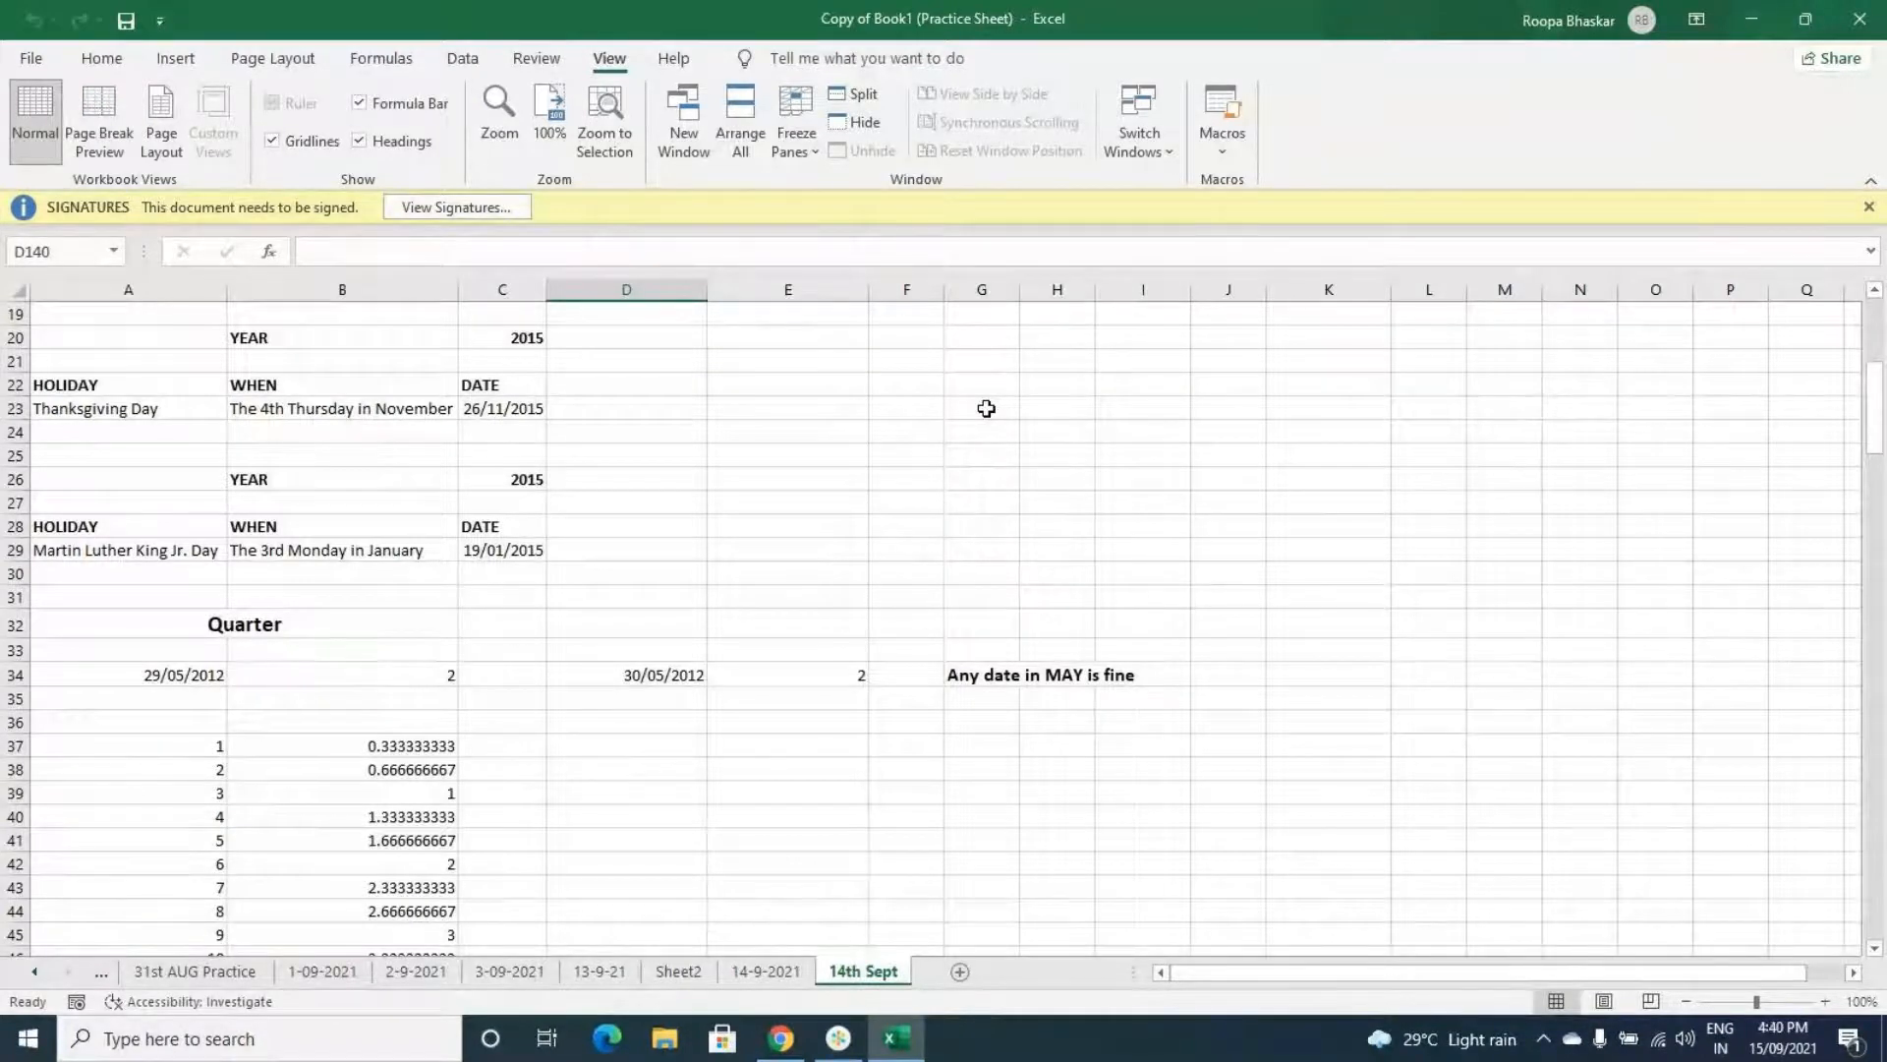
- Add a new blank worksheet to the workbook
{"action": "left_click", "coordinate": [986, 408]}
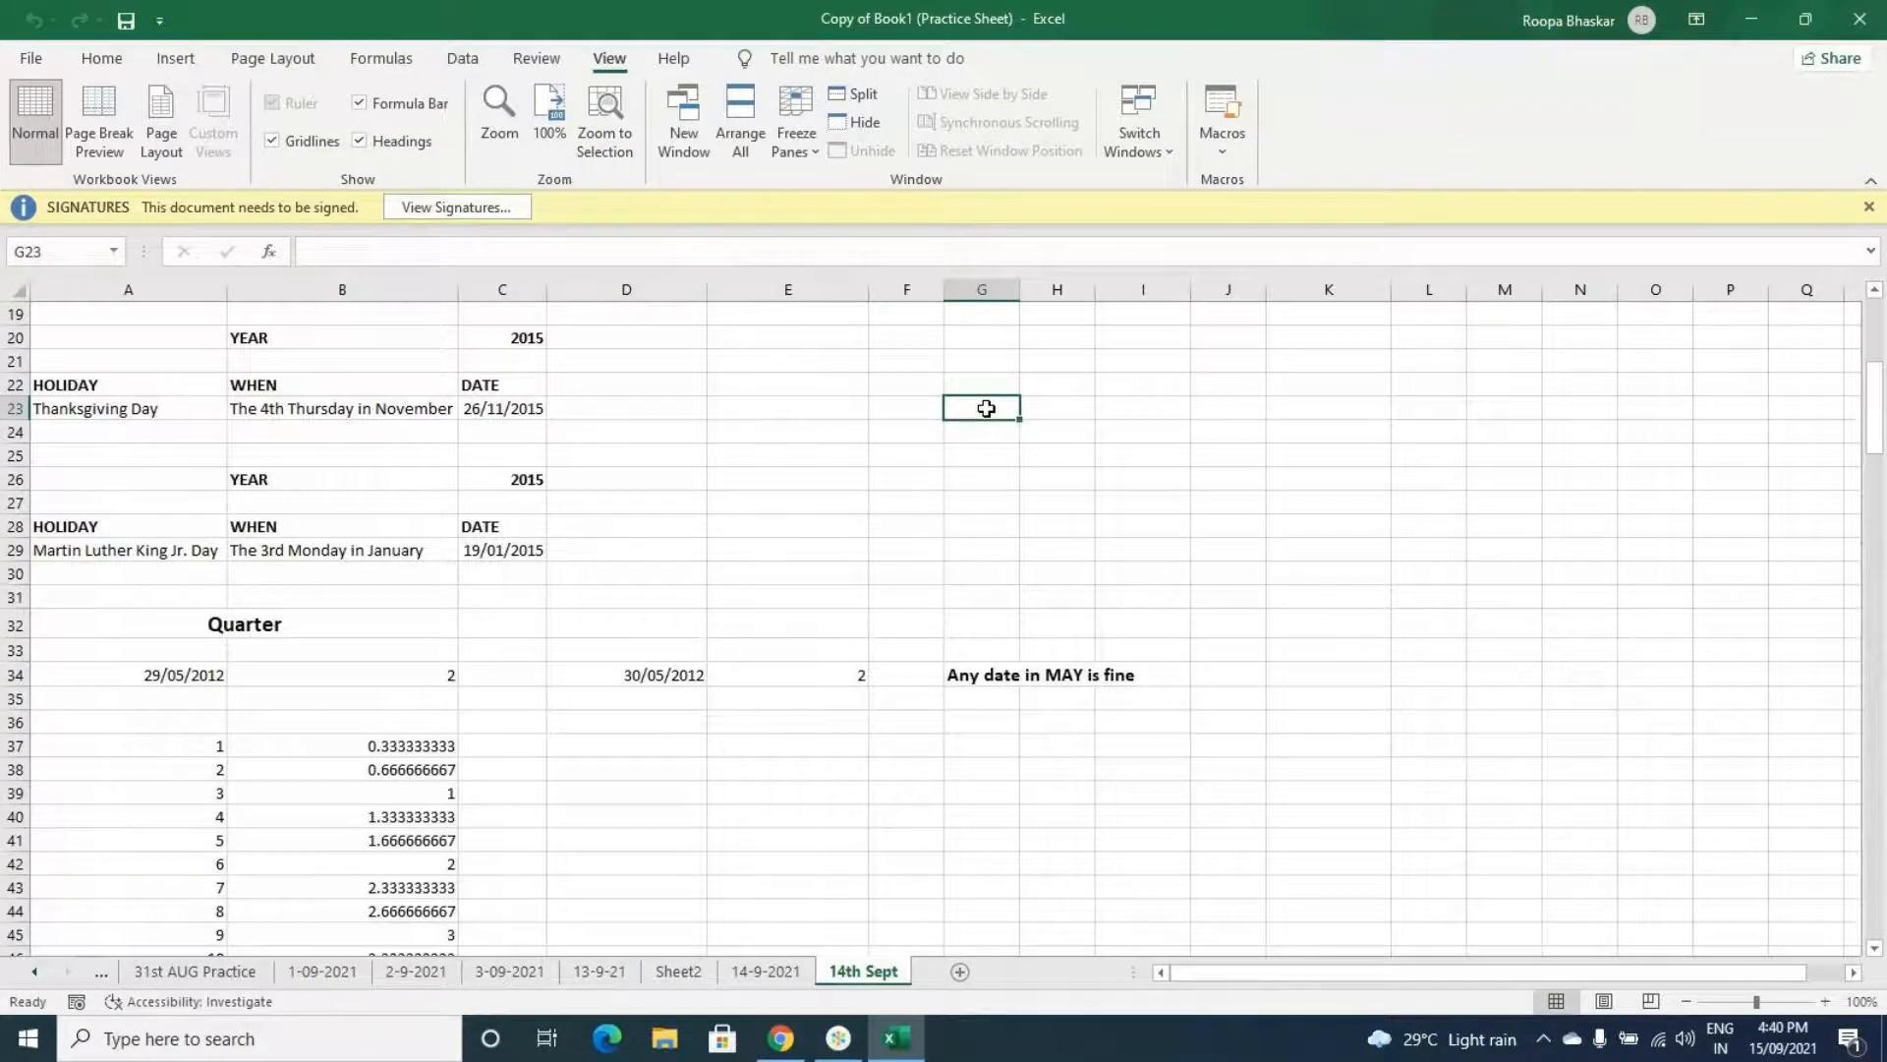
{"action": "left_click", "coordinate": [960, 971]}
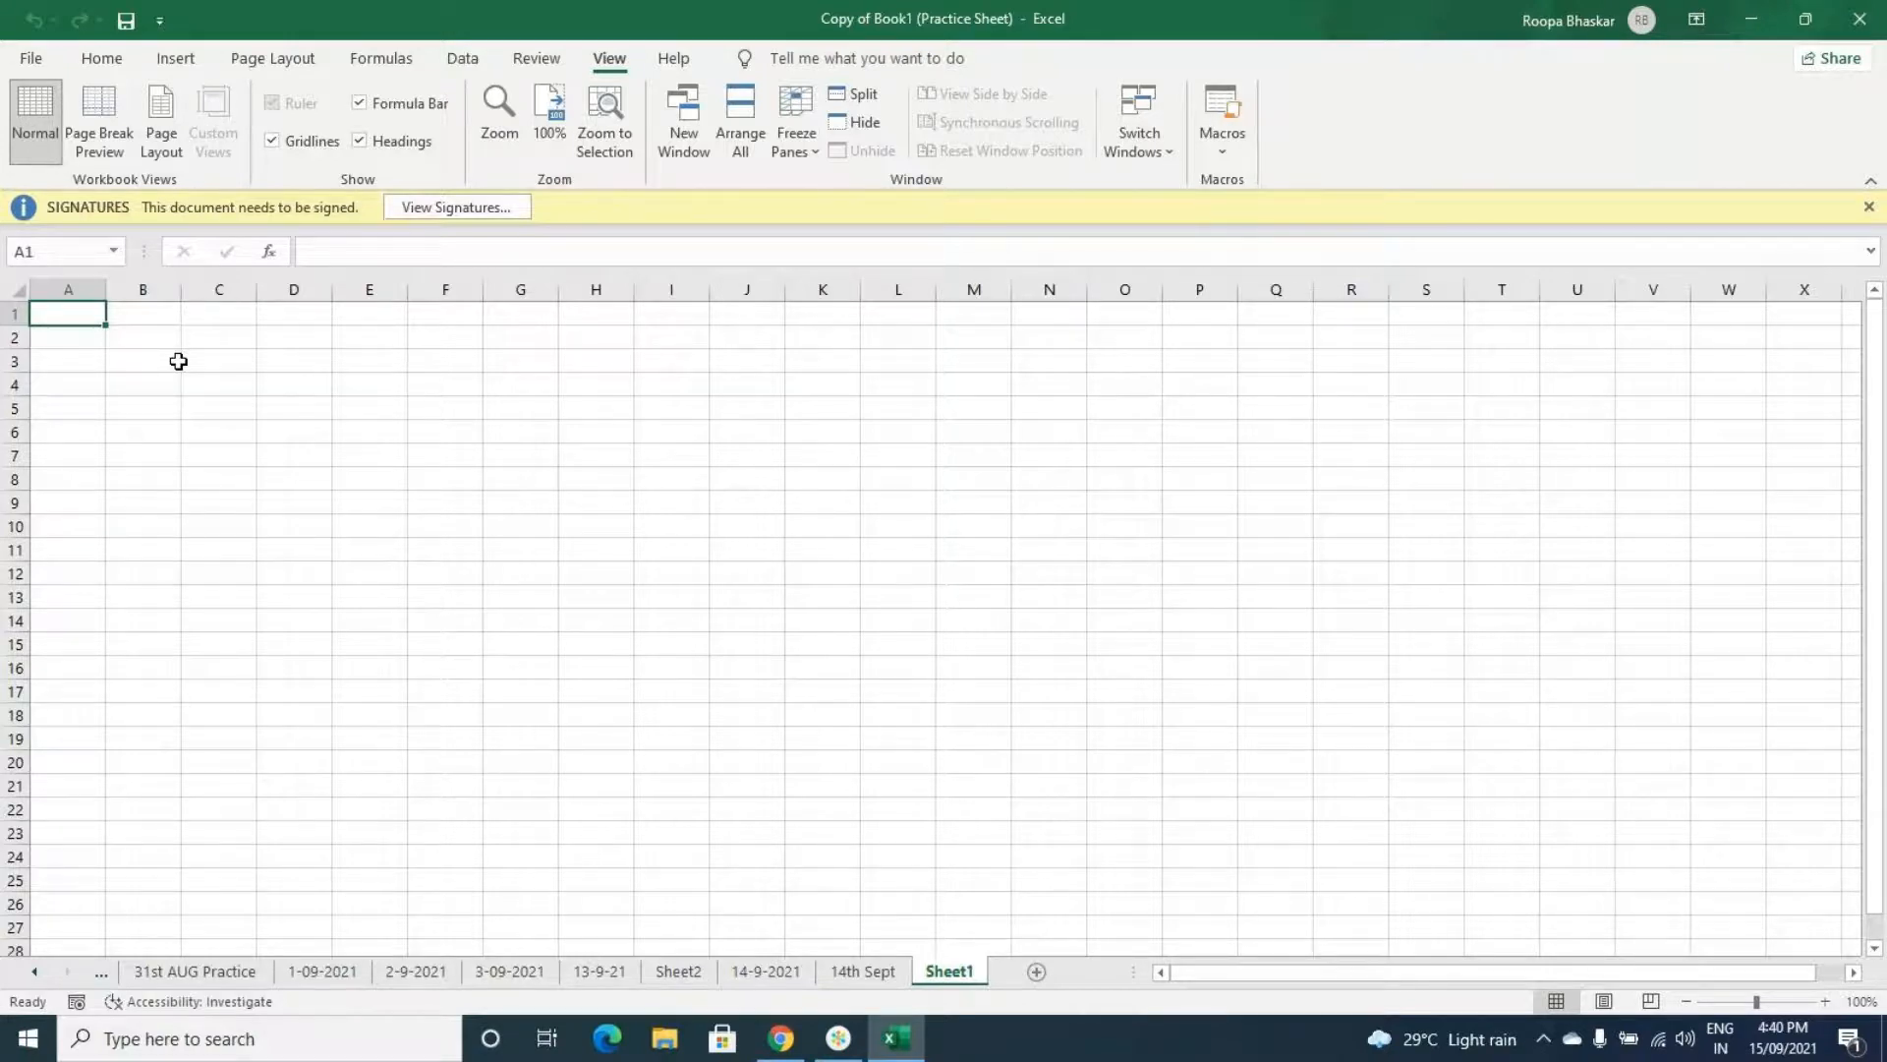
- Enter the header Names in A1 followed by a, b, c, d down column A
{"action": "type", "text": "Nam"}
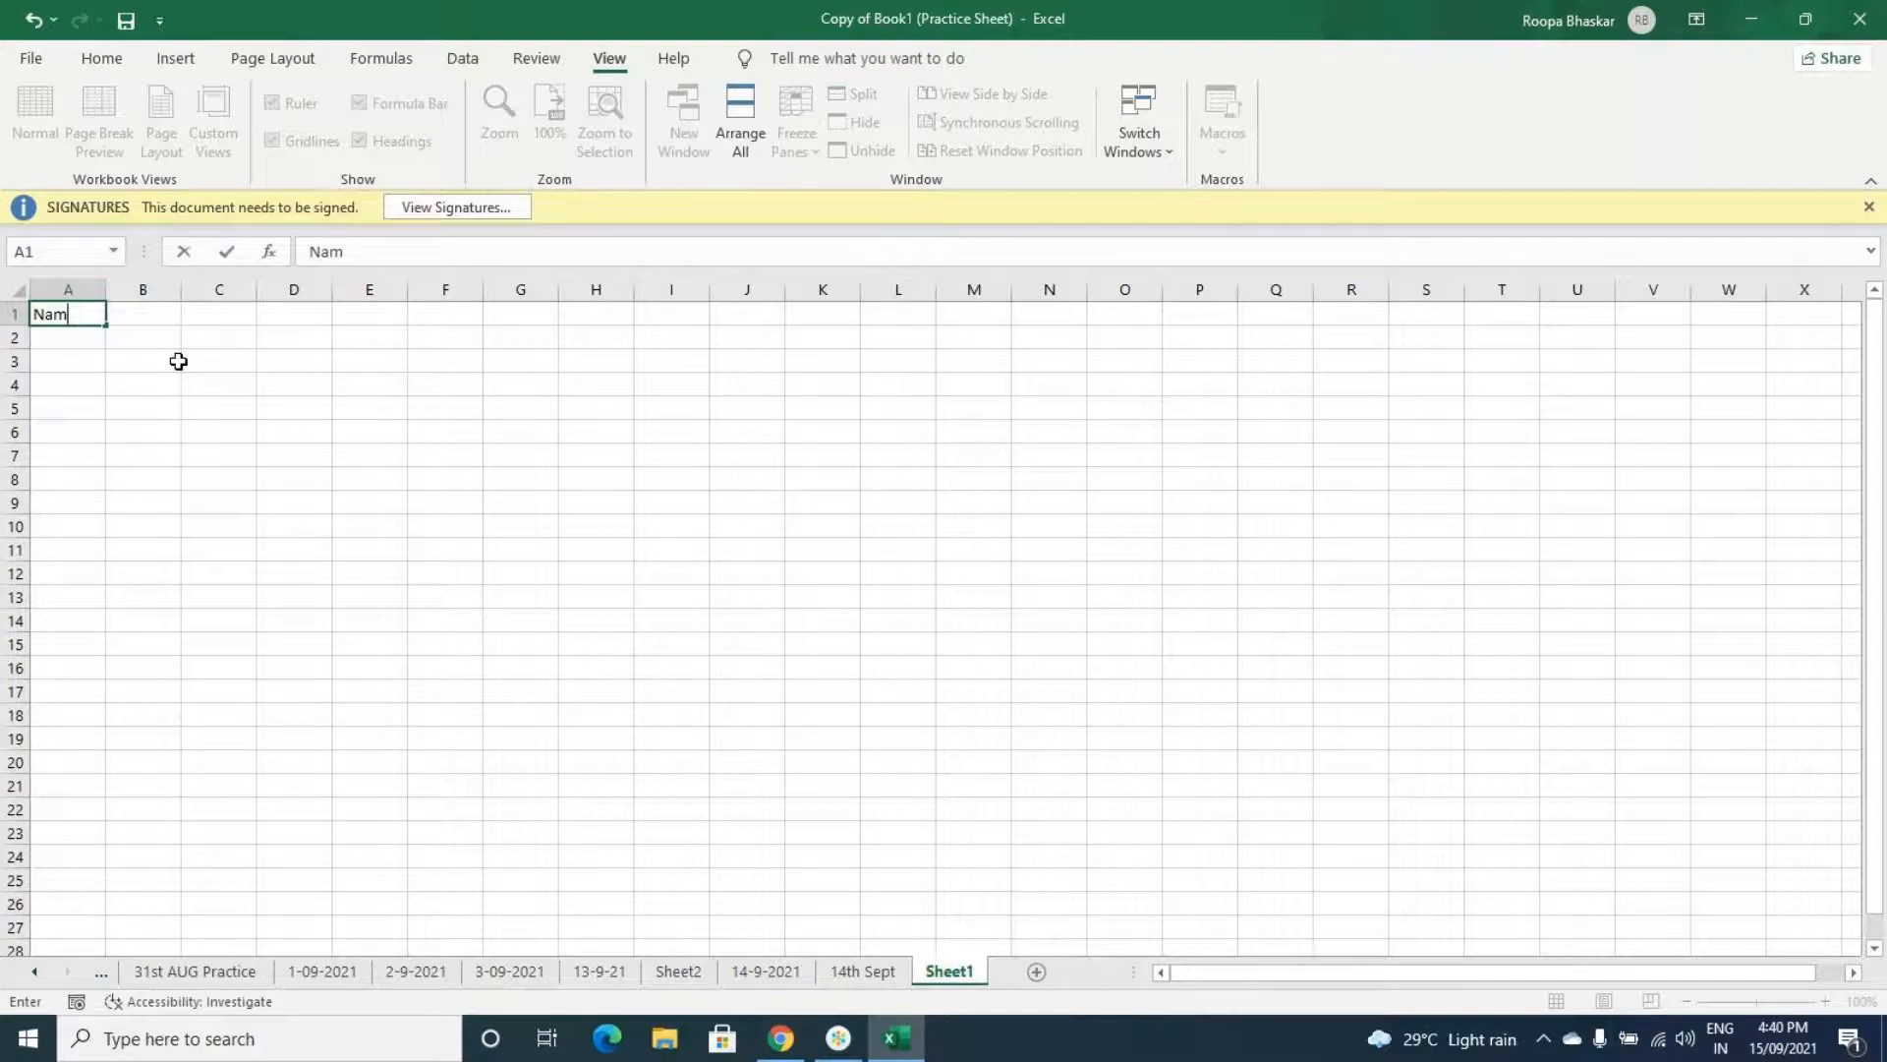
{"action": "type", "text": "es"}
{"action": "key", "text": "Return"}
{"action": "type", "text": "a"}
{"action": "key", "text": "Return"}
{"action": "type", "text": "b"}
{"action": "key", "text": "Return"}
{"action": "type", "text": "c"}
{"action": "key", "text": "Return"}
{"action": "type", "text": "d"}
{"action": "left_click", "coordinate": [178, 360]}
- Enter the header Marks in B1 followed by 2, 3, 5, 7 down column B
{"action": "key", "text": "Up"}
{"action": "key", "text": "Up"}
{"action": "type", "text": "M"}
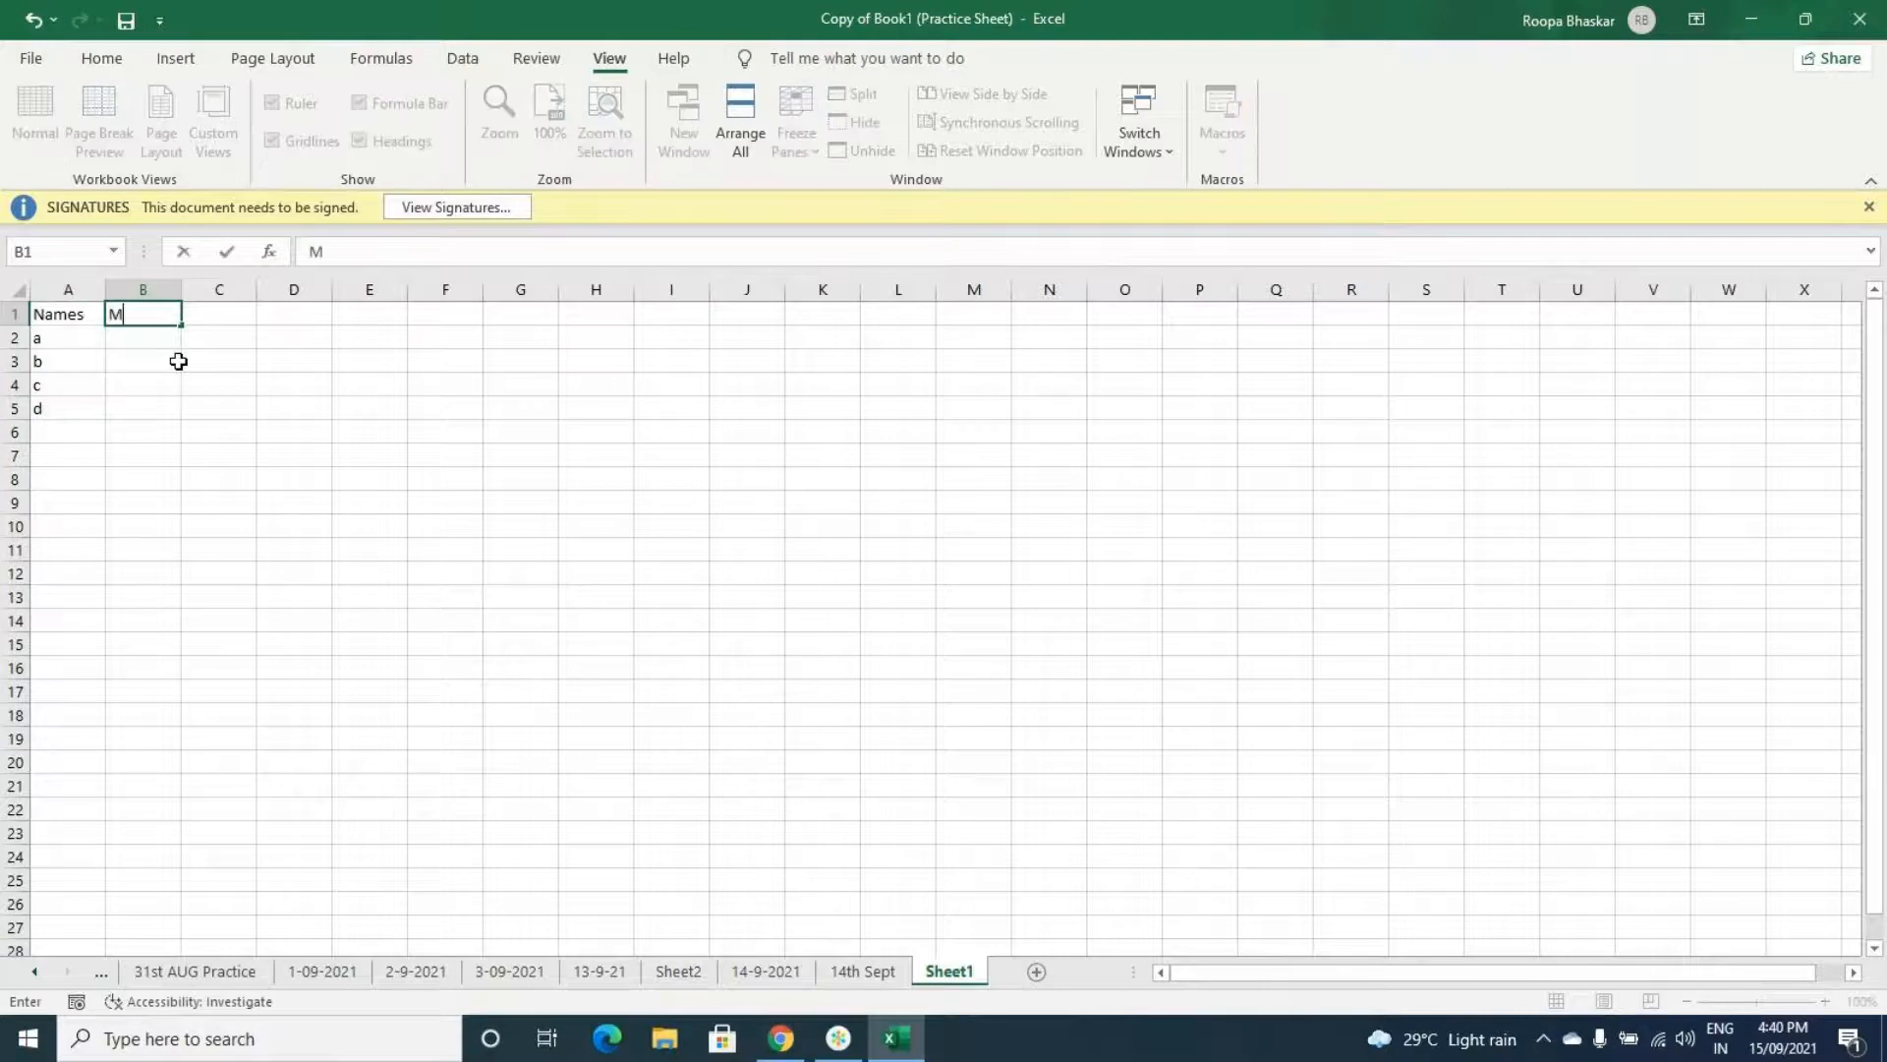
{"action": "type", "text": "arks"}
{"action": "key", "text": "Return"}
{"action": "type", "text": "2"}
{"action": "key", "text": "Return"}
{"action": "type", "text": "3"}
{"action": "key", "text": "Return"}
{"action": "type", "text": "5"}
{"action": "key", "text": "Return"}
{"action": "type", "text": "7"}
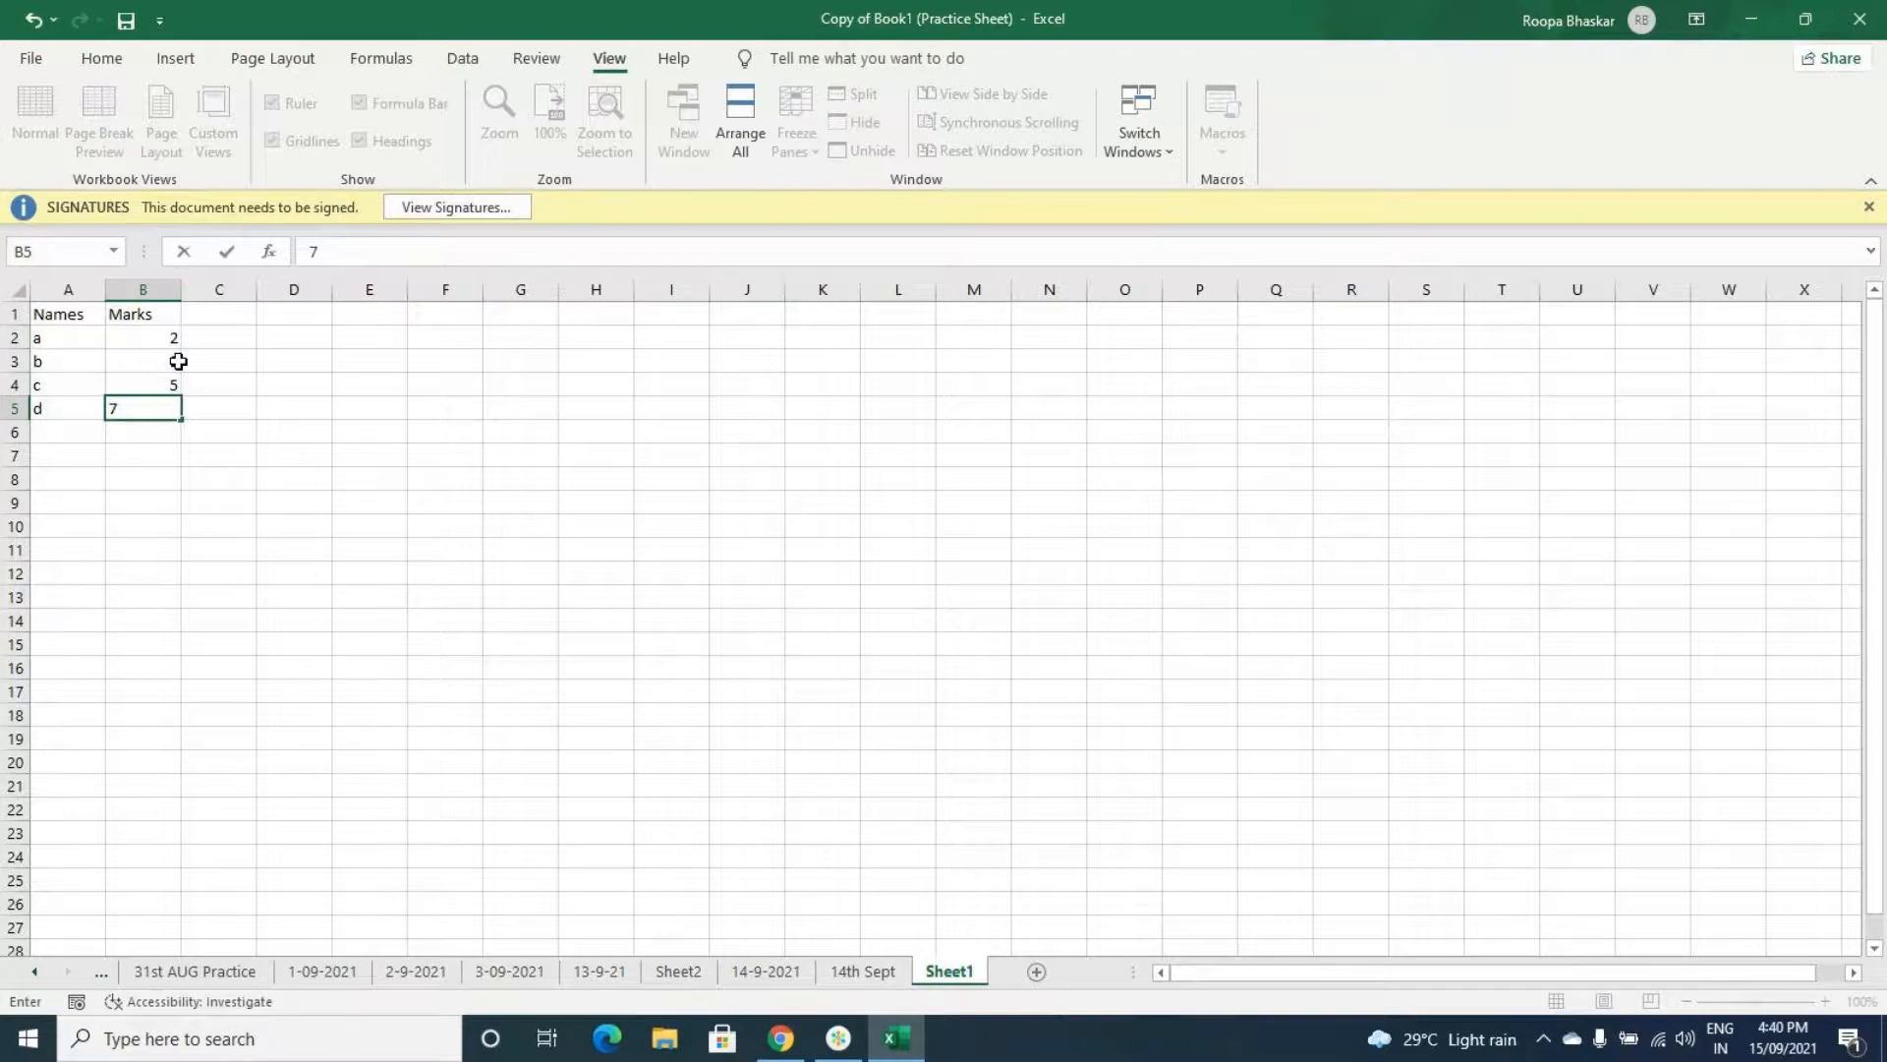
{"action": "key", "text": "Return"}
- In D6, enter the formula =SUMPRODUCT(B2,B3,B4,B5) with each mark cell as a separate array
{"action": "key", "text": "Right"}
{"action": "key", "text": "Right"}
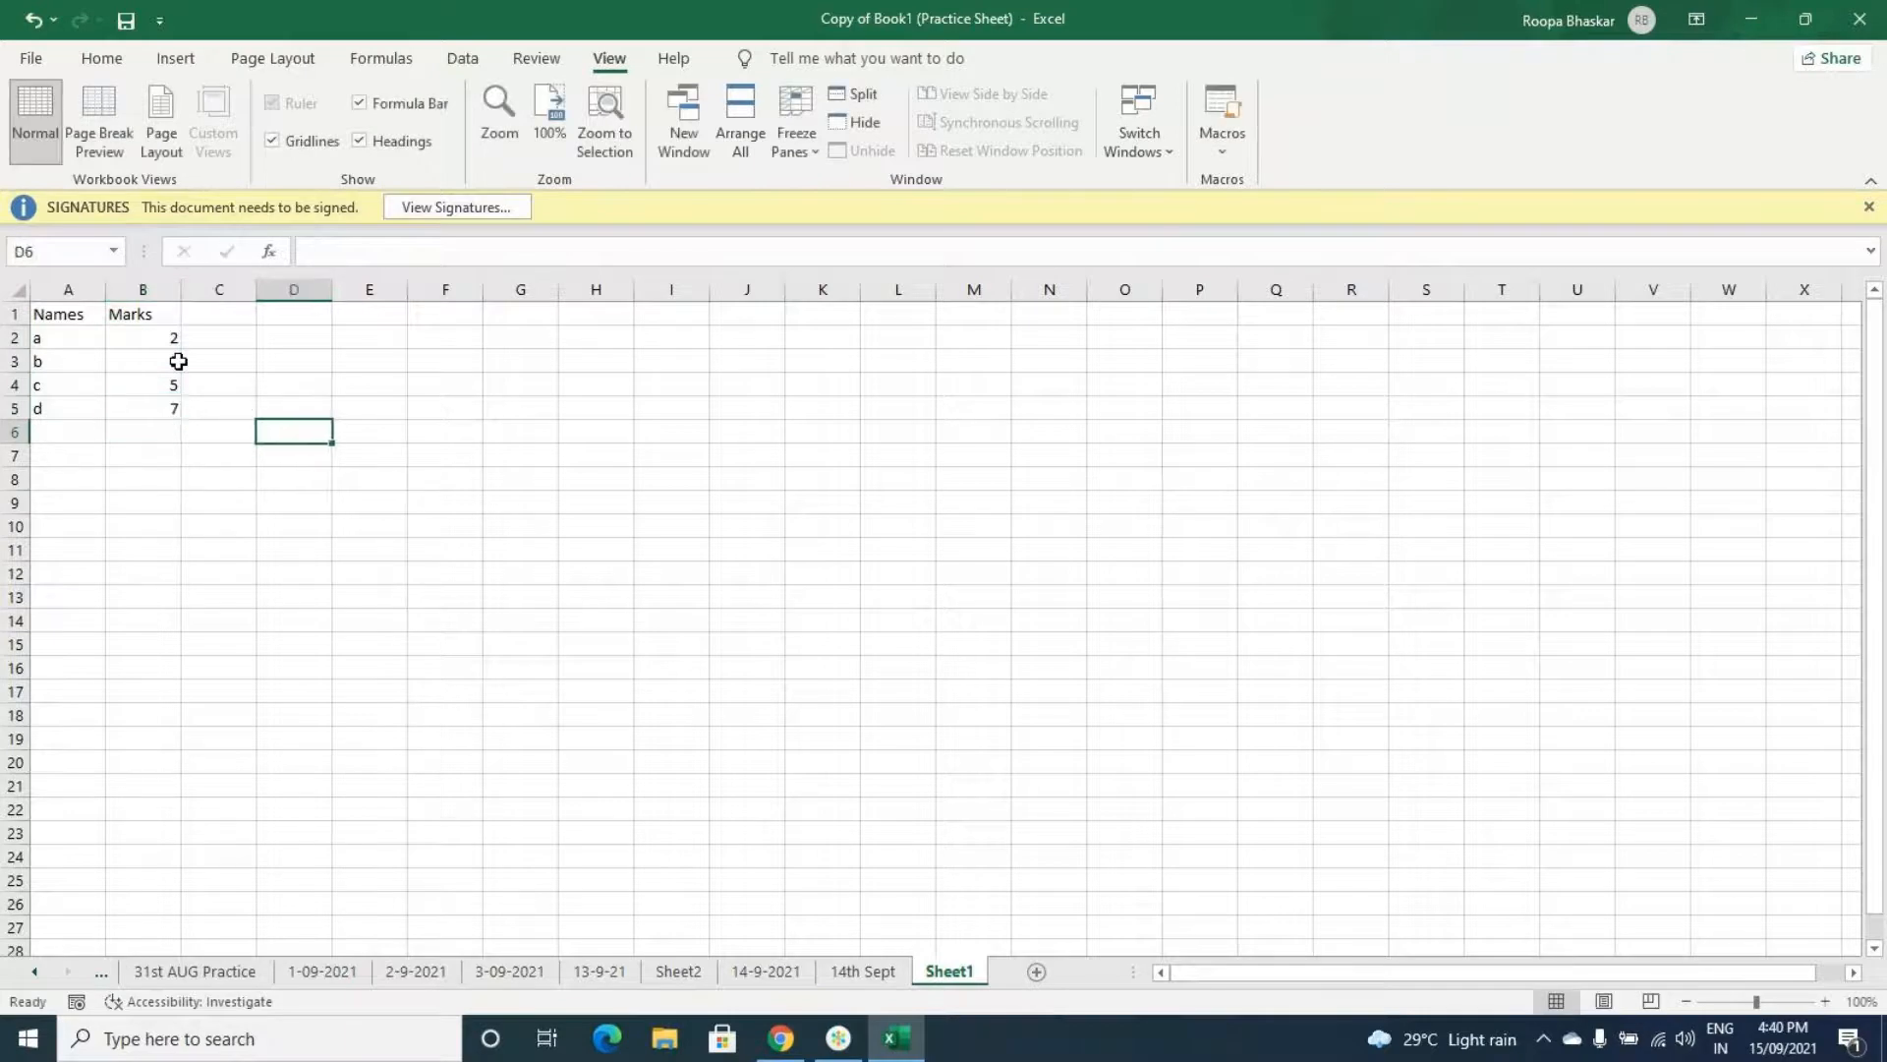
{"action": "type", "text": "=S"}
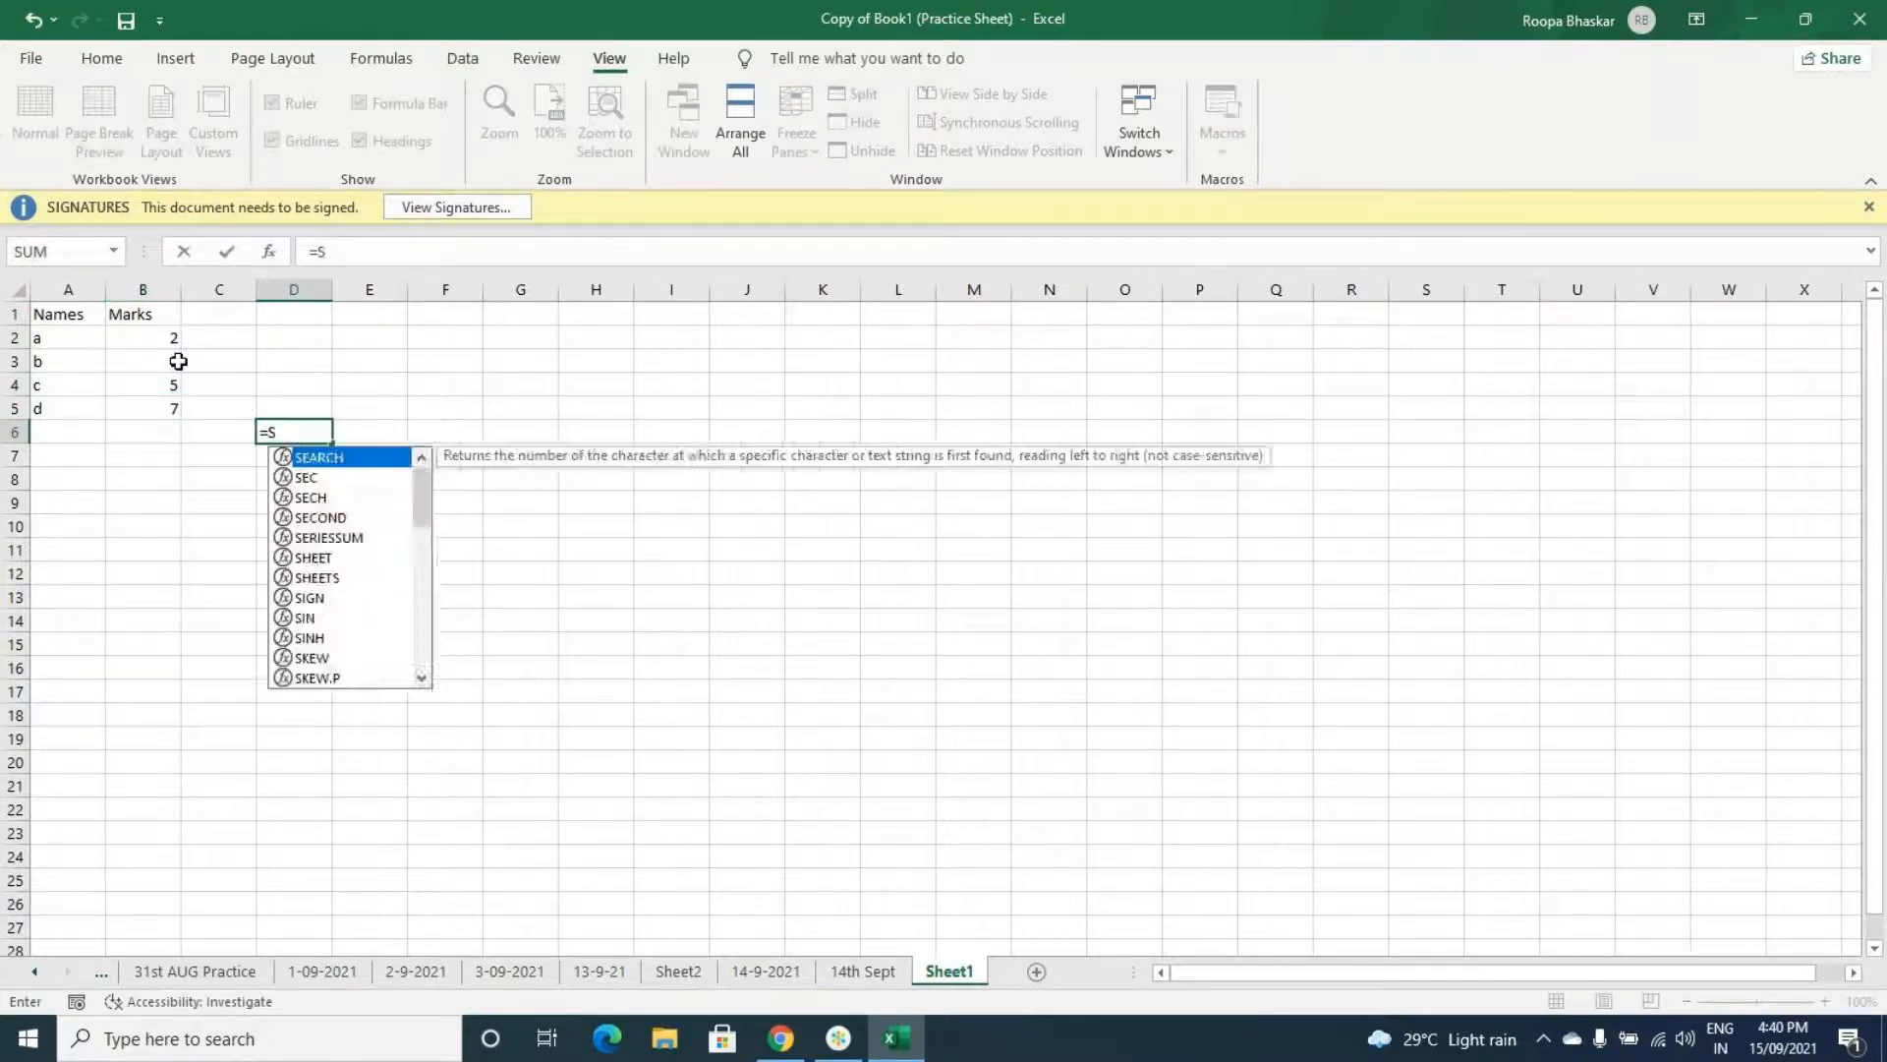
{"action": "type", "text": "UMPRODUCT("}
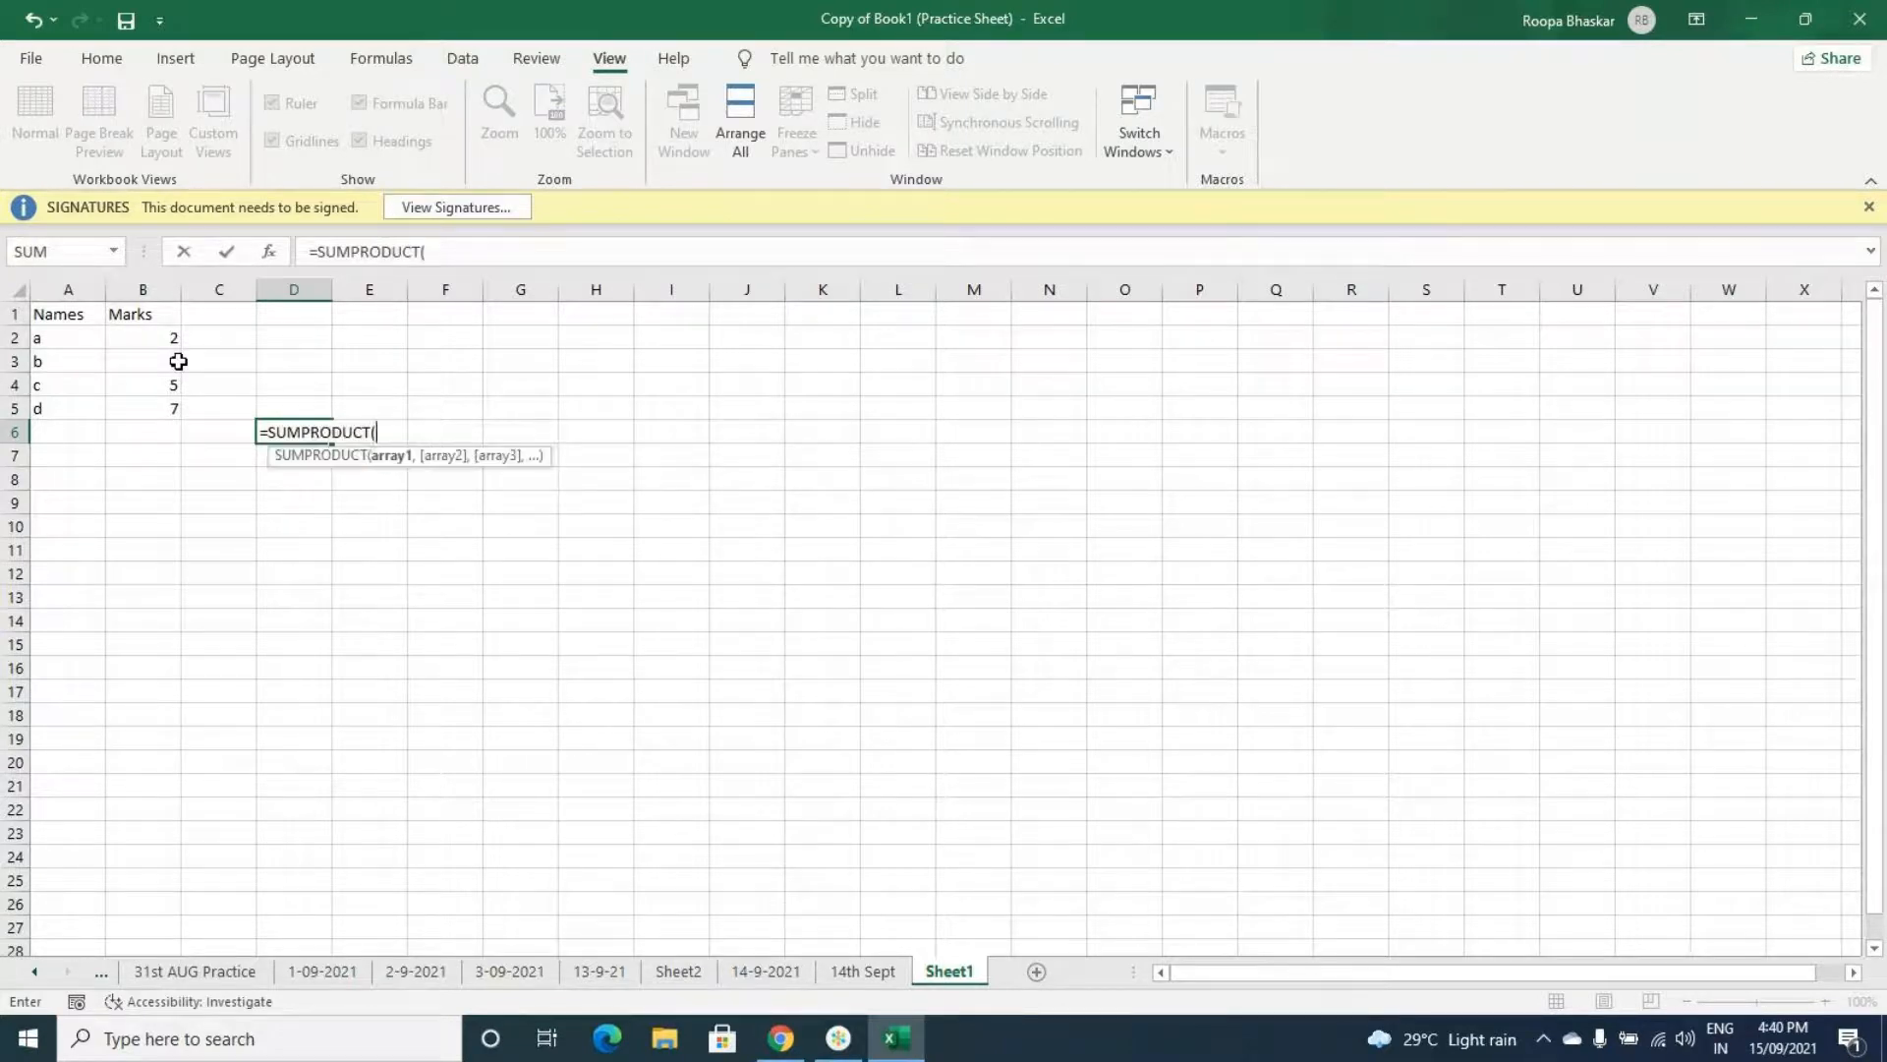
{"action": "left_click", "coordinate": [129, 334]}
{"action": "type", "text": ","}
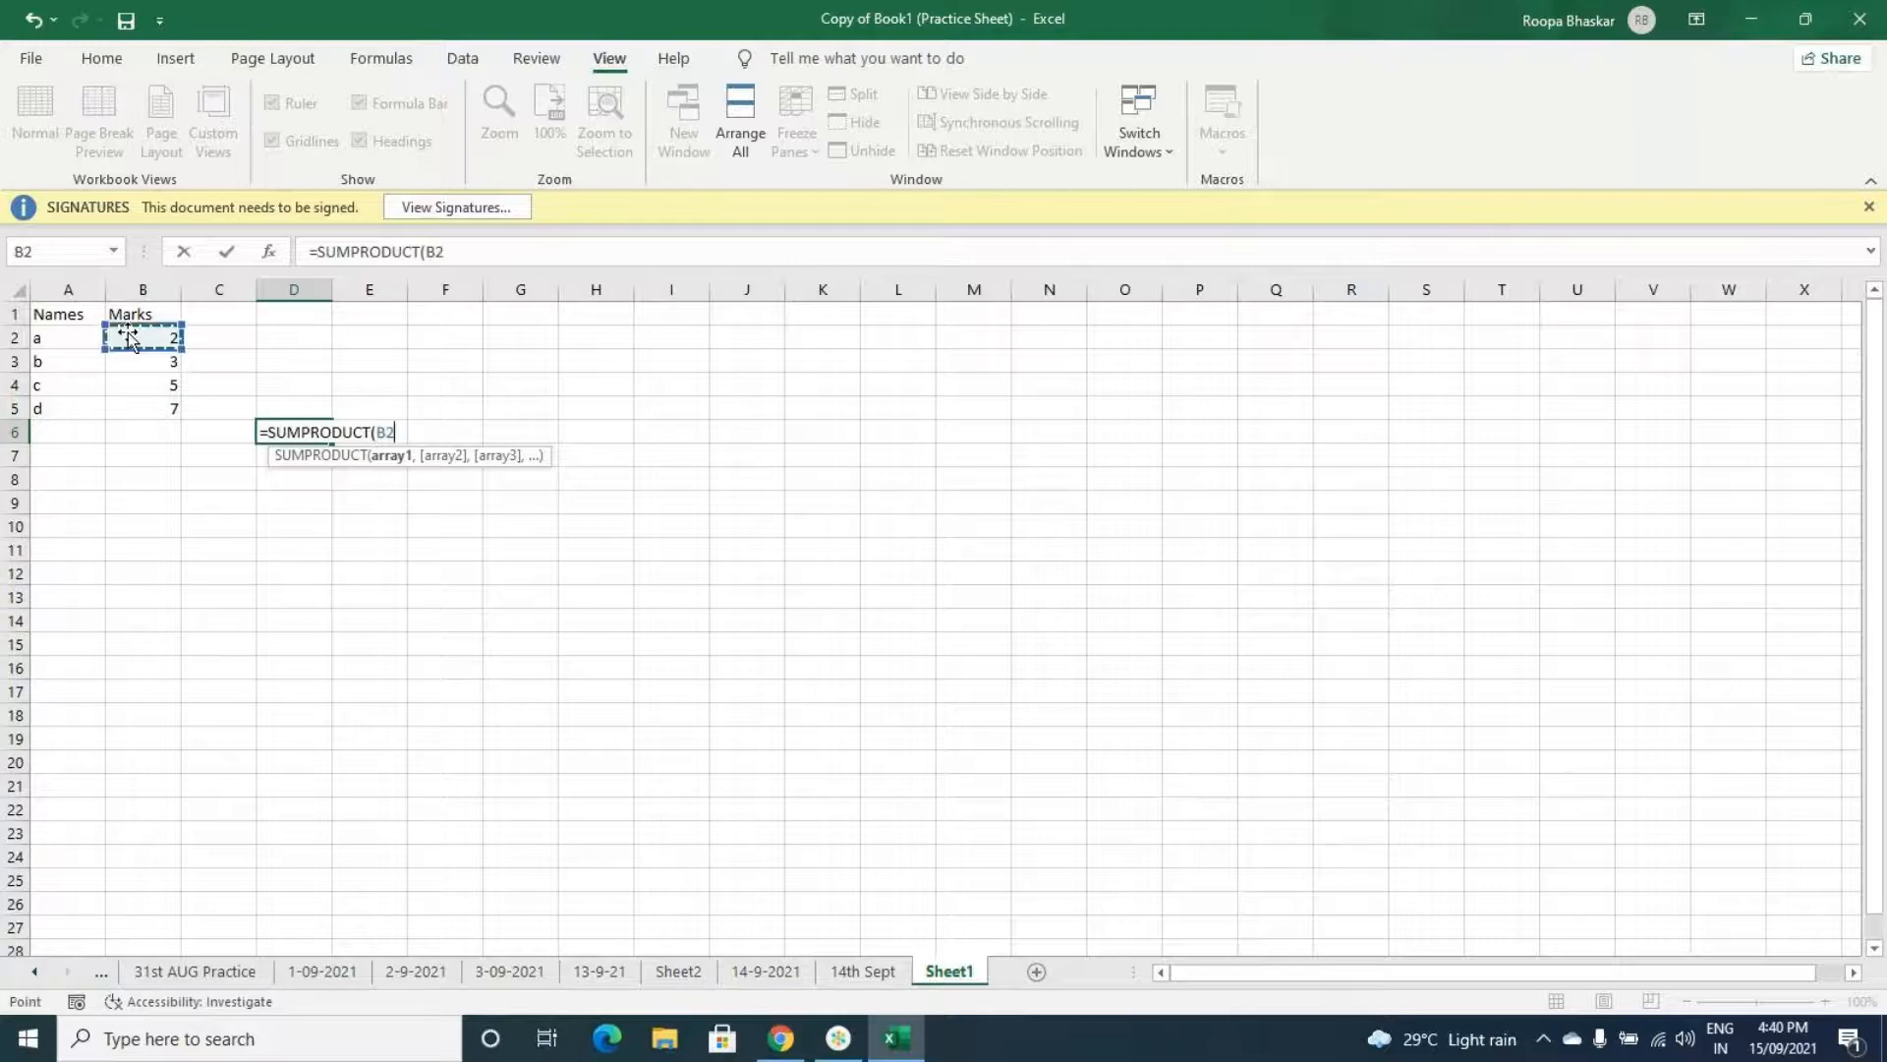
{"action": "left_click", "coordinate": [137, 364]}
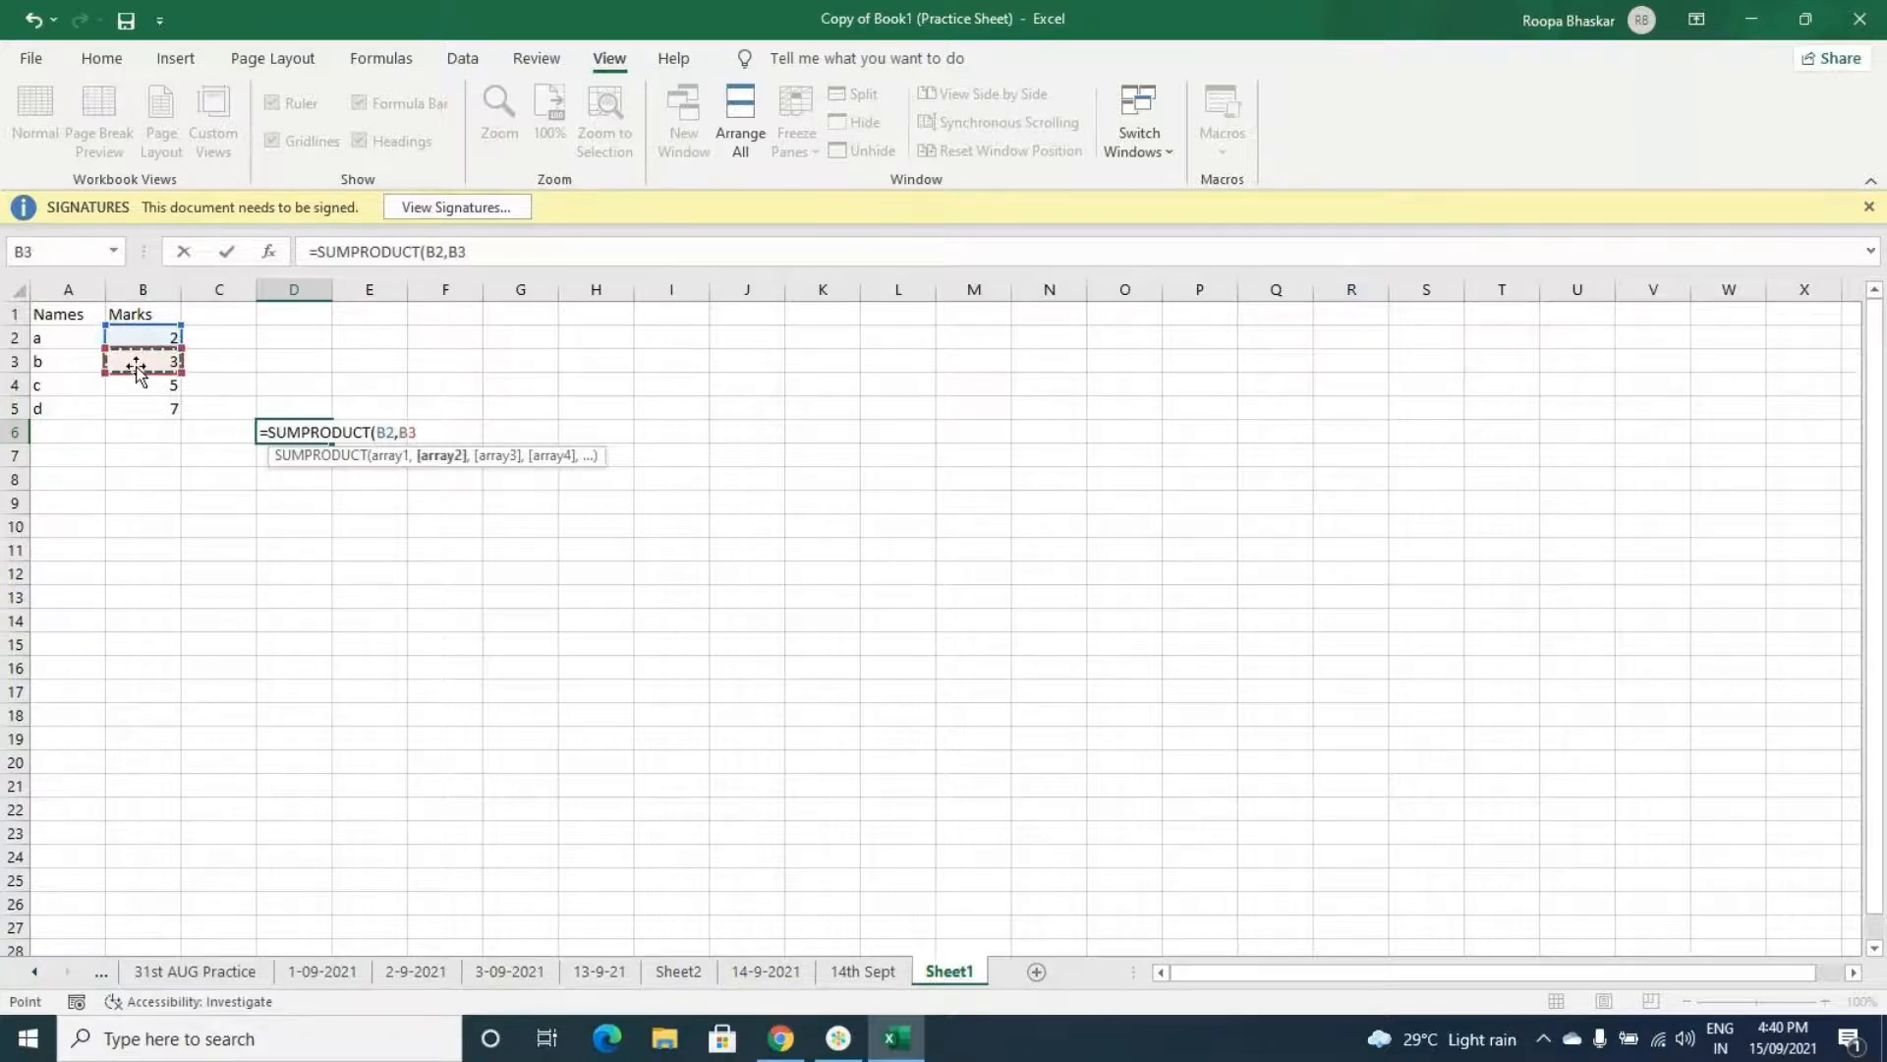
{"action": "type", "text": ","}
{"action": "left_click", "coordinate": [157, 384]}
{"action": "type", "text": ","}
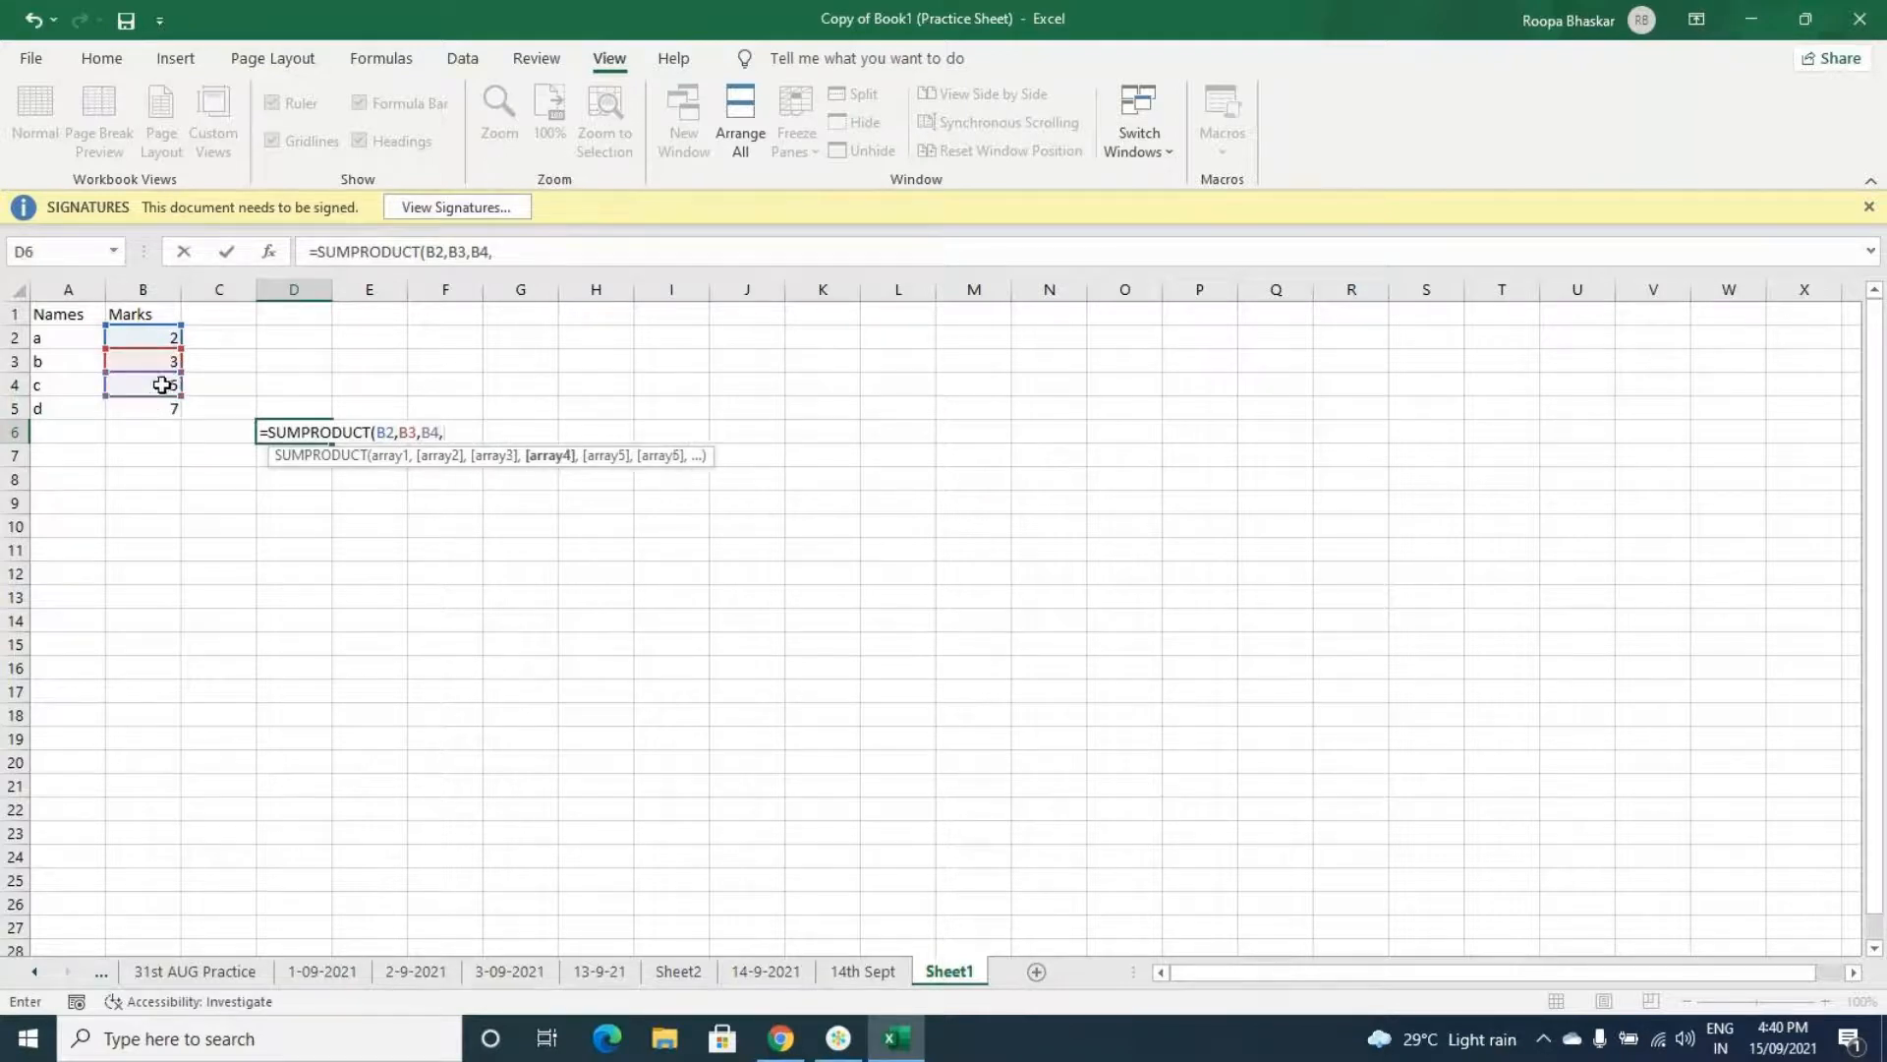
{"action": "left_click", "coordinate": [168, 404]}
{"action": "type", "text": ")"}
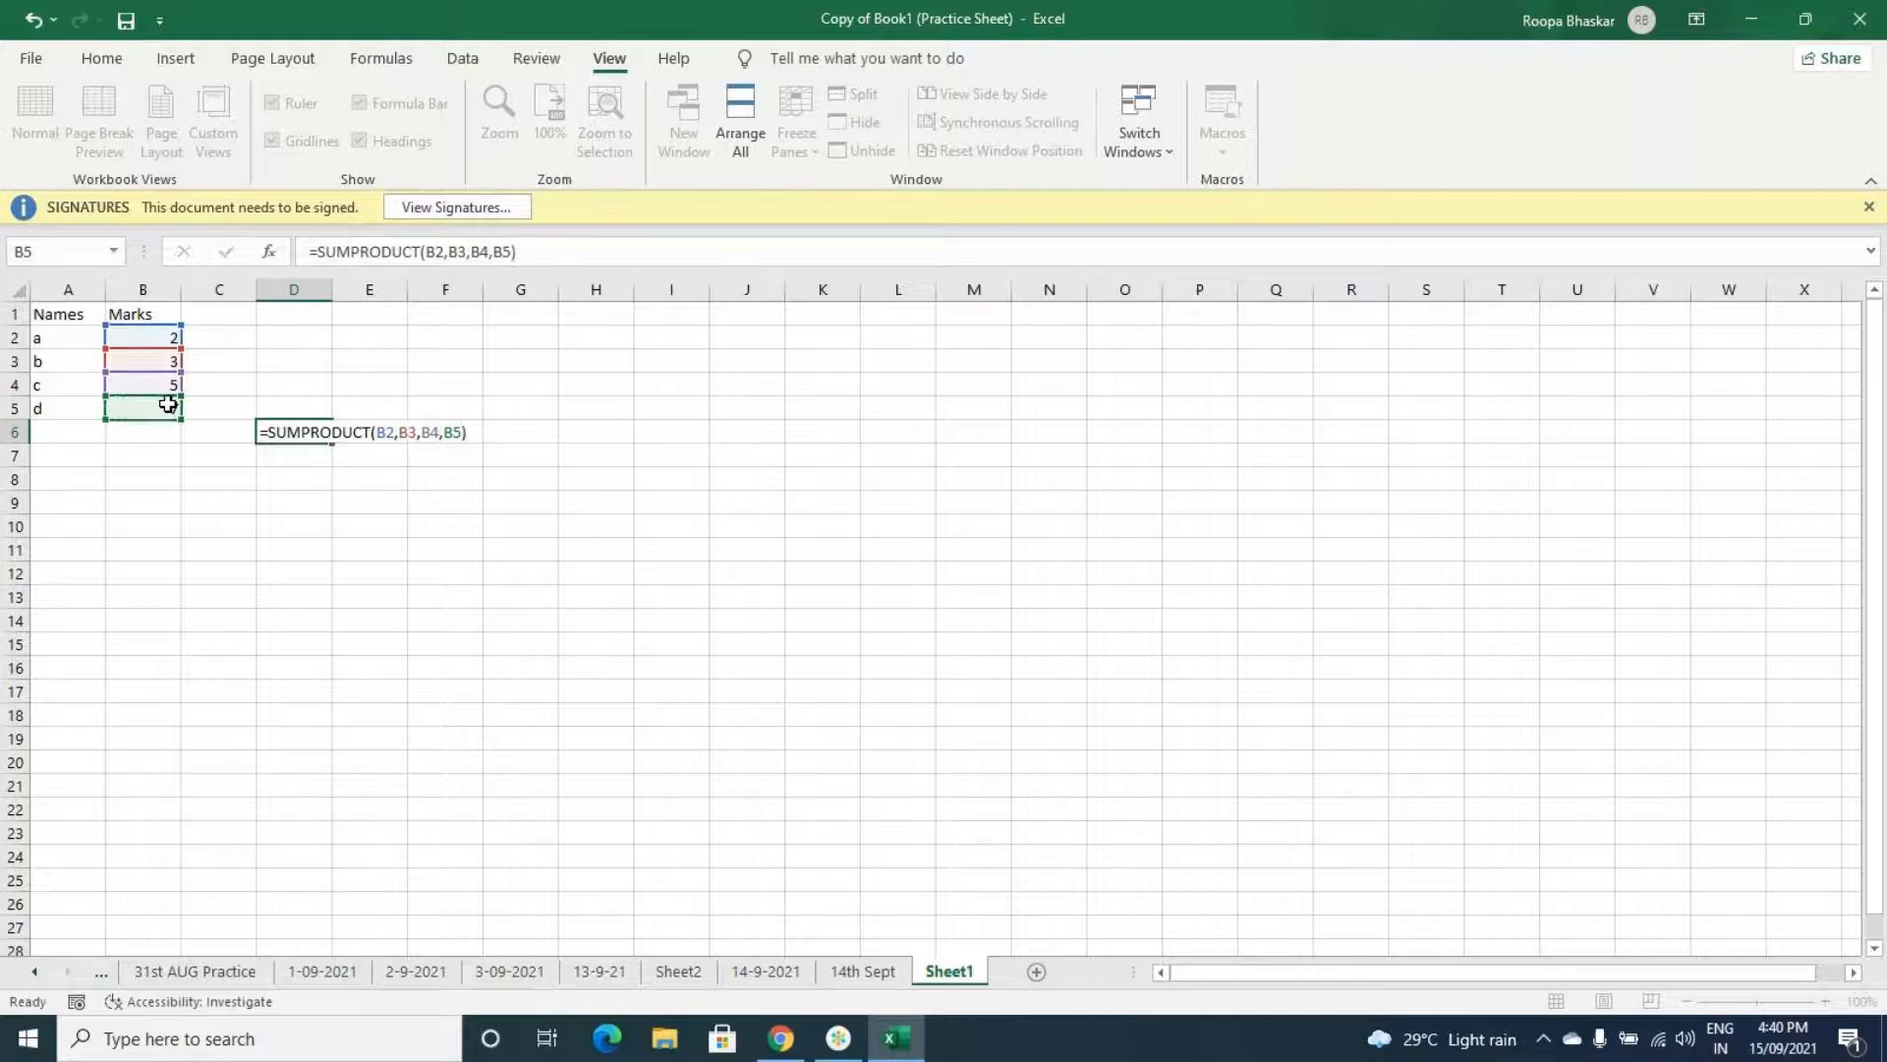
{"action": "key", "text": "Return"}
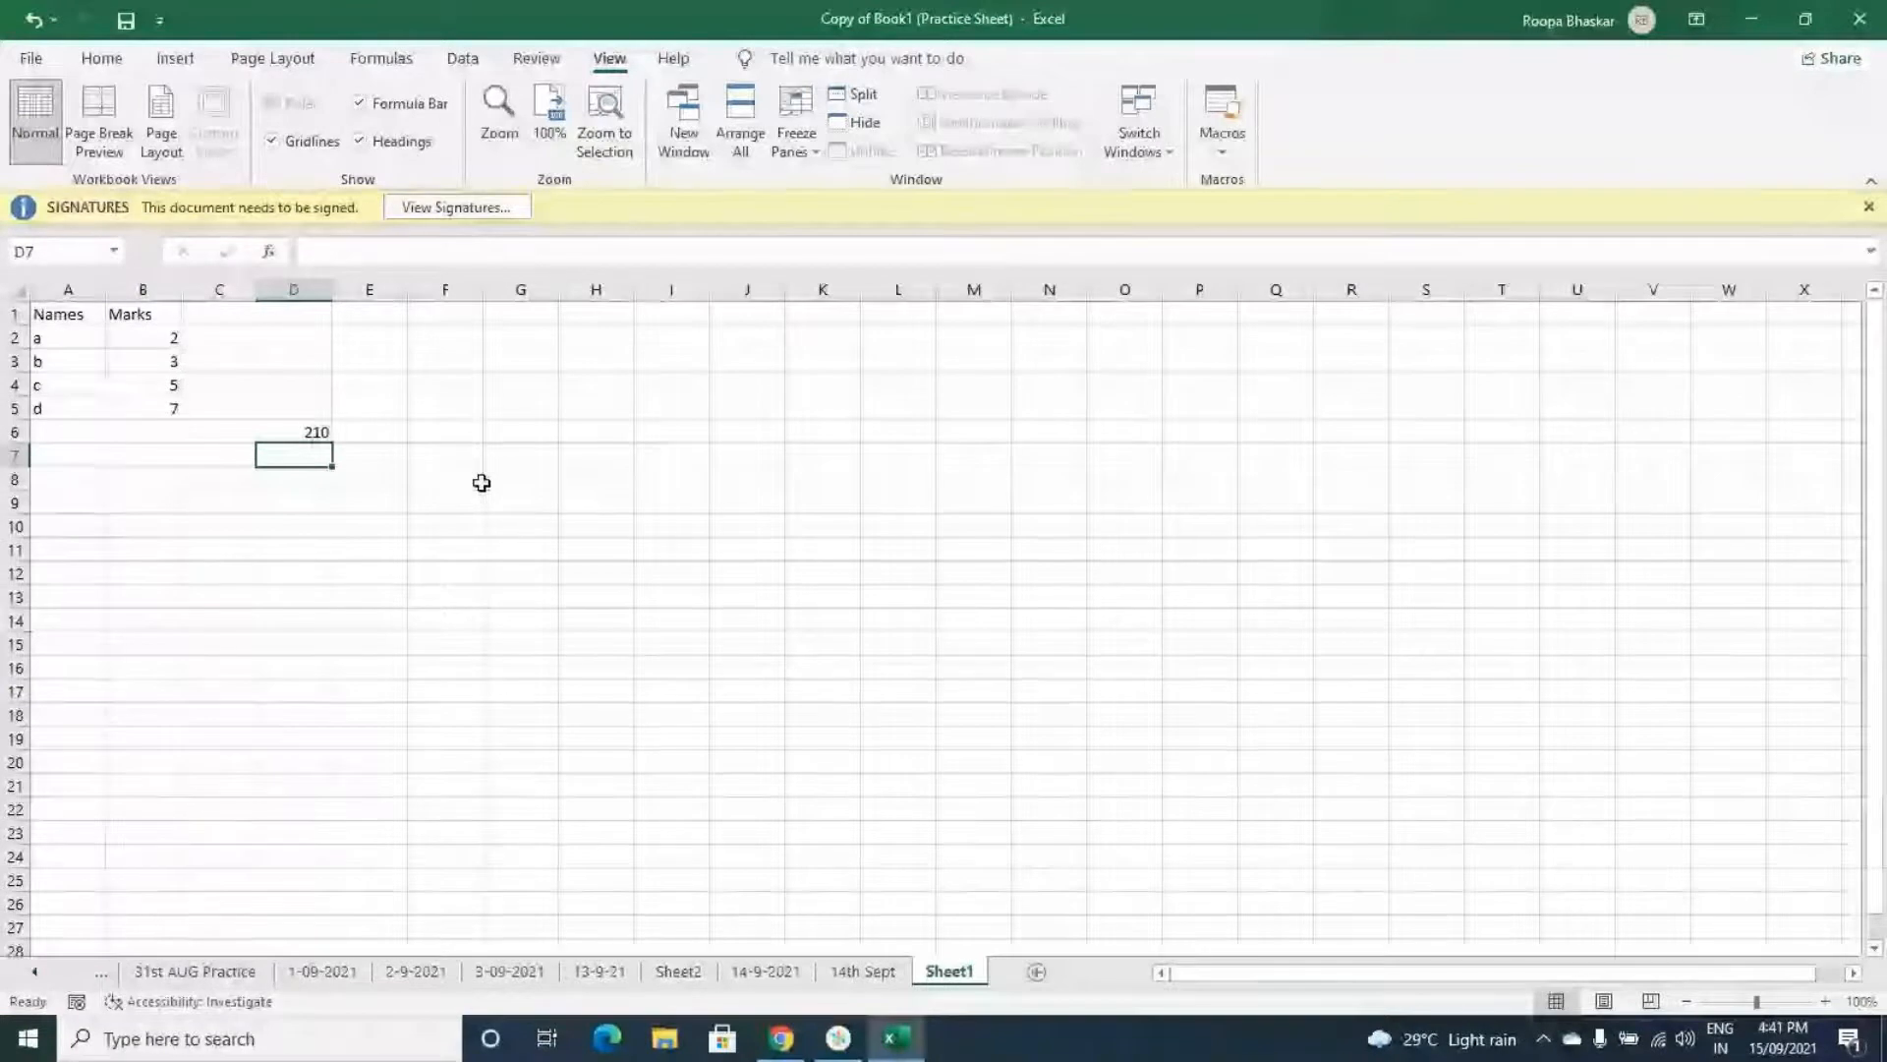
- In F6, enter the formula =SUMPRODUCT(B2:B5) using the whole marks range as one array
{"action": "left_click", "coordinate": [306, 431]}
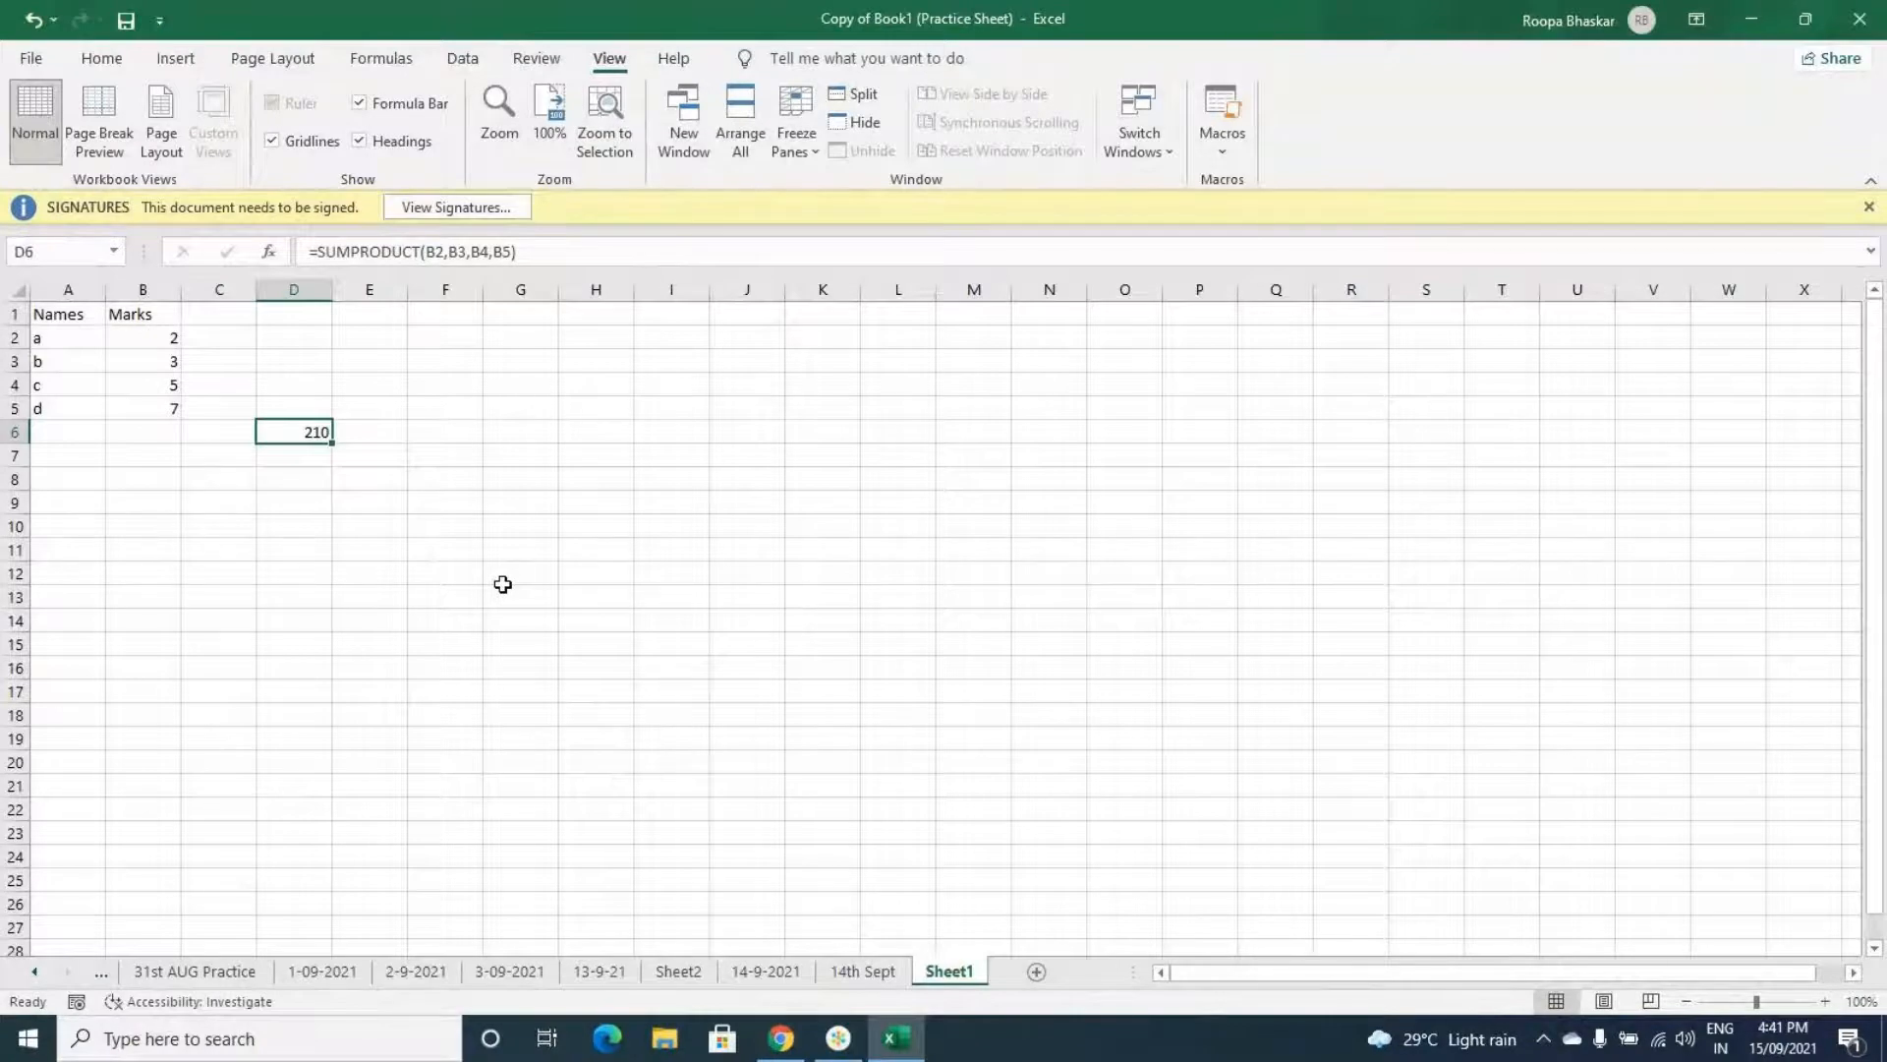
{"action": "left_click", "coordinate": [430, 432]}
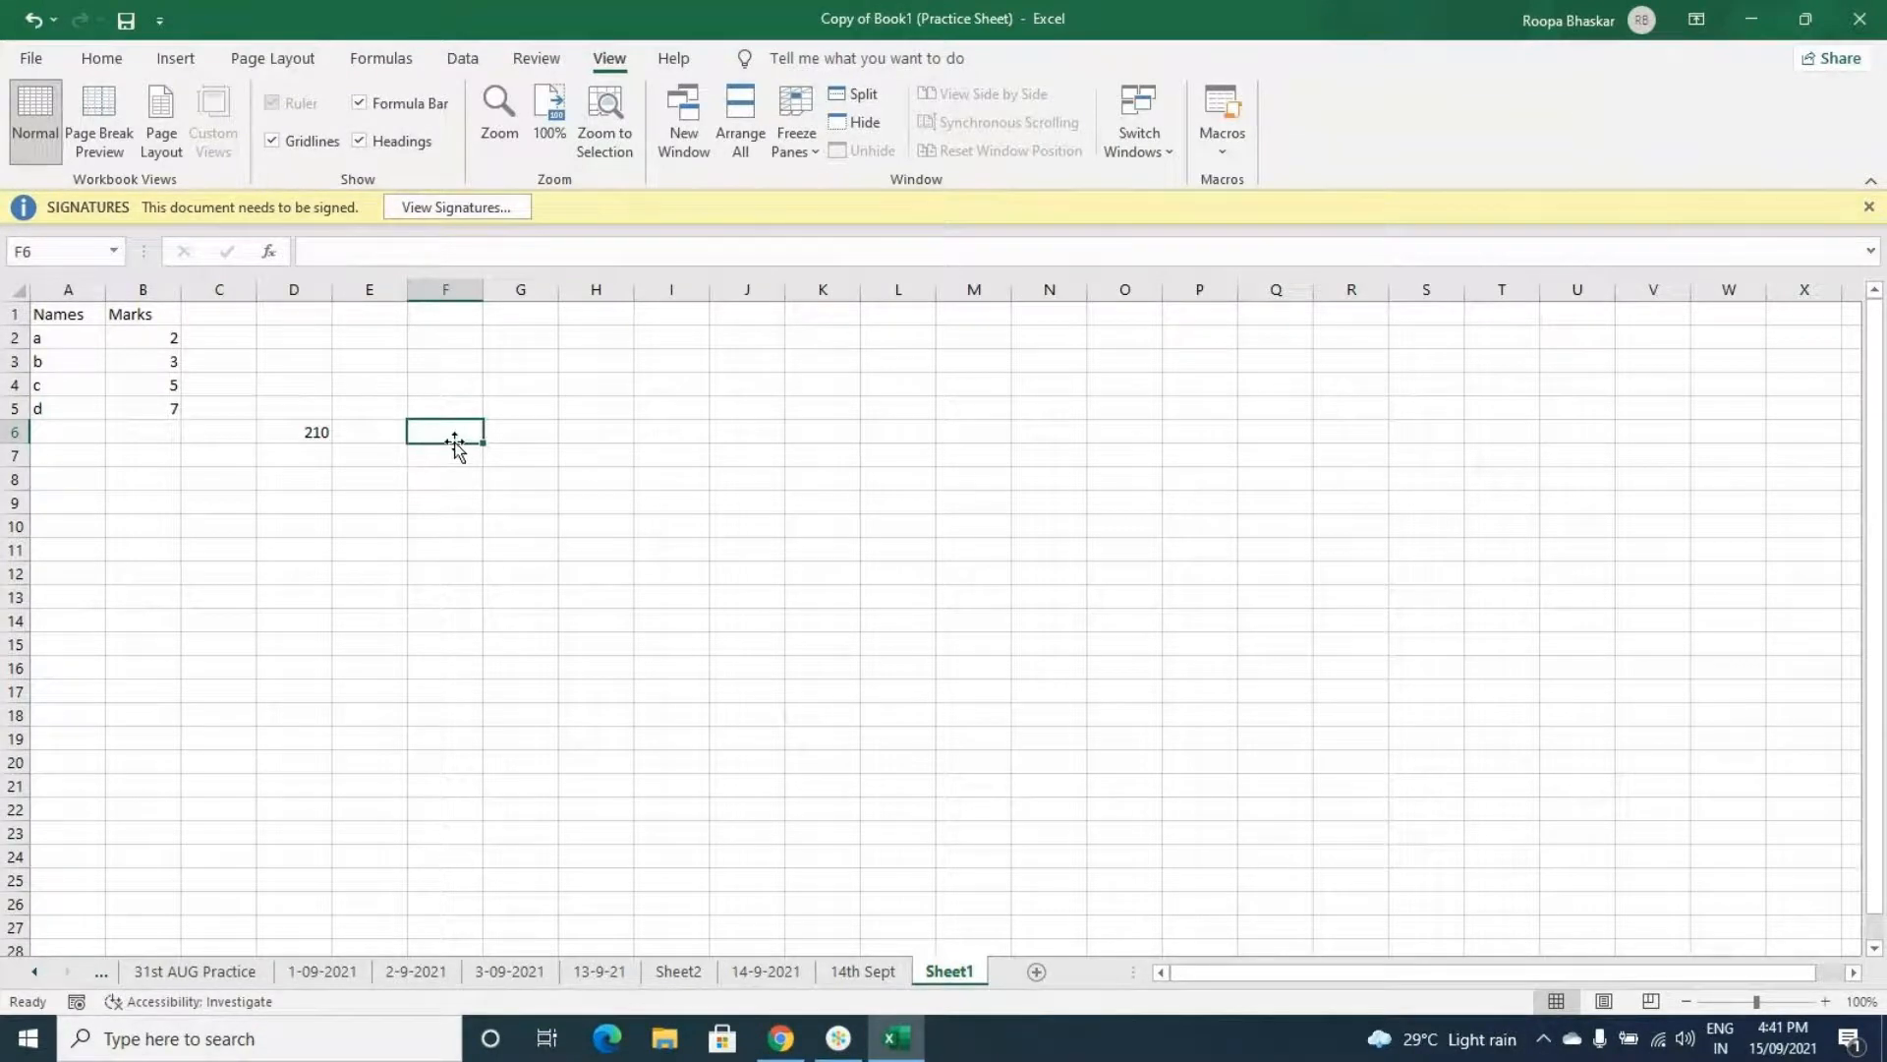
{"action": "type", "text": "=SUM"}
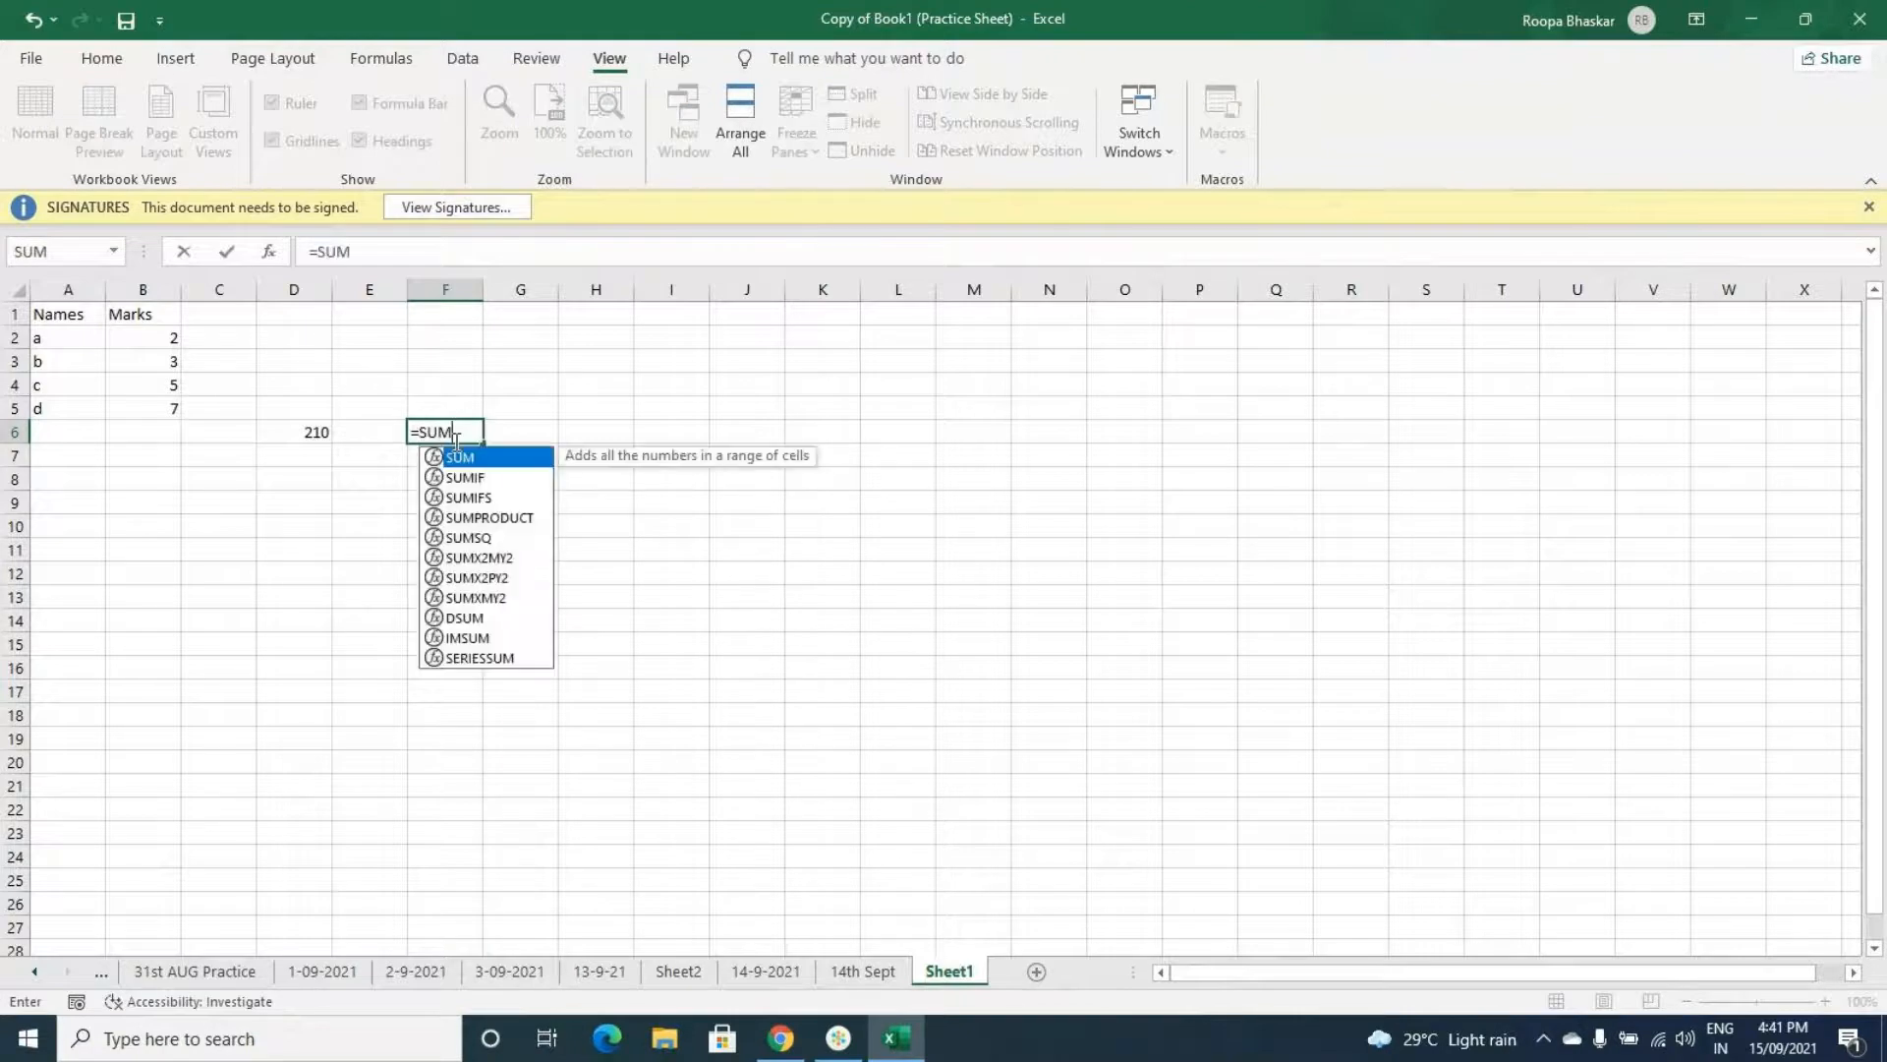
{"action": "type", "text": "PRODUCT"}
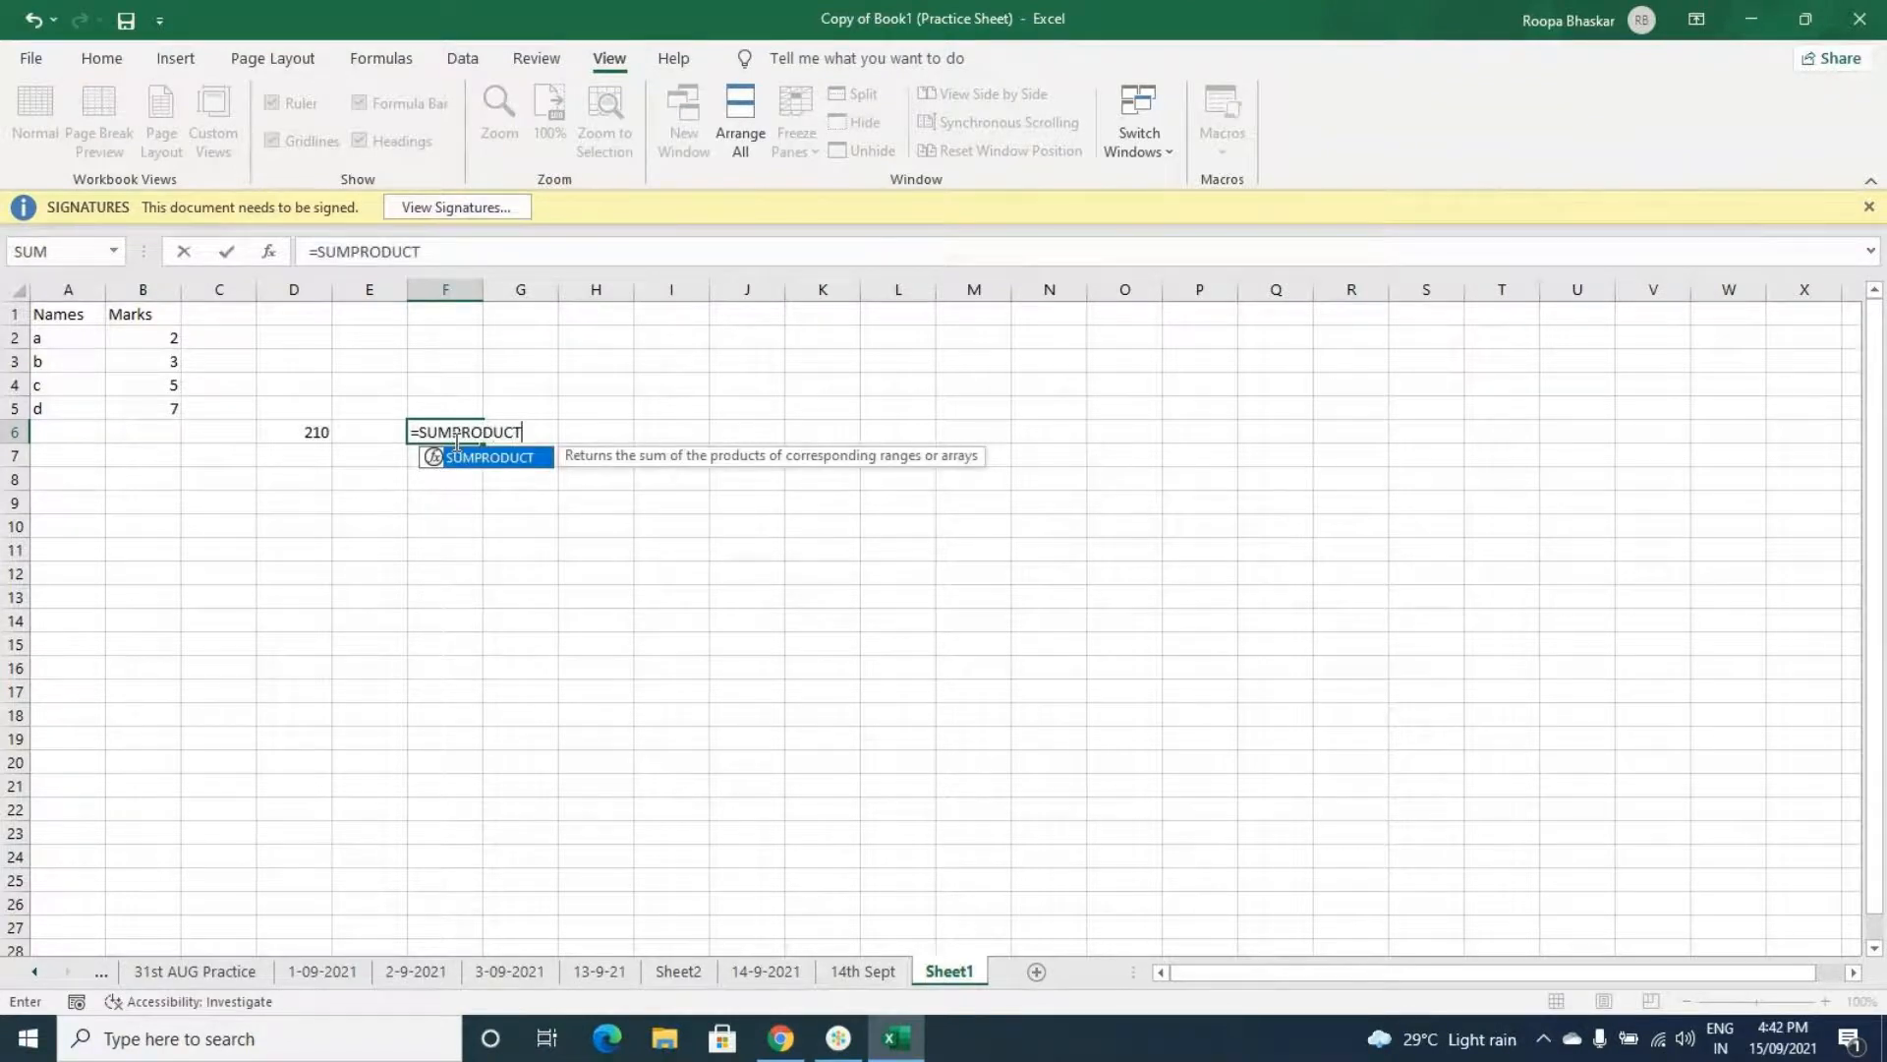
{"action": "type", "text": "("}
{"action": "left_click_drag", "start_coordinate": [169, 339], "coordinate": [169, 408]}
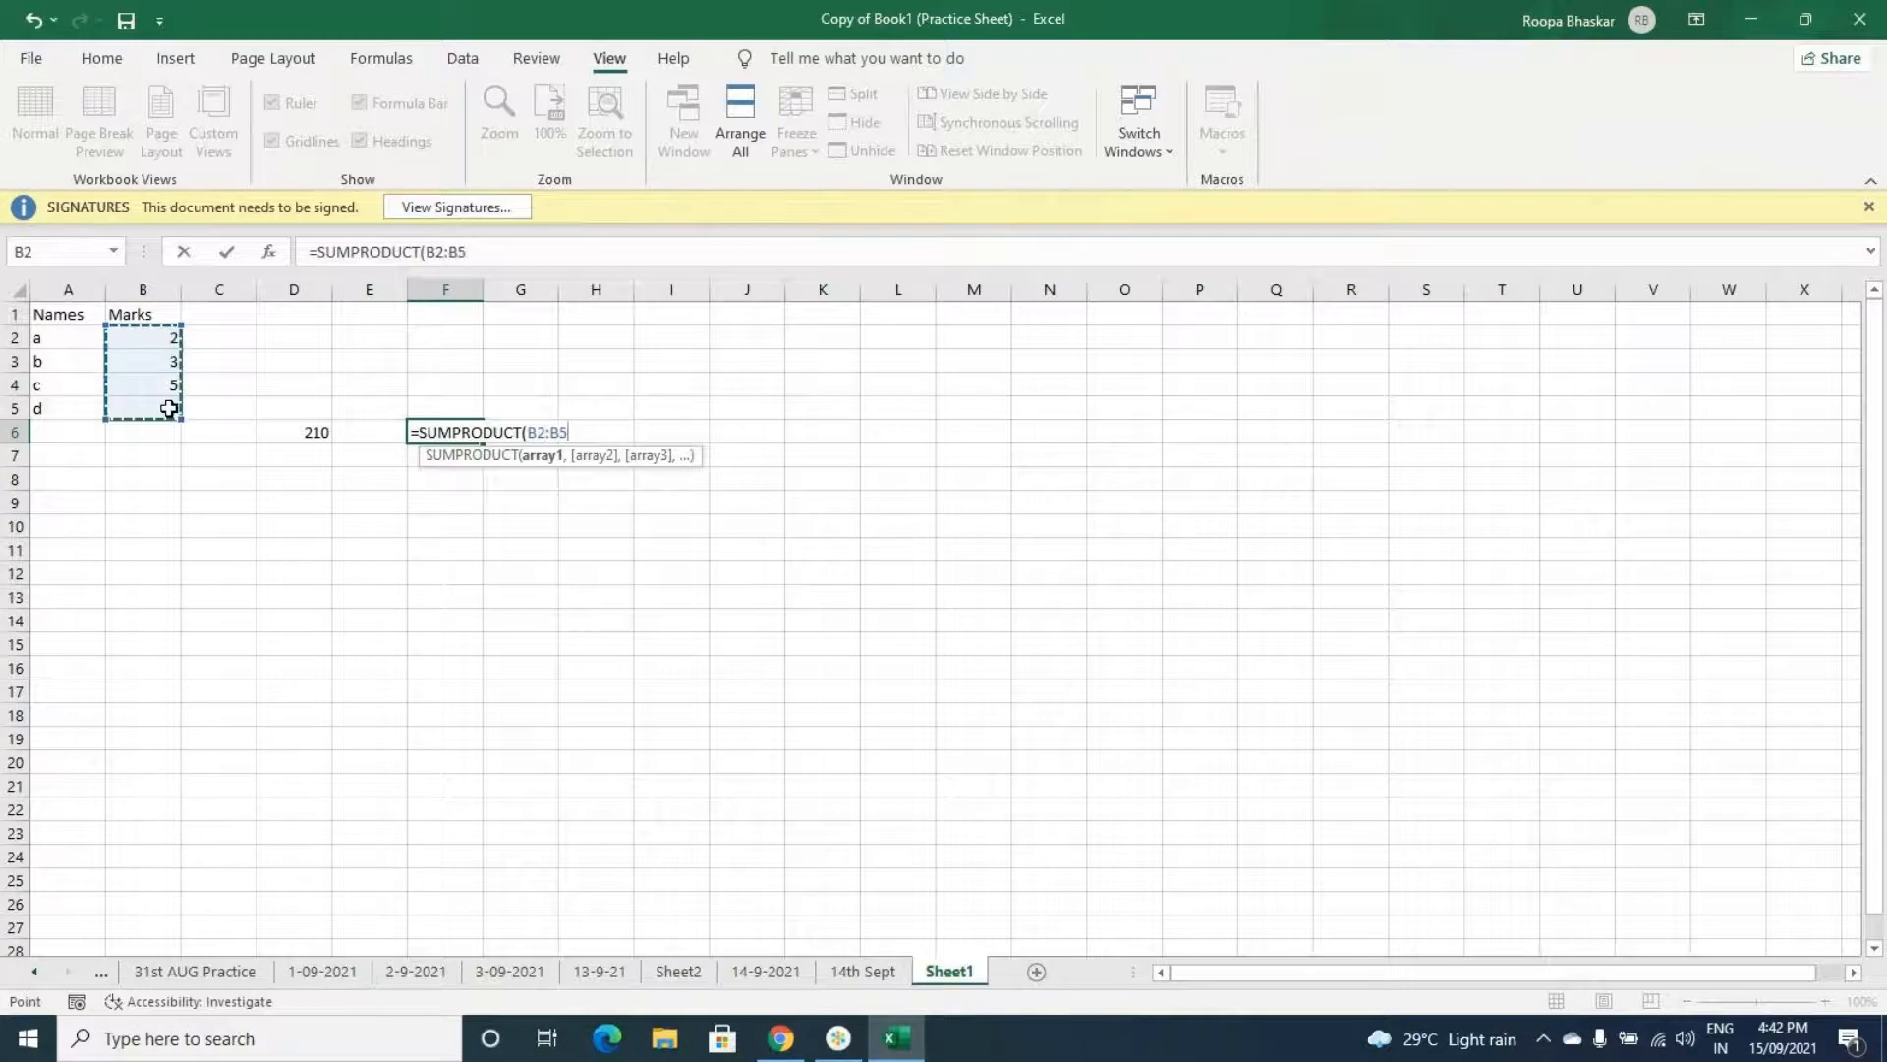
{"action": "type", "text": ")"}
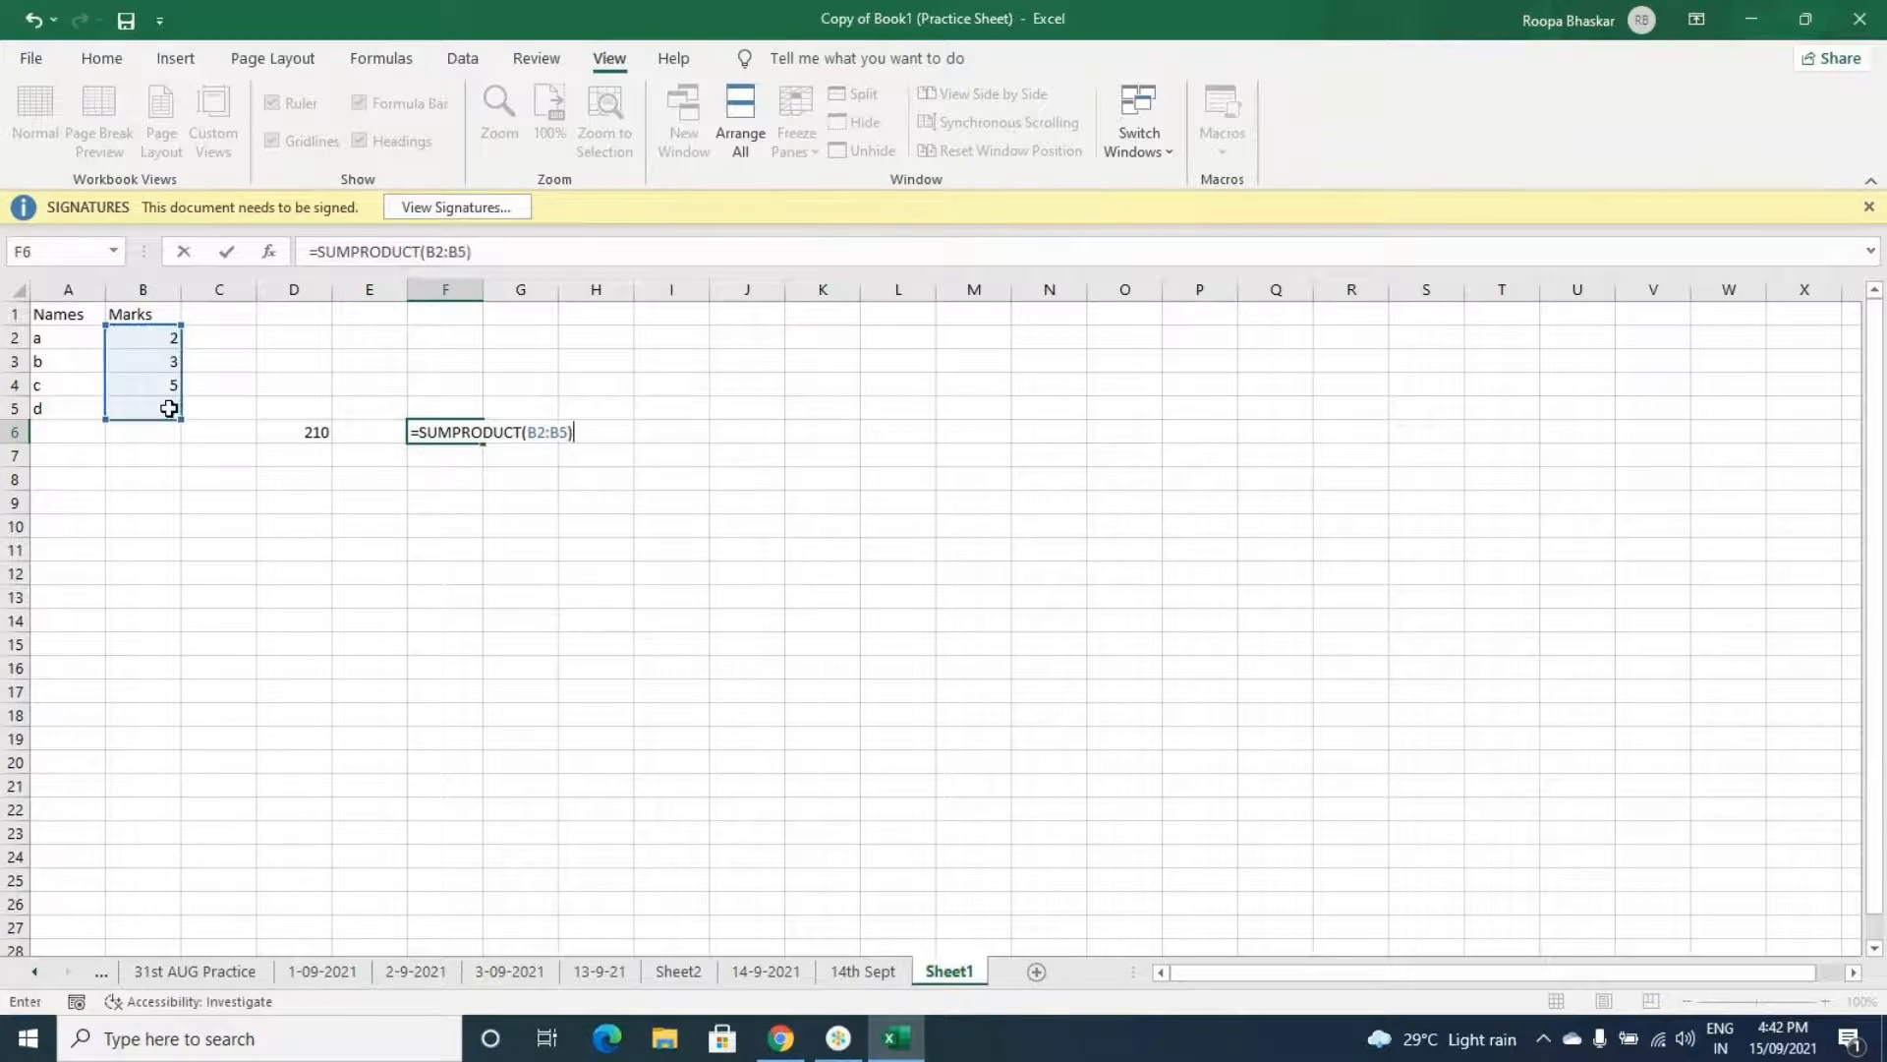
{"action": "key", "text": "Return"}
{"action": "left_click", "coordinate": [433, 426]}
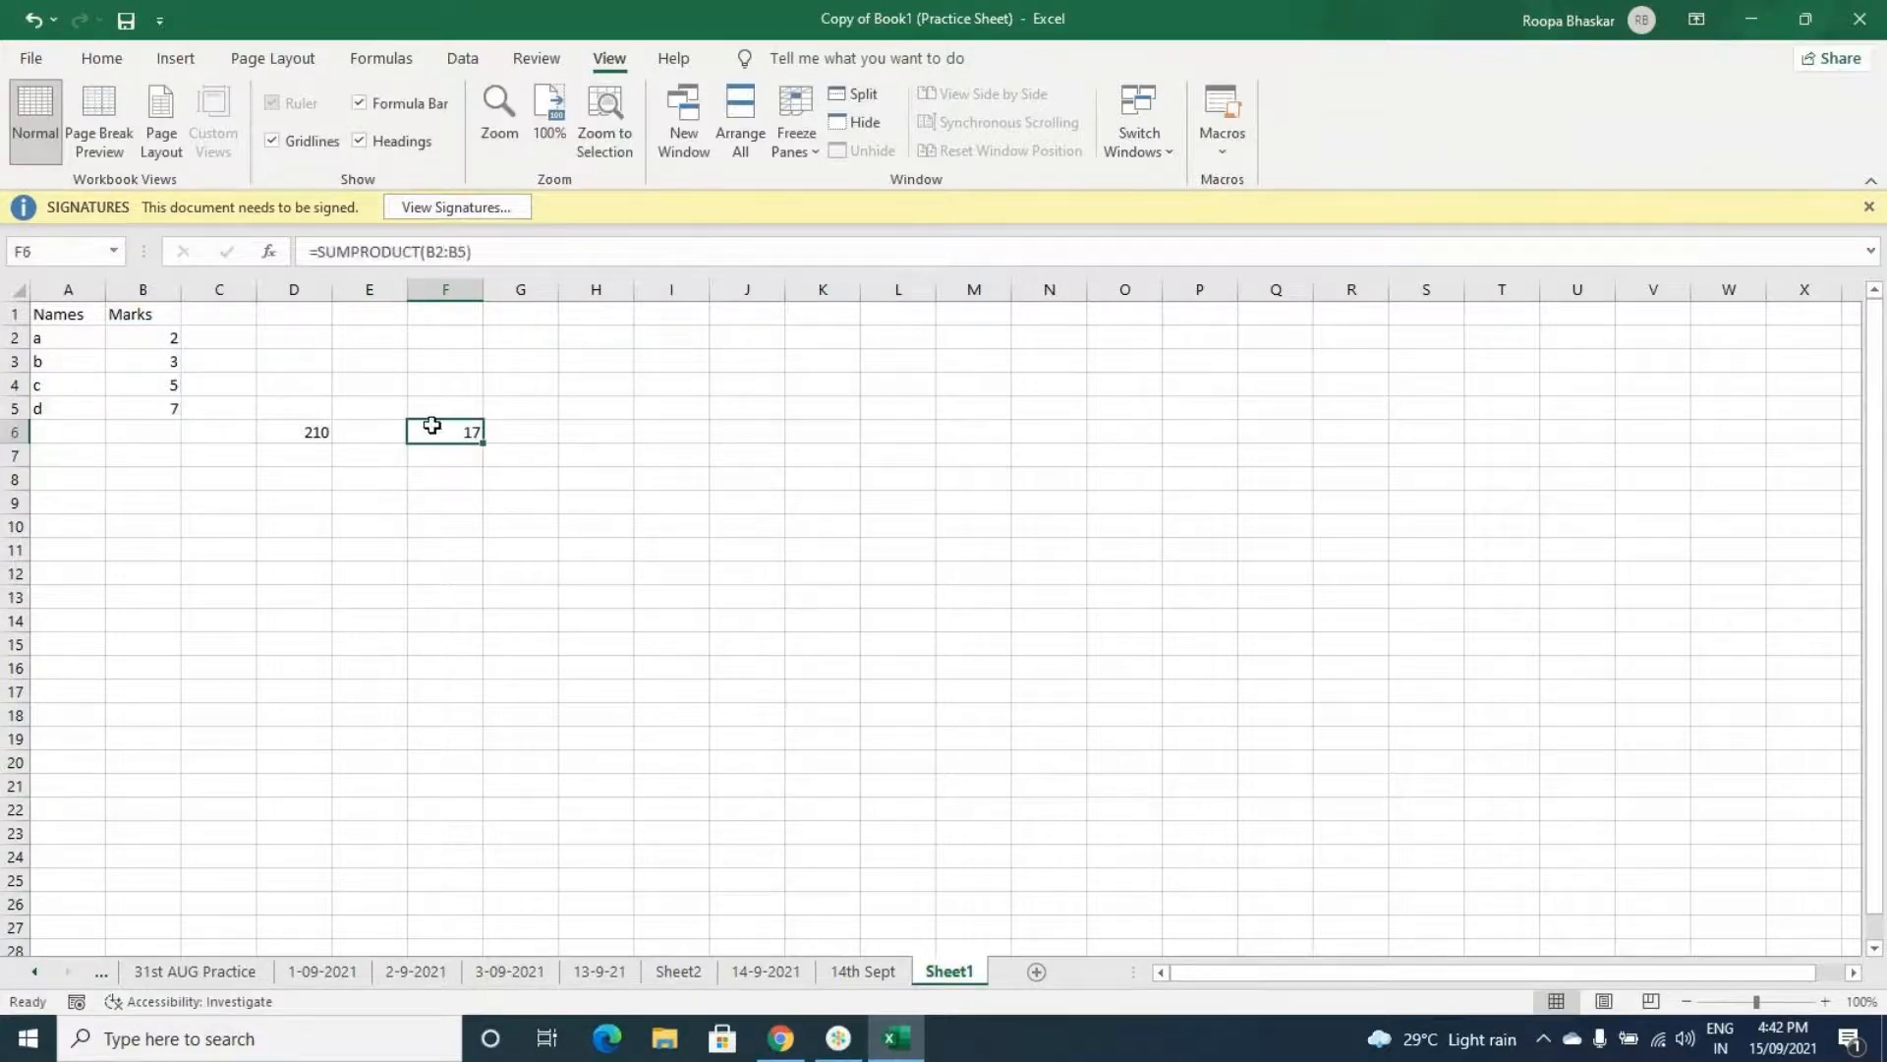
- Compare the formulas in D6 and F6
{"action": "left_click", "coordinate": [316, 431]}
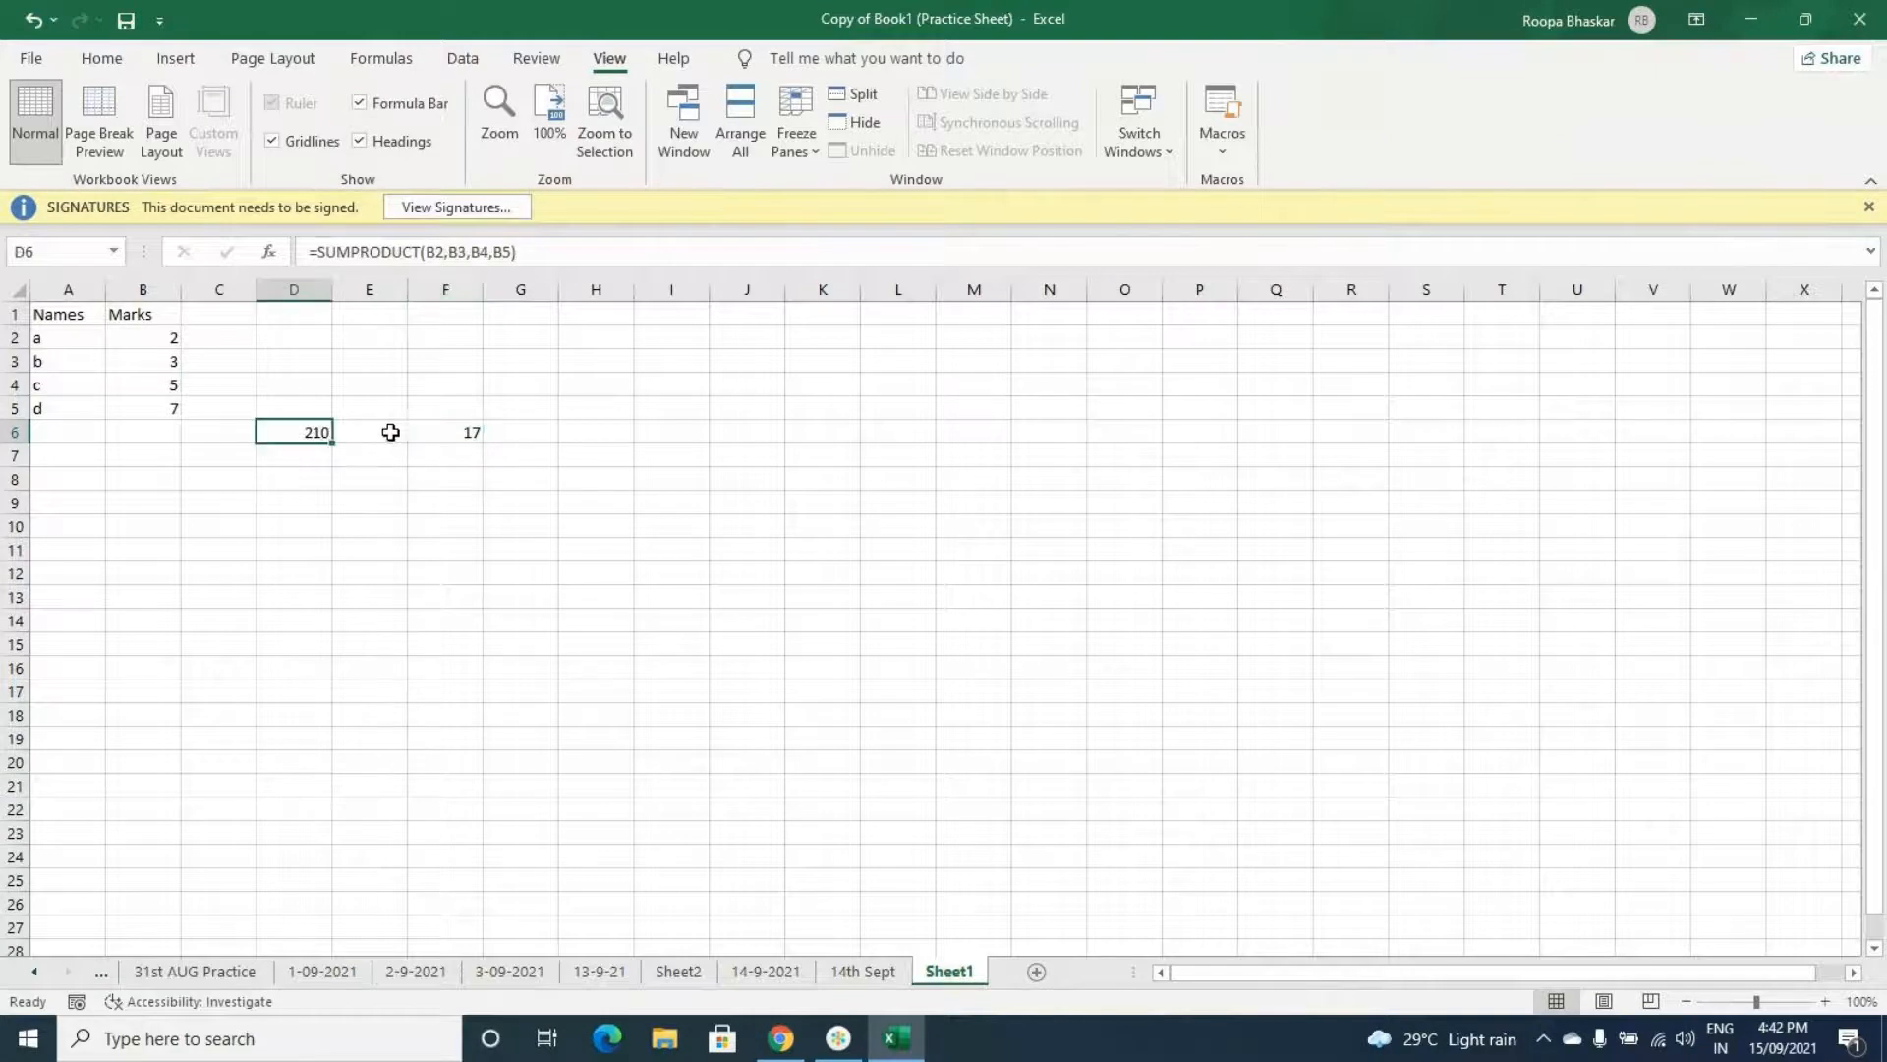
{"action": "left_click", "coordinate": [393, 432]}
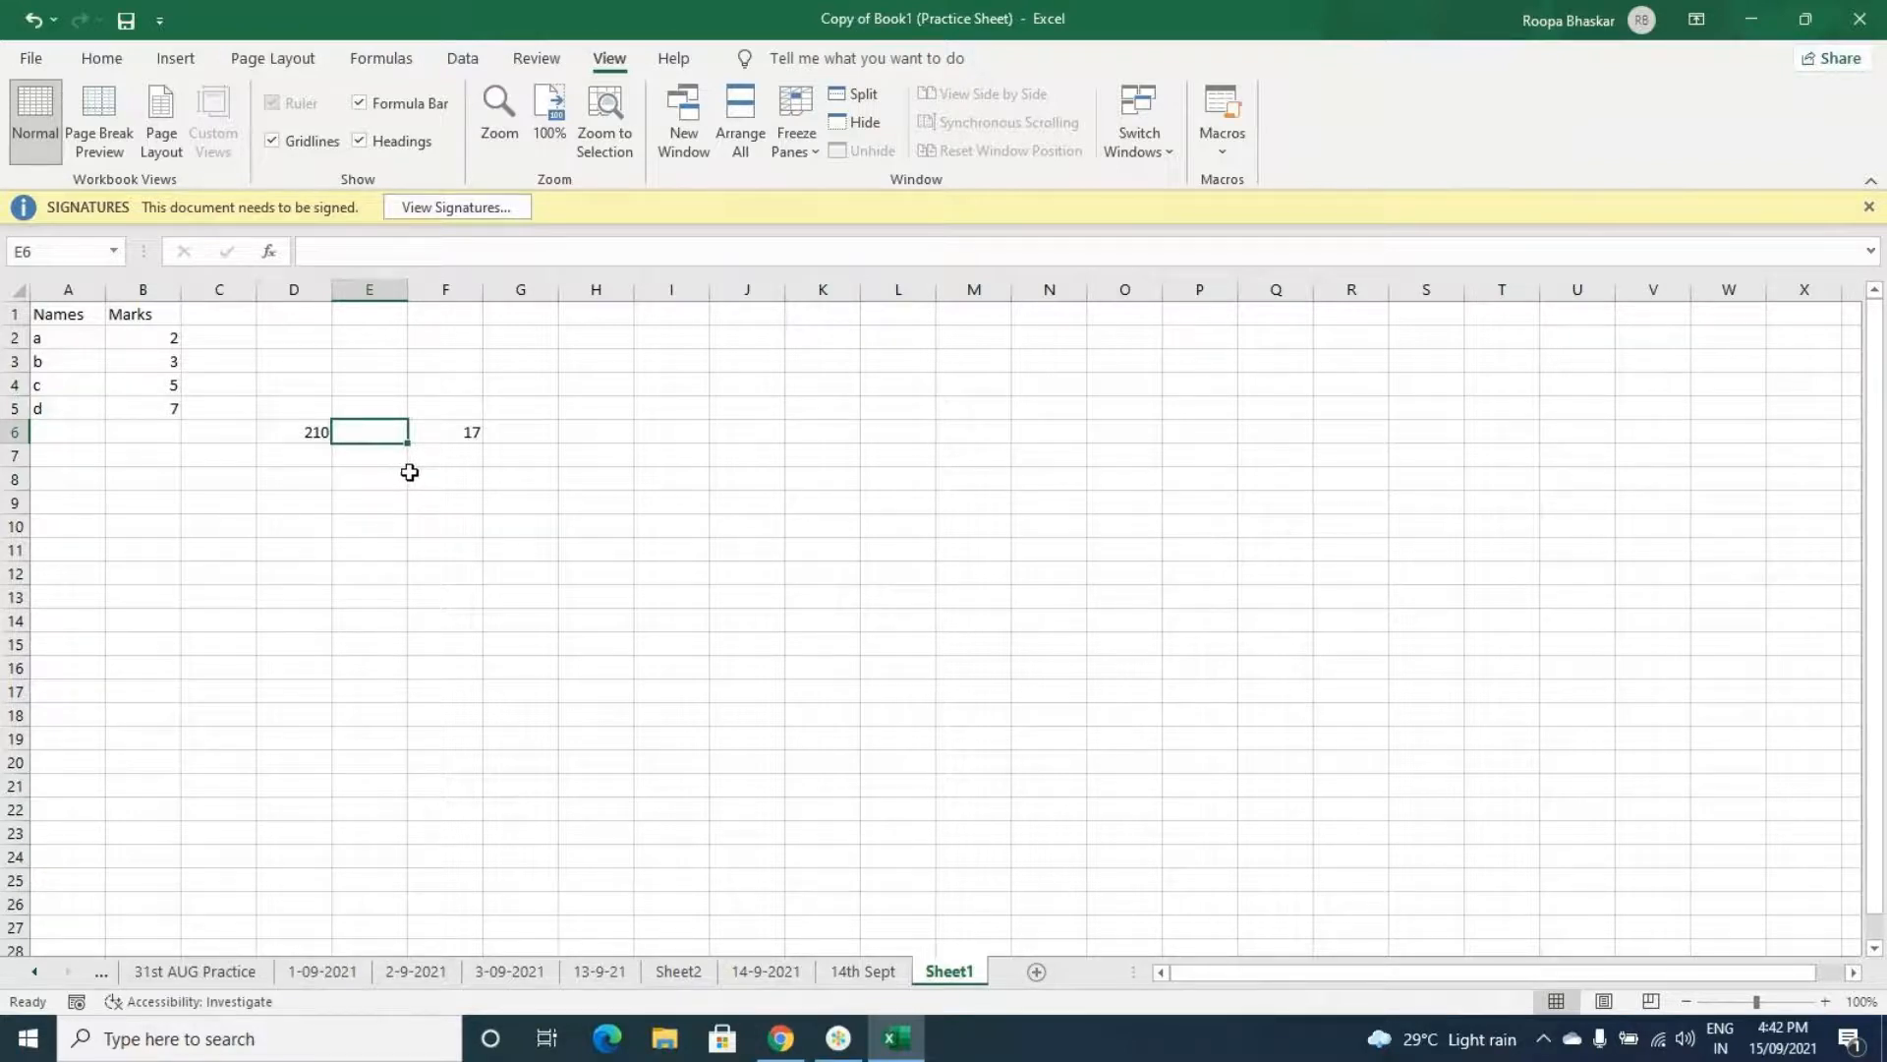
{"action": "left_click", "coordinate": [313, 429]}
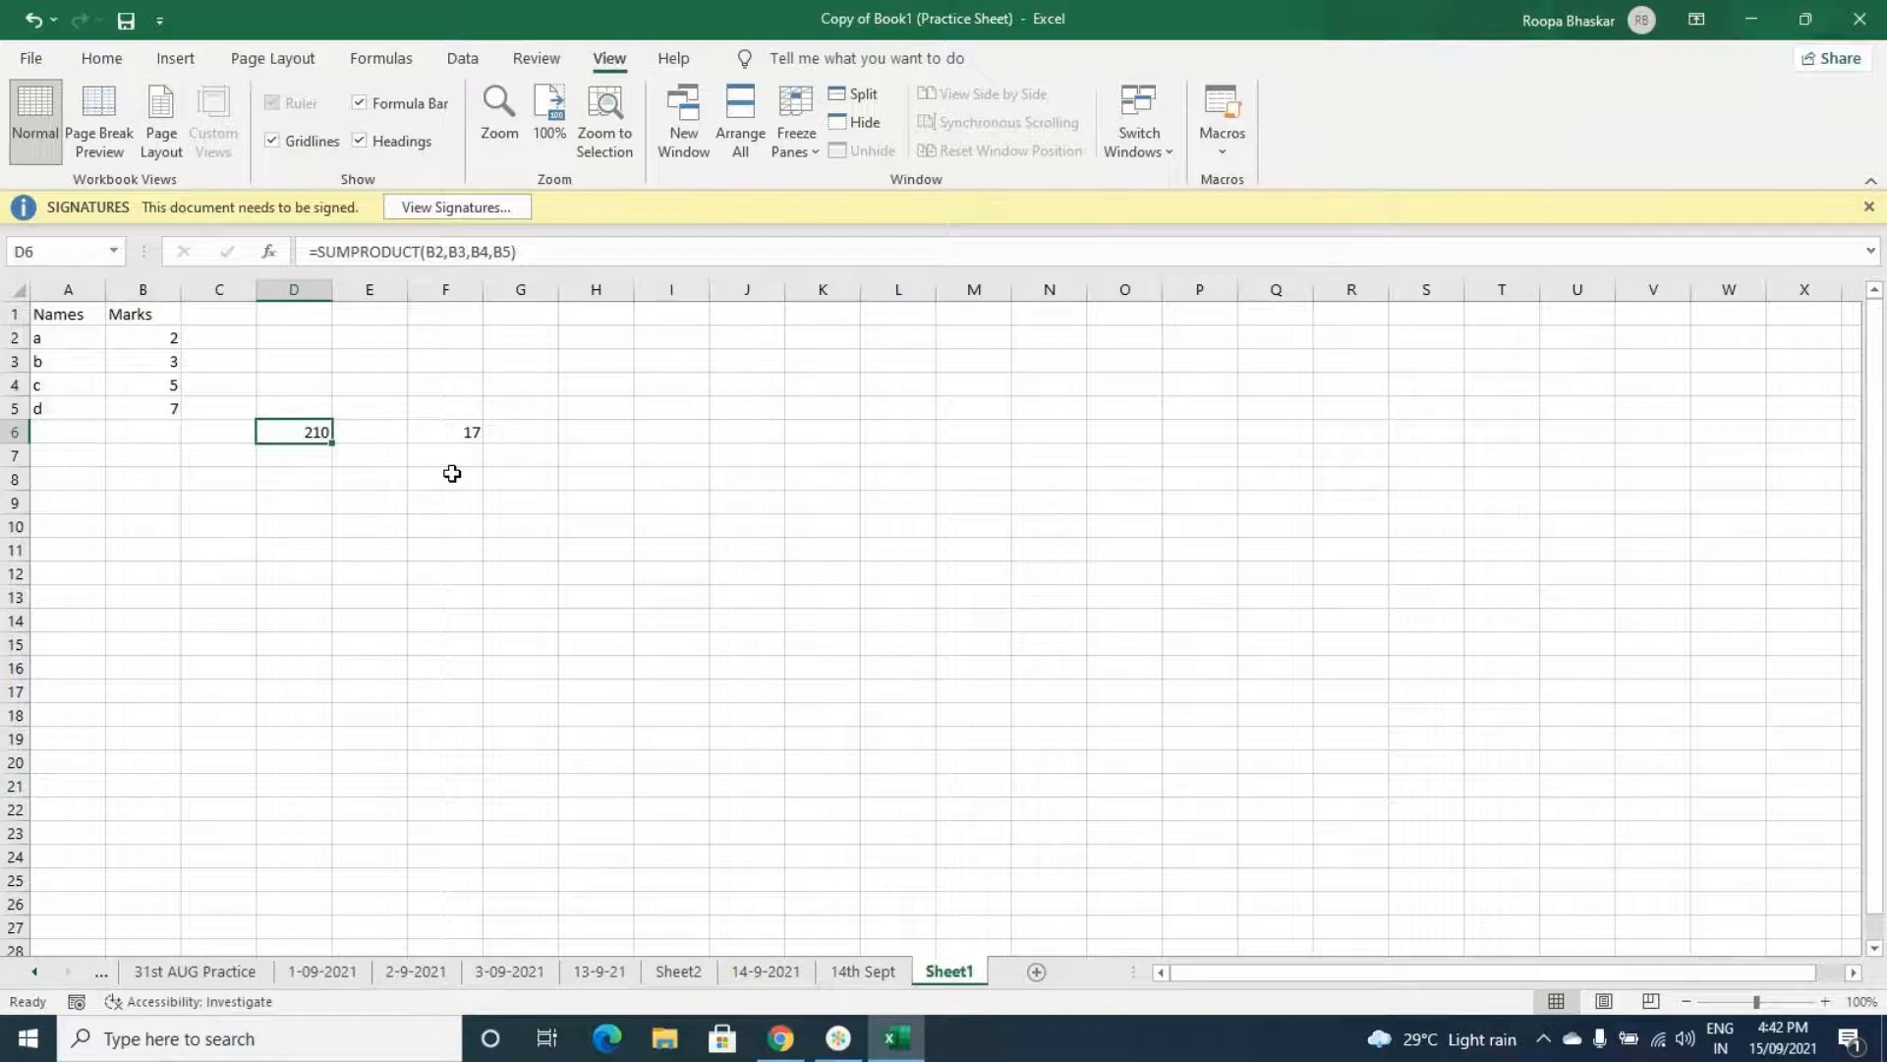
{"action": "left_click", "coordinate": [456, 432]}
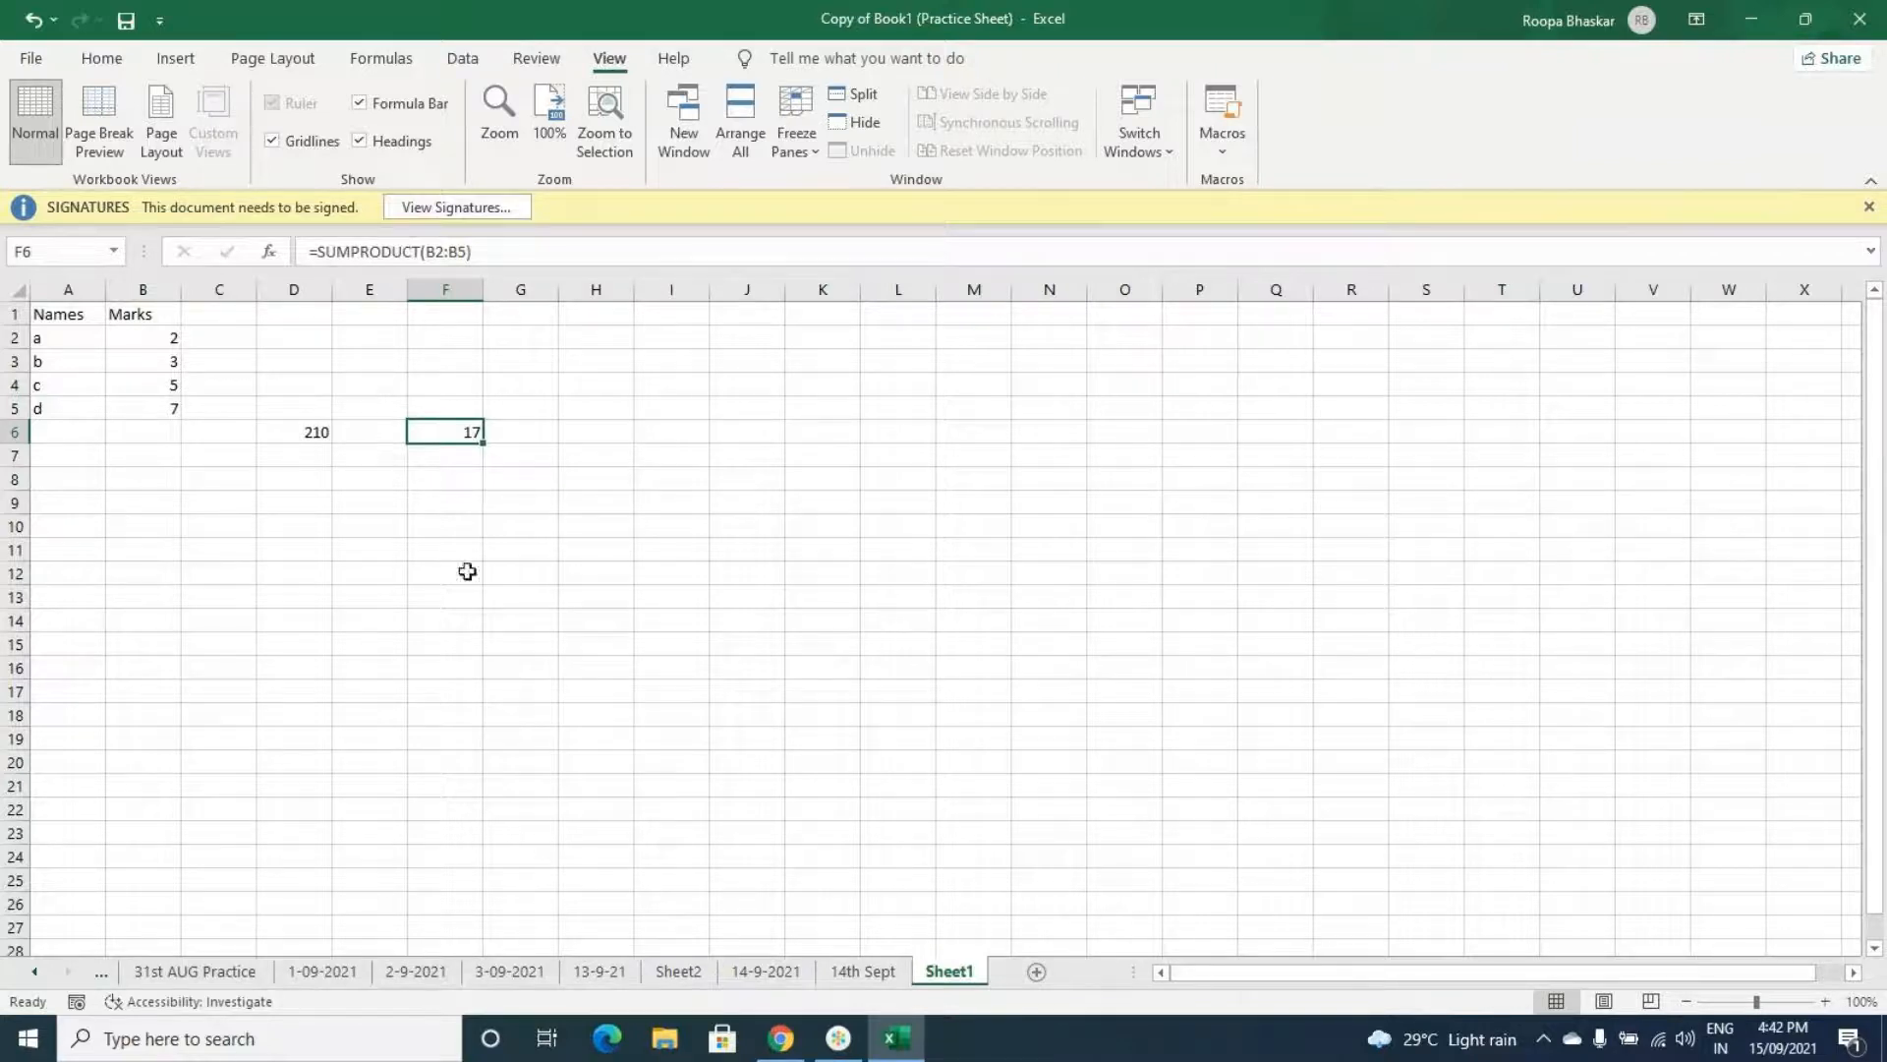
{"action": "left_click", "coordinate": [295, 477]}
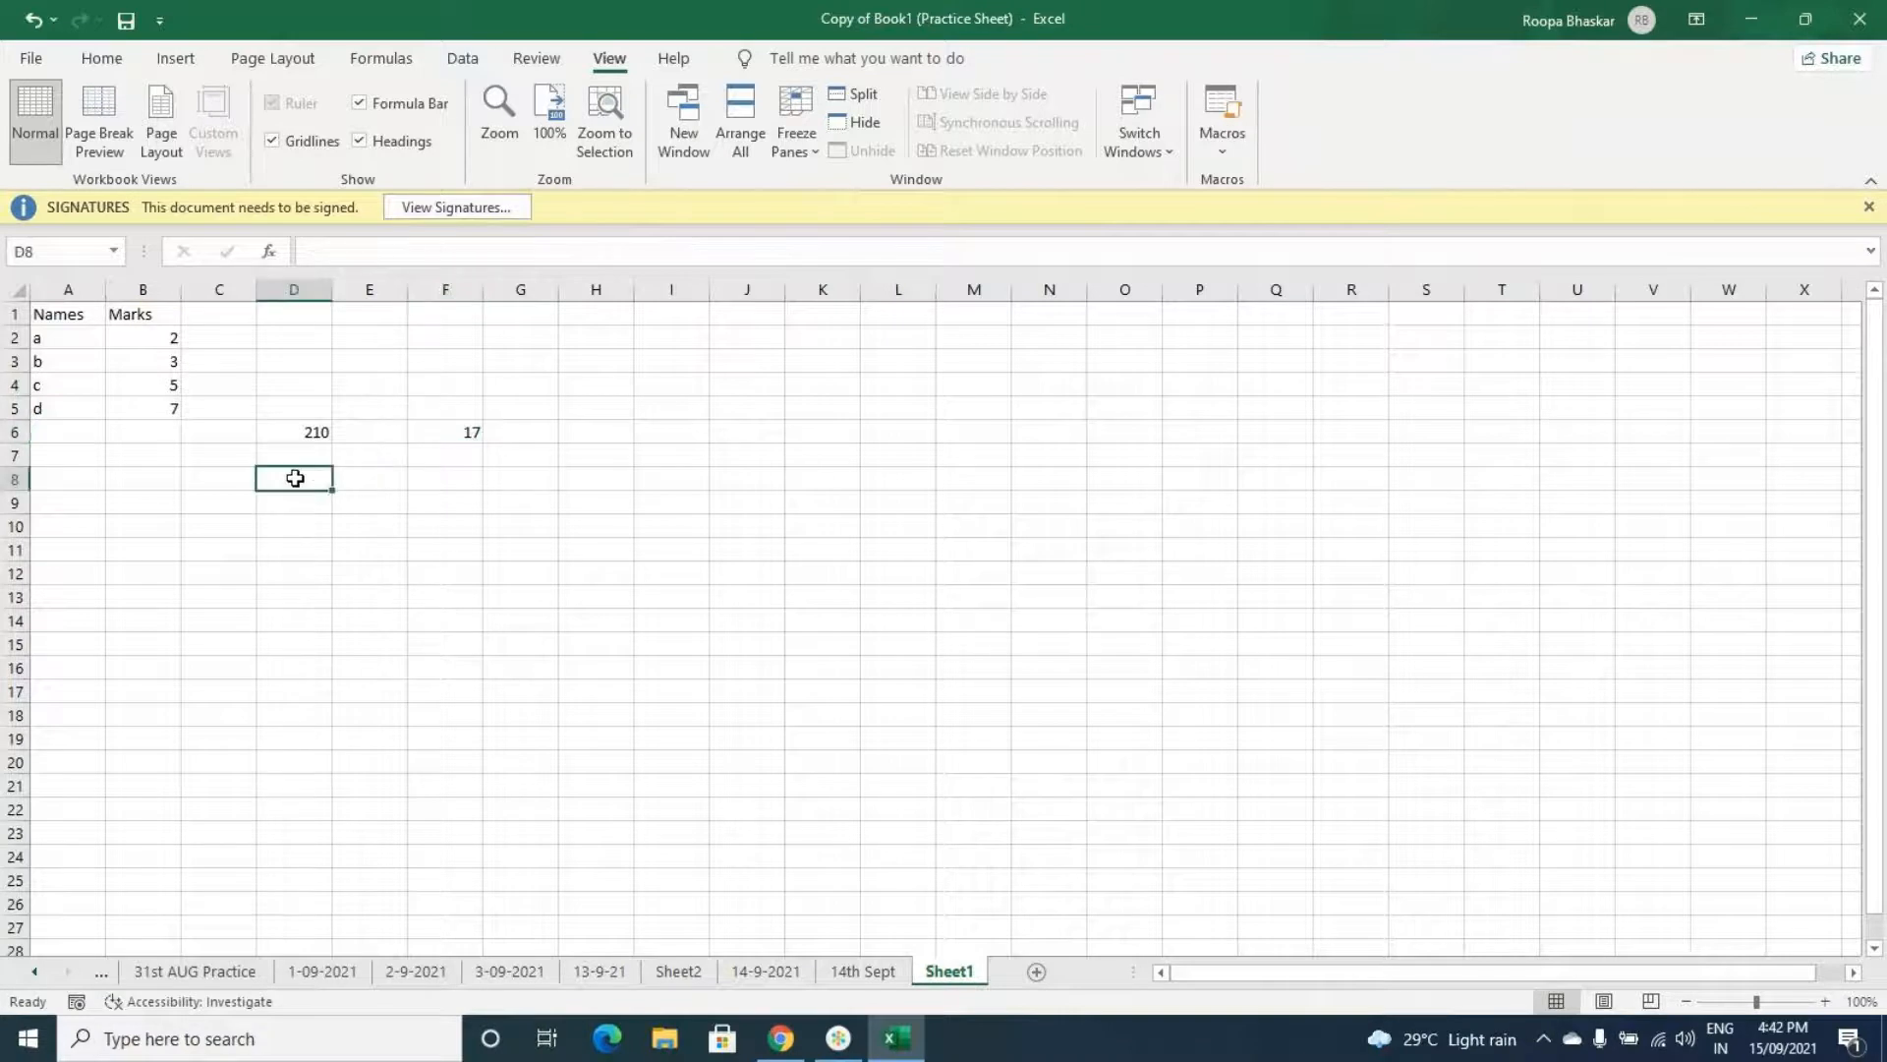
{"action": "type", "text": "="}
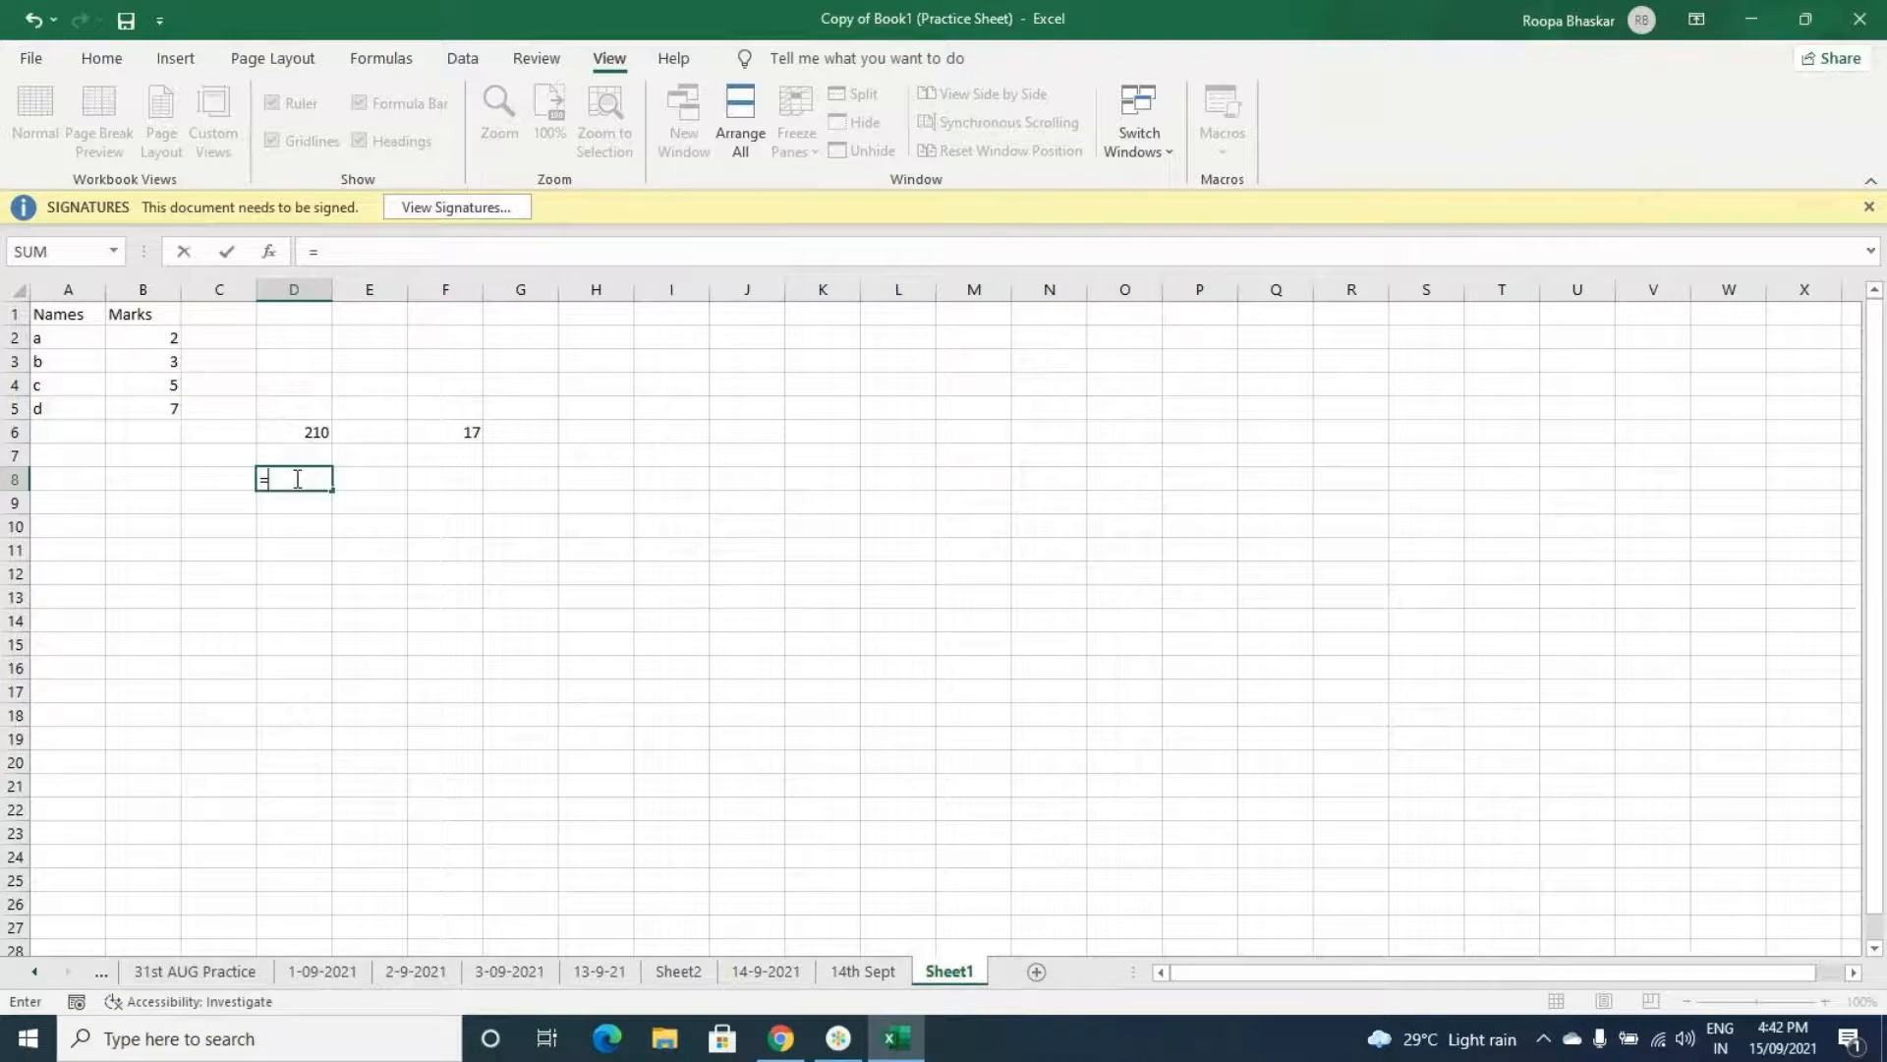
{"action": "key", "text": "BackSpace"}
{"action": "left_click", "coordinate": [215, 340]}
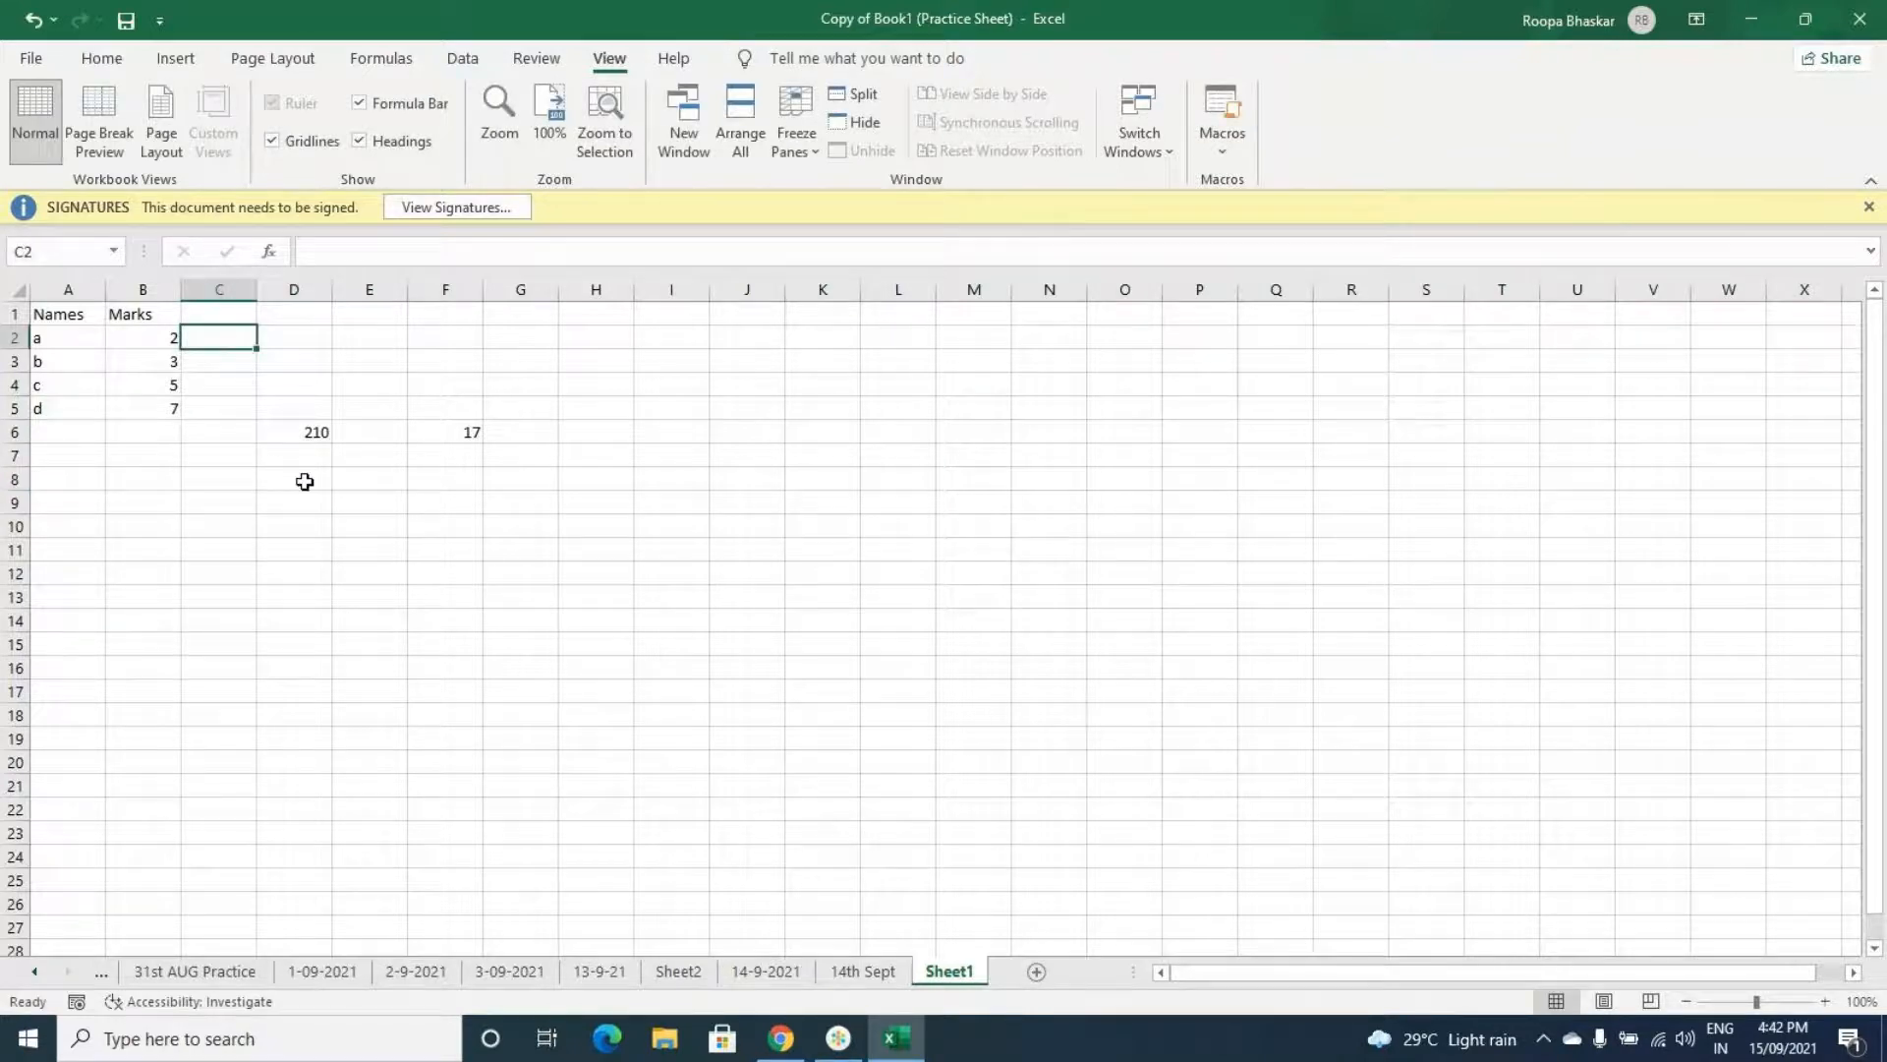
- Enter 2, 3, 5, 7, 8 across row 8 from A8 to E8
{"action": "left_click", "coordinate": [75, 479]}
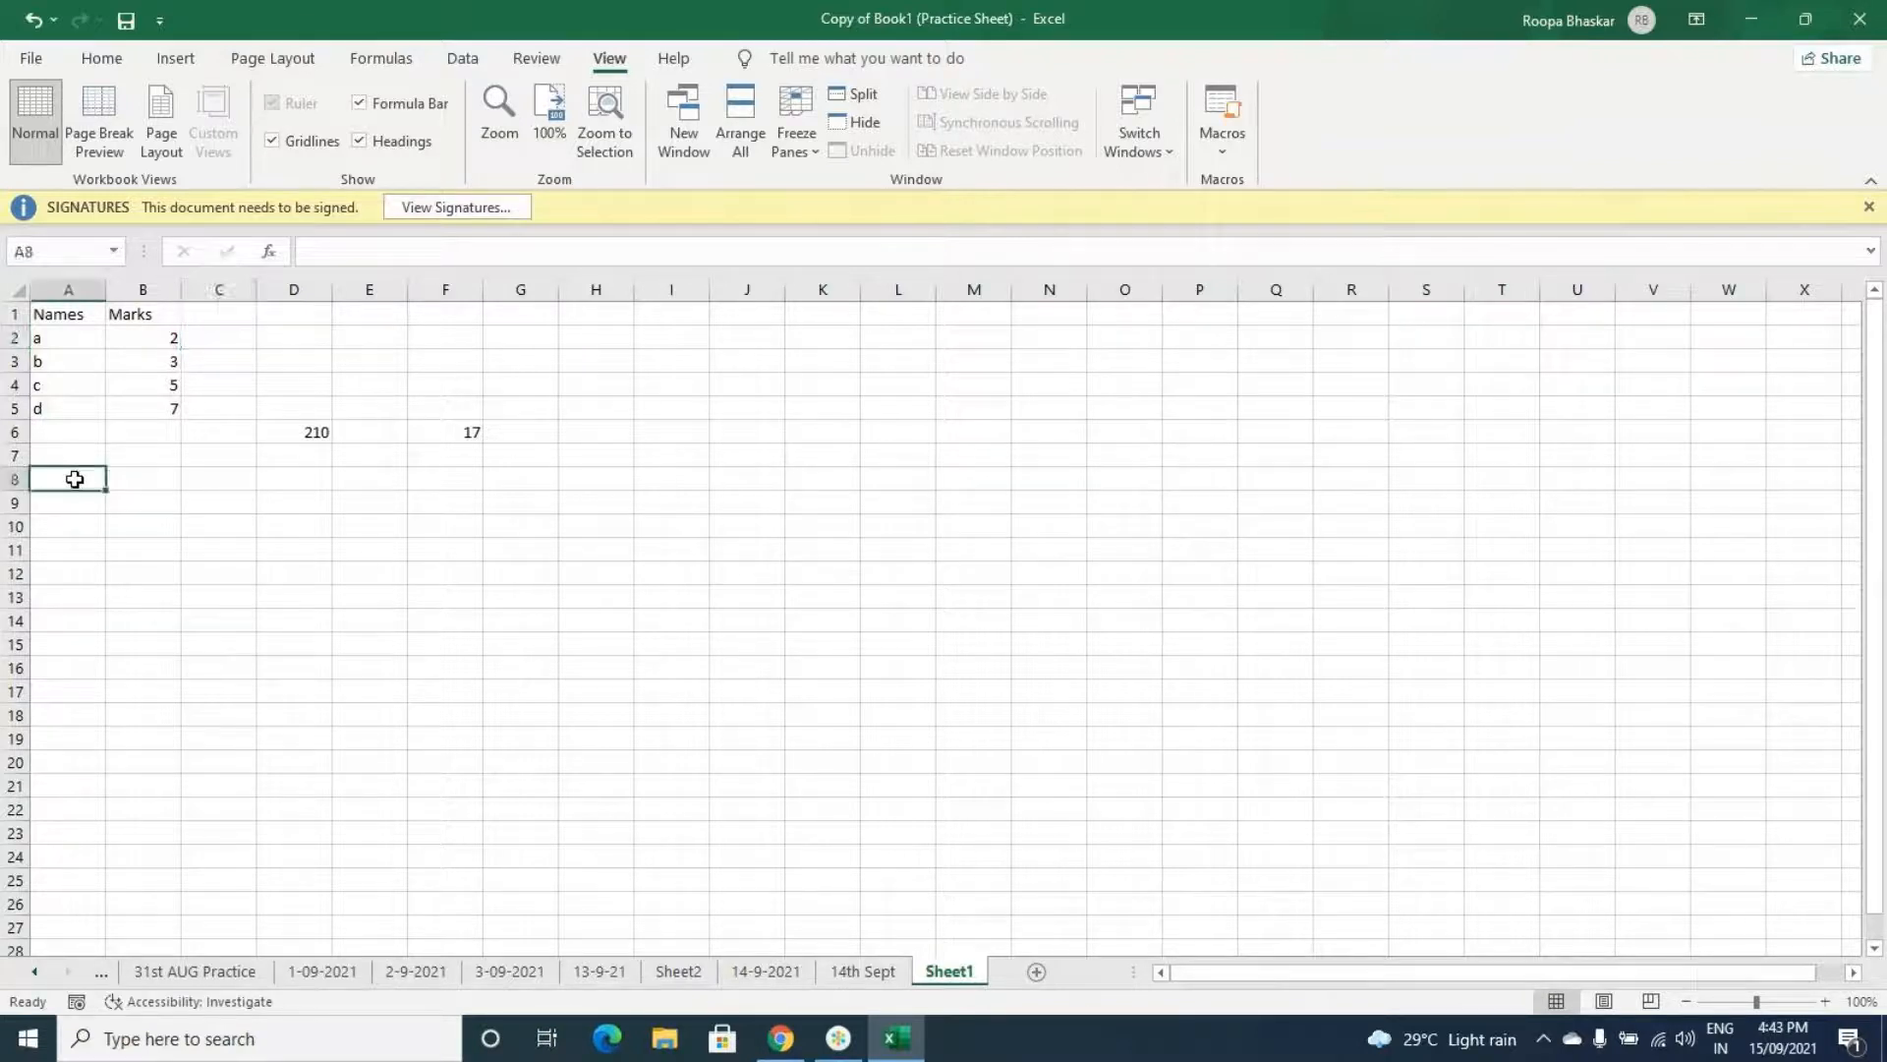
{"action": "type", "text": "2"}
{"action": "key", "text": "Tab"}
{"action": "type", "text": "3"}
{"action": "key", "text": "Tab"}
{"action": "type", "text": "5"}
{"action": "key", "text": "Tab"}
{"action": "type", "text": "7"}
{"action": "key", "text": "Tab"}
{"action": "type", "text": "8"}
{"action": "key", "text": "Tab"}
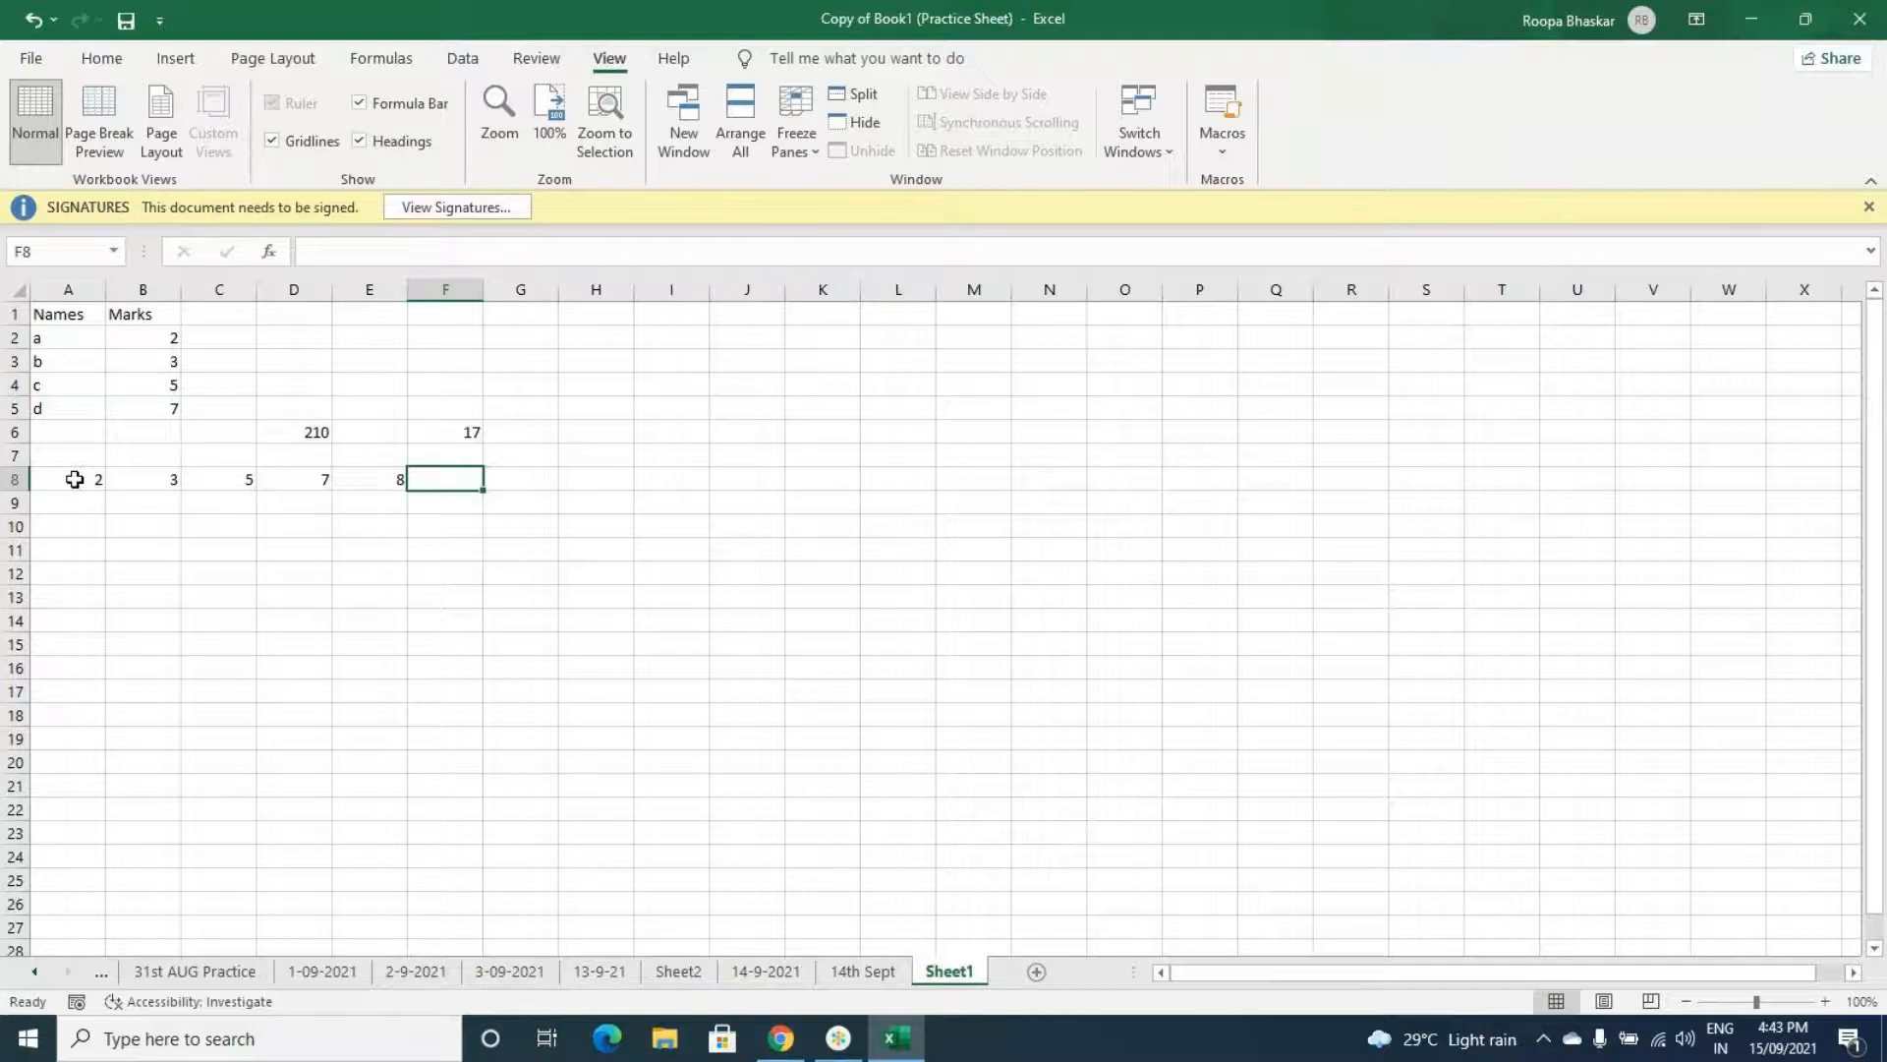
- Enter 2, 3, 5, 7, 8, 9, 4 down column B from B11 to B17
{"action": "left_click_drag", "start_coordinate": [371, 476], "coordinate": [97, 480]}
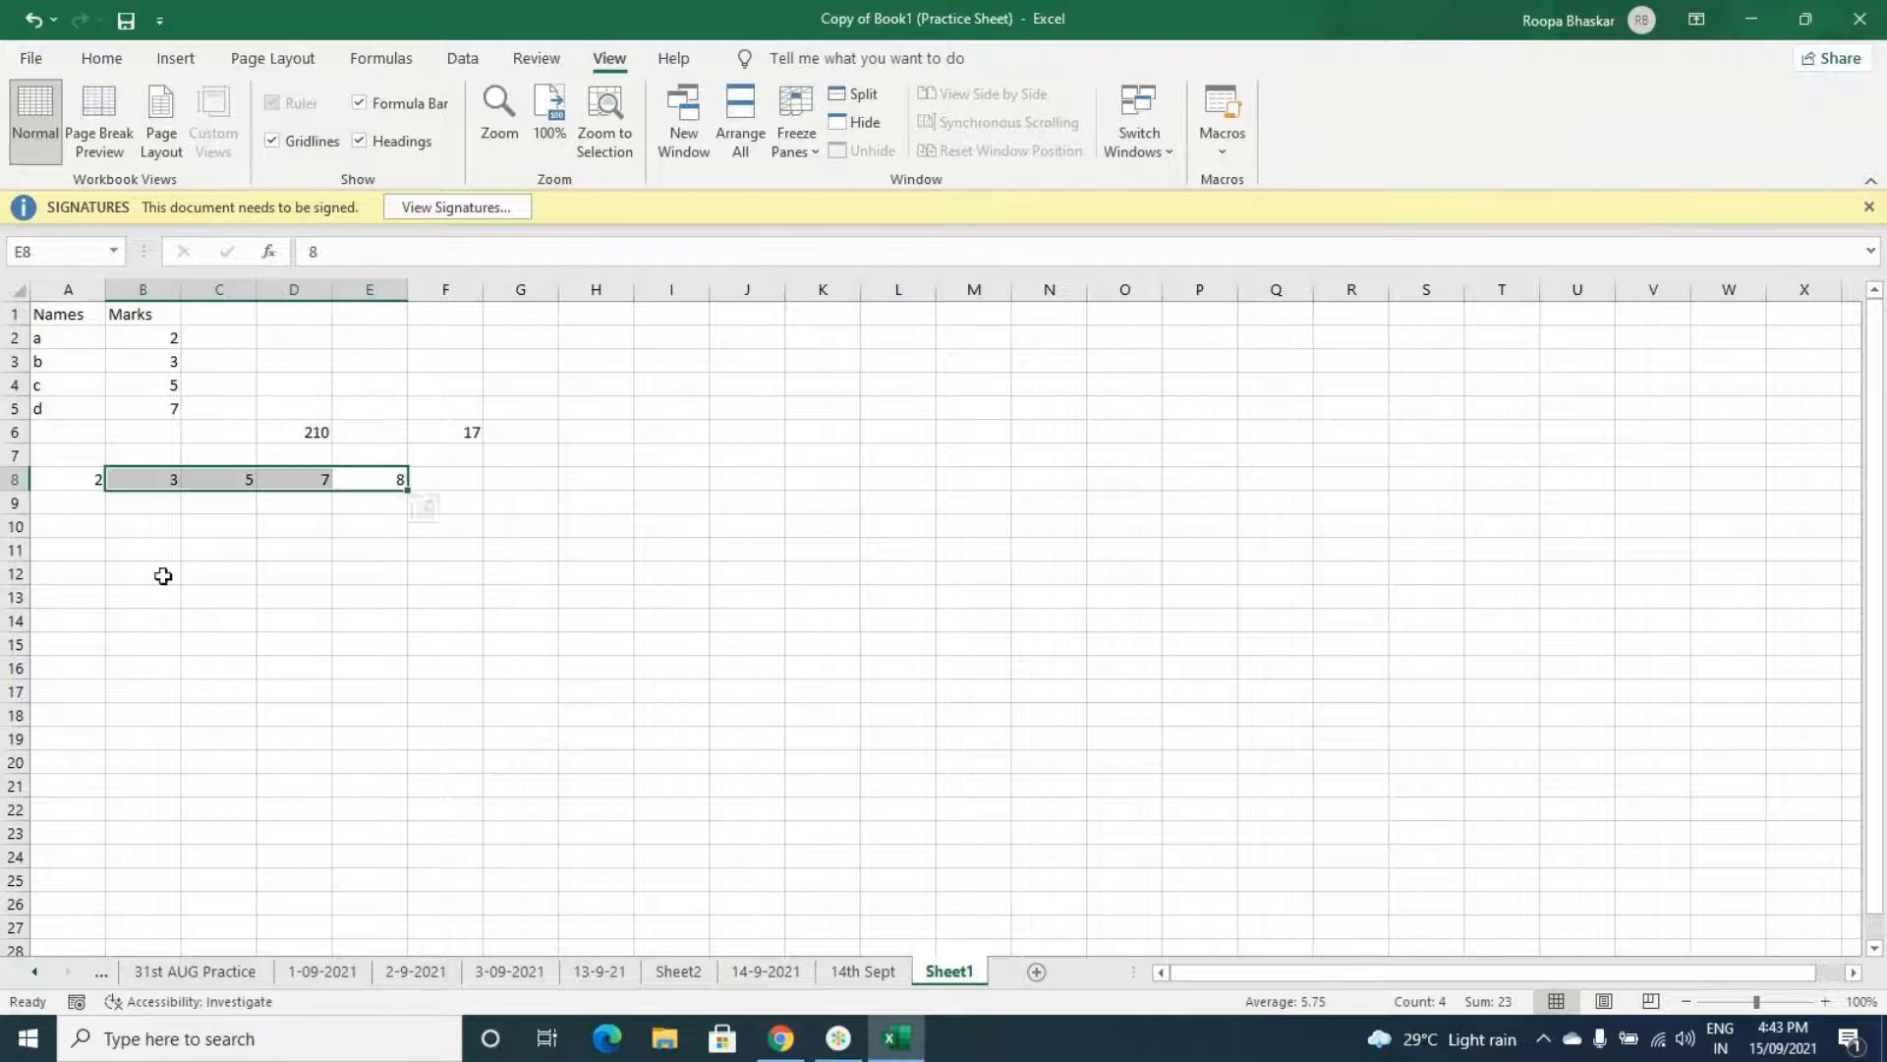
{"action": "left_click", "coordinate": [153, 551]}
{"action": "type", "text": "2"}
{"action": "key", "text": "Return"}
{"action": "type", "text": "3"}
{"action": "key", "text": "Return"}
{"action": "type", "text": "5"}
{"action": "key", "text": "Return"}
{"action": "type", "text": "7"}
{"action": "key", "text": "Return"}
{"action": "type", "text": "8"}
{"action": "key", "text": "Return"}
{"action": "type", "text": "9"}
{"action": "key", "text": "Return"}
{"action": "type", "text": "4"}
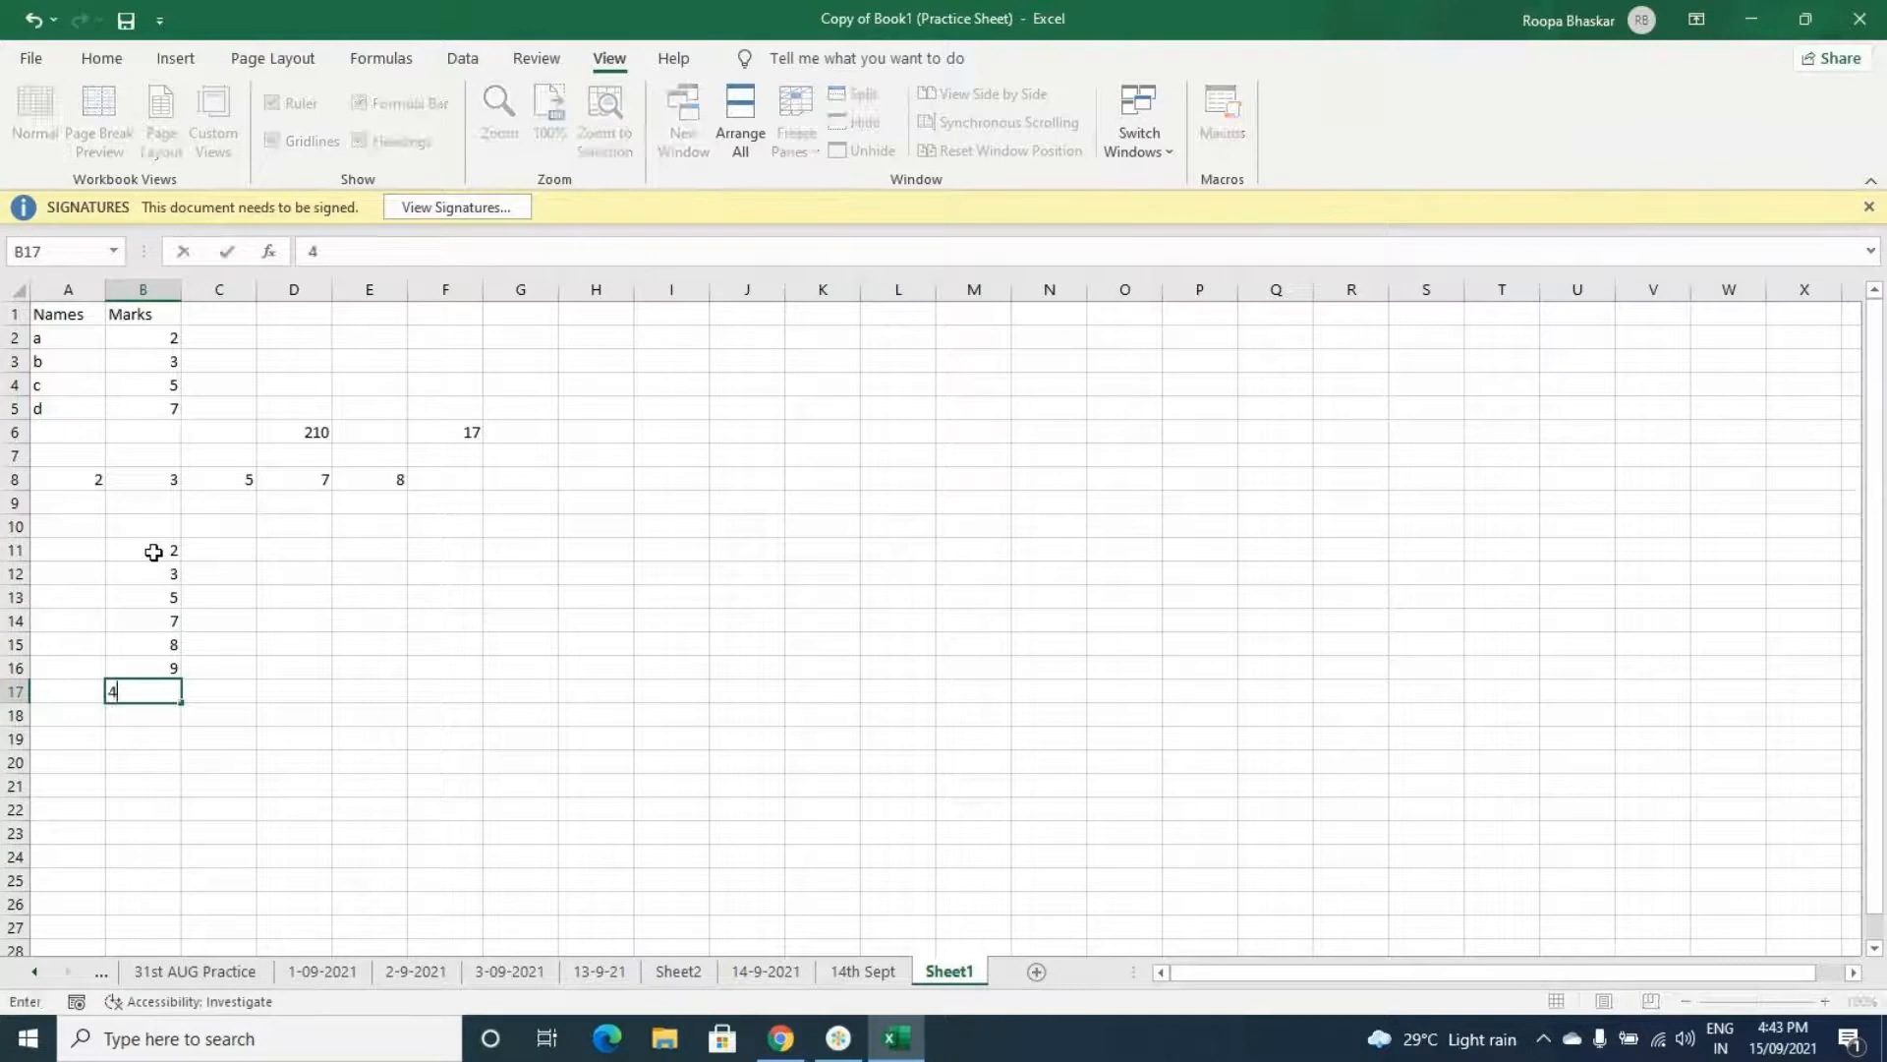
- Enter 4 in cell C11 beside the new column of numbers
{"action": "key", "text": "Tab"}
{"action": "key", "text": "Tab"}
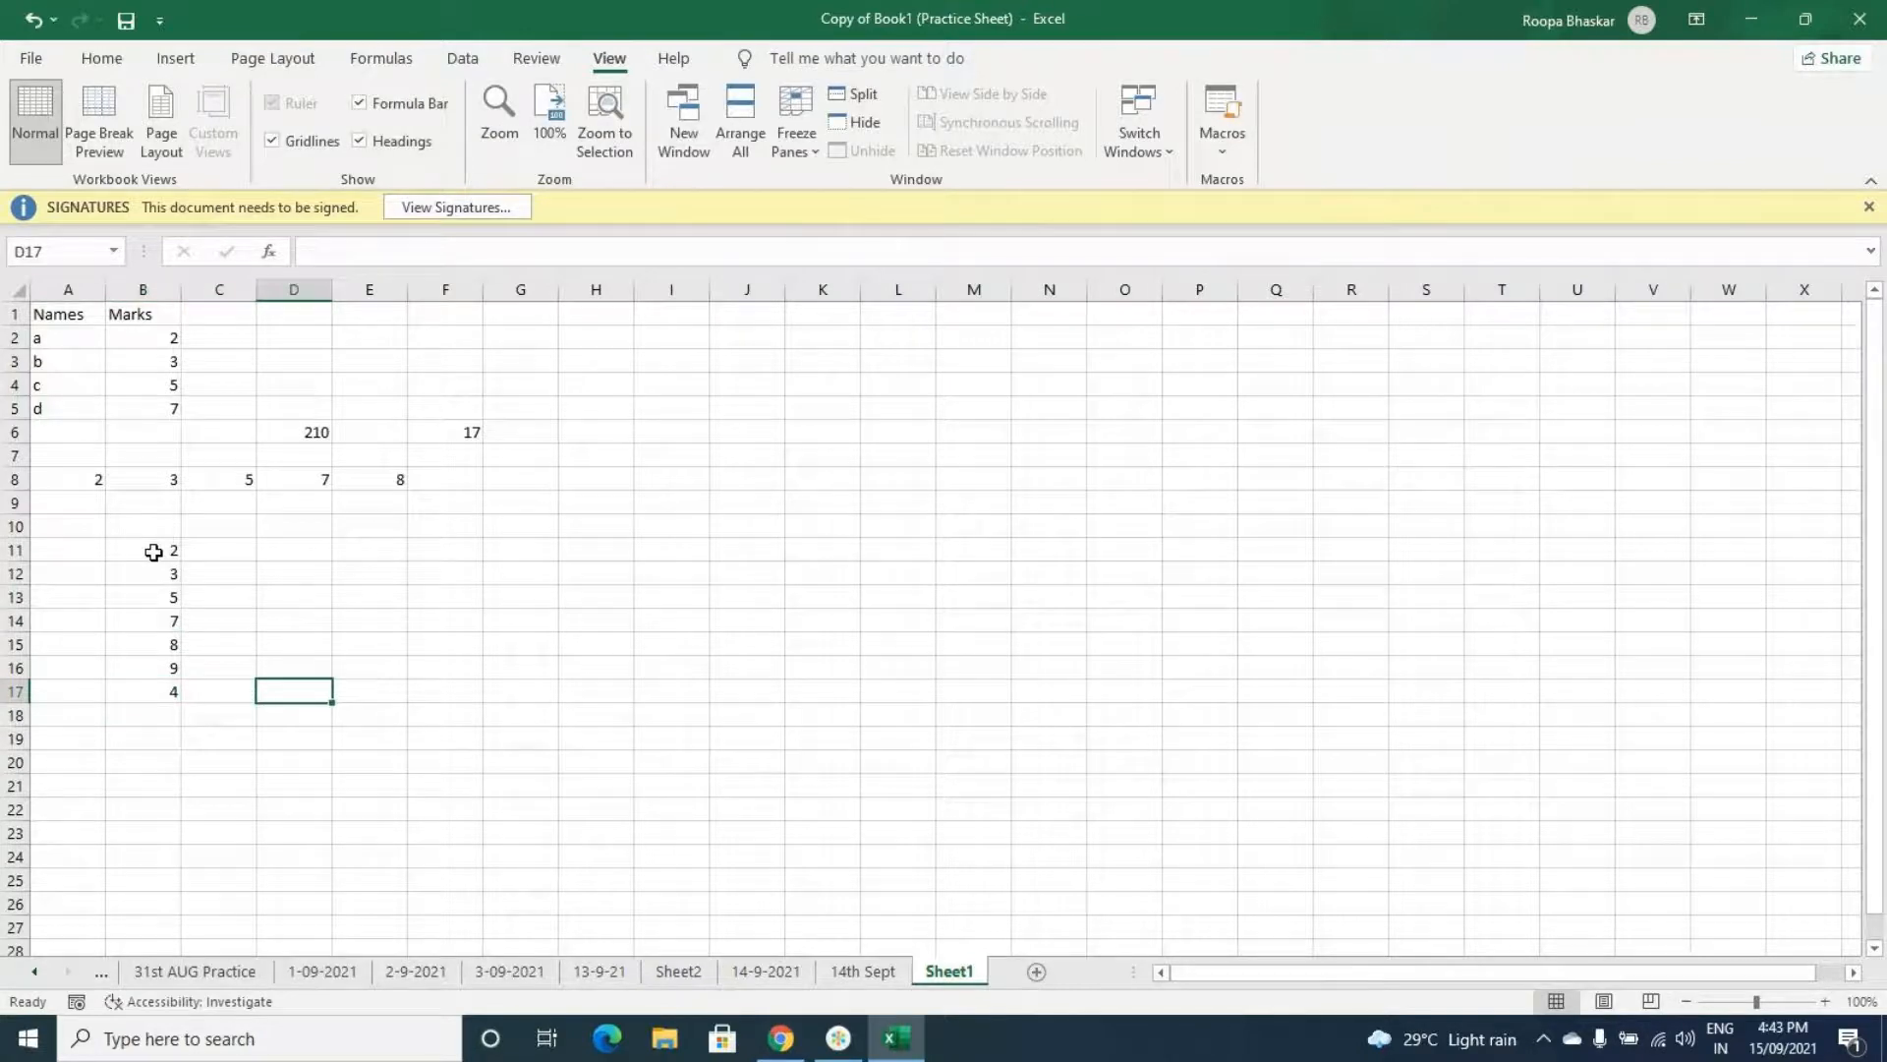
{"action": "key", "text": "Left"}
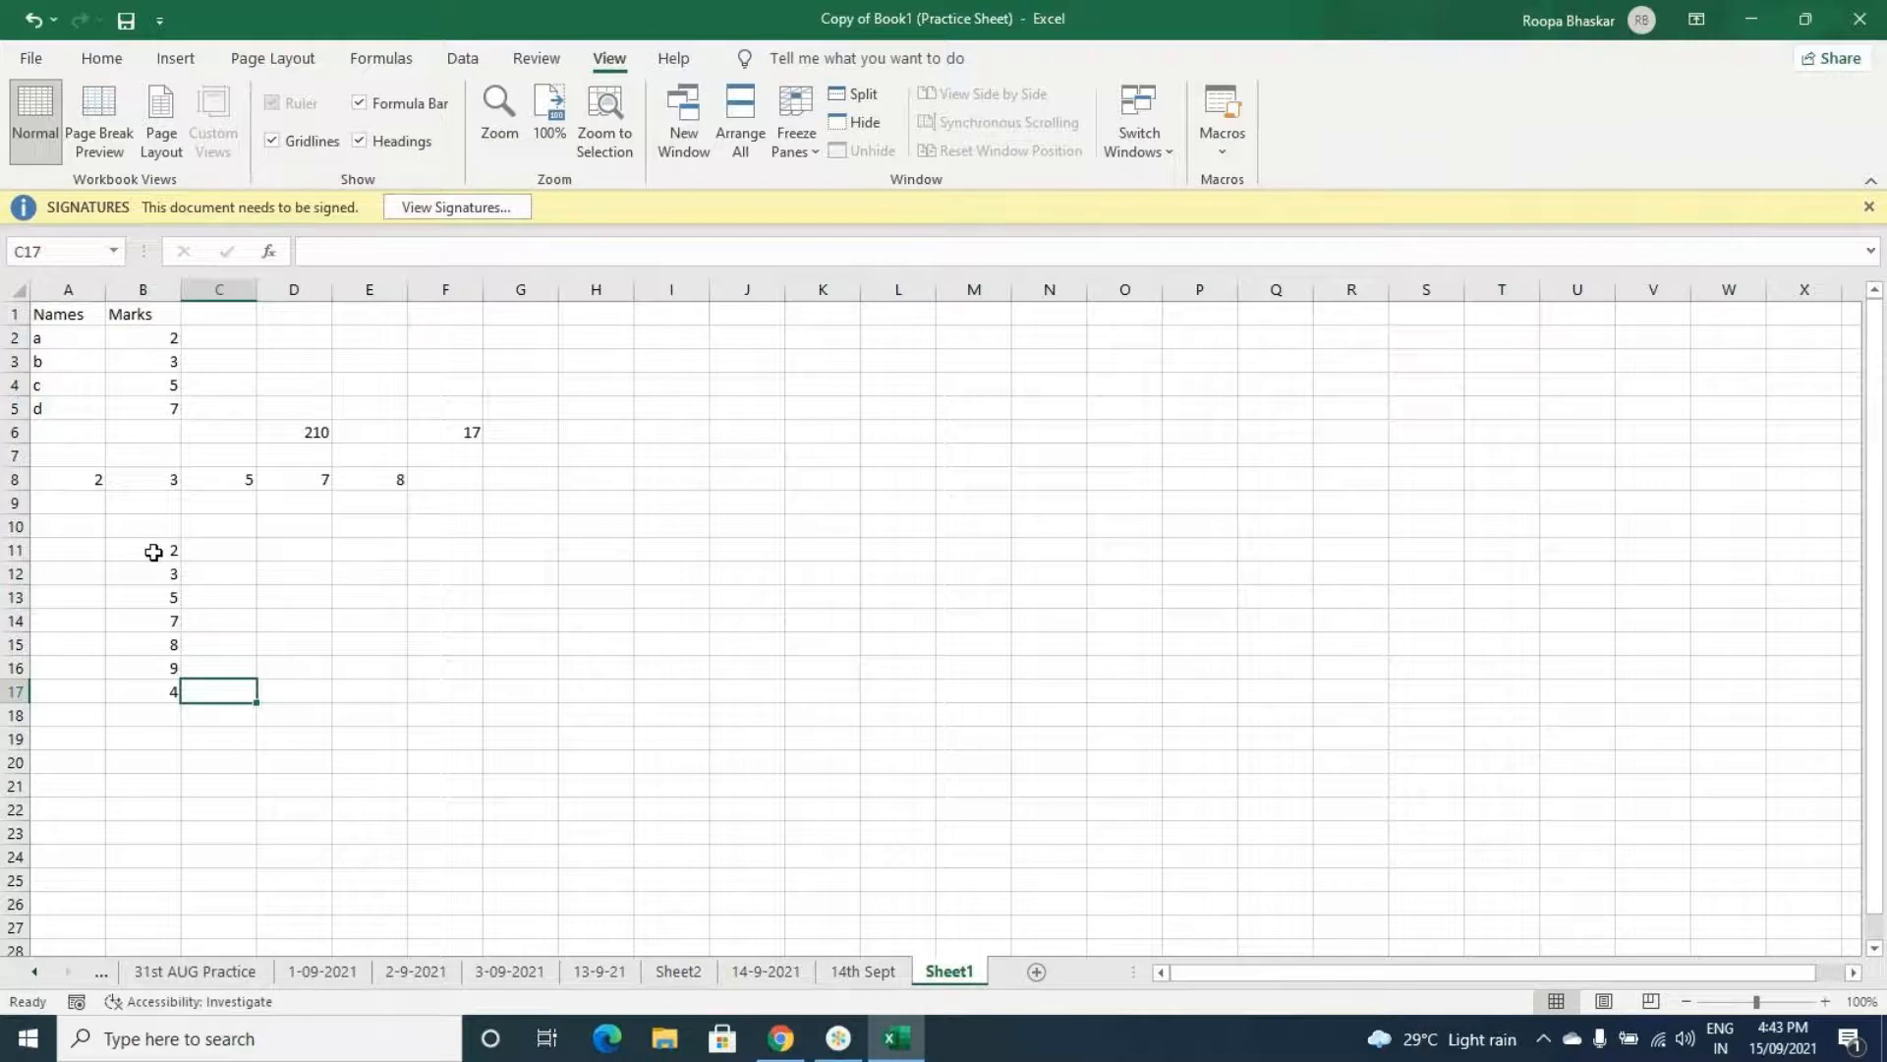
{"action": "left_click", "coordinate": [214, 549]}
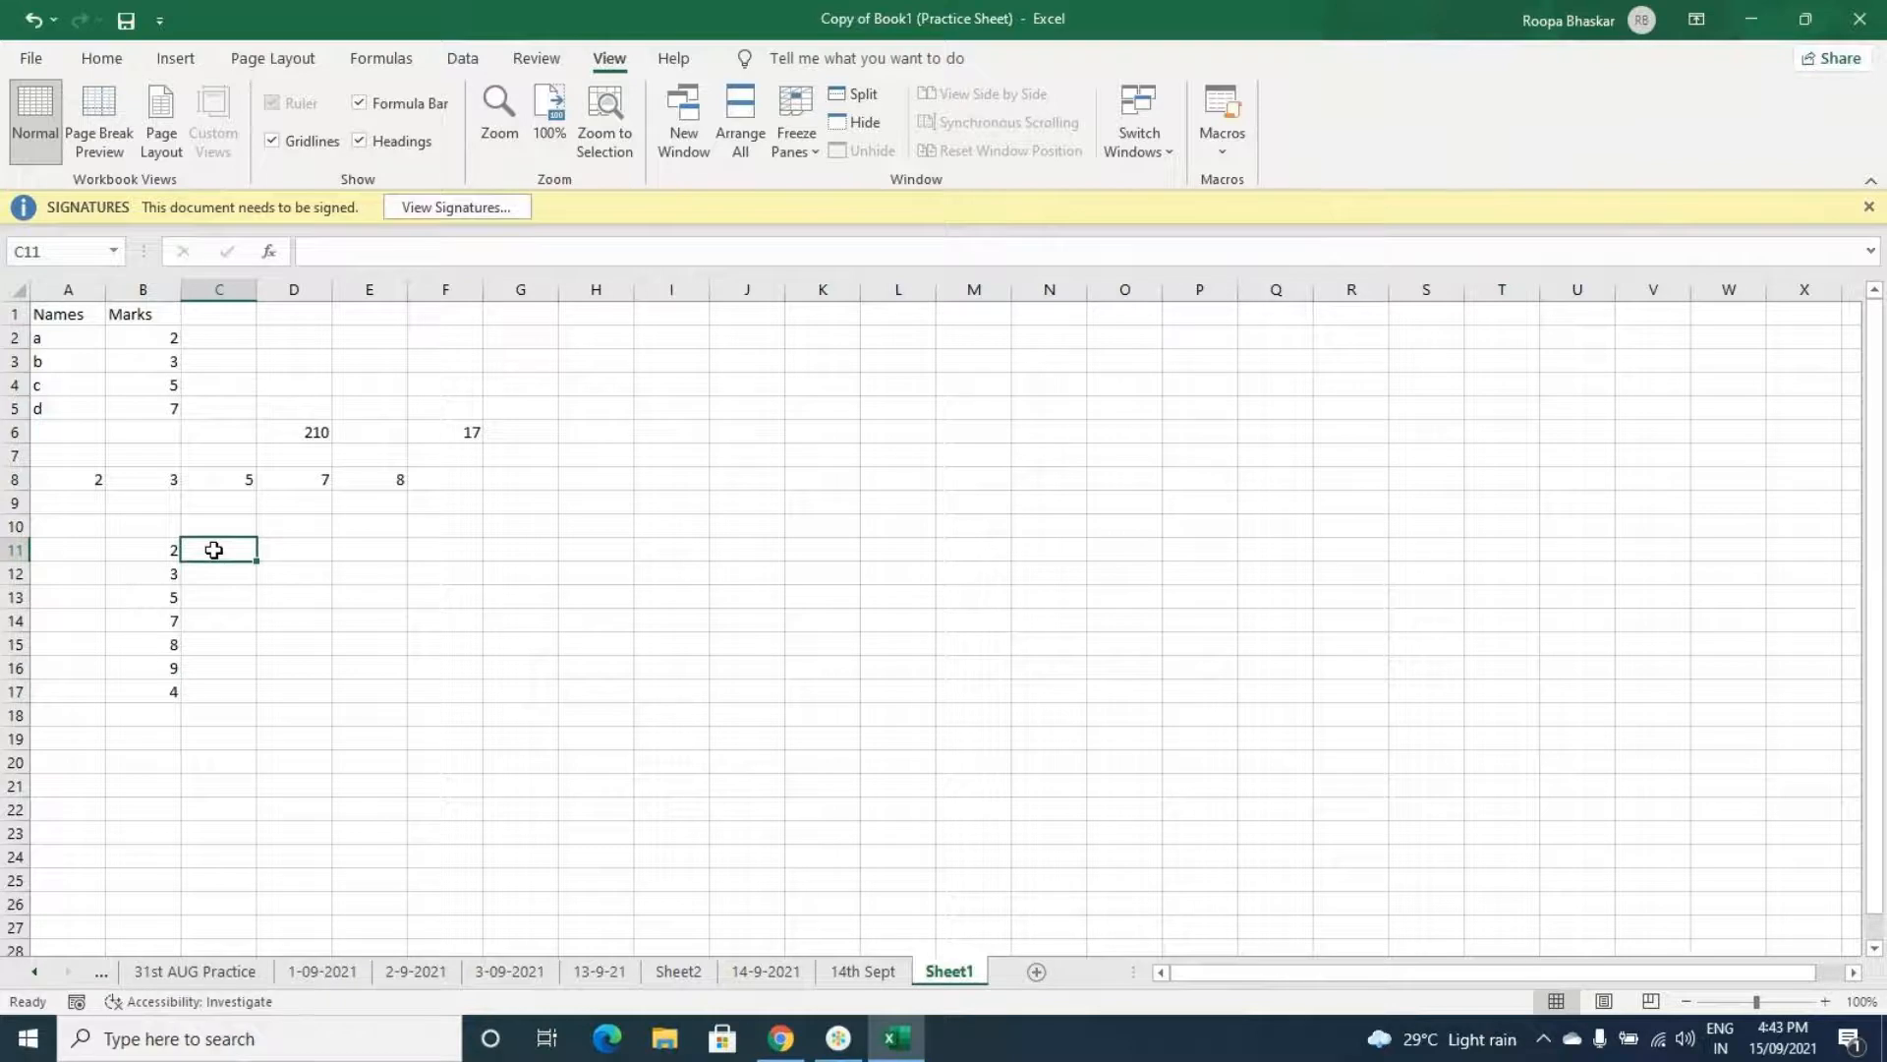
{"action": "type", "text": "4"}
{"action": "key", "text": "Return"}
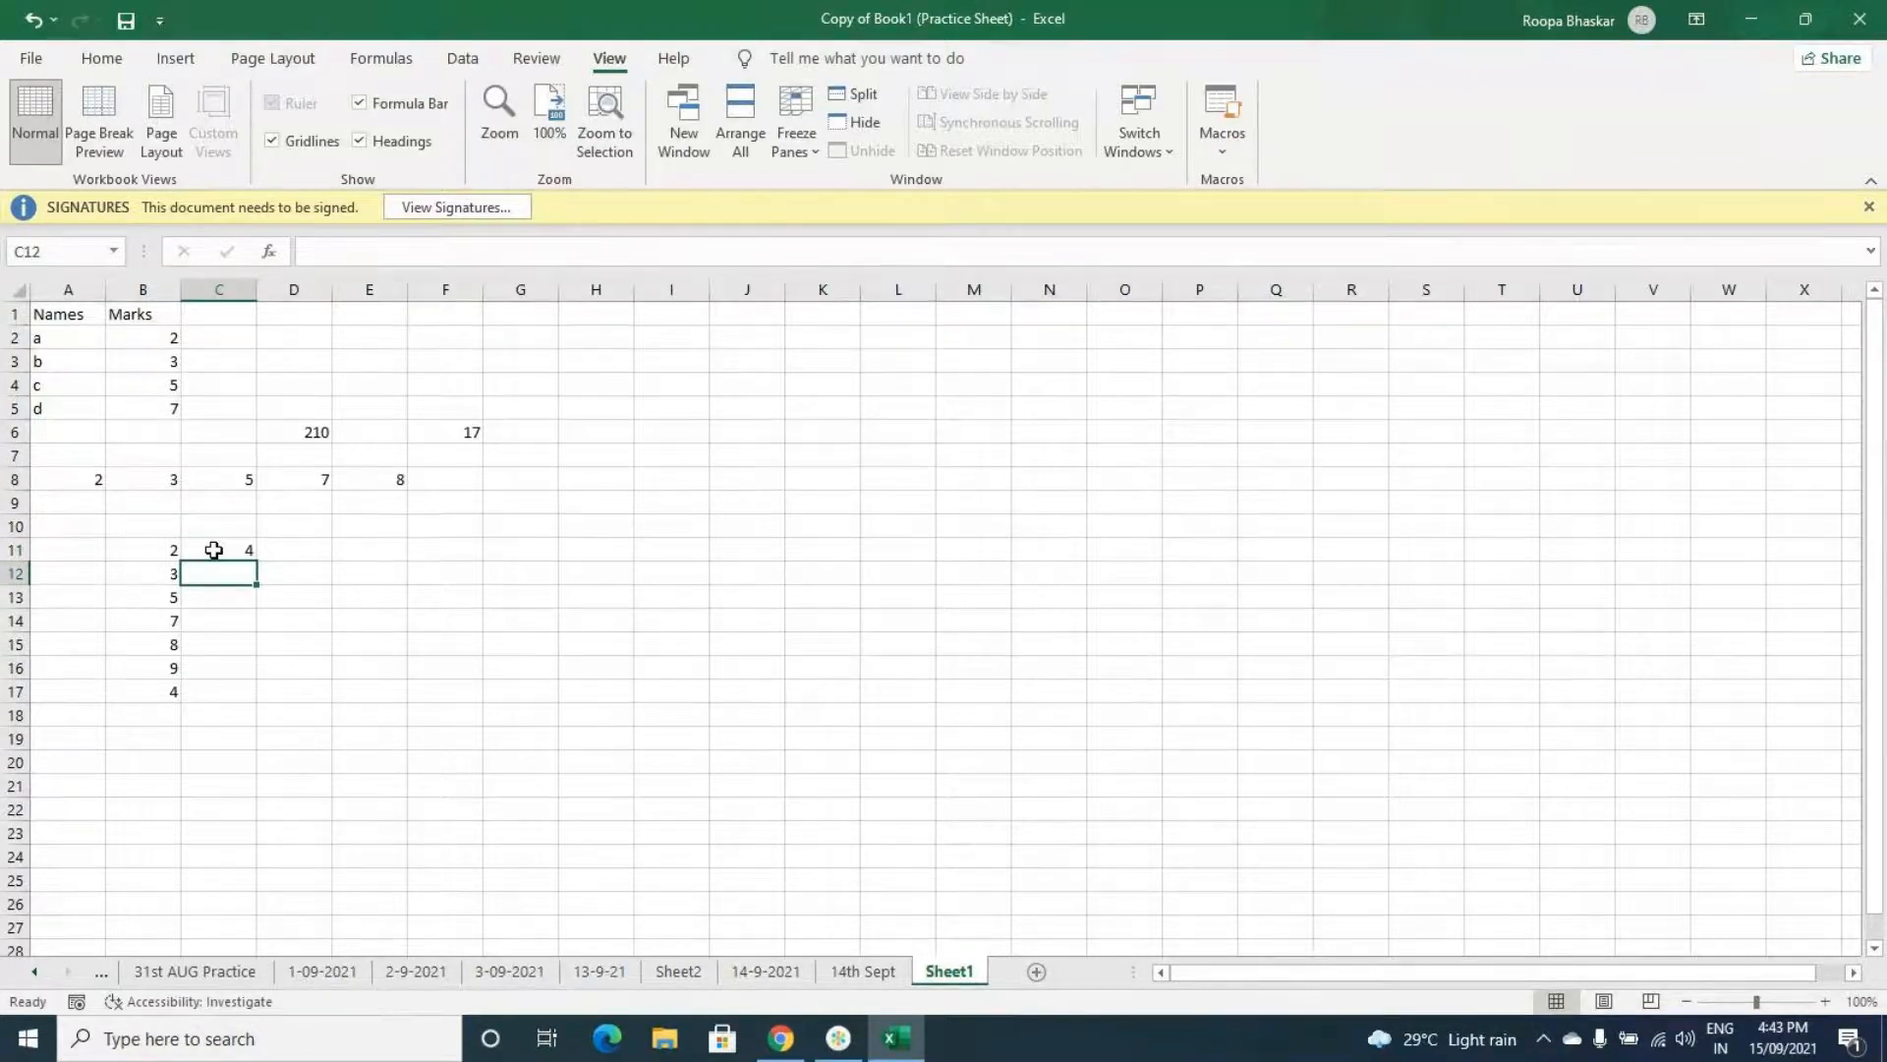
- Enter 5, 7, 9, 10, 11 and 6 down column C from C12 to C17
{"action": "type", "text": "5"}
{"action": "key", "text": "Return"}
{"action": "type", "text": "7"}
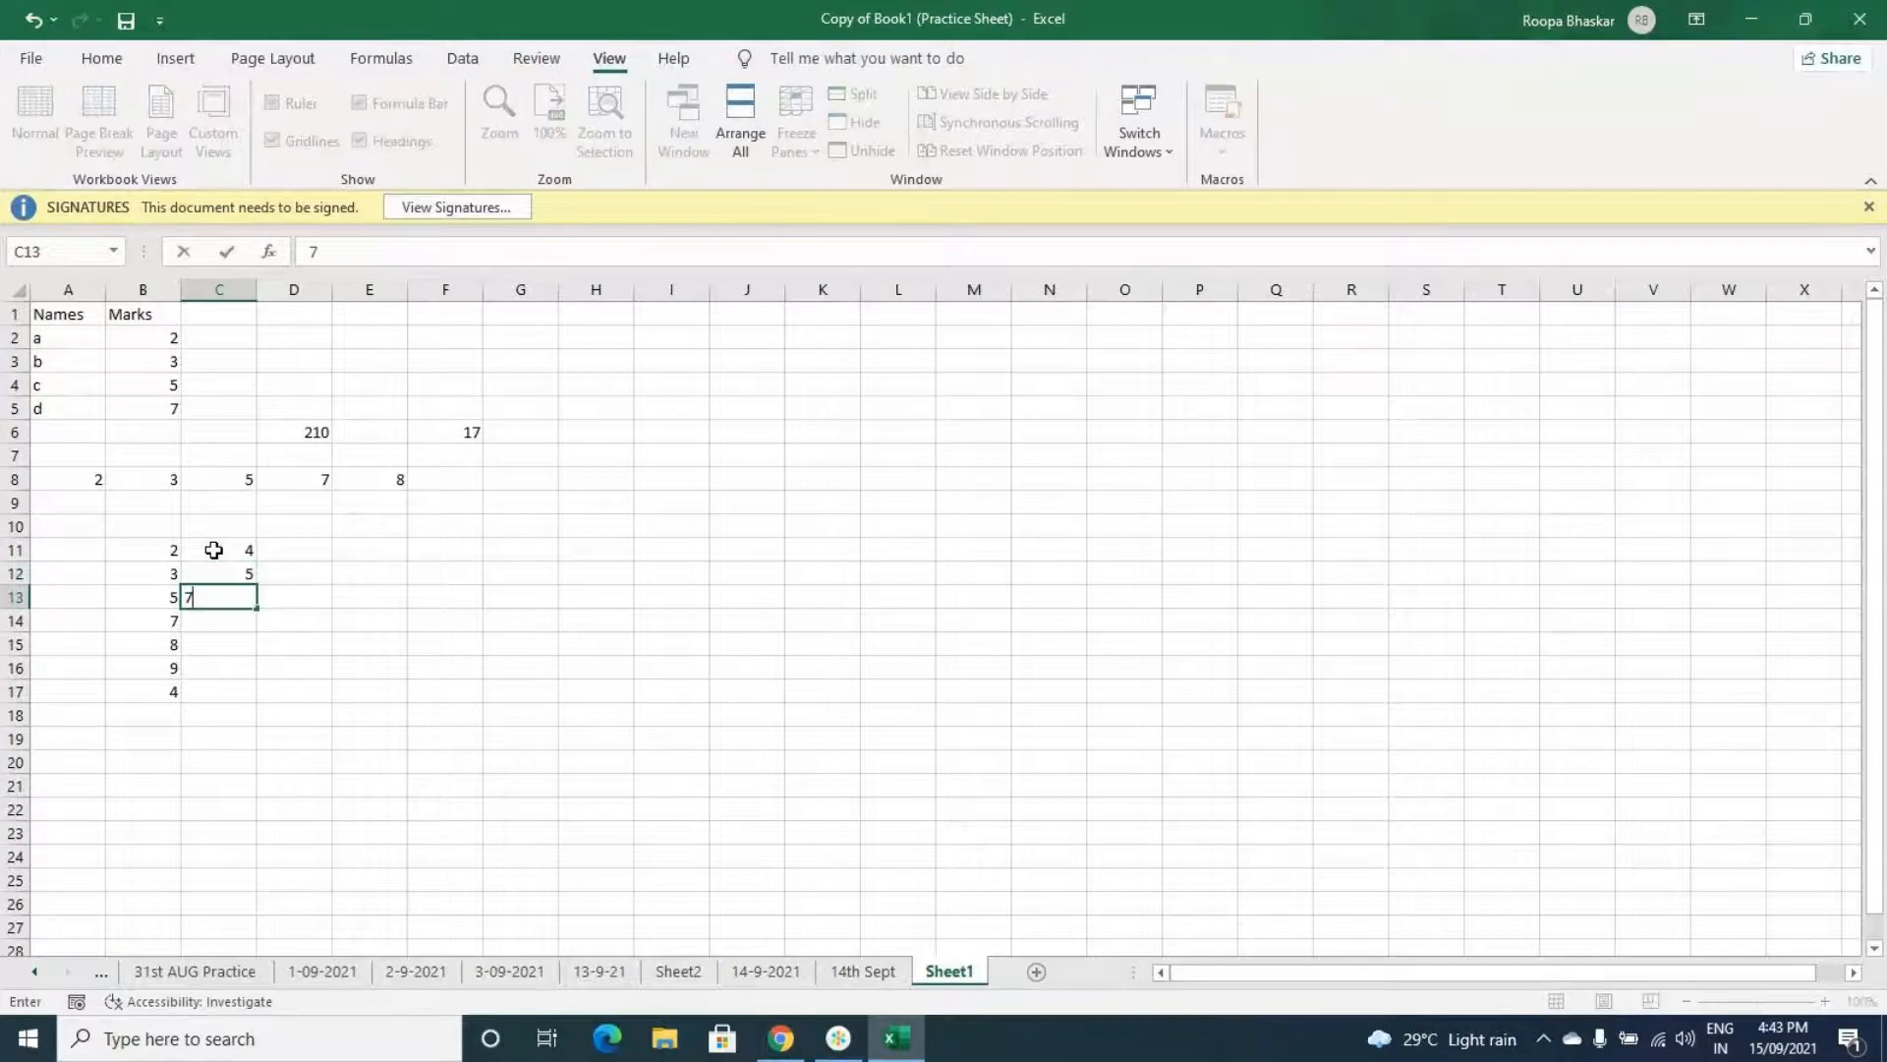
{"action": "key", "text": "Return"}
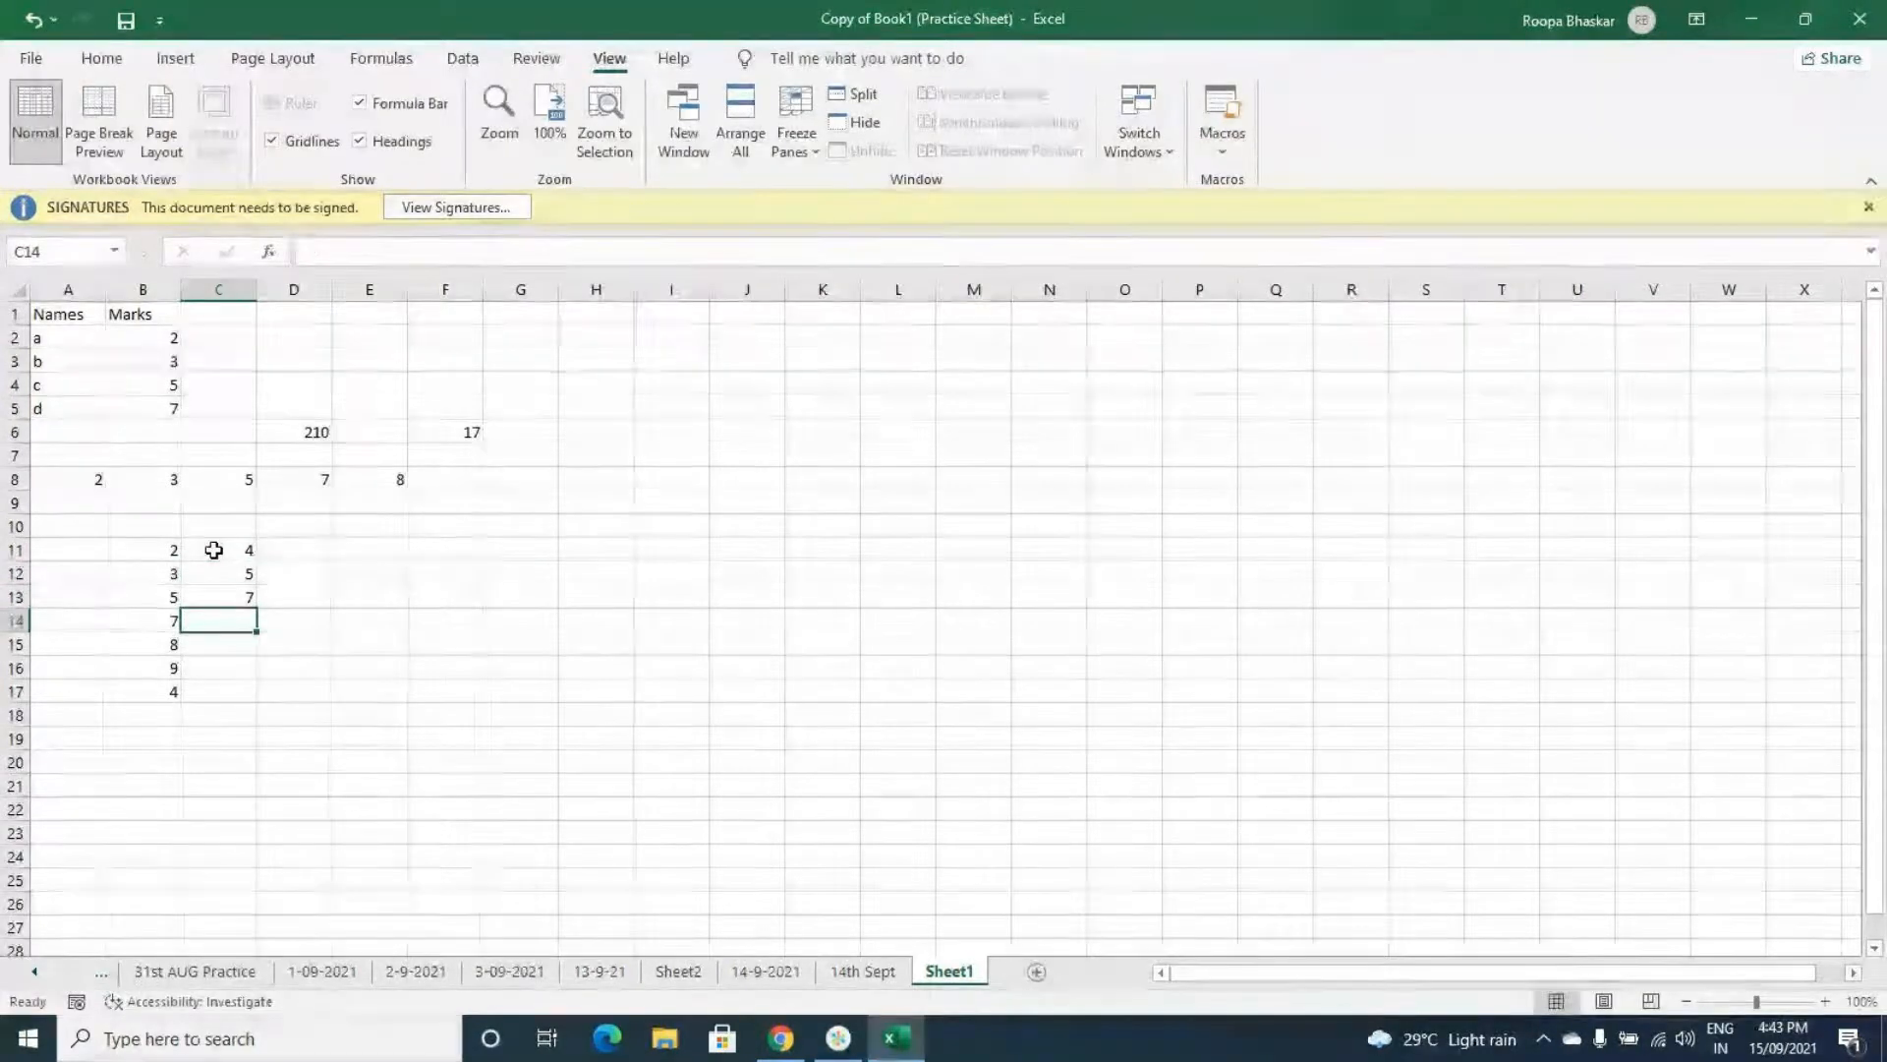
{"action": "type", "text": "9"}
{"action": "key", "text": "Return"}
{"action": "type", "text": "10"}
{"action": "key", "text": "Return"}
{"action": "type", "text": "11"}
{"action": "key", "text": "Return"}
{"action": "type", "text": "6"}
{"action": "key", "text": "Tab"}
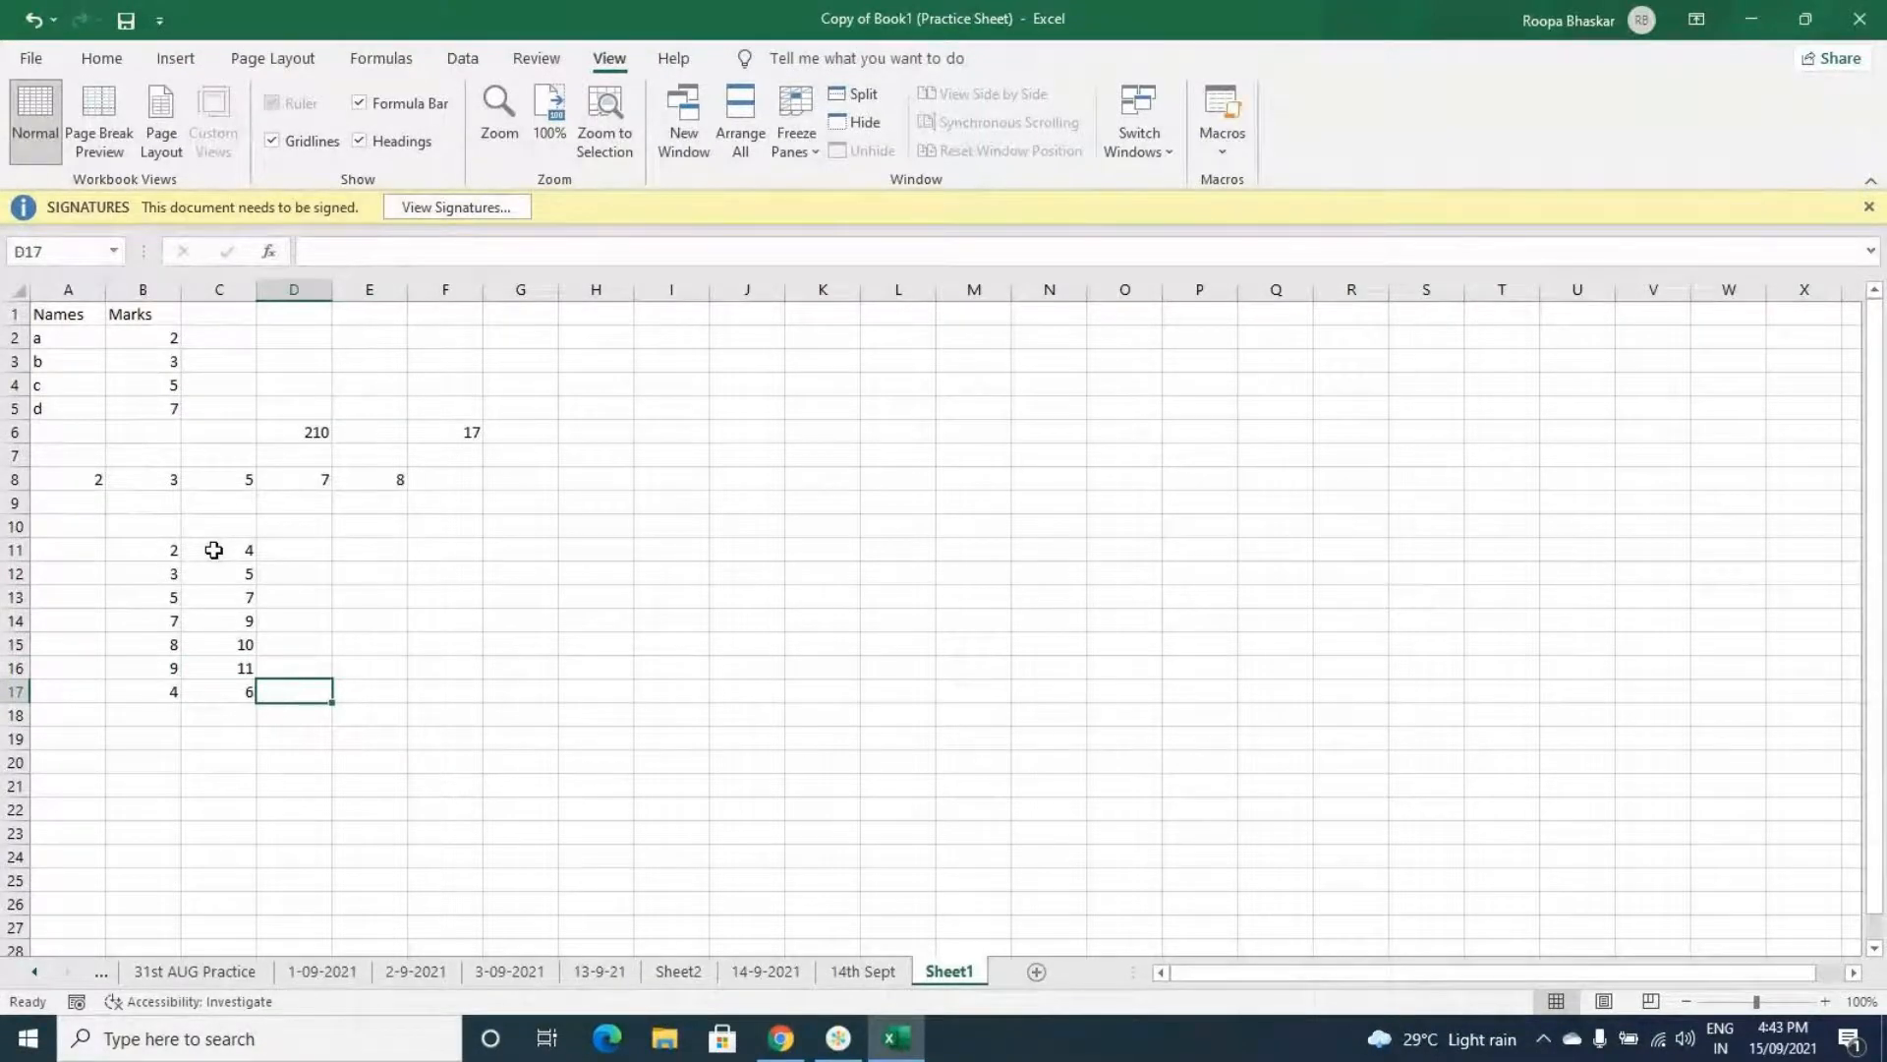
- Enter a SUMPRODUCT formula in D17 multiplying B11:B17 by C11:C17
{"action": "type", "text": "="}
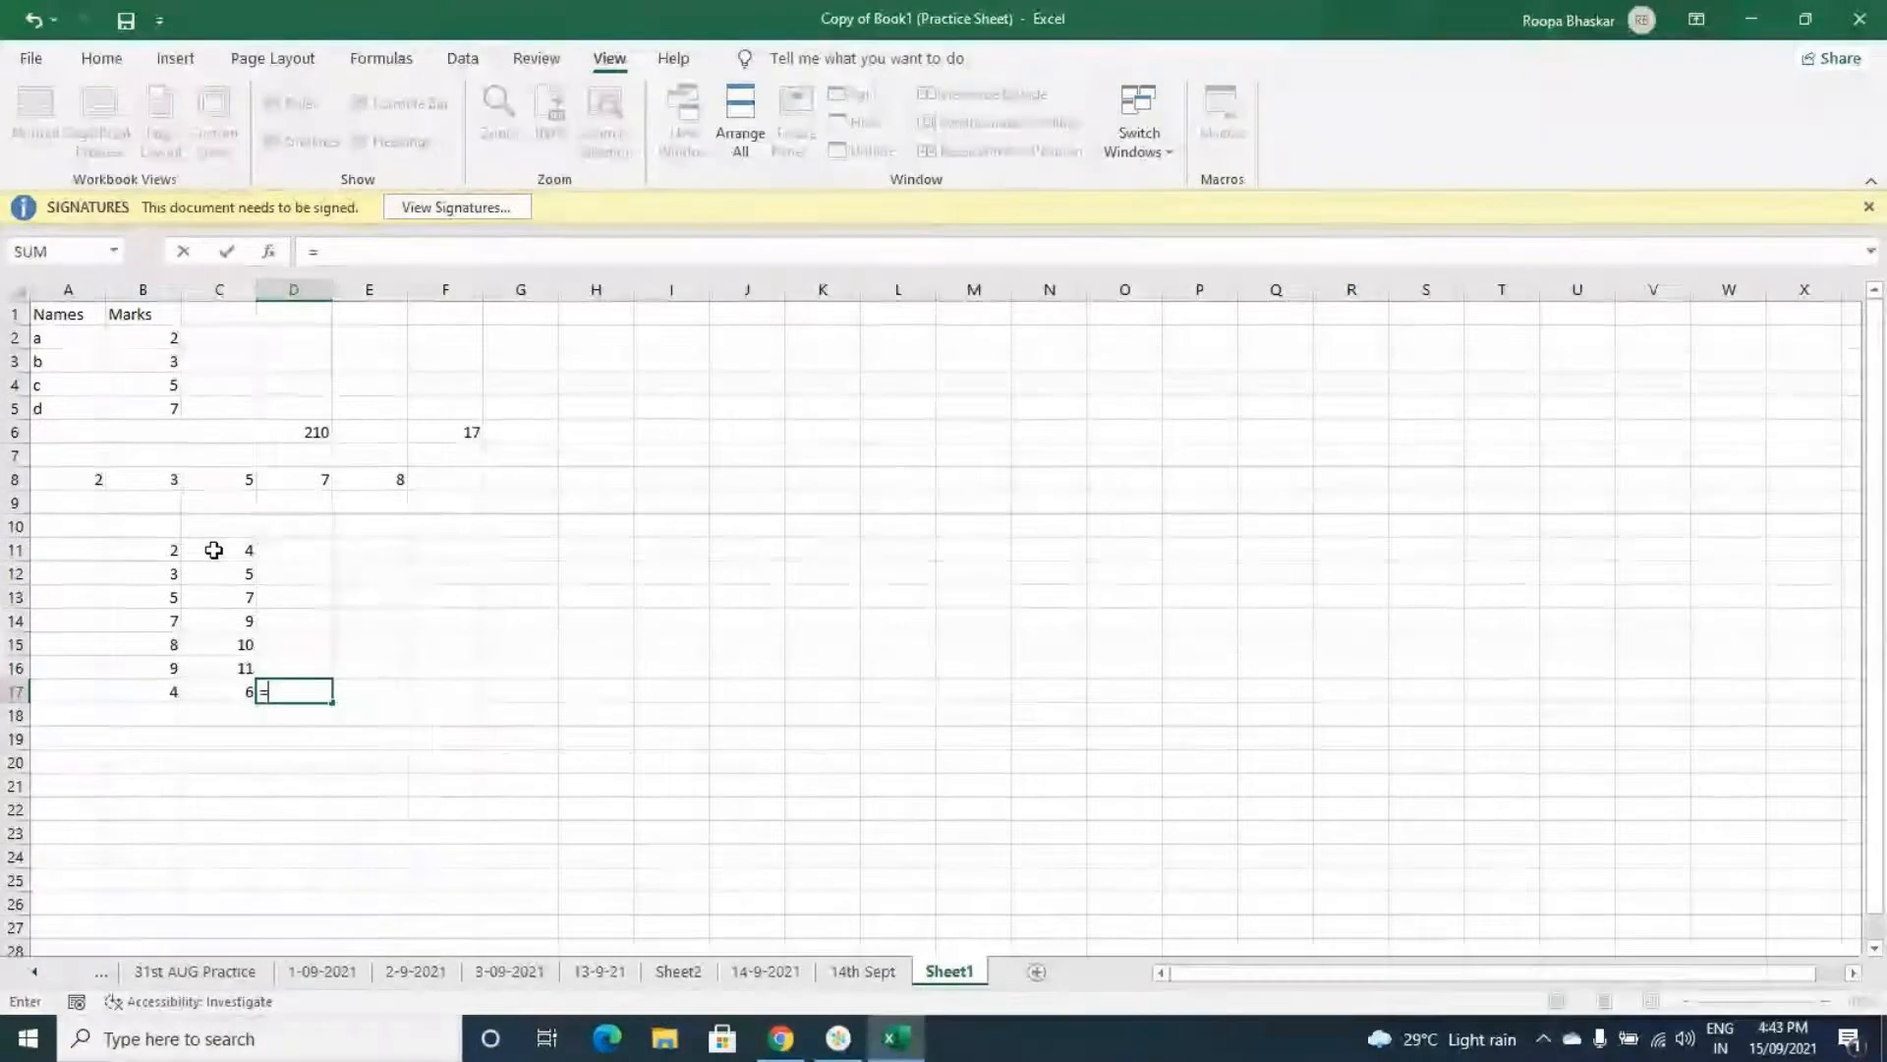
{"action": "type", "text": "SUMPRODUCT"}
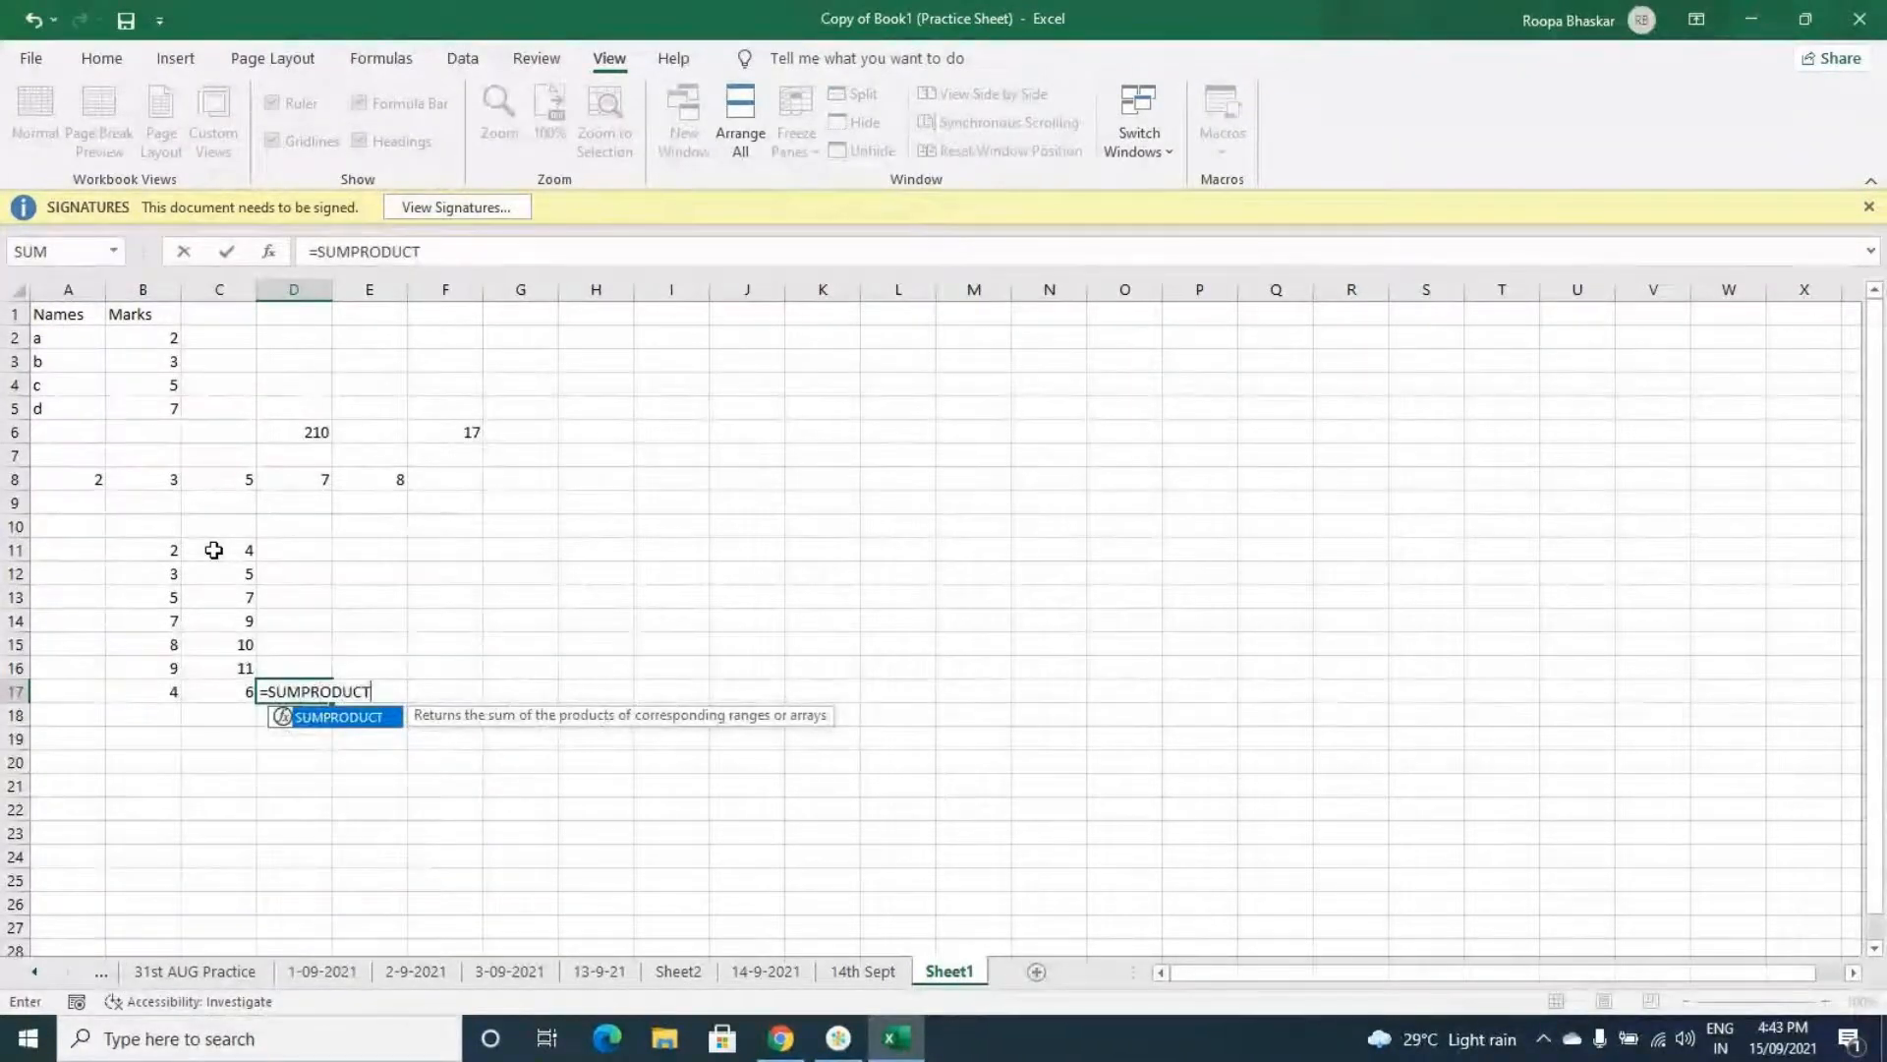
{"action": "type", "text": "("}
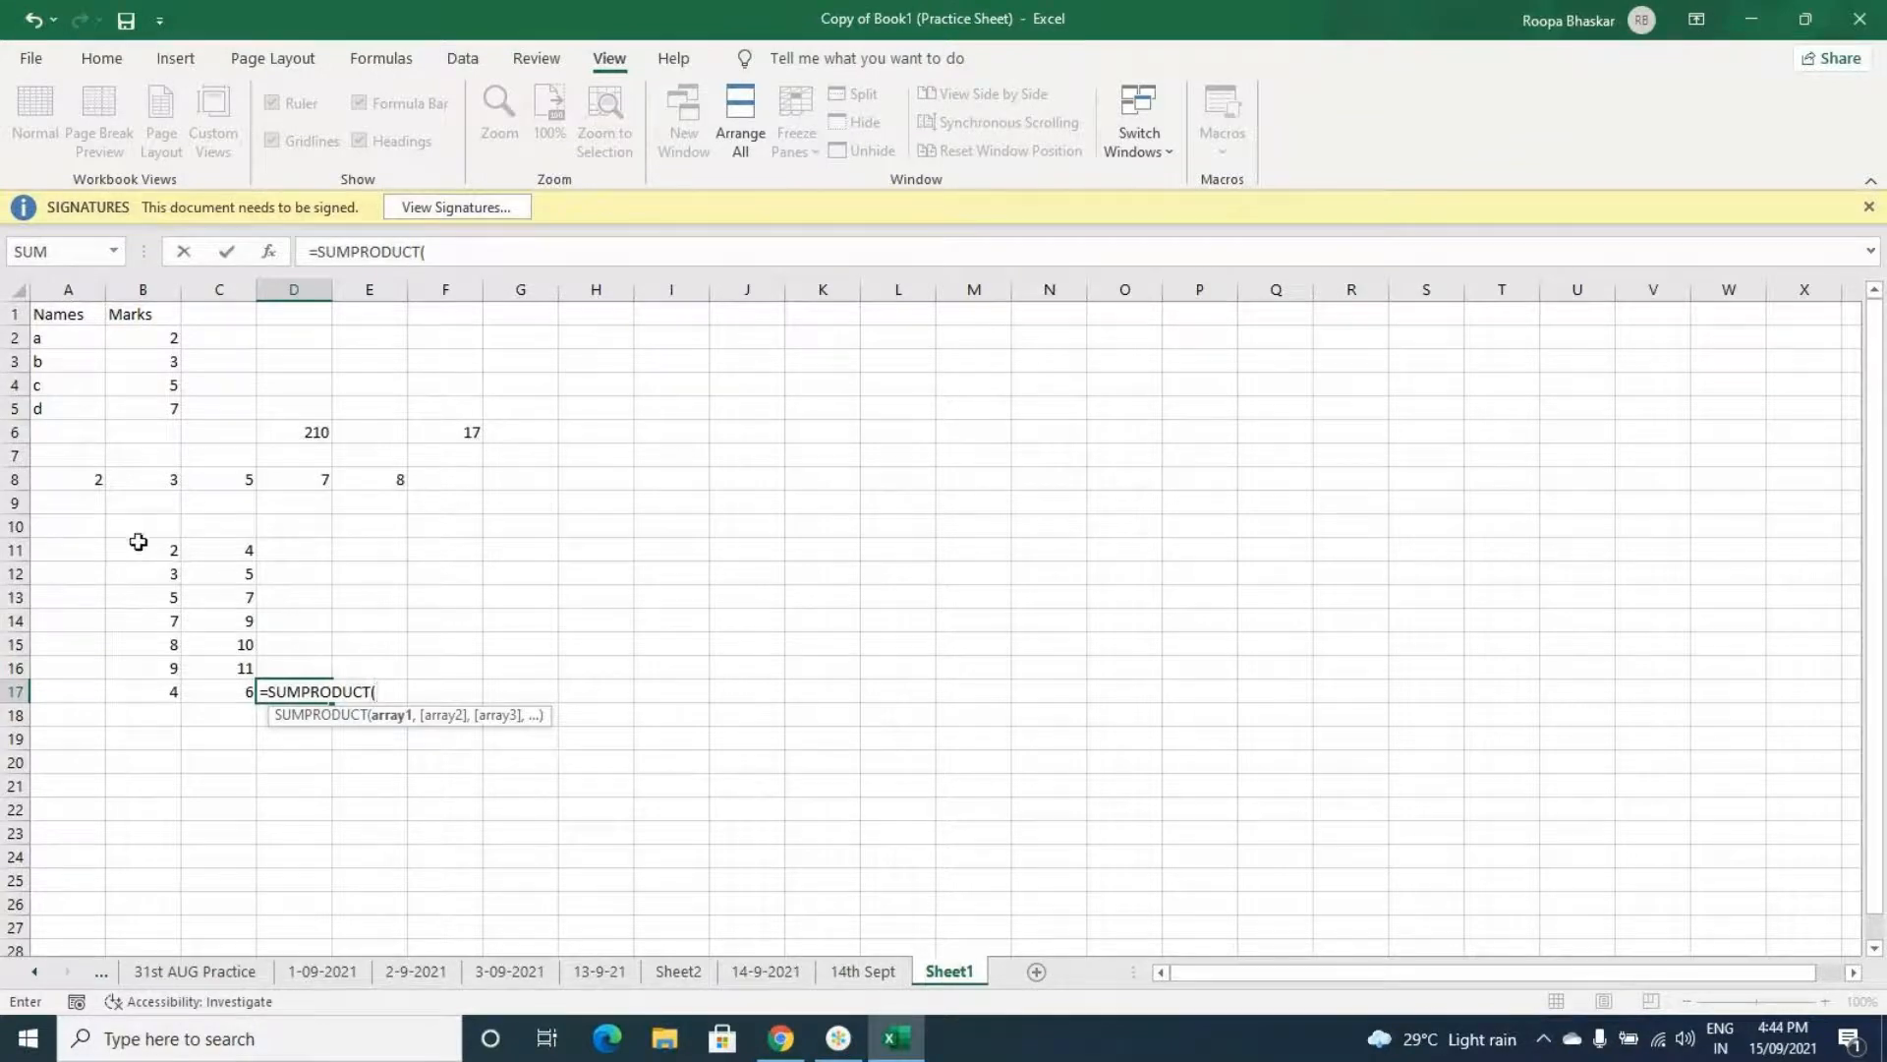
{"action": "left_click_drag", "start_coordinate": [147, 551], "coordinate": [134, 685]}
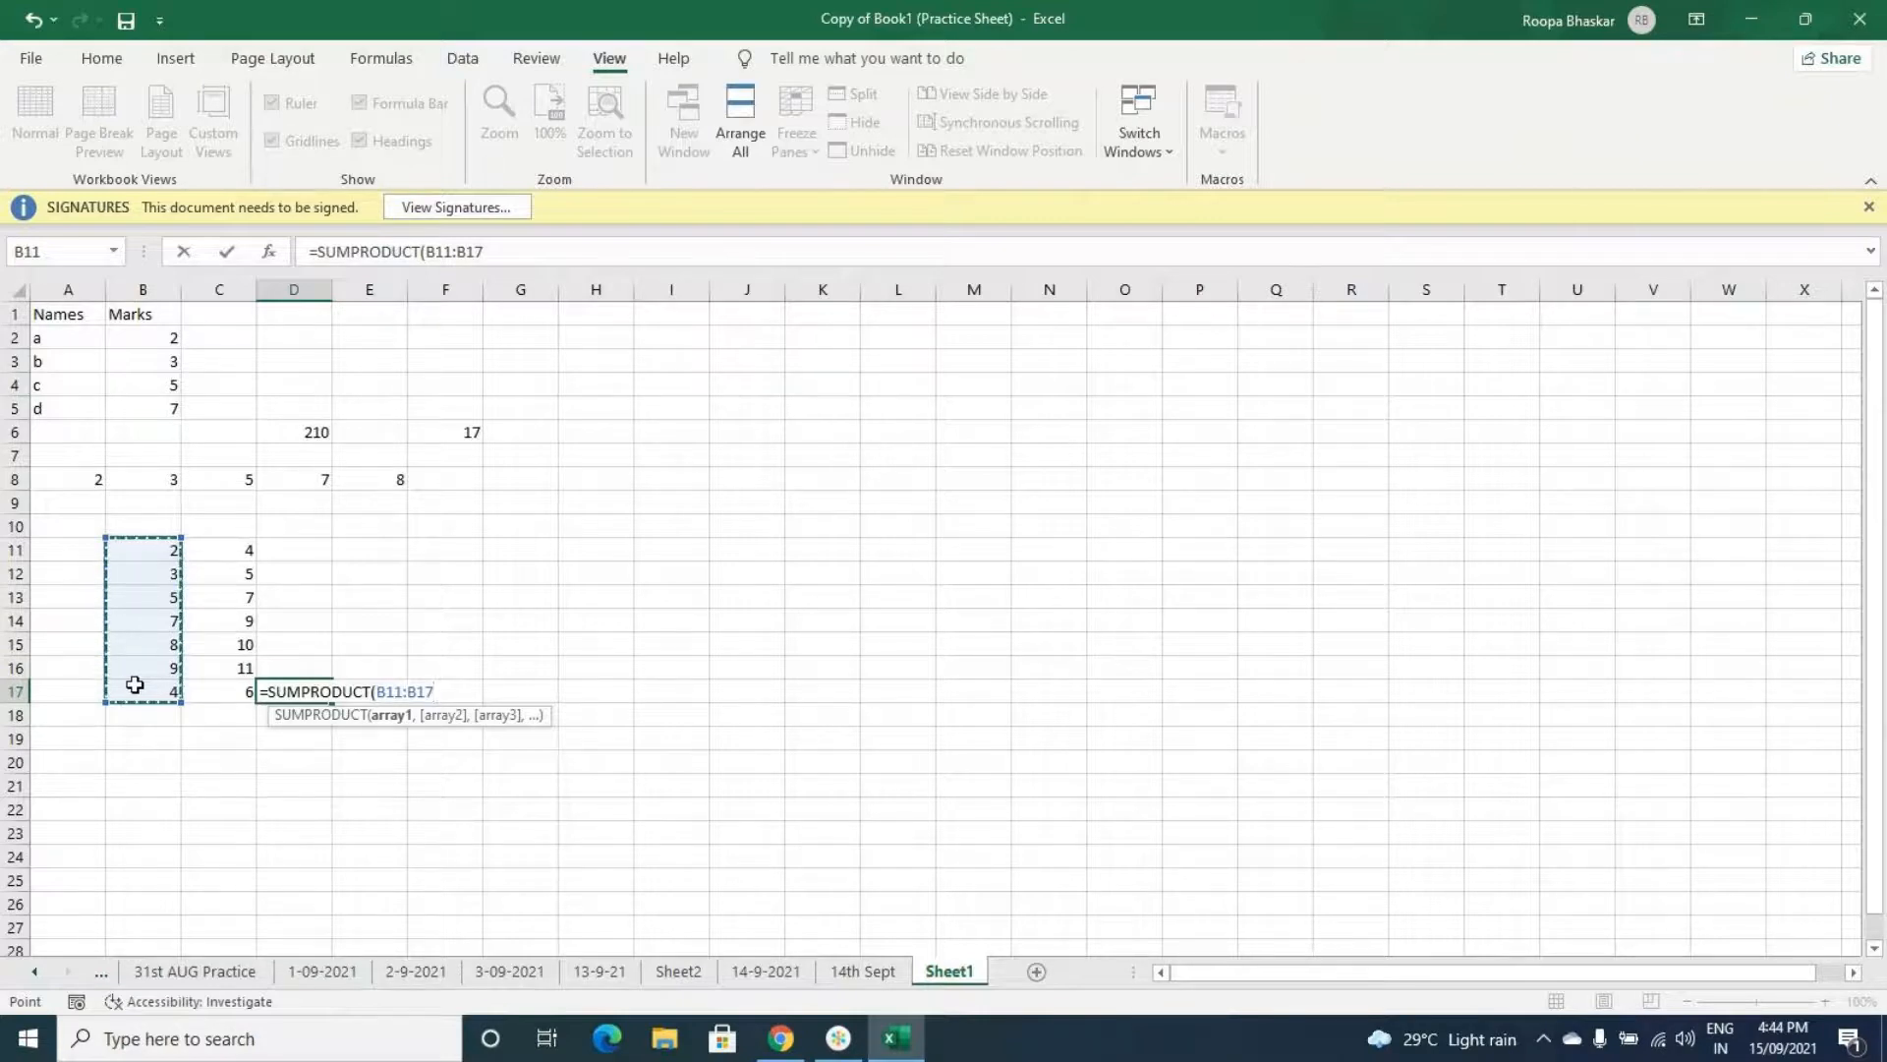
{"action": "type", "text": ","}
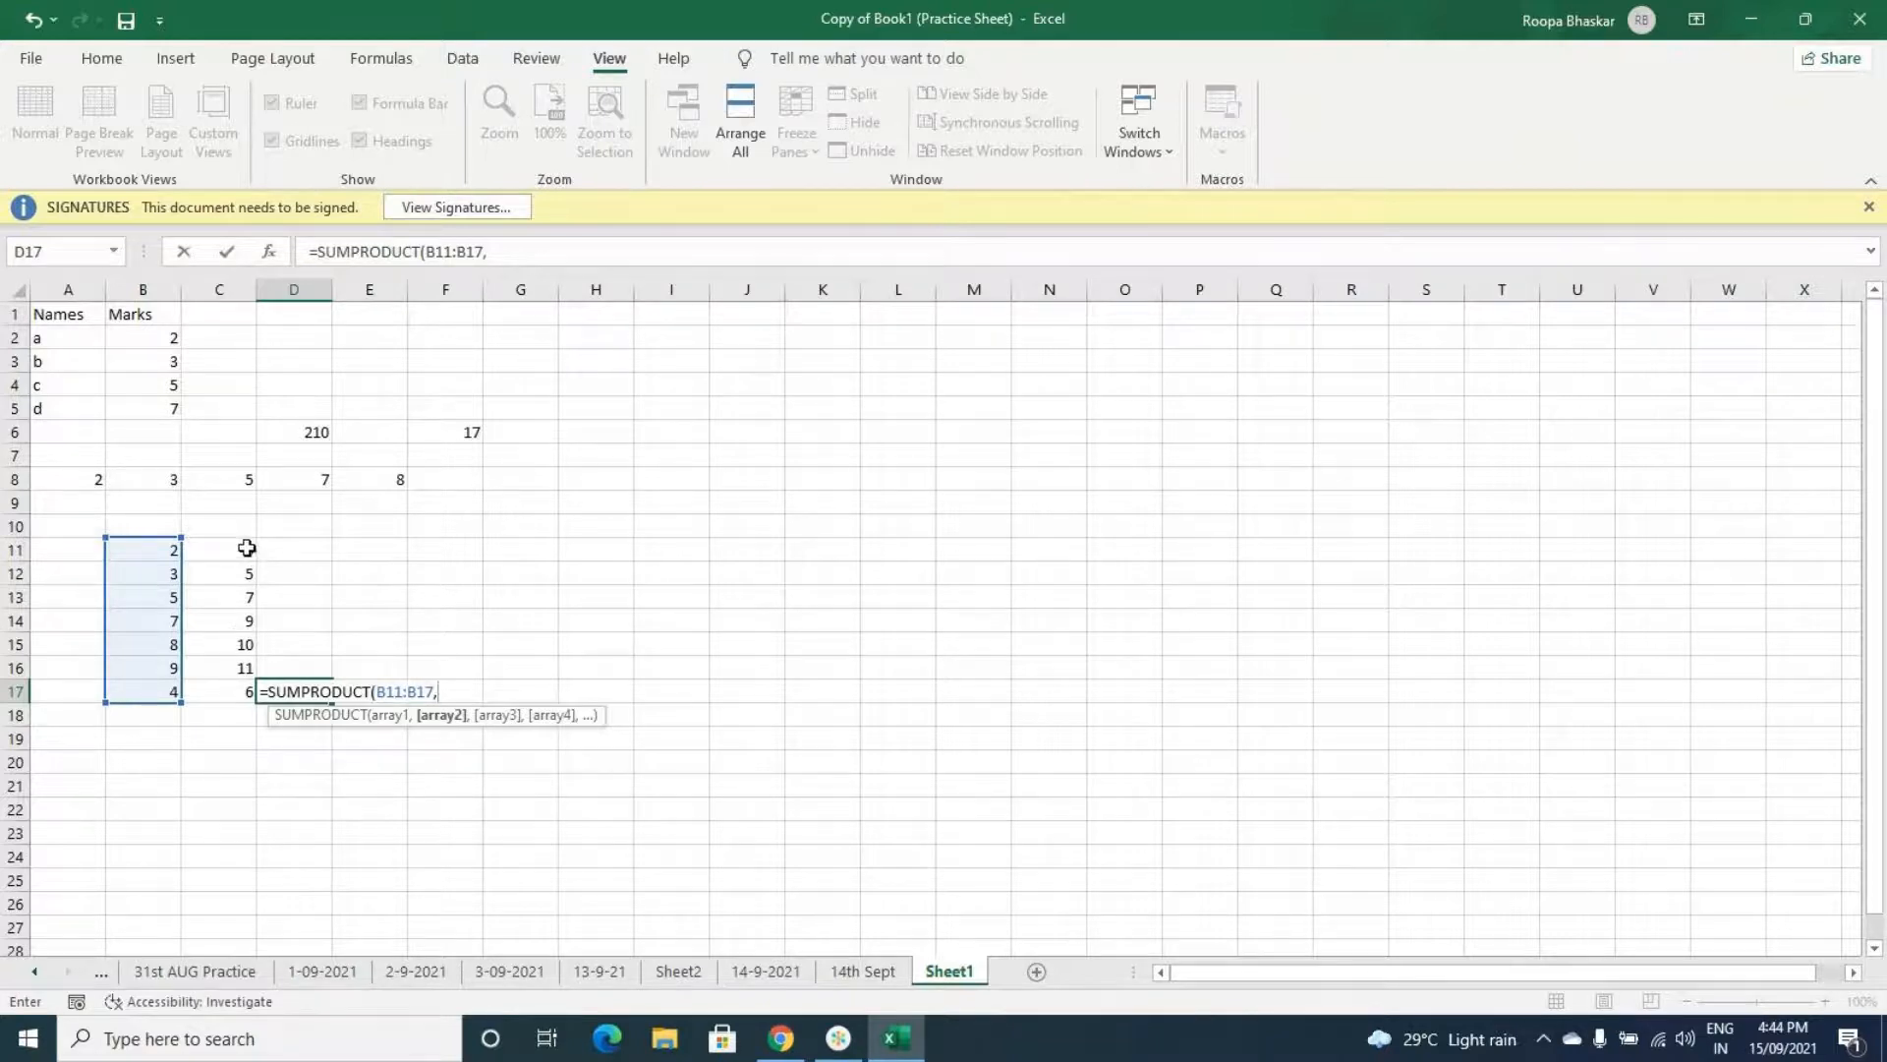
{"action": "left_click_drag", "start_coordinate": [247, 547], "coordinate": [231, 687]}
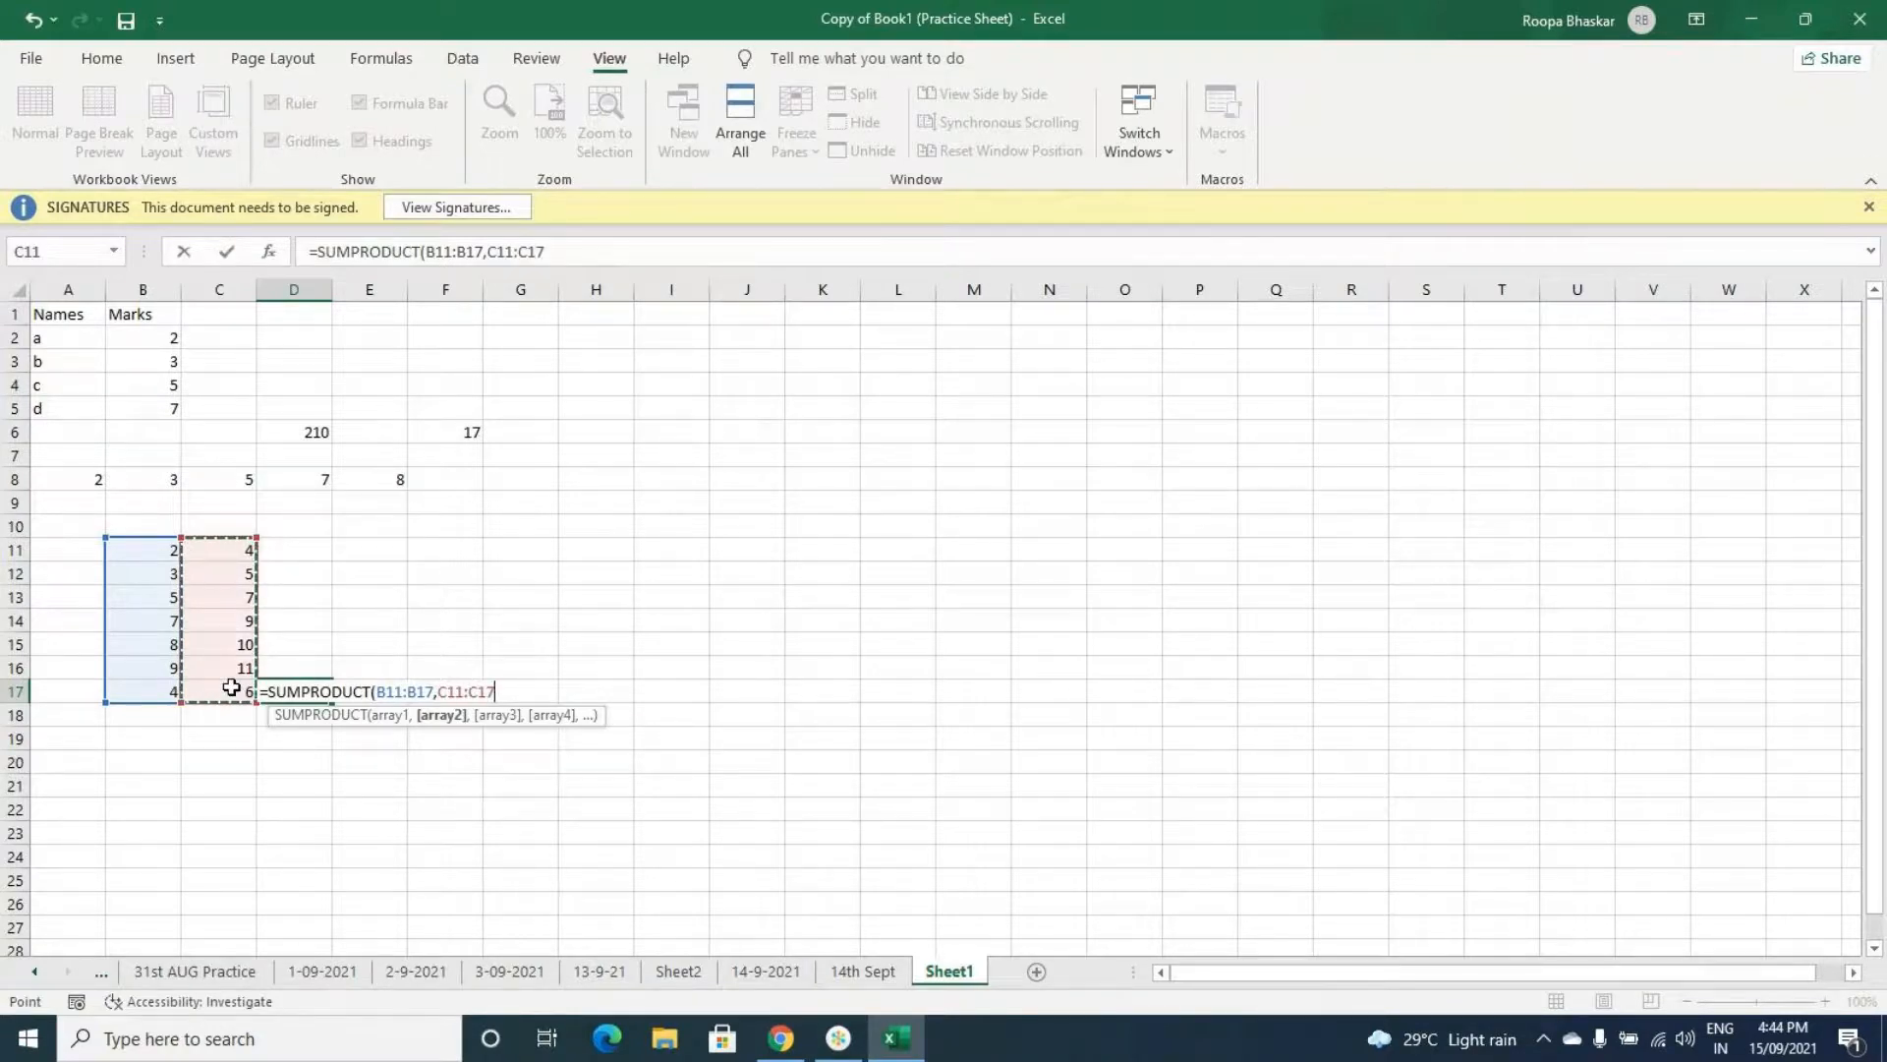
{"action": "type", "text": ")"}
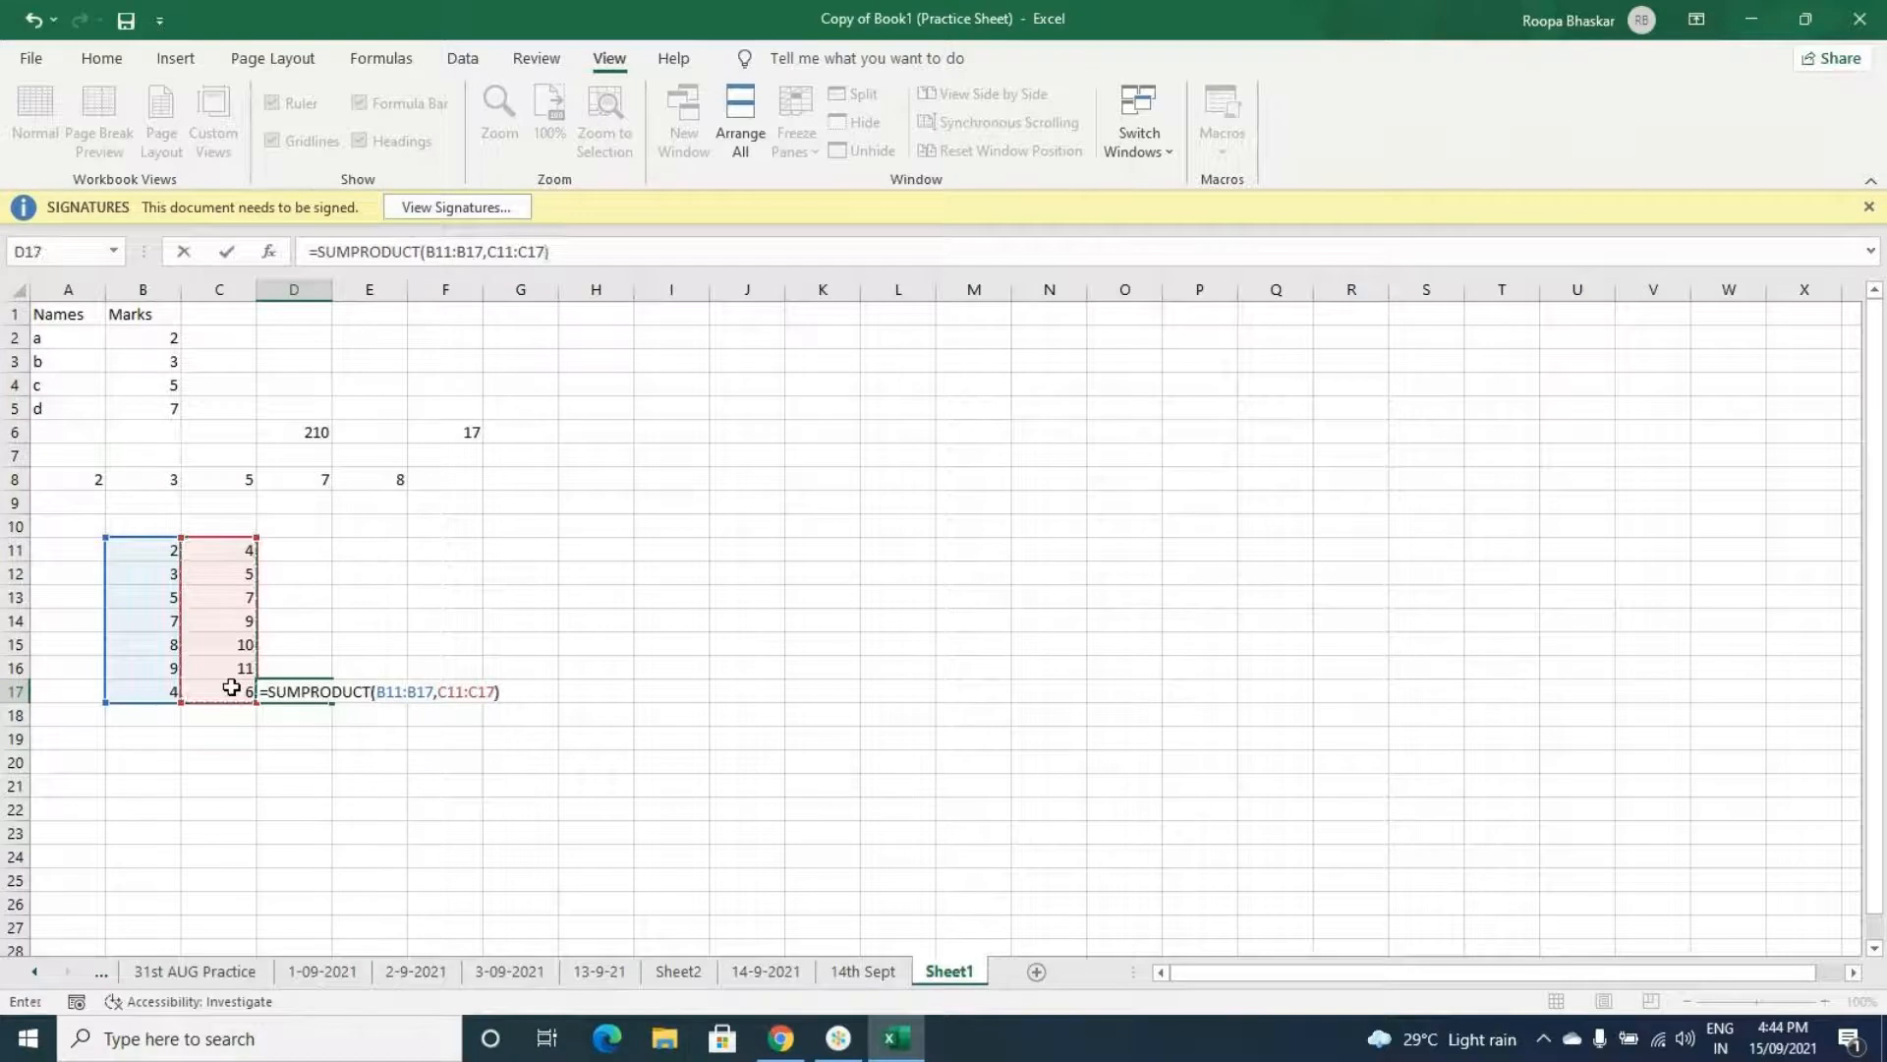
{"action": "key", "text": "Return"}
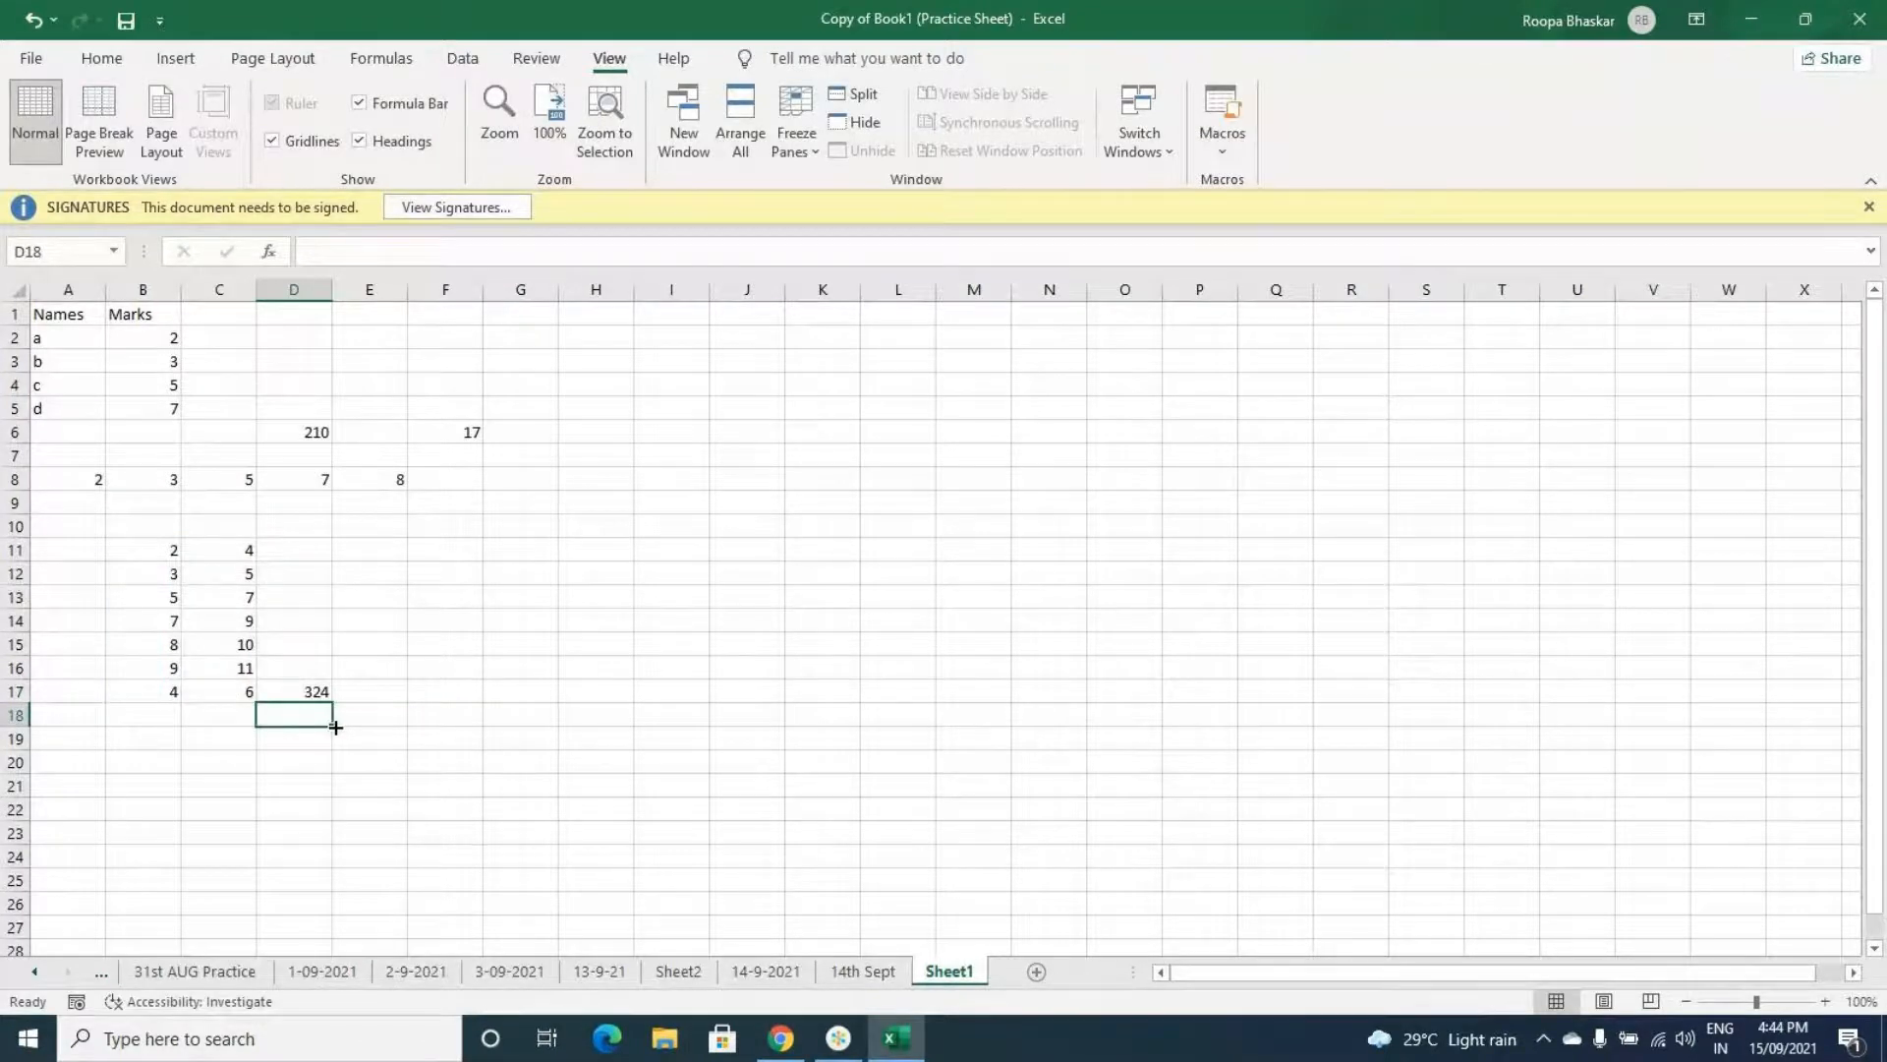
- Inspect the SUMPRODUCT formula in cell D17
{"action": "left_click", "coordinate": [313, 688]}
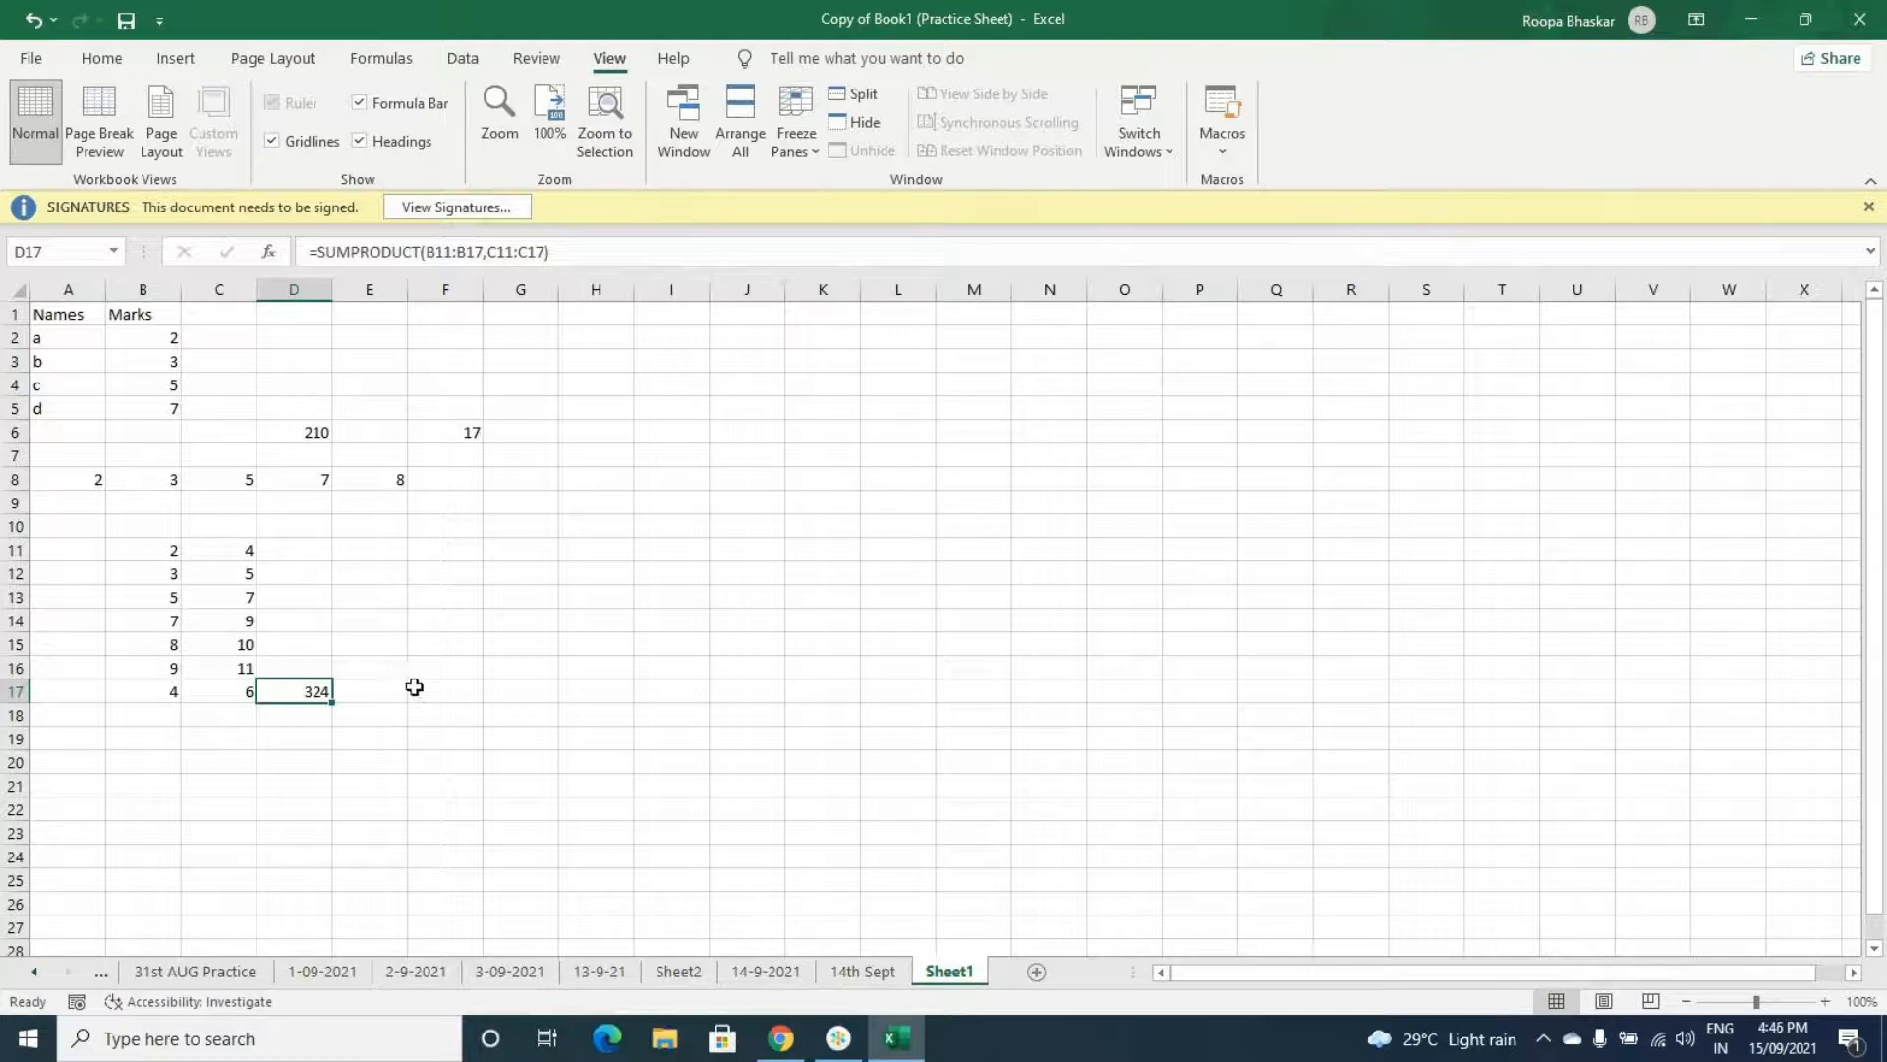
{"action": "left_click", "coordinate": [839, 1038]}
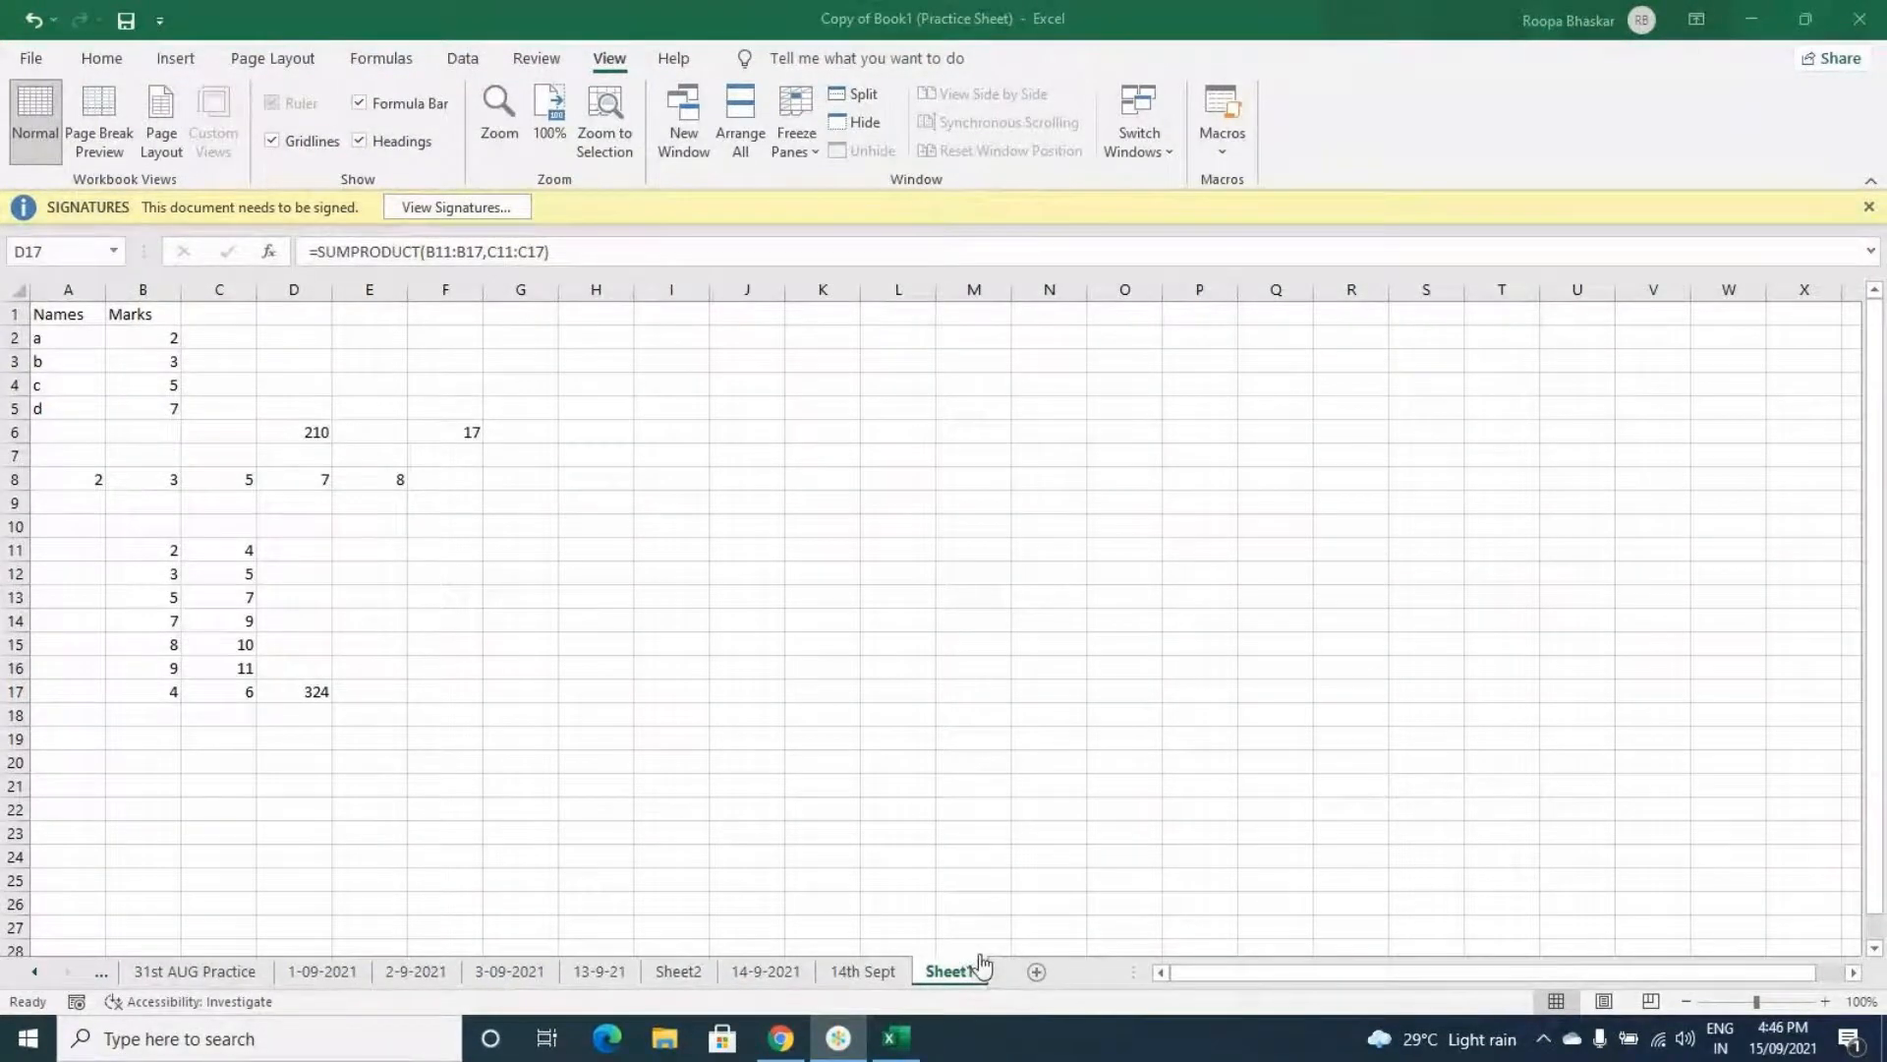
{"action": "left_click", "coordinate": [903, 1037]}
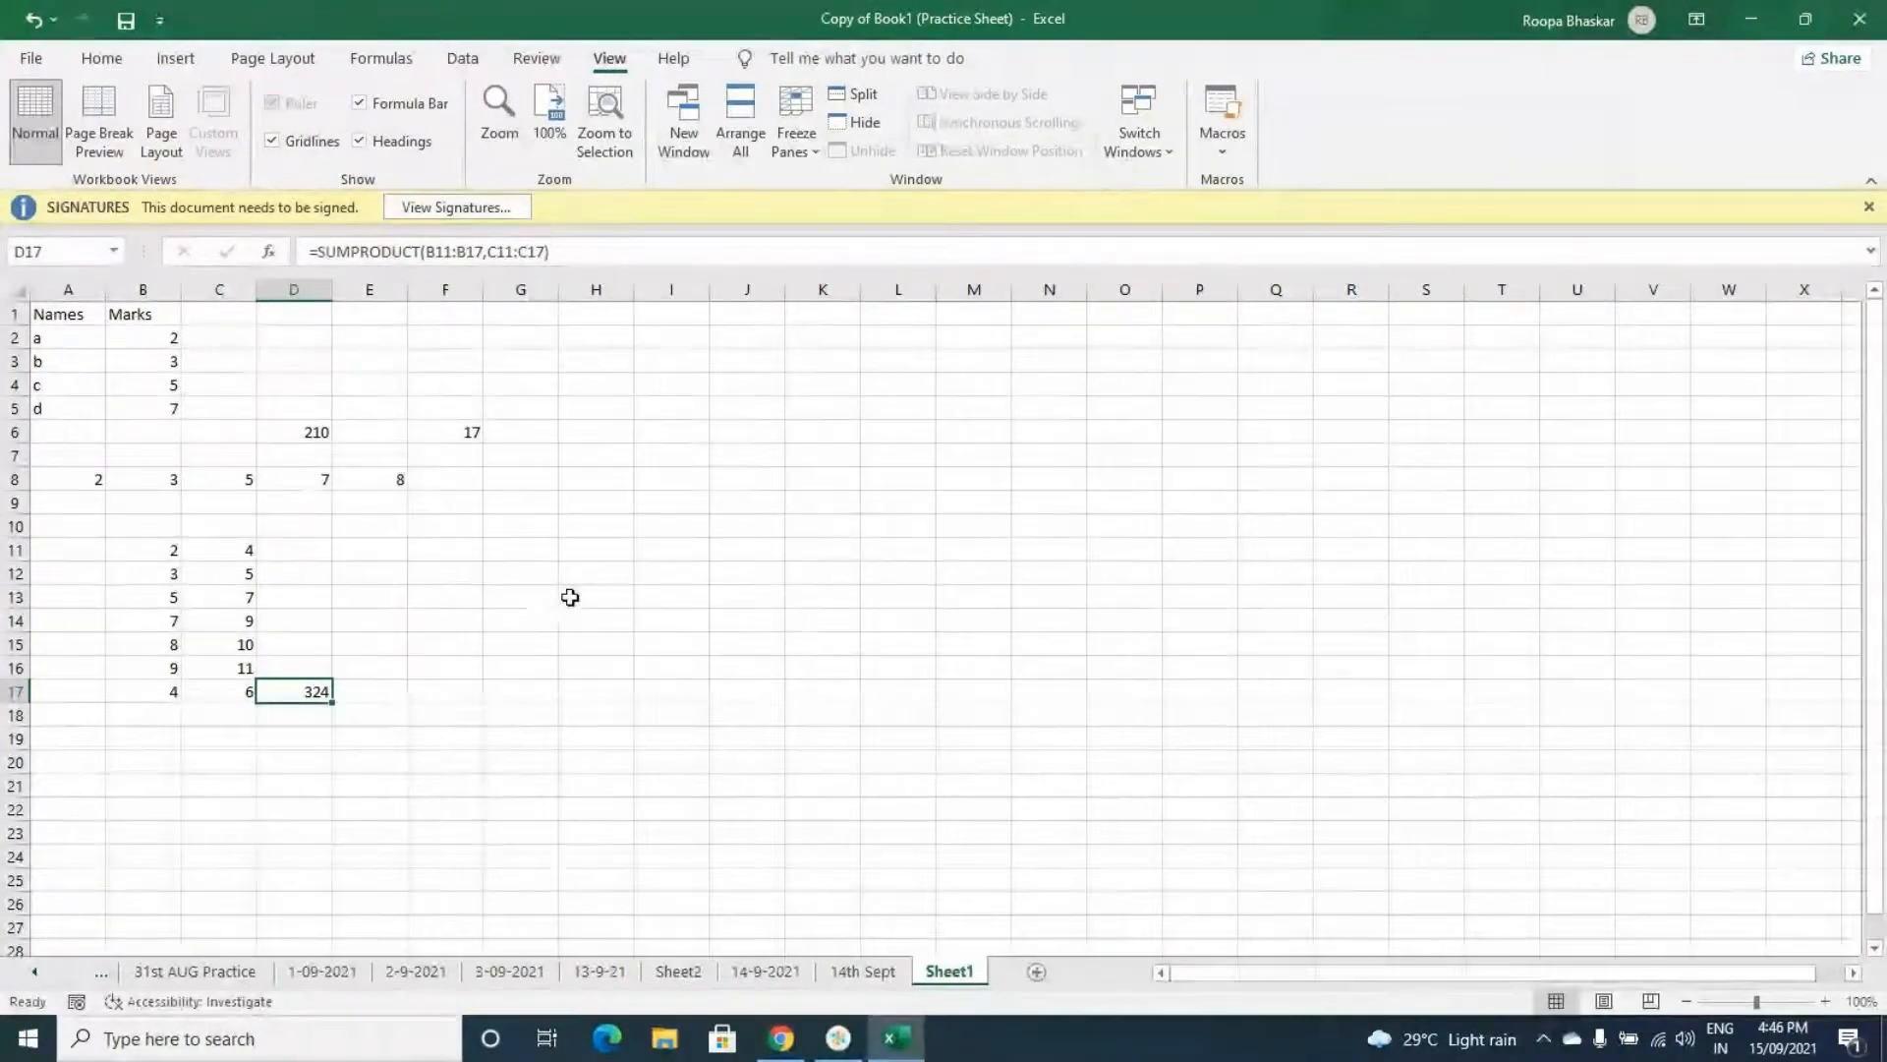
{"action": "left_click", "coordinate": [506, 547]}
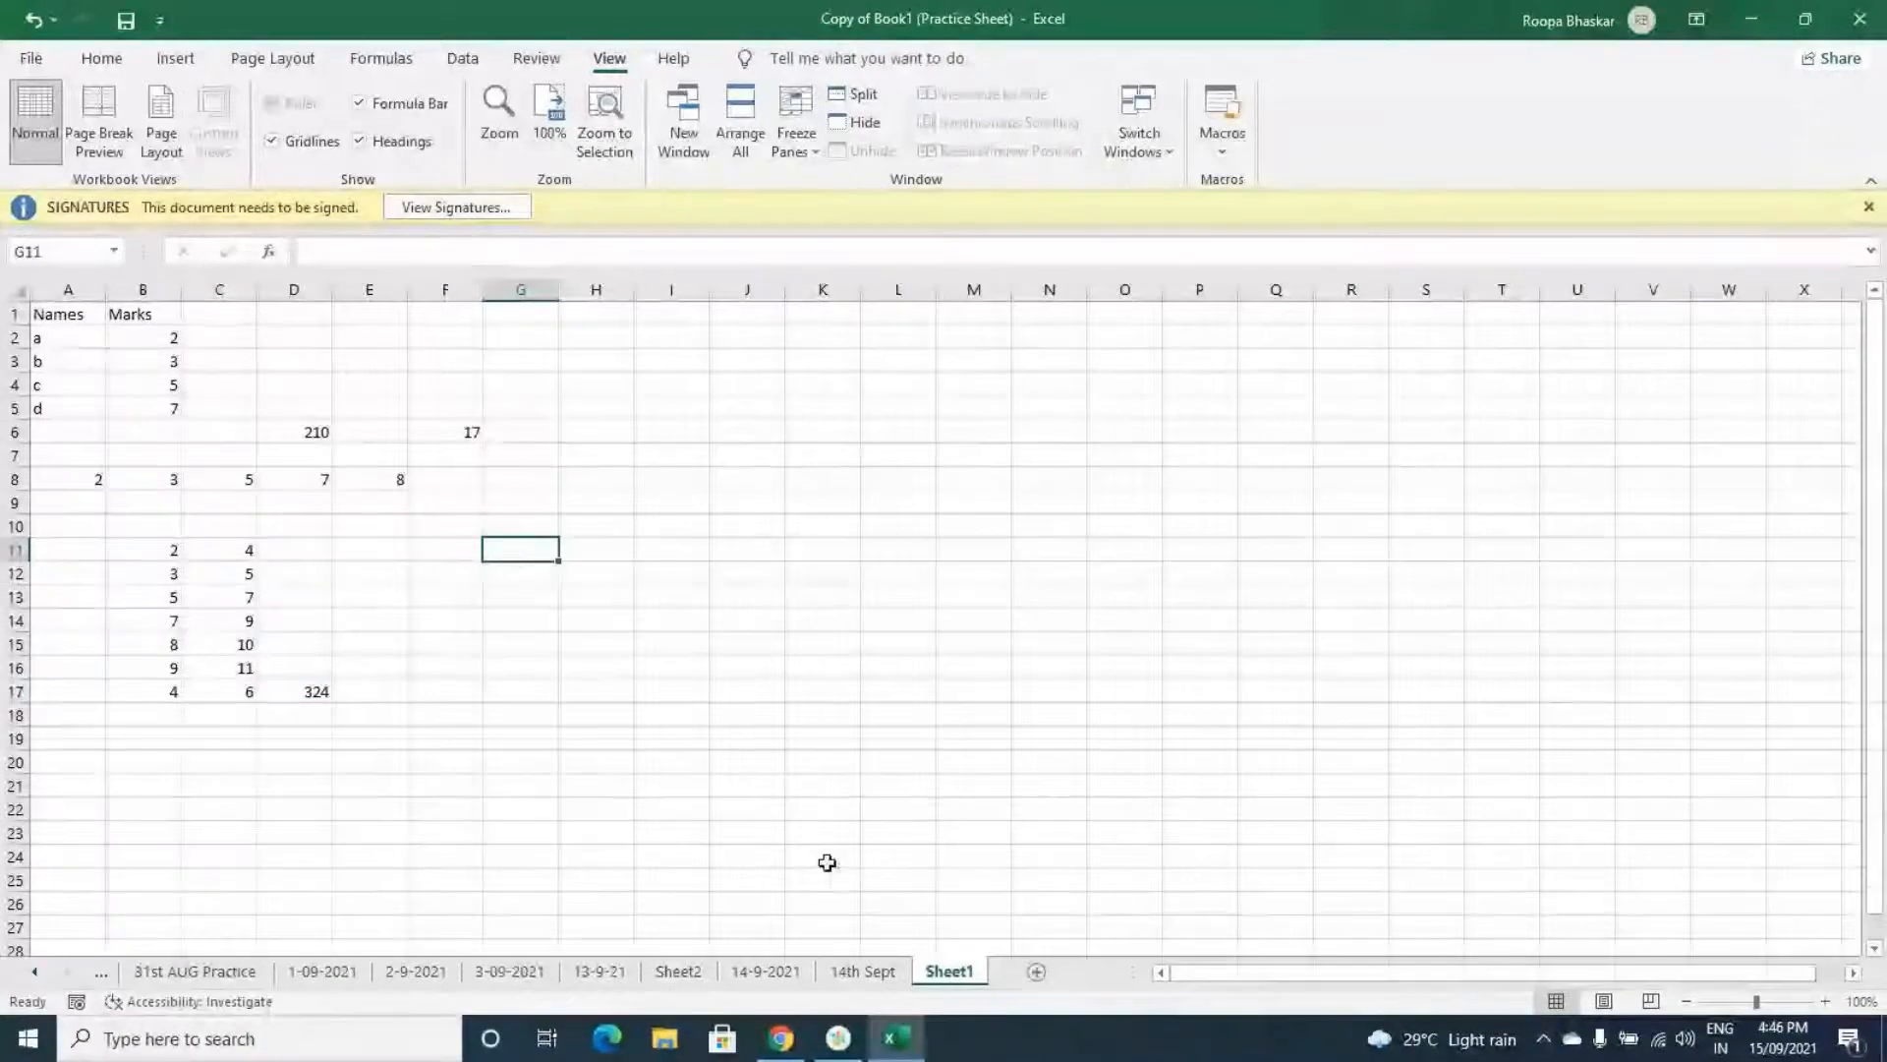
- Insert a new worksheet and enter the header Name in A1
{"action": "left_click", "coordinate": [1037, 971]}
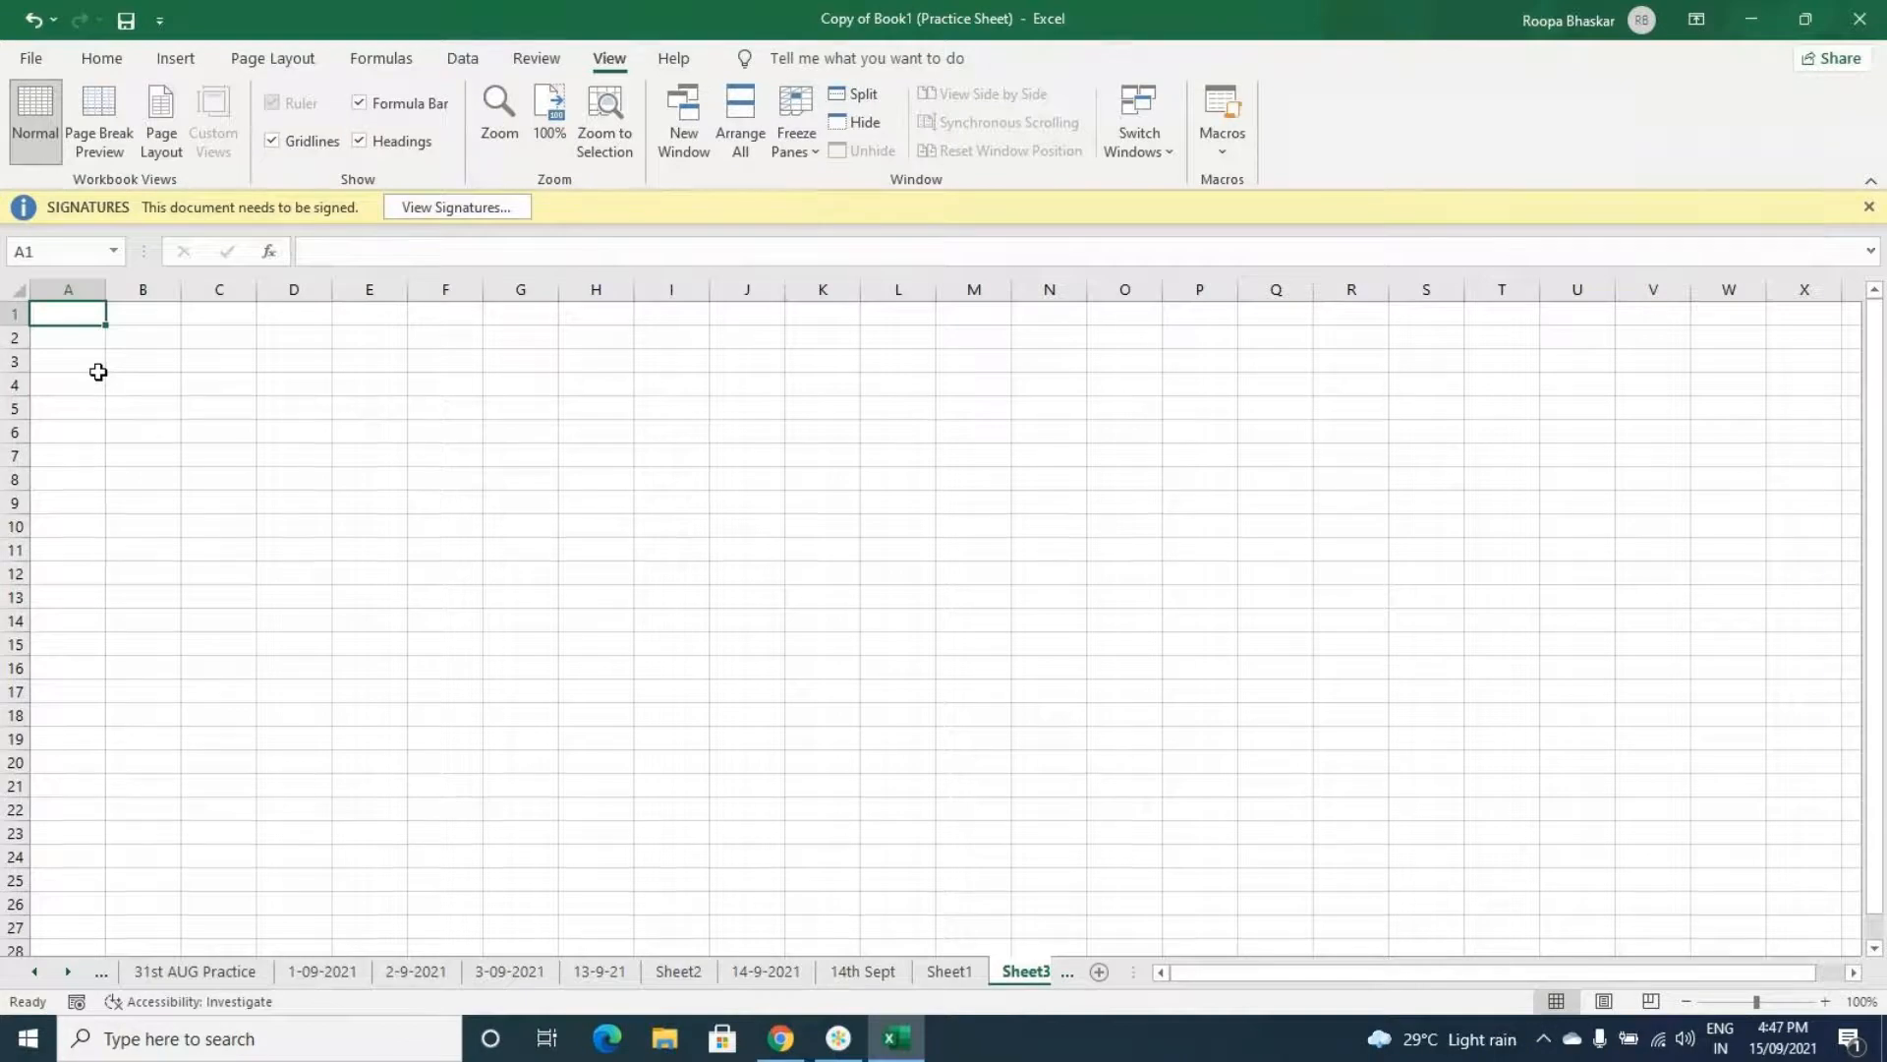
{"action": "type", "text": "a"}
{"action": "key", "text": "BackSpace"}
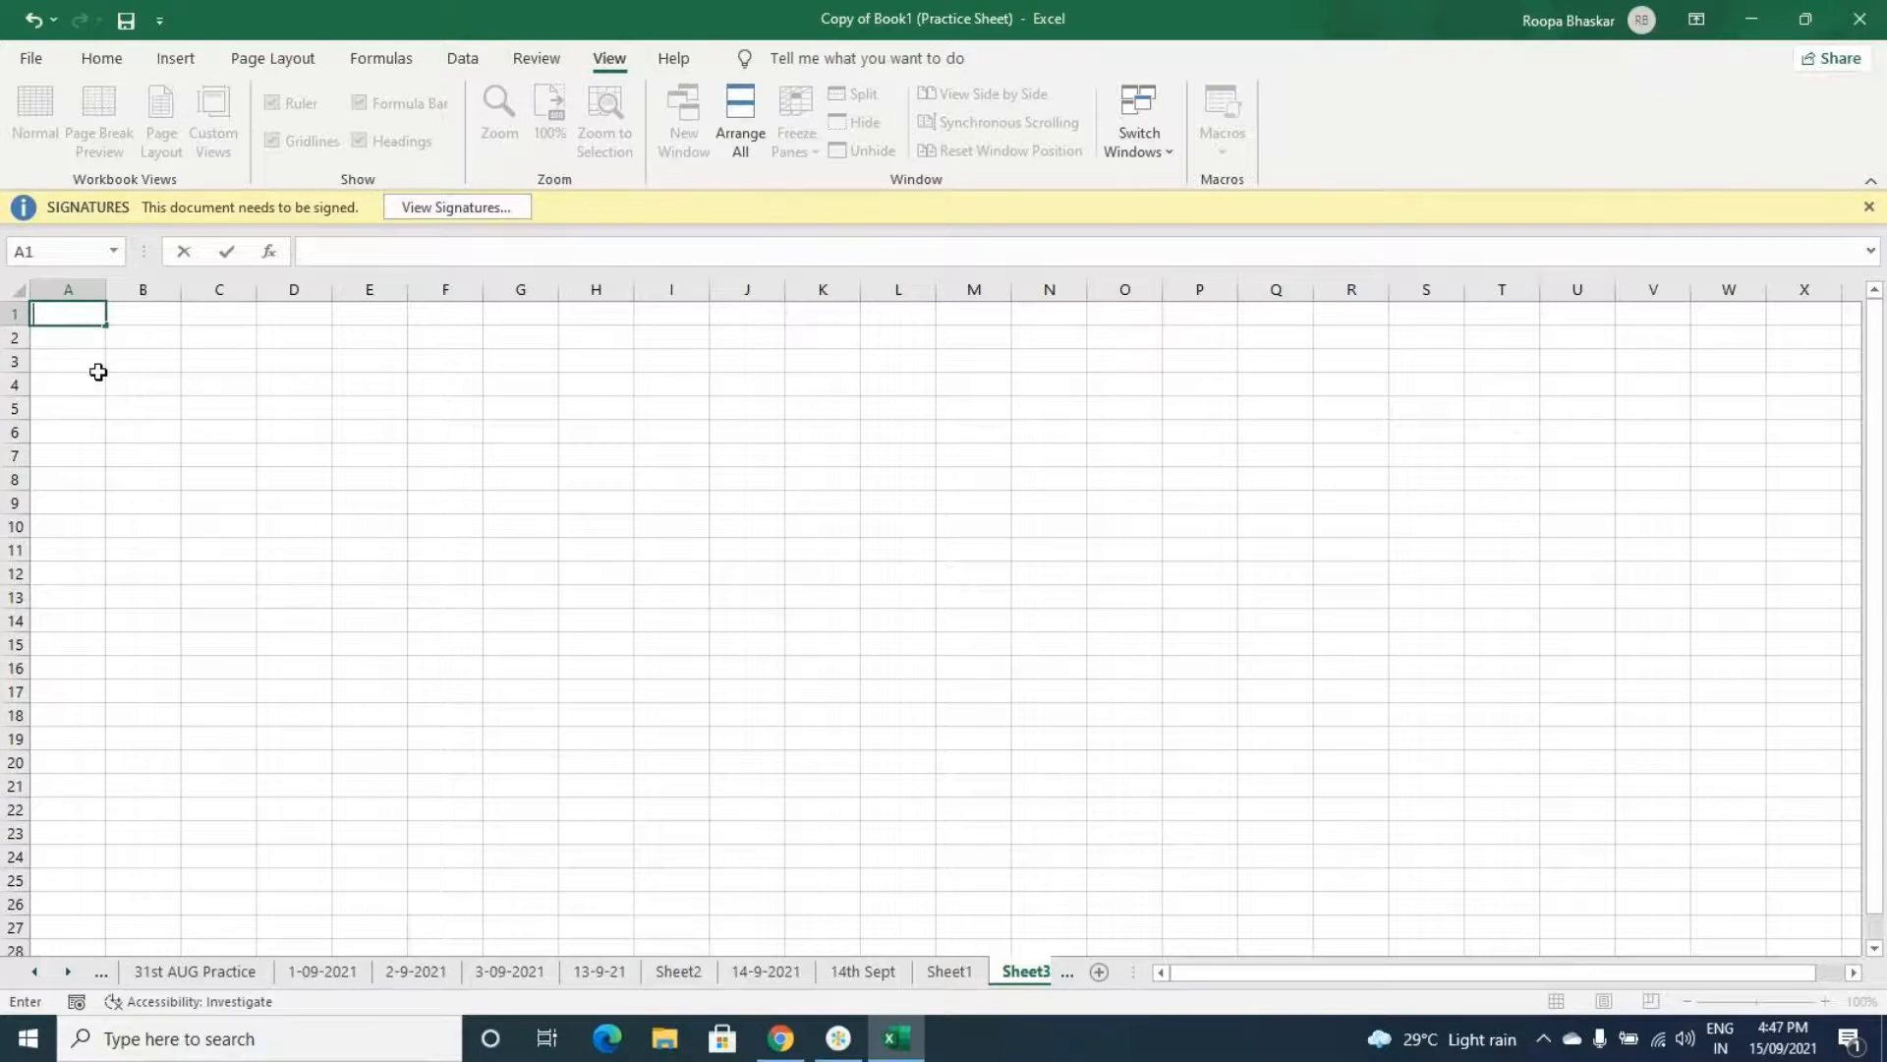
{"action": "type", "text": "Name"}
{"action": "key", "text": "Return"}
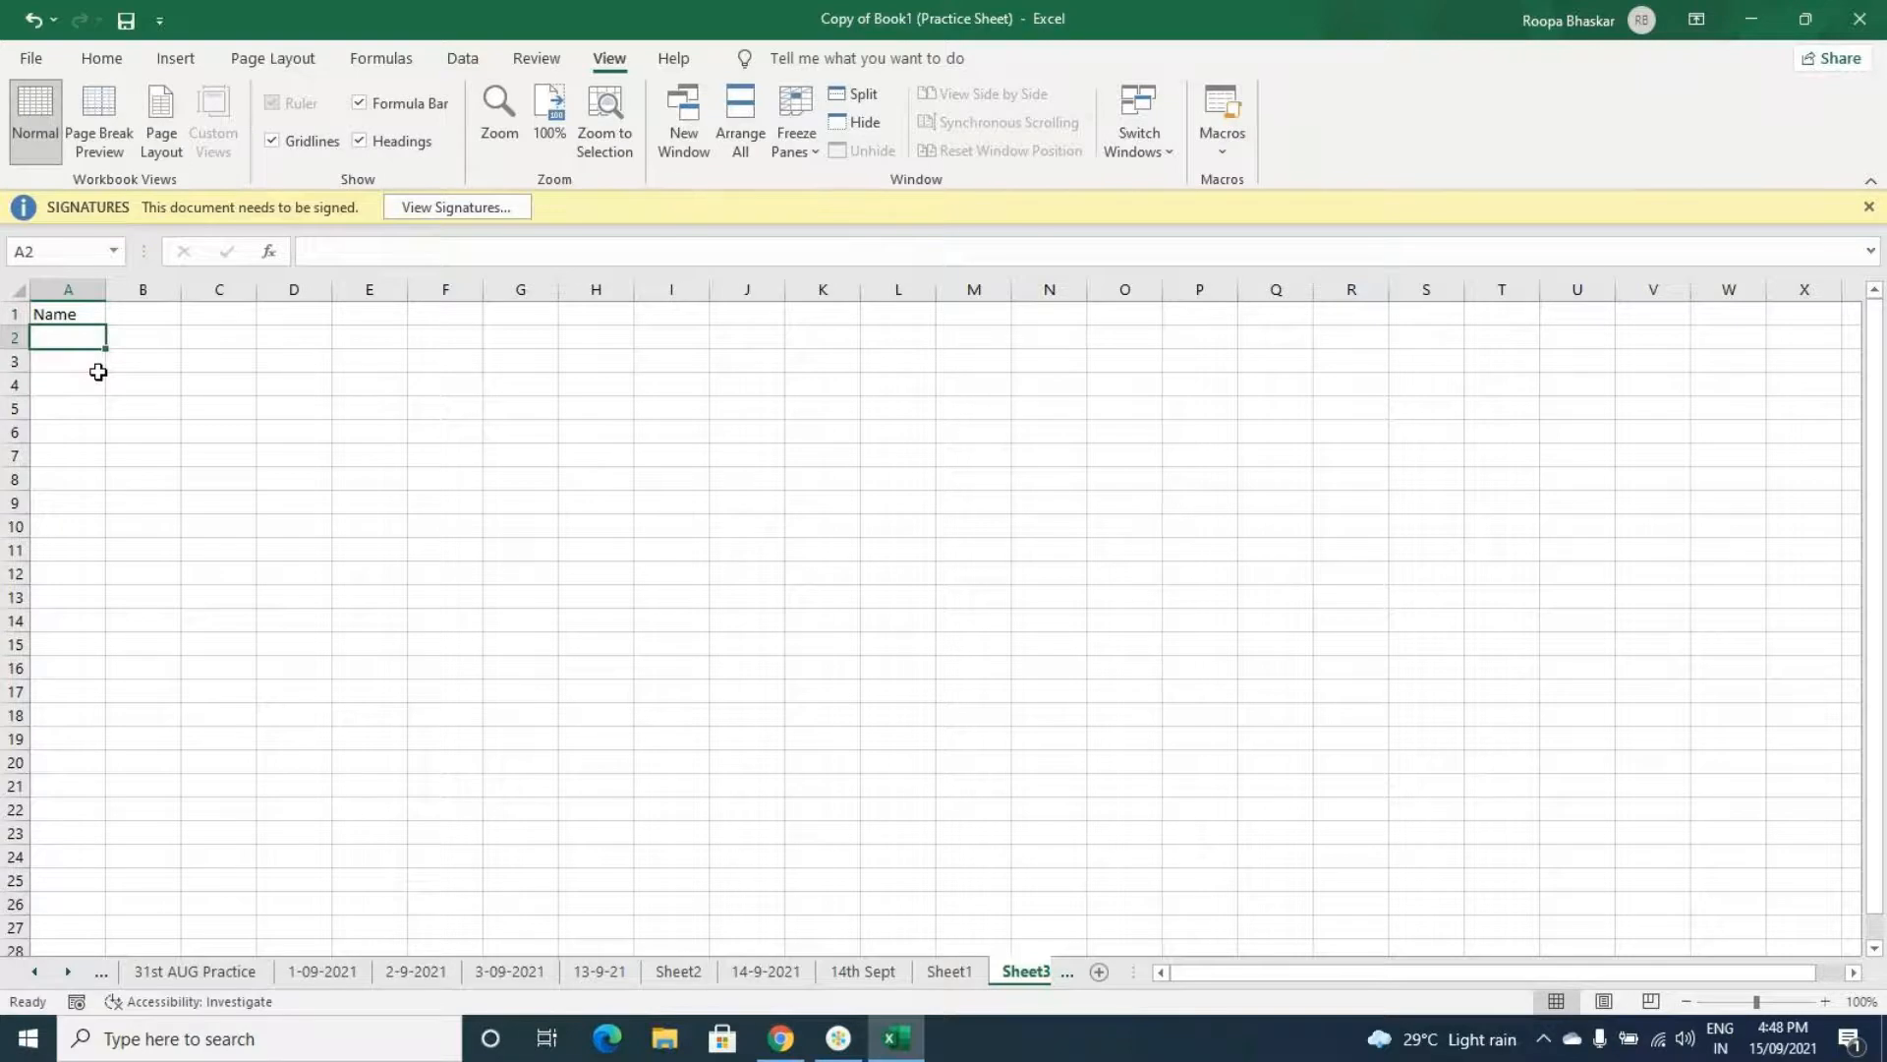
- Enter the names SONU, MONU, KONU, LONU and PONU down A2 to A6
{"action": "type", "text": "S"}
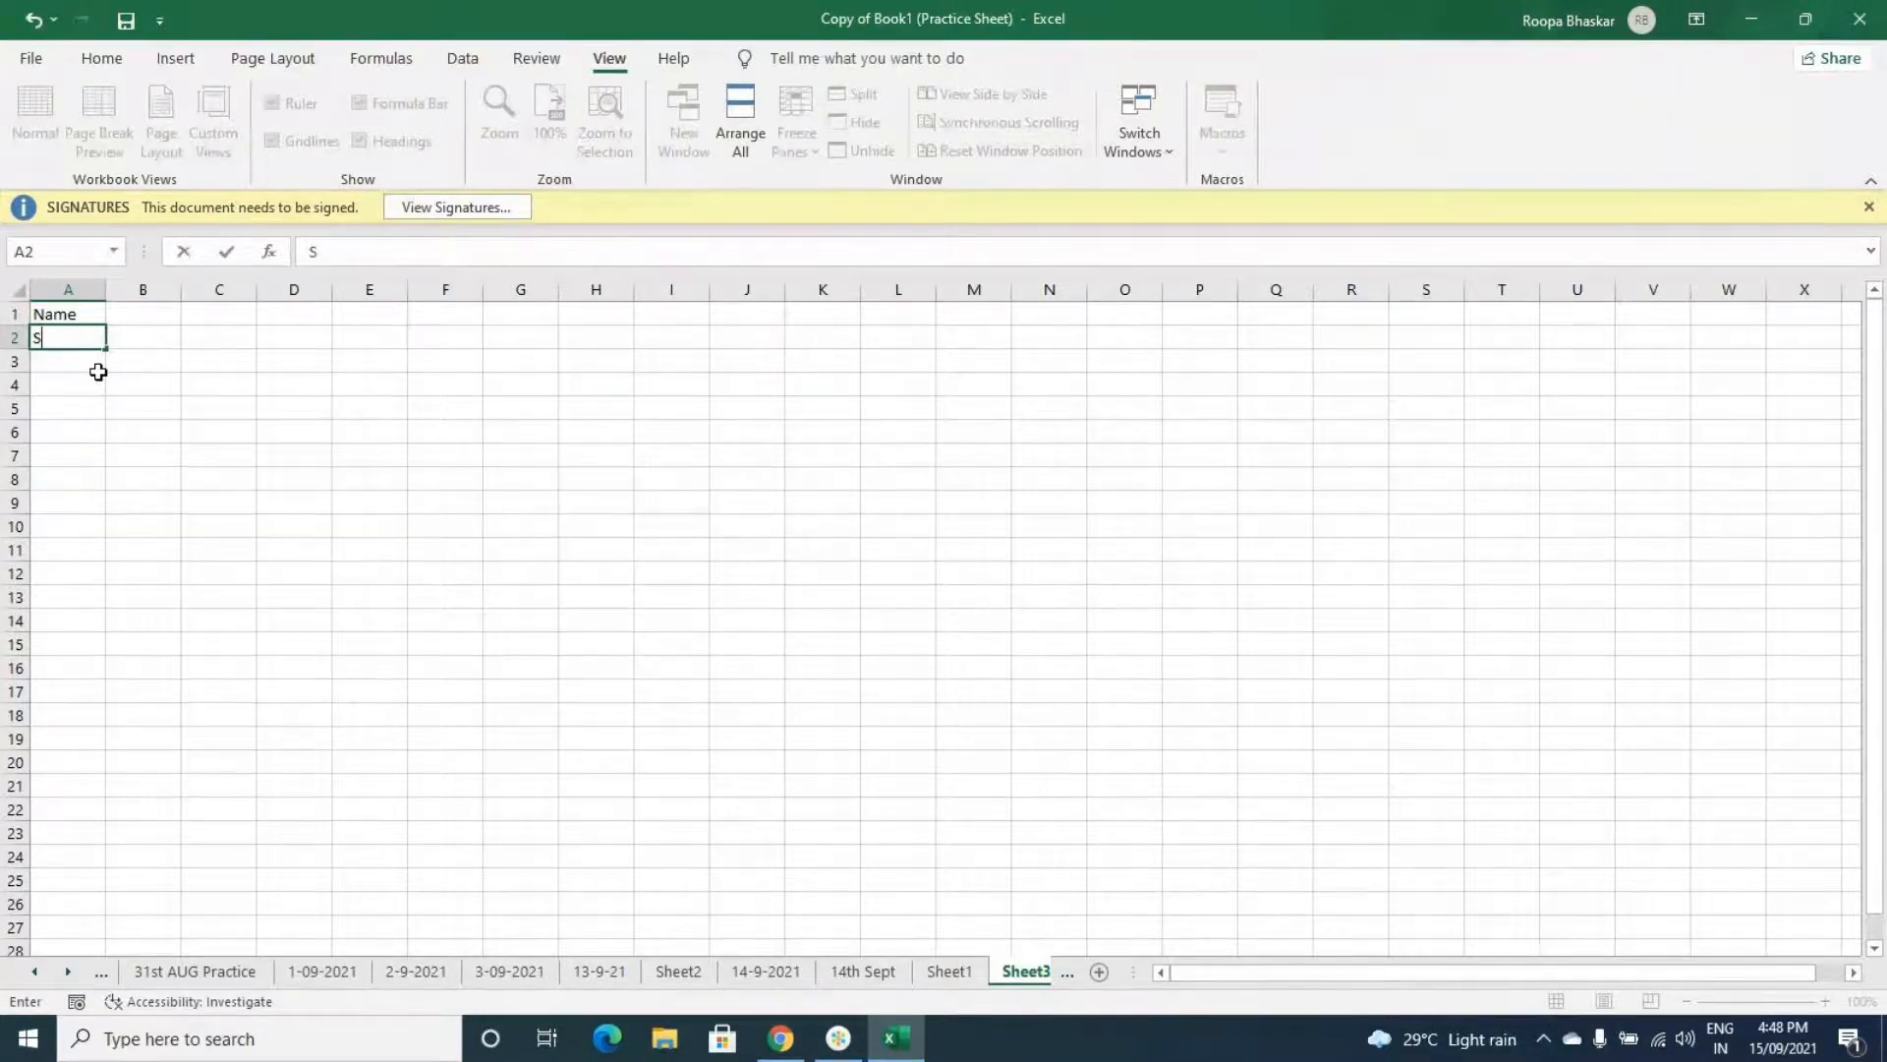
{"action": "type", "text": "ONU"}
{"action": "key", "text": "Return"}
{"action": "type", "text": "MONU"}
{"action": "key", "text": "Return"}
{"action": "type", "text": "KONU"}
{"action": "key", "text": "Return"}
{"action": "type", "text": "LONU"}
{"action": "key", "text": "Return"}
{"action": "type", "text": "PONU"}
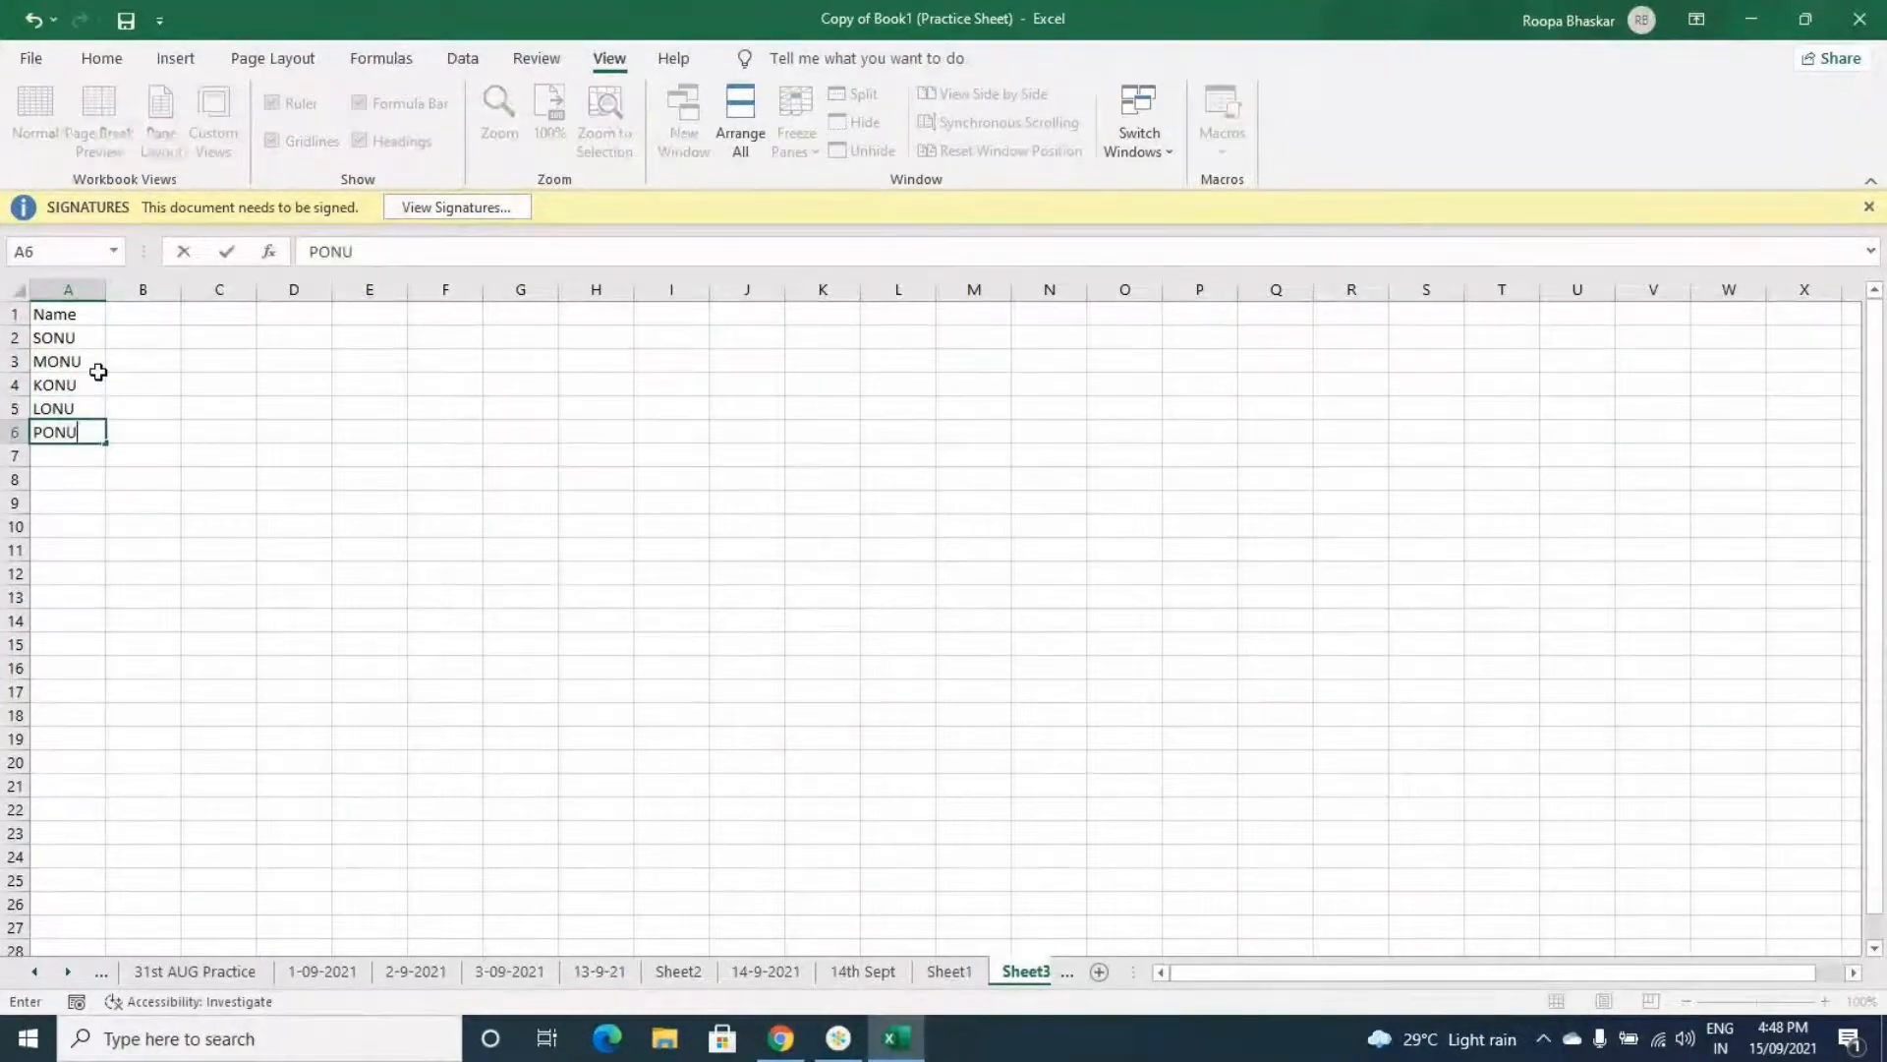
- Add the header Marks in cell B1
{"action": "key", "text": "Right"}
{"action": "key", "text": "Up"}
{"action": "key", "text": "Up"}
{"action": "key", "text": "Up"}
{"action": "key", "text": "Up"}
{"action": "key", "text": "Up"}
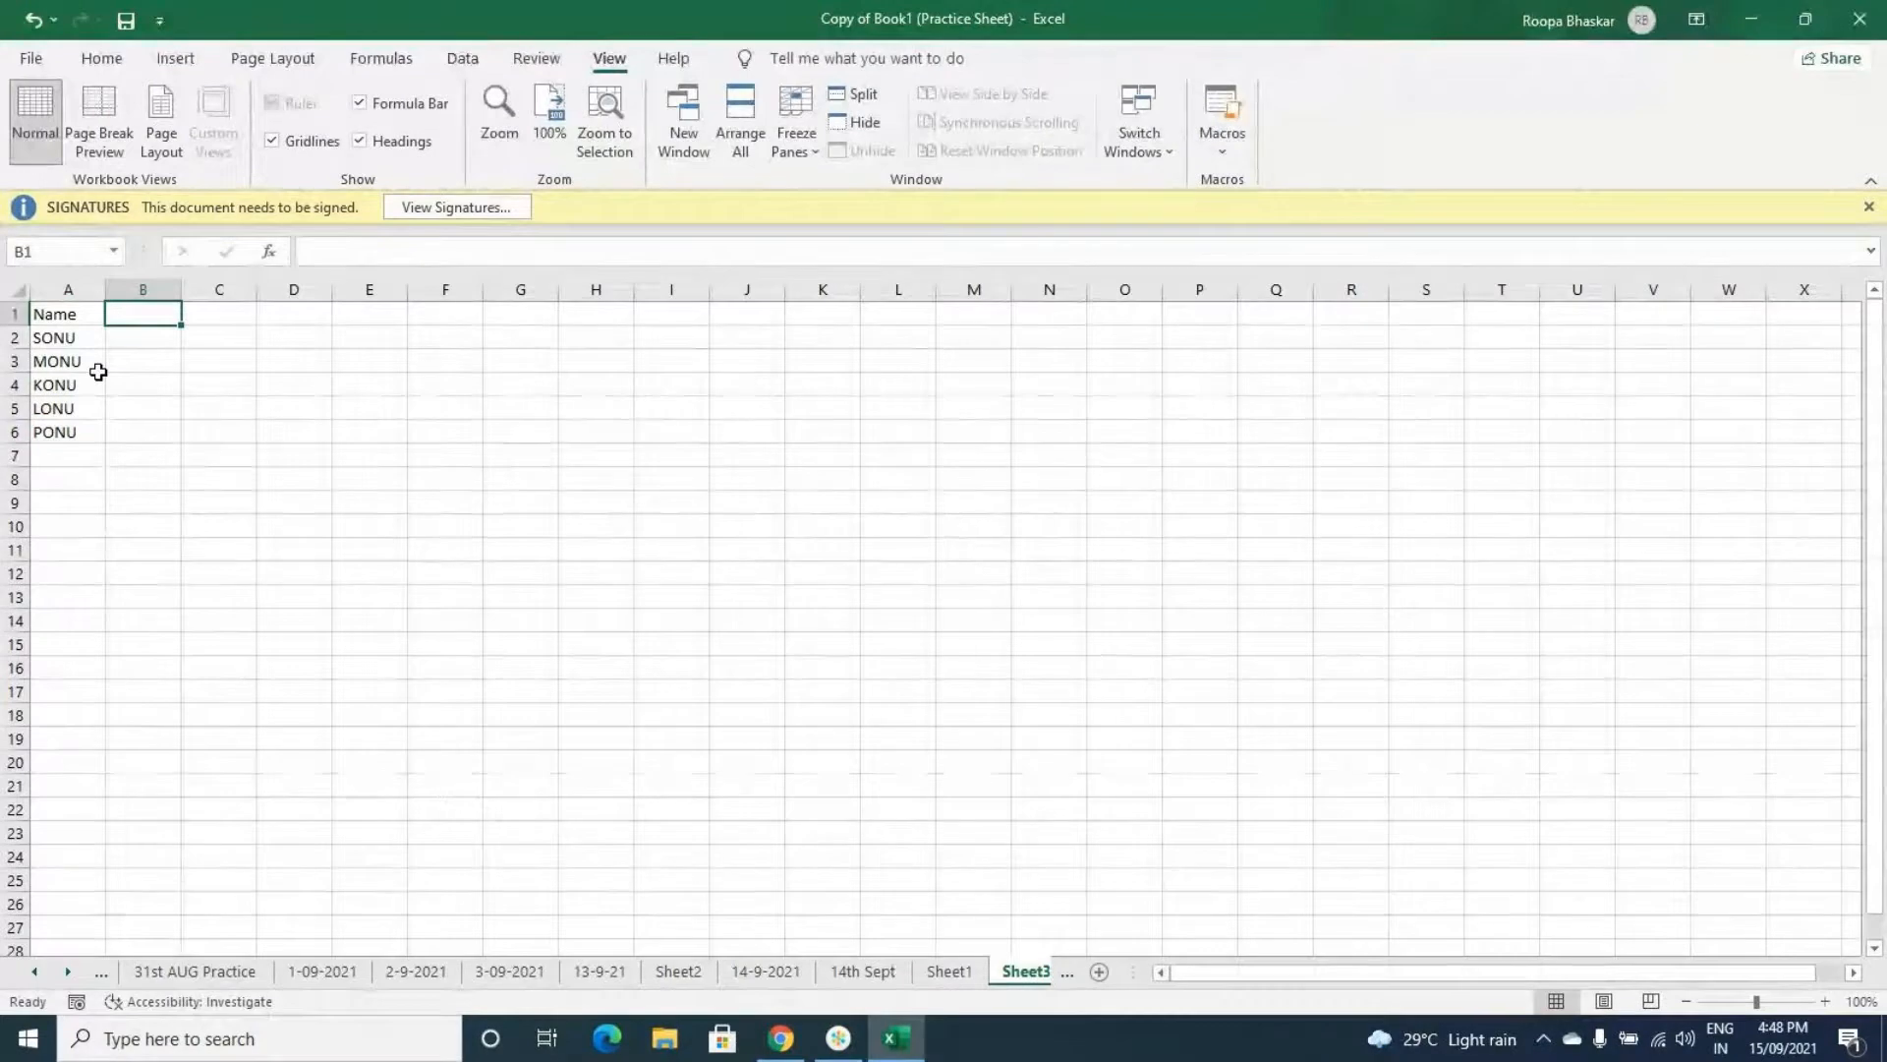
{"action": "type", "text": "M"}
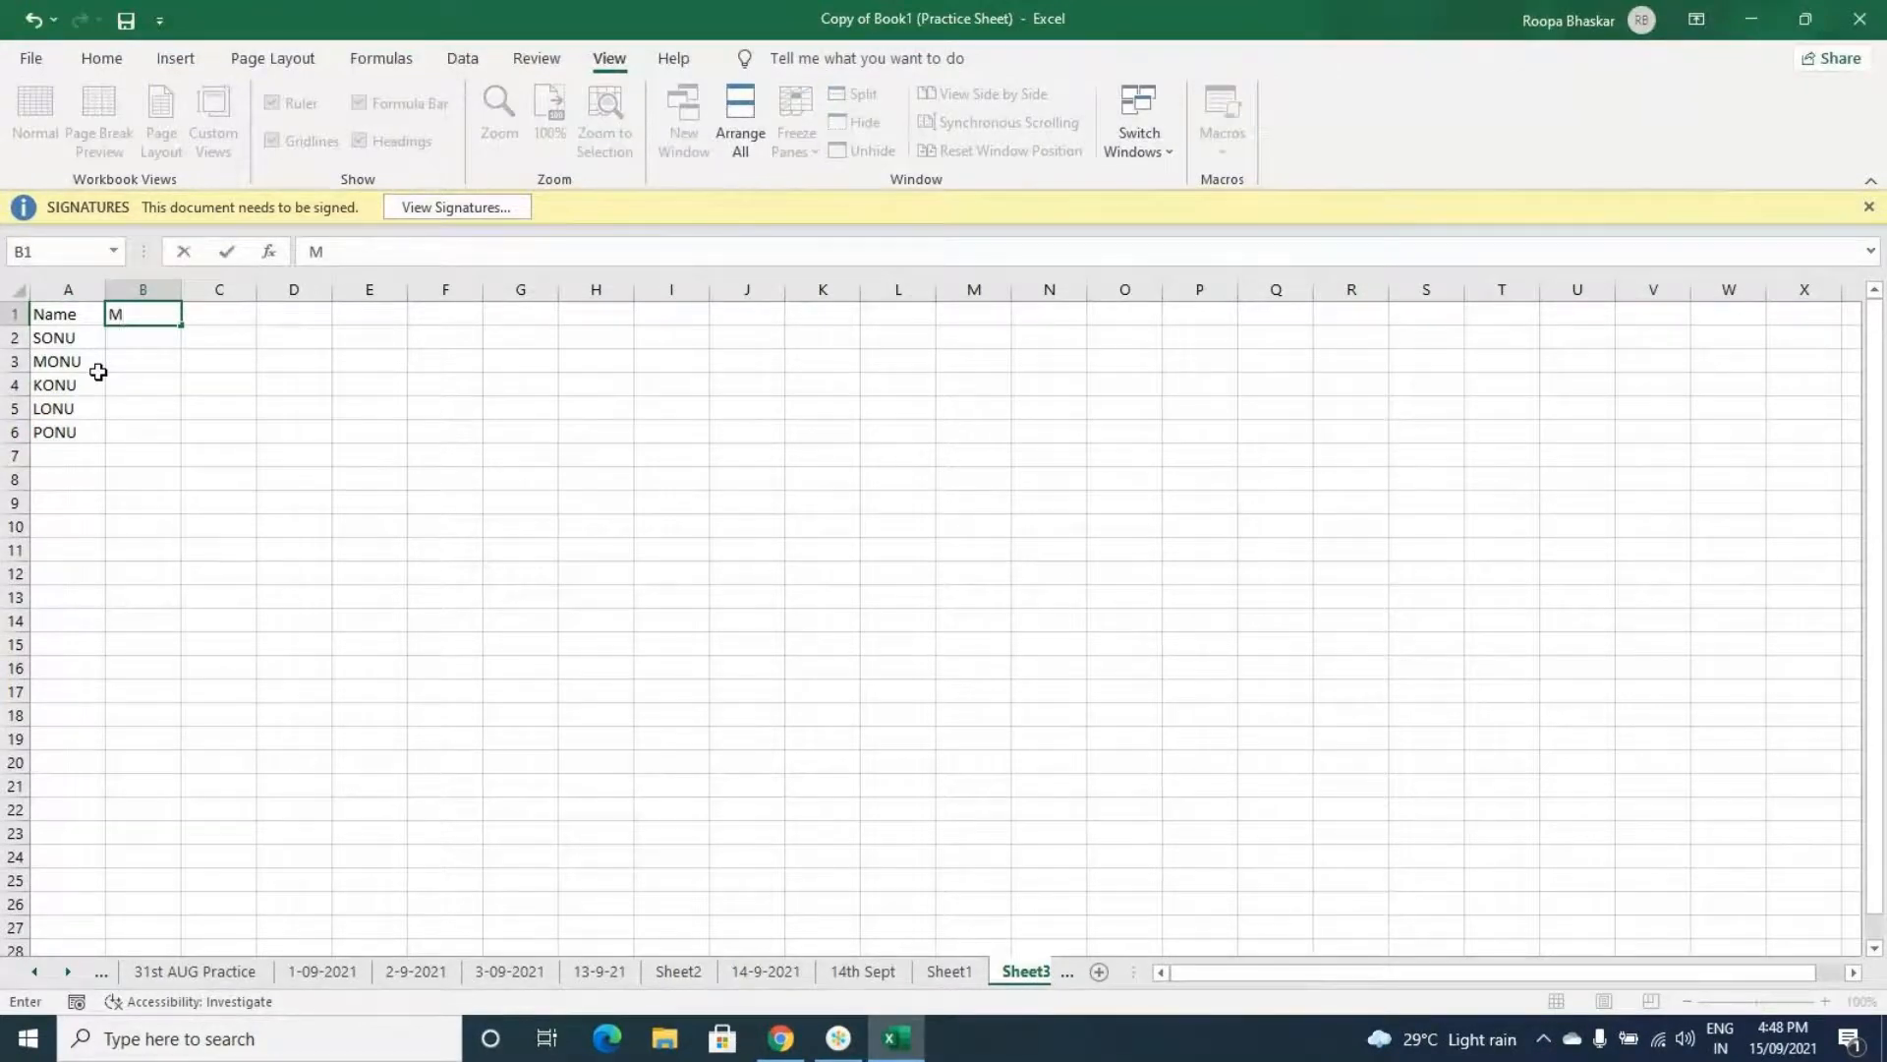
{"action": "type", "text": "arks"}
{"action": "key", "text": "Return"}
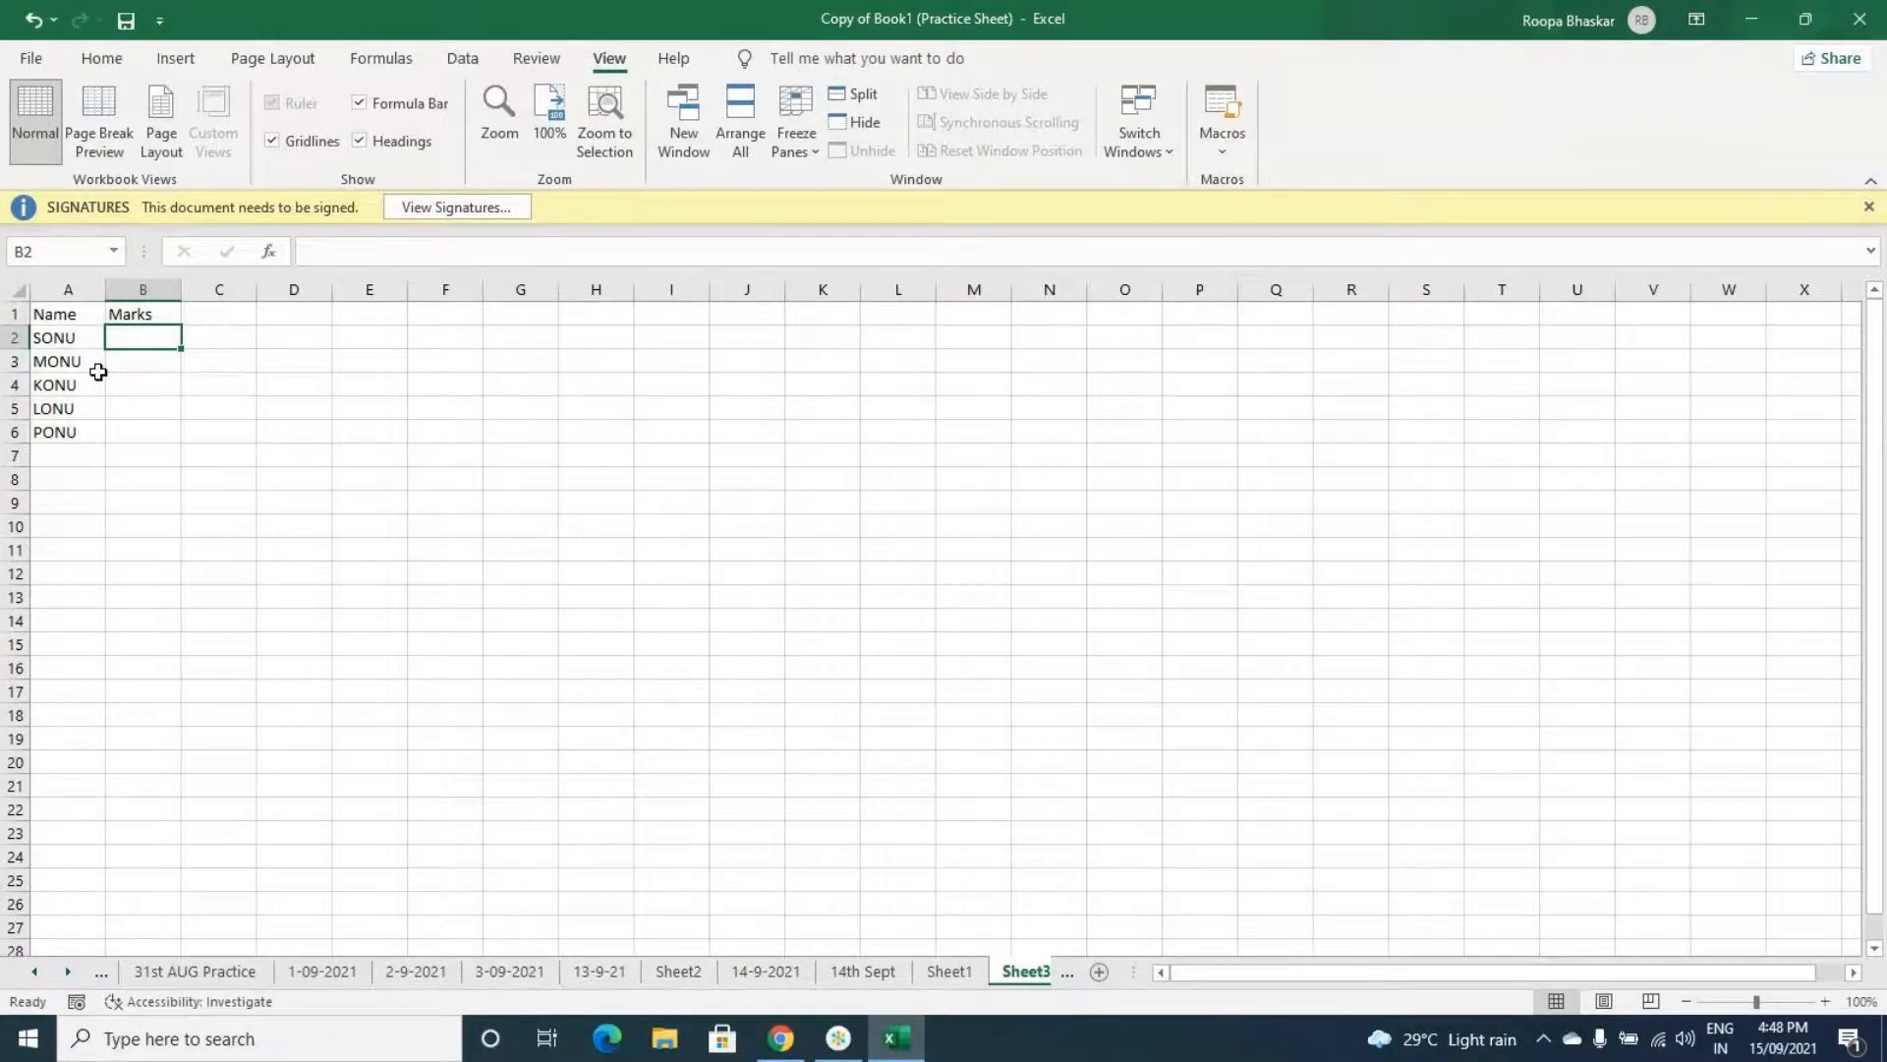
- Enter marks 23, 45, 87, 63 and 42 down B2 to B6
{"action": "type", "text": "23"}
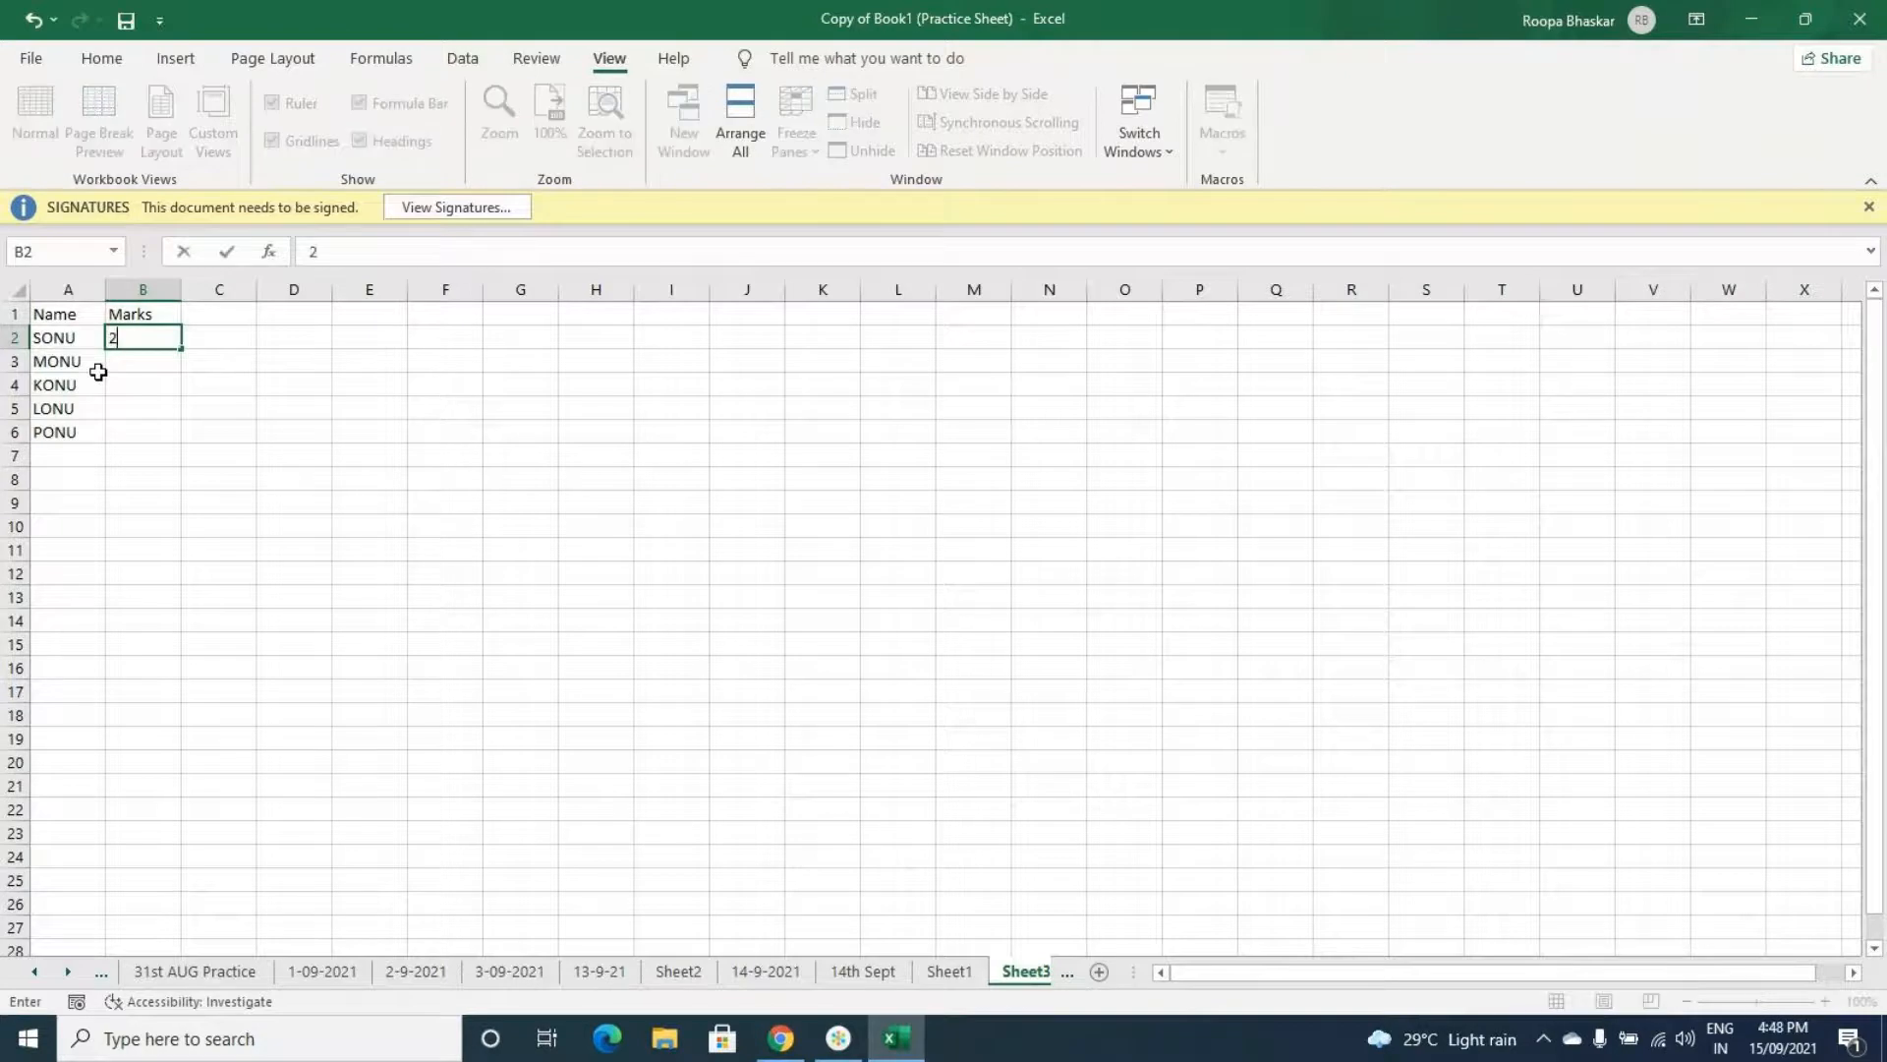
{"action": "key", "text": "Return"}
{"action": "type", "text": "45"}
{"action": "key", "text": "Return"}
{"action": "type", "text": "87"}
{"action": "key", "text": "Return"}
{"action": "type", "text": "63"}
{"action": "key", "text": "Return"}
{"action": "type", "text": "42"}
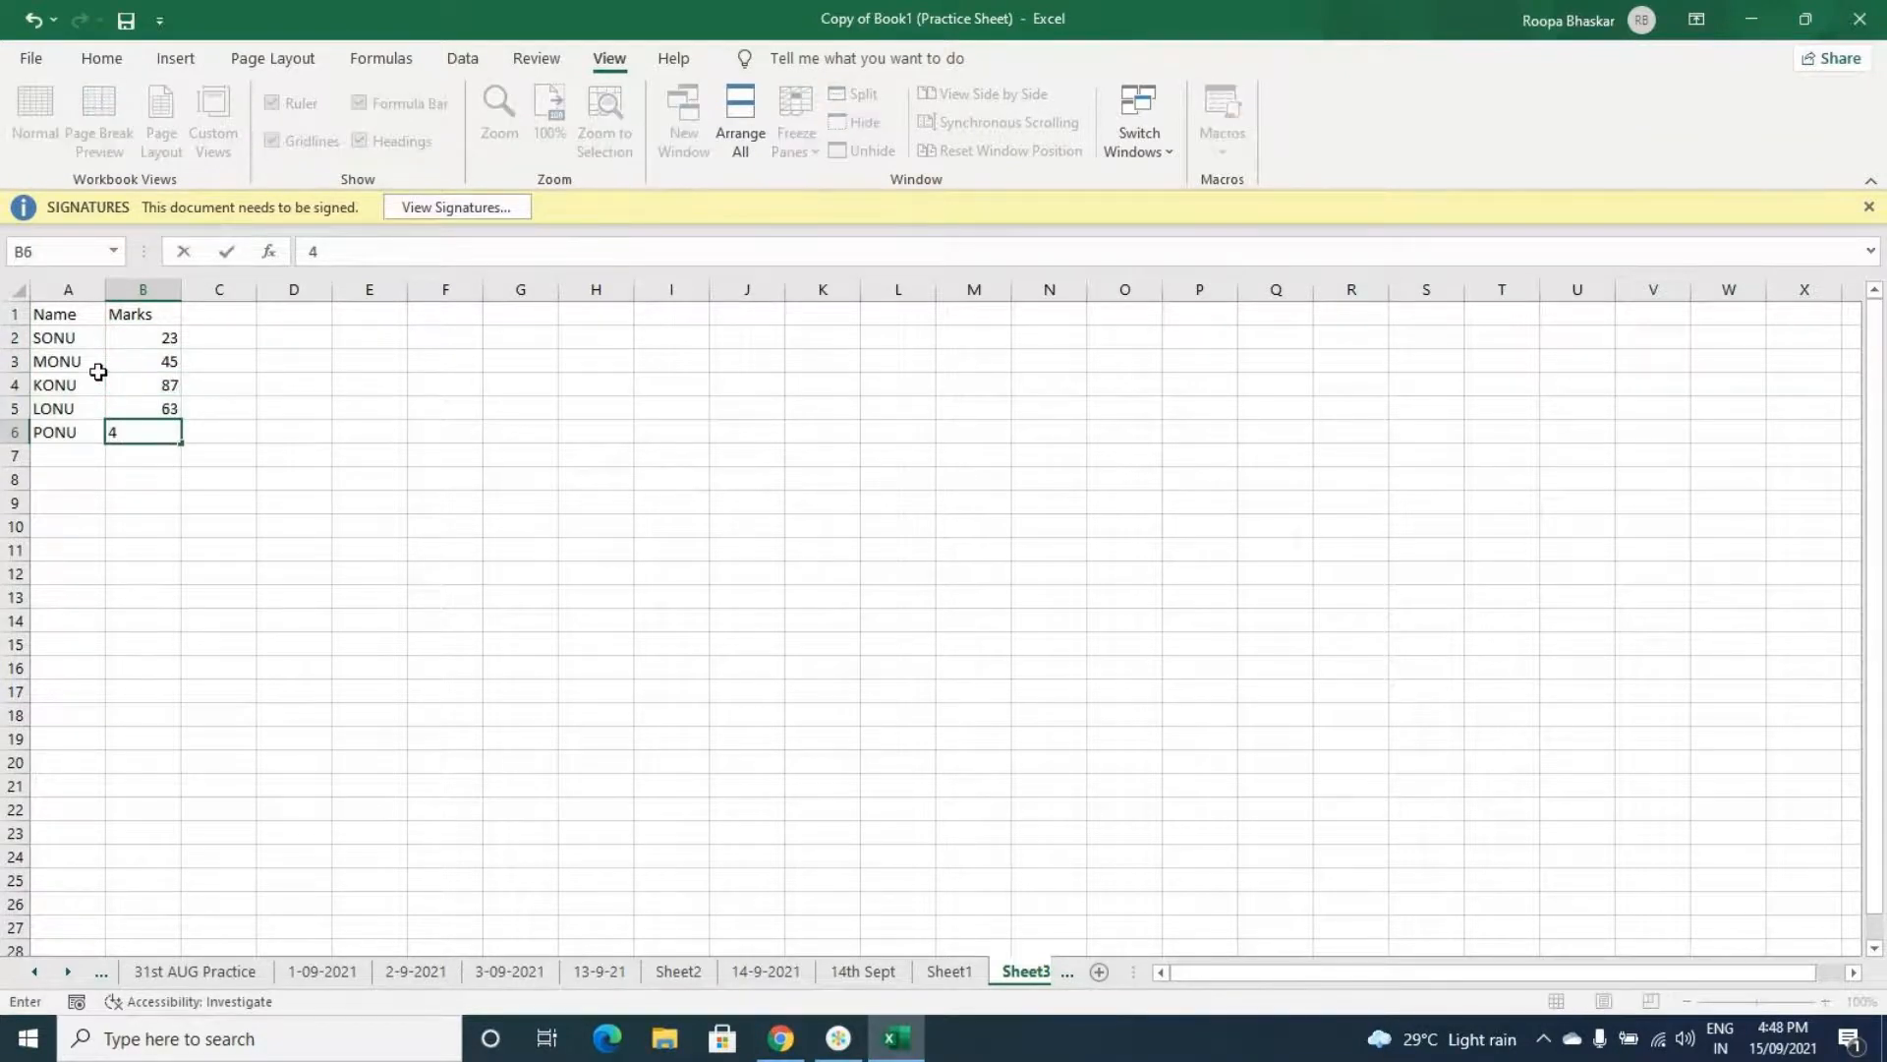
{"action": "key", "text": "Tab"}
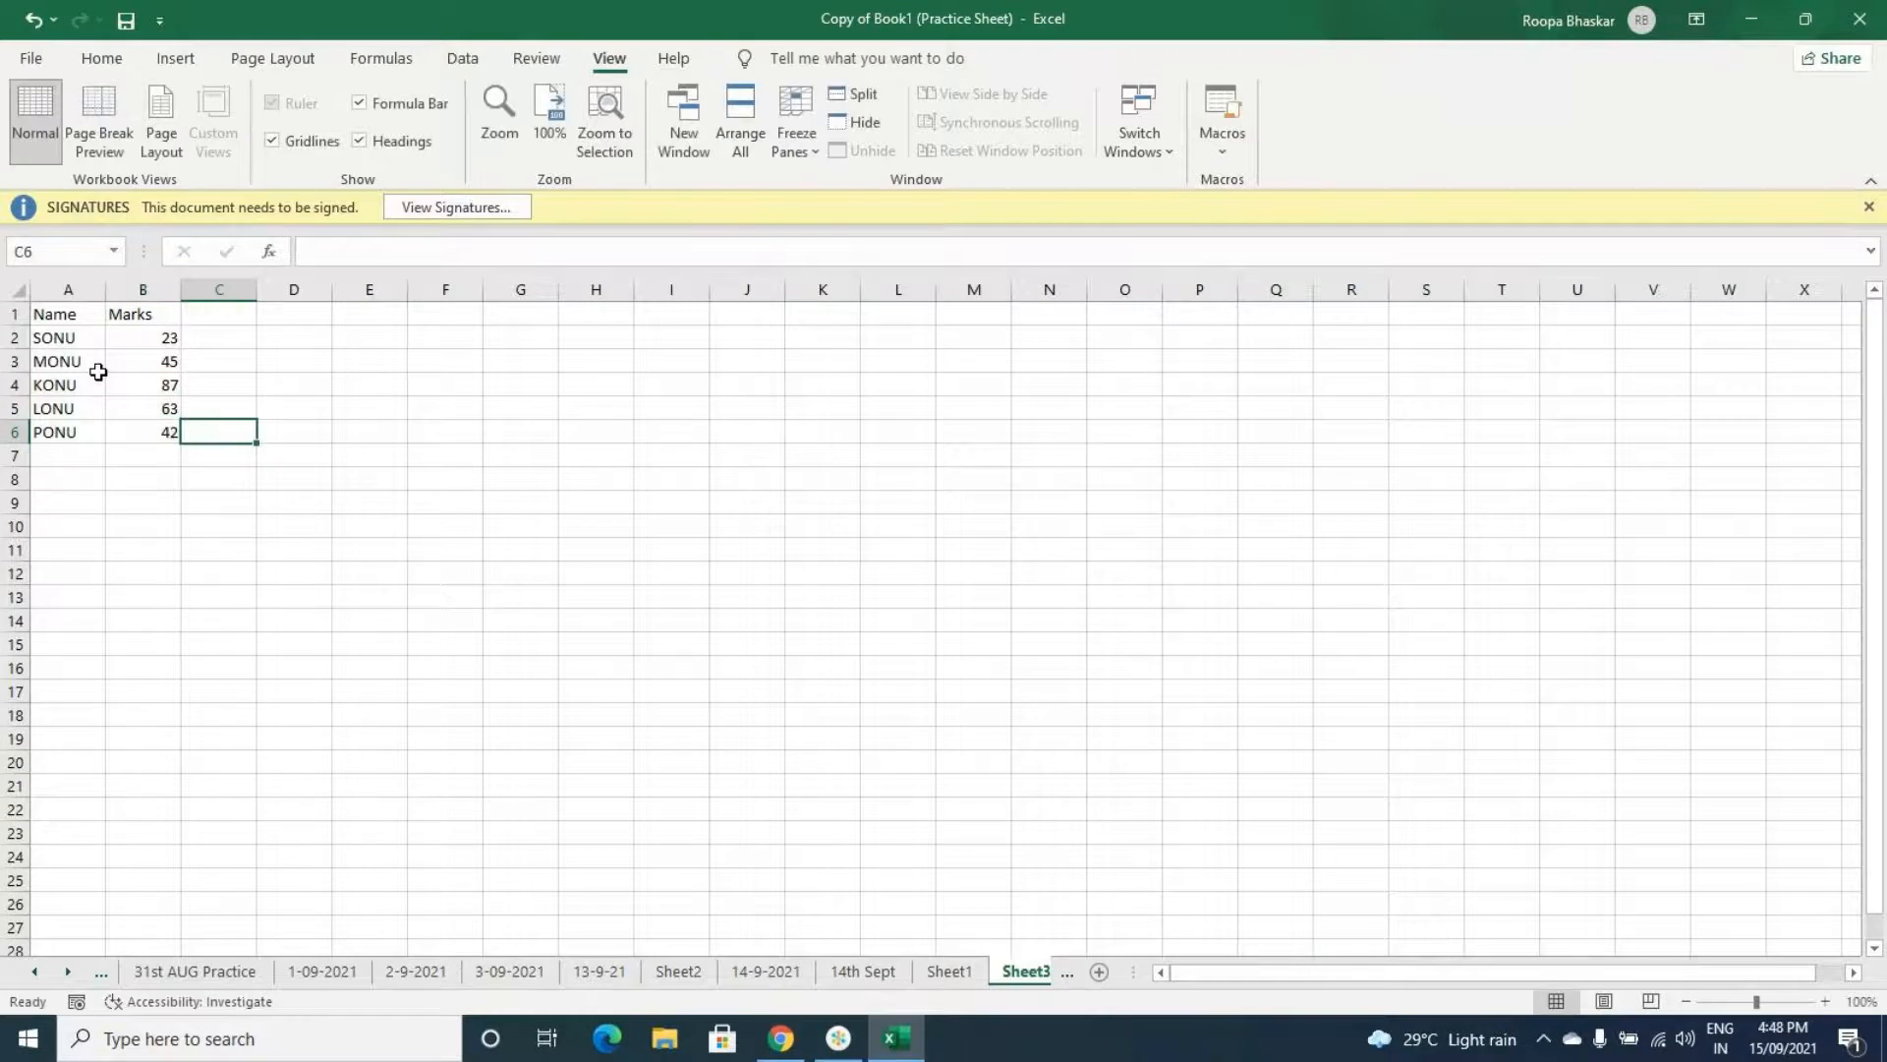
- Add the header Grade in cell C1
{"action": "key", "text": "Up"}
{"action": "key", "text": "Up"}
{"action": "key", "text": "Up"}
{"action": "key", "text": "Up"}
{"action": "key", "text": "Up"}
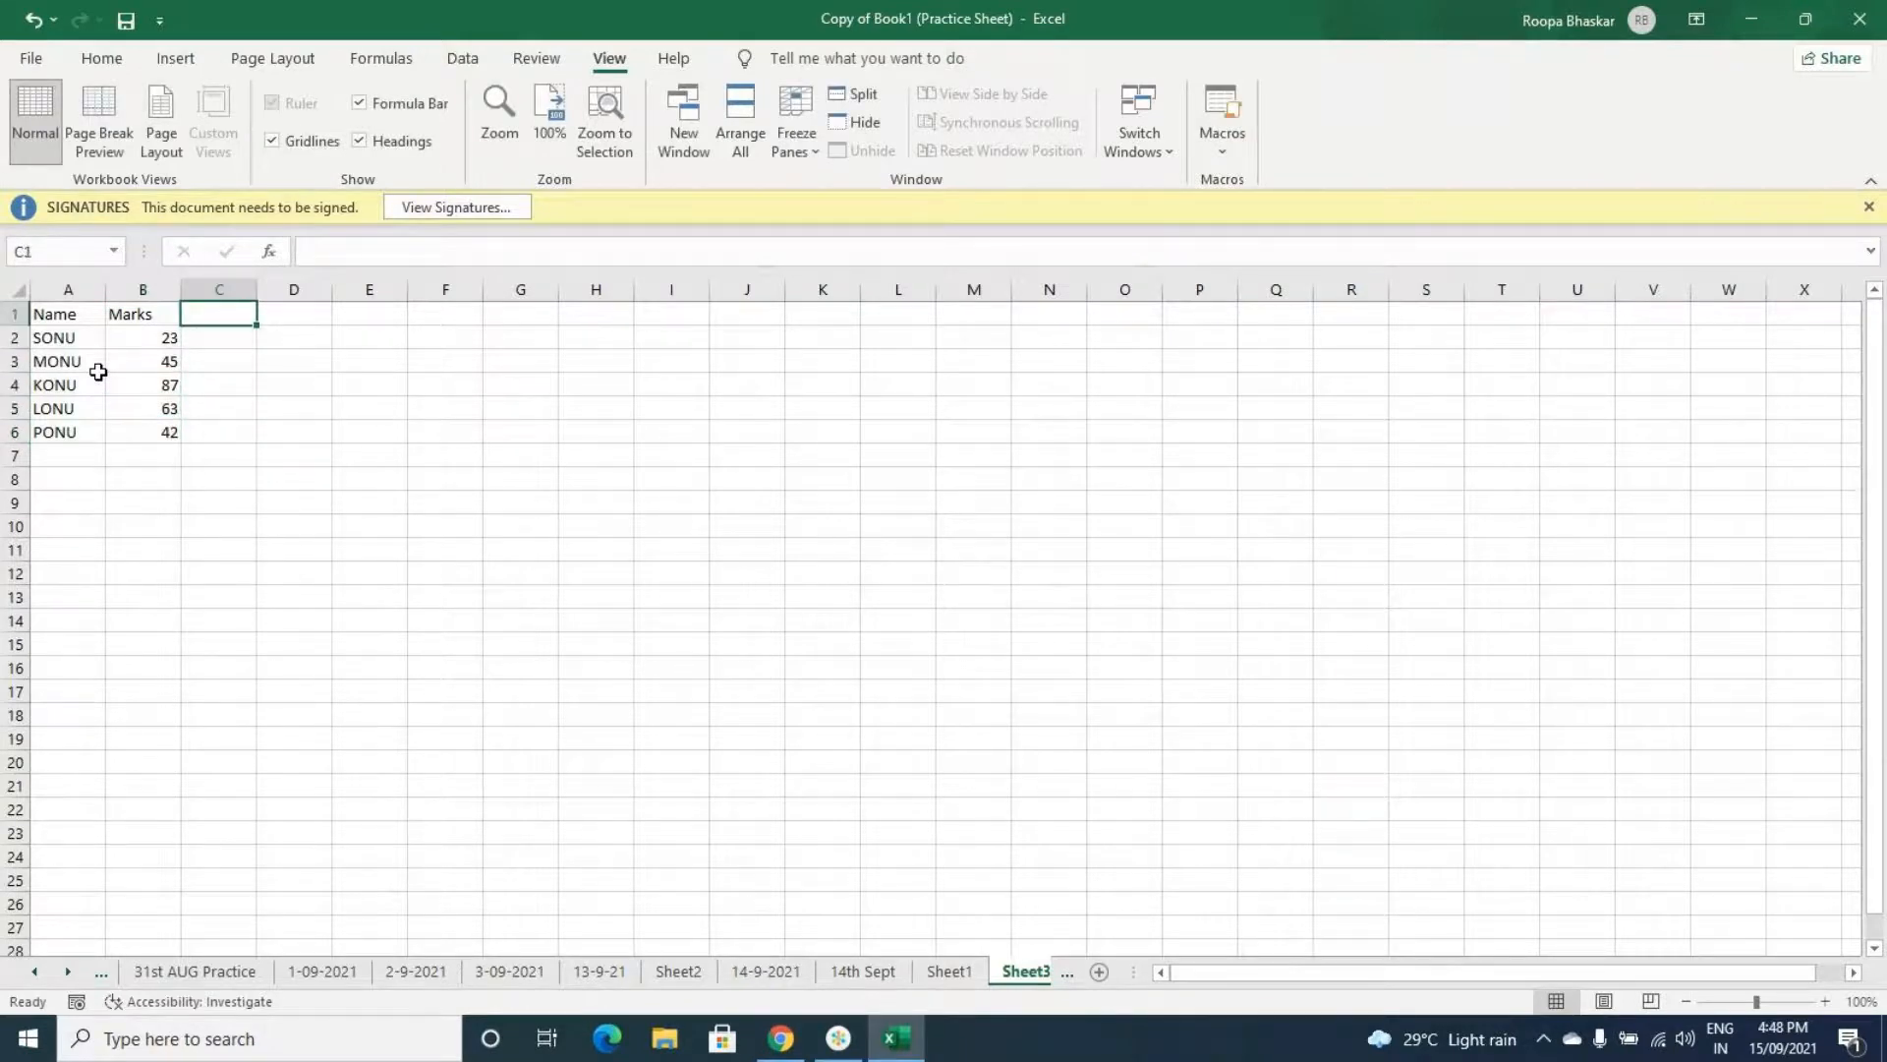
{"action": "type", "text": "Grade"}
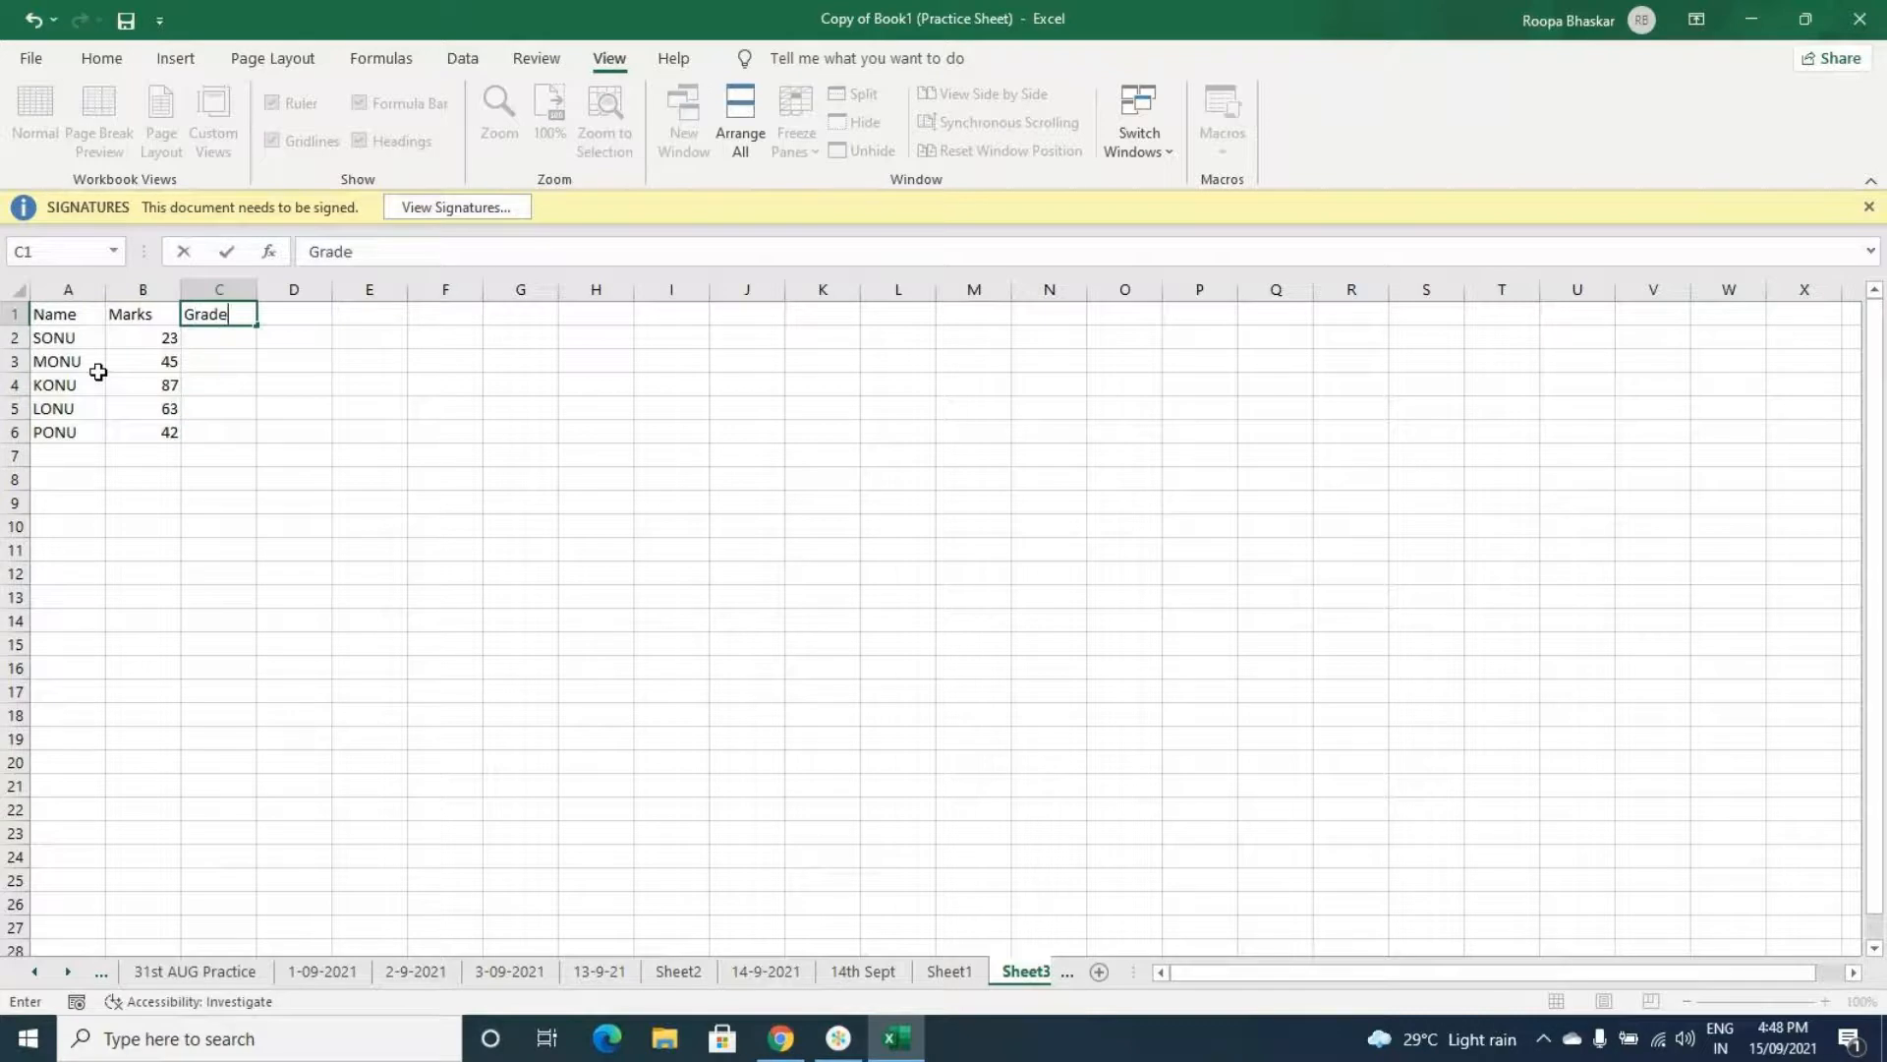
{"action": "key", "text": "Return"}
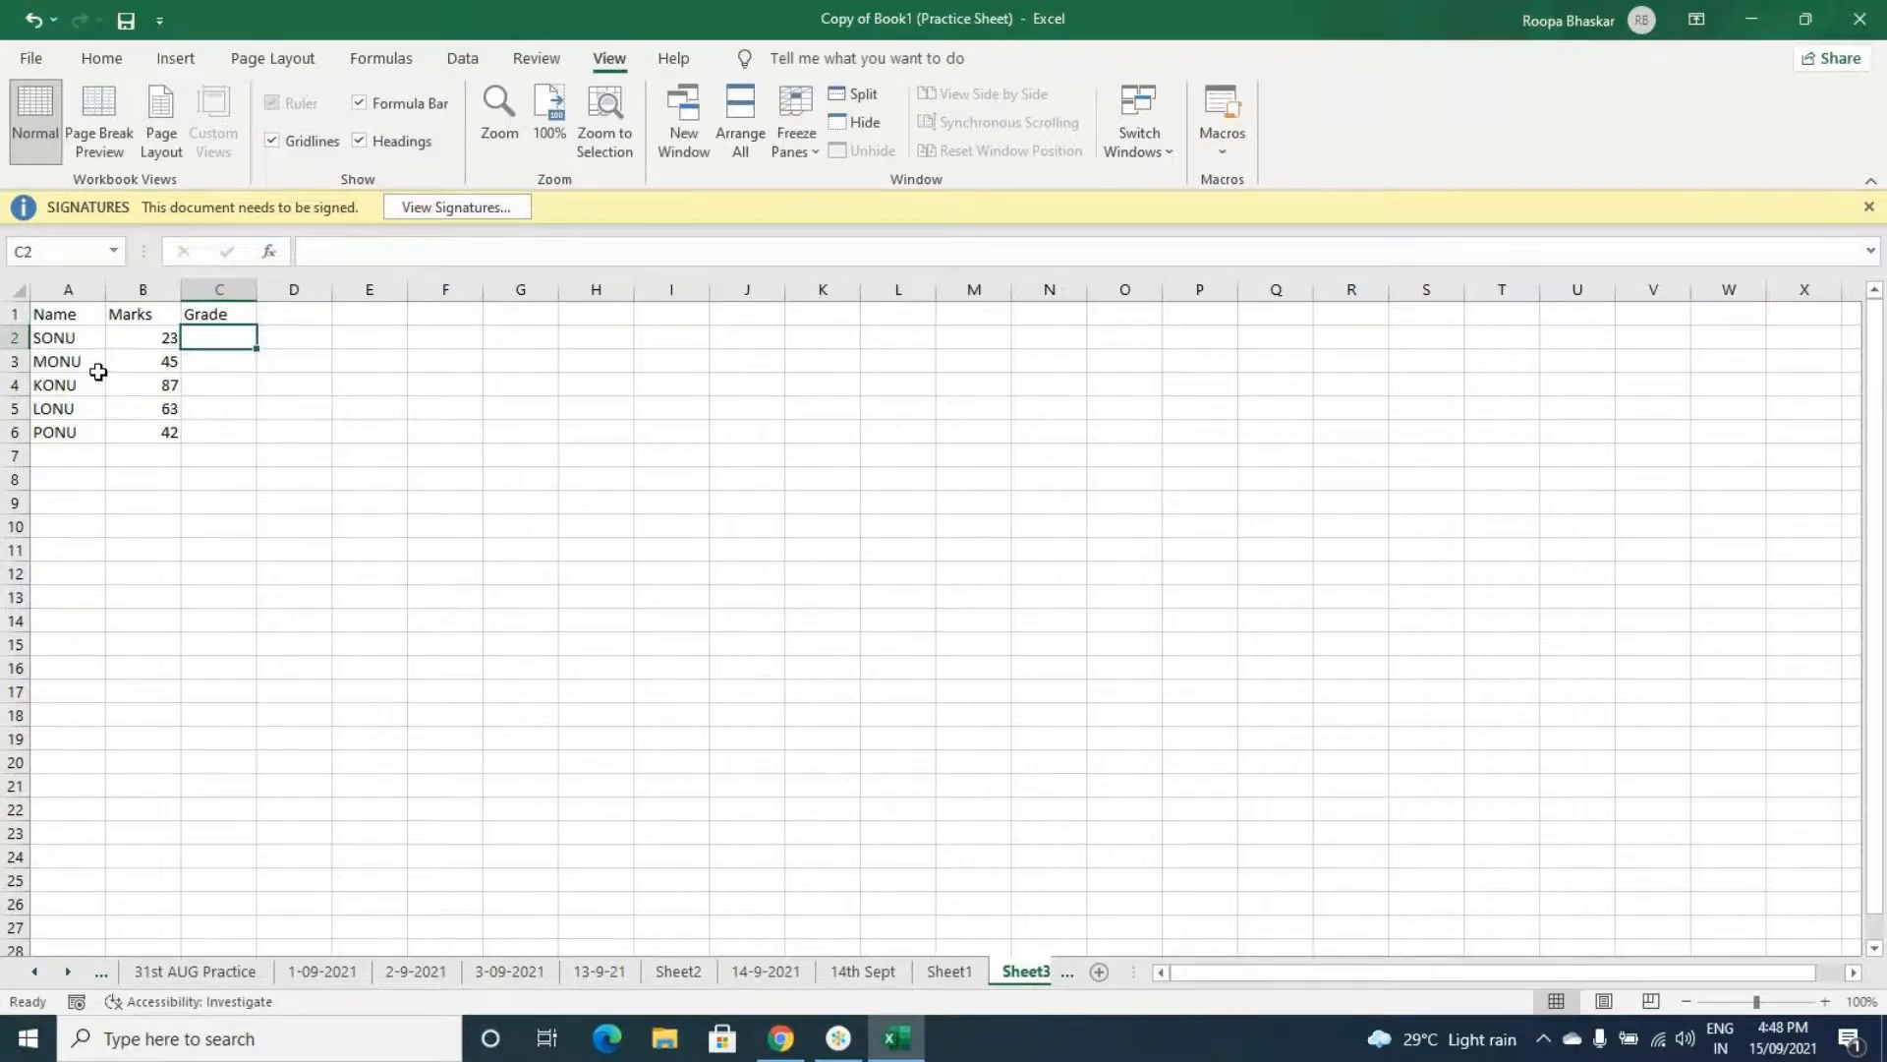
- Enter grades A, C, D, B and A down C2 to C6
{"action": "type", "text": "A"}
{"action": "key", "text": "Return"}
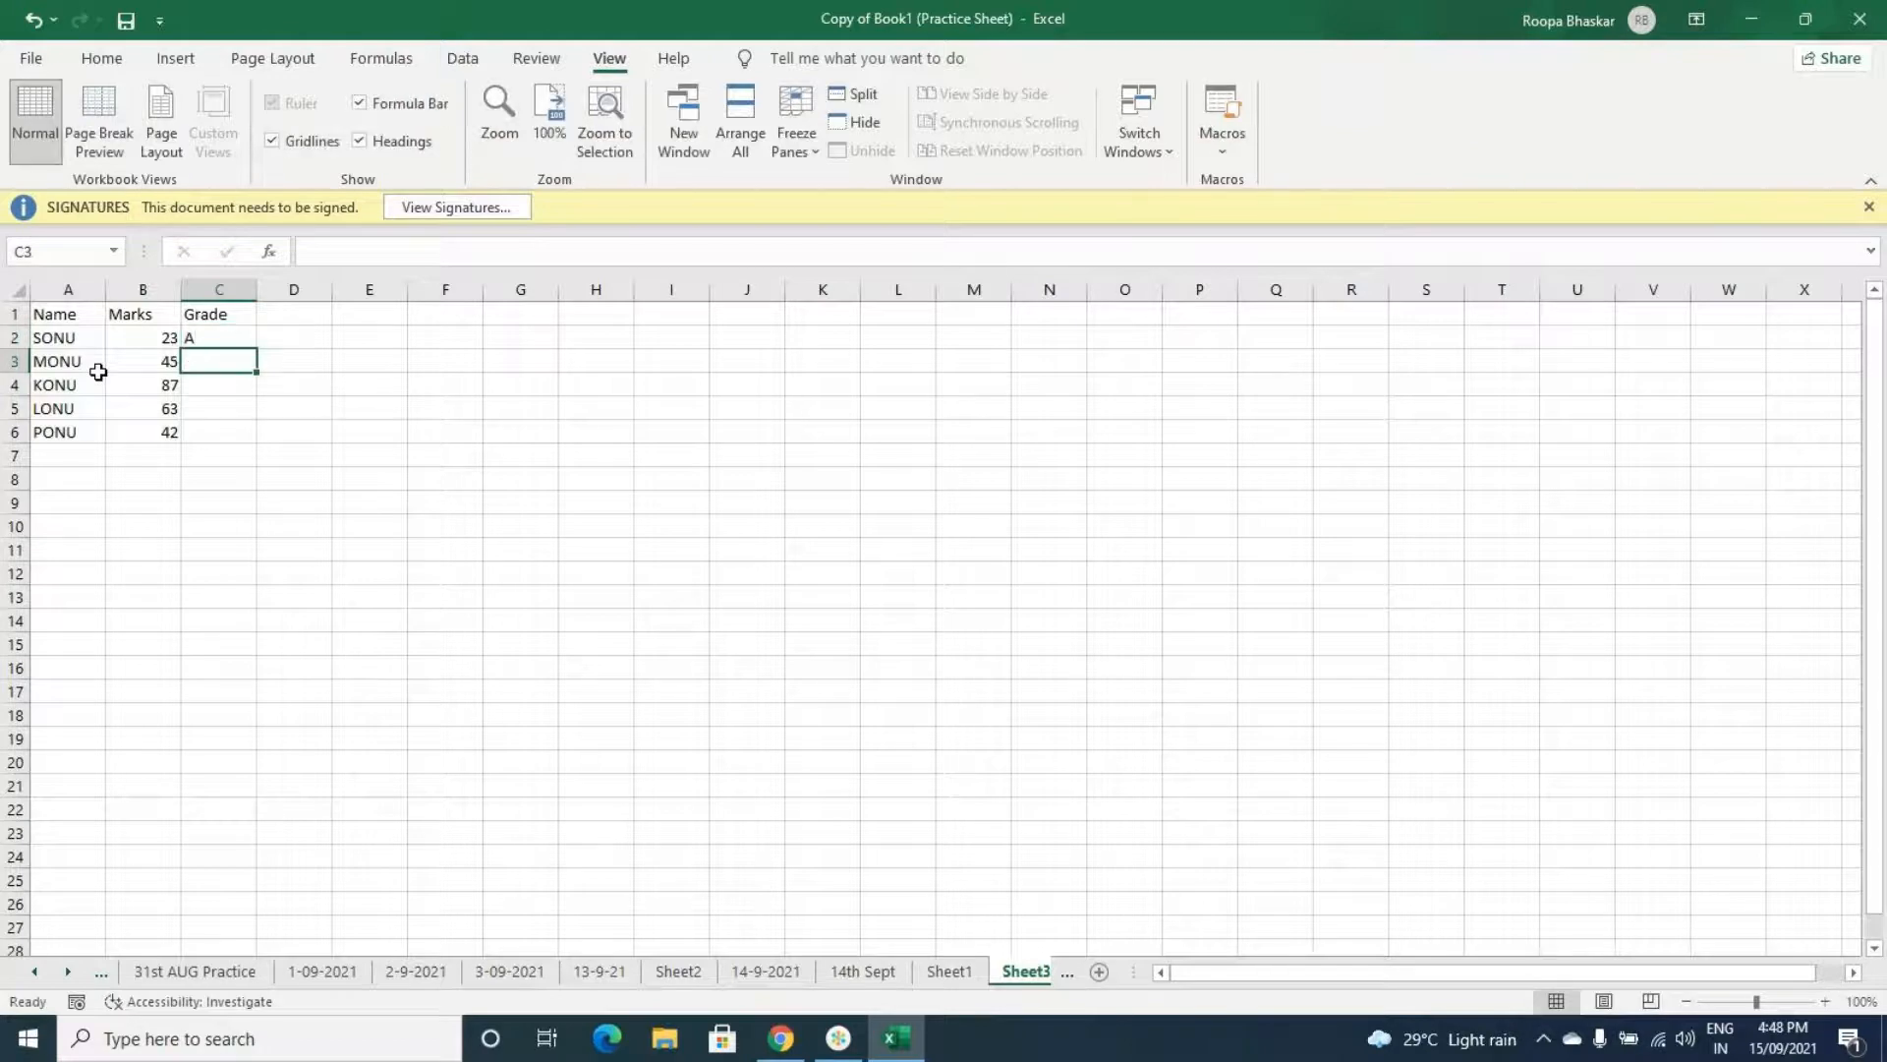
{"action": "type", "text": "C"}
{"action": "key", "text": "Return"}
{"action": "type", "text": "D"}
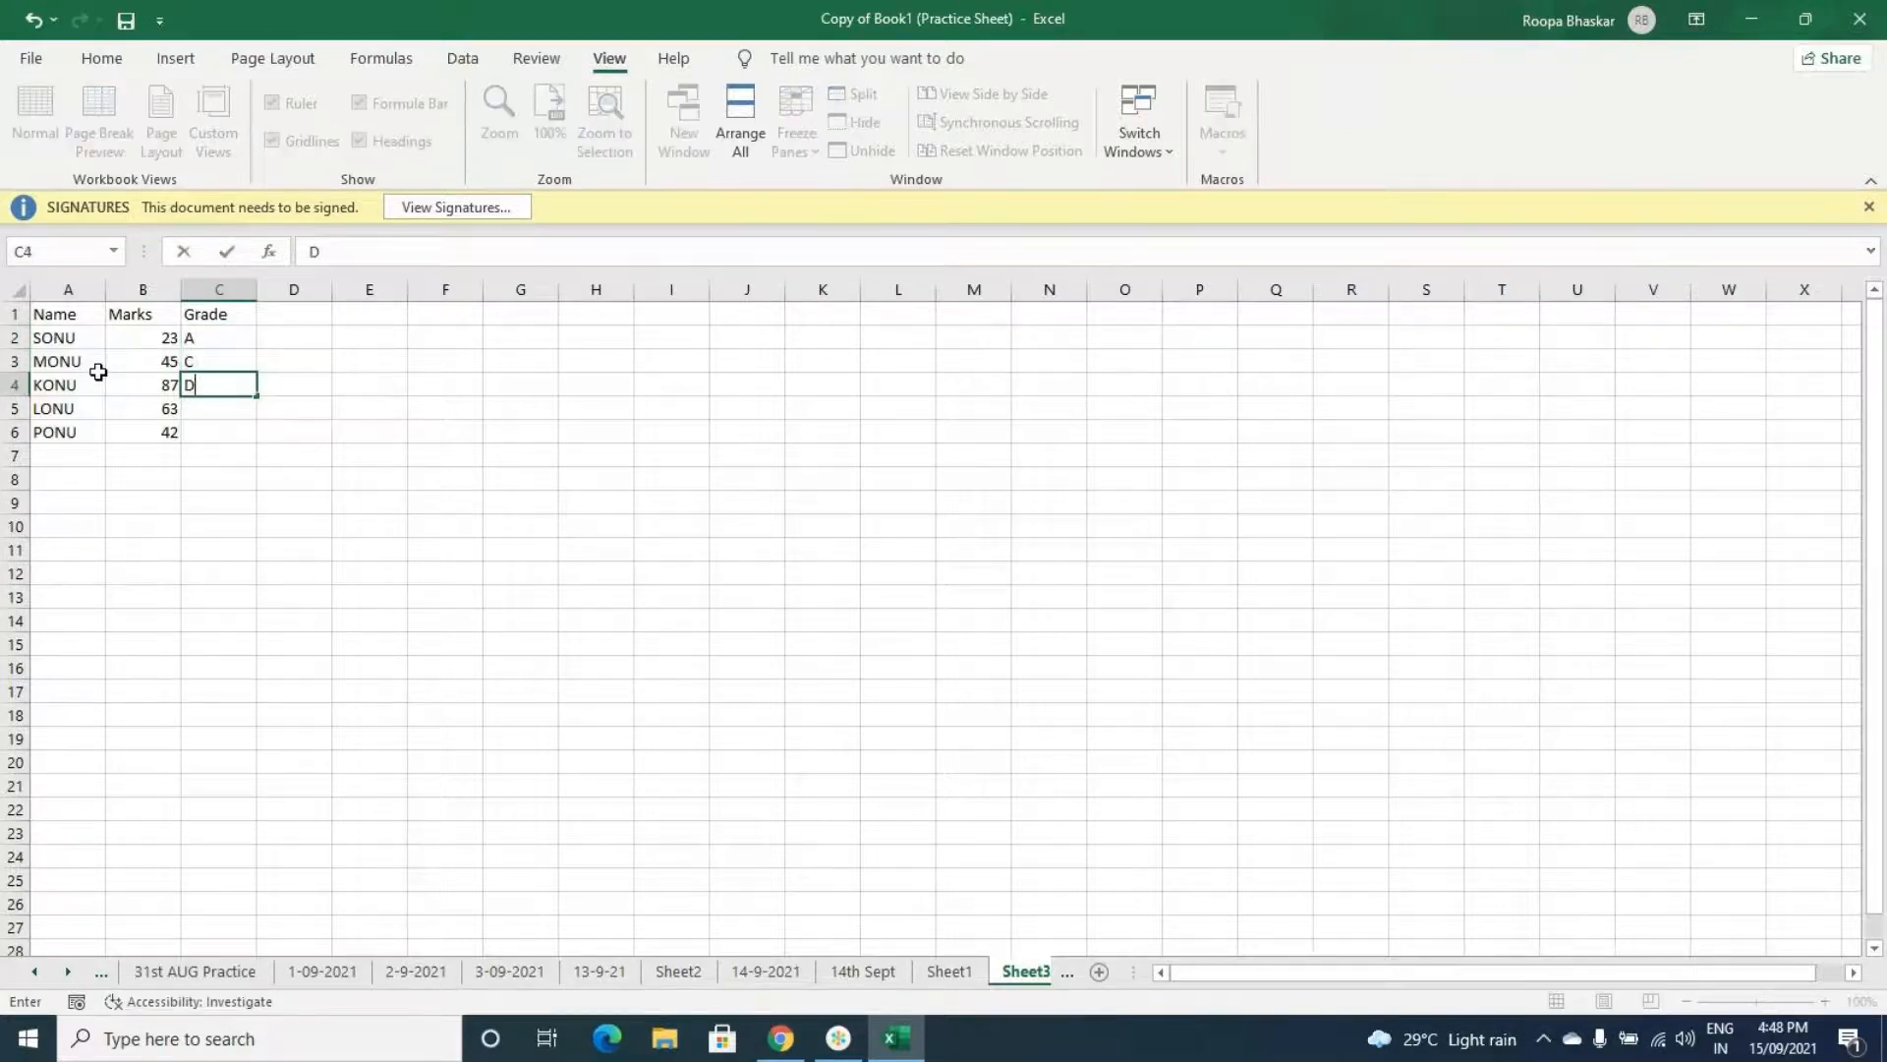
{"action": "key", "text": "Return"}
{"action": "type", "text": "B"}
{"action": "key", "text": "Return"}
{"action": "type", "text": "A"}
{"action": "key", "text": "Tab"}
- Enter the formula =OFFSET(A1,3,1,1,1) in cell D3 to return the entry three rows down and one column across from A1
{"action": "key", "text": "Up"}
{"action": "key", "text": "Up"}
{"action": "key", "text": "Up"}
{"action": "key", "text": "Up"}
{"action": "key", "text": "Up"}
{"action": "key", "text": "Down"}
{"action": "key", "text": "Down"}
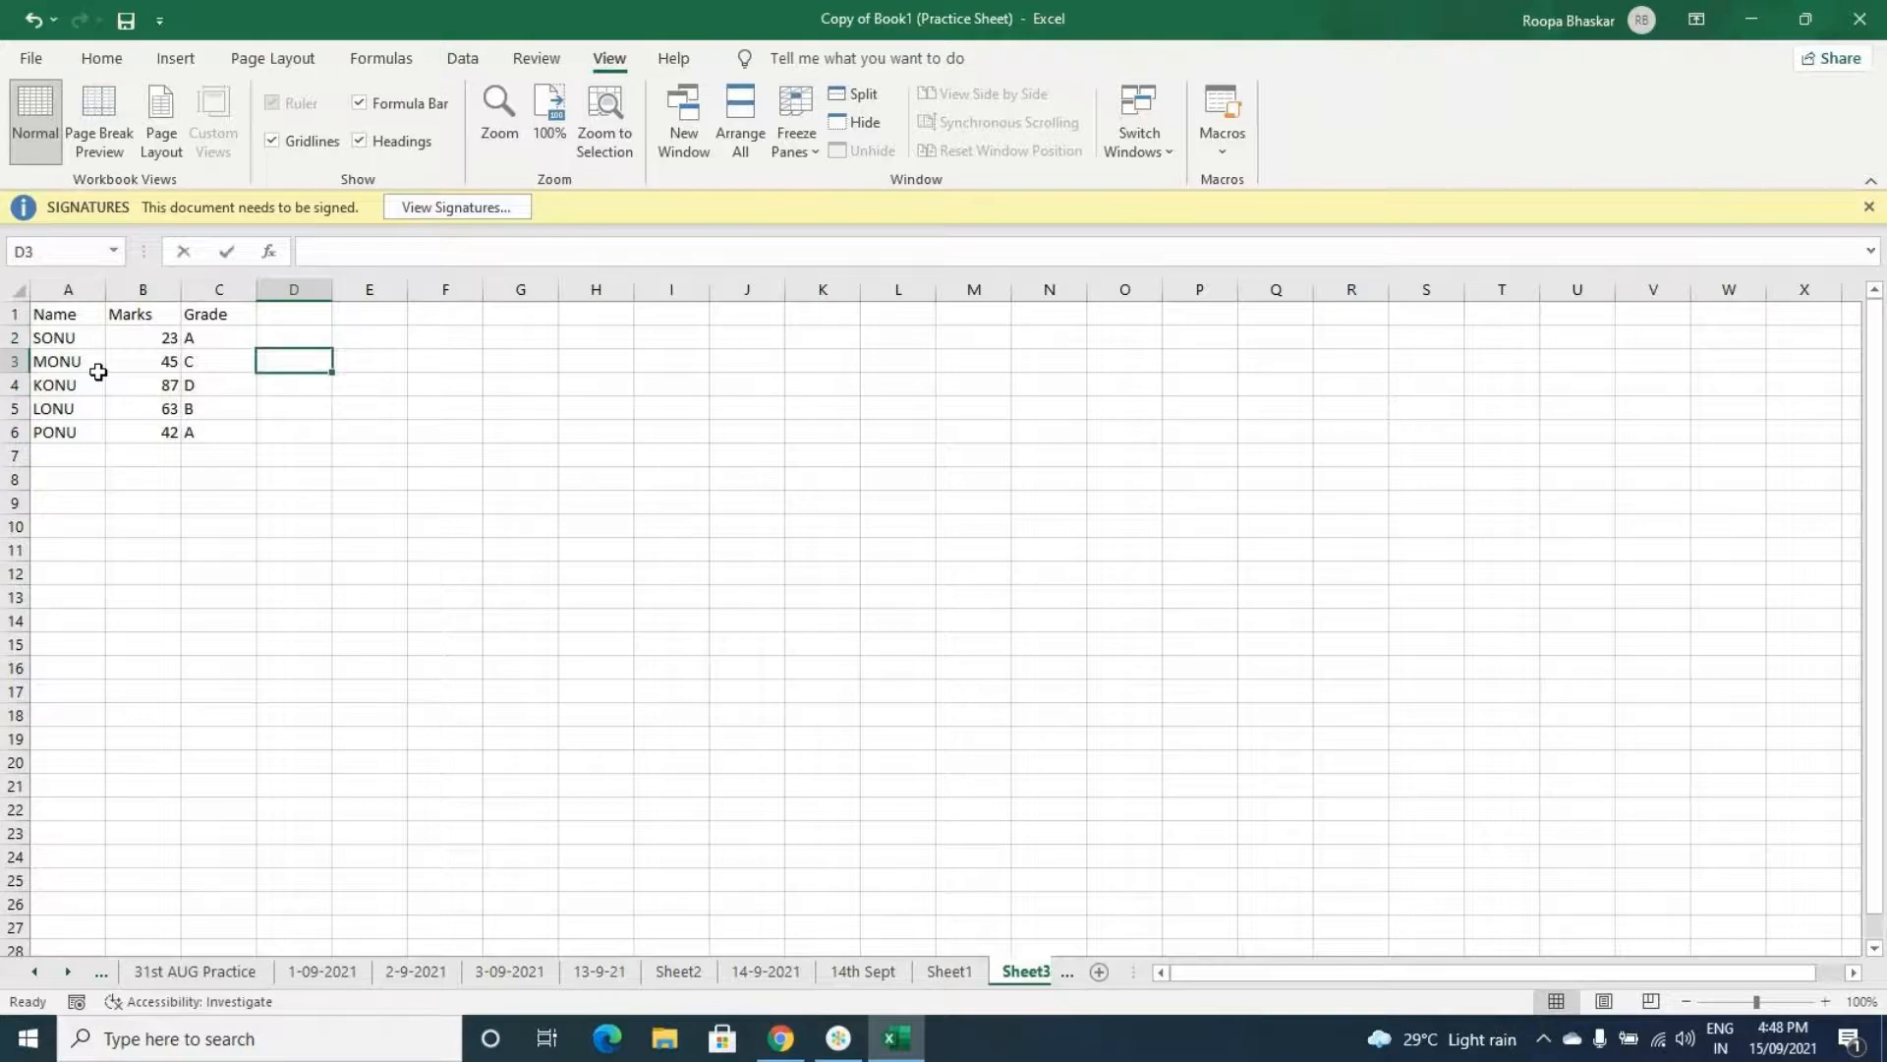
{"action": "type", "text": "="}
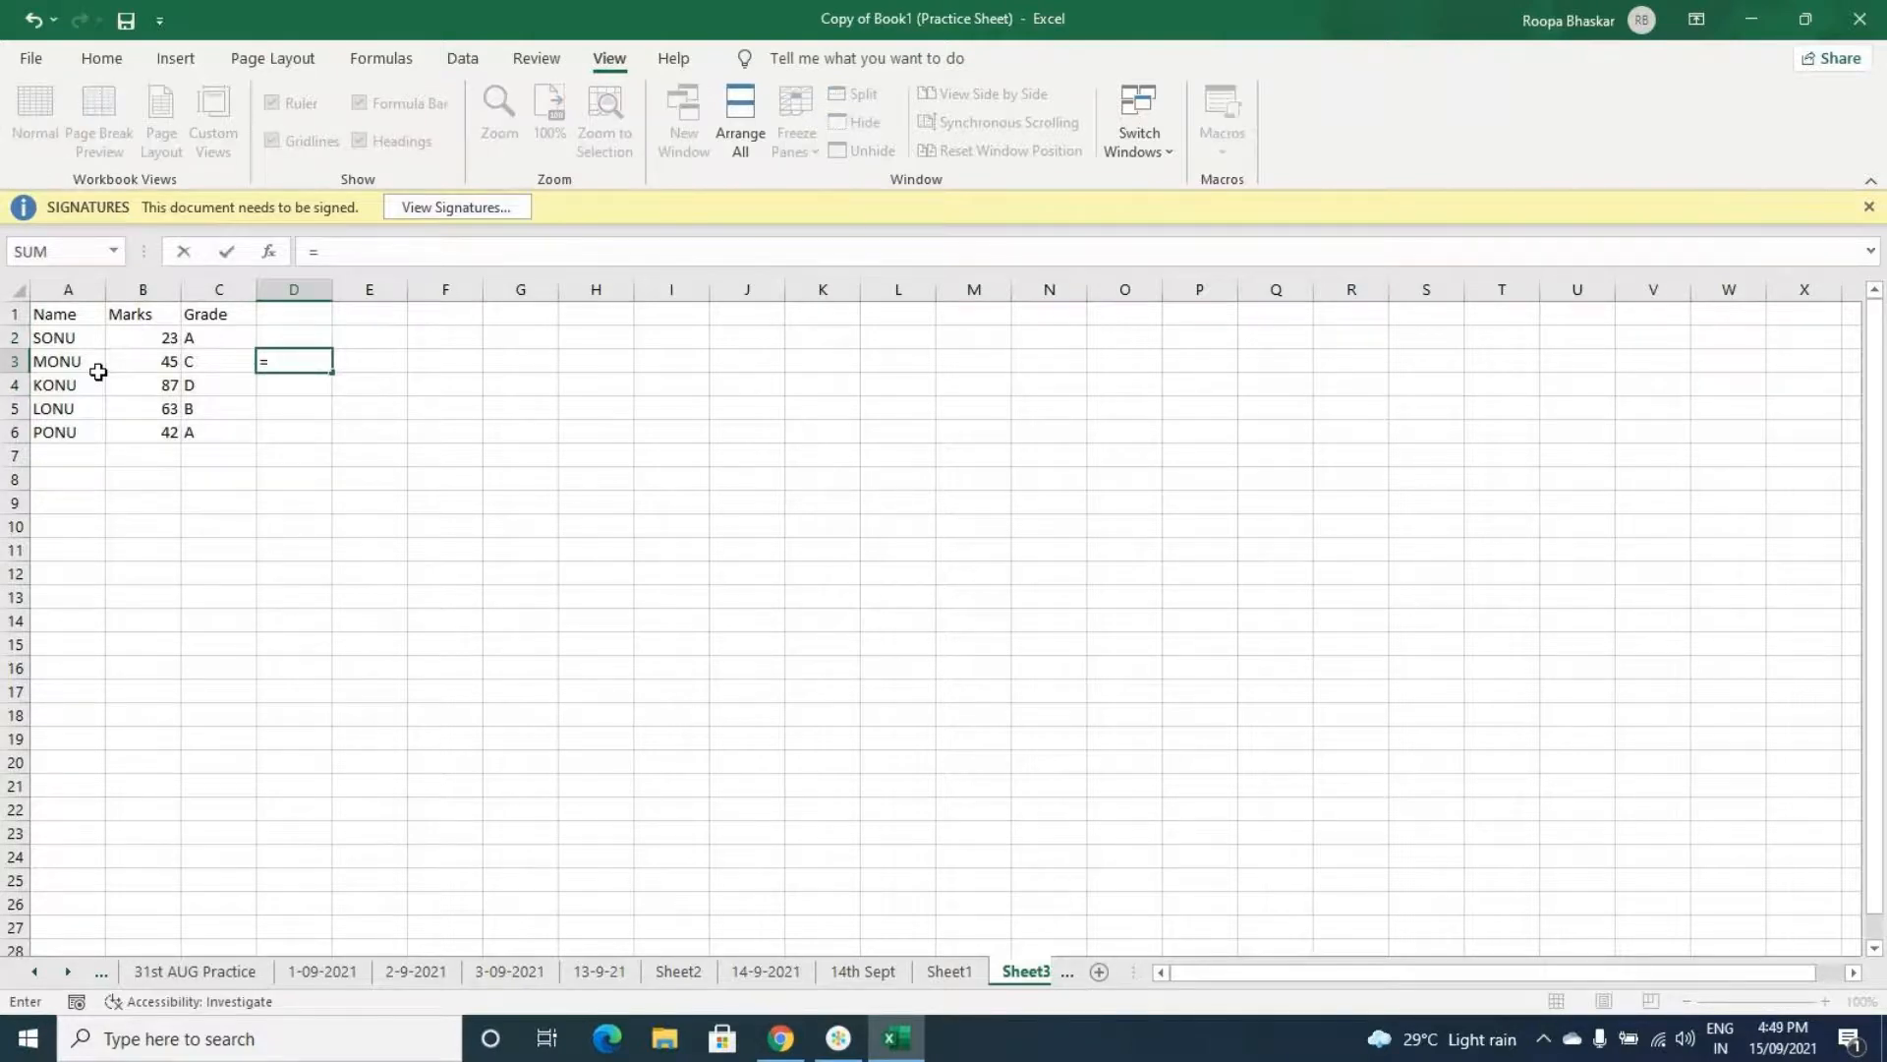
{"action": "type", "text": "OFFSET"}
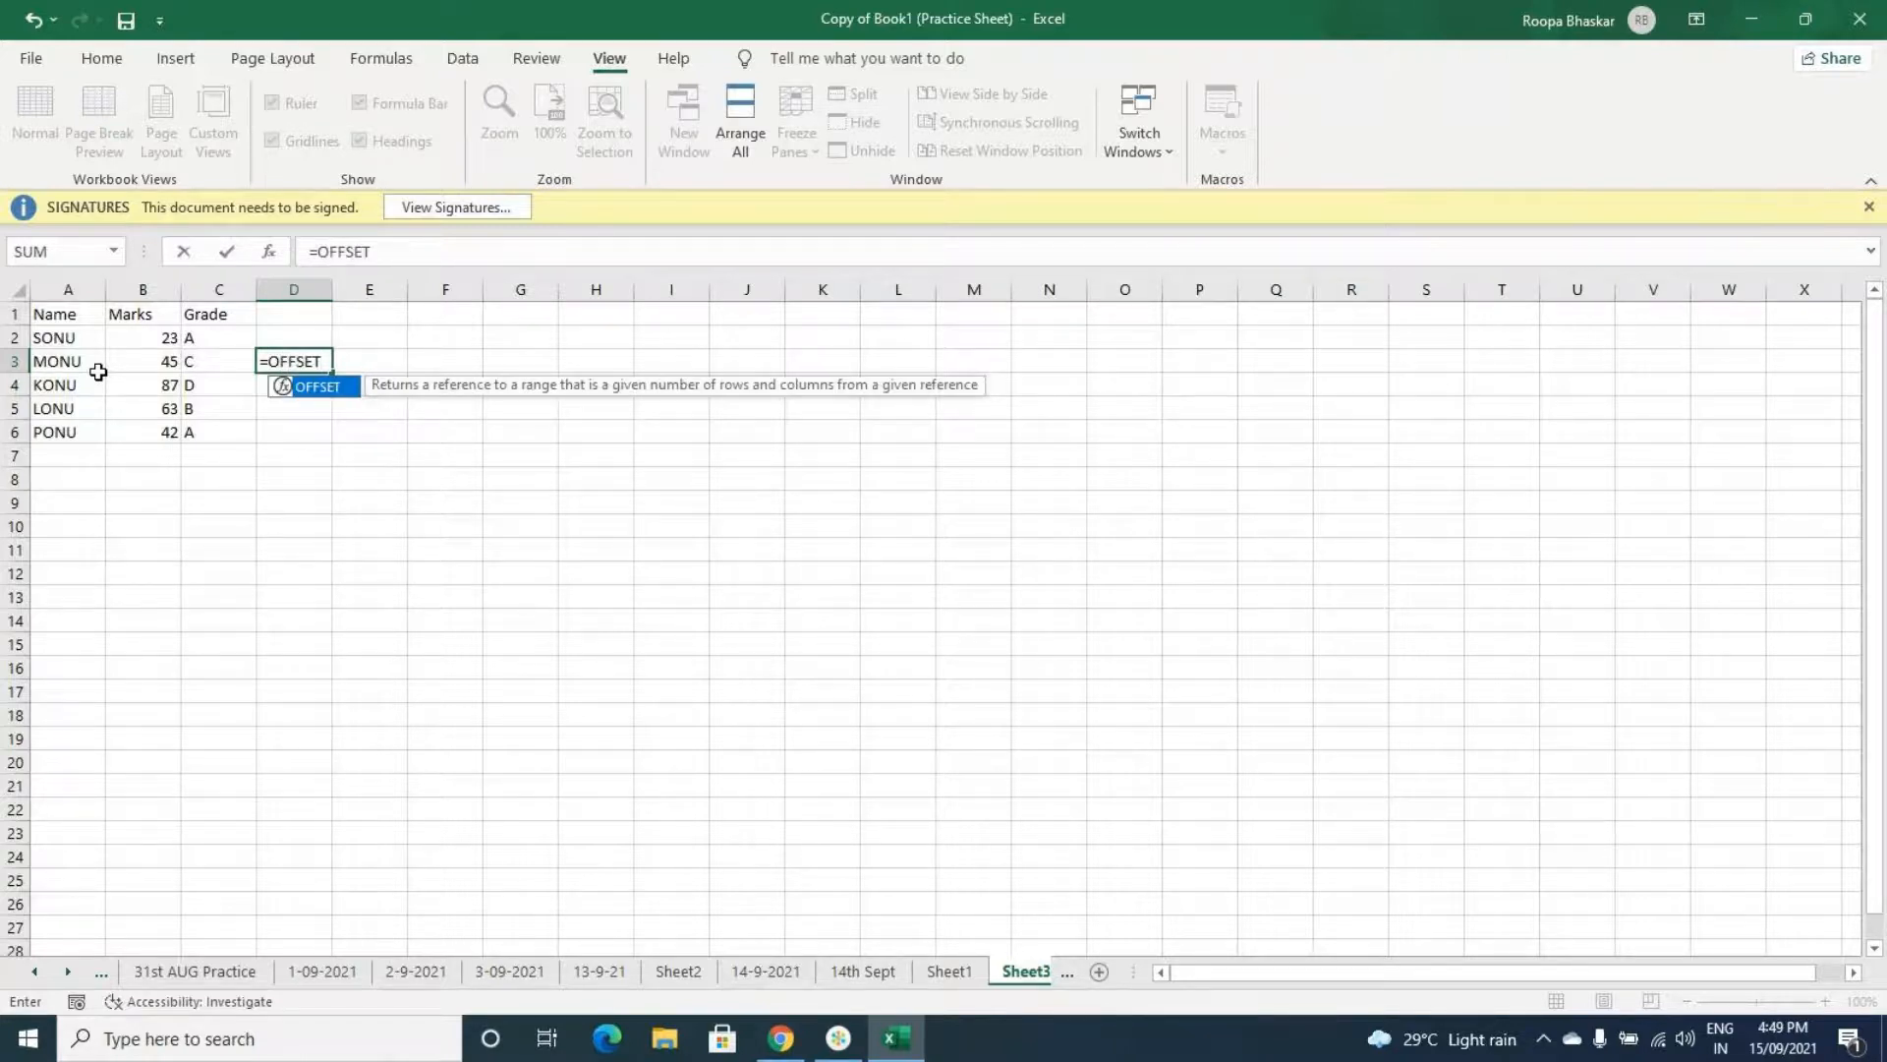
{"action": "type", "text": "("}
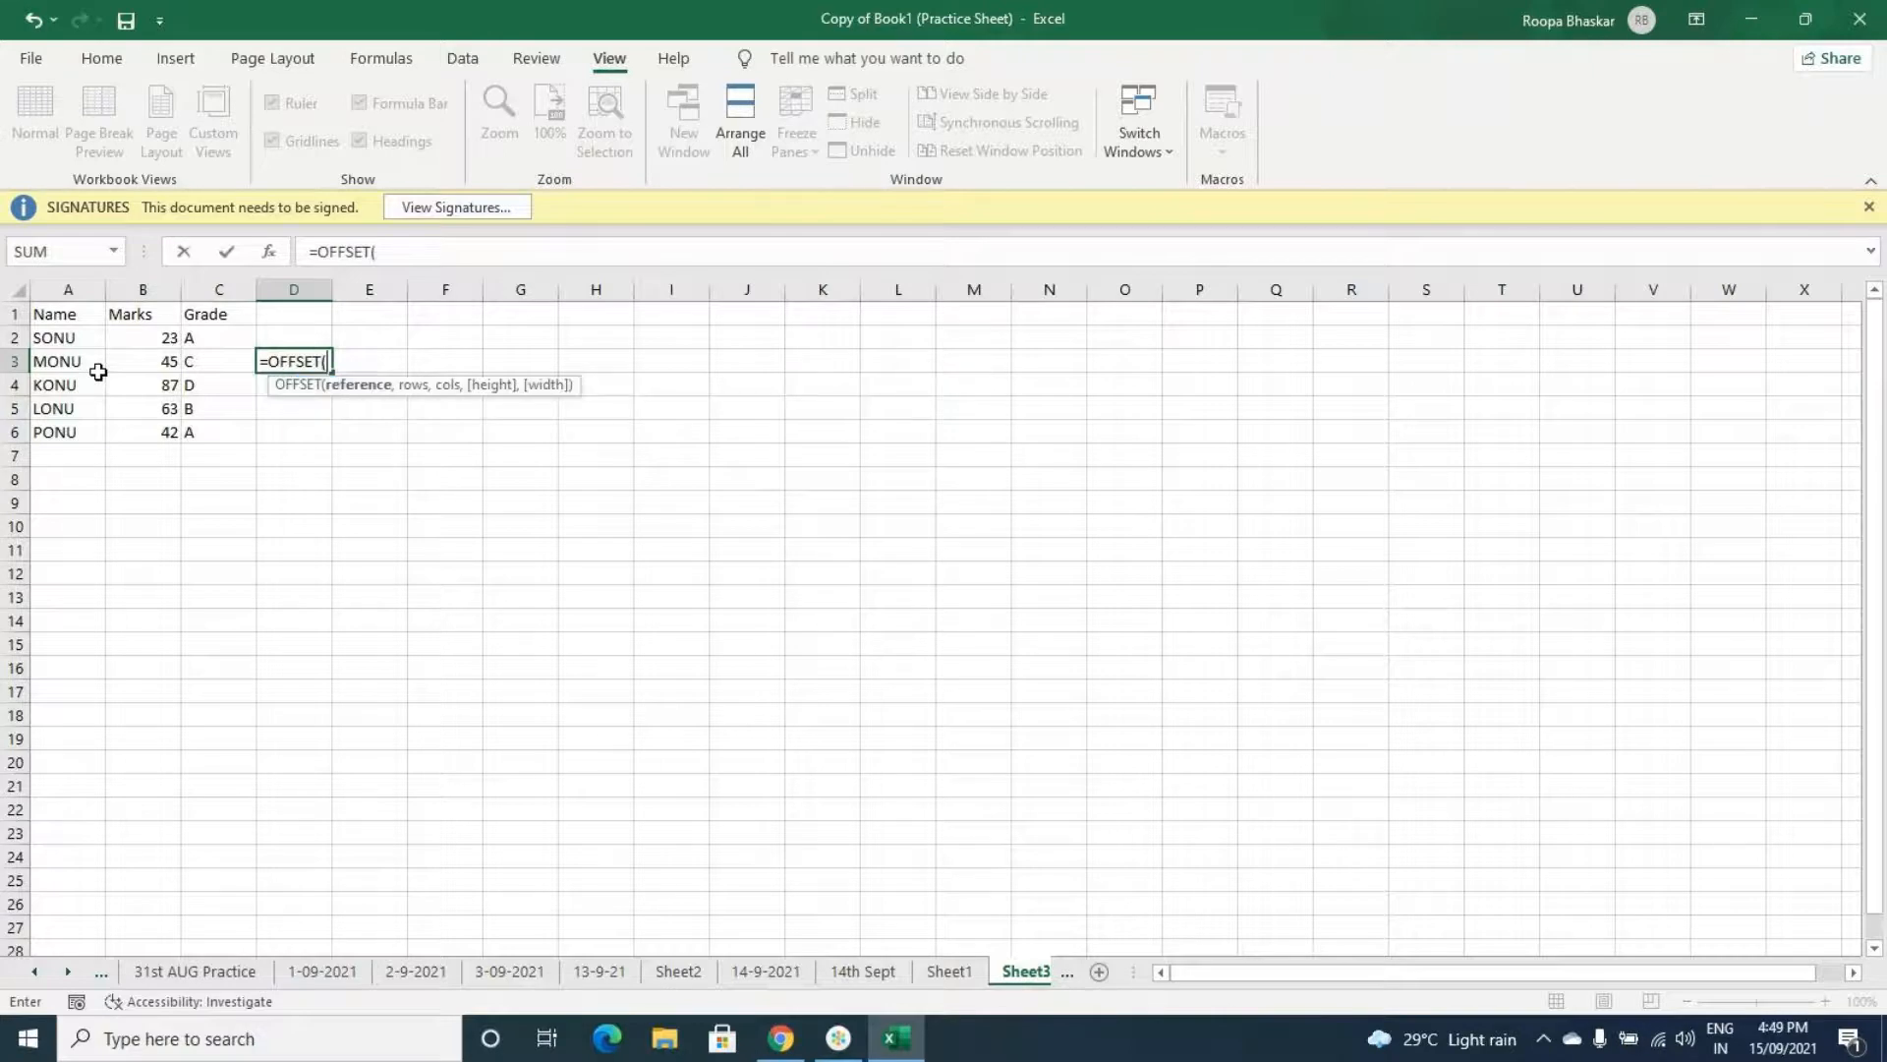
{"action": "type", "text": "a"}
{"action": "key", "text": "BackSpace"}
{"action": "left_click", "coordinate": [61, 314]}
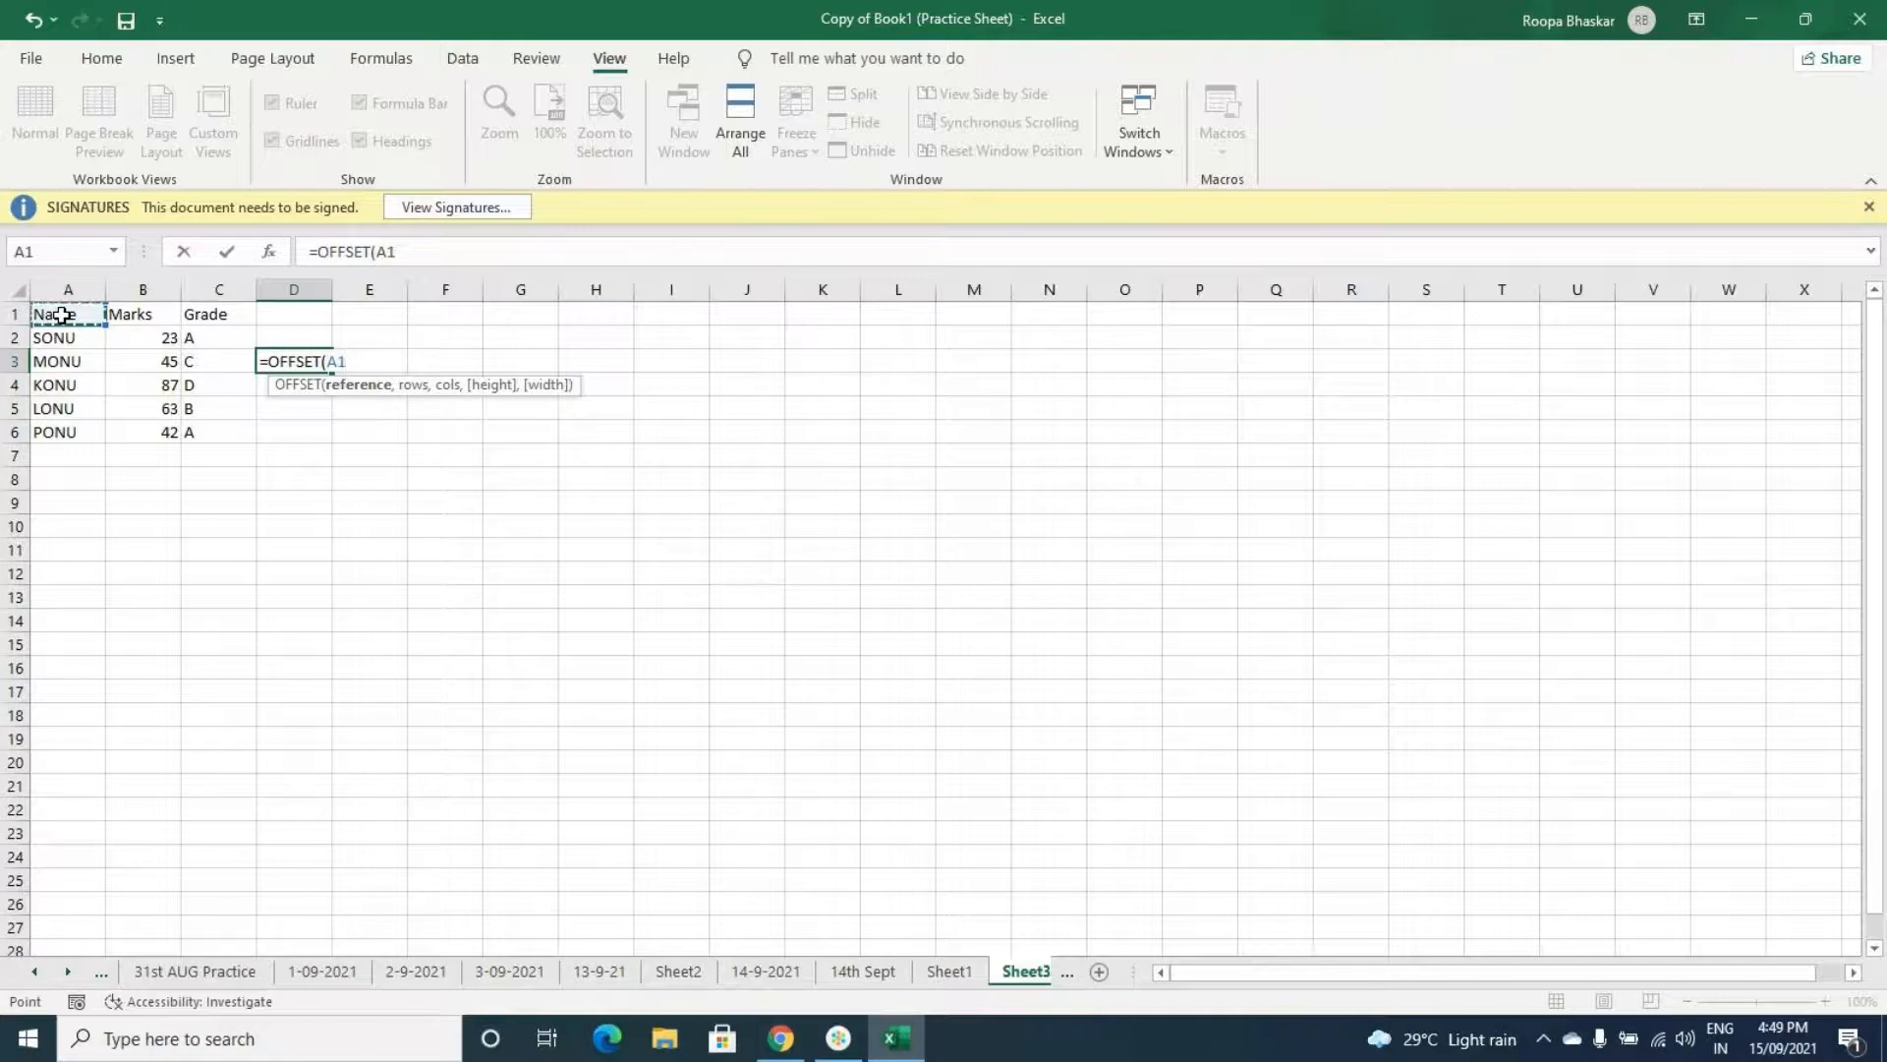
{"action": "type", "text": ",3"}
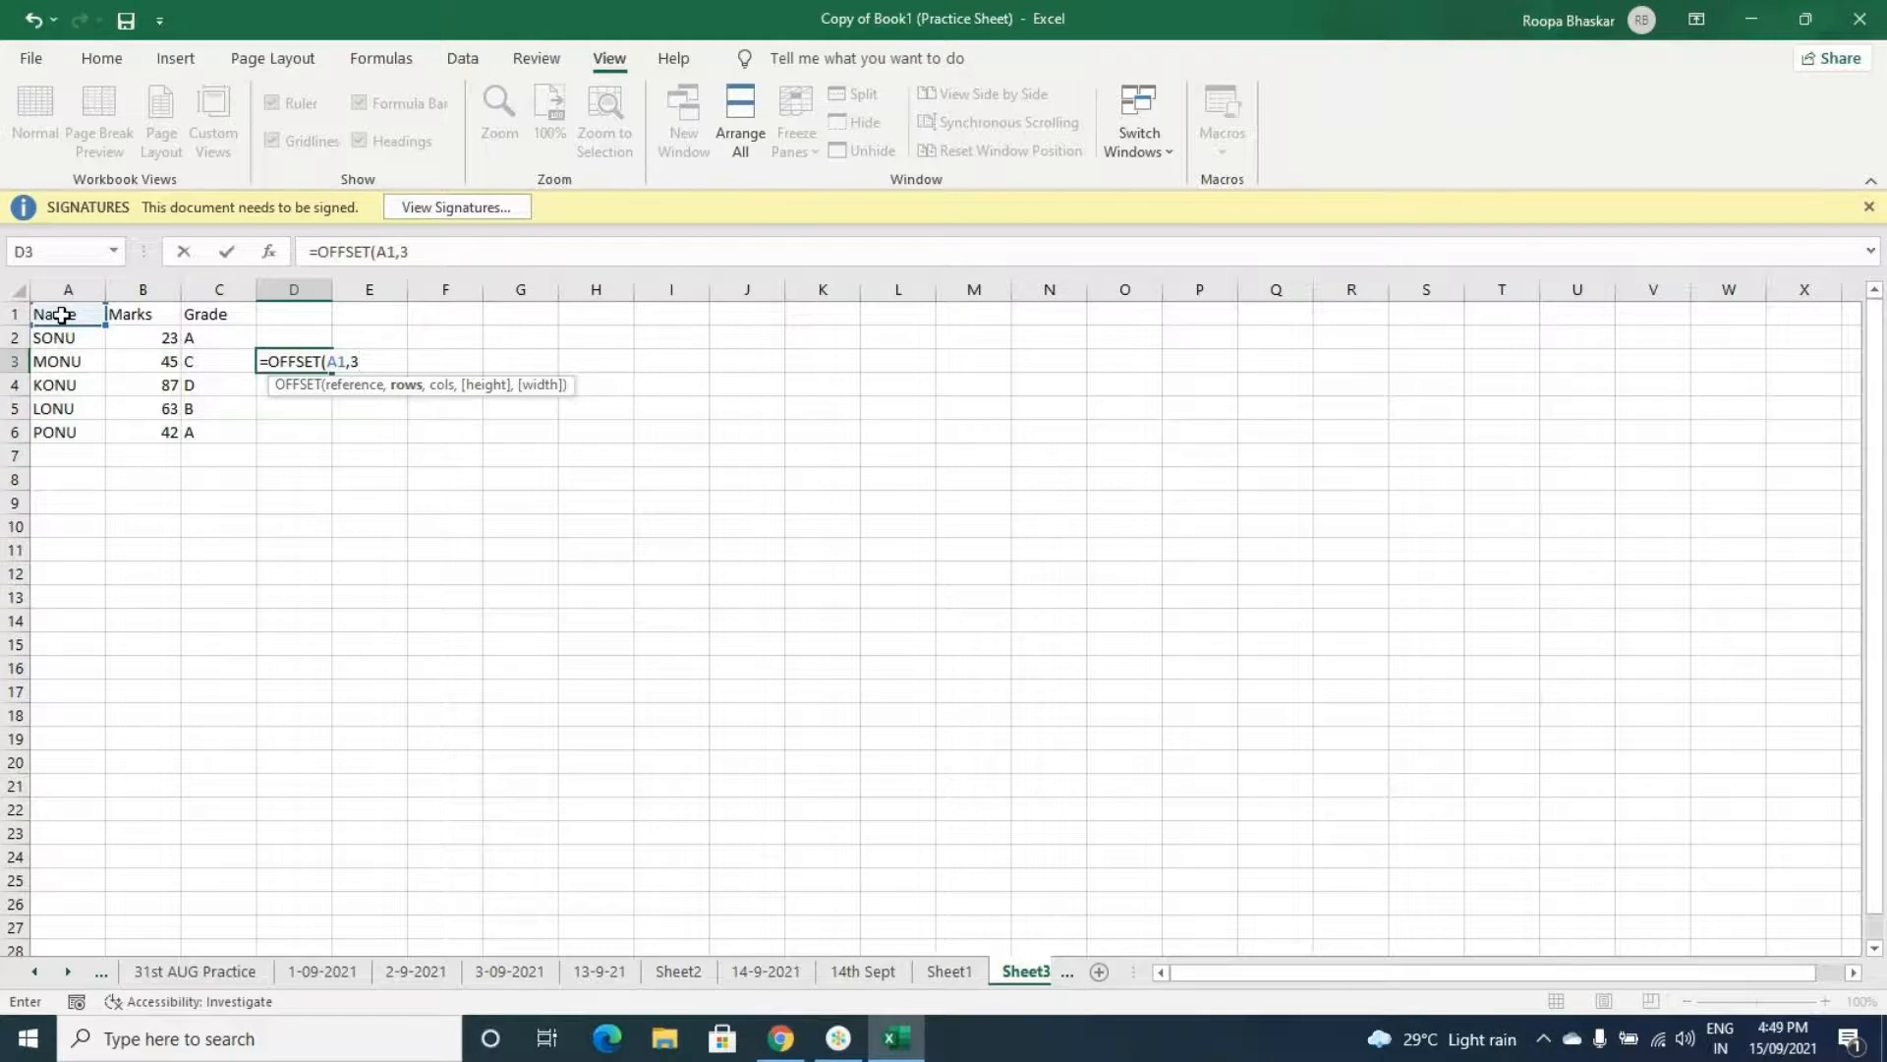
{"action": "type", "text": ",1"}
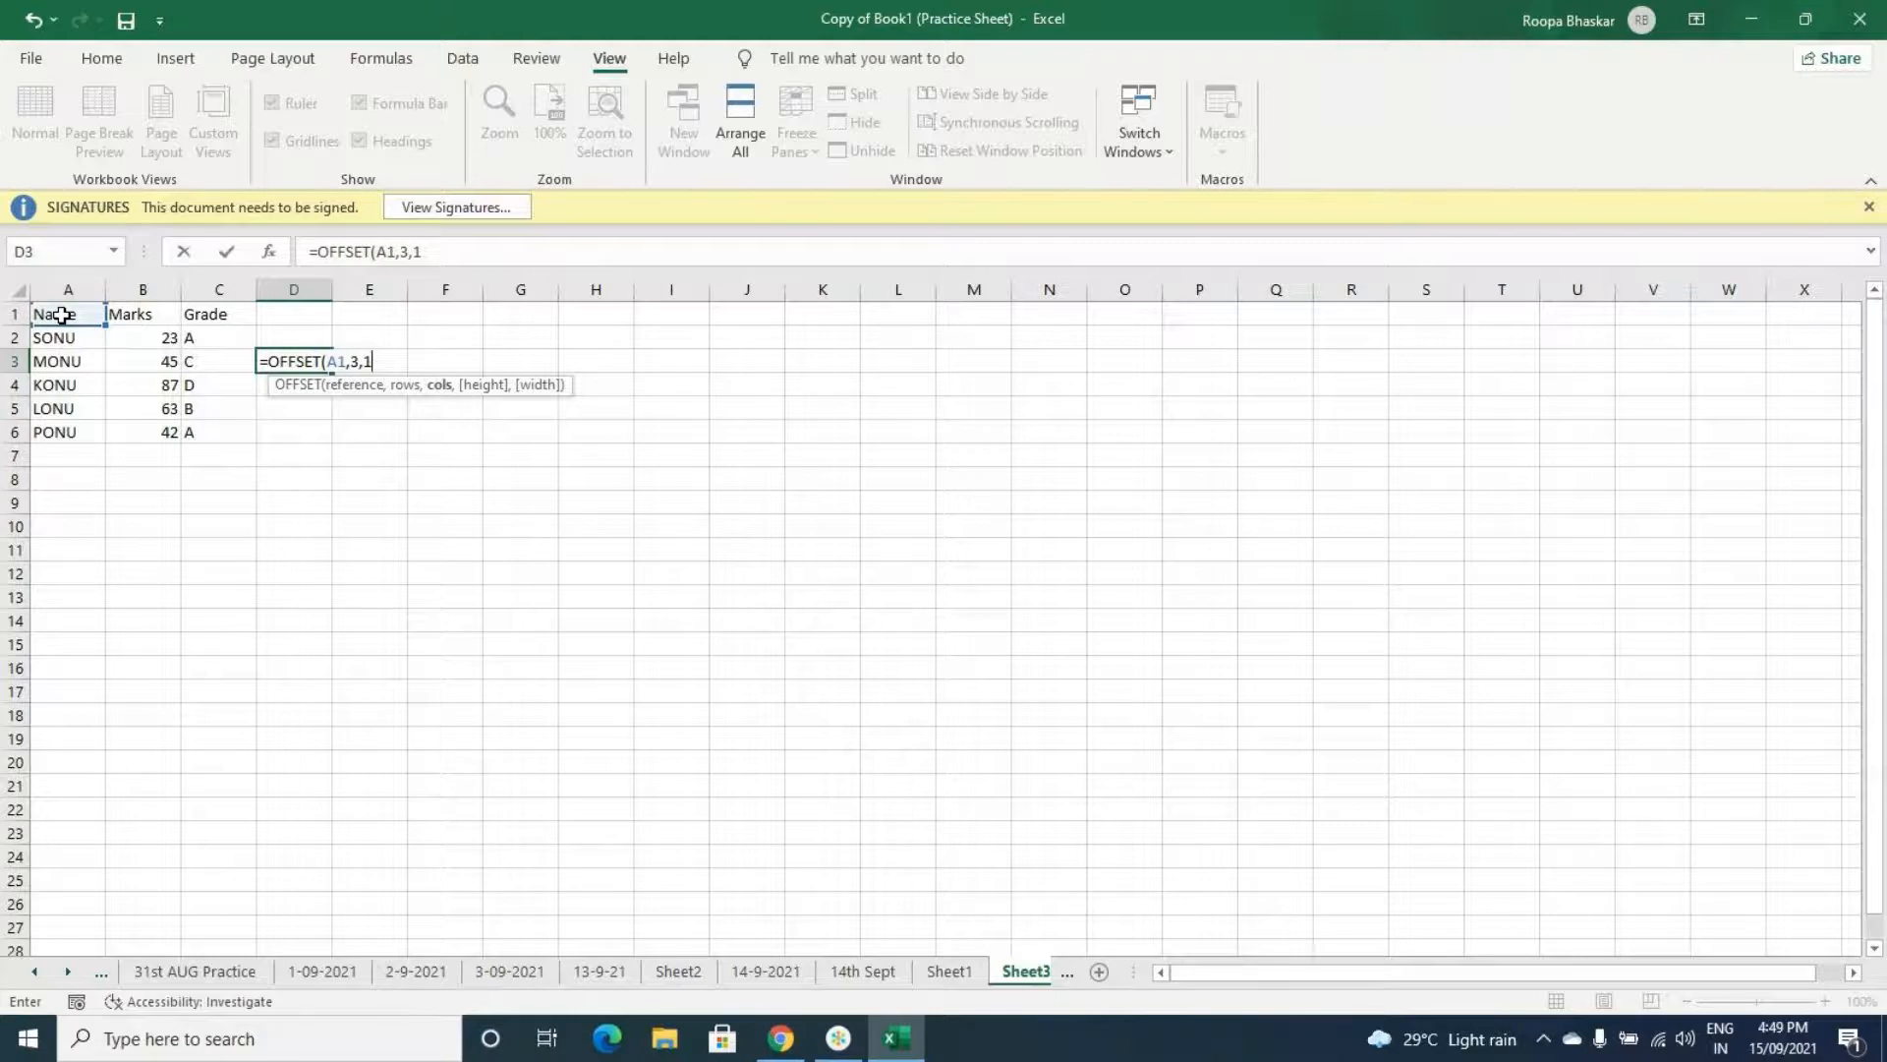
{"action": "type", "text": ",1,1)"}
{"action": "key", "text": "Return"}
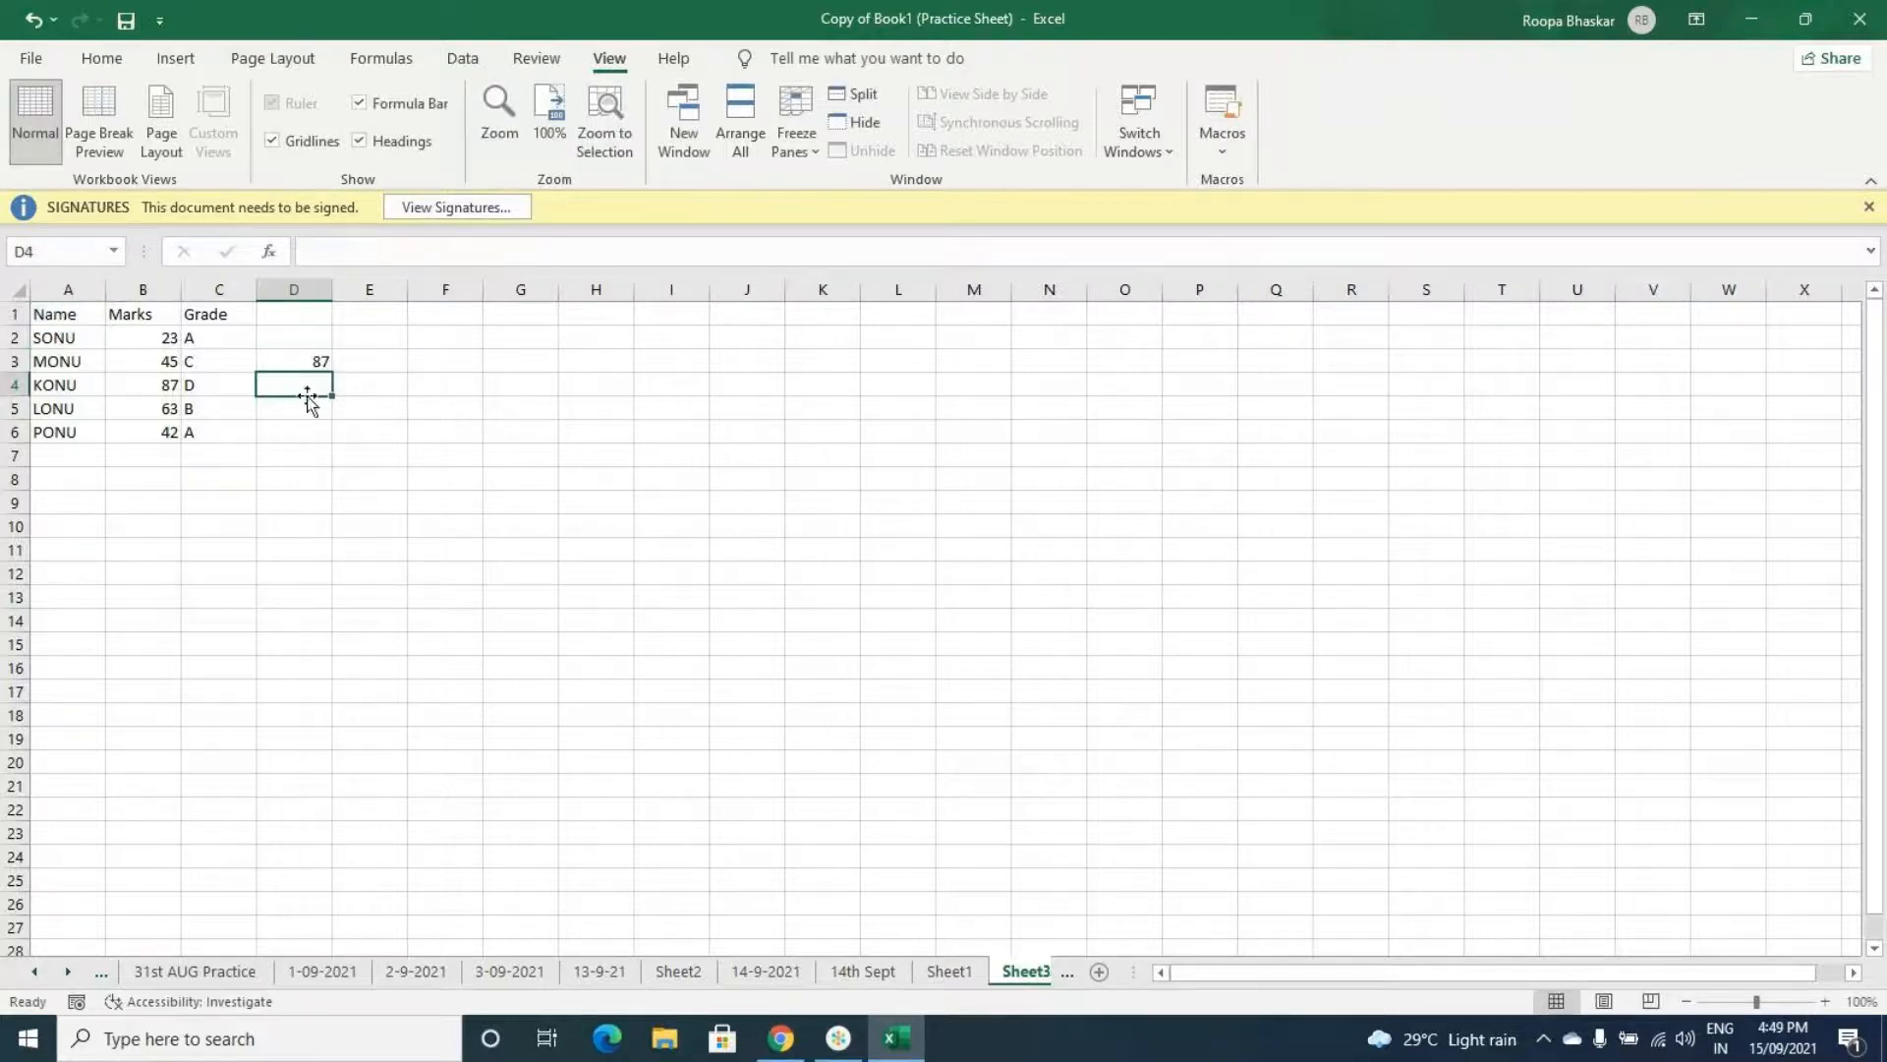
- Change the column offset of the OFFSET formula in D3 to 2, making it =OFFSET(A1,3,2,1,1)
{"action": "left_click", "coordinate": [308, 361]}
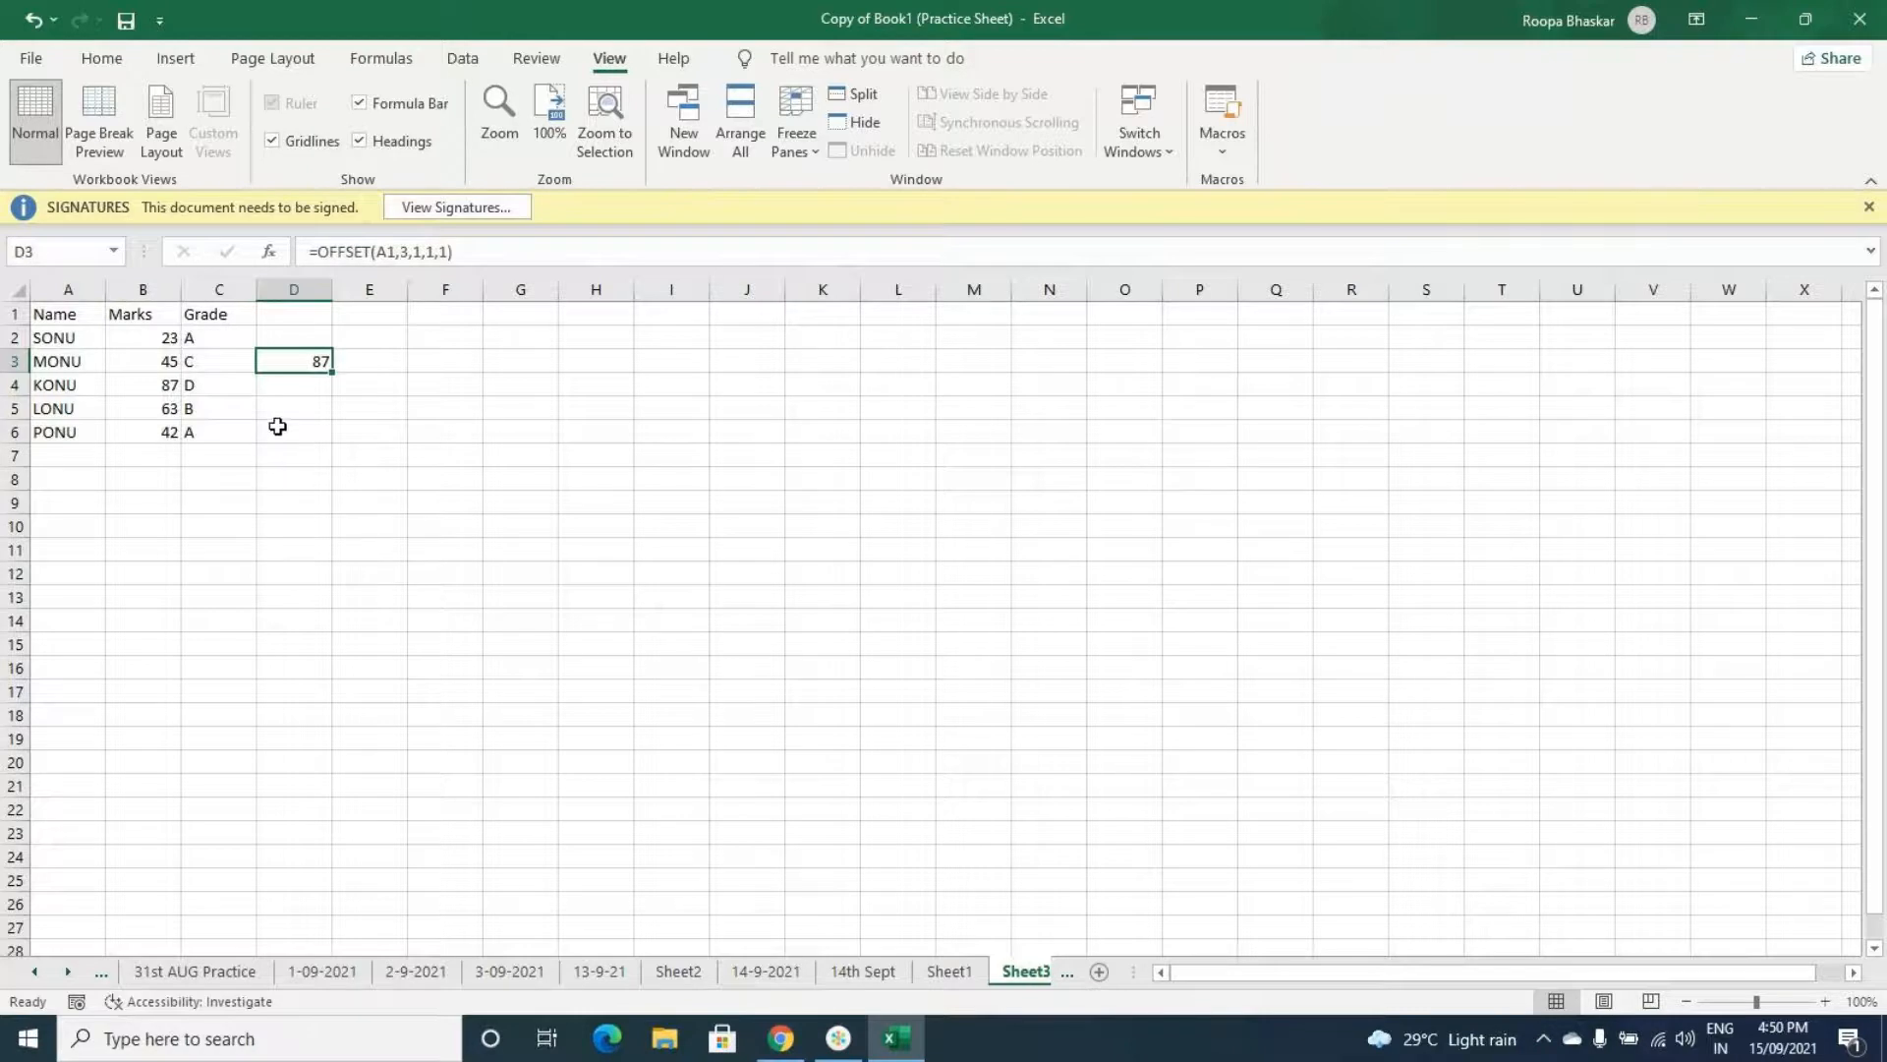
{"action": "left_click", "coordinate": [282, 408]}
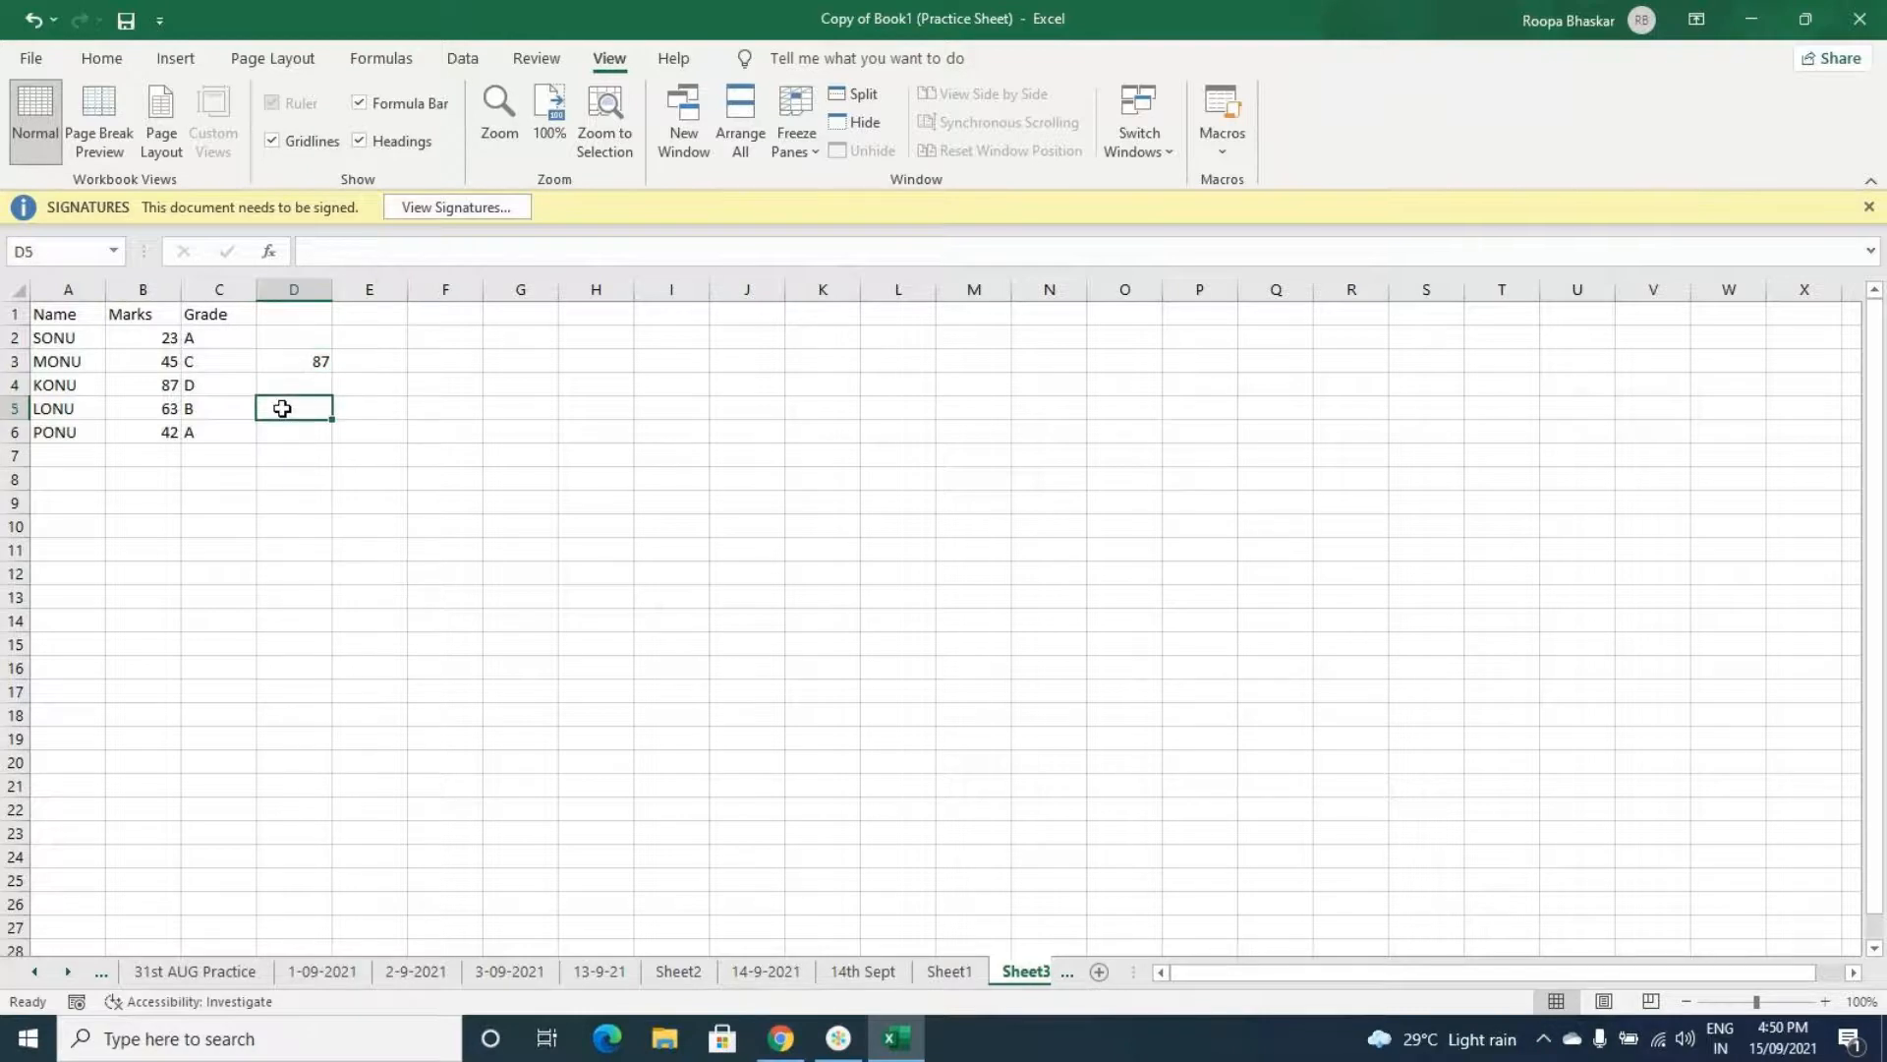
{"action": "left_click", "coordinate": [294, 361]}
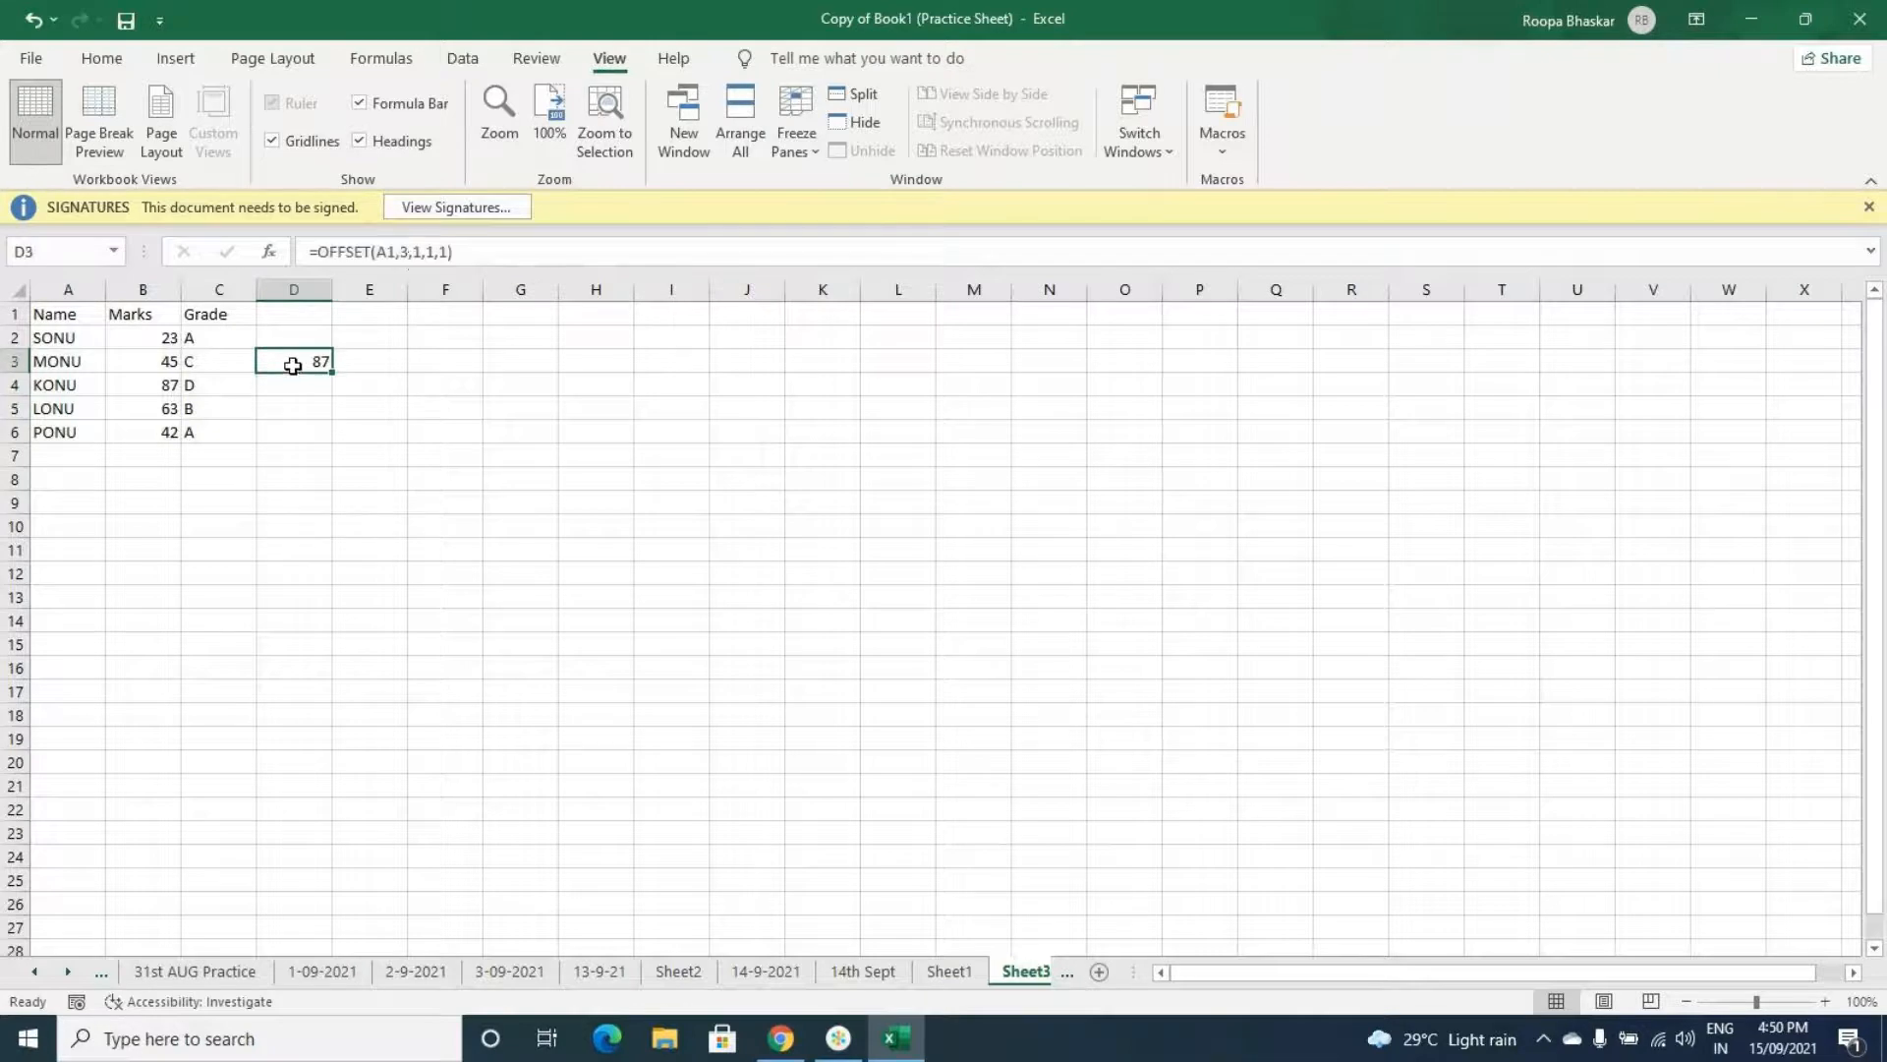
{"action": "left_click", "coordinate": [421, 253]}
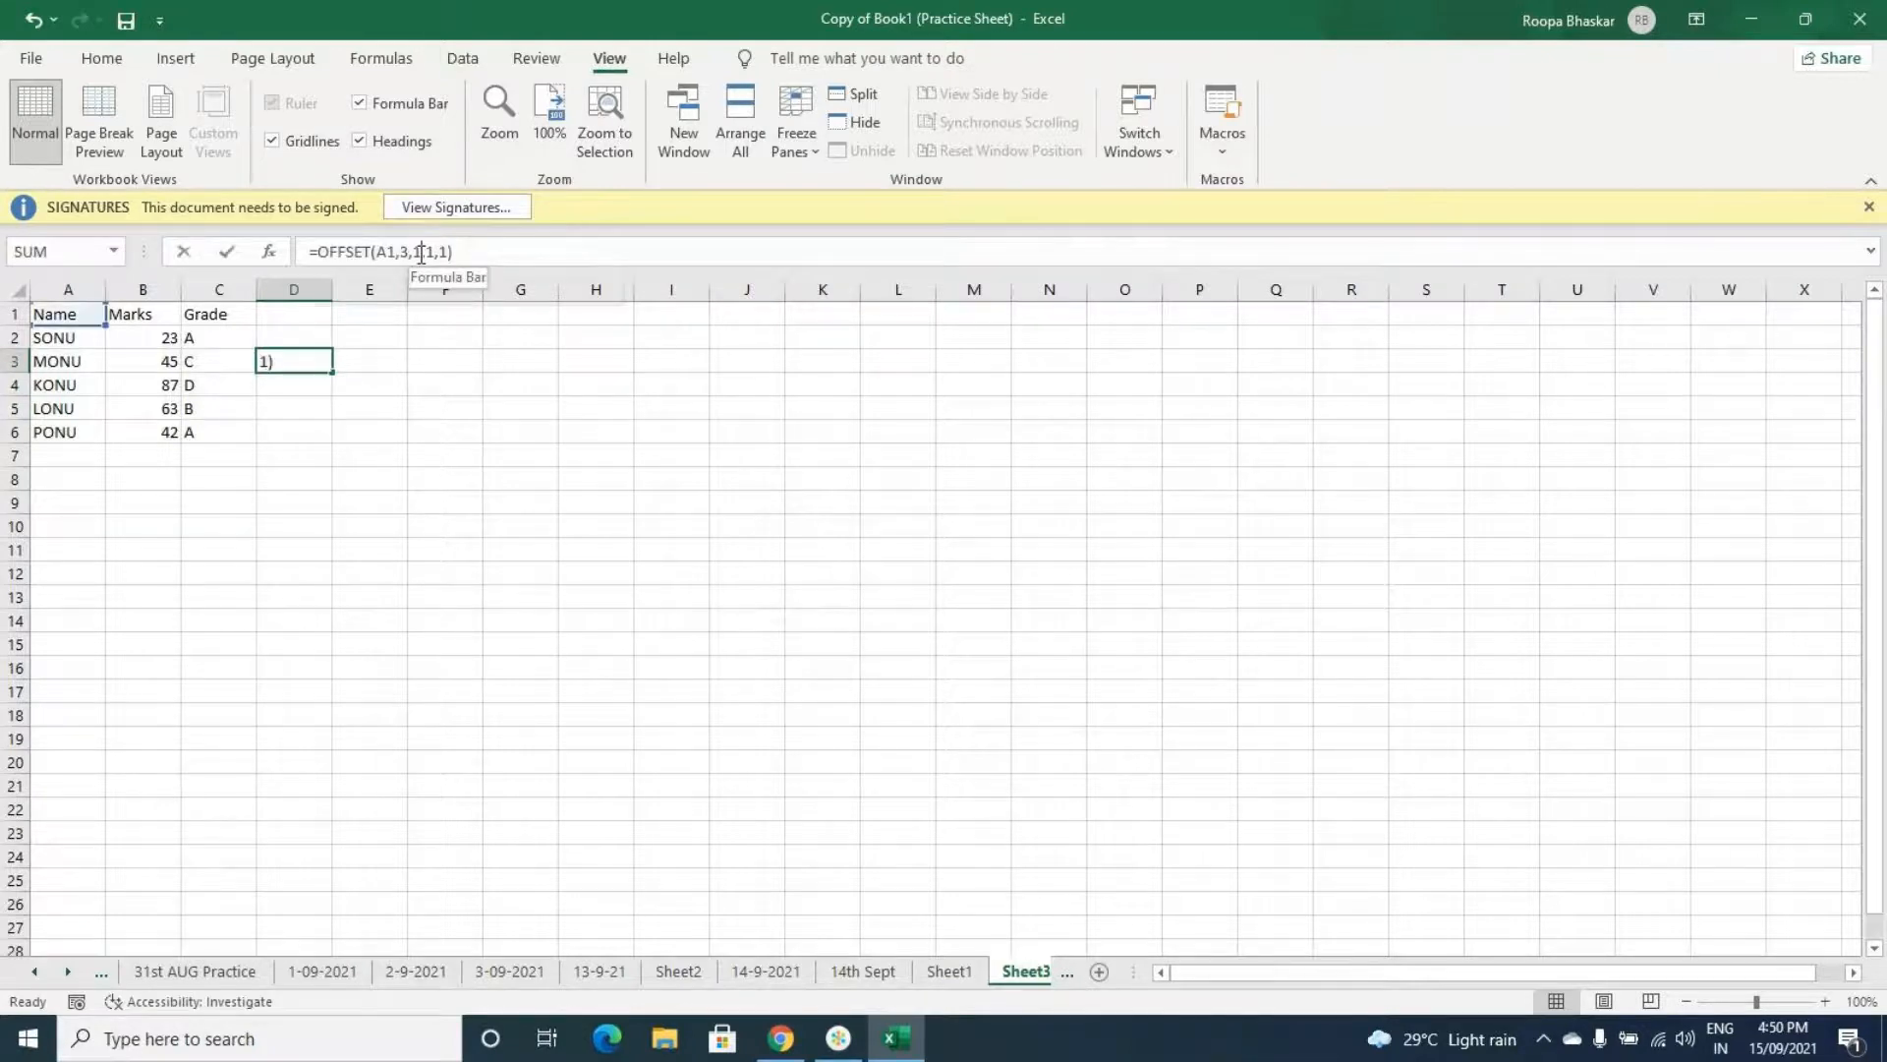
{"action": "key", "text": "BackSpace"}
{"action": "type", "text": "2"}
{"action": "key", "text": "Return"}
{"action": "left_click", "coordinate": [305, 360]}
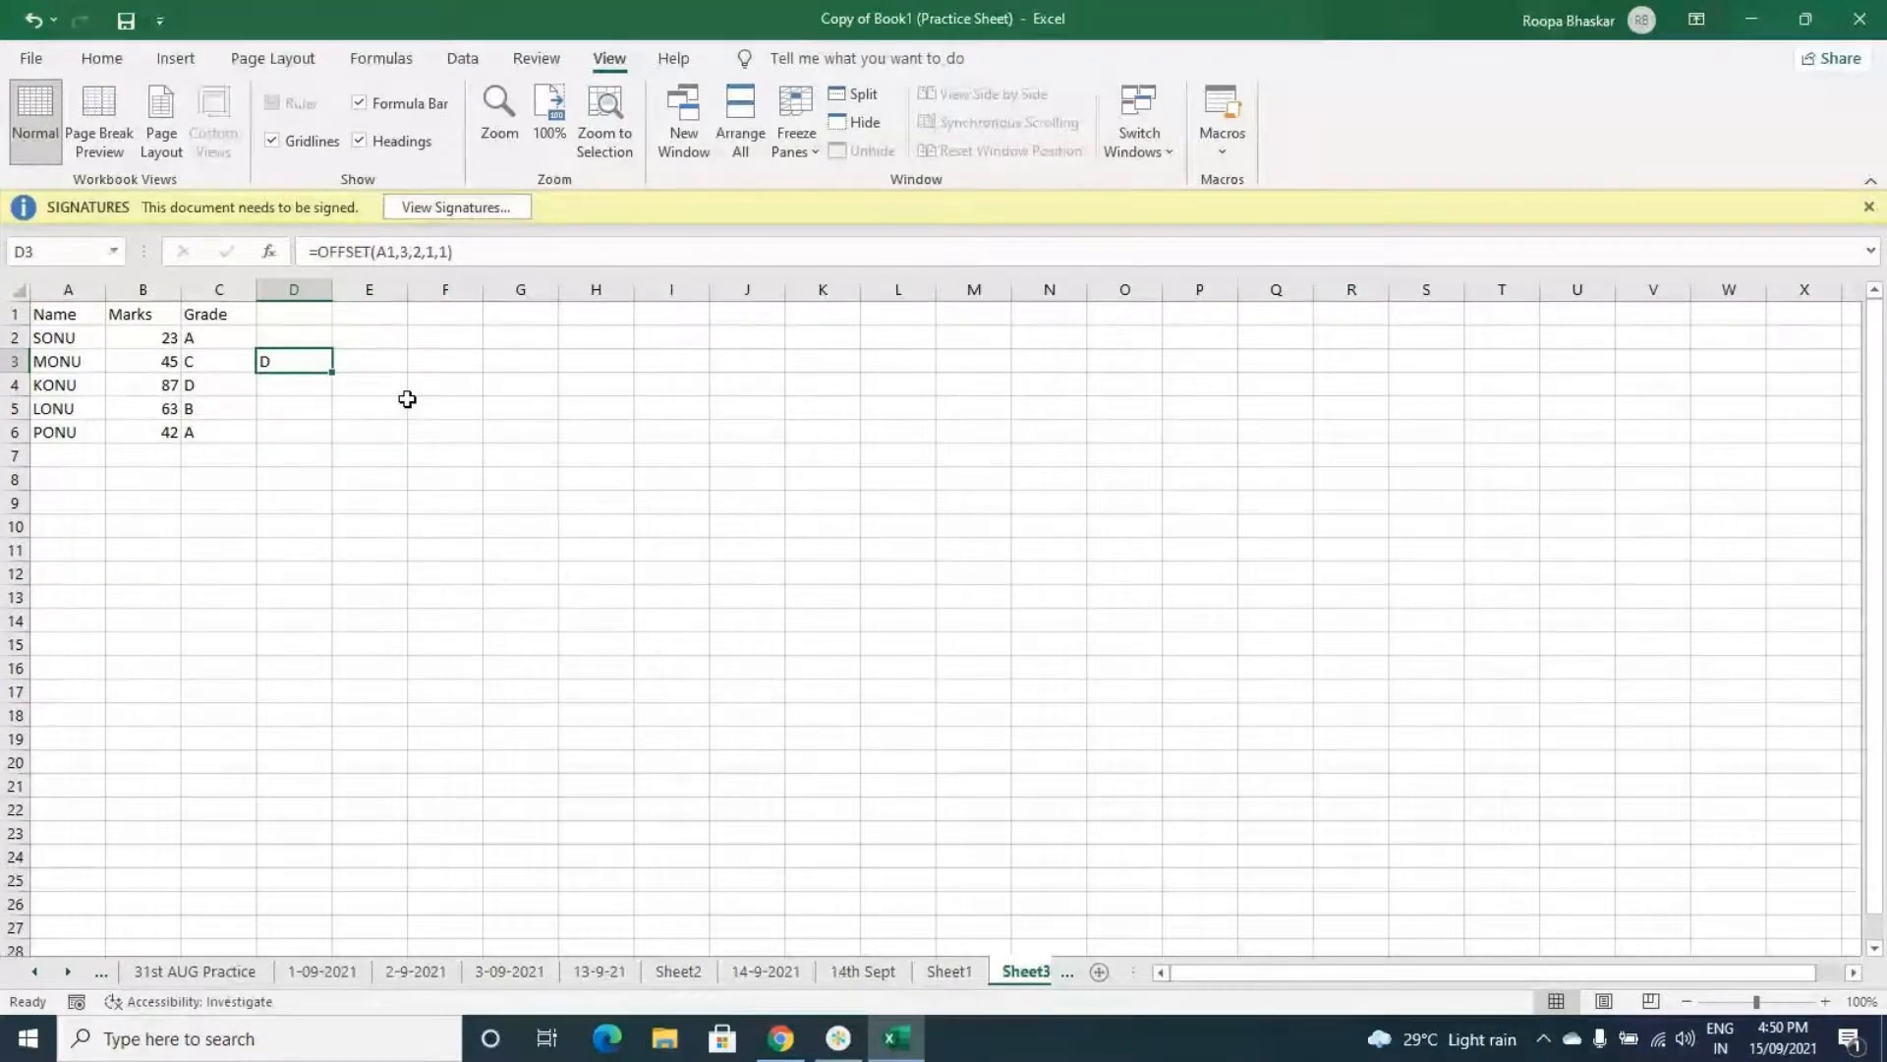
{"action": "left_click", "coordinate": [357, 410]}
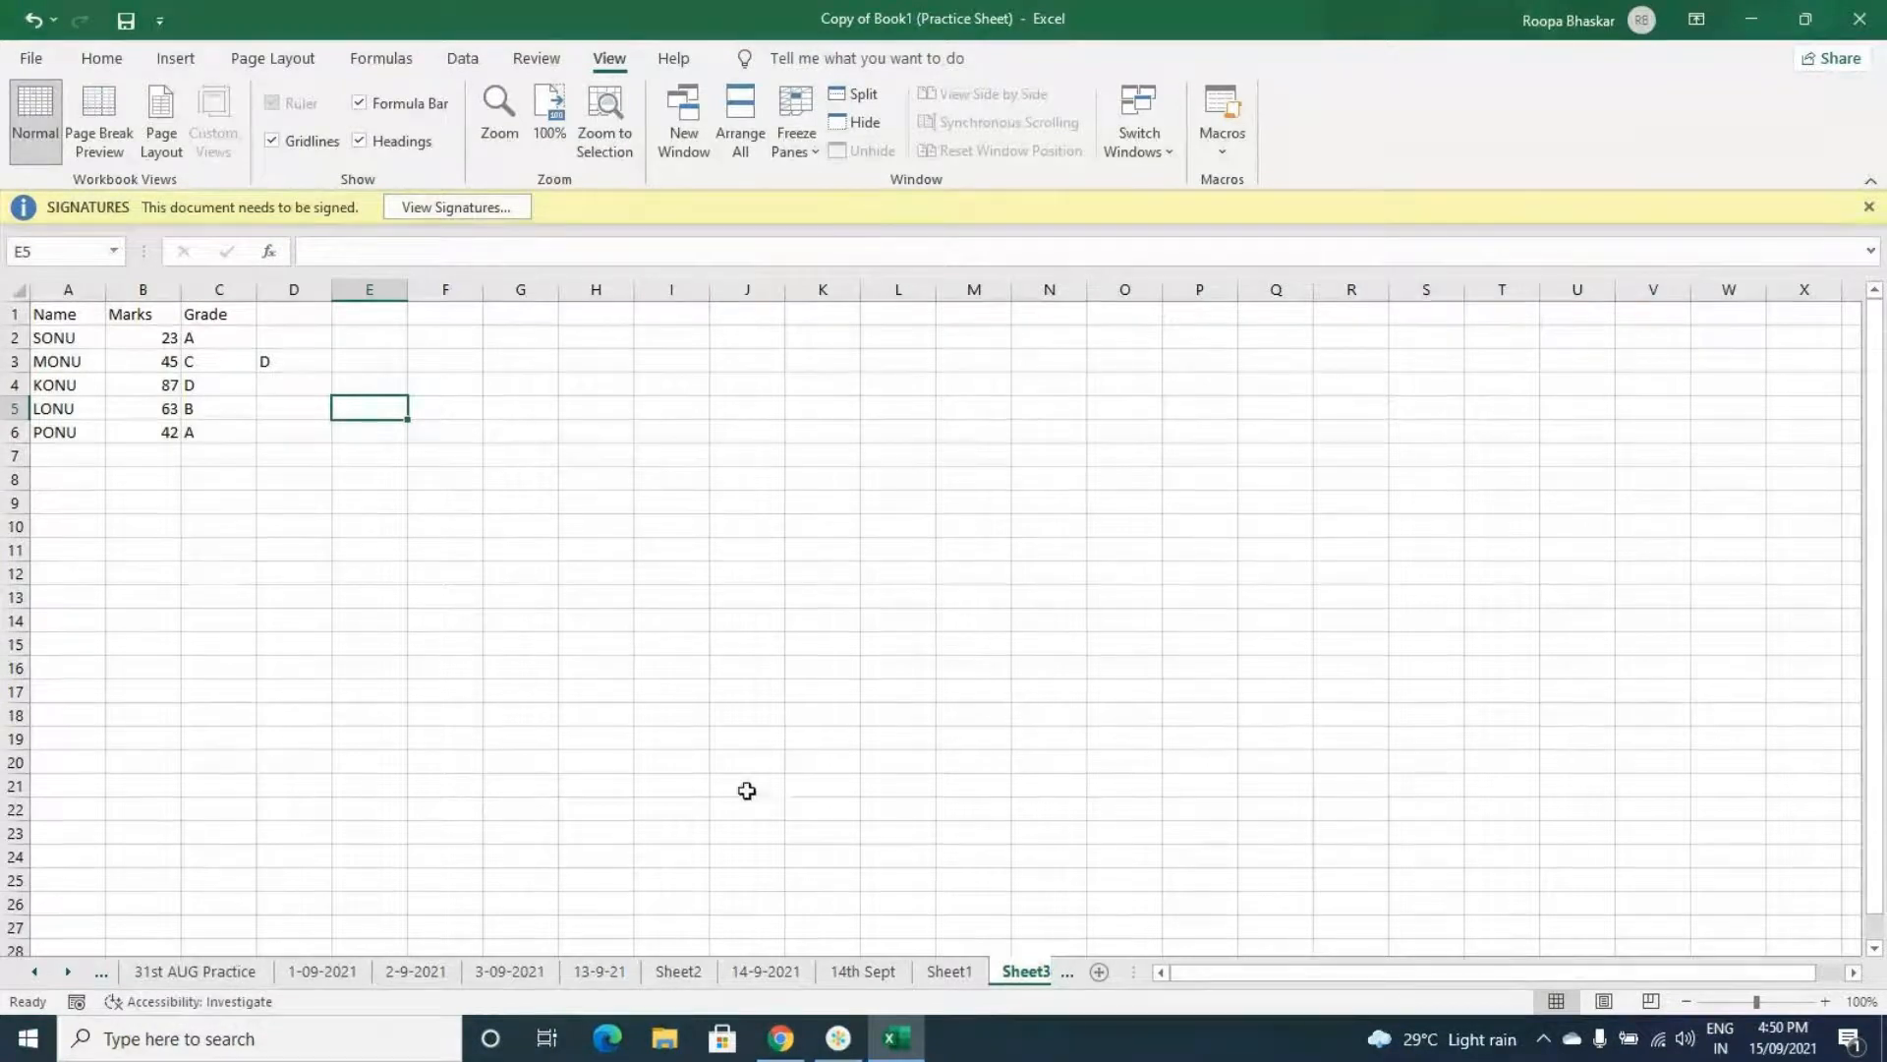
- Switch to the browser window showing the GoToMeeting session
{"action": "left_click", "coordinate": [838, 1042]}
{"action": "left_click", "coordinate": [840, 1042]}
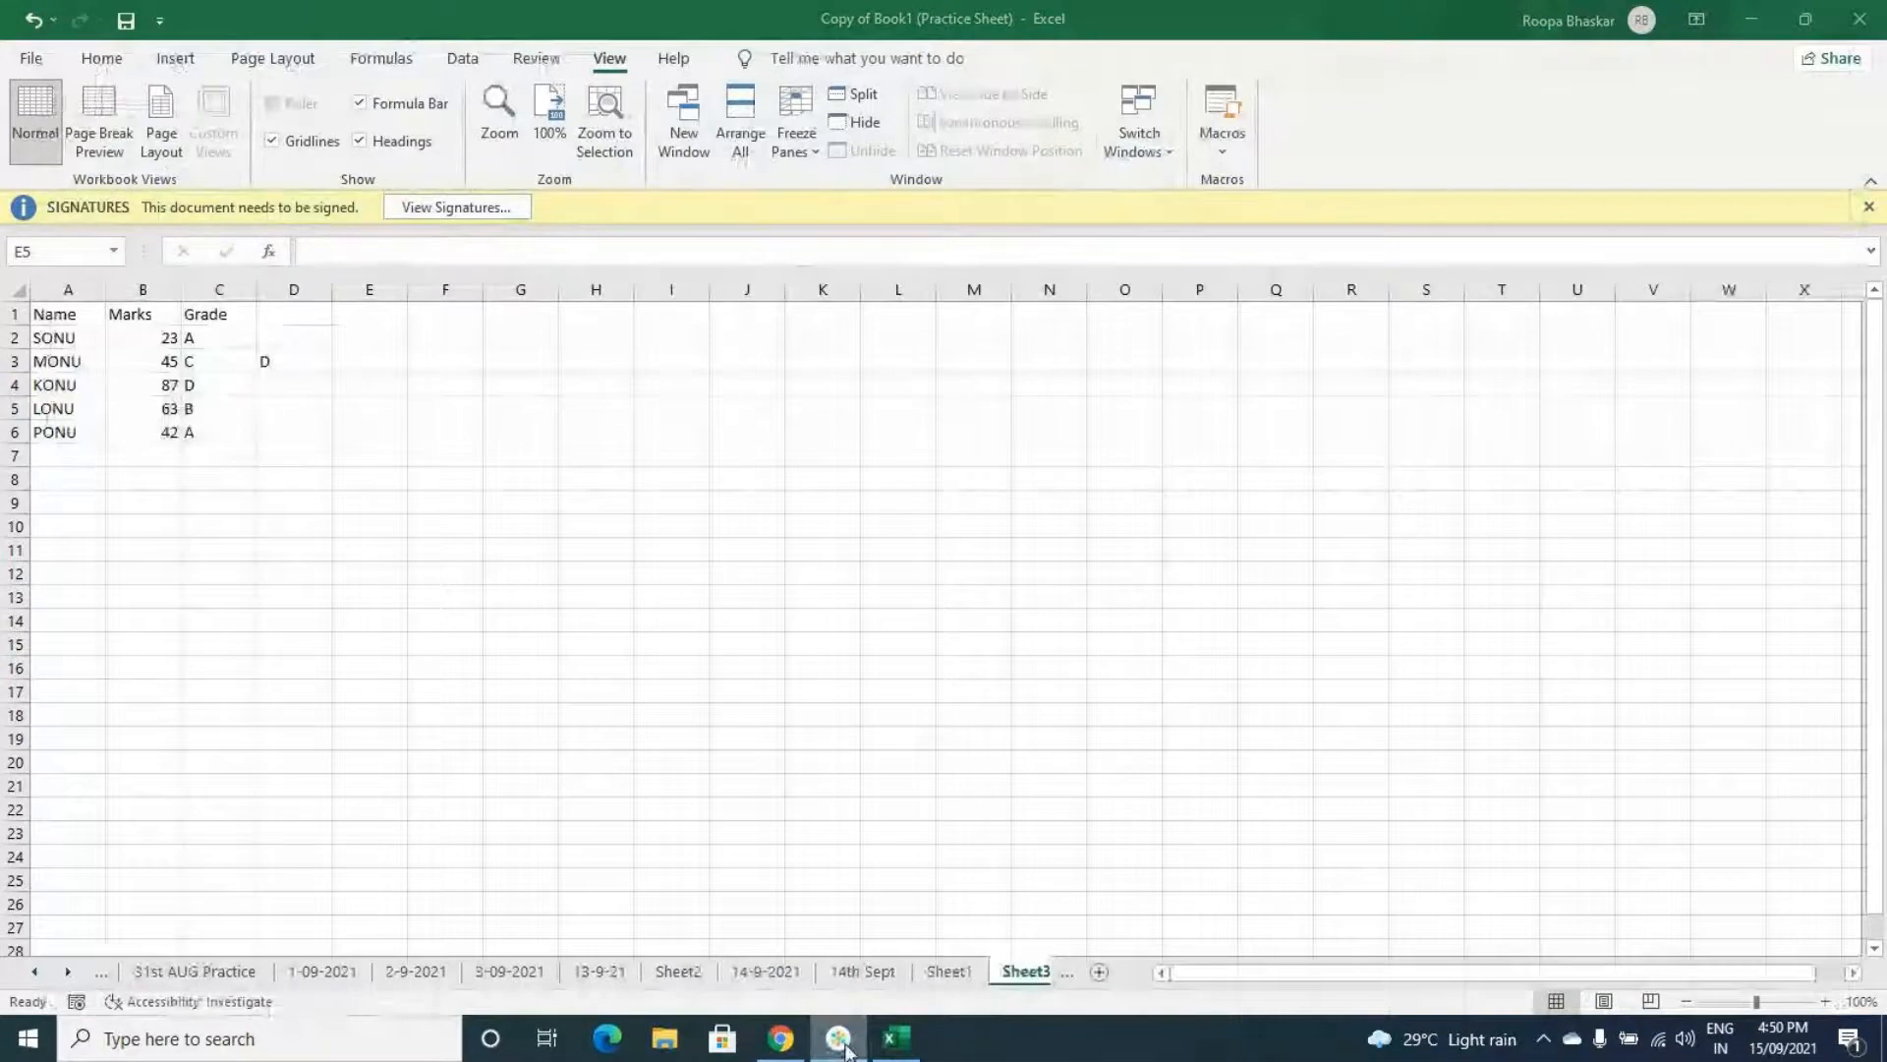
{"action": "left_click", "coordinate": [844, 1047]}
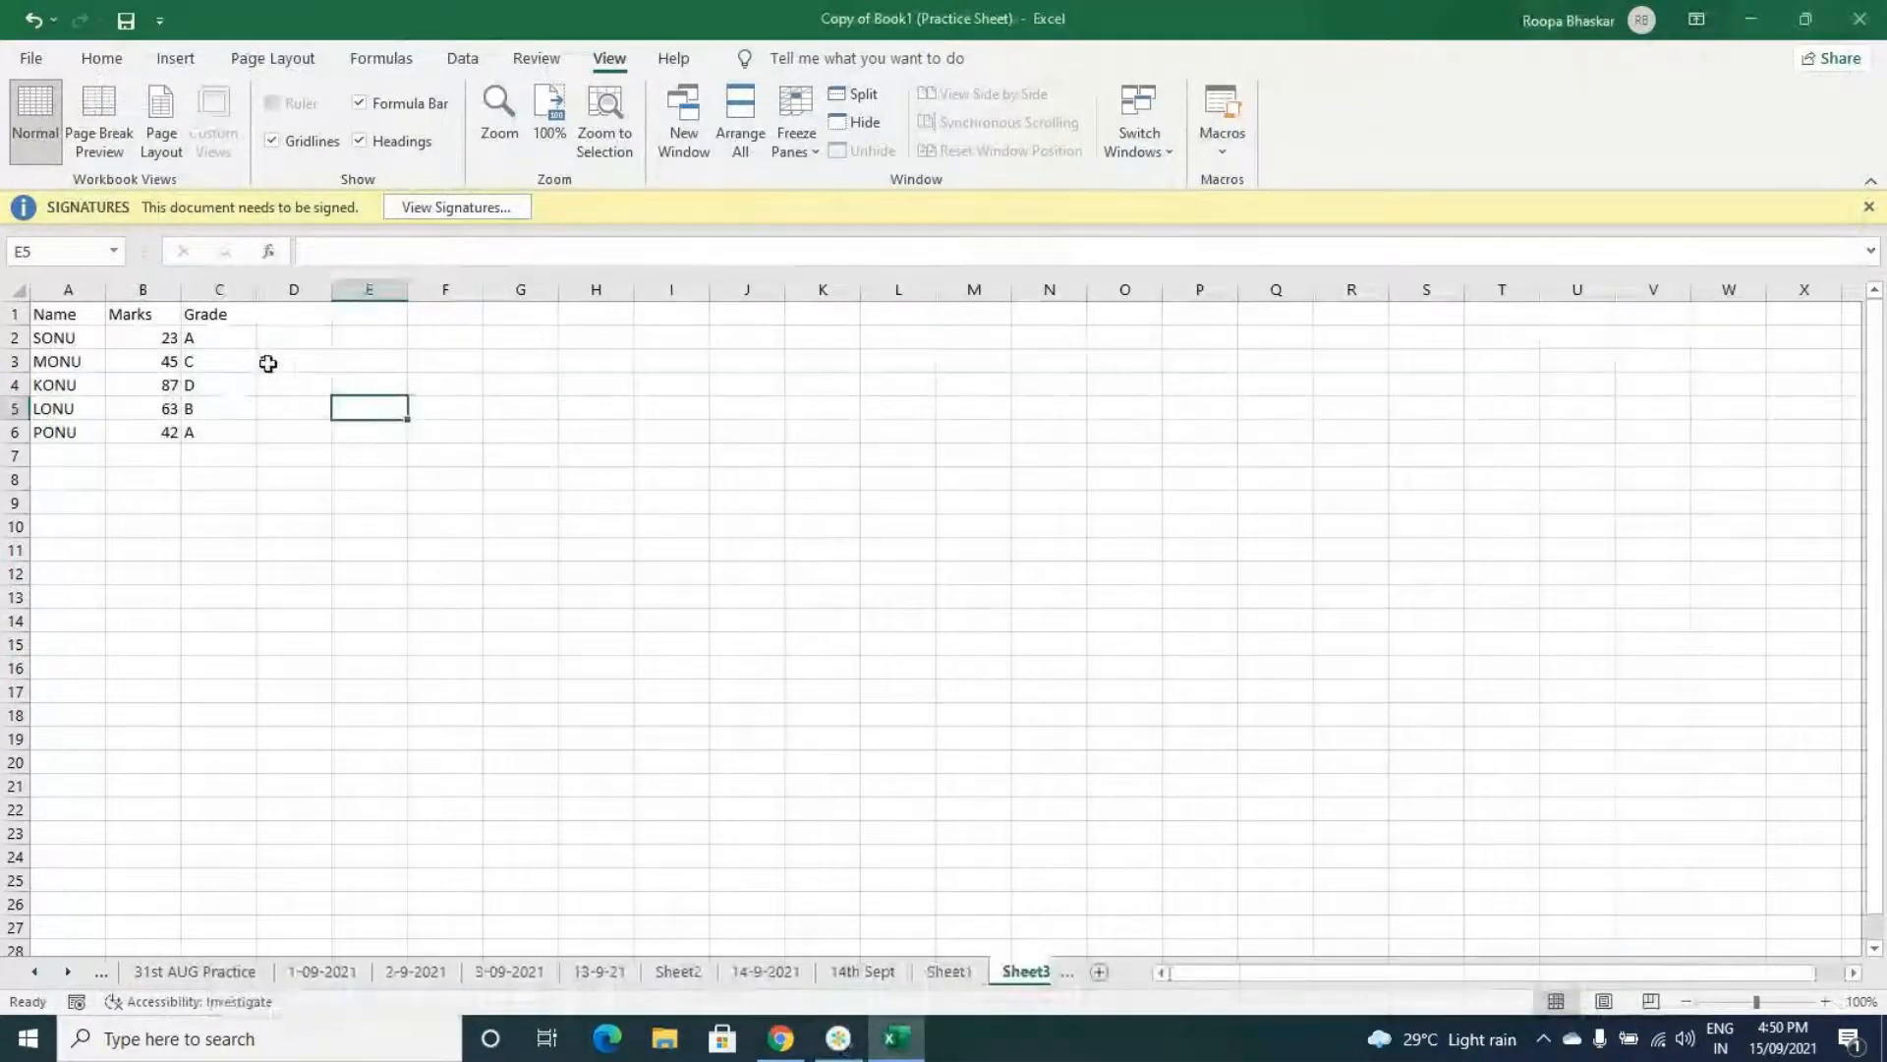
{"action": "left_click", "coordinate": [267, 364]}
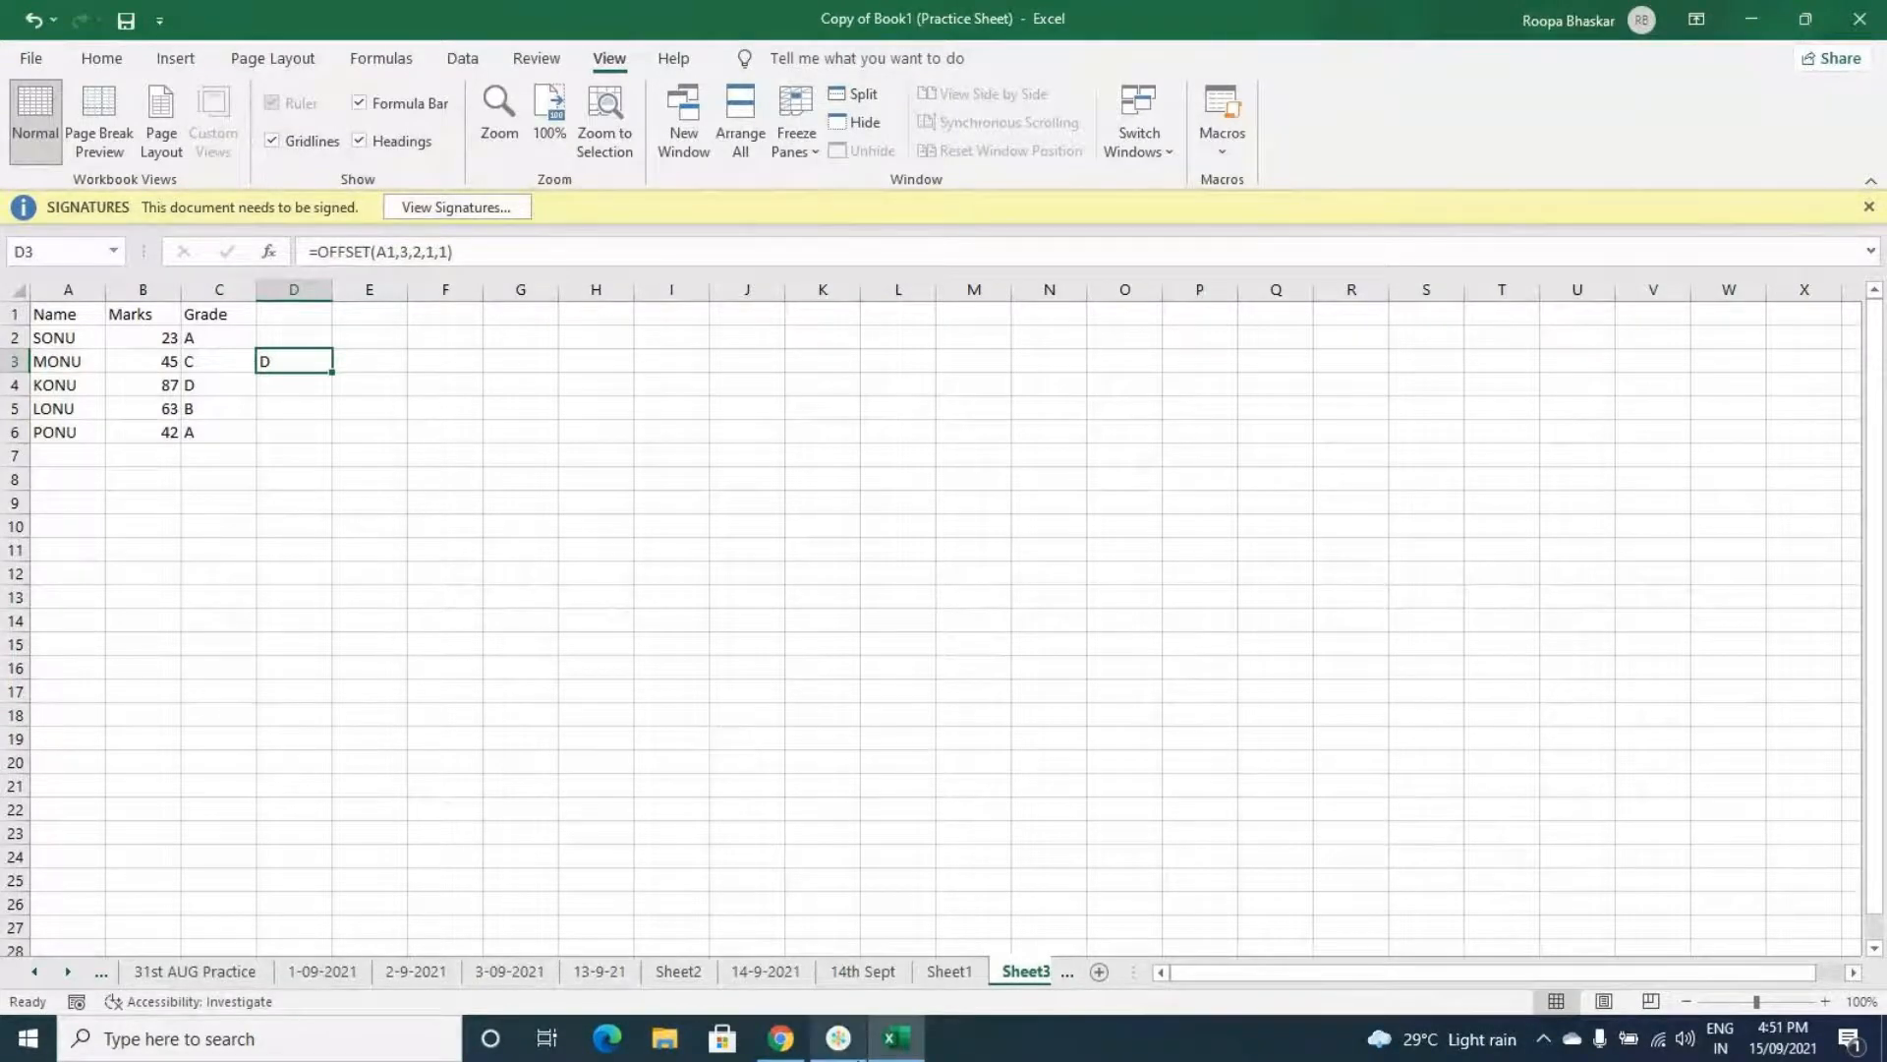
{"action": "mouse_move", "coordinate": [852, 1054]}
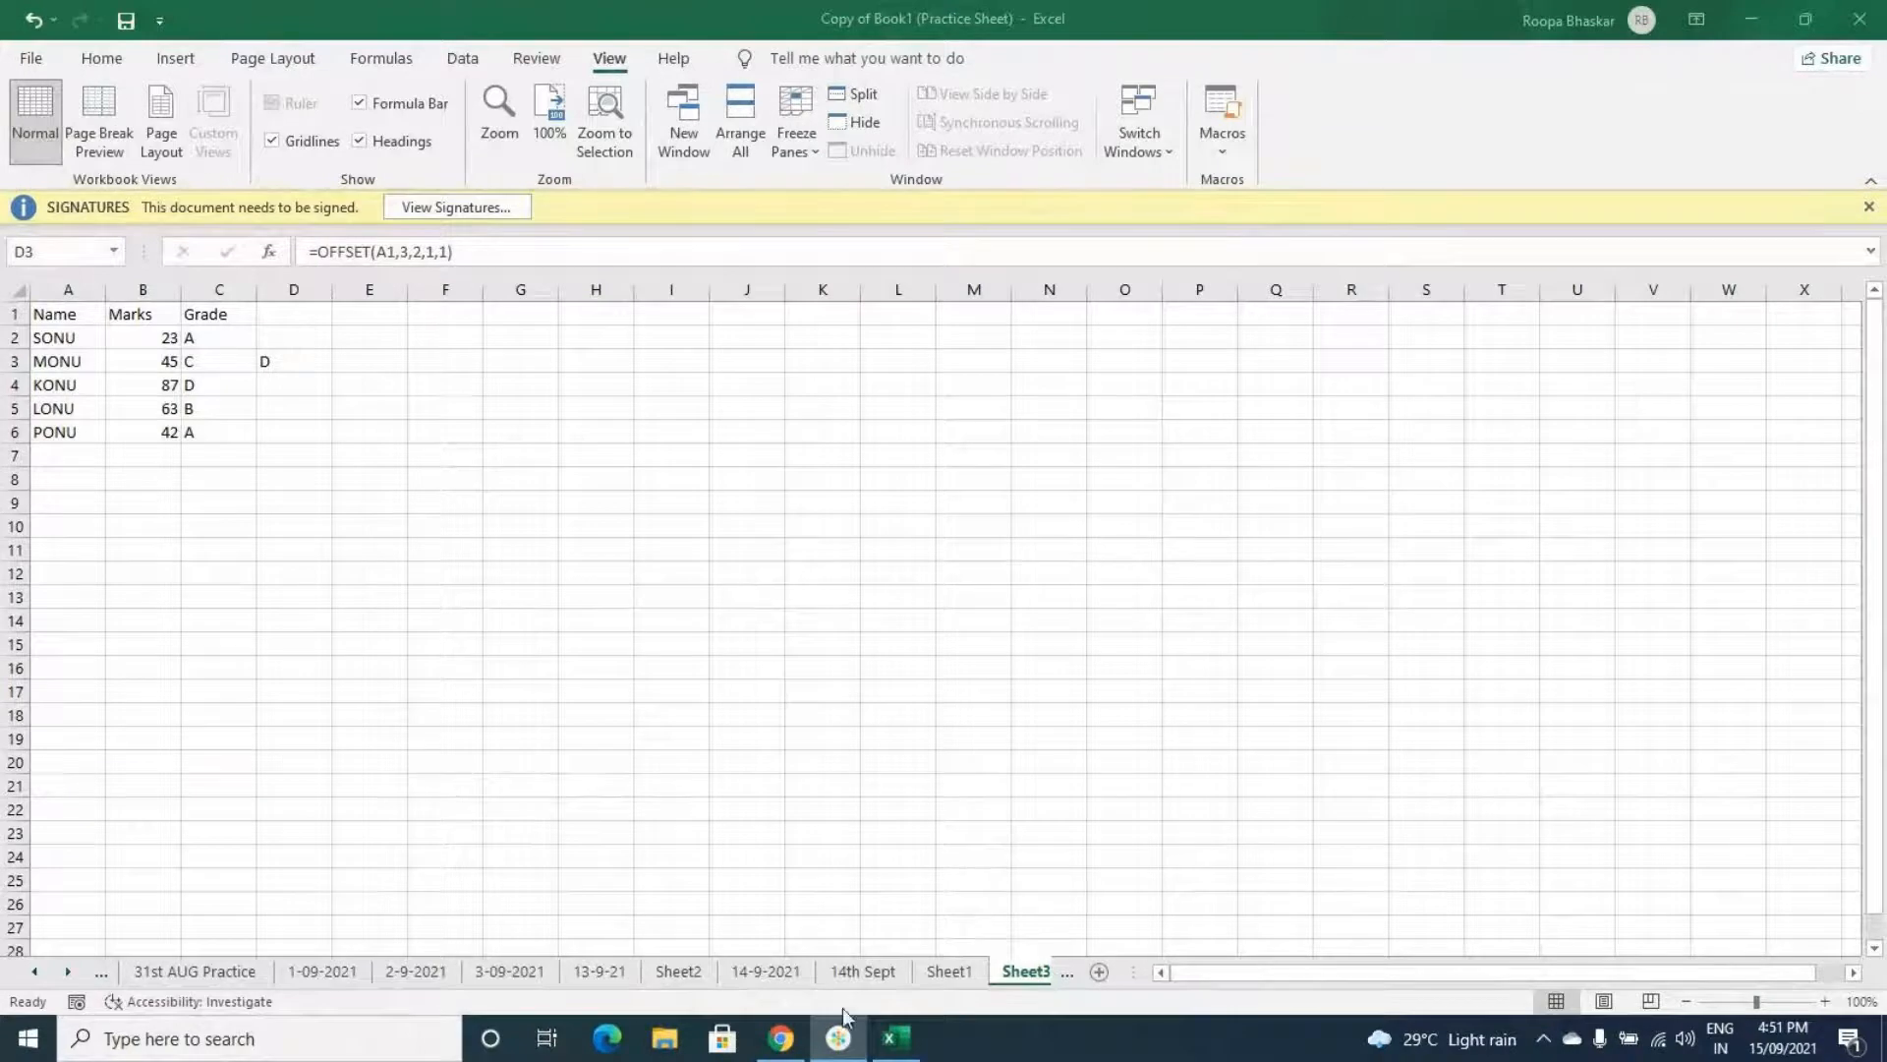
{"action": "left_click", "coordinate": [888, 1040]}
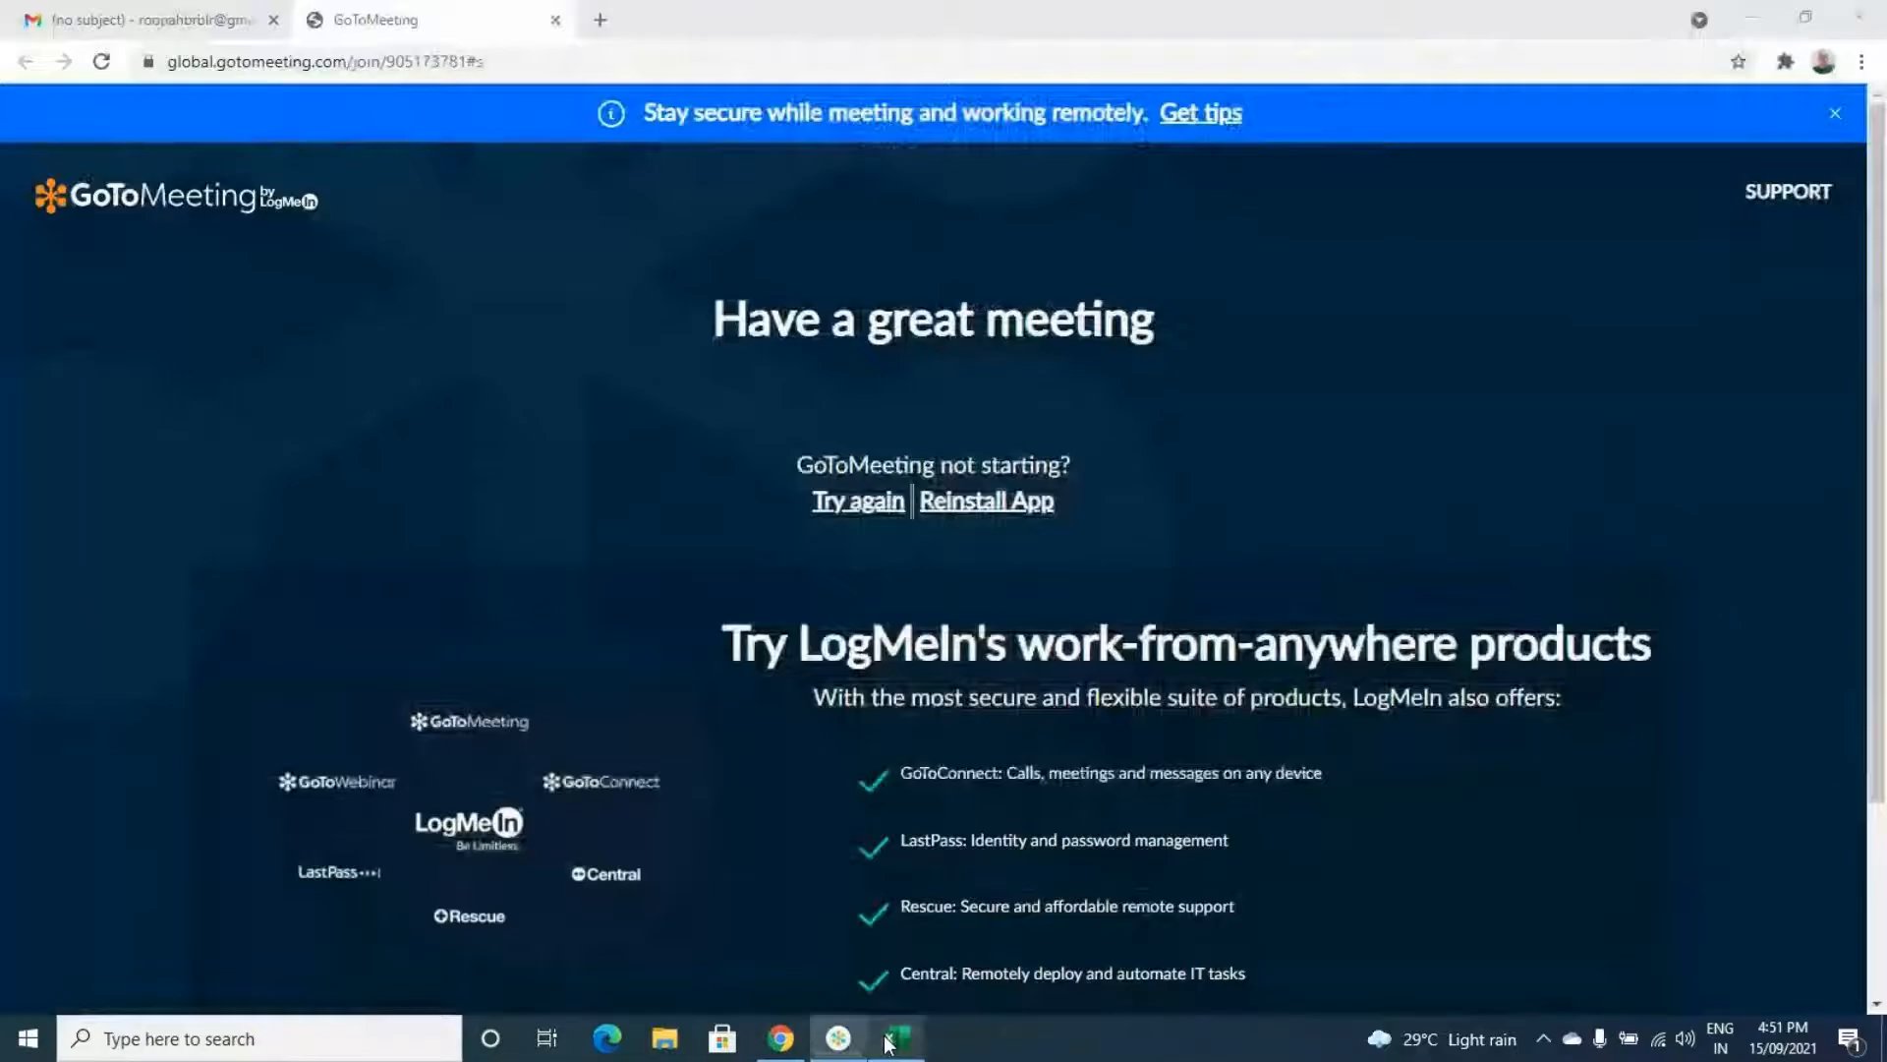
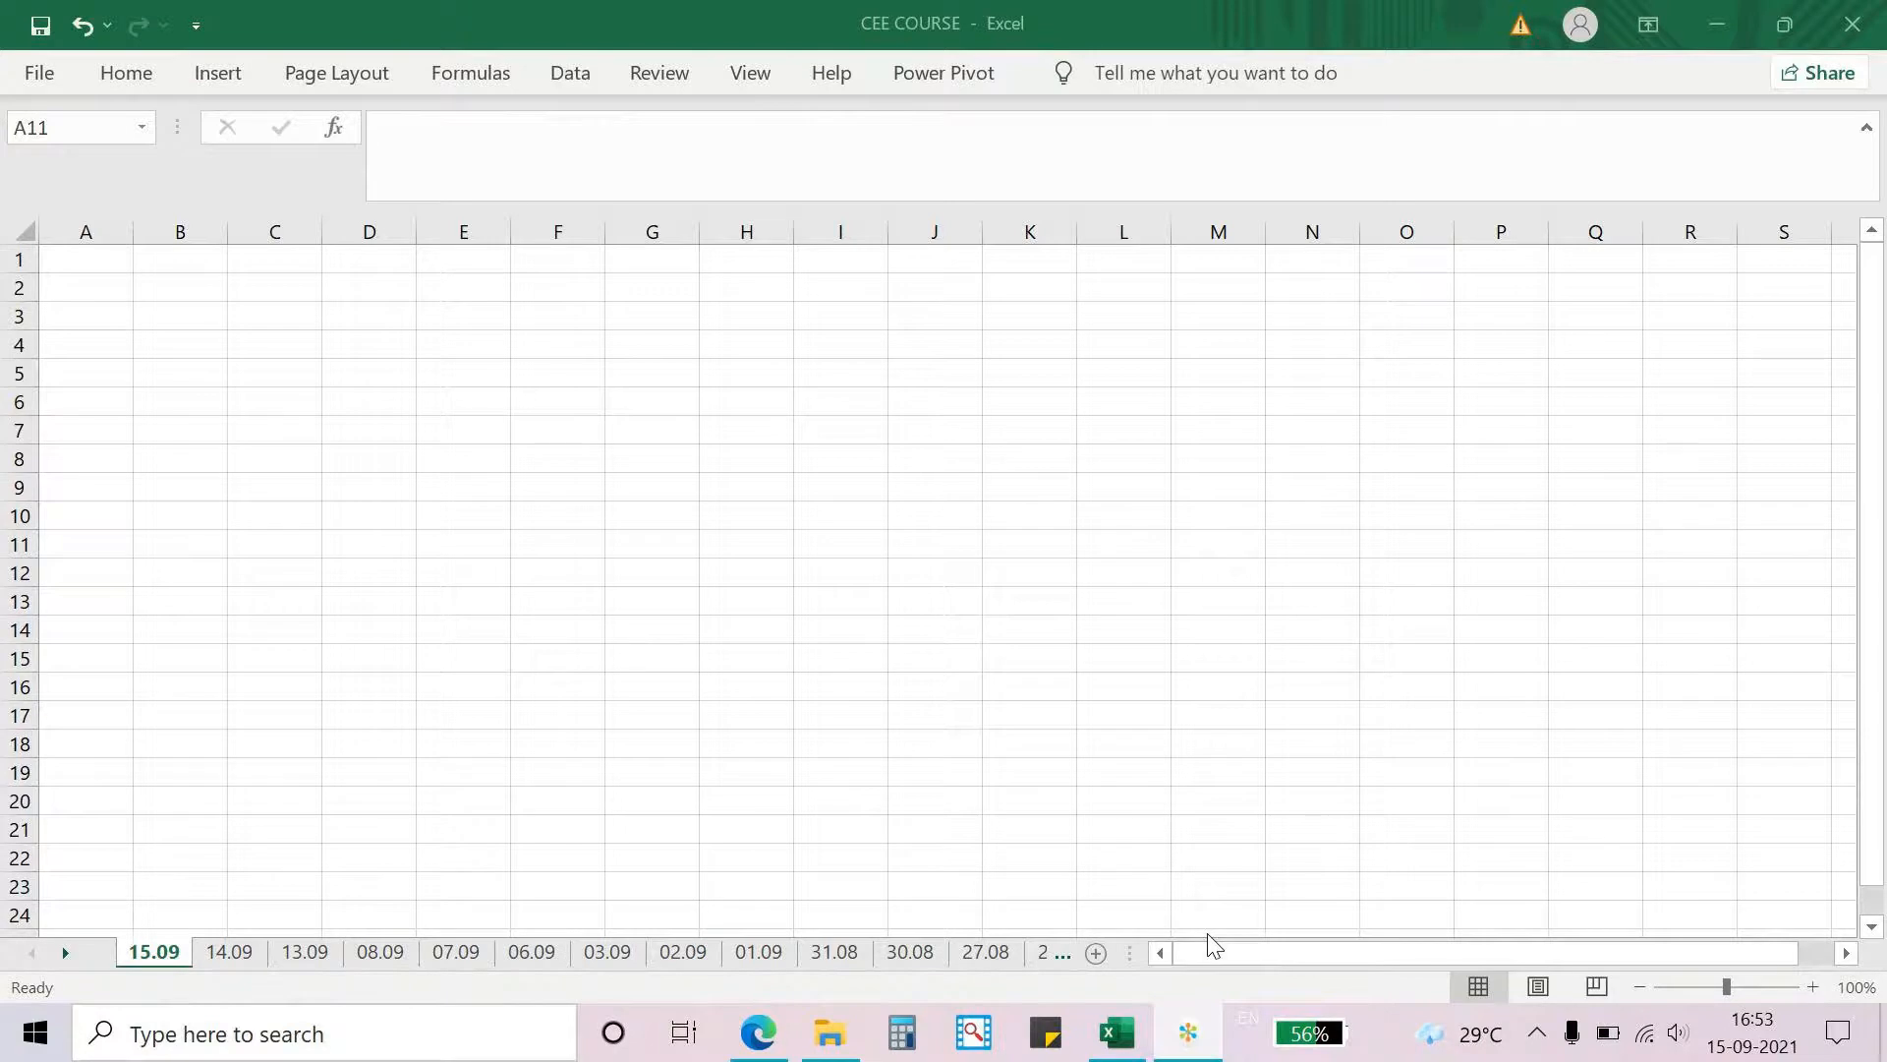
- Return to Excel and keep the Insert ribbon pinned open
{"action": "left_click", "coordinate": [1114, 1032]}
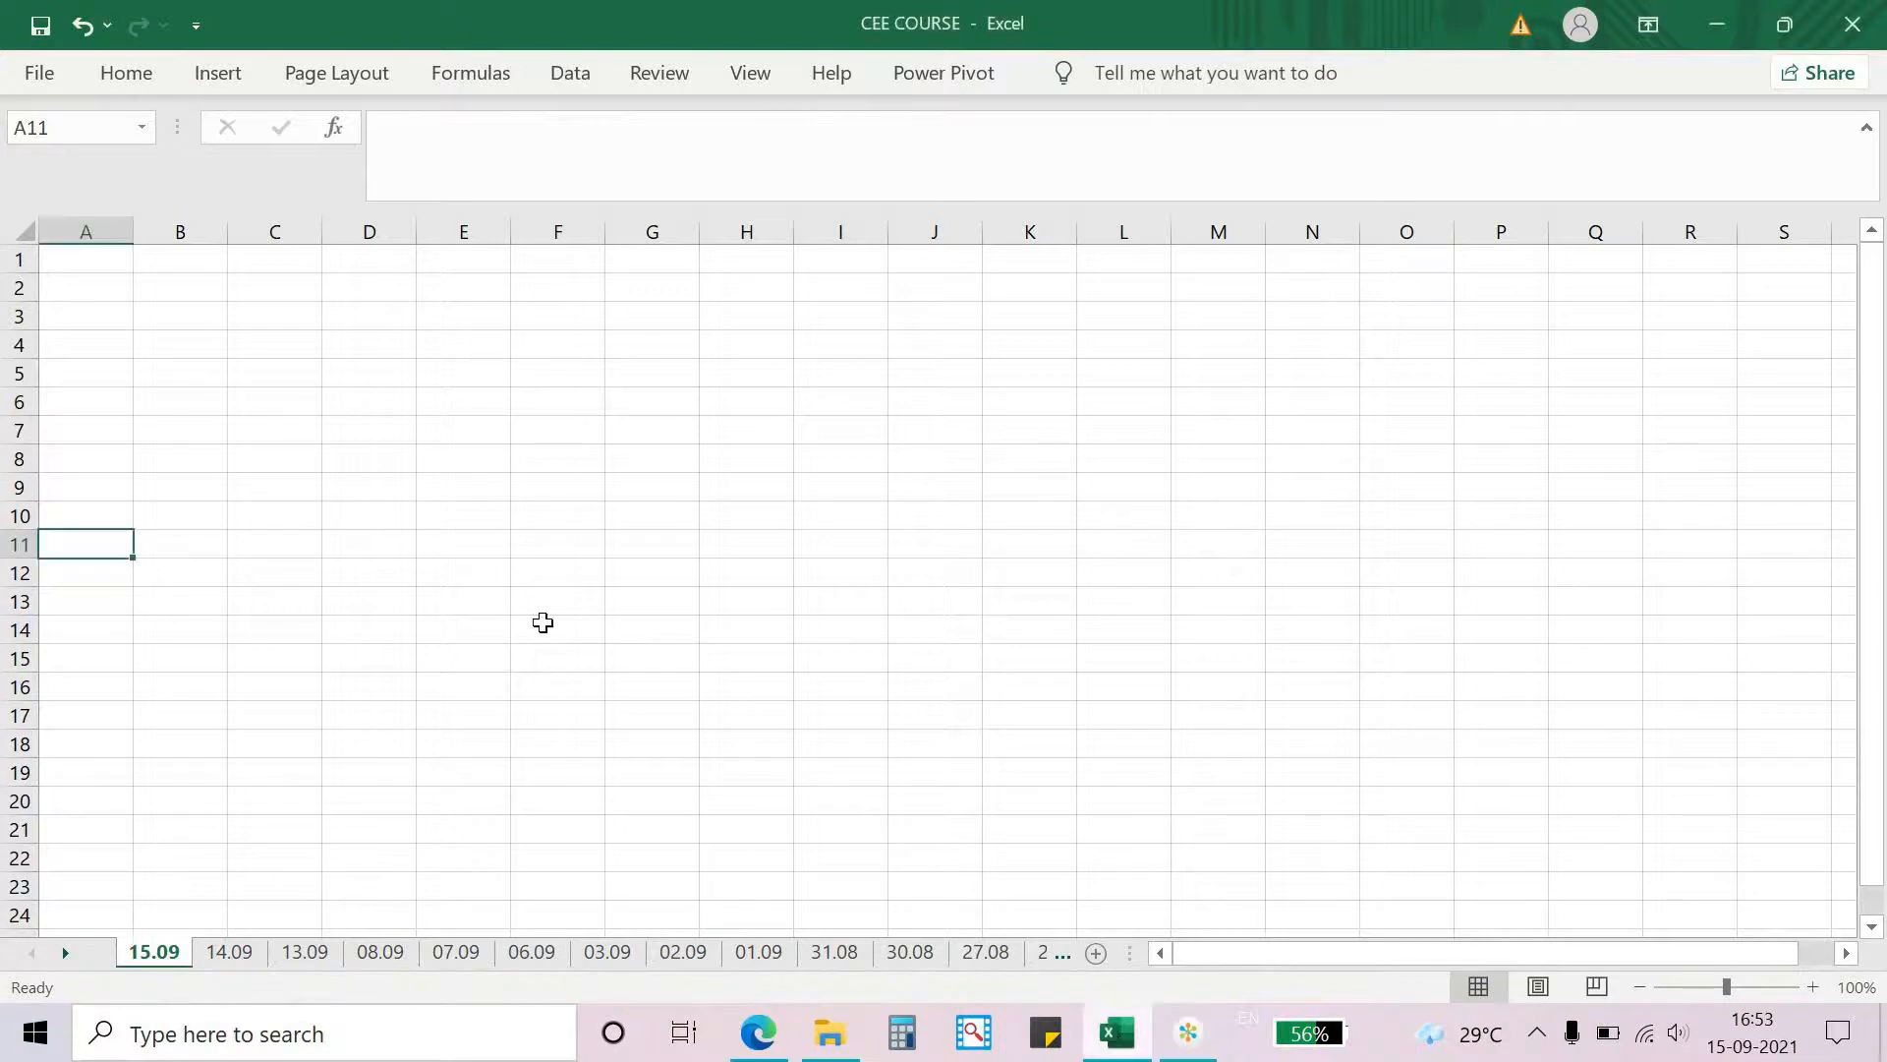
{"action": "left_click", "coordinate": [218, 78]}
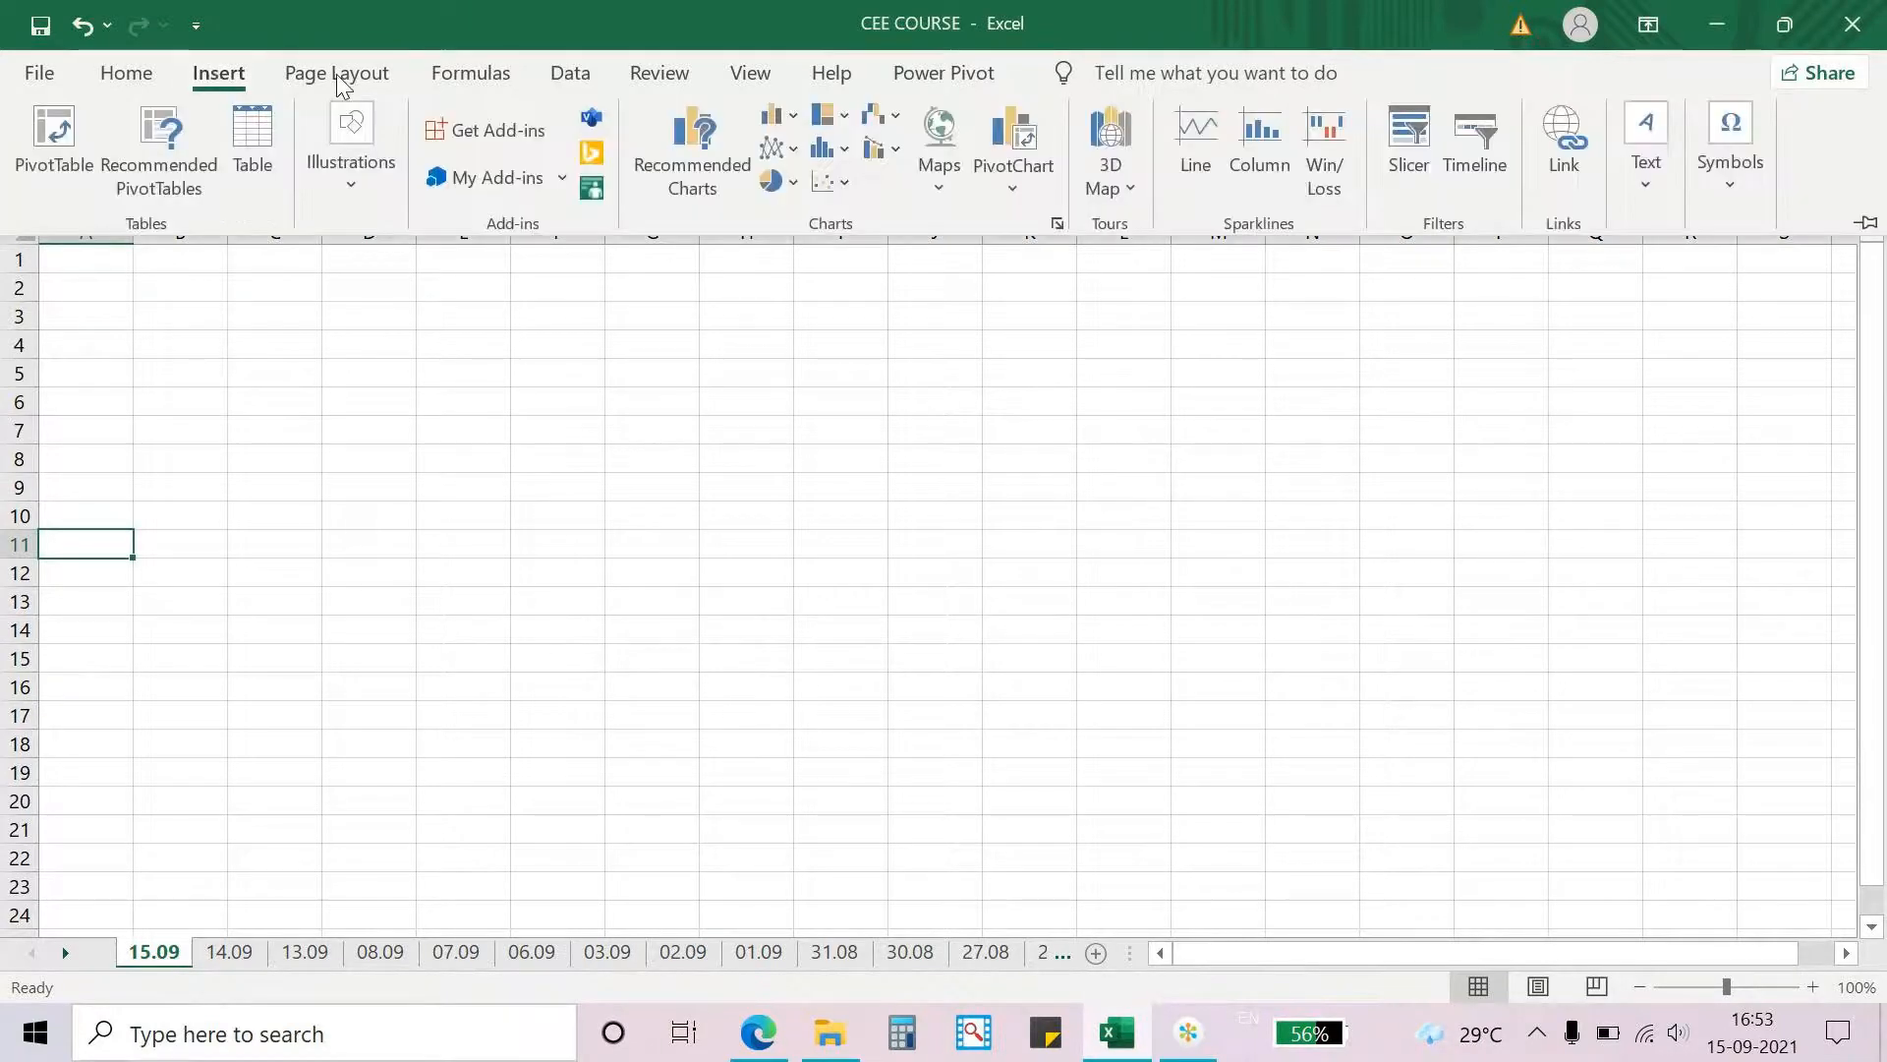
{"action": "left_click", "coordinate": [1868, 227]}
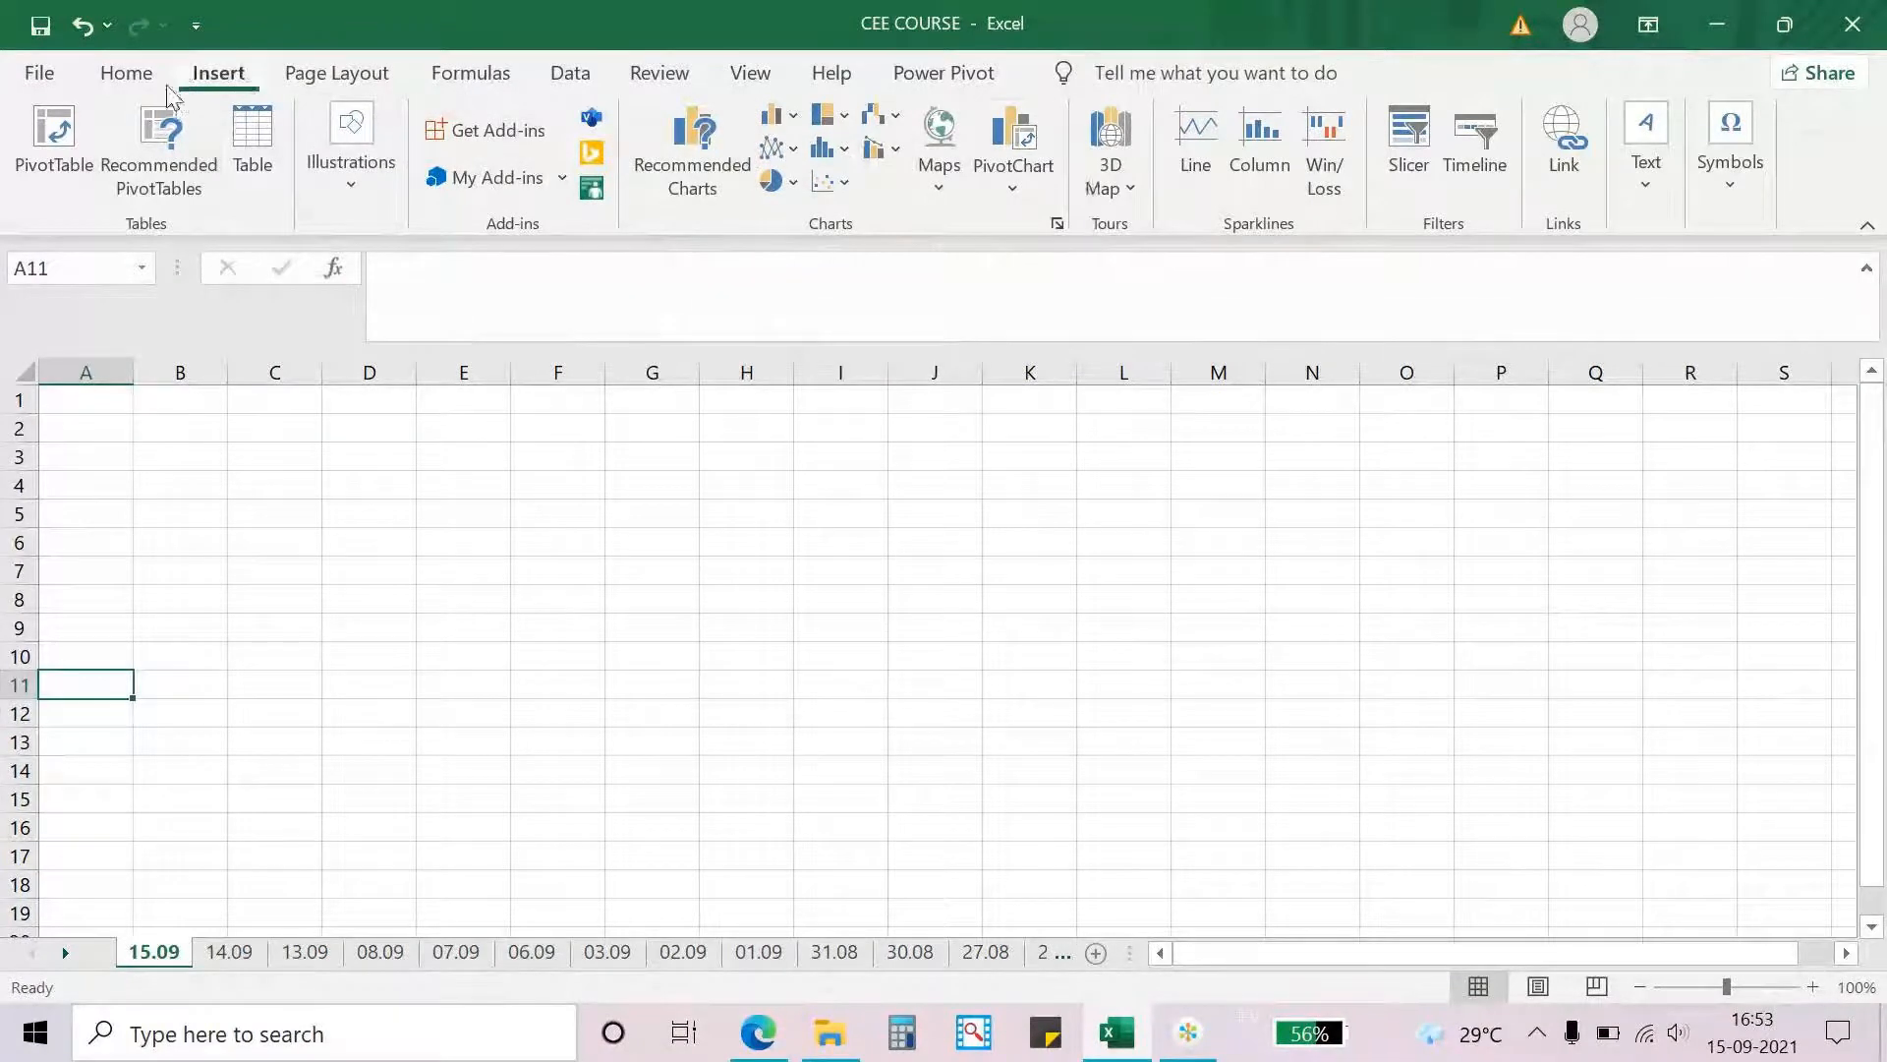
- Draw an oval shape about 4.62 cm by 4.27 cm over columns D to F, rows 4 to 13
{"action": "left_click", "coordinate": [327, 186]}
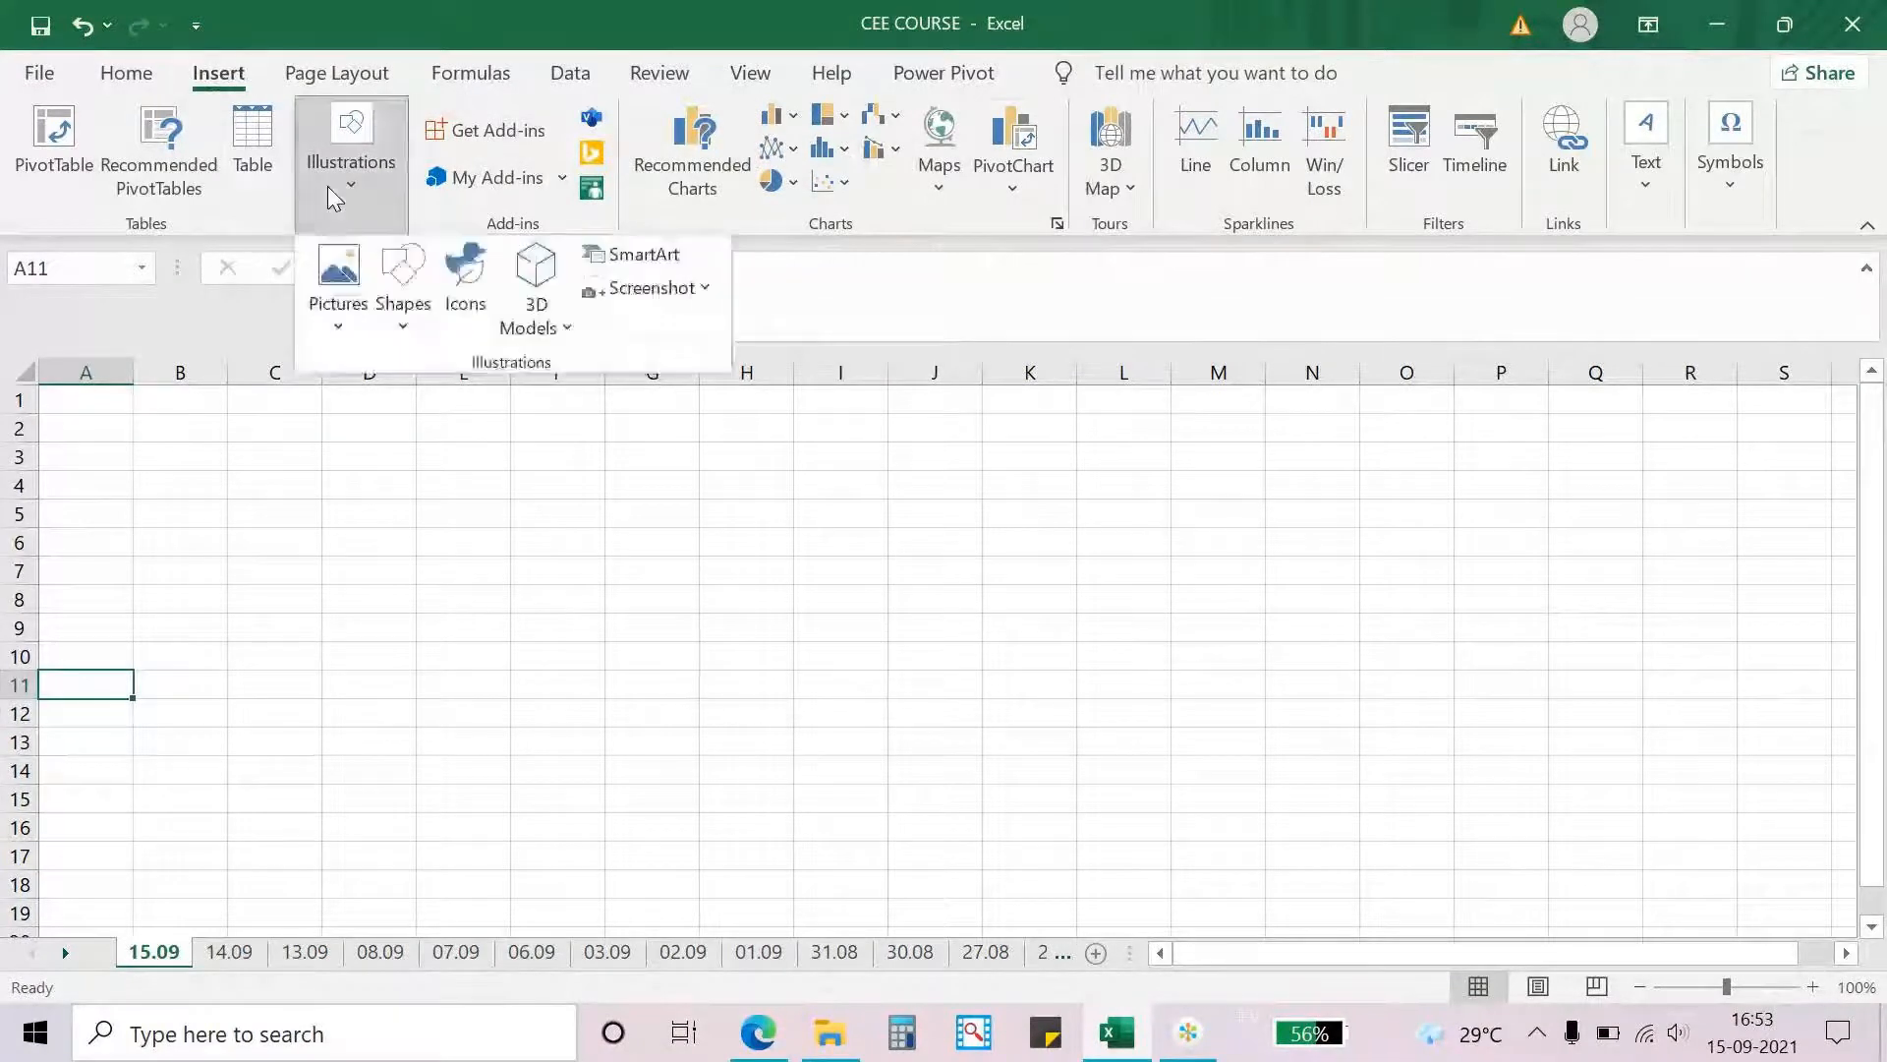
{"action": "left_click", "coordinate": [358, 323]}
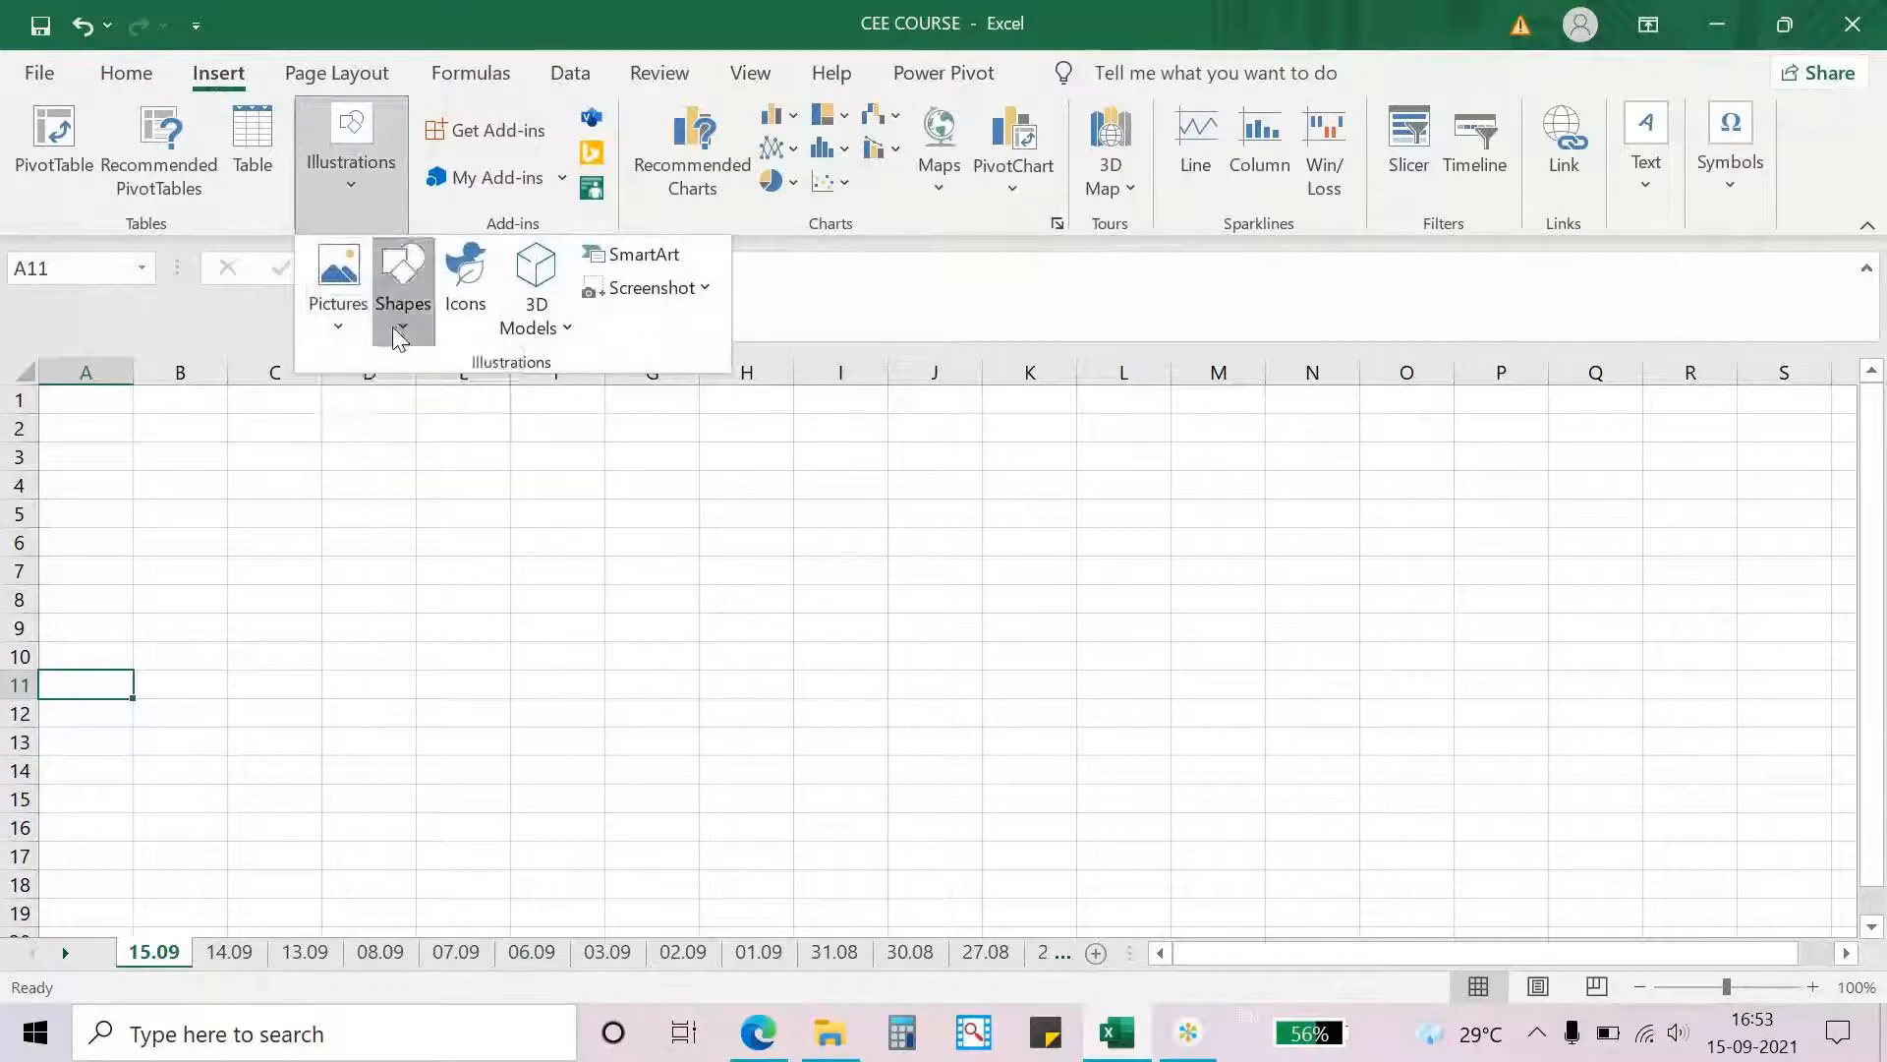
{"action": "left_click", "coordinate": [394, 330]}
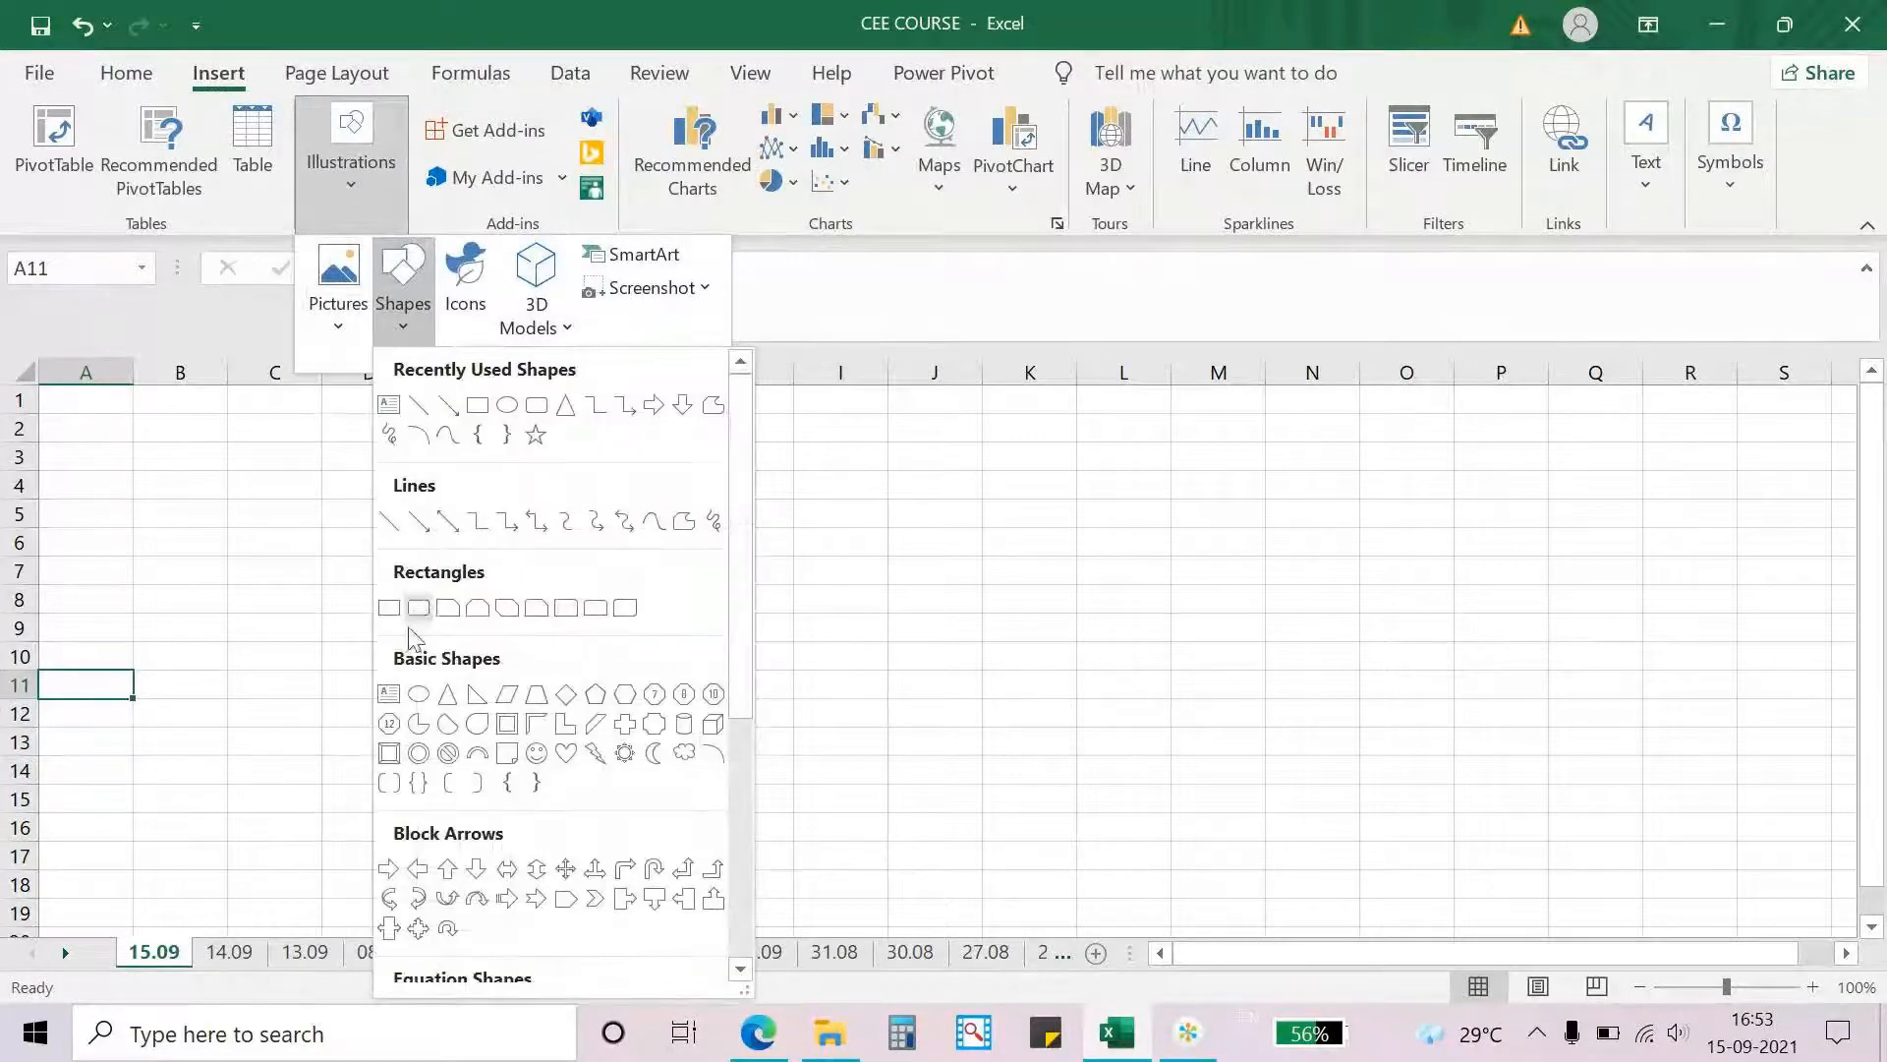
{"action": "left_click", "coordinate": [417, 690]}
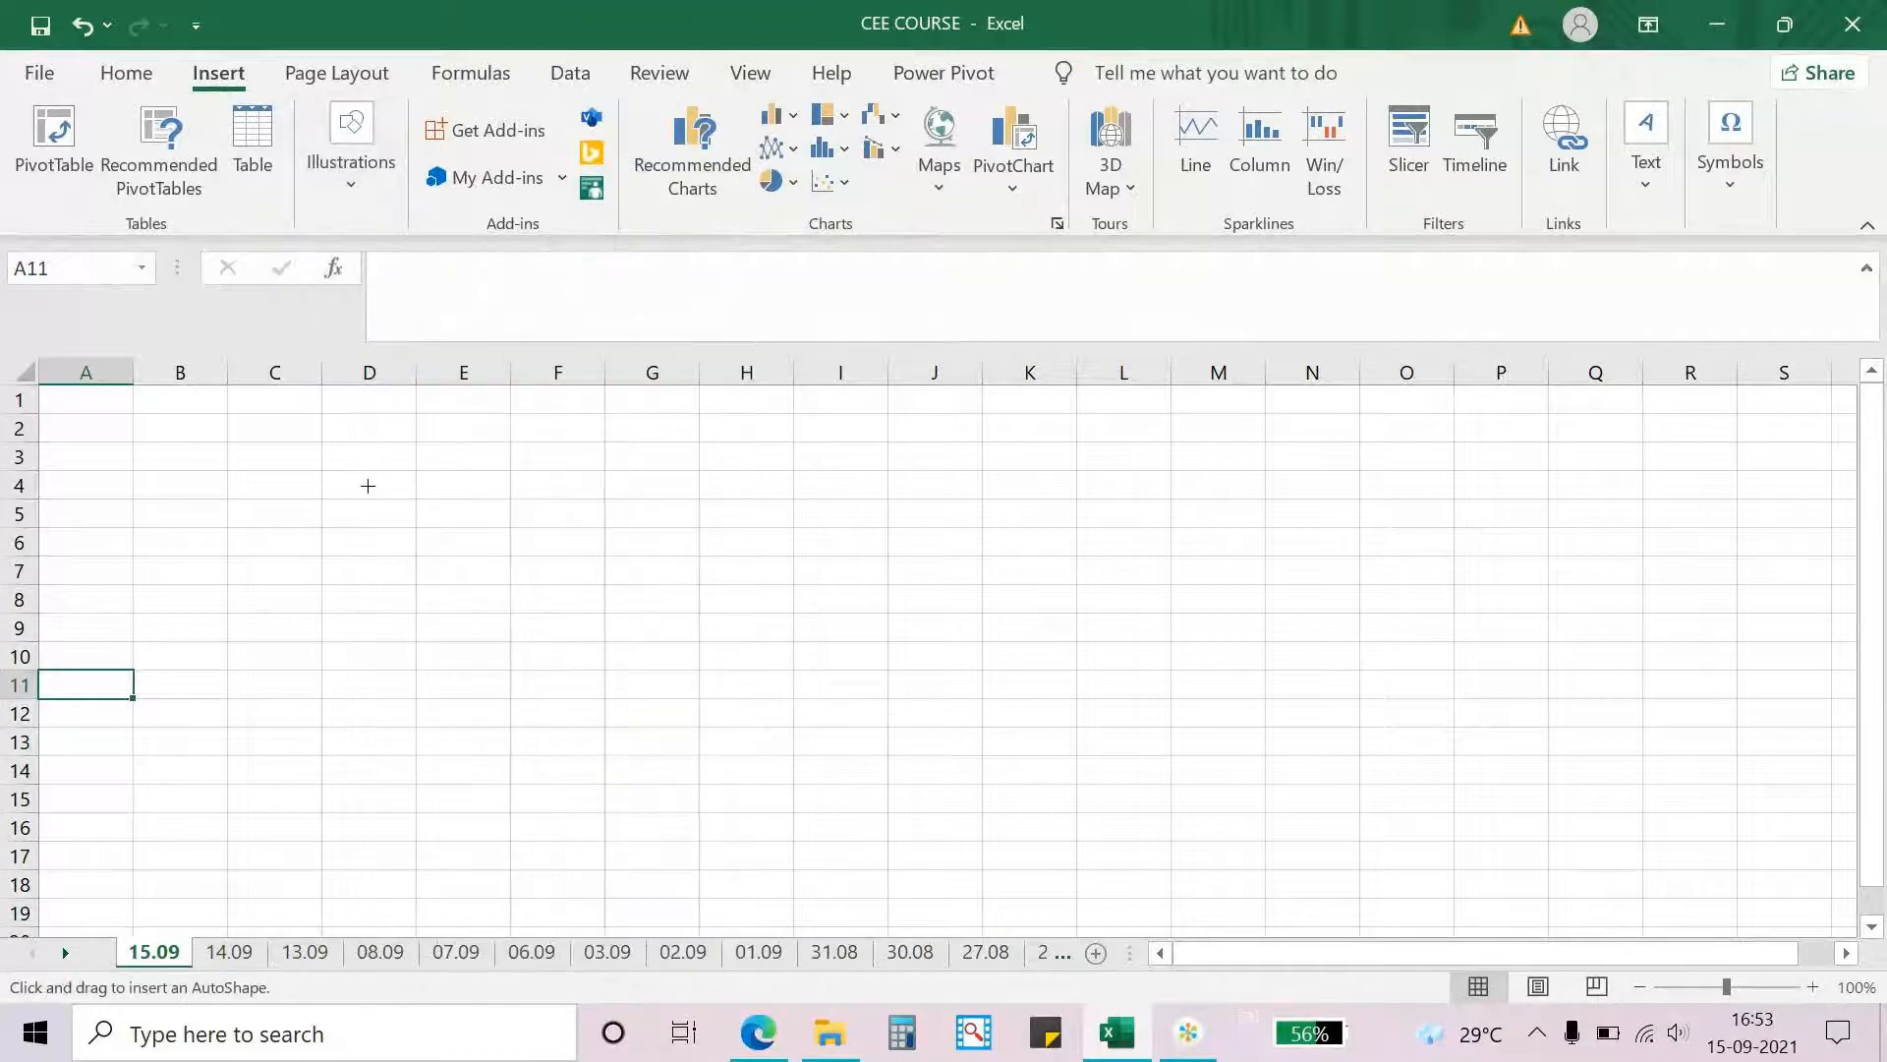
{"action": "mouse_move", "coordinate": [368, 486]}
{"action": "left_mouse_down"}
{"action": "mouse_move", "coordinate": [594, 685]}
{"action": "mouse_move", "coordinate": [606, 743]}
{"action": "left_mouse_up"}
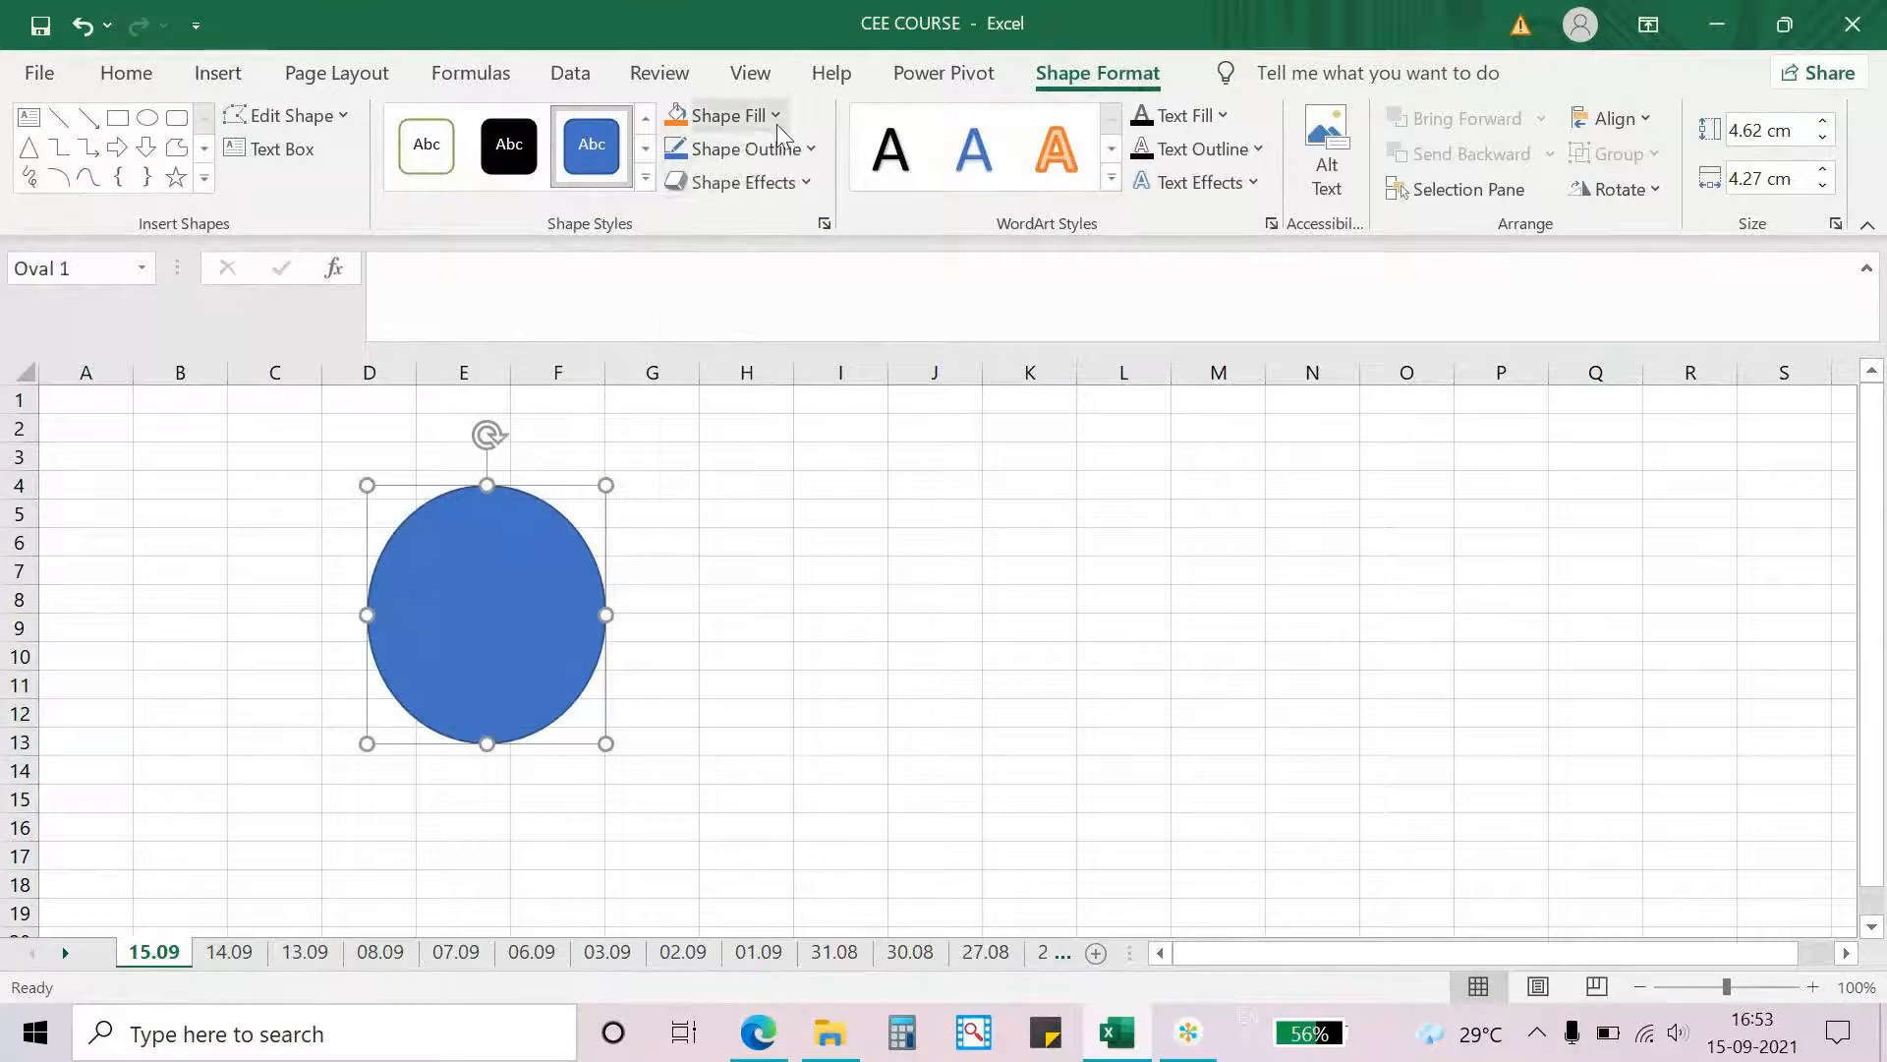
- Fill the oval with the standard red colour and deselect it
{"action": "left_click", "coordinate": [777, 122]}
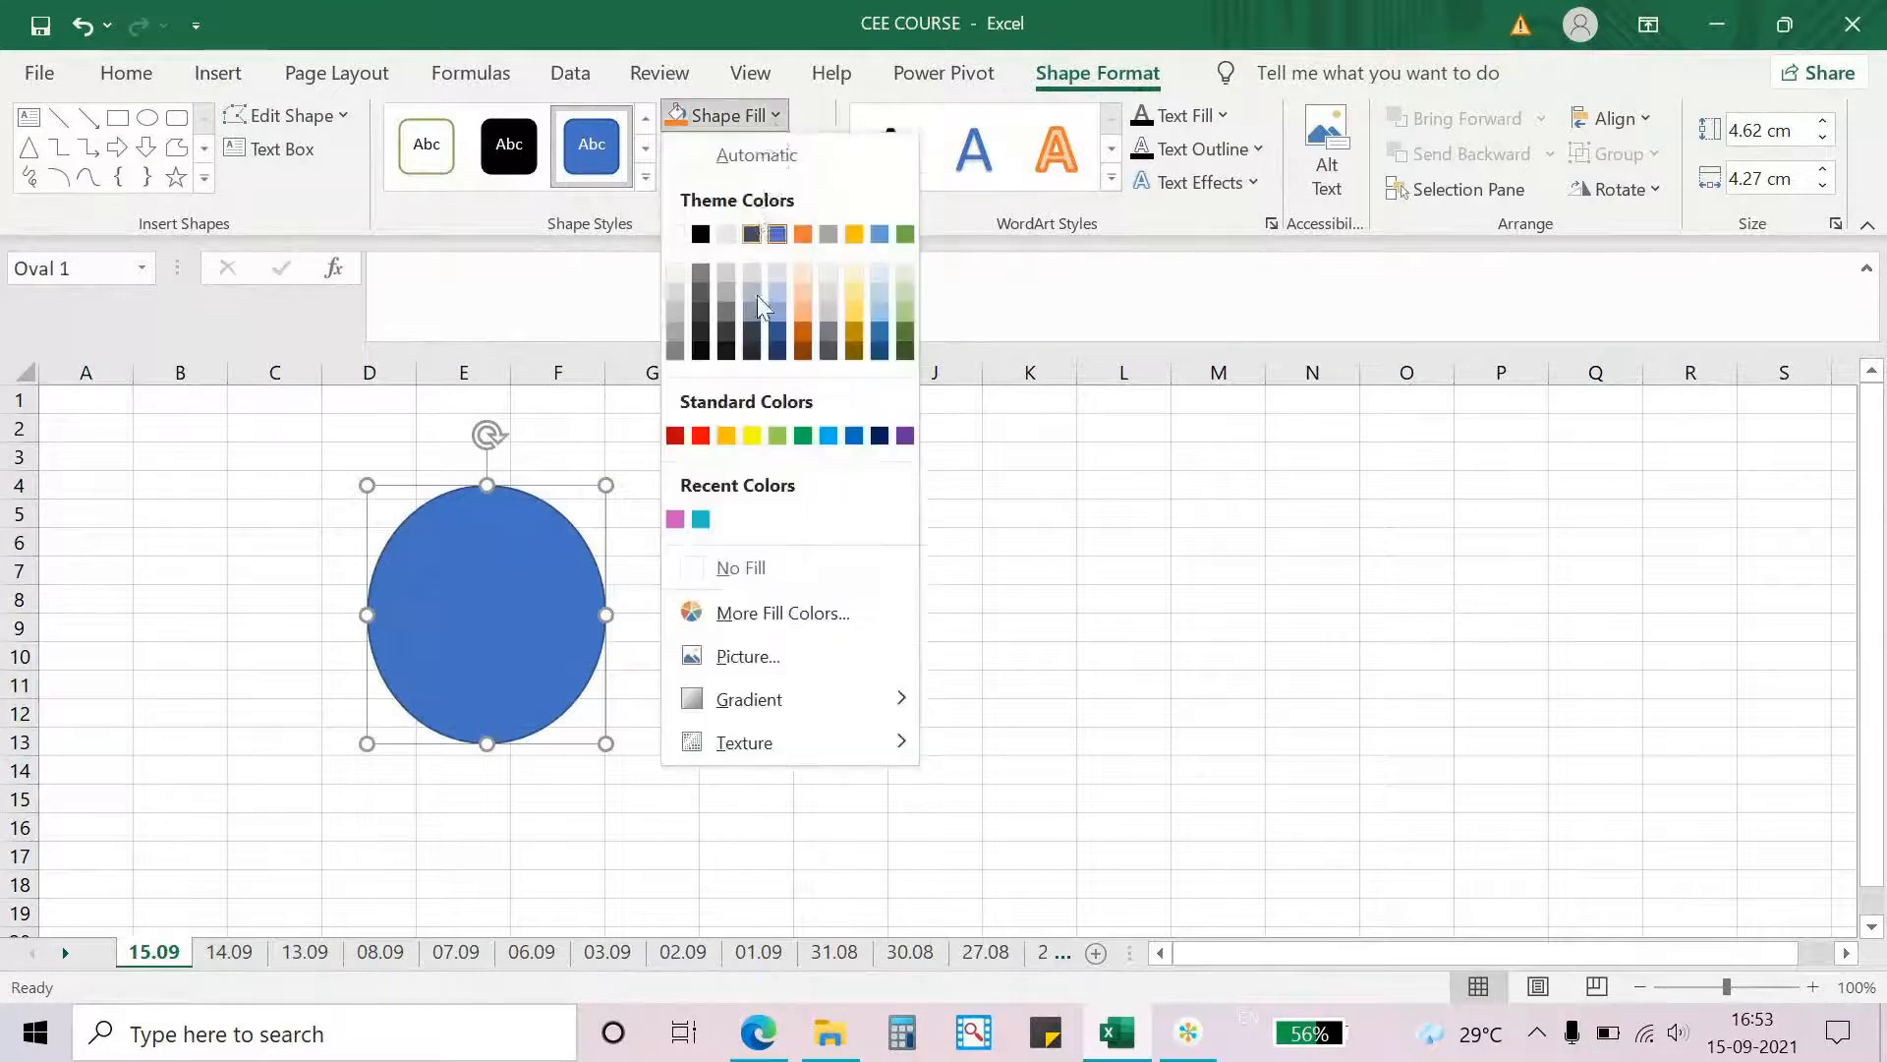
{"action": "left_click", "coordinate": [700, 434]}
{"action": "left_click", "coordinate": [690, 457]}
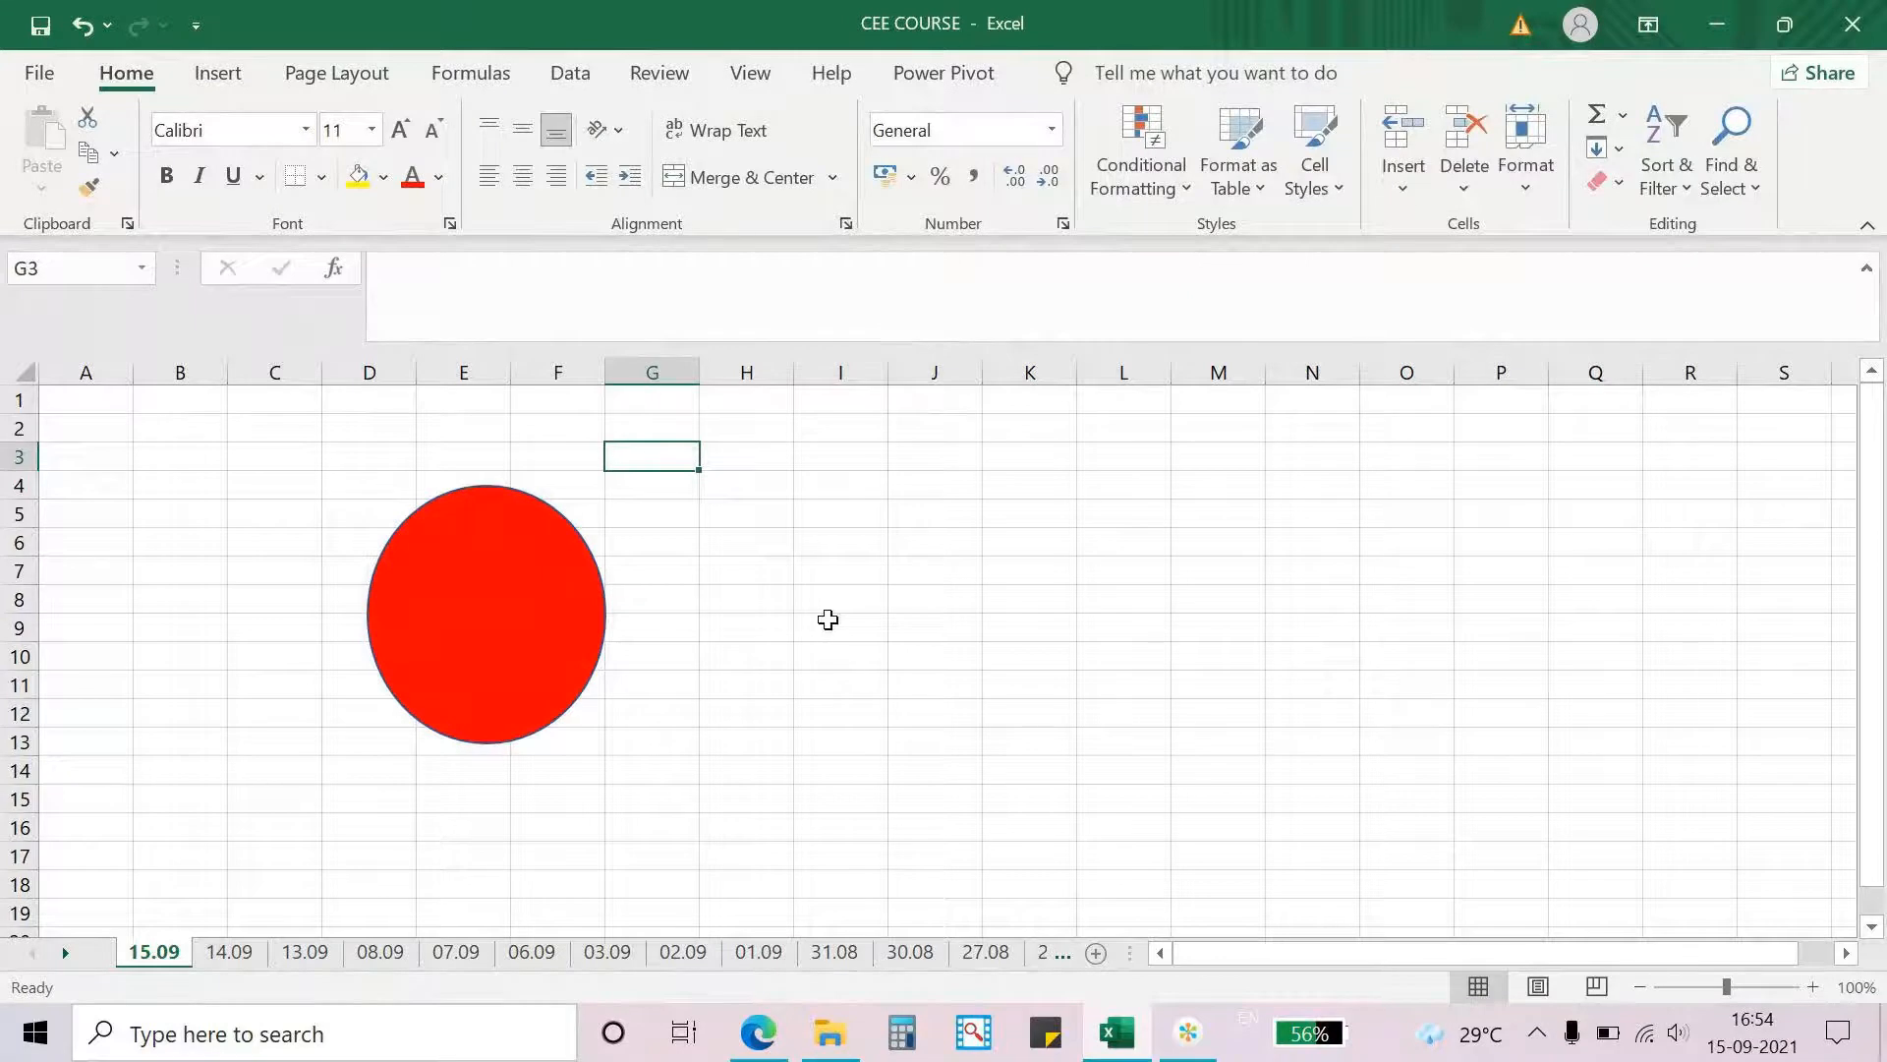
{"action": "key", "text": "XF86AudioRaiseVolume"}
{"action": "key", "text": "XF86AudioRaiseVolume"}
{"action": "key", "text": "XF86AudioRaiseVolume"}
{"action": "key", "text": "XF86AudioRaiseVolume"}
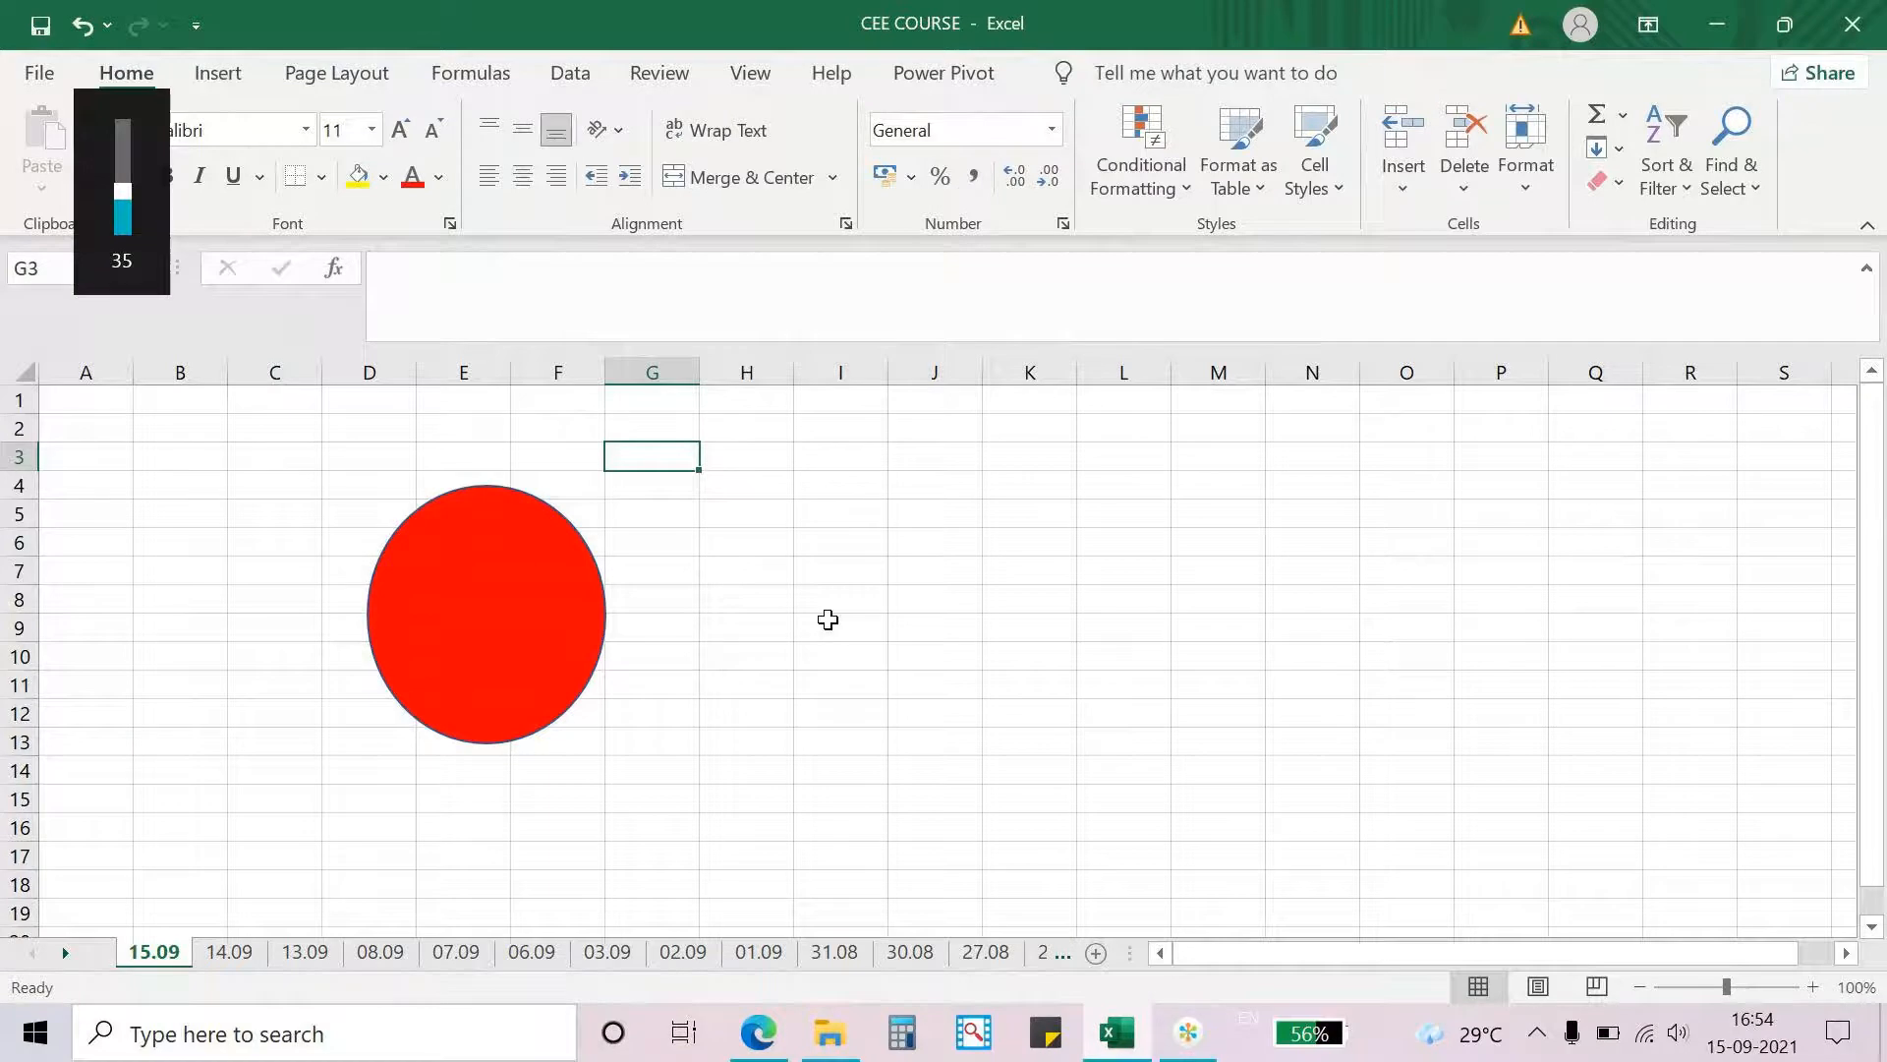
{"action": "left_click", "coordinate": [1182, 1056]}
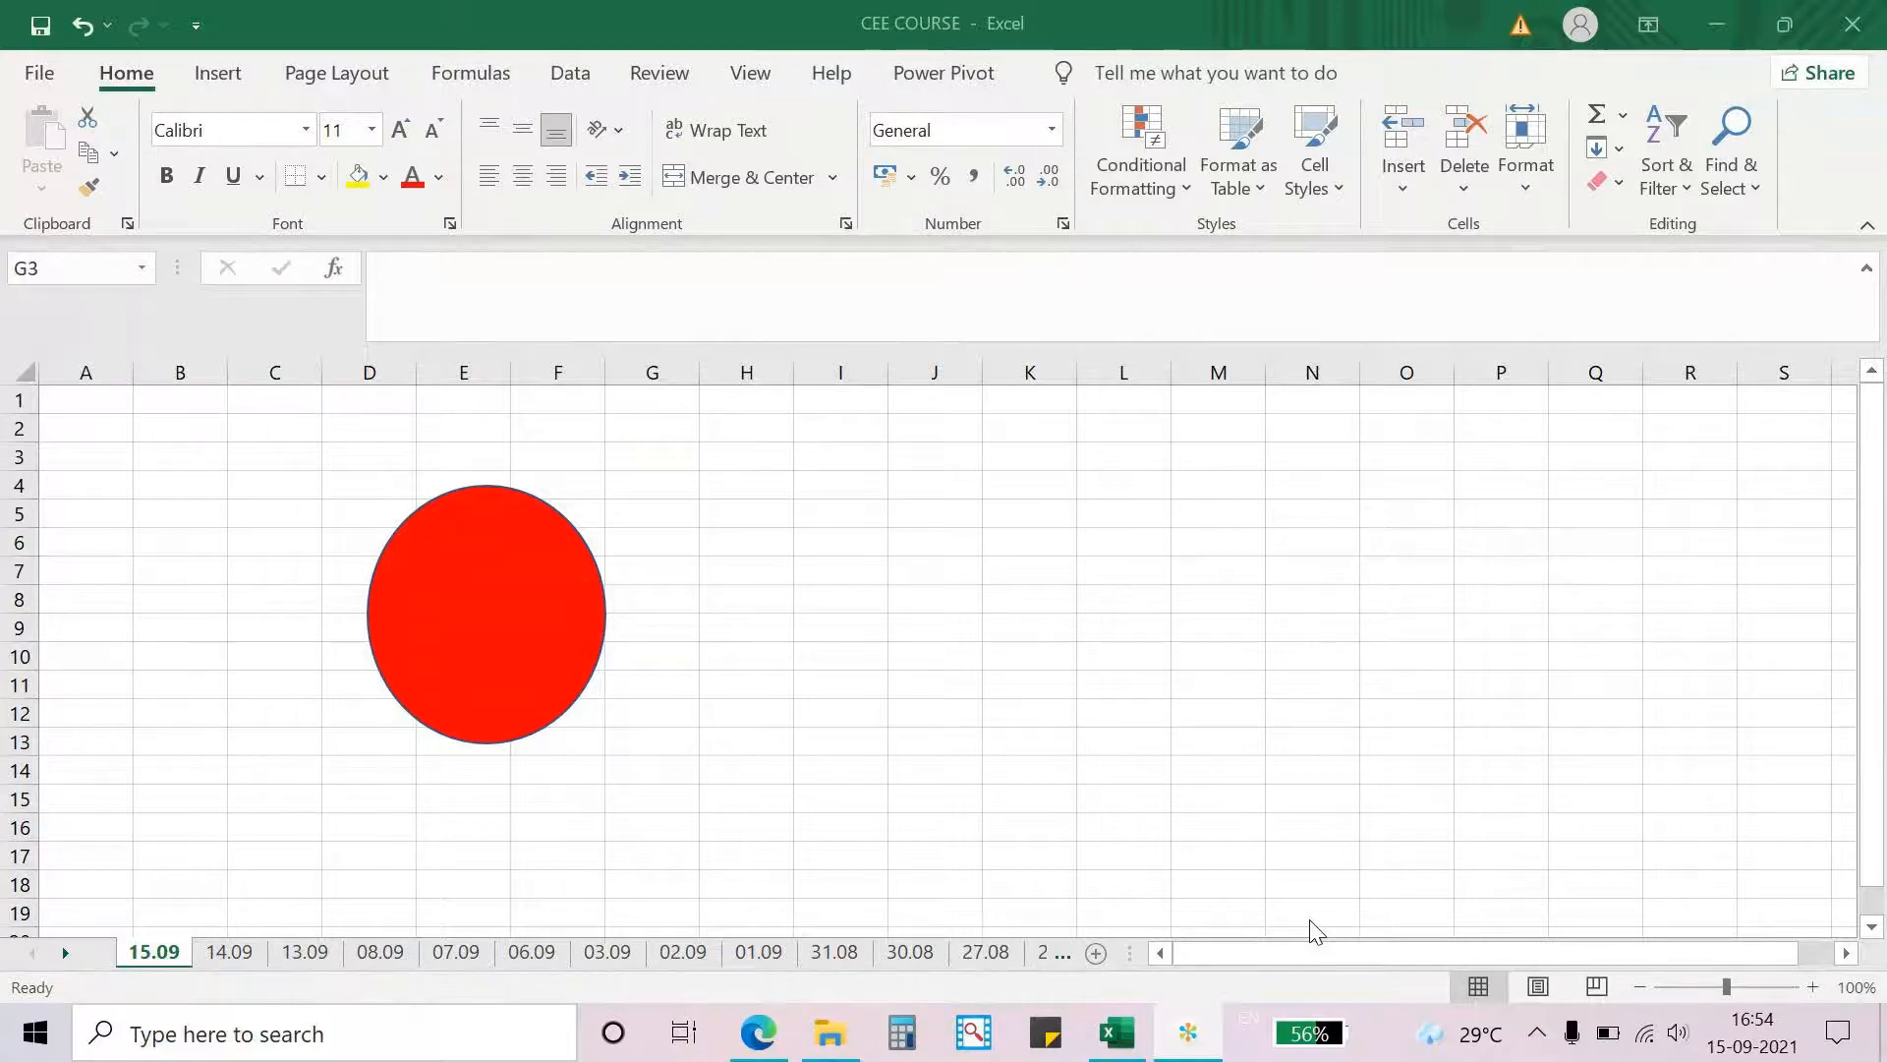
{"action": "key", "text": "XF86AudioLowerVolume"}
{"action": "key", "text": "XF86AudioLowerVolume"}
{"action": "key", "text": "XF86AudioRaiseVolume"}
{"action": "key", "text": "XF86AudioRaiseVolume"}
{"action": "key", "text": "XF86AudioRaiseVolume"}
{"action": "key", "text": "XF86AudioRaiseVolume"}
{"action": "key", "text": "XF86AudioRaiseVolume"}
{"action": "key", "text": "XF86AudioRaiseVolume"}
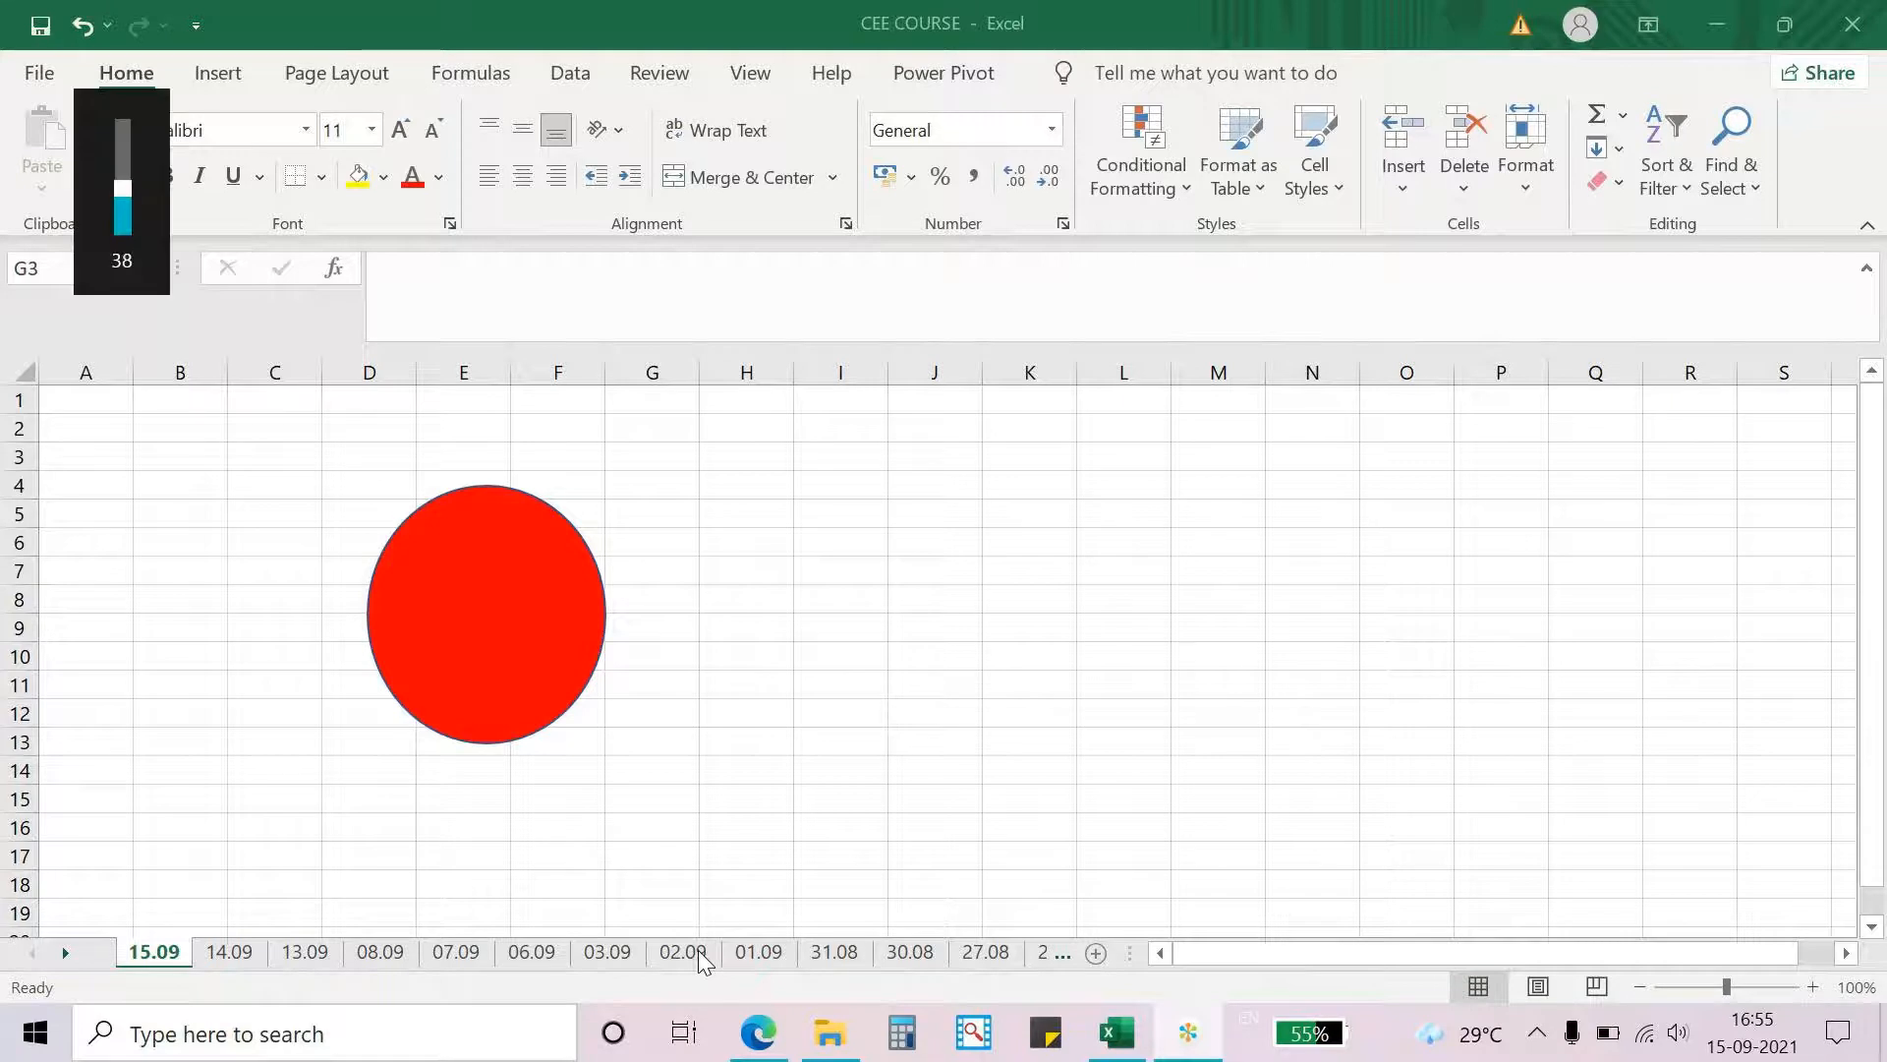
{"action": "key", "text": "XF86AudioLowerVolume"}
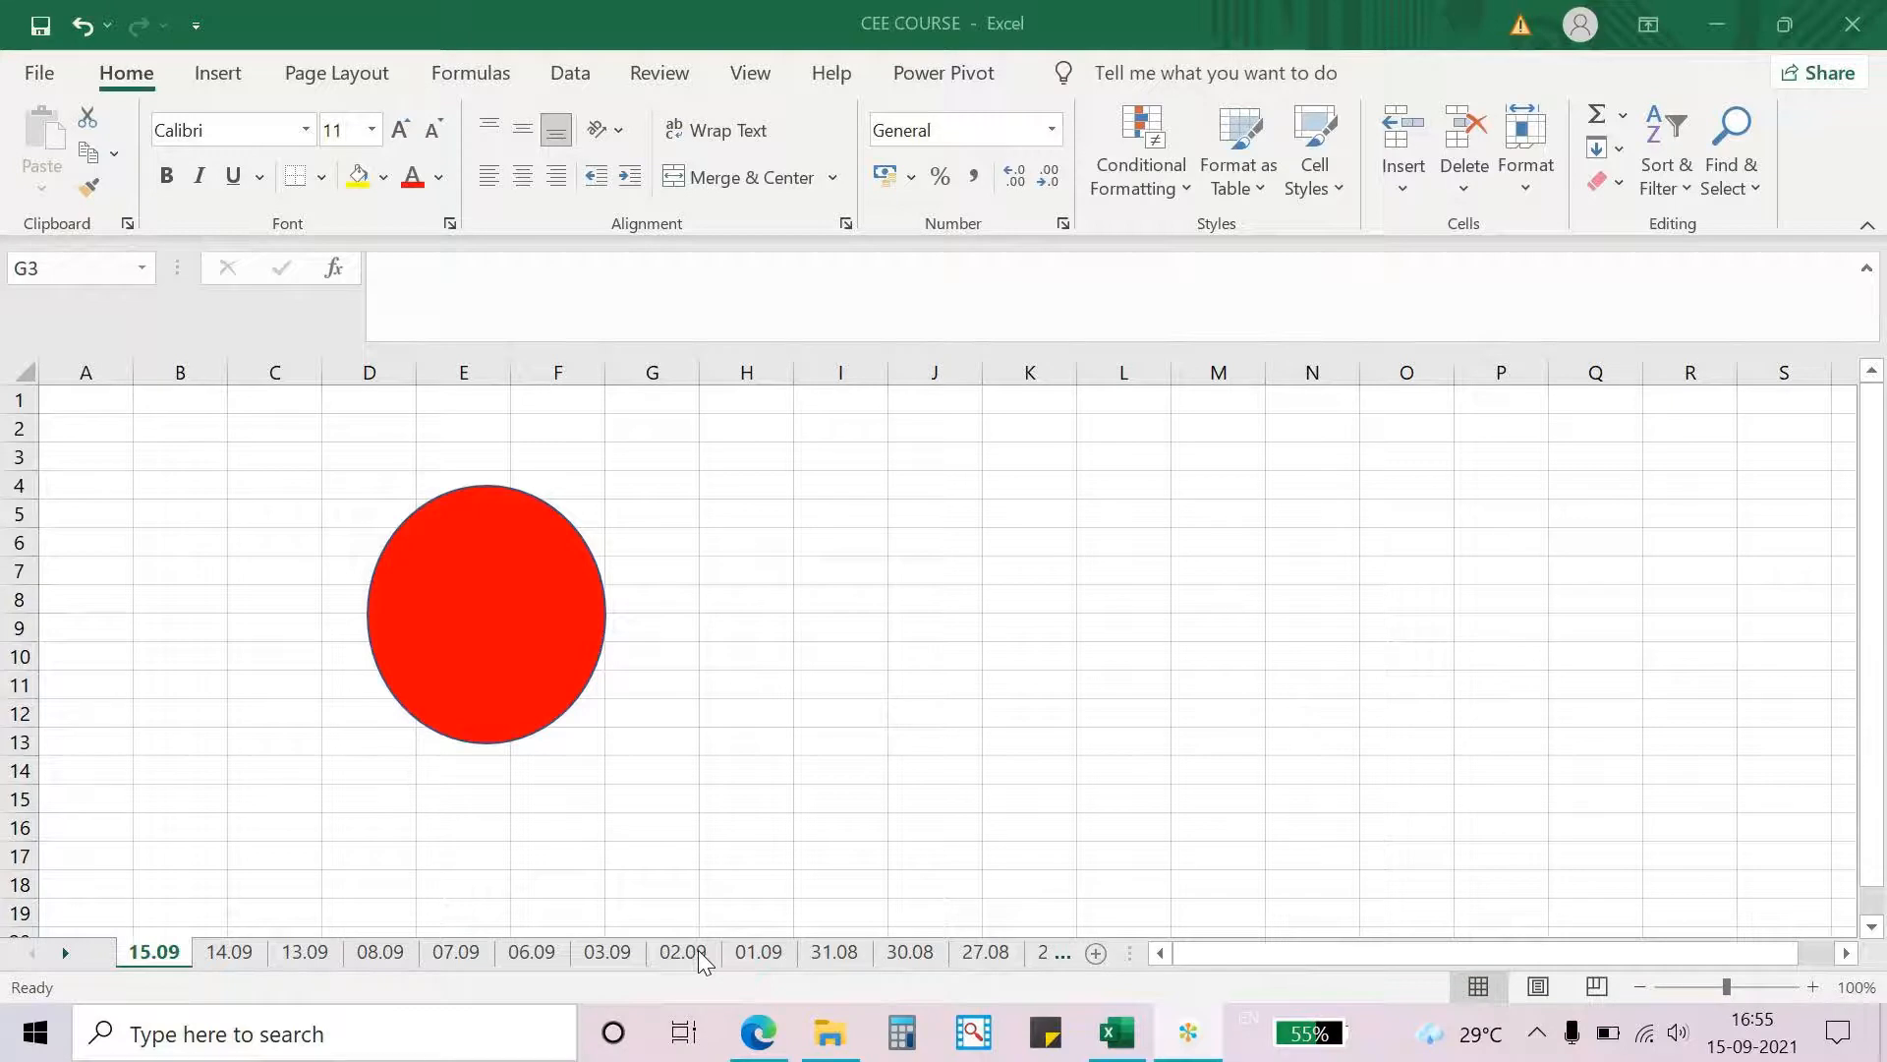
{"action": "key", "text": "XF86AudioLowerVolume"}
{"action": "key", "text": "XF86AudioLowerVolume"}
{"action": "key", "text": "XF86AudioLowerVolume"}
{"action": "key", "text": "XF86AudioLowerVolume"}
{"action": "key", "text": "XF86AudioLowerVolume"}
{"action": "key", "text": "XF86AudioLowerVolume"}
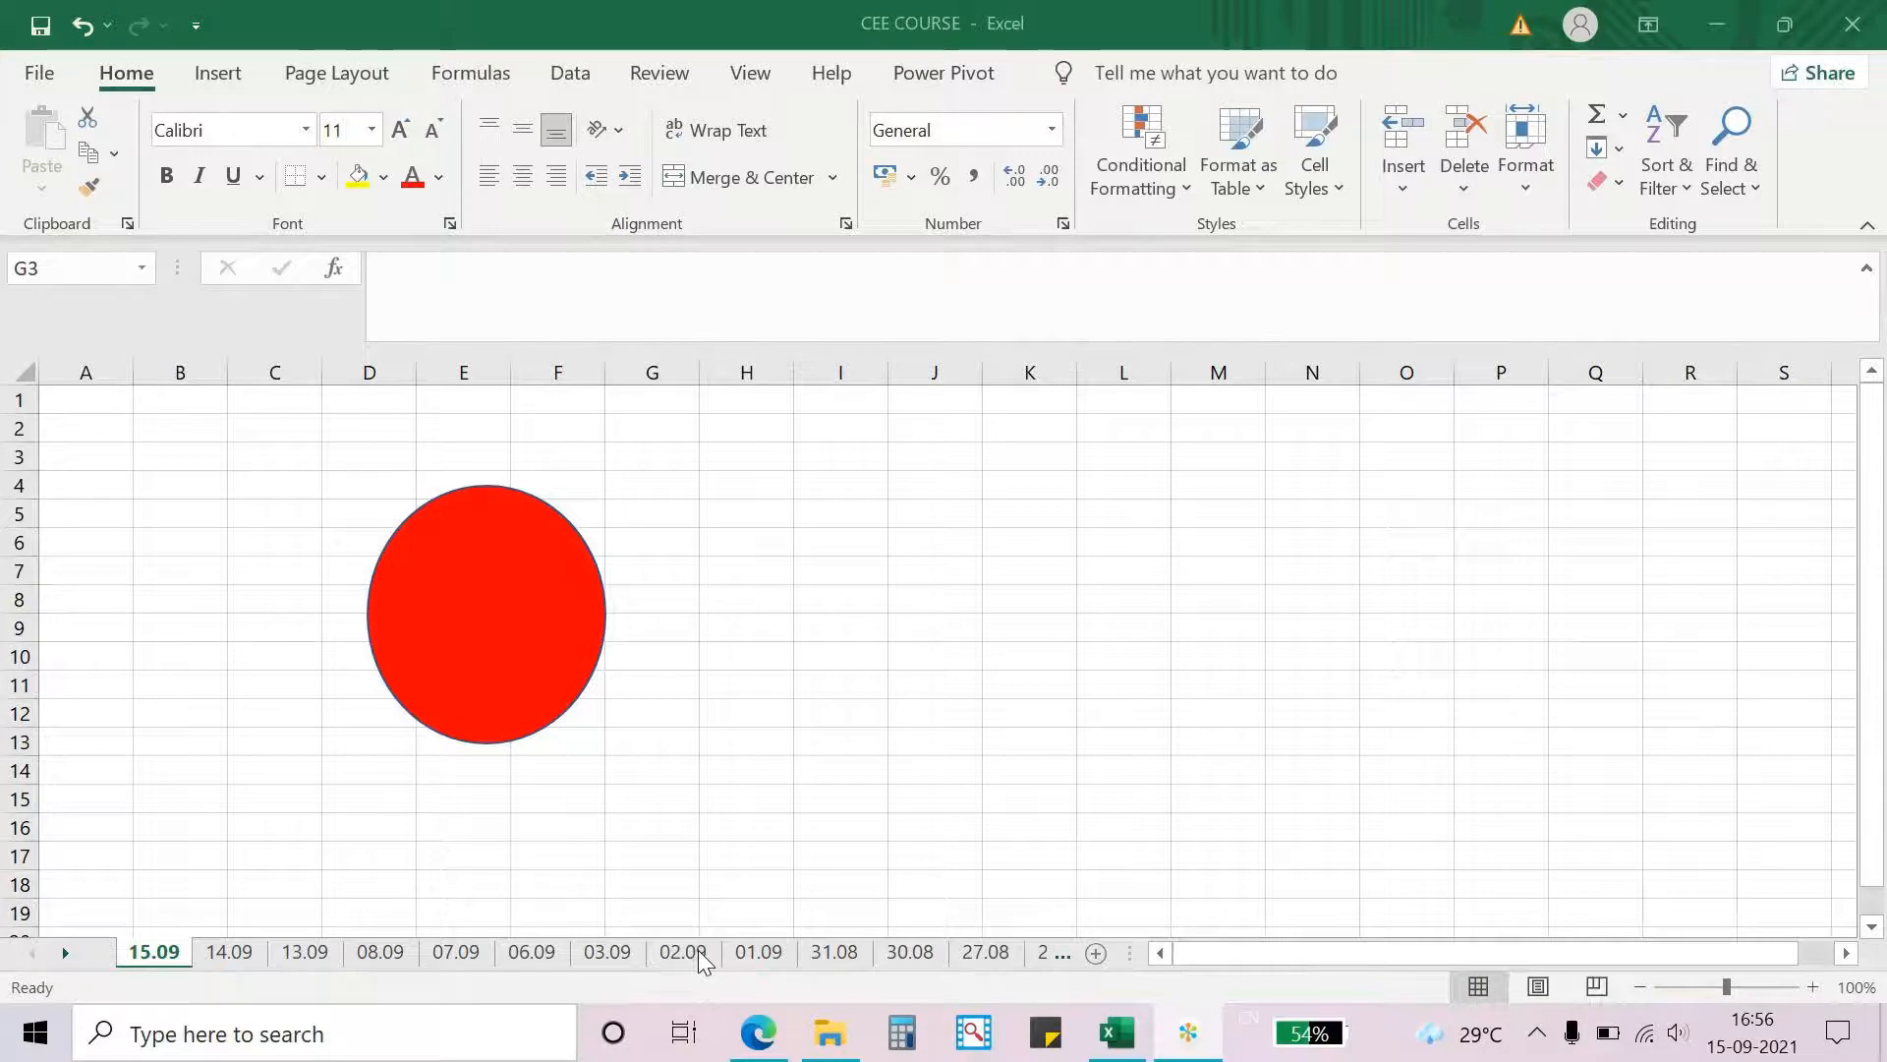
{"action": "left_click", "coordinate": [1113, 1029]}
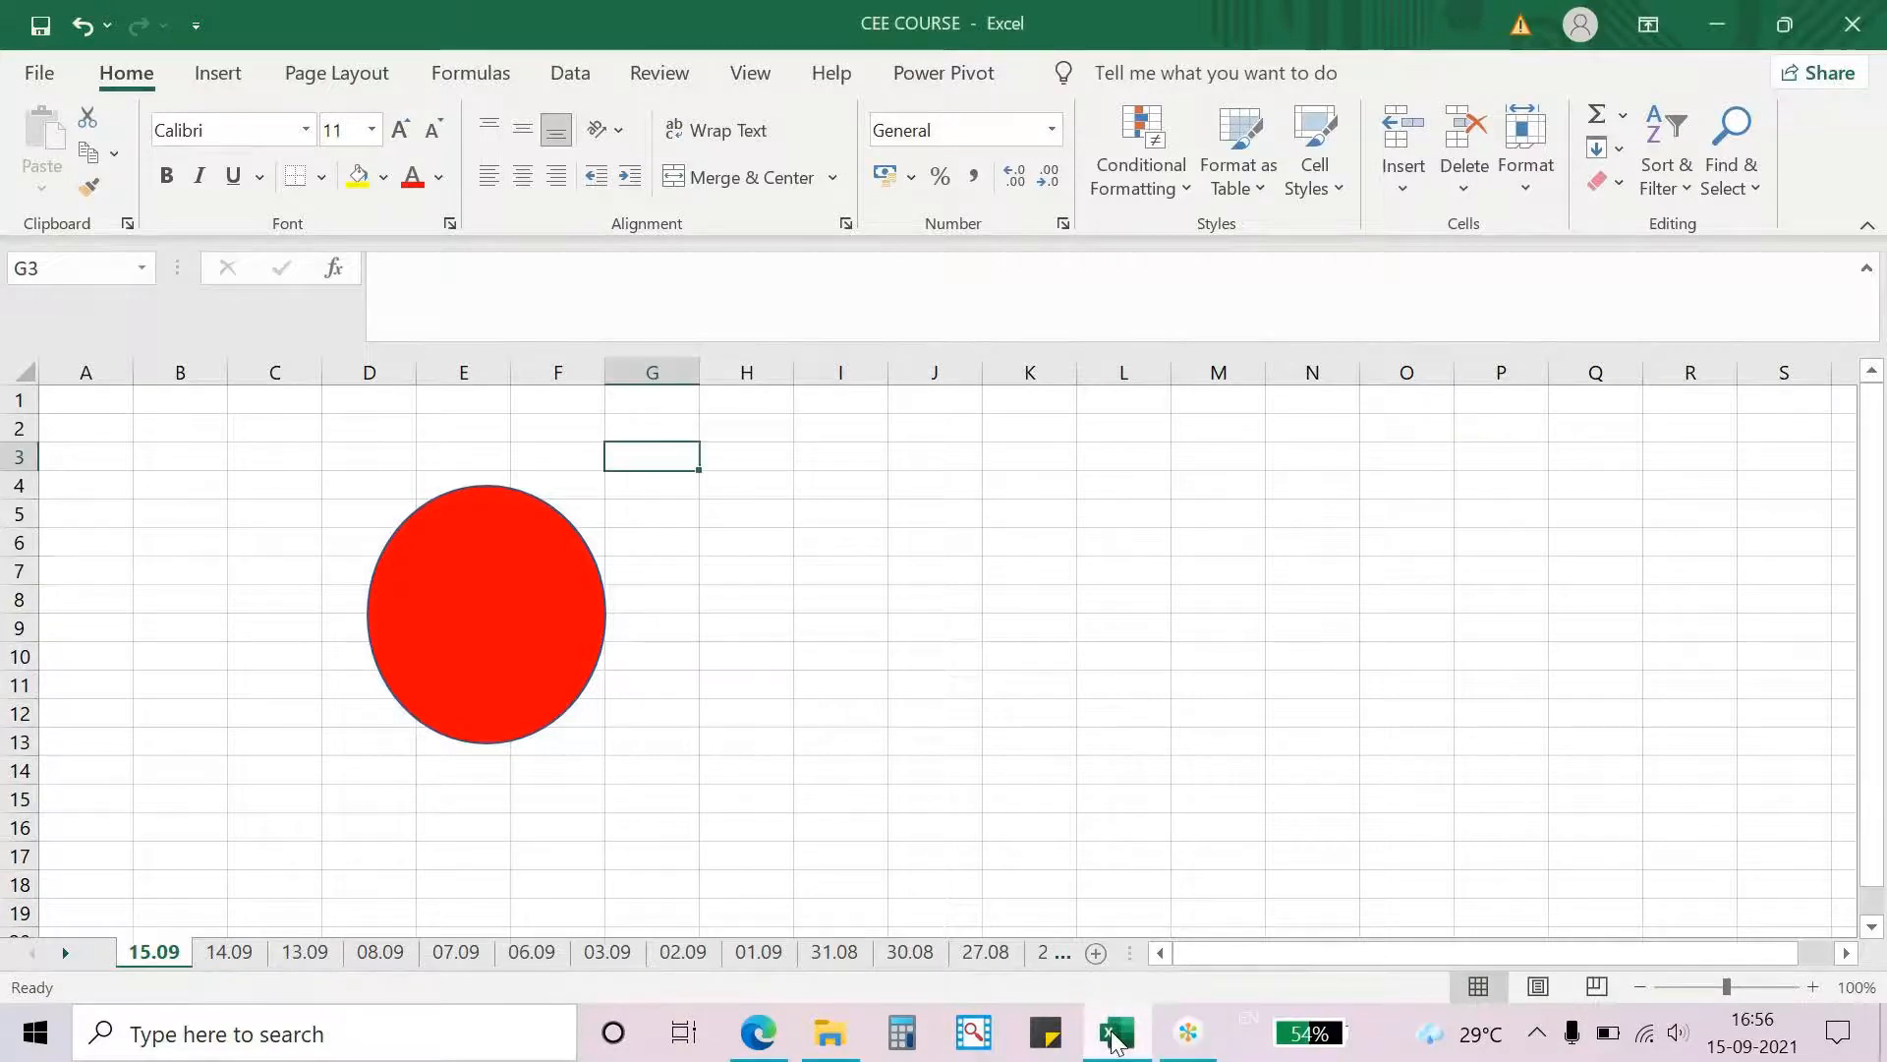
- Insert a new embedded Bitmap Image object into the sheet
{"action": "left_click", "coordinate": [220, 78]}
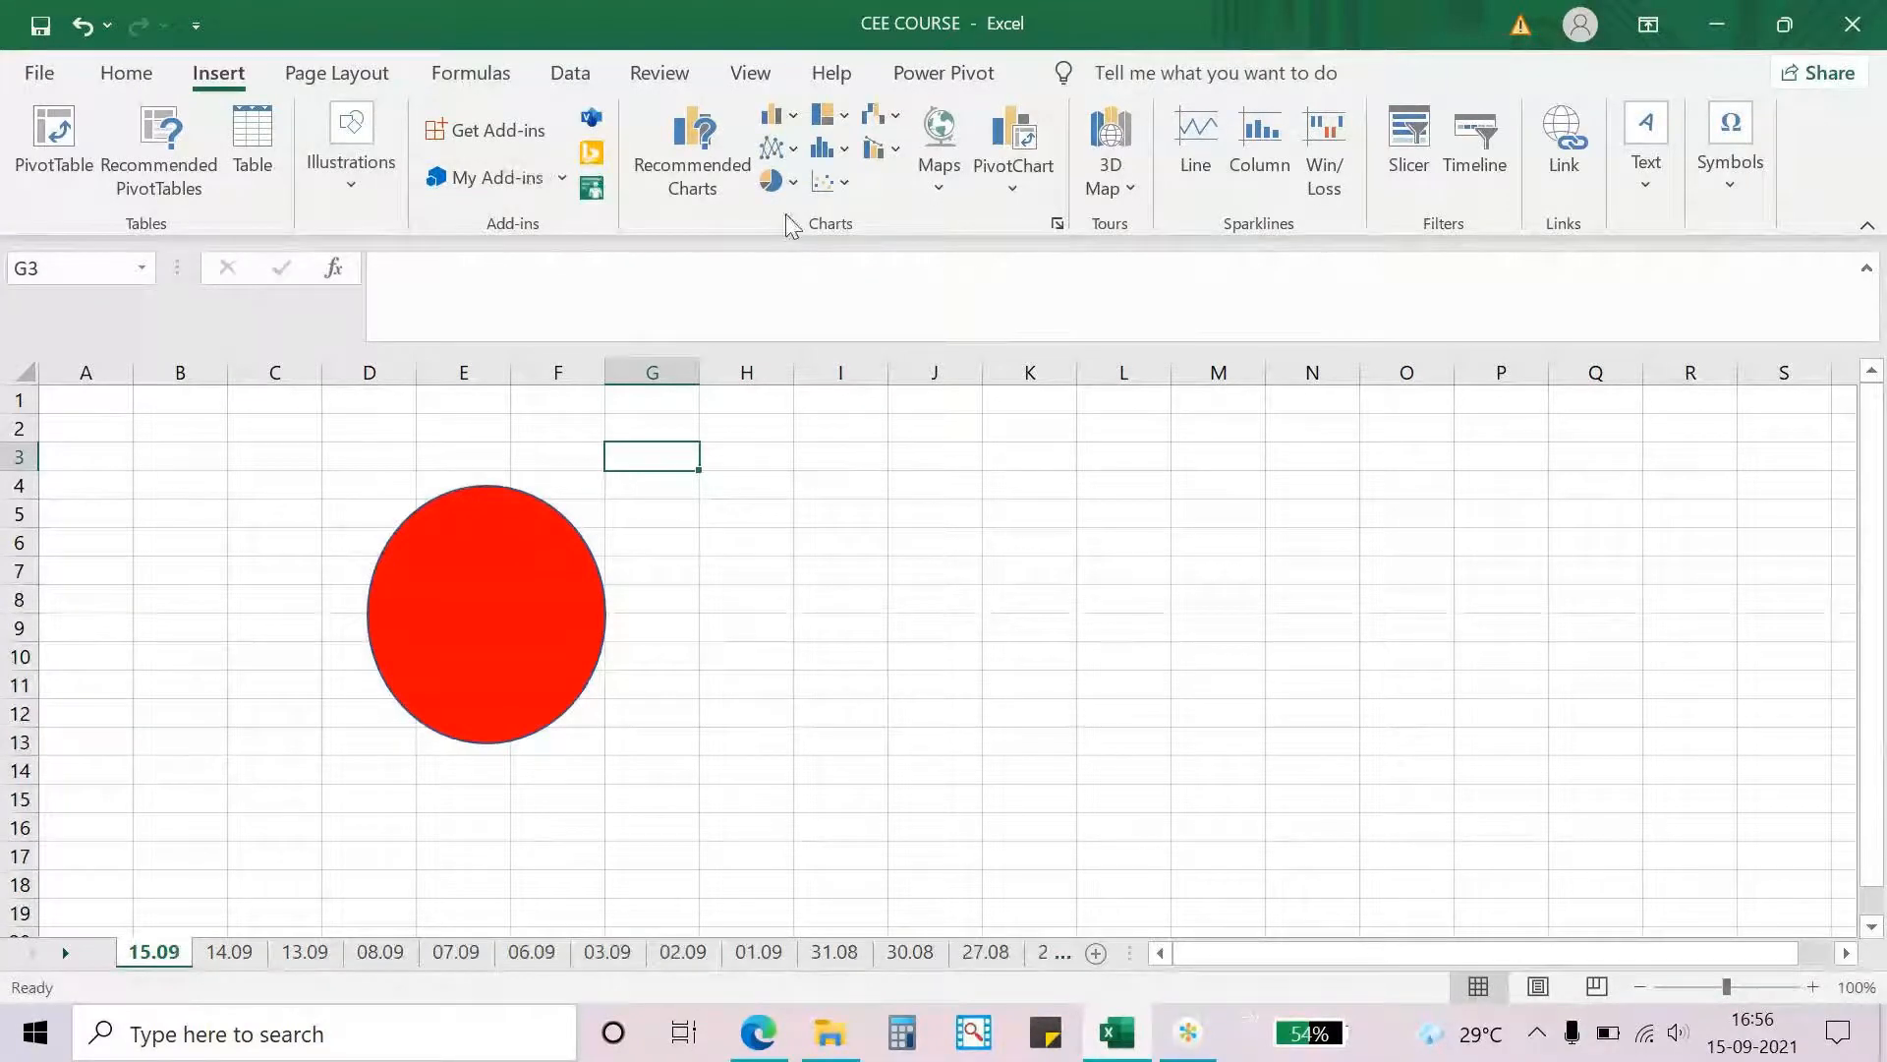
{"action": "left_click", "coordinate": [1652, 202]}
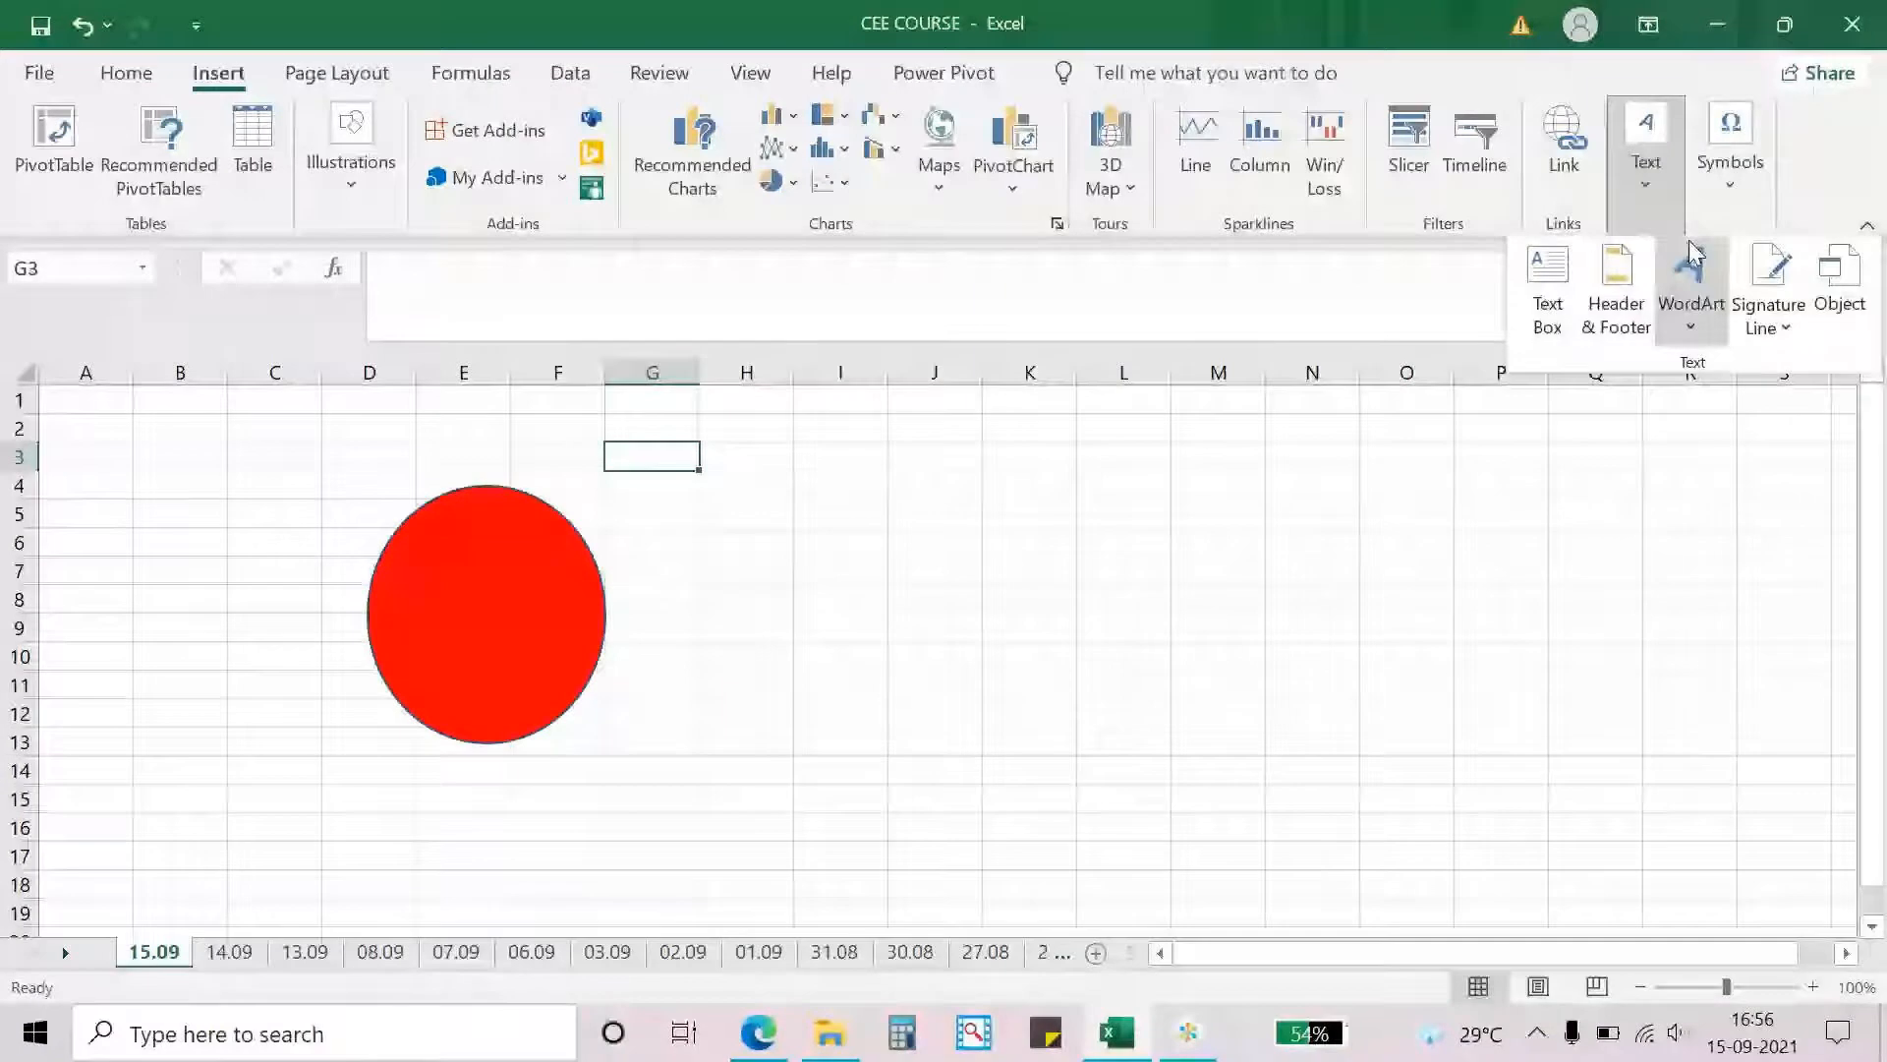
{"action": "left_click", "coordinate": [1828, 314]}
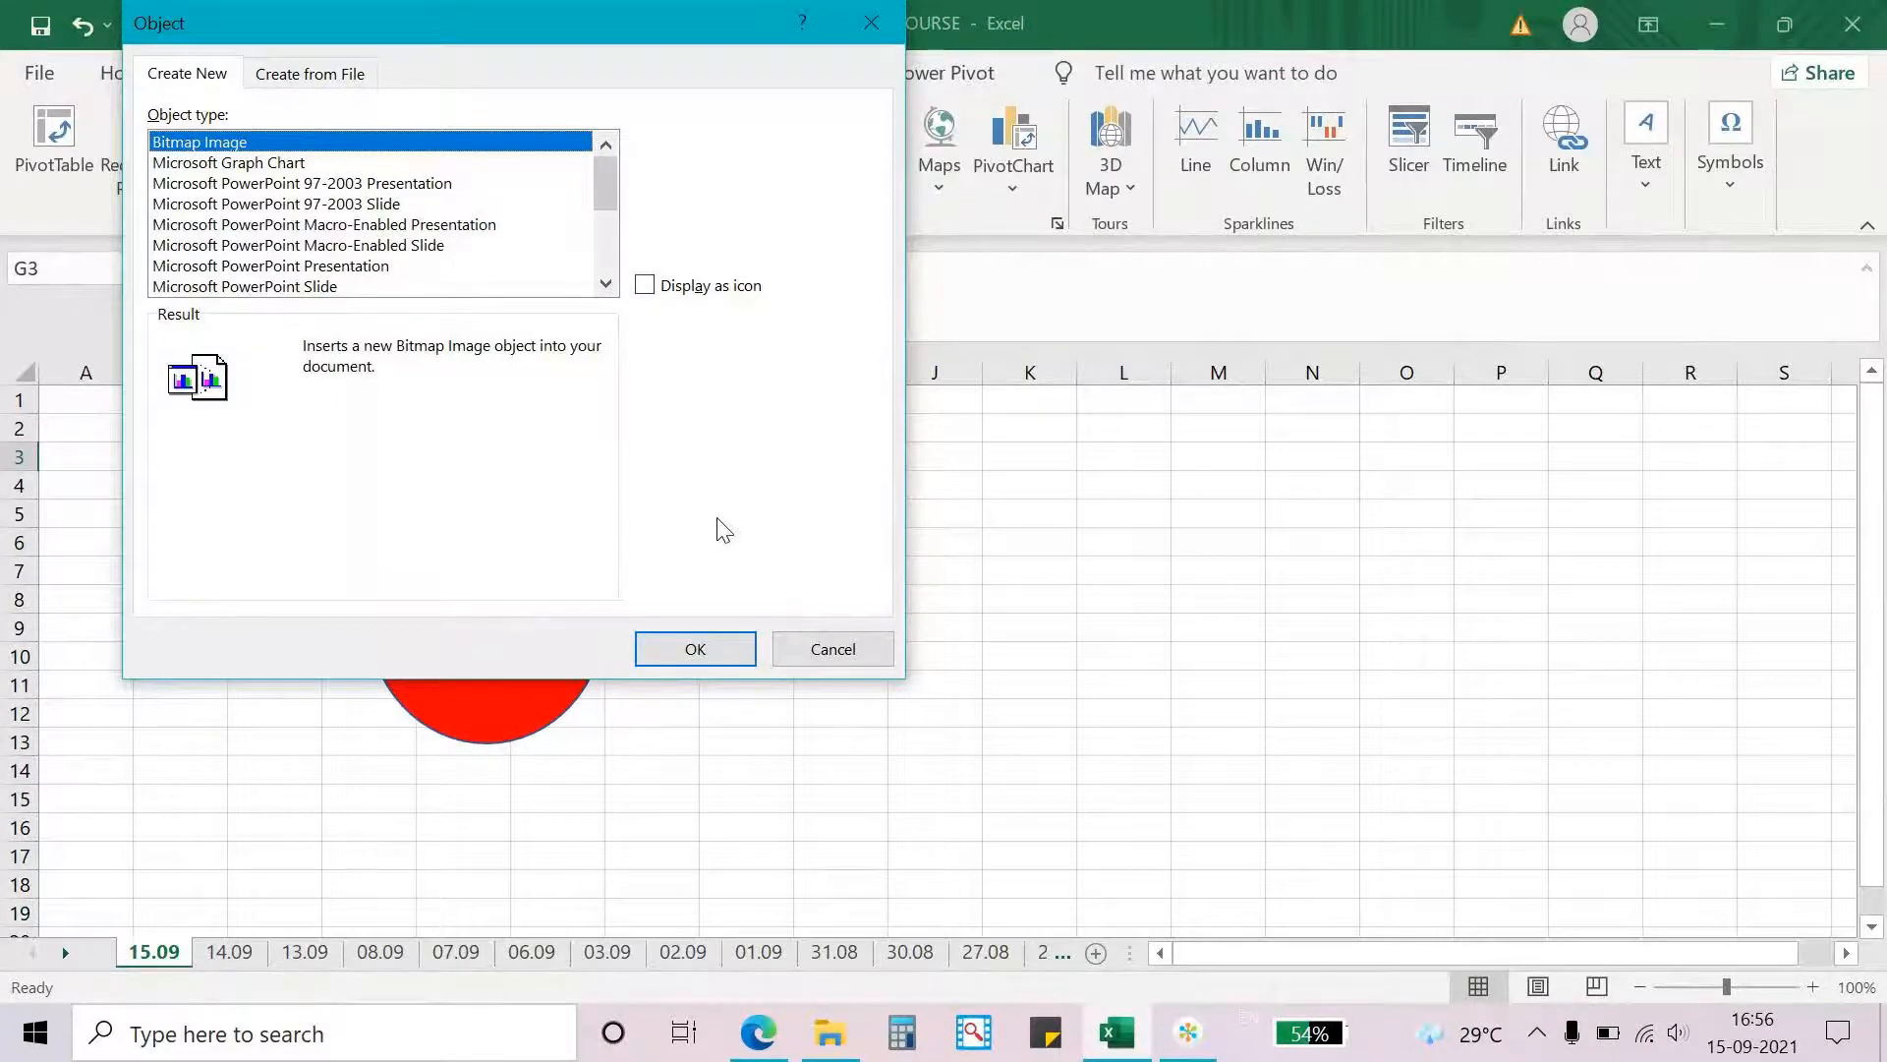
{"action": "left_click", "coordinate": [696, 647]}
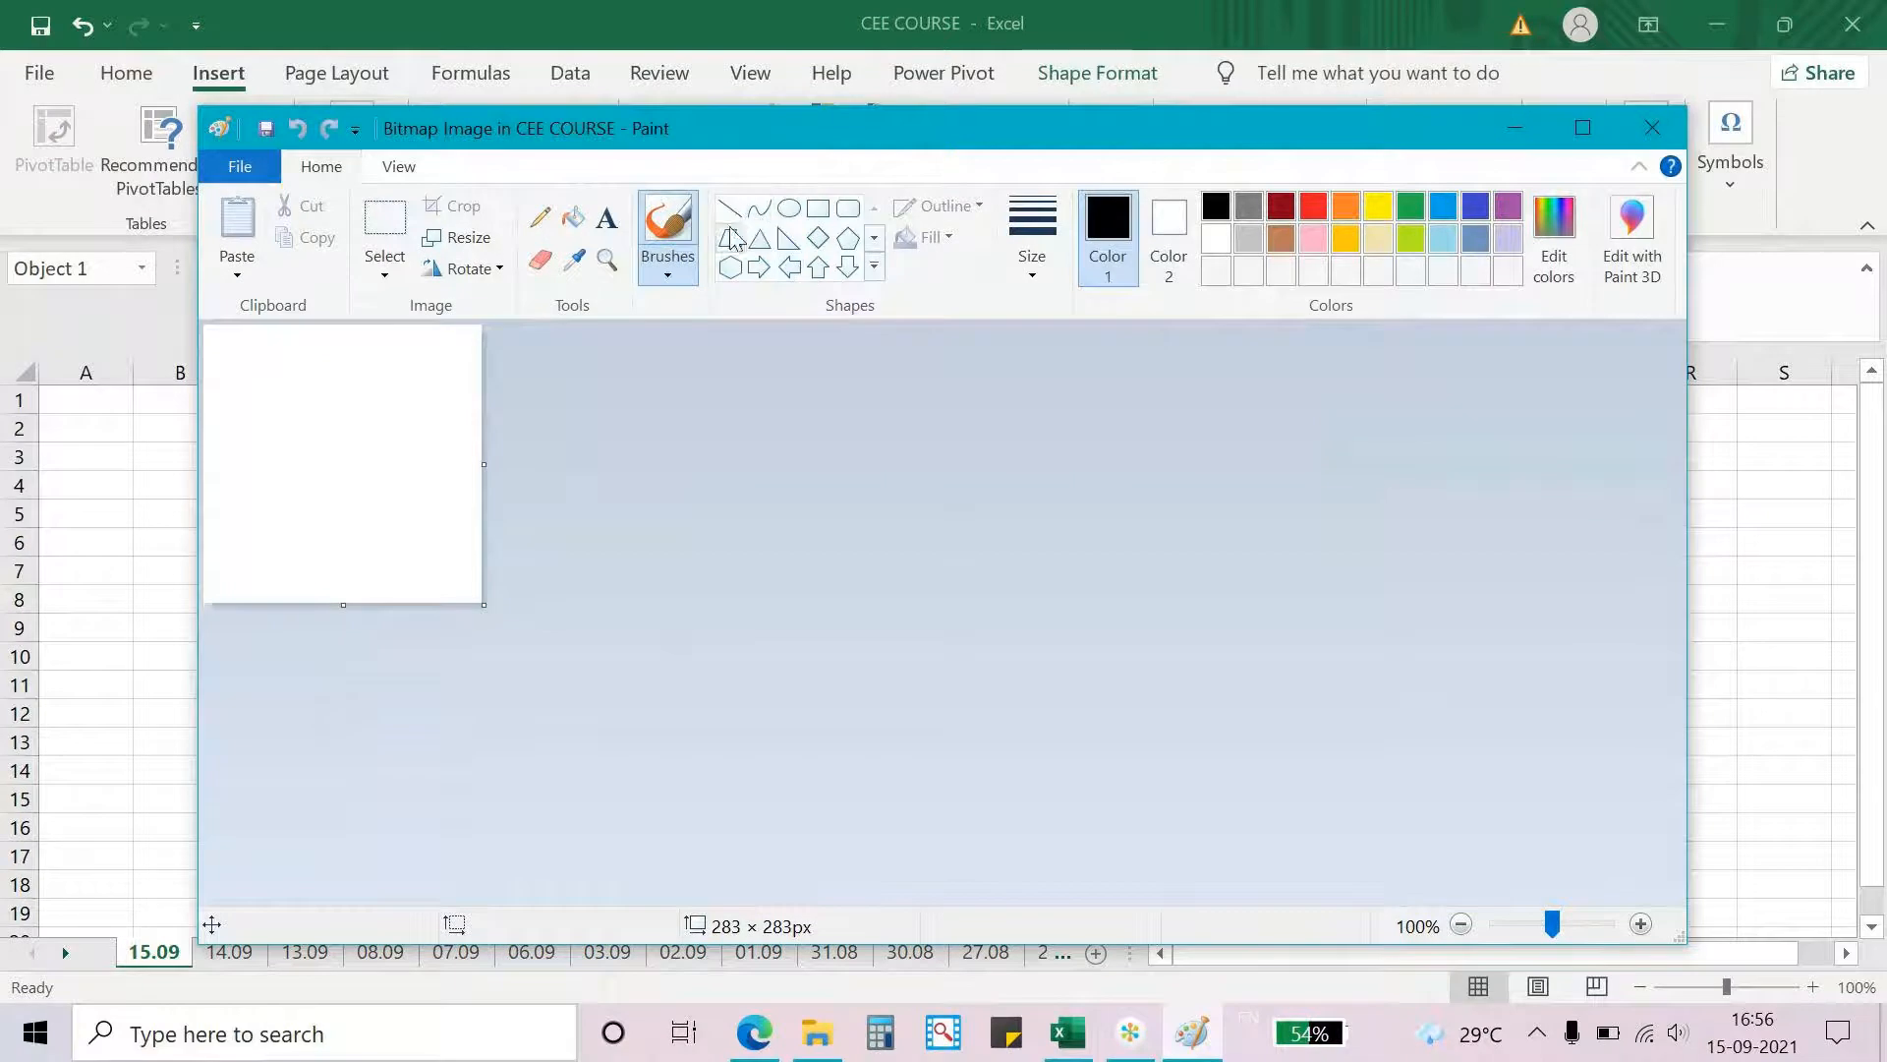
- Draw a hexagon about 173 × 176 px in the embedded bitmap and close the Paint editor
{"action": "left_click", "coordinate": [729, 265]}
{"action": "mouse_move", "coordinate": [251, 380]}
{"action": "left_mouse_down"}
{"action": "mouse_move", "coordinate": [344, 405]}
{"action": "mouse_move", "coordinate": [423, 551]}
{"action": "left_mouse_up"}
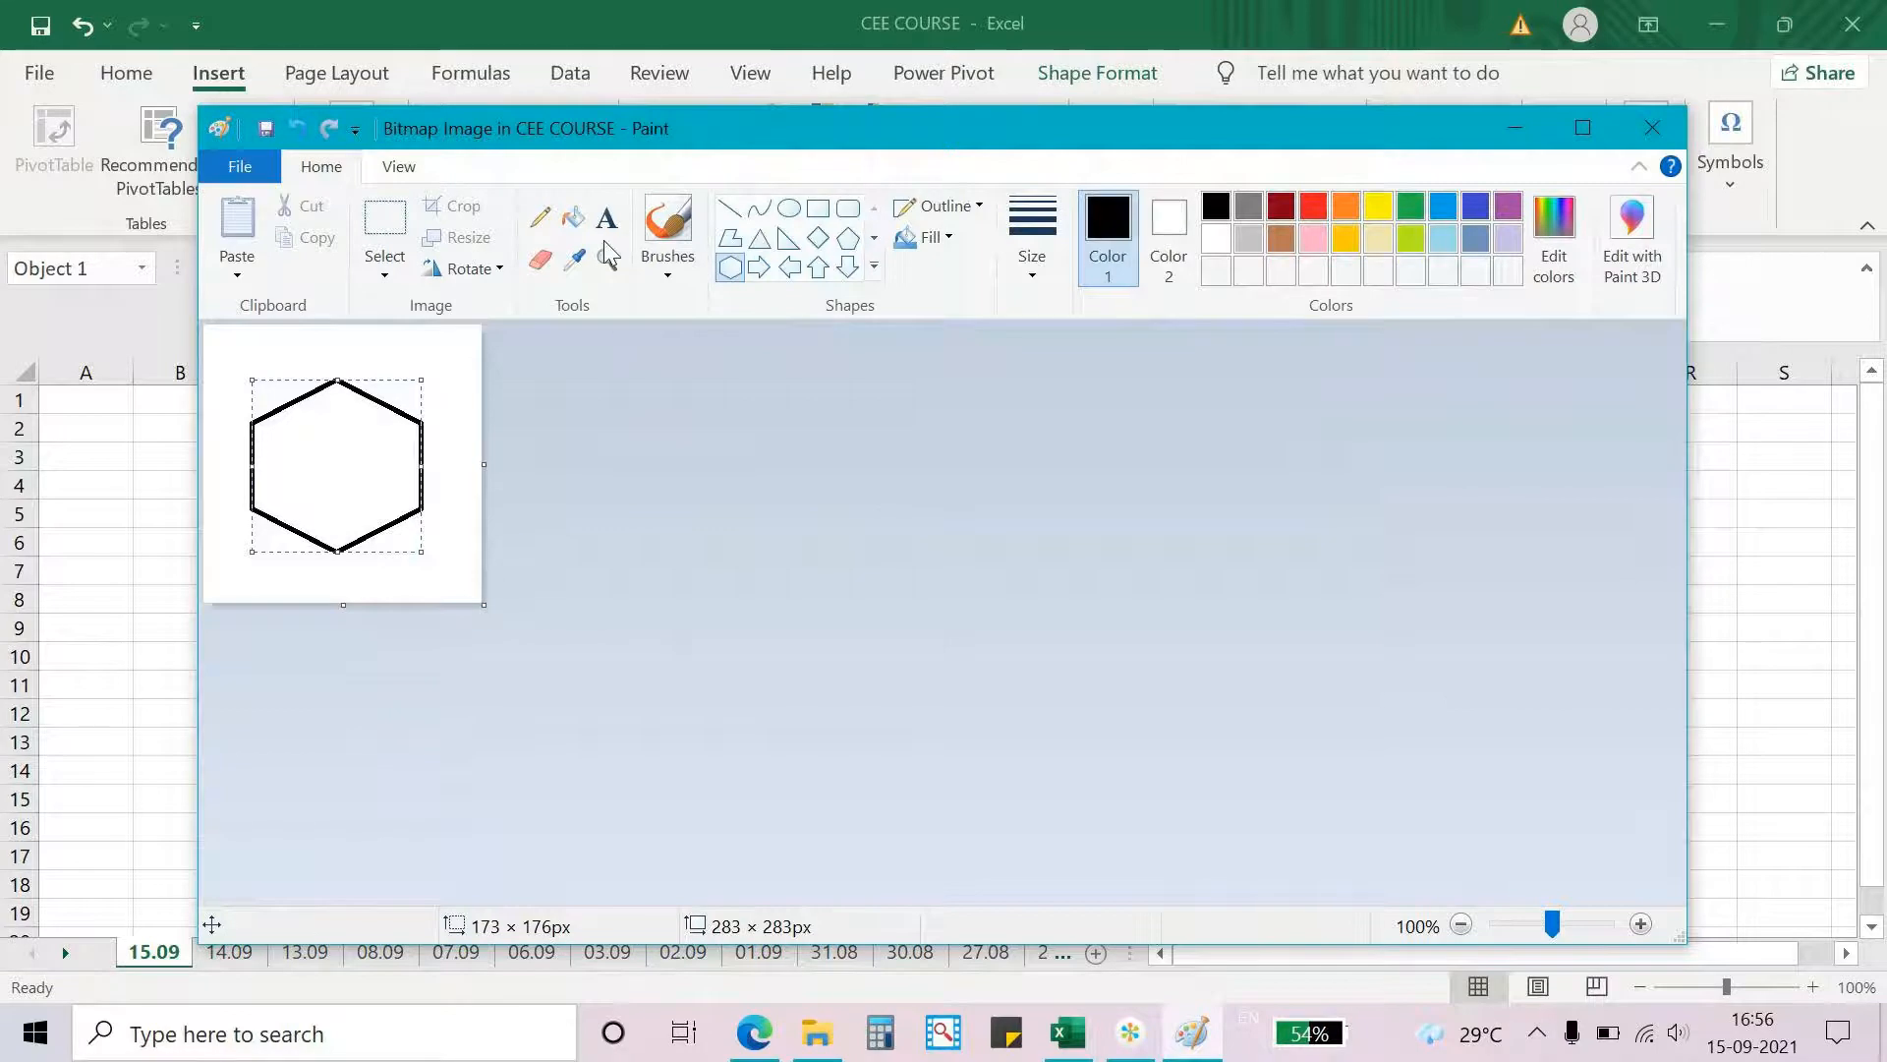
{"action": "left_click", "coordinate": [1647, 130]}
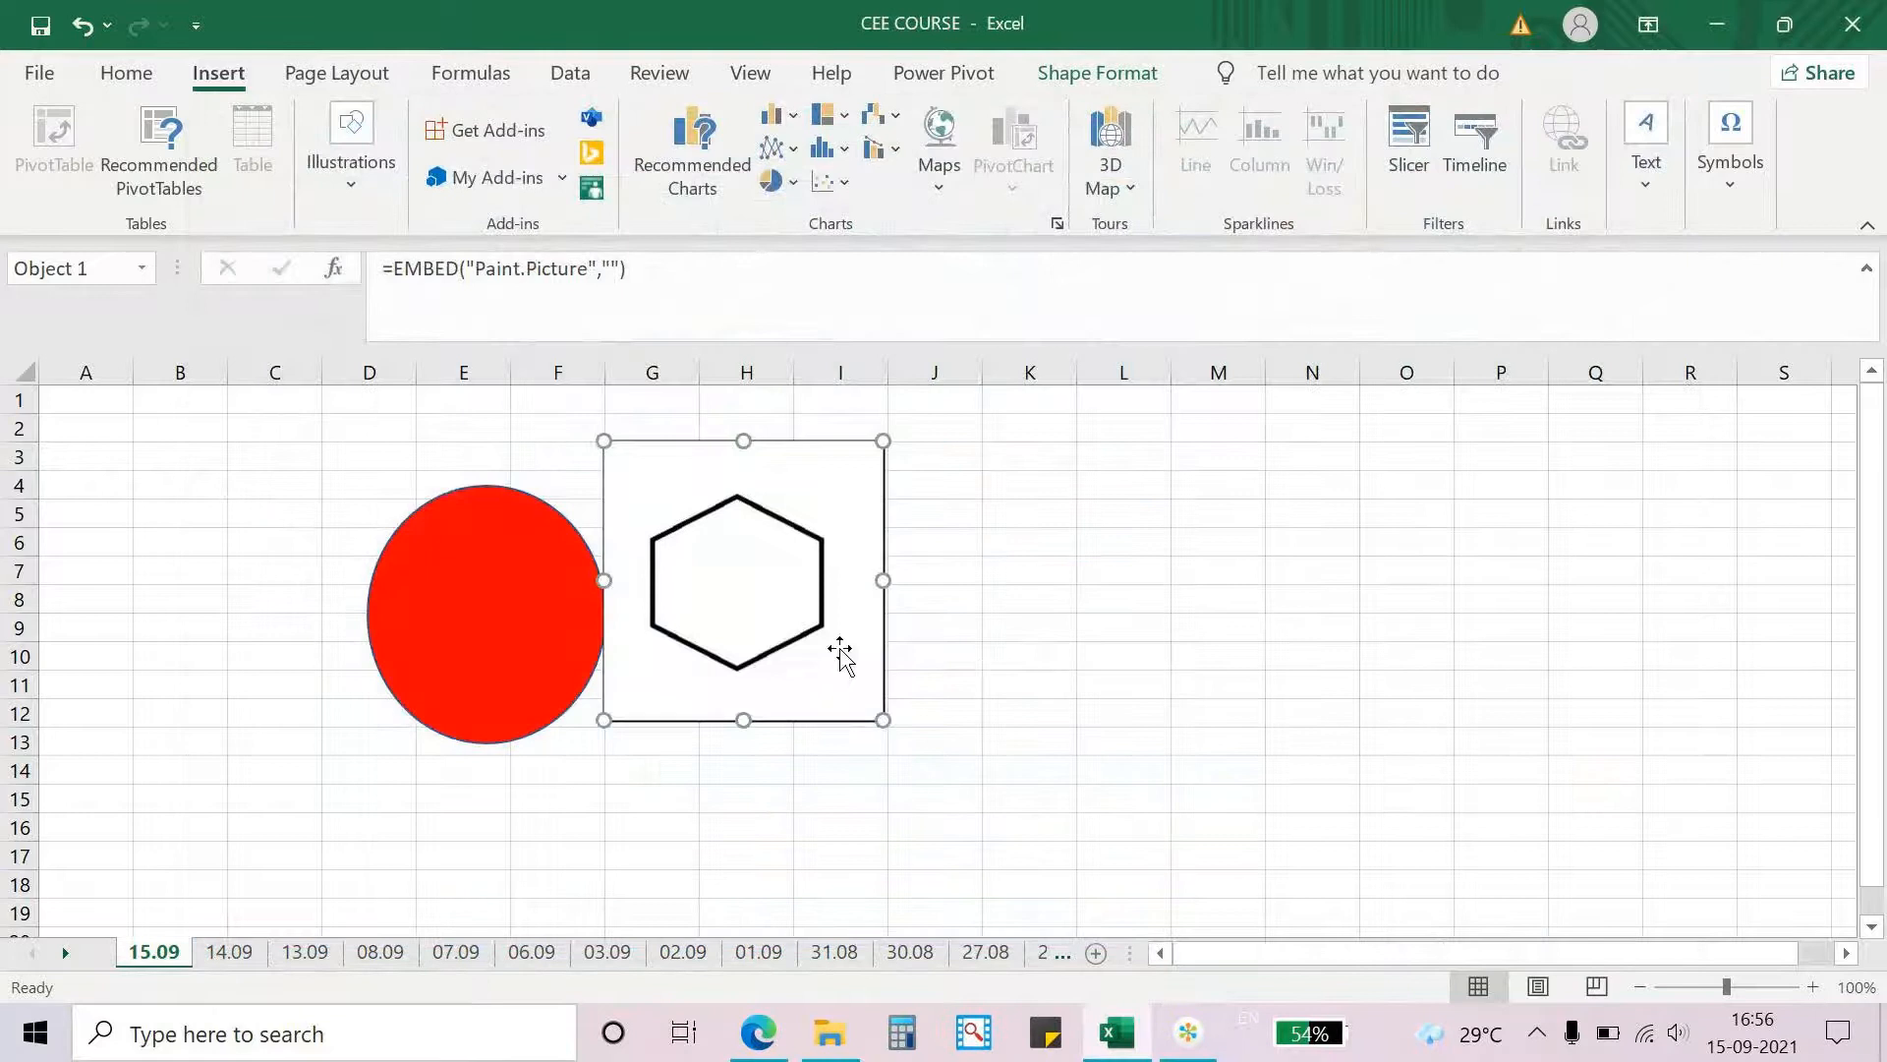
- Move the embedded hexagon picture right to span about columns I to K
{"action": "left_click_drag", "start_coordinate": [840, 648], "coordinate": [1047, 672]}
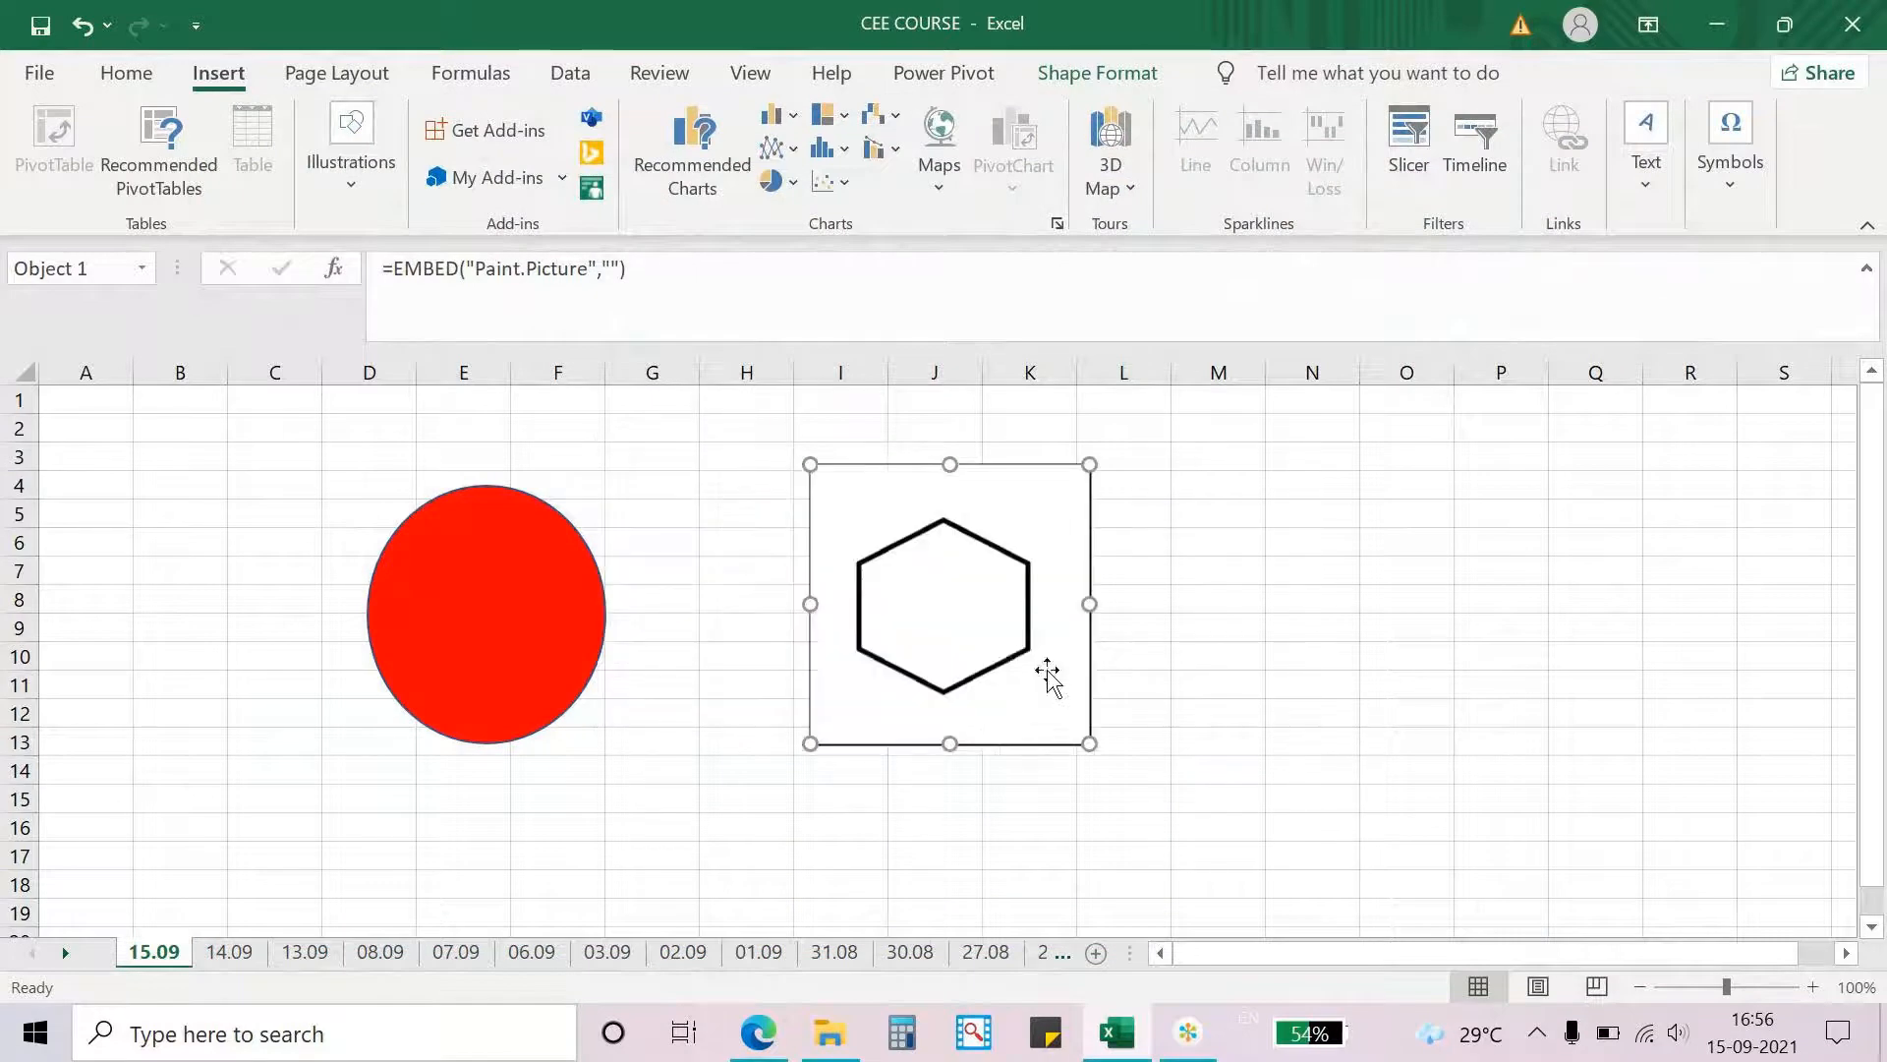
{"action": "left_click", "coordinate": [924, 828]}
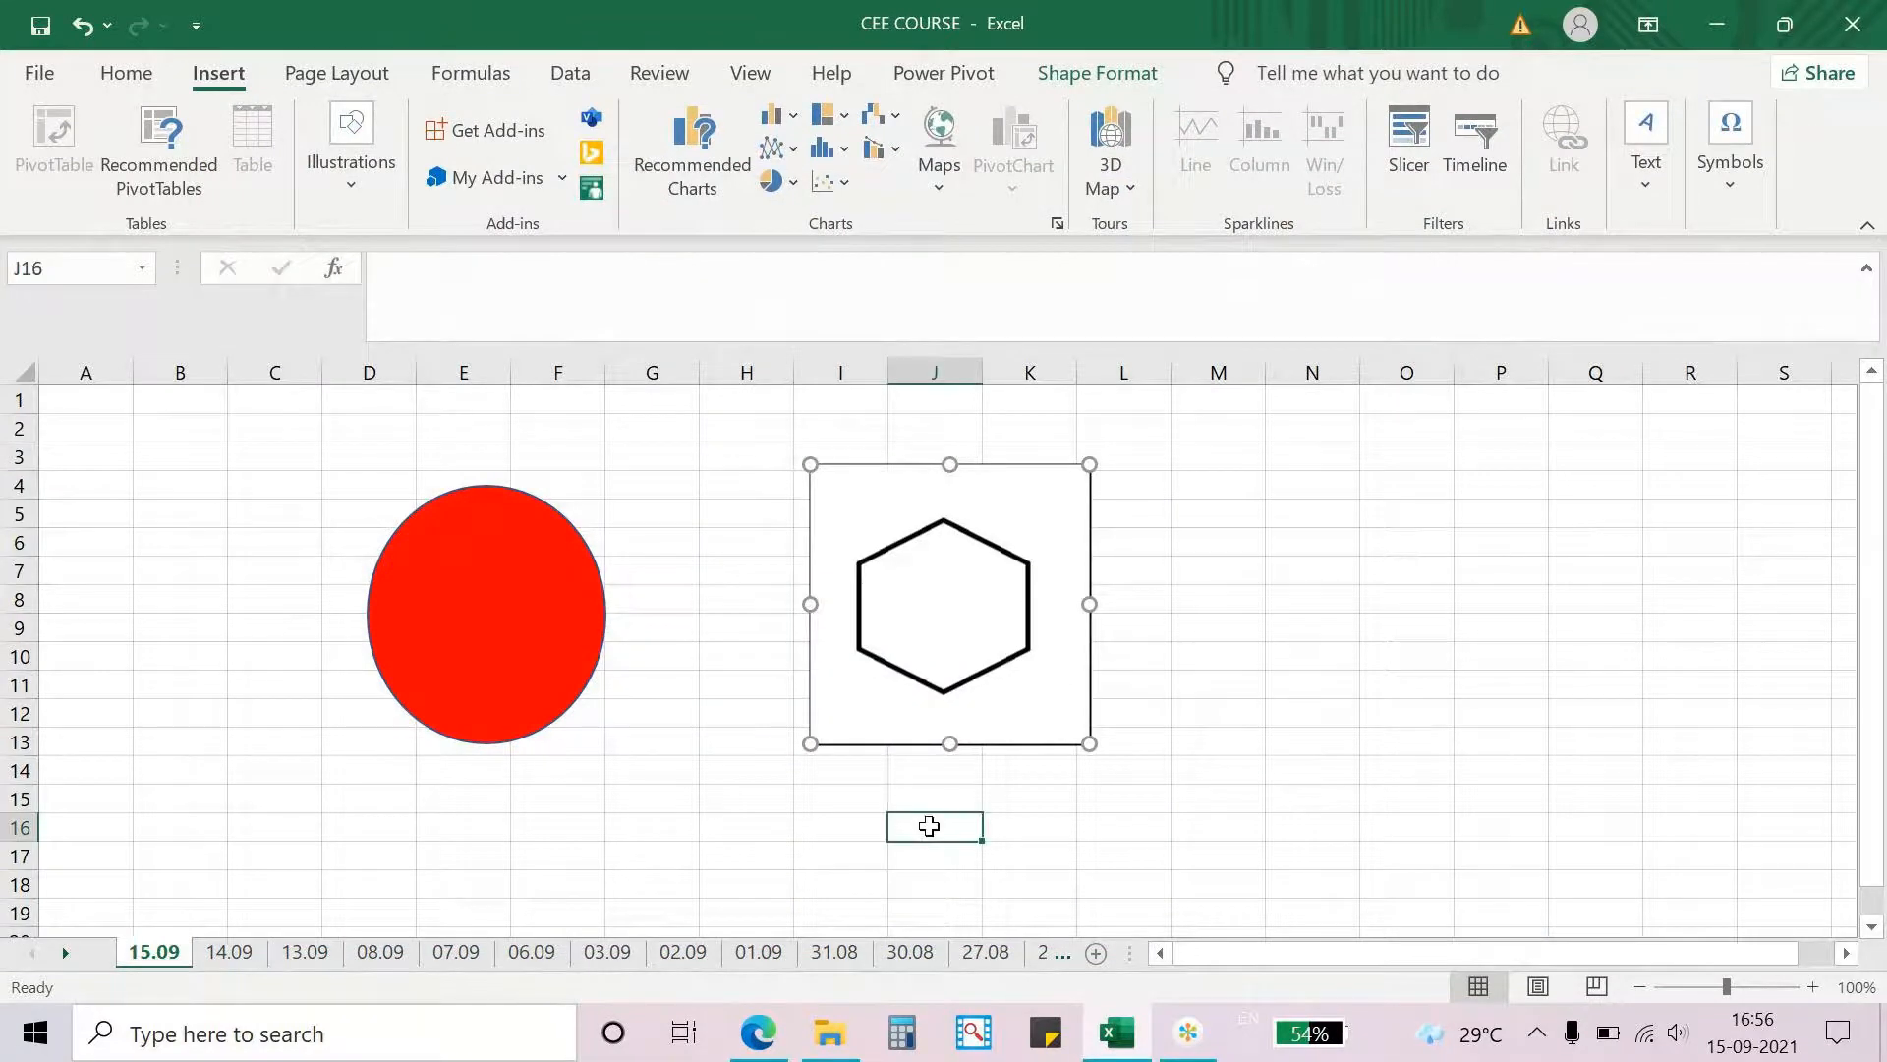
{"action": "left_click", "coordinate": [1165, 1030]}
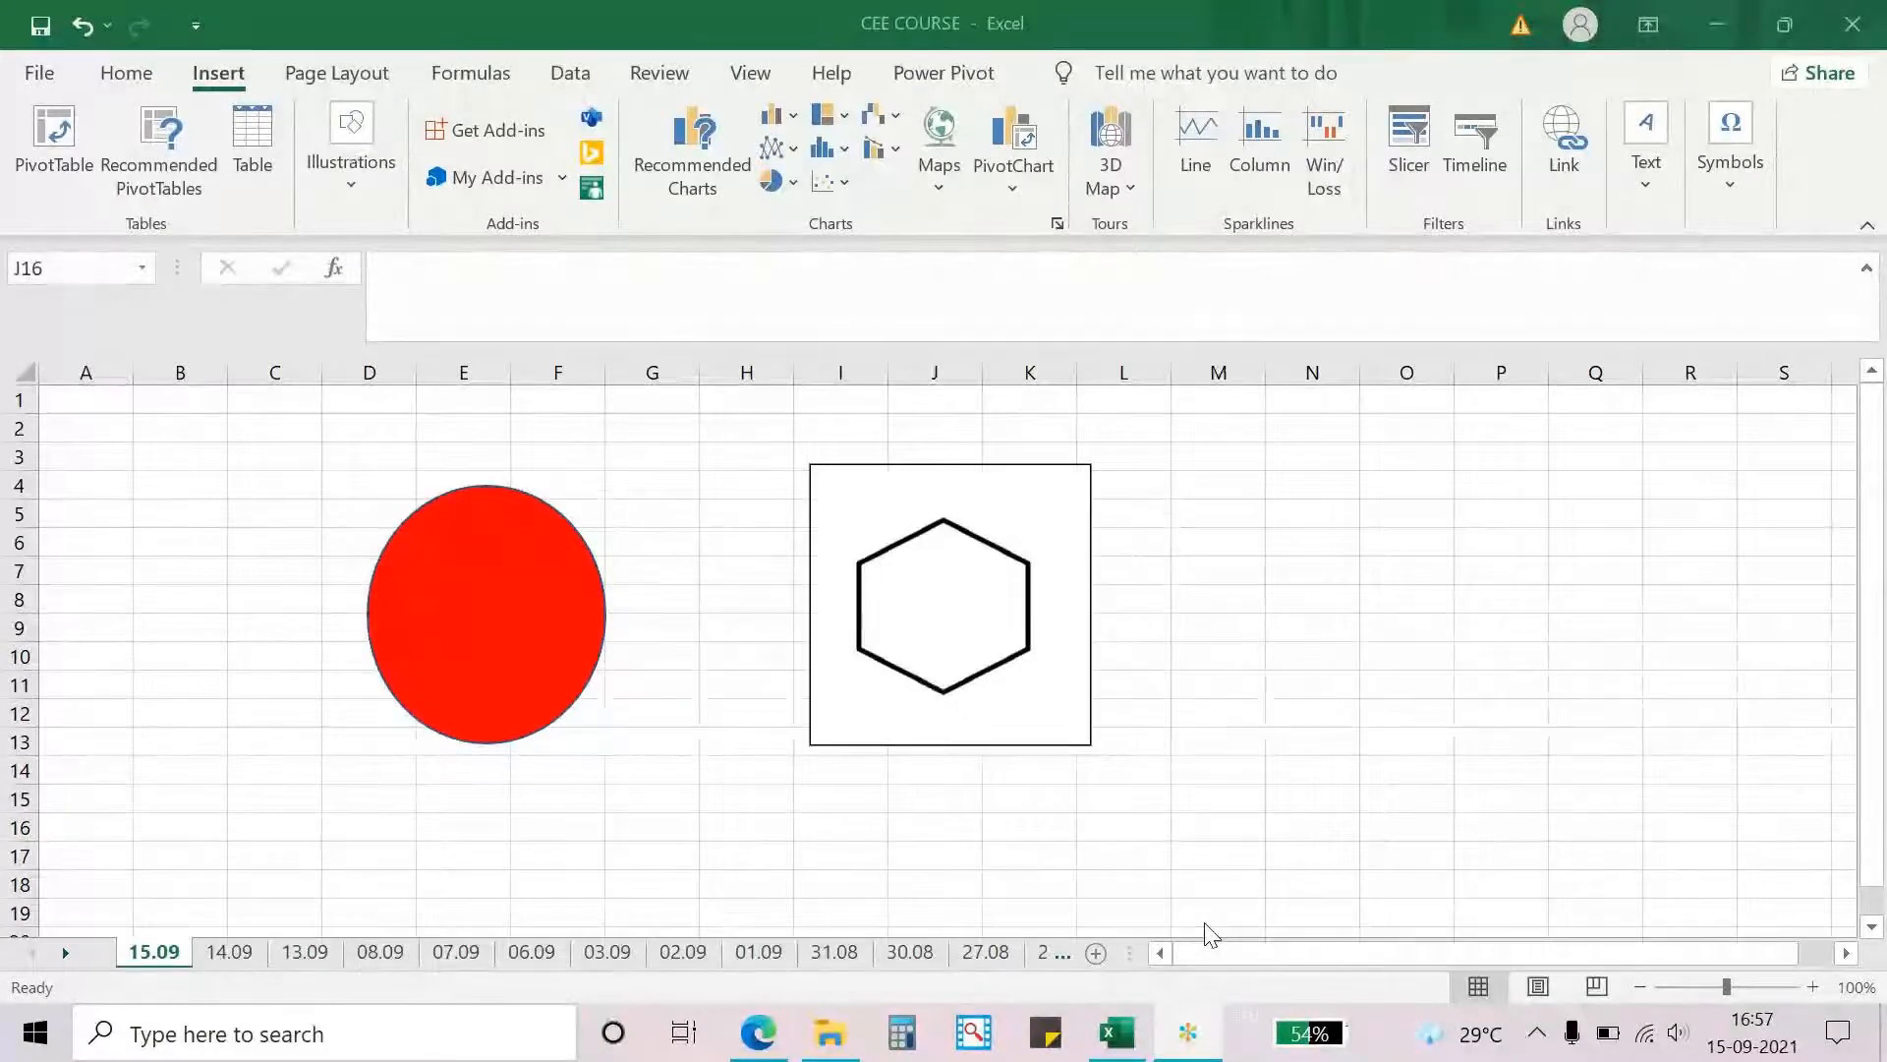
{"action": "left_click", "coordinate": [342, 324]}
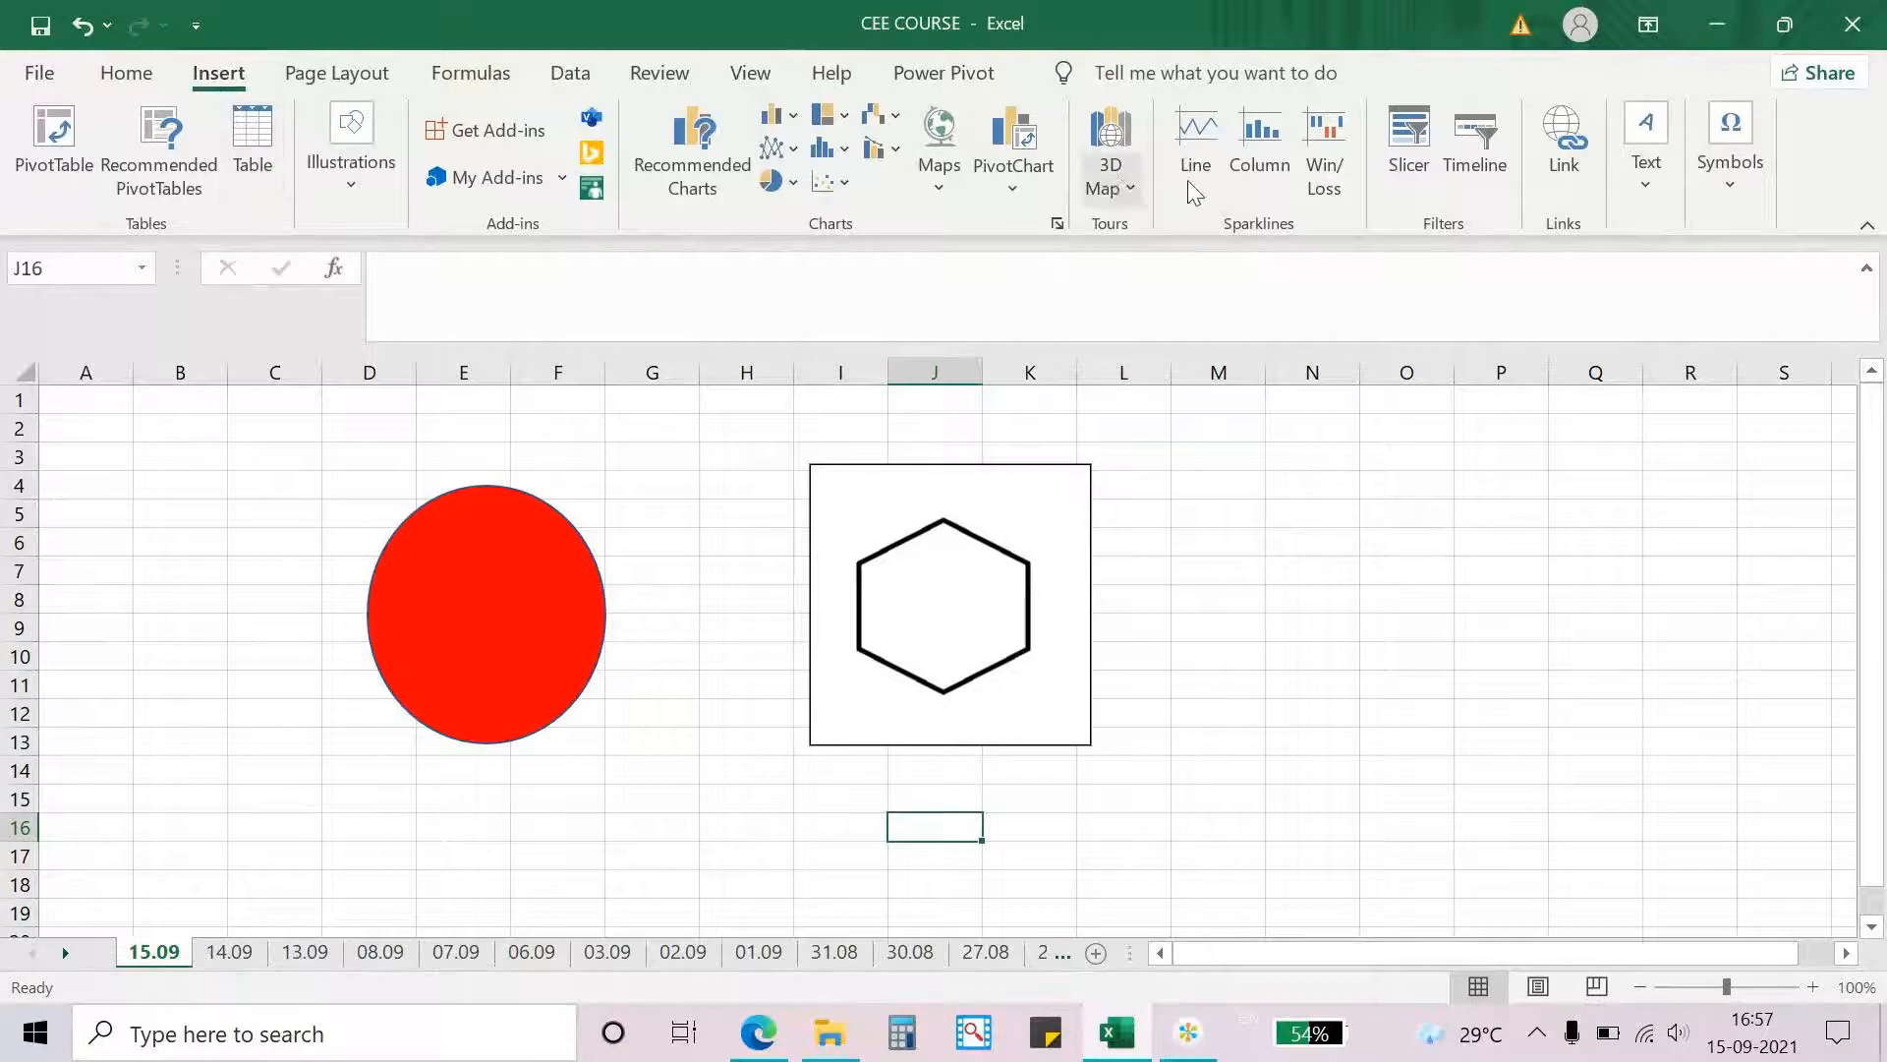
{"action": "left_click", "coordinate": [1554, 193]}
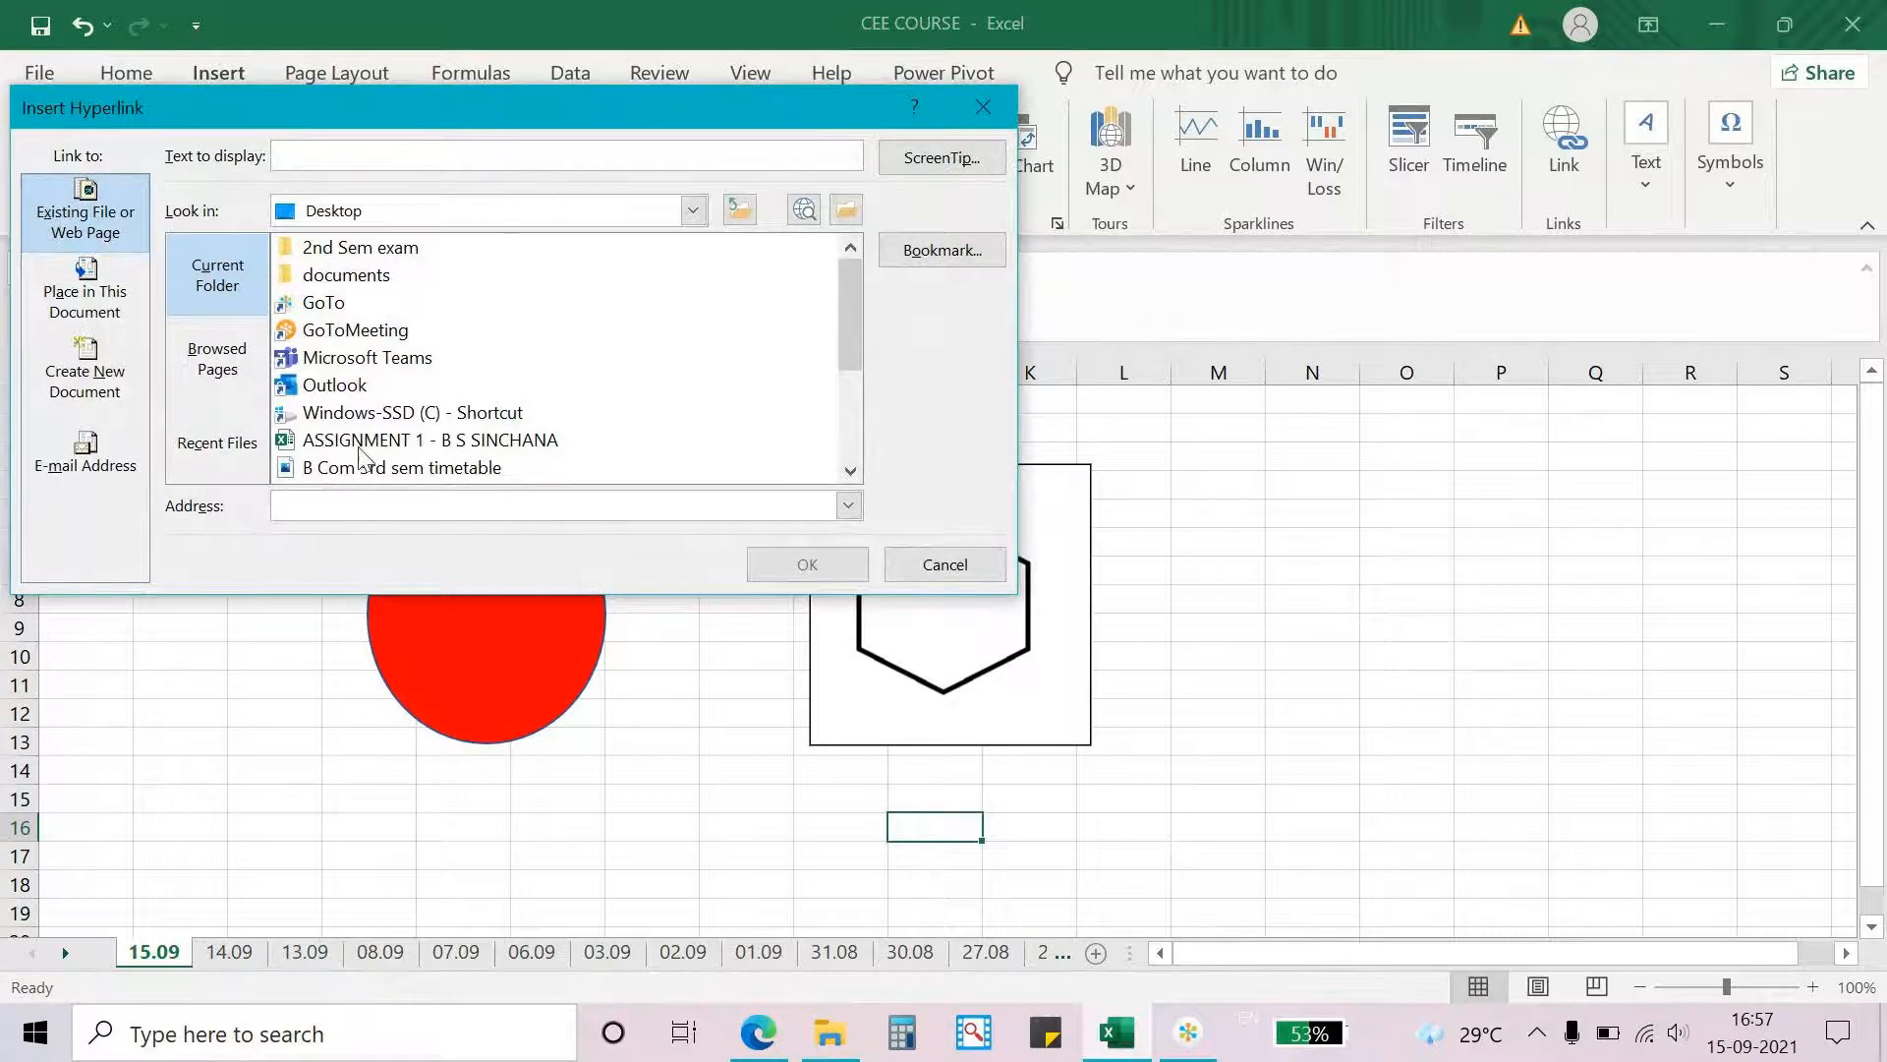
{"action": "left_click", "coordinate": [397, 468]}
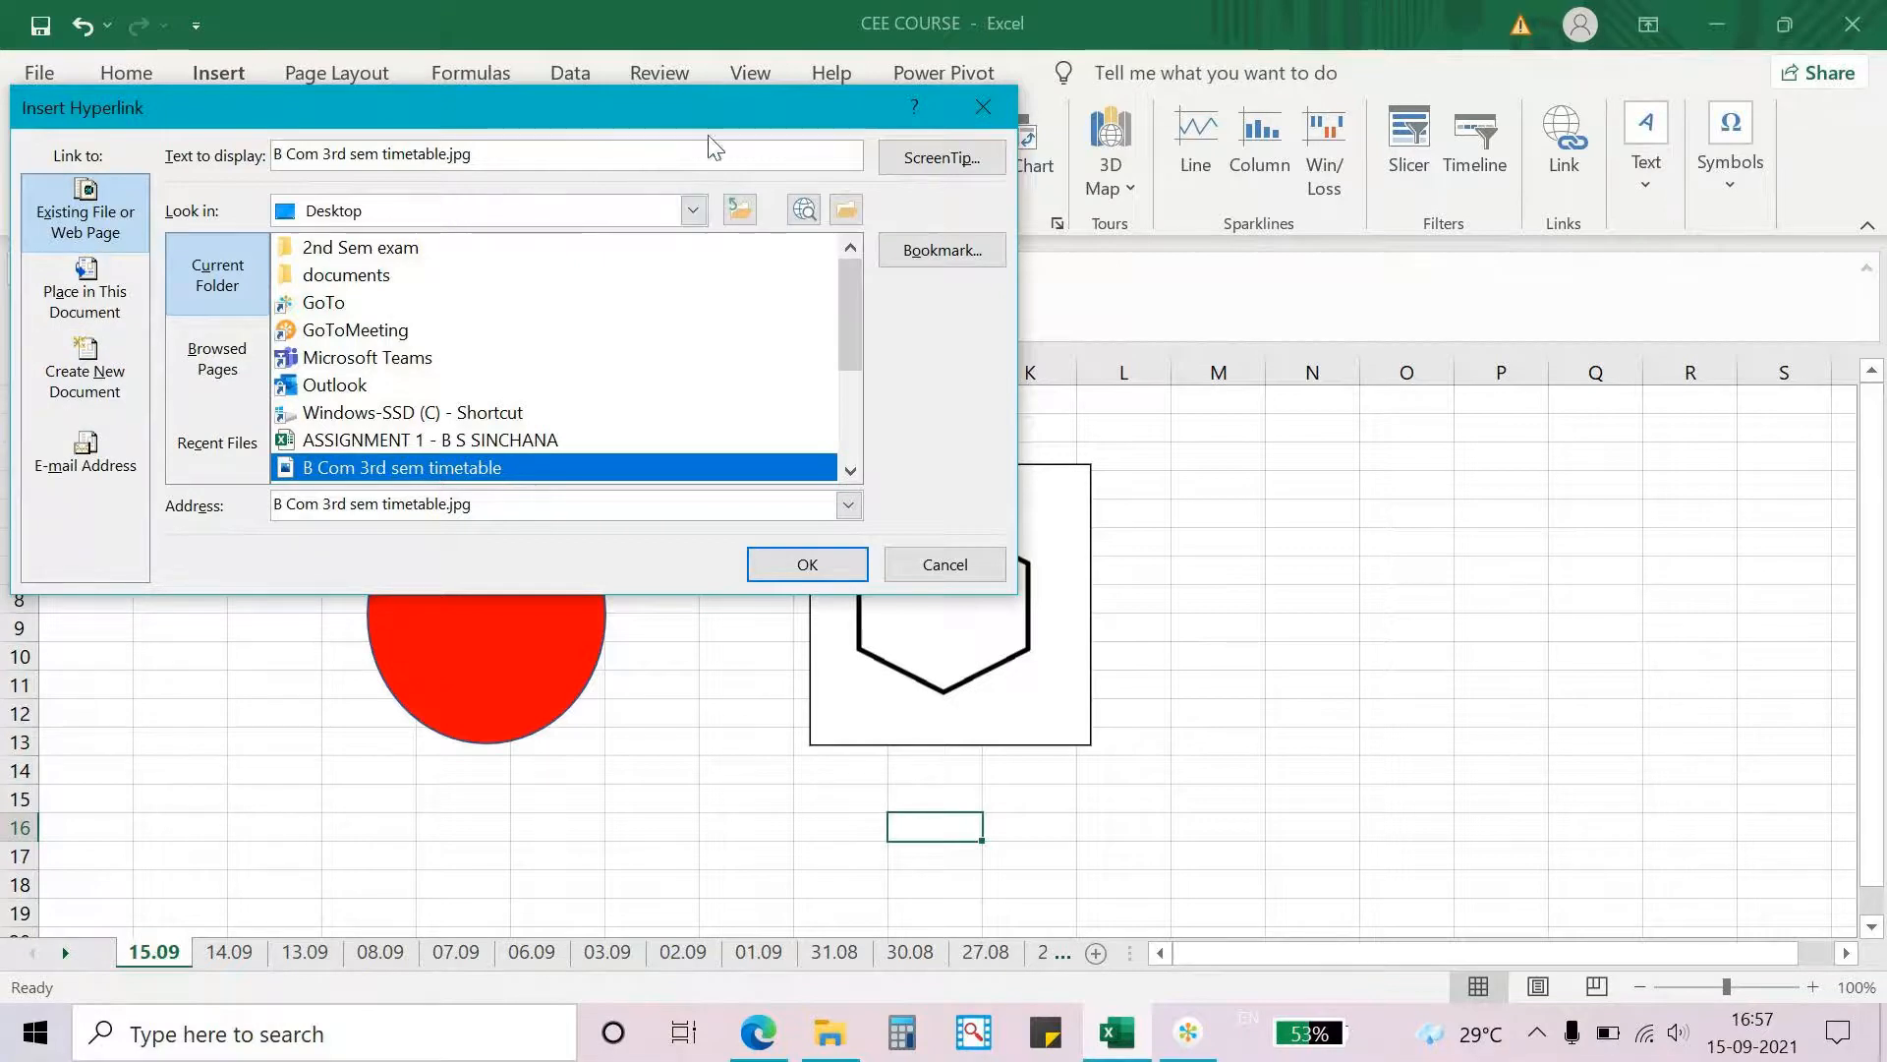
{"action": "left_click", "coordinate": [684, 154]}
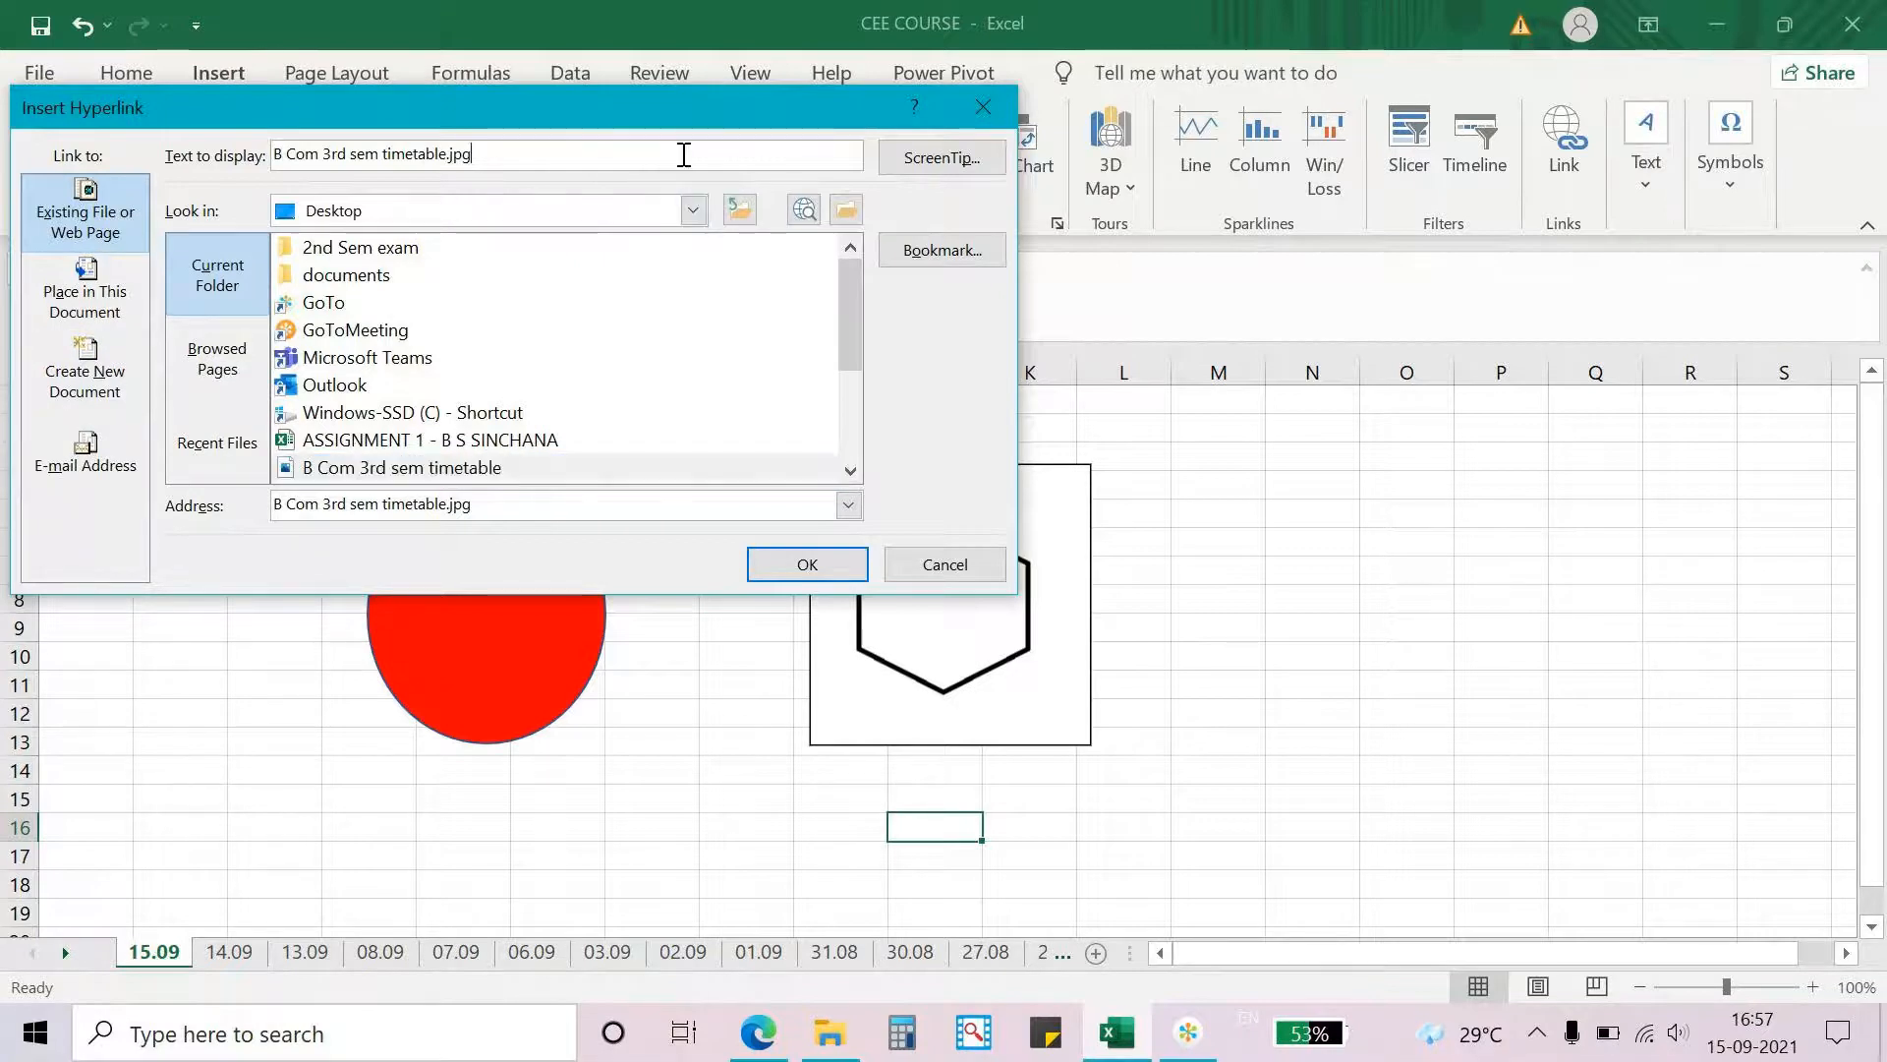
{"action": "left_click", "coordinate": [693, 210]}
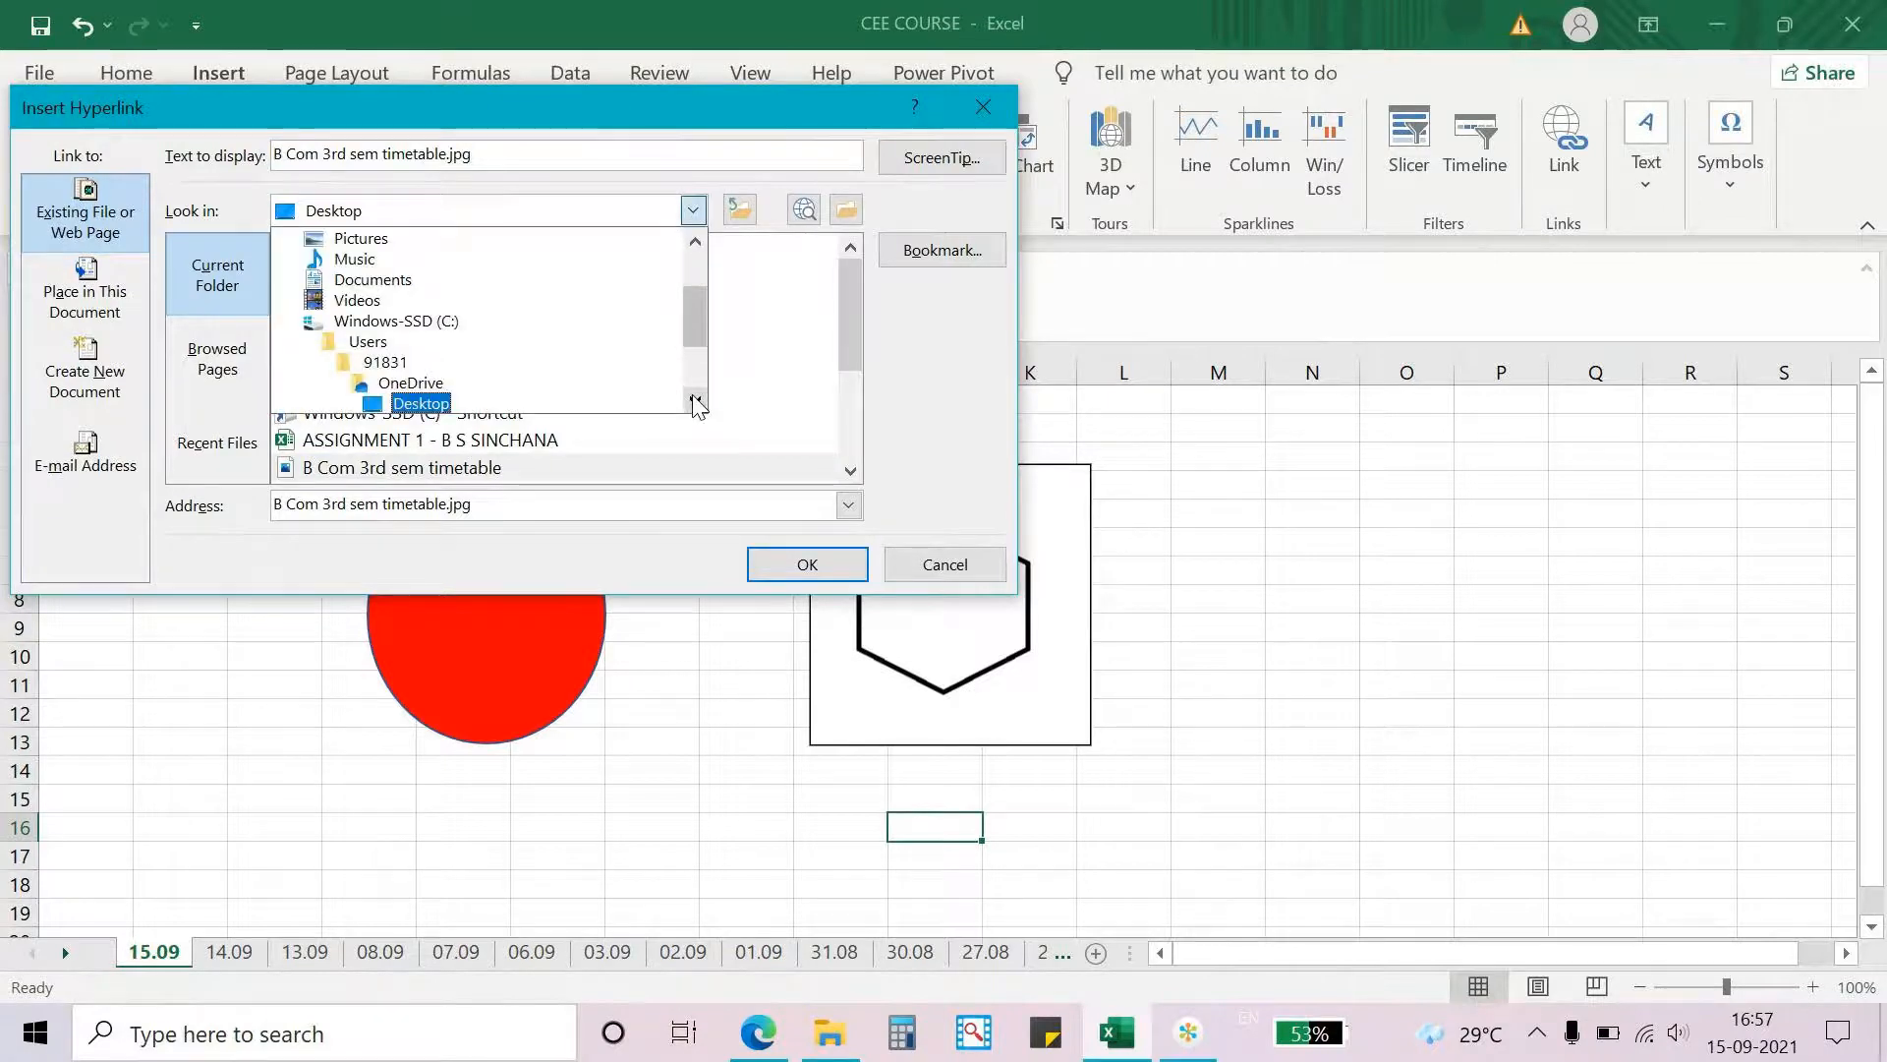
{"action": "left_click", "coordinate": [620, 514]}
{"action": "key", "text": "BackSpace"}
{"action": "key", "text": "BackSpace"}
{"action": "key", "text": "BackSpace"}
{"action": "key", "text": "BackSpace"}
{"action": "key", "text": "BackSpace"}
{"action": "key", "text": "BackSpace"}
{"action": "key", "text": "BackSpace"}
{"action": "key", "text": "BackSpace"}
{"action": "key", "text": "BackSpace"}
{"action": "key", "text": "BackSpace"}
{"action": "key", "text": "BackSpace"}
{"action": "key", "text": "BackSpace"}
{"action": "key", "text": "BackSpace"}
{"action": "key", "text": "BackSpace"}
{"action": "key", "text": "BackSpace"}
{"action": "key", "text": "BackSpace"}
{"action": "key", "text": "BackSpace"}
{"action": "key", "text": "BackSpace"}
{"action": "key", "text": "BackSpace"}
{"action": "key", "text": "BackSpace"}
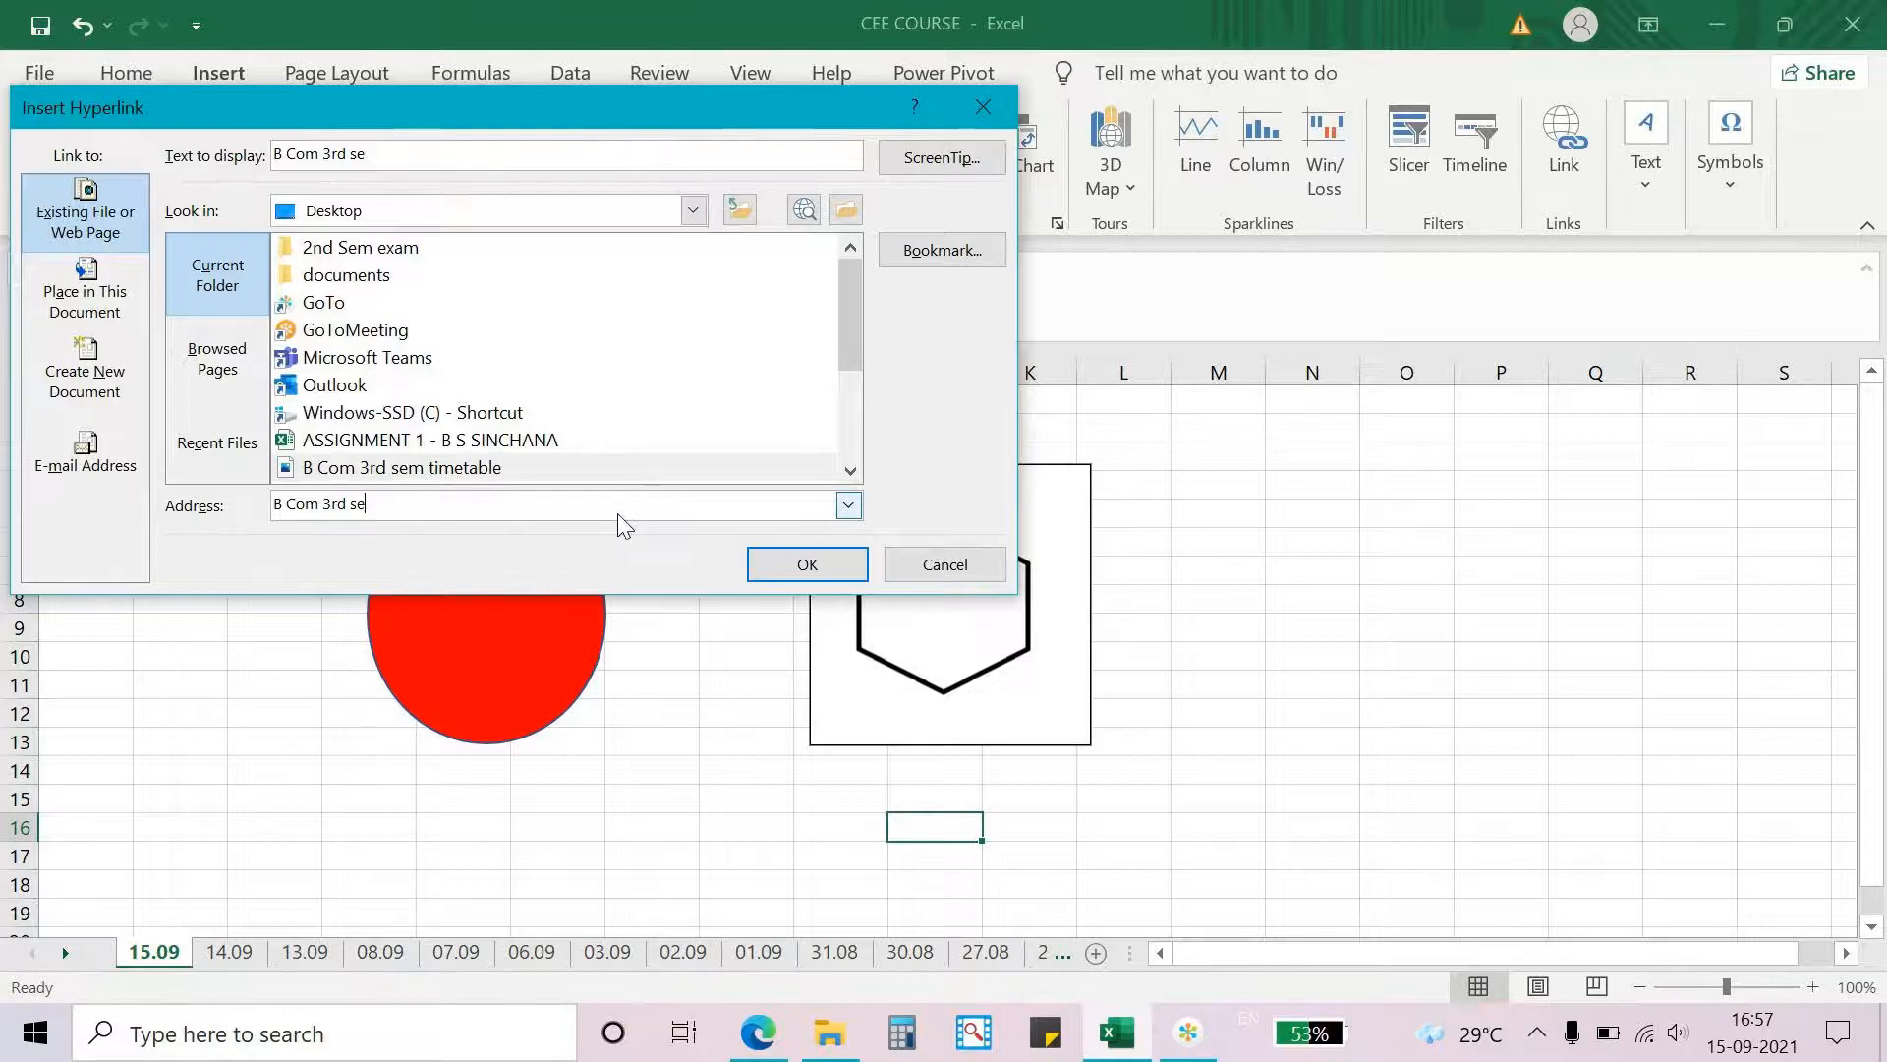
{"action": "type", "text": "www"}
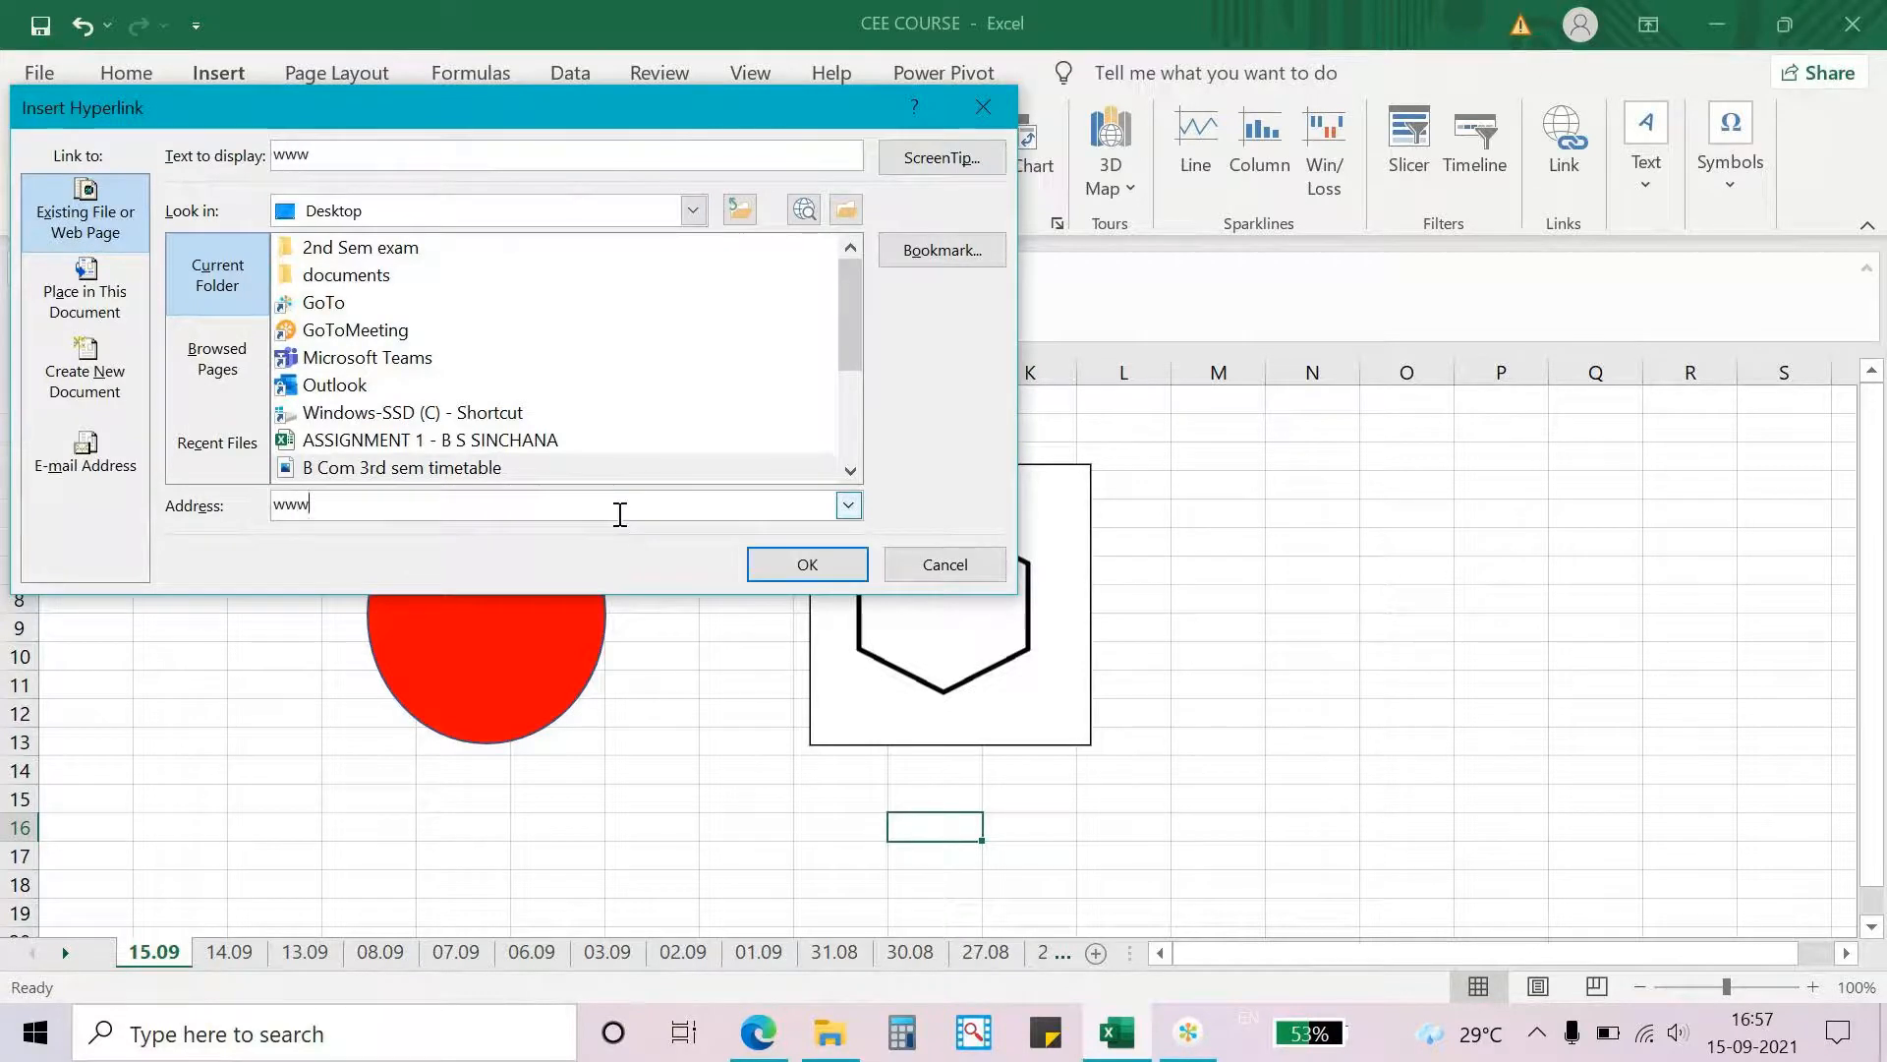
{"action": "type", "text": ".googgle.com"}
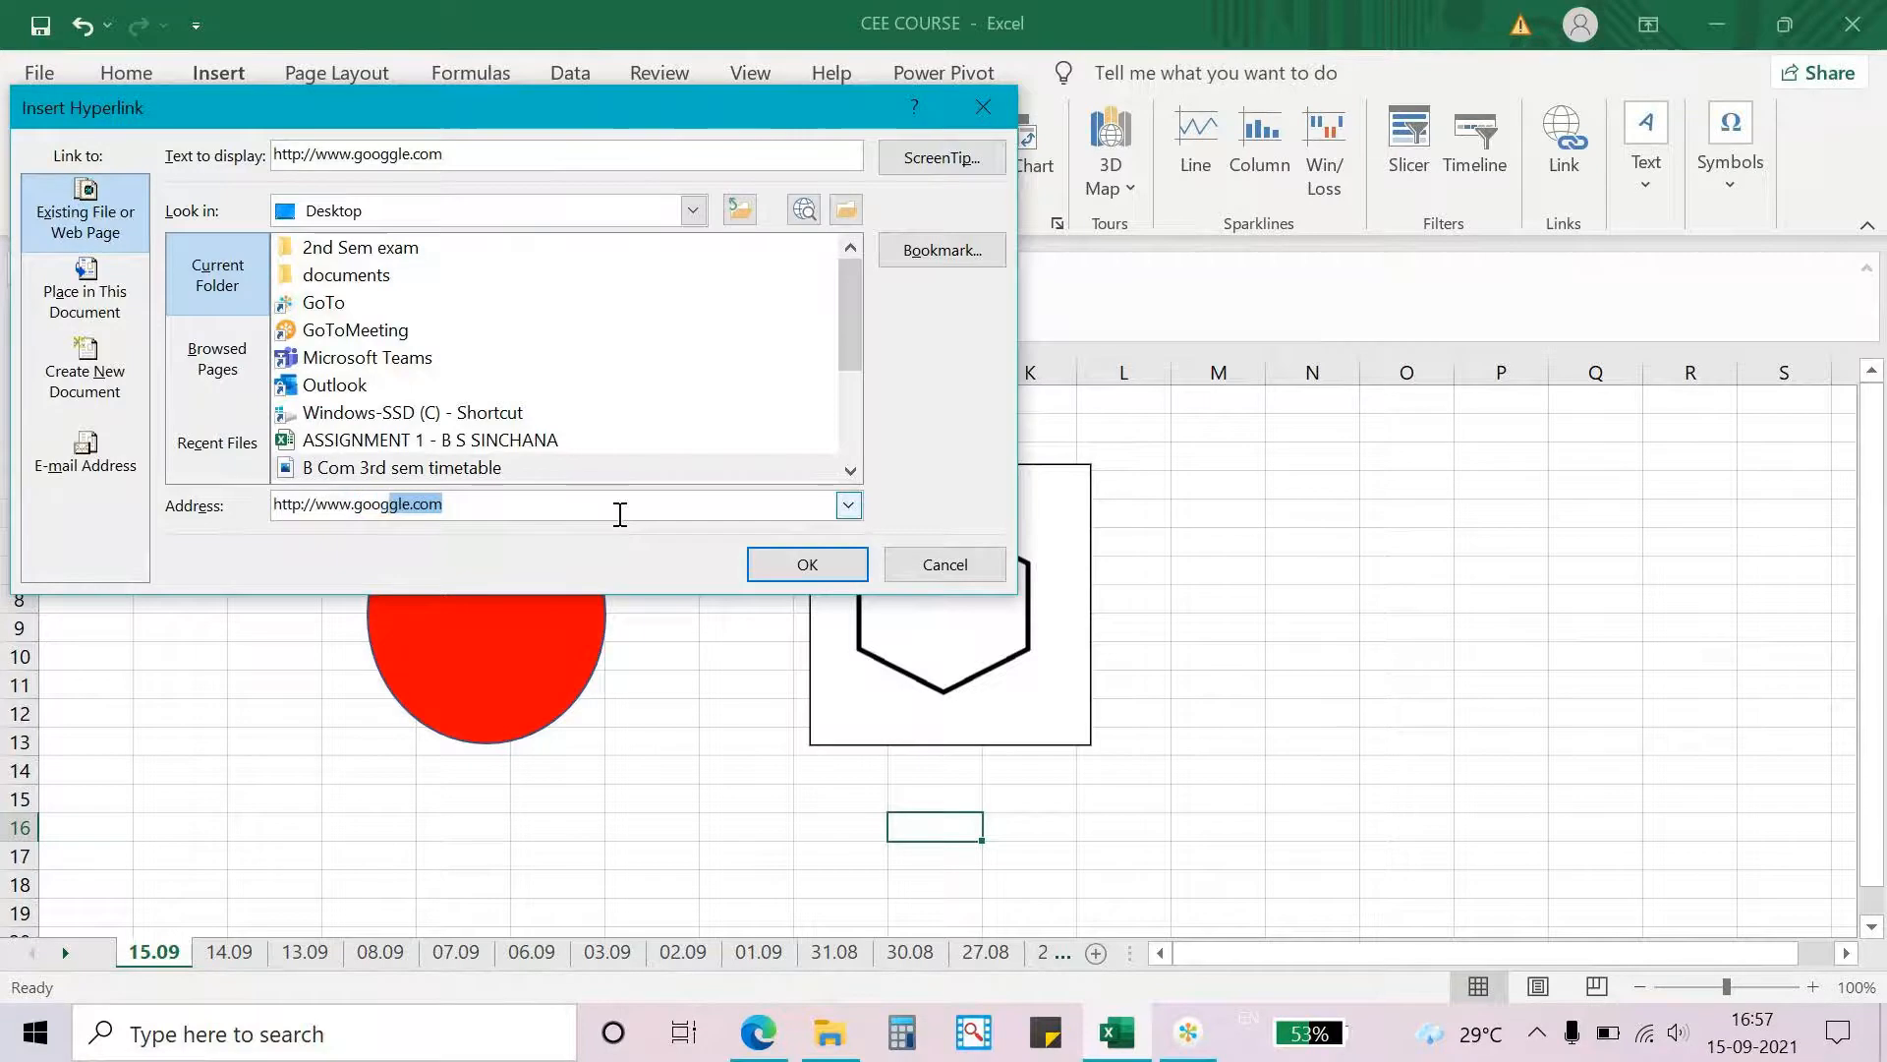
{"action": "key", "text": "Return"}
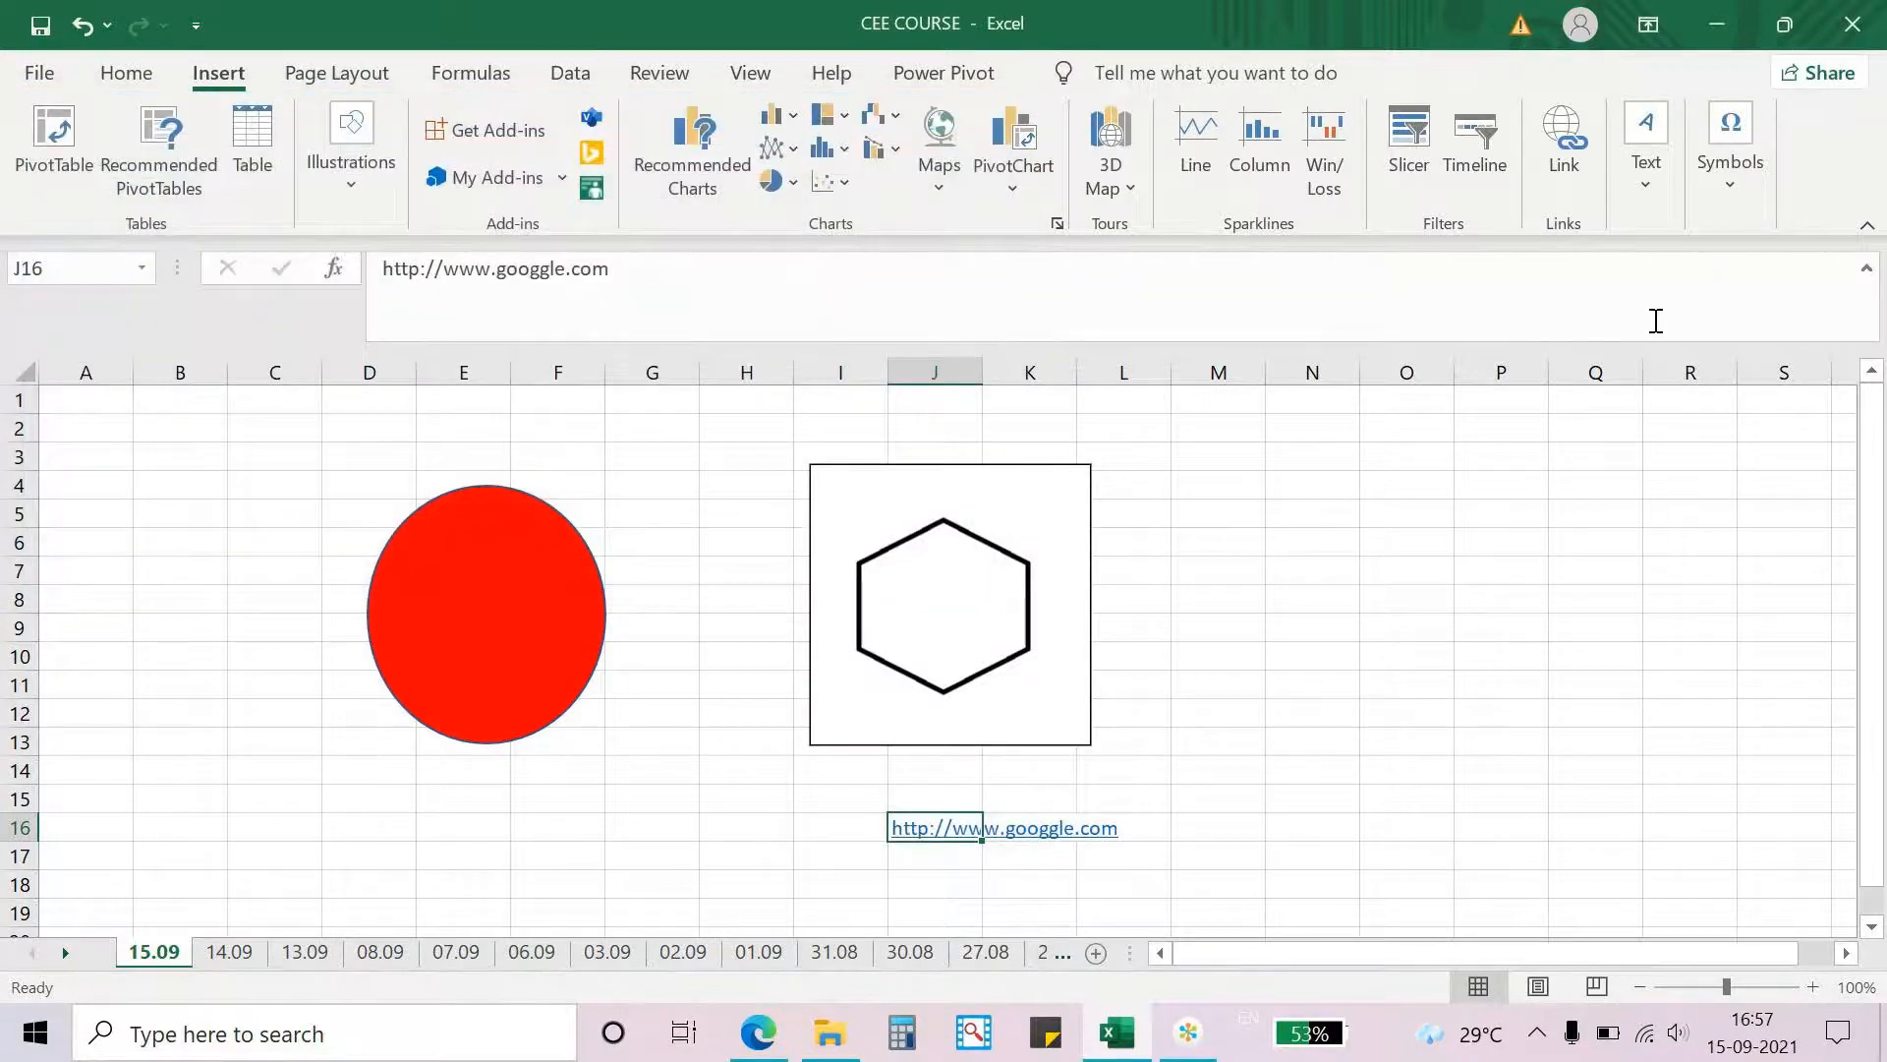
{"action": "left_click", "coordinate": [1047, 836]}
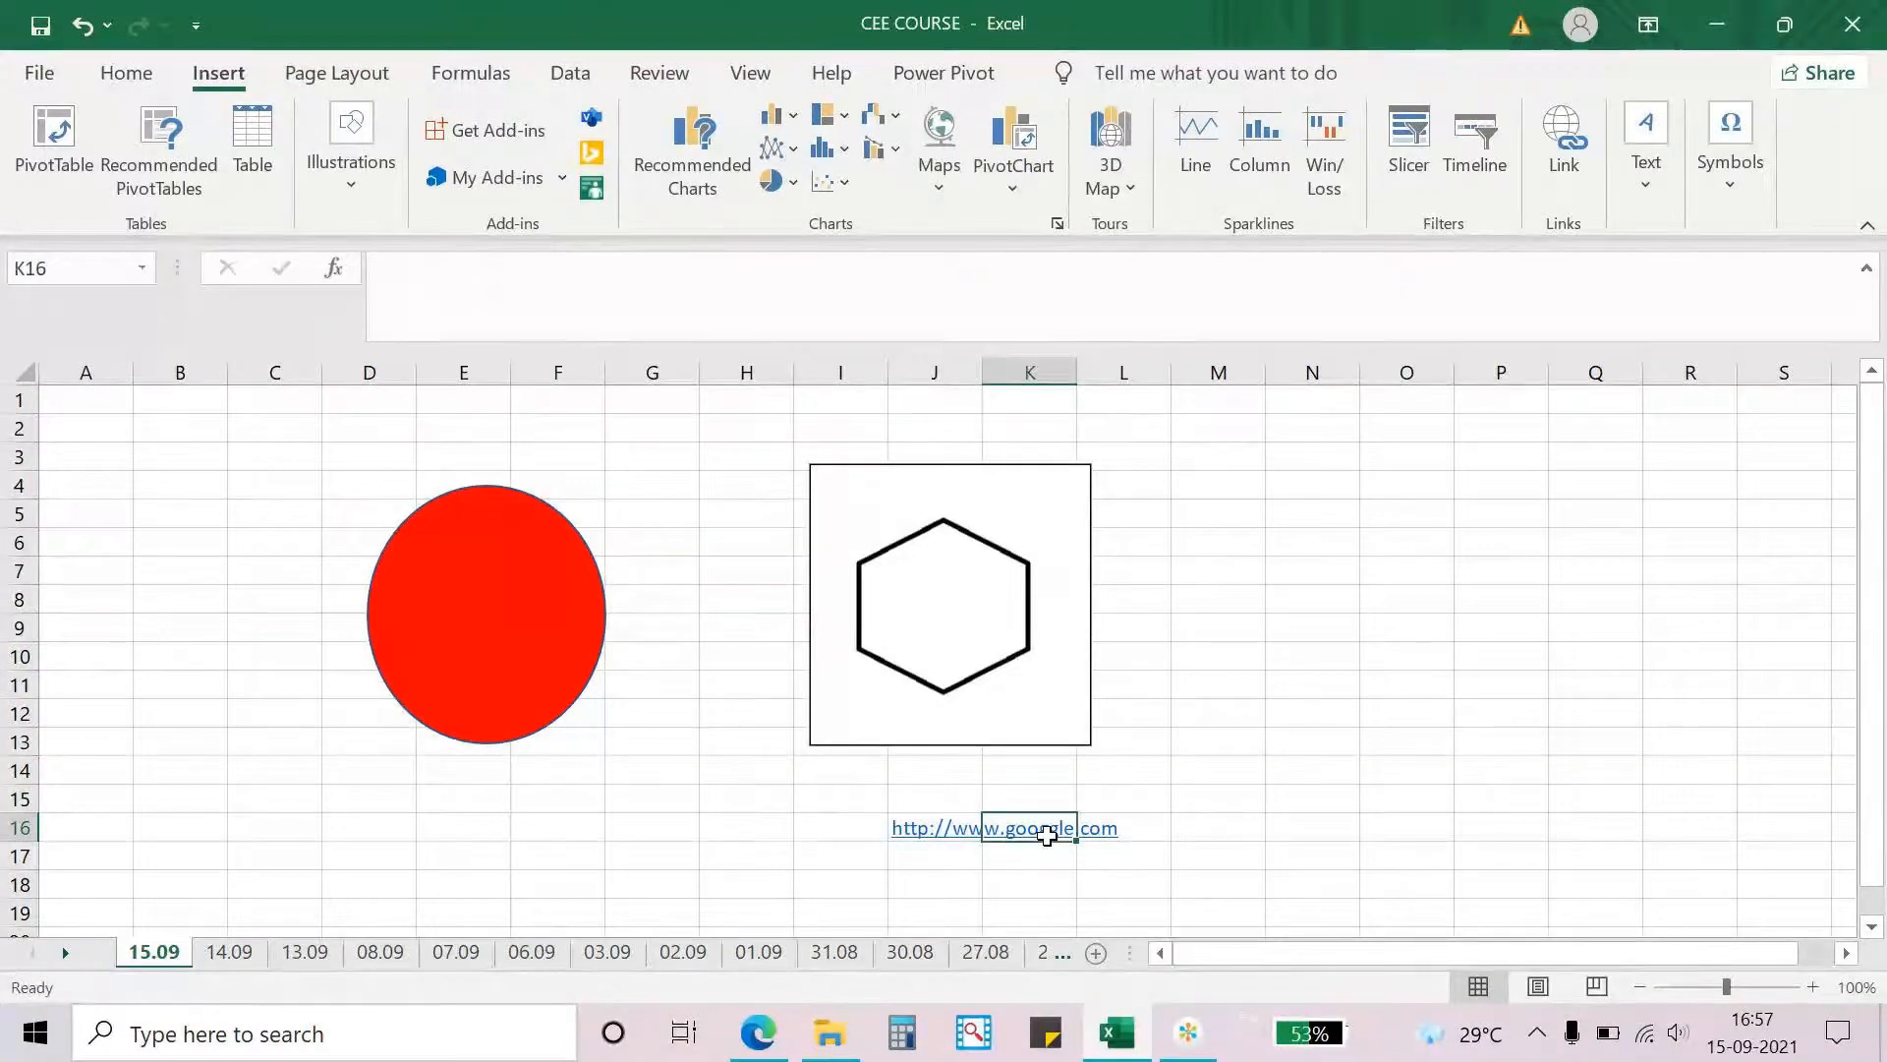
{"action": "key", "text": "ctrl+k"}
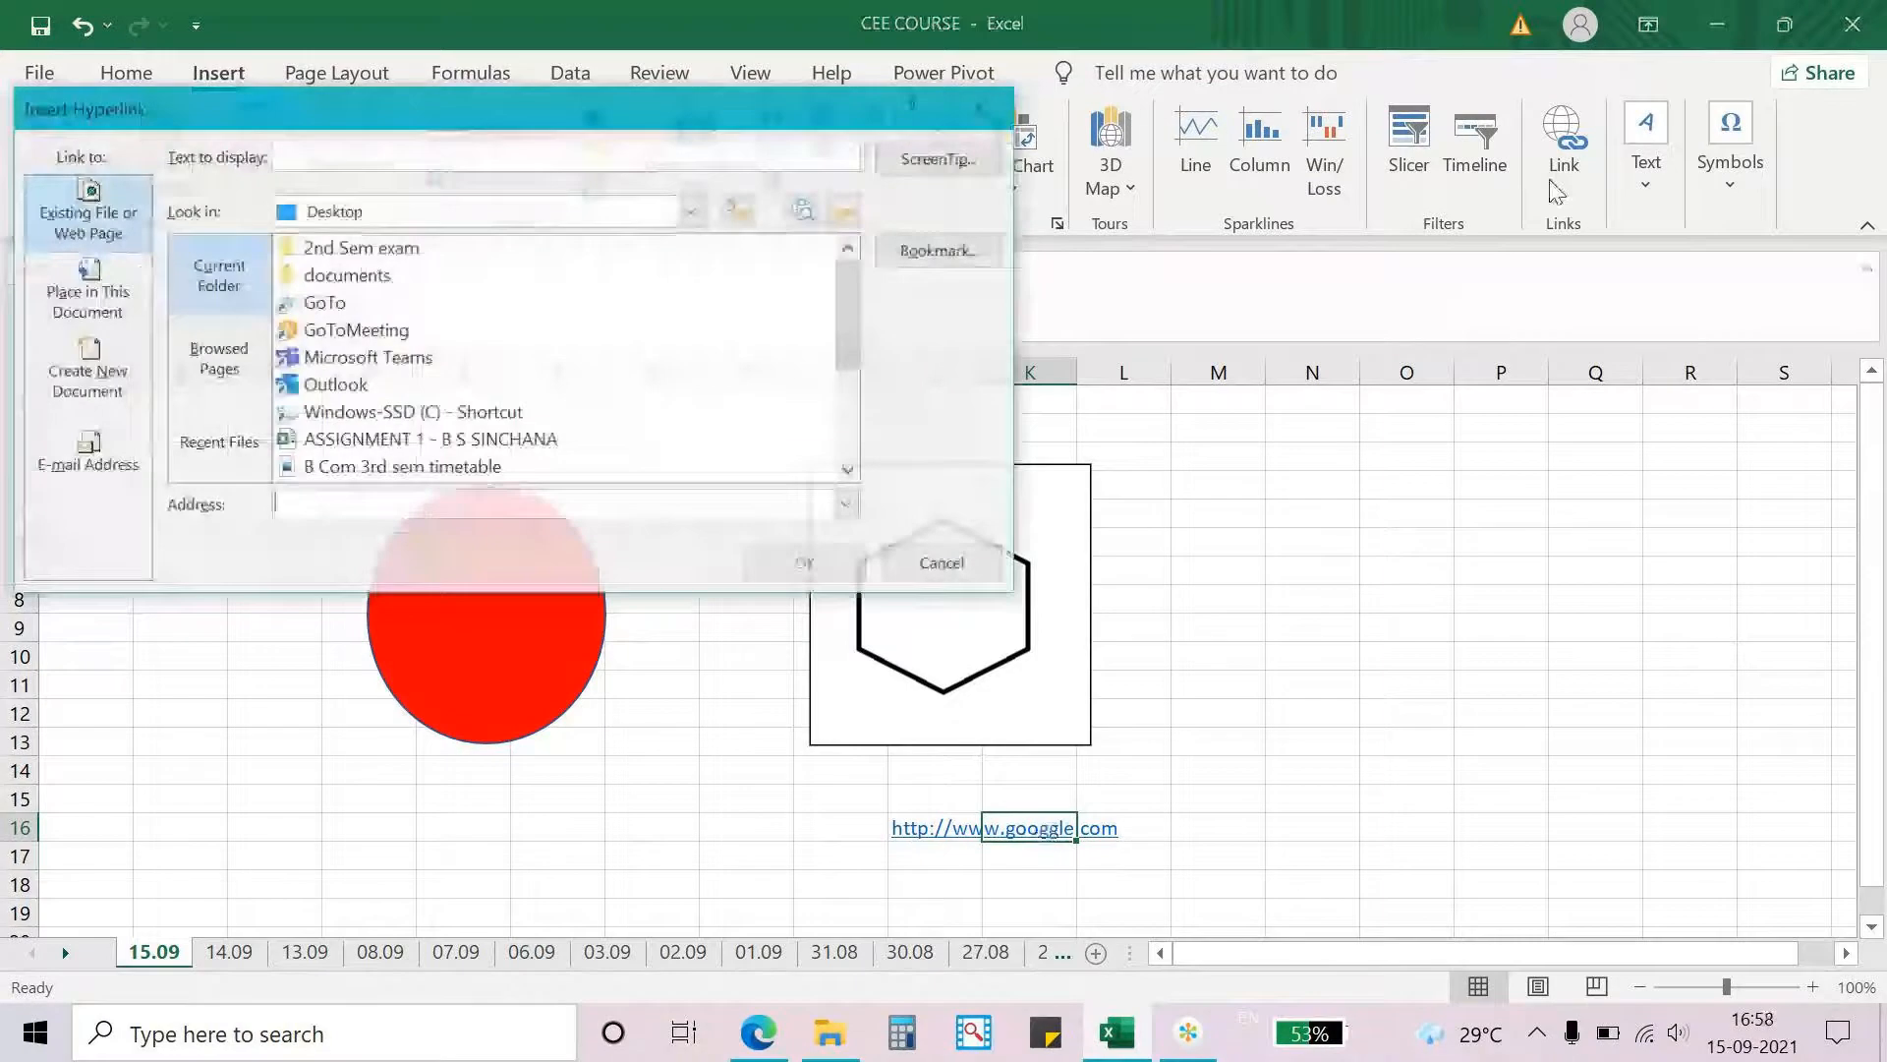
{"action": "type", "text": "www"}
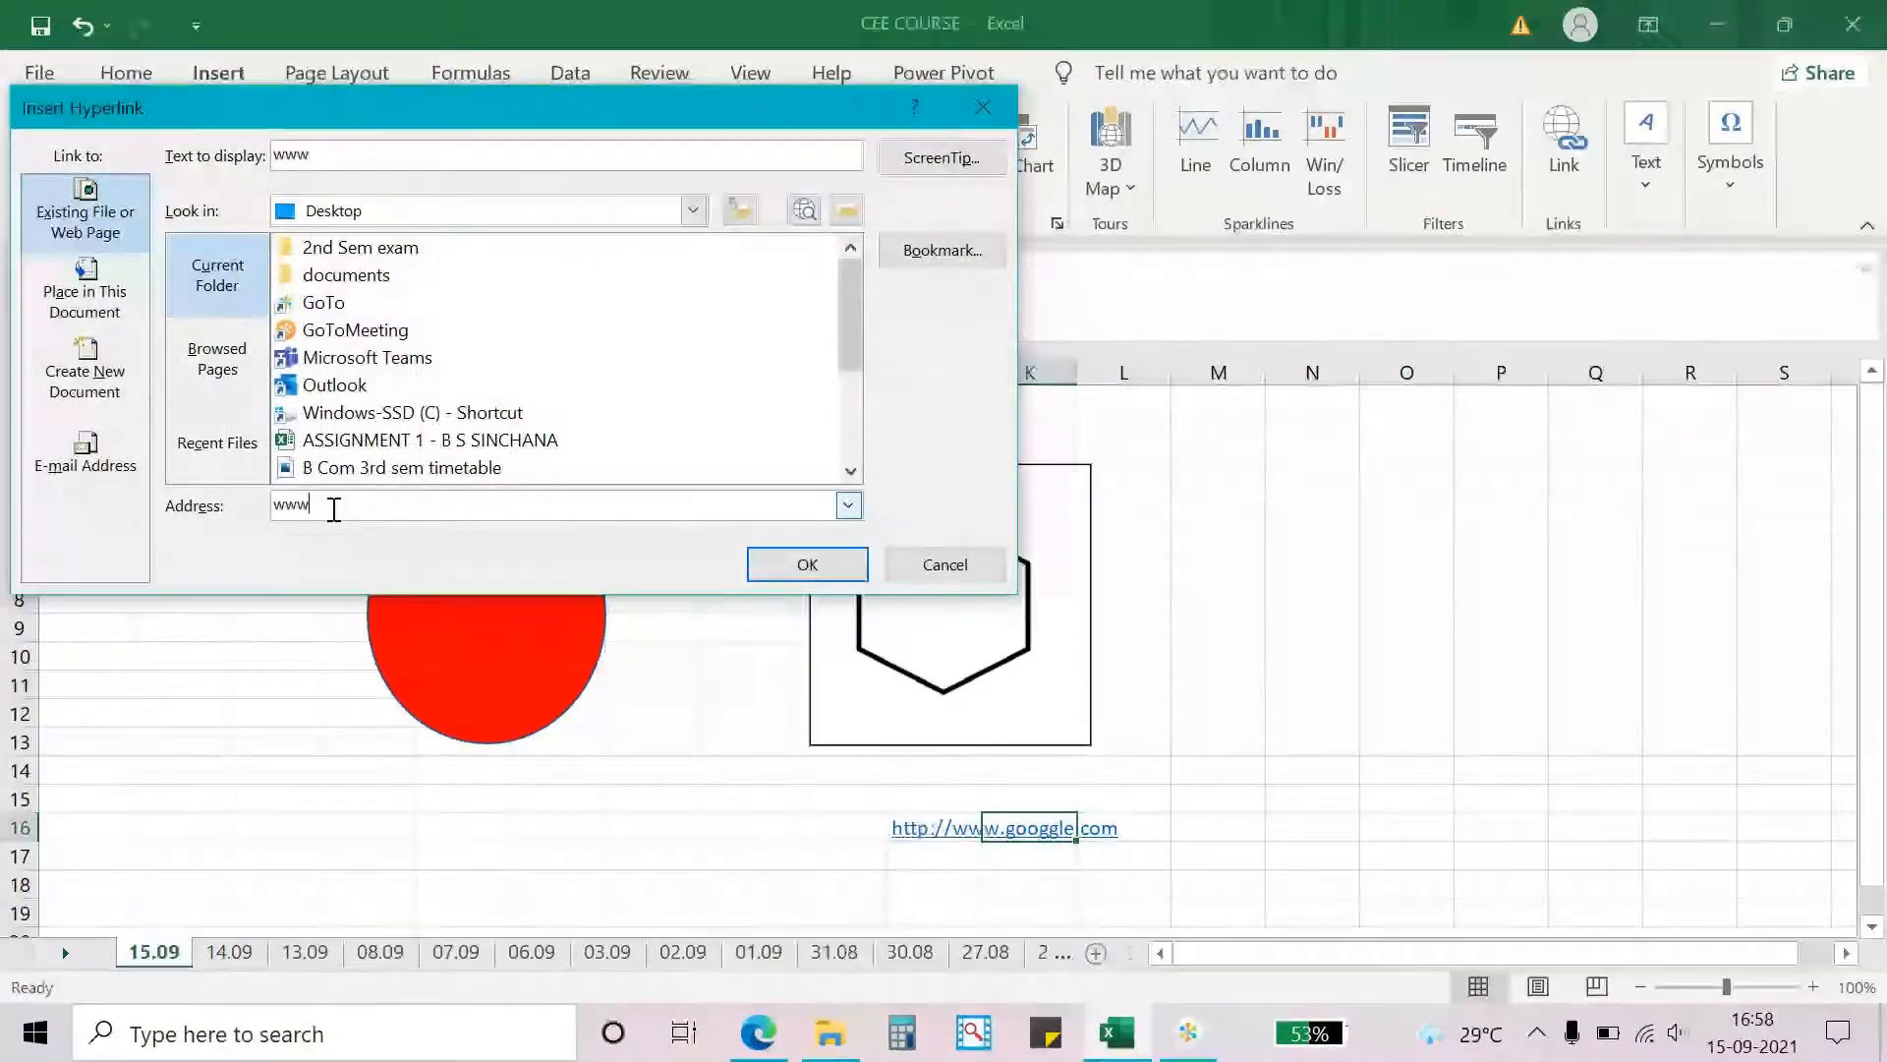
{"action": "type", "text": ".googgle.com"}
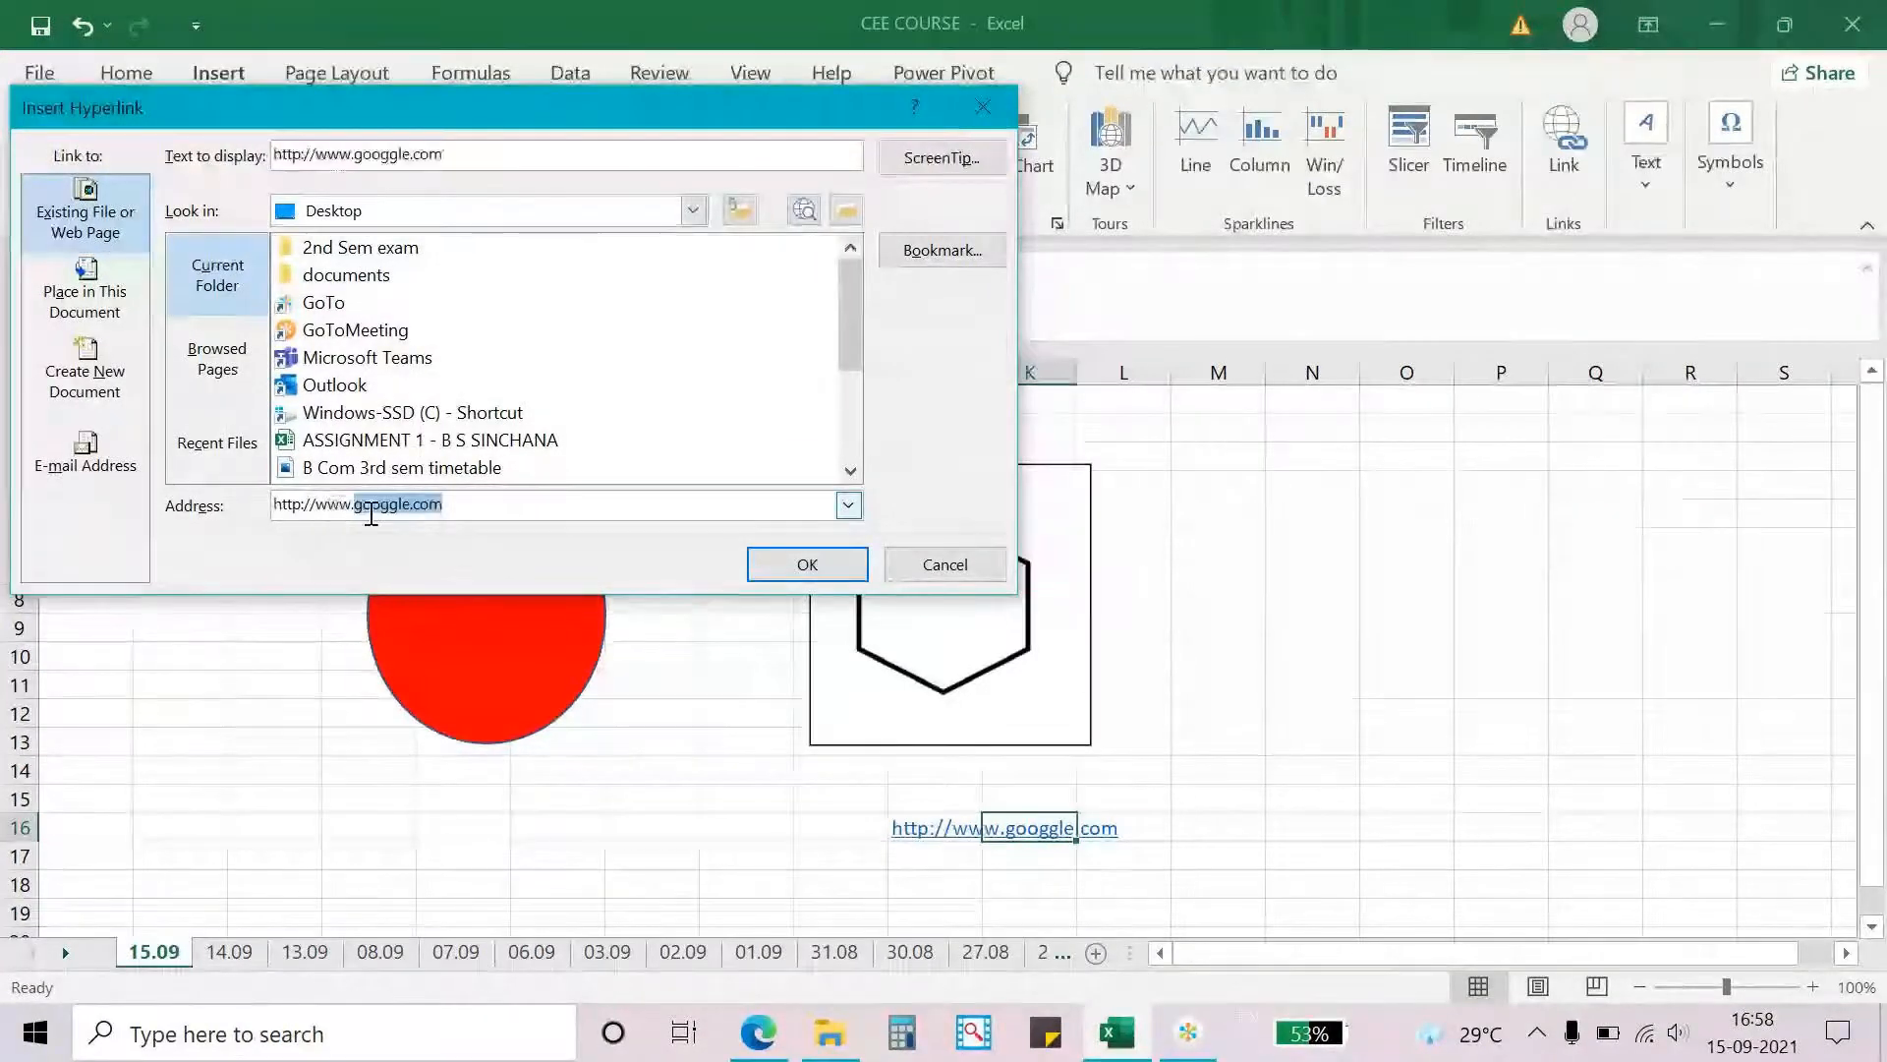
{"action": "left_click", "coordinate": [408, 512]}
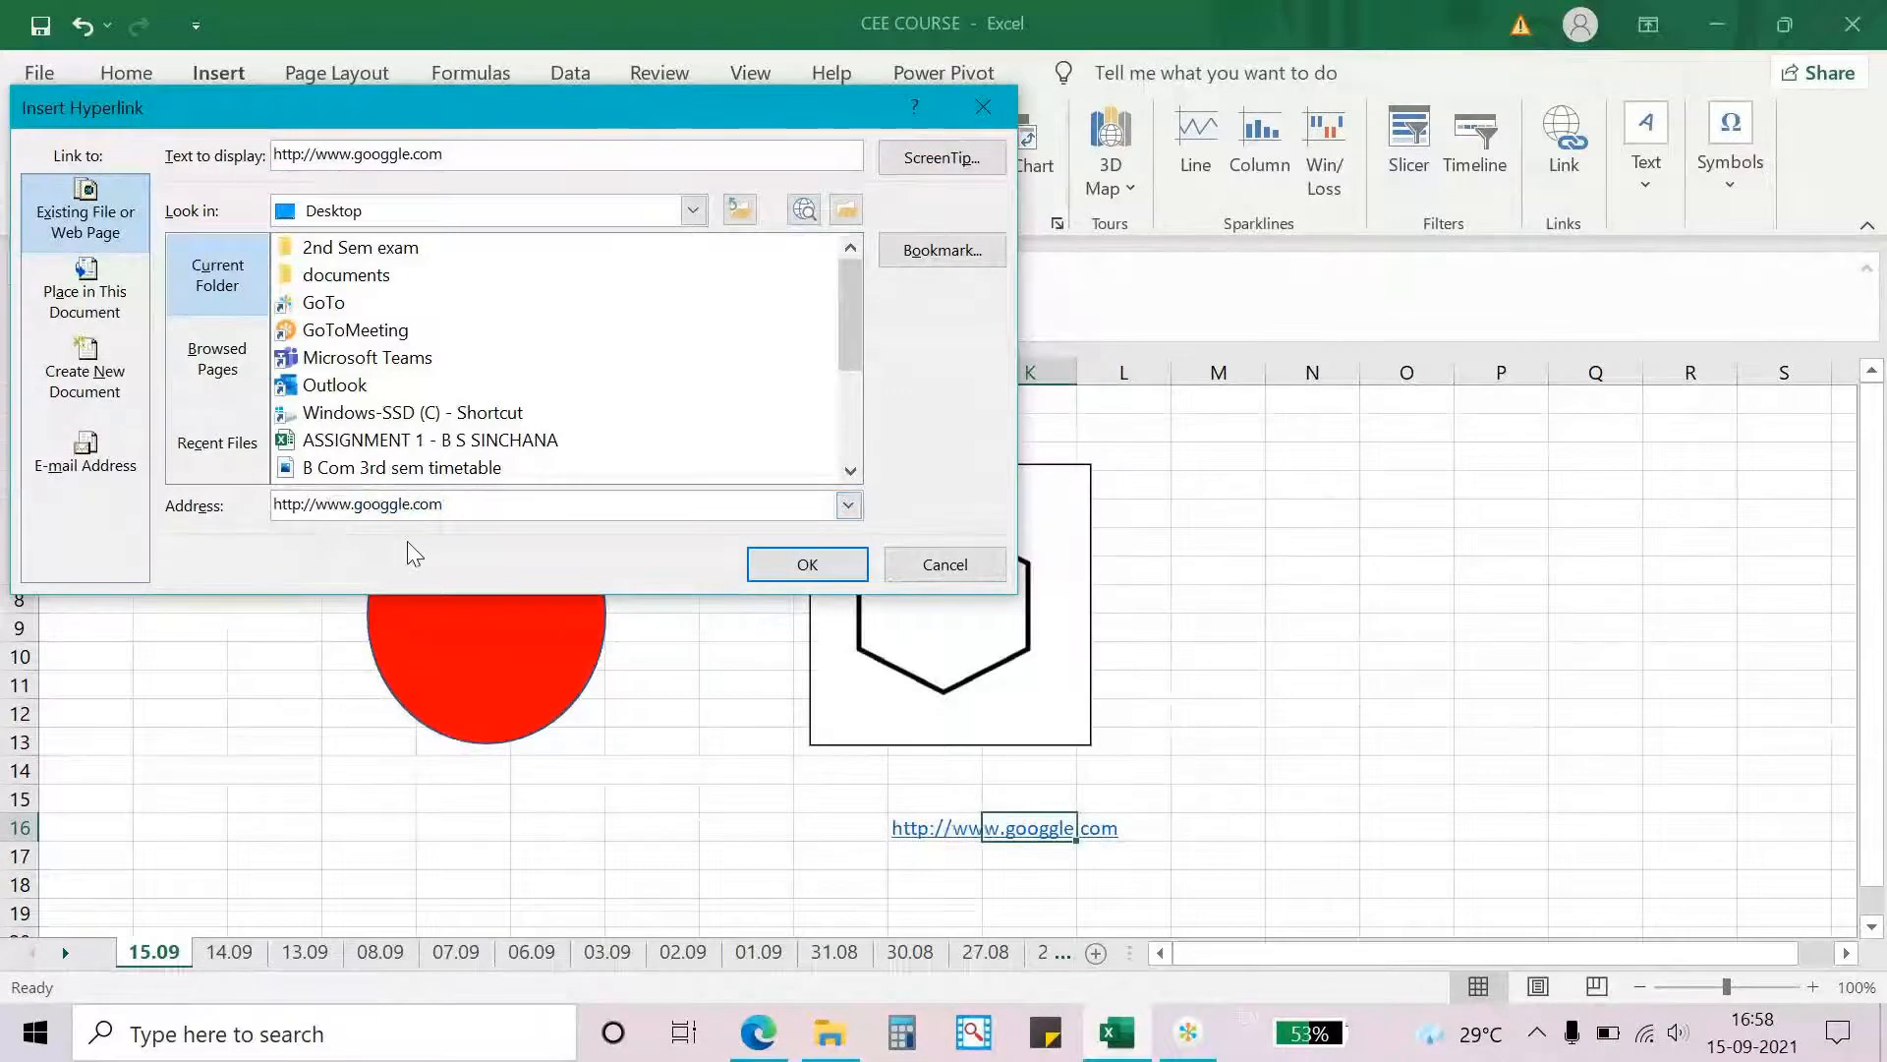
{"action": "key", "text": "BackSpace"}
{"action": "key", "text": "BackSpace"}
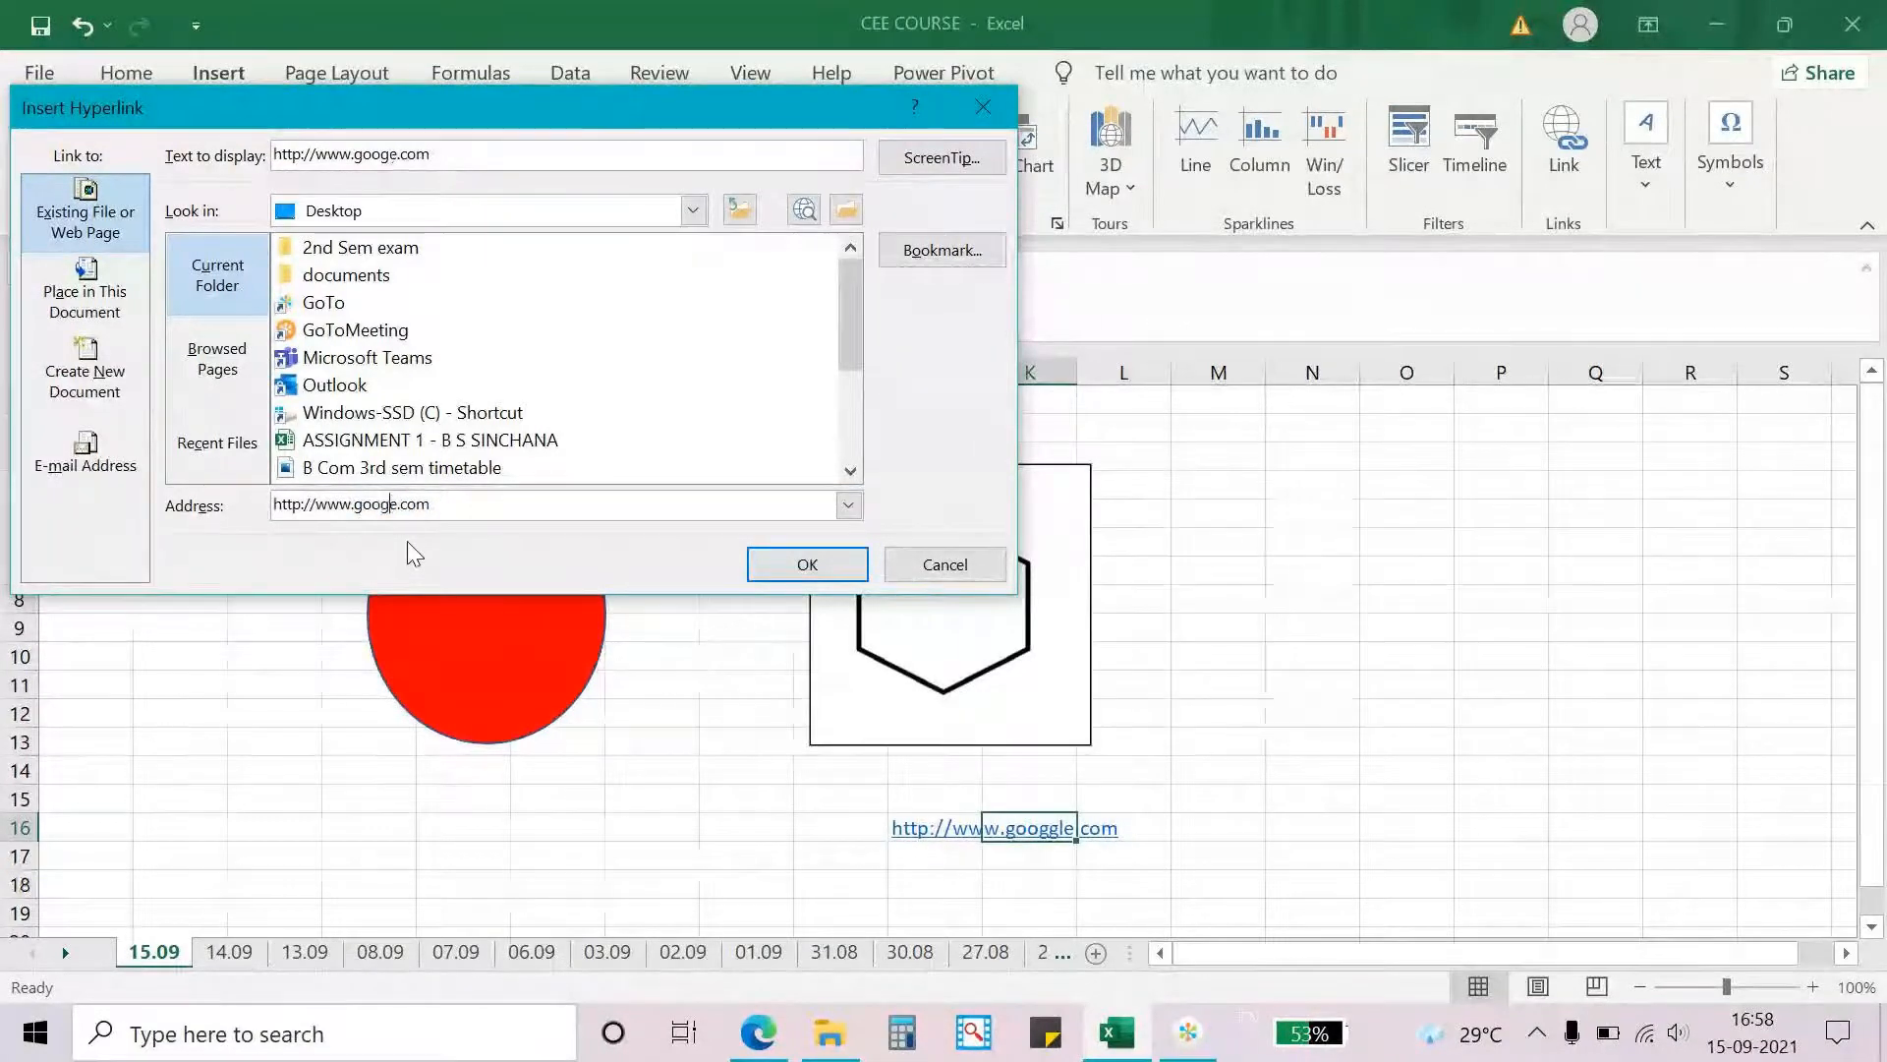
{"action": "type", "text": "l"}
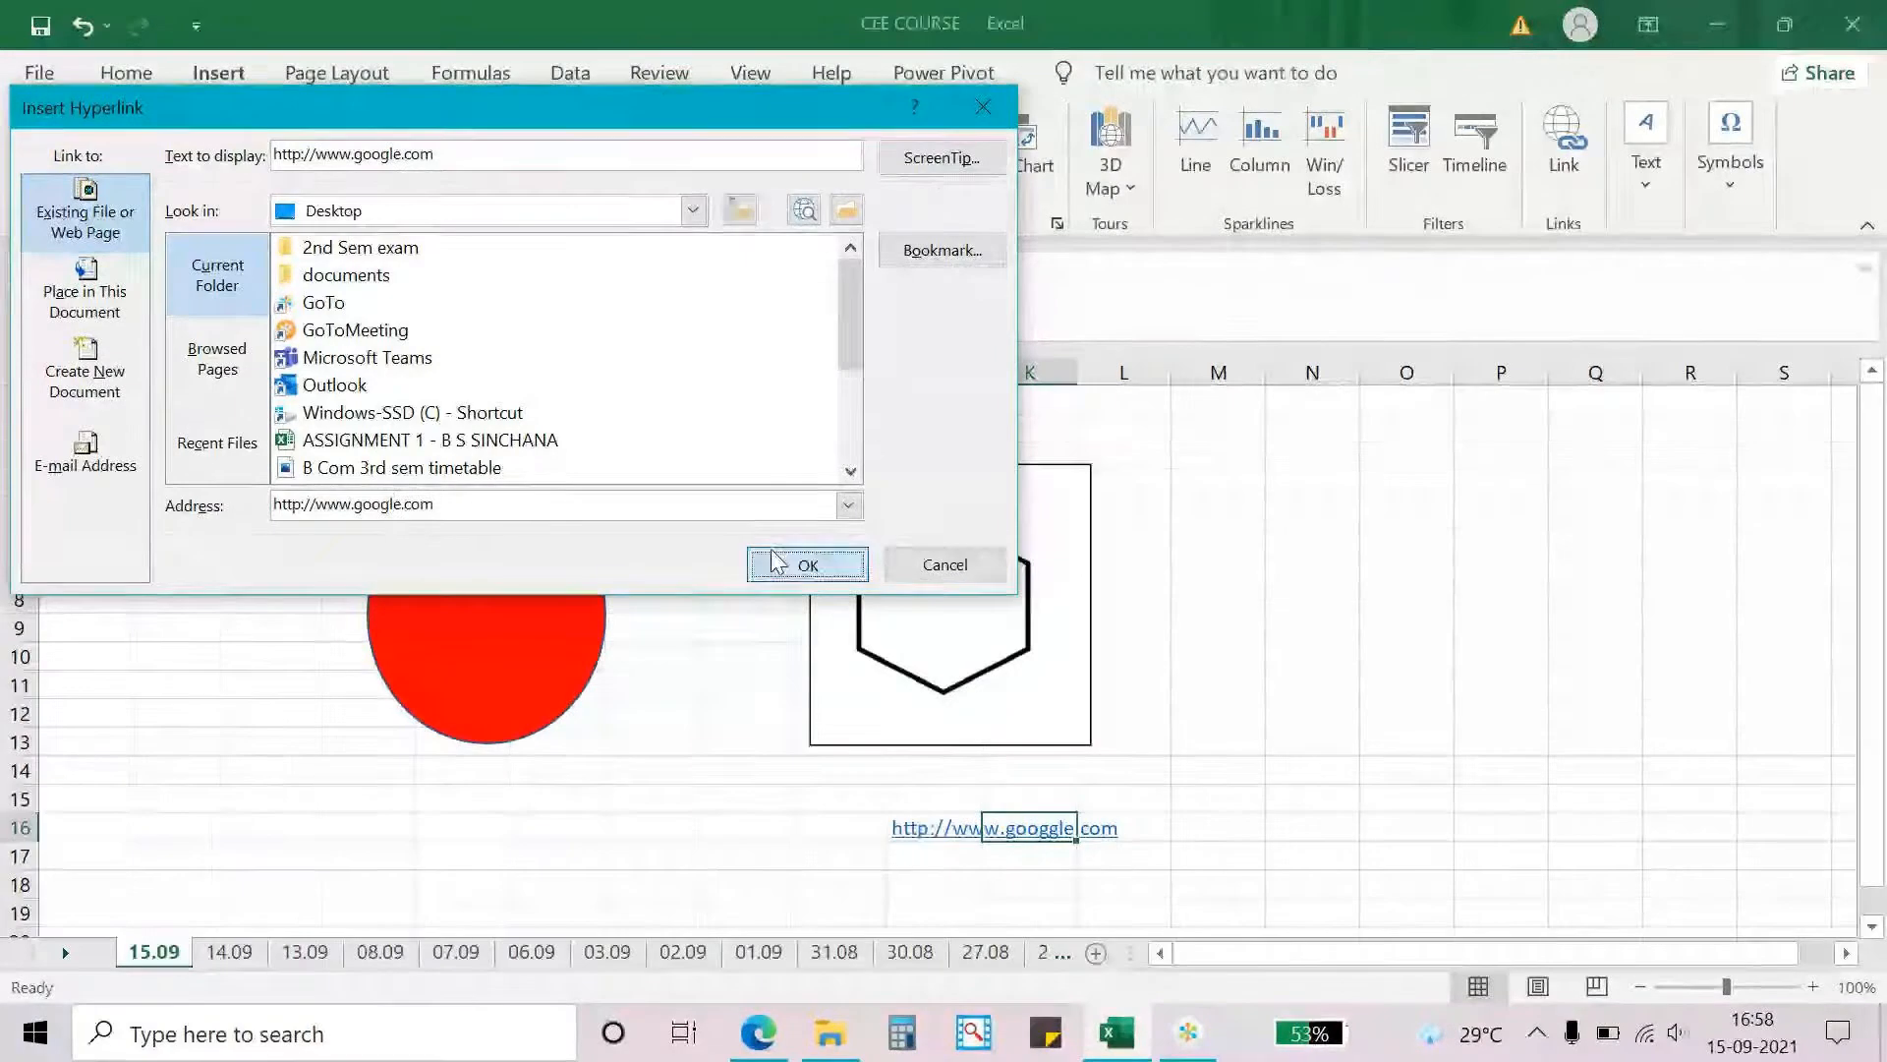
{"action": "left_click", "coordinate": [777, 564]}
- Follow the hyperlink in J16 in the browser, reload the page, and close the browser
{"action": "left_click", "coordinate": [942, 832]}
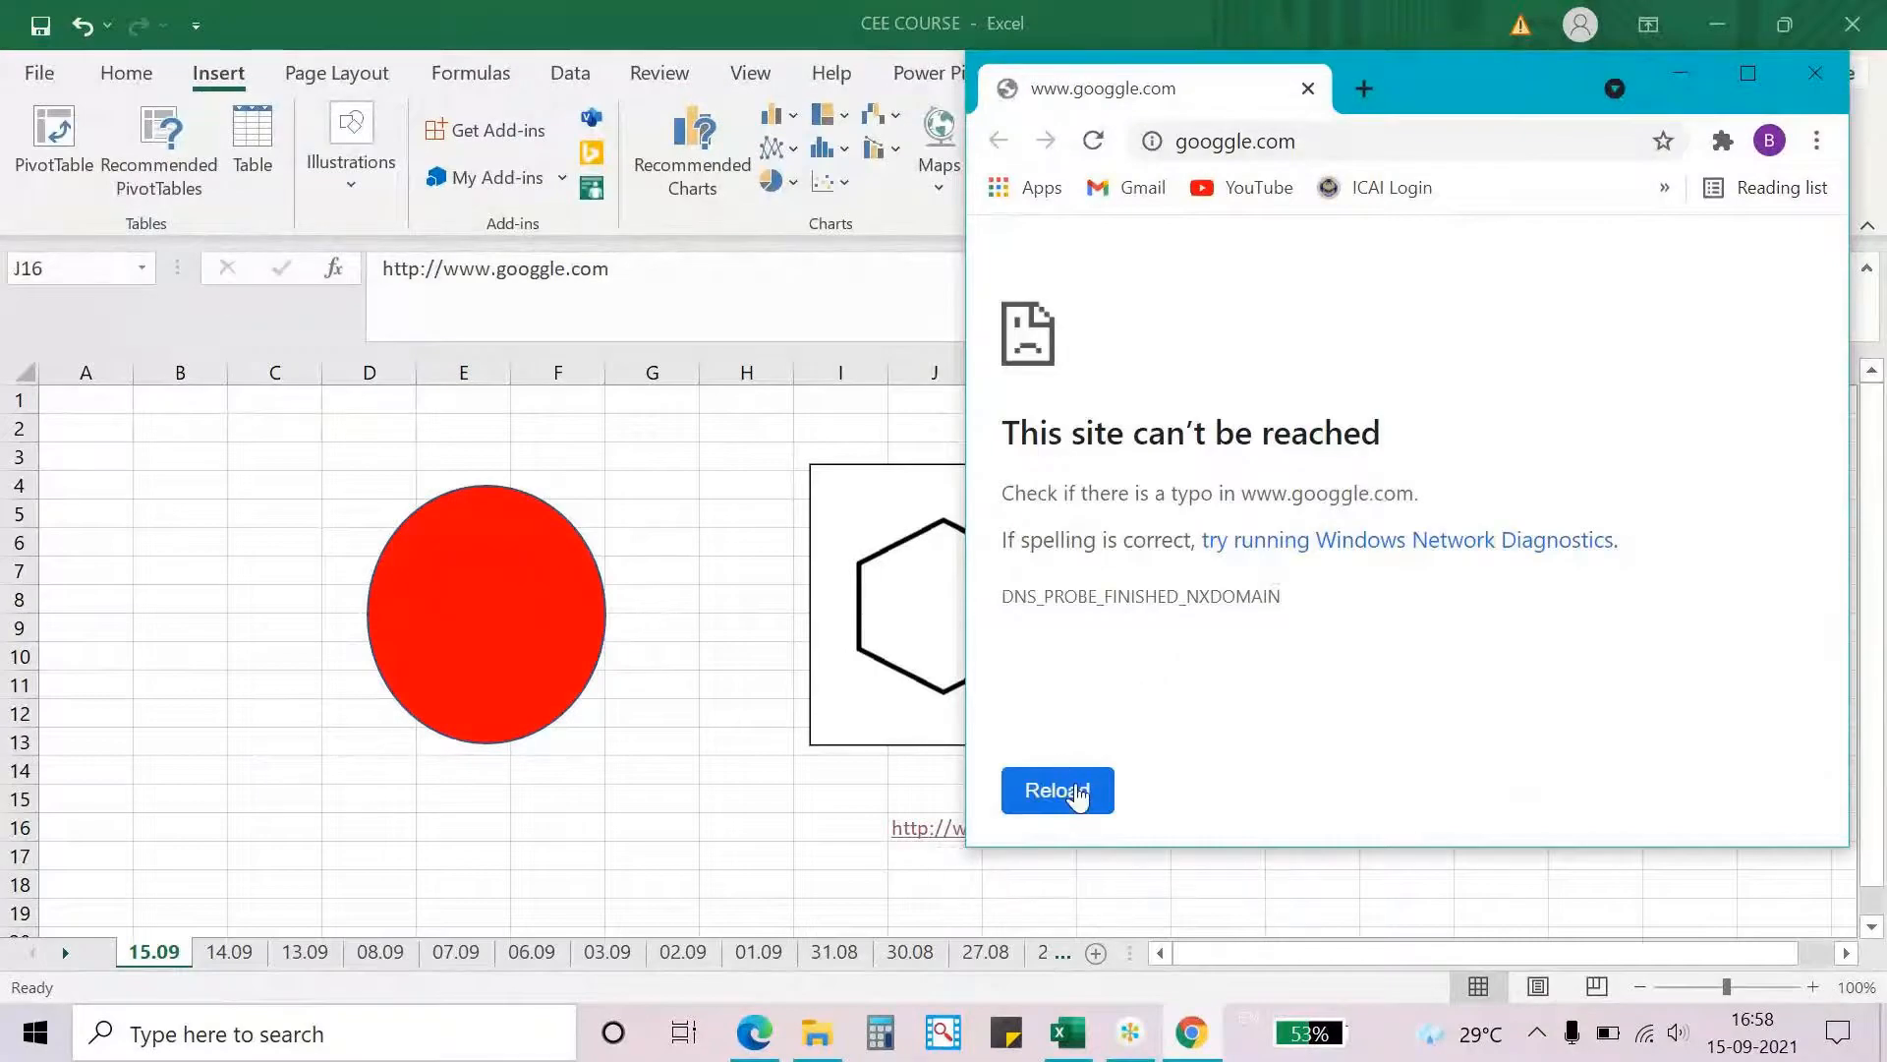
{"action": "left_click", "coordinate": [1076, 792]}
{"action": "left_click", "coordinate": [1816, 72]}
{"action": "left_click", "coordinate": [1248, 636]}
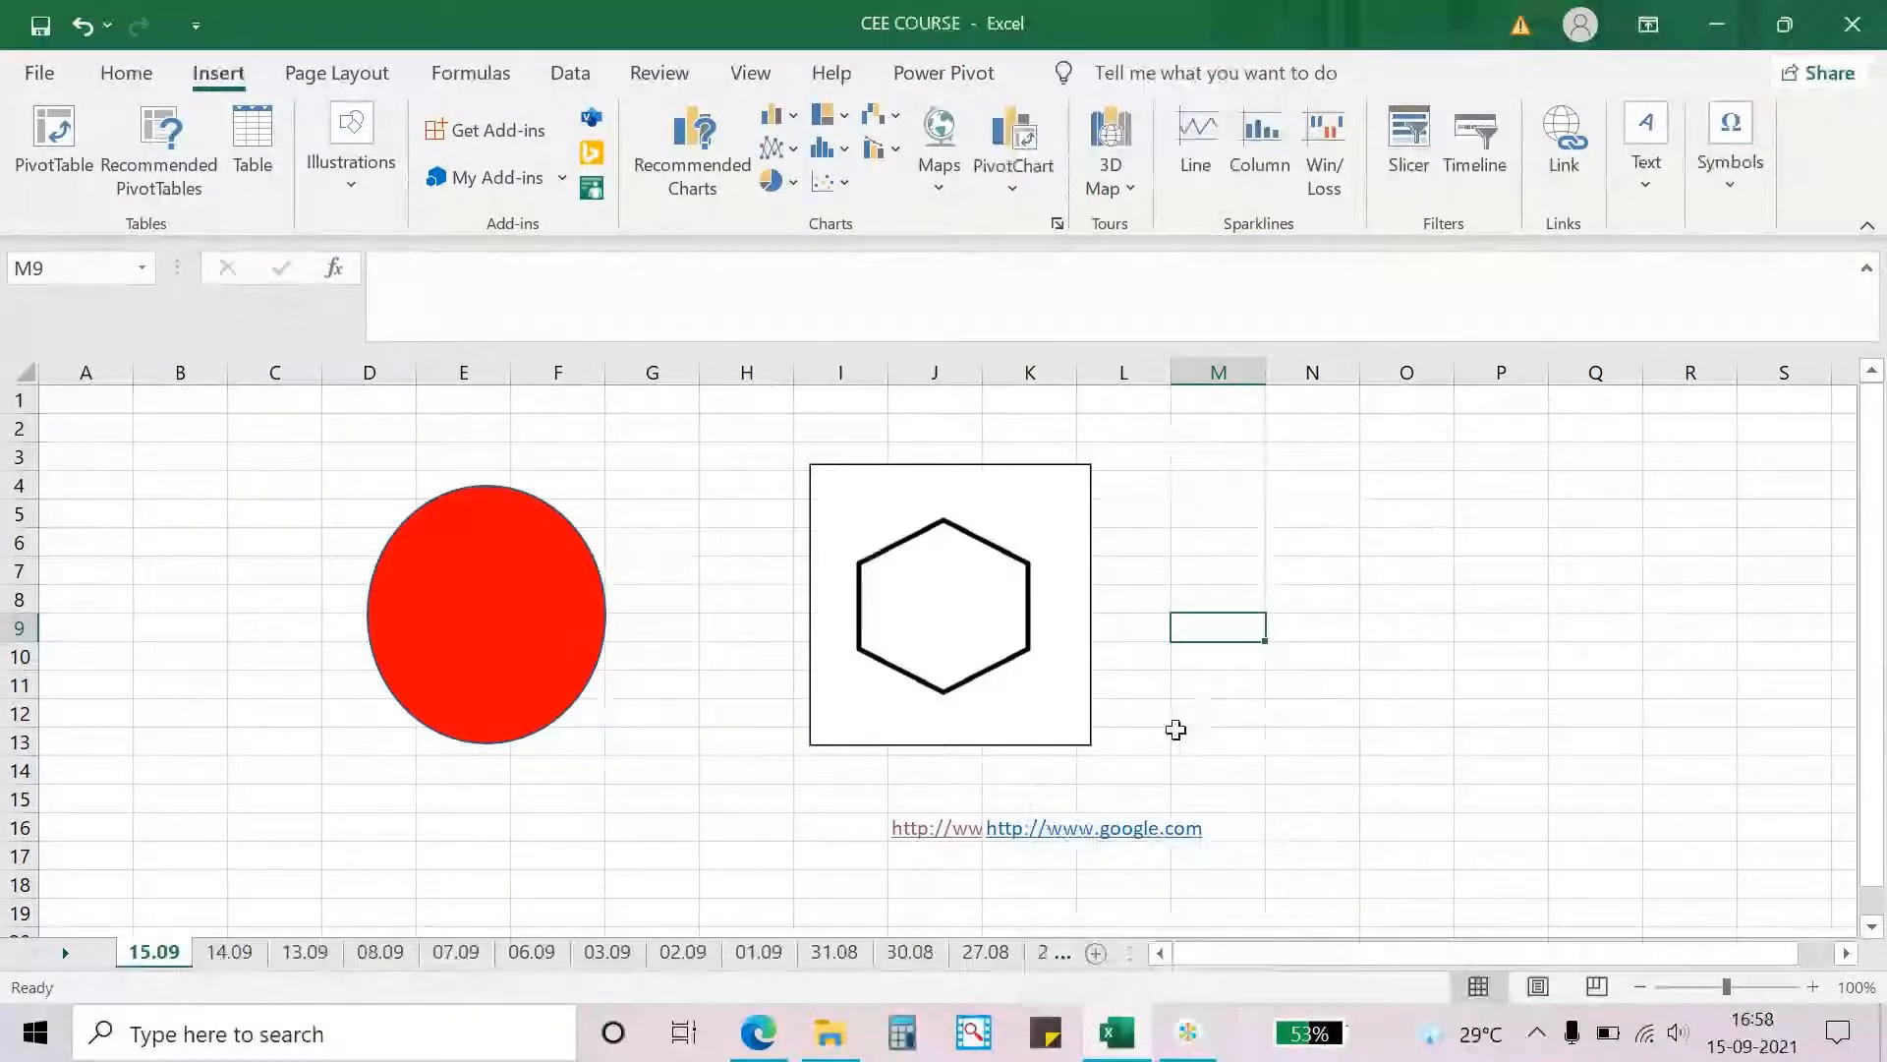
{"action": "left_click", "coordinate": [1167, 1029]}
{"action": "key", "text": "XF86AudioLowerVolume"}
{"action": "key", "text": "XF86AudioLowerVolume"}
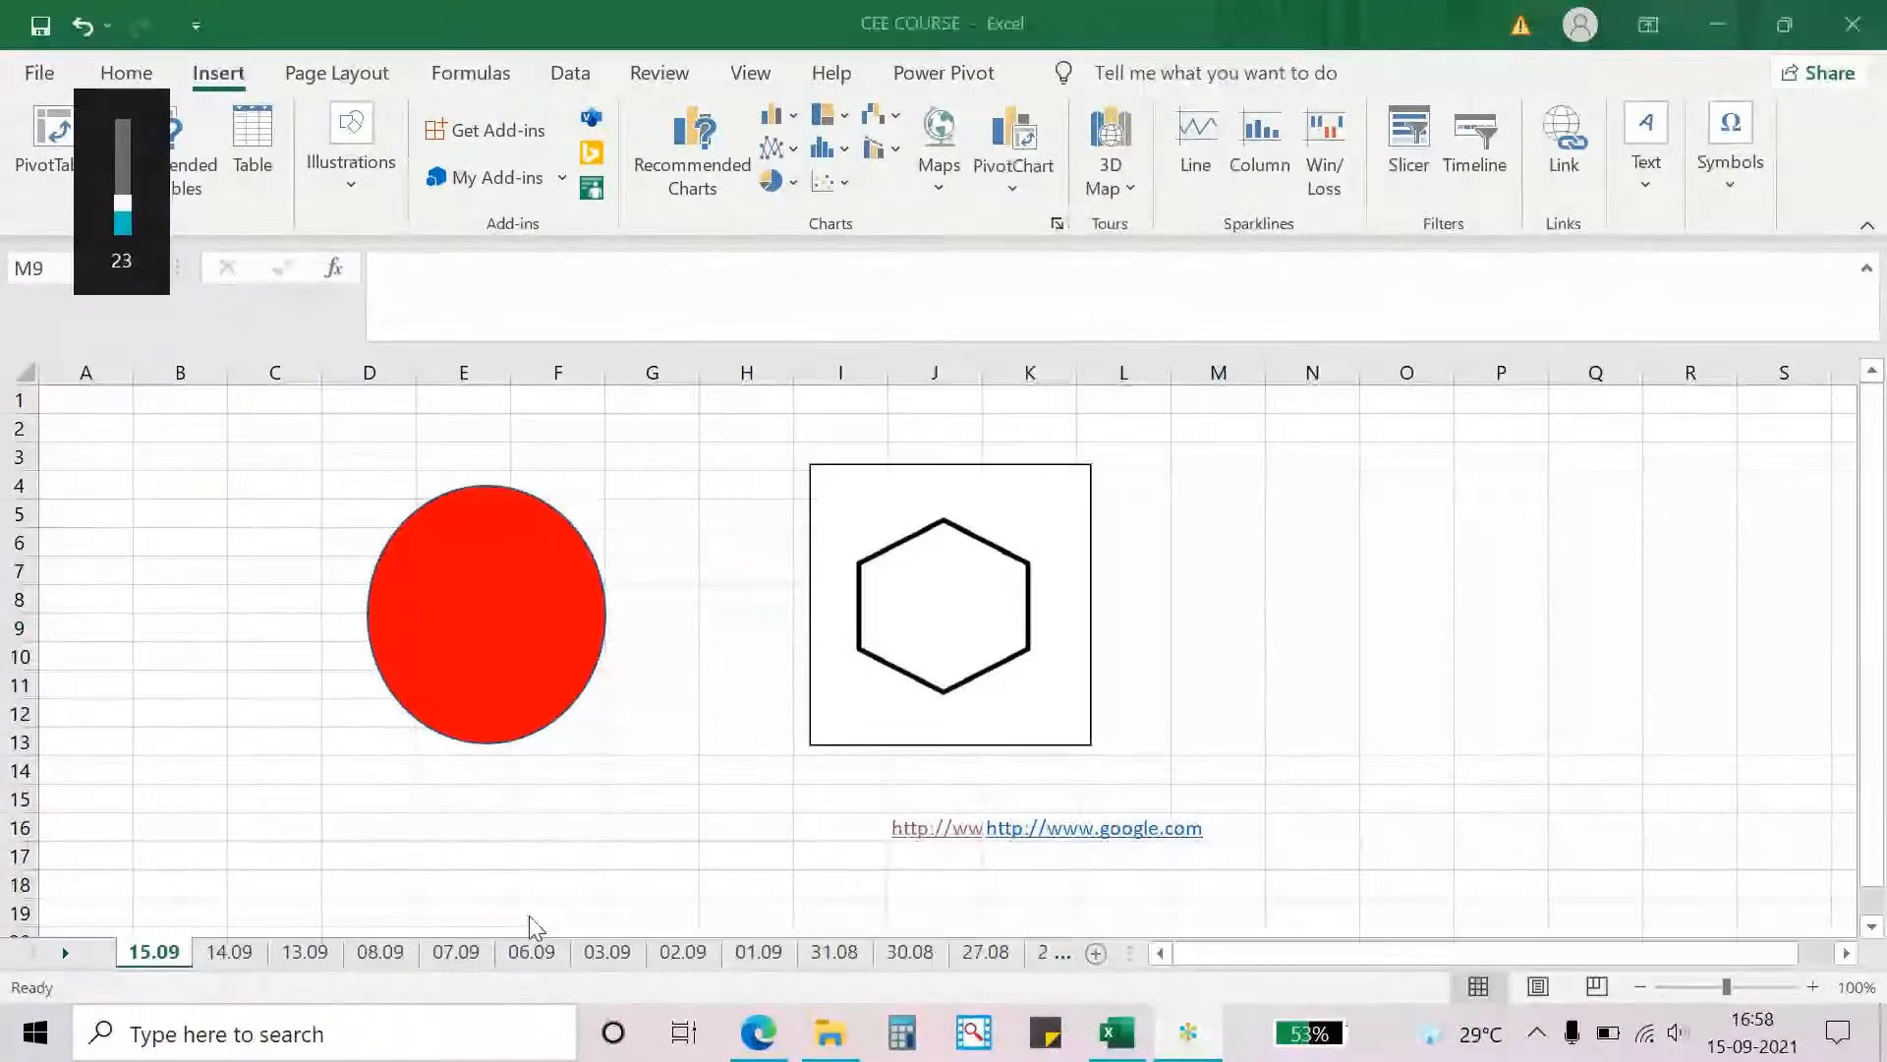
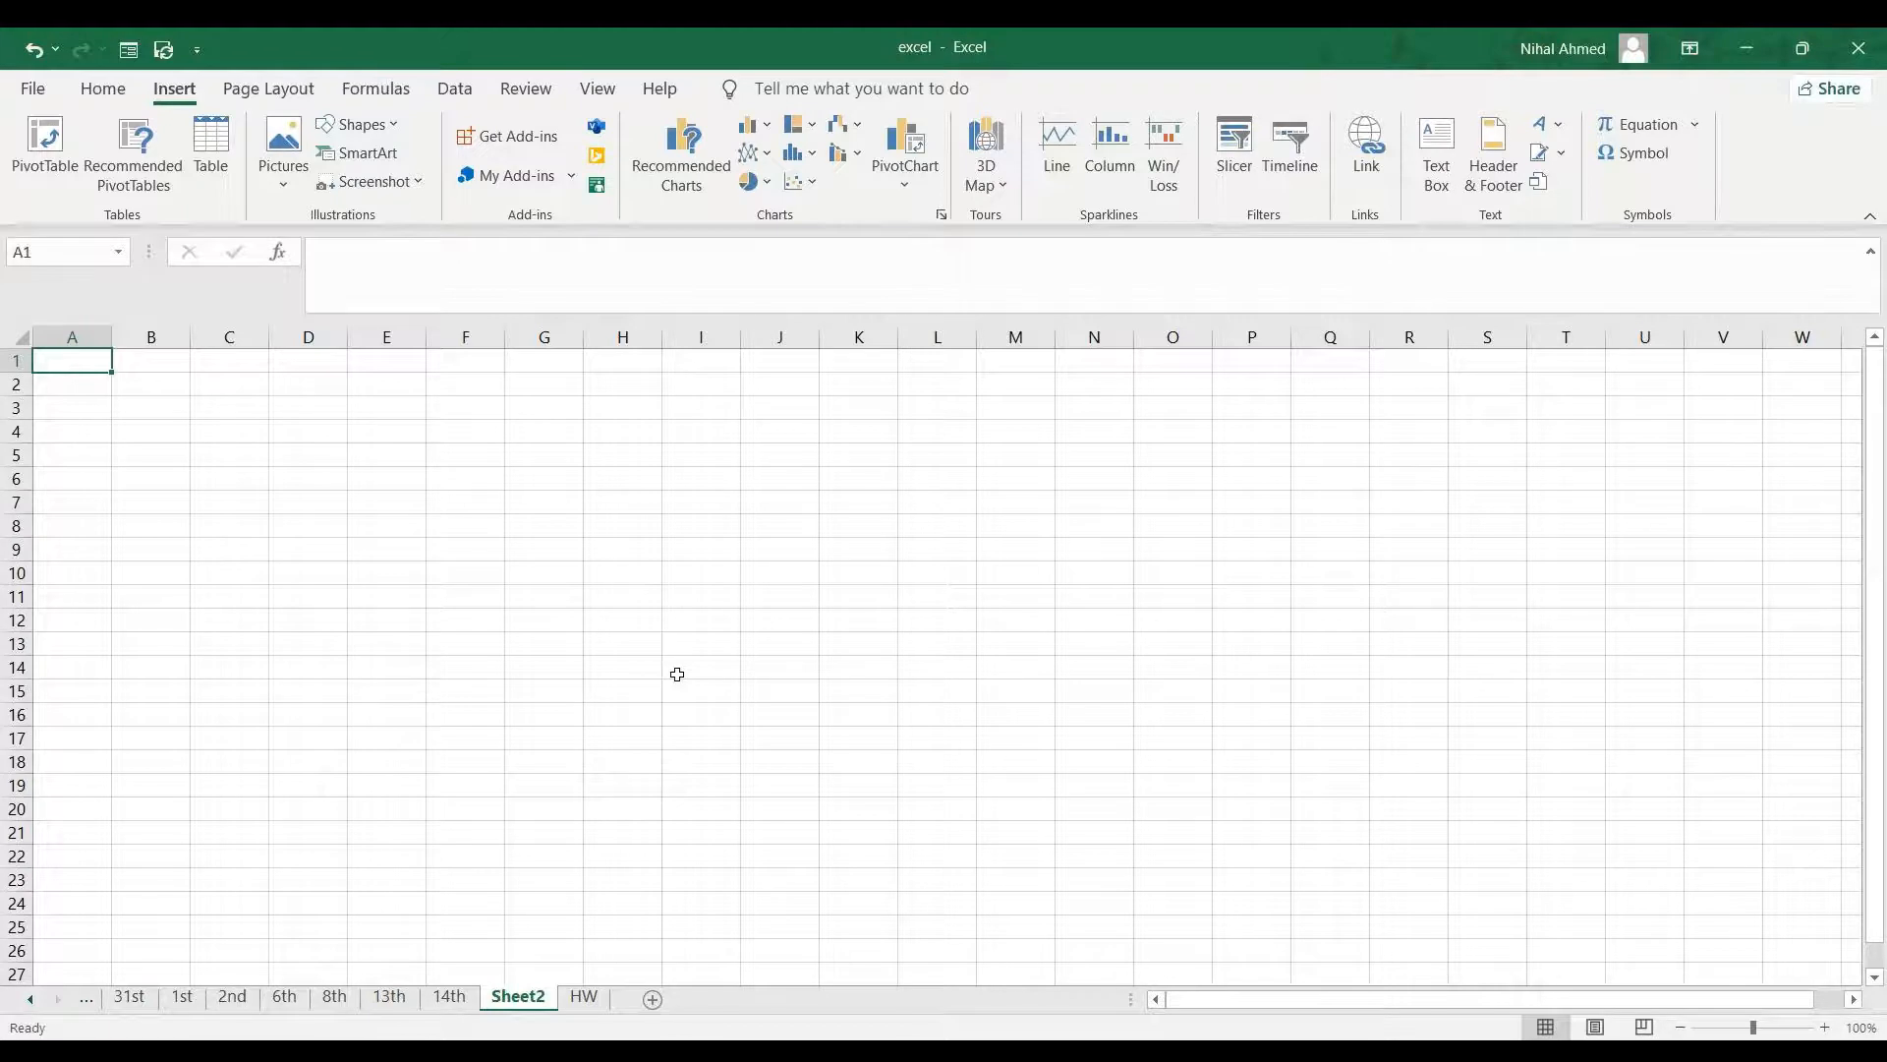
- Enter the label Quarter in B3 and the date 11/06/2015 in B5
{"action": "left_click", "coordinate": [149, 413]}
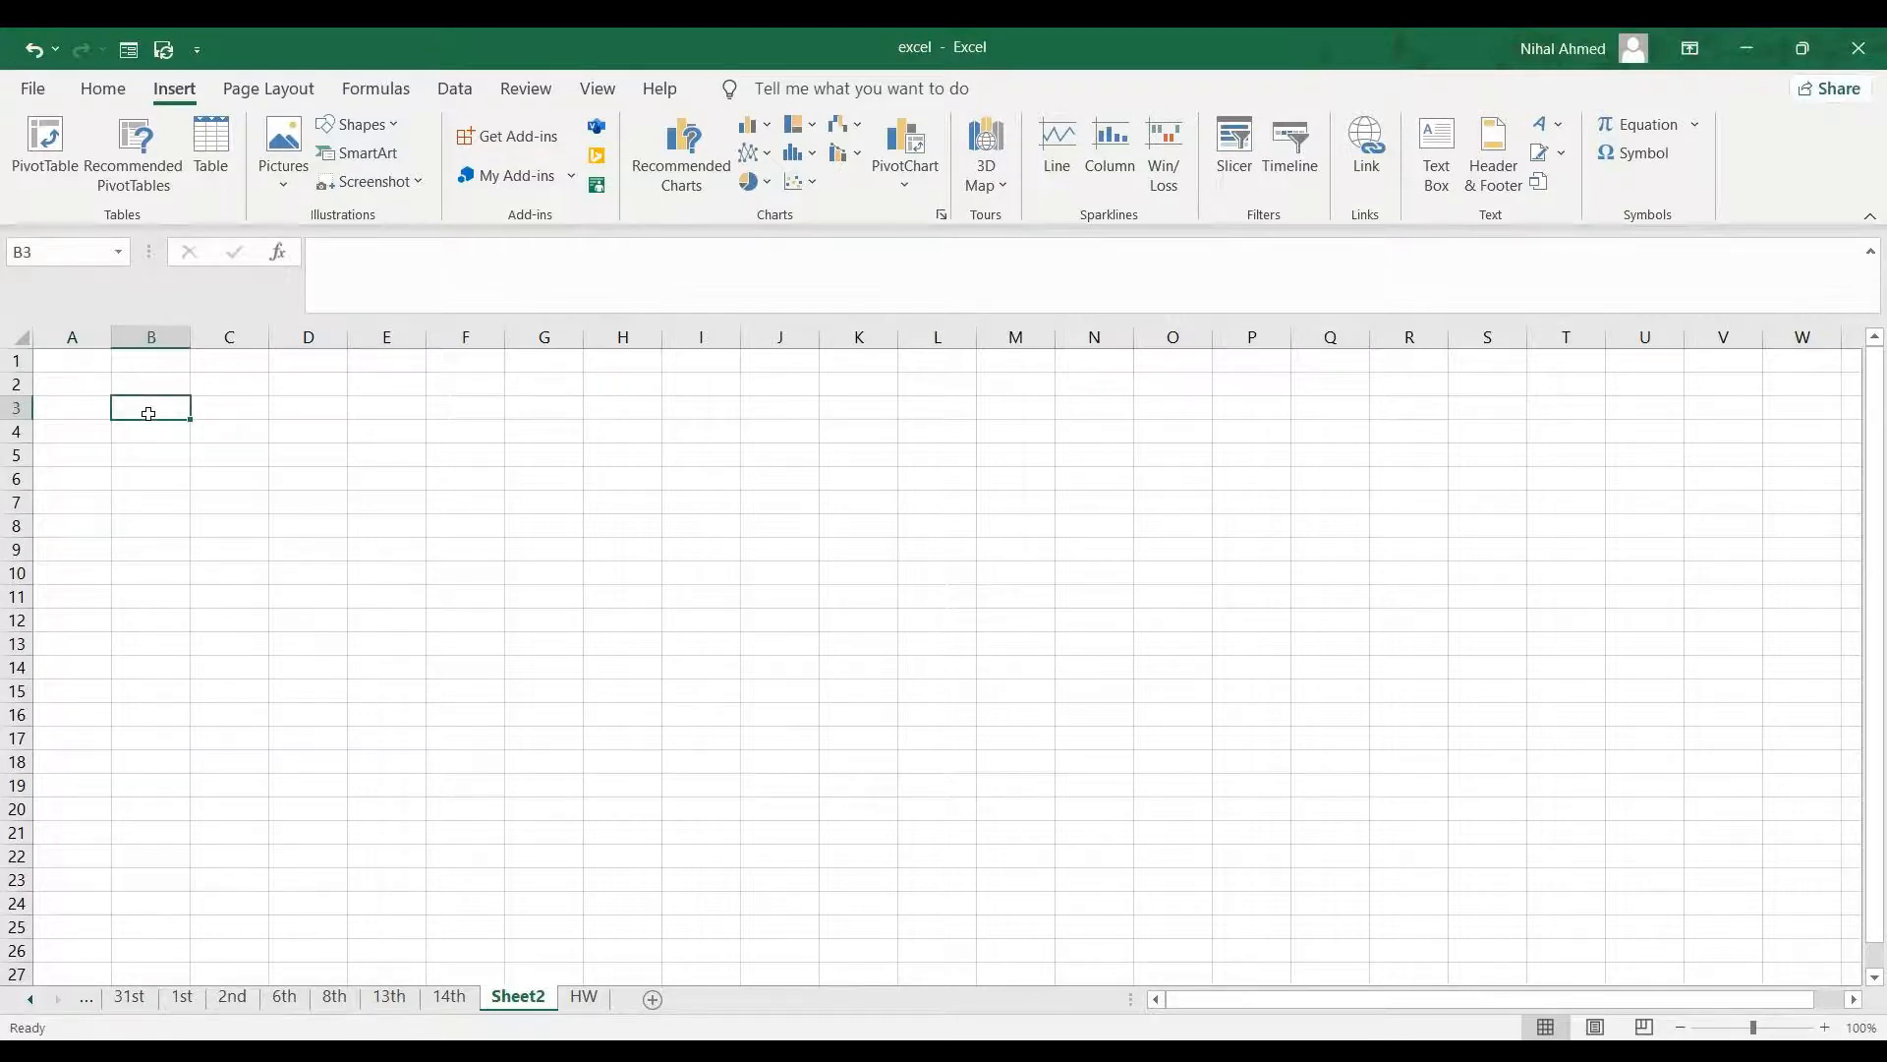
{"action": "type", "text": "Quarter"}
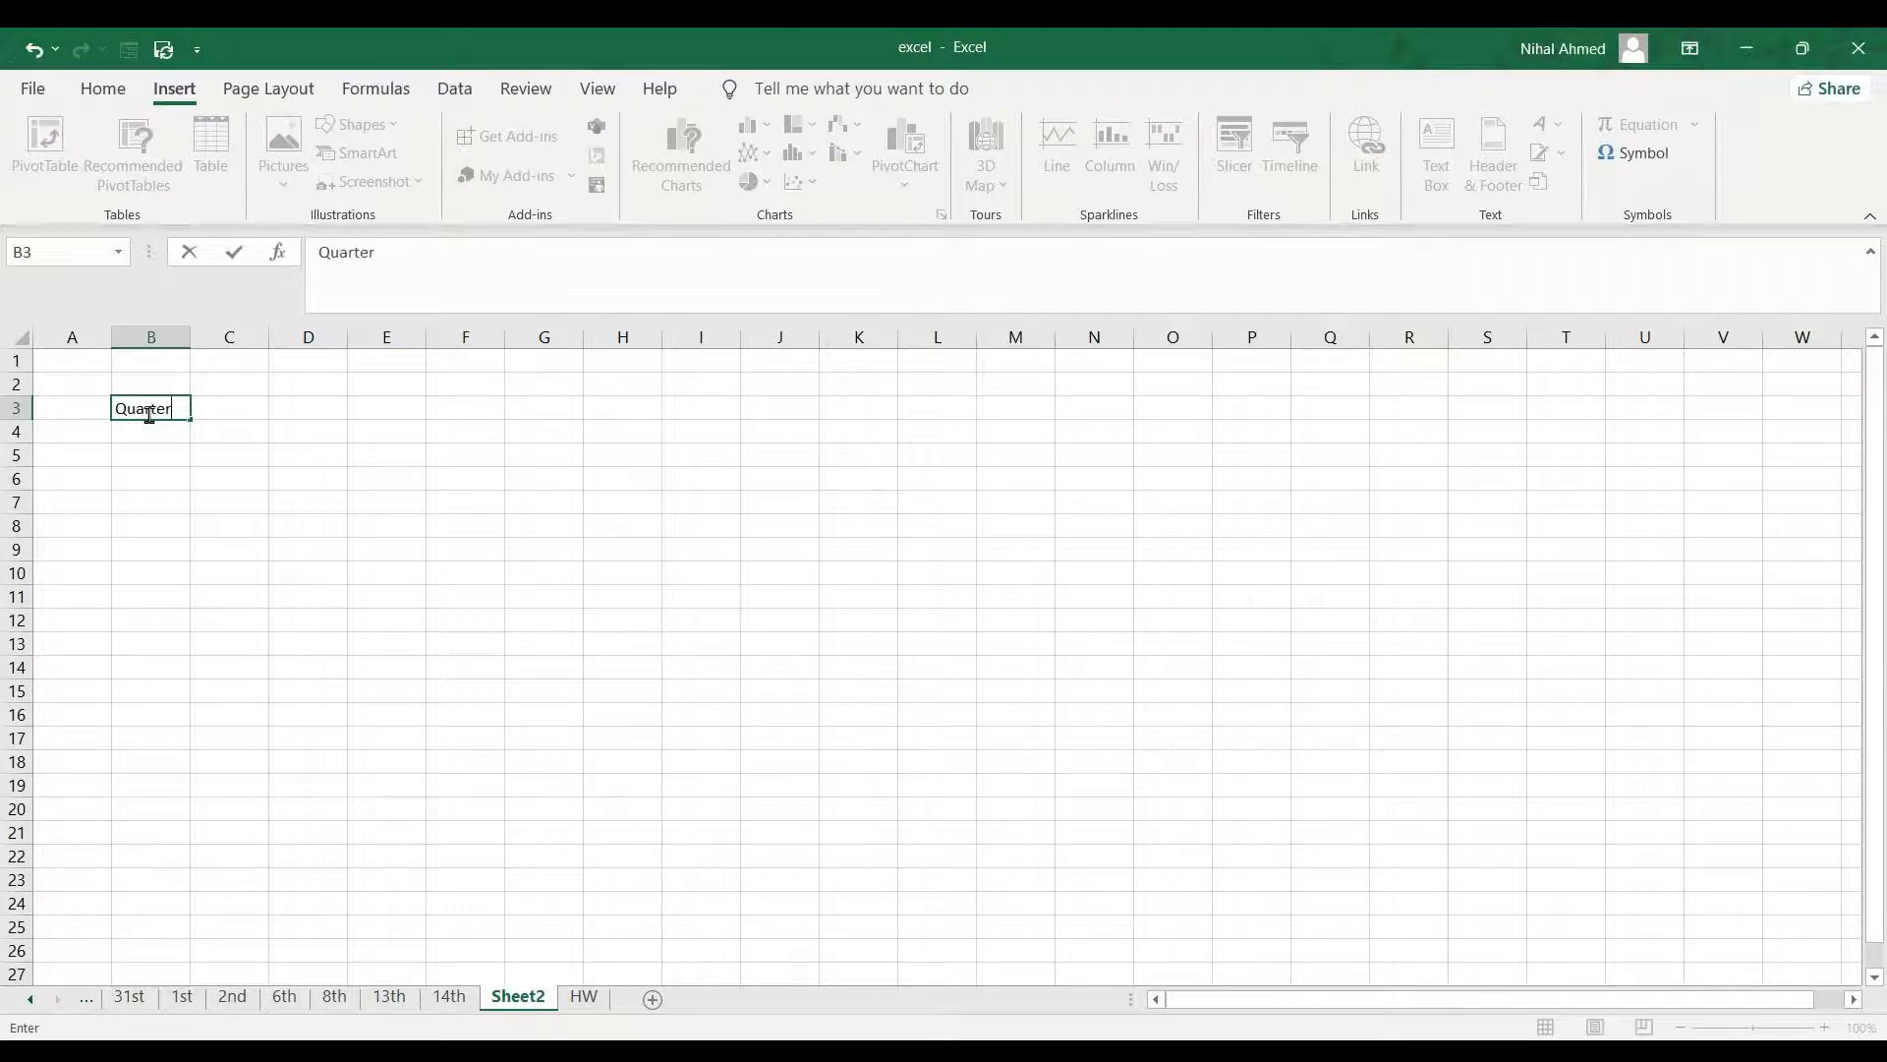
{"action": "left_click", "coordinate": [156, 453]}
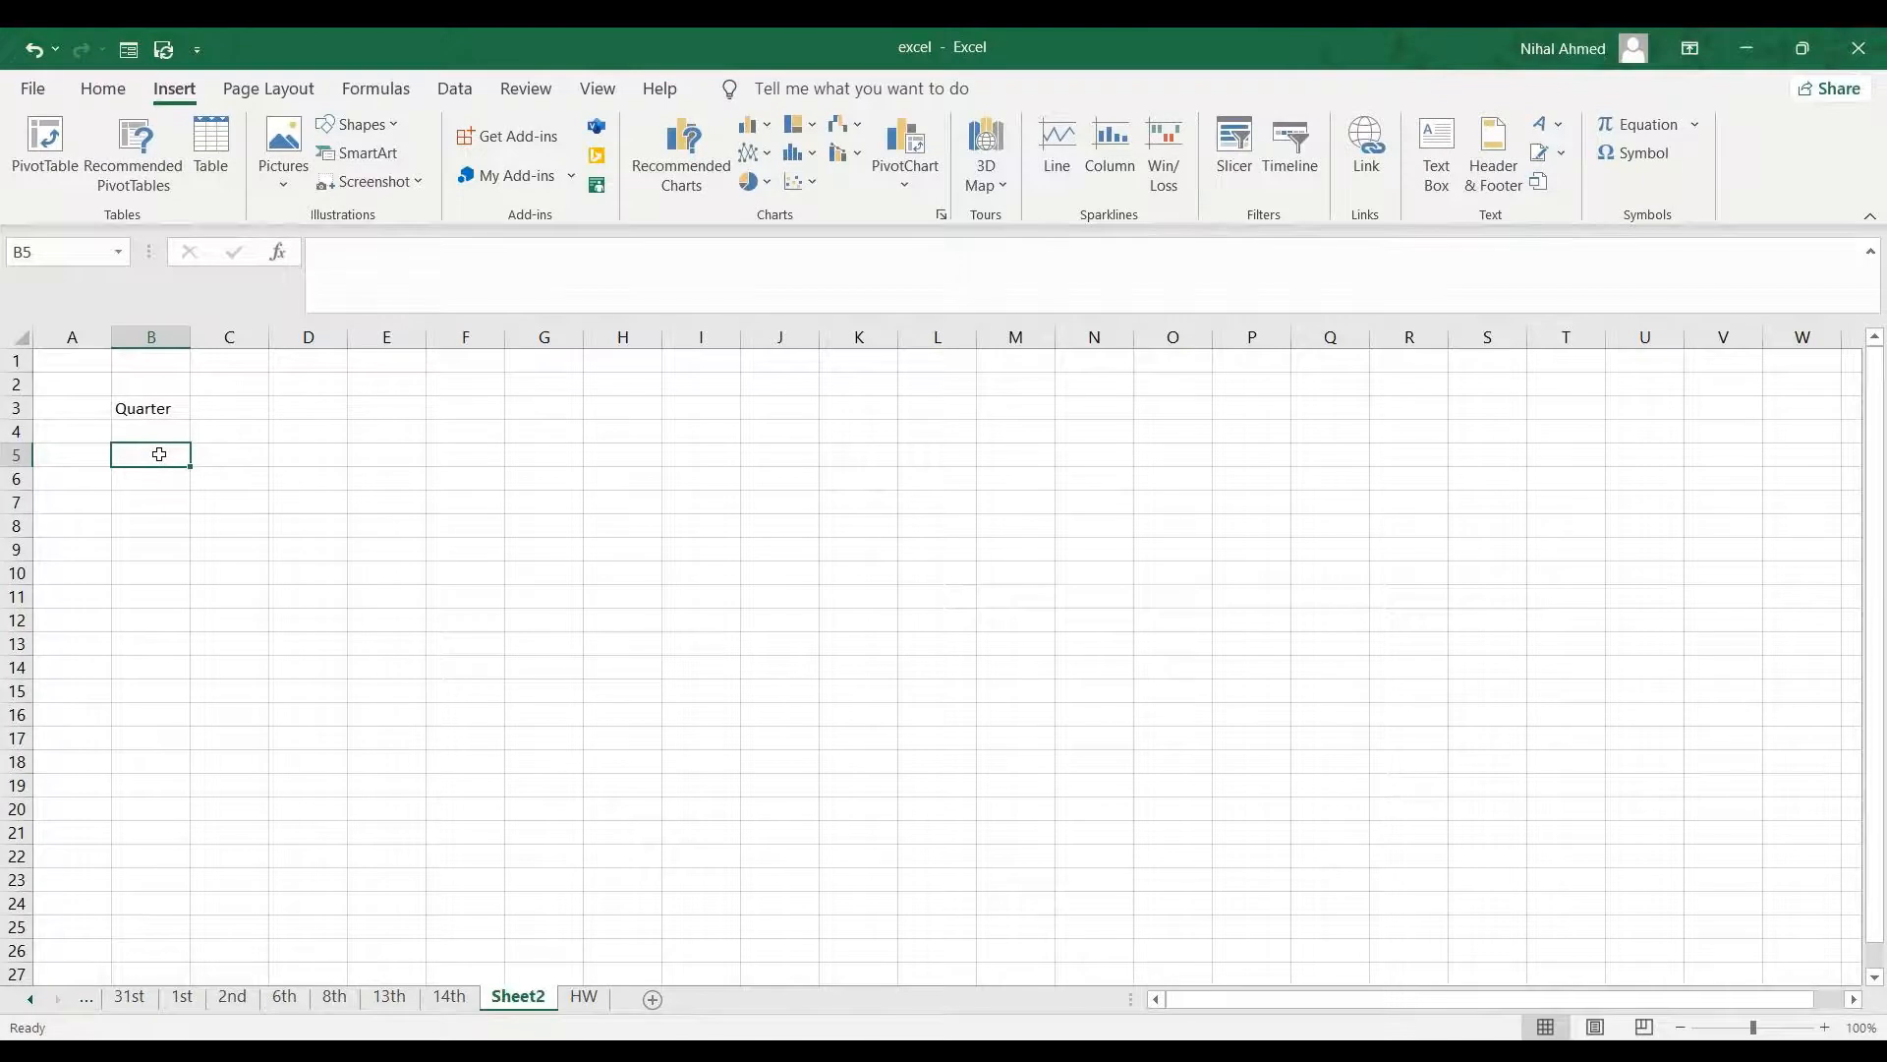
{"action": "type", "text": "11/"}
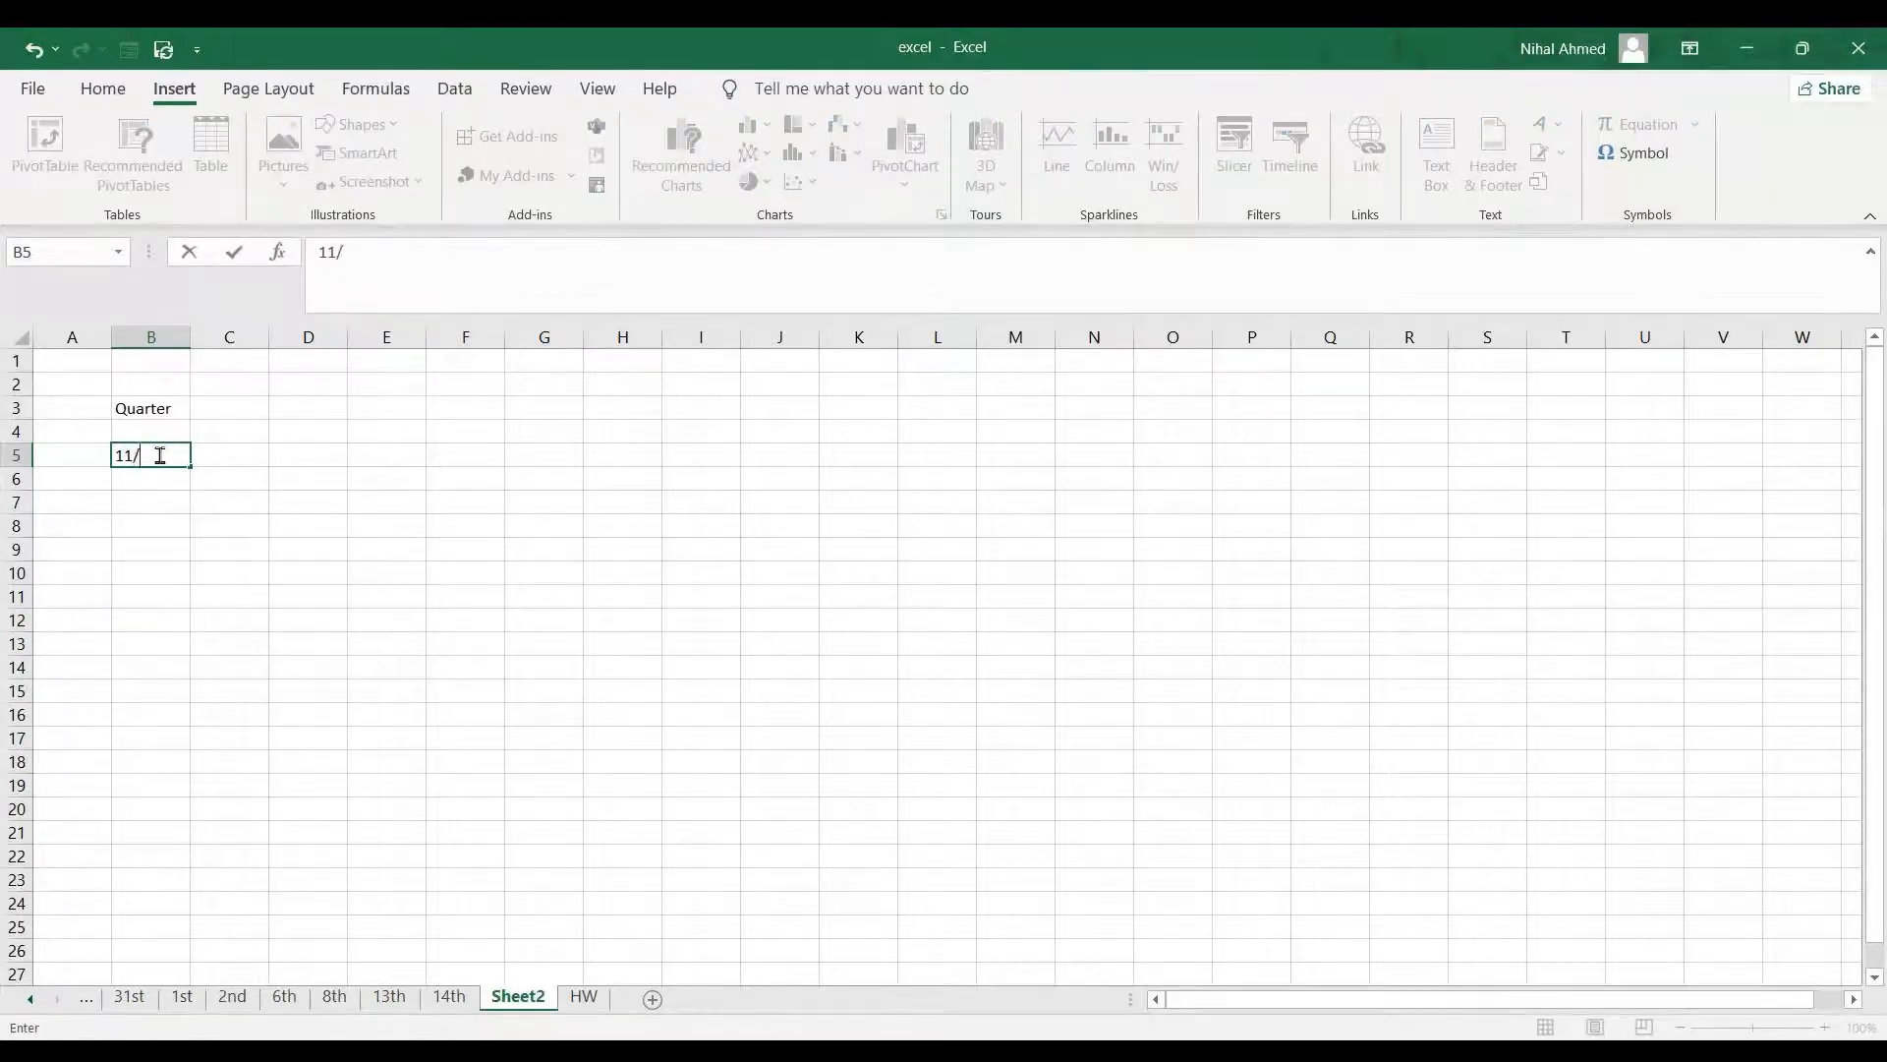
{"action": "type", "text": "06/2015"}
{"action": "key", "text": "Tab"}
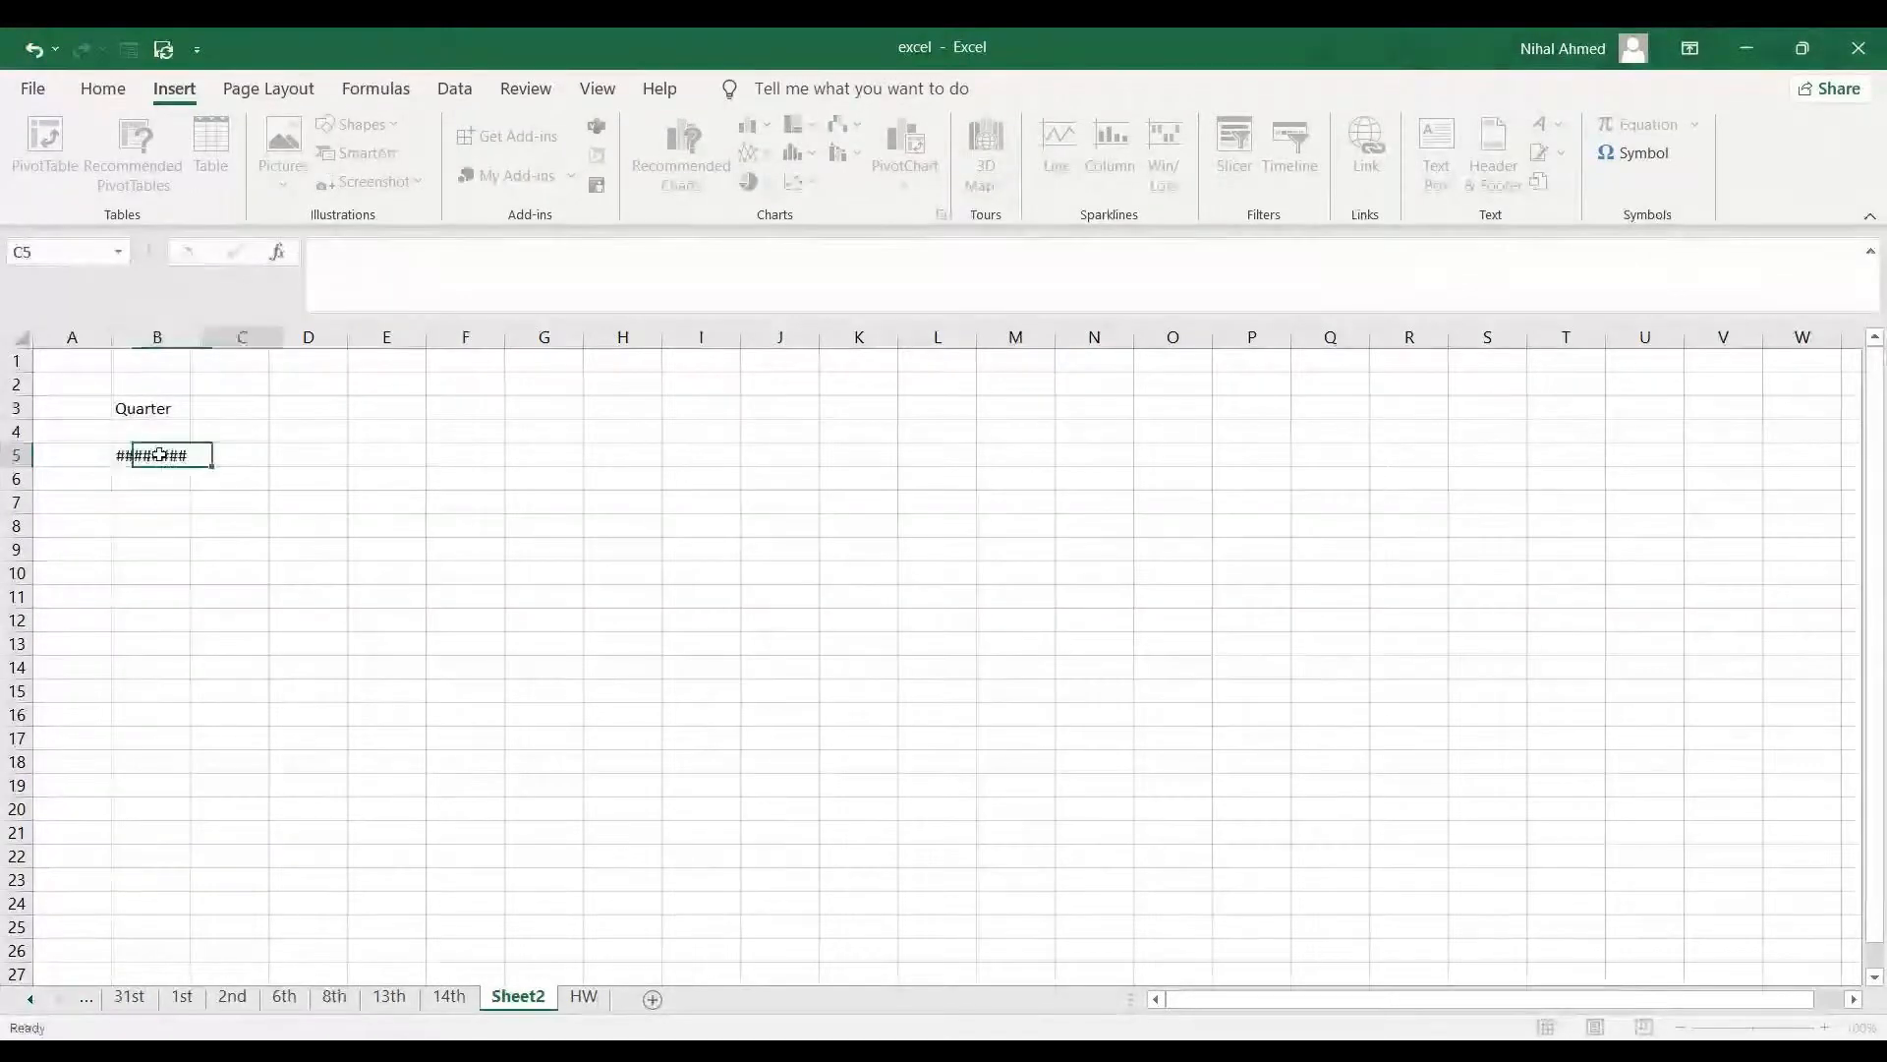
- Enter 2 in D5 and the numbers 1 through 8 down B7:B14
{"action": "left_click", "coordinate": [299, 454]}
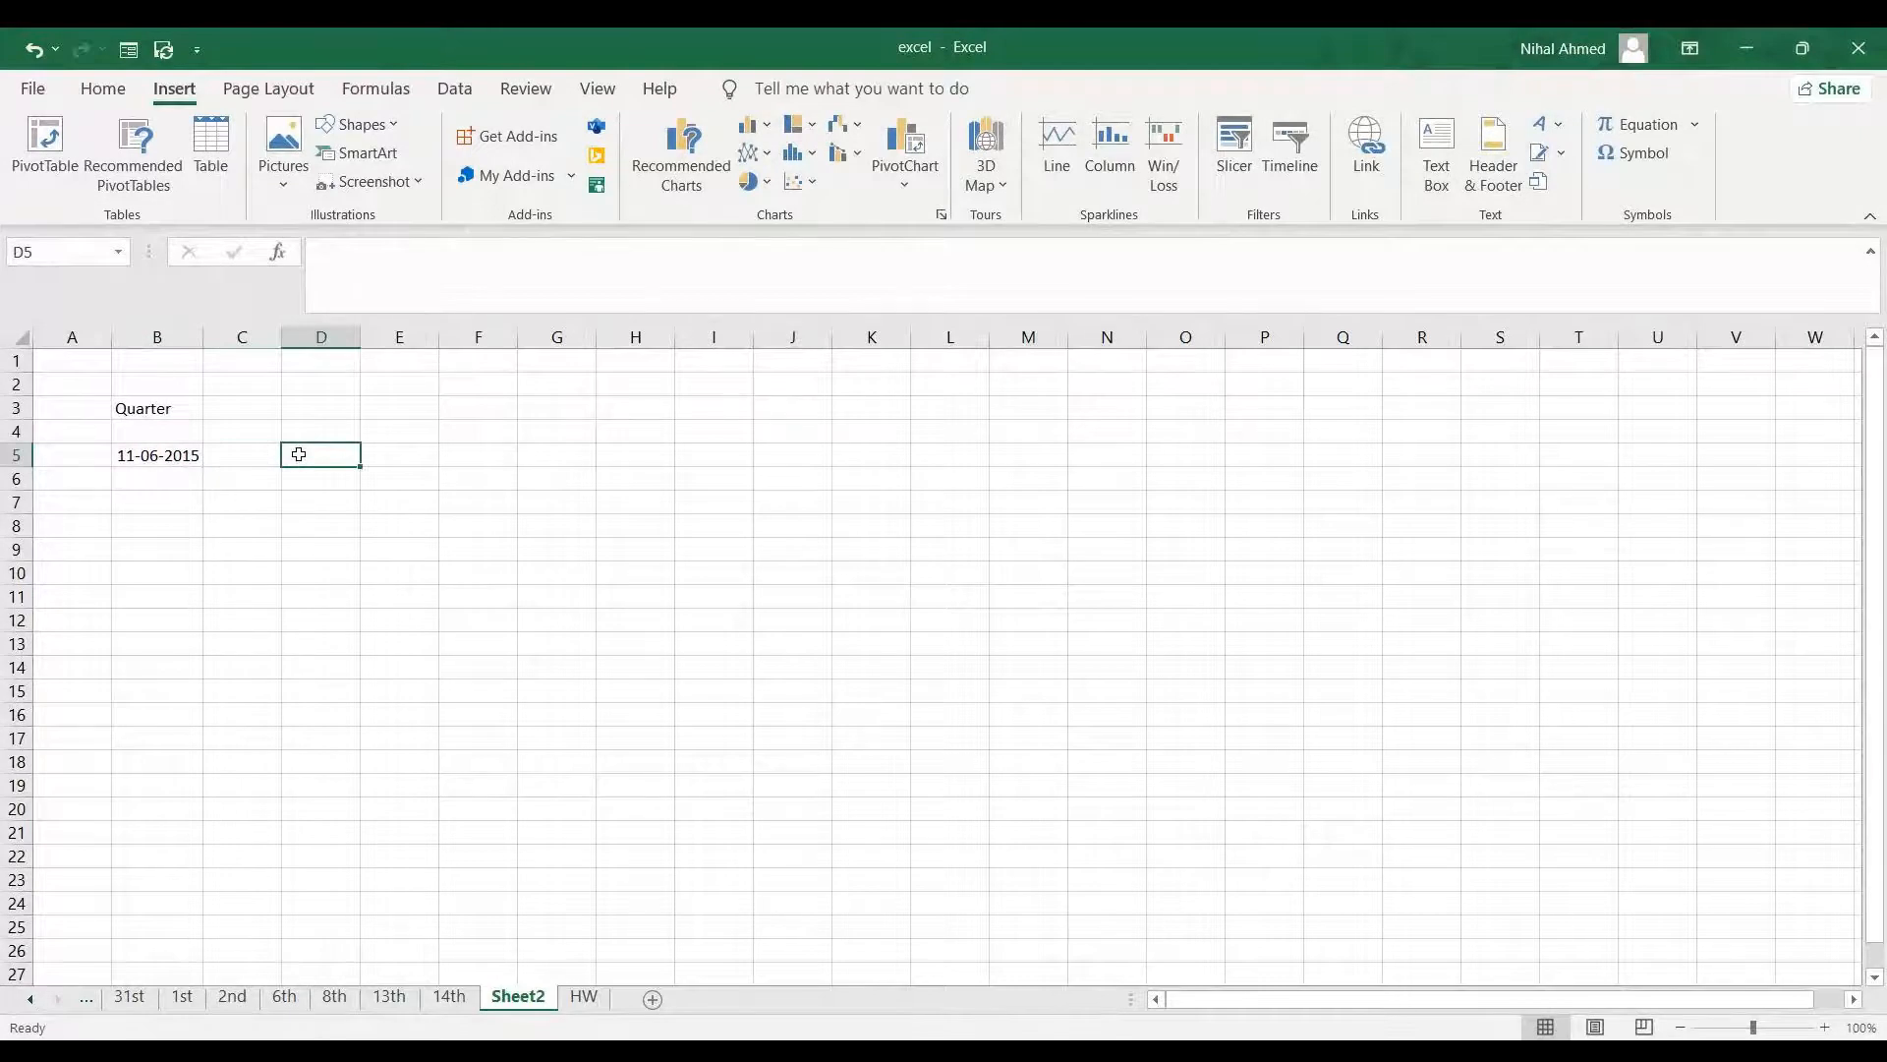
{"action": "type", "text": "2"}
{"action": "left_click", "coordinate": [183, 504]}
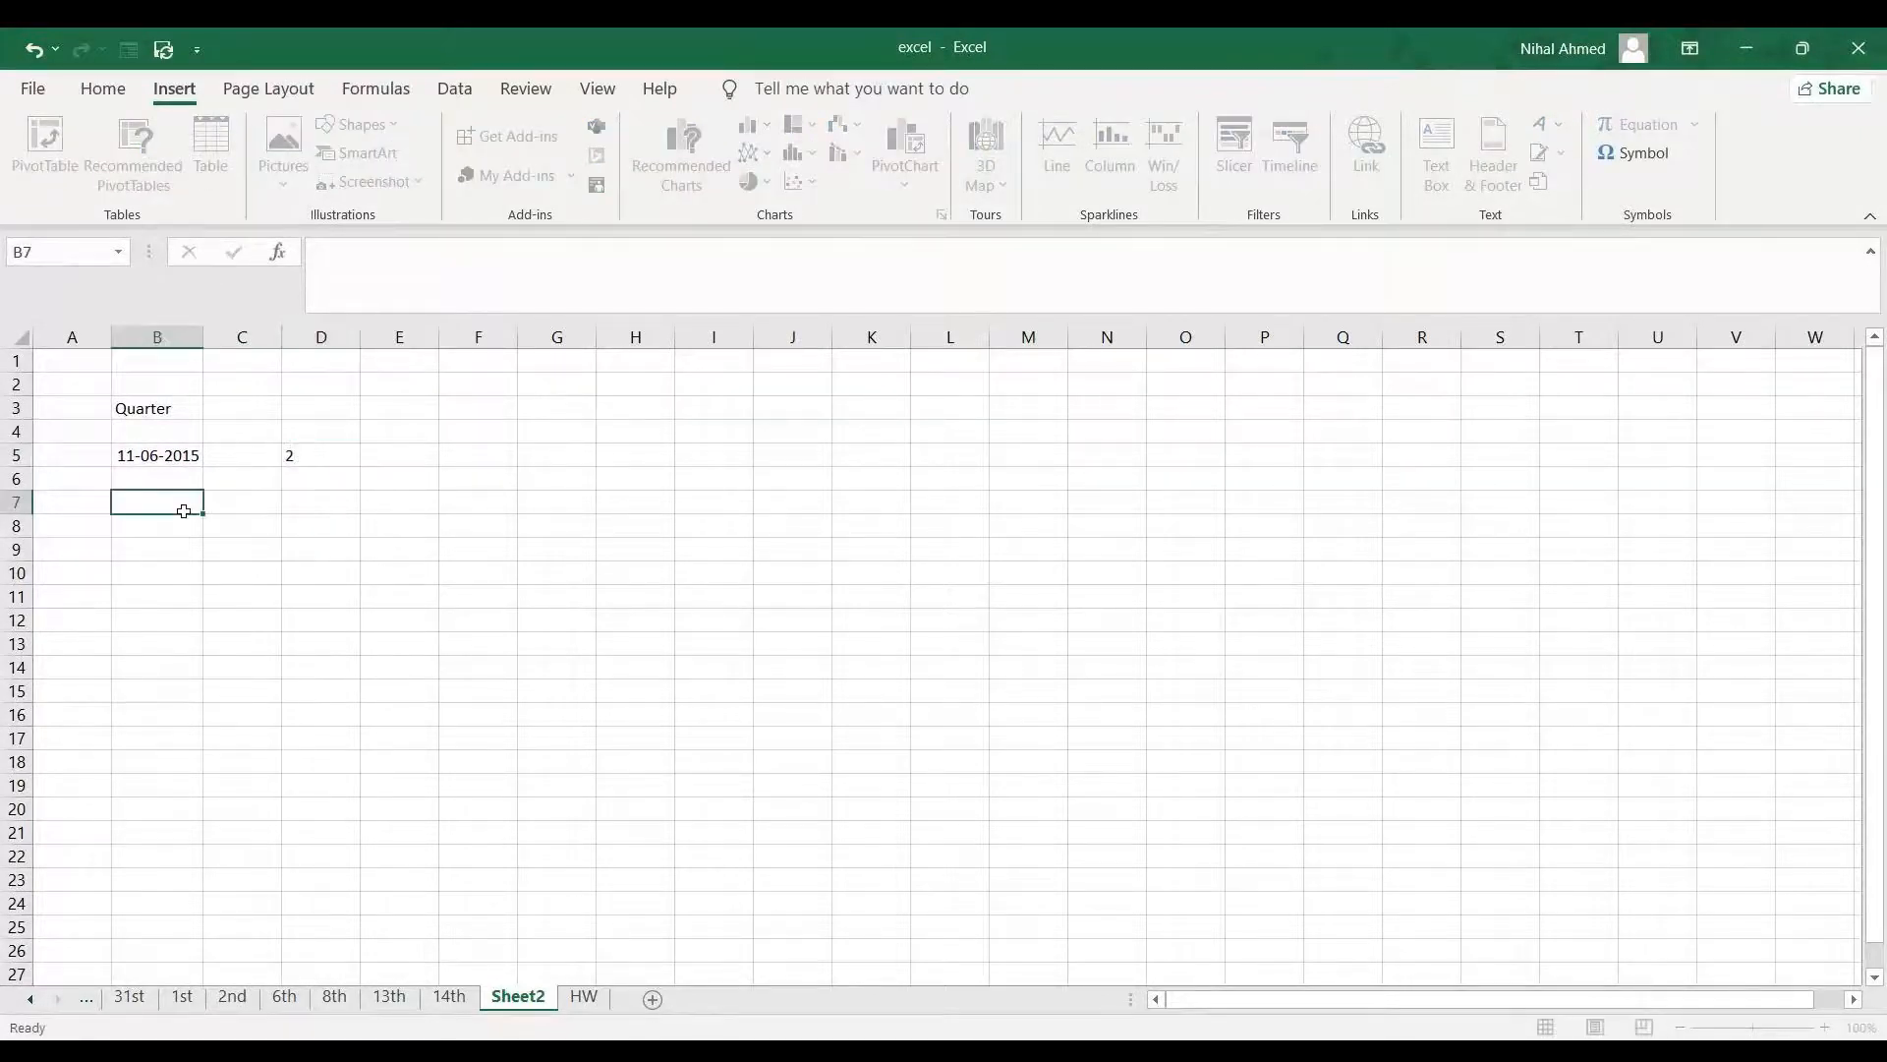
{"action": "type", "text": "1"}
{"action": "key", "text": "Return"}
{"action": "type", "text": "2"}
{"action": "key", "text": "Return"}
{"action": "type", "text": "3"}
{"action": "key", "text": "Return"}
{"action": "type", "text": "4"}
{"action": "key", "text": "Return"}
{"action": "type", "text": "5"}
{"action": "key", "text": "Return"}
{"action": "type", "text": "6"}
{"action": "key", "text": "Return"}
{"action": "type", "text": "7"}
{"action": "key", "text": "Return"}
{"action": "type", "text": "8"}
{"action": "key", "text": "Return"}
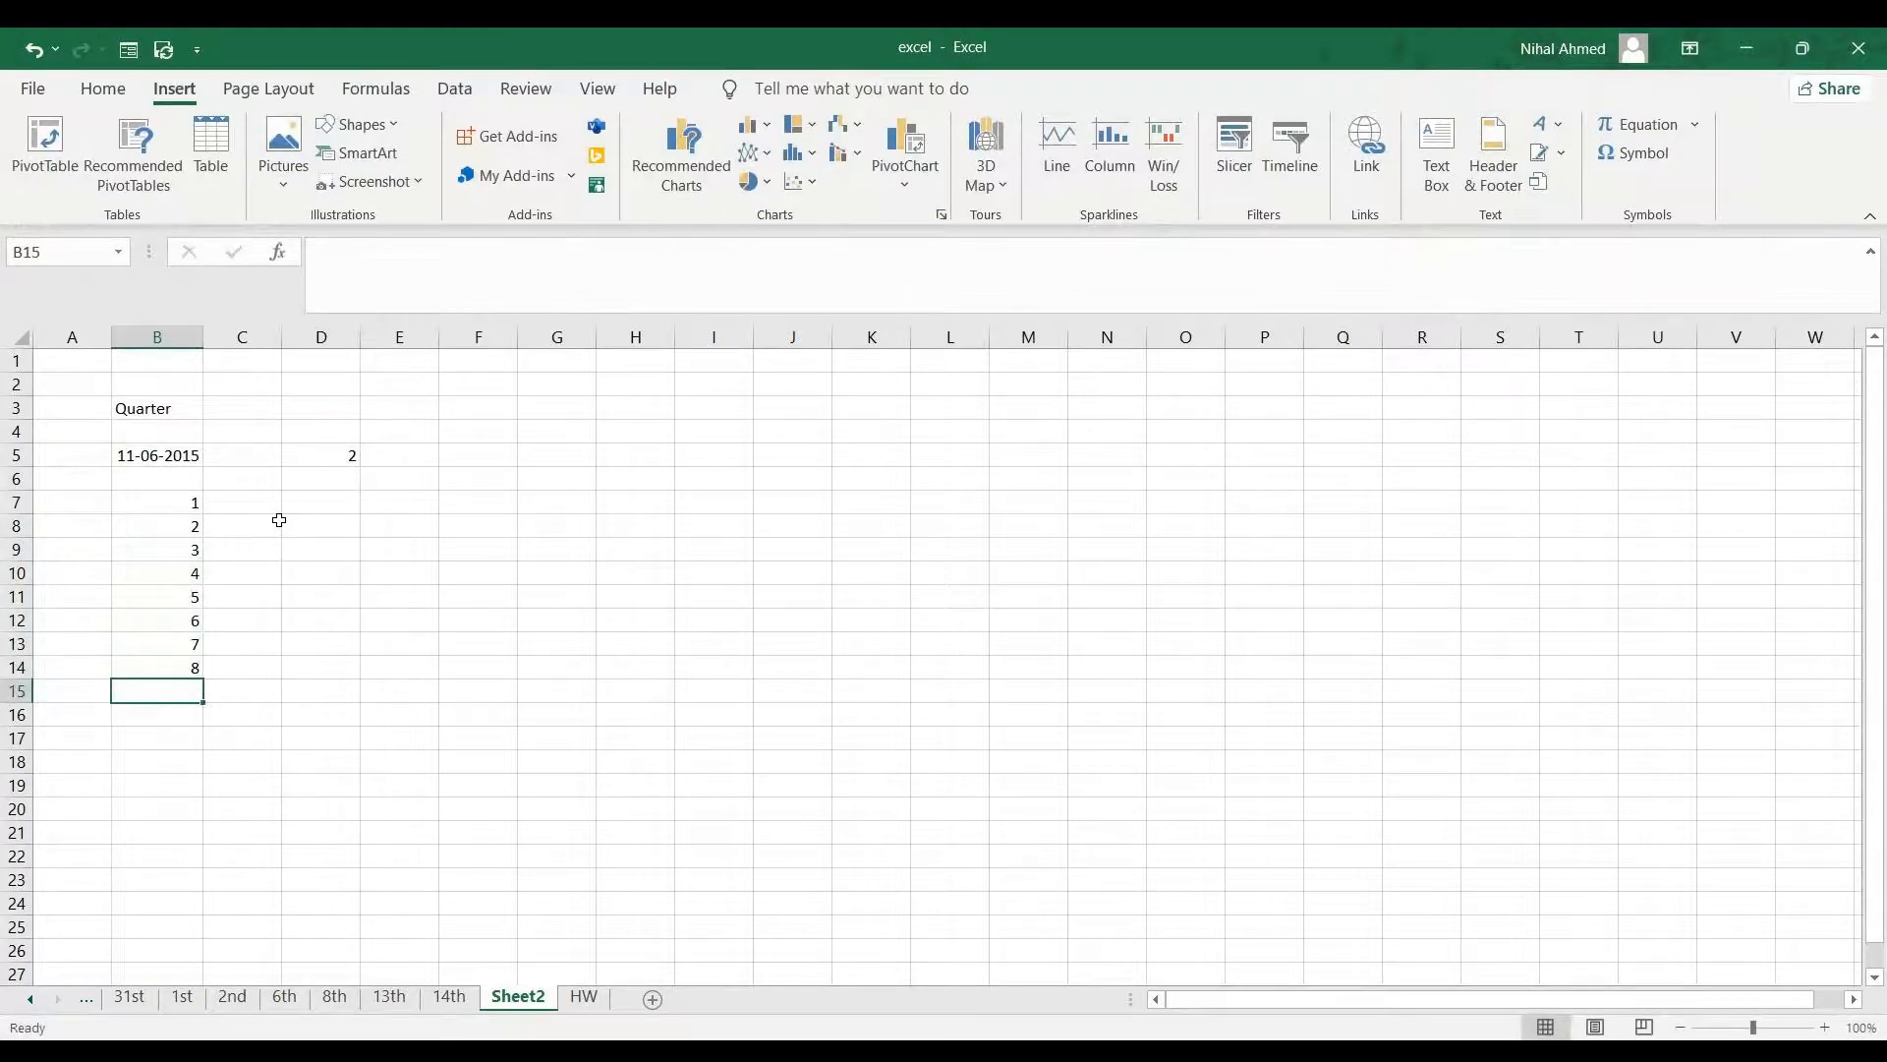
{"action": "left_click", "coordinate": [279, 520]}
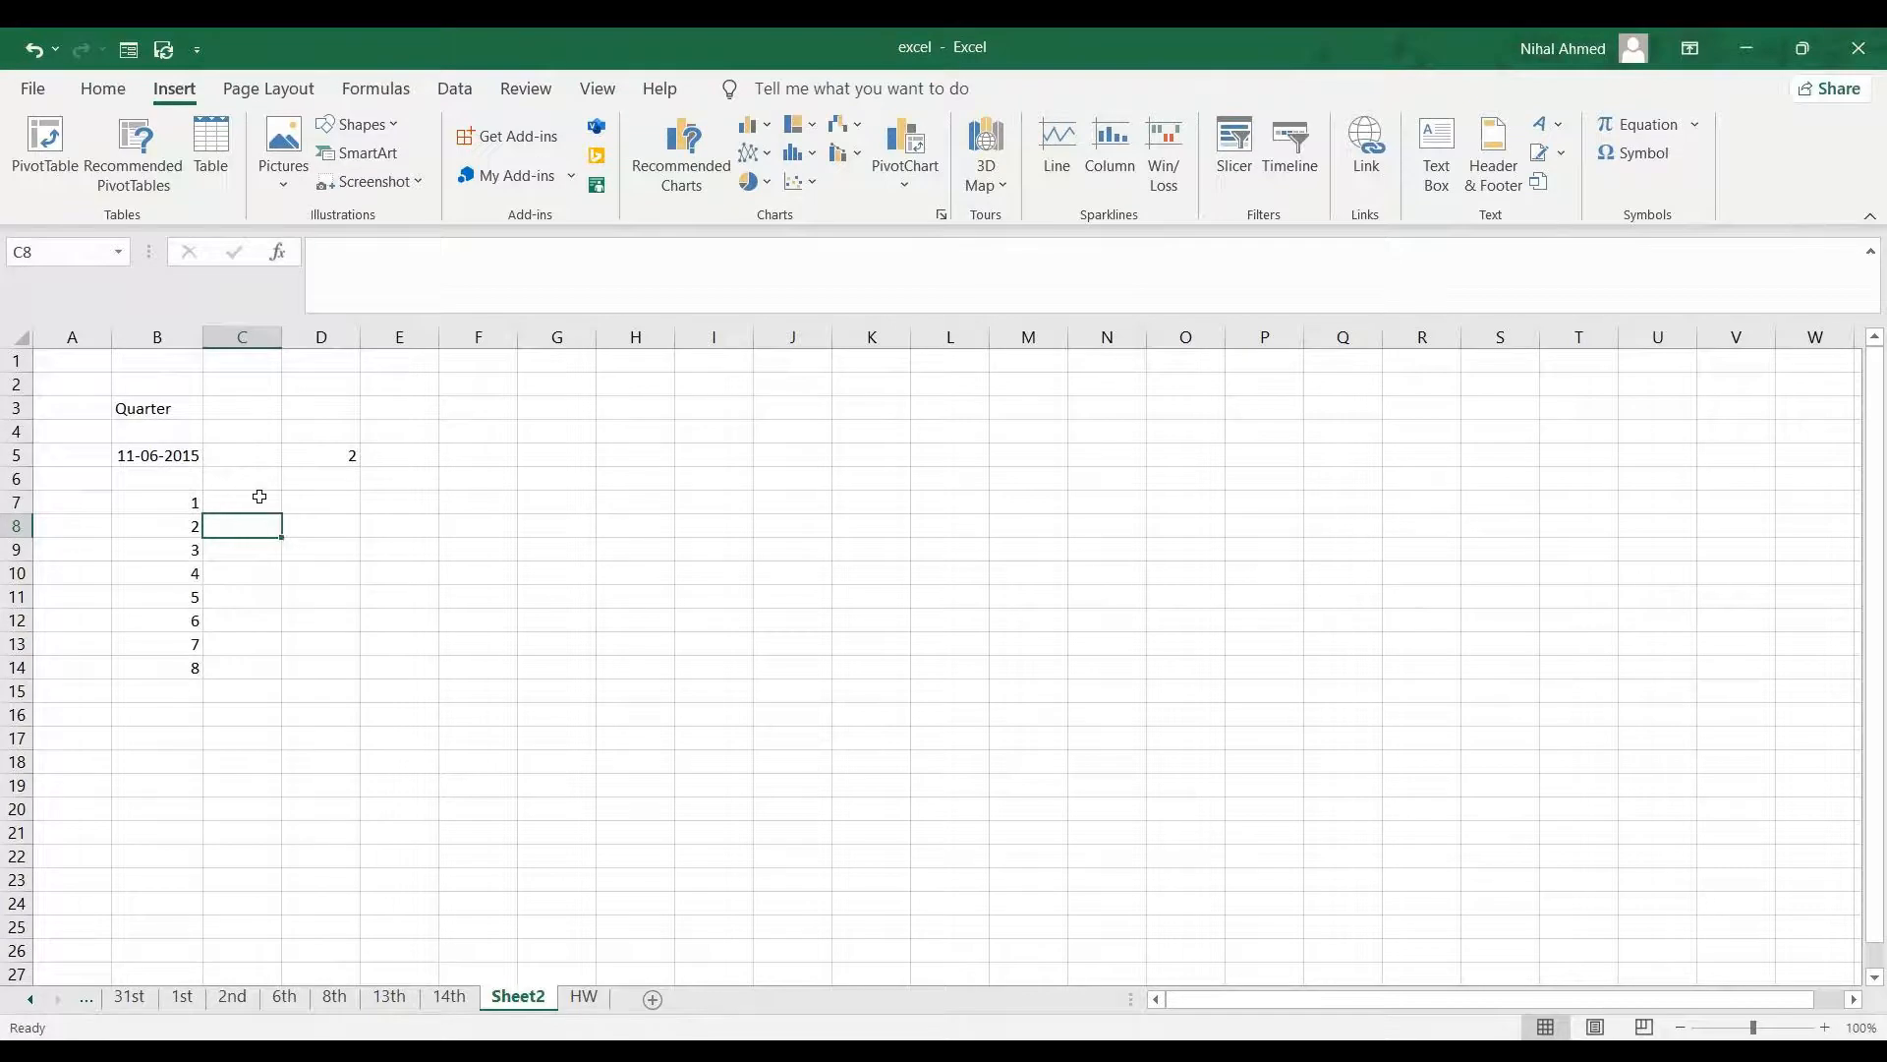
{"action": "left_click", "coordinate": [259, 499]}
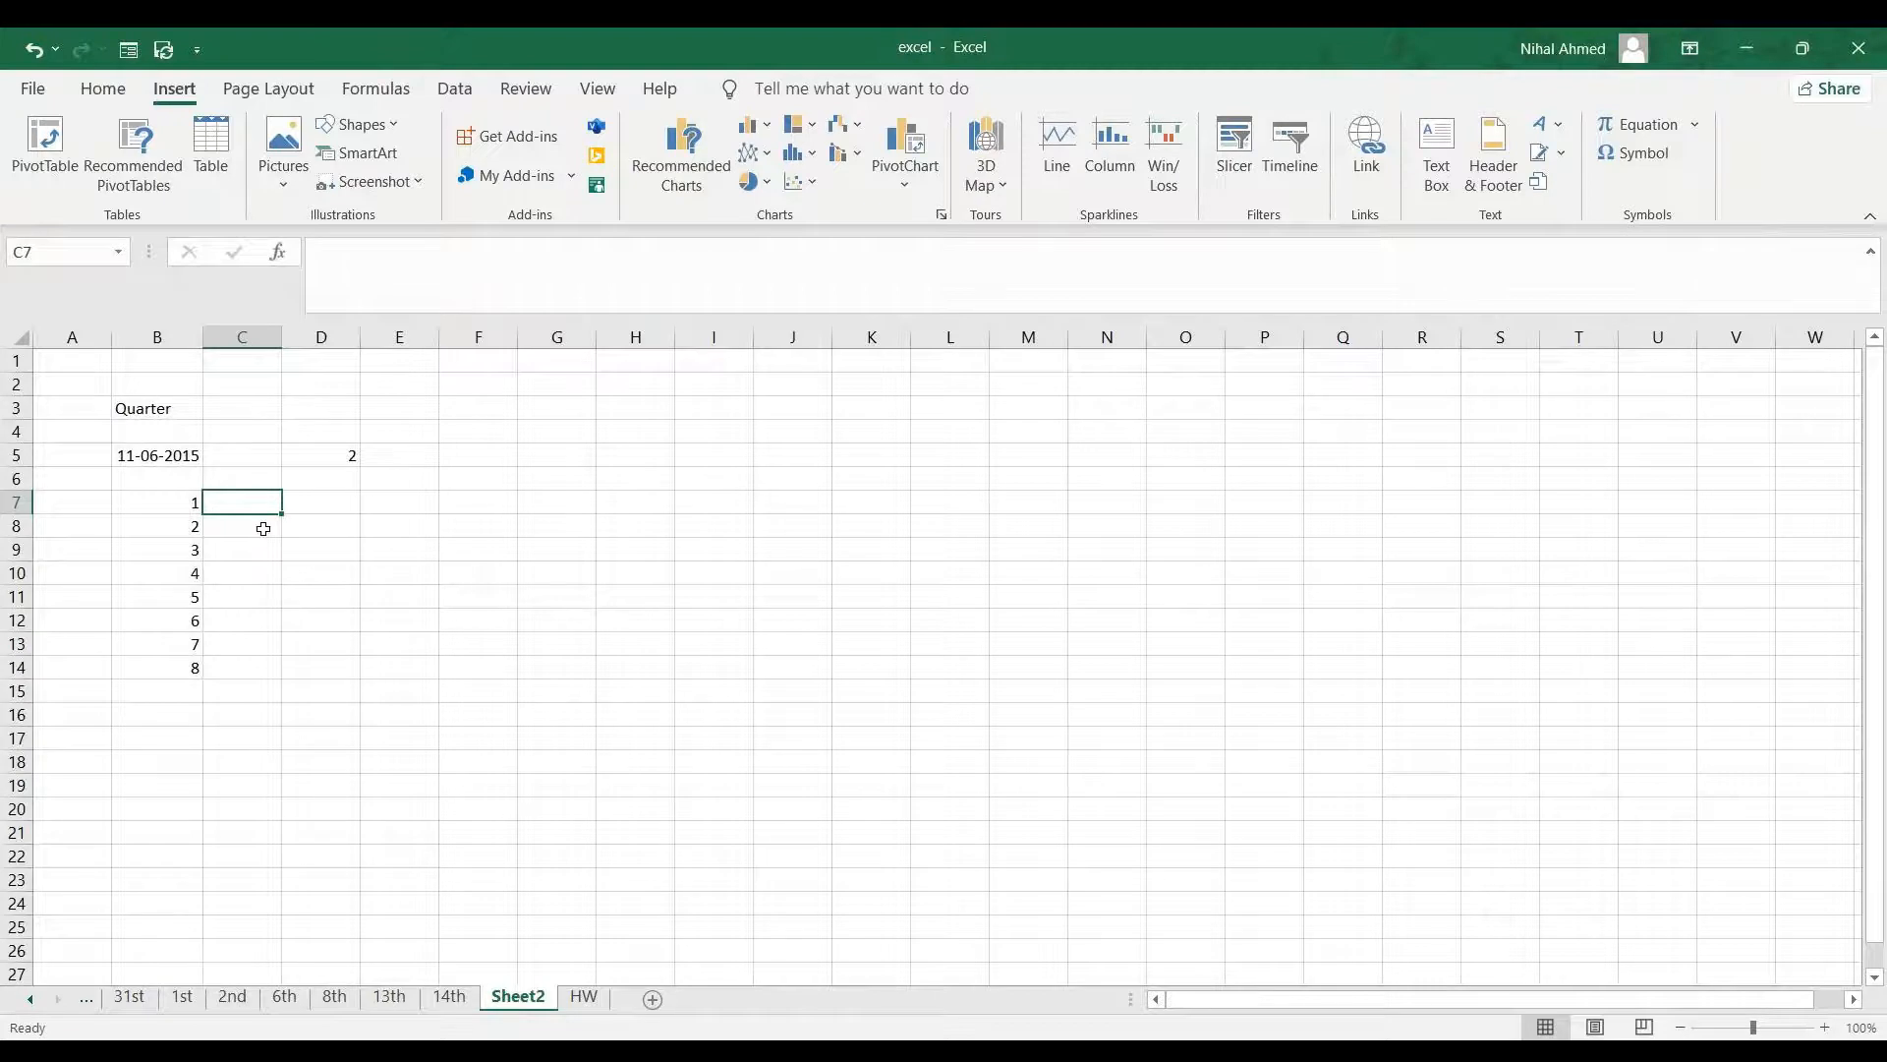
{"action": "left_click", "coordinate": [168, 457]}
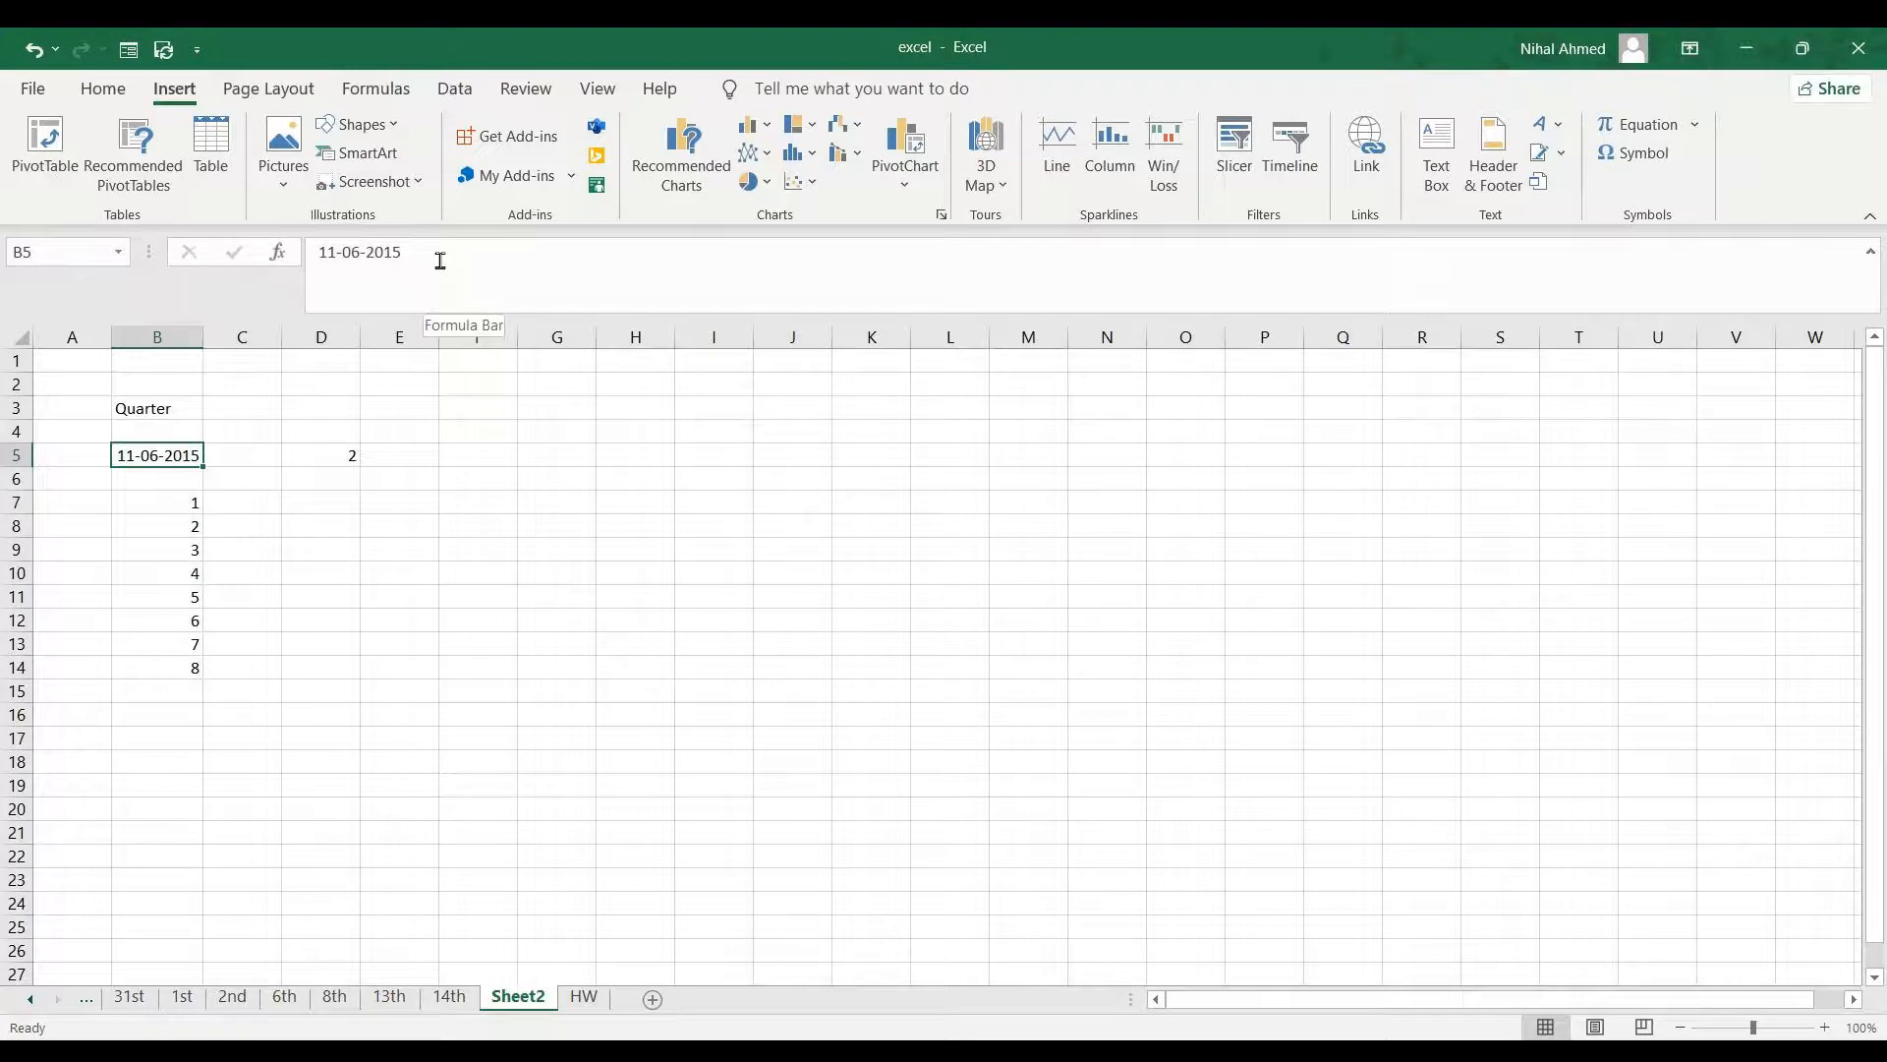
{"action": "left_click", "coordinate": [350, 452]}
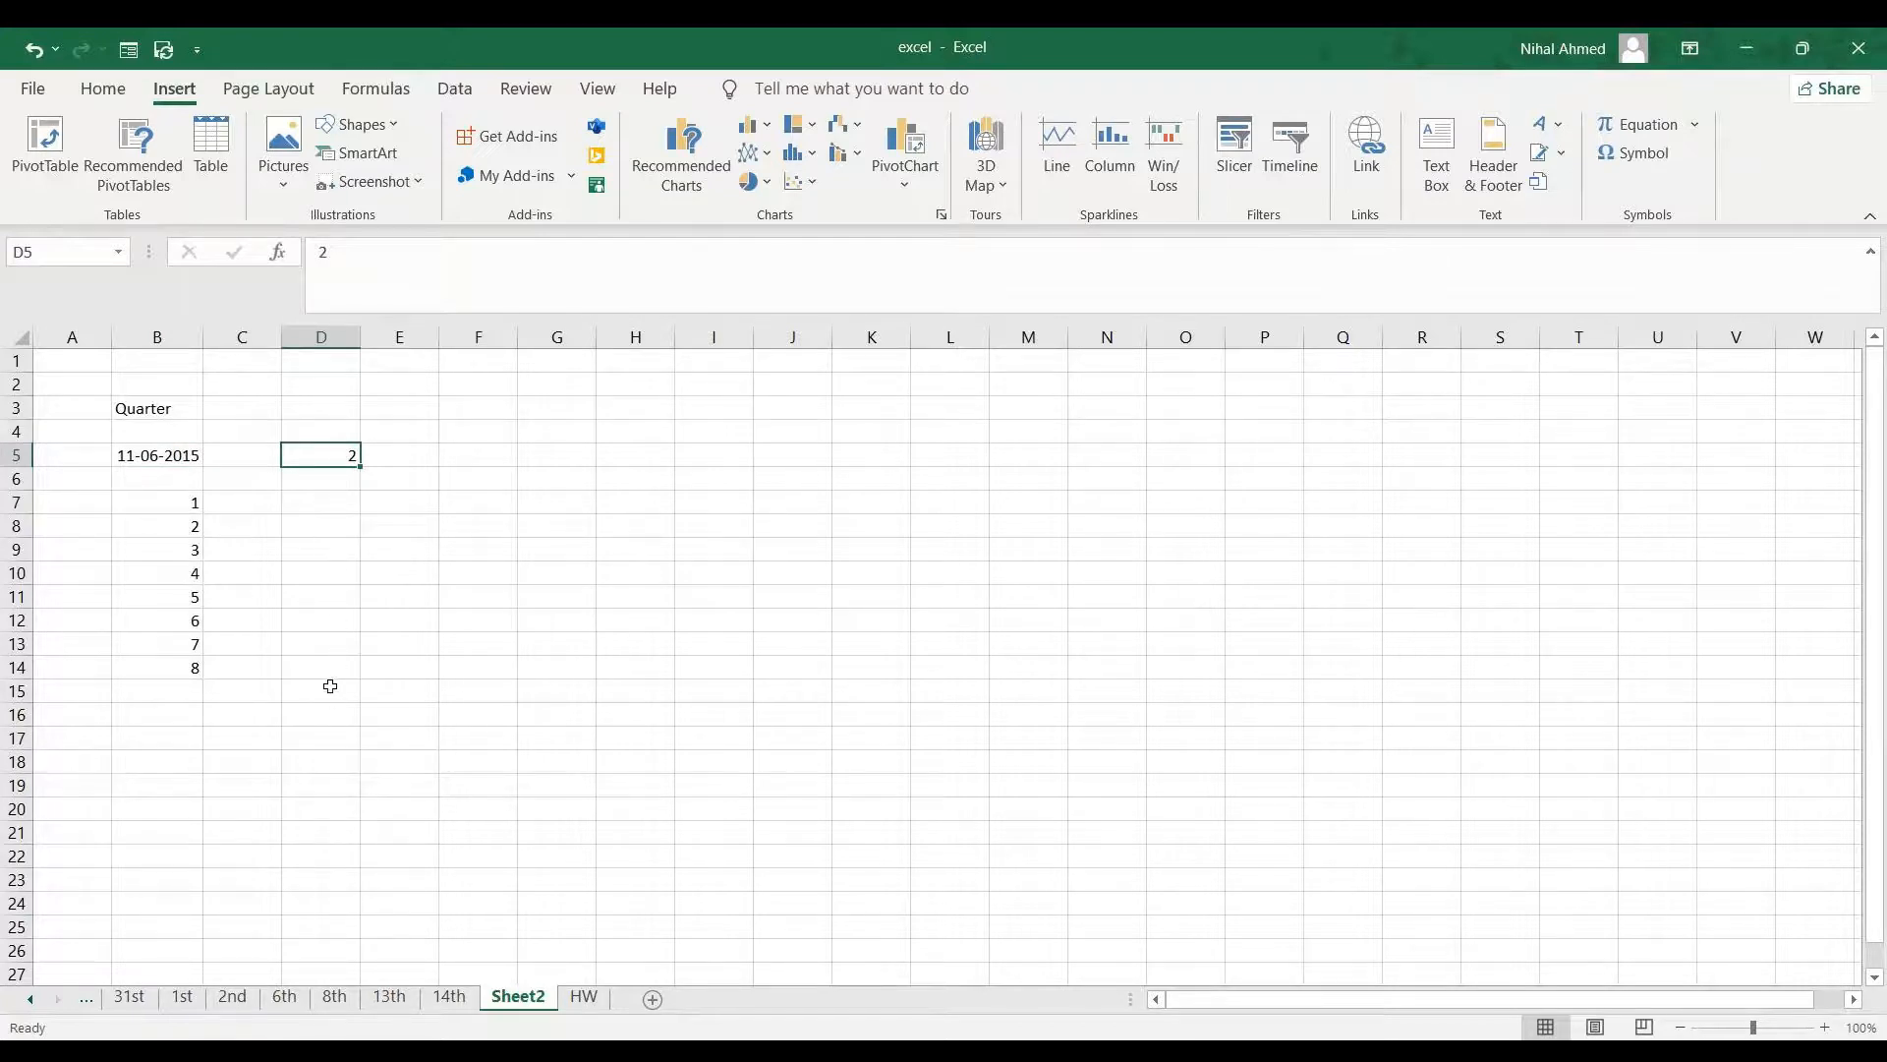
{"action": "left_click", "coordinate": [328, 505]}
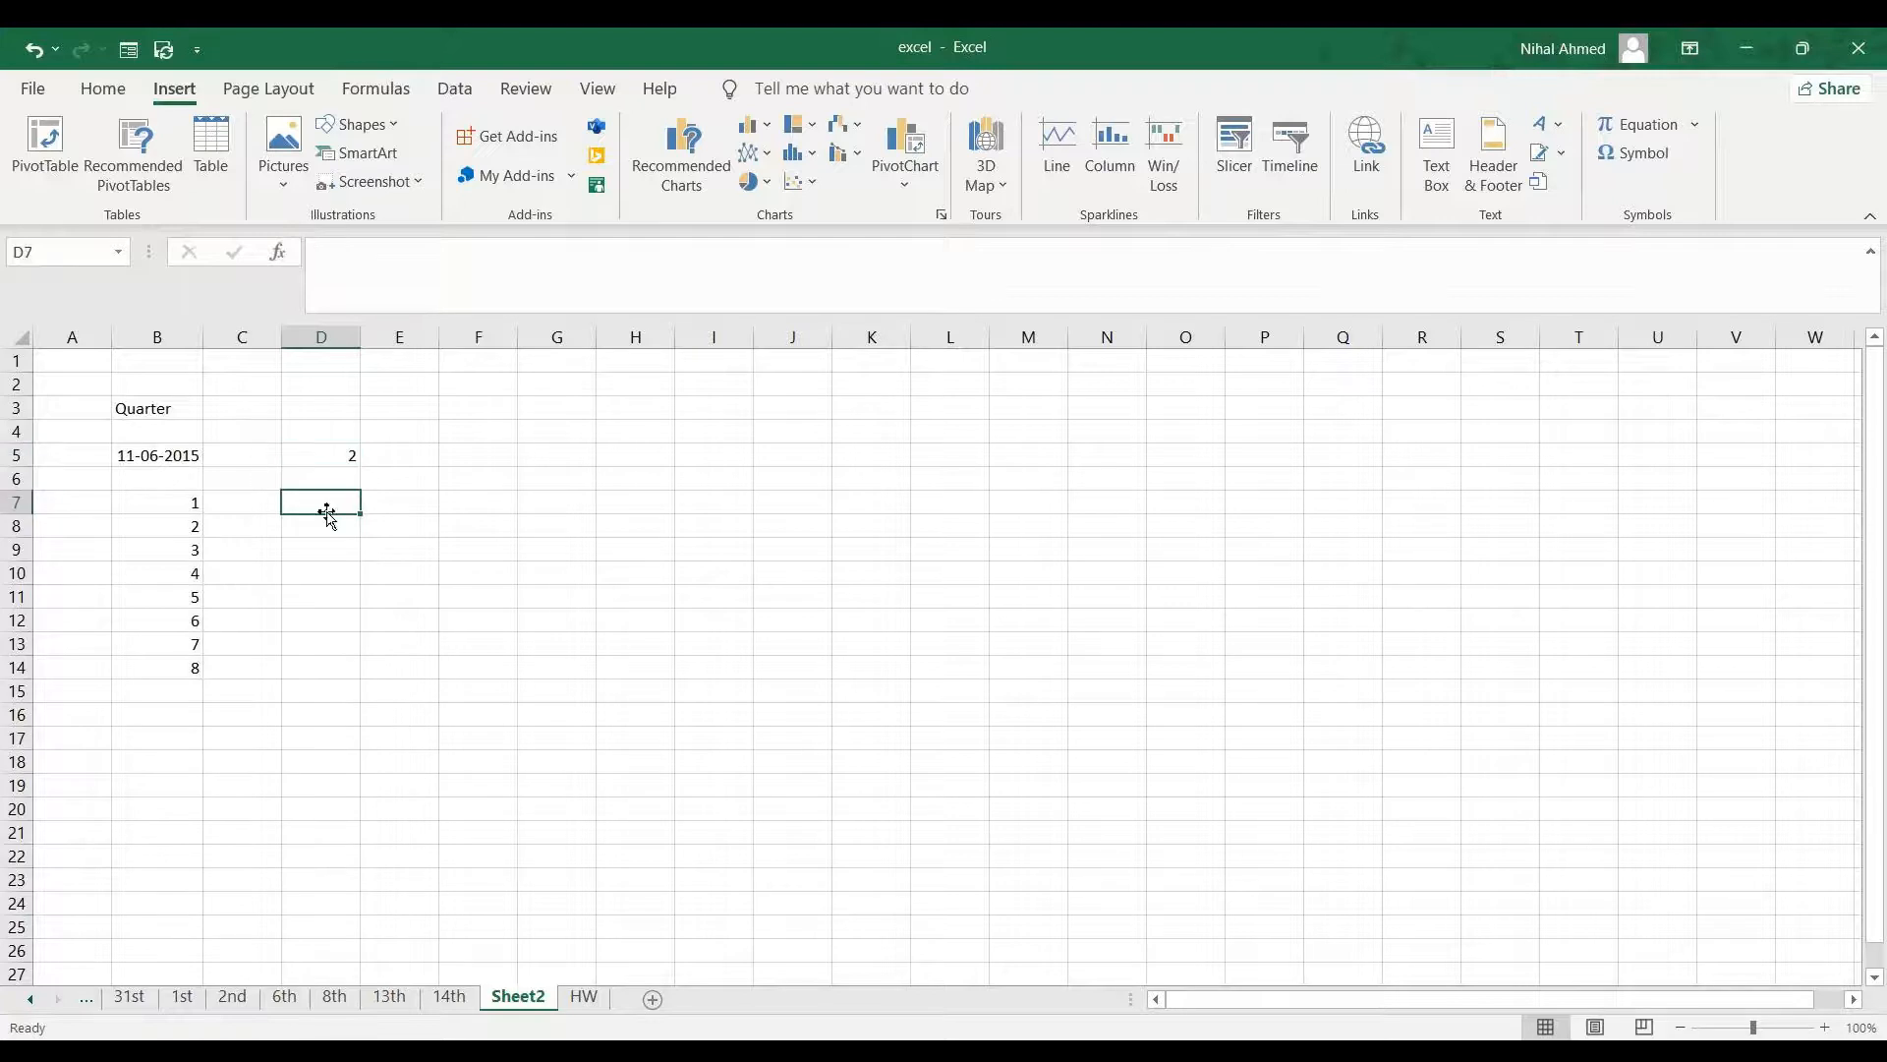
{"action": "type", "text": "="}
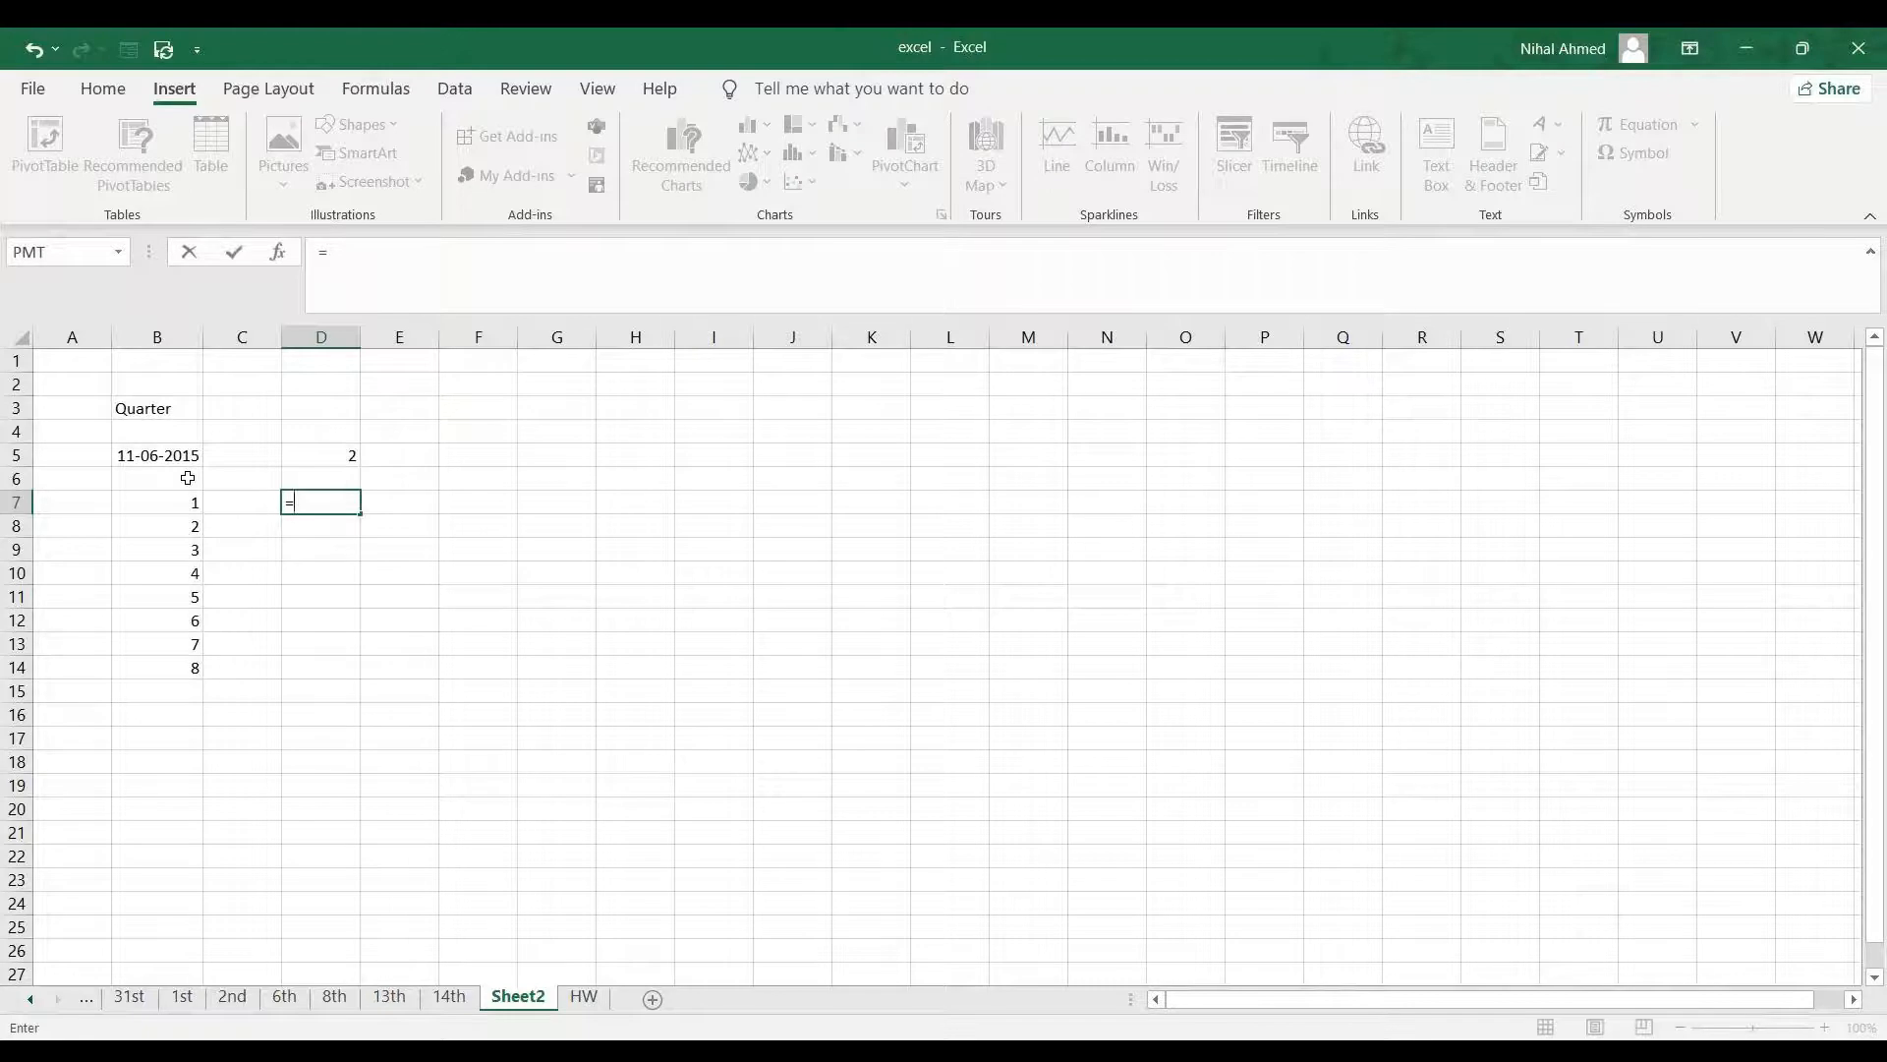
{"action": "left_click", "coordinate": [444, 455]}
{"action": "key", "text": "BackSpace"}
{"action": "key", "text": "BackSpace"}
{"action": "key", "text": "BackSpace"}
{"action": "left_click", "coordinate": [334, 600]}
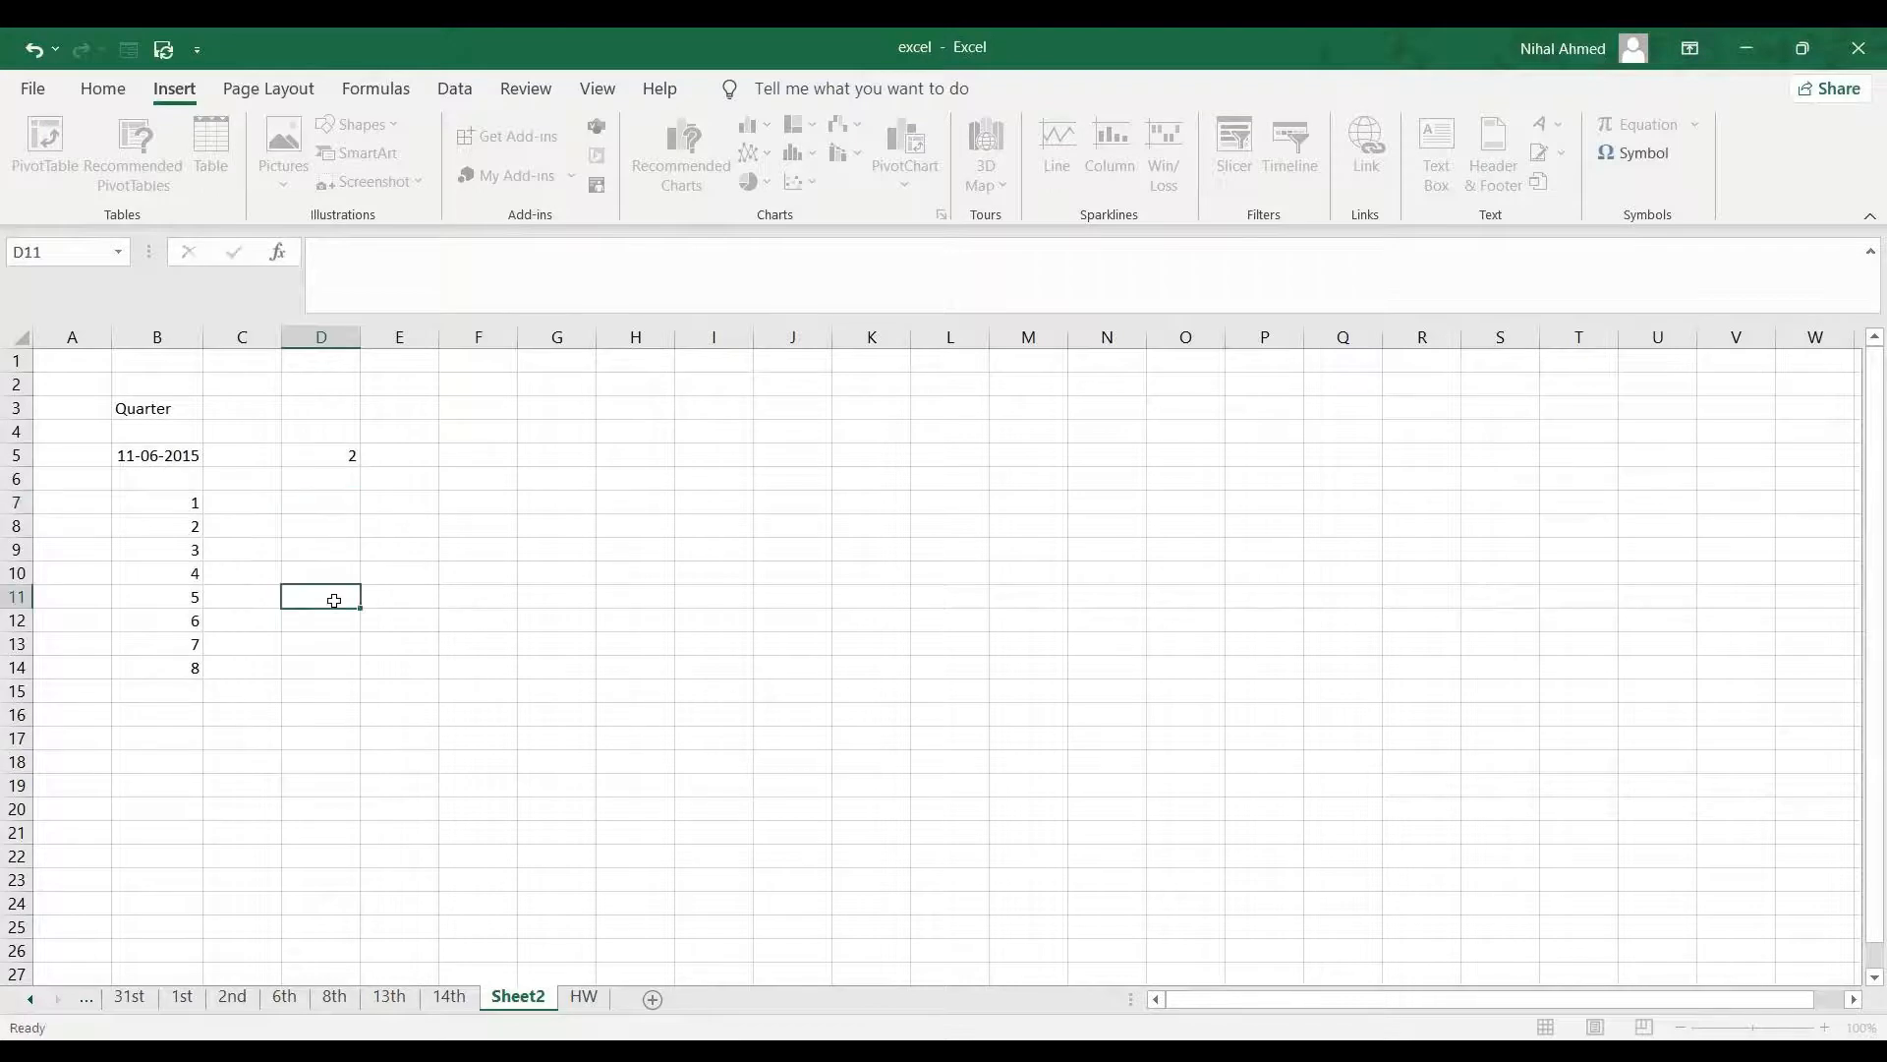
- Enter the formula =B7/3 in D7
{"action": "left_click", "coordinate": [332, 507]}
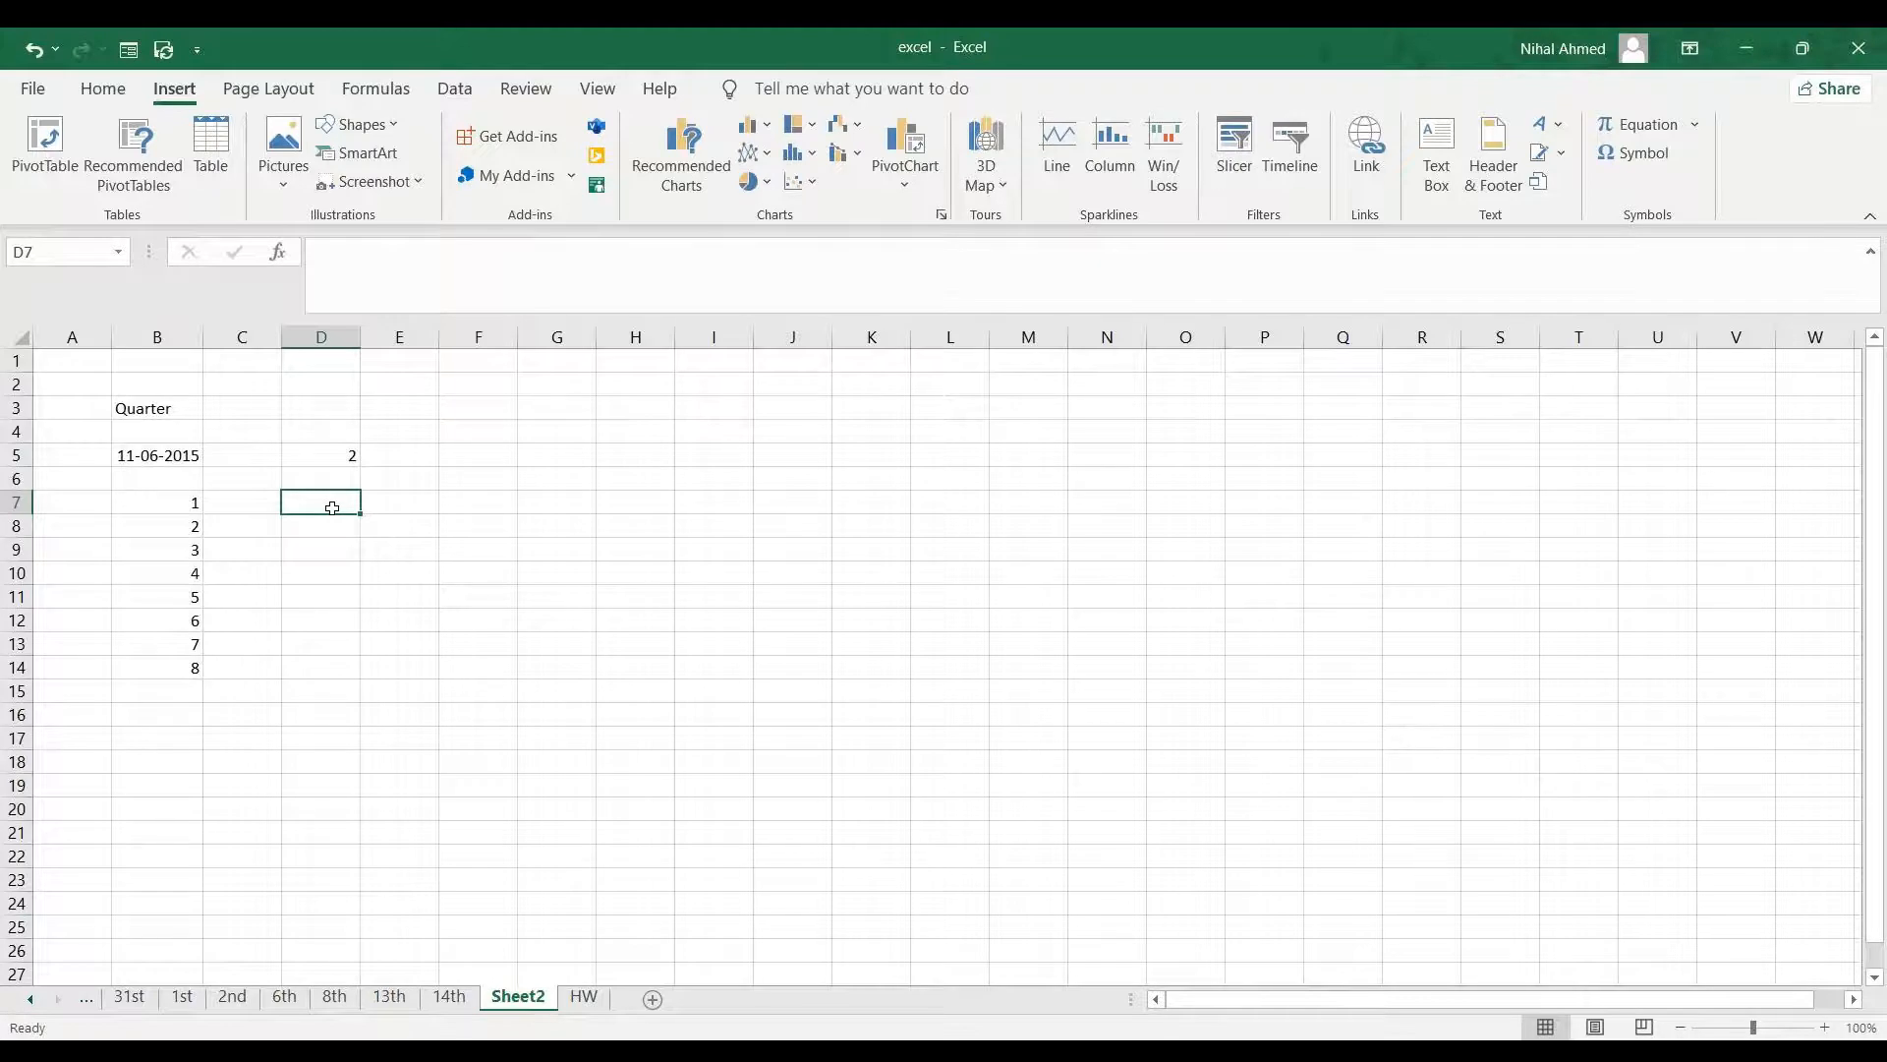
{"action": "type", "text": "="}
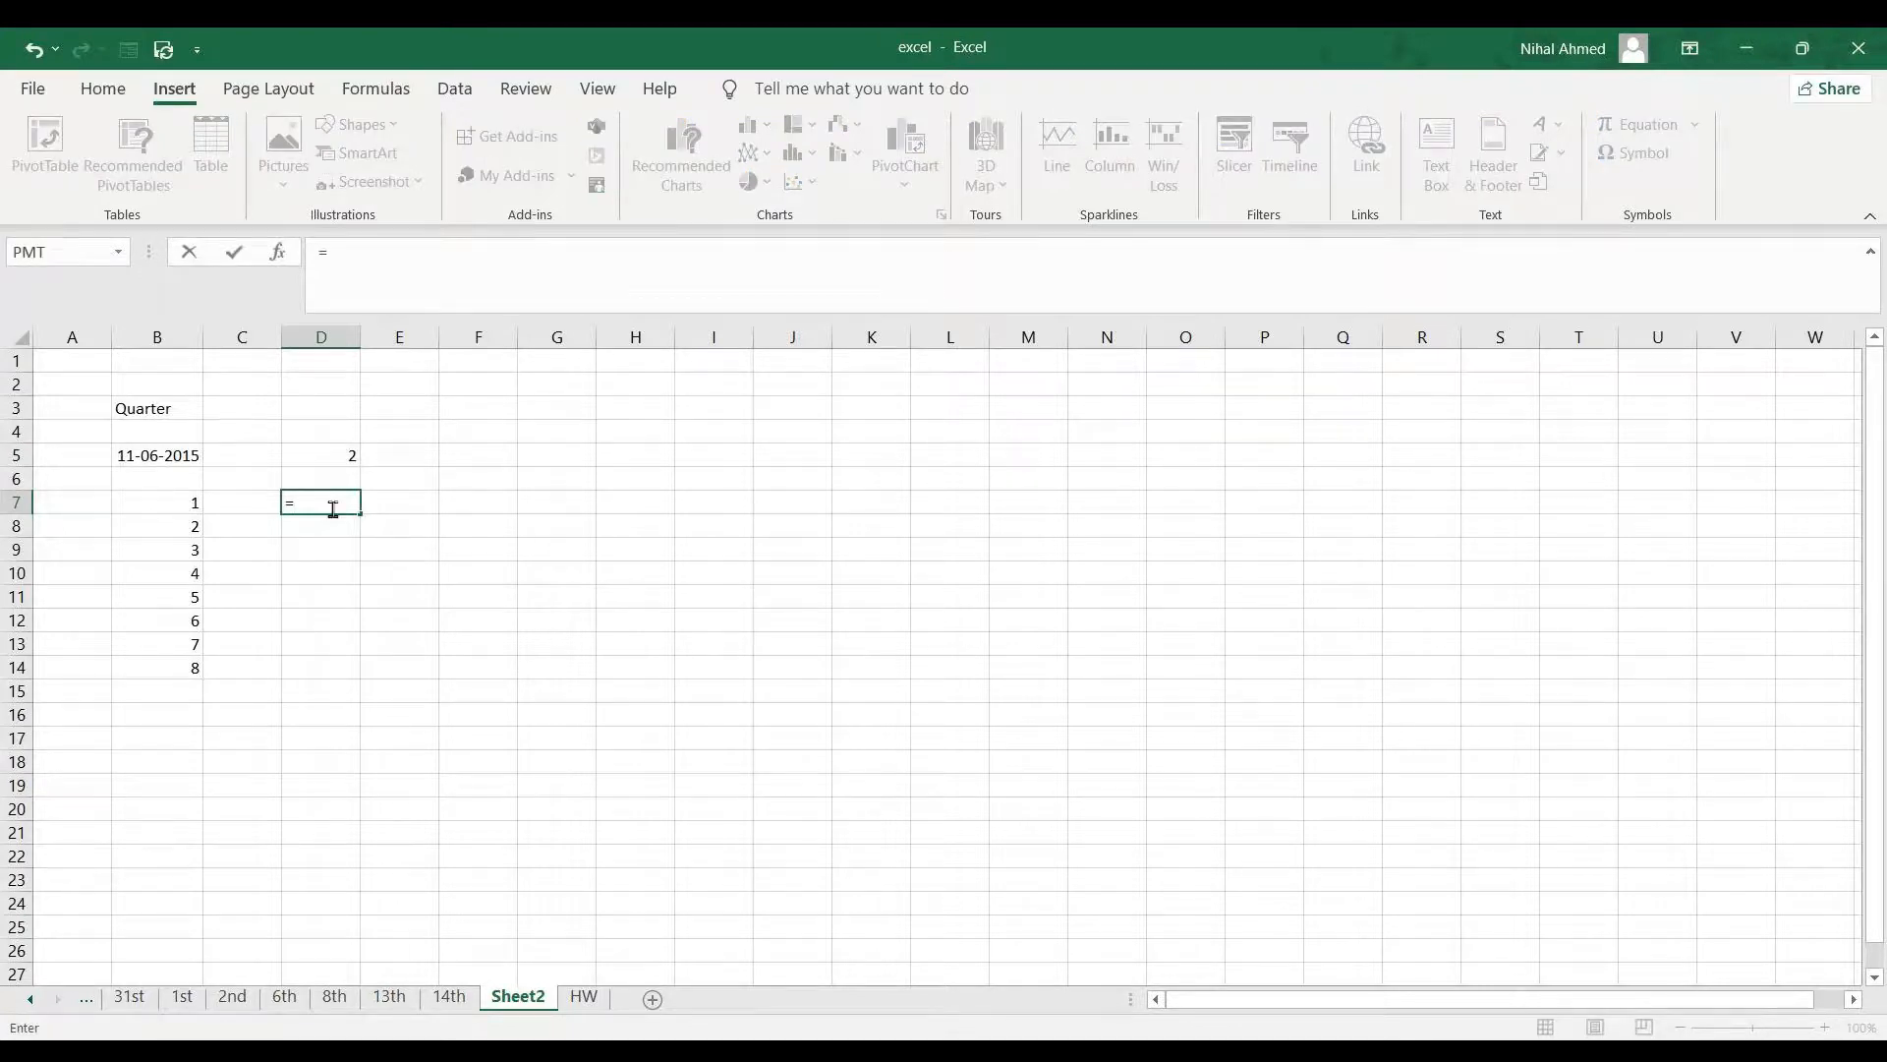
{"action": "type", "text": "q"}
{"action": "key", "text": "BackSpace"}
{"action": "left_click", "coordinate": [177, 505]}
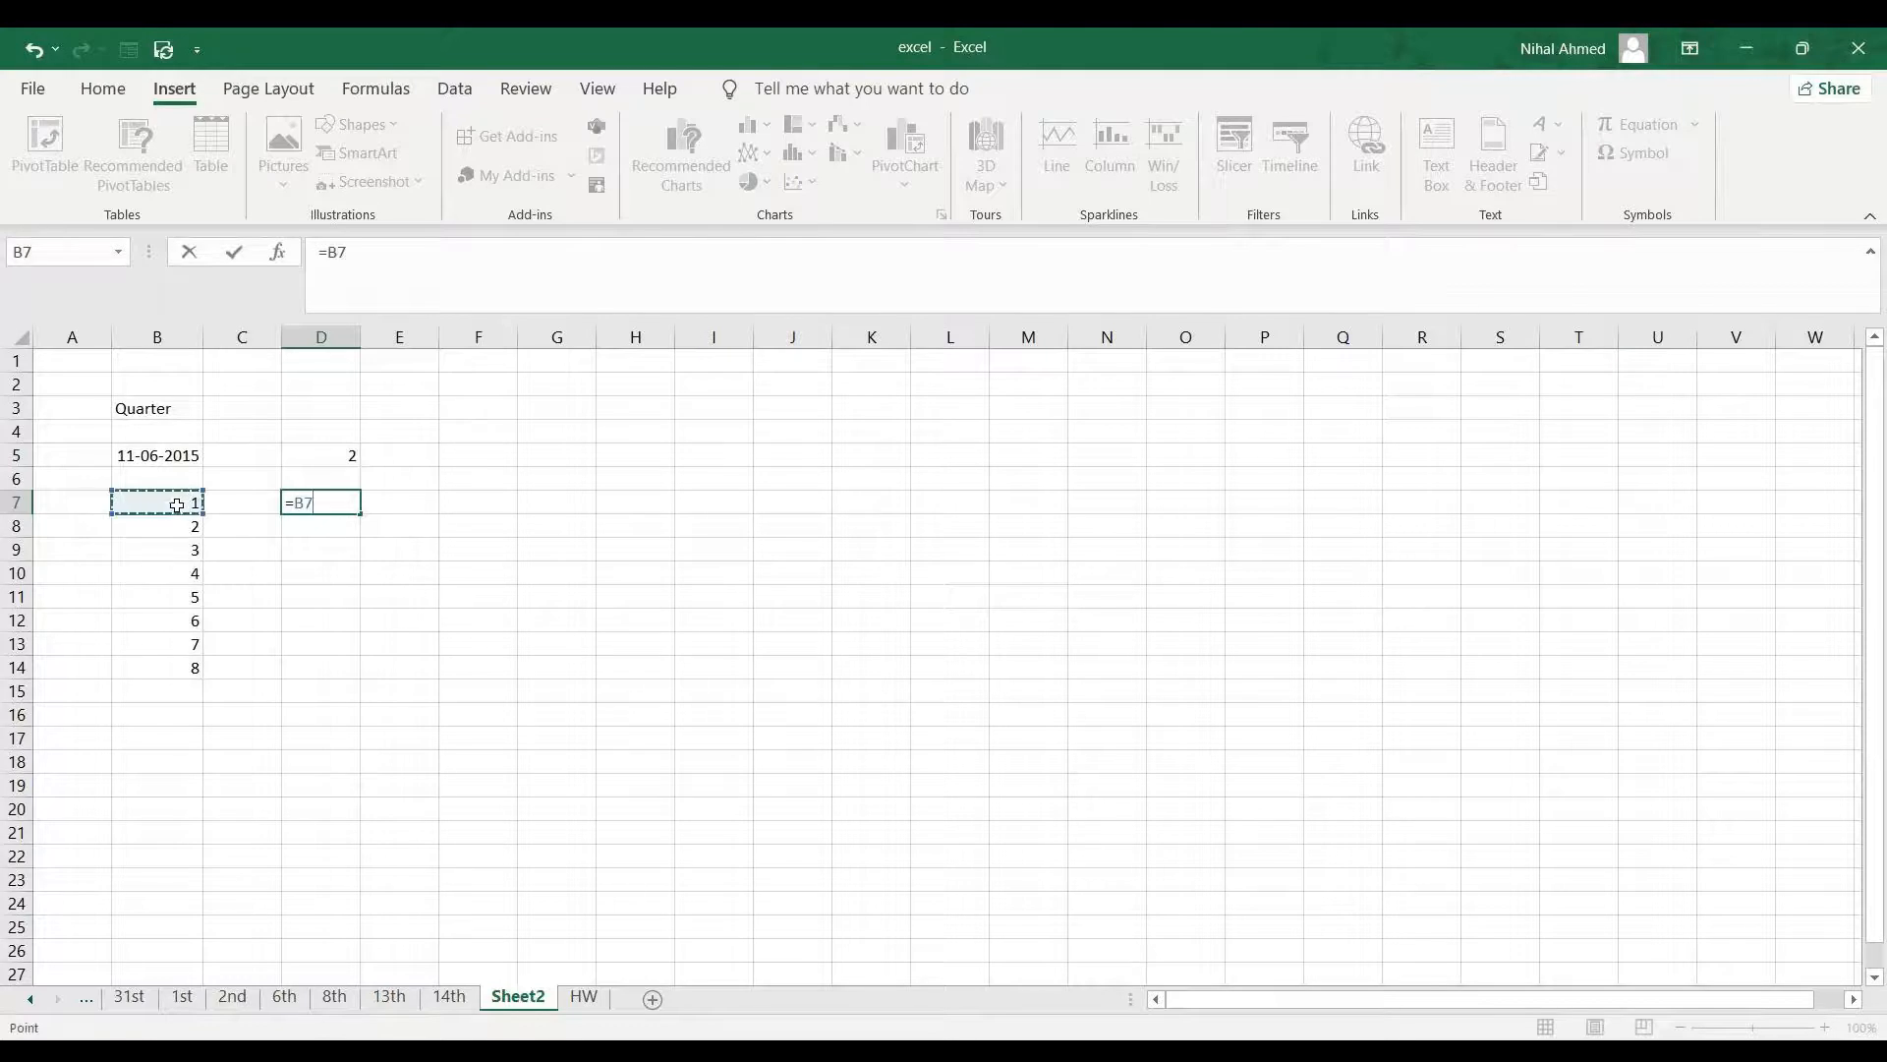
{"action": "type", "text": "/3"}
{"action": "key", "text": "Return"}
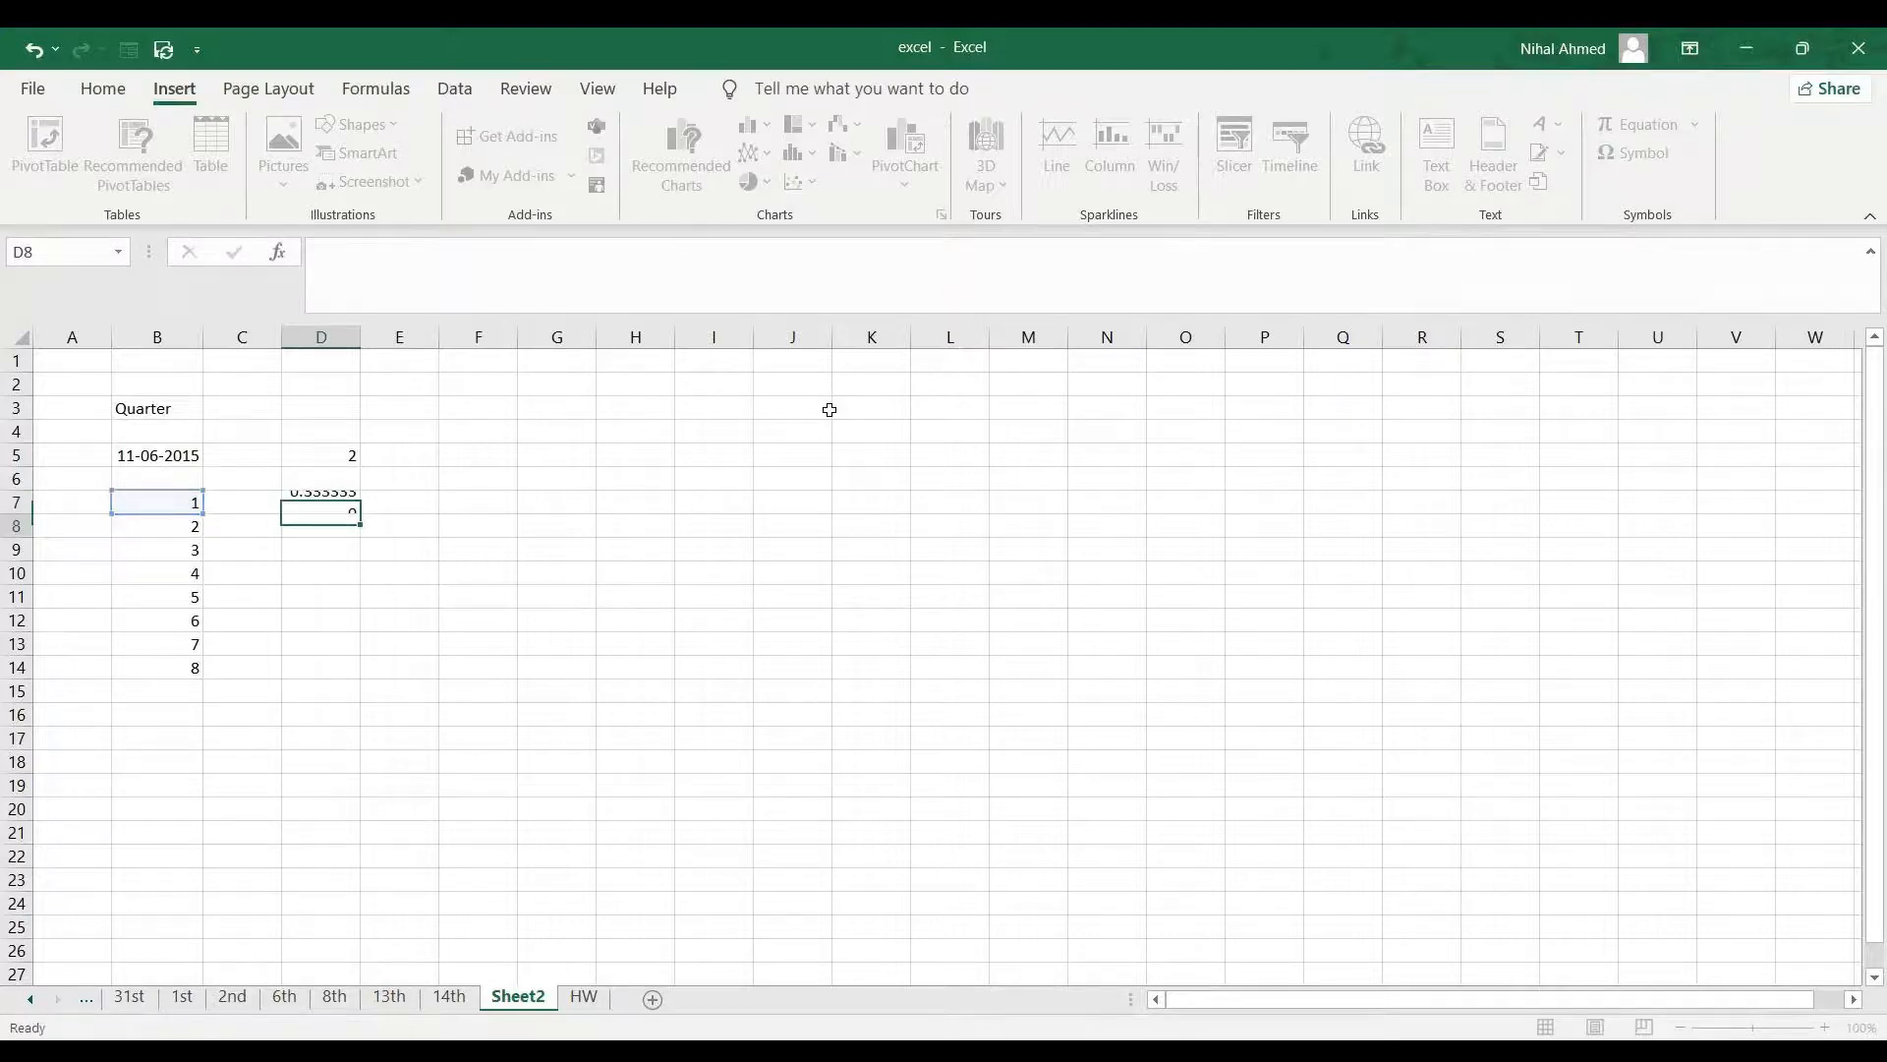
- Fill the D7 formula down through D14
{"action": "left_click", "coordinate": [339, 506]}
{"action": "left_click_drag", "start_coordinate": [354, 516], "coordinate": [371, 668]}
{"action": "left_click", "coordinate": [450, 638]}
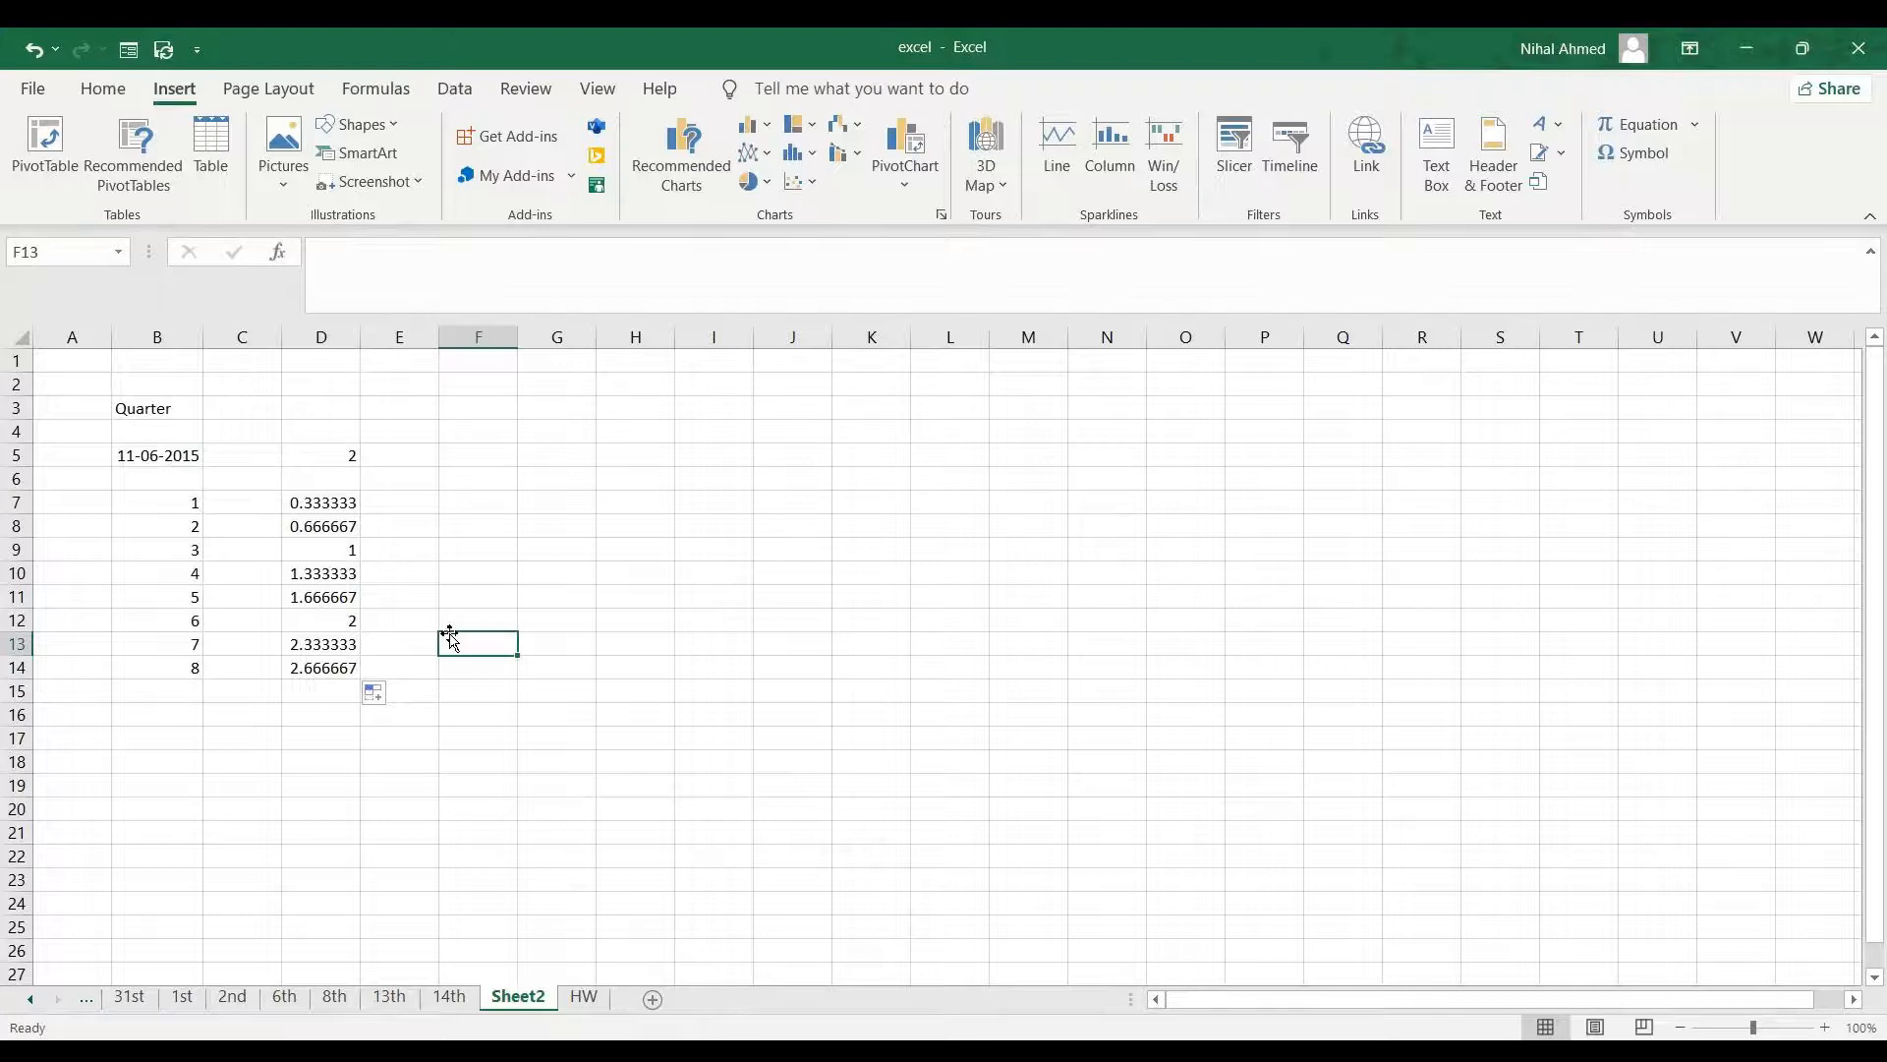
- Enter the header names in B18 and three sample names in B19:B21
{"action": "left_click", "coordinate": [564, 508]}
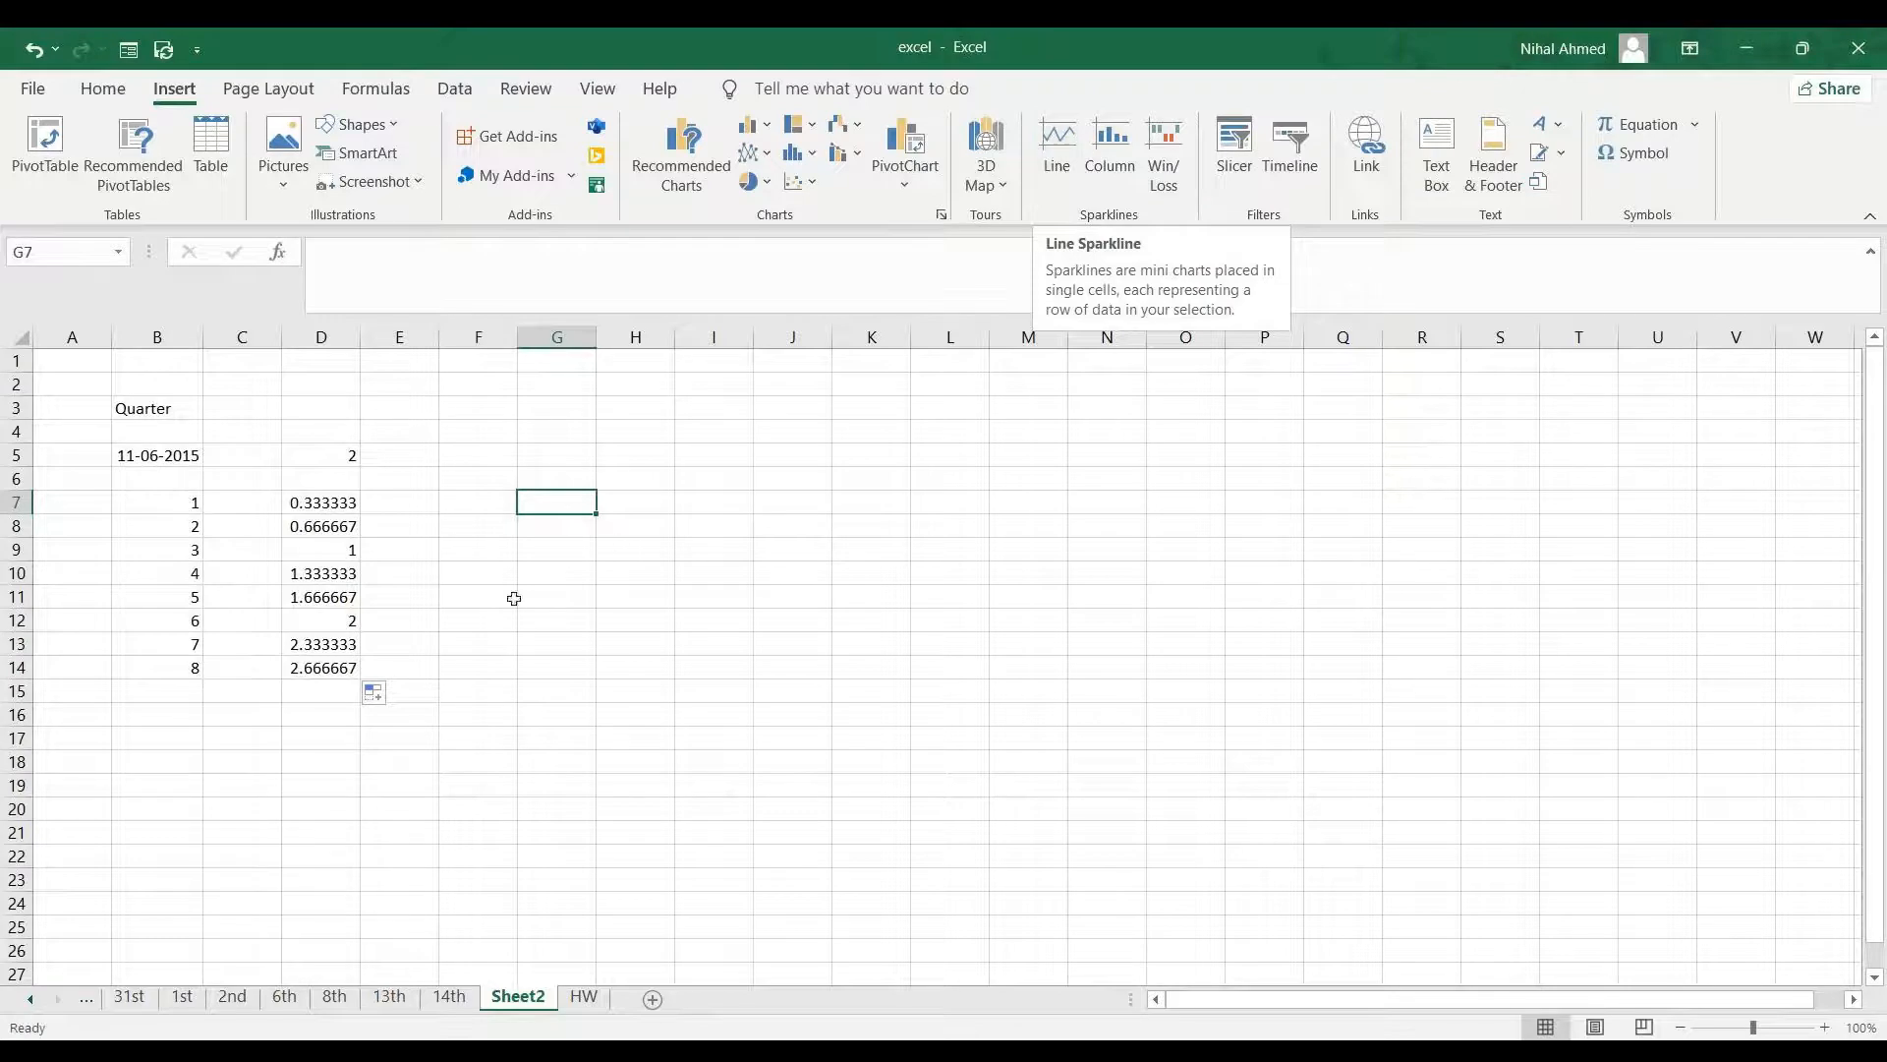
{"action": "left_click", "coordinate": [156, 780]}
{"action": "left_click", "coordinate": [160, 761]}
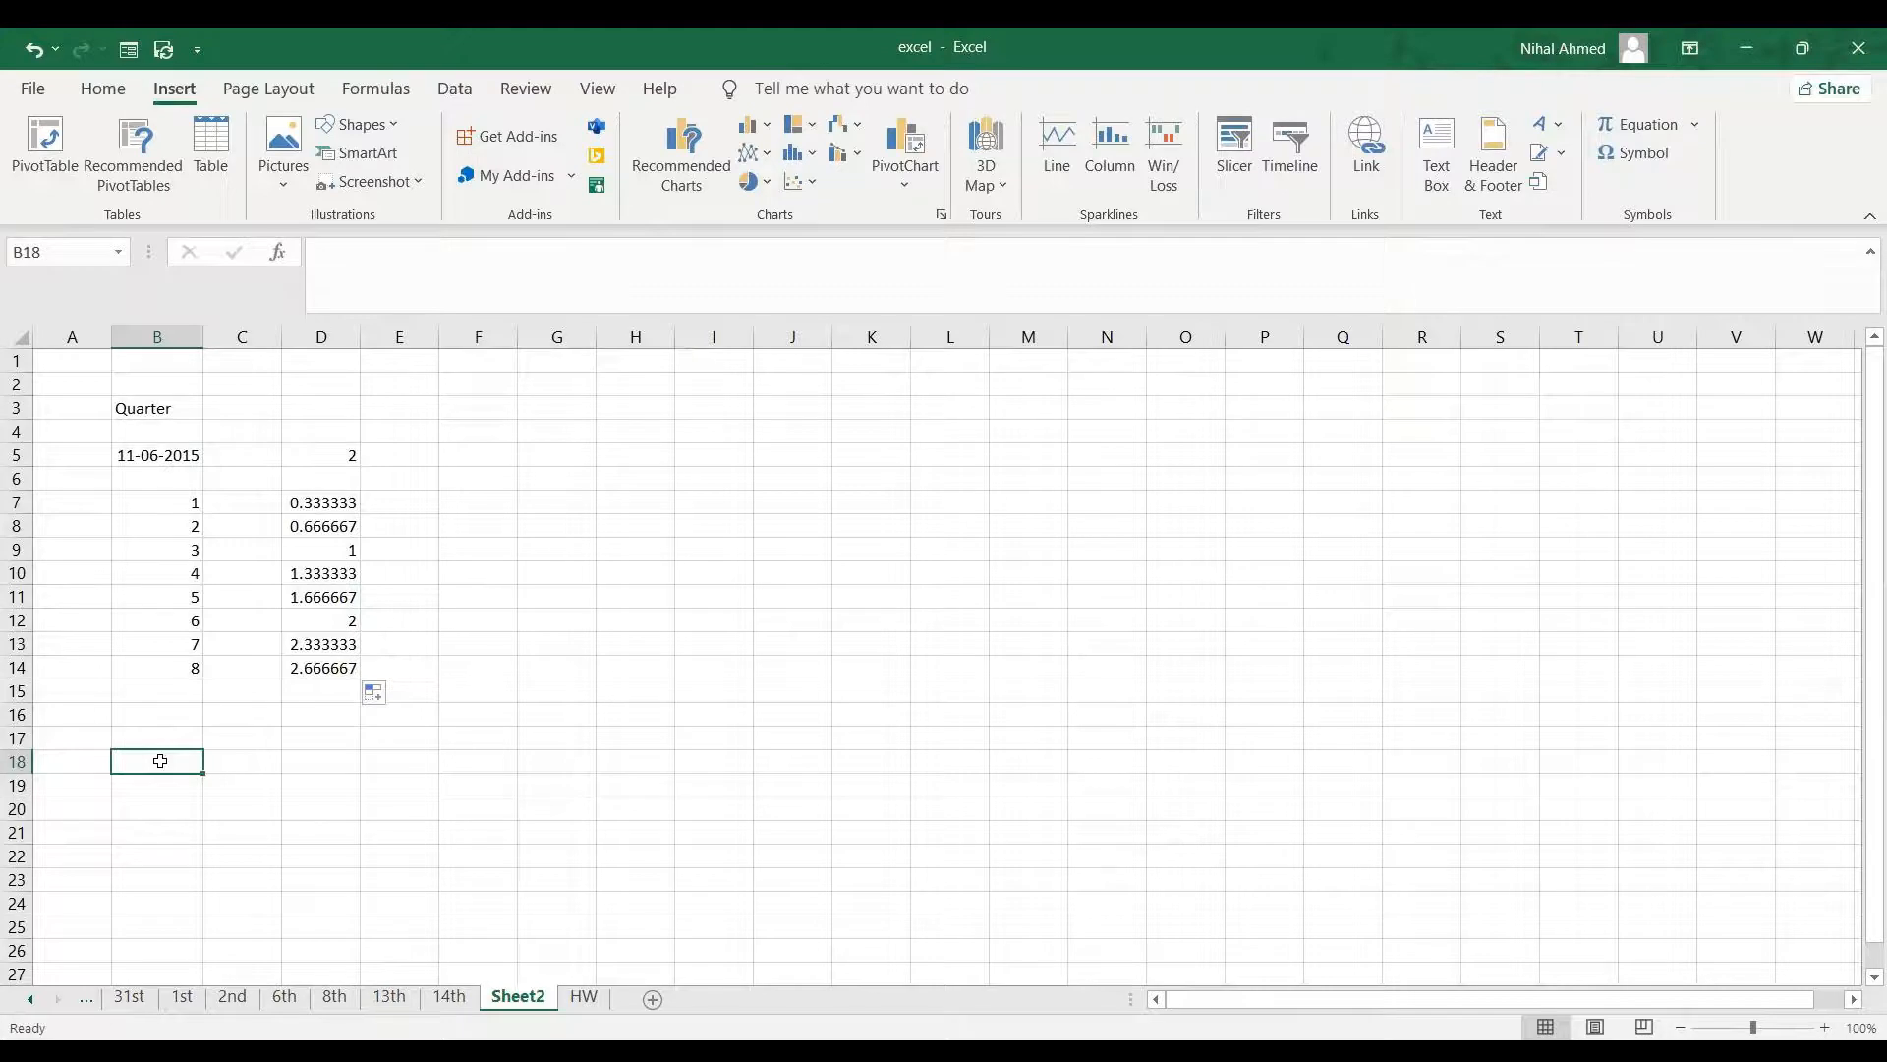
{"action": "type", "text": "nma"}
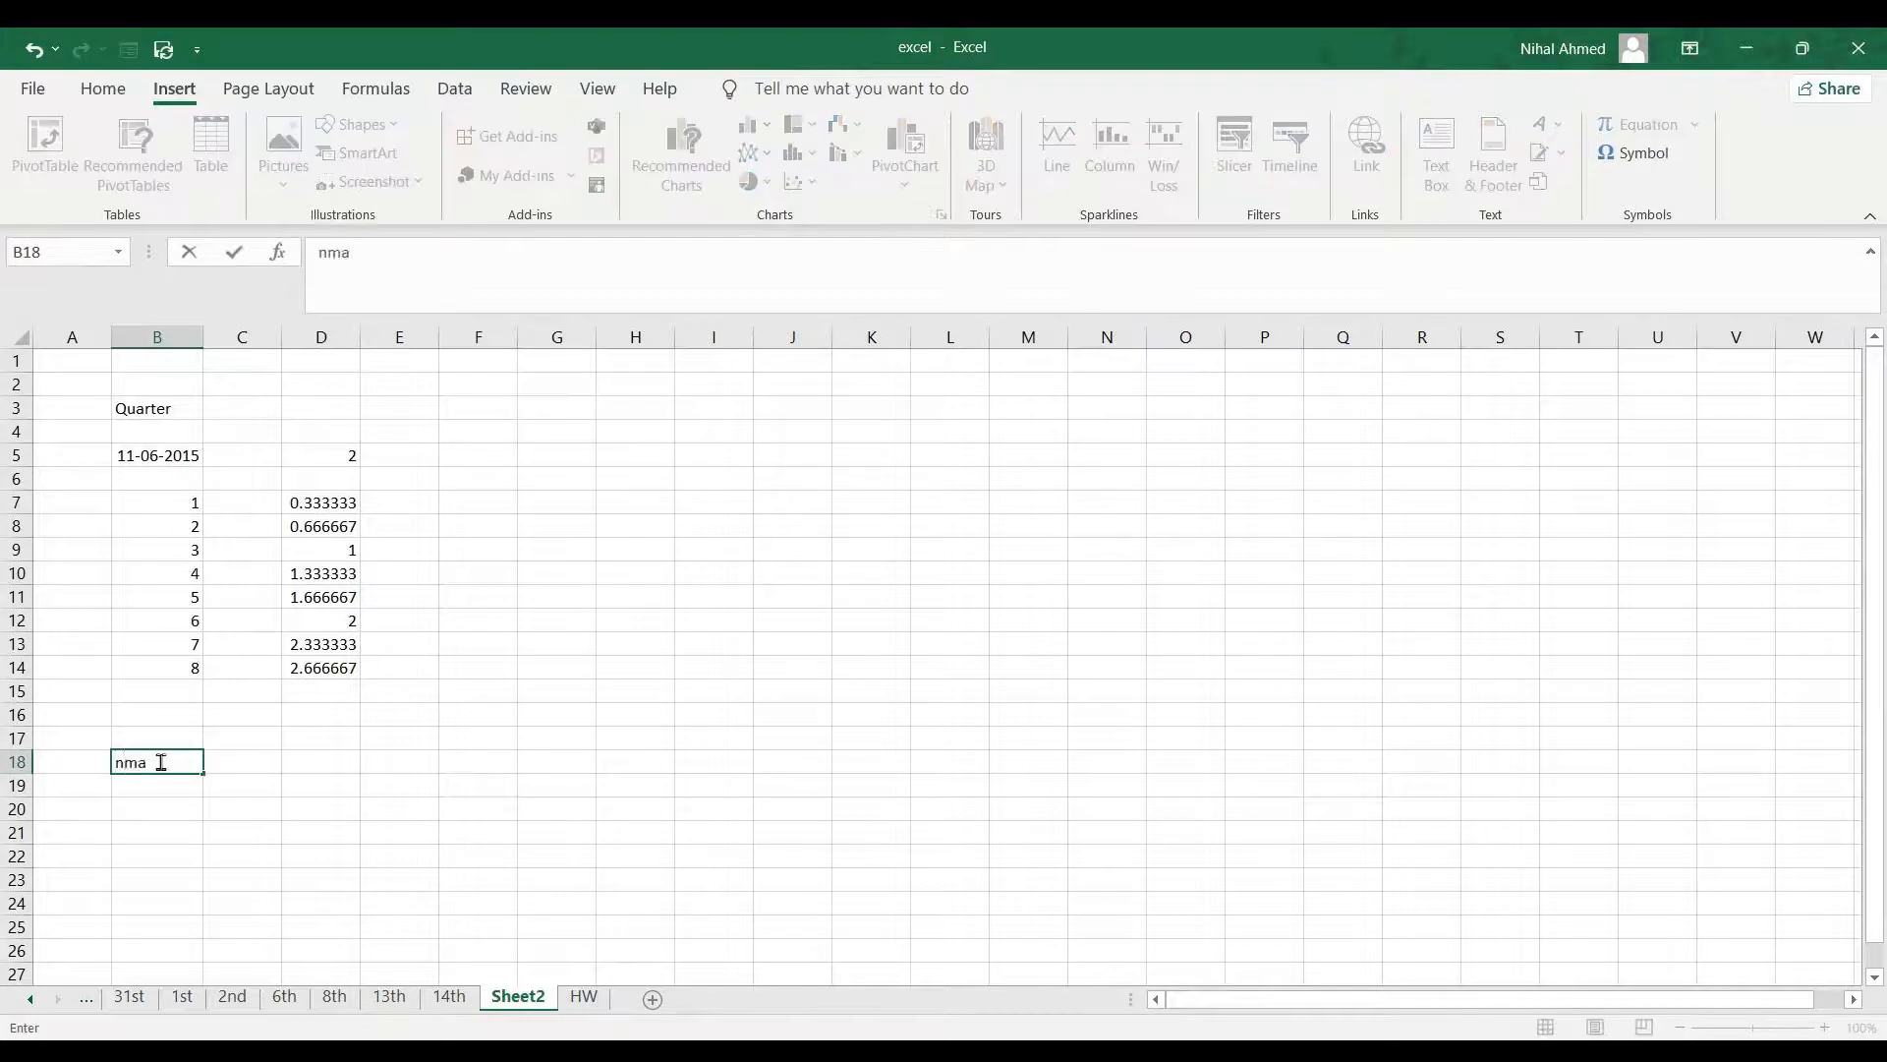
{"action": "key", "text": "BackSpace"}
{"action": "key", "text": "BackSpace"}
{"action": "type", "text": "ame"}
{"action": "key", "text": "Return"}
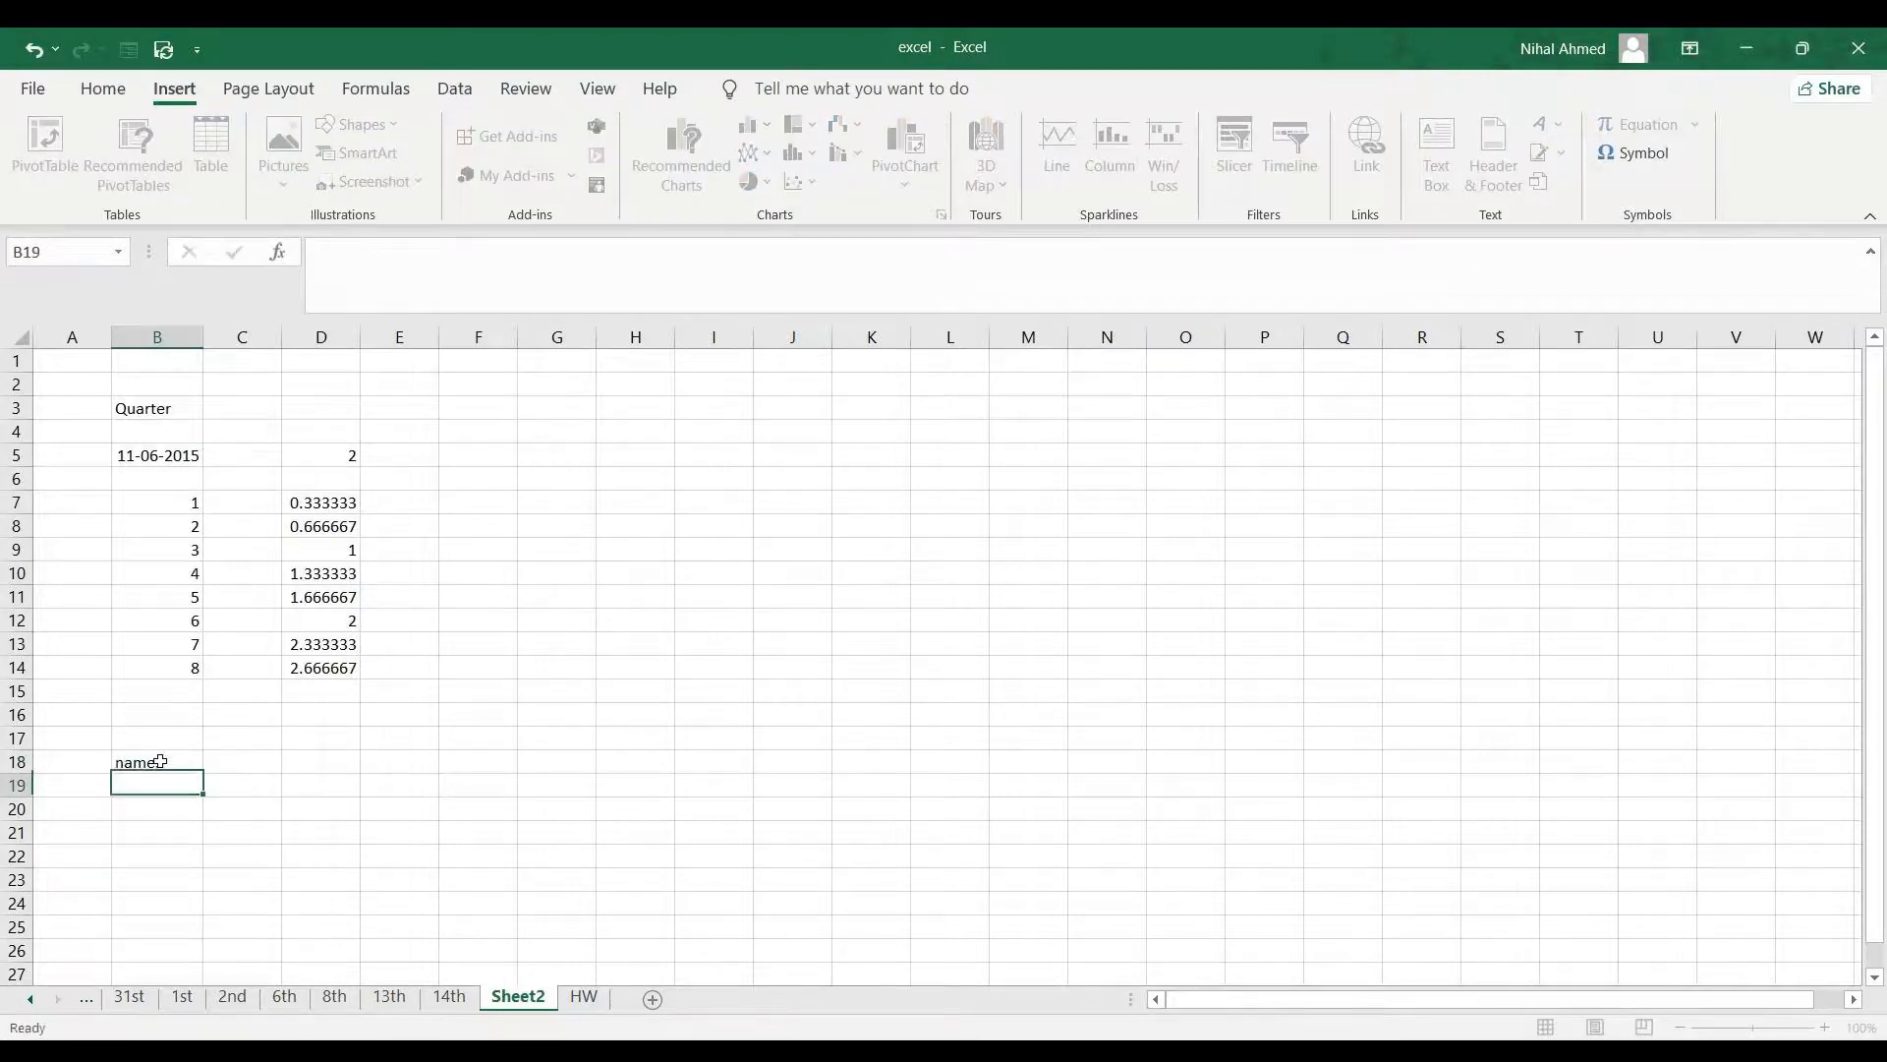
{"action": "type", "text": "Lis"}
{"action": "key", "text": "ctrl+Return"}
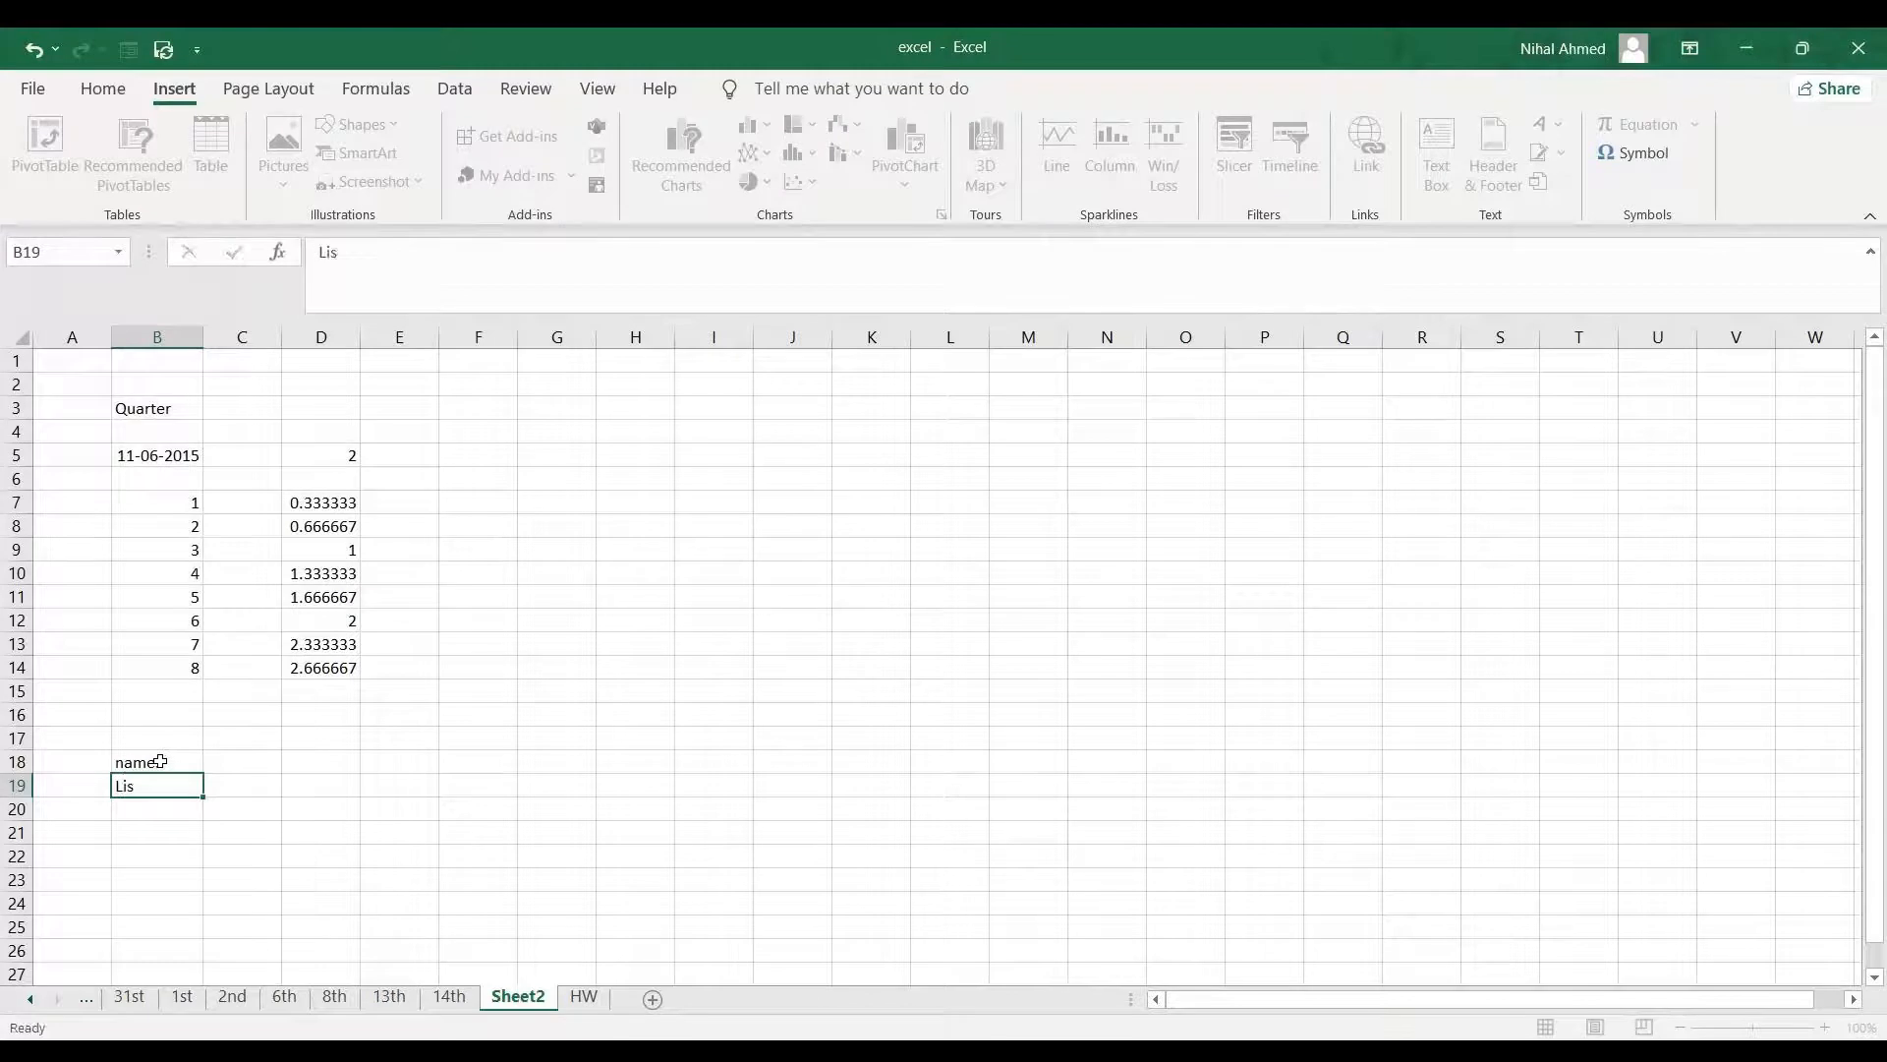
{"action": "key", "text": "Return"}
{"action": "type", "text": "Jen"}
{"action": "key", "text": "Return"}
{"action": "type", "text": "Jill"}
{"action": "key", "text": "BackSpace"}
{"action": "key", "text": "BackSpace"}
{"action": "type", "text": "s"}
{"action": "left_click", "coordinate": [220, 758]}
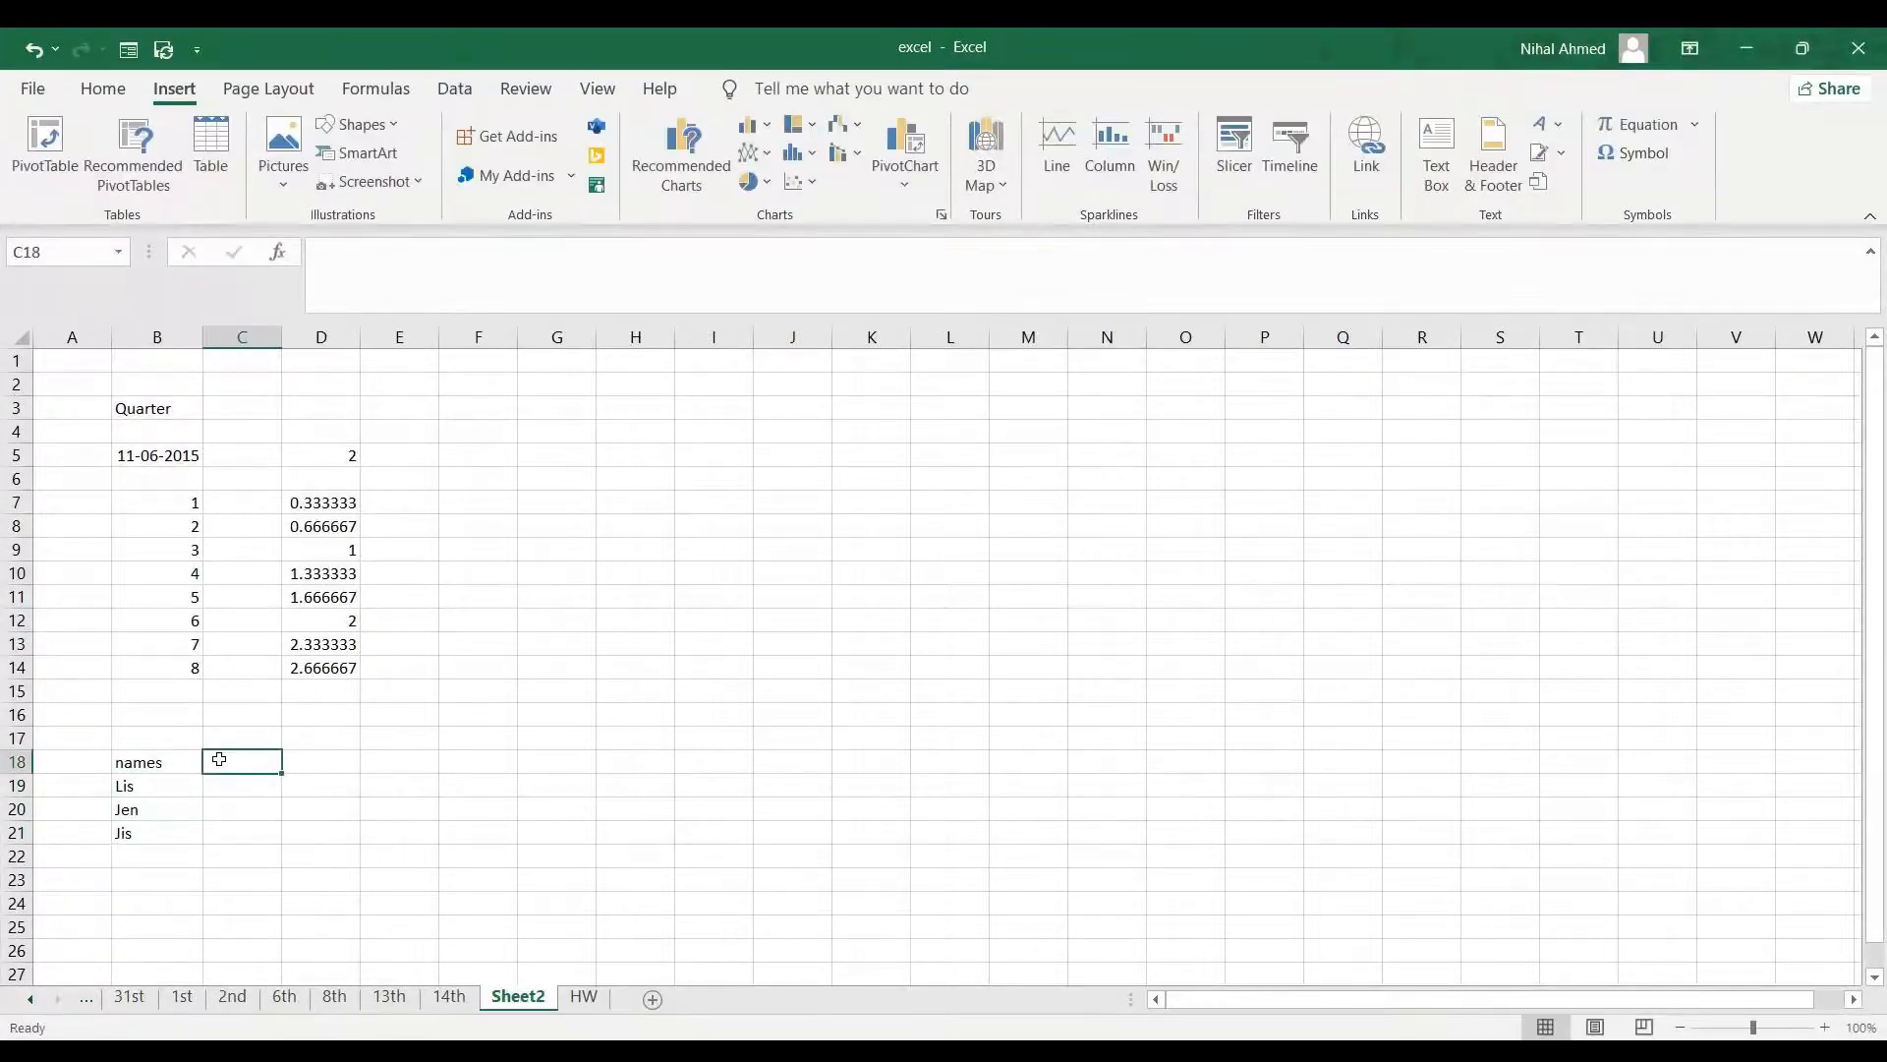
- Enter the header Marks in C18 and the marks 84, 74 and 69 in C19:C21
{"action": "type", "text": "Marks"}
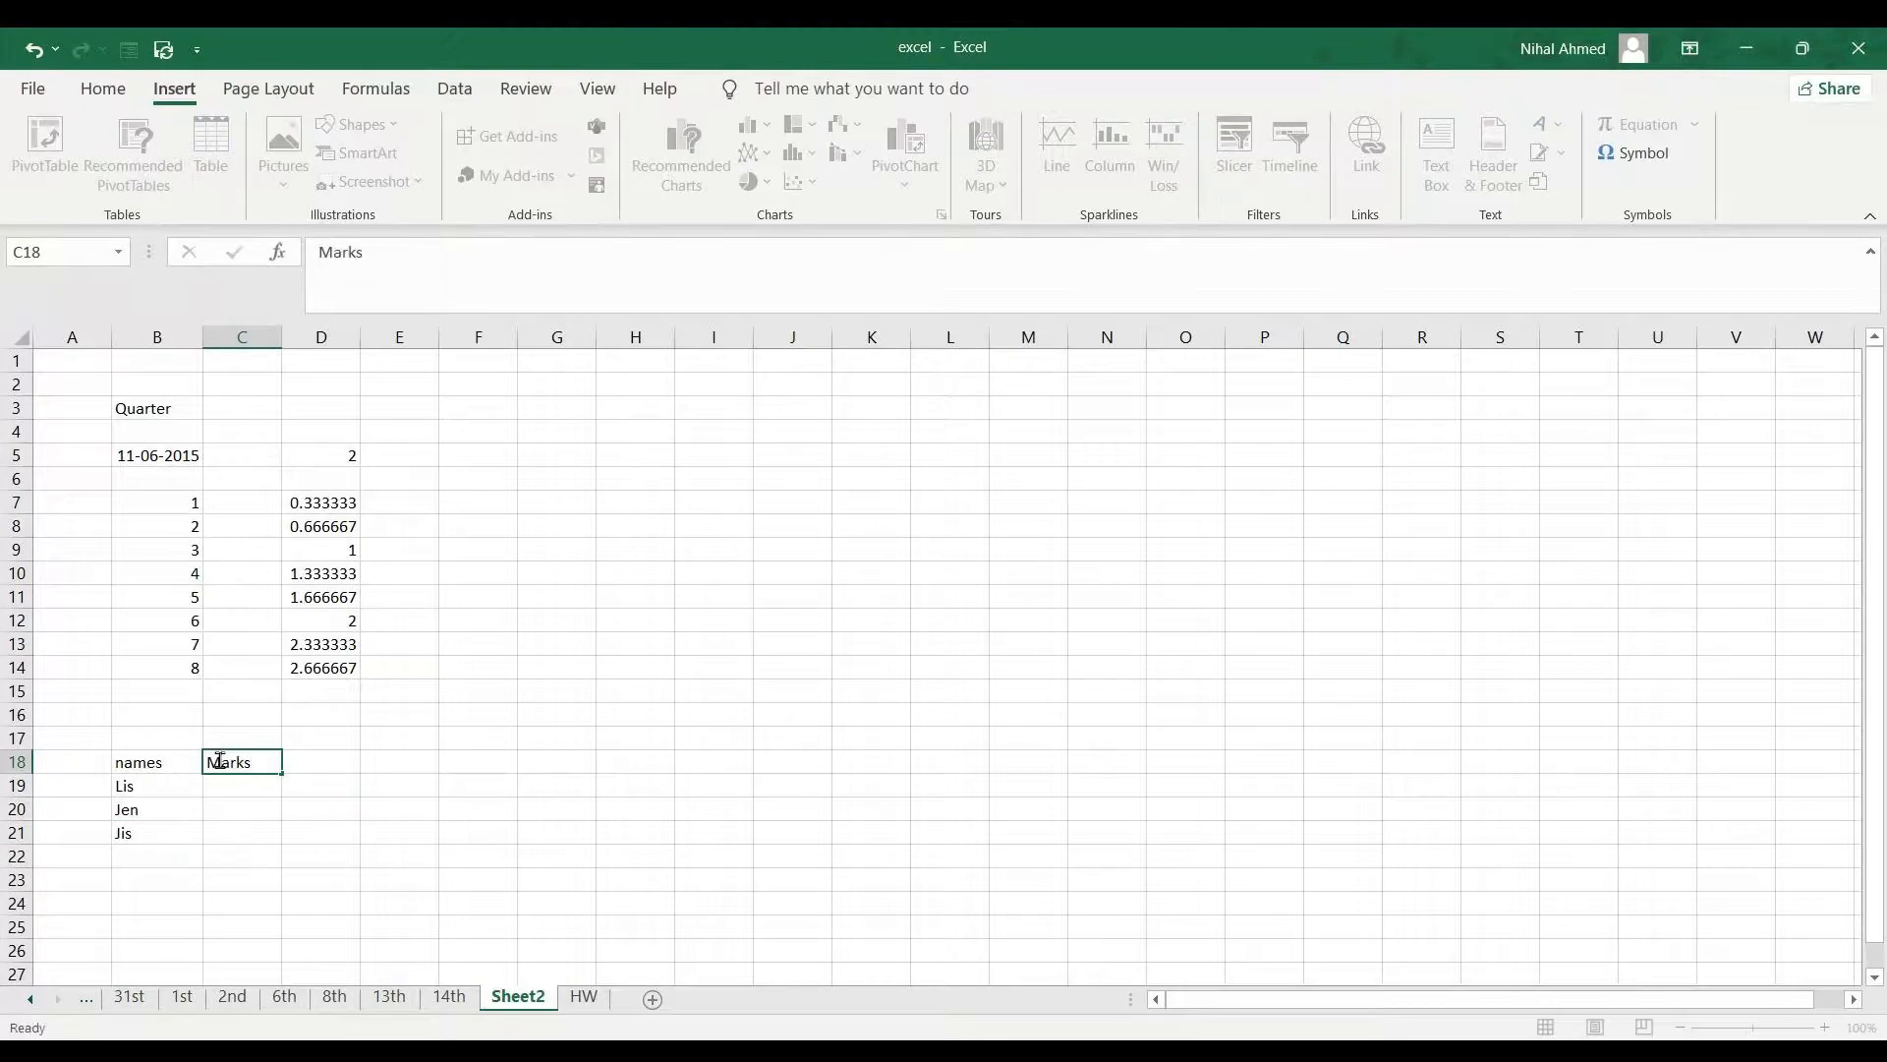
{"action": "key", "text": "Return"}
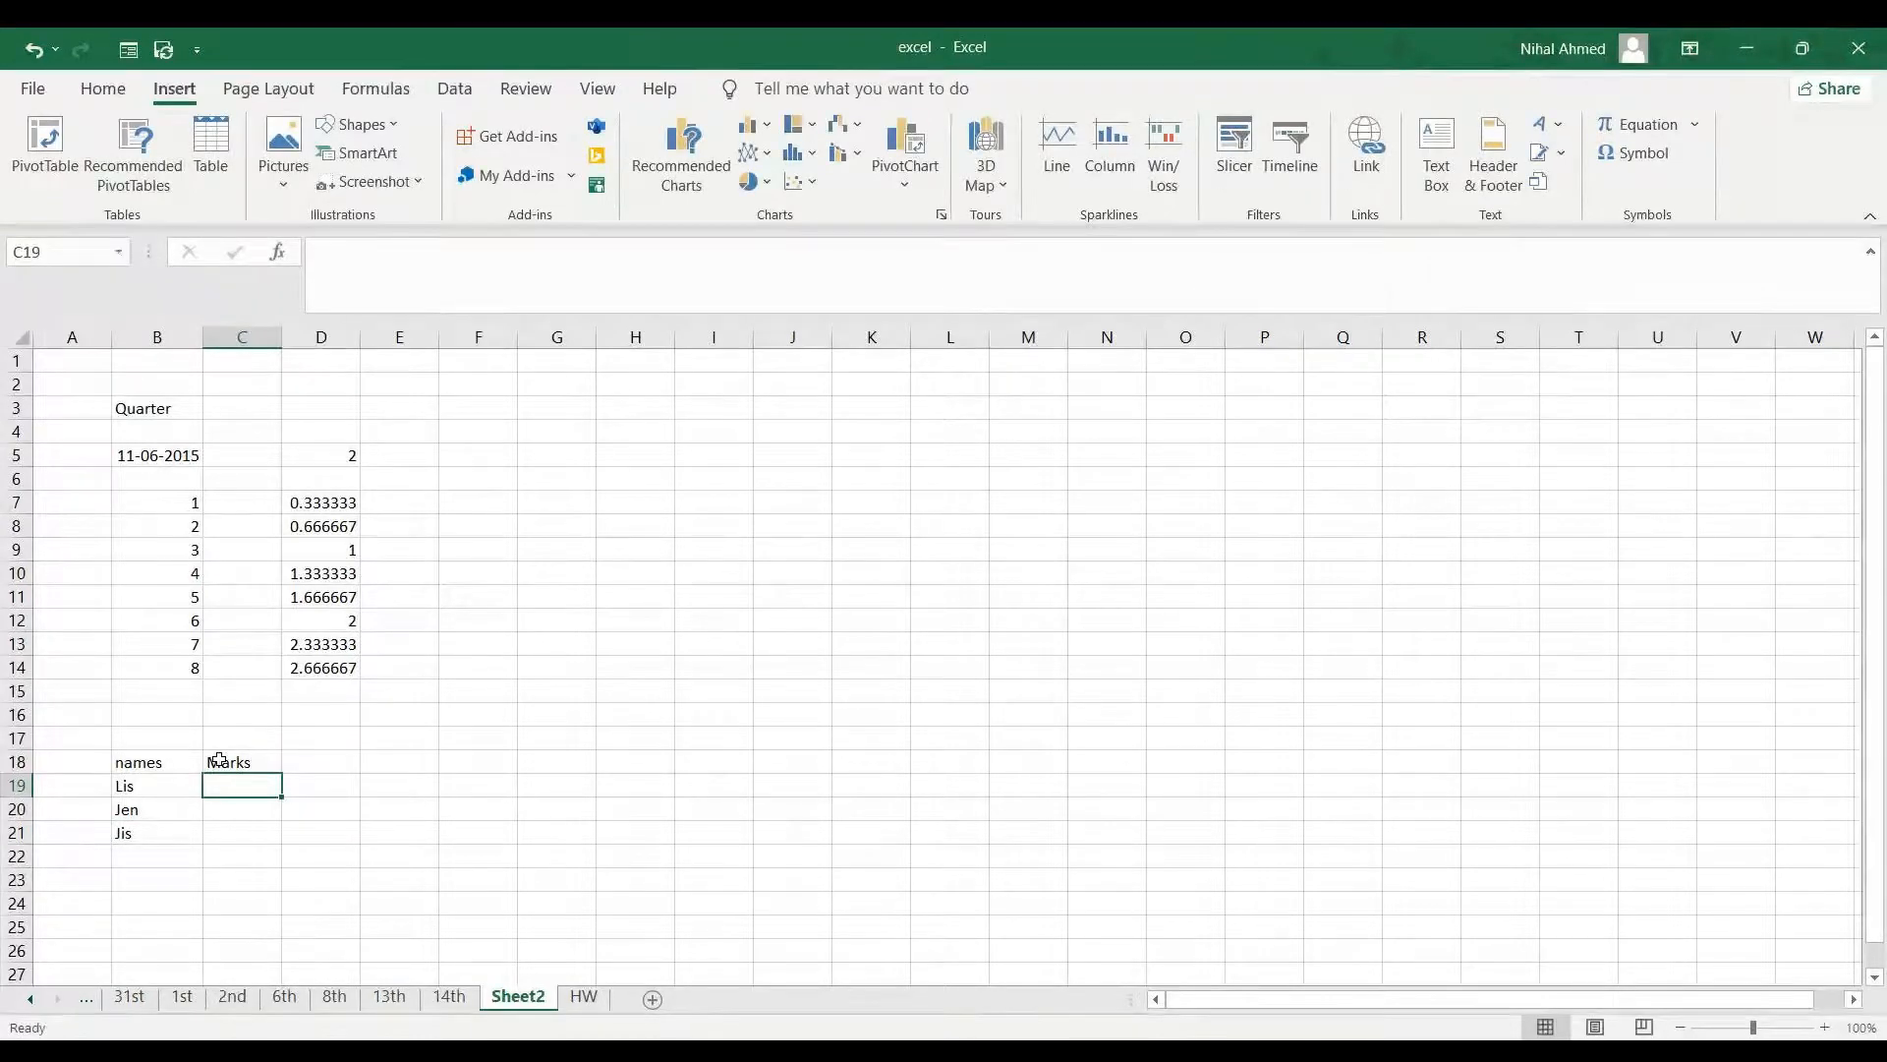
{"action": "type", "text": "84"}
{"action": "key", "text": "Return"}
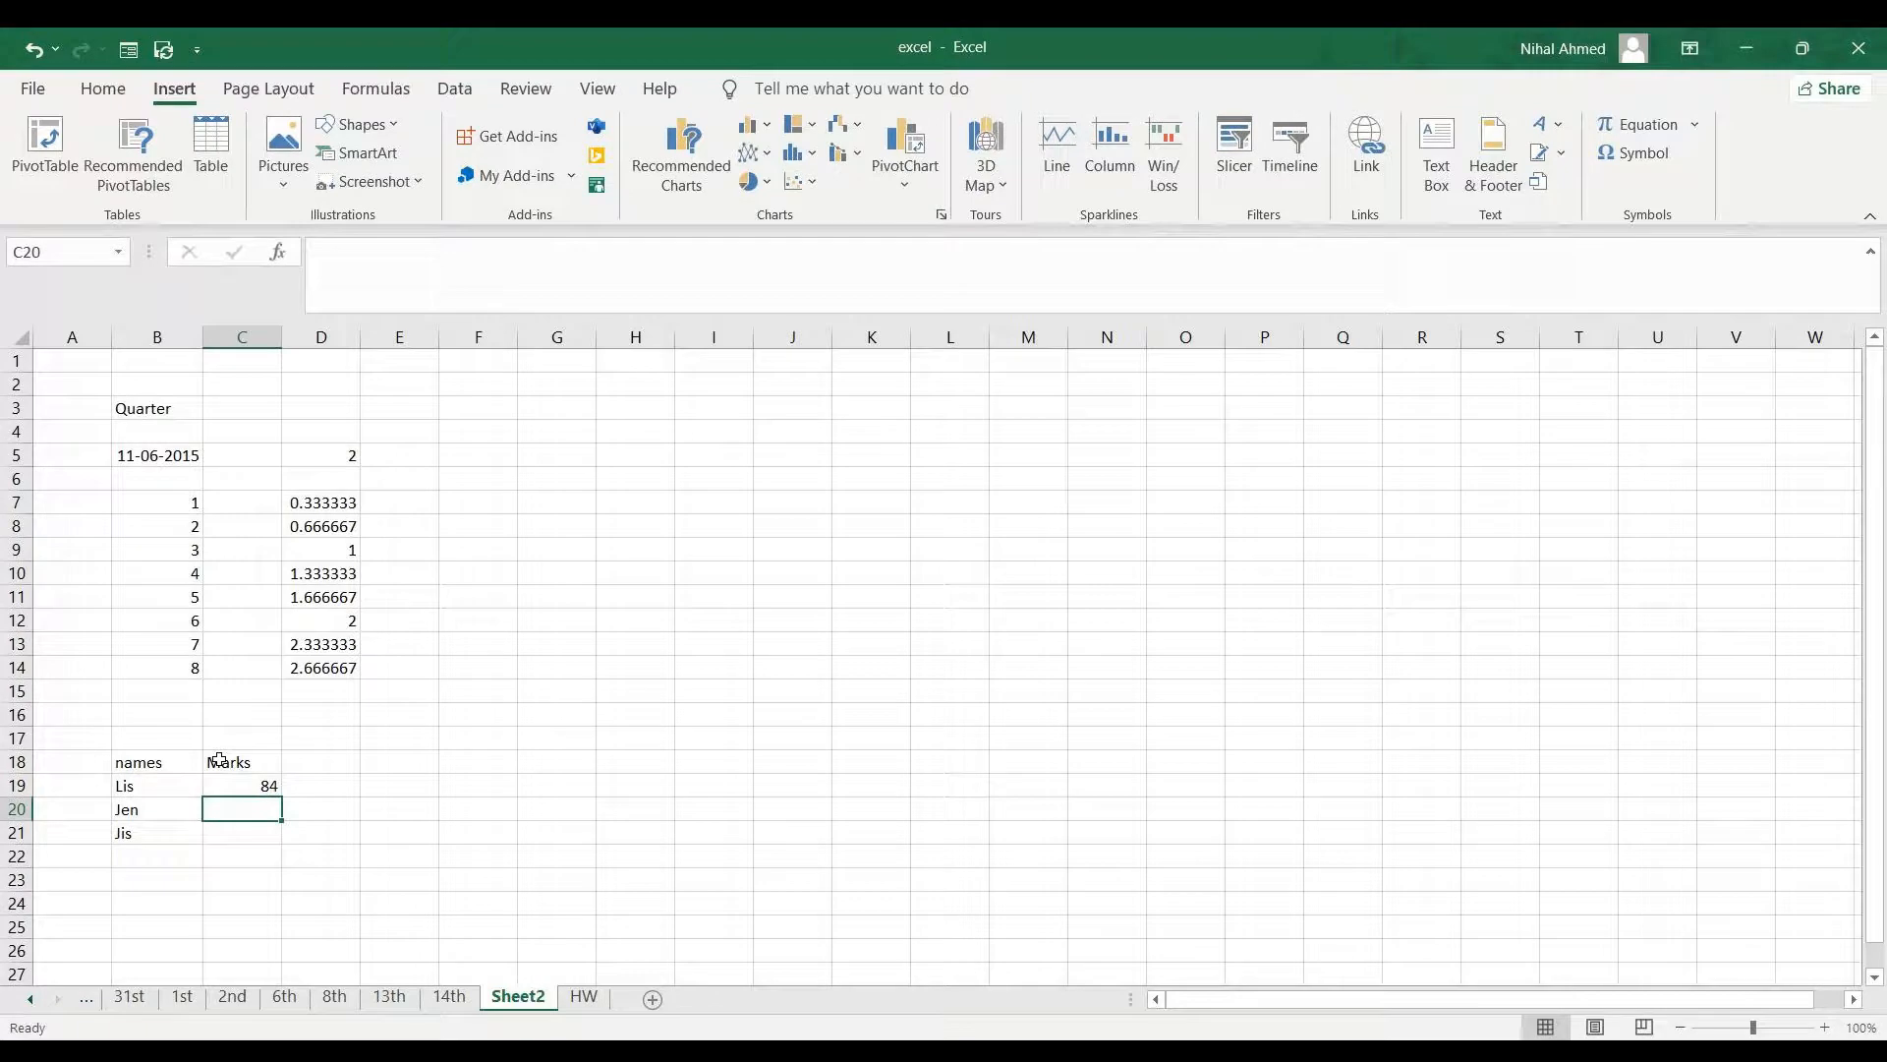
{"action": "type", "text": "74"}
{"action": "key", "text": "Return"}
{"action": "type", "text": "9"}
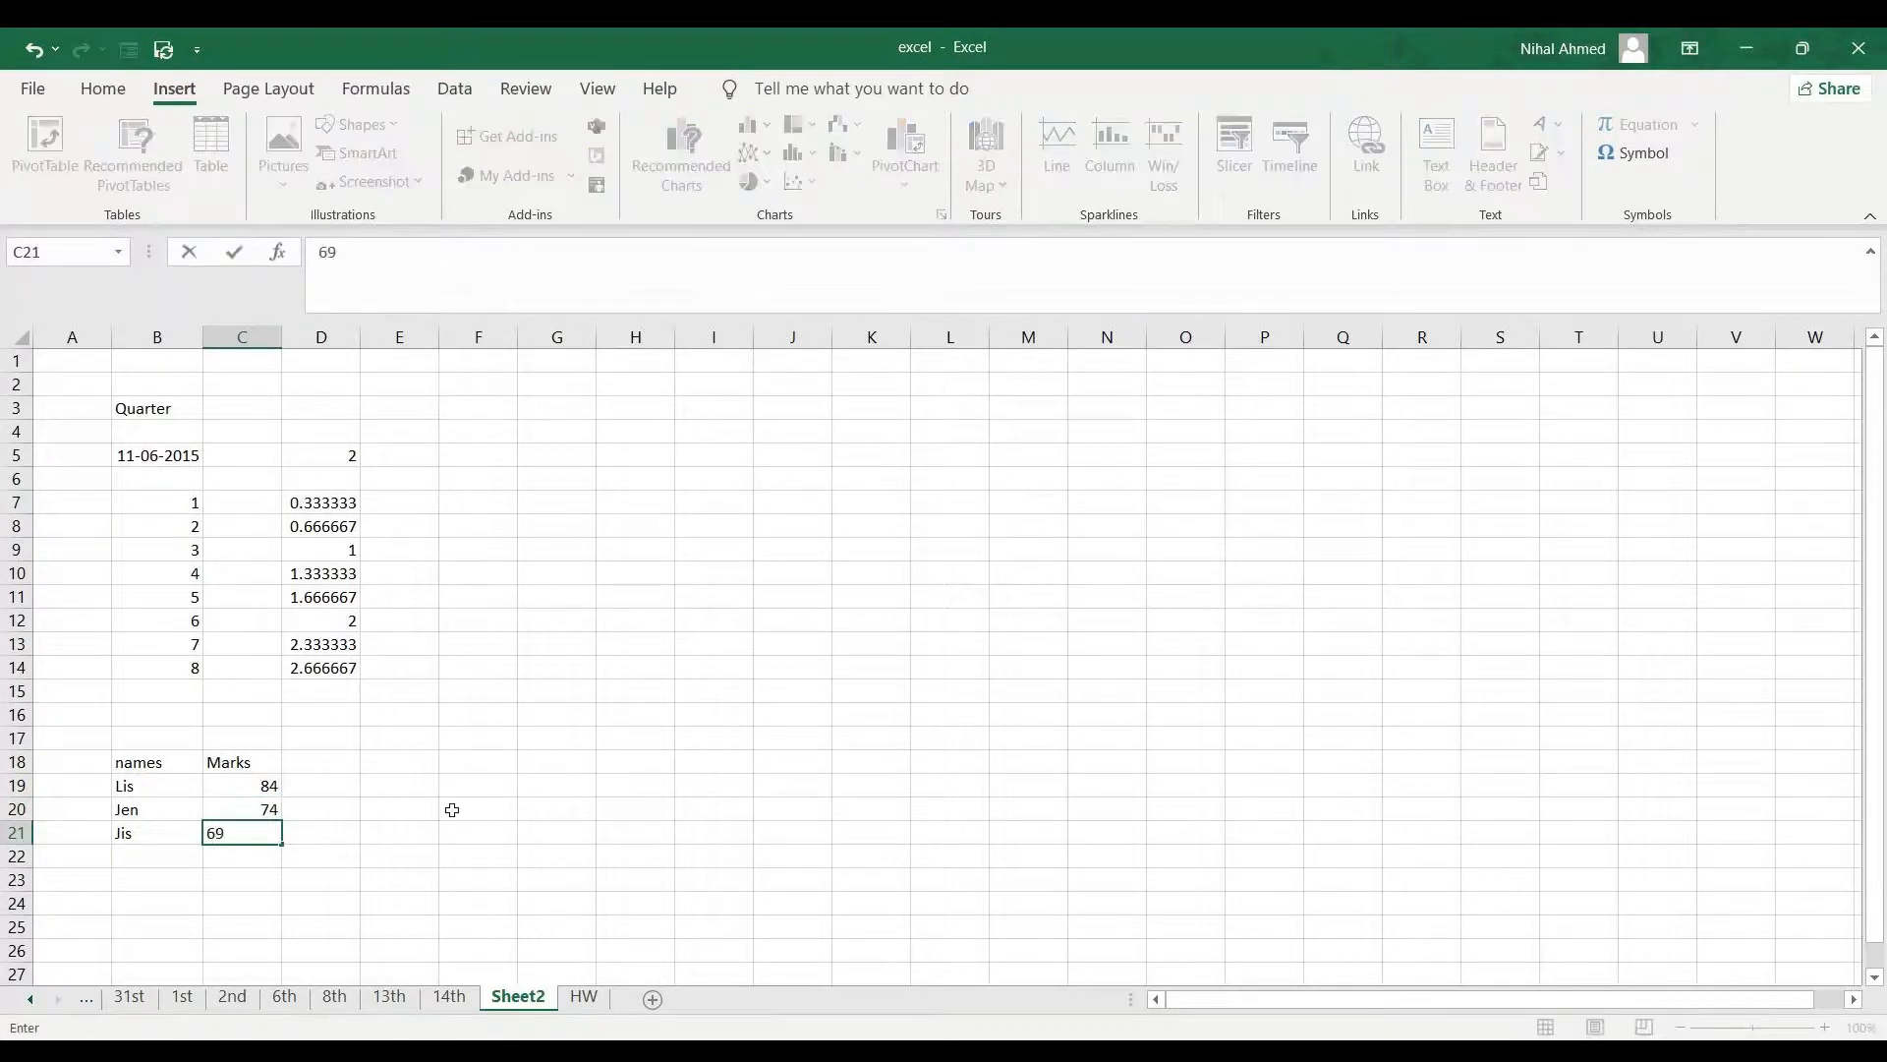
{"action": "left_click", "coordinate": [454, 808]}
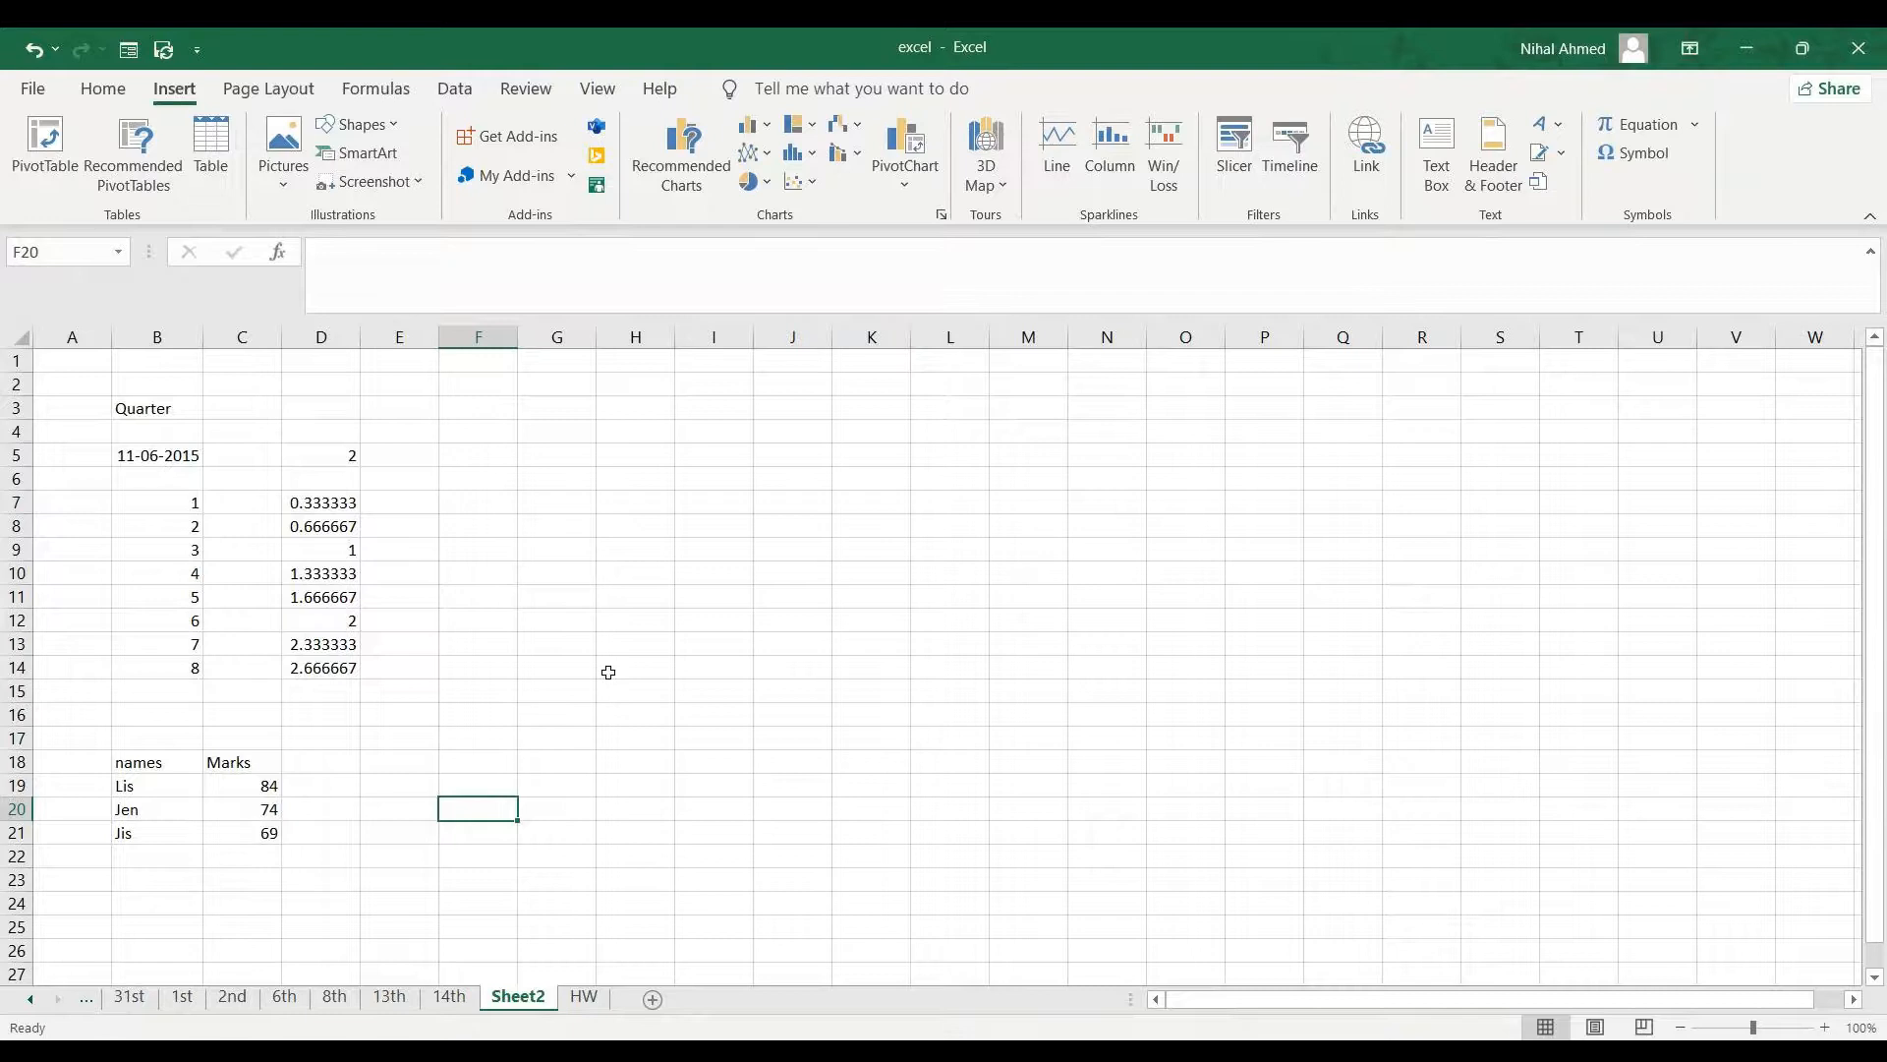
- Try to insert a line sparkline for the range B18:C21
{"action": "left_click", "coordinate": [155, 763]}
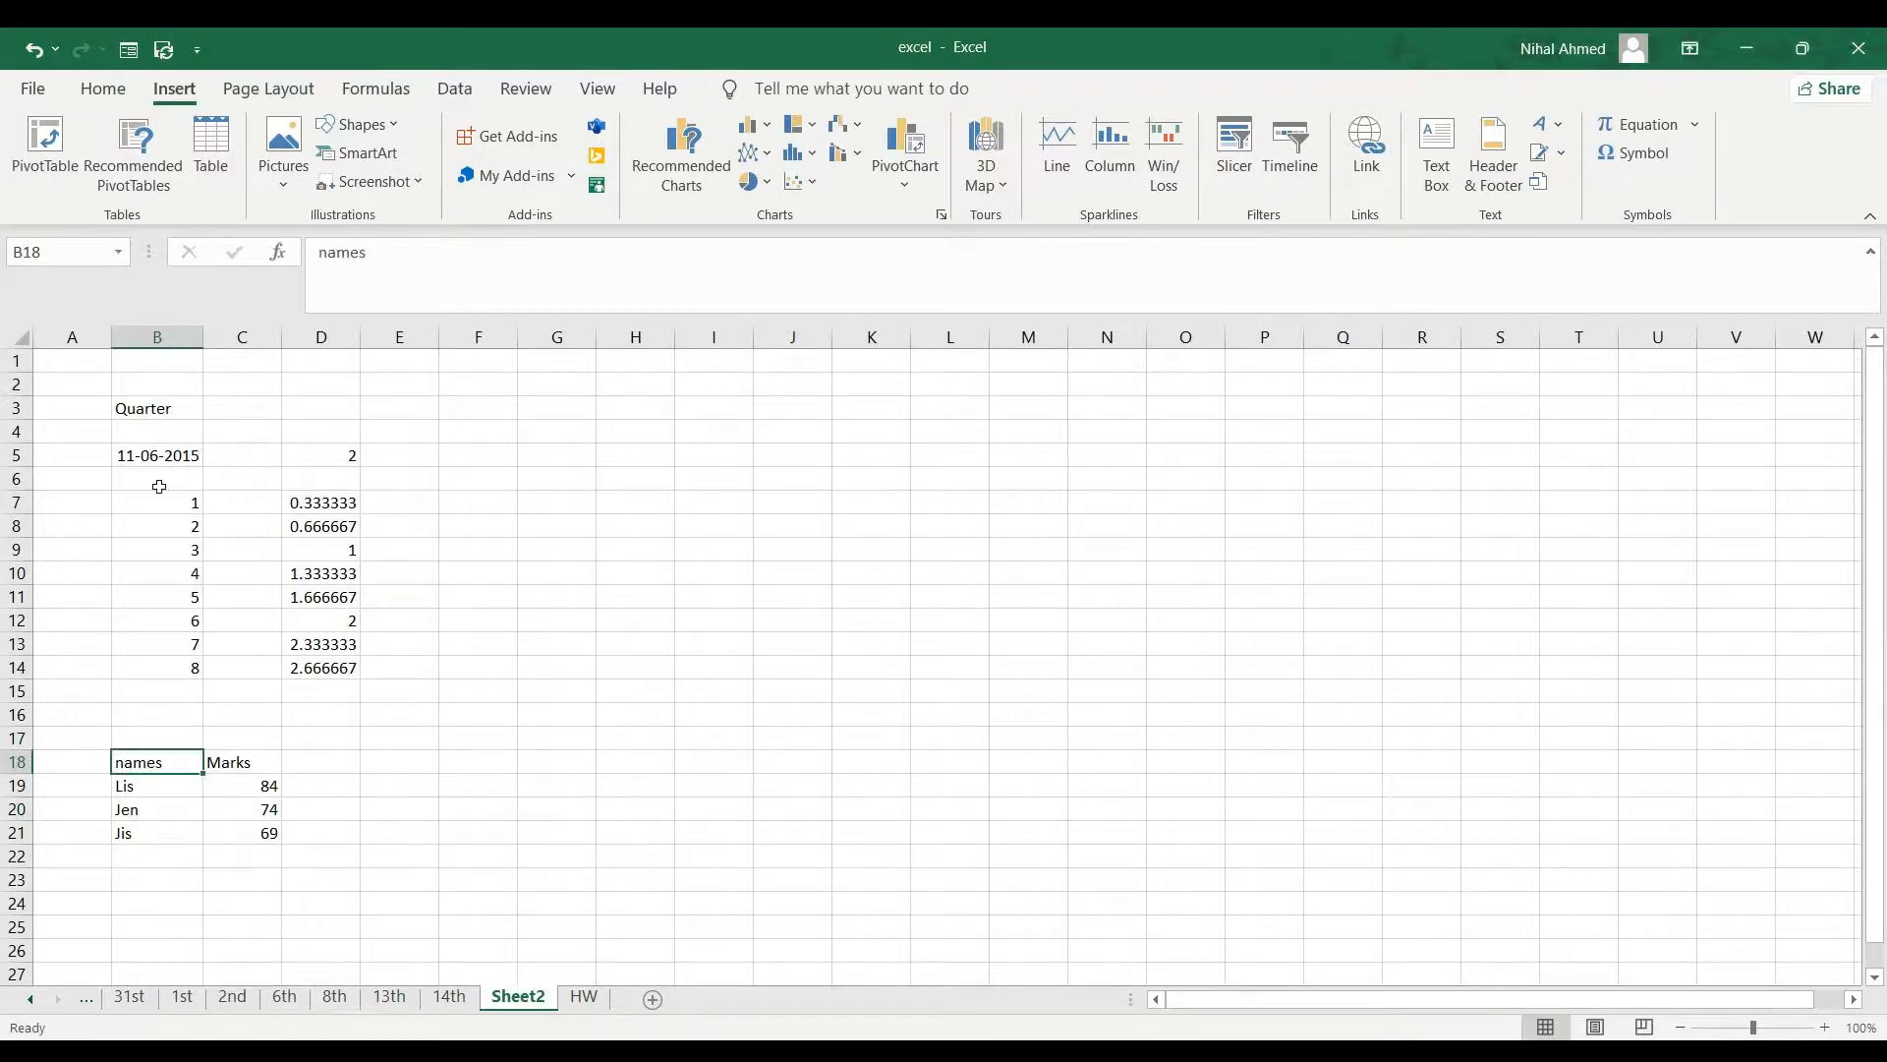
{"action": "left_click_drag", "start_coordinate": [155, 763], "coordinate": [246, 832]}
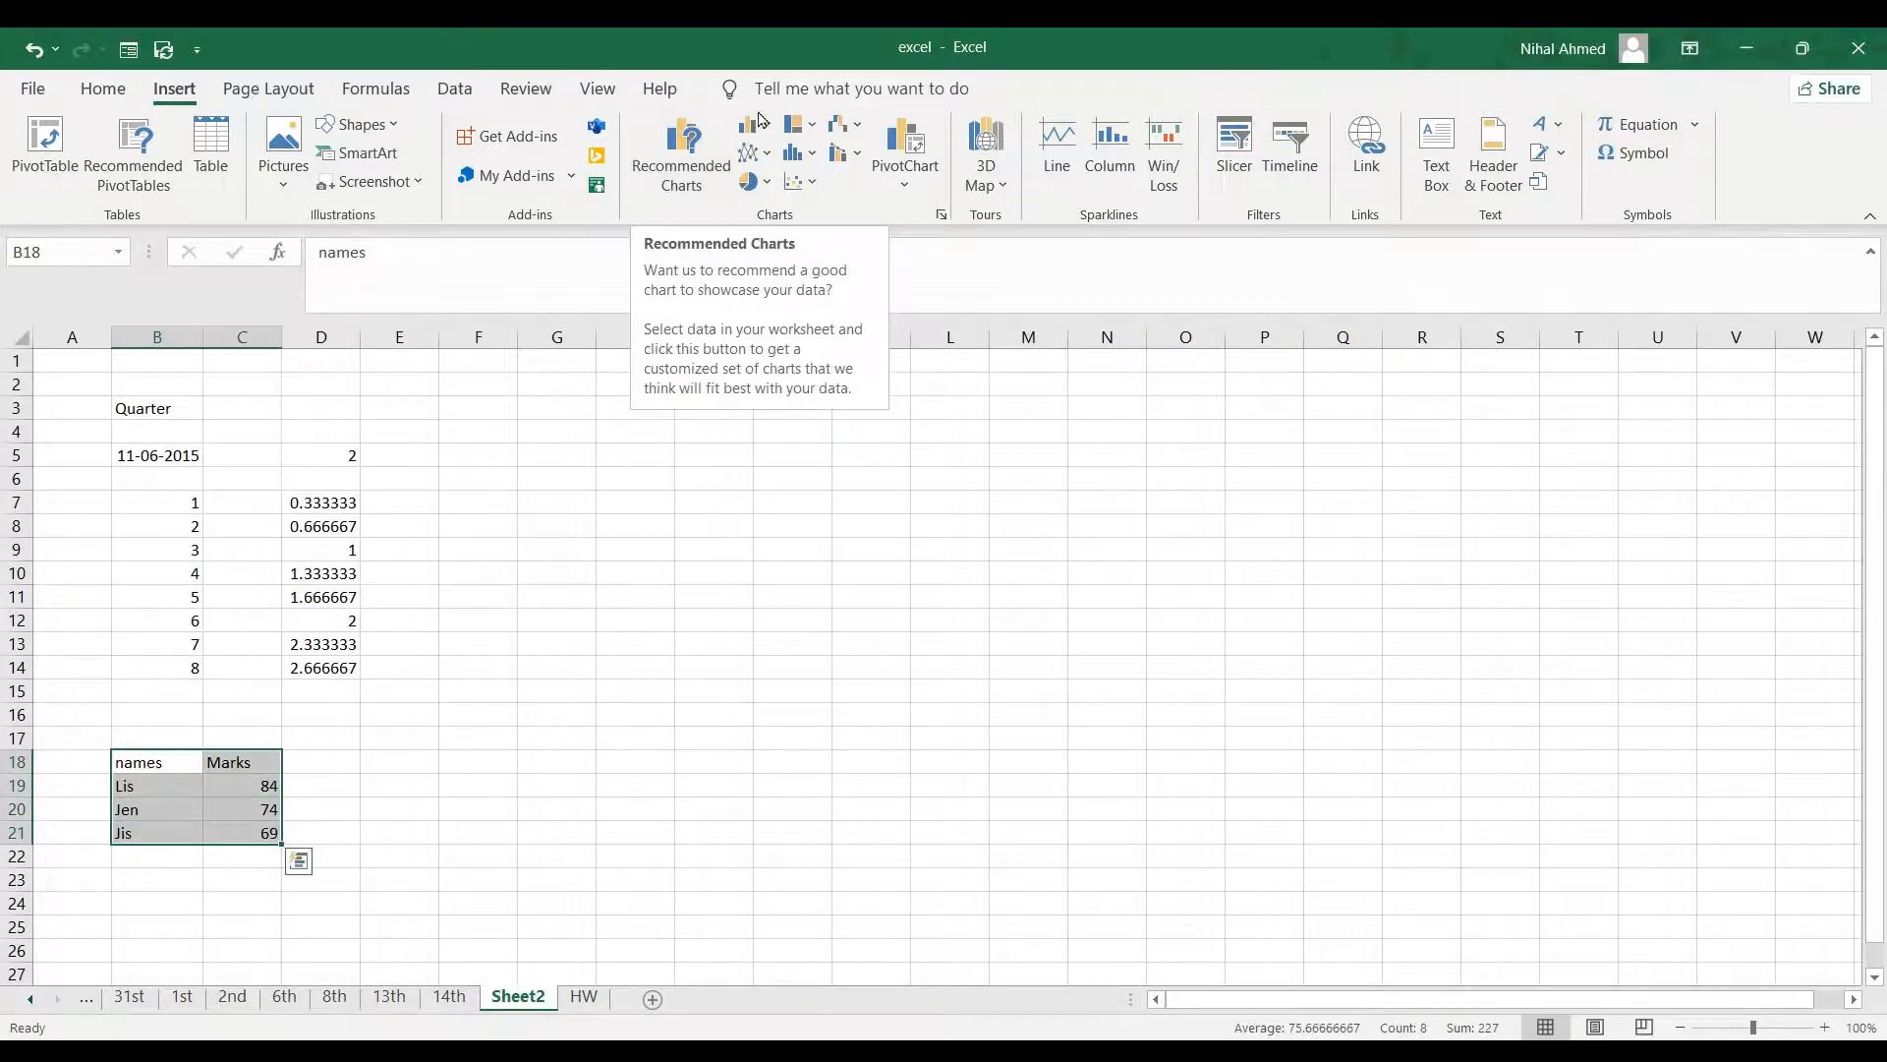
{"action": "left_click", "coordinate": [1061, 143]}
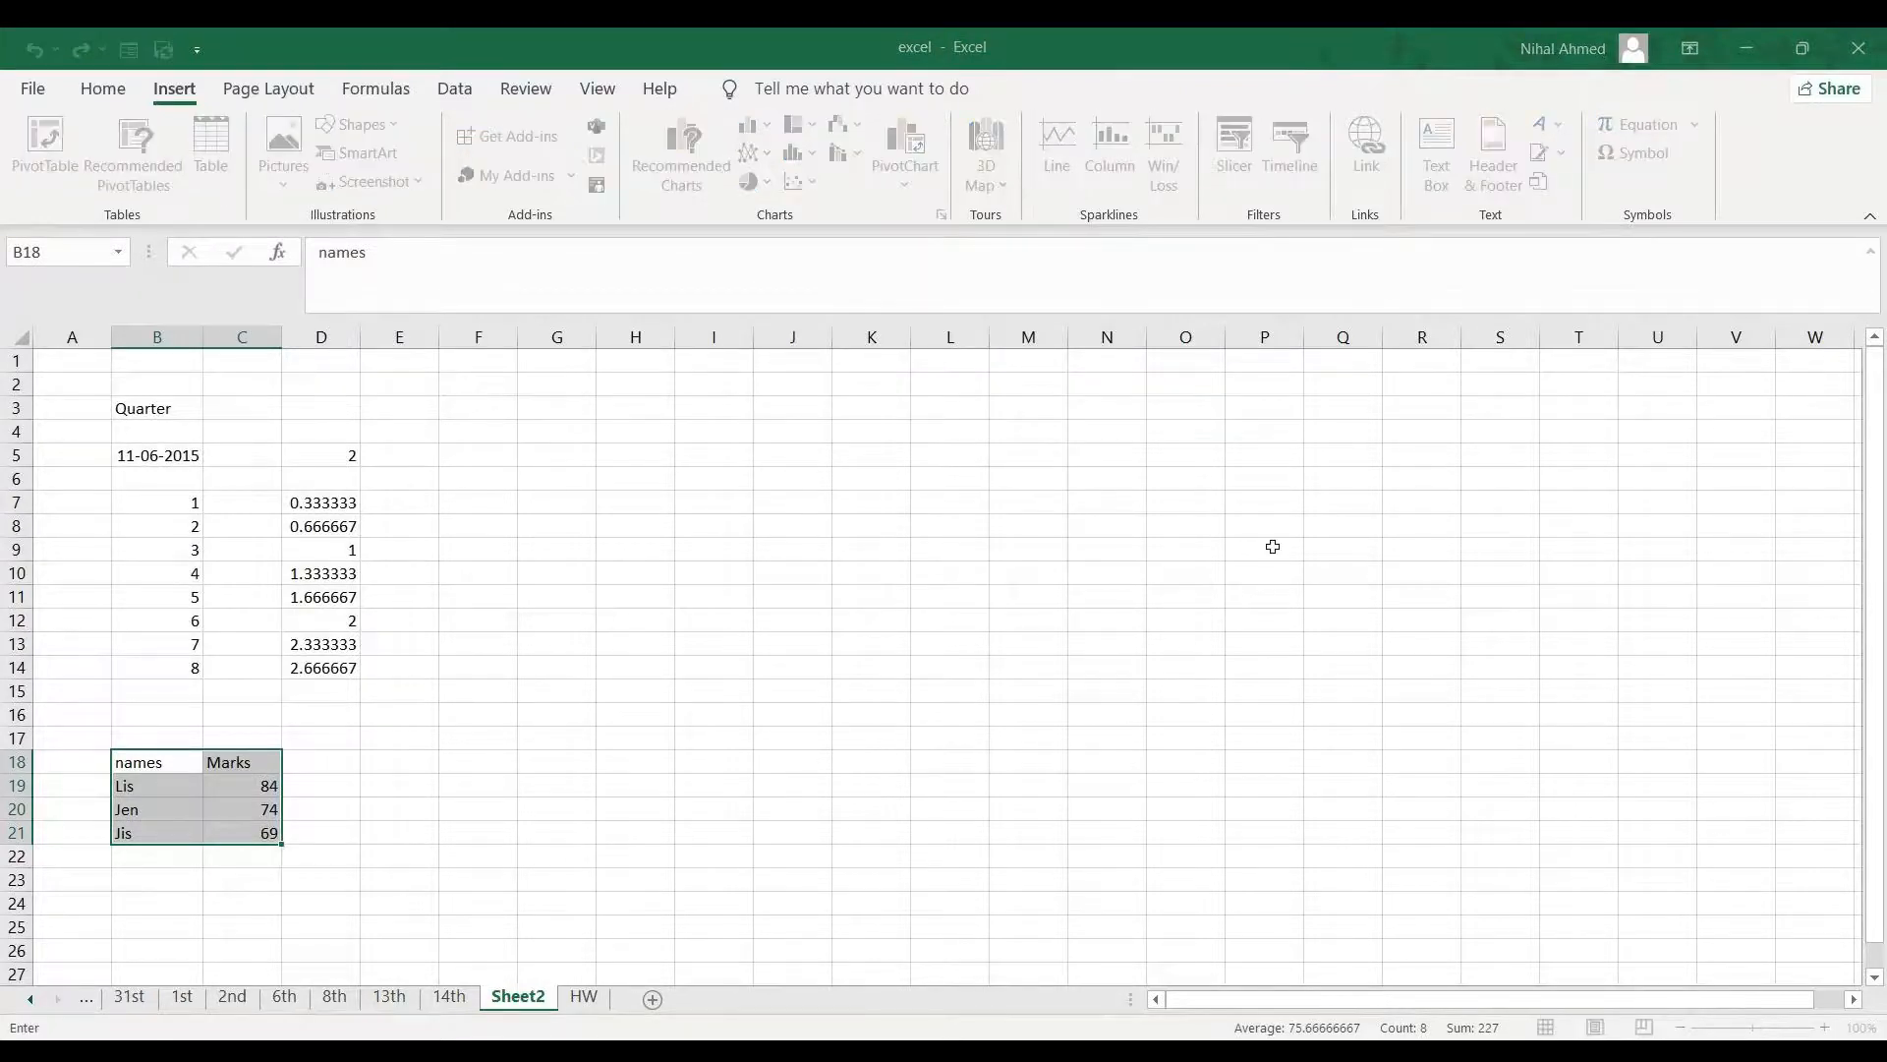
{"action": "left_click", "coordinate": [771, 611]}
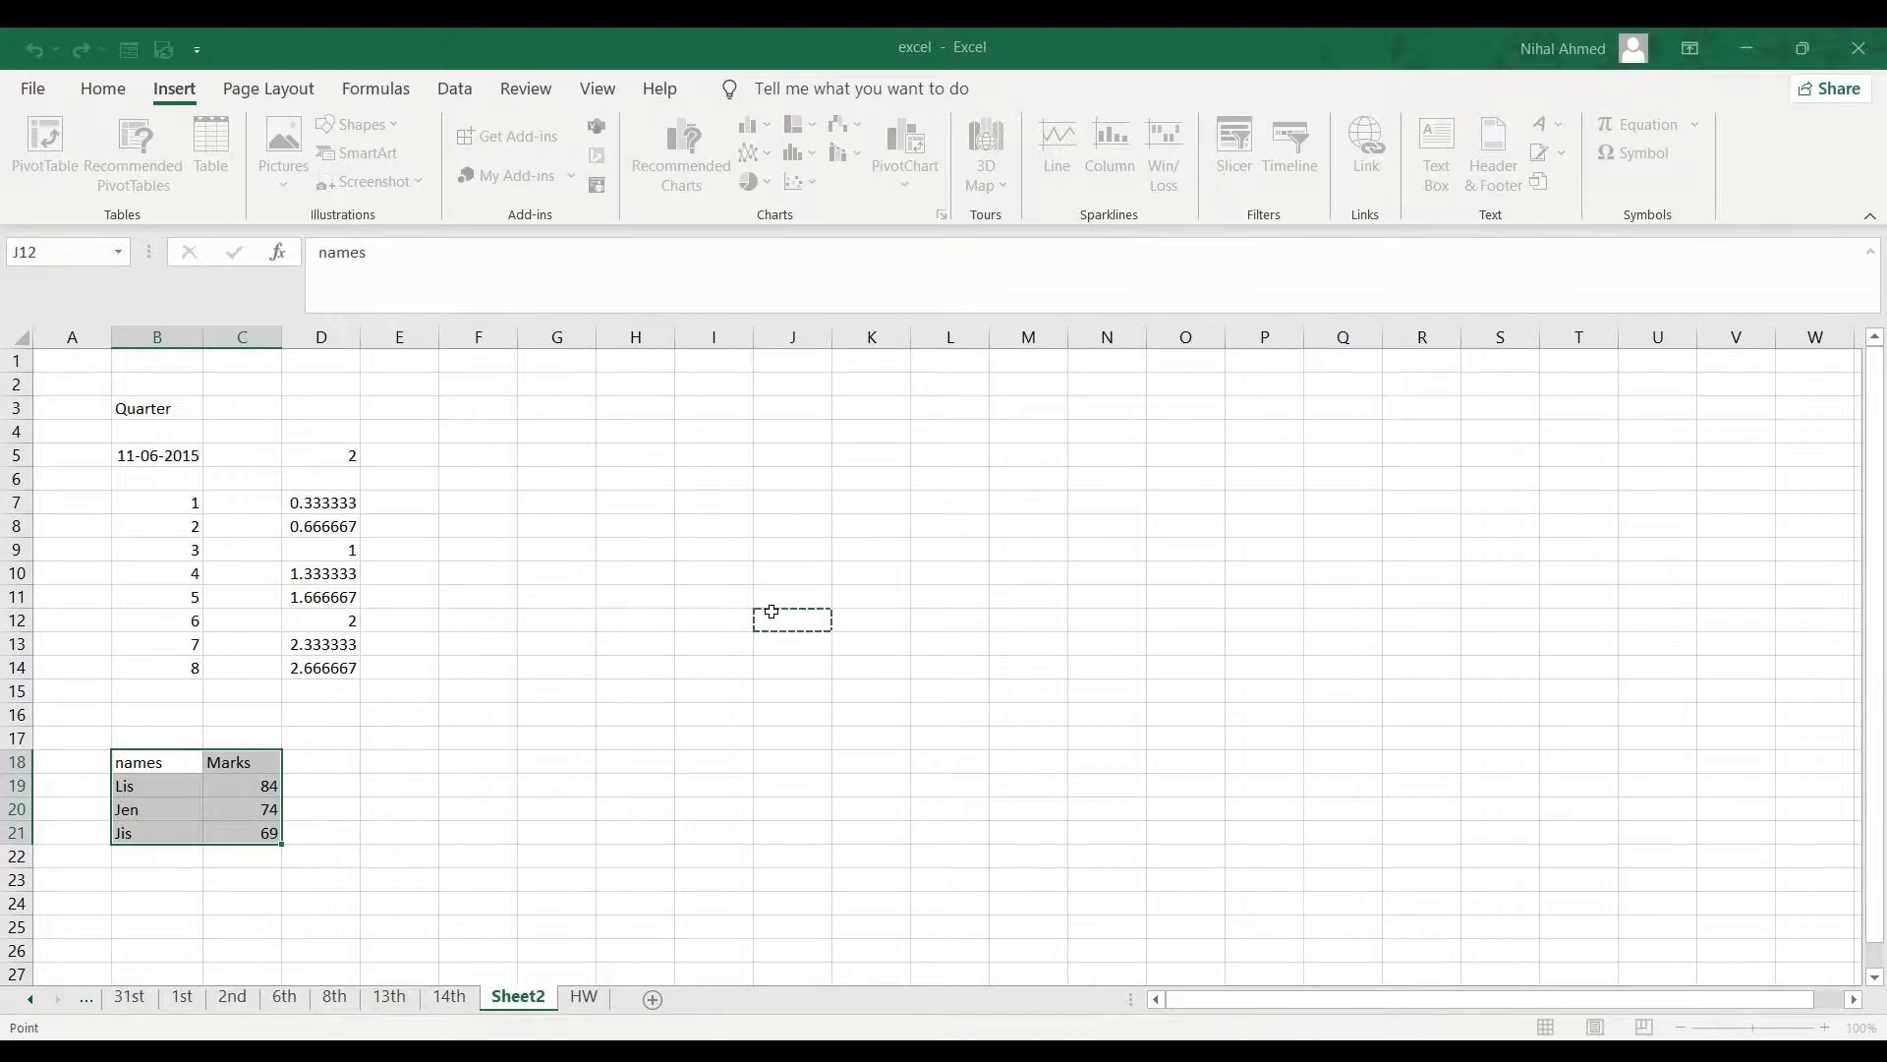
{"action": "left_click", "coordinate": [1022, 639]}
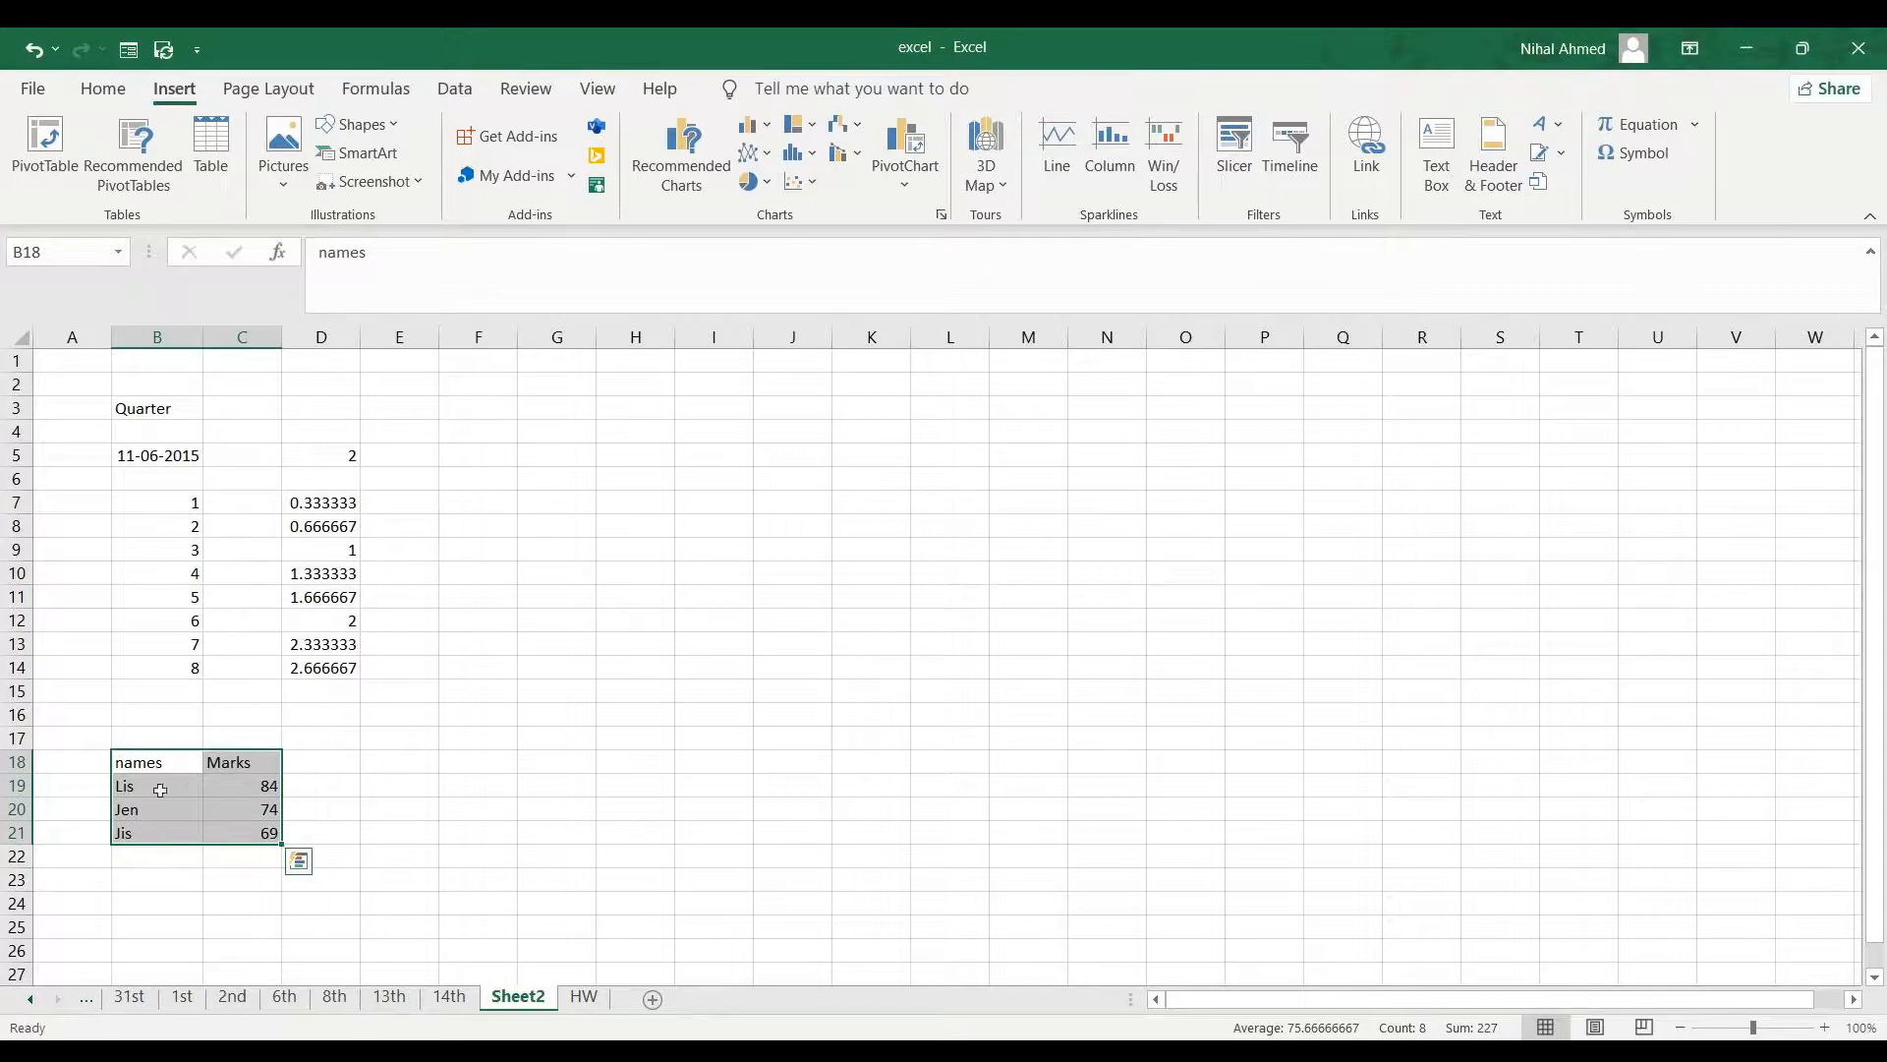
- Insert a line sparkline in K11 for the marks in C19:C21
{"action": "left_click_drag", "start_coordinate": [156, 764], "coordinate": [254, 832]}
{"action": "left_click", "coordinate": [238, 759]}
{"action": "left_click_drag", "start_coordinate": [238, 760], "coordinate": [257, 834]}
{"action": "left_click", "coordinate": [246, 789]}
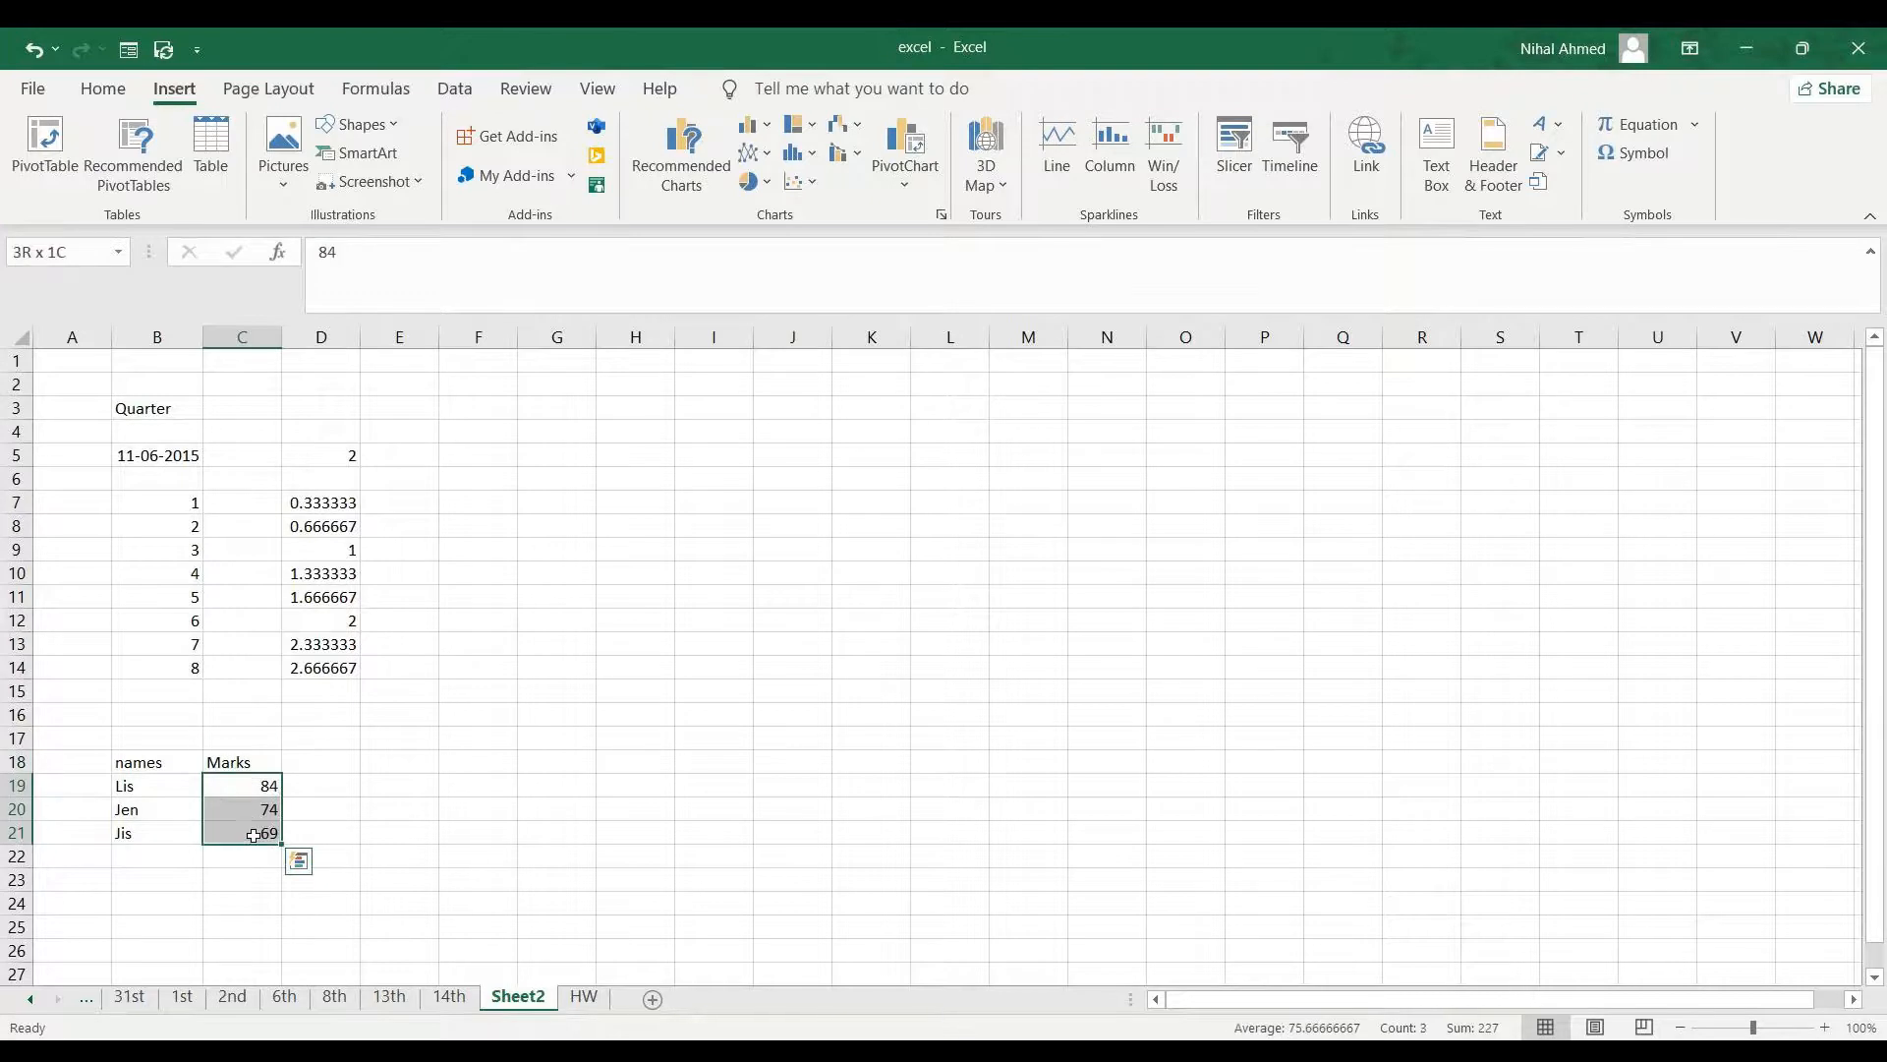
{"action": "left_click", "coordinate": [1049, 179]}
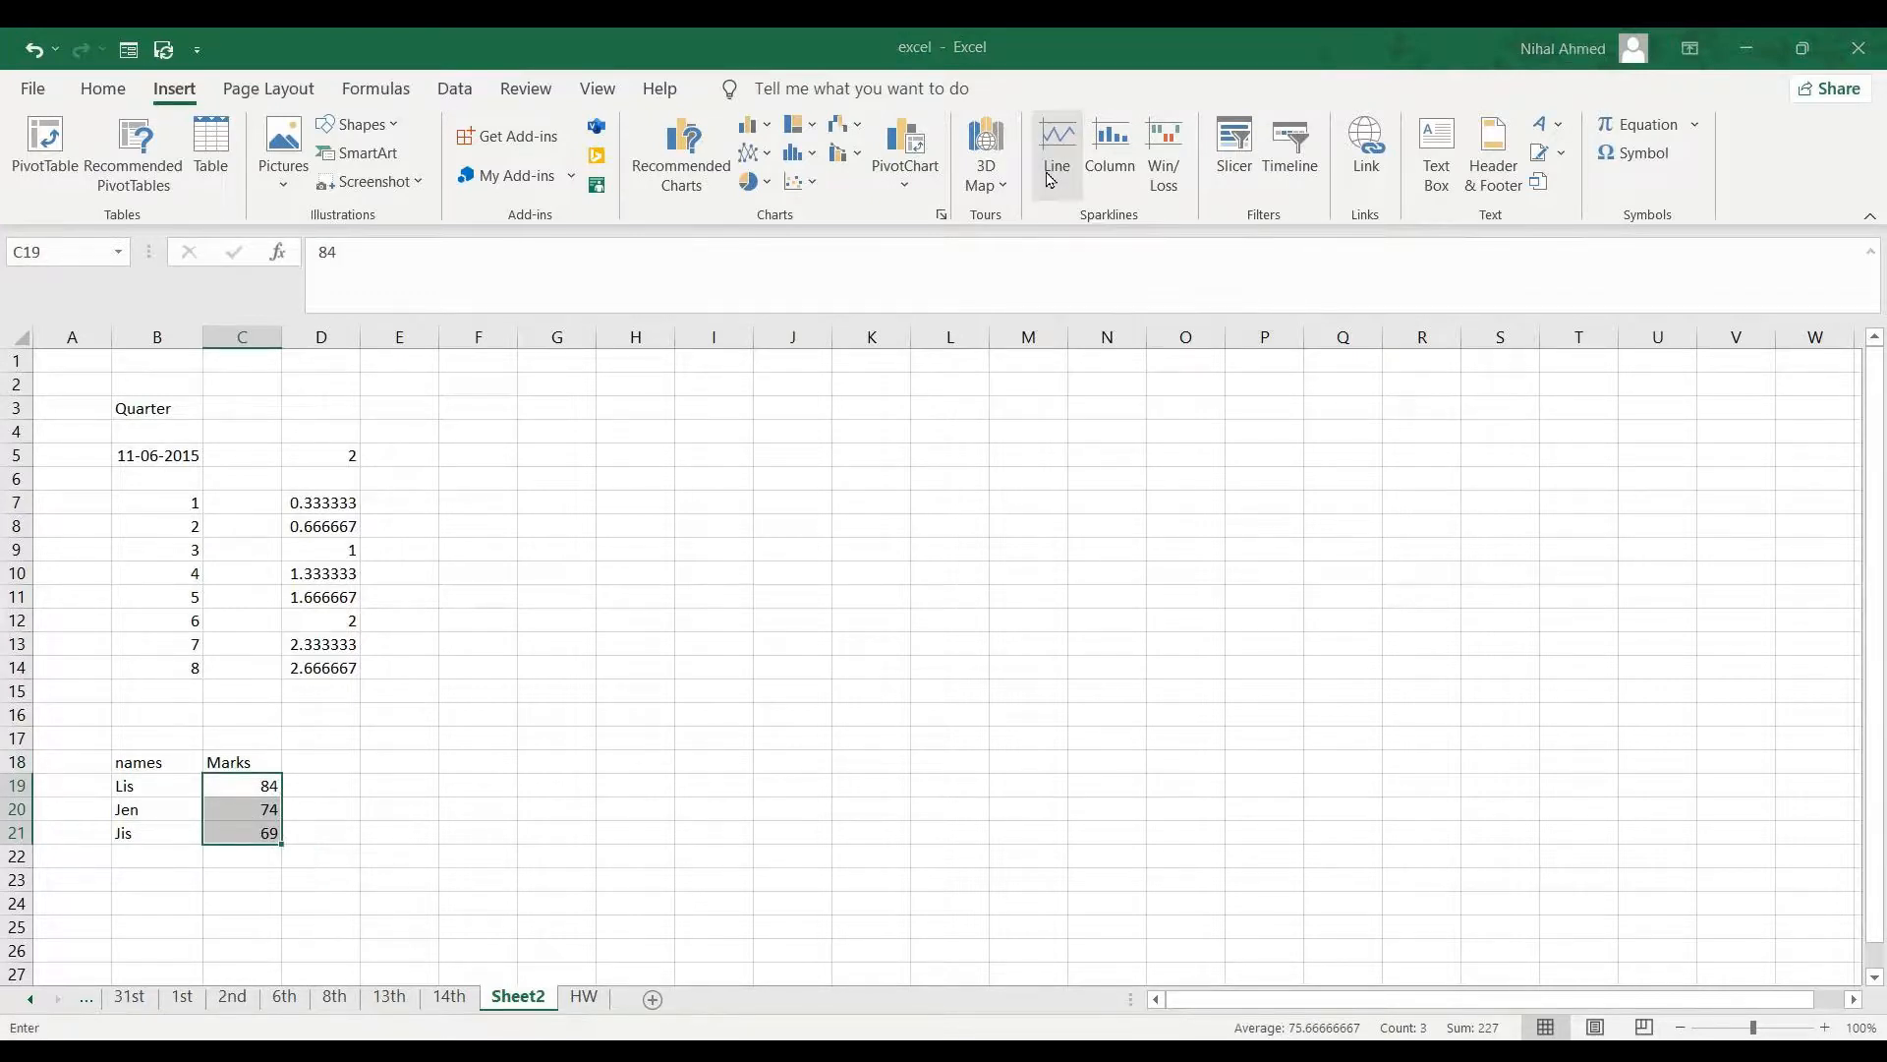
{"action": "left_click", "coordinate": [851, 595]}
{"action": "key", "text": "Return"}
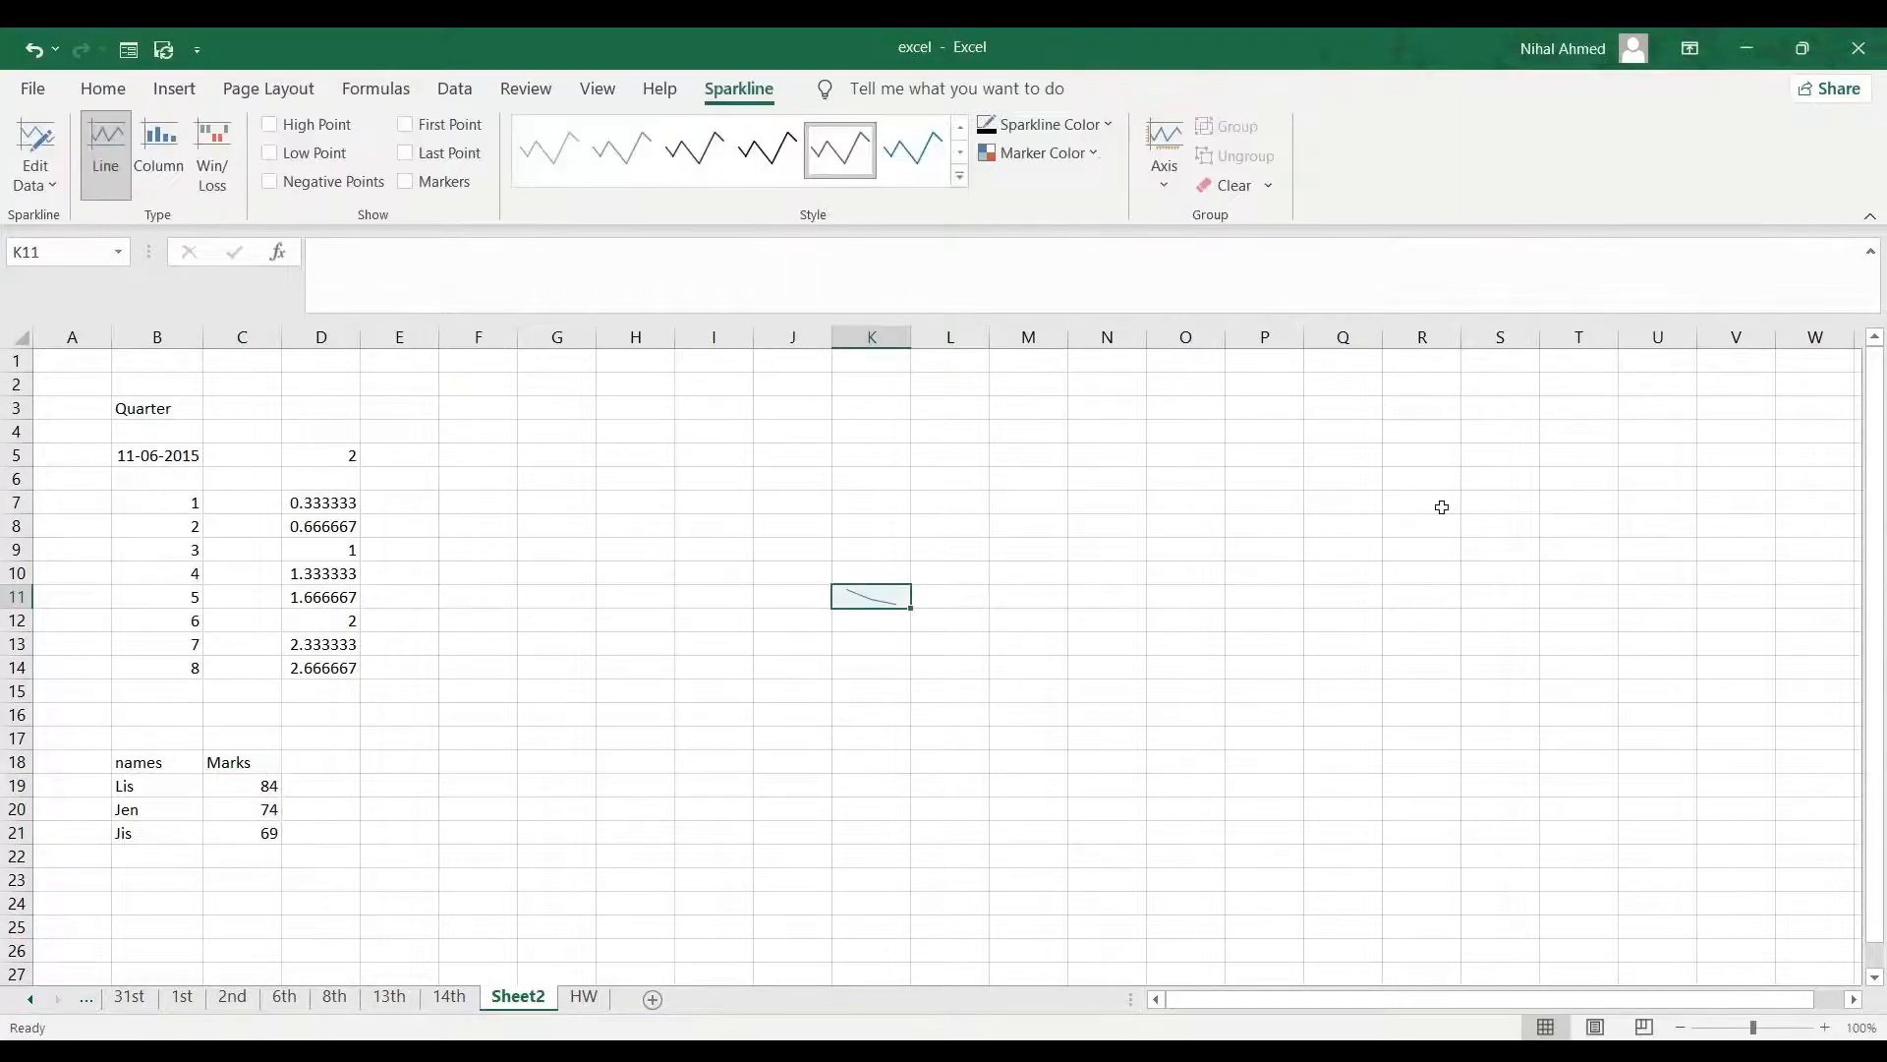
{"action": "left_click", "coordinate": [1064, 665]}
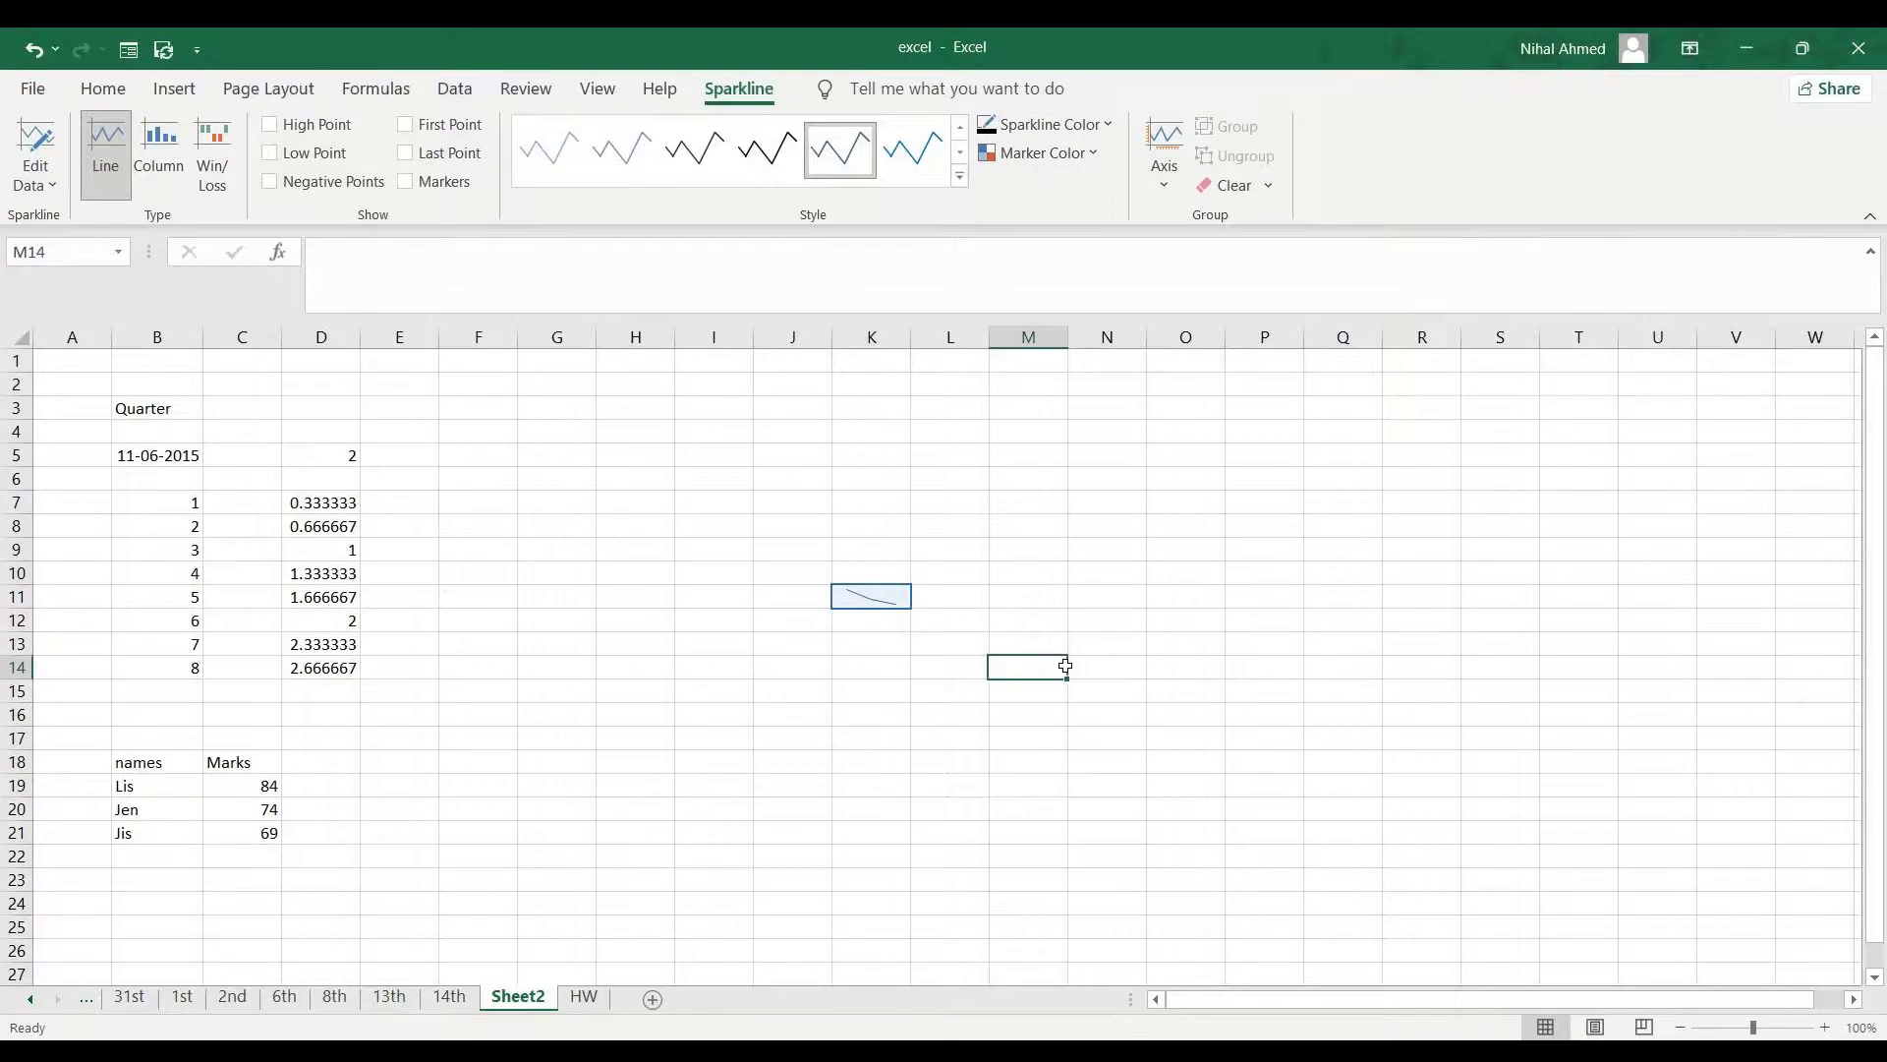
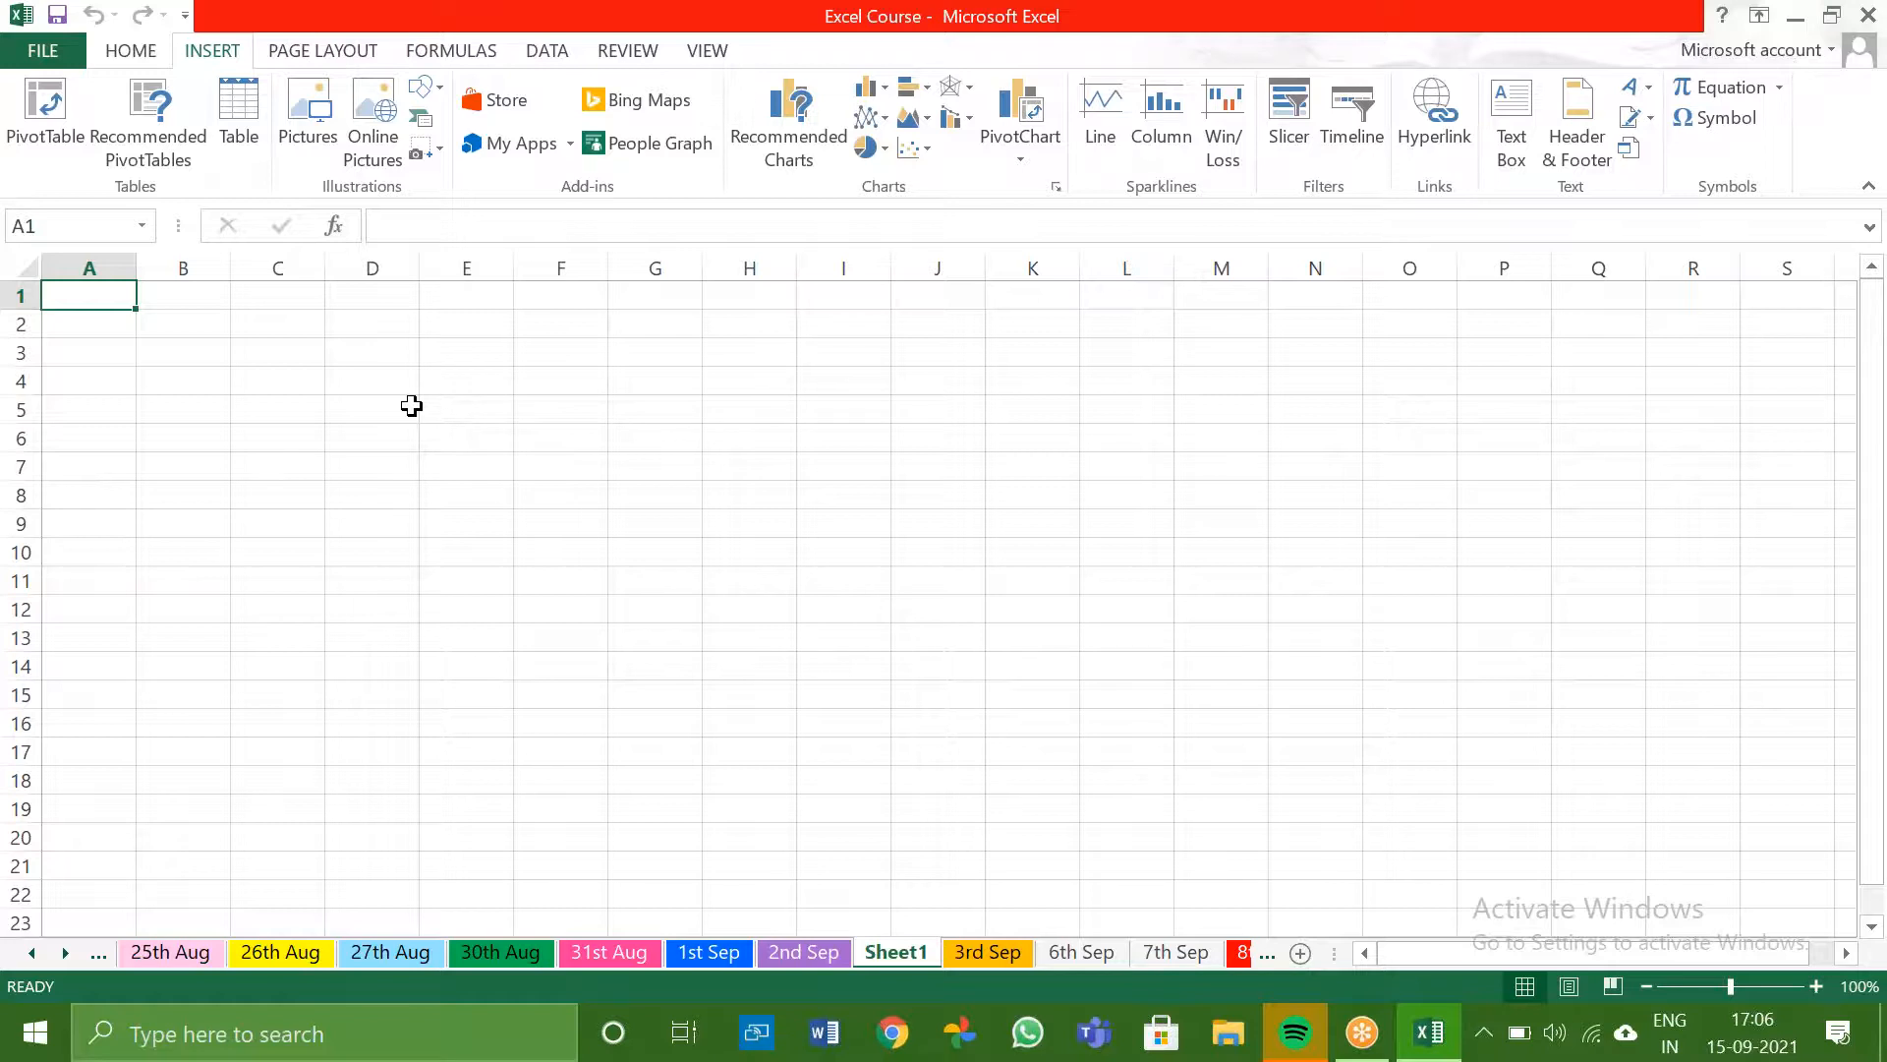
{"action": "key", "text": "XF86MonBrightnessDown"}
{"action": "key", "text": "XF86MonBrightnessUp"}
{"action": "key", "text": "XF86MonBrightnessDown"}
{"action": "left_click", "coordinate": [1441, 25]}
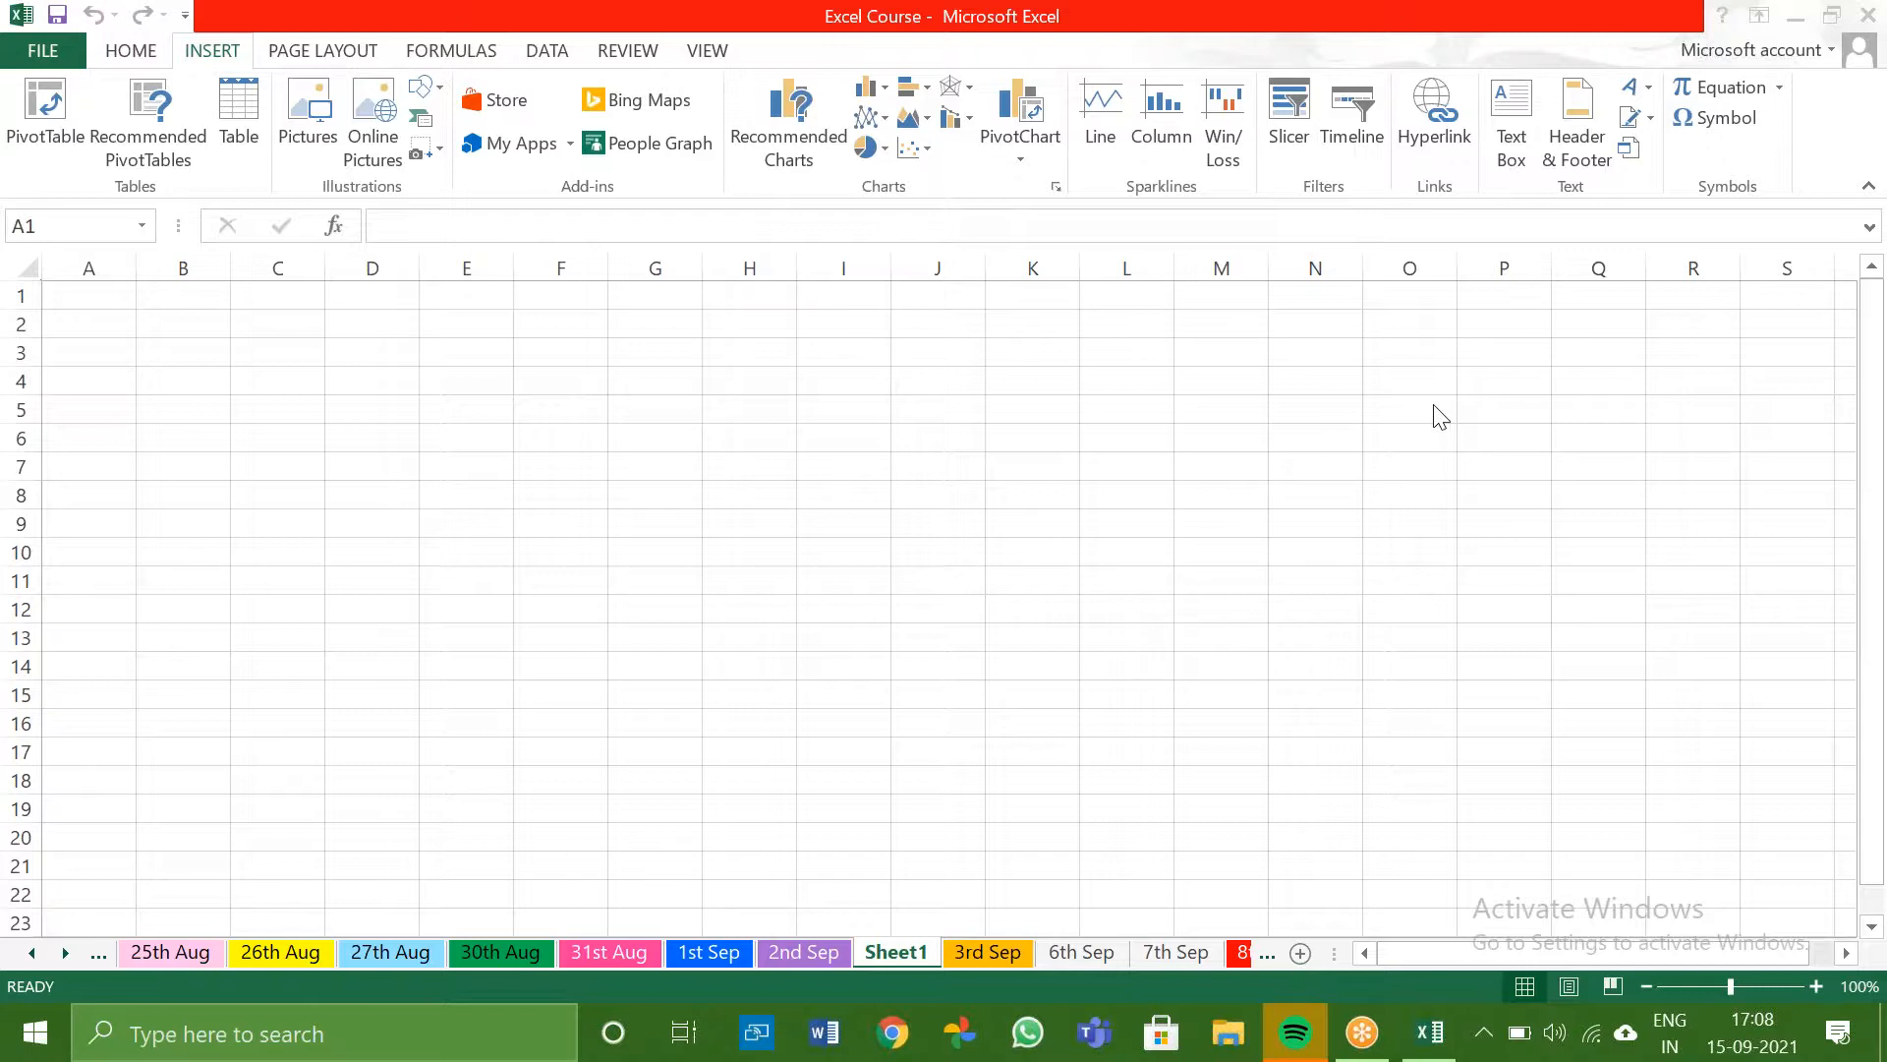
- Enter the values 2, 3, 4 and 5 in A1:A4
{"action": "left_click", "coordinate": [116, 305]}
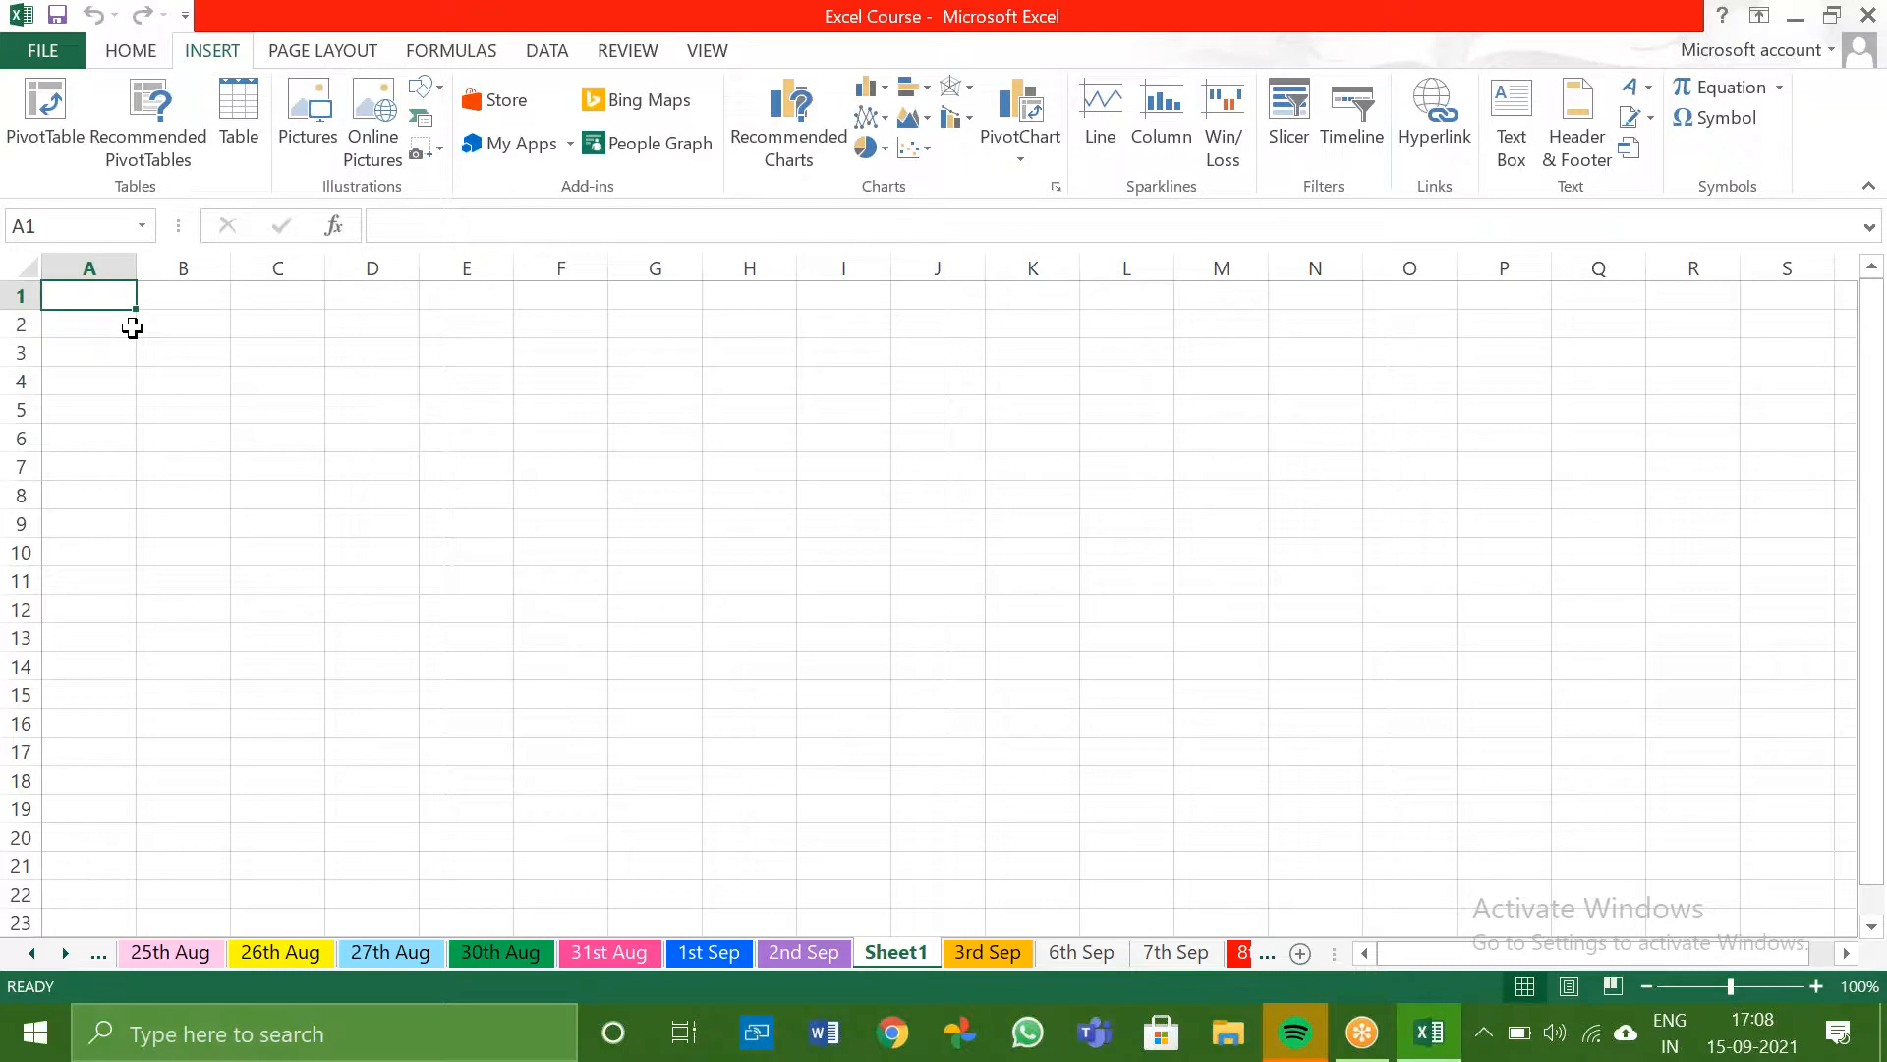
{"action": "left_click", "coordinate": [1435, 68]}
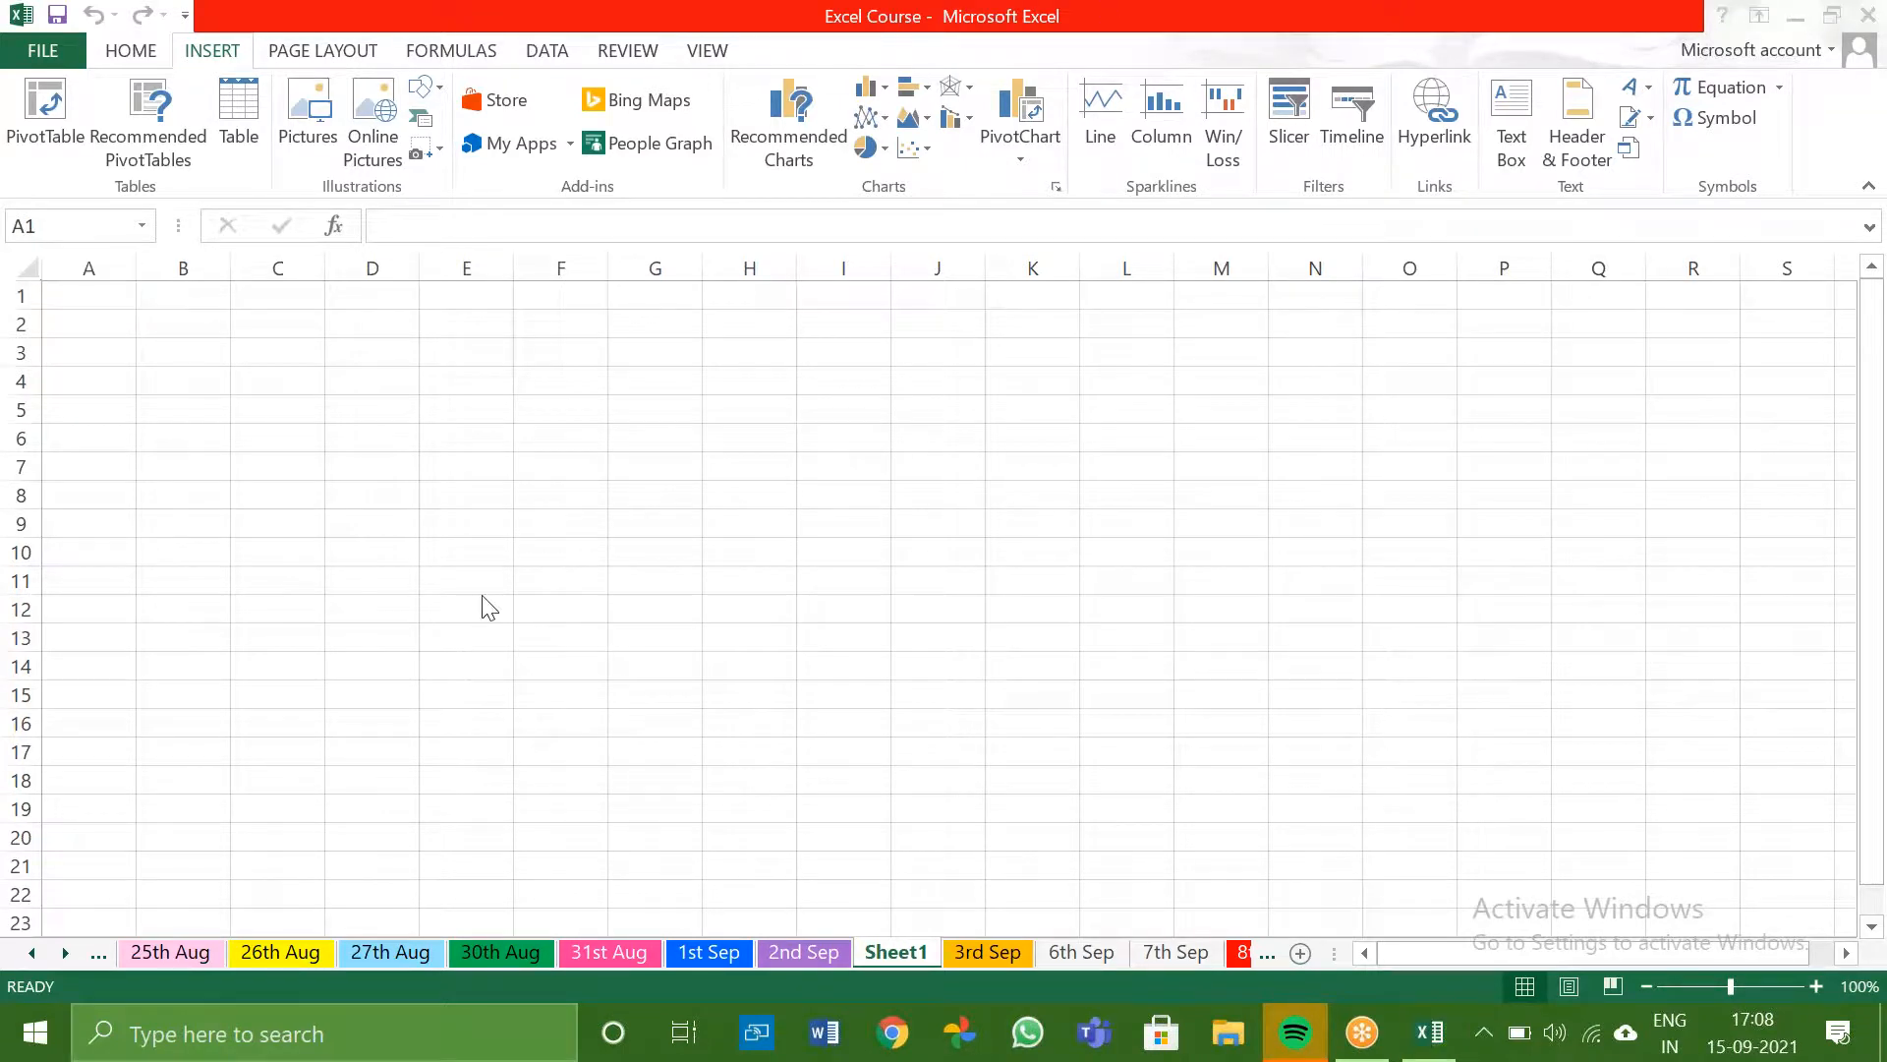
{"action": "left_click", "coordinate": [114, 305]}
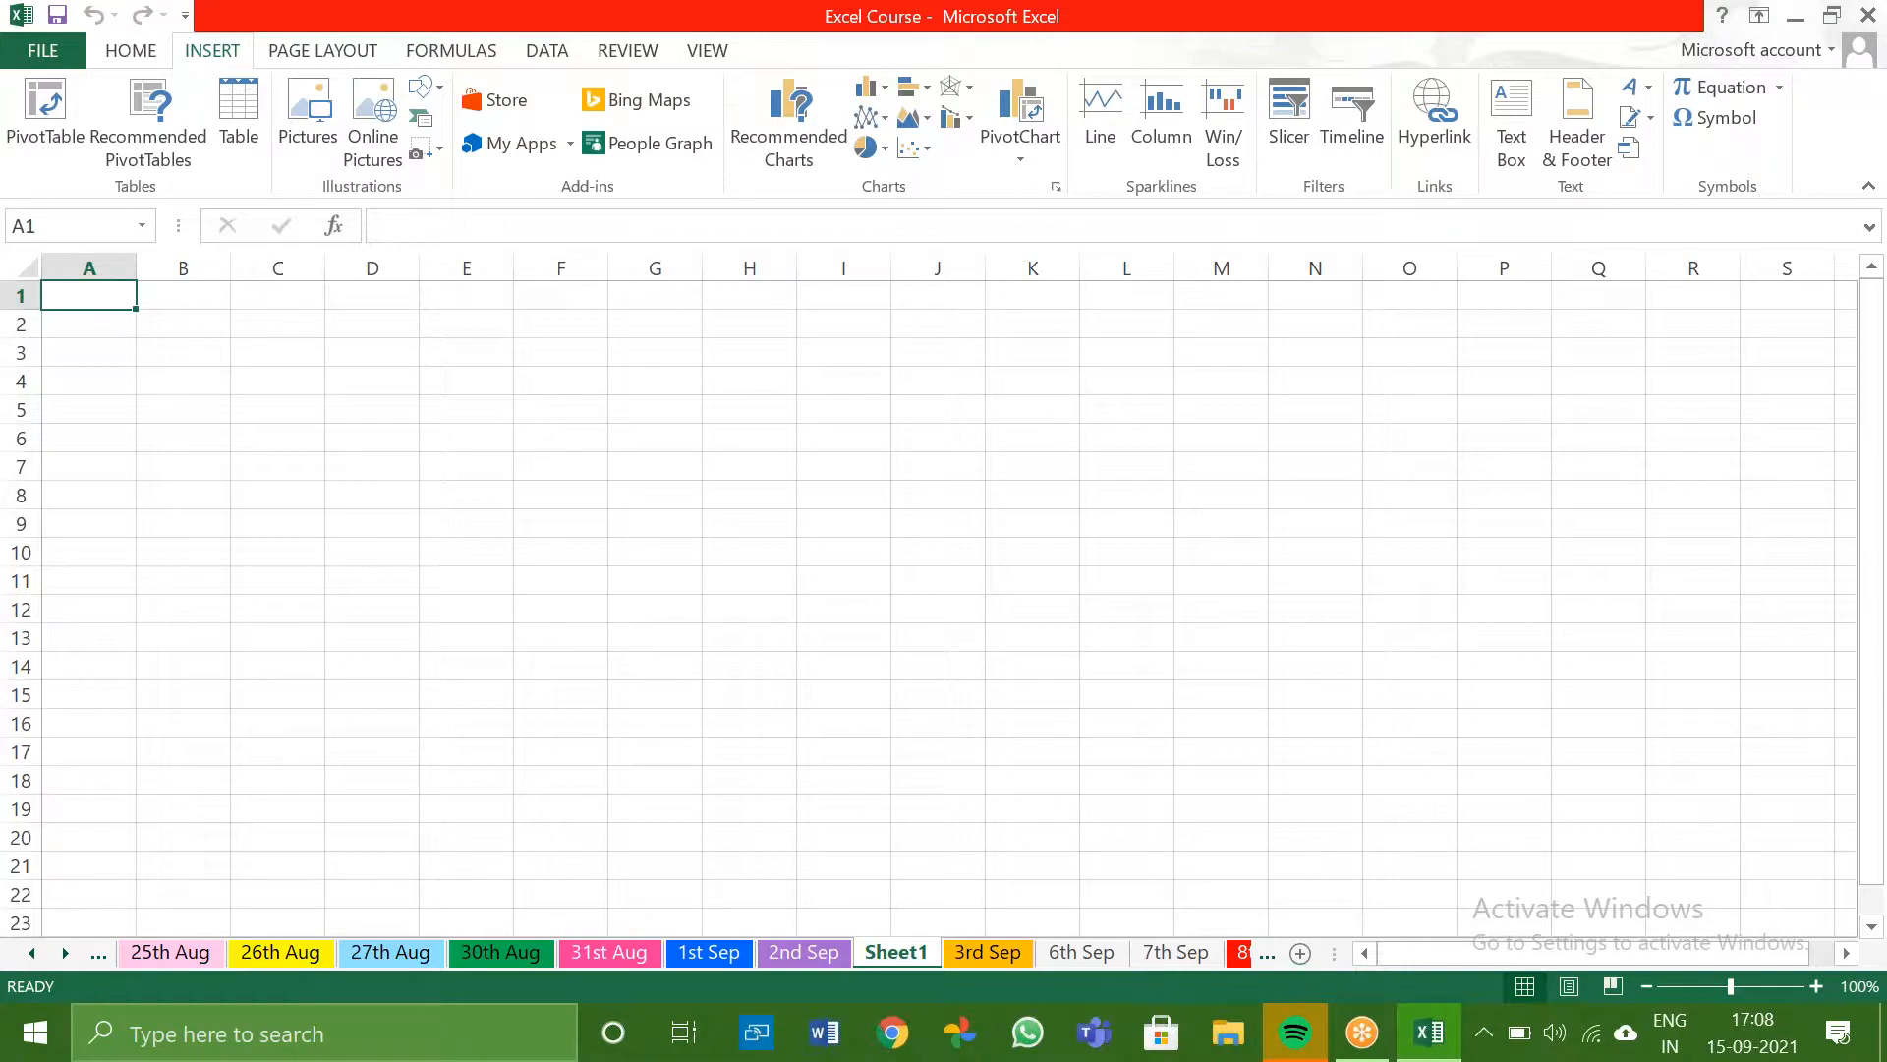
{"action": "type", "text": "2"}
{"action": "key", "text": "Return"}
{"action": "type", "text": "3"}
{"action": "key", "text": "Return"}
{"action": "type", "text": "4"}
{"action": "key", "text": "Return"}
{"action": "type", "text": "5"}
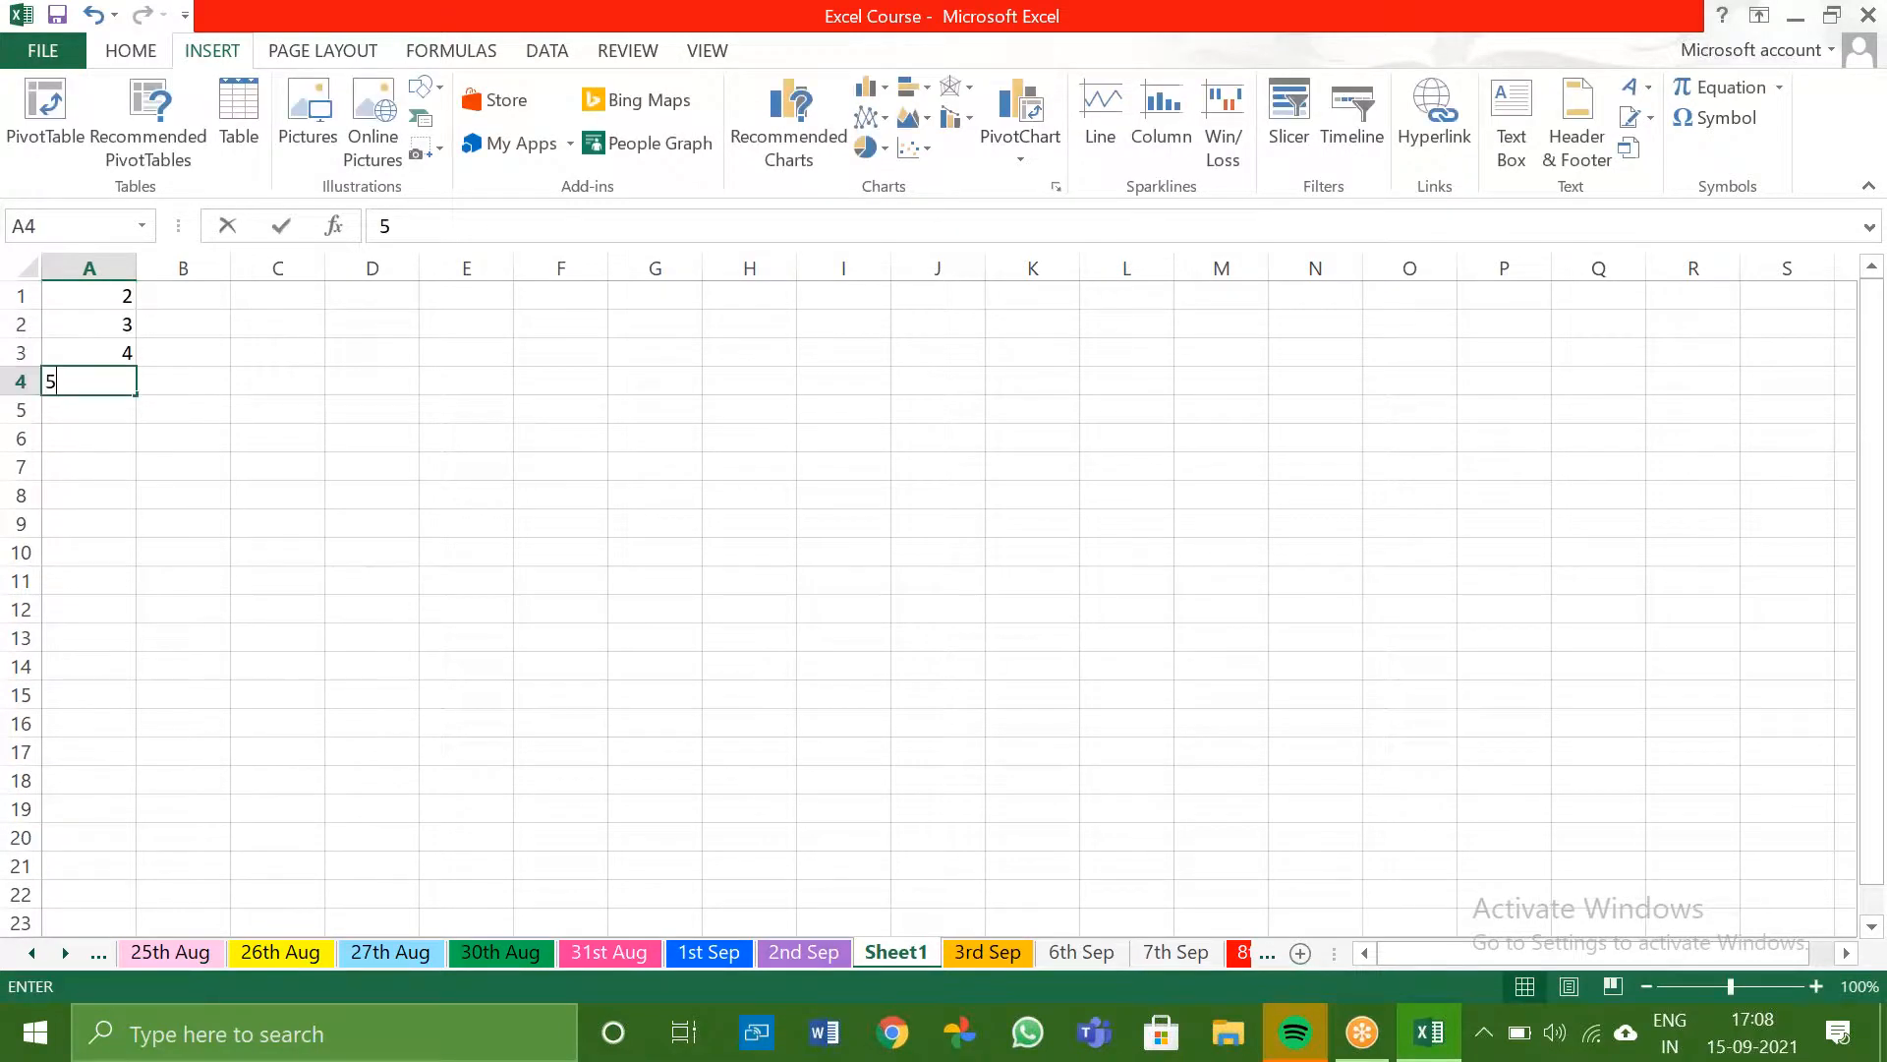
{"action": "key", "text": "Return"}
{"action": "key", "text": "Right"}
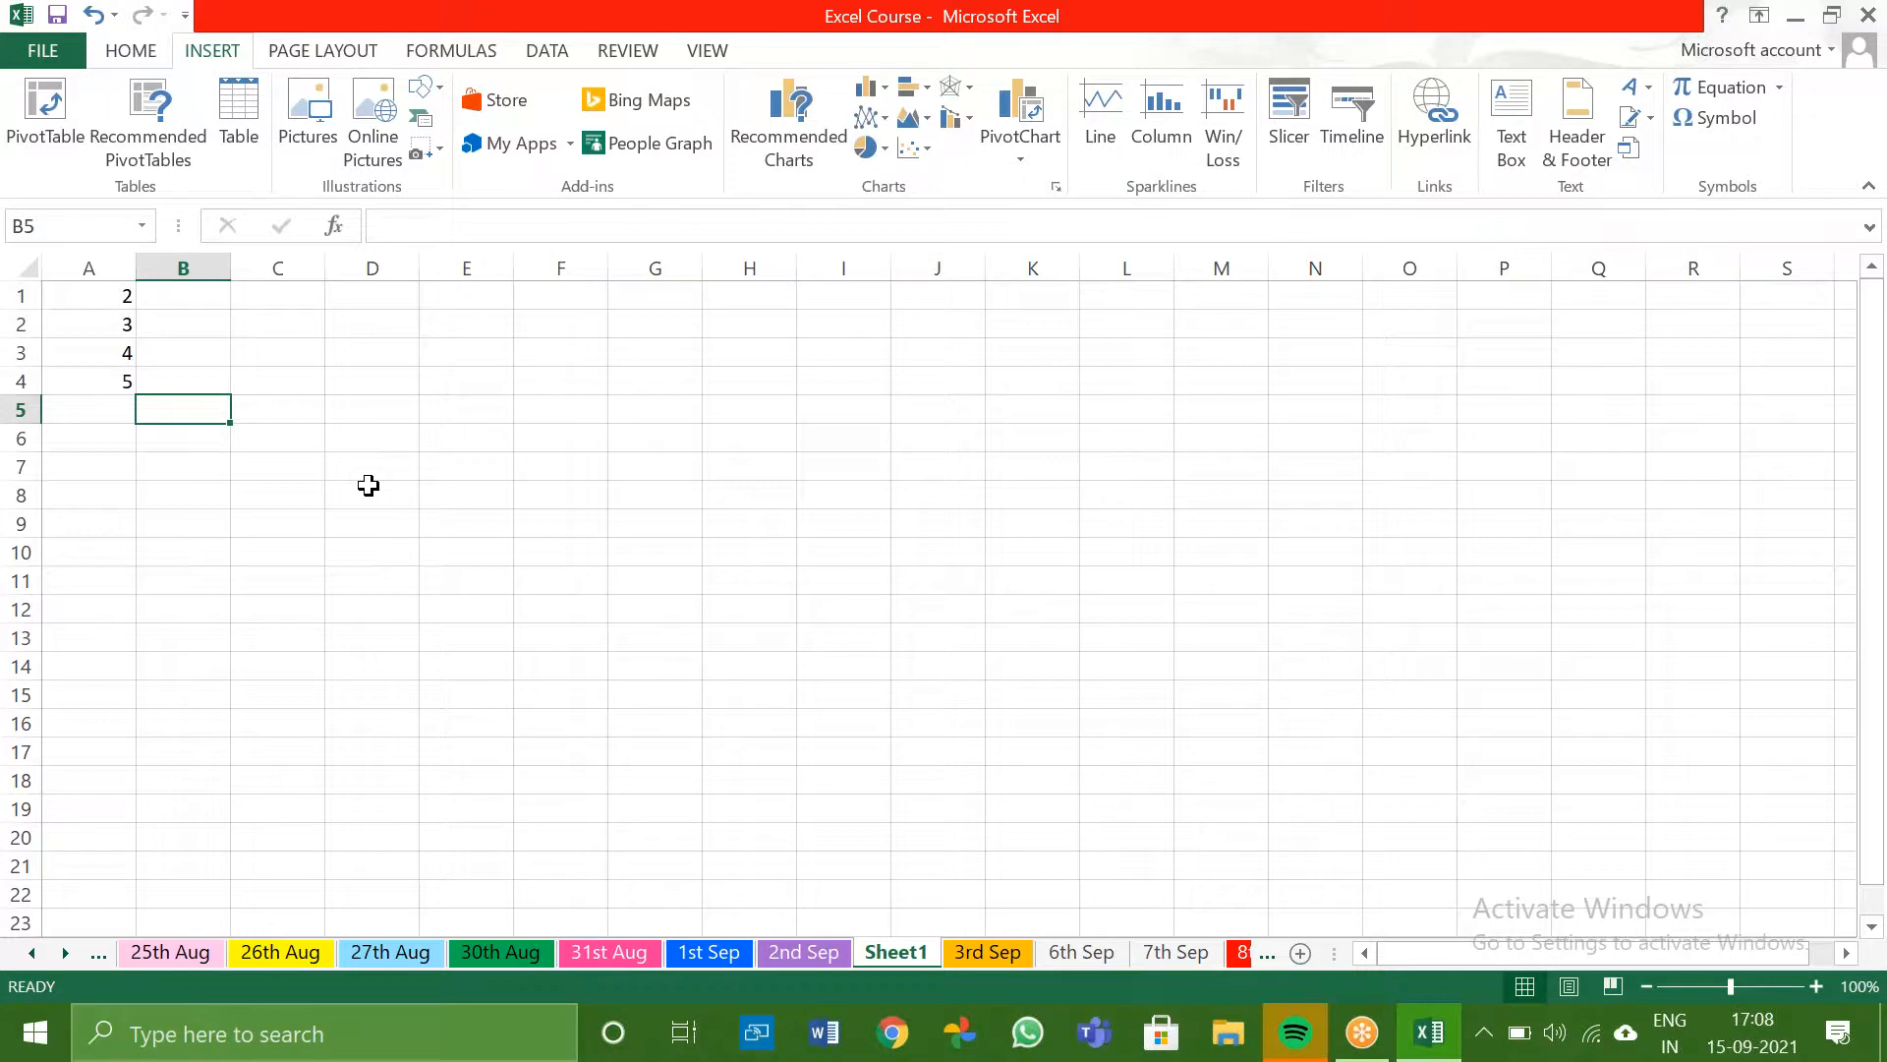
- Enter the values 3, 6, 9 and 12 in B1:B4
{"action": "left_click", "coordinate": [204, 300]}
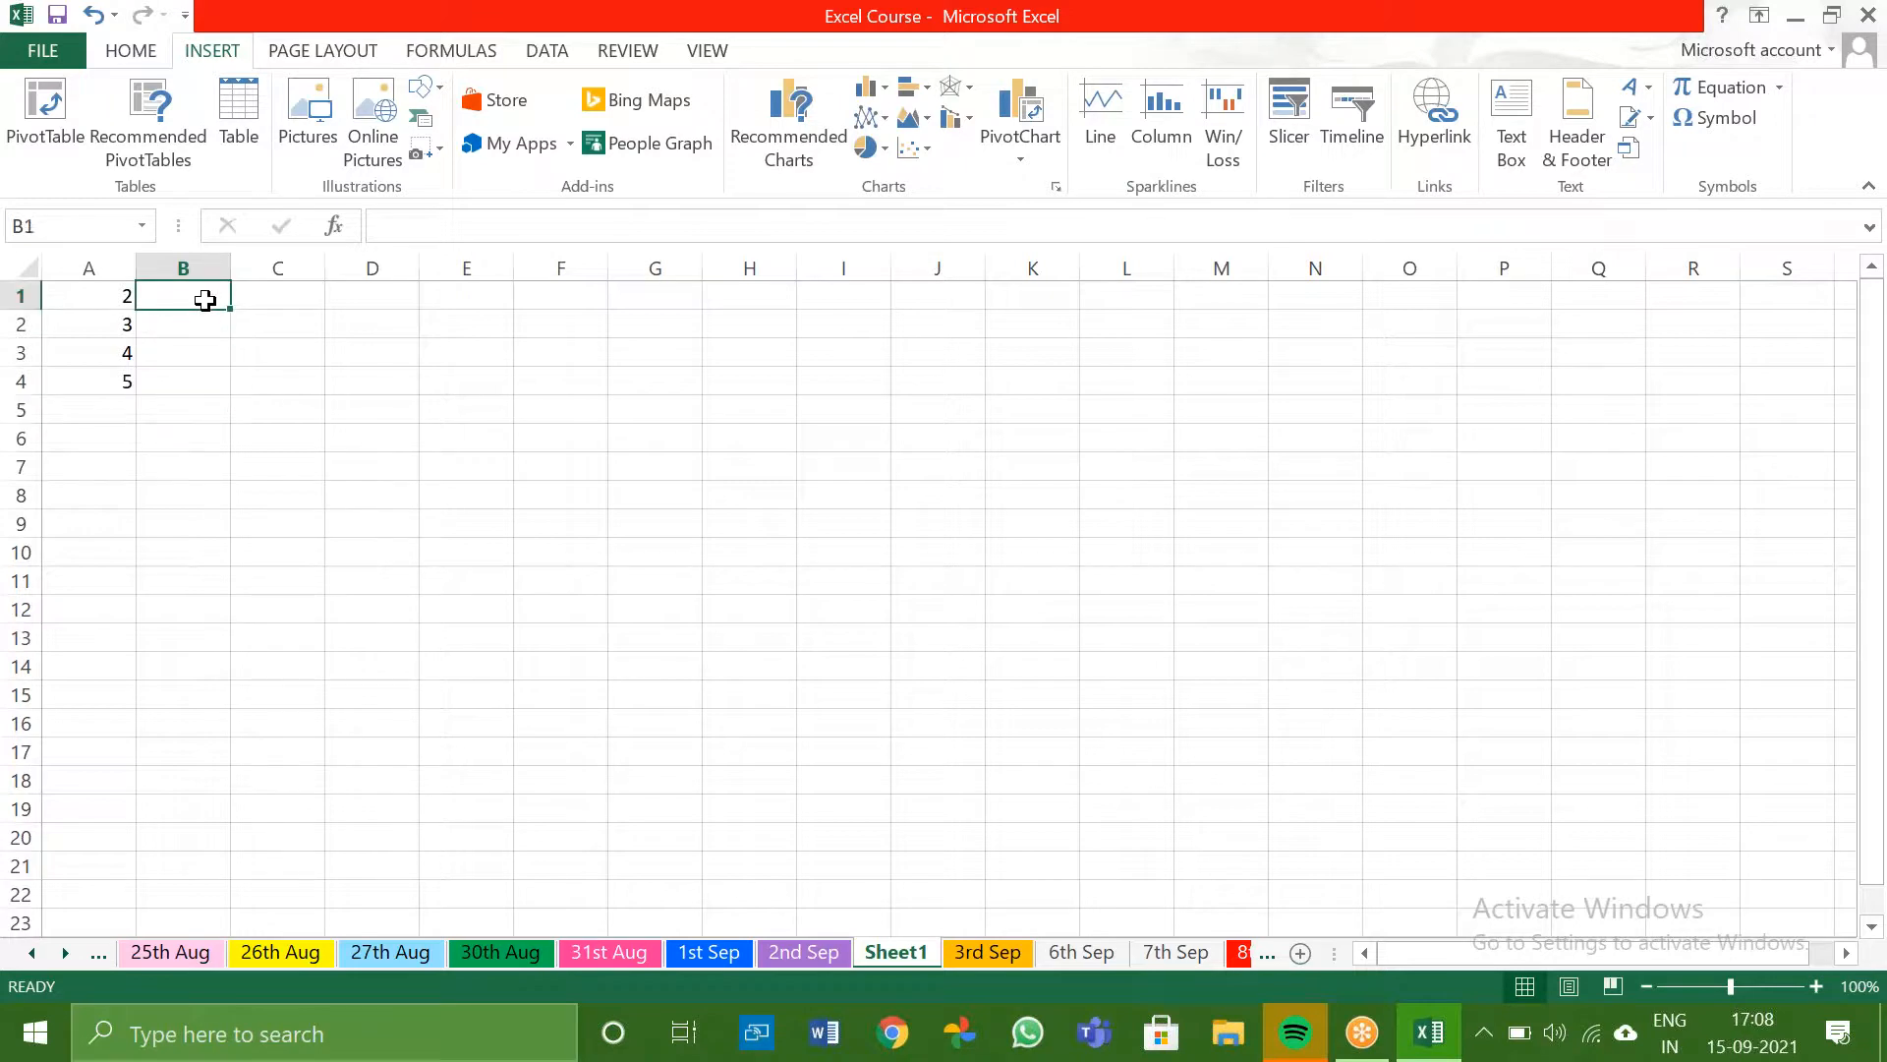
{"action": "type", "text": "3"}
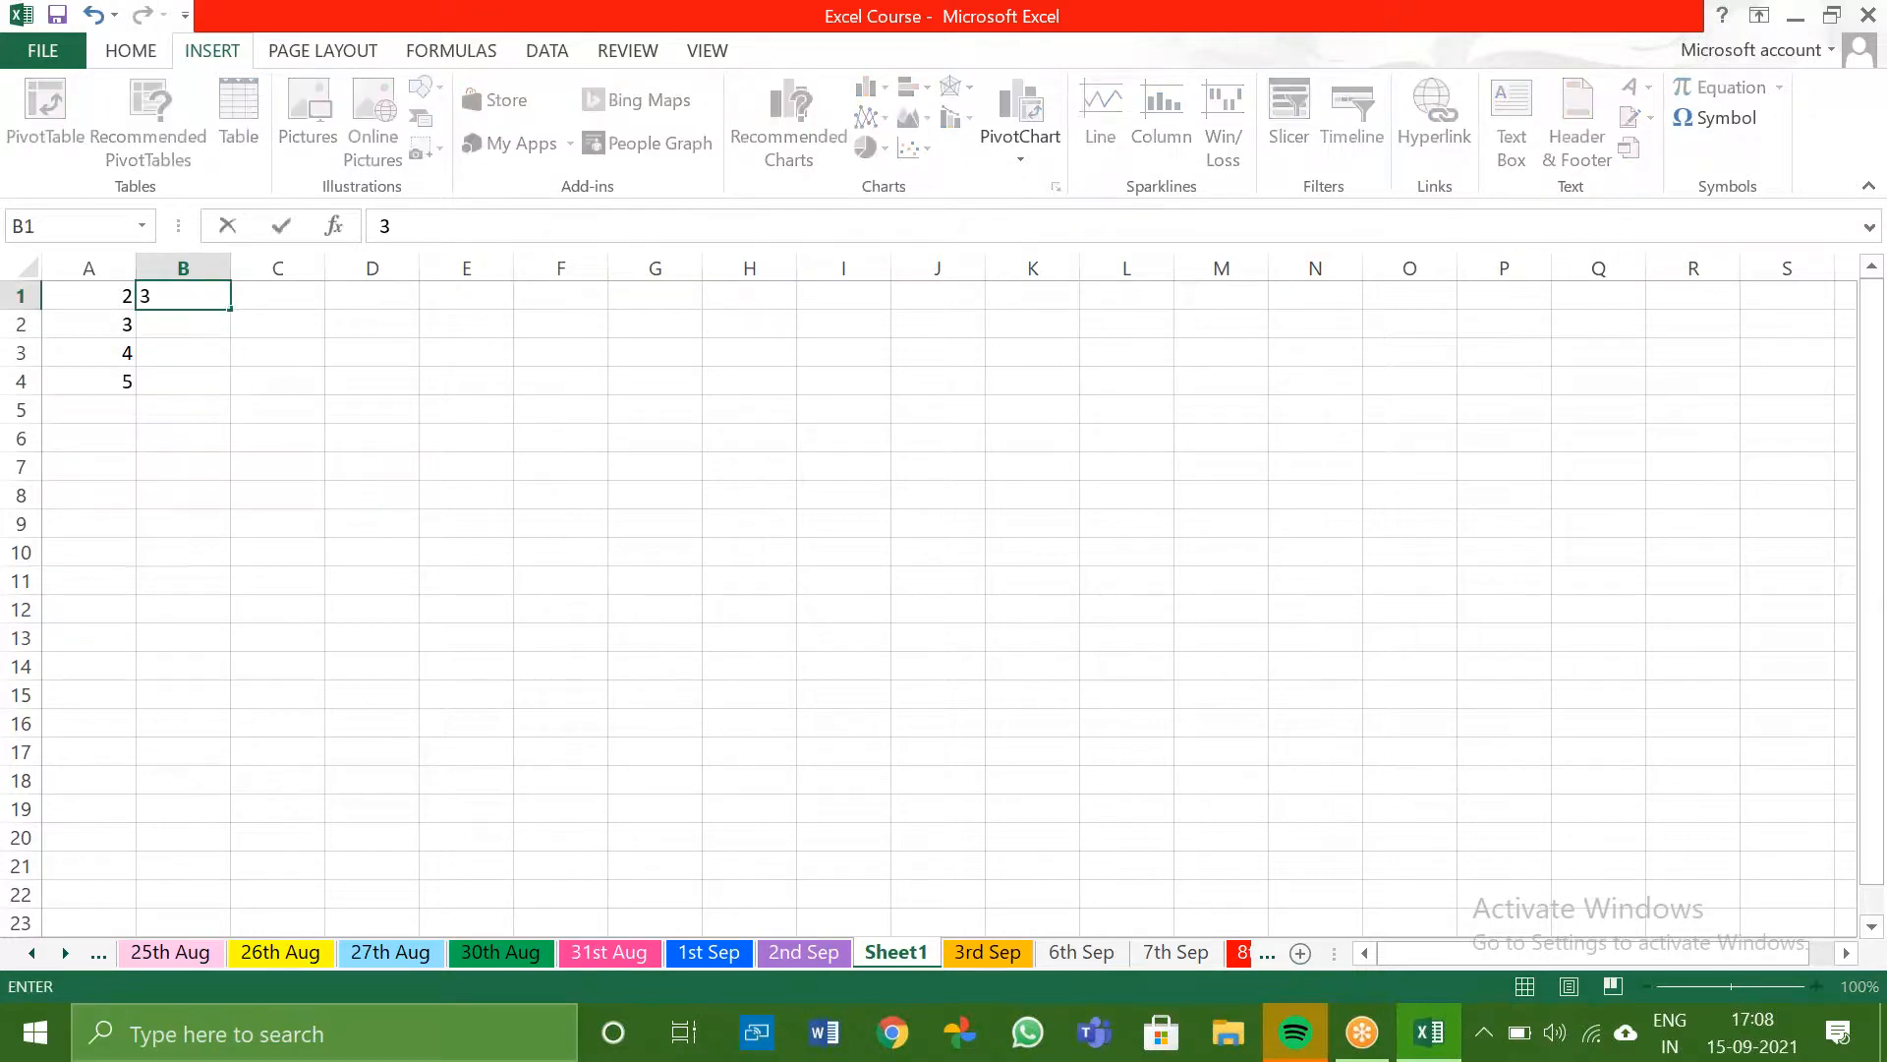
{"action": "key", "text": "Return"}
{"action": "type", "text": "6"}
{"action": "key", "text": "Return"}
{"action": "type", "text": "9"}
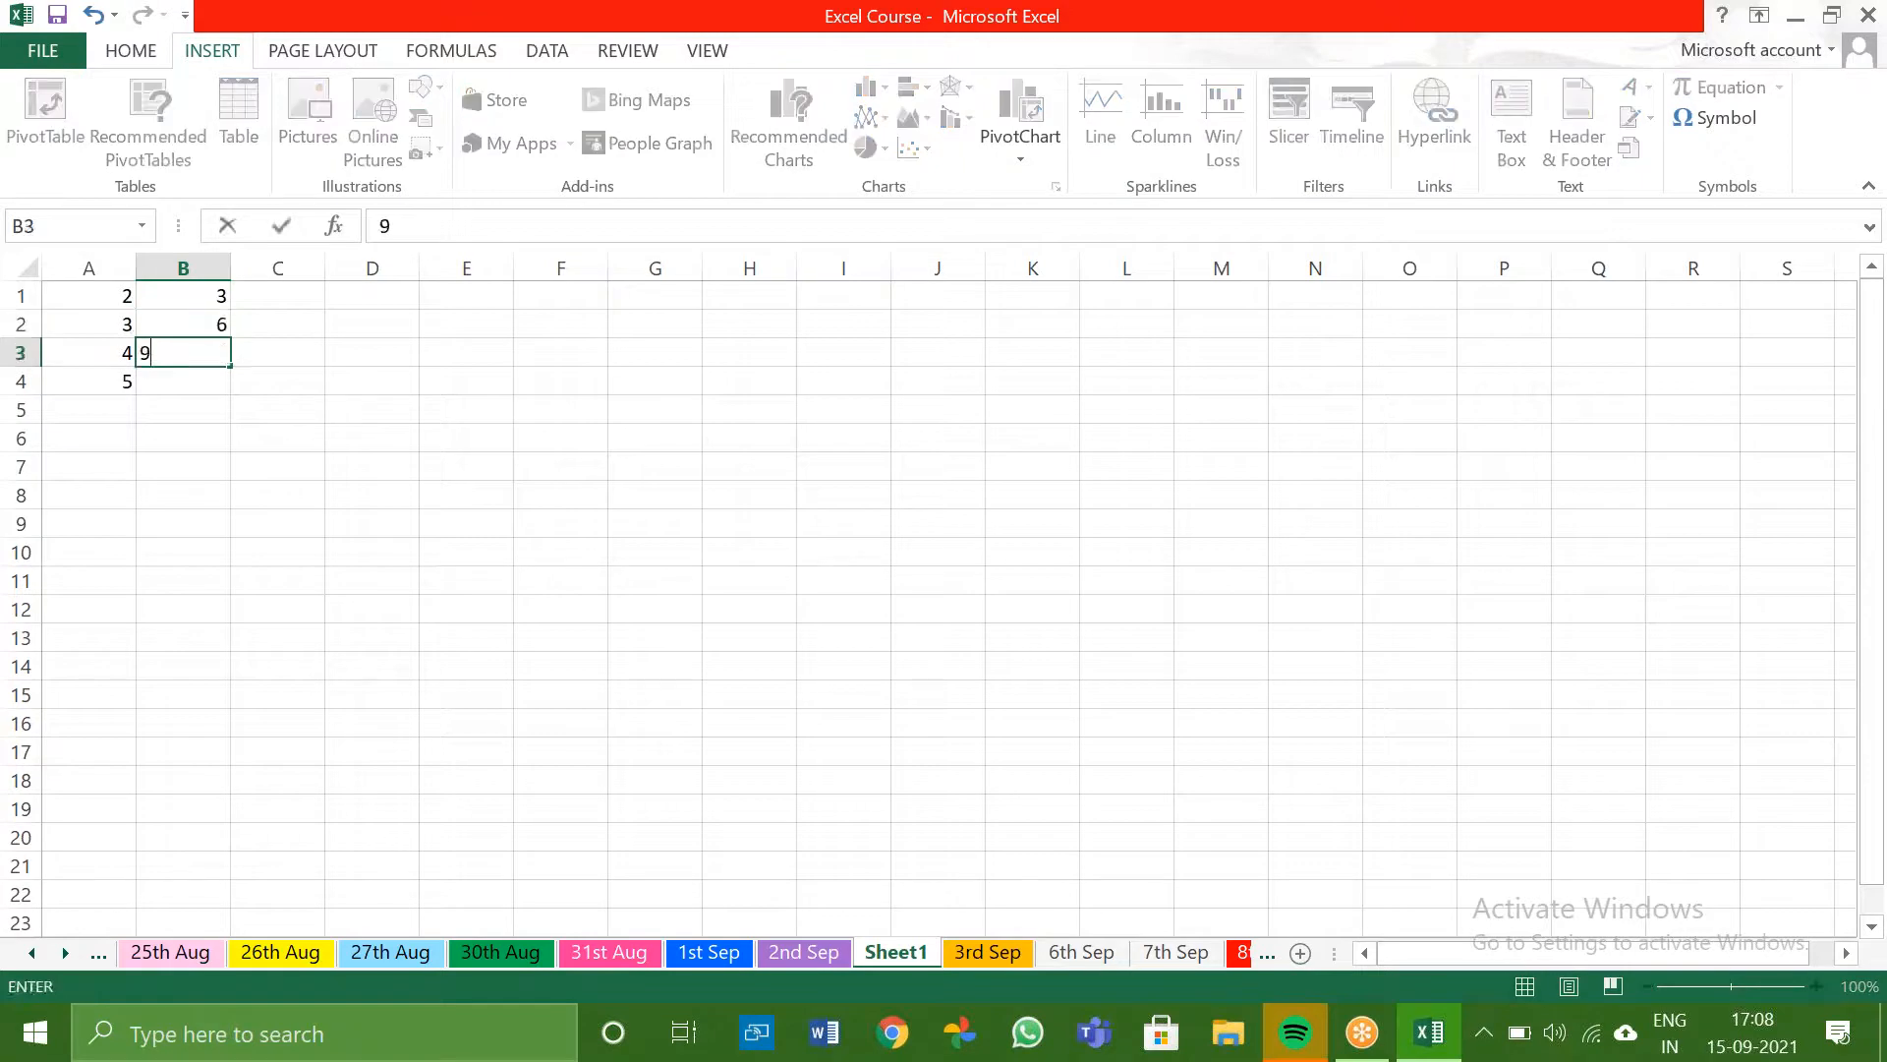
{"action": "key", "text": "Return"}
{"action": "type", "text": "12"}
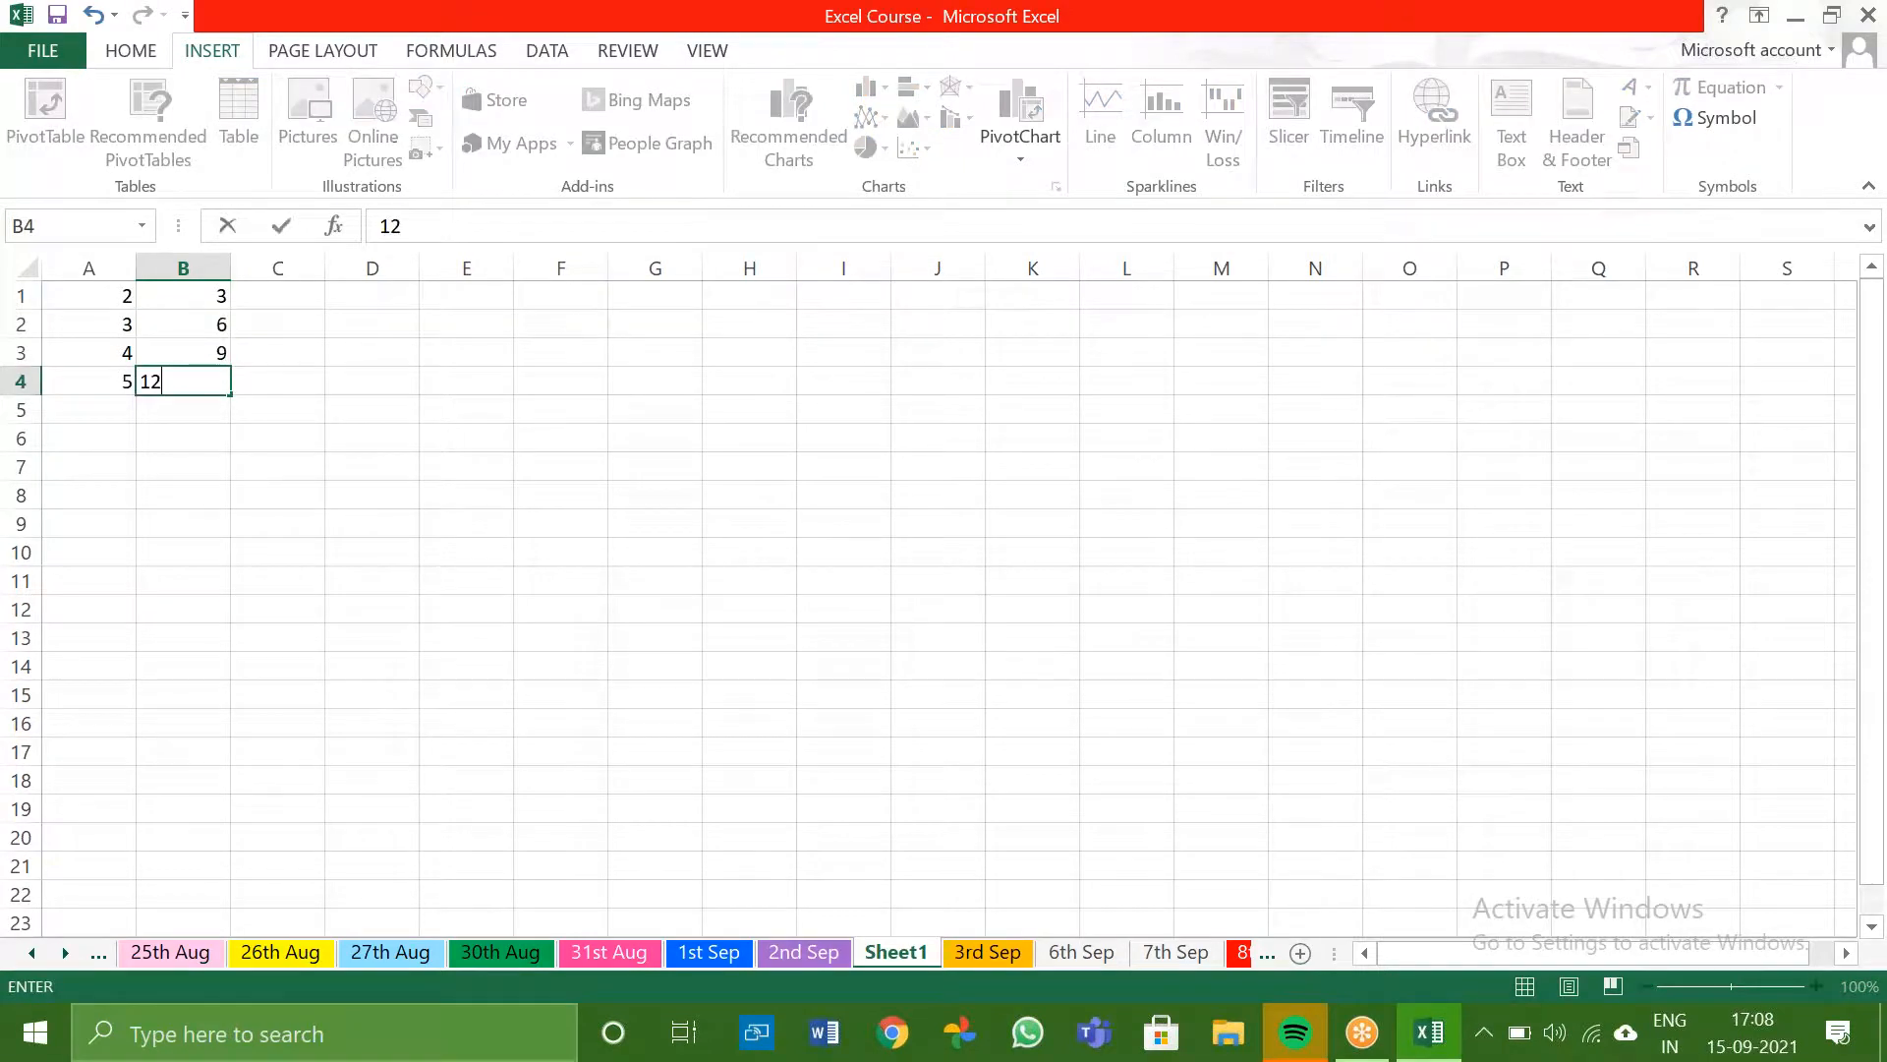
{"action": "key", "text": "Return"}
{"action": "key", "text": "Right"}
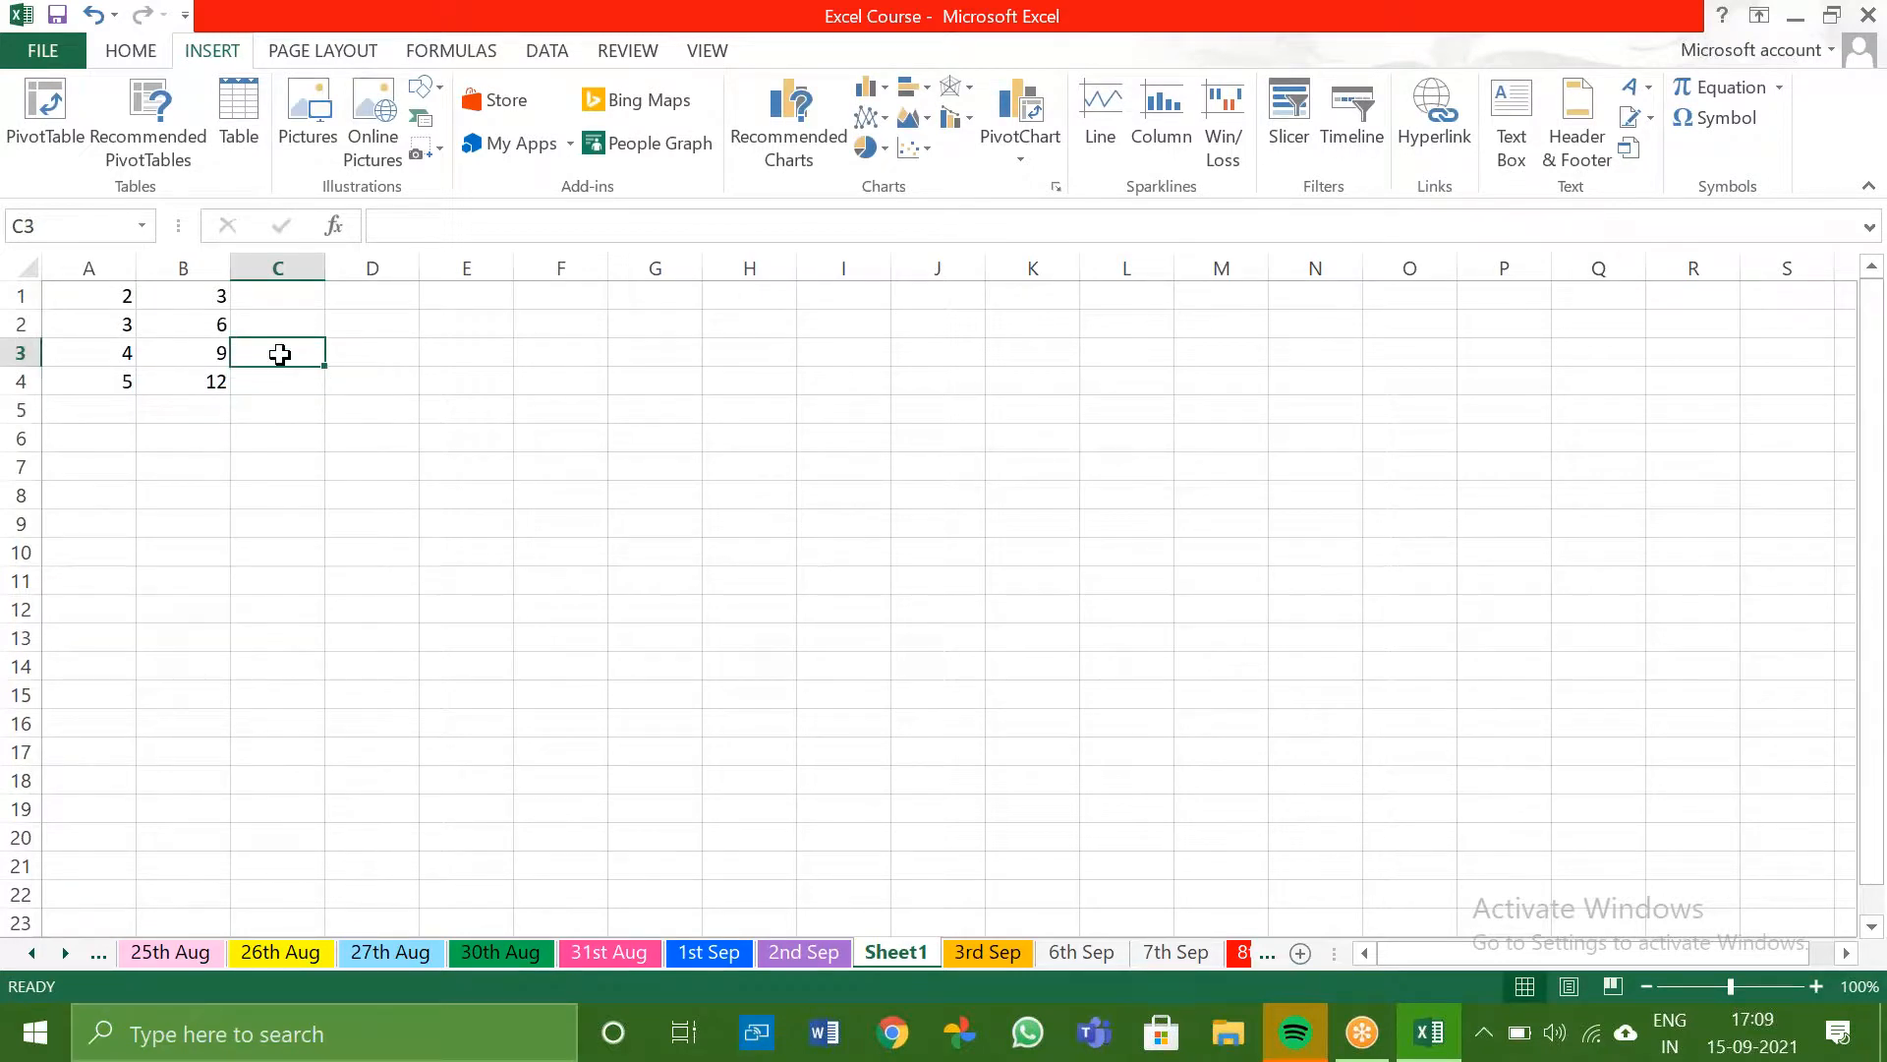
- Try to build a SUM(INDIRECT("b"&A1...)) formula in C3 that refers to column B through the number in A1
{"action": "type", "text": "="}
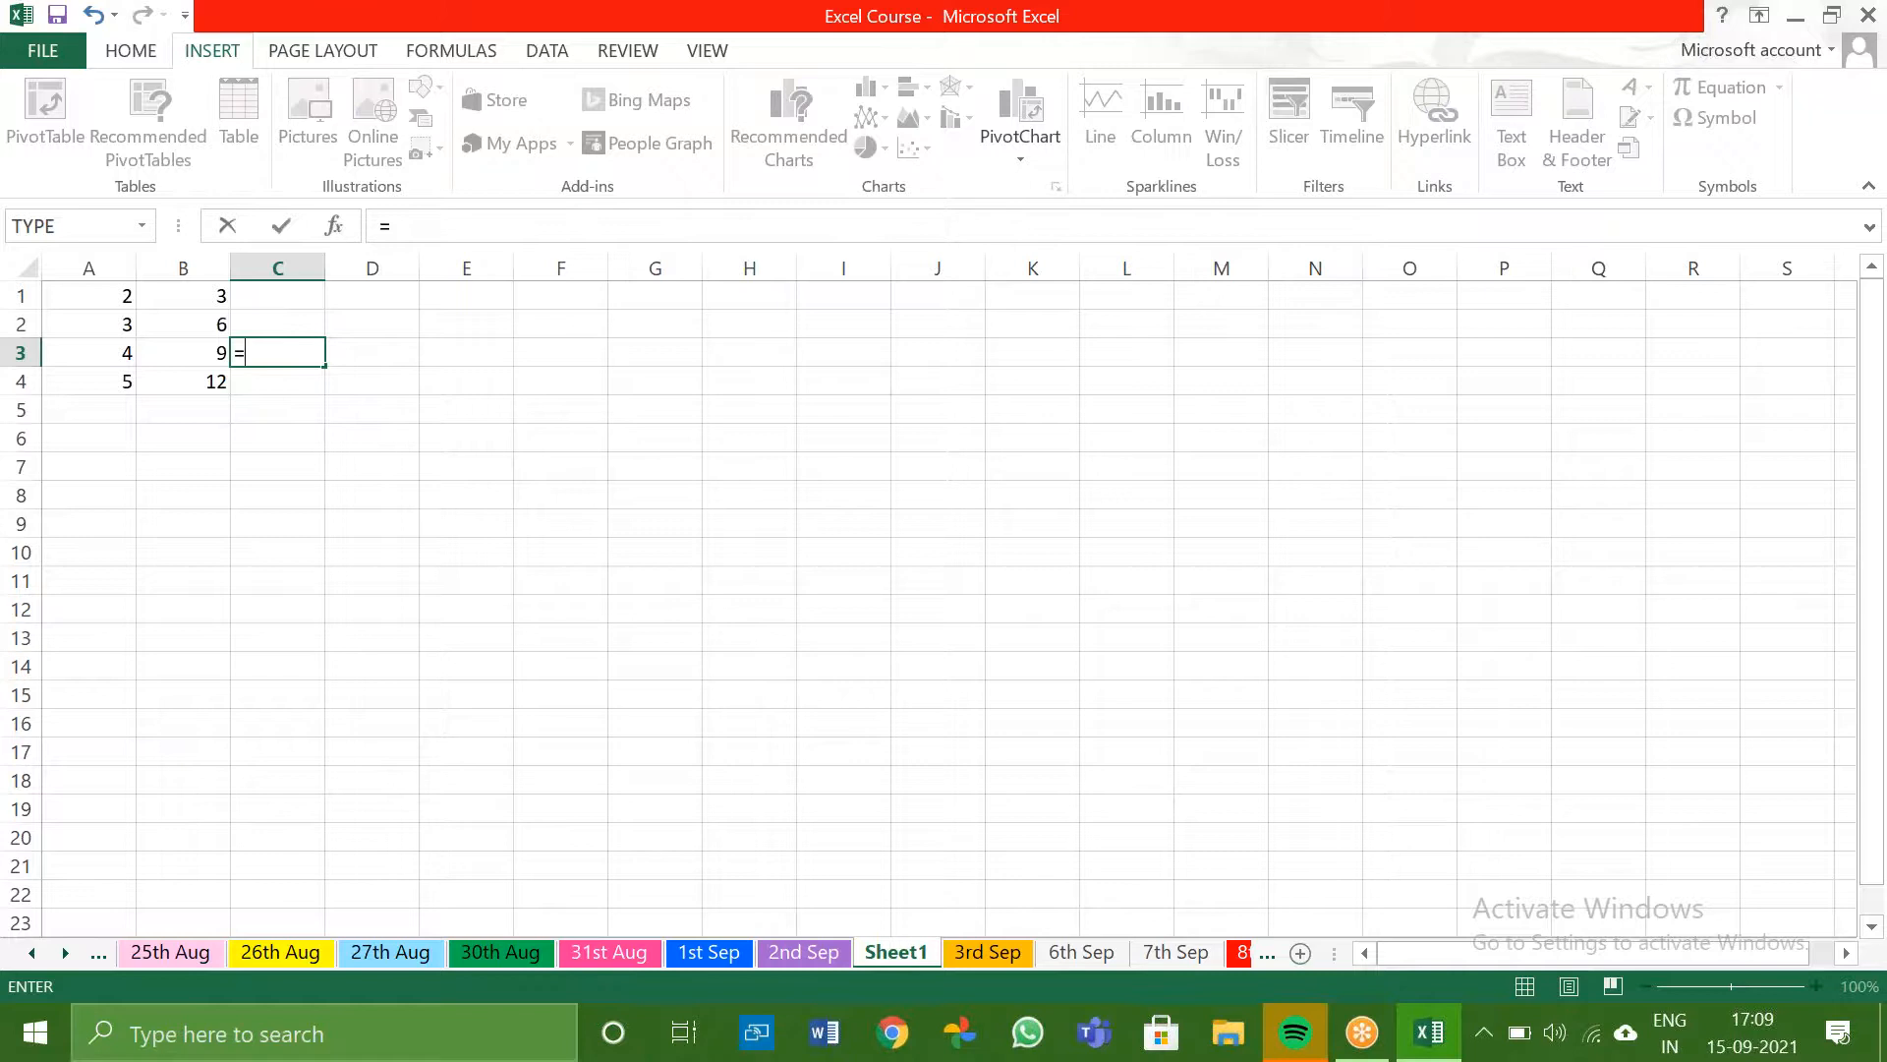
{"action": "type", "text": "sum"}
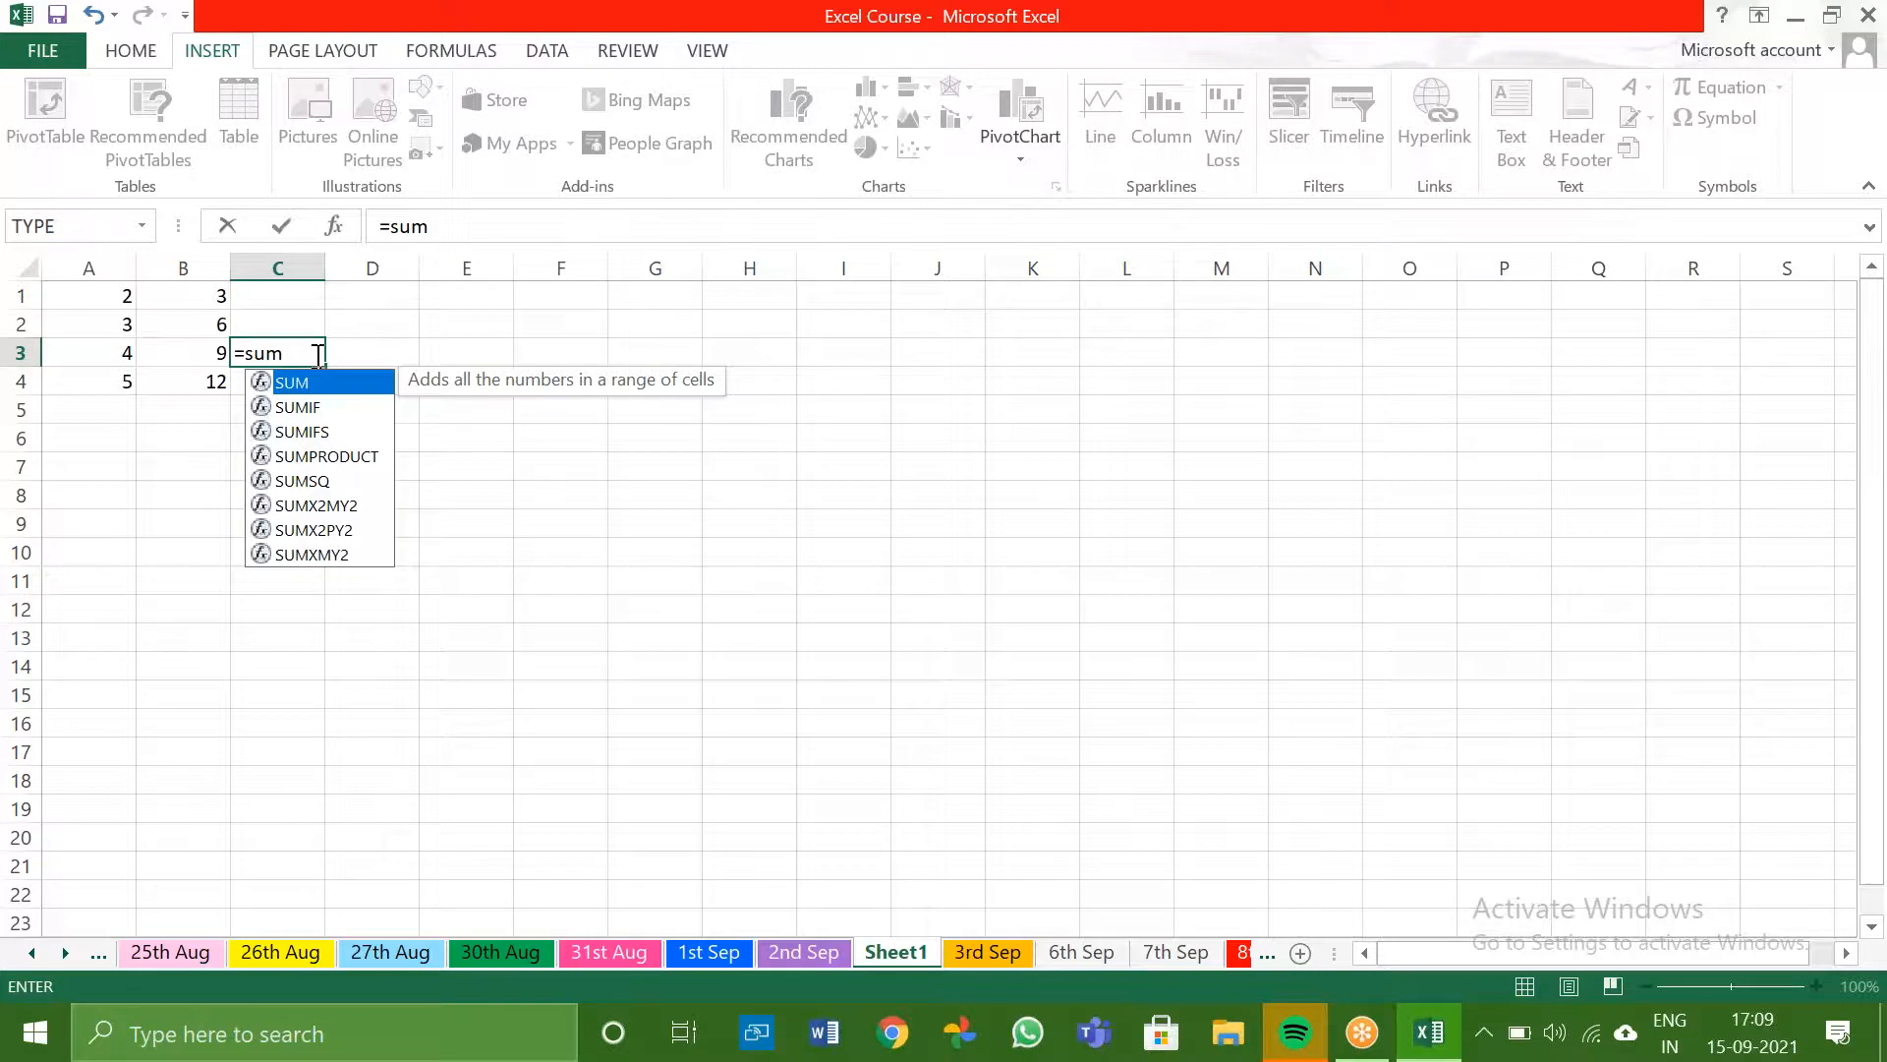
{"action": "type", "text": "("}
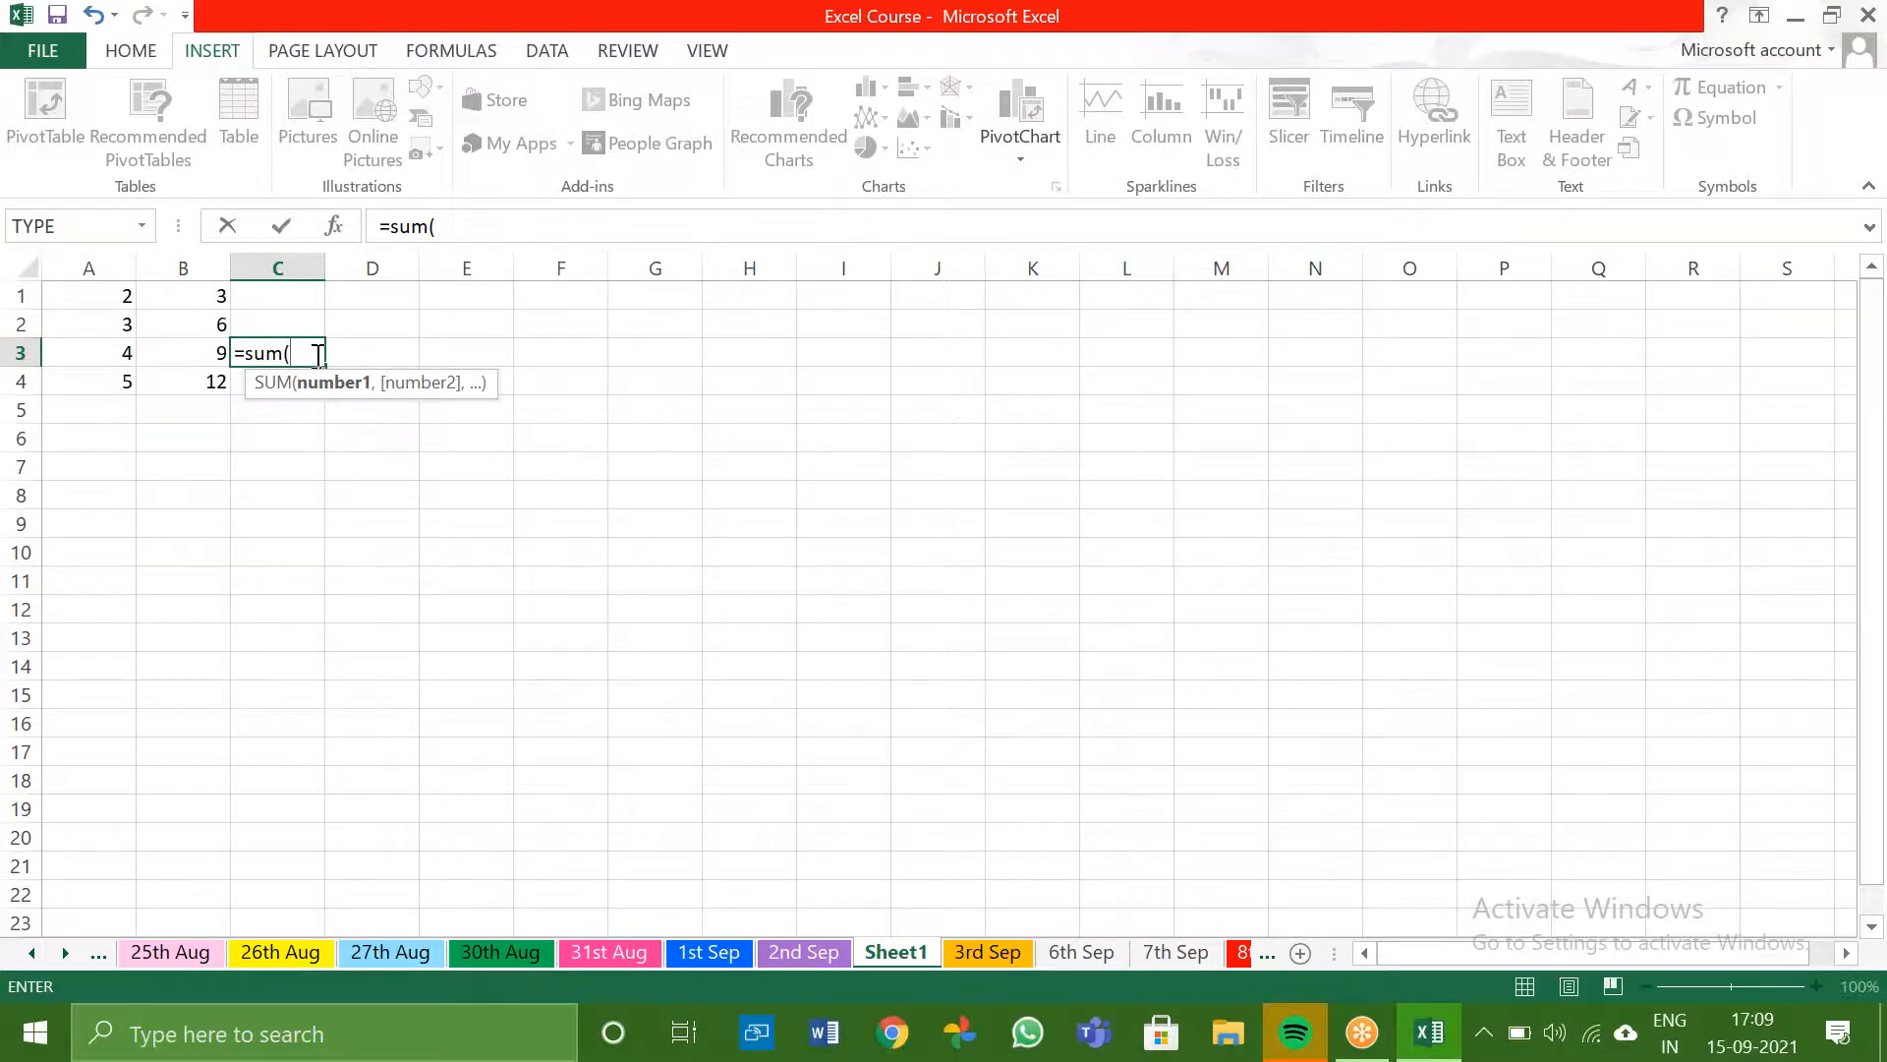
{"action": "type", "text": "ind"}
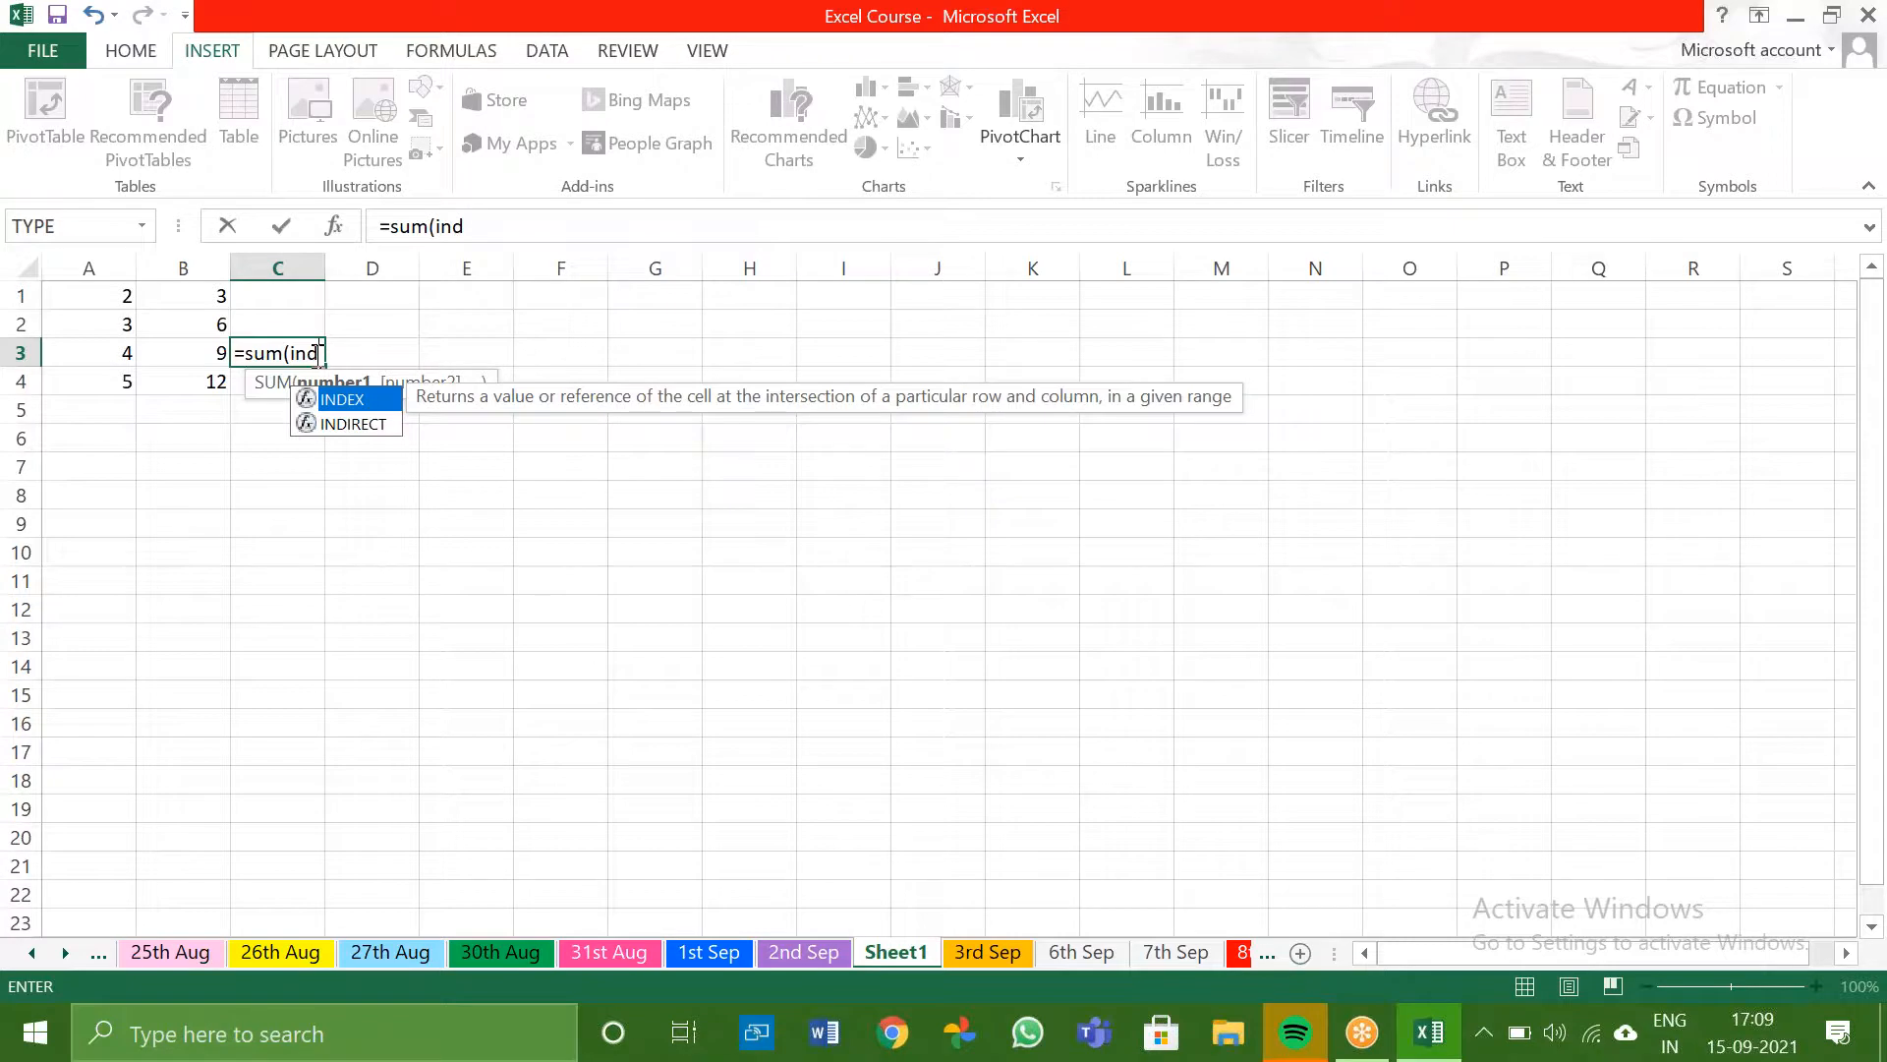
{"action": "type", "text": "irect"}
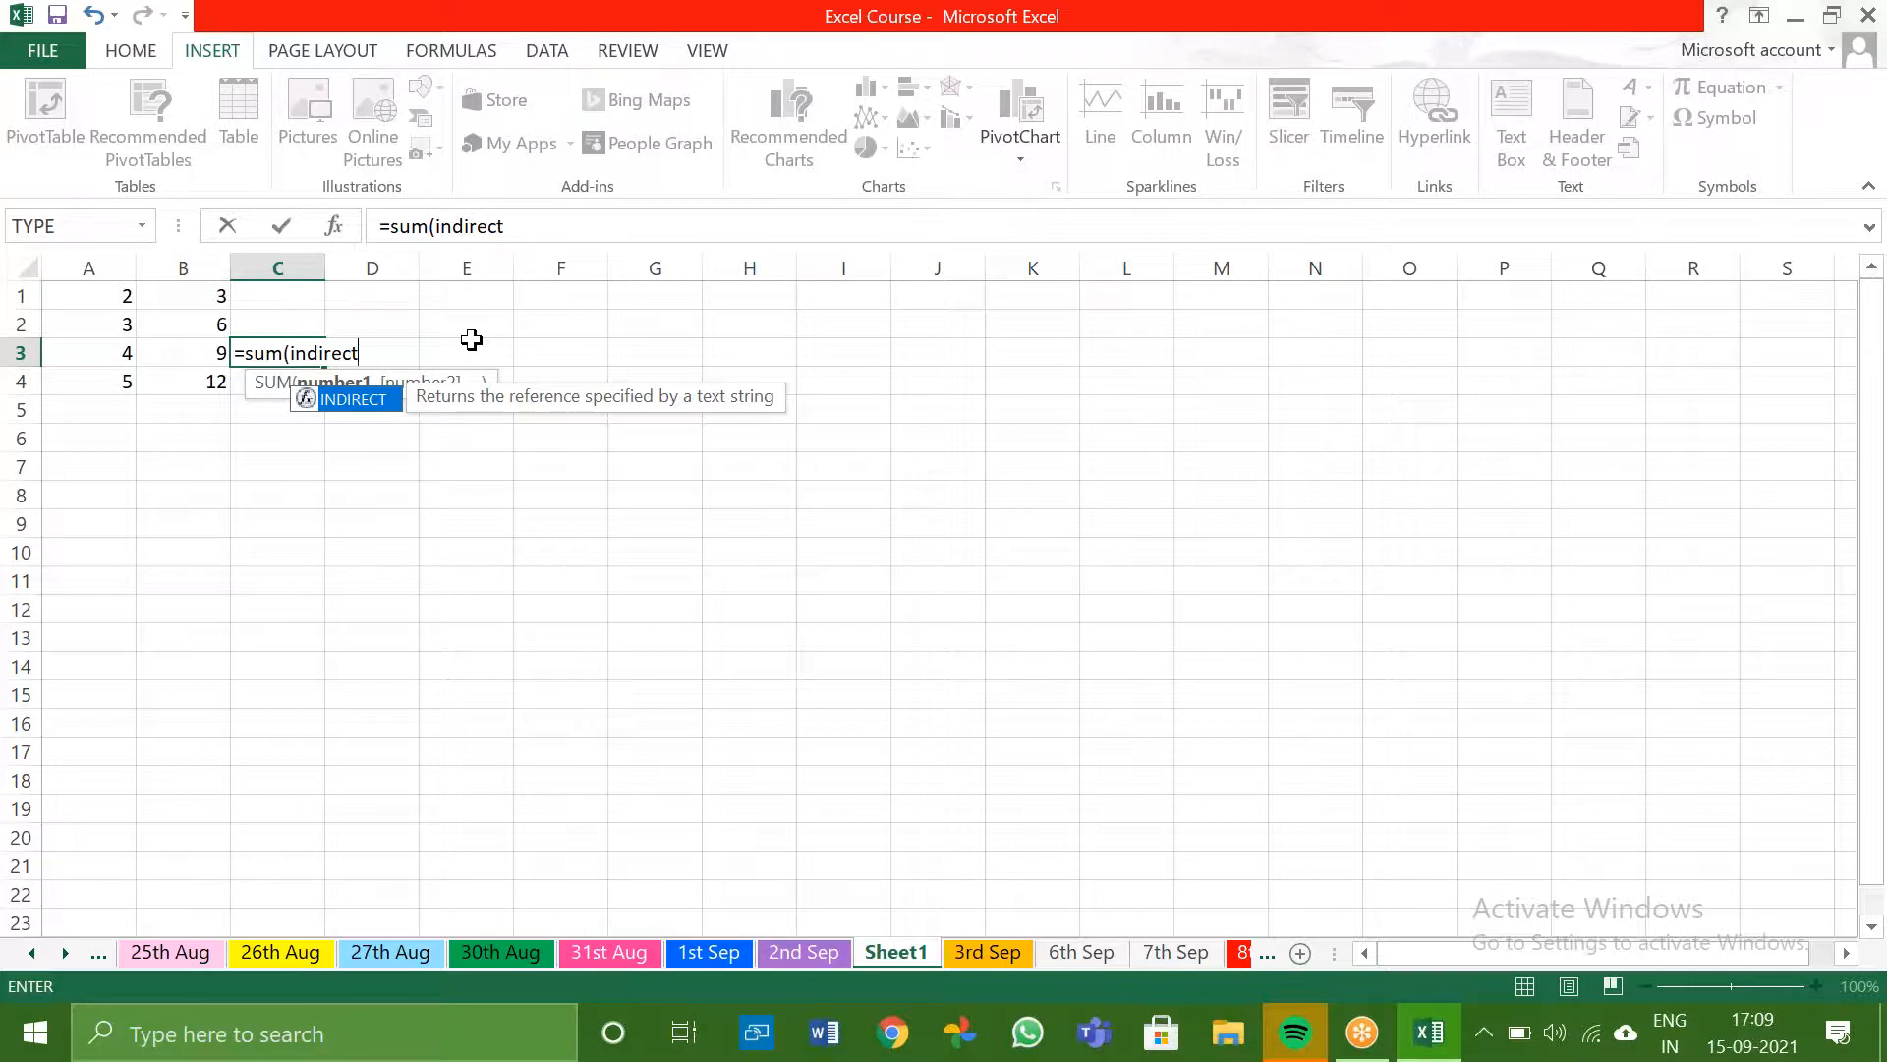
{"action": "type", "text": "("}
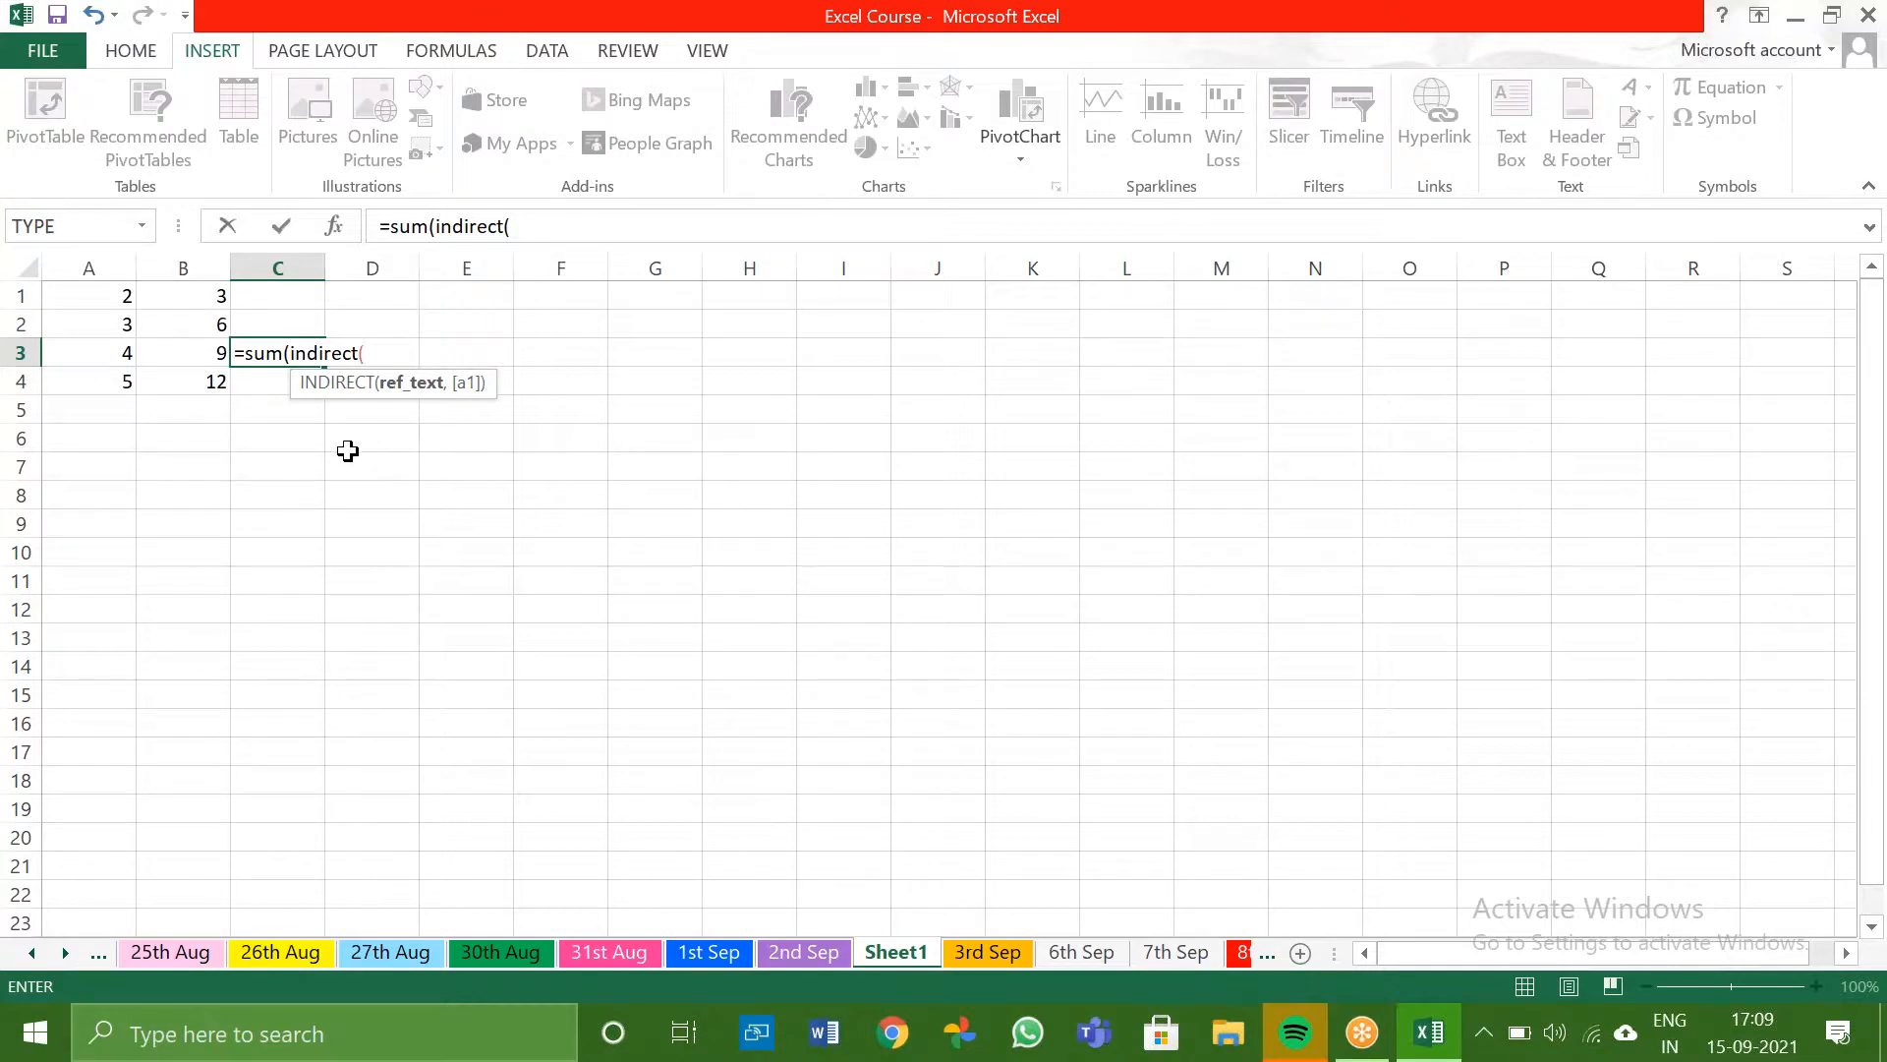
{"action": "type", "text": "\"b\""}
{"action": "type", "text": ","}
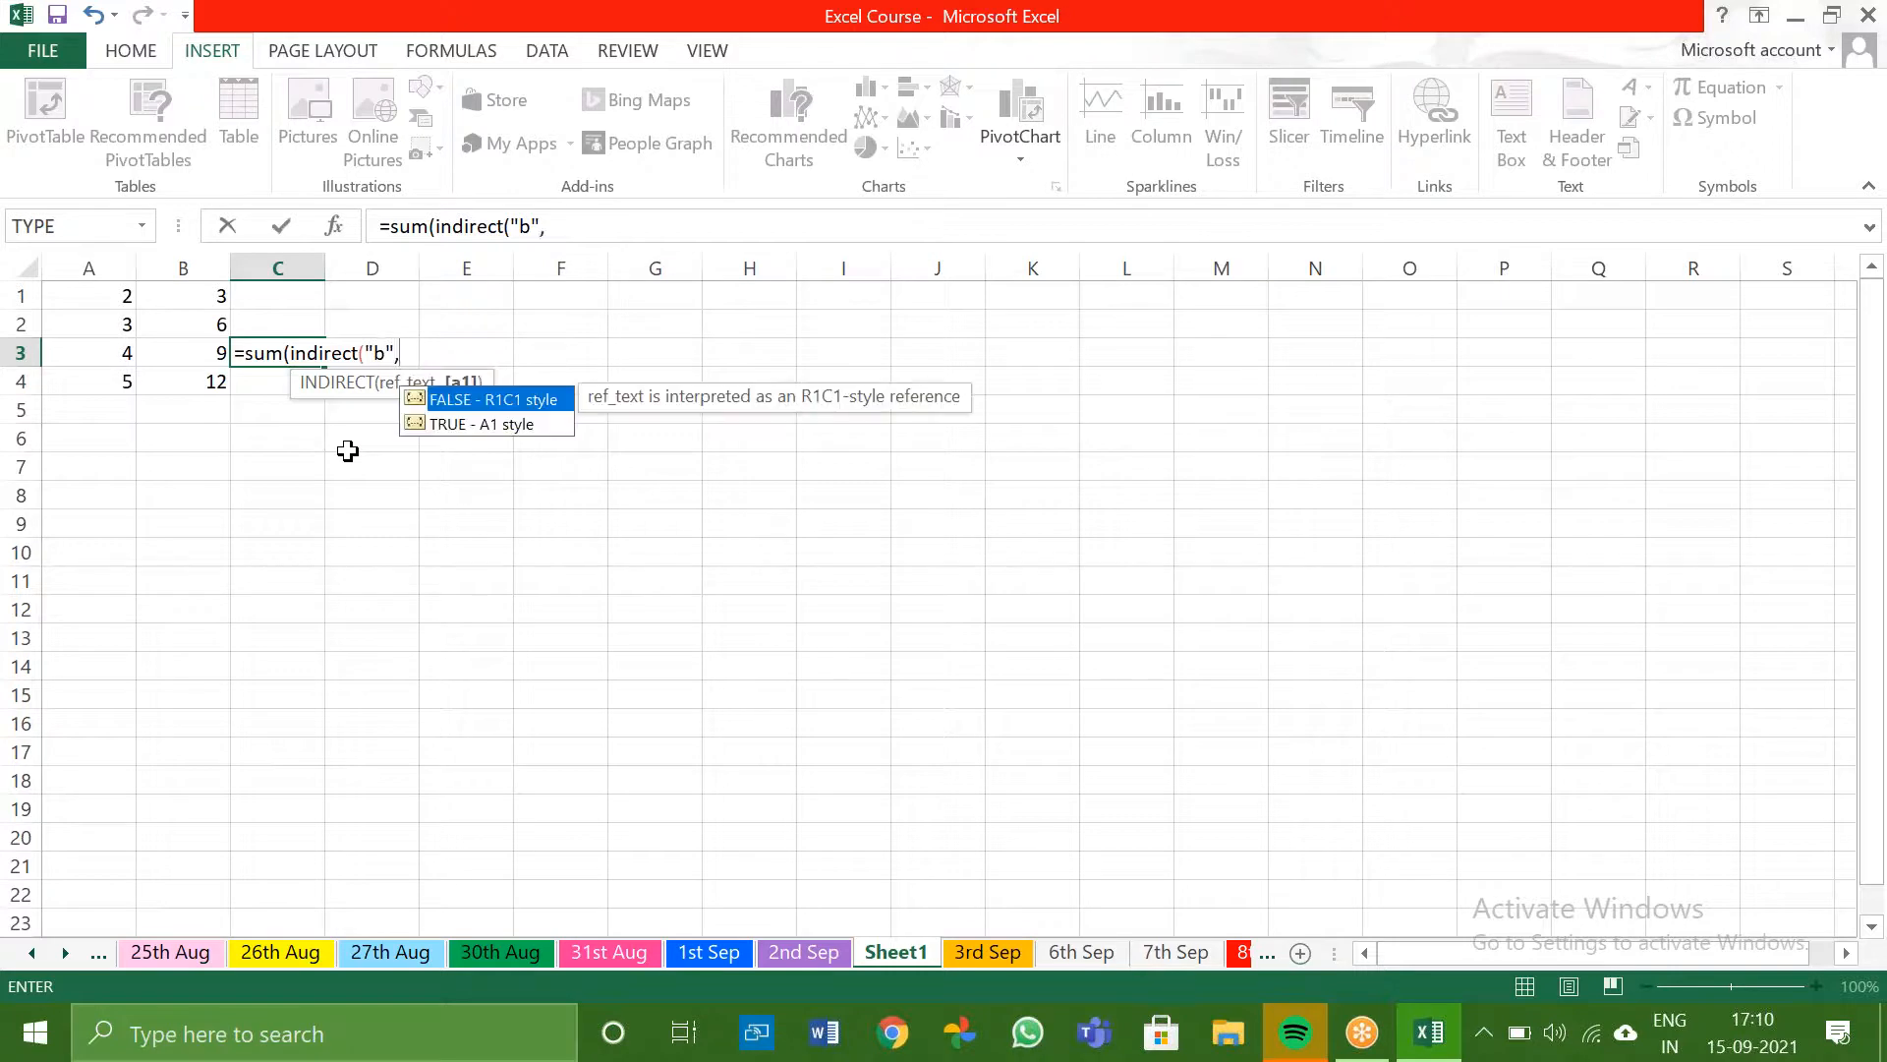
{"action": "type", "text": "ad"}
{"action": "key", "text": "BackSpace"}
{"action": "type", "text": "nd"}
{"action": "key", "text": "BackSpace"}
{"action": "key", "text": "BackSpace"}
{"action": "key", "text": "BackSpace"}
{"action": "key", "text": "BackSpace"}
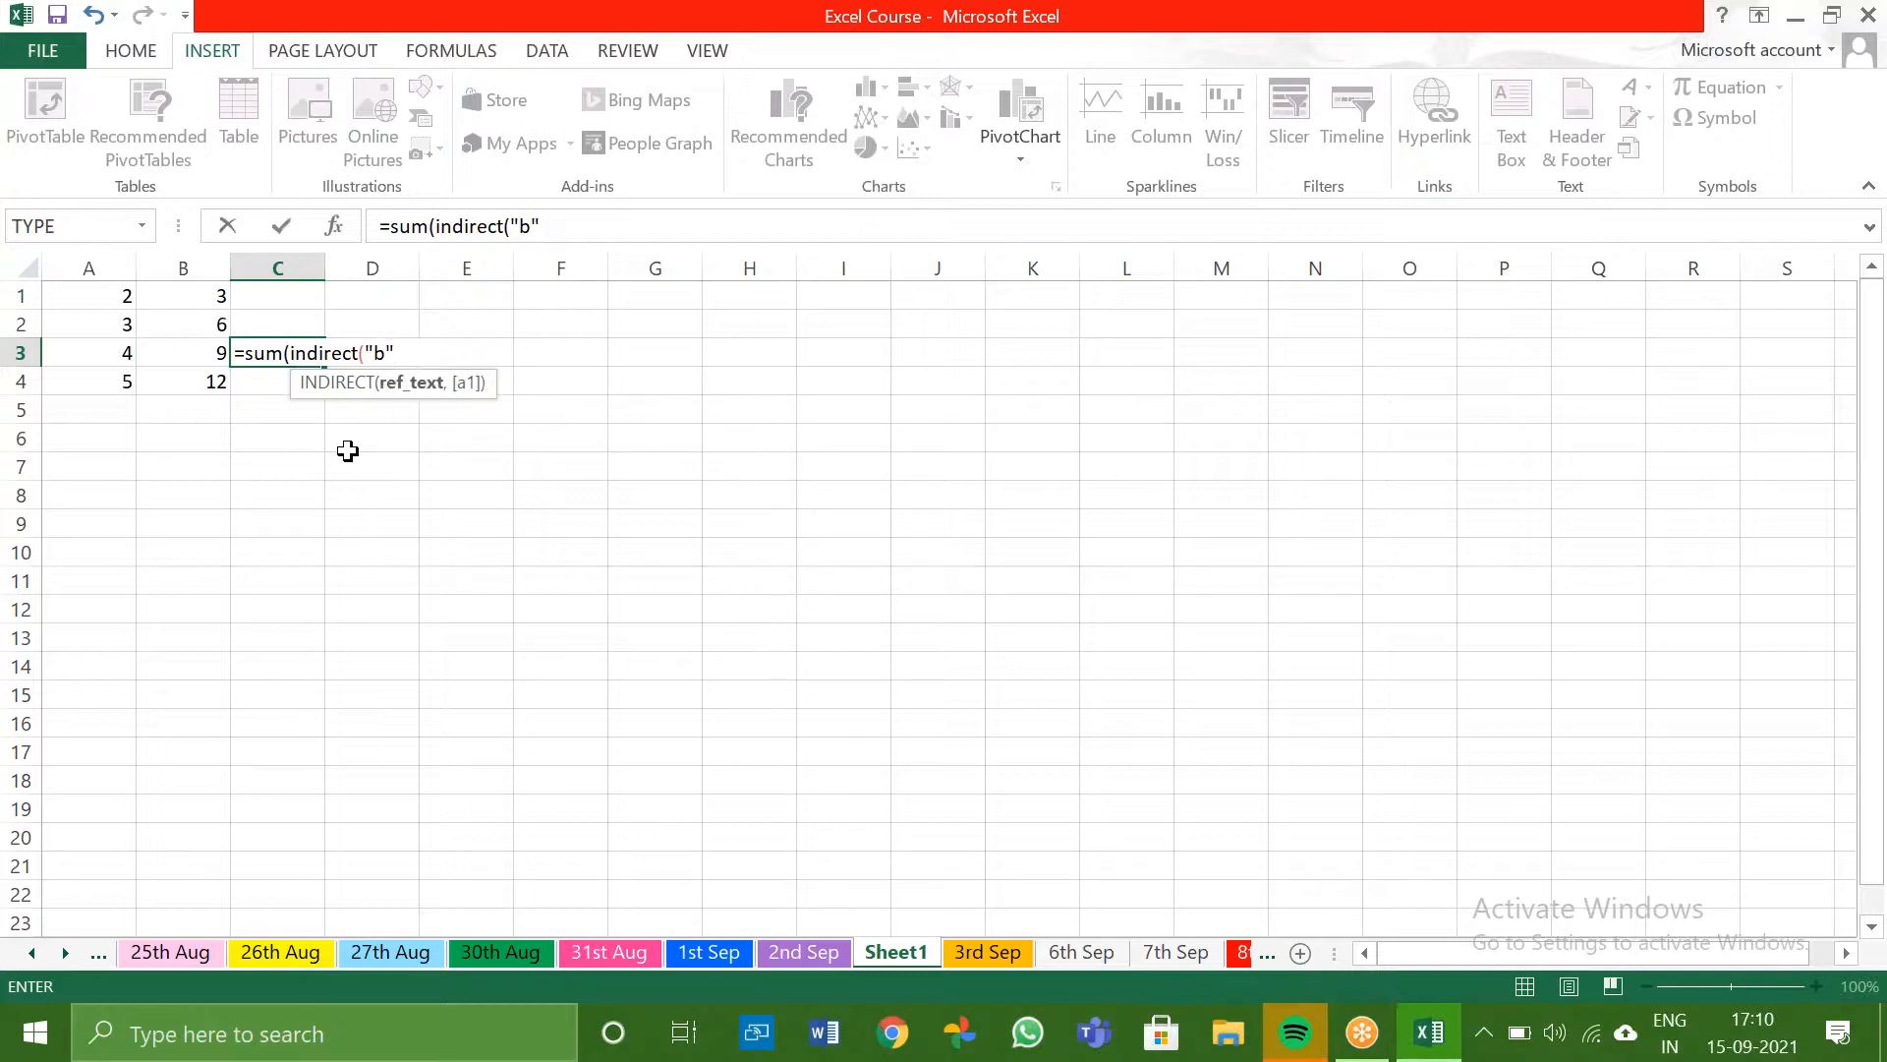
{"action": "type", "text": "&"}
{"action": "left_click", "coordinate": [103, 298]}
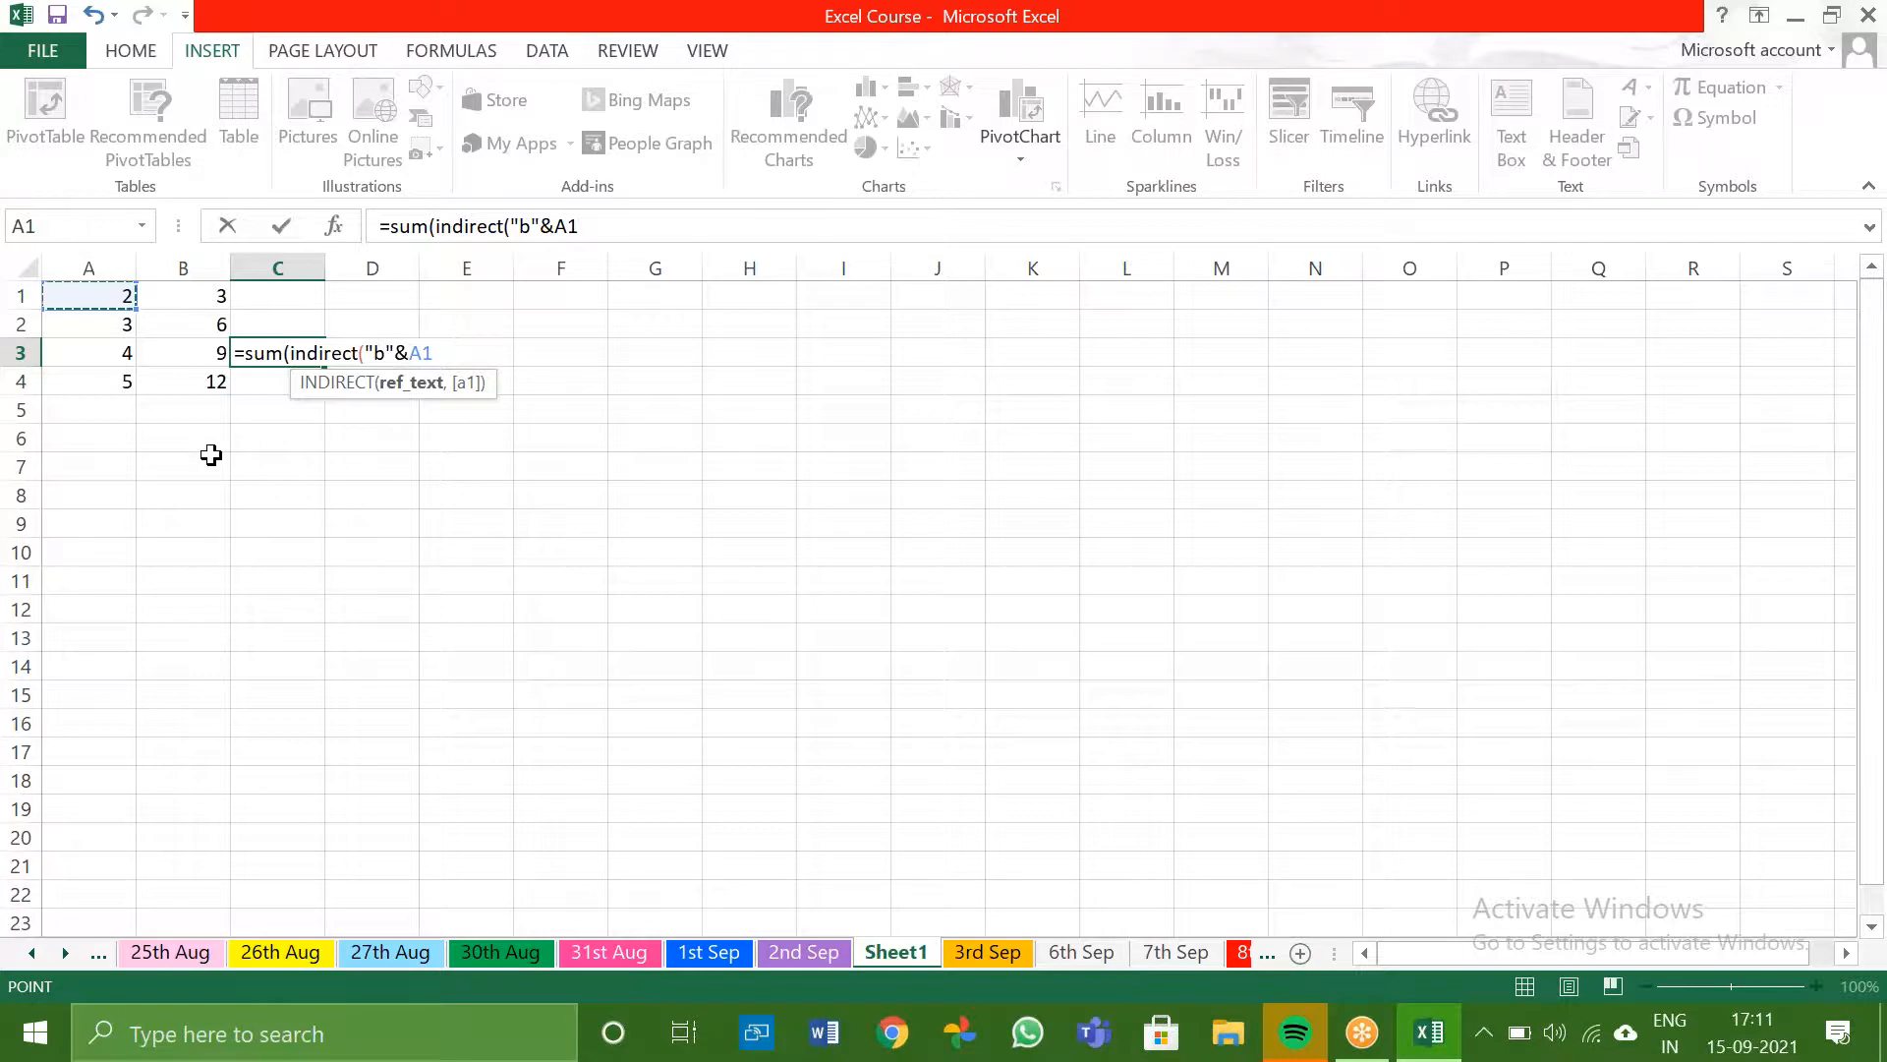
{"action": "type", "text": "&("}
{"action": "type", "text": "b"}
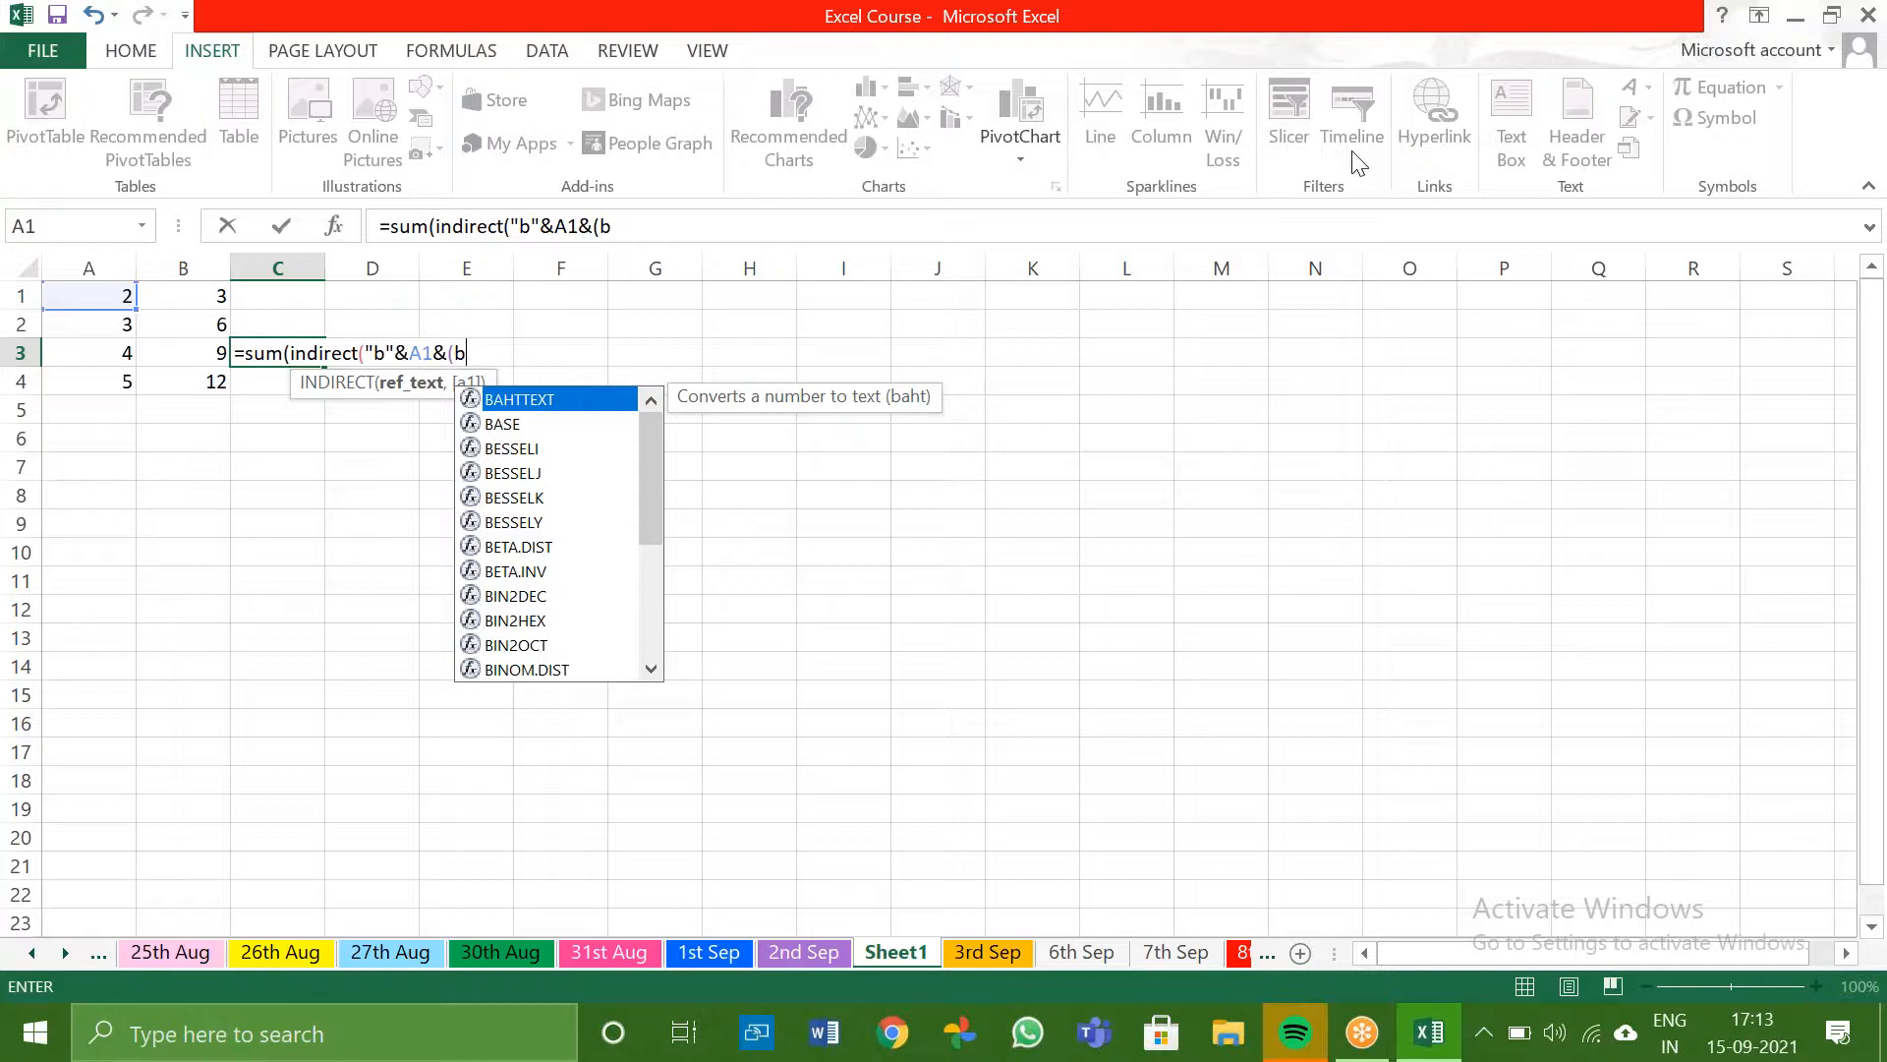
{"action": "key", "text": "BackSpace"}
{"action": "key", "text": "BackSpace"}
{"action": "key", "text": "BackSpace"}
{"action": "key", "text": "BackSpace"}
{"action": "key", "text": "BackSpace"}
{"action": "key", "text": "BackSpace"}
{"action": "key", "text": "BackSpace"}
{"action": "key", "text": "BackSpace"}
{"action": "key", "text": "BackSpace"}
{"action": "key", "text": "BackSpace"}
{"action": "key", "text": "BackSpace"}
{"action": "key", "text": "BackSpace"}
{"action": "key", "text": "BackSpace"}
{"action": "key", "text": "BackSpace"}
{"action": "key", "text": "BackSpace"}
{"action": "key", "text": "BackSpace"}
{"action": "key", "text": "BackSpace"}
{"action": "key", "text": "BackSpace"}
{"action": "key", "text": "BackSpace"}
{"action": "key", "text": "BackSpace"}
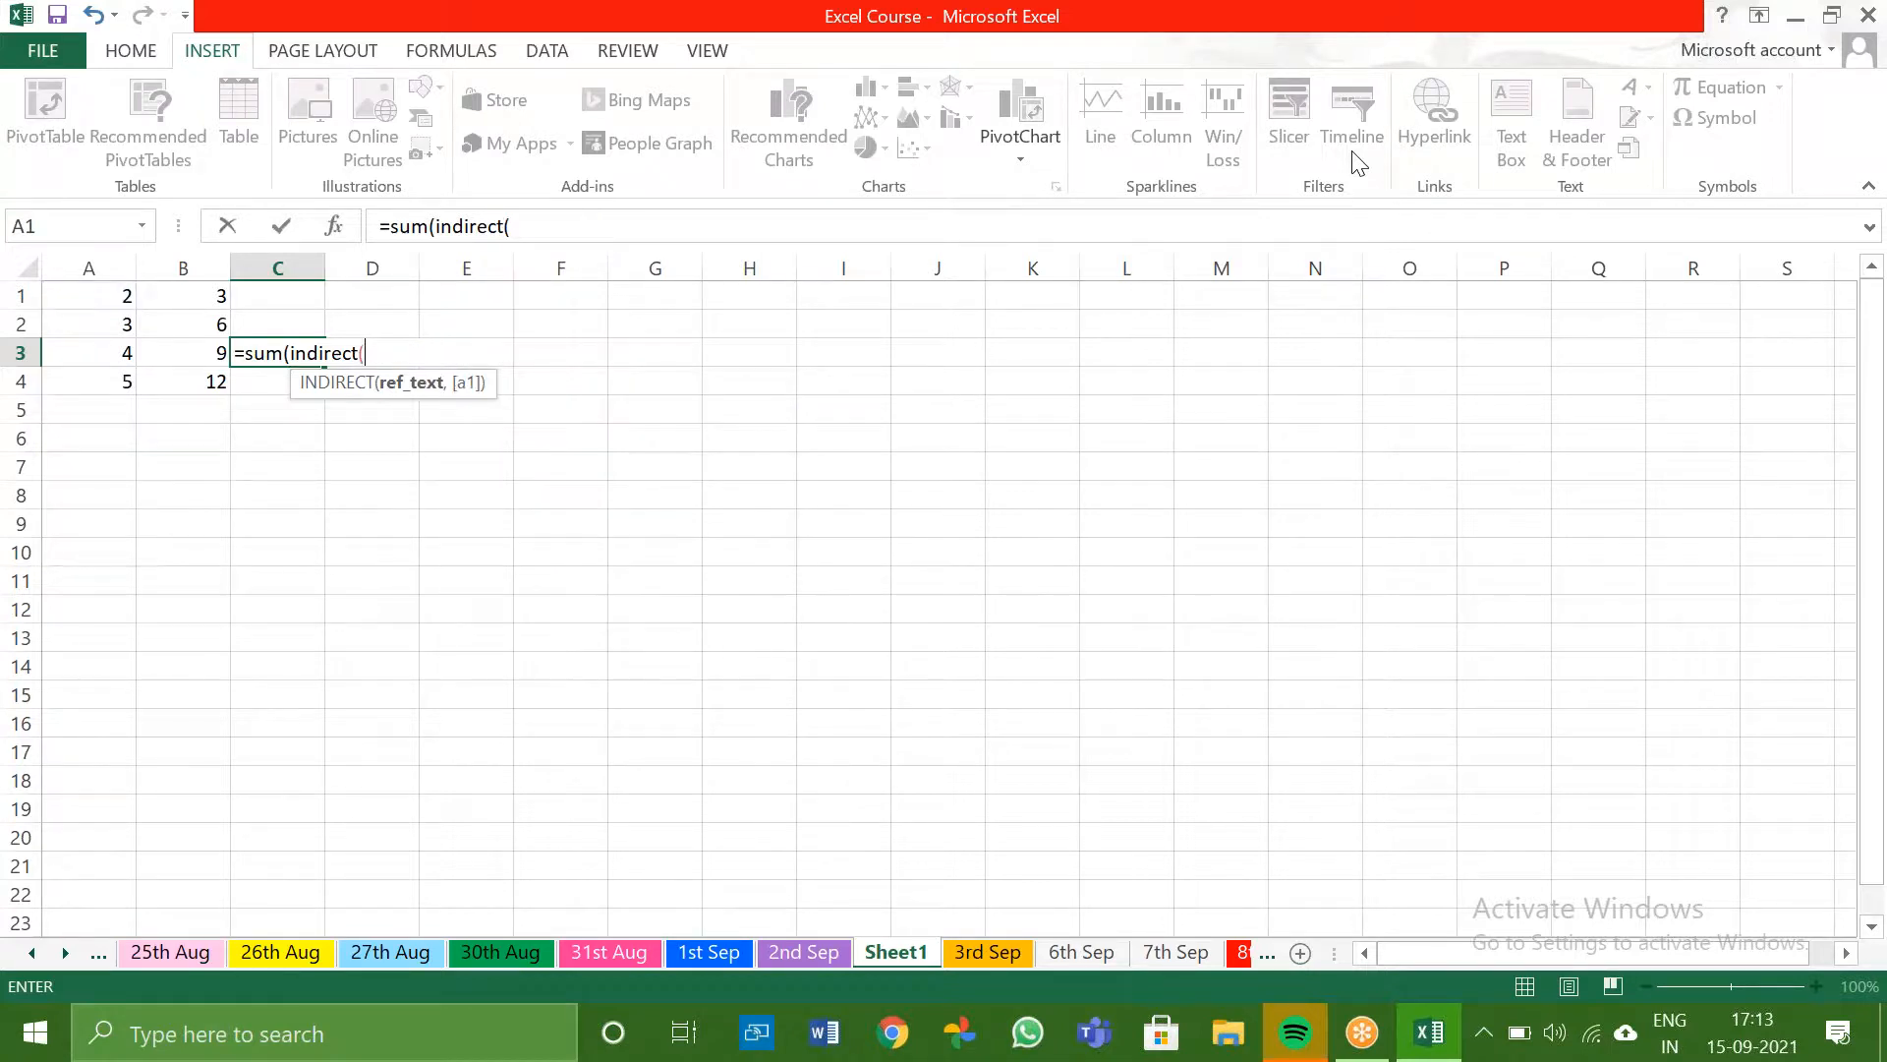
{"action": "key", "text": "BackSpace"}
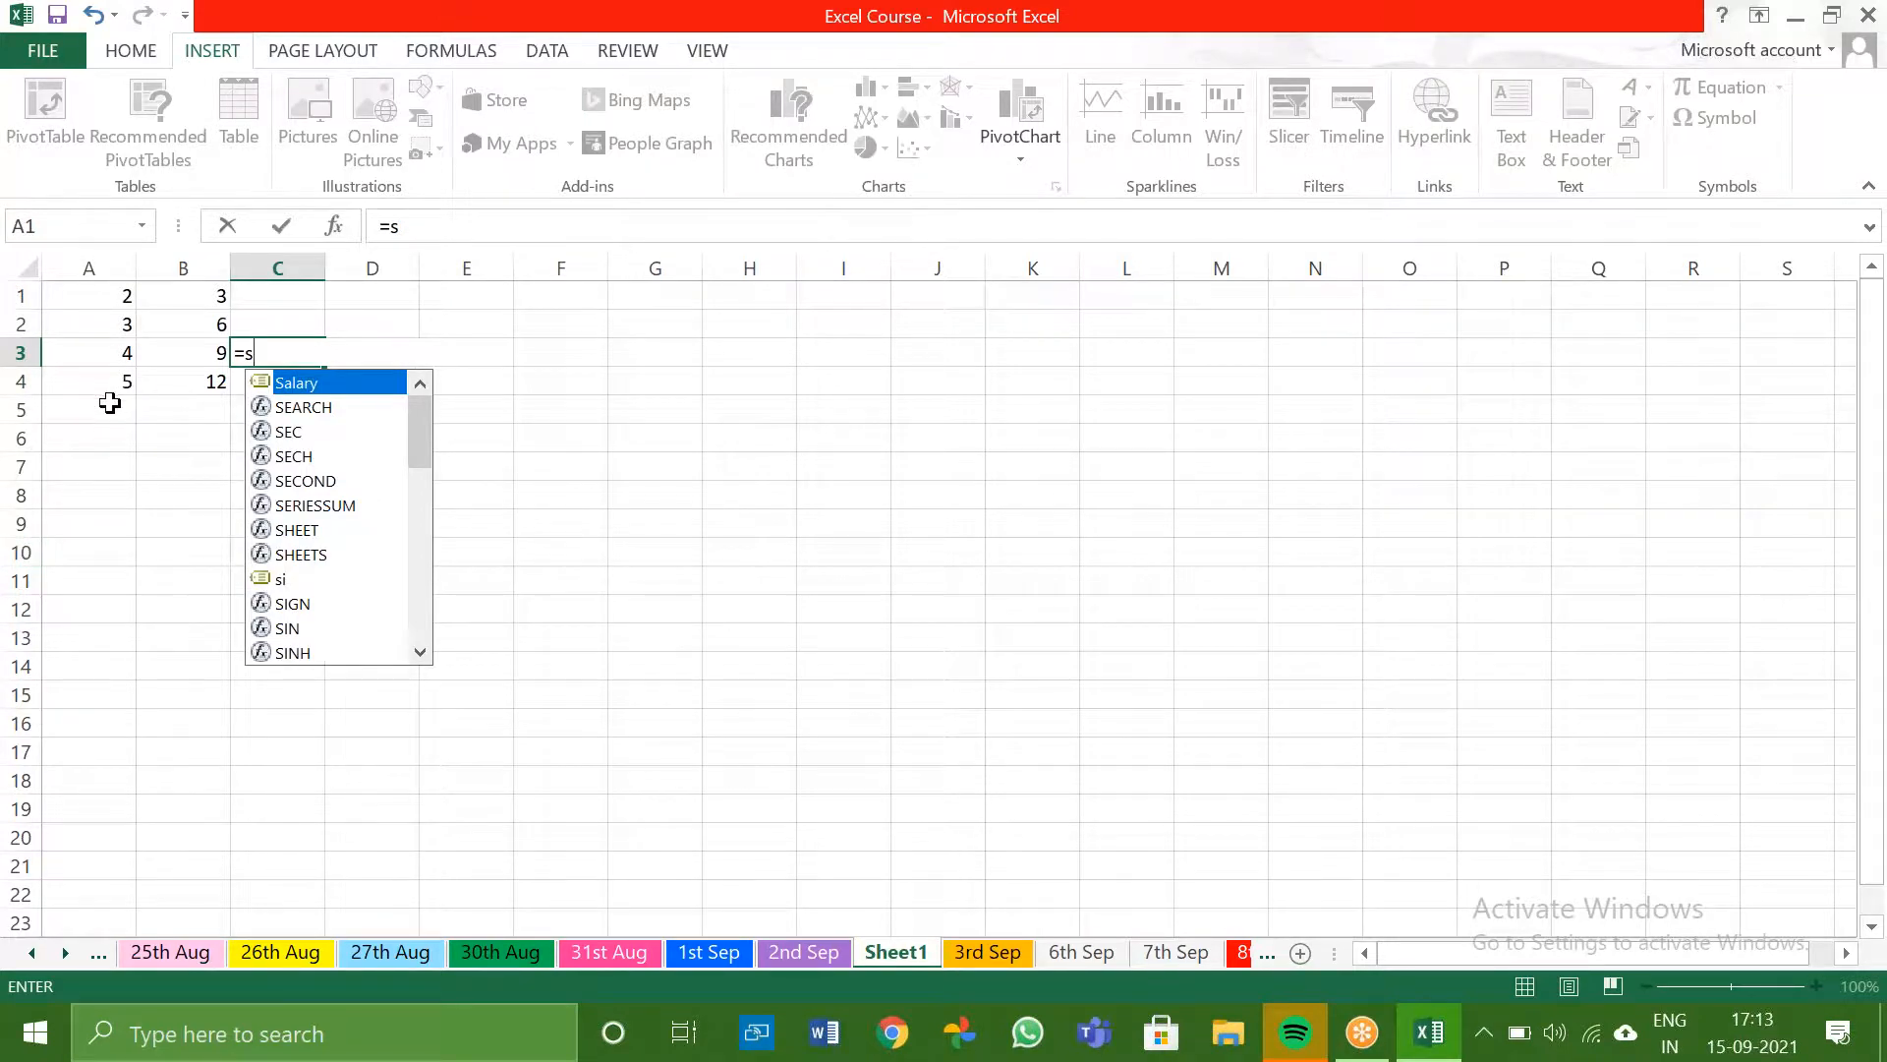
- Clear the sample values in A1:B5 and the formula result in C3
{"action": "left_click_drag", "start_coordinate": [111, 402], "coordinate": [232, 295]}
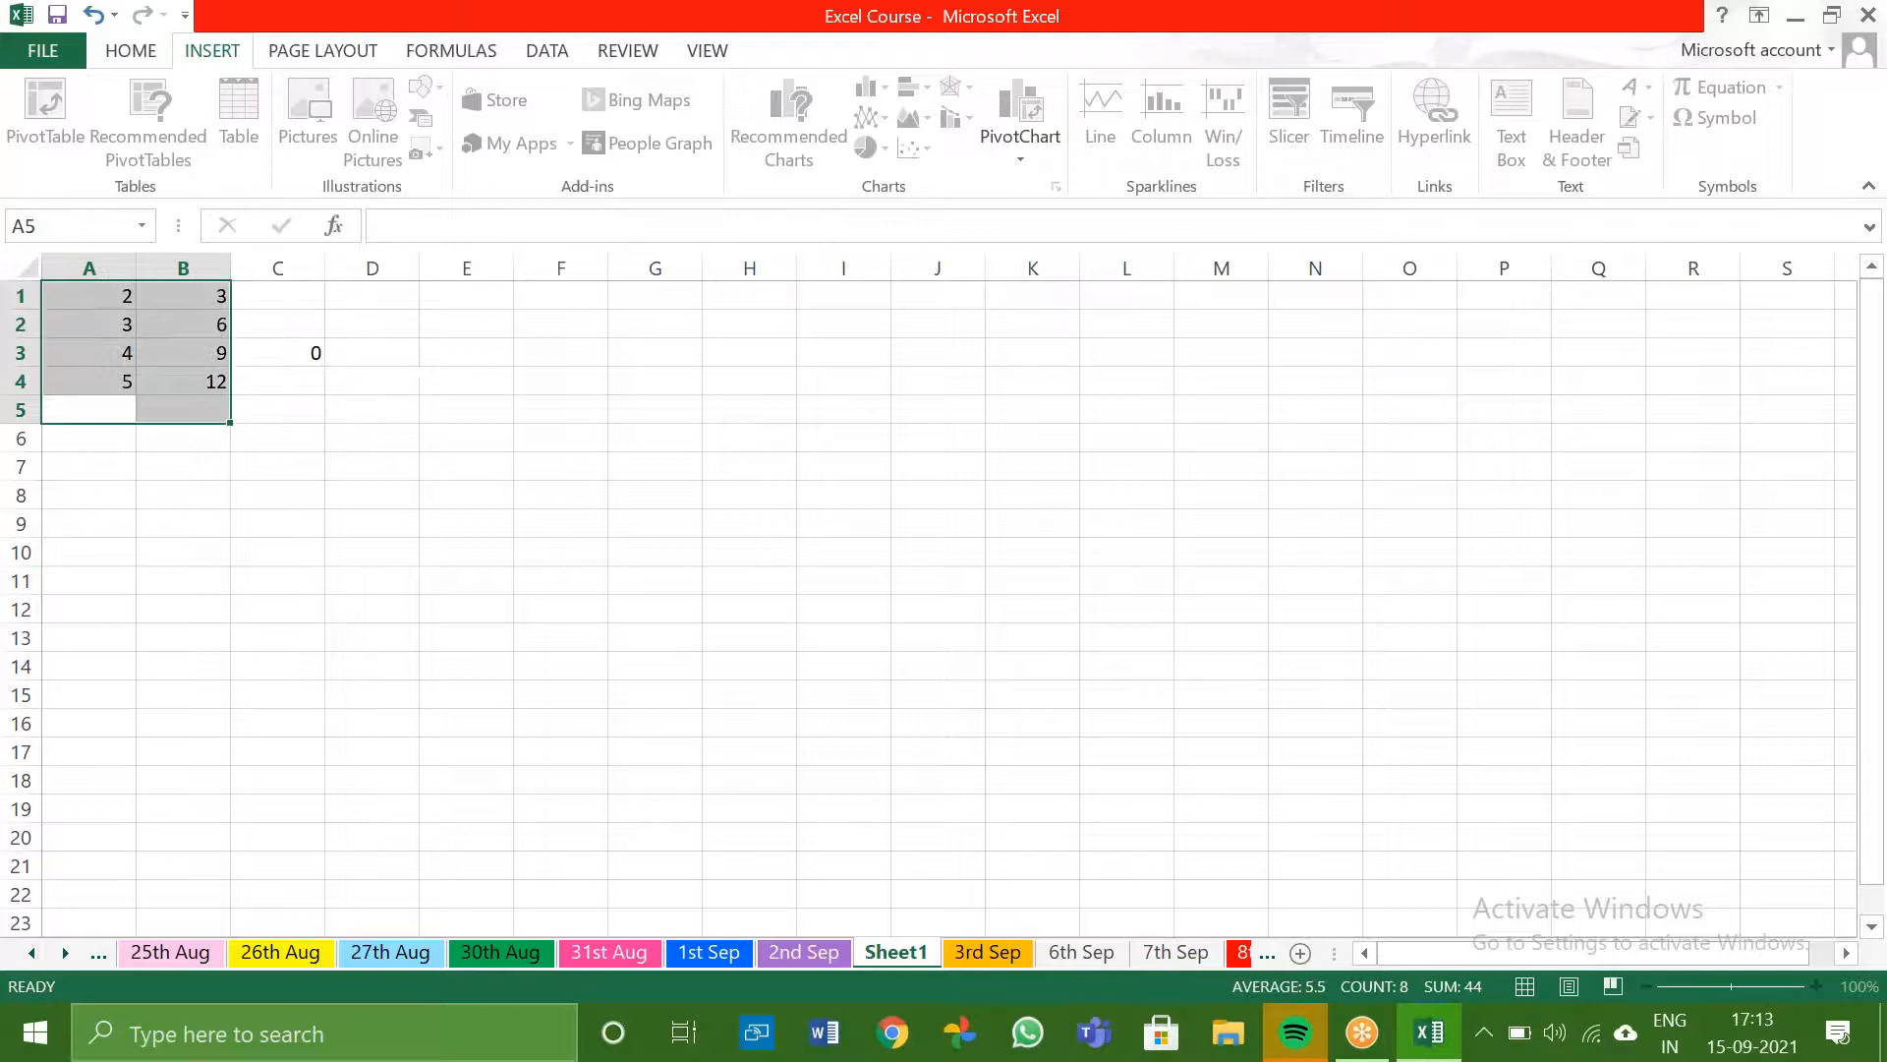
{"action": "left_click", "coordinate": [281, 352]}
{"action": "key", "text": "Delete"}
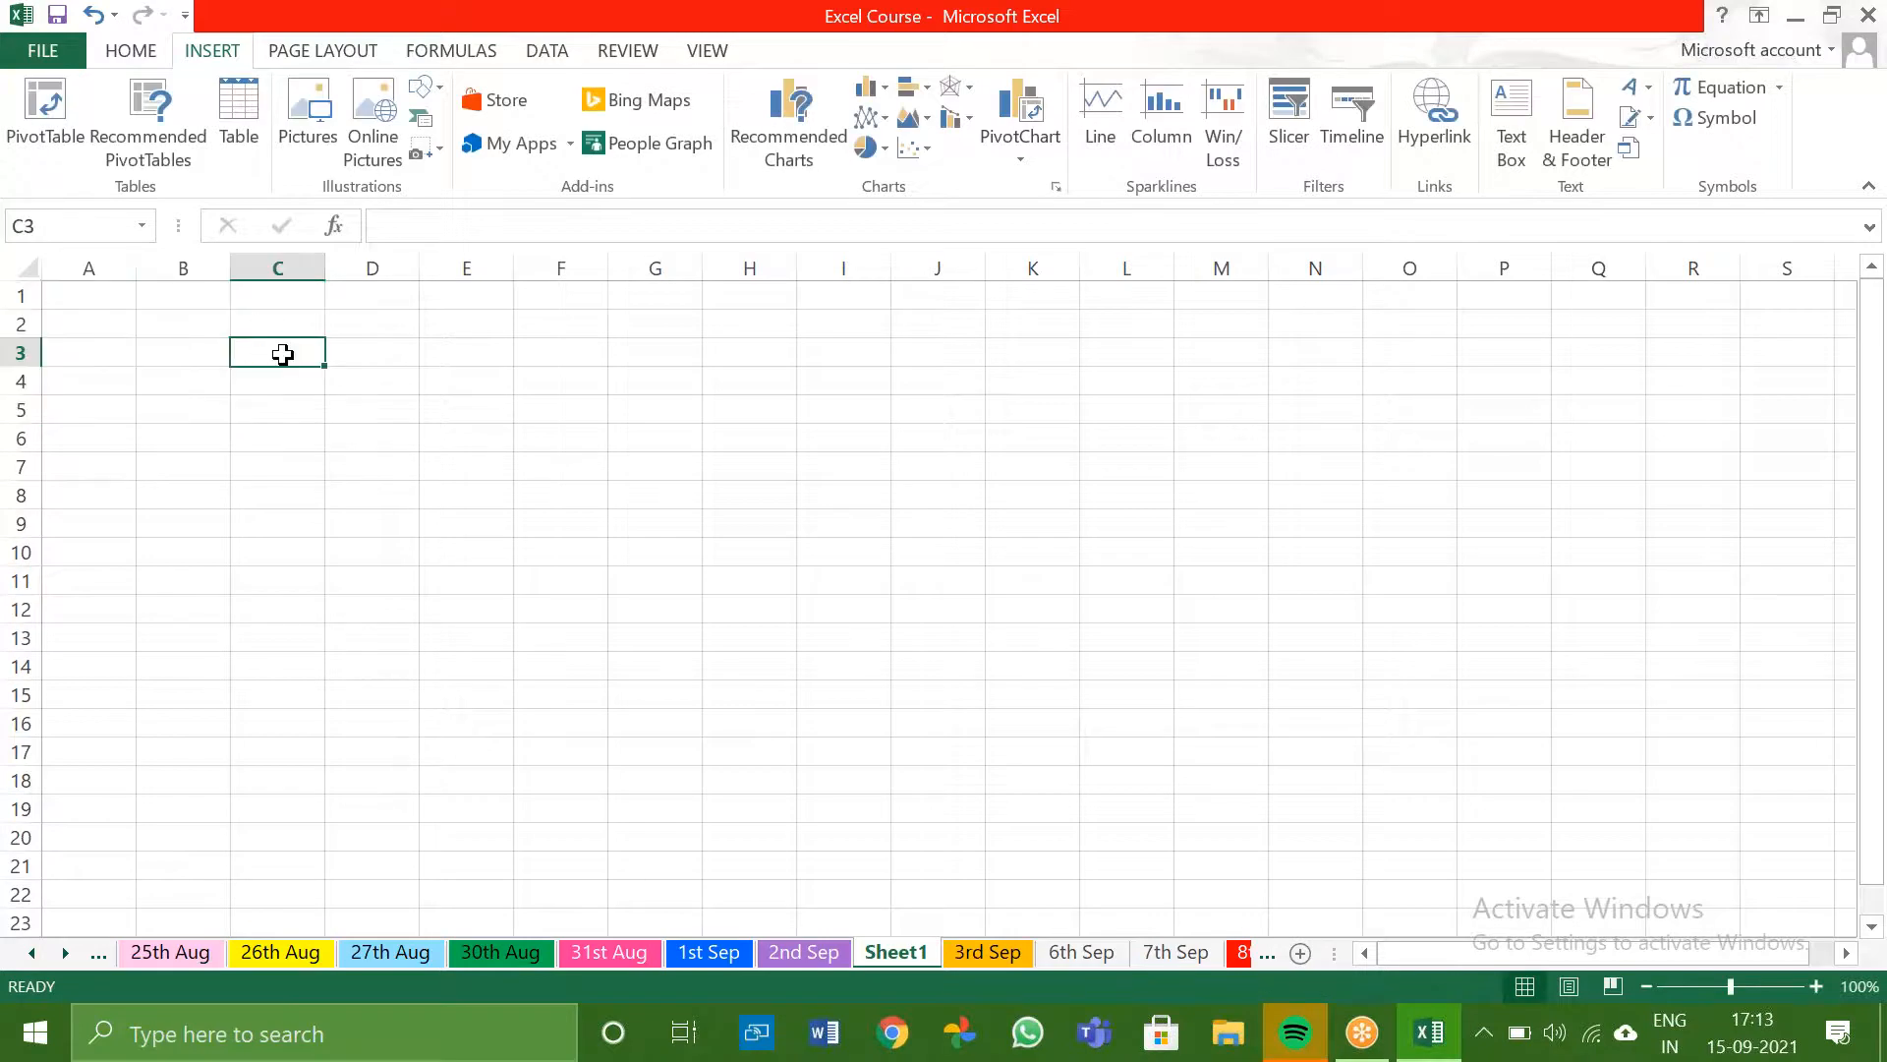
- Enter the text c2 in B1
{"action": "left_click", "coordinate": [89, 299]}
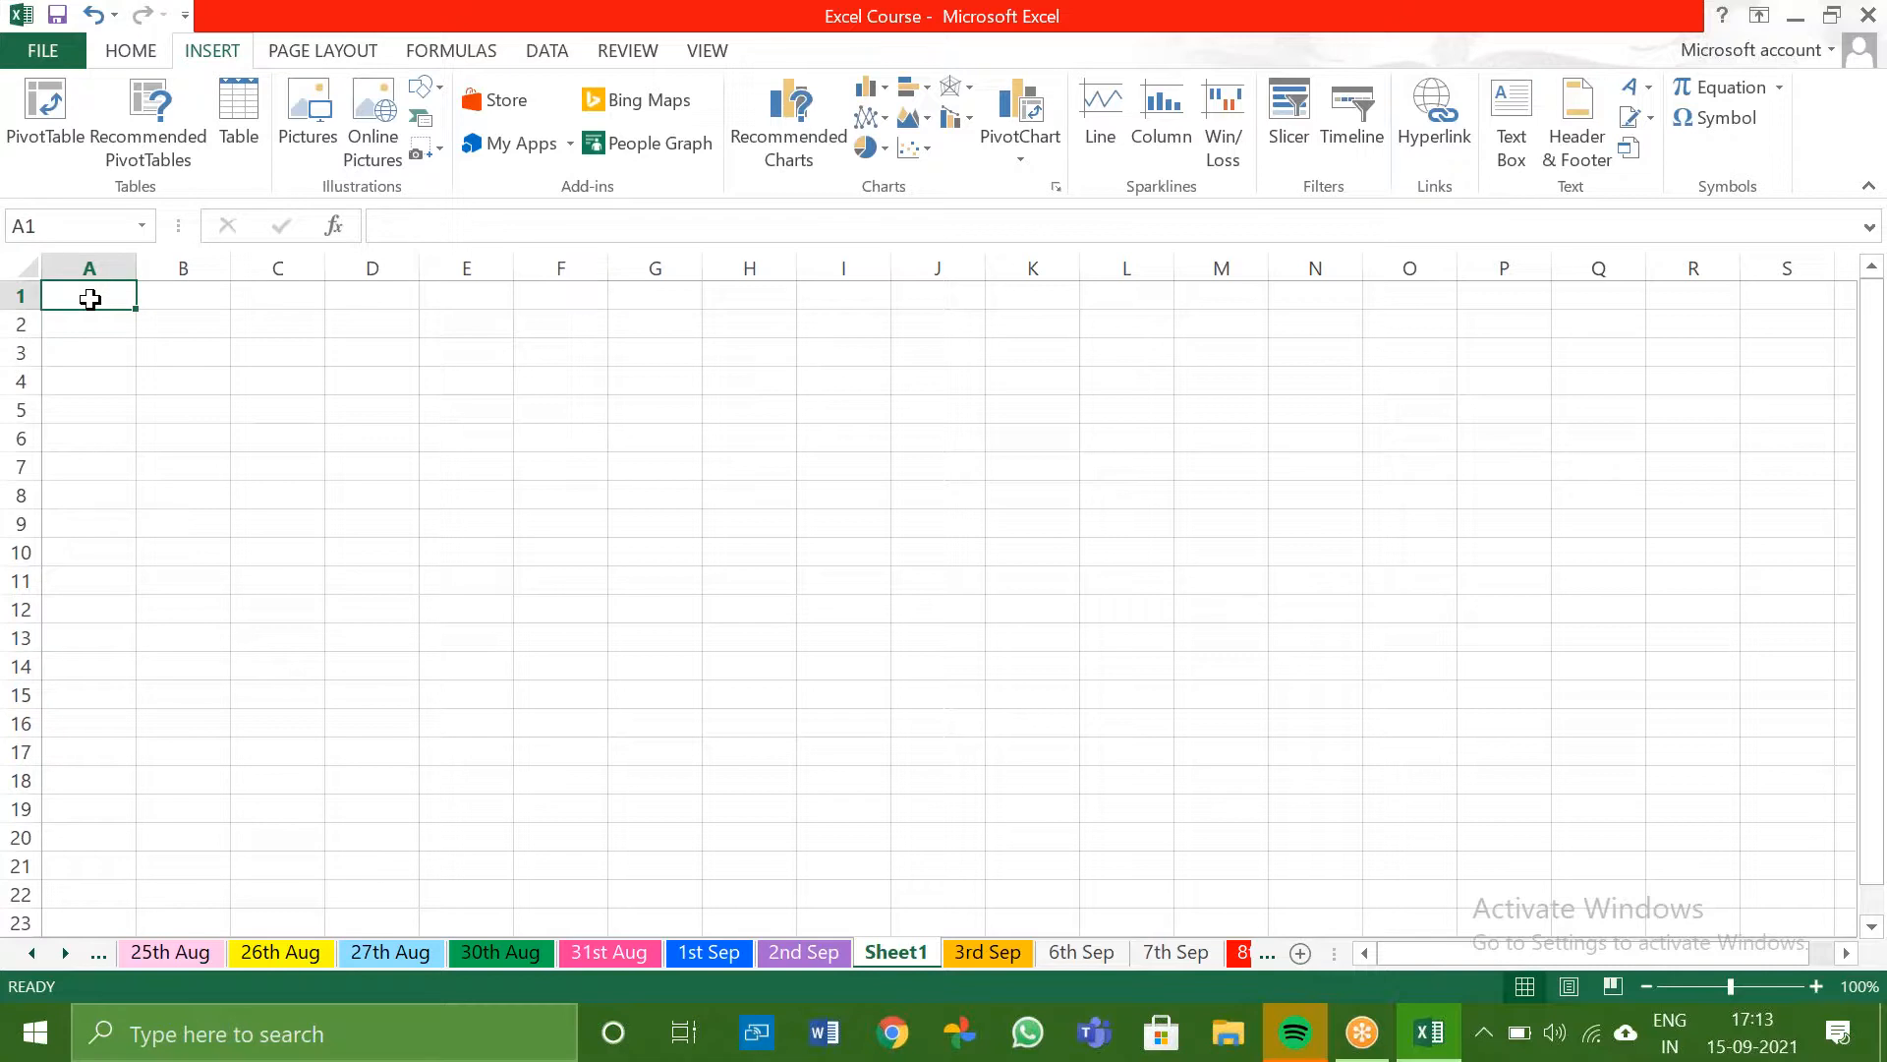
{"action": "left_click", "coordinate": [181, 303]}
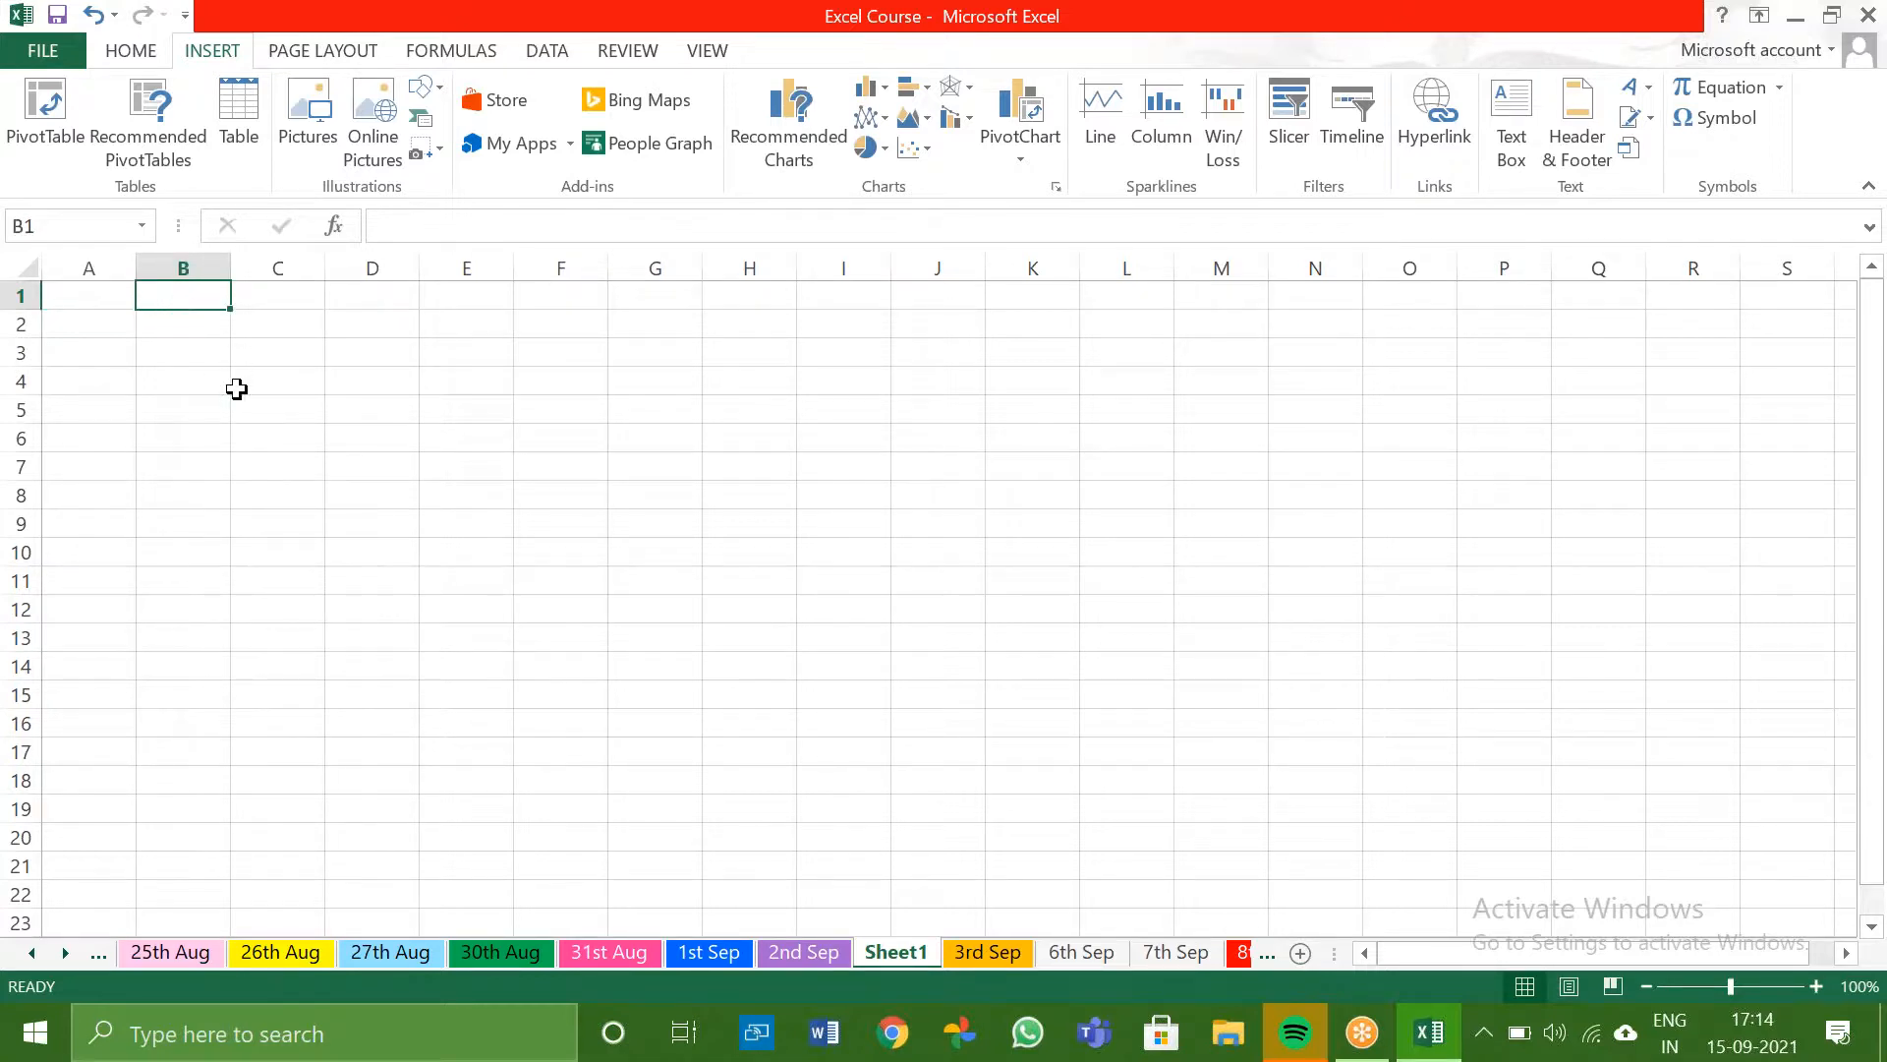
{"action": "type", "text": "c2"}
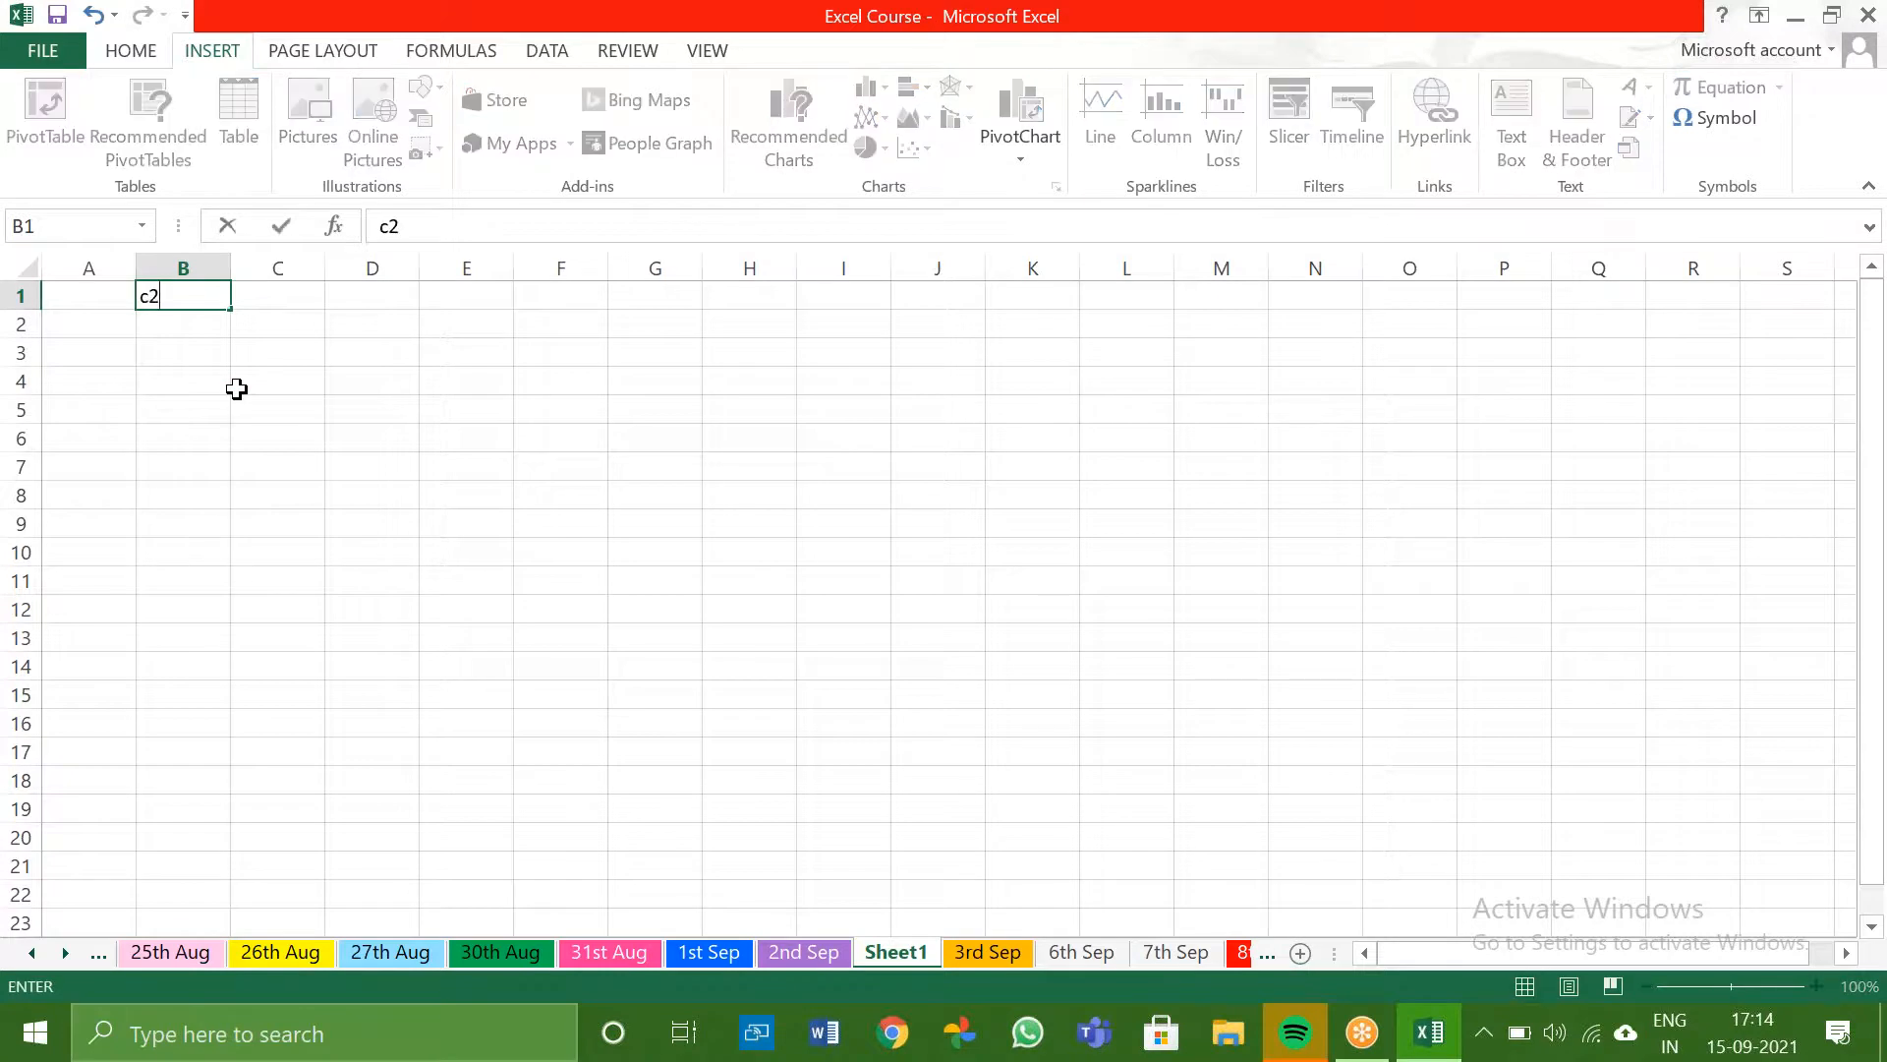
{"action": "key", "text": "Return"}
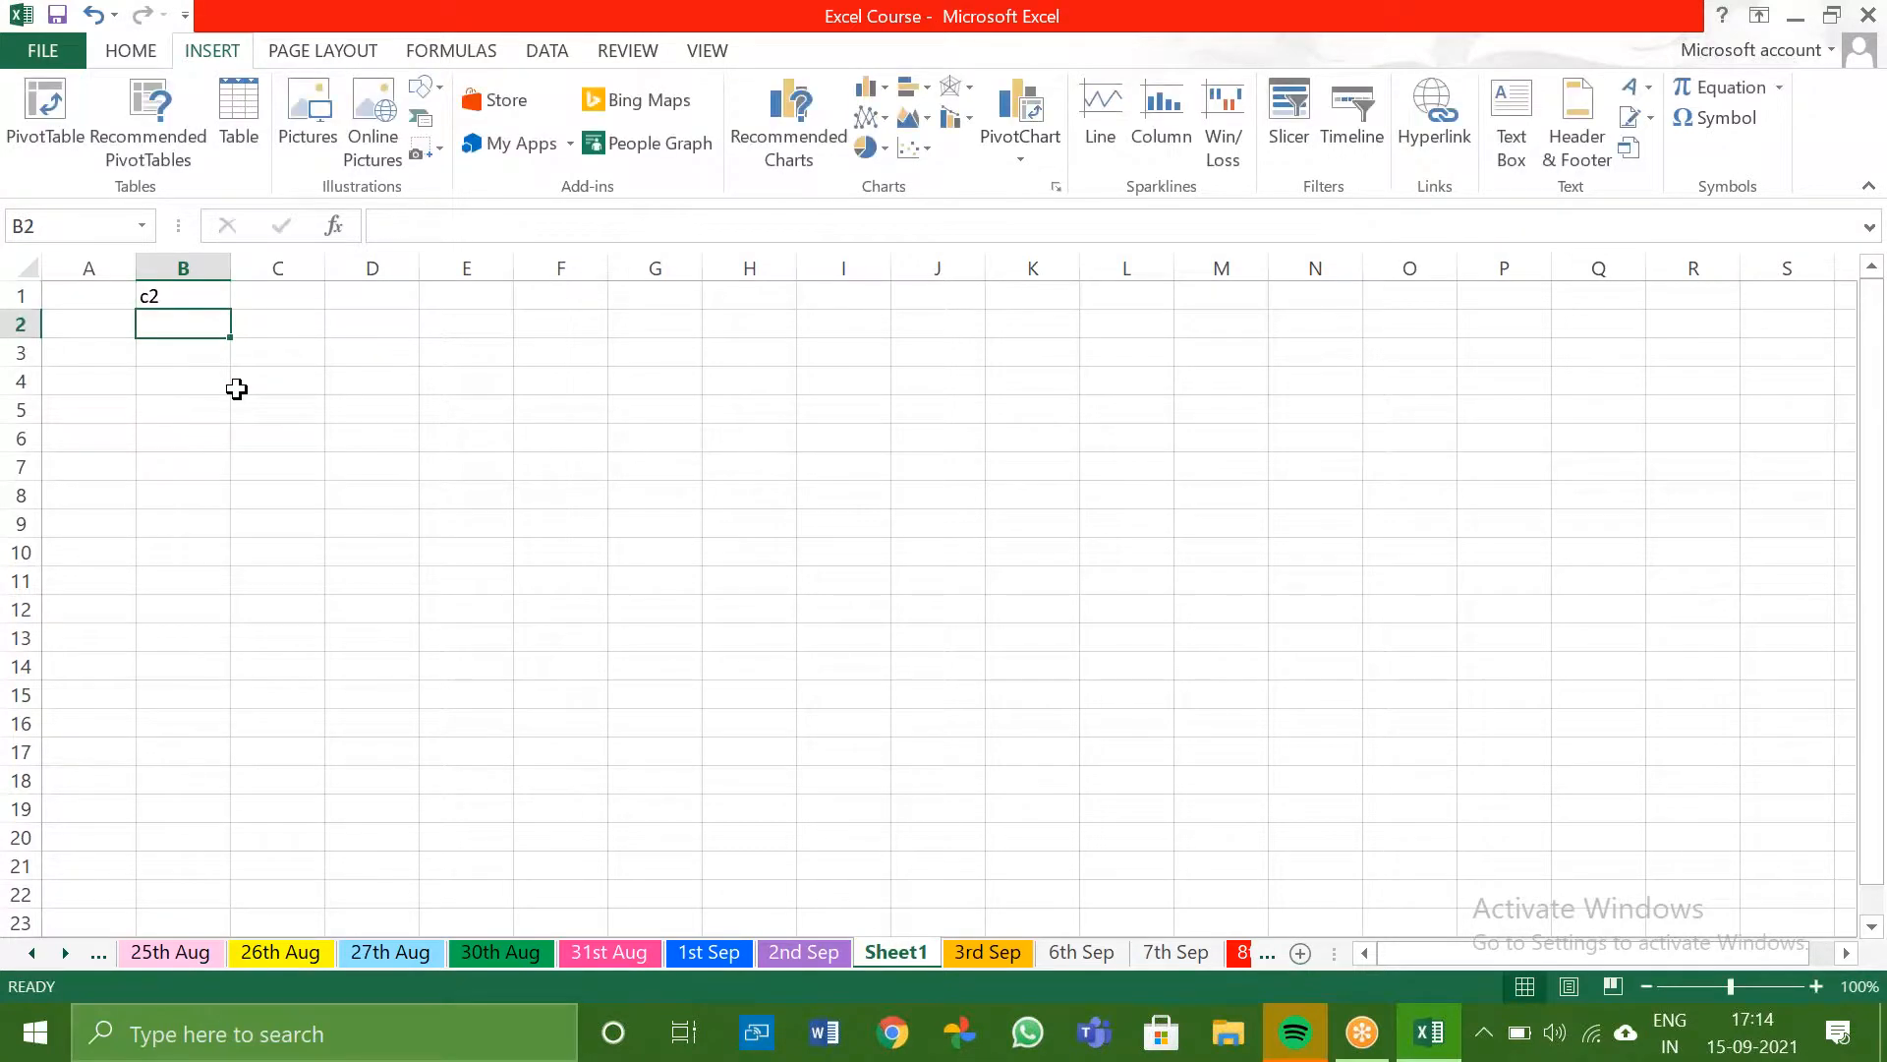
- Enter the value 5 in C1
{"action": "key", "text": "Left"}
{"action": "key", "text": "Right"}
{"action": "key", "text": "Right"}
{"action": "key", "text": "Up"}
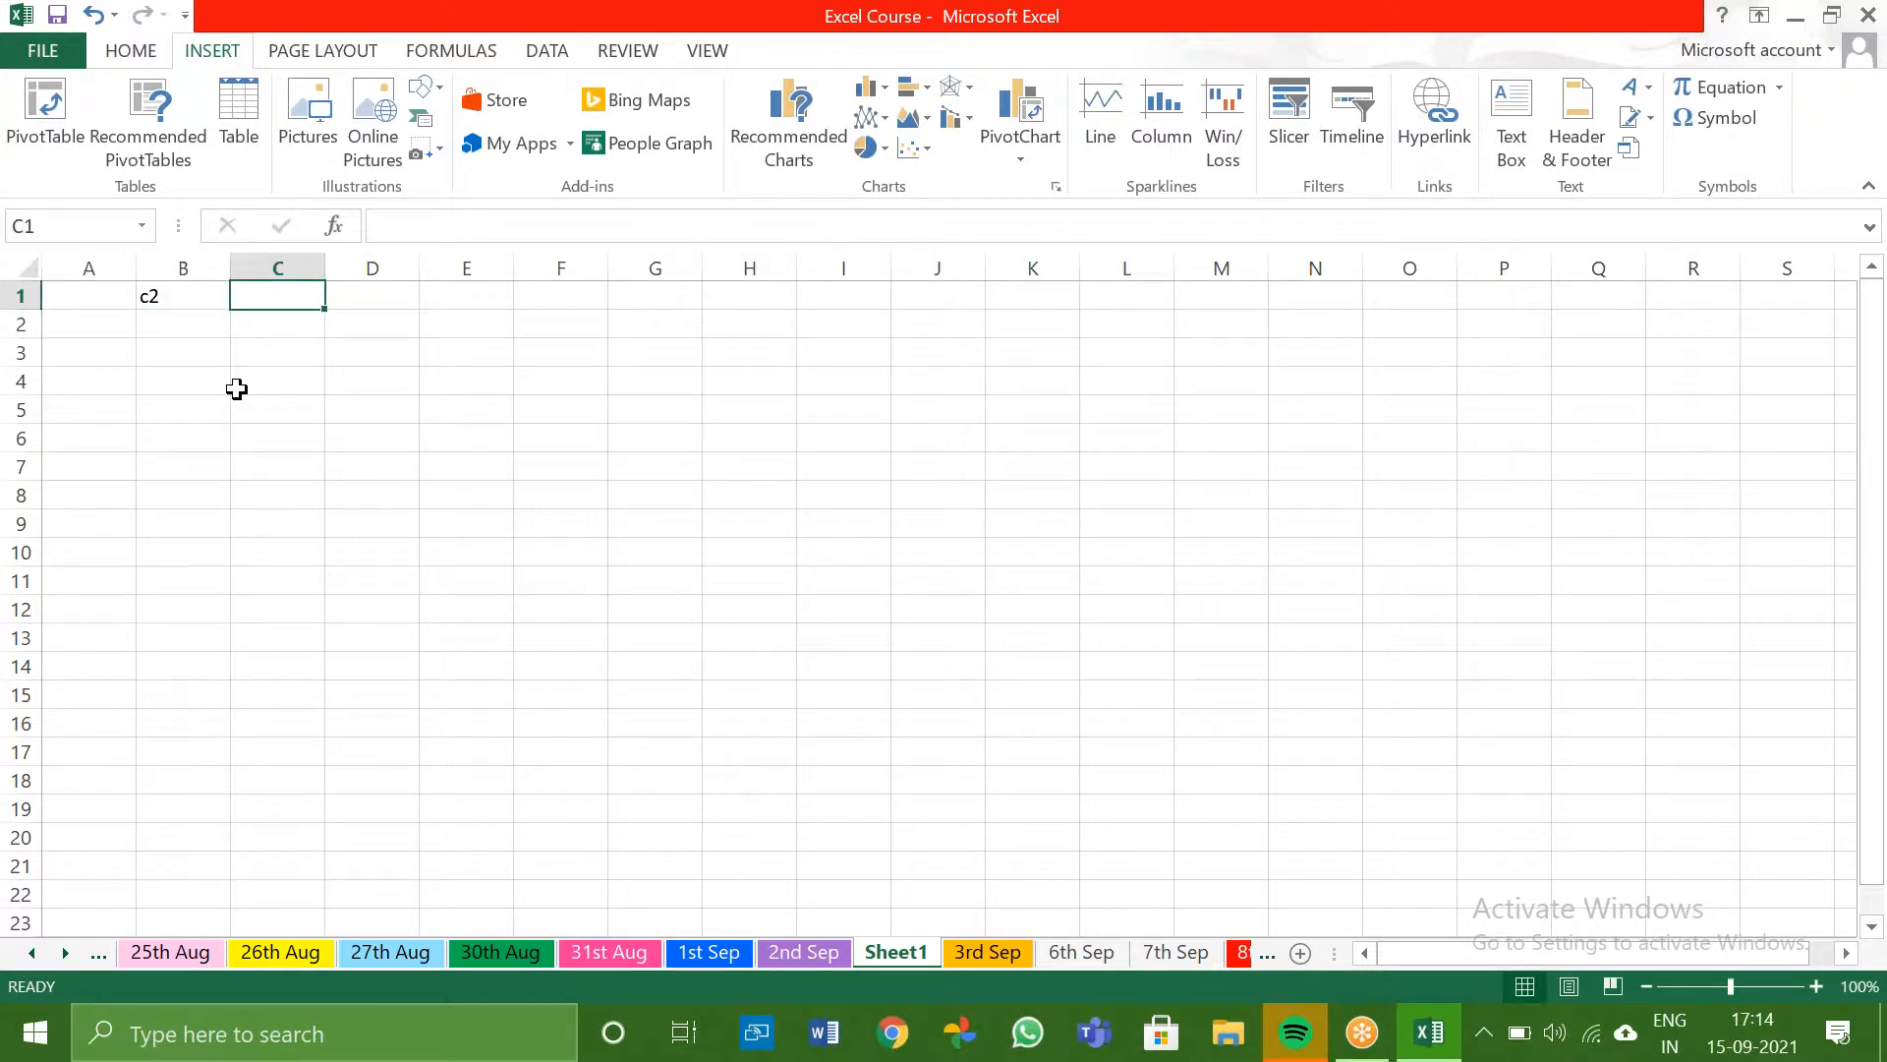
{"action": "type", "text": "5"}
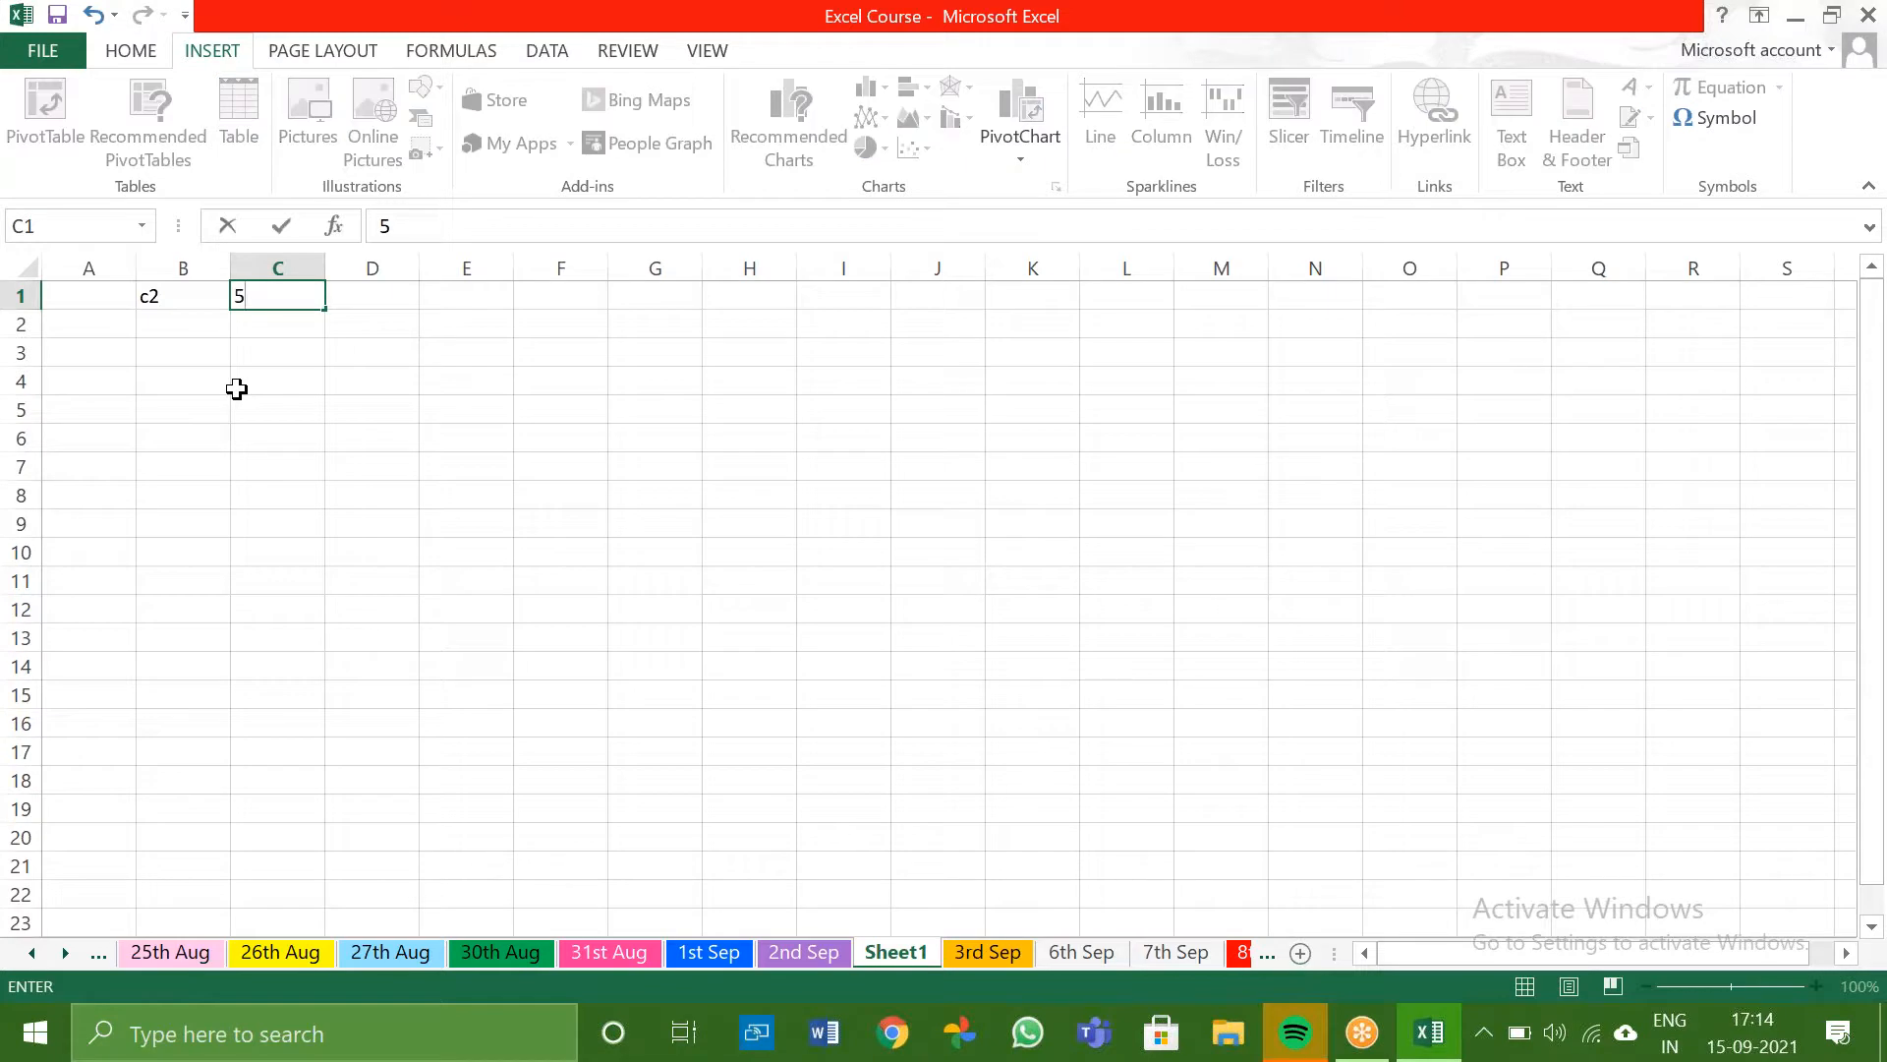
{"action": "key", "text": "Return"}
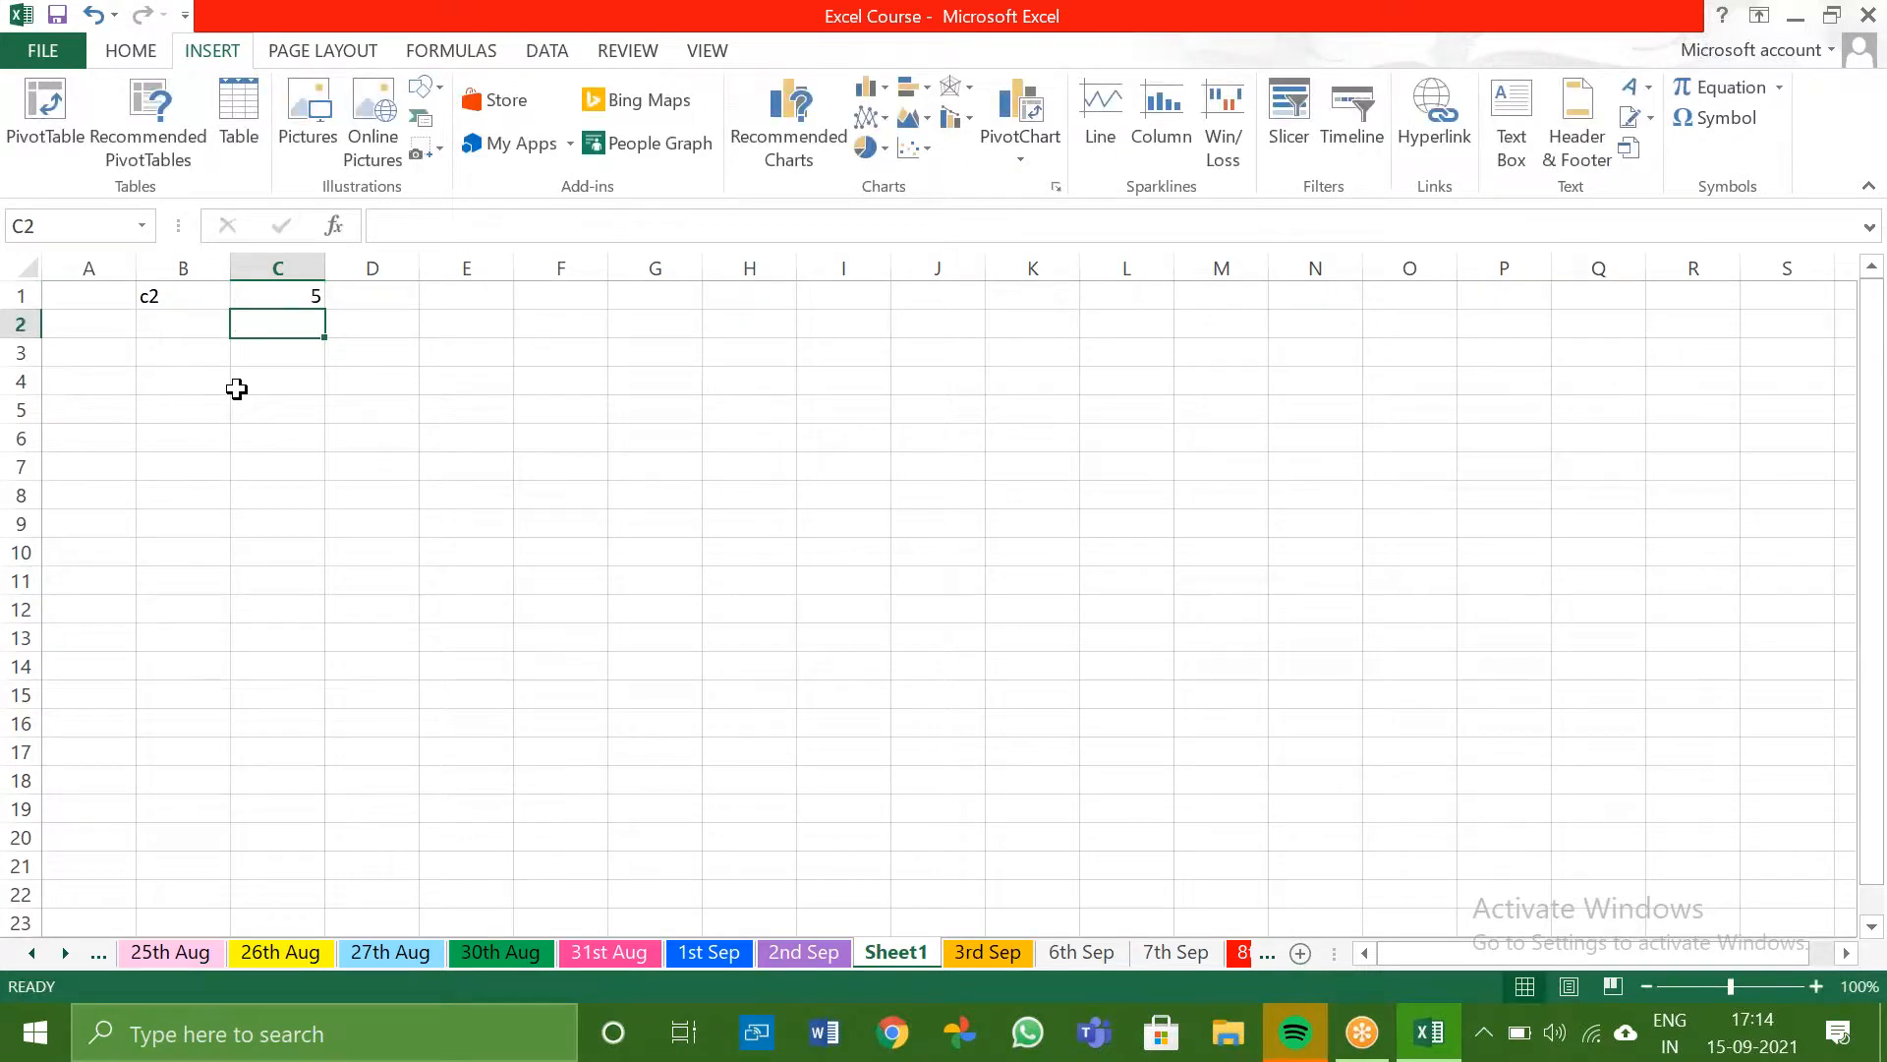
- Enter 5 in C2 and clear C1
{"action": "type", "text": "5"}
{"action": "key", "text": "Up"}
{"action": "key", "text": "Delete"}
{"action": "key", "text": "Down"}
{"action": "key", "text": "Down"}
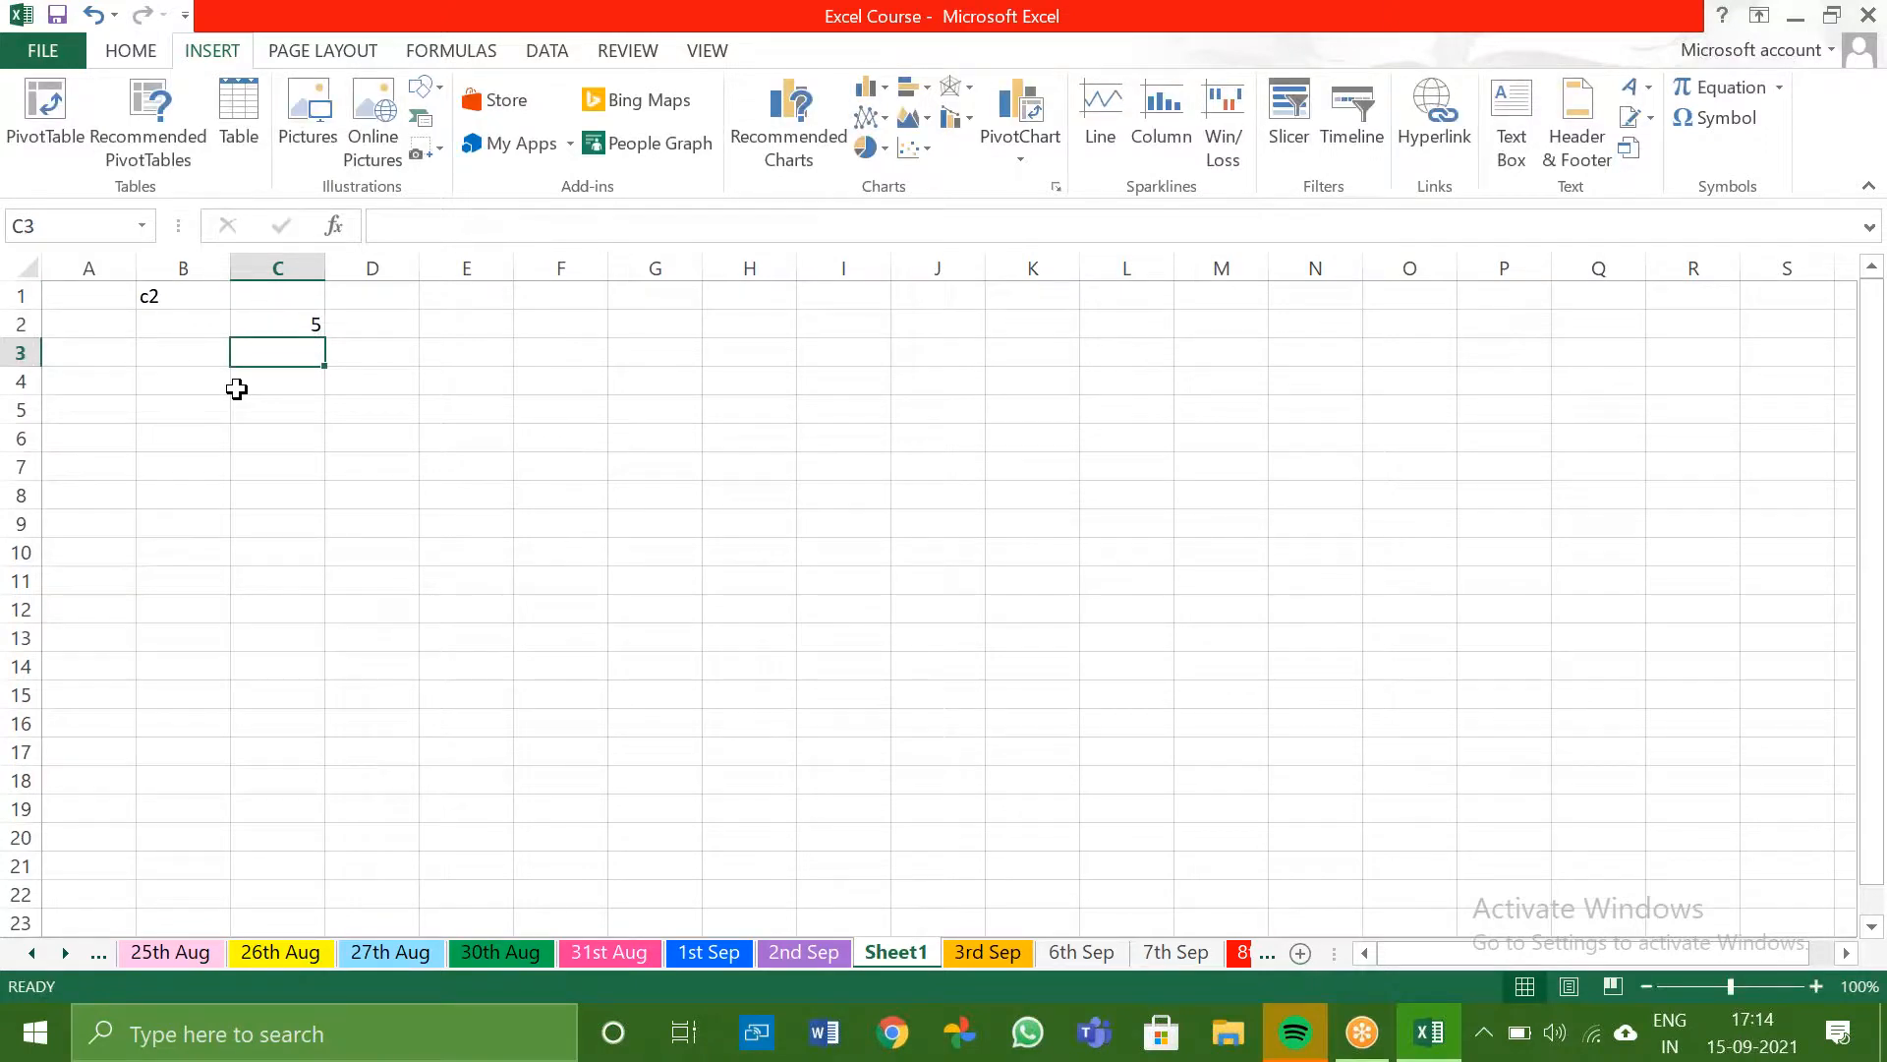
{"action": "key", "text": "Left"}
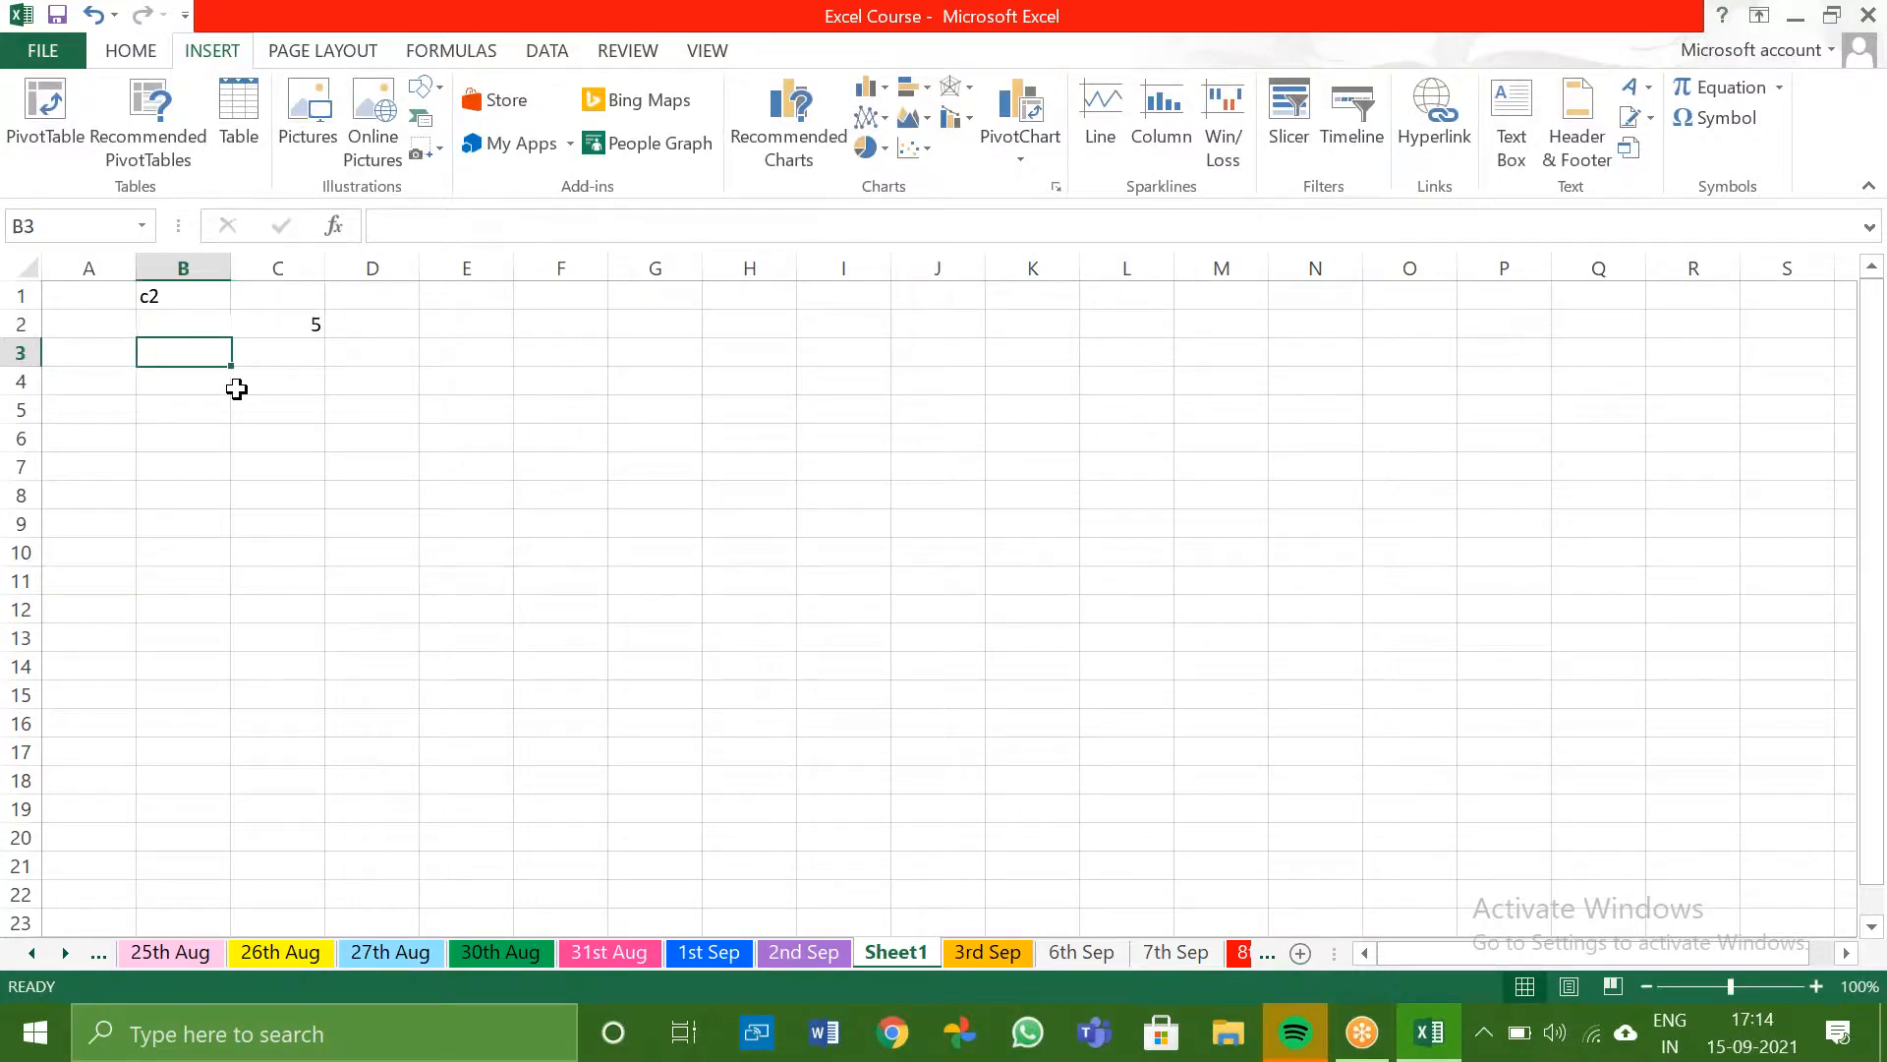
{"action": "key", "text": "Left"}
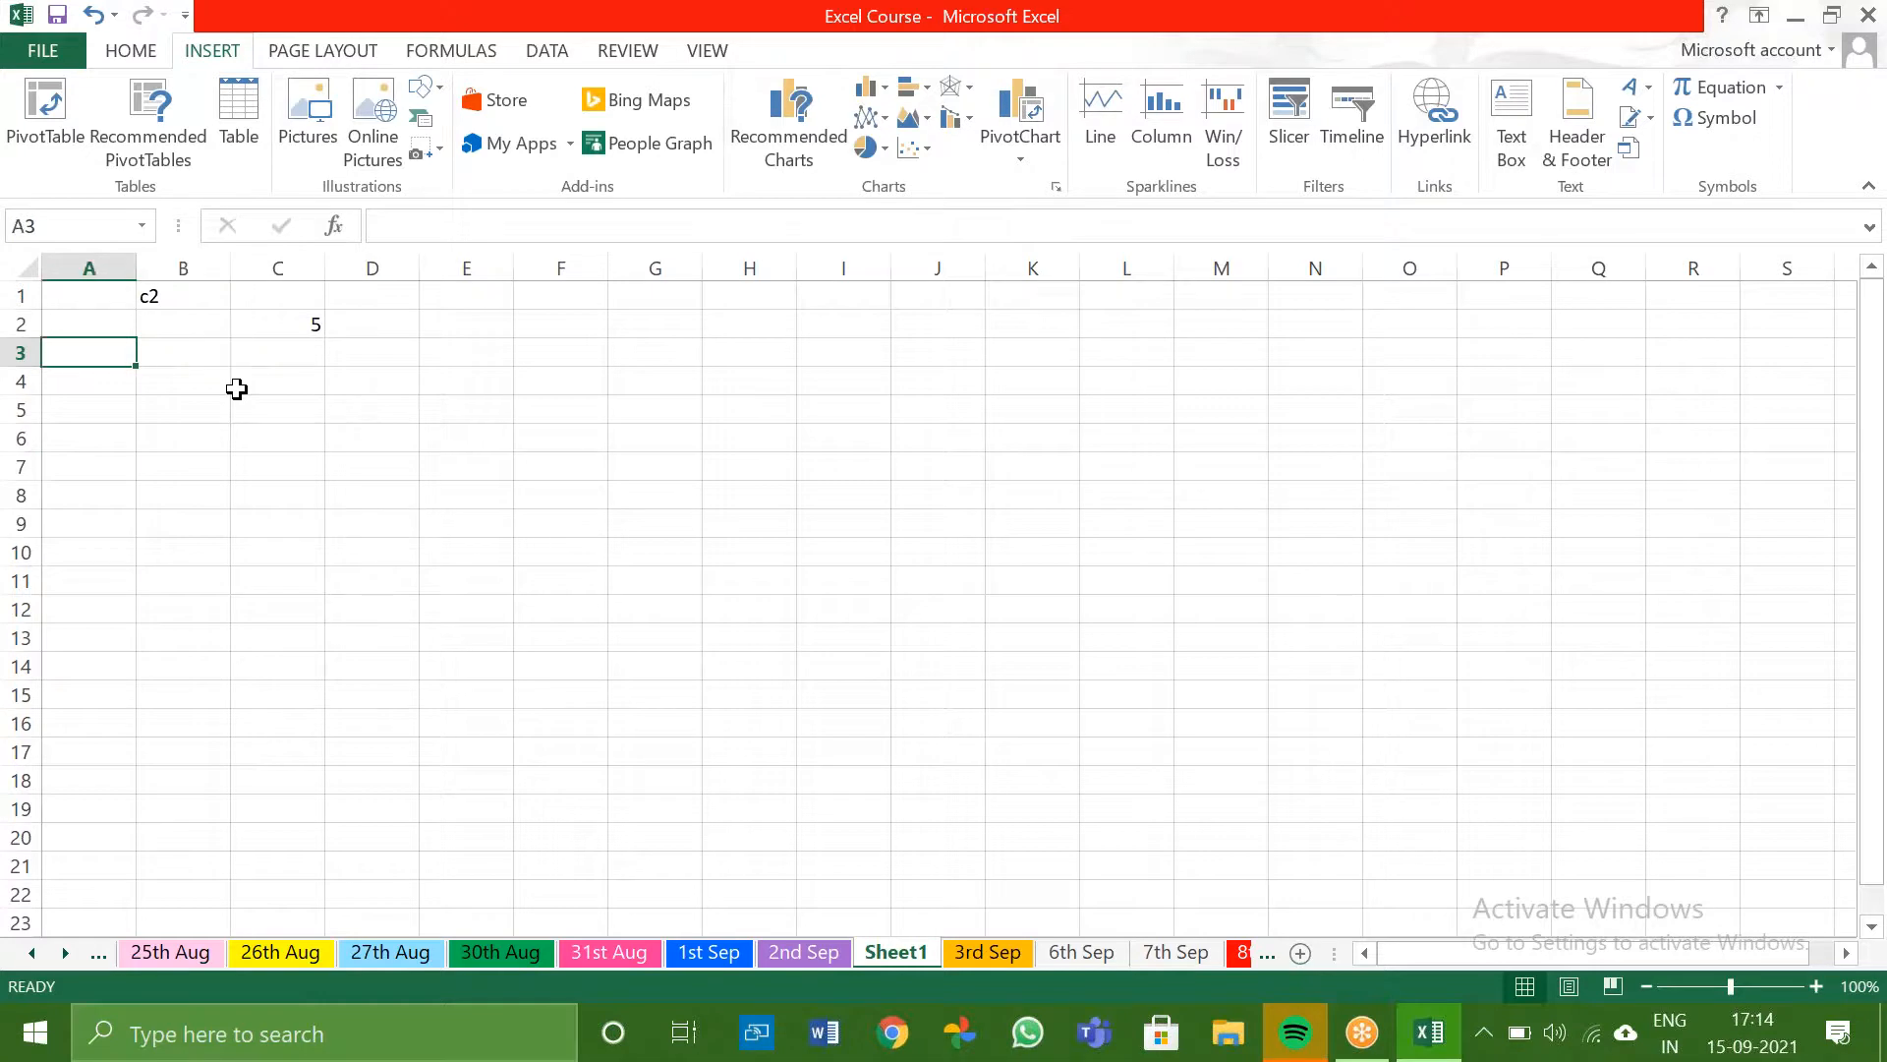
- Enter the formula =INDIRECT(B1) in cell A1
{"action": "key", "text": "Up"}
{"action": "key", "text": "Up"}
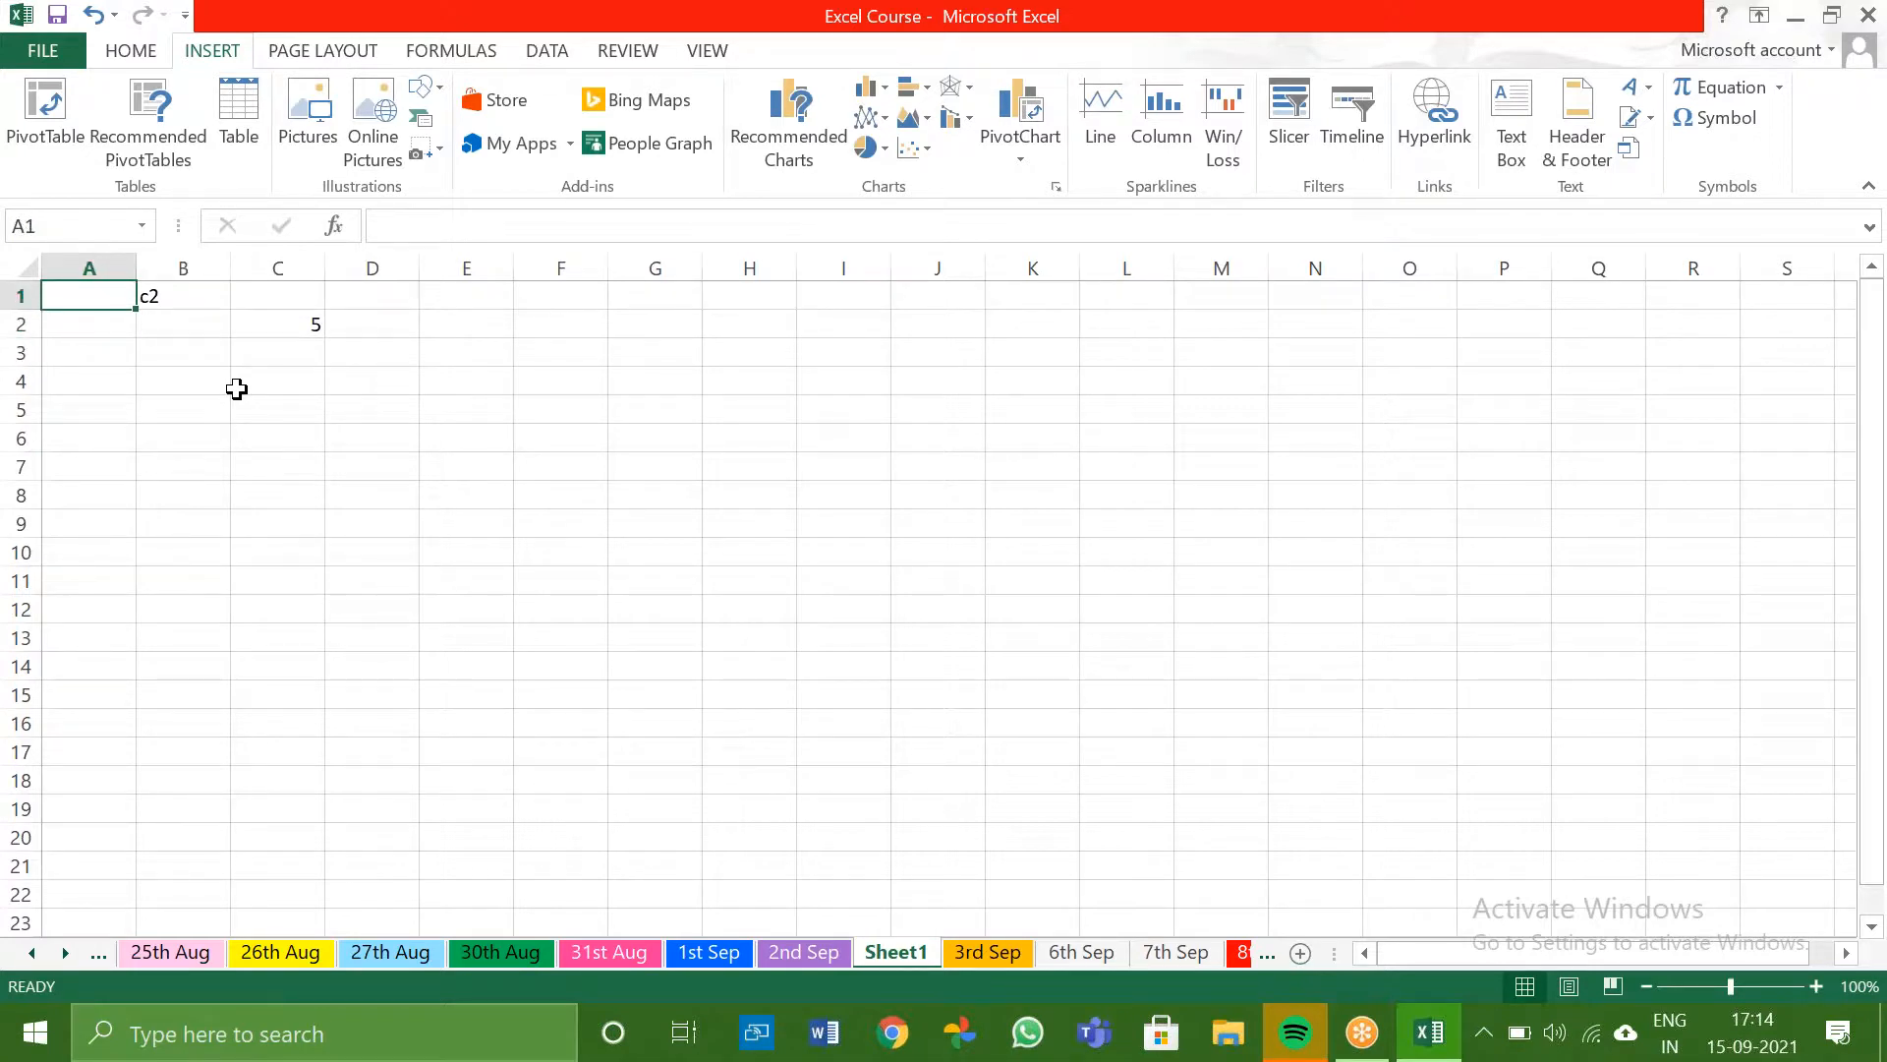
{"action": "type", "text": "=i"}
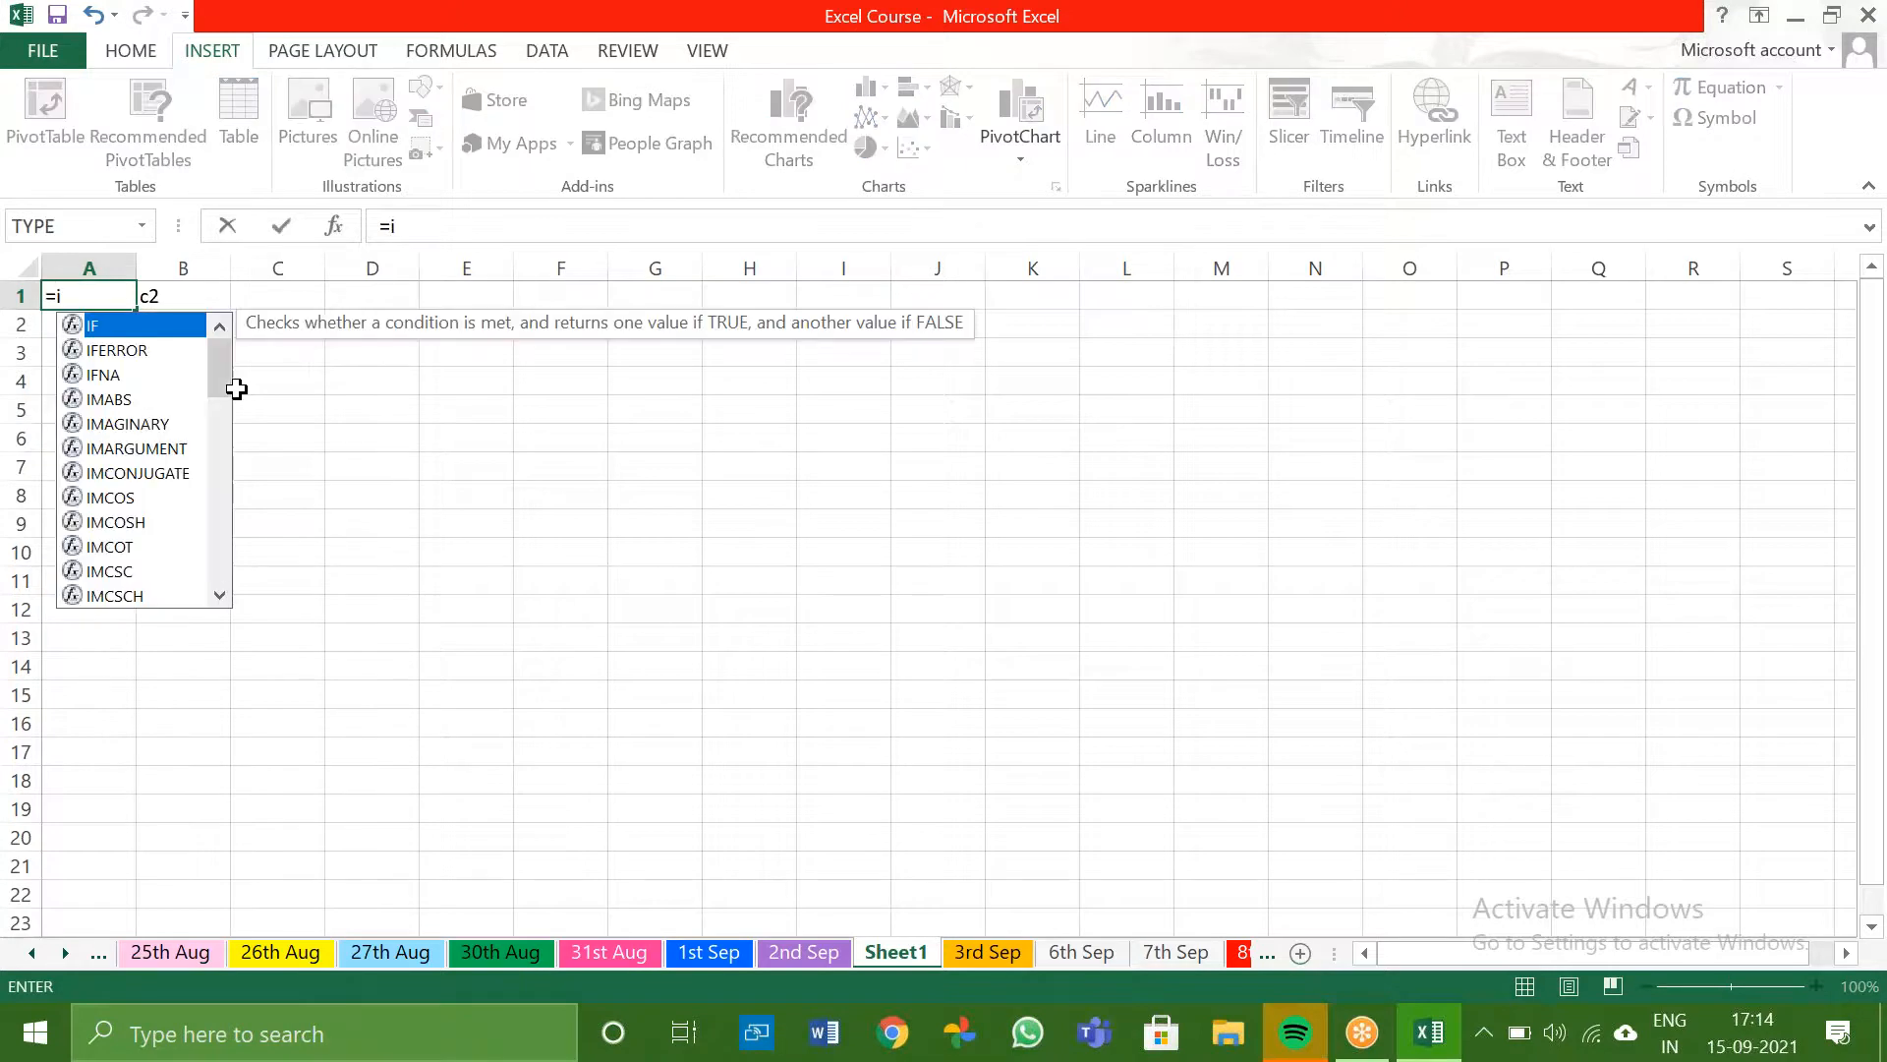
{"action": "key", "text": "BackSpace"}
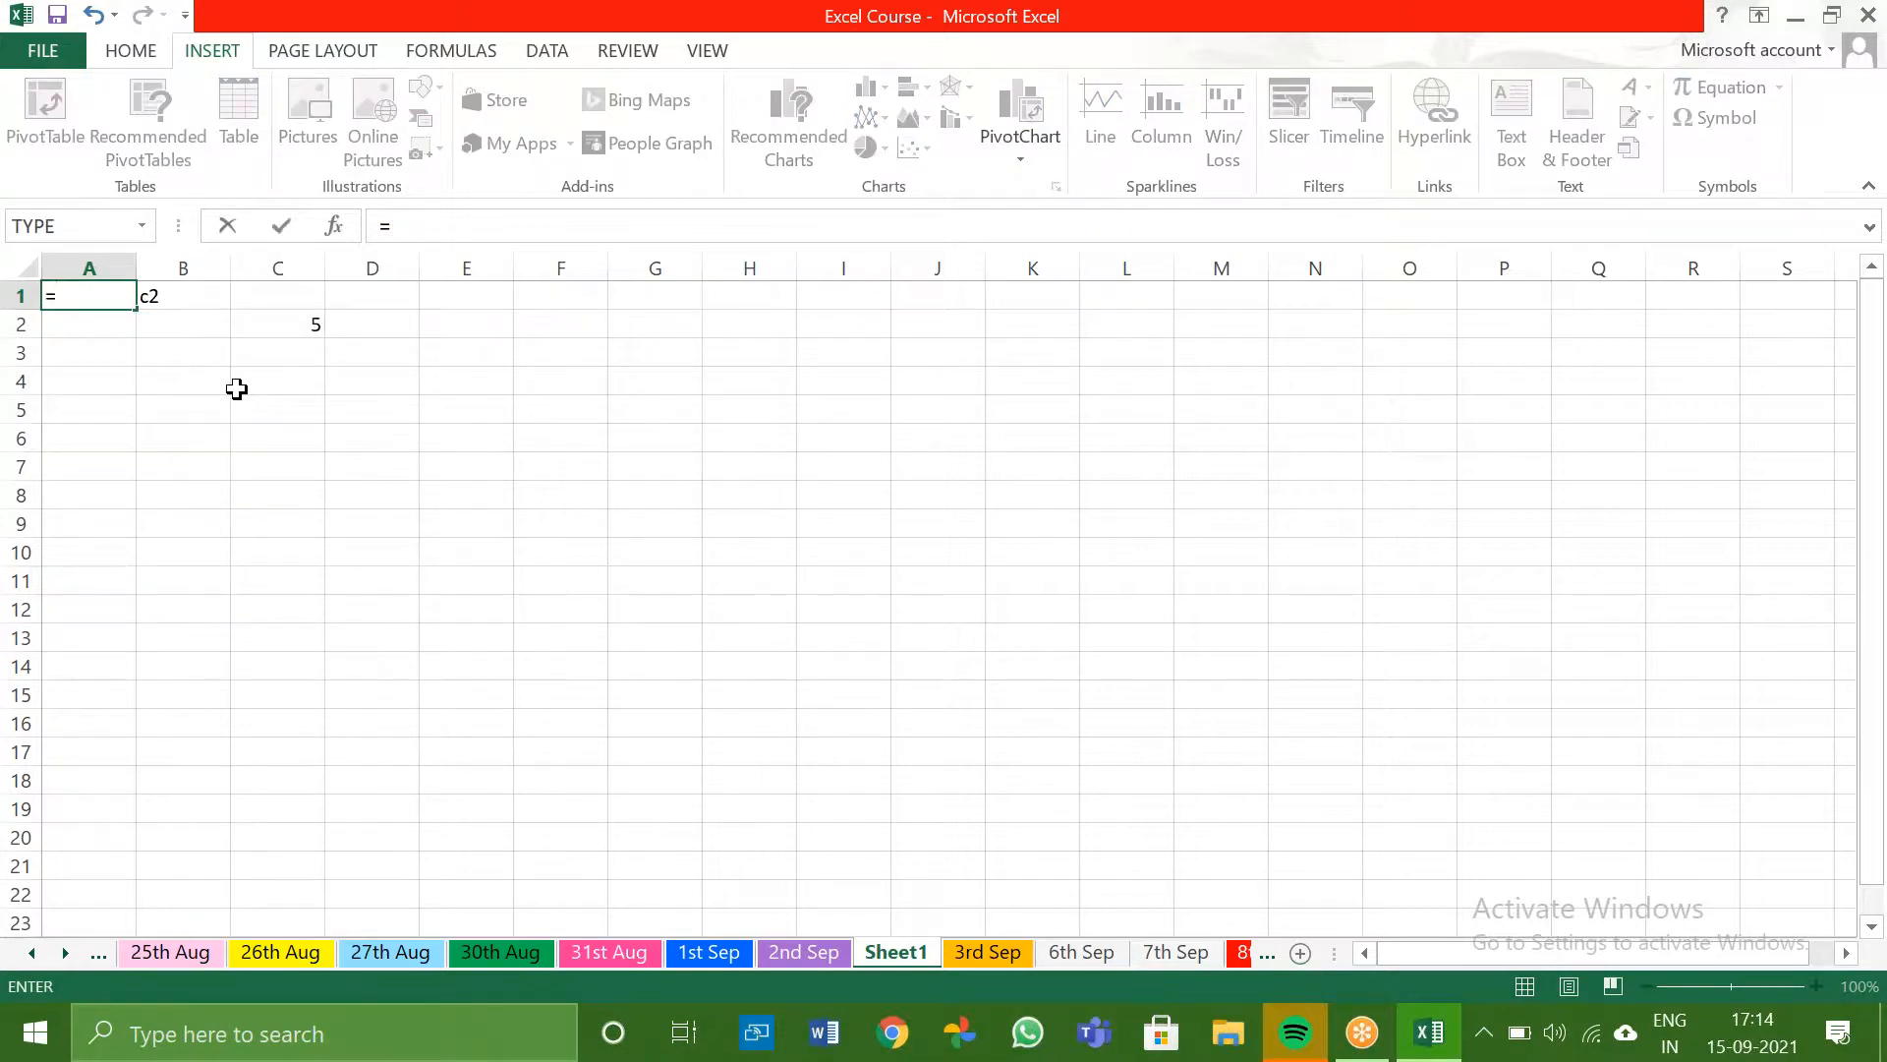
{"action": "type", "text": "indirect"}
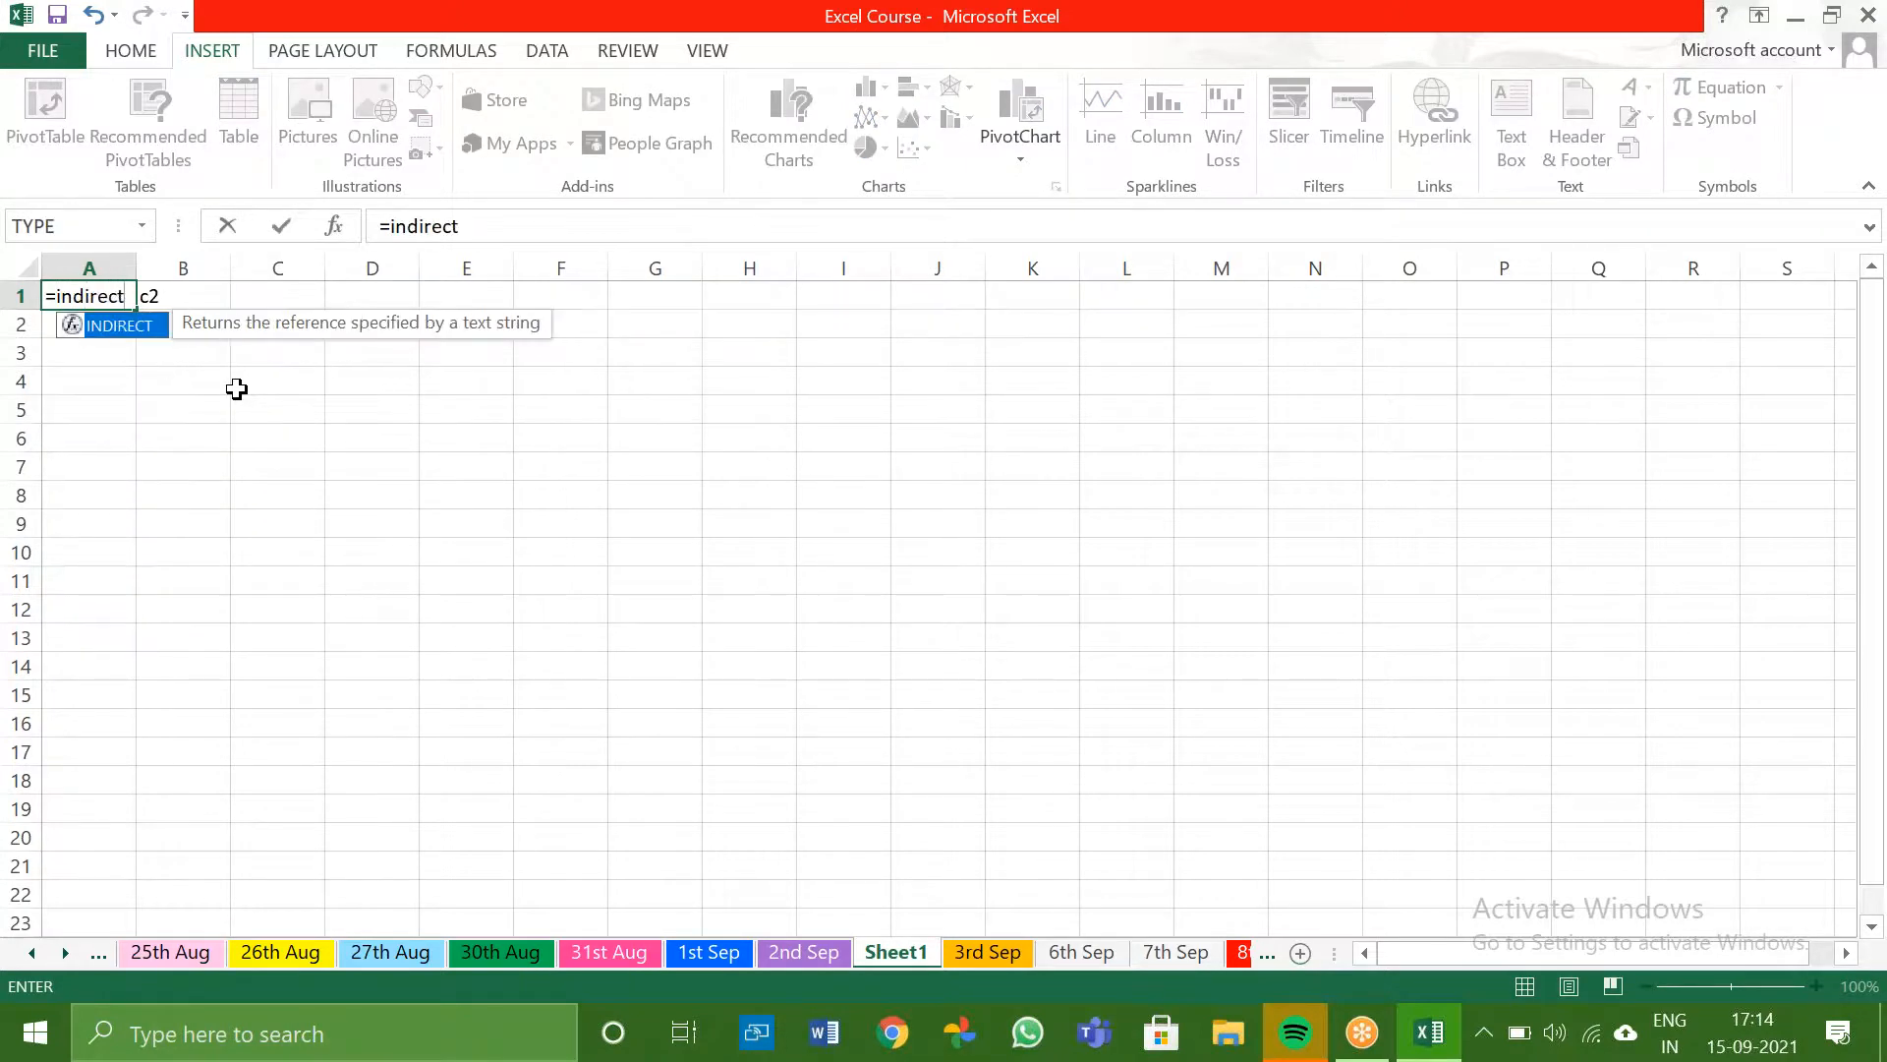
{"action": "type", "text": "("}
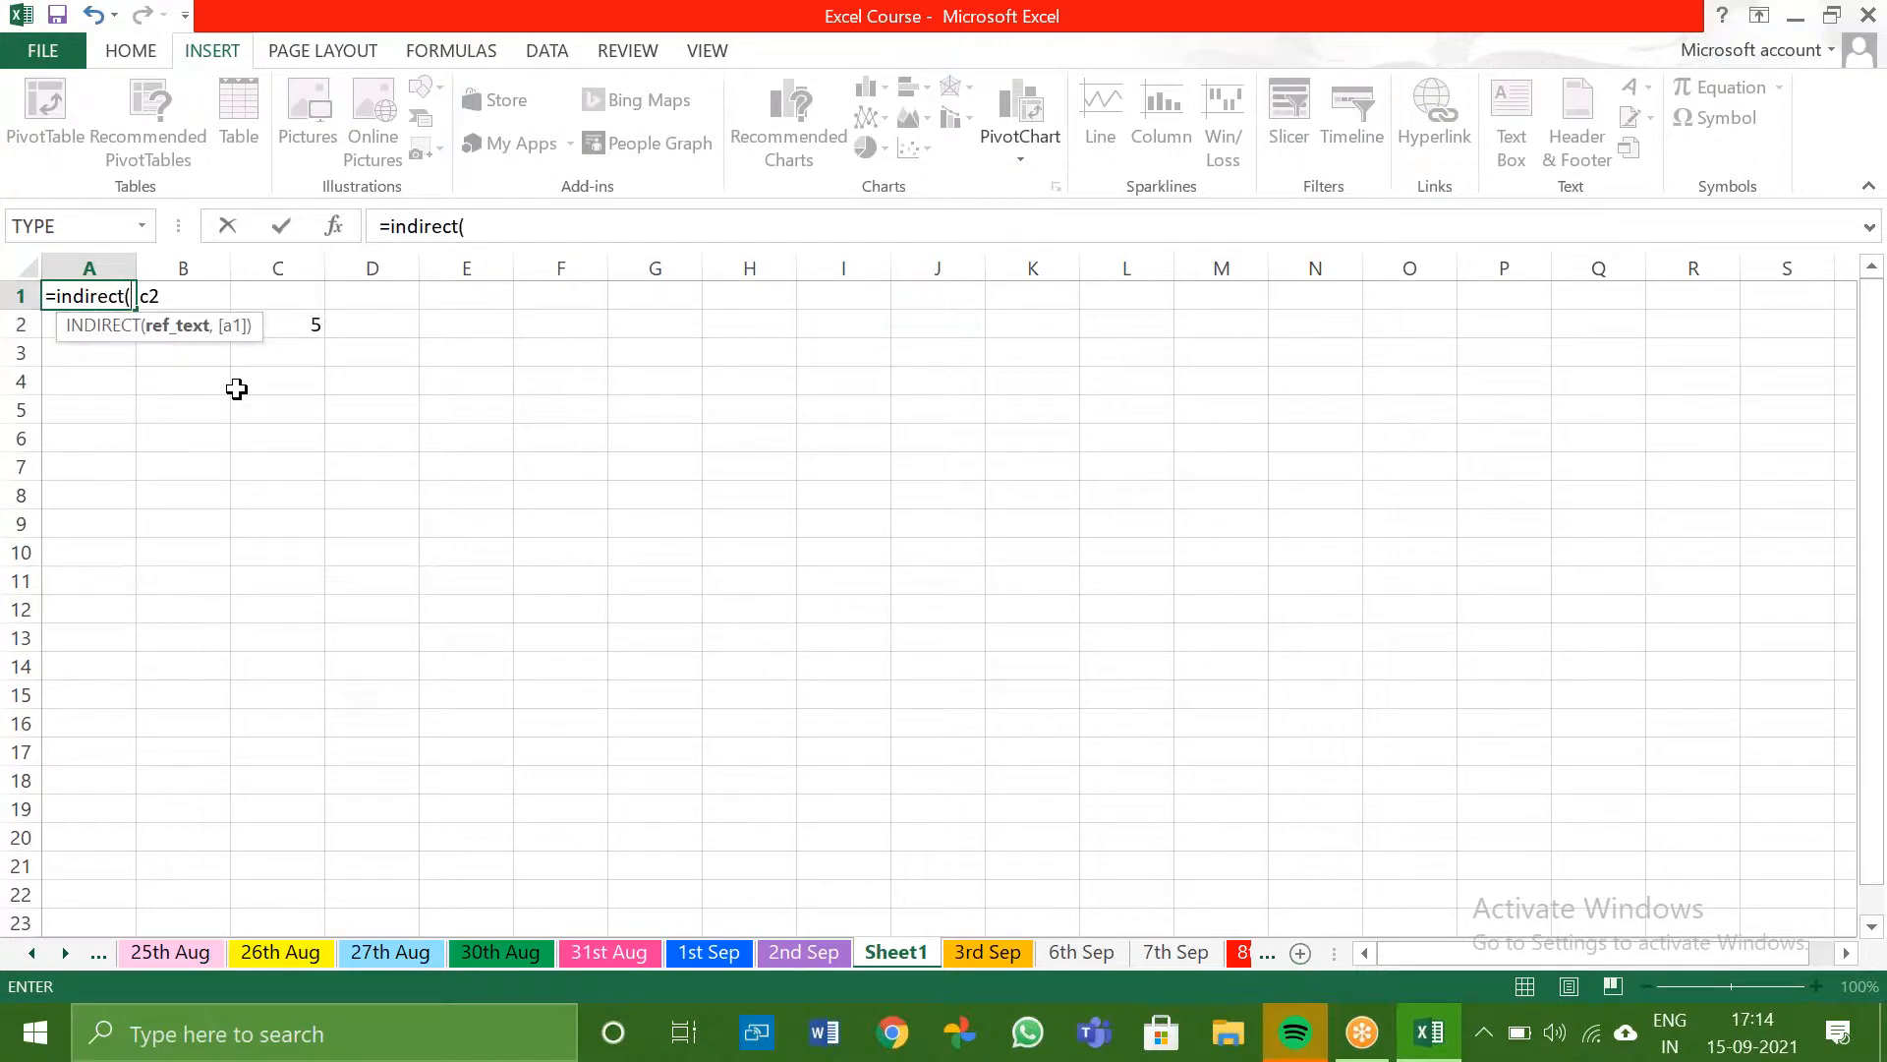
{"action": "left_click", "coordinate": [198, 291]}
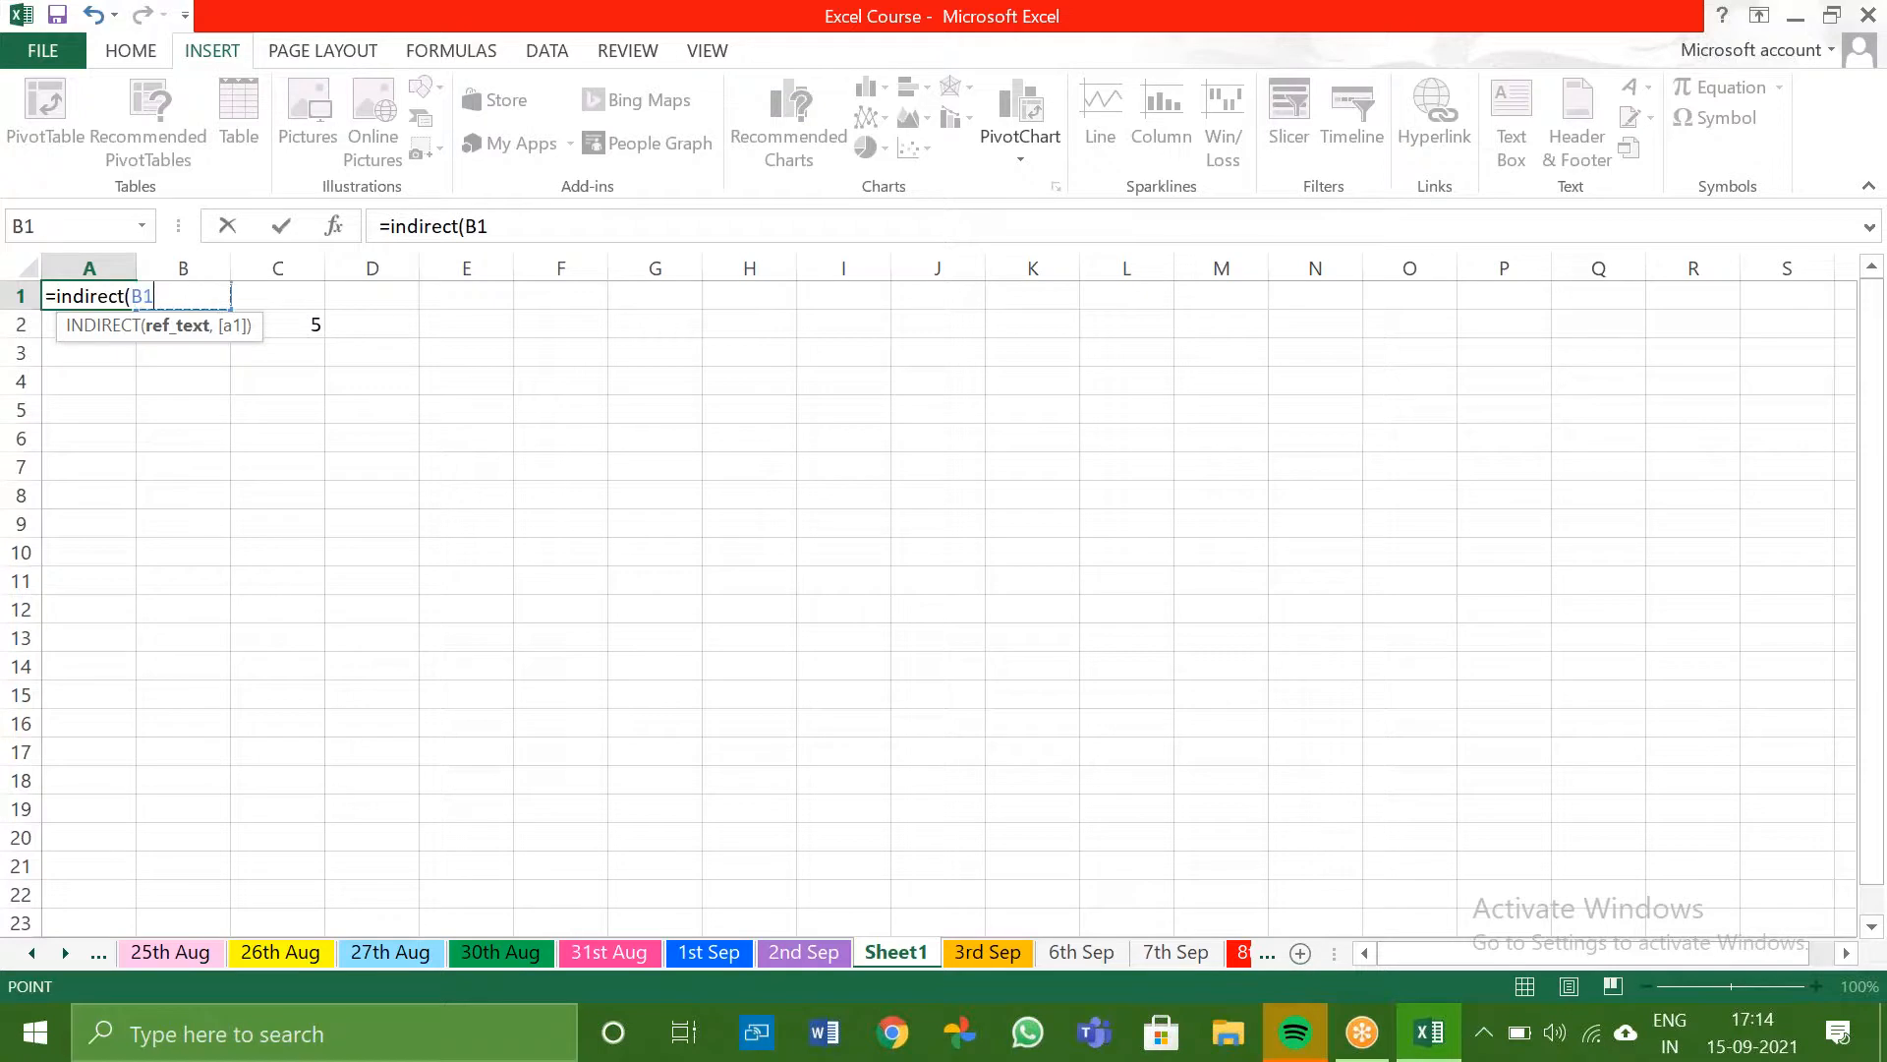
{"action": "type", "text": ")"}
{"action": "key", "text": "Return"}
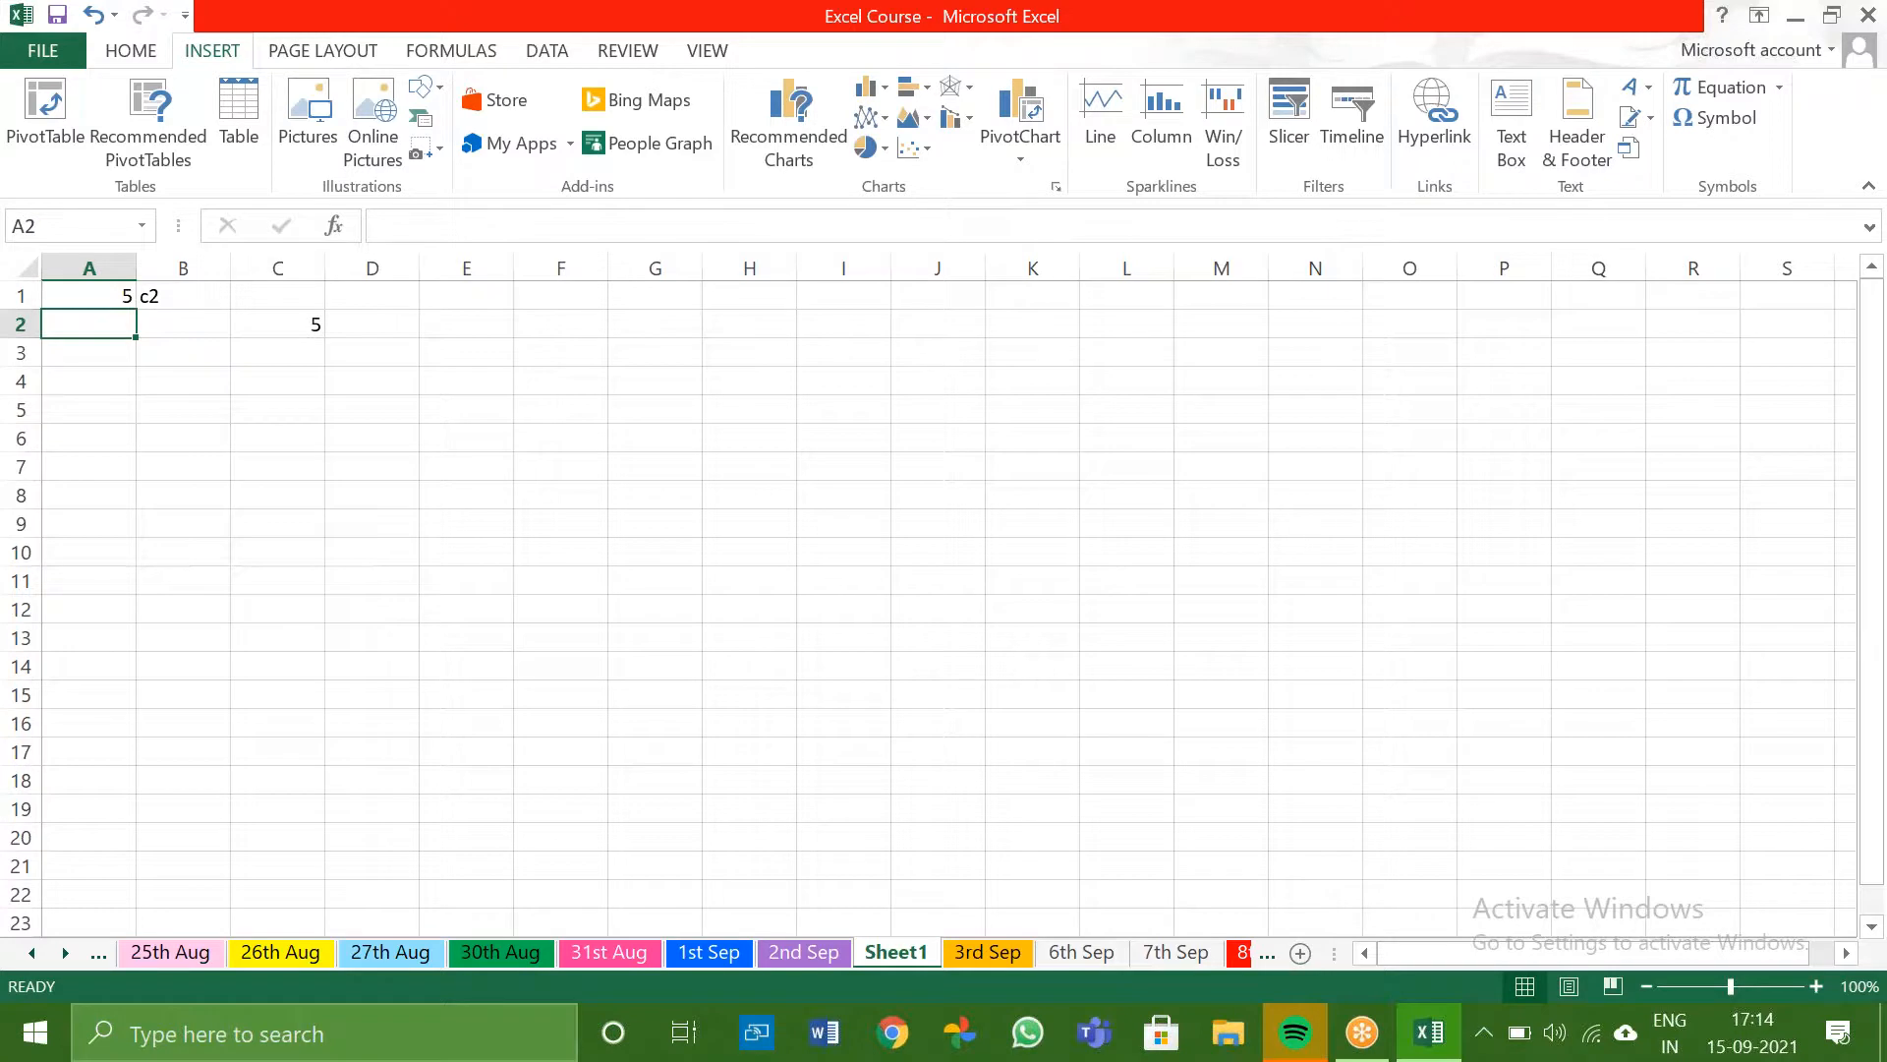
- Inspect the INDIRECT formula in A1 and the reference text in B1
{"action": "left_click", "coordinate": [109, 300]}
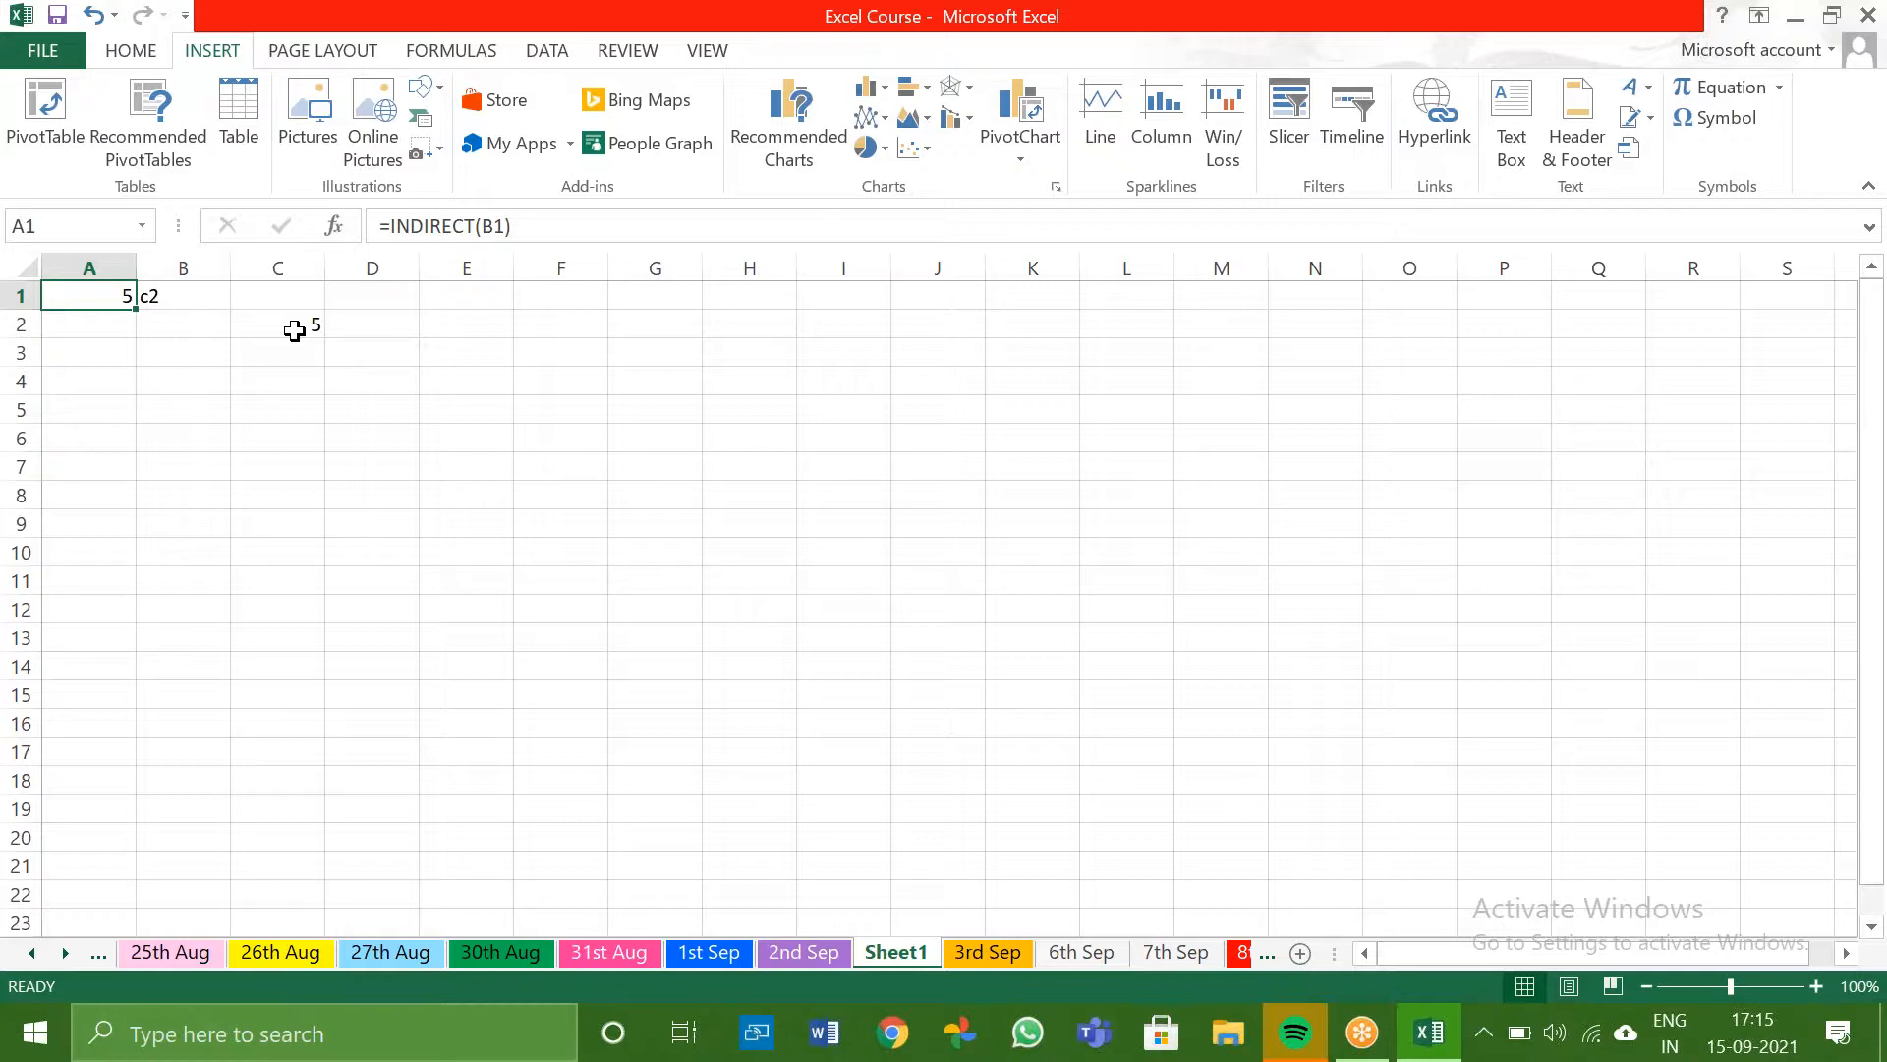
{"action": "left_click", "coordinate": [190, 291]}
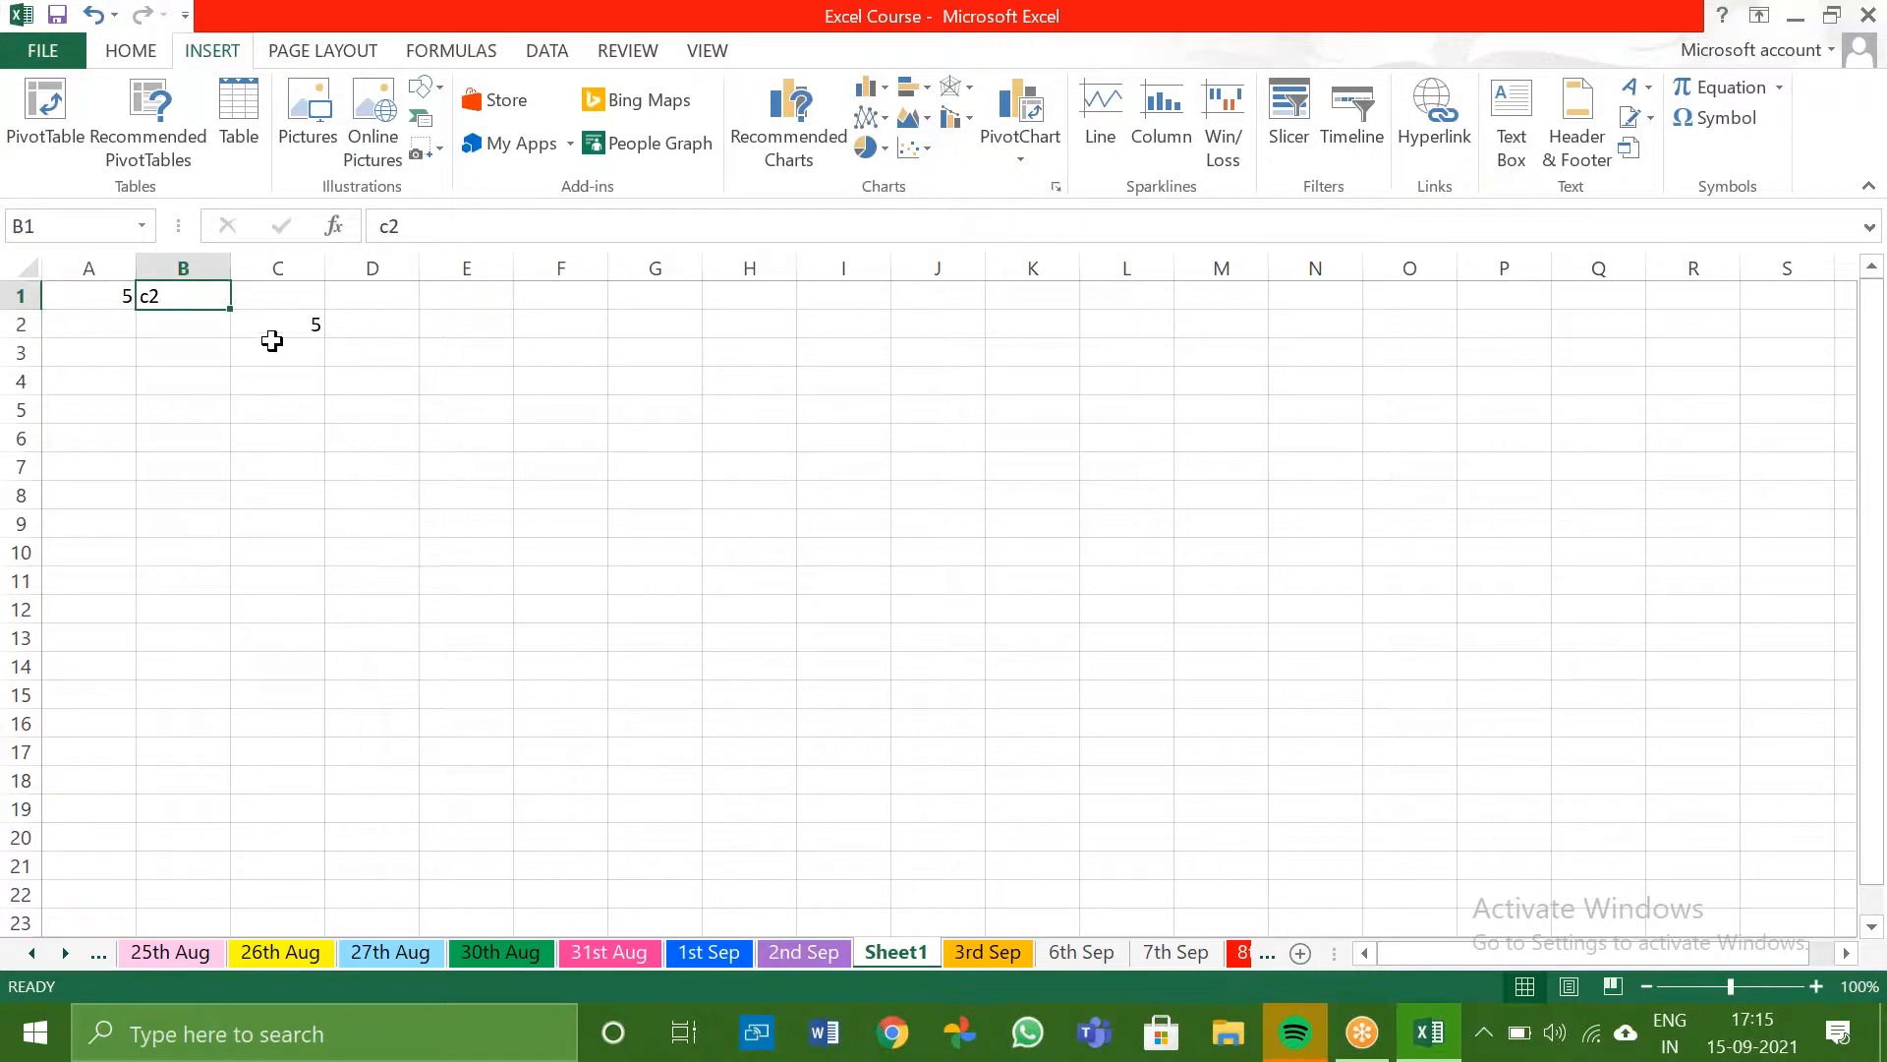
{"action": "left_click", "coordinate": [88, 299]}
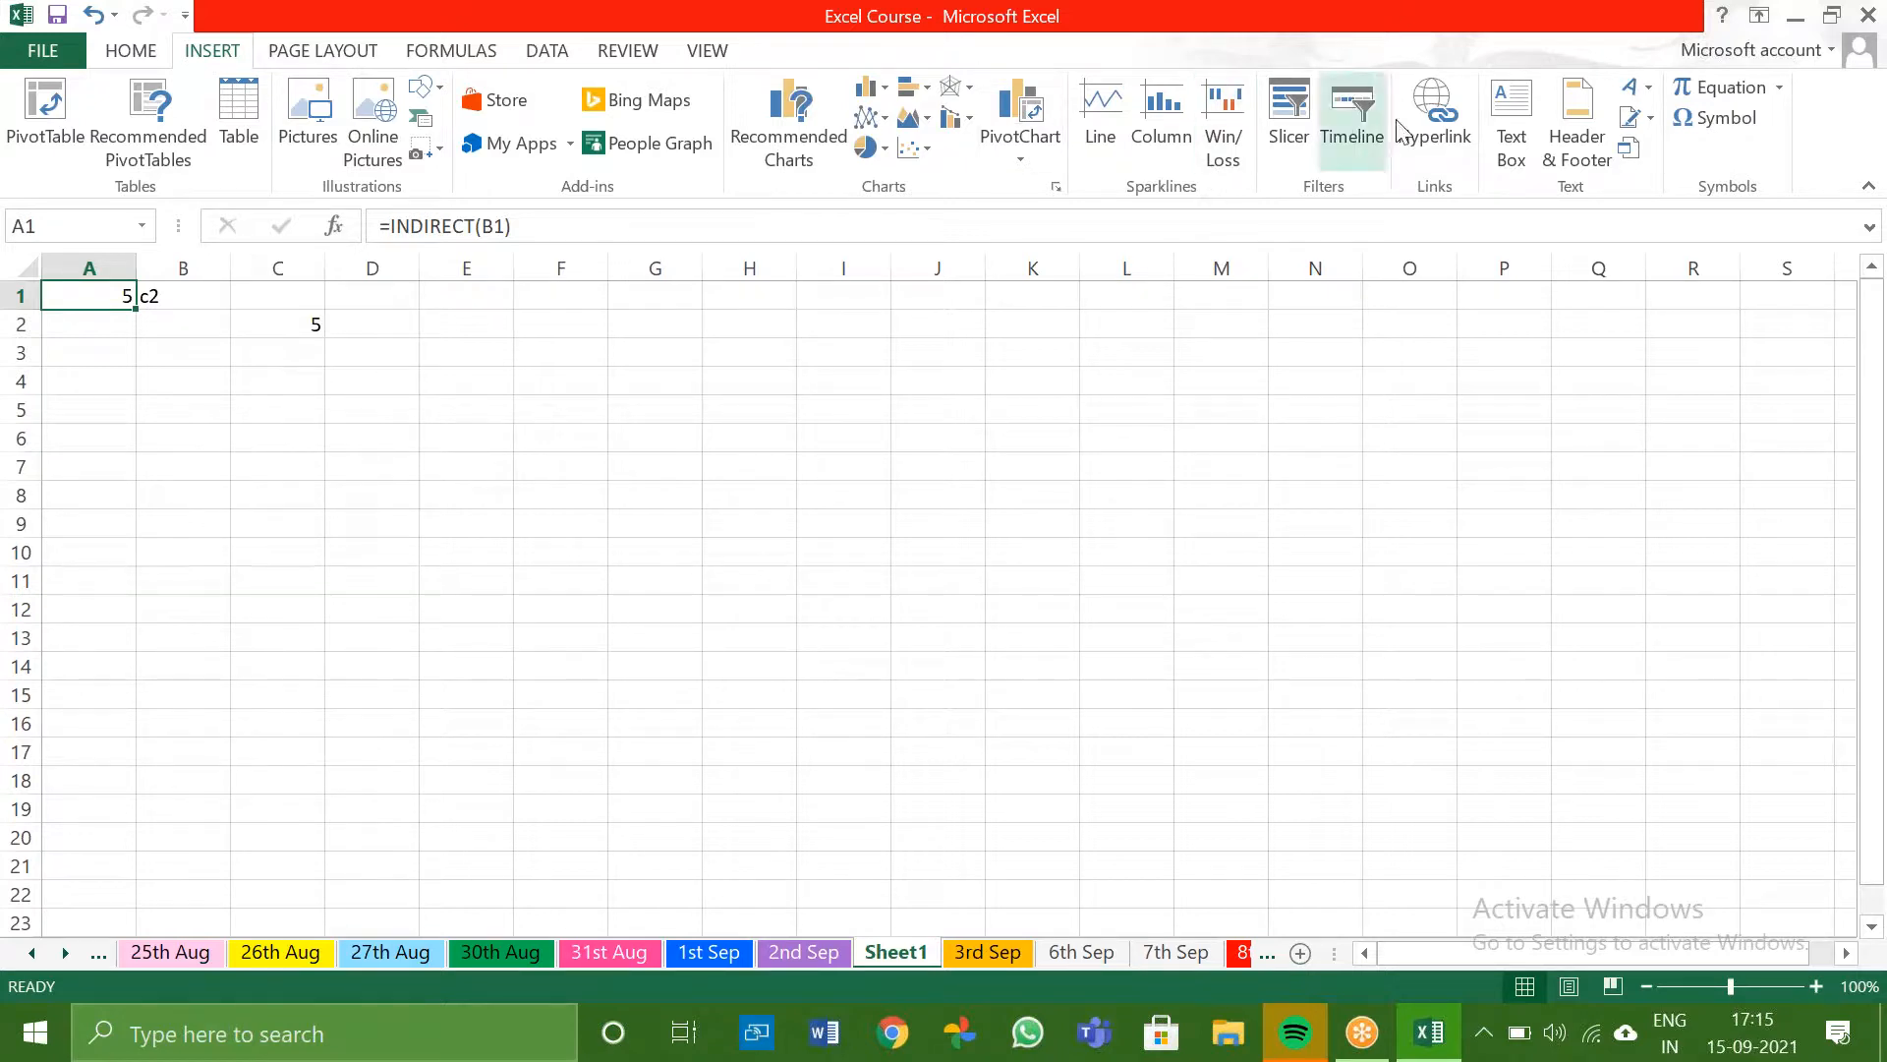
{"action": "left_click", "coordinate": [1407, 59]}
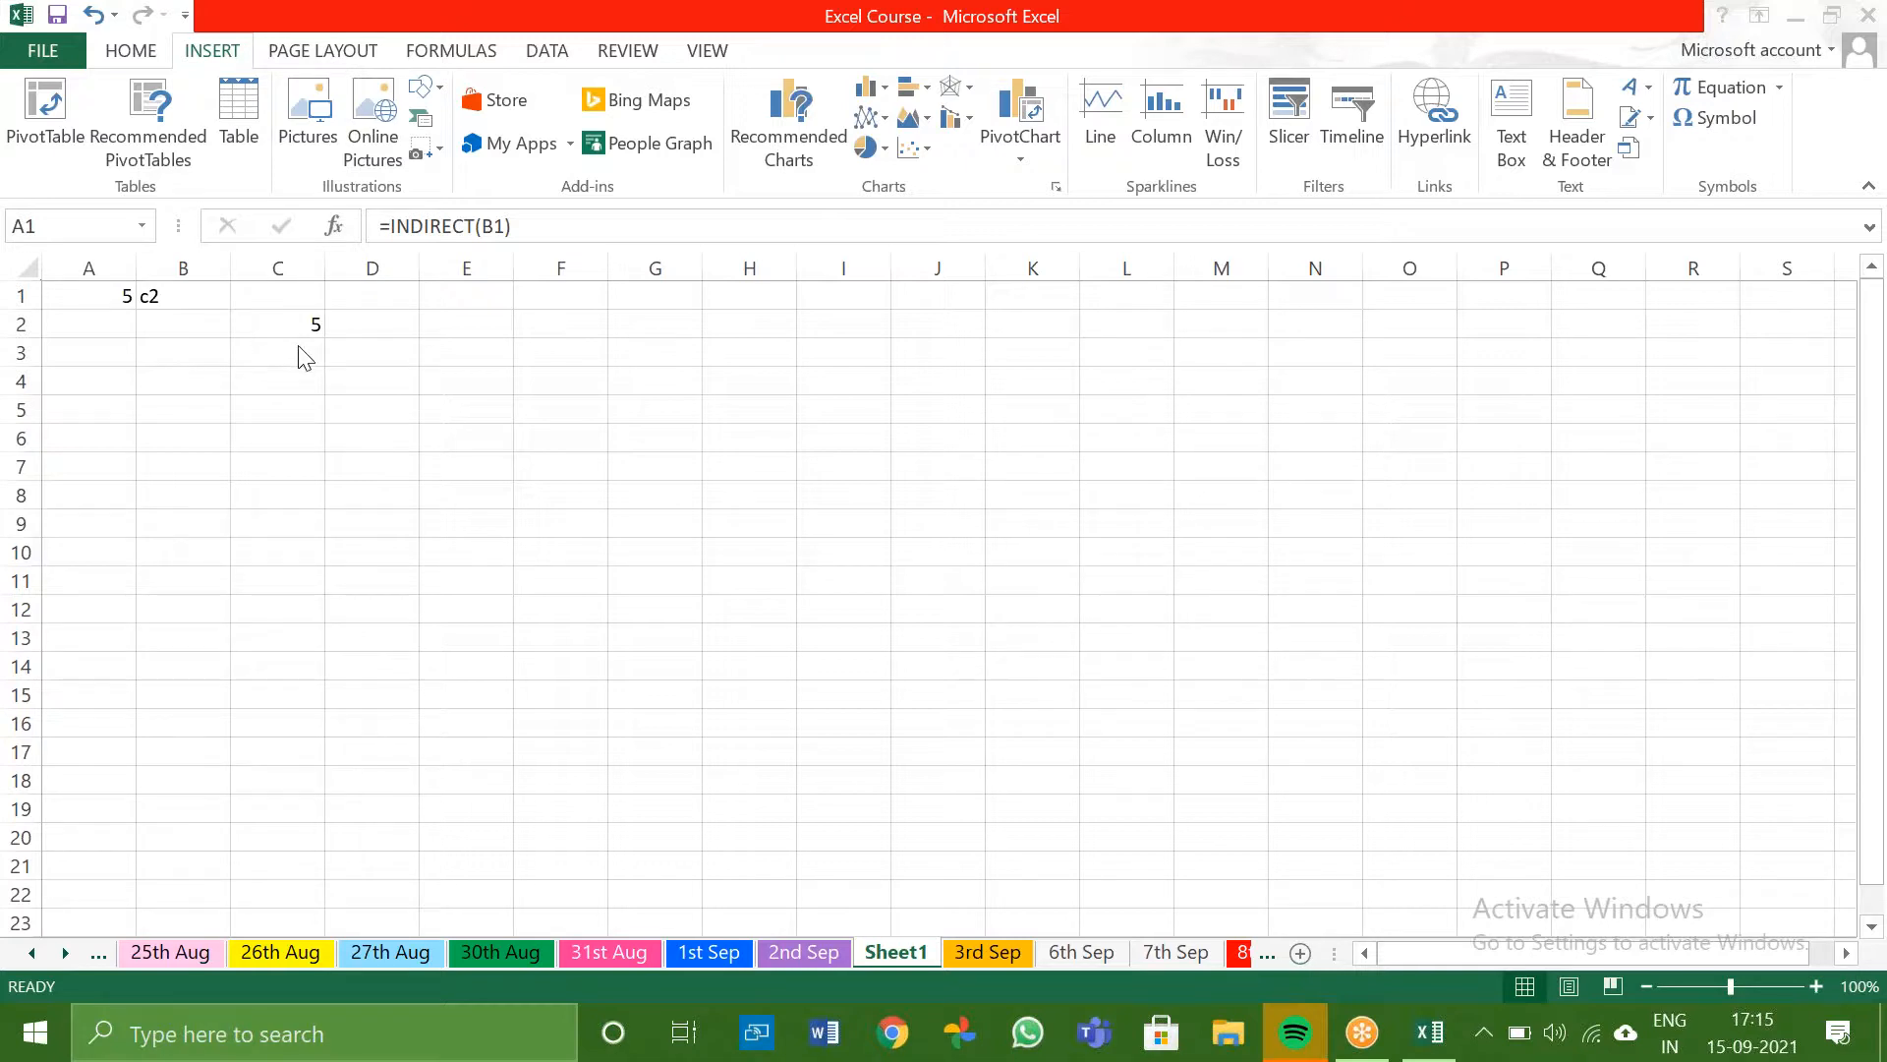
{"action": "left_click", "coordinate": [308, 421]}
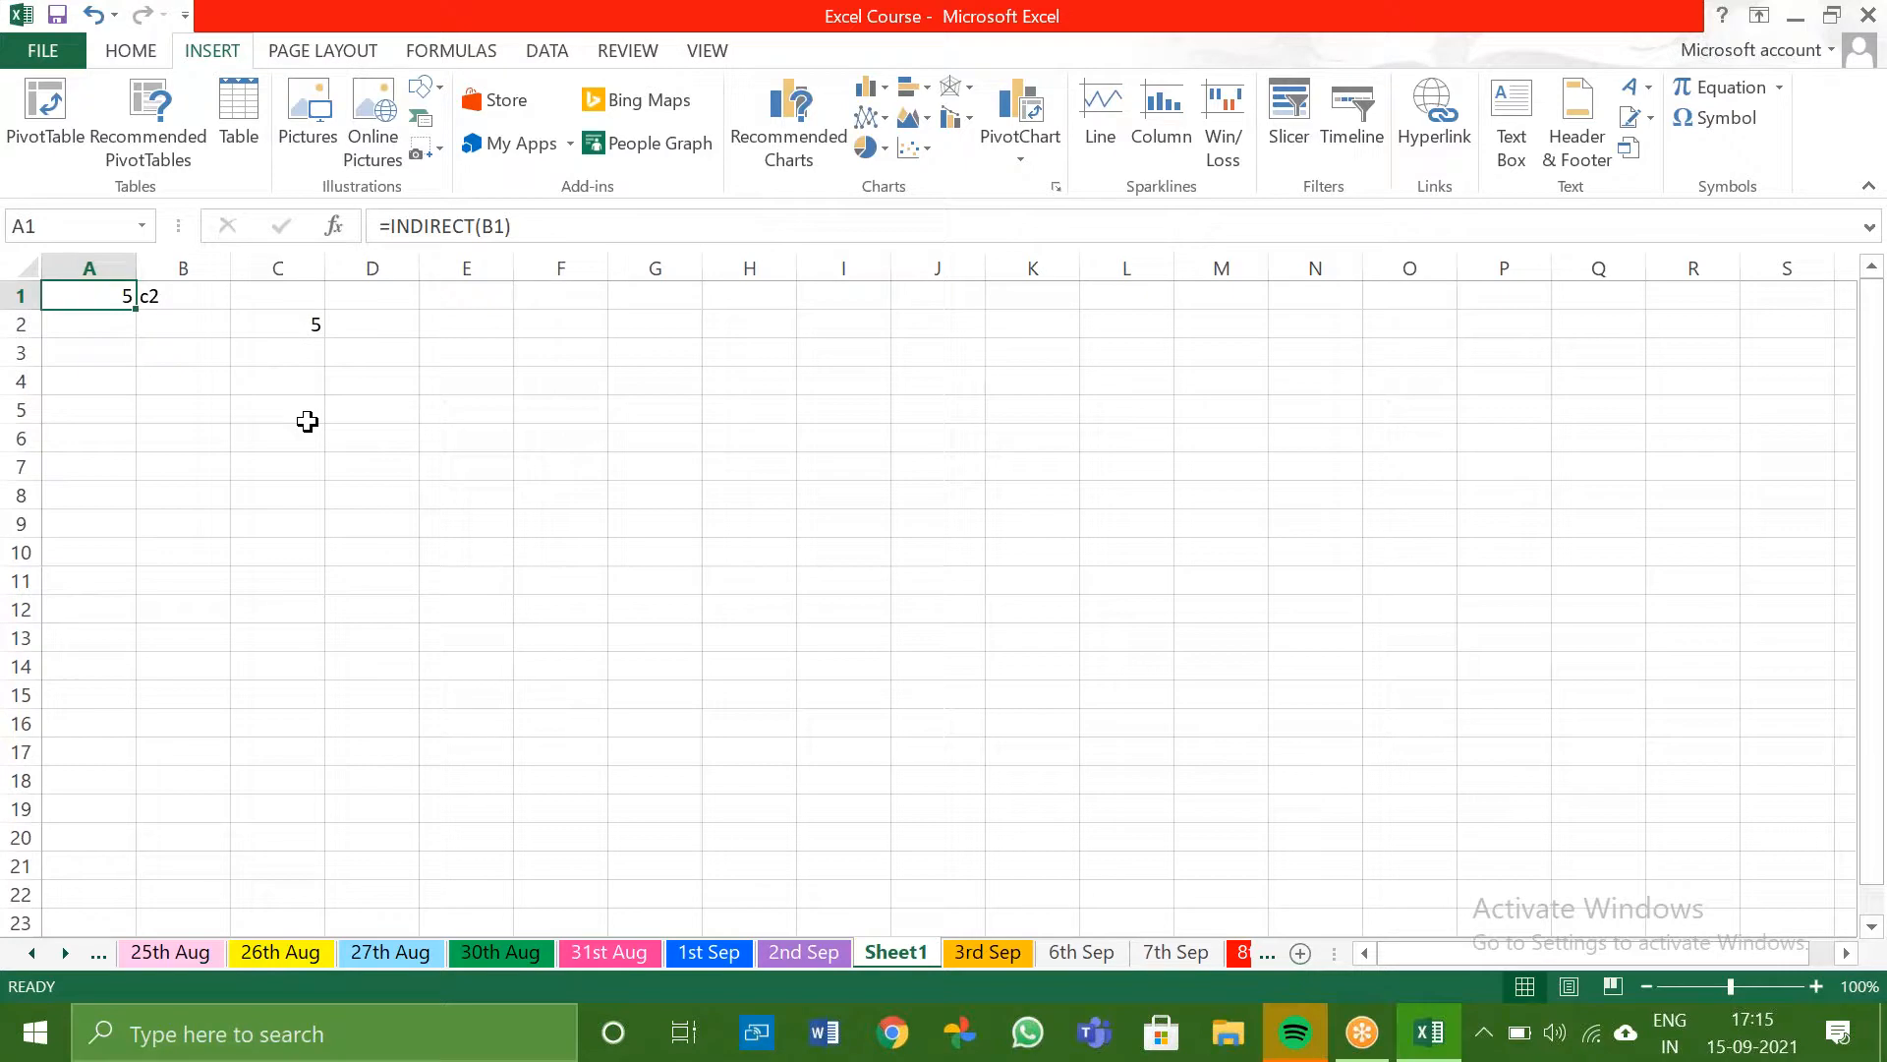
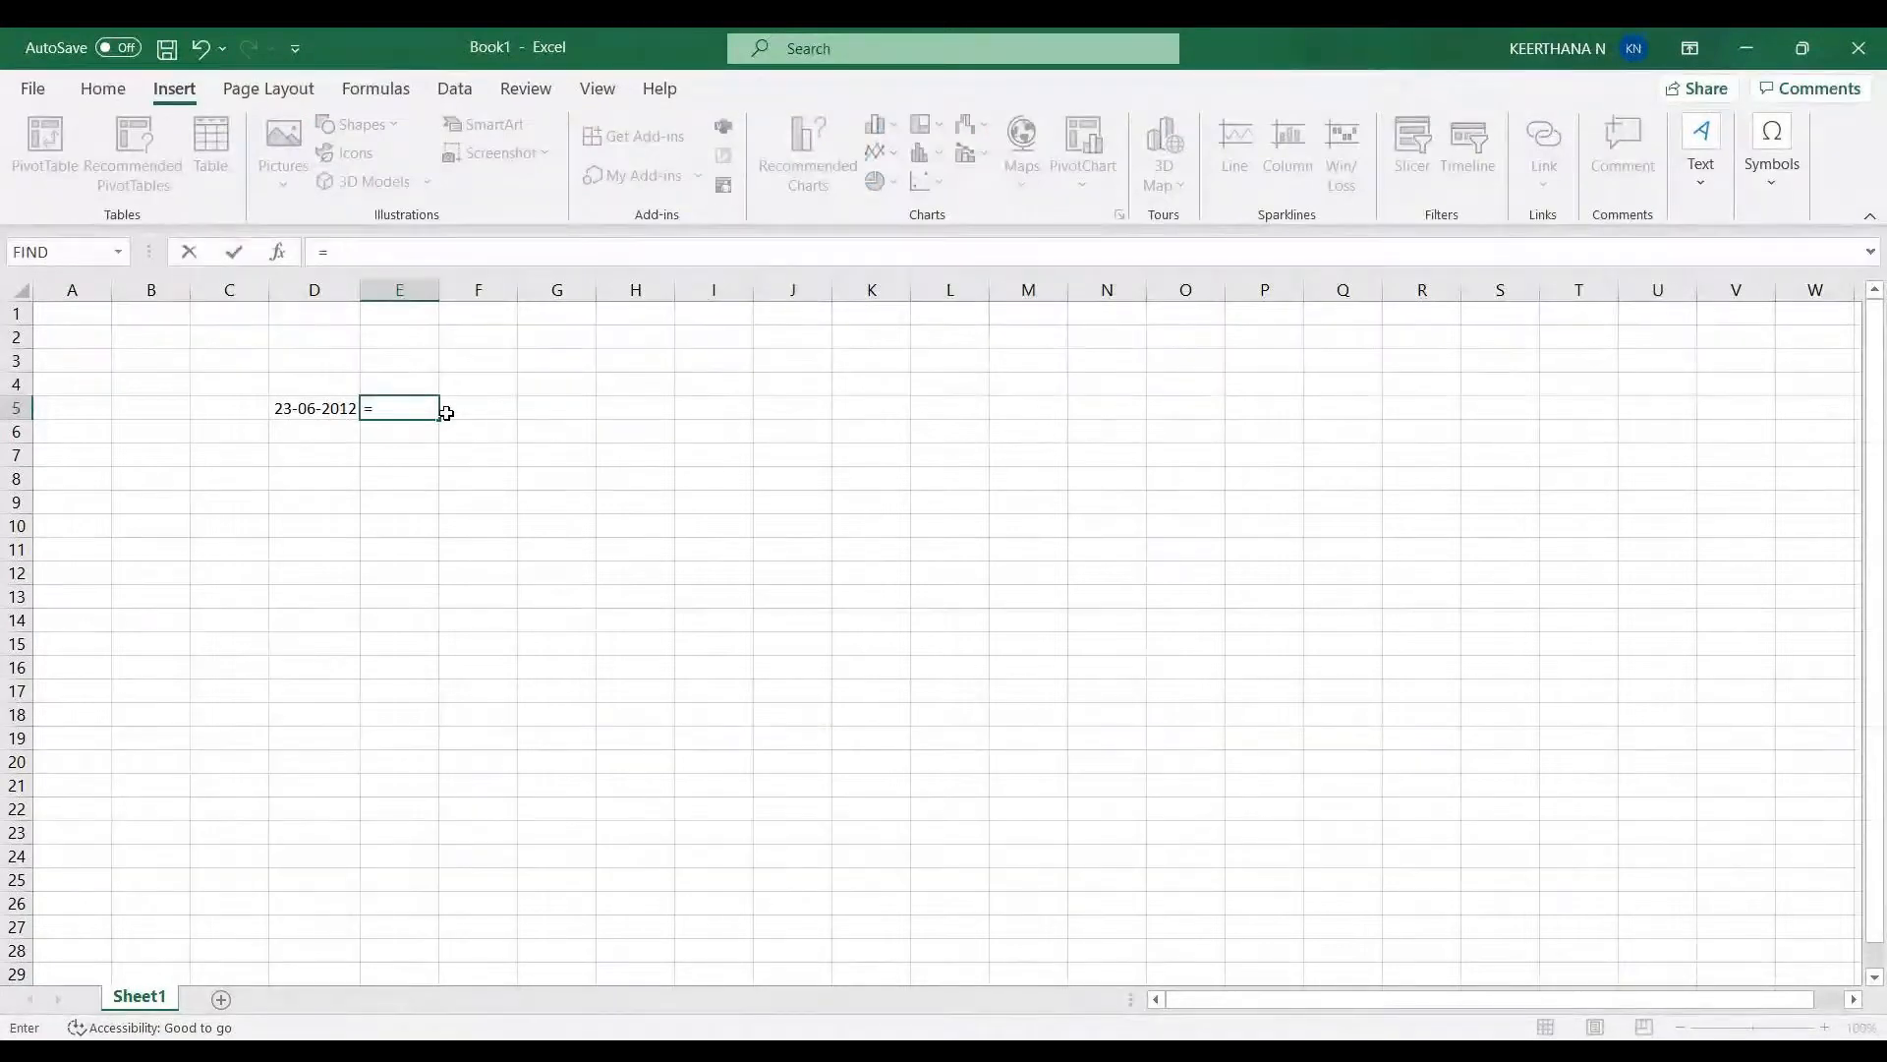
{"action": "type", "text": "roundu"}
{"action": "key", "text": "BackSpace"}
{"action": "key", "text": "BackSpace"}
{"action": "key", "text": "BackSpace"}
{"action": "key", "text": "BackSpace"}
{"action": "key", "text": "BackSpace"}
{"action": "key", "text": "BackSpace"}
- Enter the formula =D5-date(year(D5),1,1)+1 in E5 to calculate the day of the year for the date in D5
{"action": "left_click", "coordinate": [303, 409]}
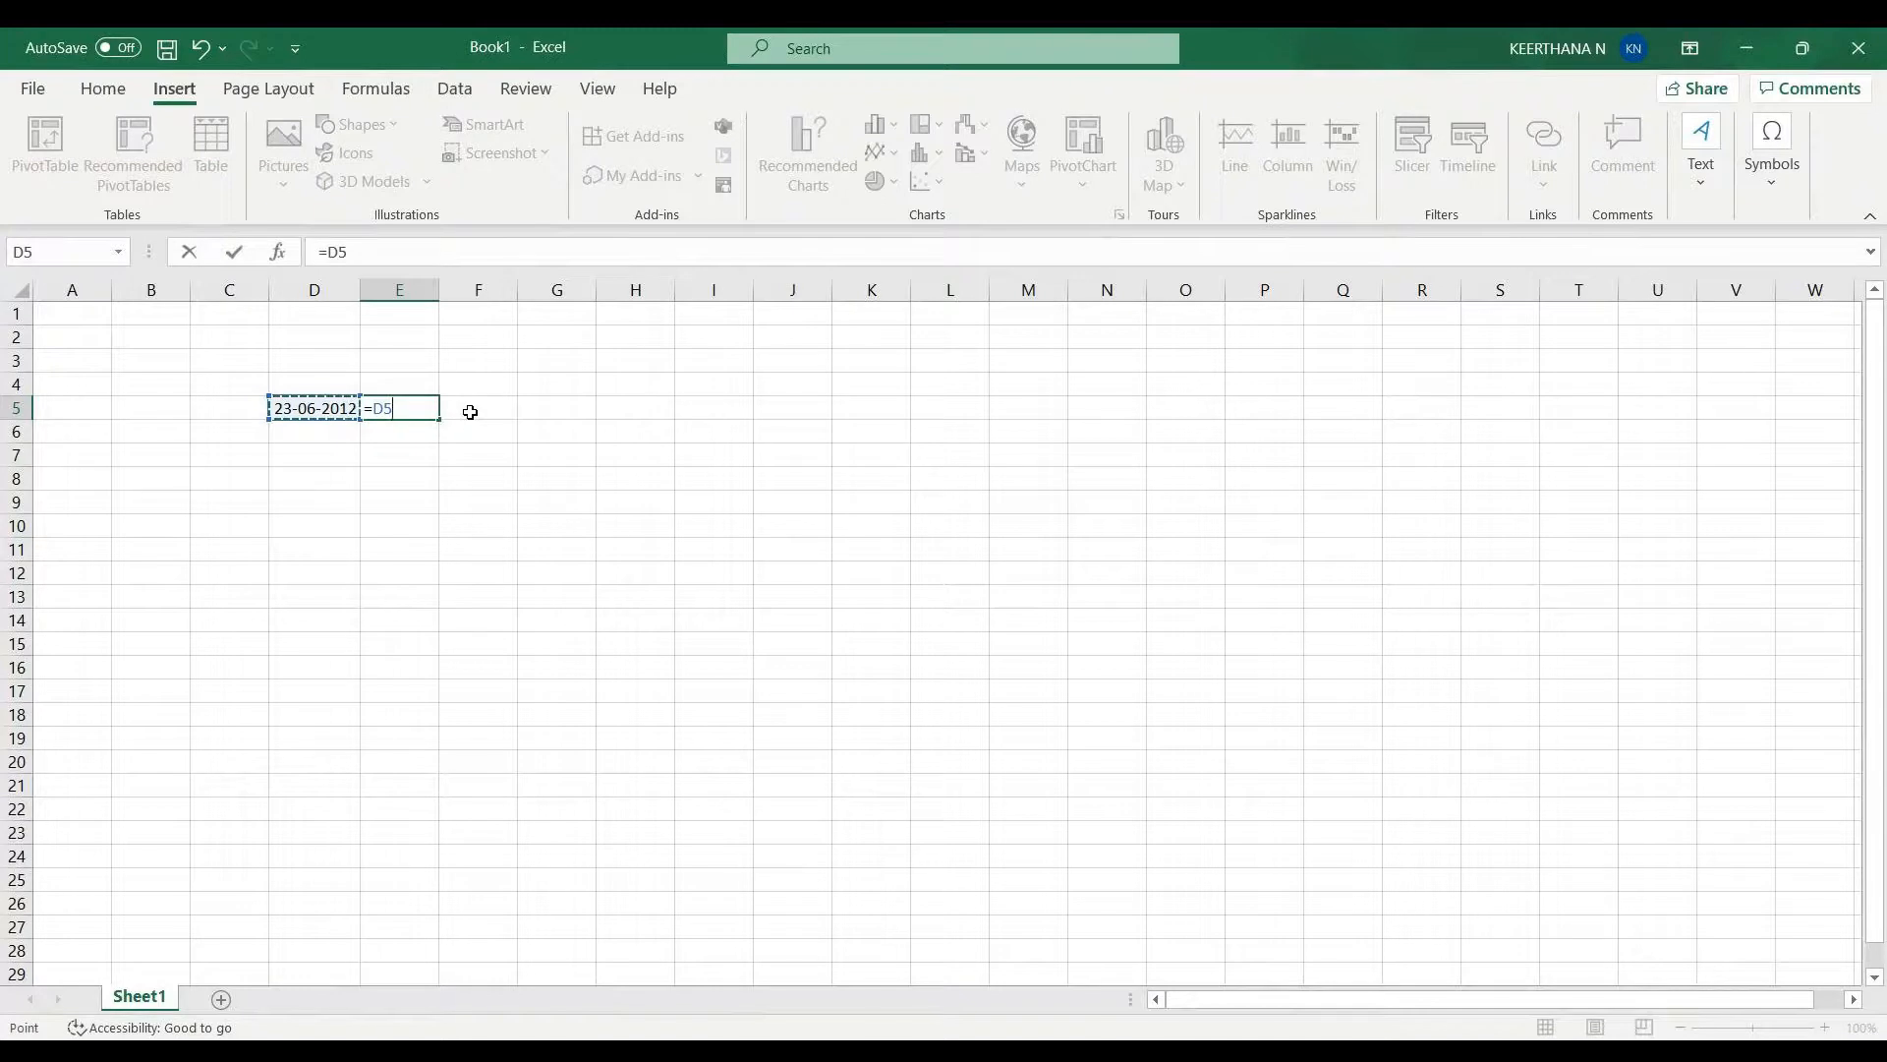
{"action": "type", "text": "-date(year"}
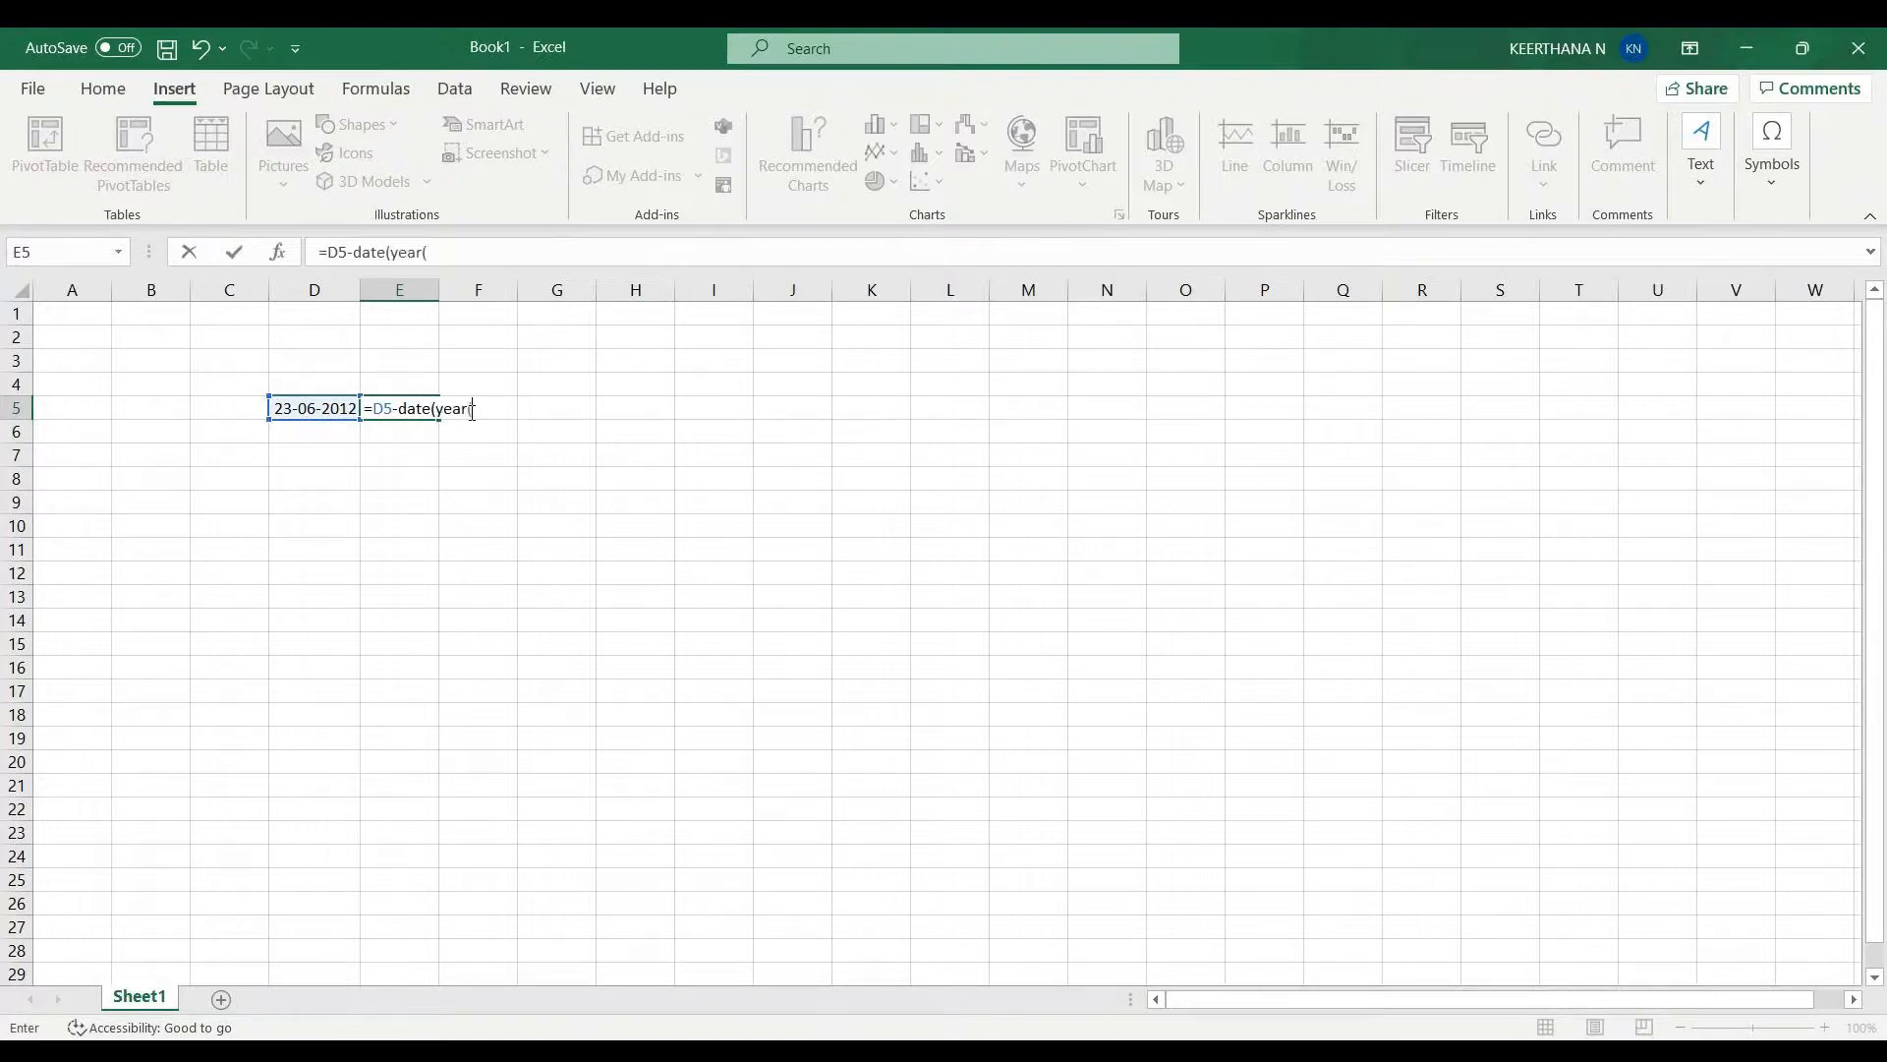
{"action": "type", "text": "("}
{"action": "left_click", "coordinate": [315, 408]}
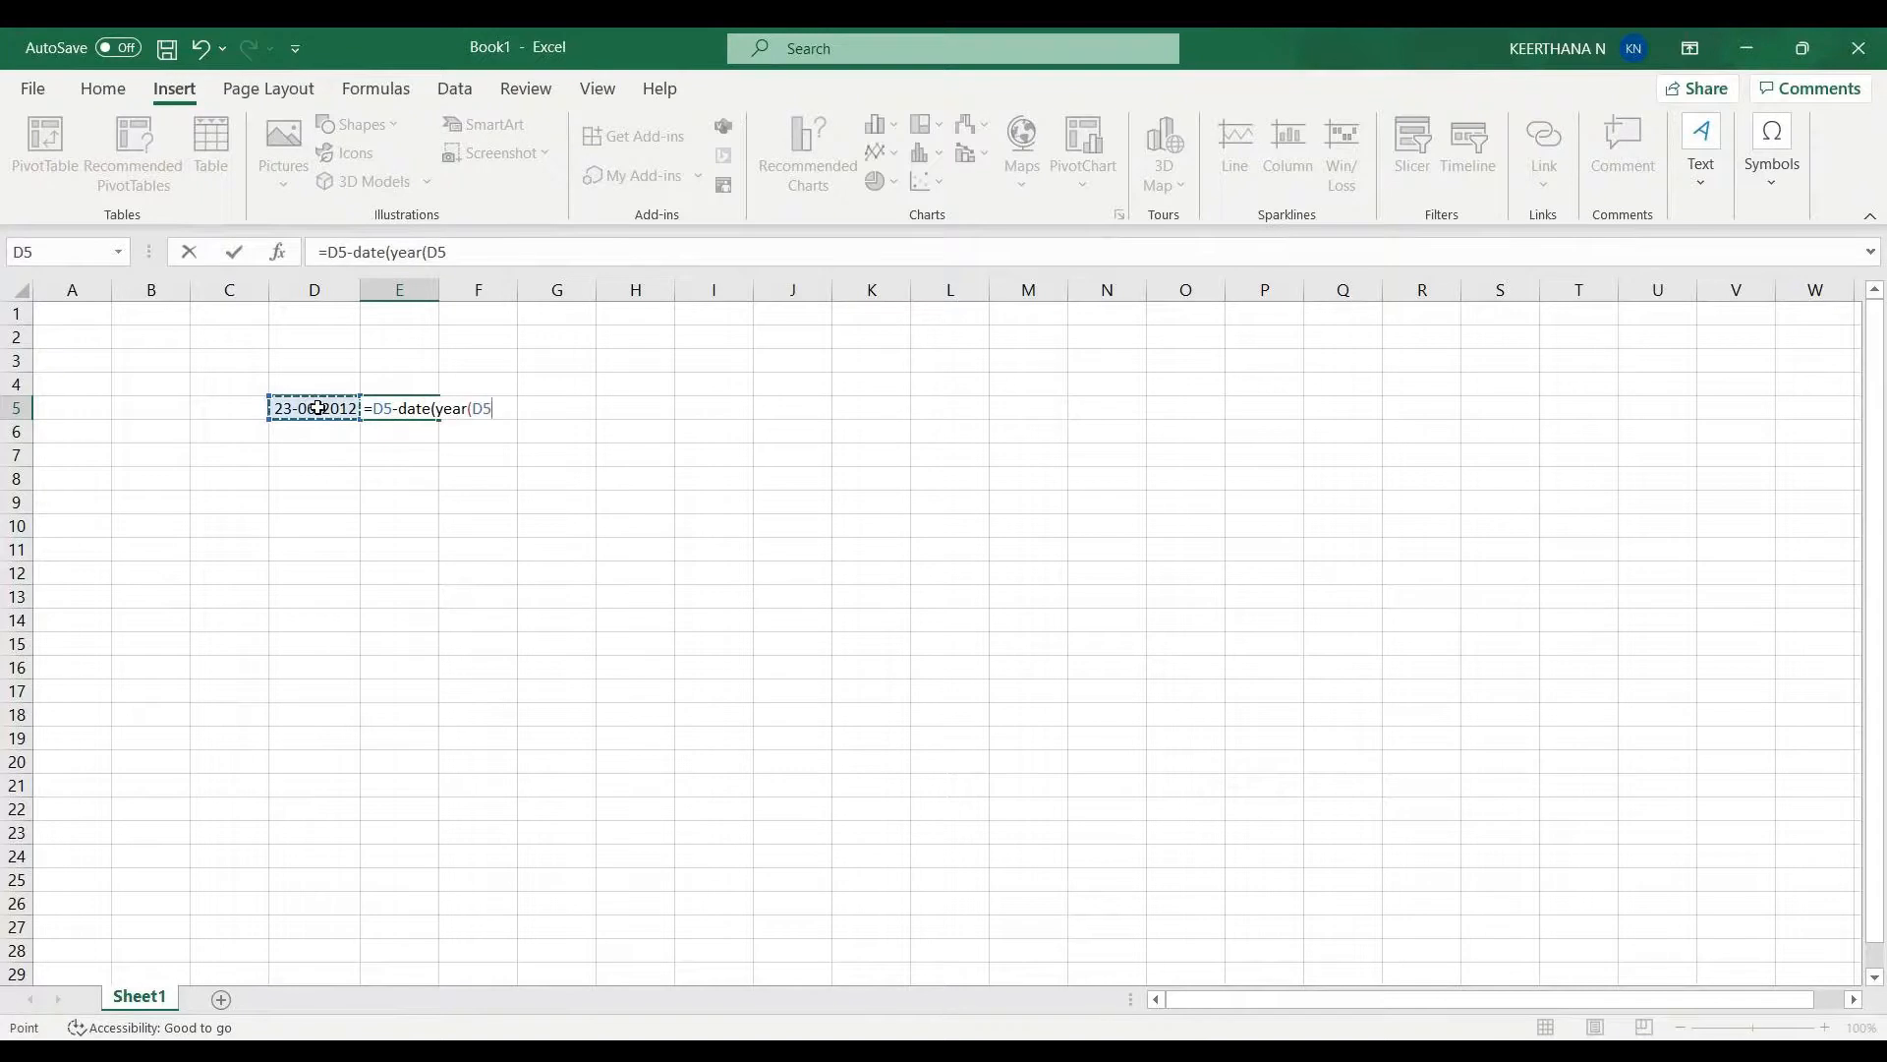
{"action": "type", "text": "),1,1)"}
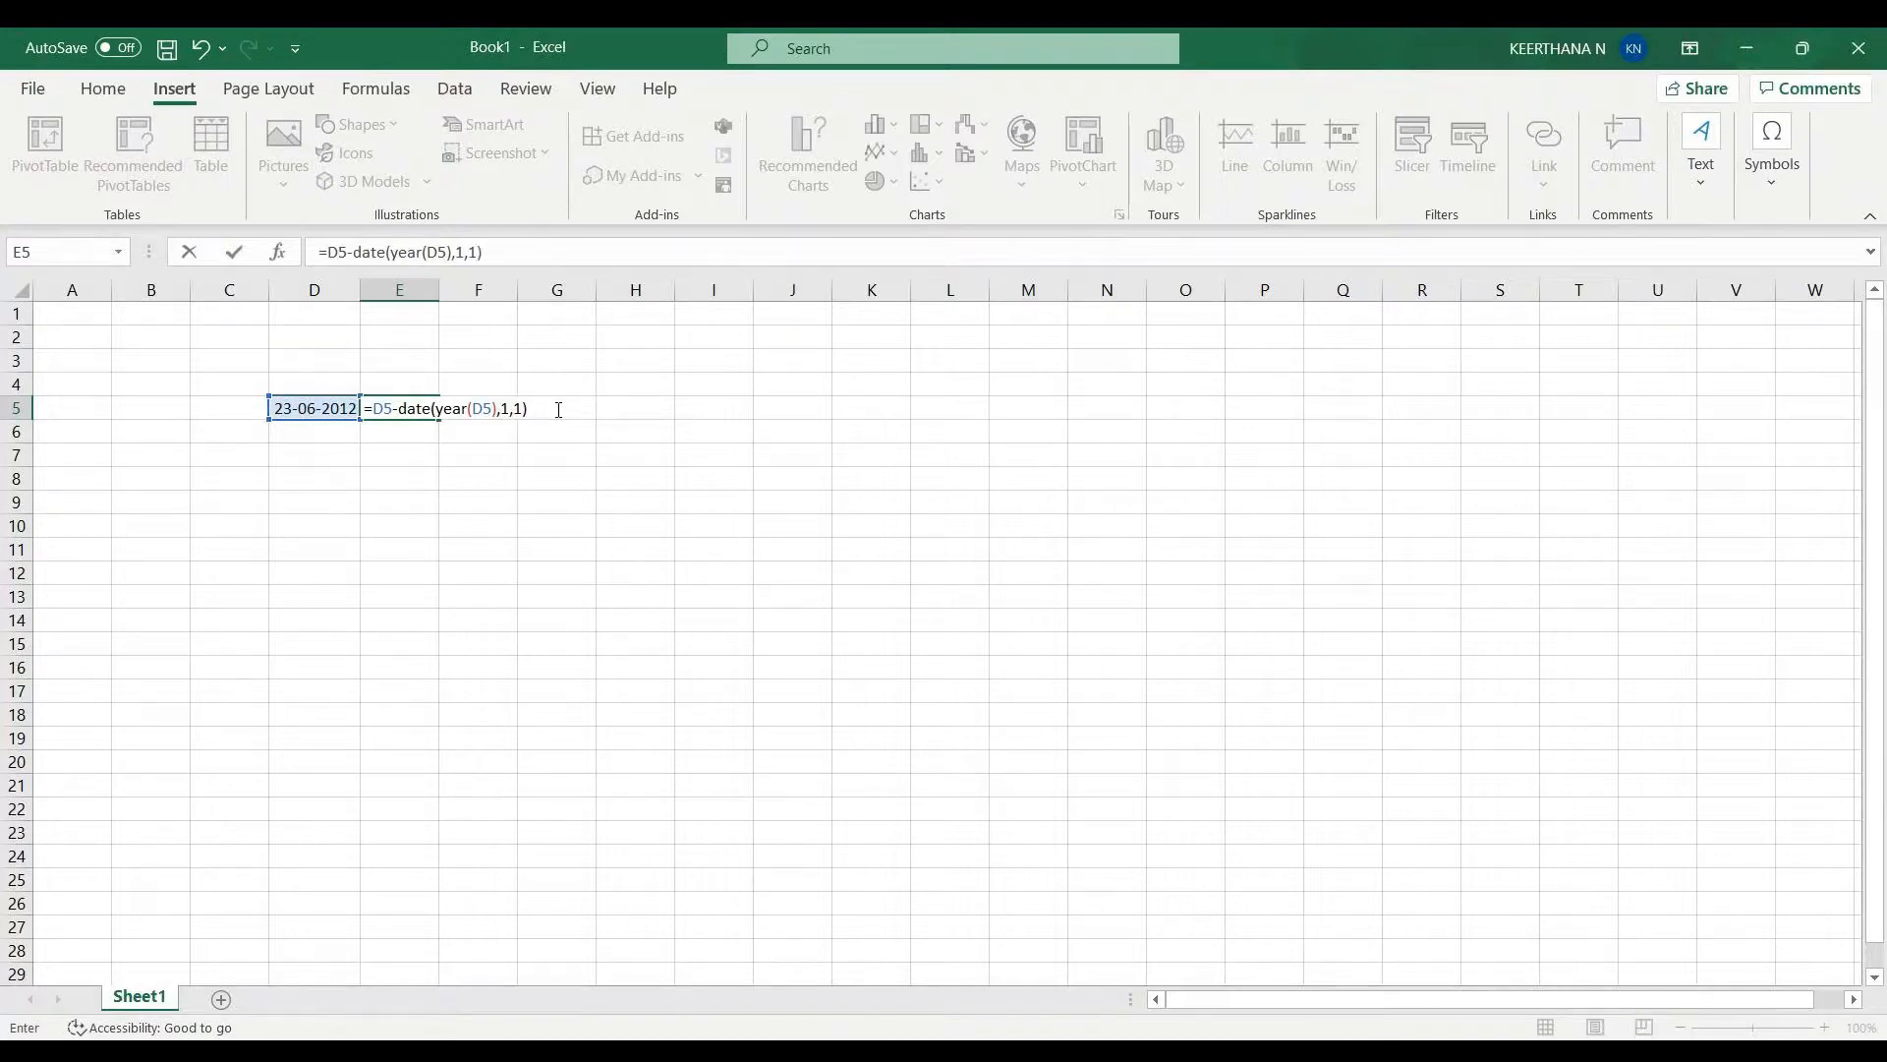
{"action": "type", "text": "+1"}
{"action": "key", "text": "Return"}
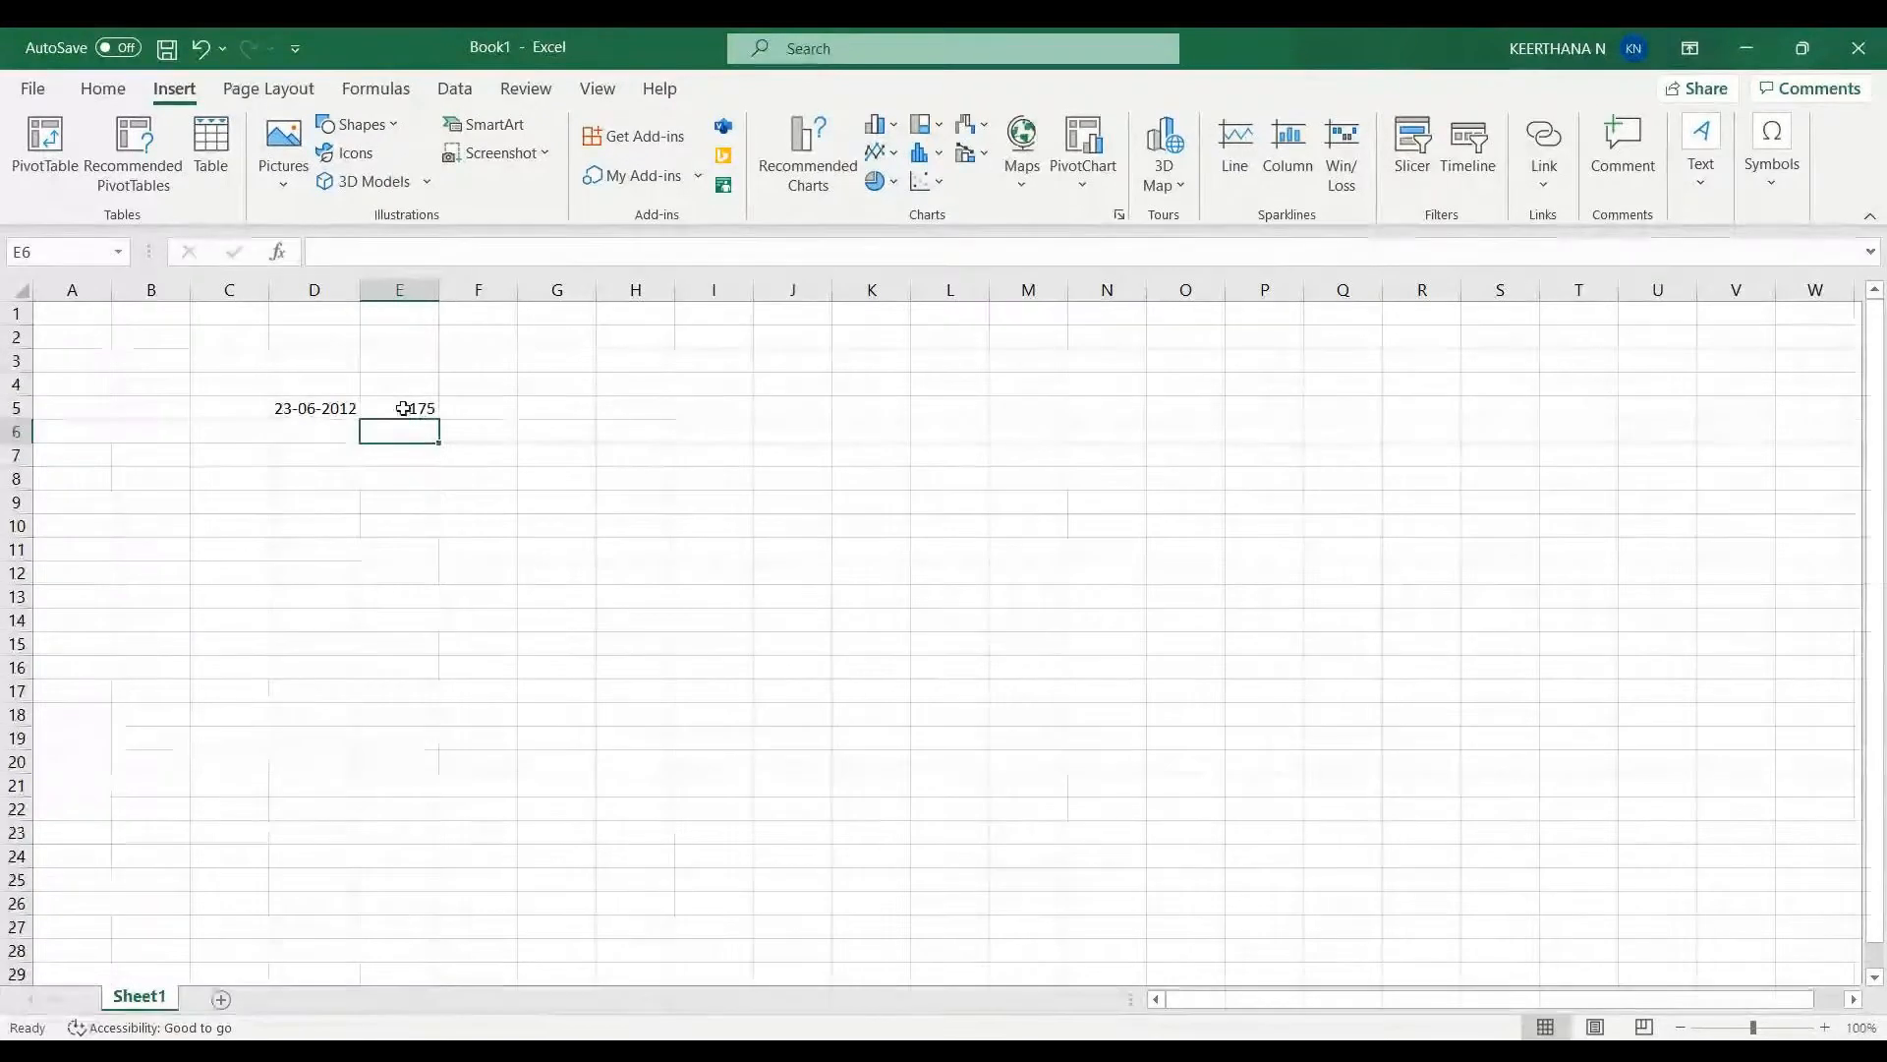
{"action": "left_click", "coordinate": [602, 411]}
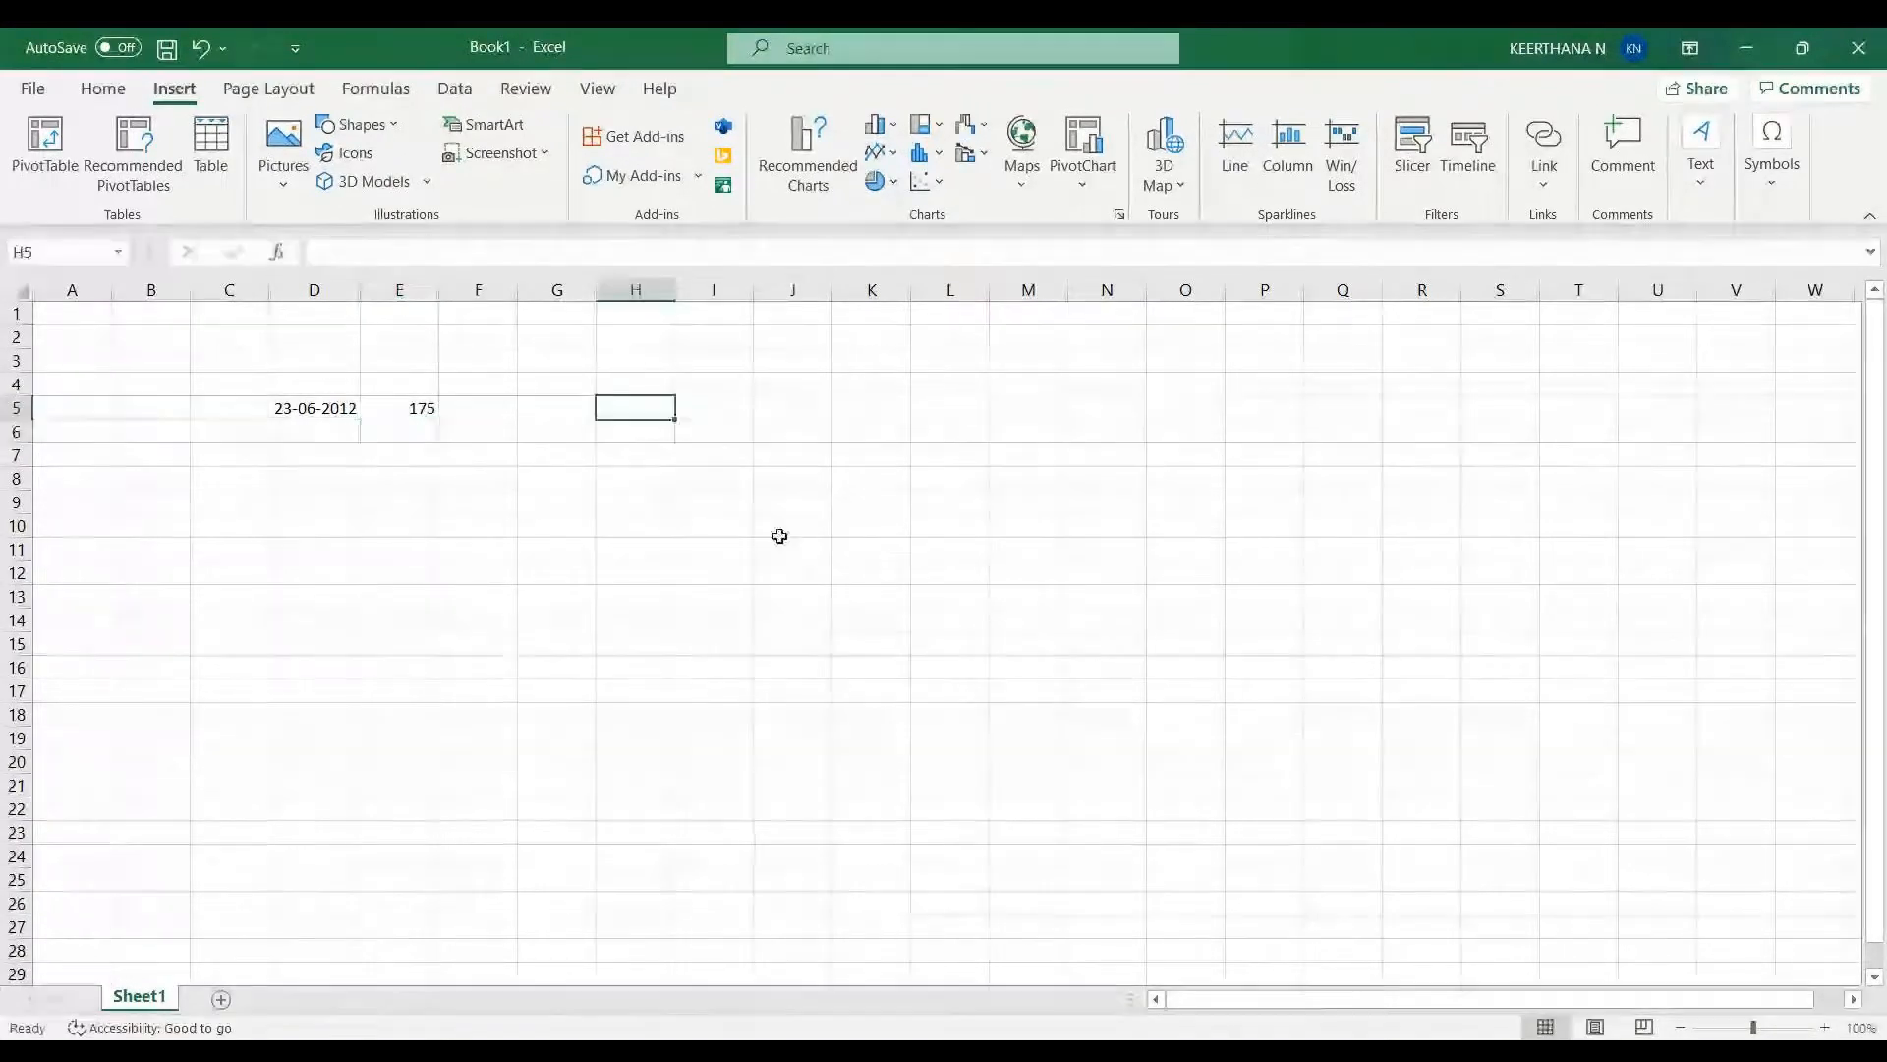
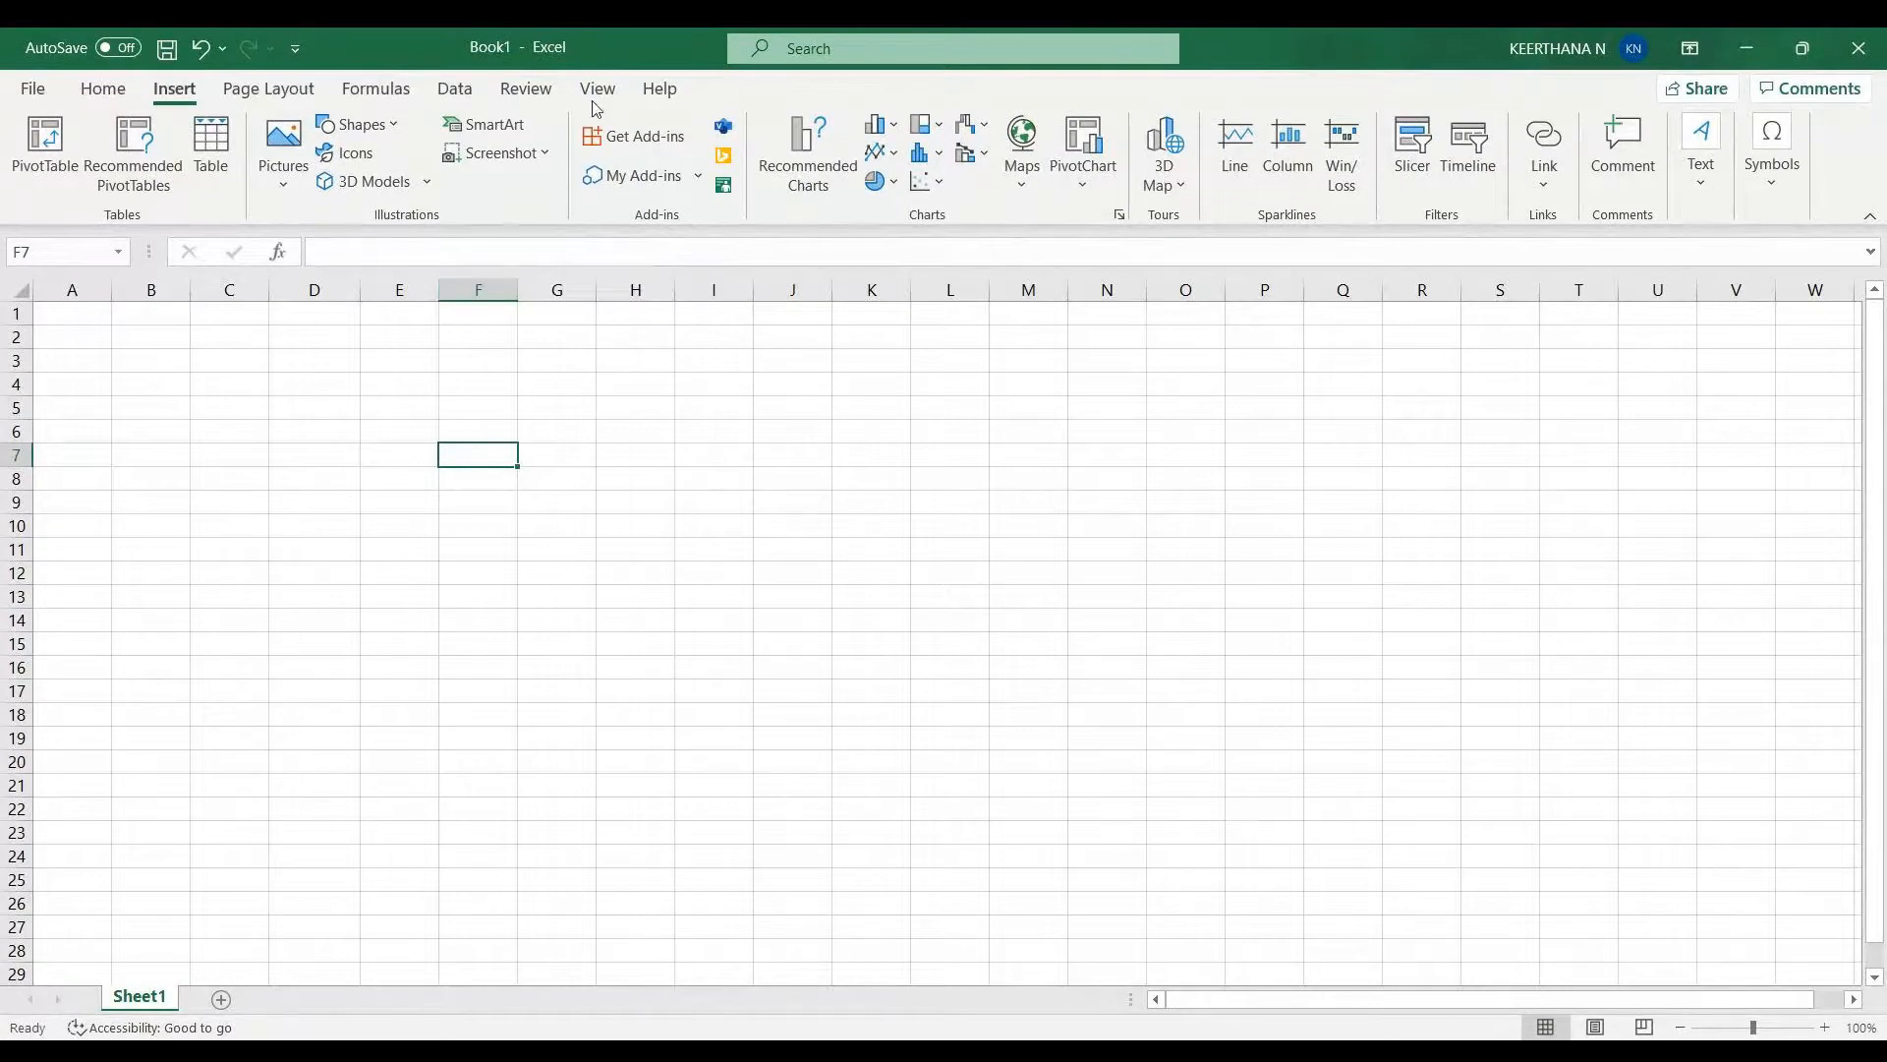
- Freeze the panes at cell H15 so rows above 15 and columns left of H stay visible
{"action": "left_click", "coordinate": [624, 92]}
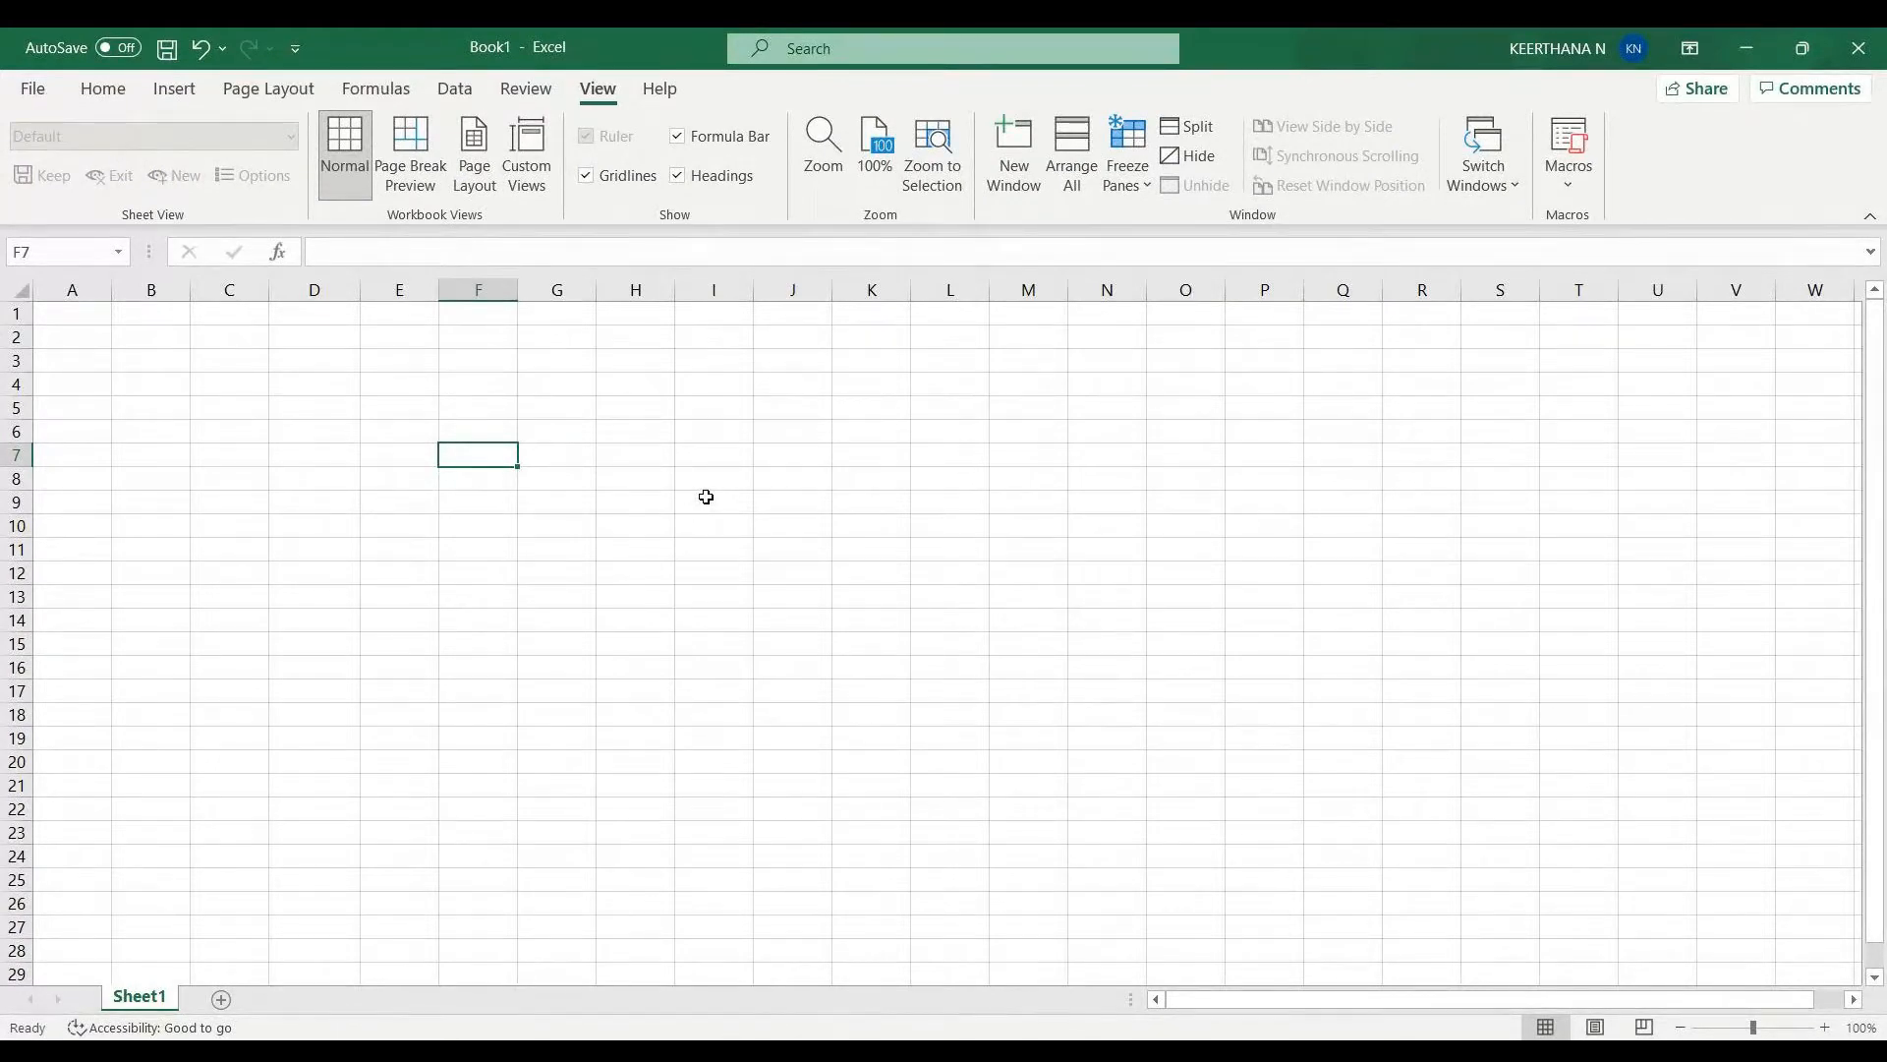
{"action": "left_click", "coordinate": [1145, 183]}
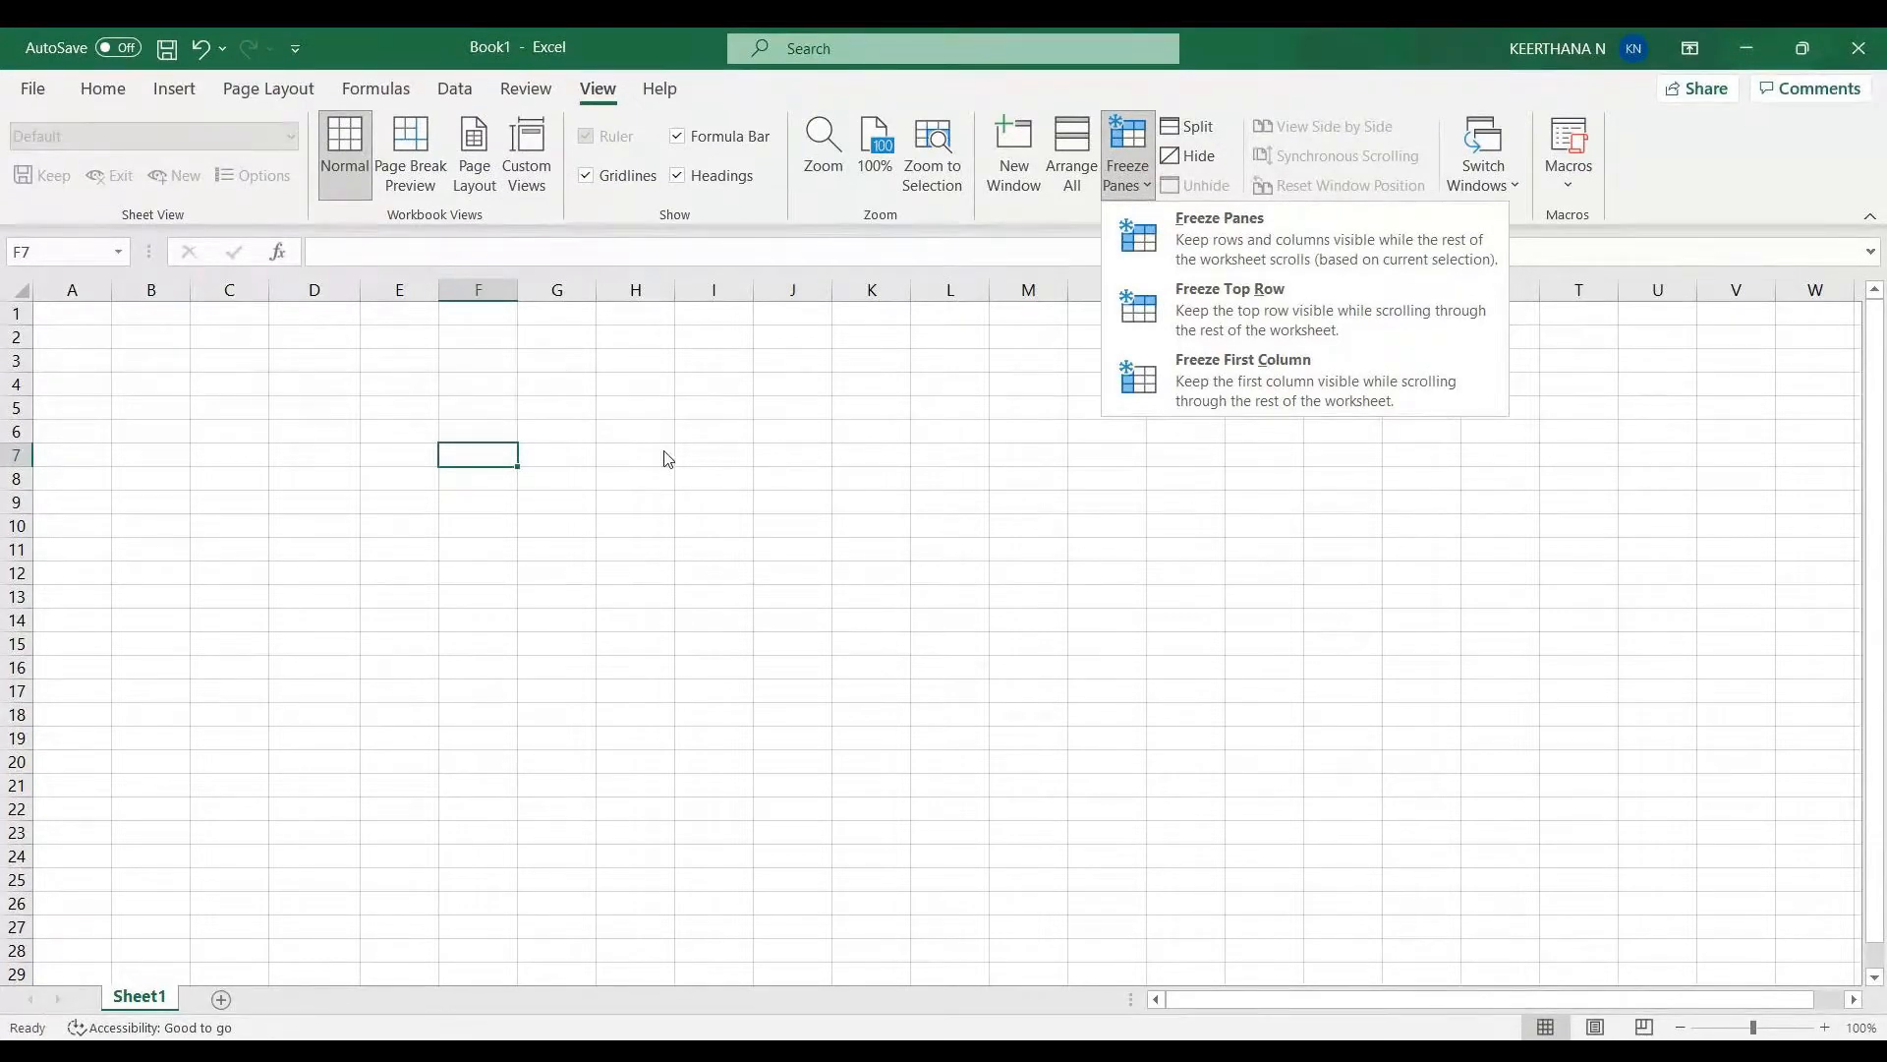
{"action": "left_click", "coordinate": [792, 548]}
{"action": "left_click", "coordinate": [792, 548]}
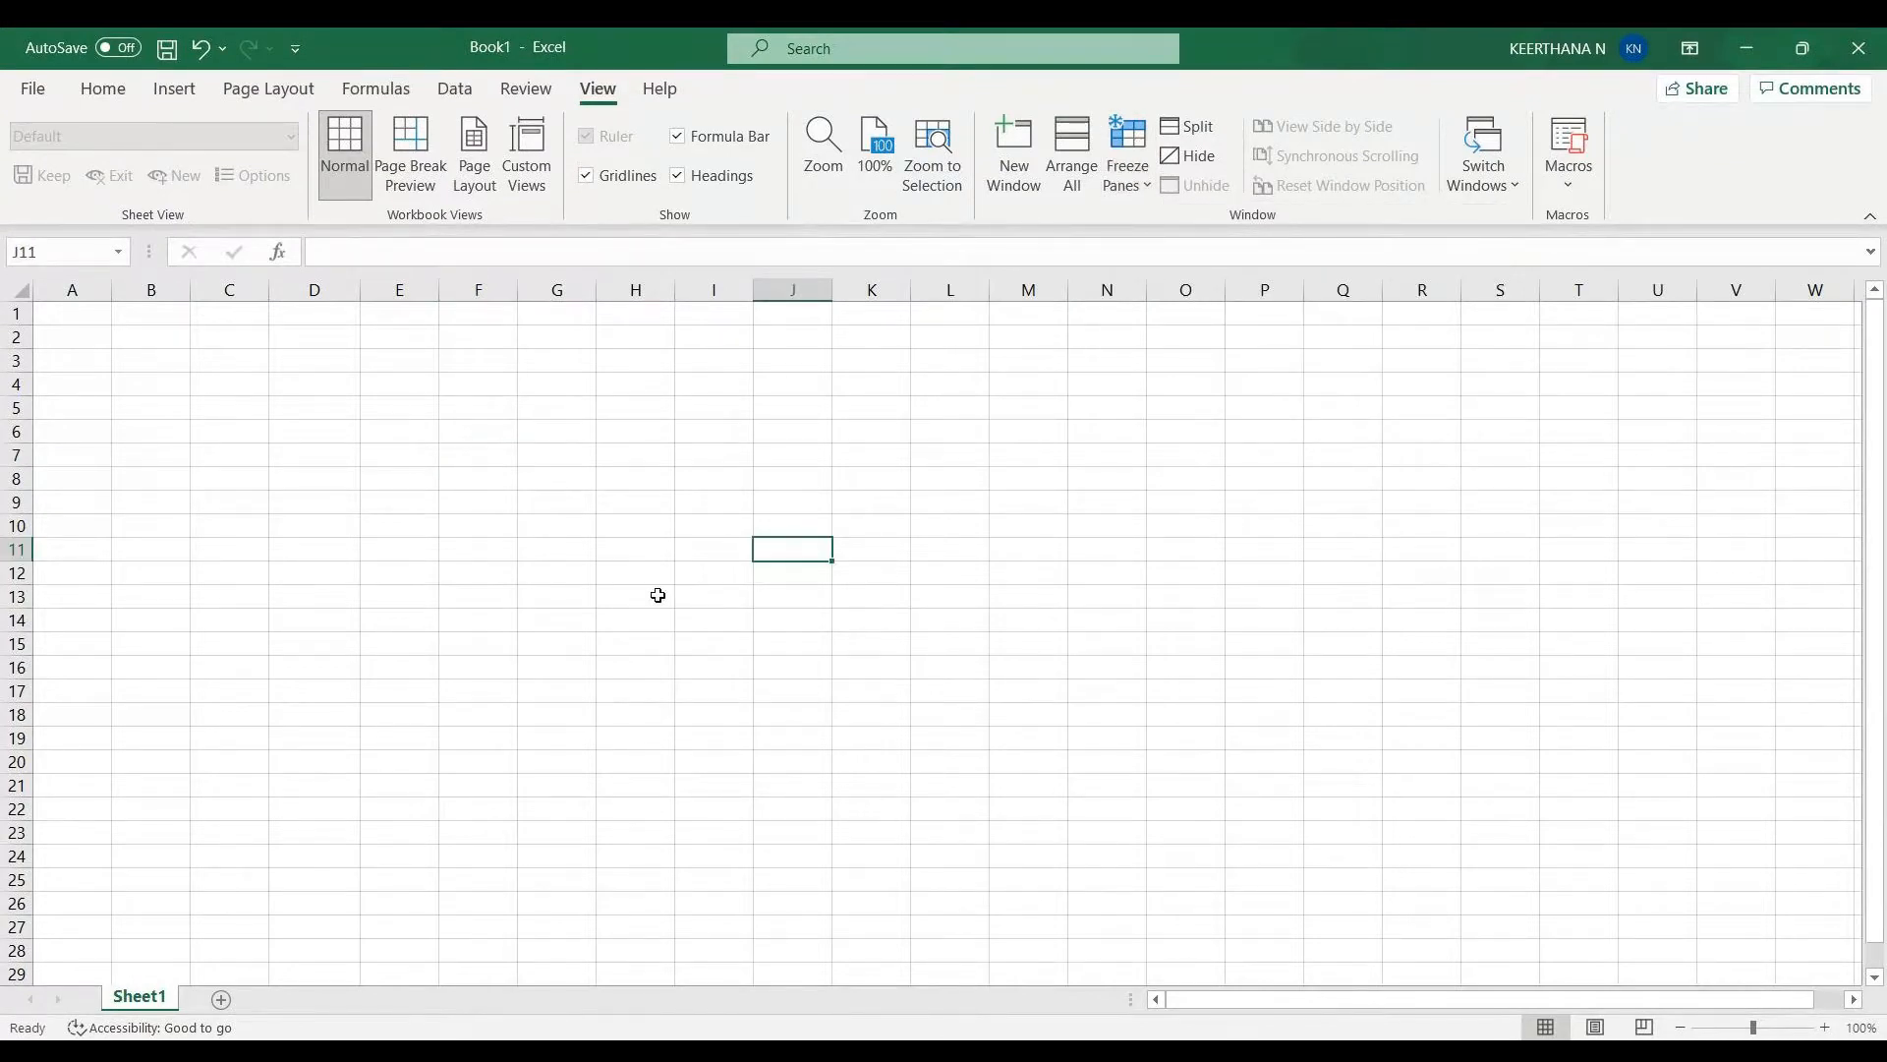
{"action": "left_click", "coordinate": [649, 636]}
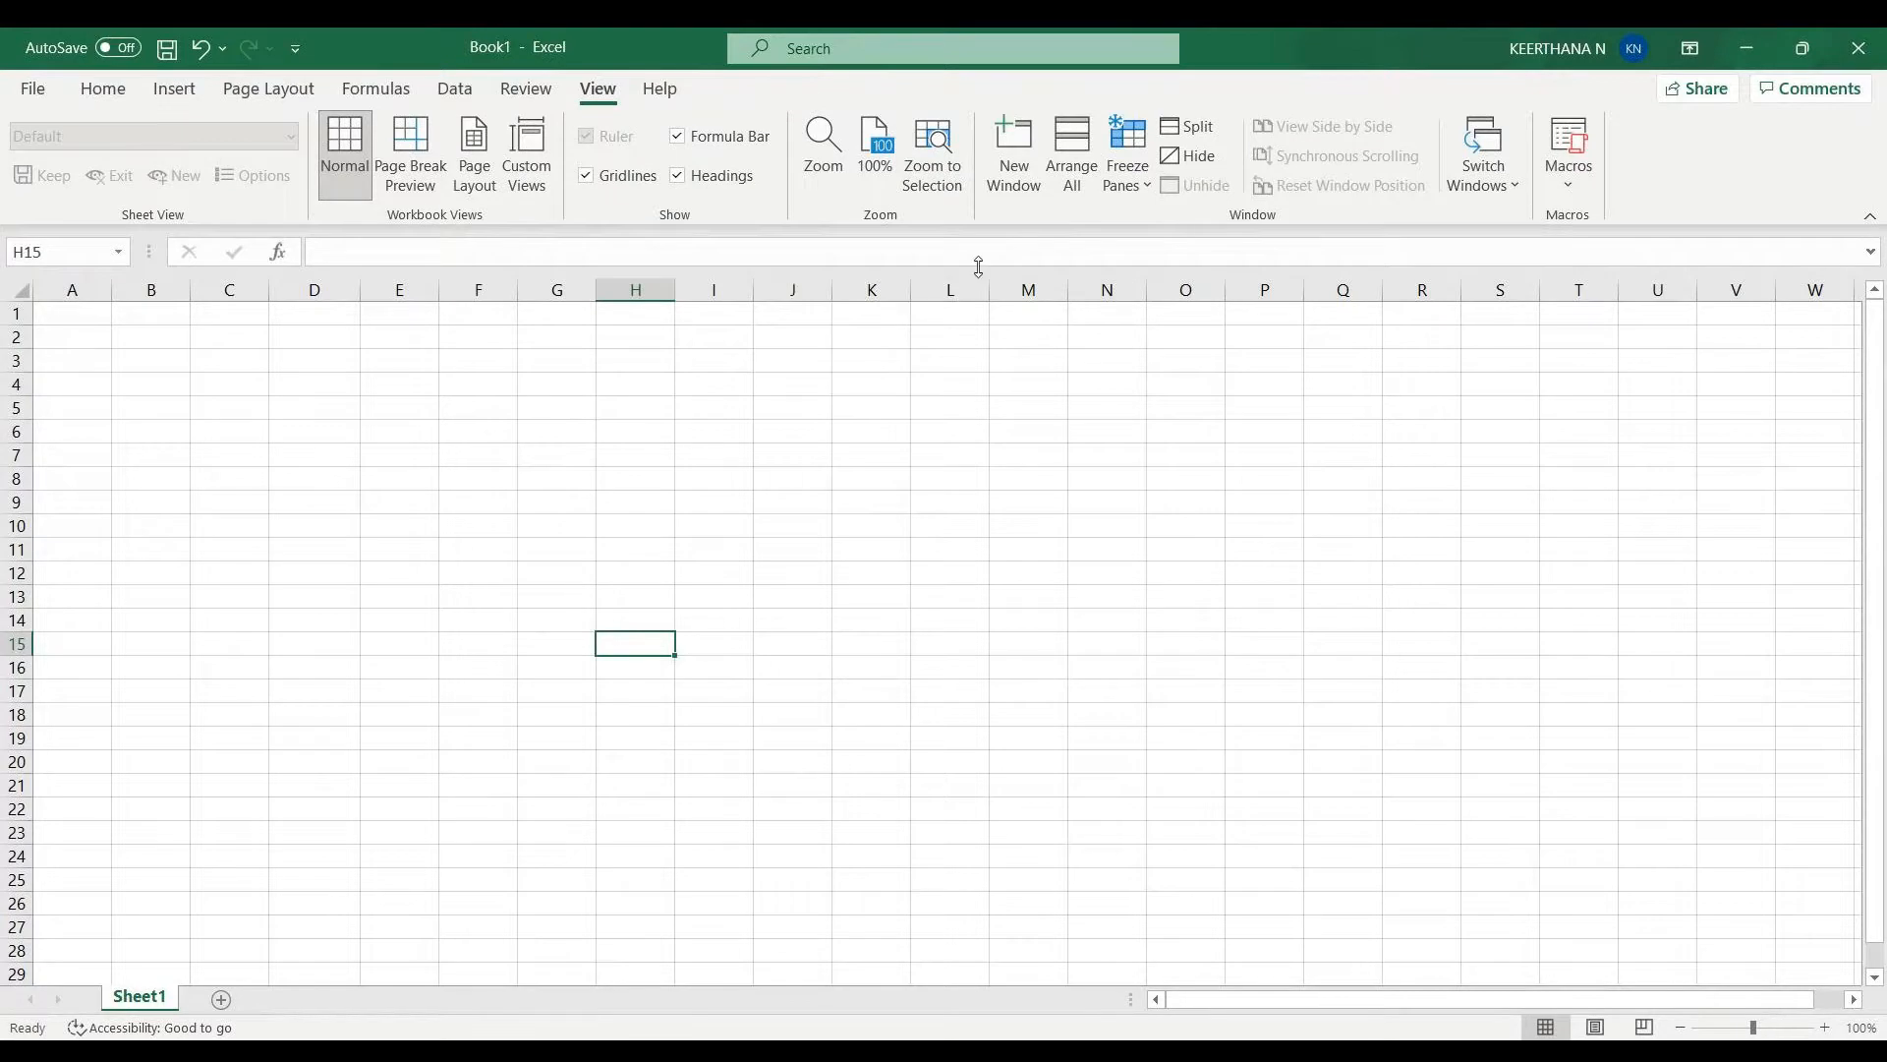
{"action": "left_click", "coordinate": [1129, 189]}
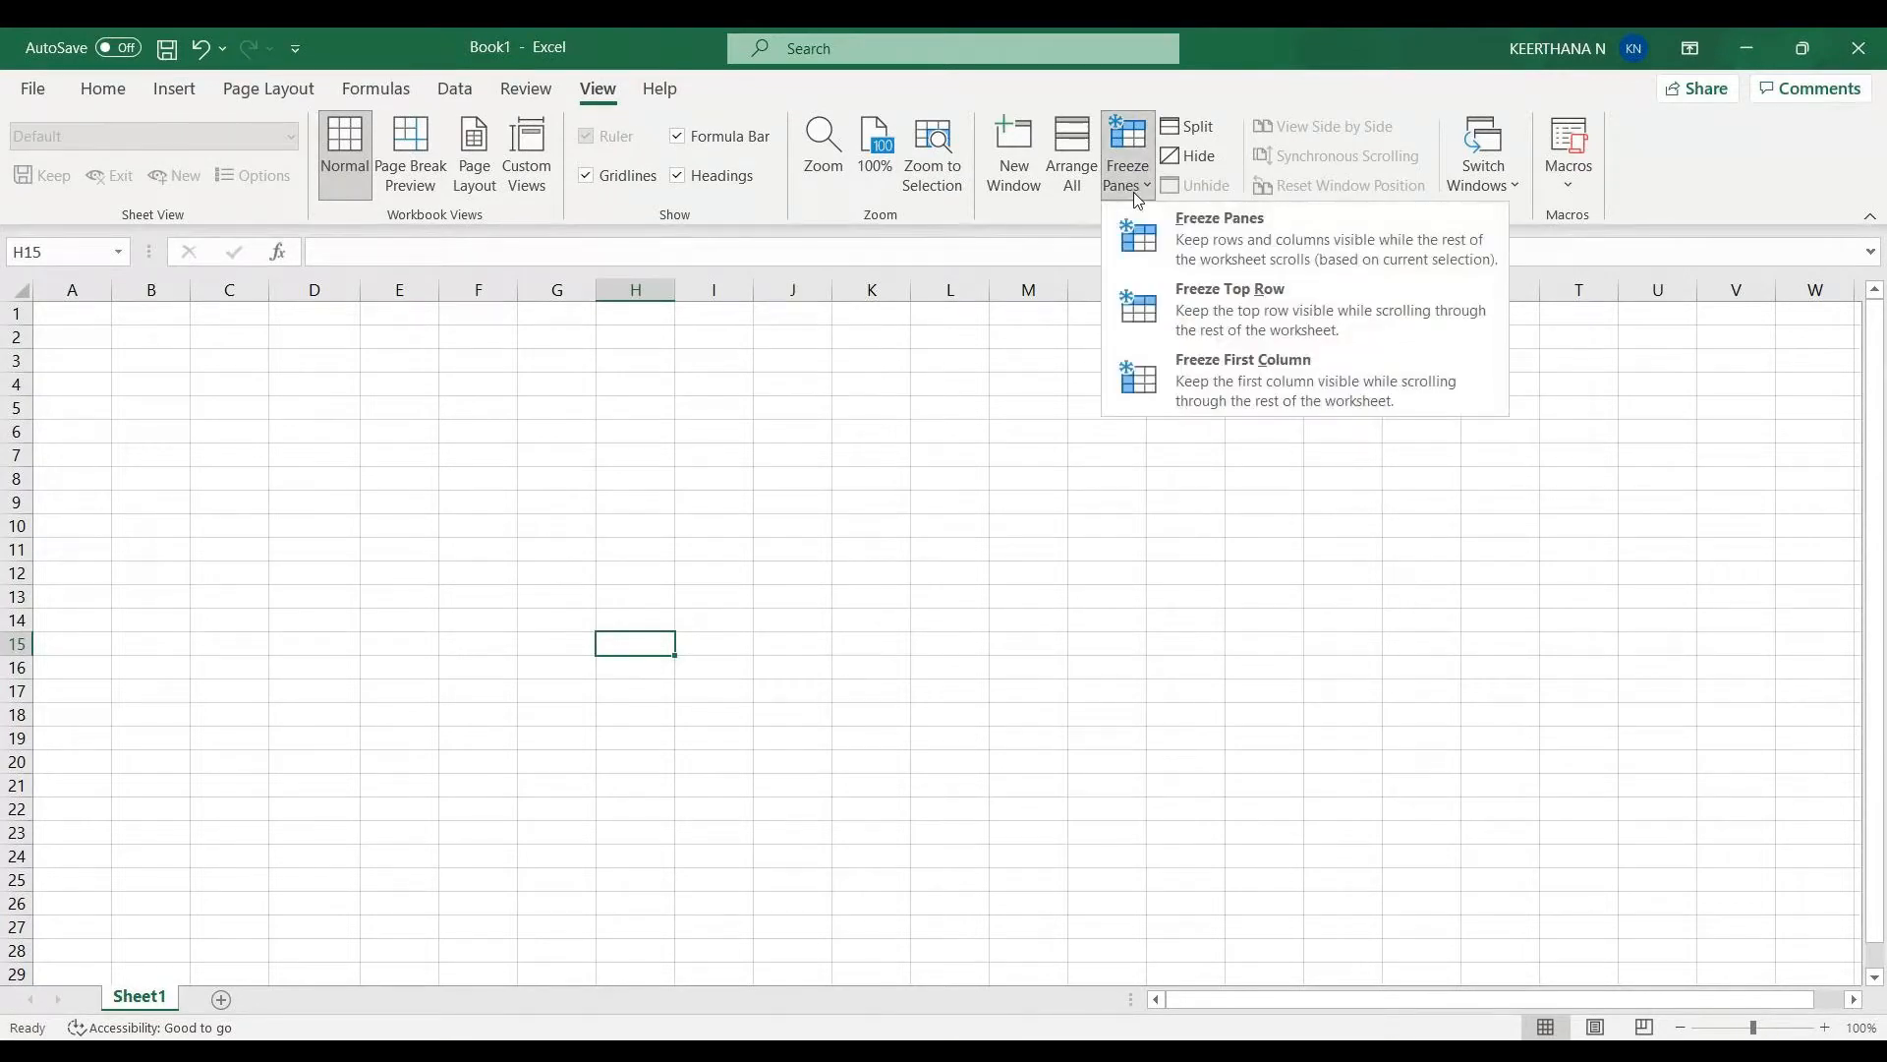
{"action": "left_click", "coordinate": [1148, 241]}
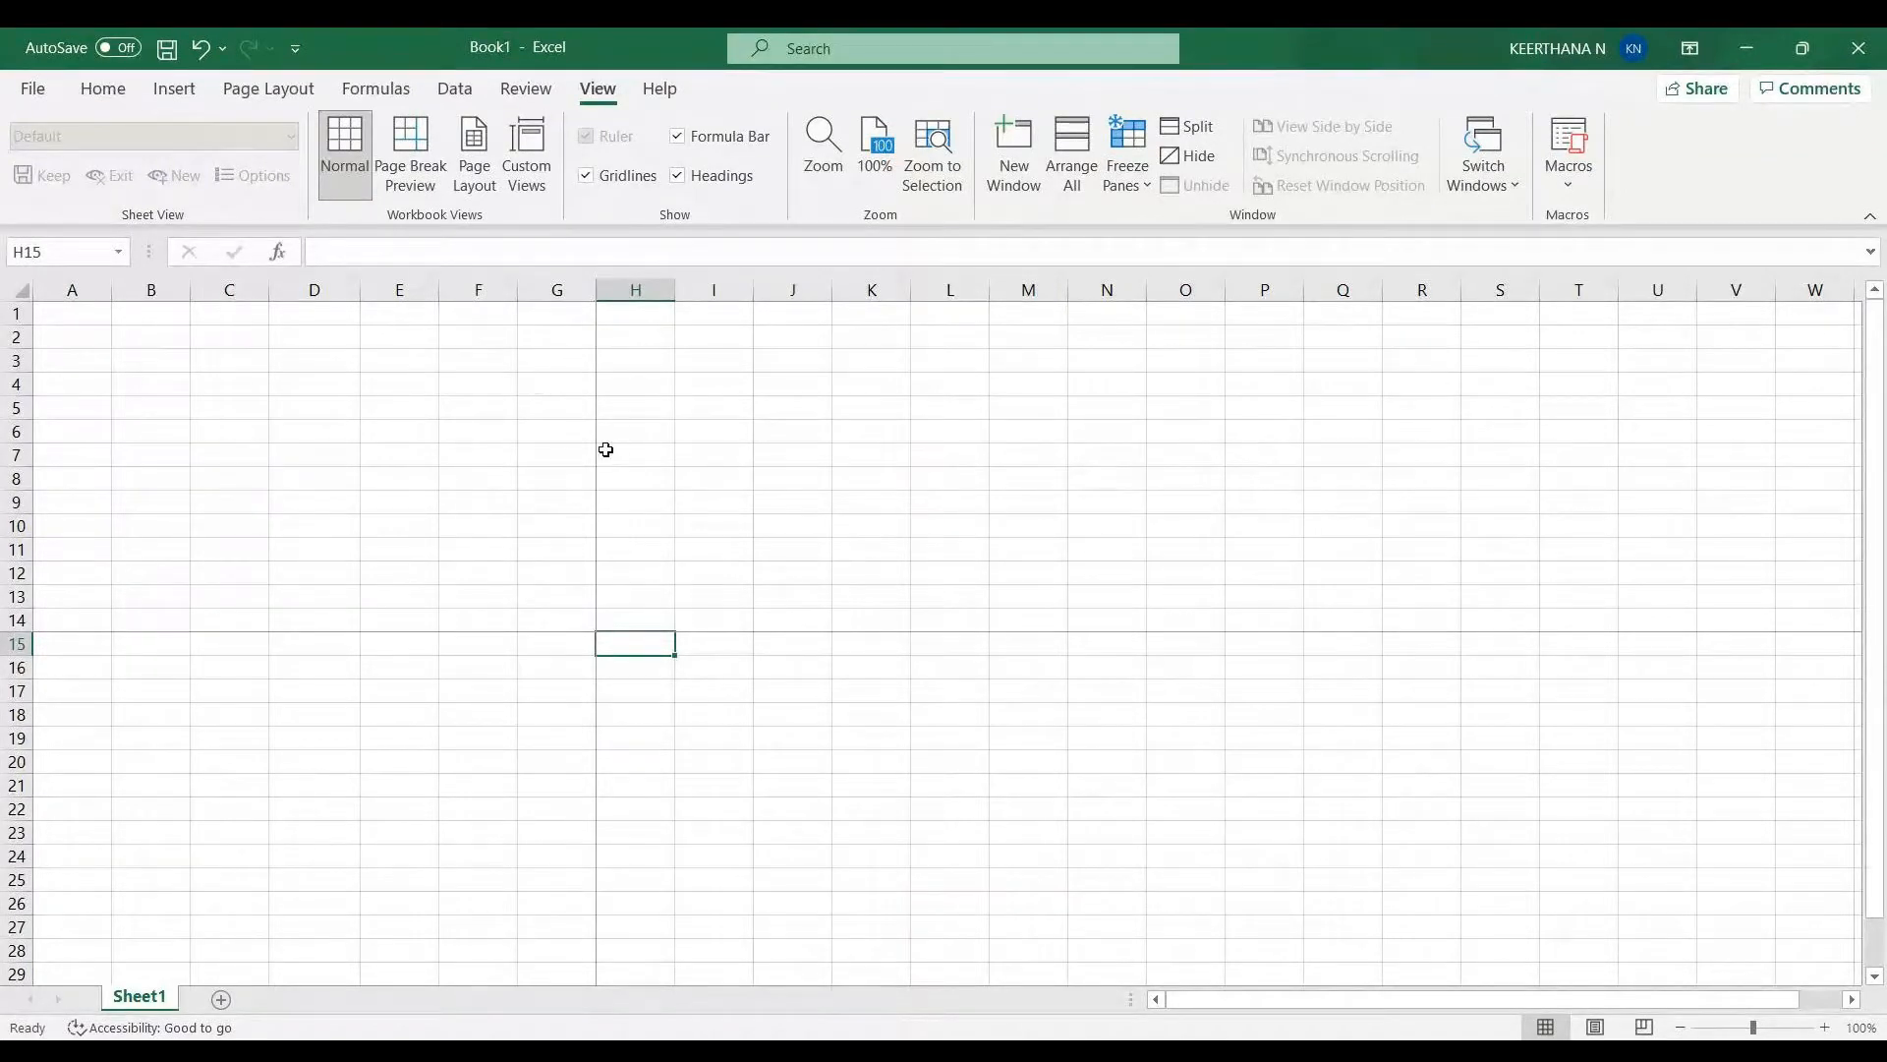
- Insert the picture panda.jpg from the Downloads folder into the sheet
{"action": "left_click", "coordinate": [97, 90]}
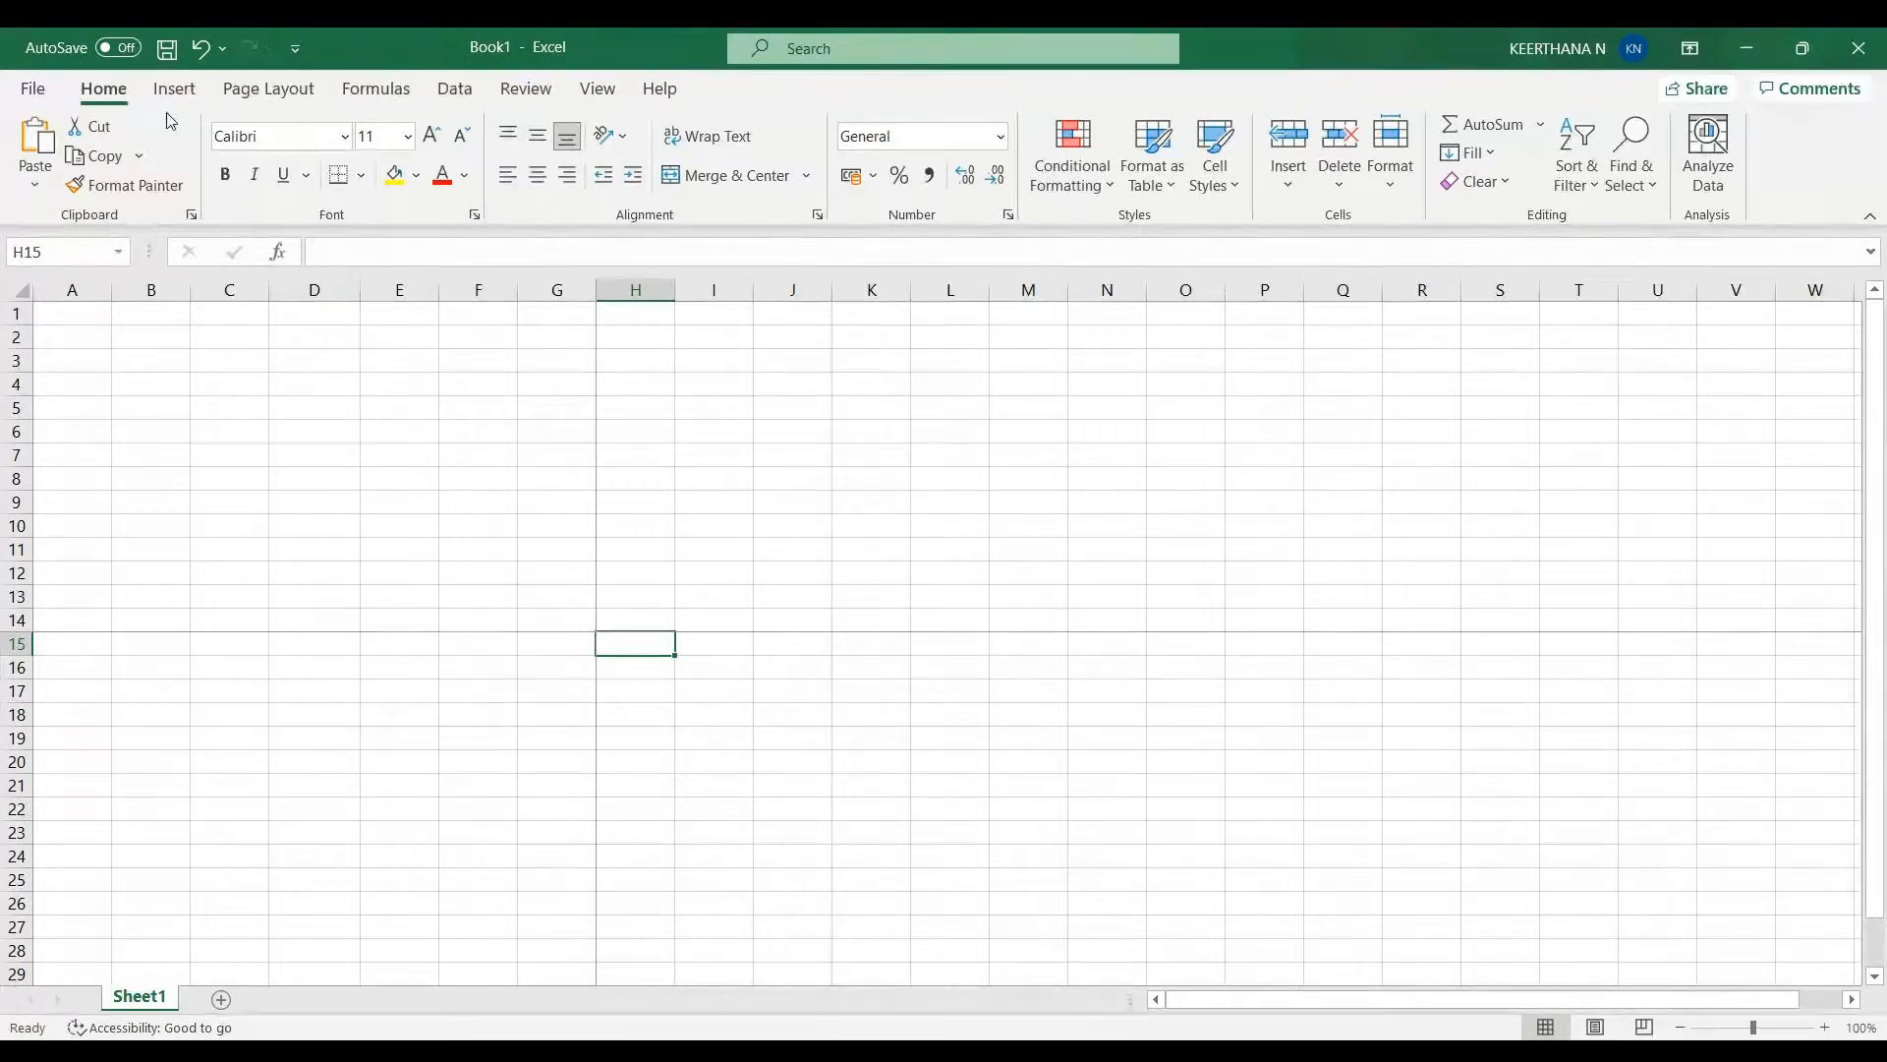
{"action": "left_click", "coordinate": [179, 90]}
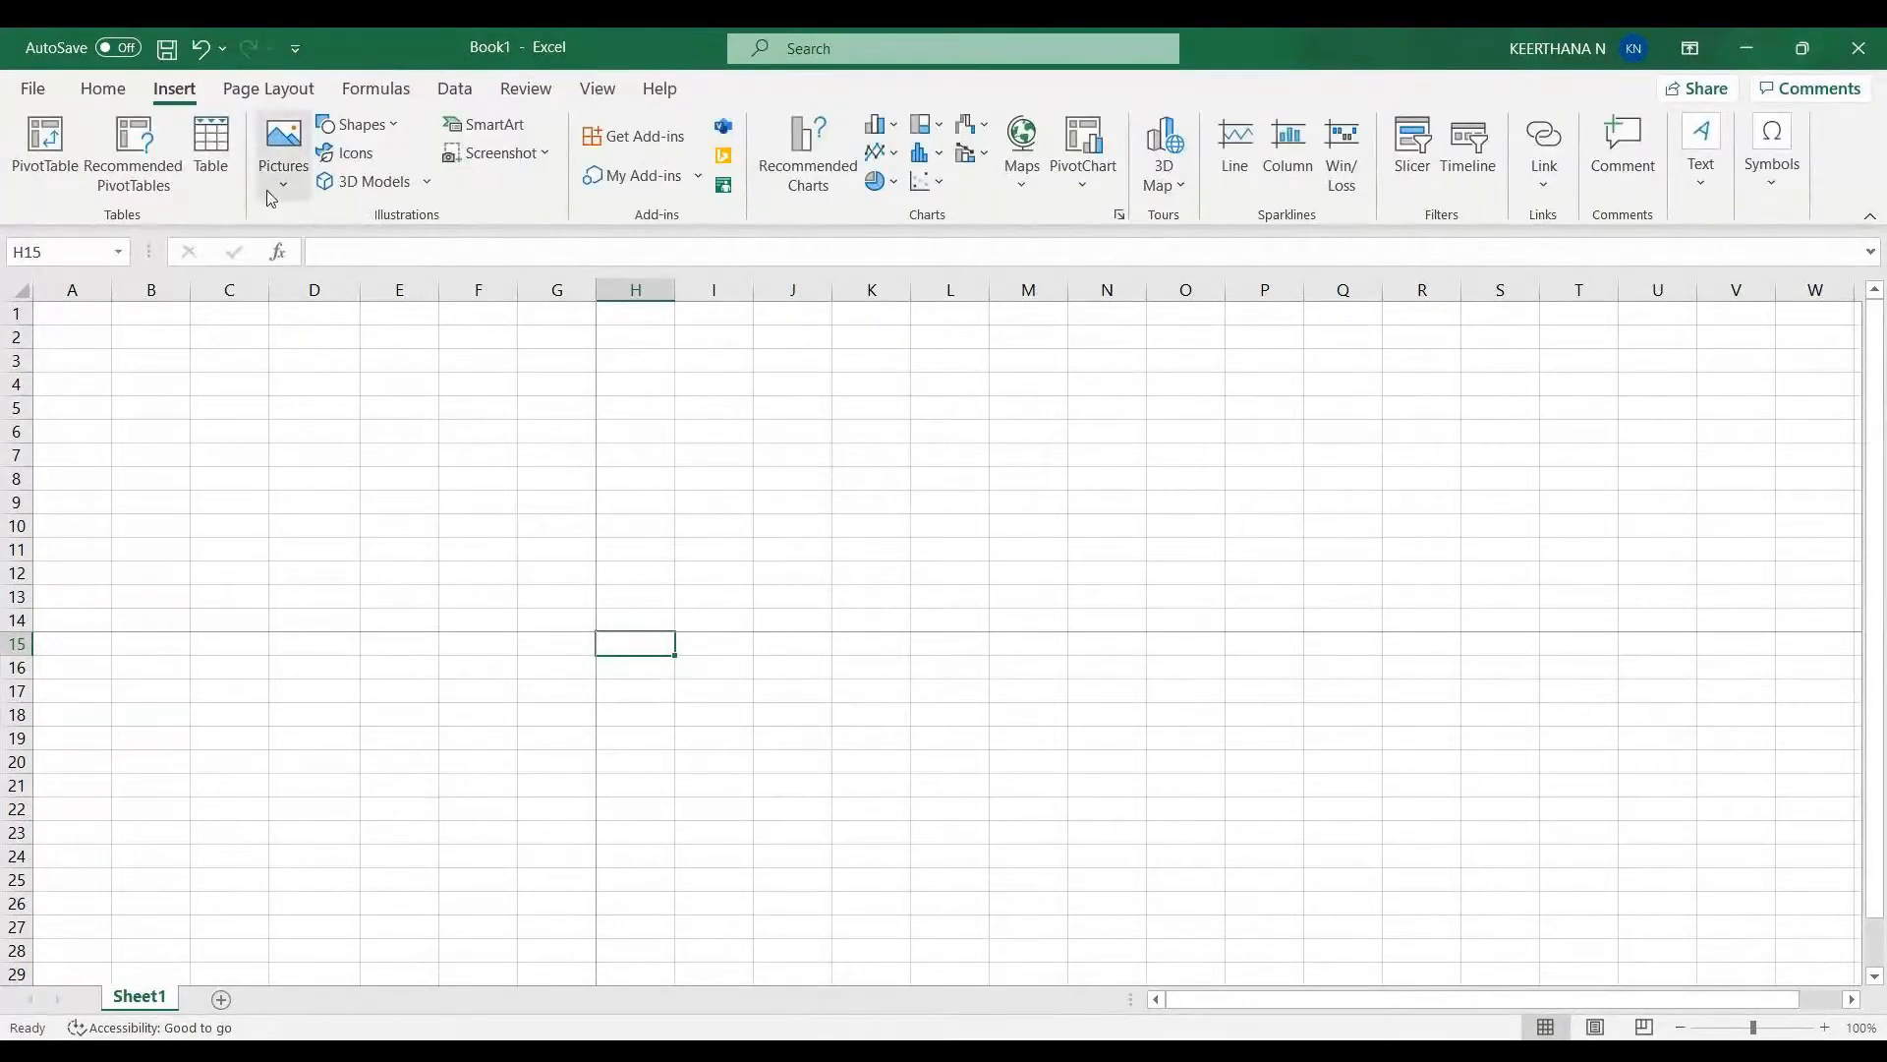
{"action": "left_click", "coordinate": [282, 157]}
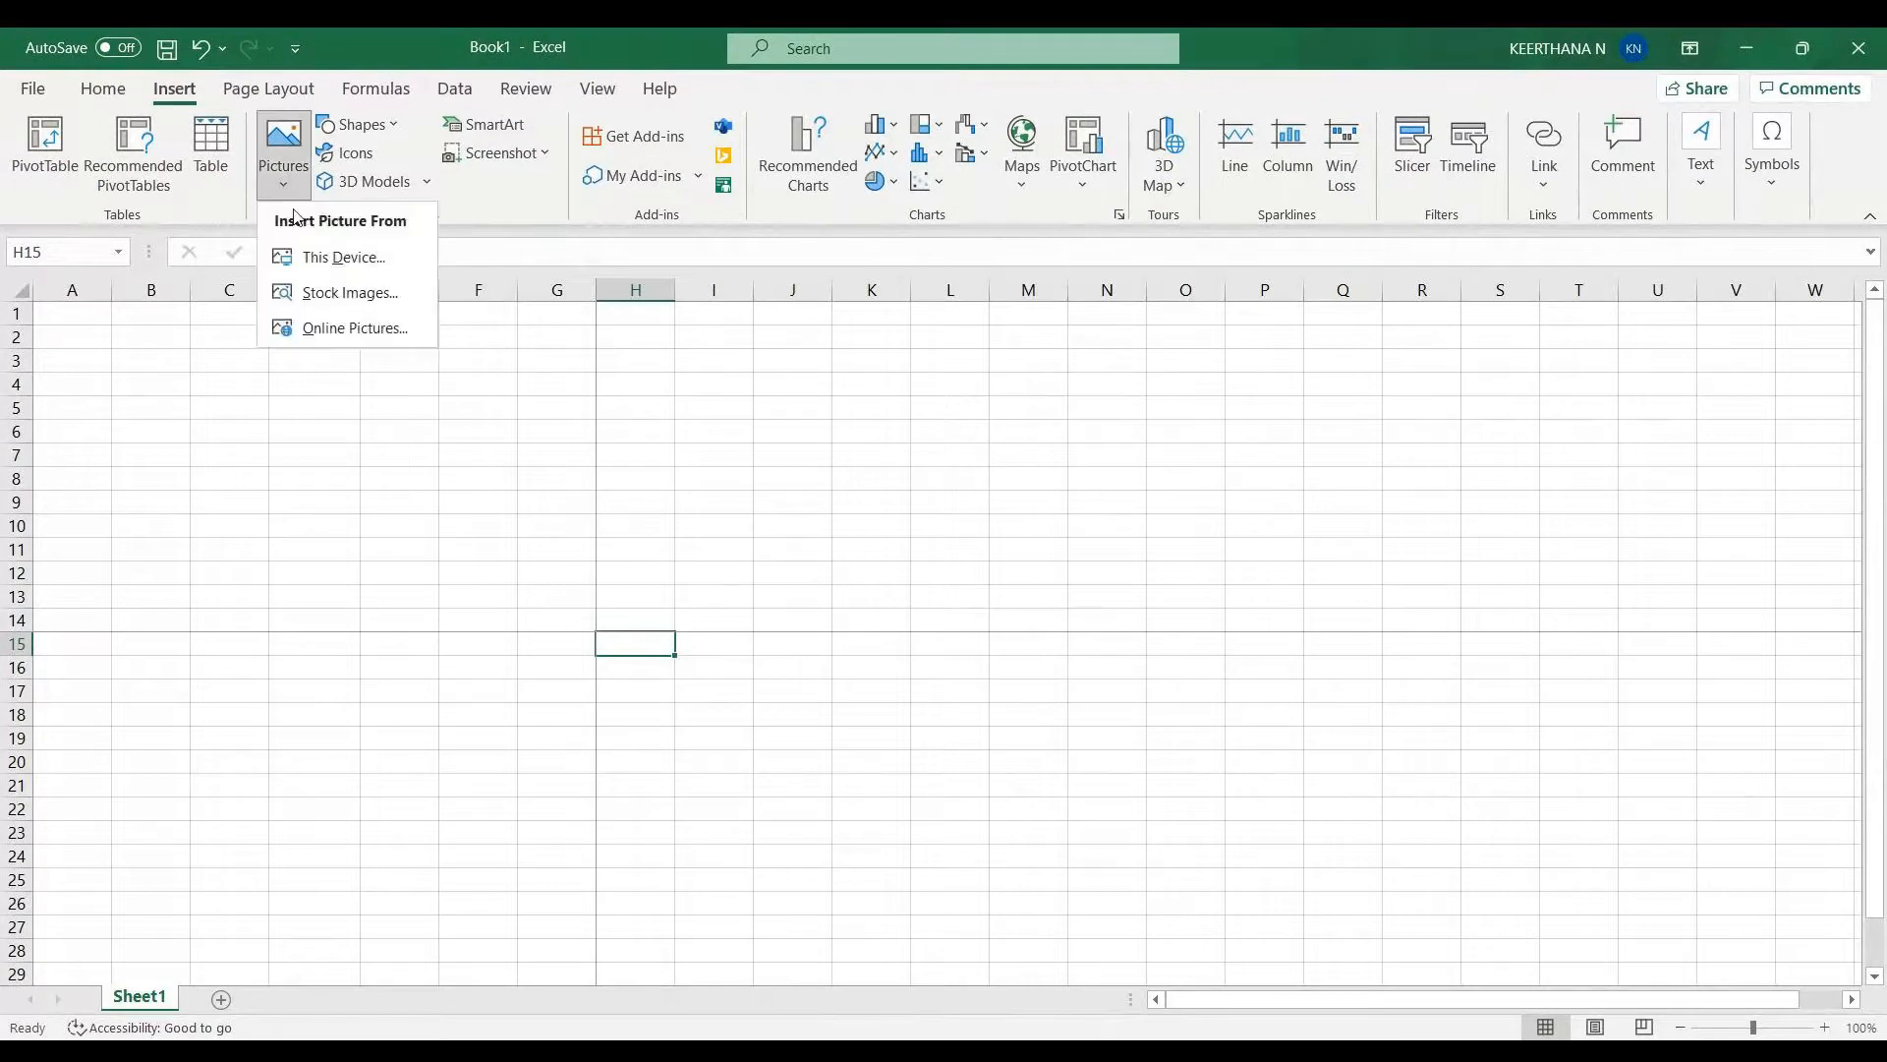
{"action": "left_click", "coordinate": [309, 258]}
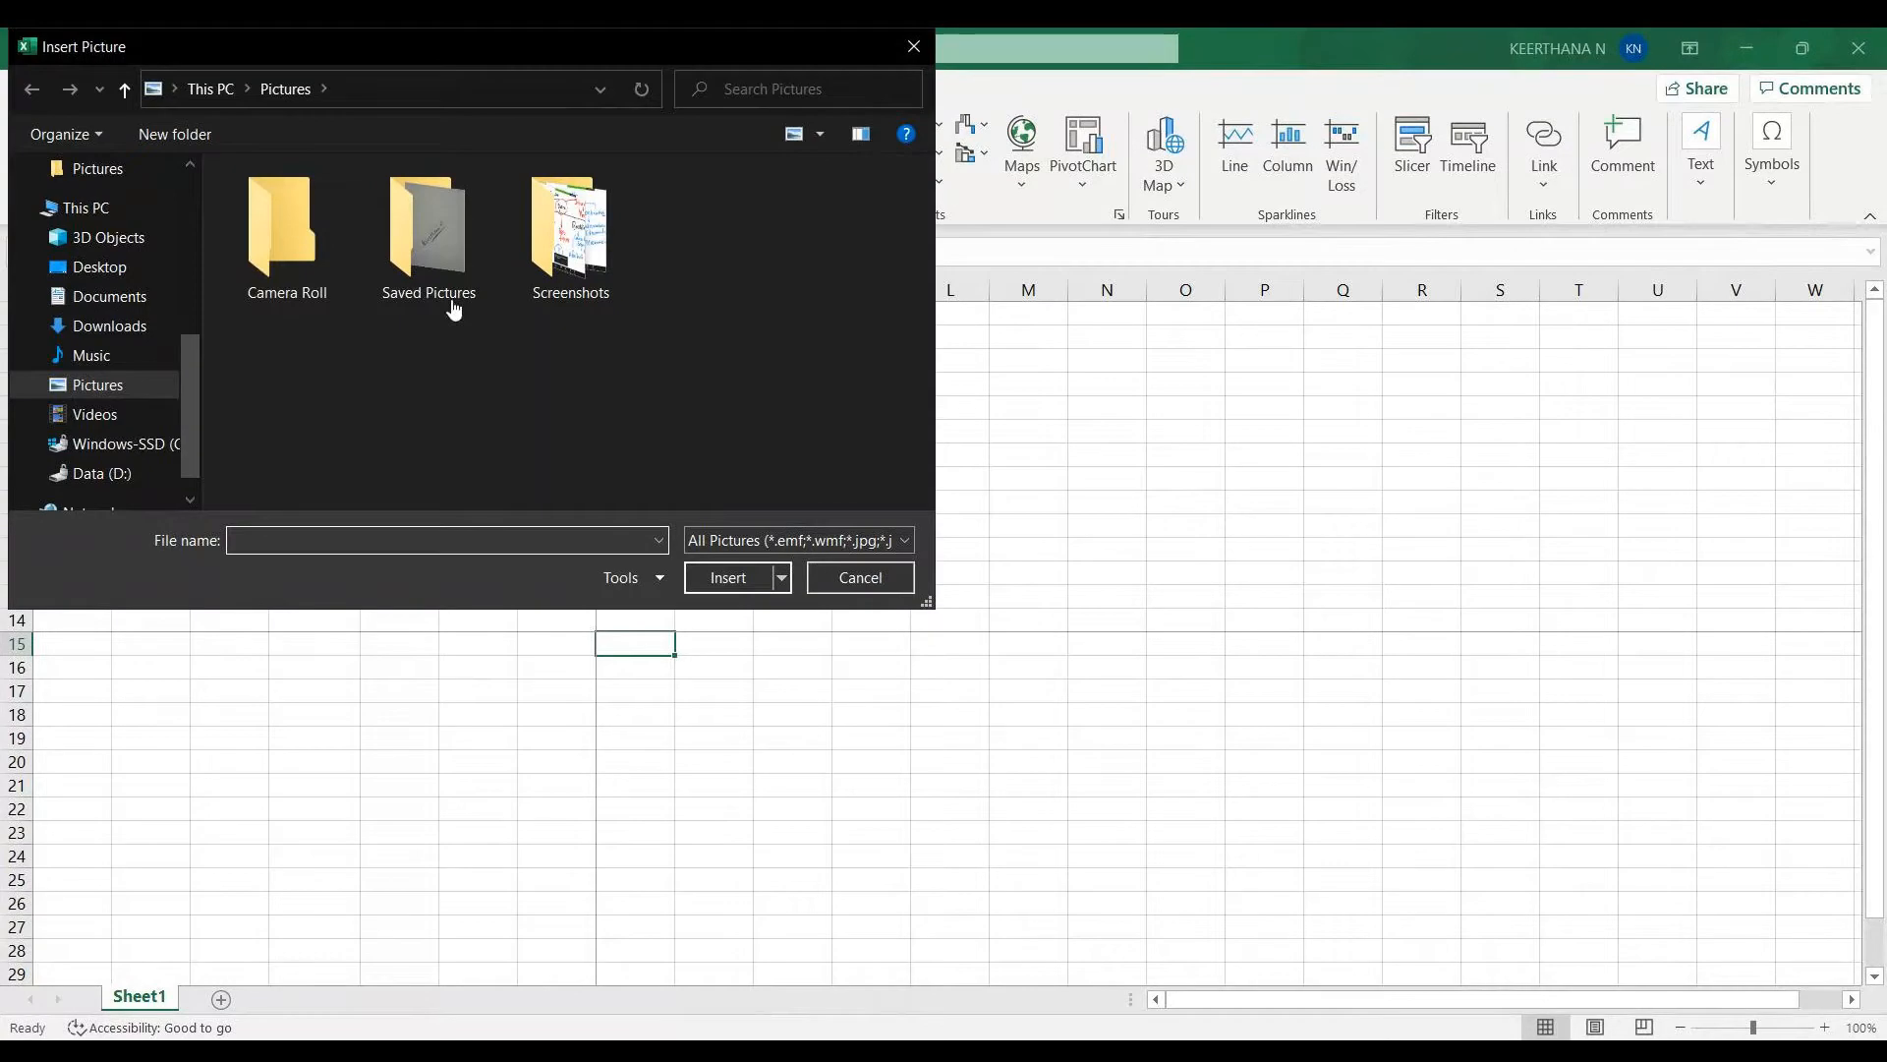
{"action": "left_click", "coordinate": [128, 328]}
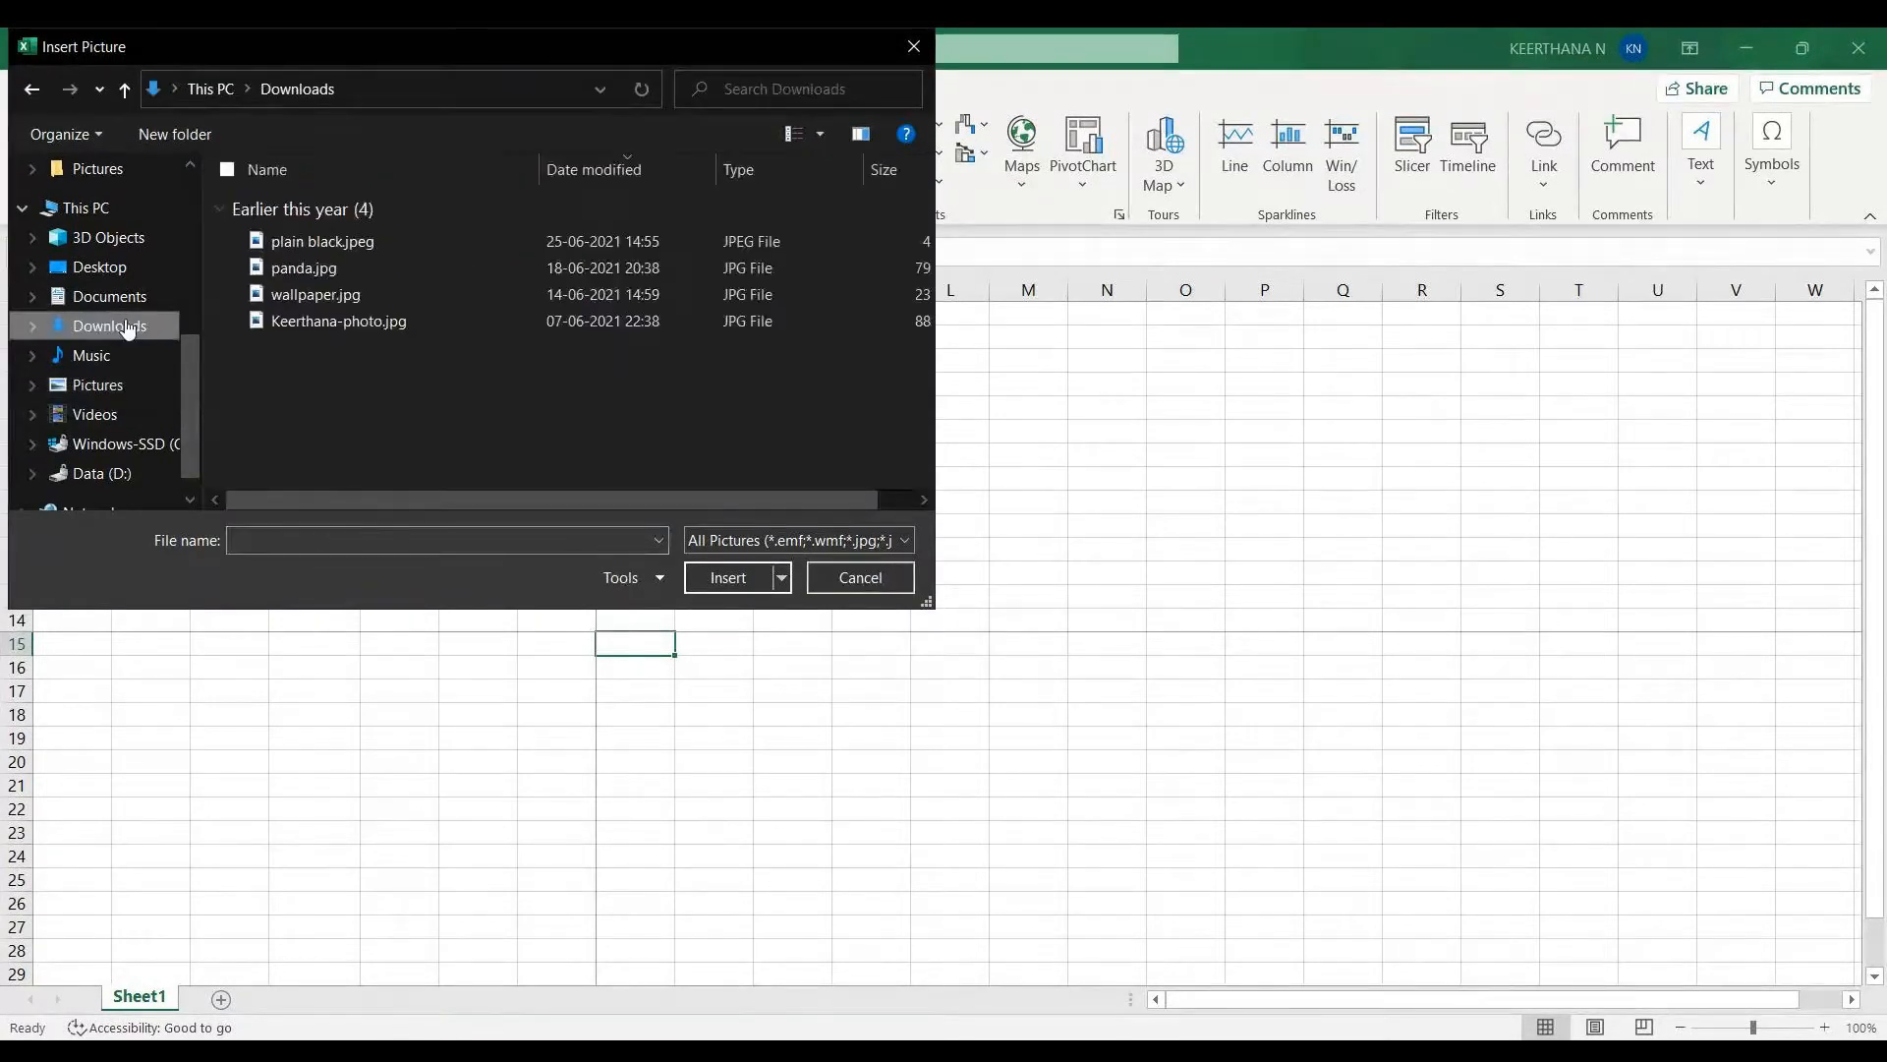
{"action": "double_click", "coordinate": [322, 276]}
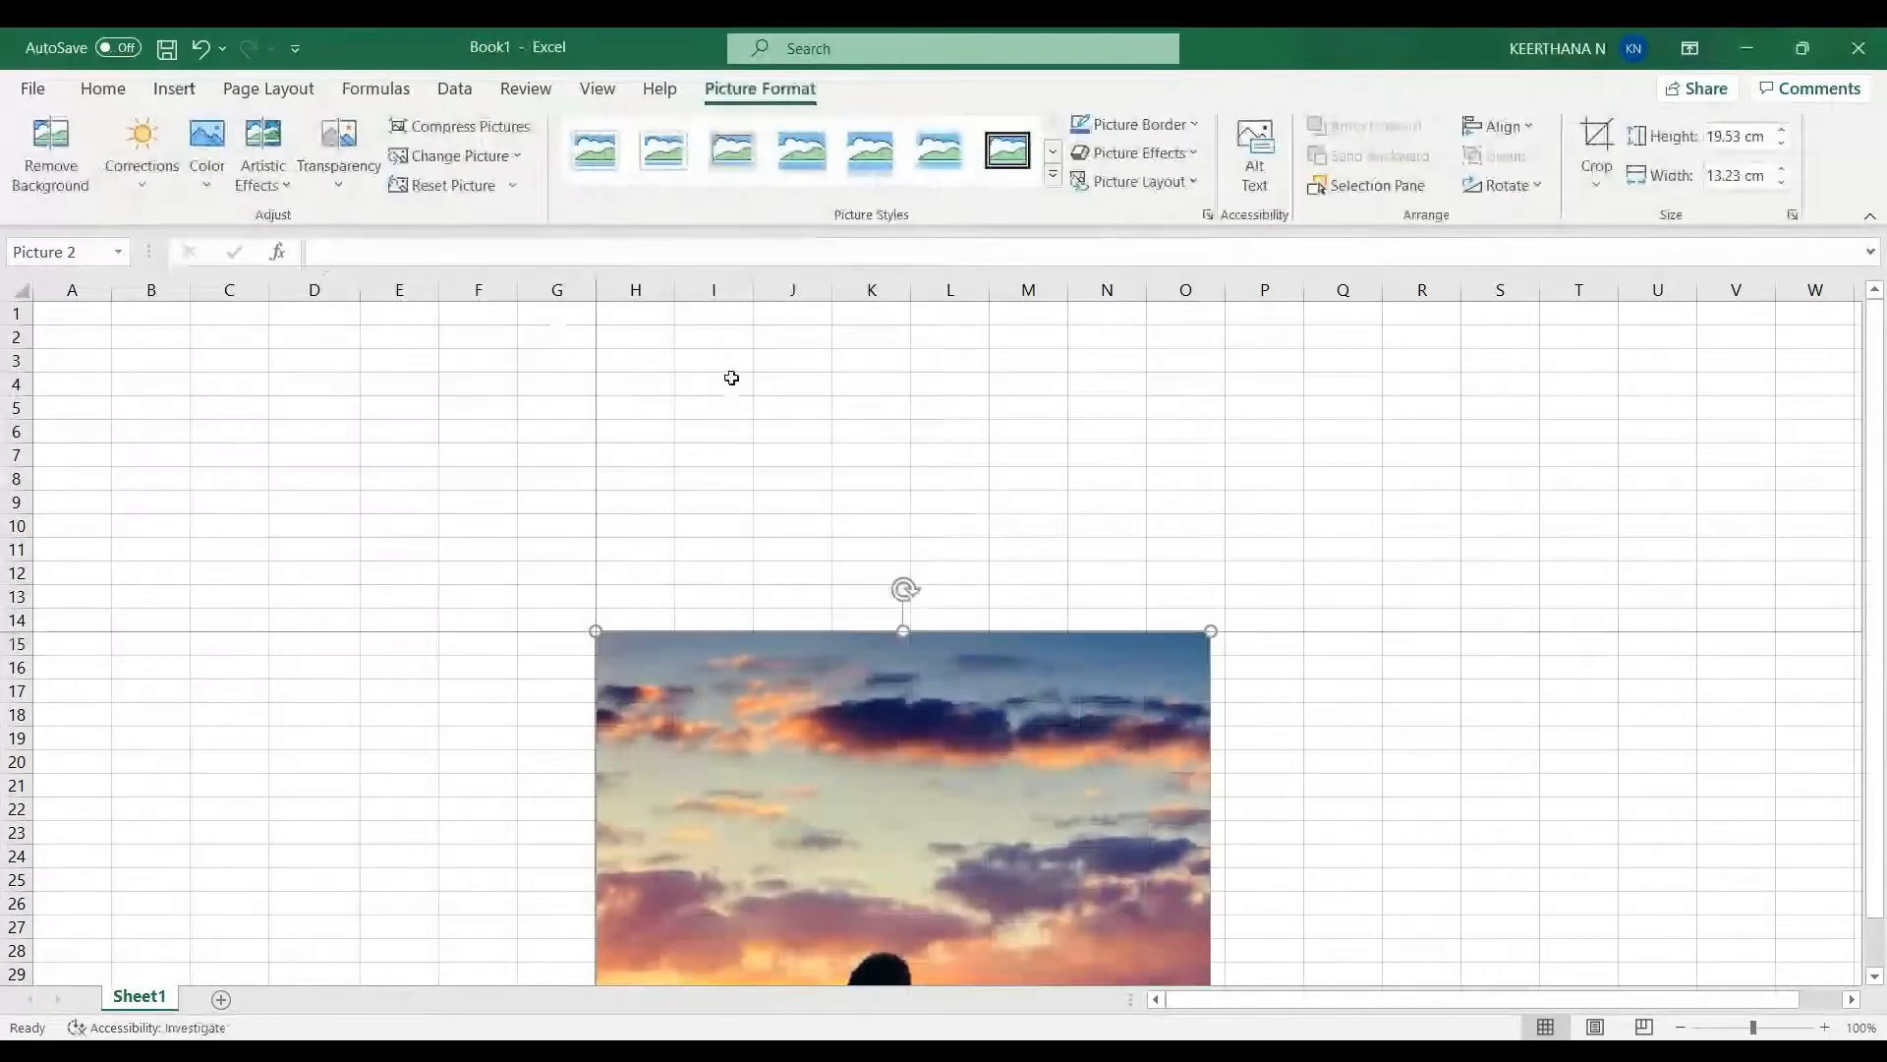
- Resize the panda picture to about 10.9 cm high by 7.39 cm wide and place it over columns J to N
{"action": "left_click_drag", "start_coordinate": [879, 786], "coordinate": [595, 496]}
{"action": "left_click_drag", "start_coordinate": [926, 343], "coordinate": [734, 625]}
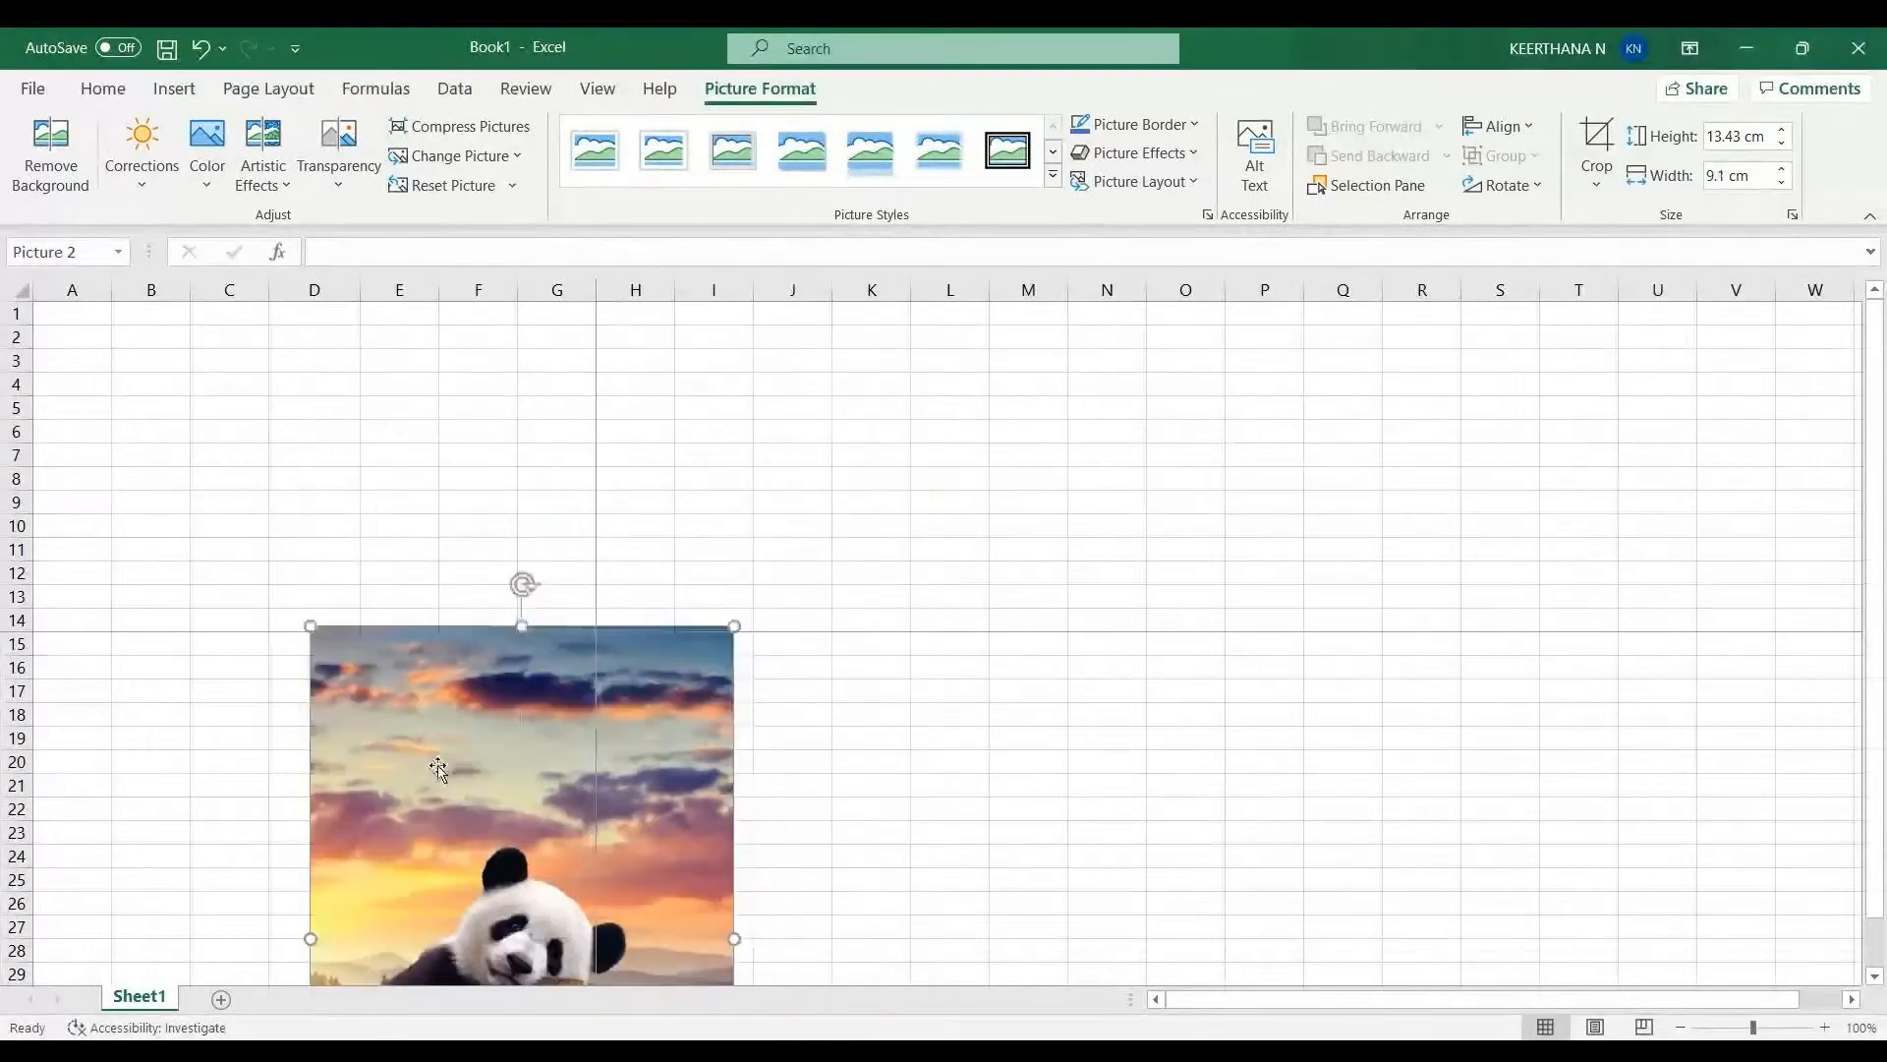
{"action": "left_click_drag", "start_coordinate": [439, 769], "coordinate": [978, 466]}
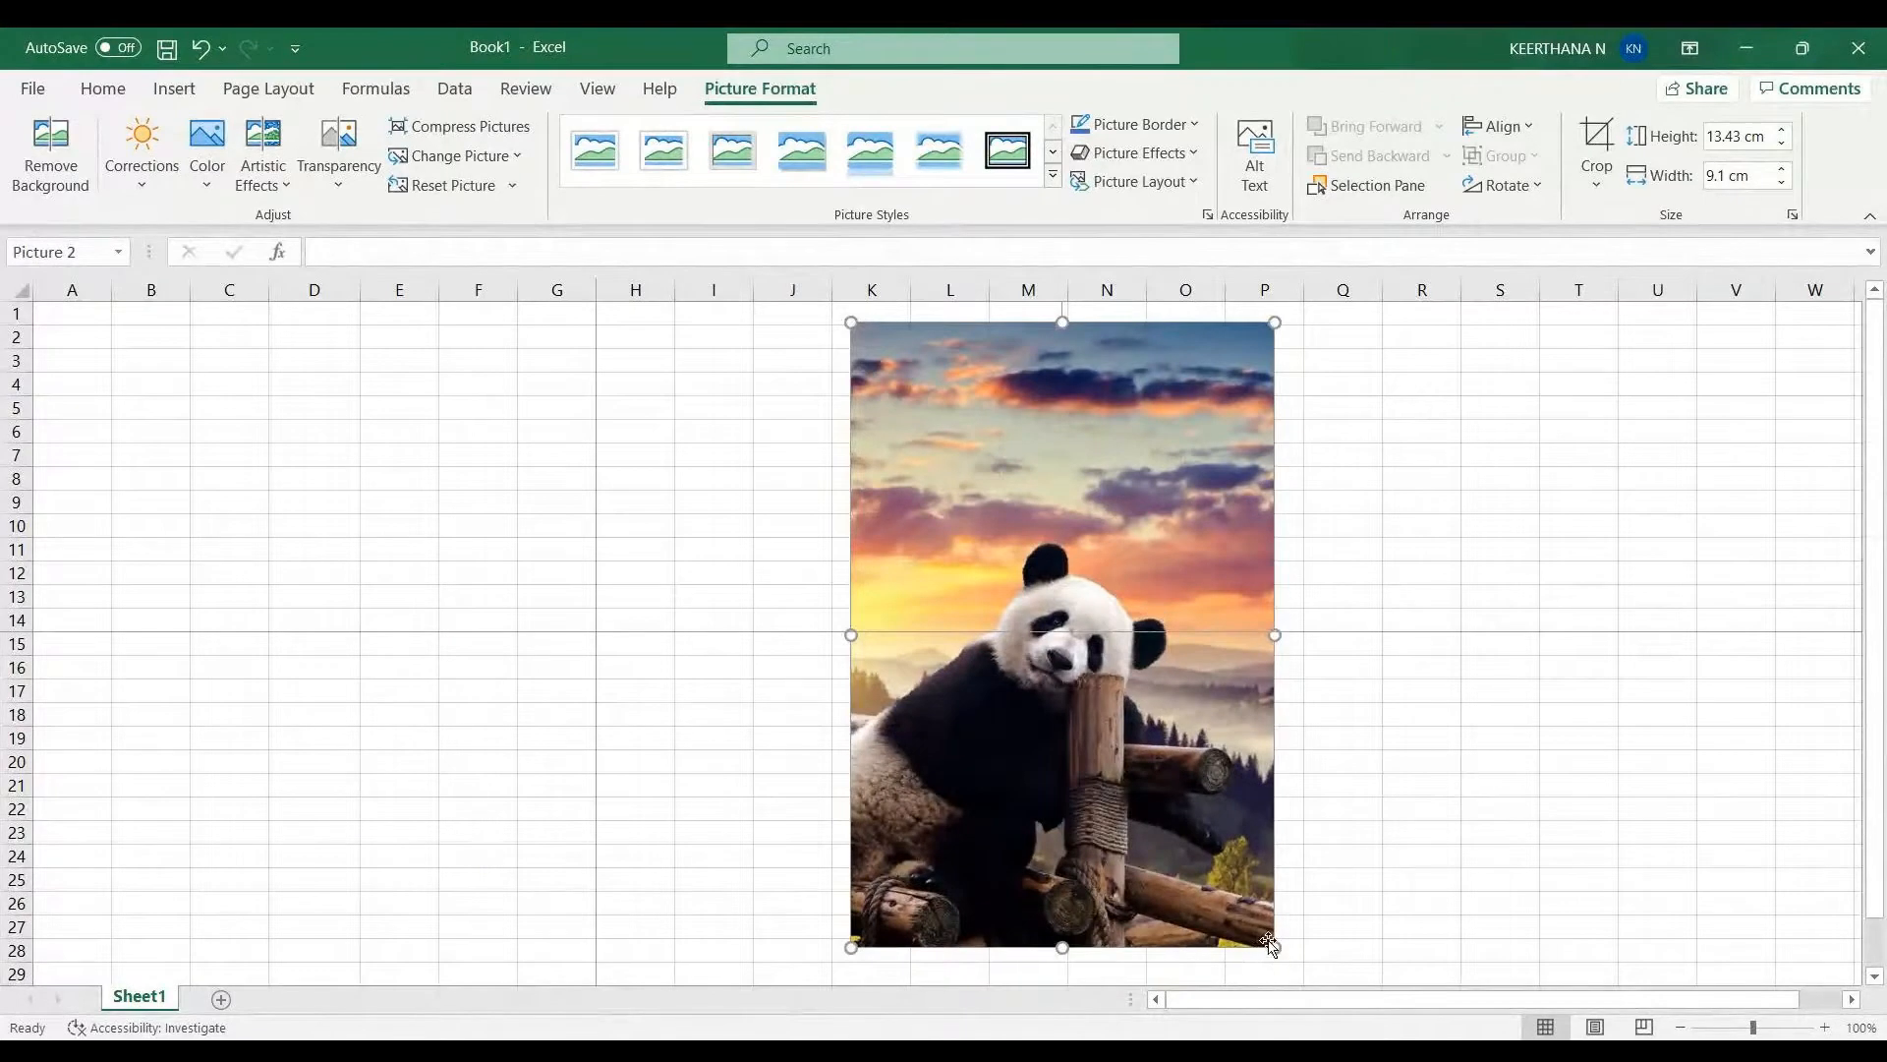
{"action": "left_click_drag", "start_coordinate": [1266, 941], "coordinate": [1172, 920]}
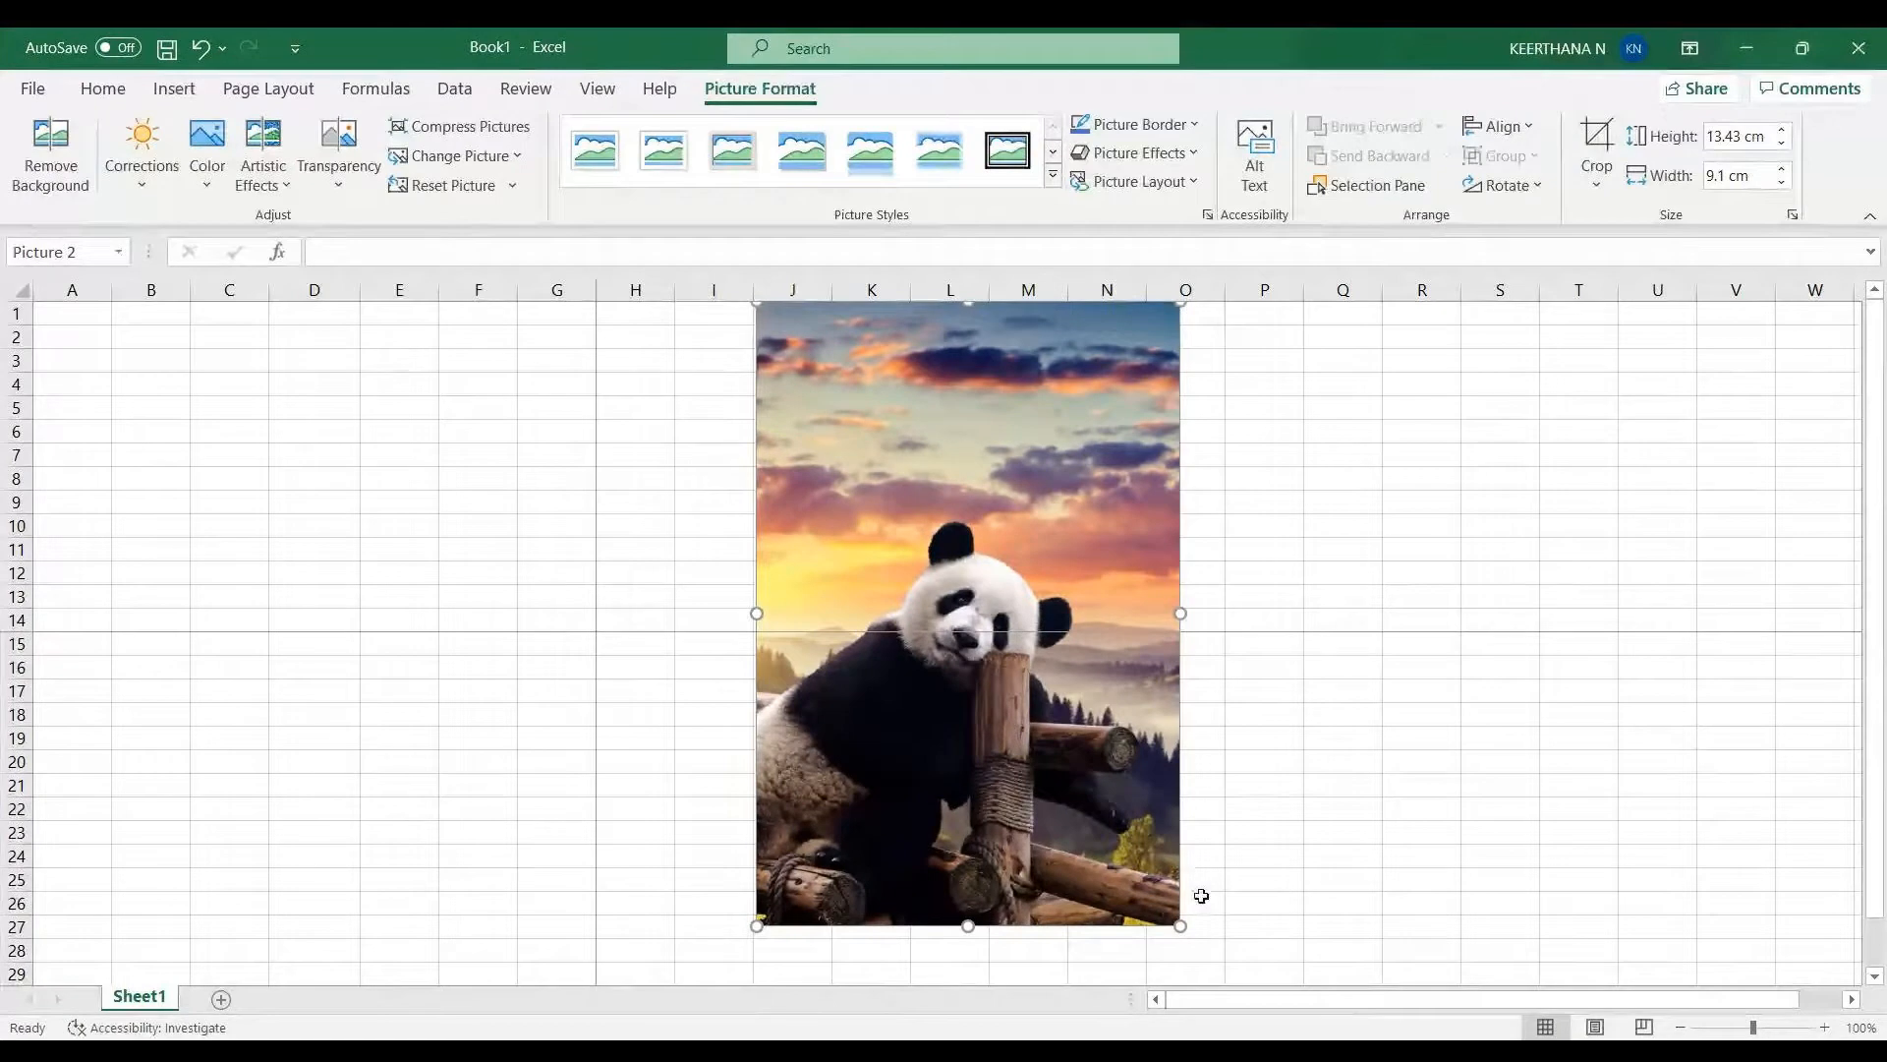
{"action": "left_click_drag", "start_coordinate": [1181, 923], "coordinate": [1101, 808]}
{"action": "left_click_drag", "start_coordinate": [978, 553], "coordinate": [998, 632]}
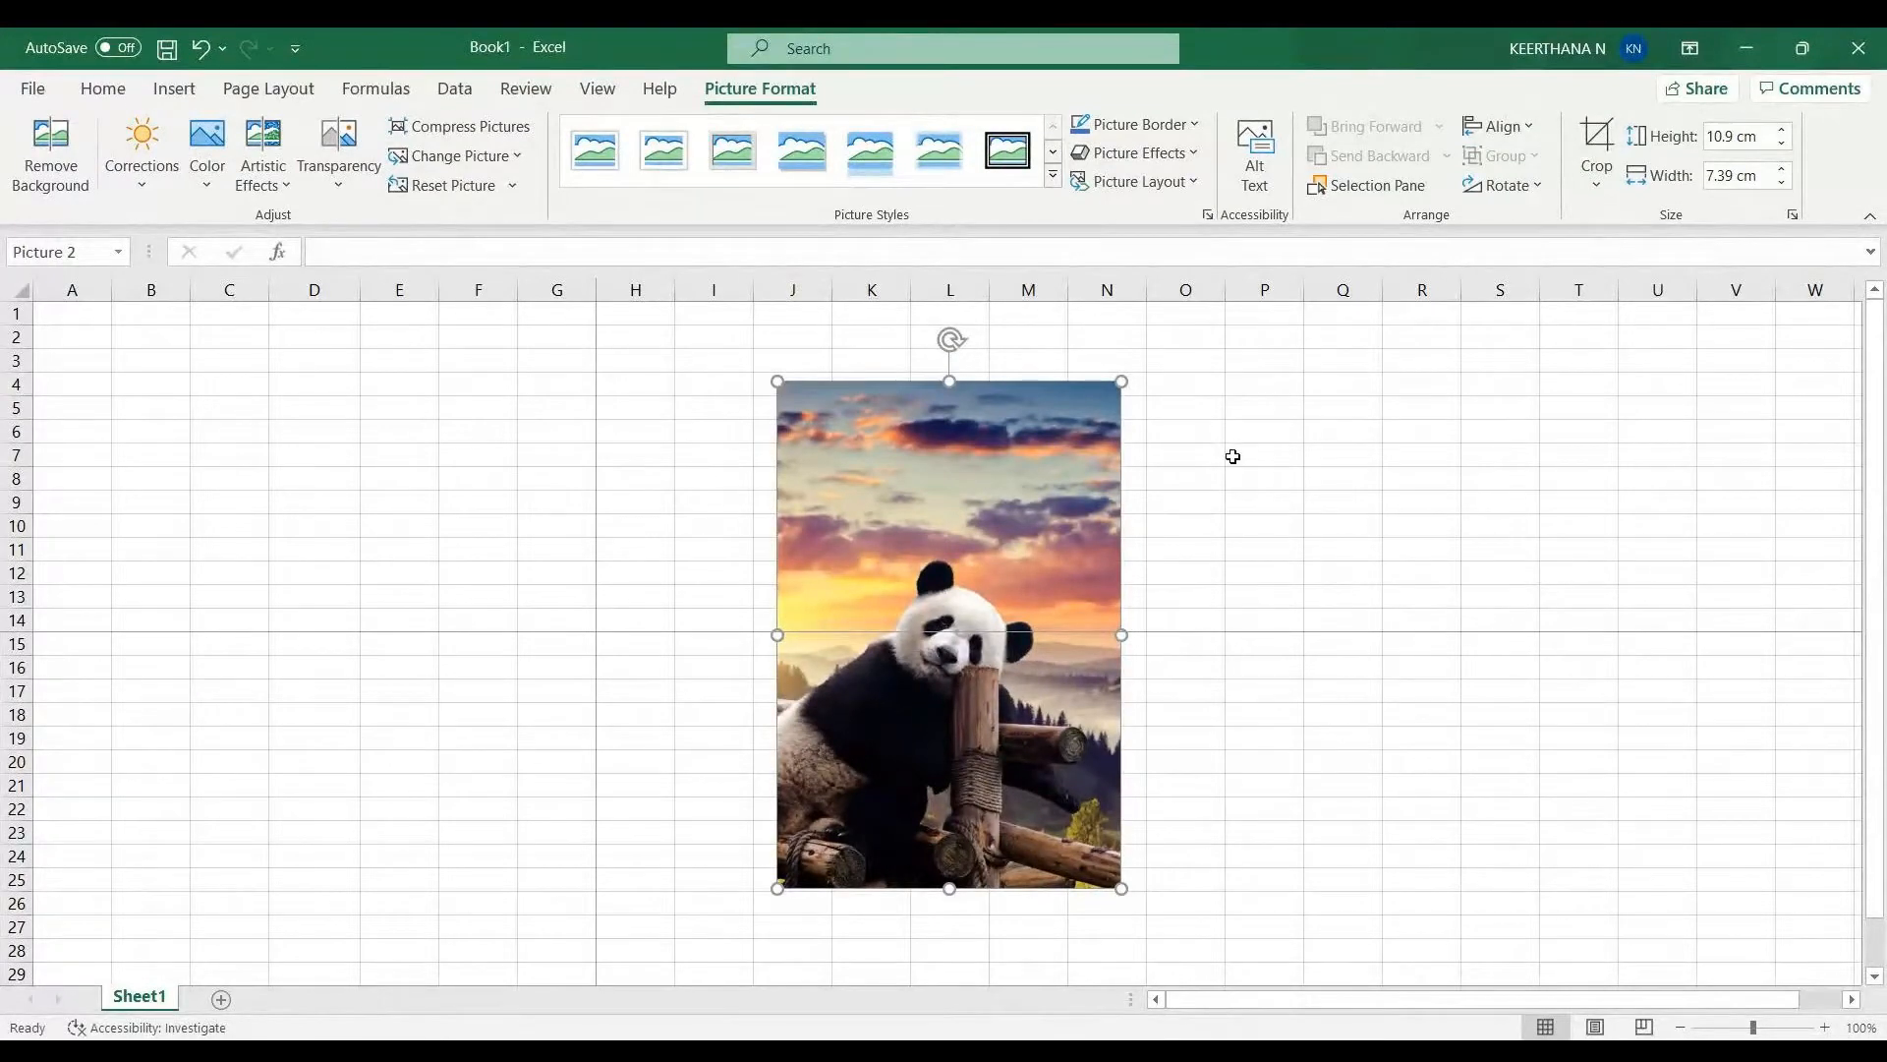
- Open the Selection Pane to review the objects on the sheet, then close it
{"action": "left_click", "coordinate": [1404, 186]}
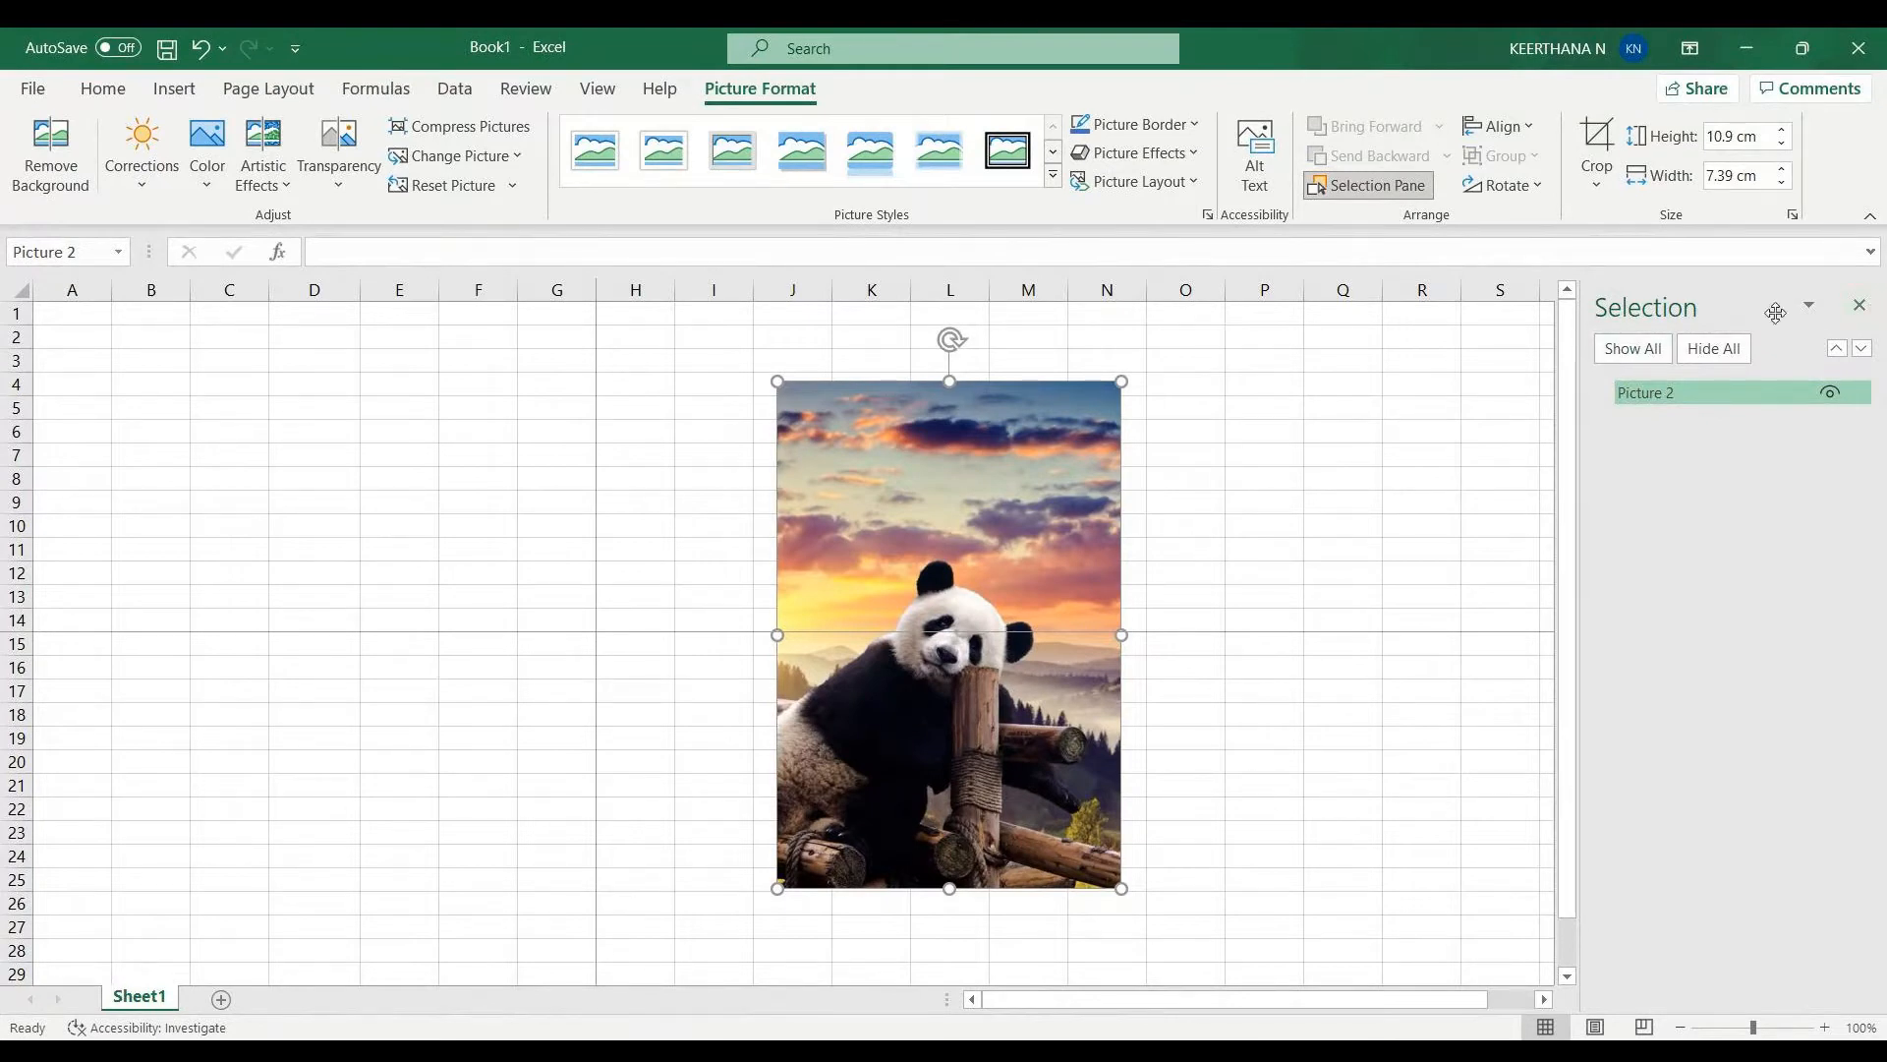
{"action": "left_click", "coordinate": [1290, 411]}
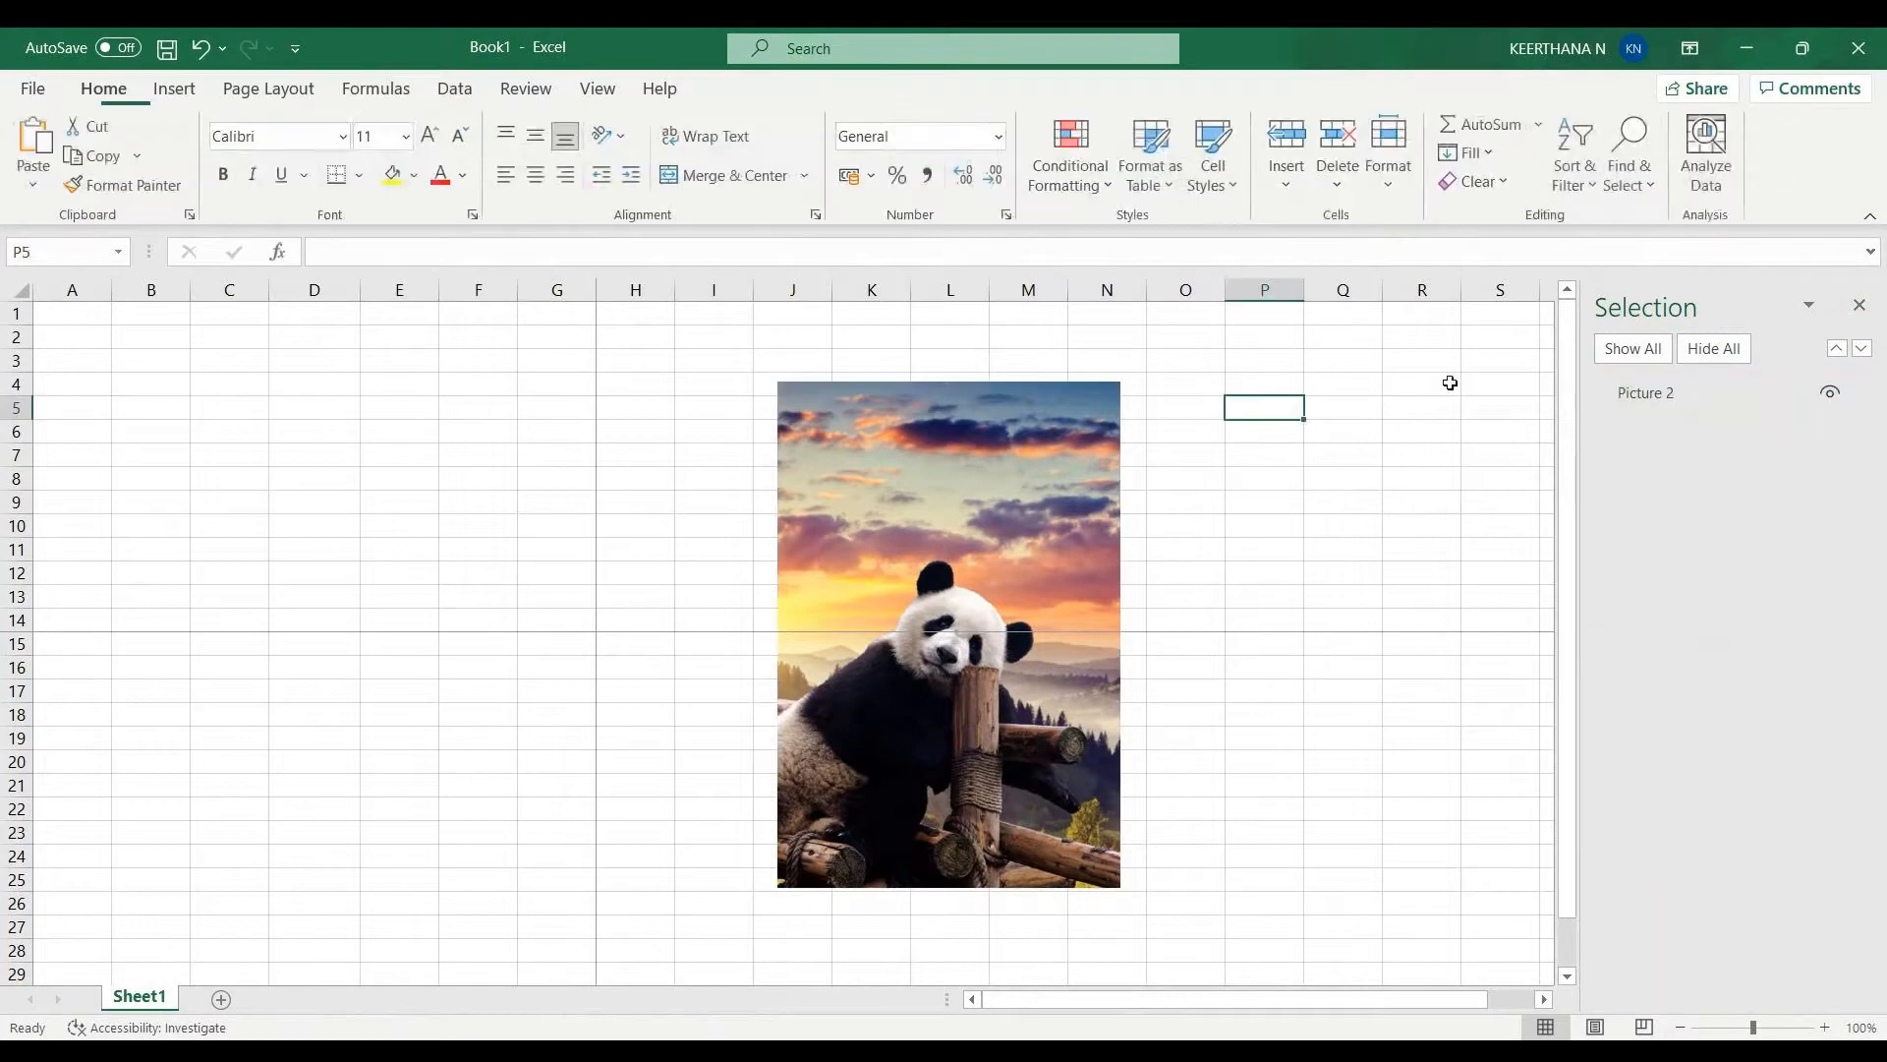
{"action": "left_click", "coordinate": [1861, 304]}
- Insert the picture wallpaper.jpg from the Downloads folder
{"action": "left_click", "coordinate": [174, 88]}
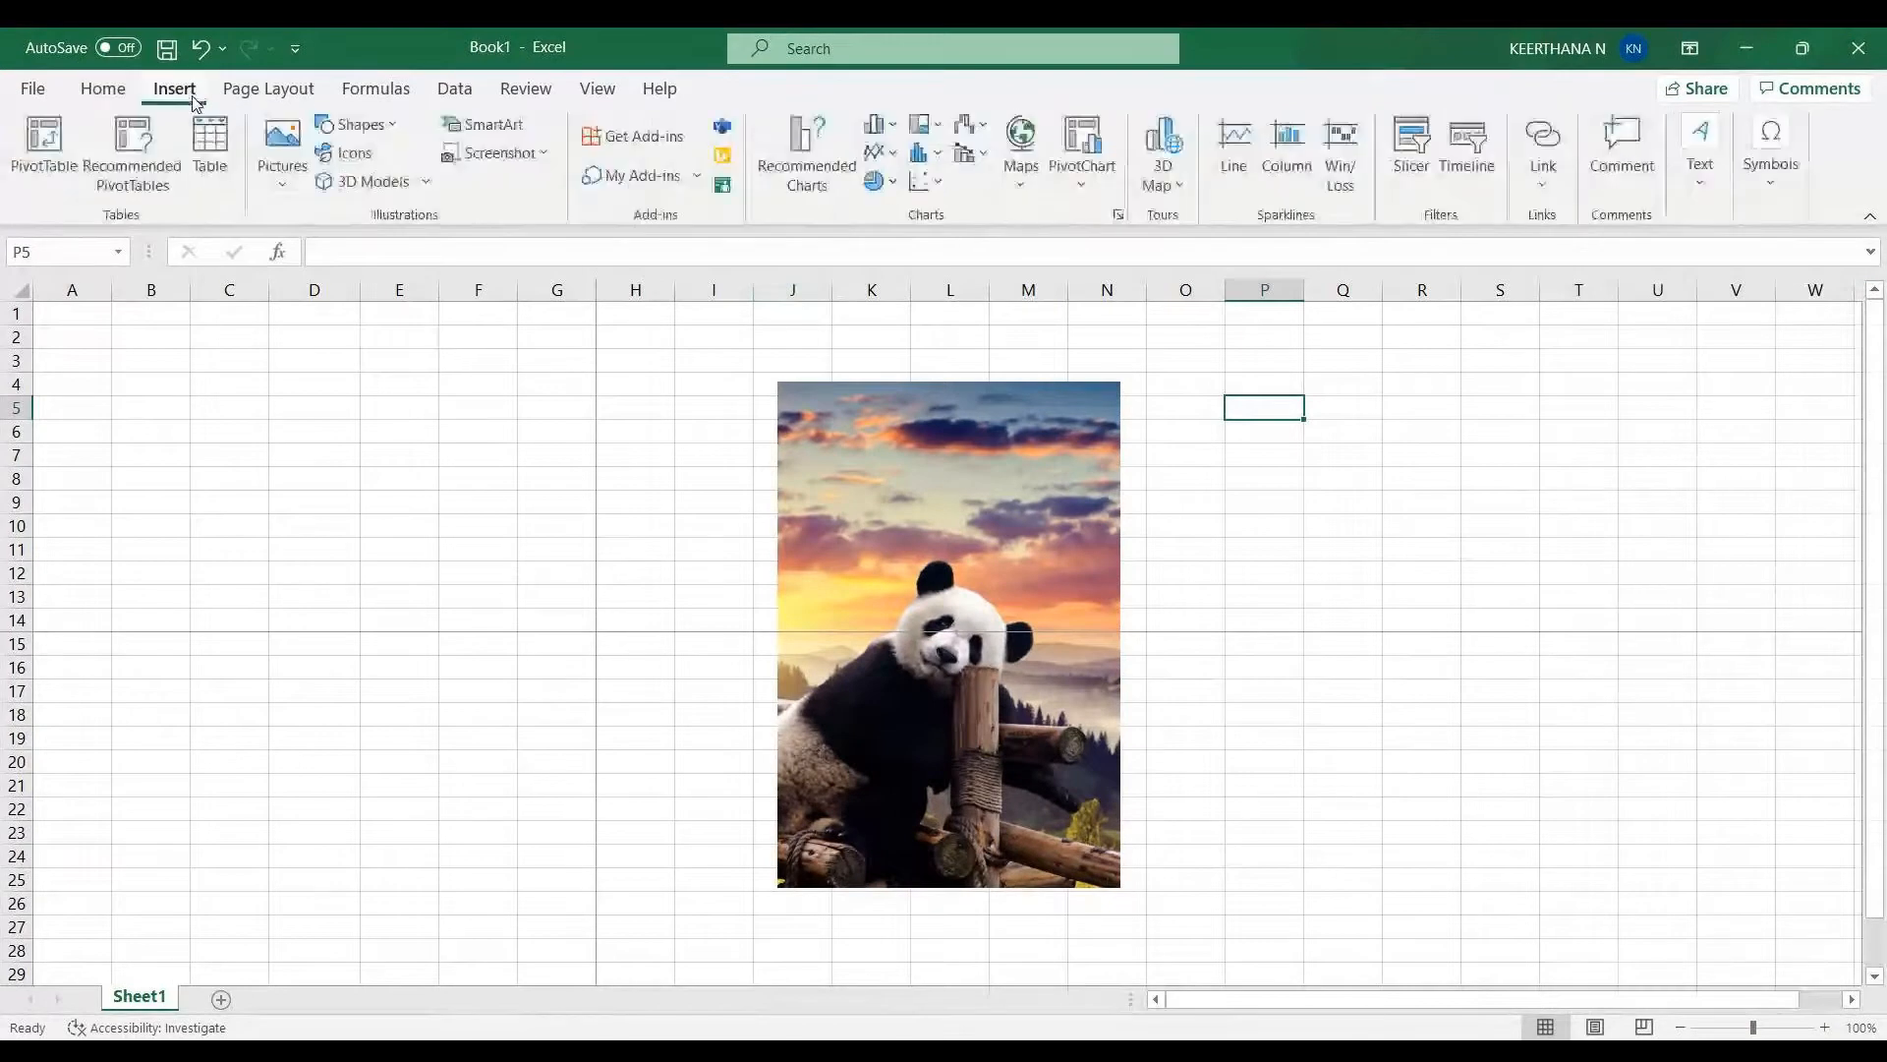
{"action": "left_click", "coordinate": [283, 149]}
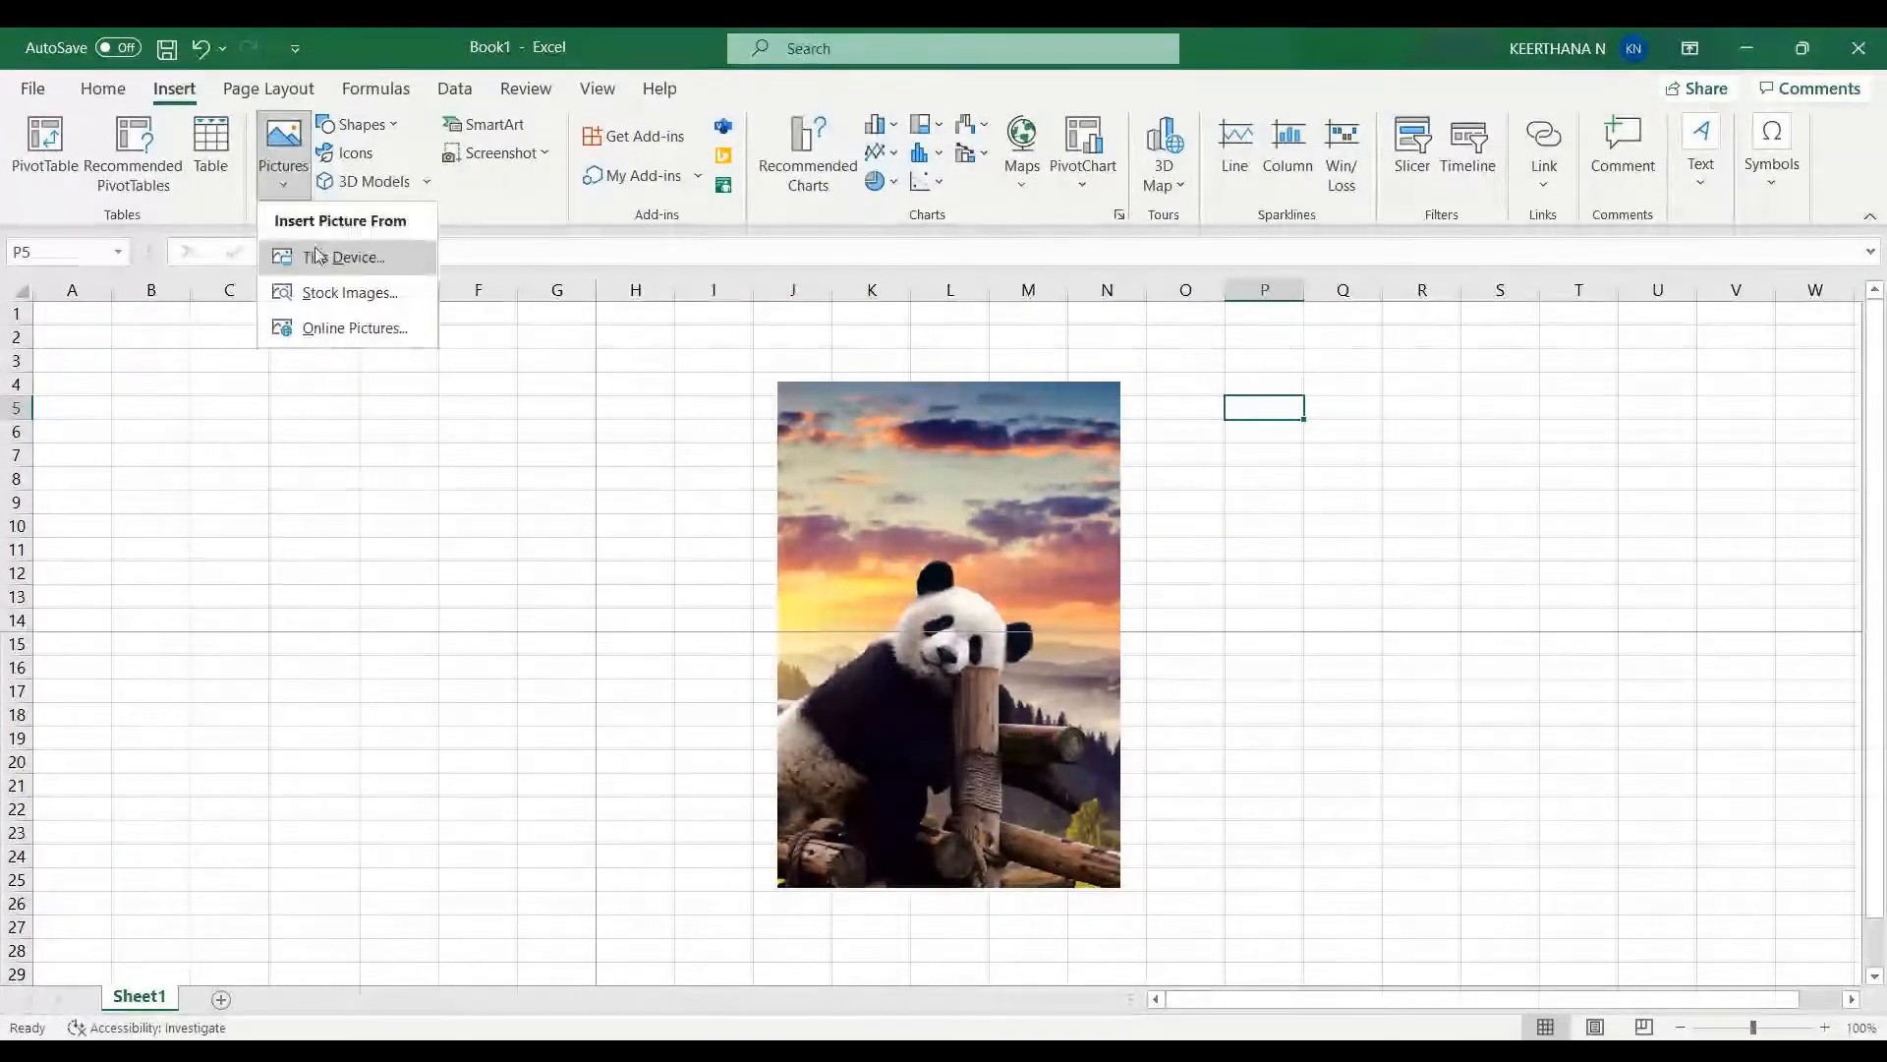
{"action": "left_click", "coordinate": [317, 255]}
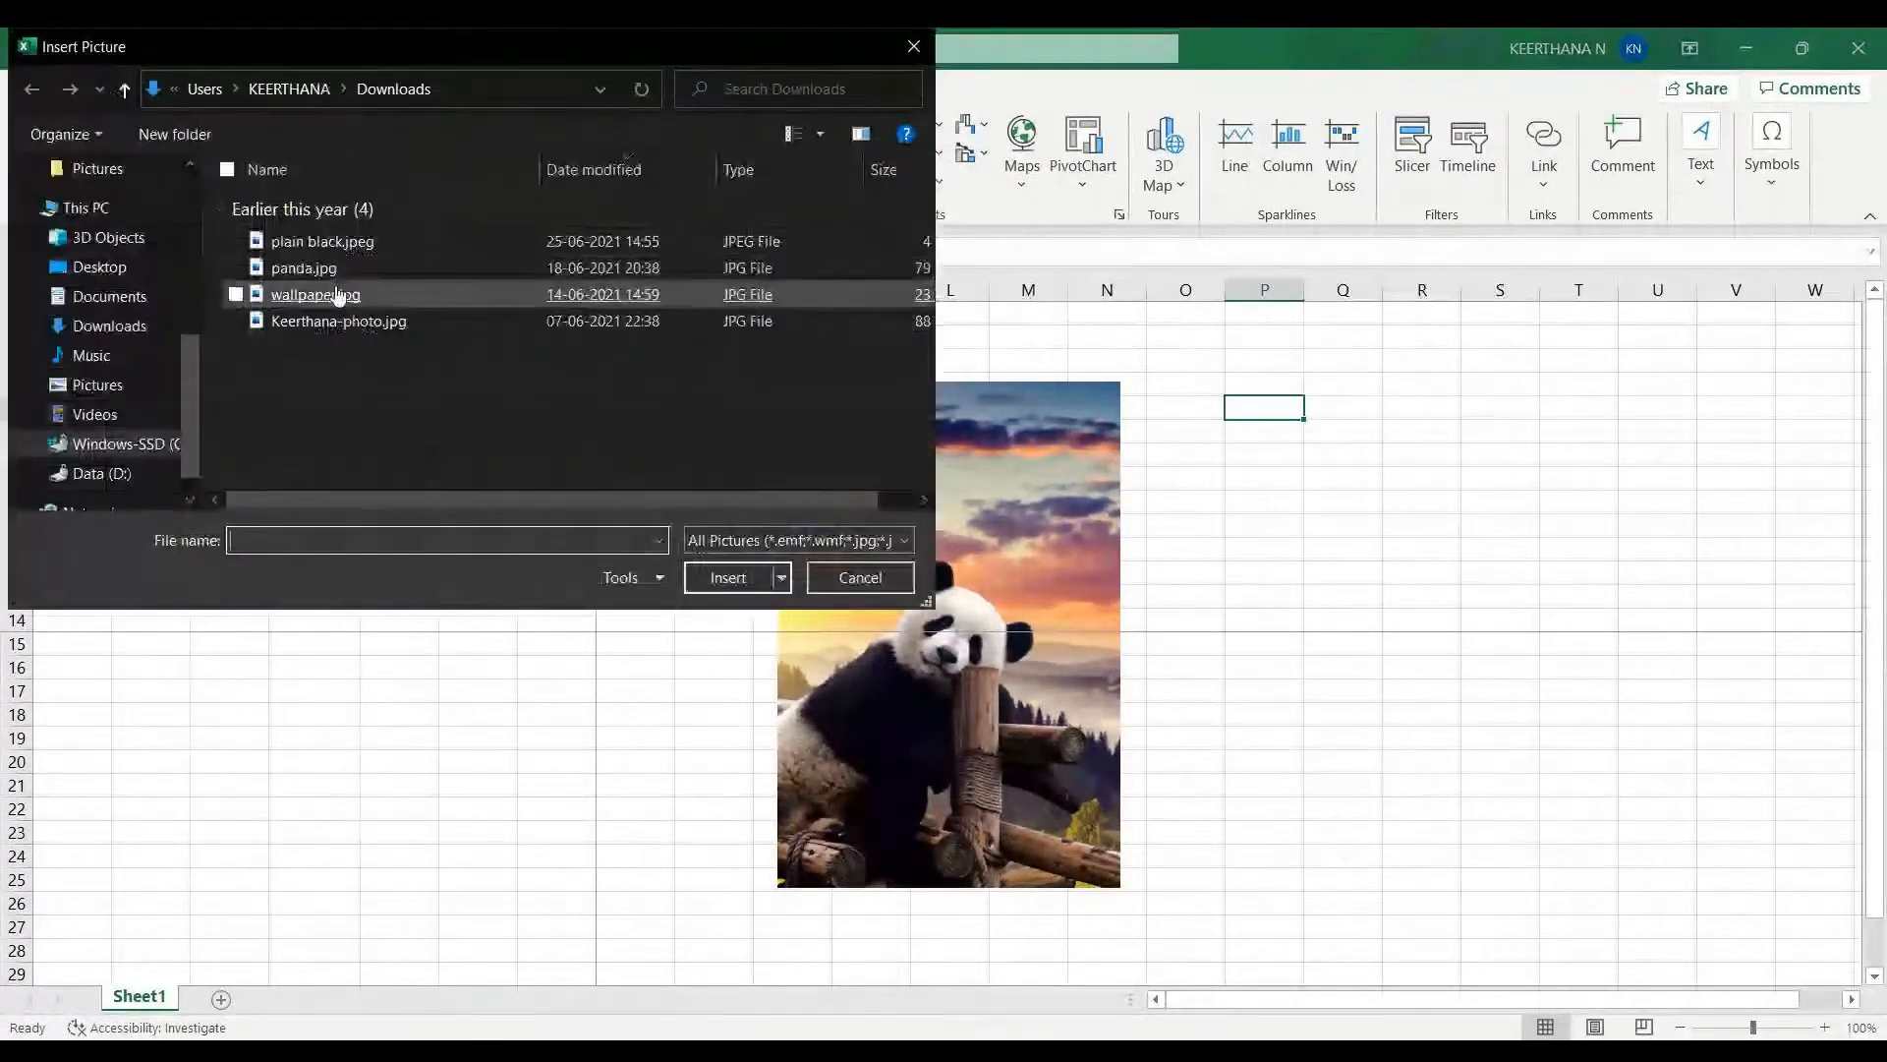
{"action": "double_click", "coordinate": [351, 295]}
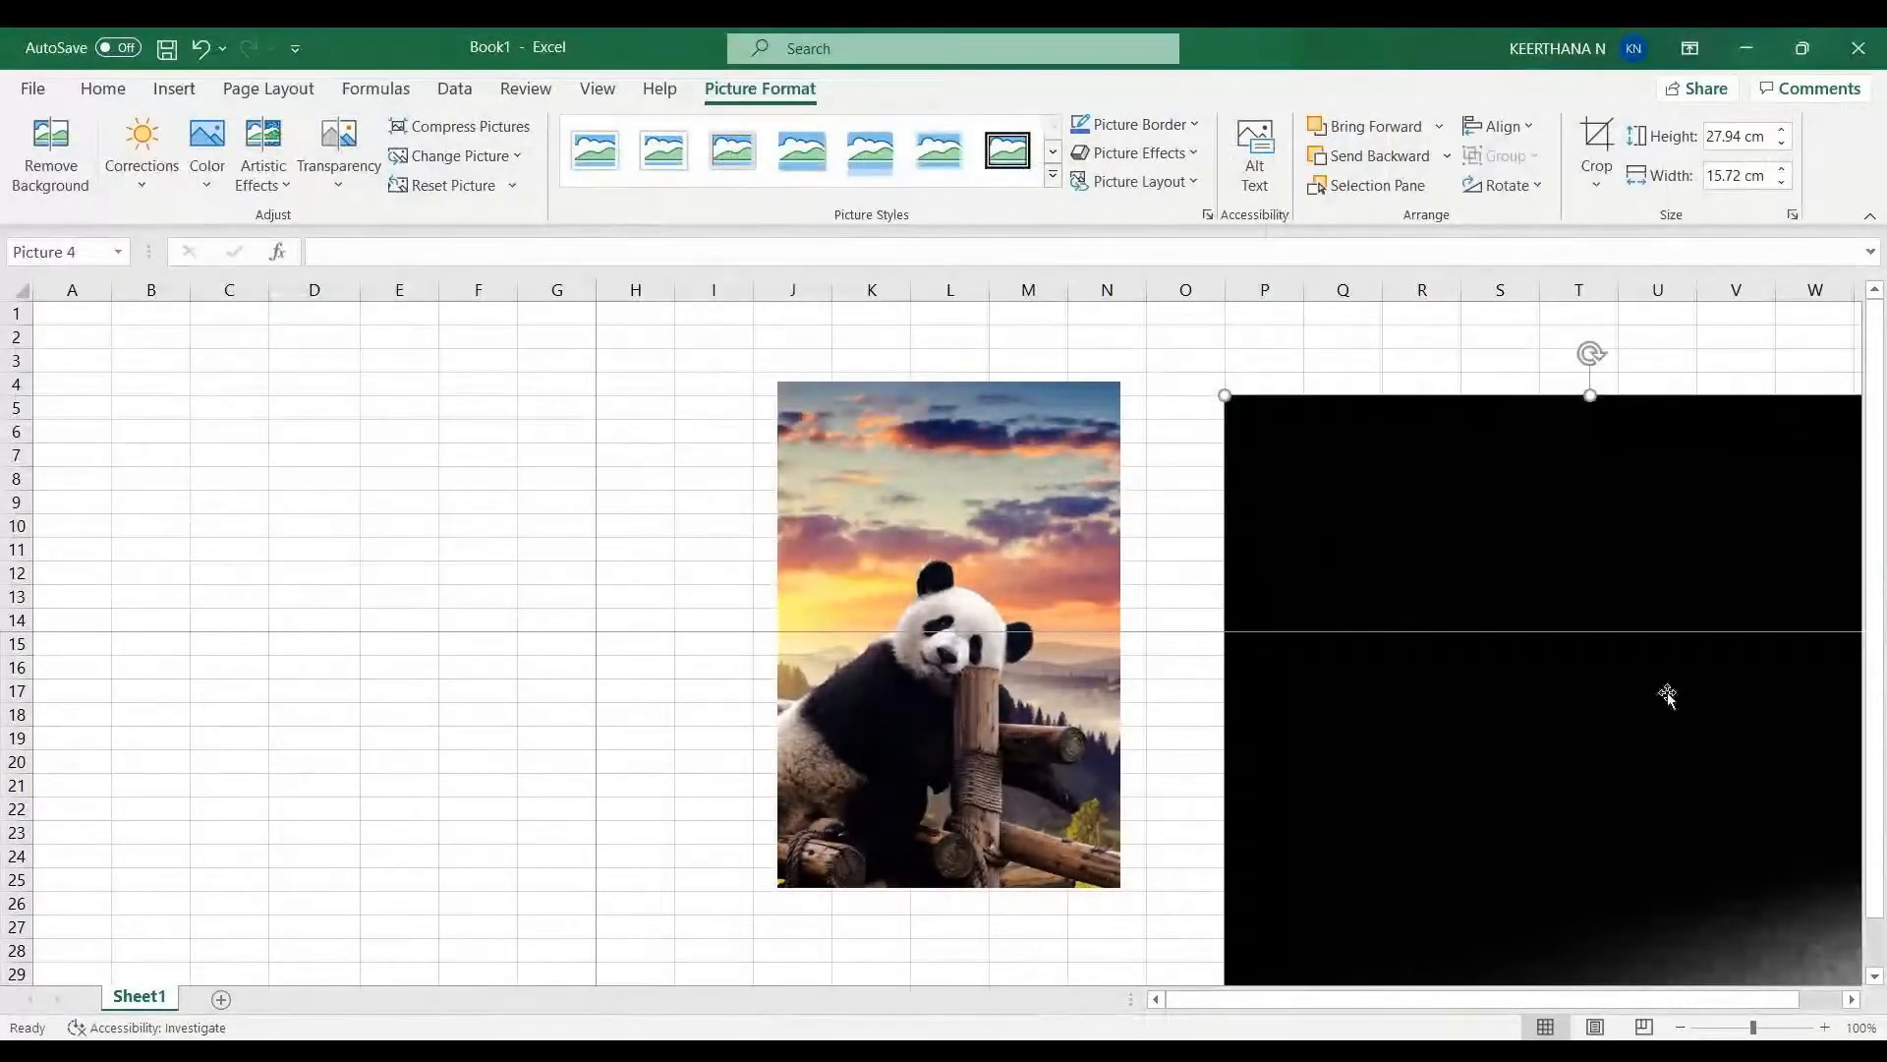
- Resize the wallpaper picture to about 13.97 cm high by 7.86 cm wide and place it beside the panda picture
{"action": "left_click_drag", "start_coordinate": [1524, 771], "coordinate": [1435, 689]}
{"action": "left_click_drag", "start_coordinate": [1129, 315], "coordinate": [1376, 757]}
{"action": "left_click_drag", "start_coordinate": [1648, 855], "coordinate": [1530, 508]}
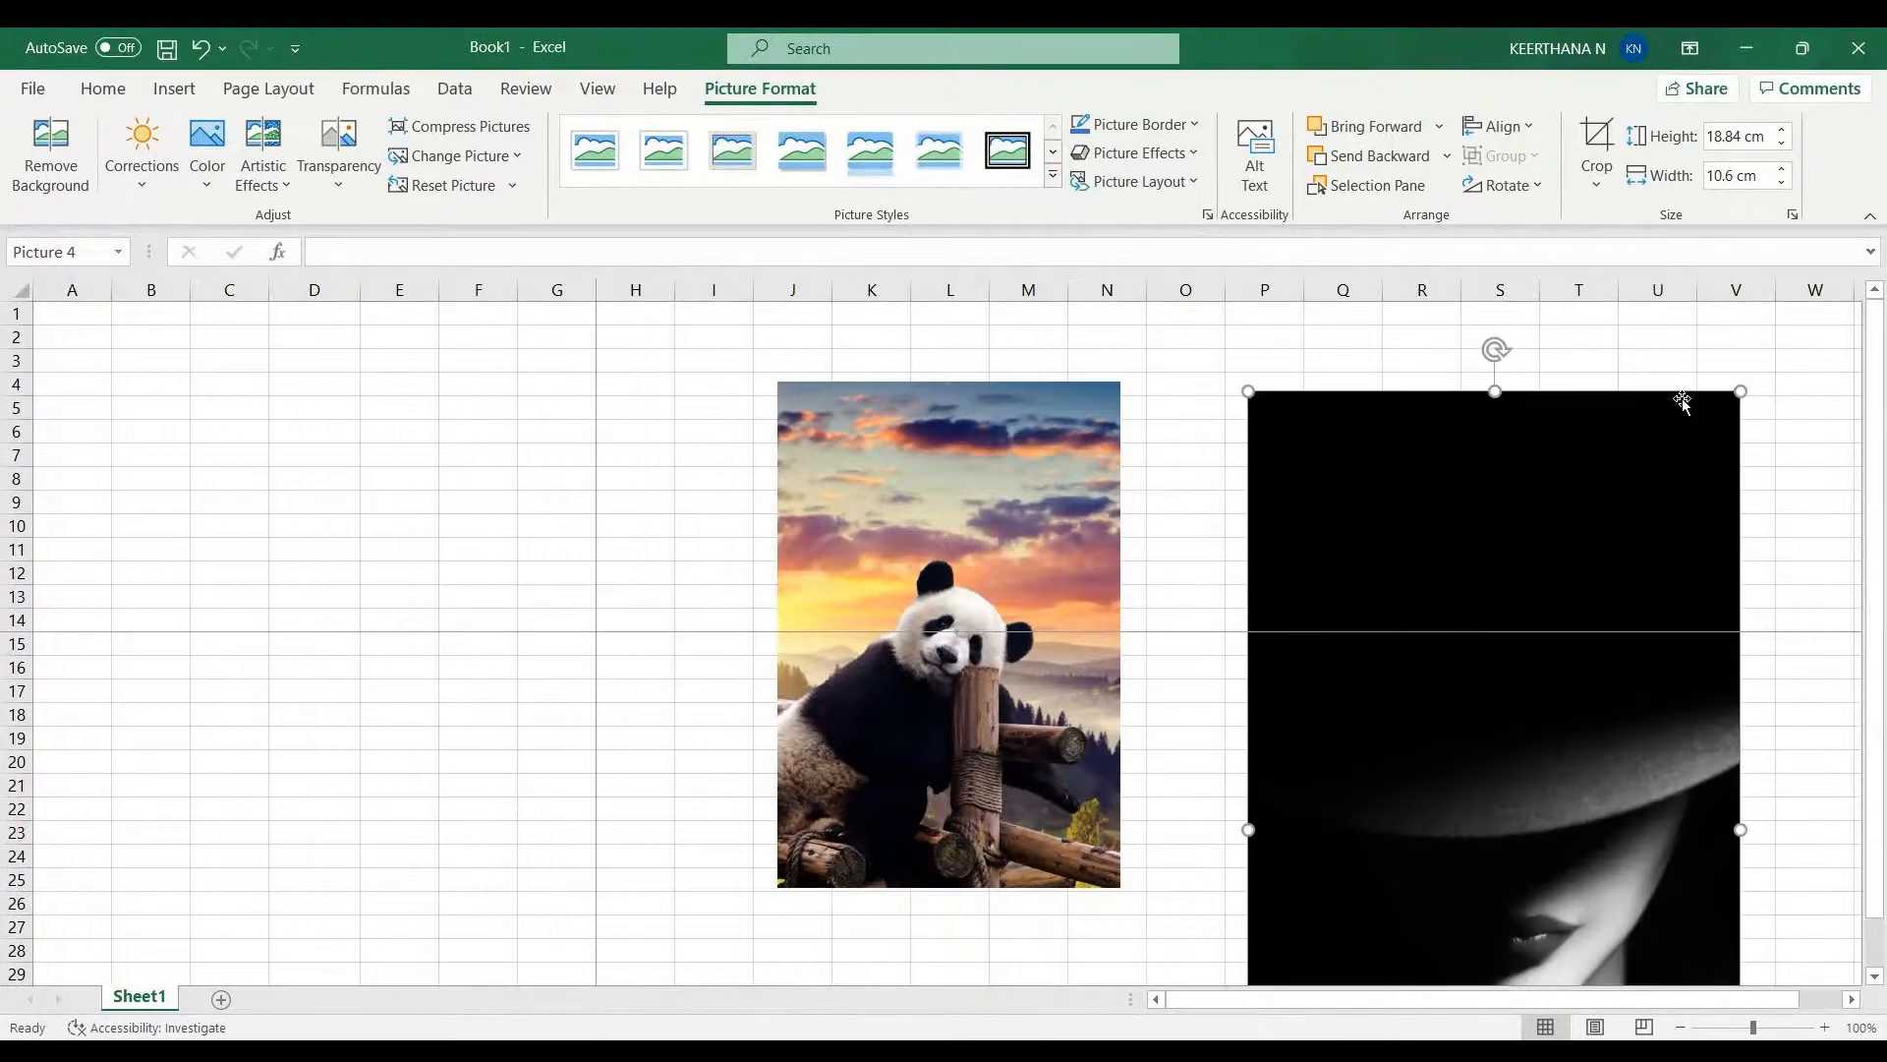
{"action": "left_click_drag", "start_coordinate": [1738, 387], "coordinate": [1613, 611]}
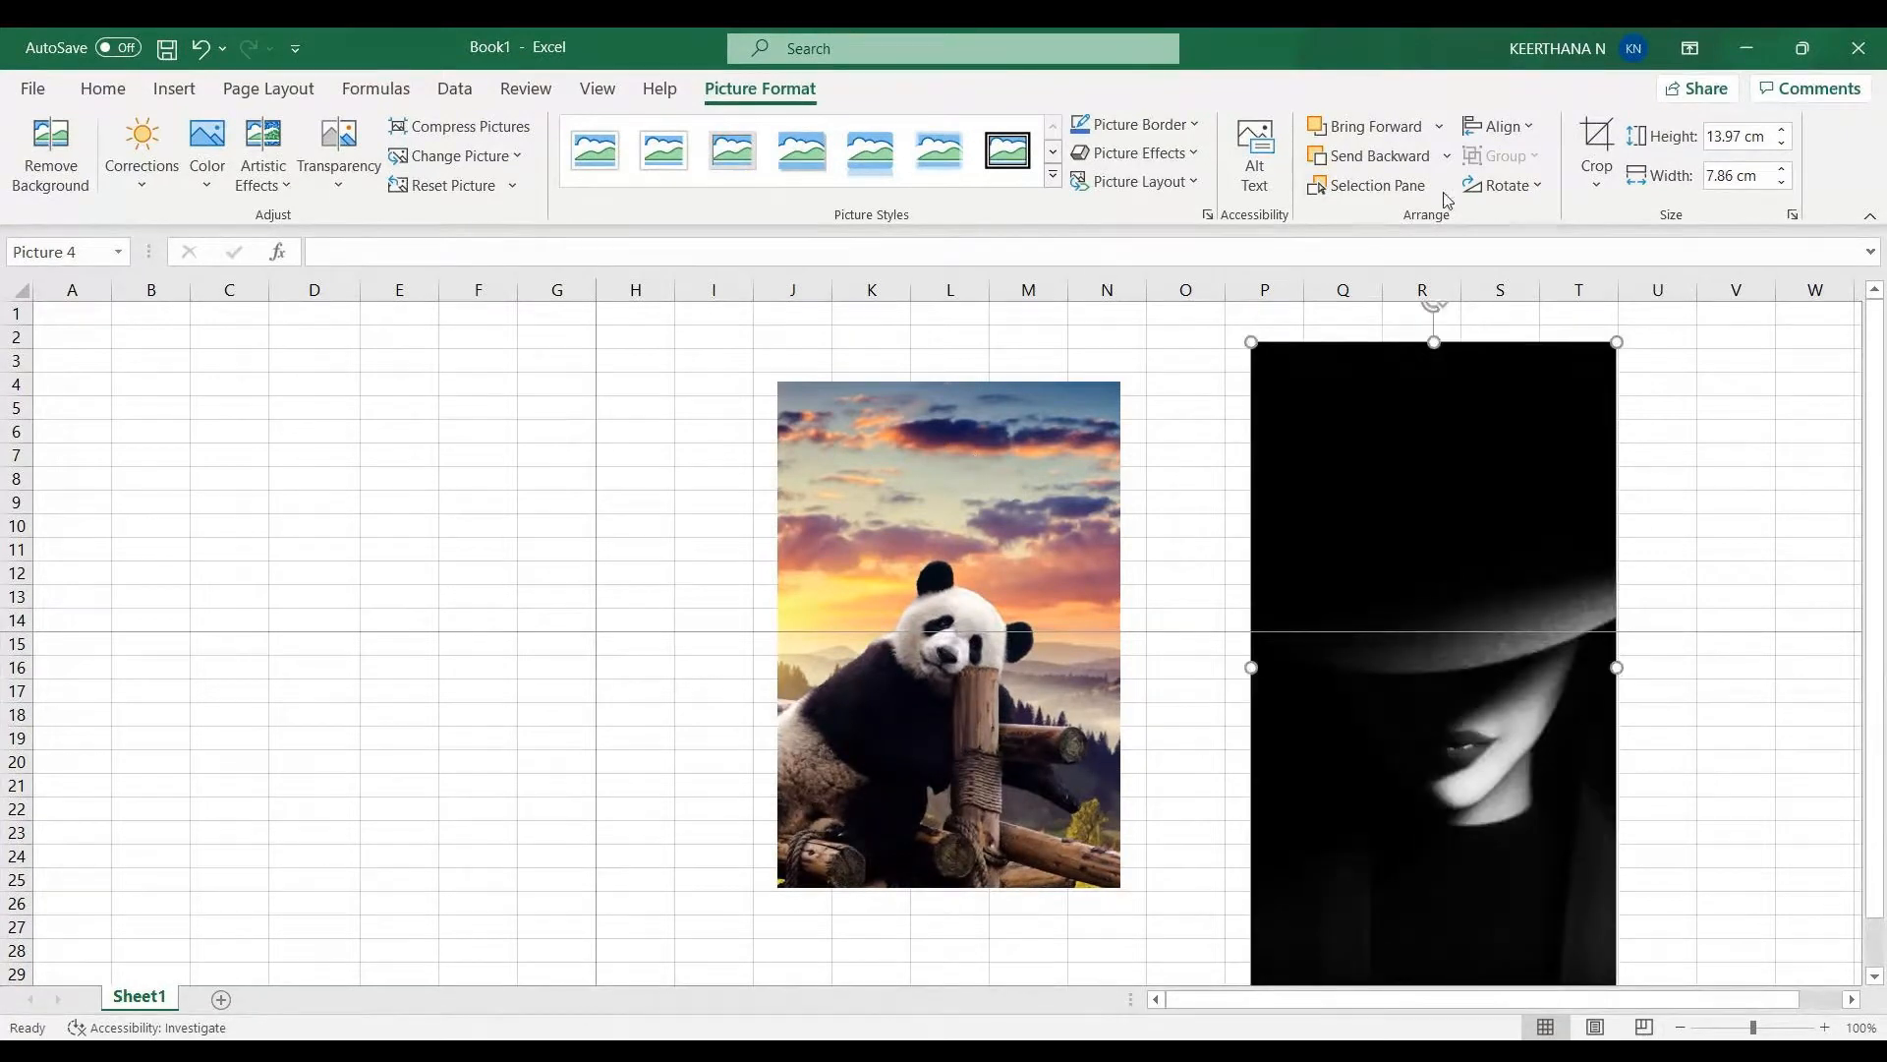
- Use the Selection Pane to hide all pictures and then show them all again
{"action": "left_click", "coordinate": [1405, 186]}
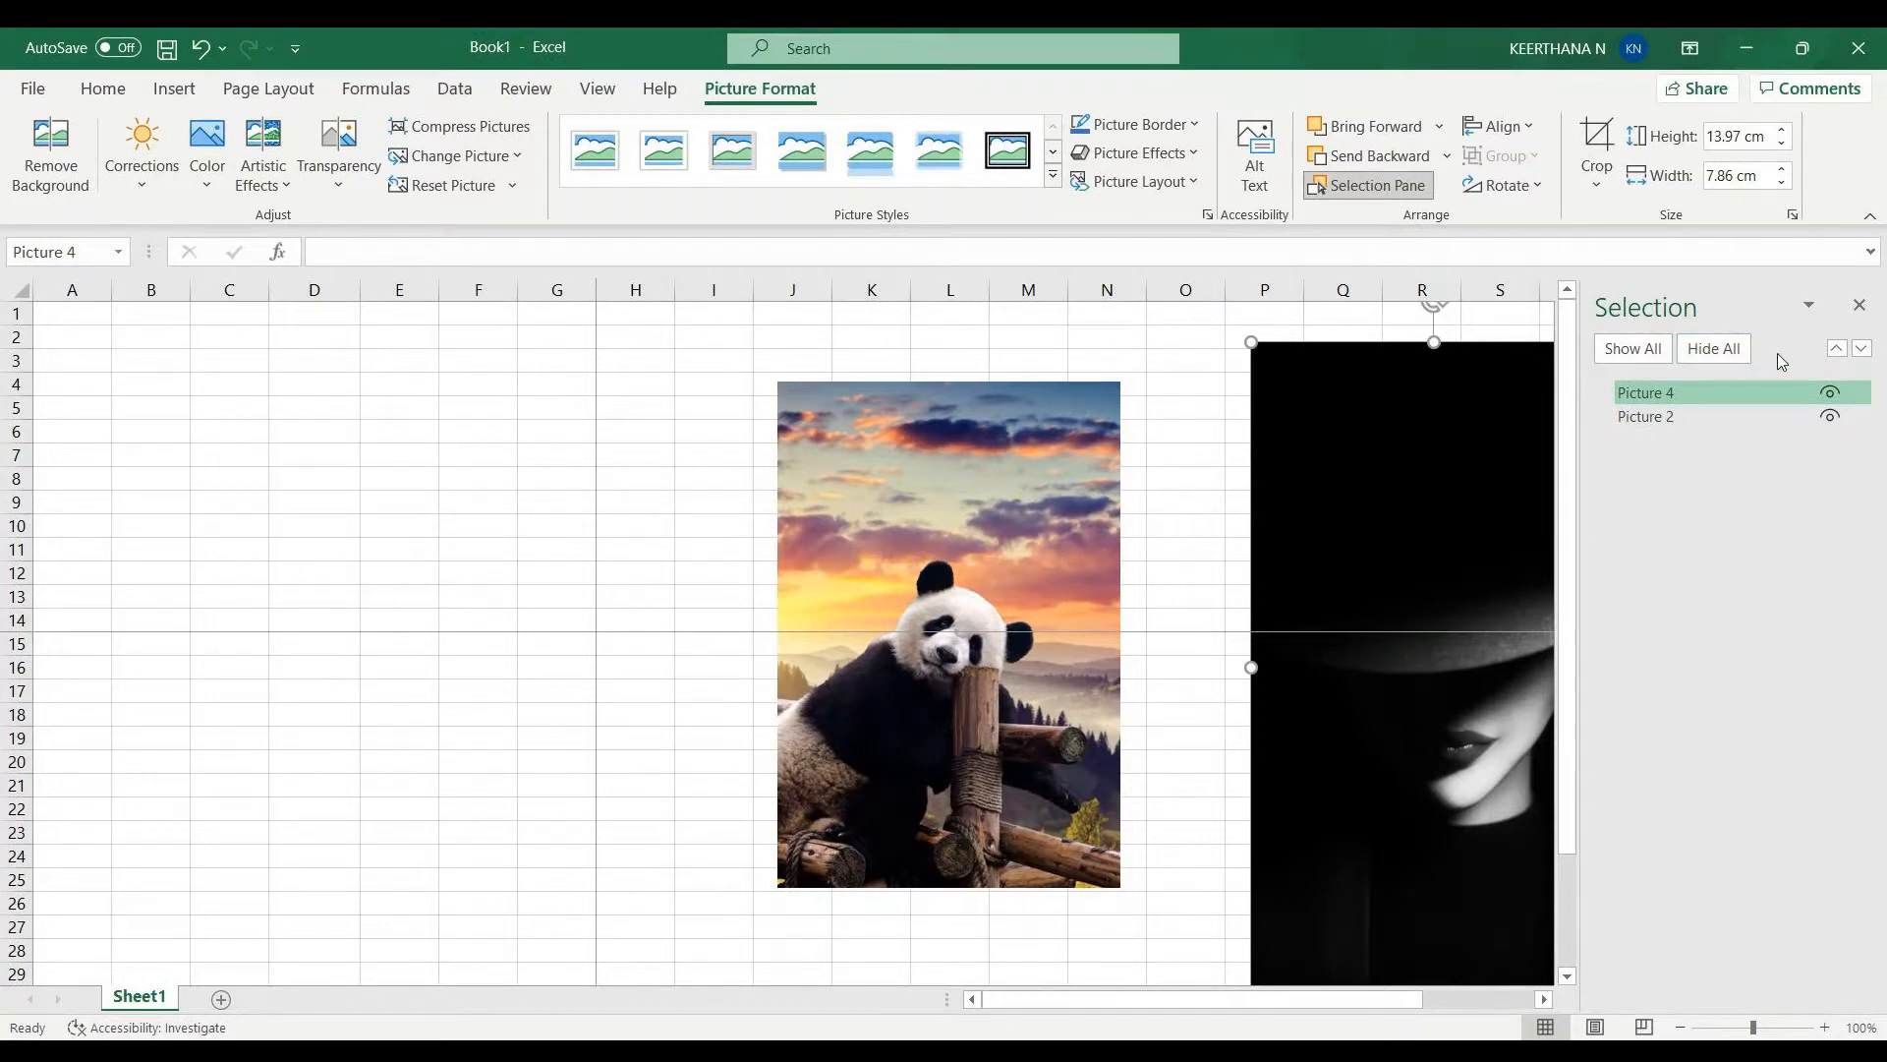
{"action": "double_click", "coordinate": [1722, 394]}
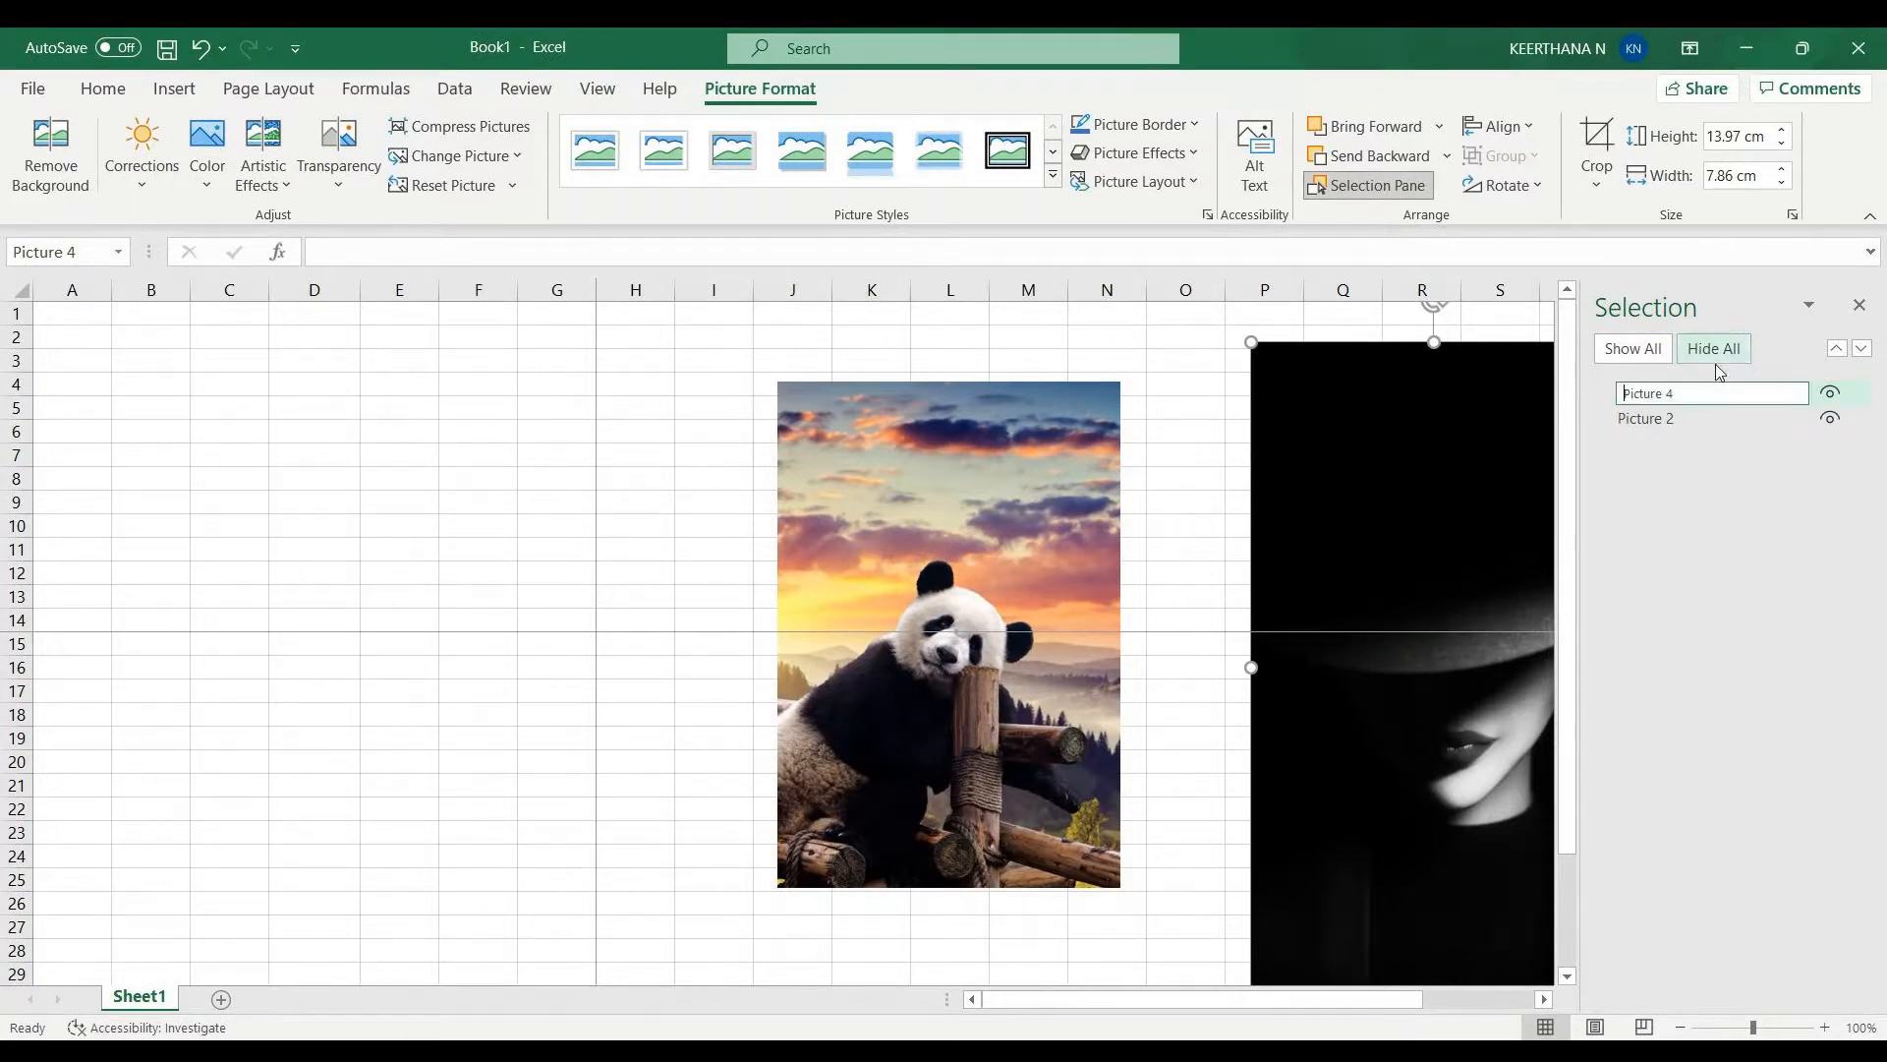
{"action": "left_click", "coordinate": [1726, 354]}
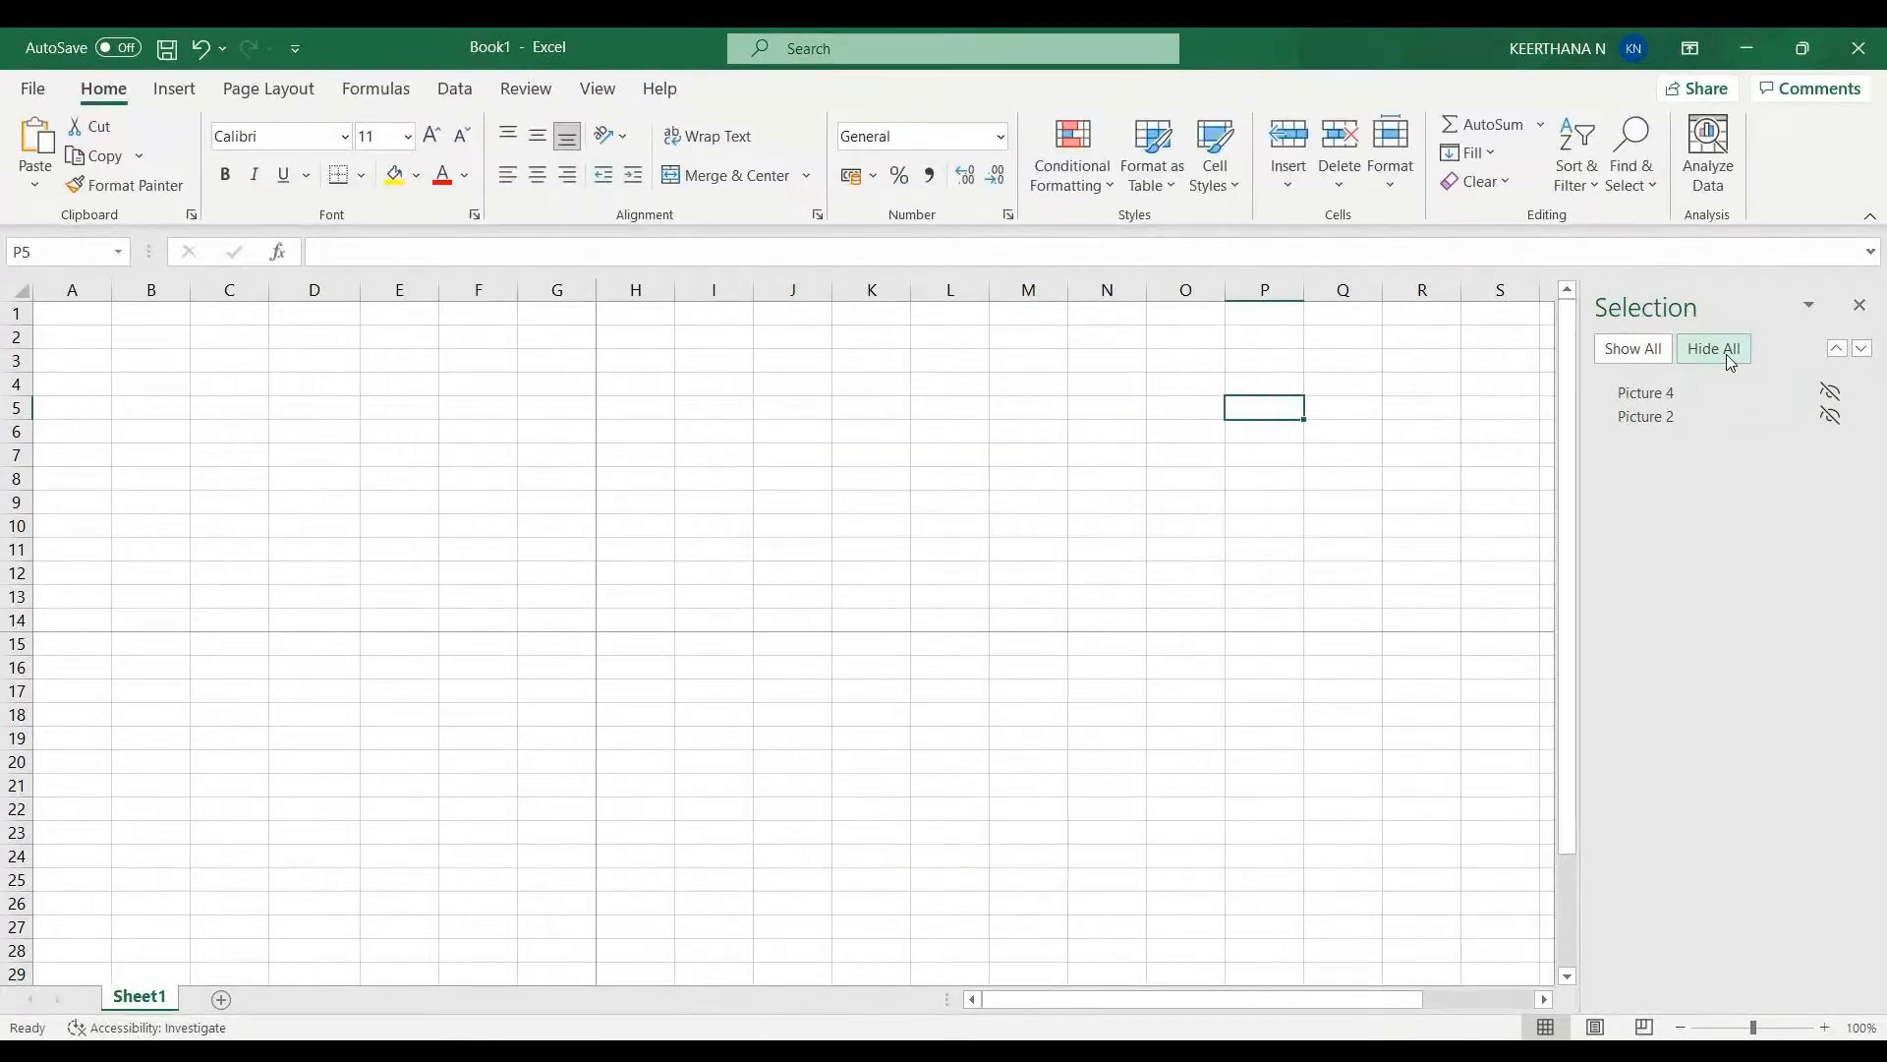
{"action": "left_click", "coordinate": [1648, 352]}
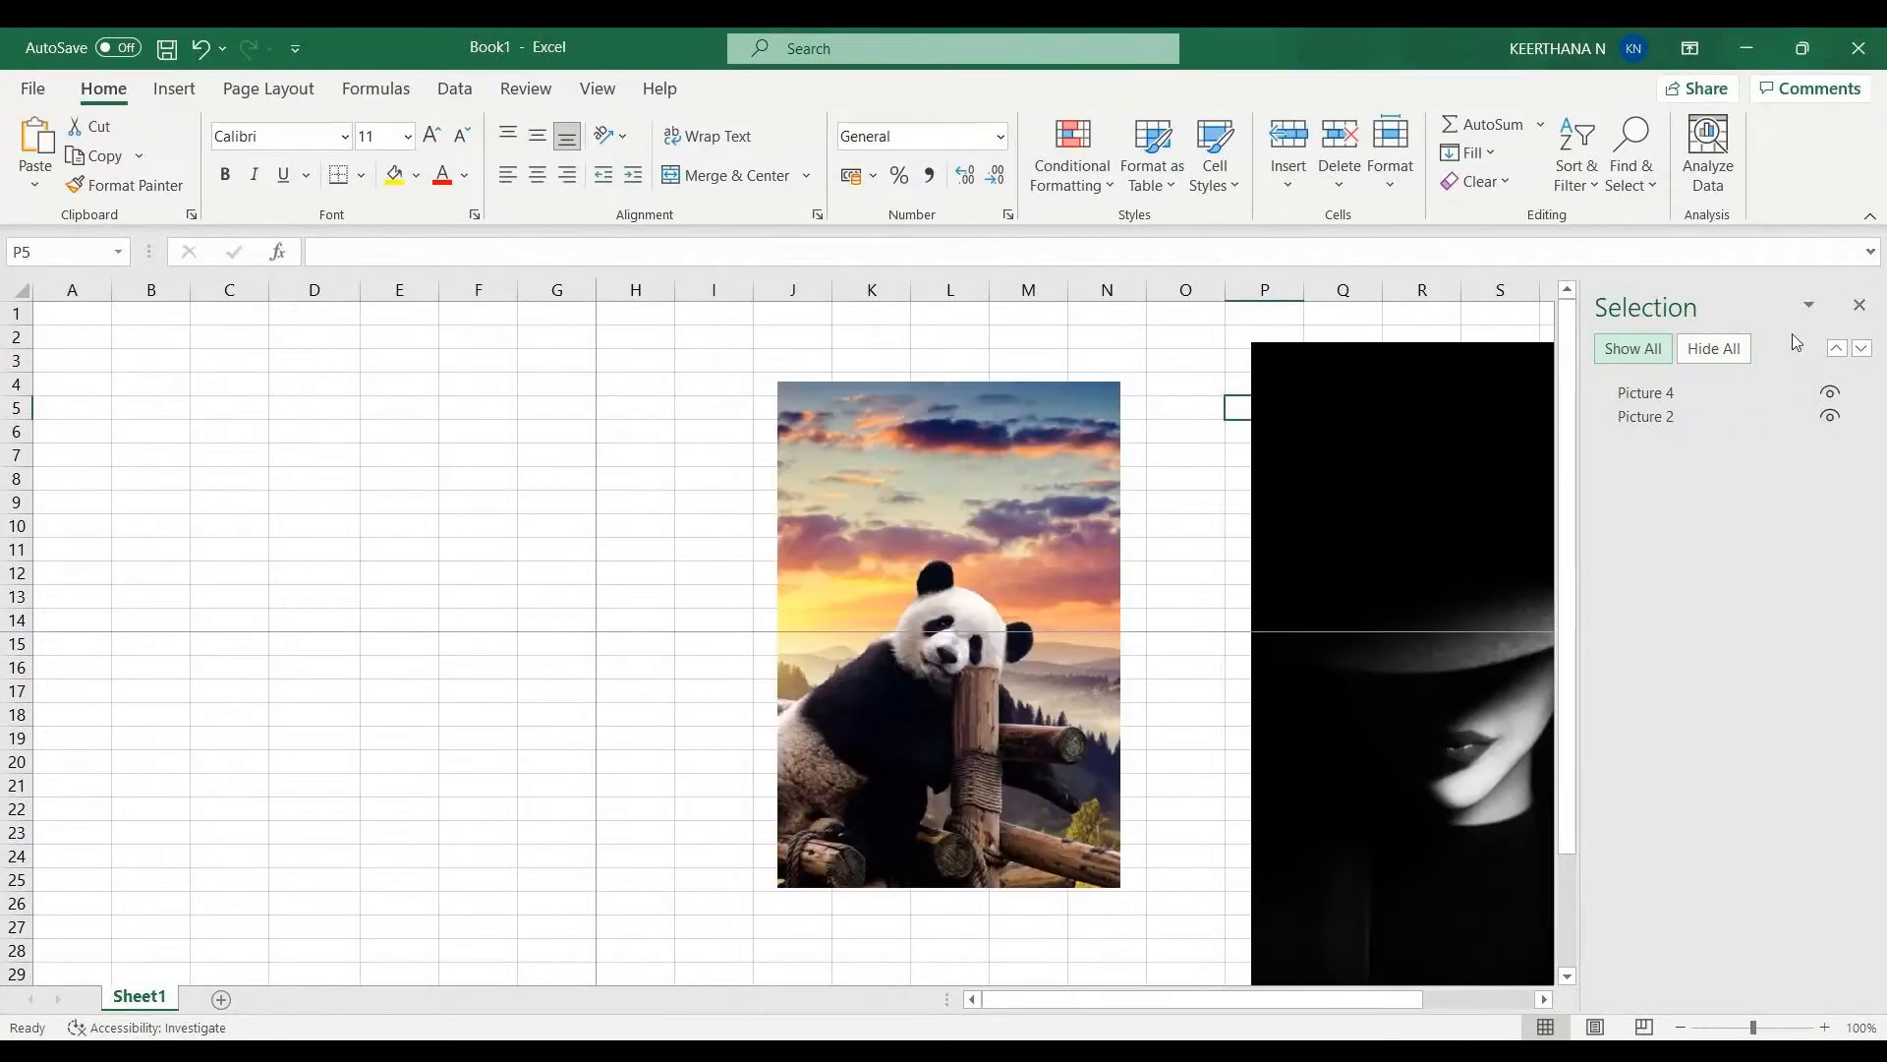
- Hide only the wallpaper picture in the Selection Pane and close the pane
{"action": "left_click", "coordinate": [1830, 395]}
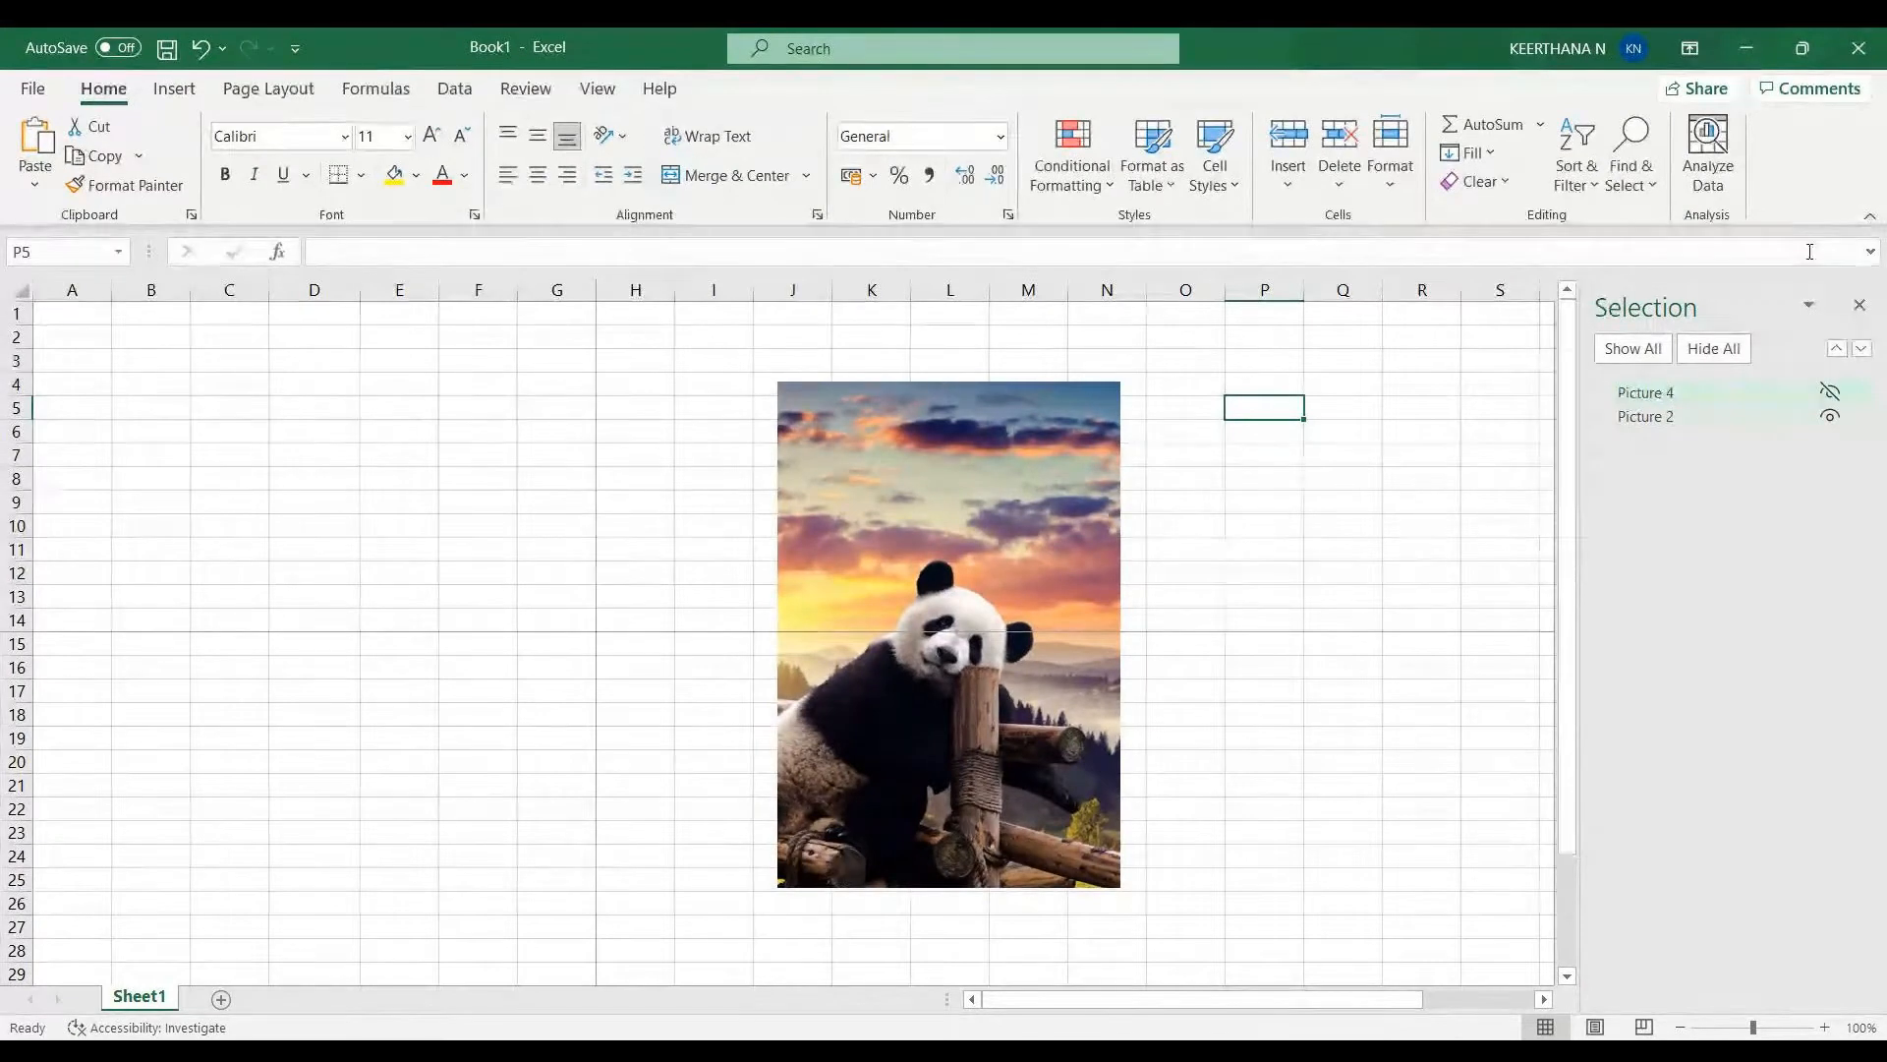
{"action": "left_click", "coordinate": [1861, 308]}
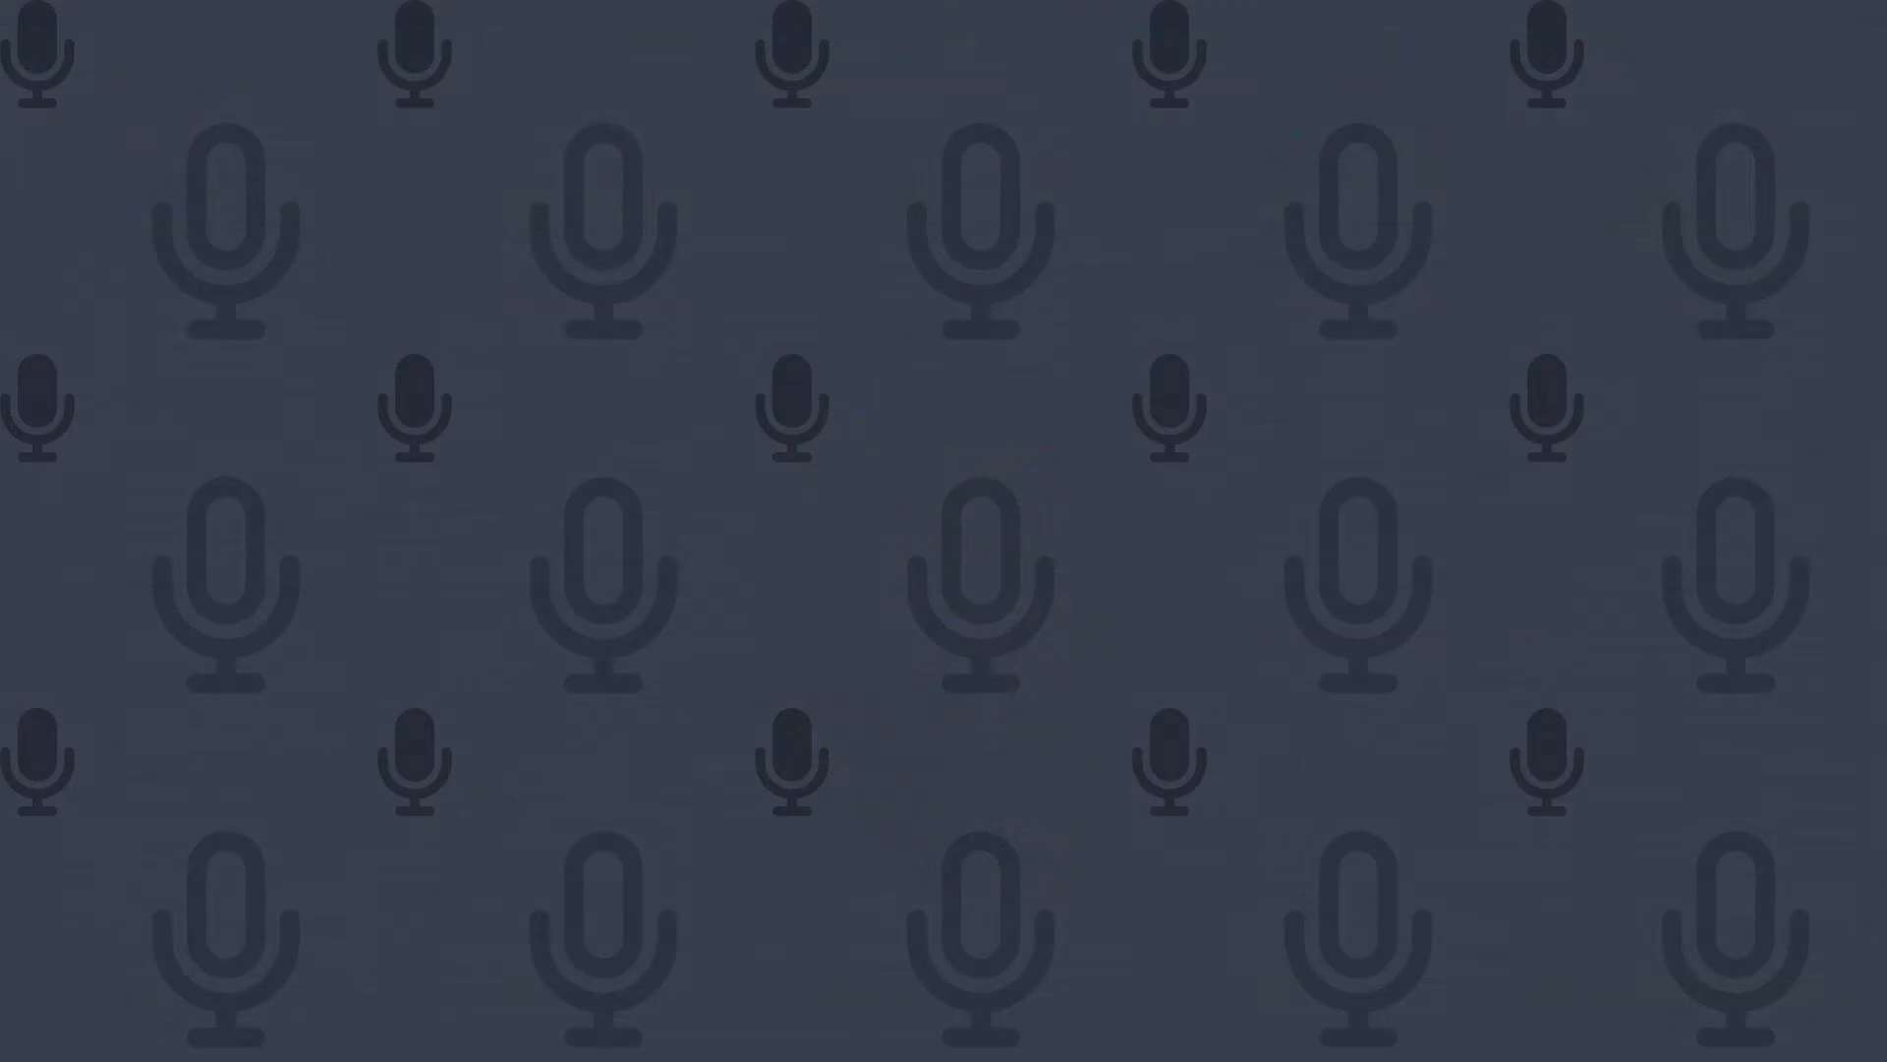
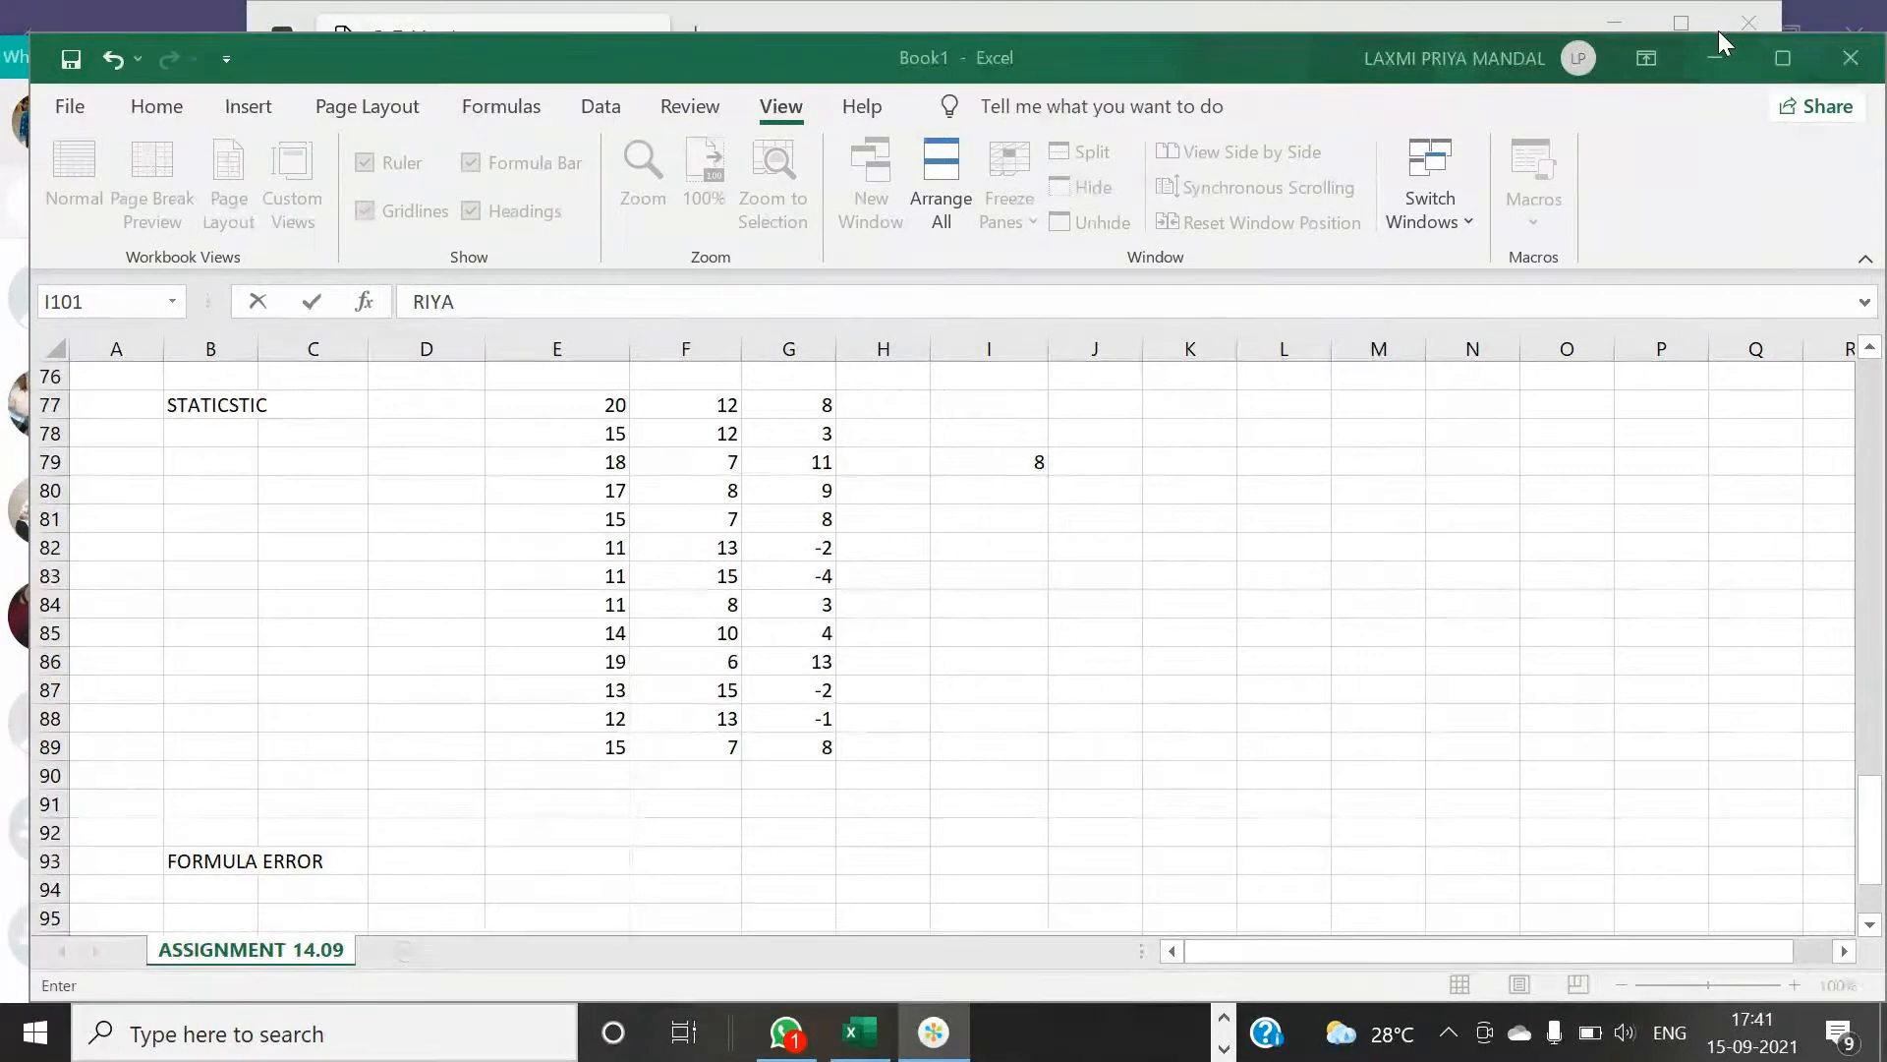
- Confirm the name entry in cell I101 under NAMES and select cell A104
{"action": "scroll", "coordinate": [815, 698], "scroll_direction": "down", "scroll_amount": 2}
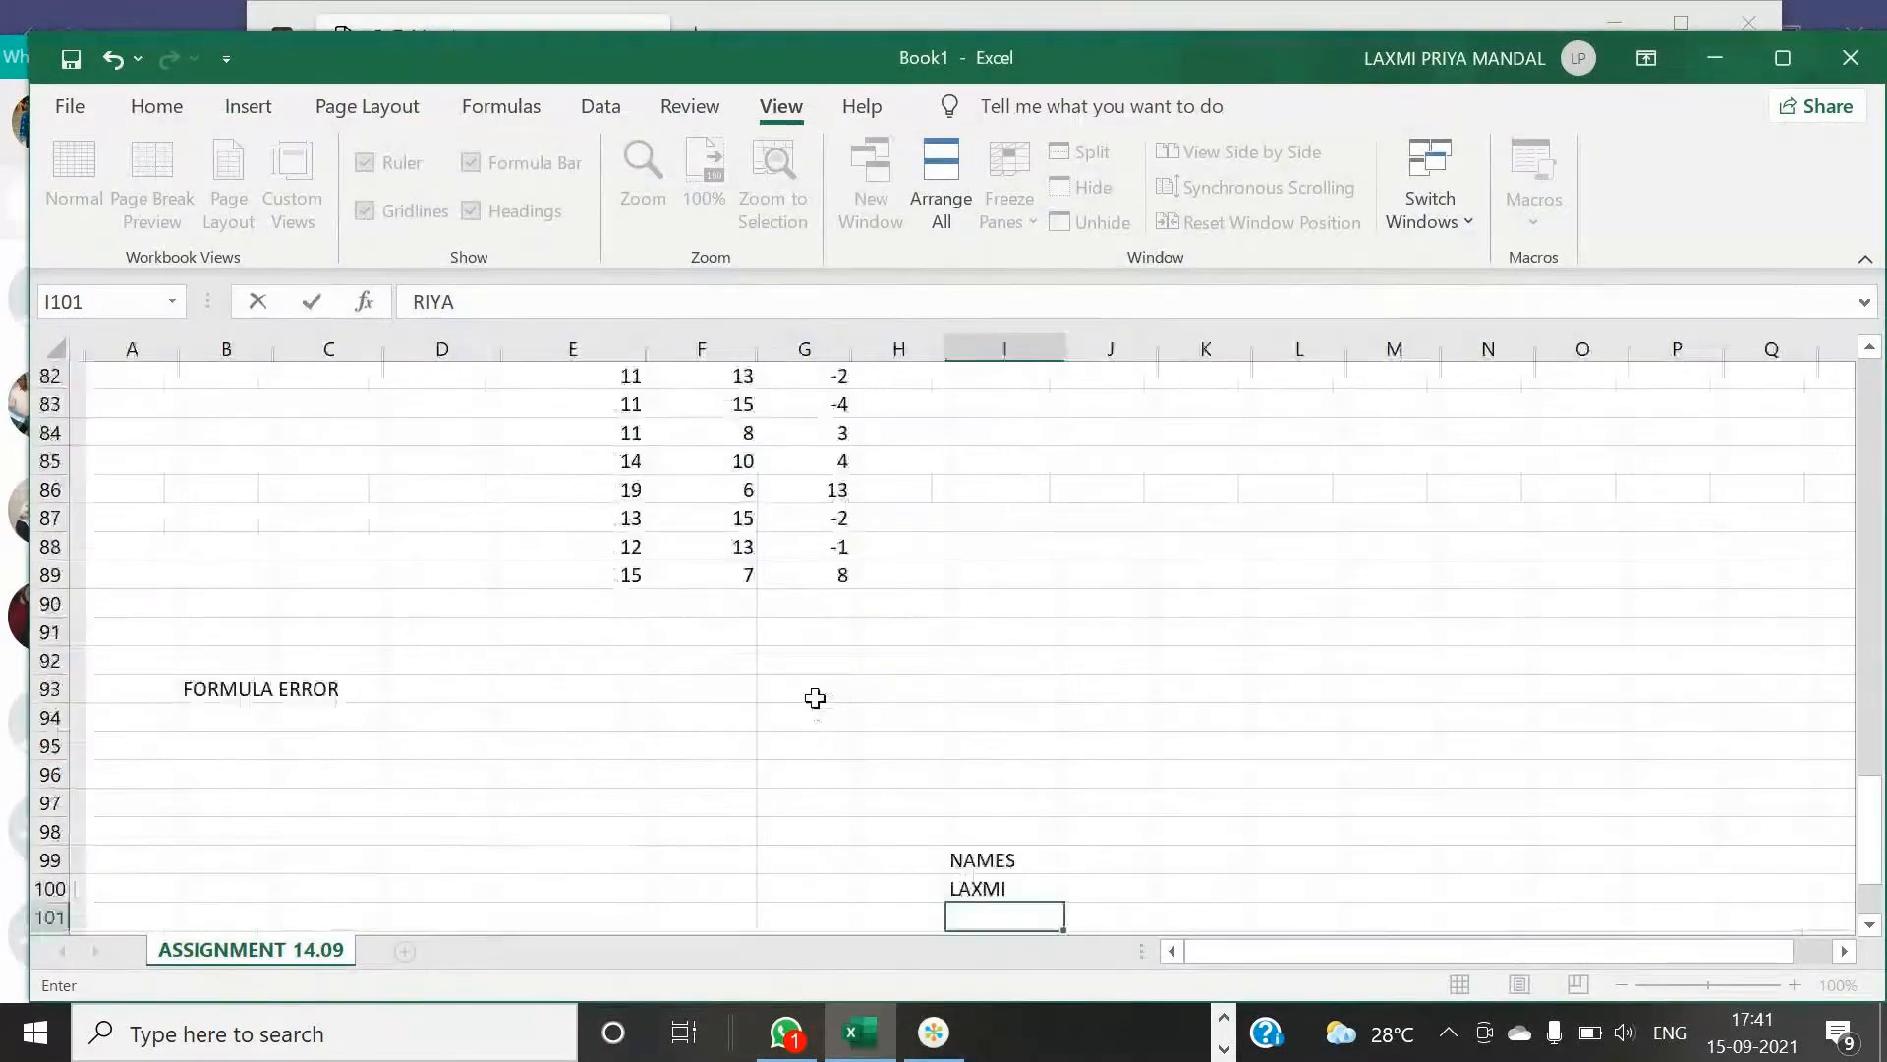
{"action": "scroll", "coordinate": [815, 698], "scroll_direction": "down", "scroll_amount": 6}
{"action": "scroll", "coordinate": [359, 543], "scroll_direction": "up", "scroll_amount": 9}
{"action": "scroll", "coordinate": [359, 543], "scroll_direction": "down", "scroll_amount": 12}
{"action": "scroll", "coordinate": [359, 543], "scroll_direction": "up", "scroll_amount": 4}
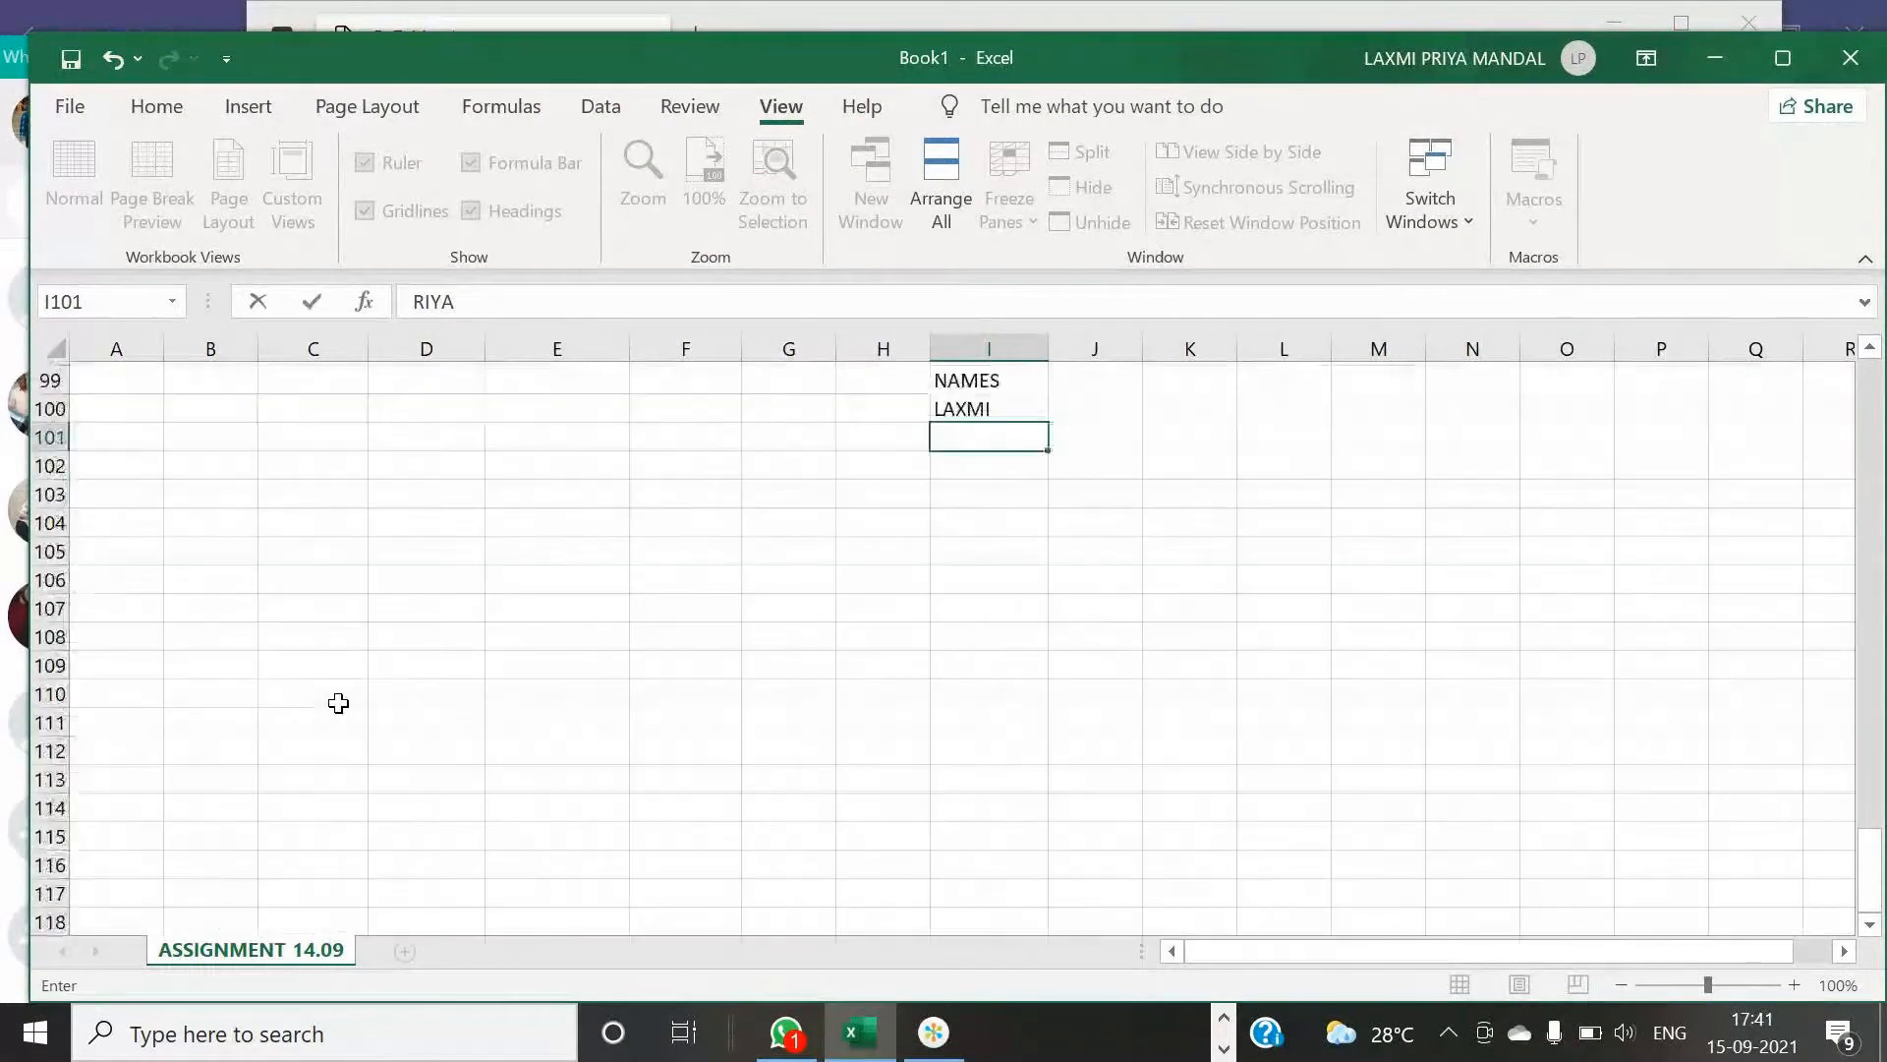
{"action": "scroll", "coordinate": [338, 703], "scroll_direction": "up", "scroll_amount": 4}
{"action": "left_click", "coordinate": [139, 822]}
{"action": "scroll", "coordinate": [139, 822], "scroll_direction": "down", "scroll_amount": 2}
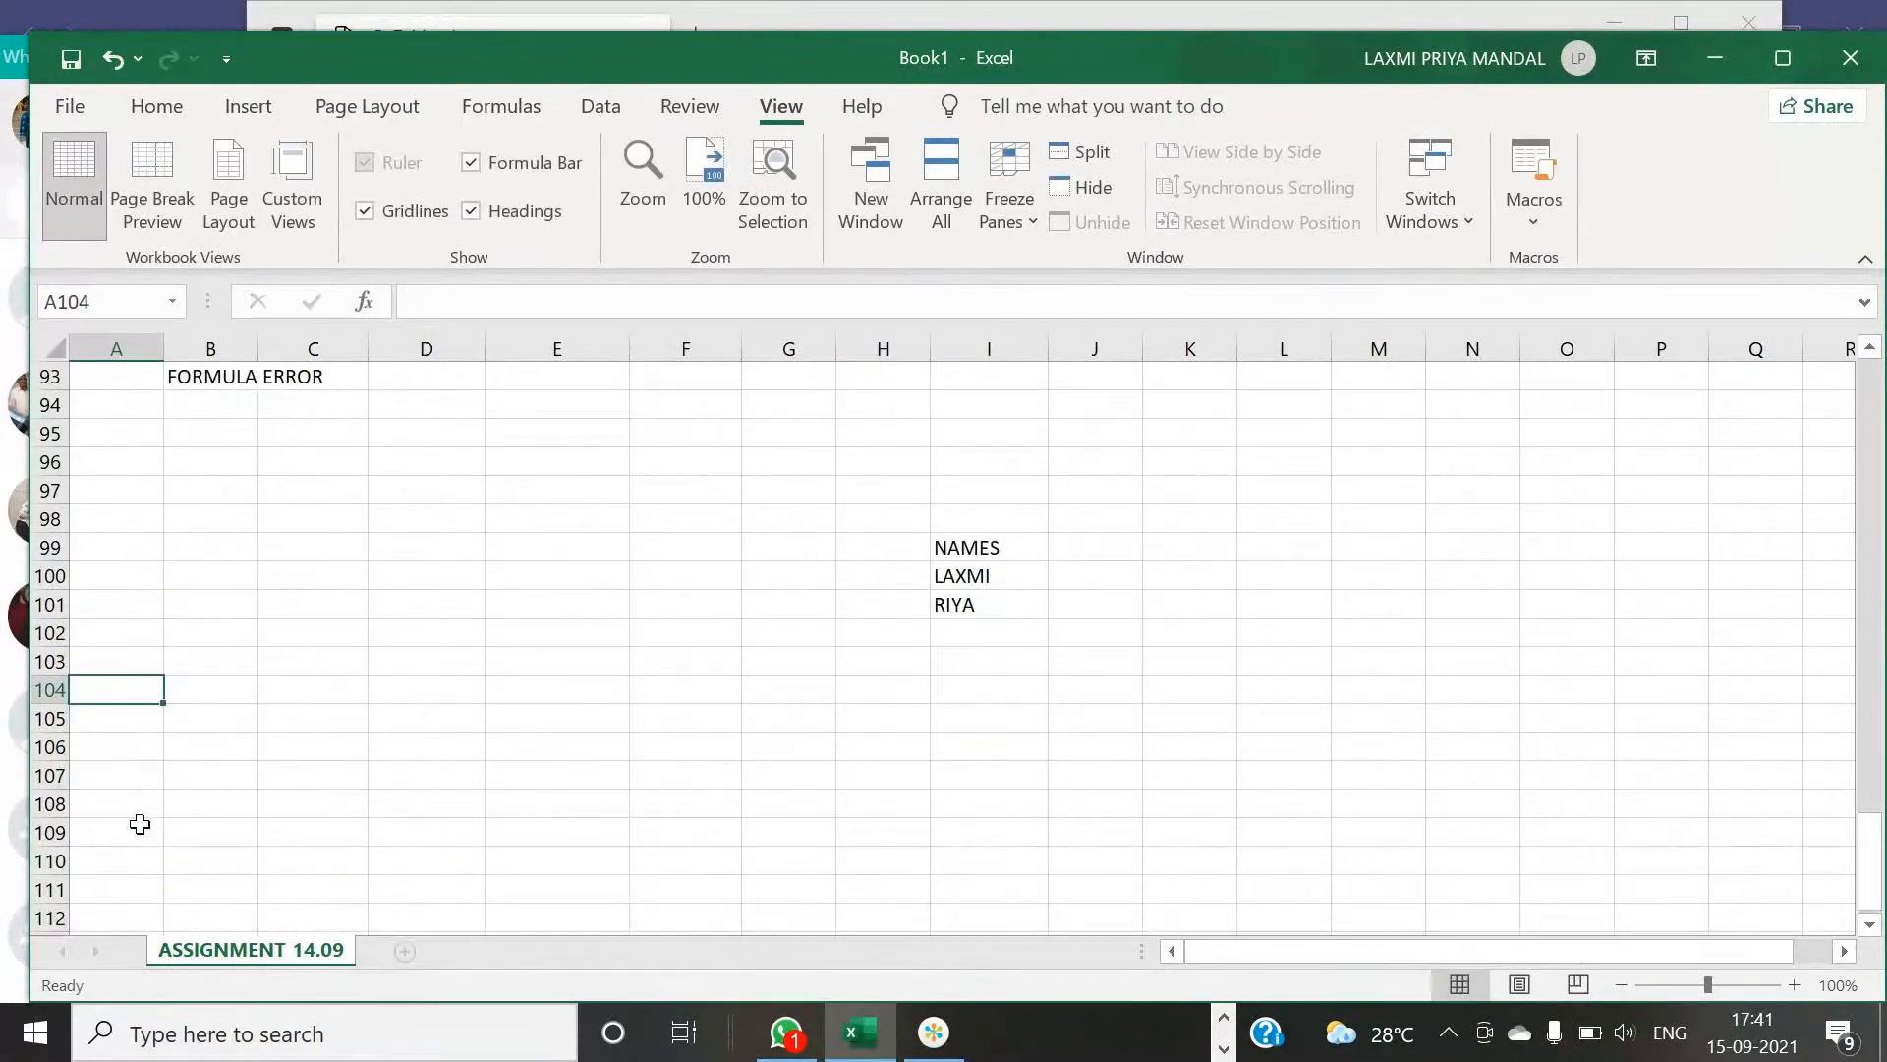
{"action": "scroll", "coordinate": [139, 823], "scroll_direction": "down", "scroll_amount": 2}
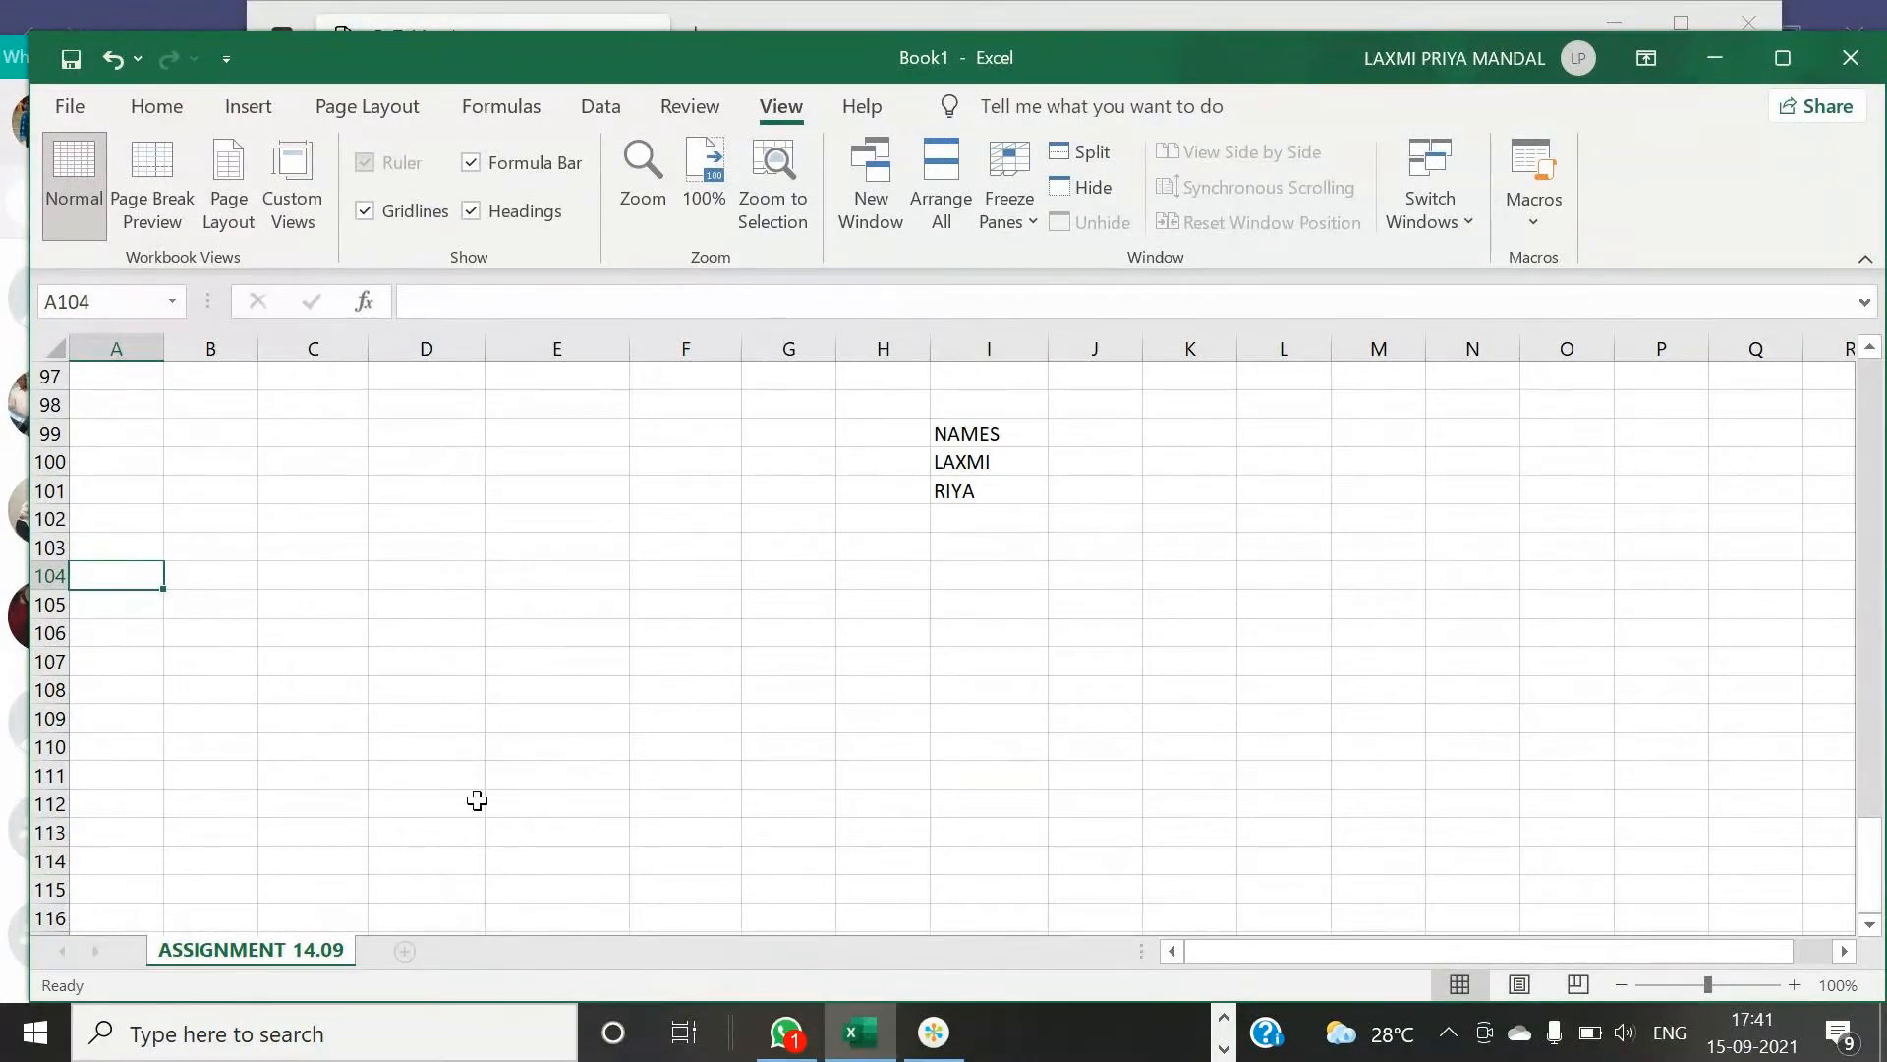
{"action": "scroll", "coordinate": [604, 673], "scroll_direction": "down", "scroll_amount": 1}
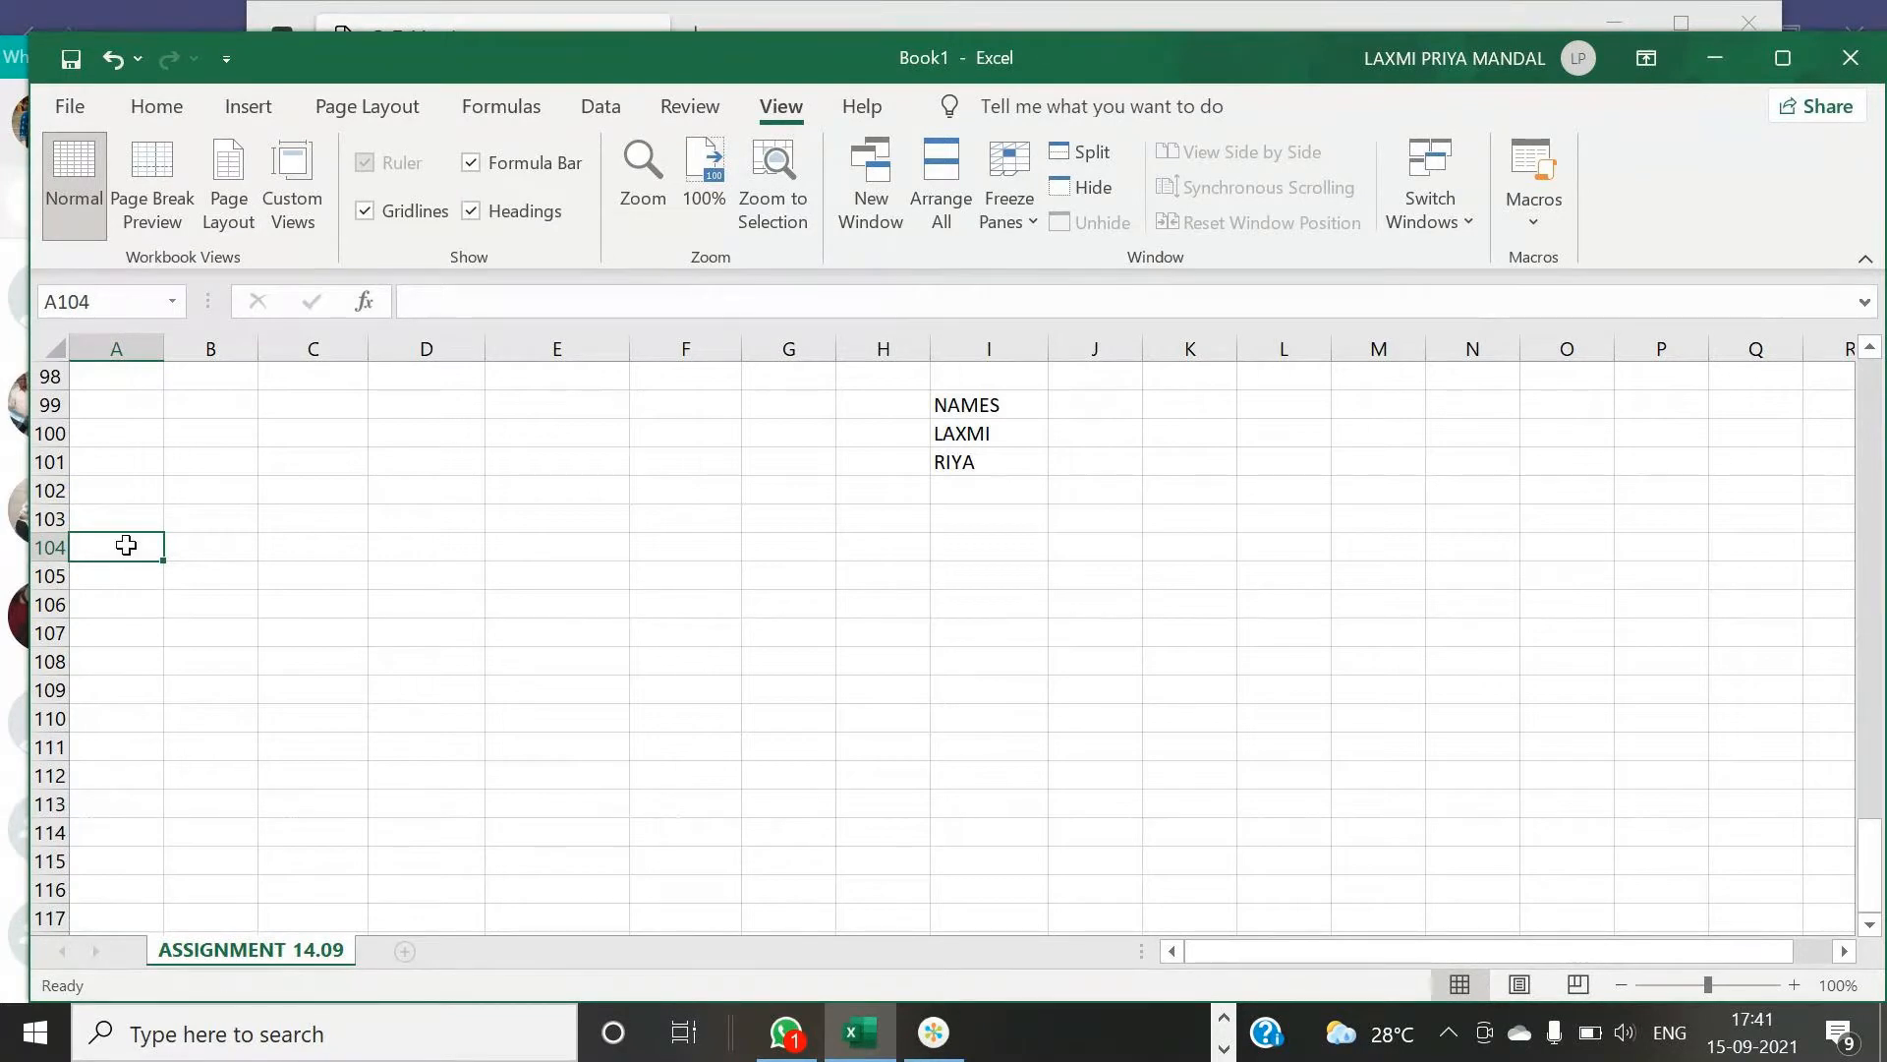
- Enter 300, 400, 577 and 890 in cells A104 to A107
{"action": "type", "text": "300"}
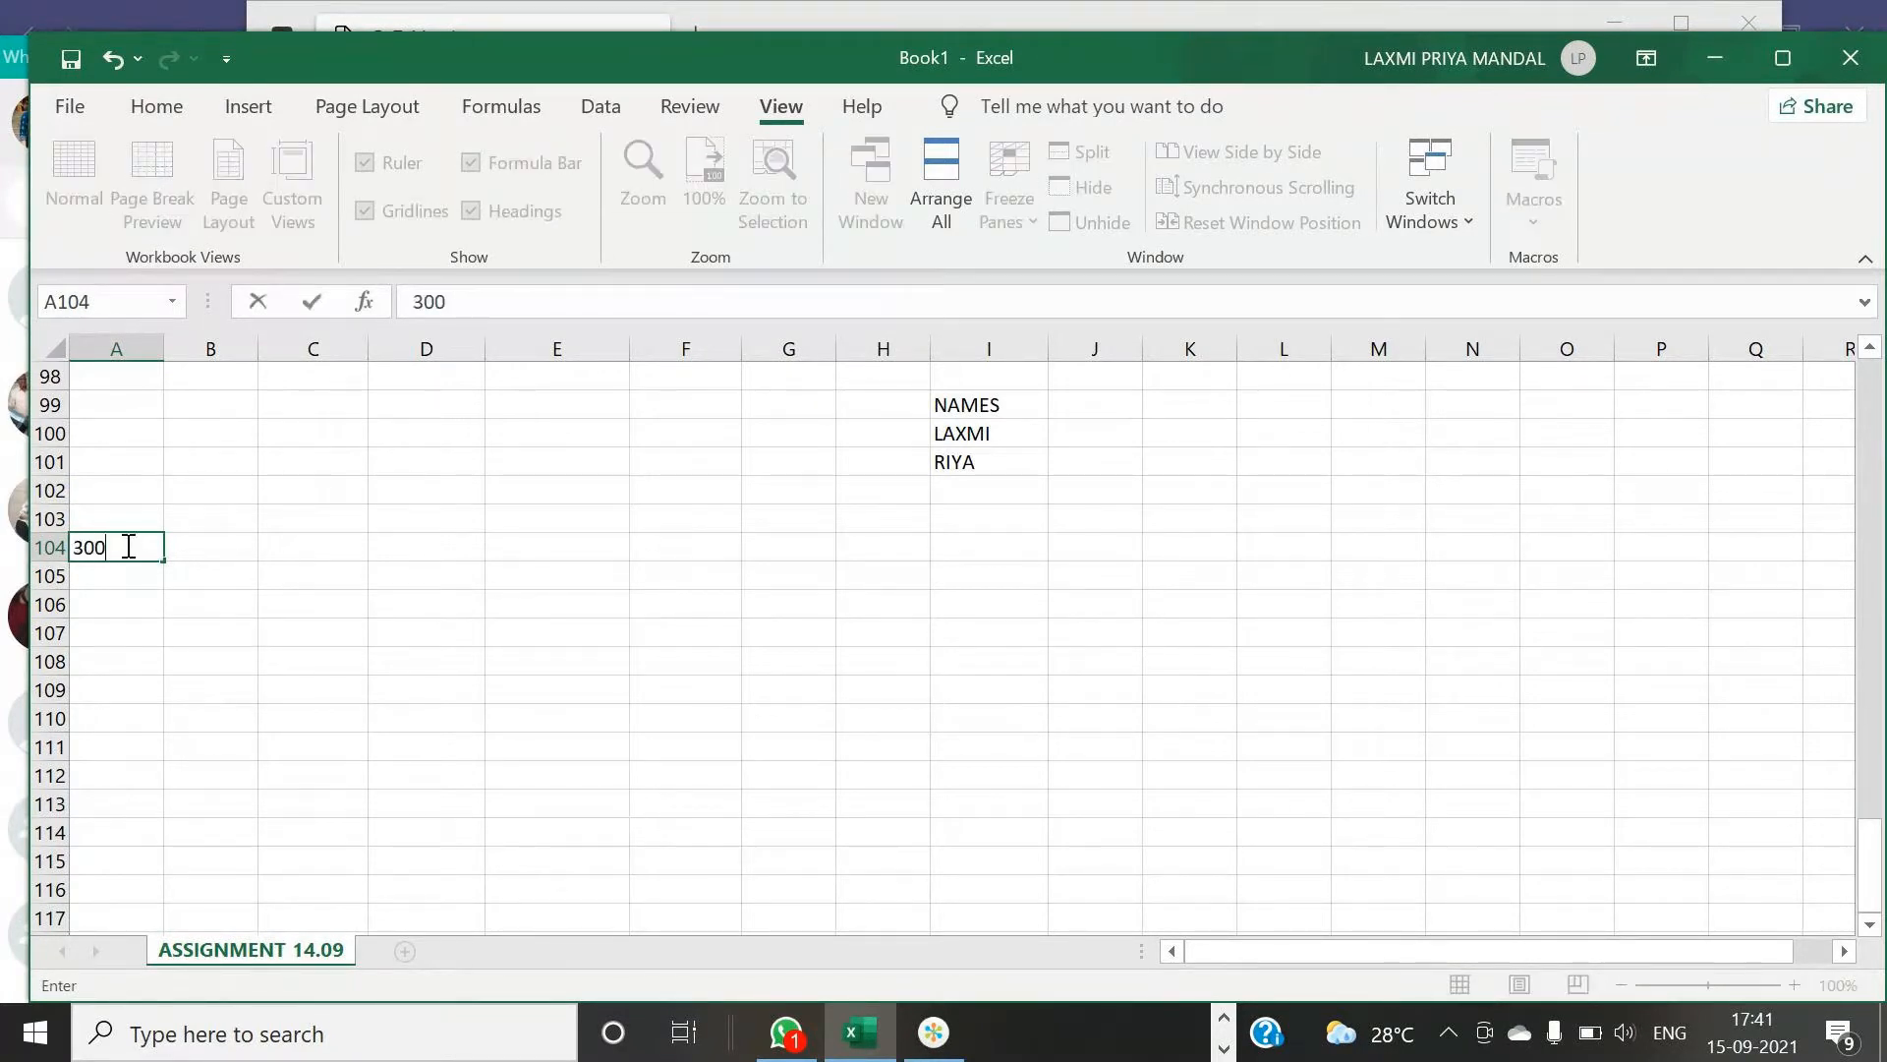
{"action": "key", "text": "Return"}
{"action": "type", "text": "400"}
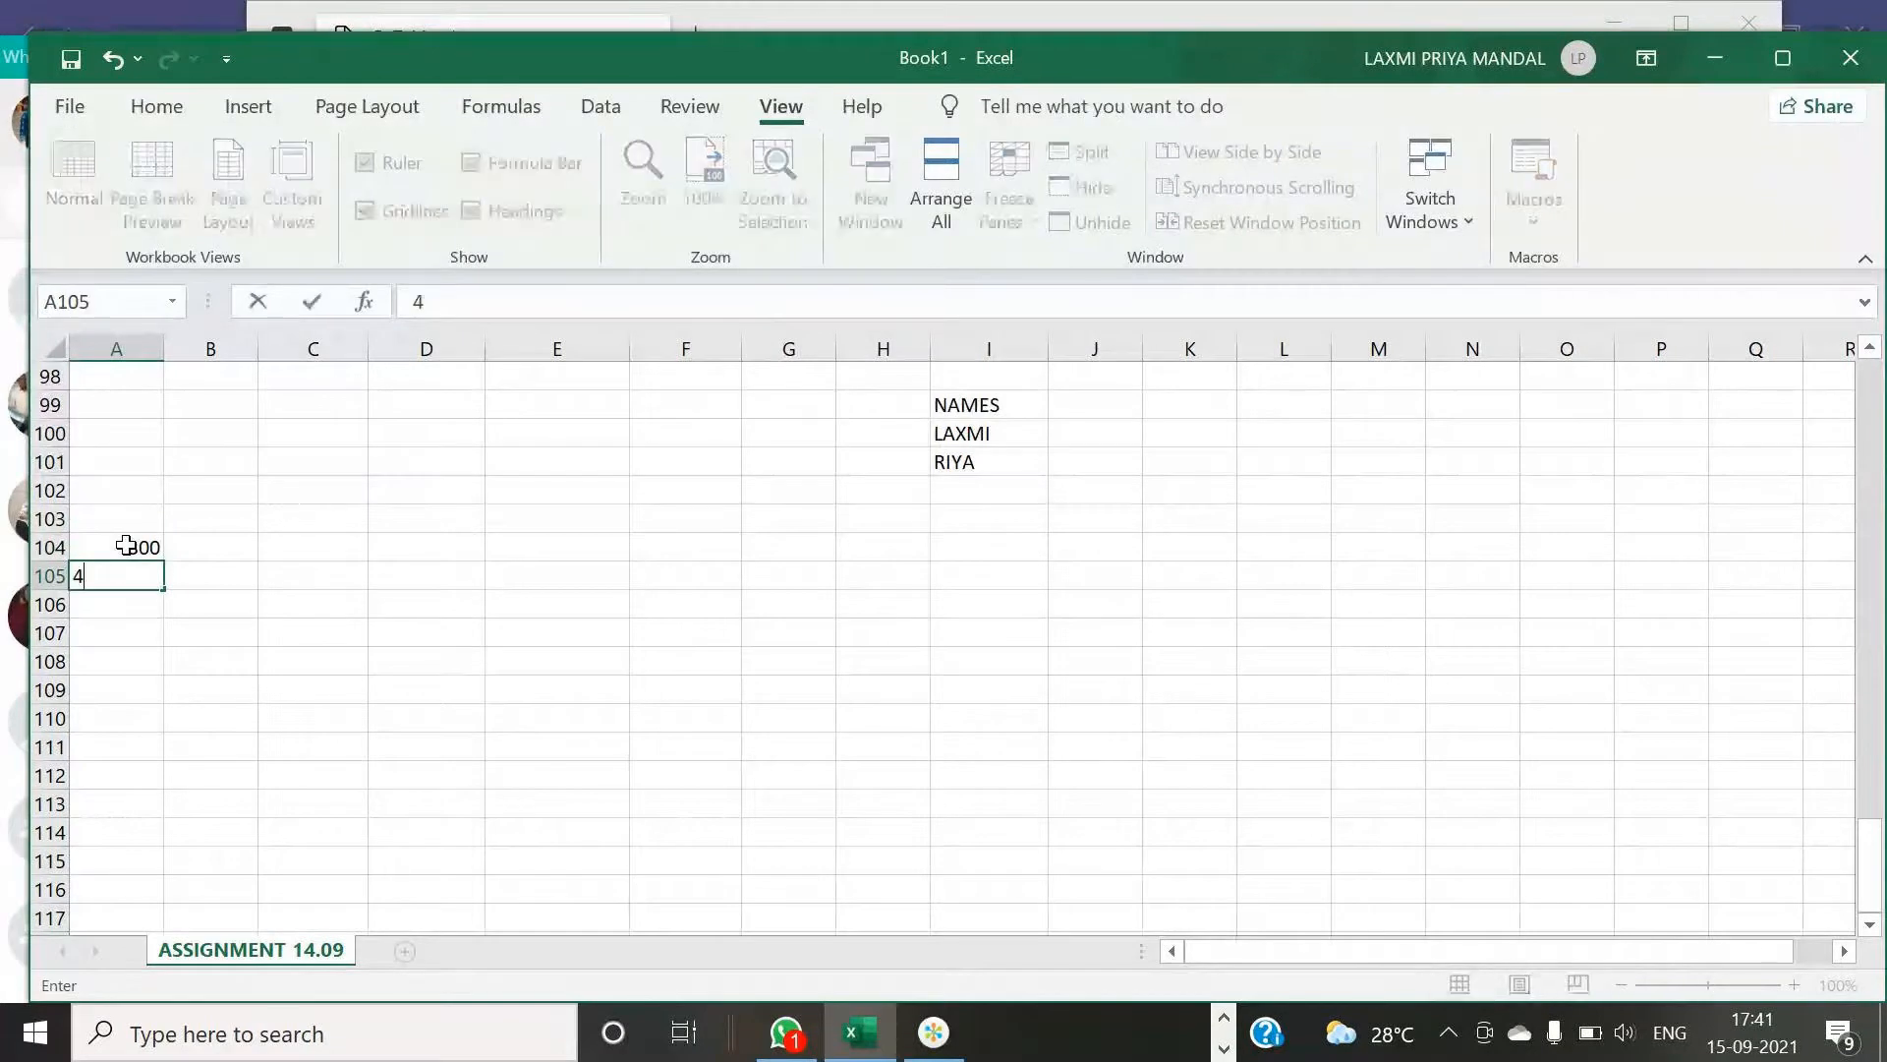
{"action": "key", "text": "Return"}
{"action": "type", "text": "57"}
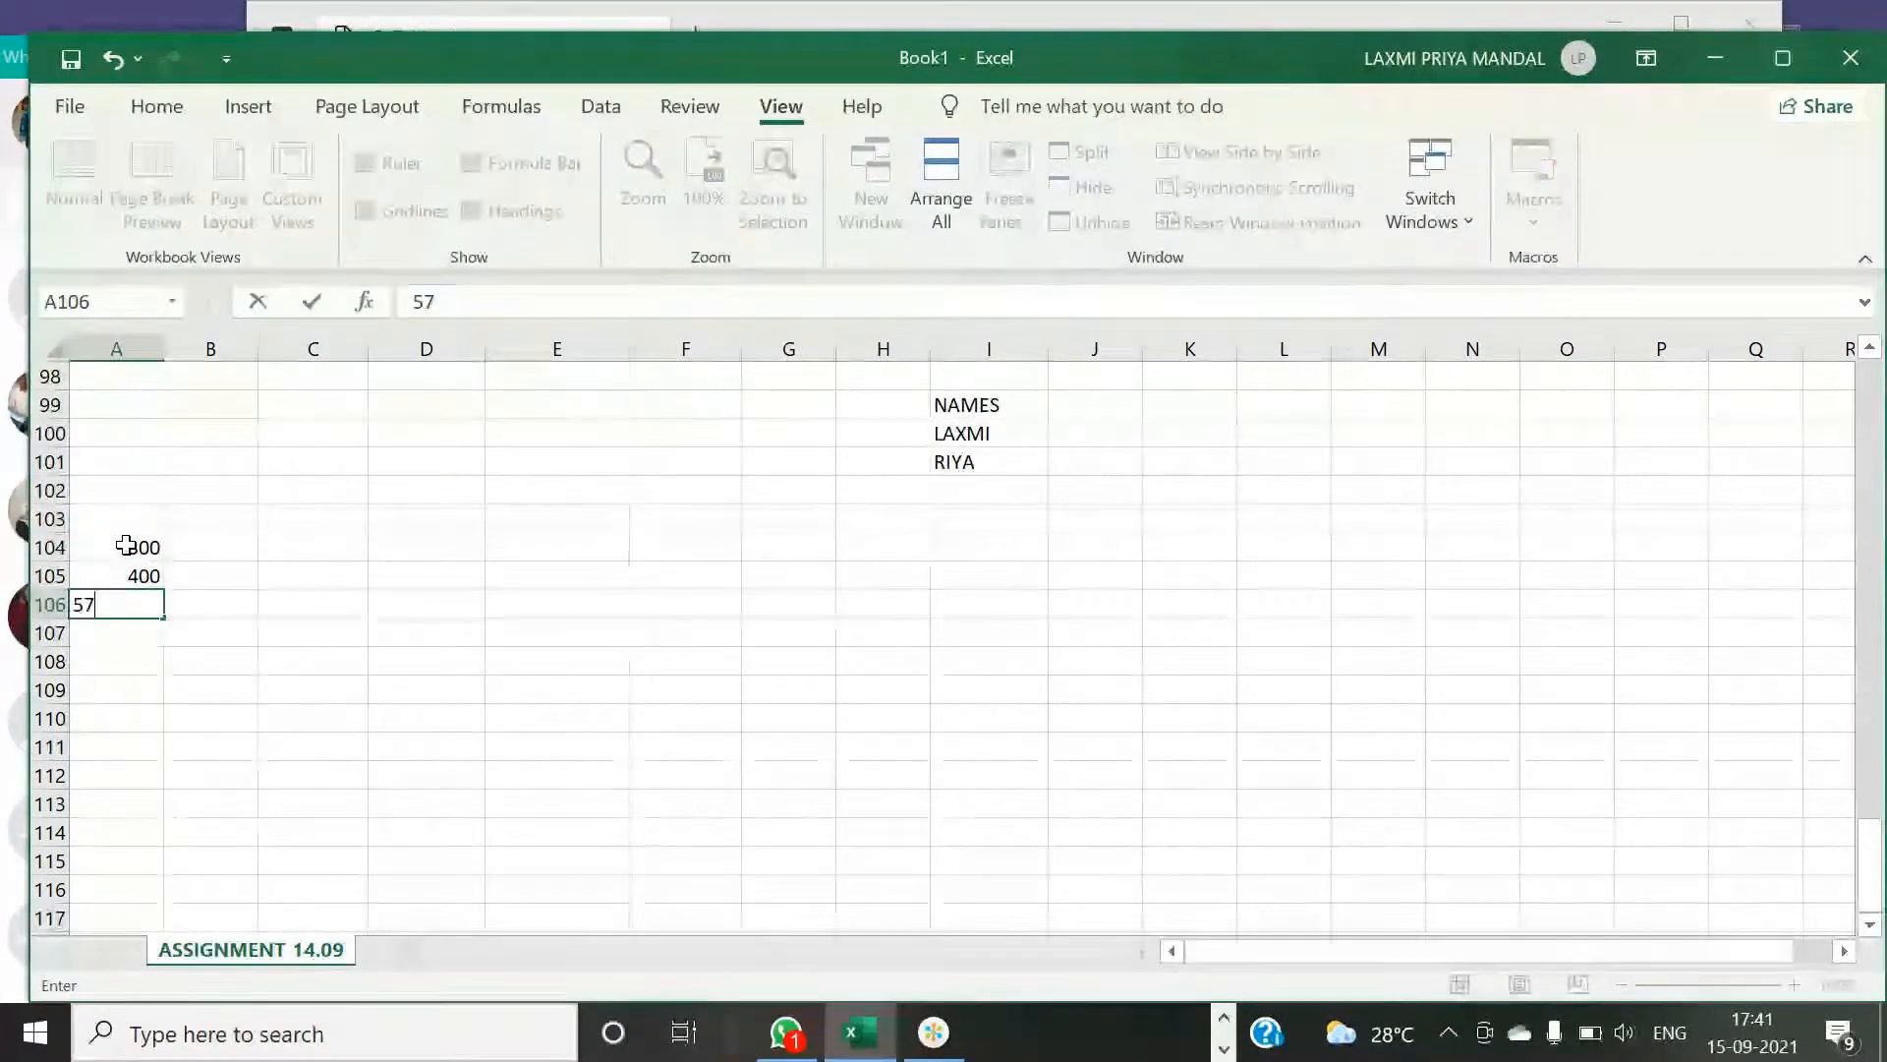
{"action": "type", "text": "7"}
{"action": "key", "text": "Return"}
{"action": "type", "text": "890"}
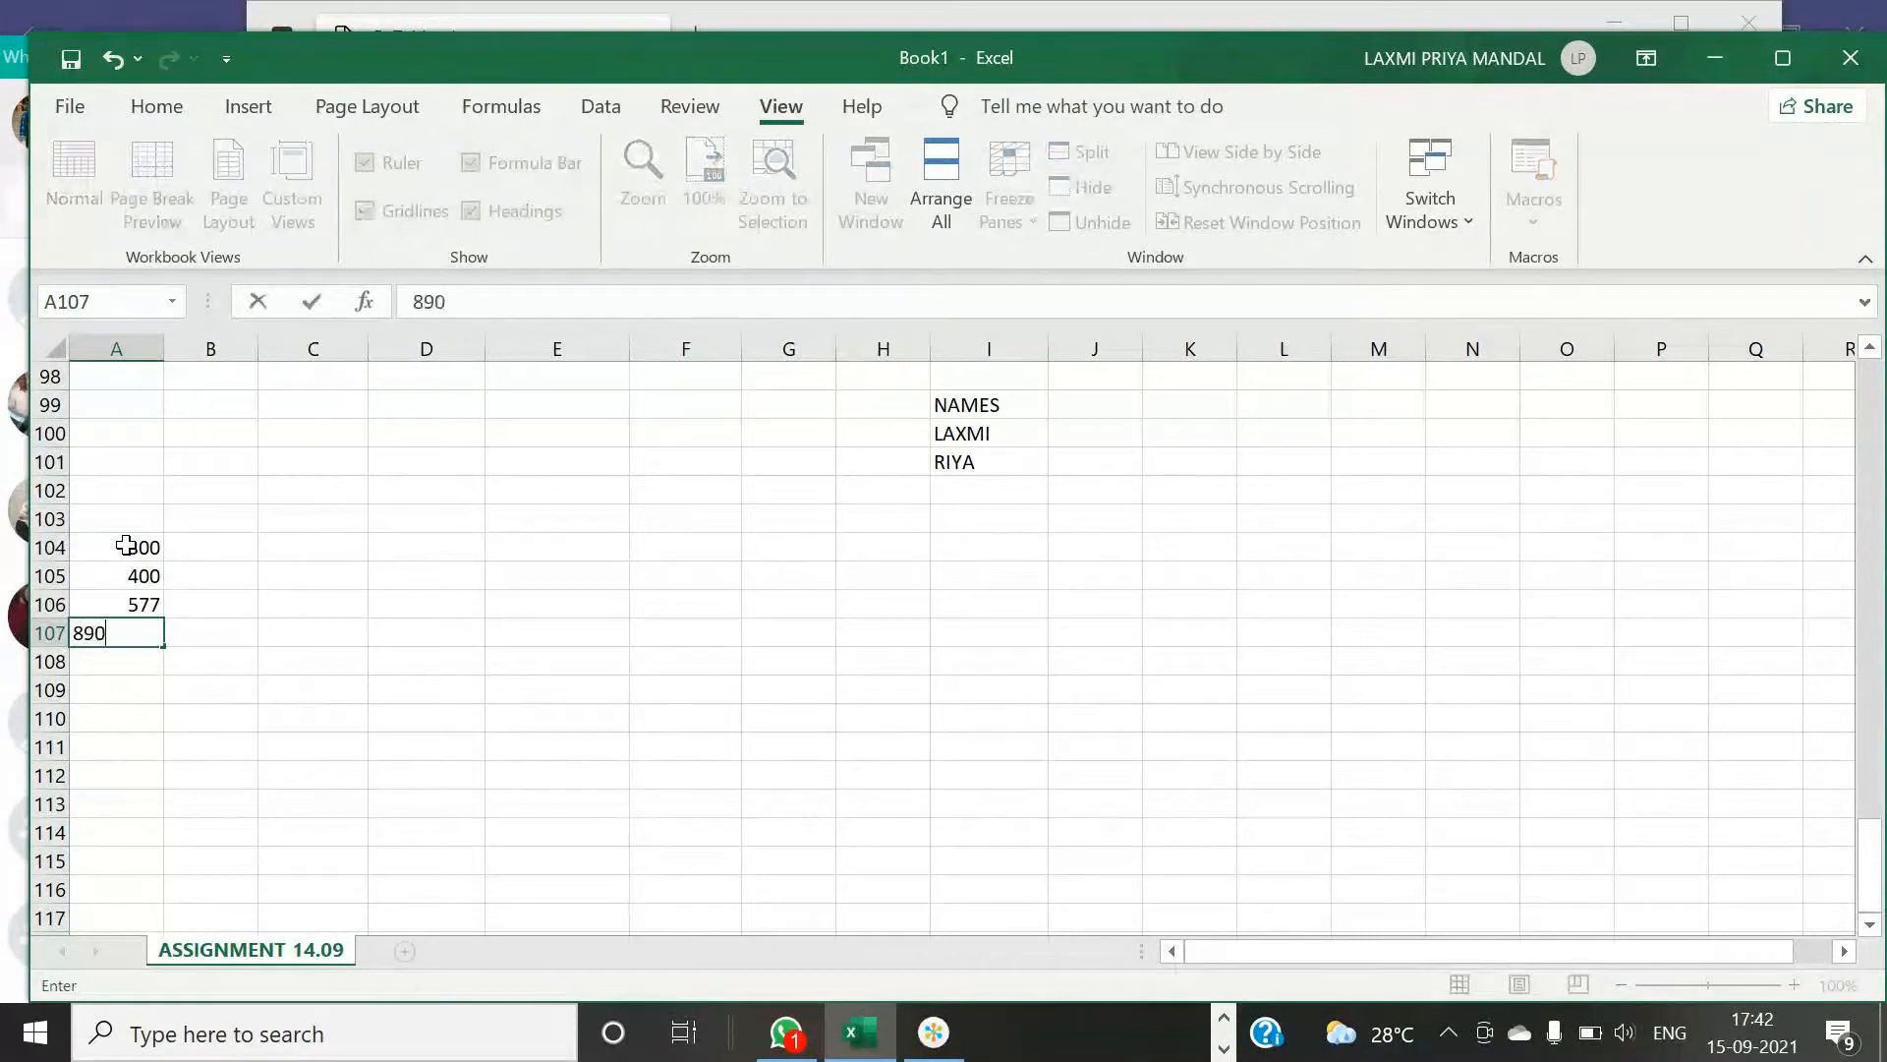
{"action": "key", "text": "Return"}
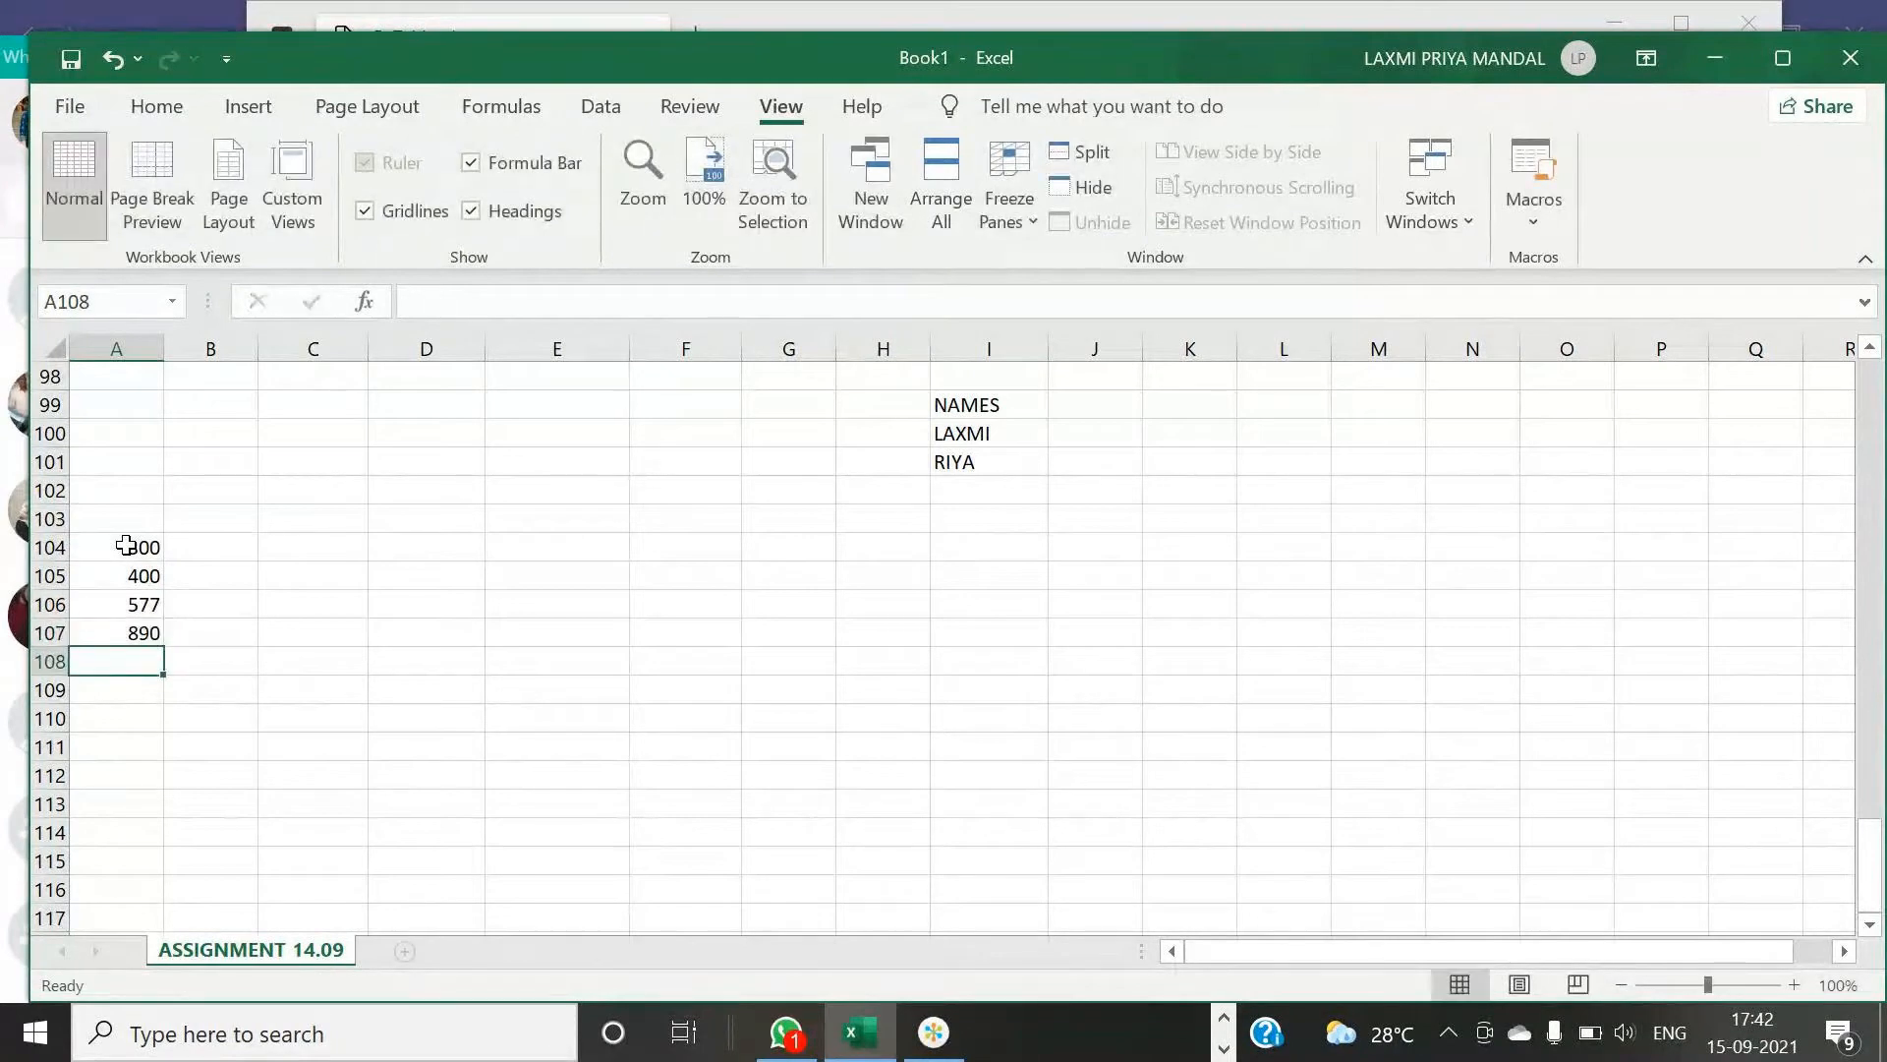
- Enter 8, 5, 8 and 2 in cells B104 to B107
{"action": "left_click", "coordinate": [236, 550]}
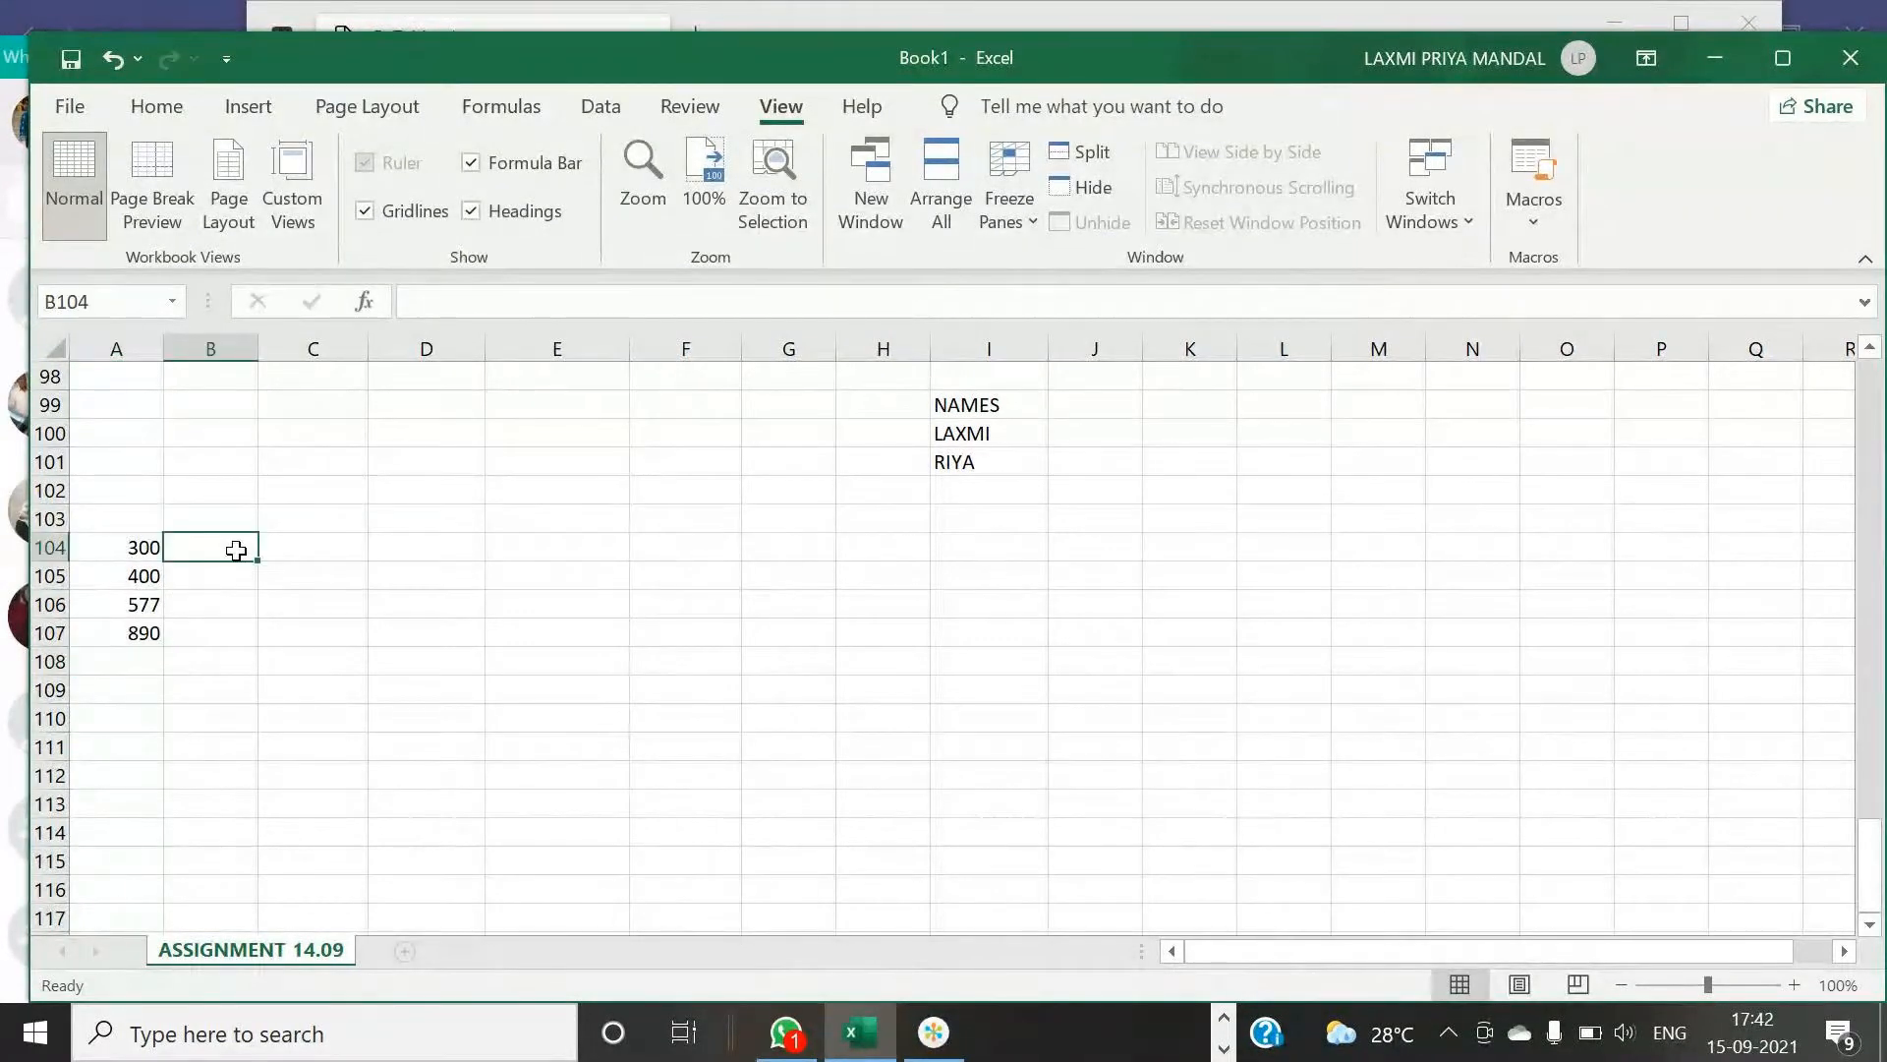
{"action": "type", "text": "8"}
{"action": "key", "text": "Return"}
{"action": "type", "text": "5"}
{"action": "key", "text": "Return"}
{"action": "type", "text": "8"}
{"action": "key", "text": "Return"}
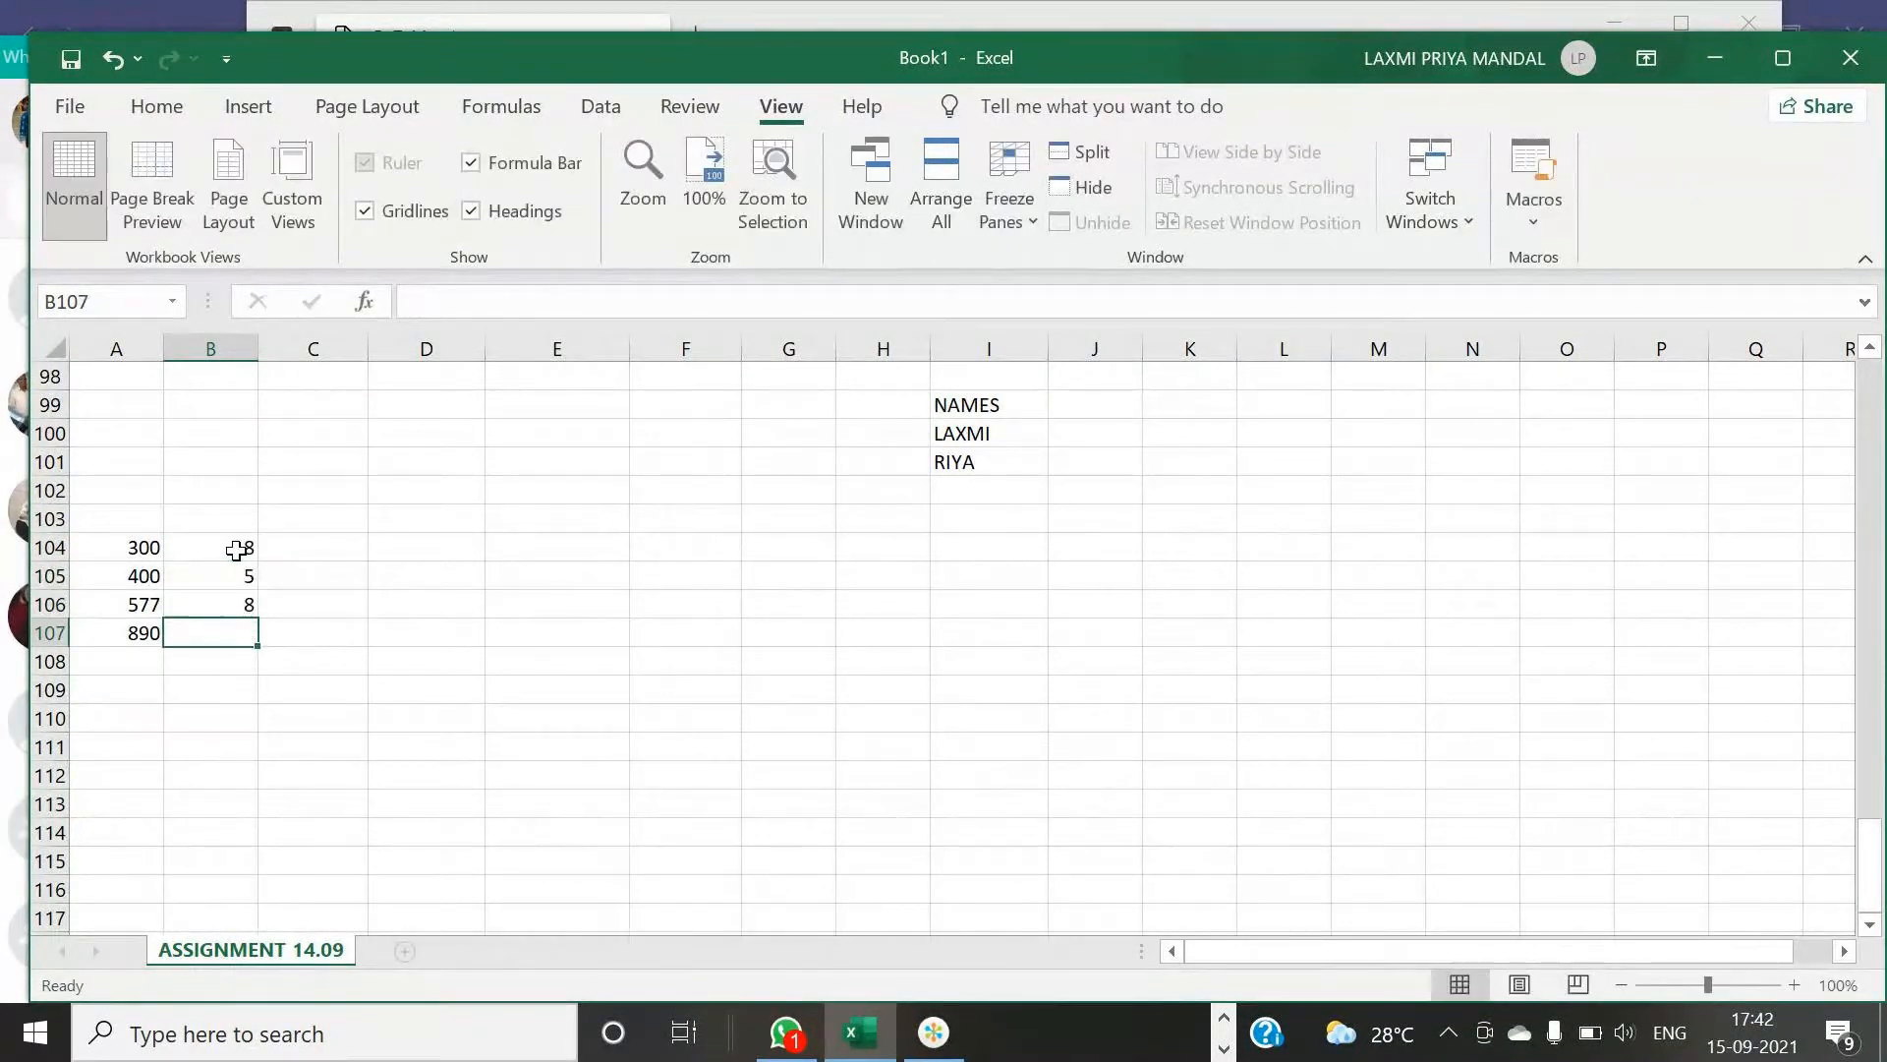
{"action": "type", "text": "2"}
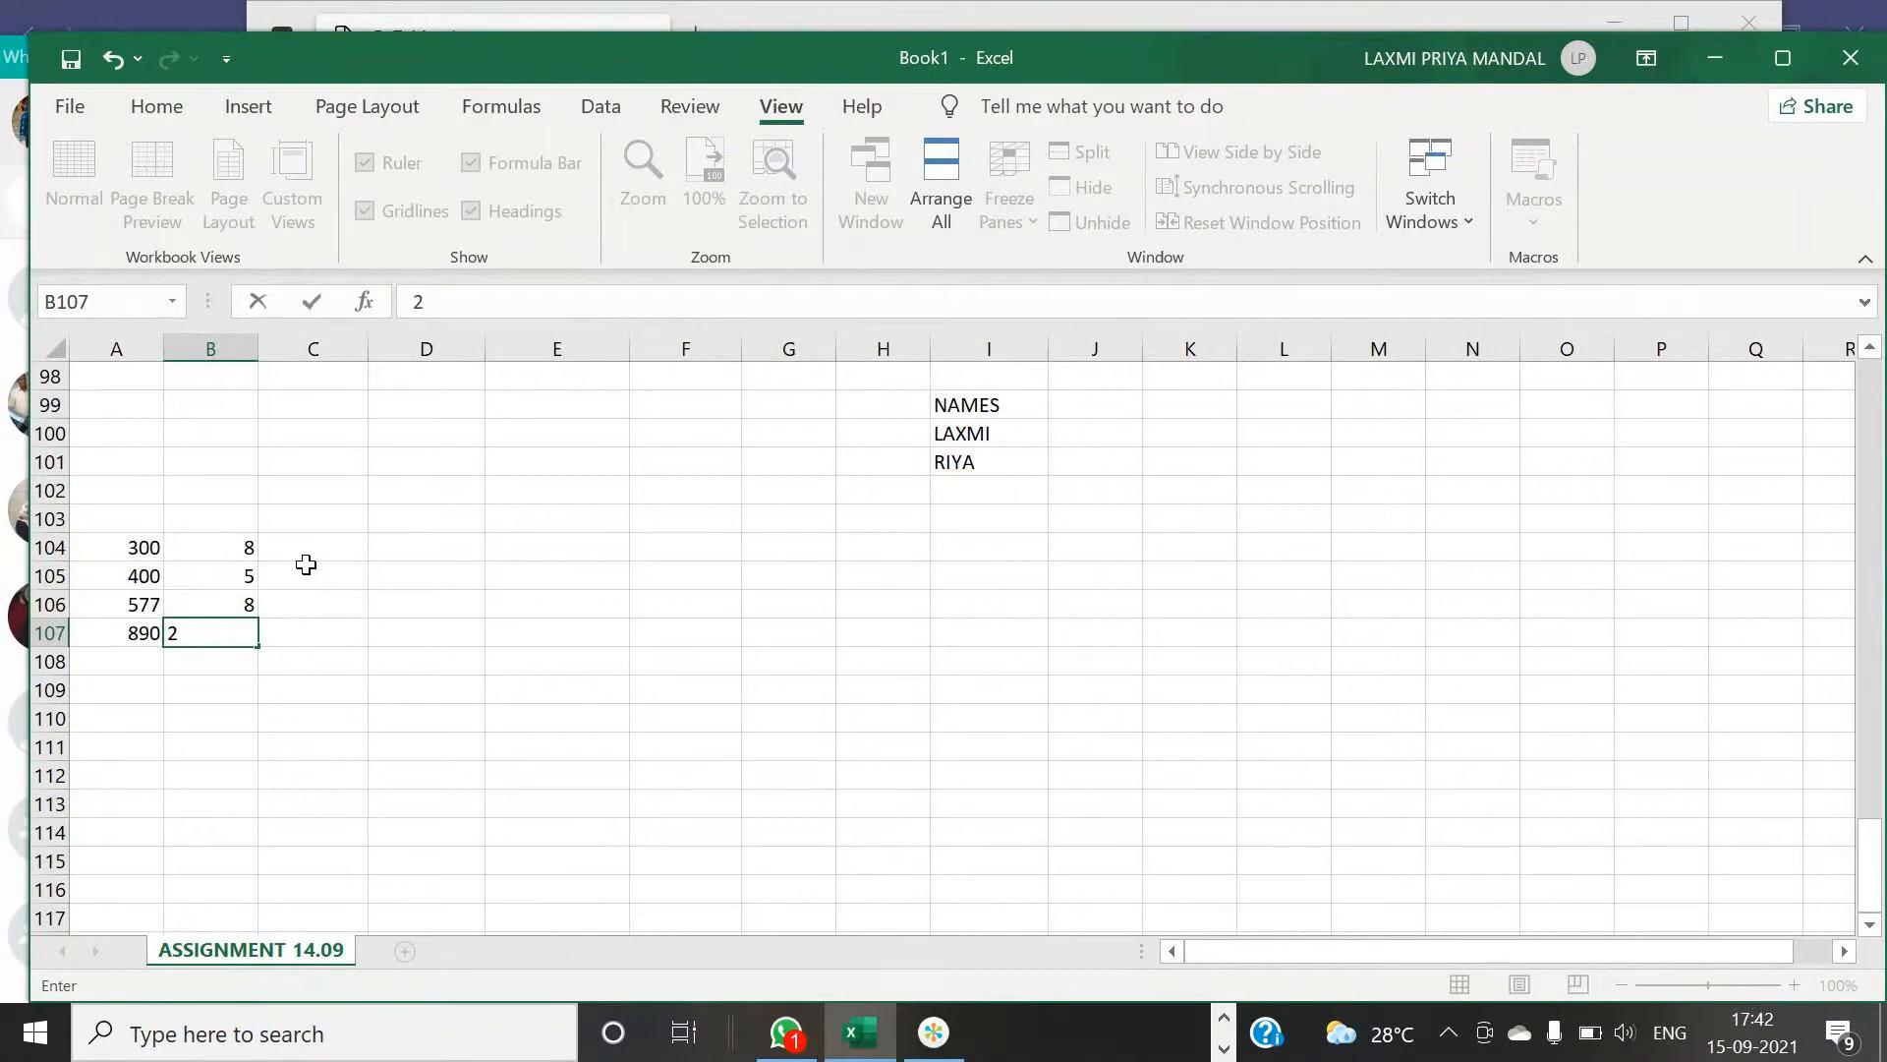
{"action": "left_click", "coordinate": [350, 547]}
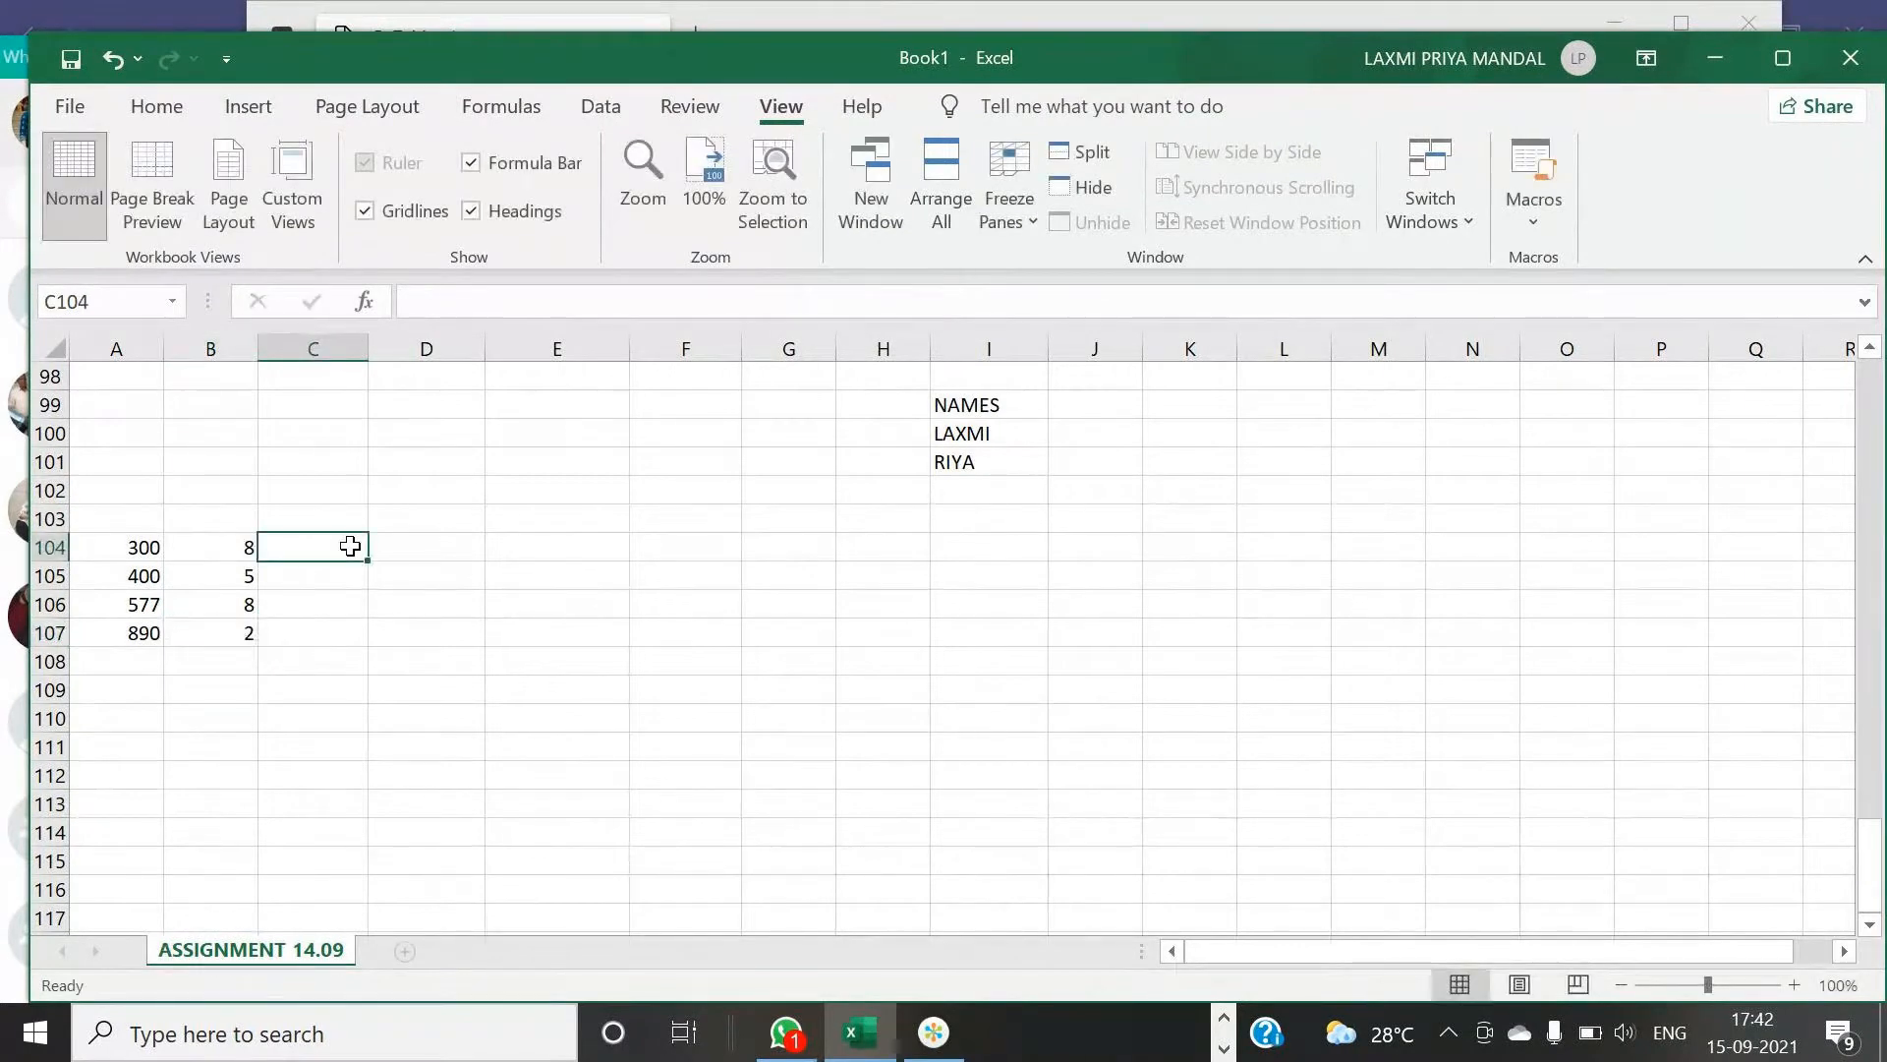
- Enter a formula in C104 dividing A104 by B104
{"action": "type", "text": "="}
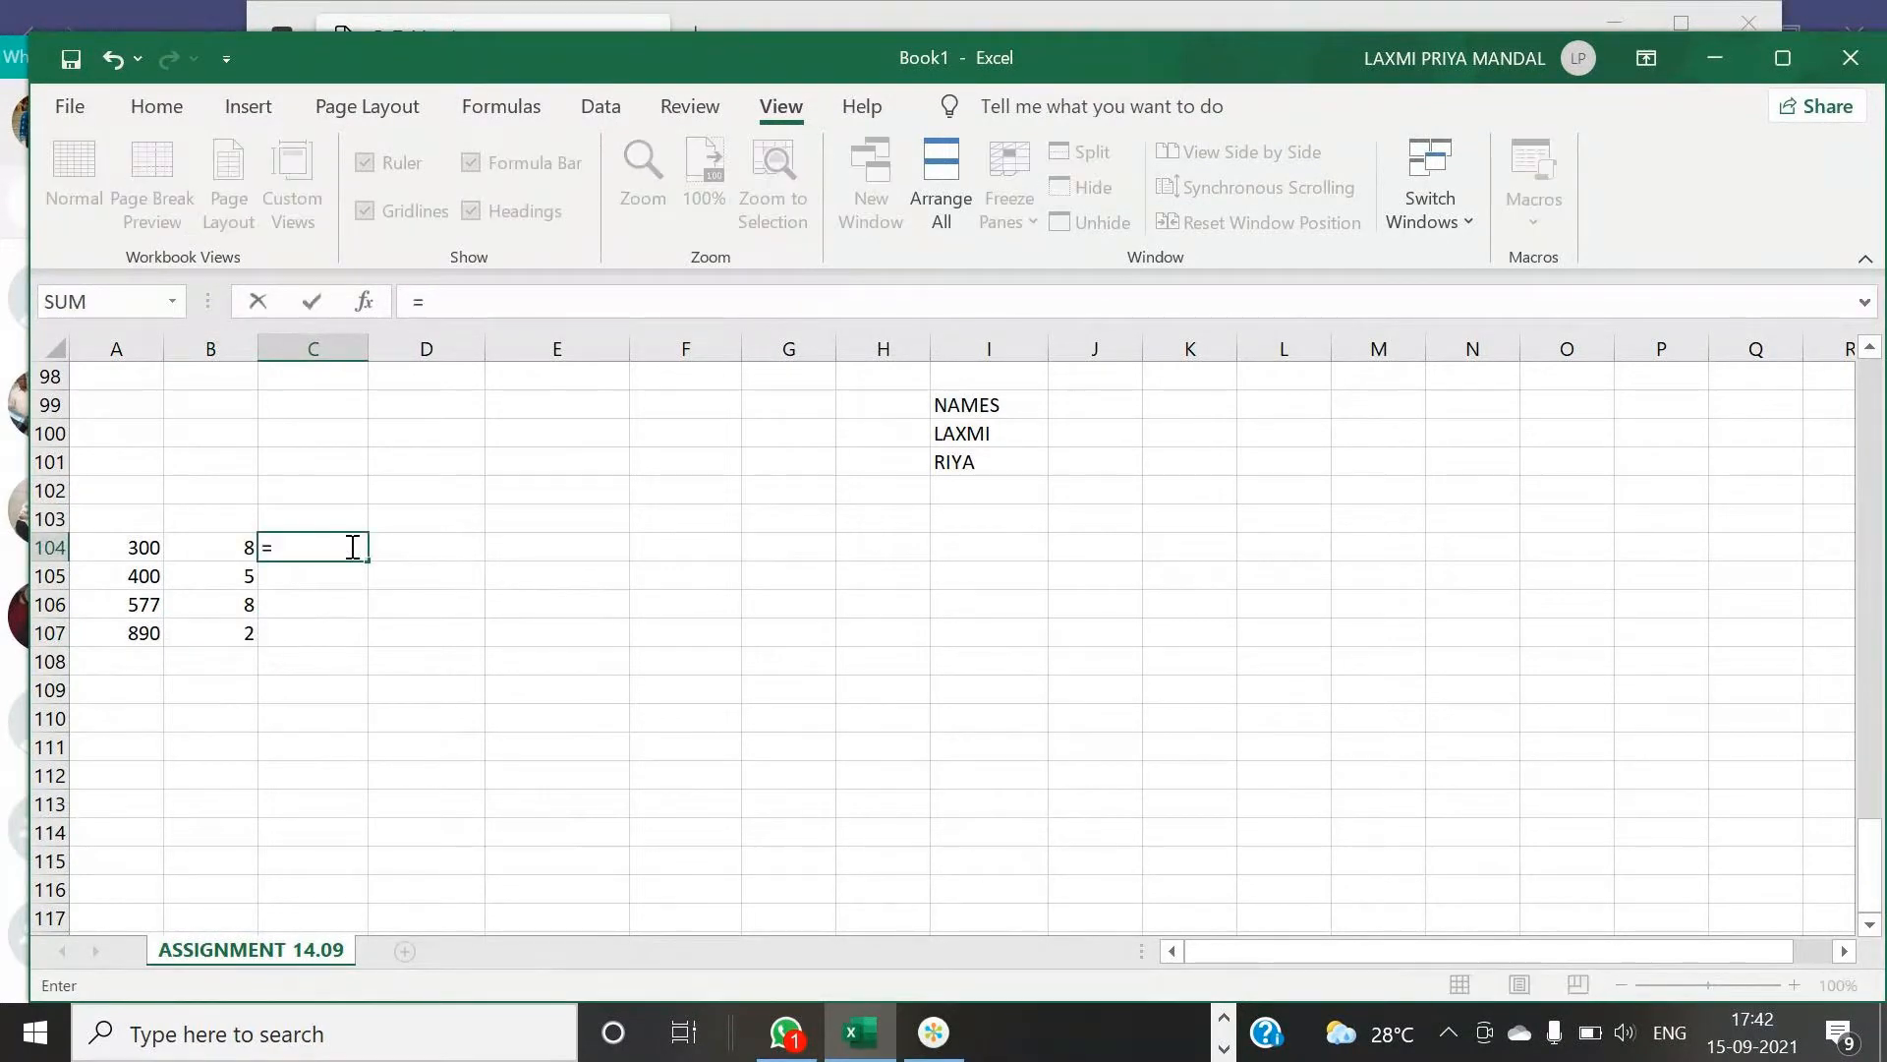
{"action": "left_click", "coordinate": [144, 546]}
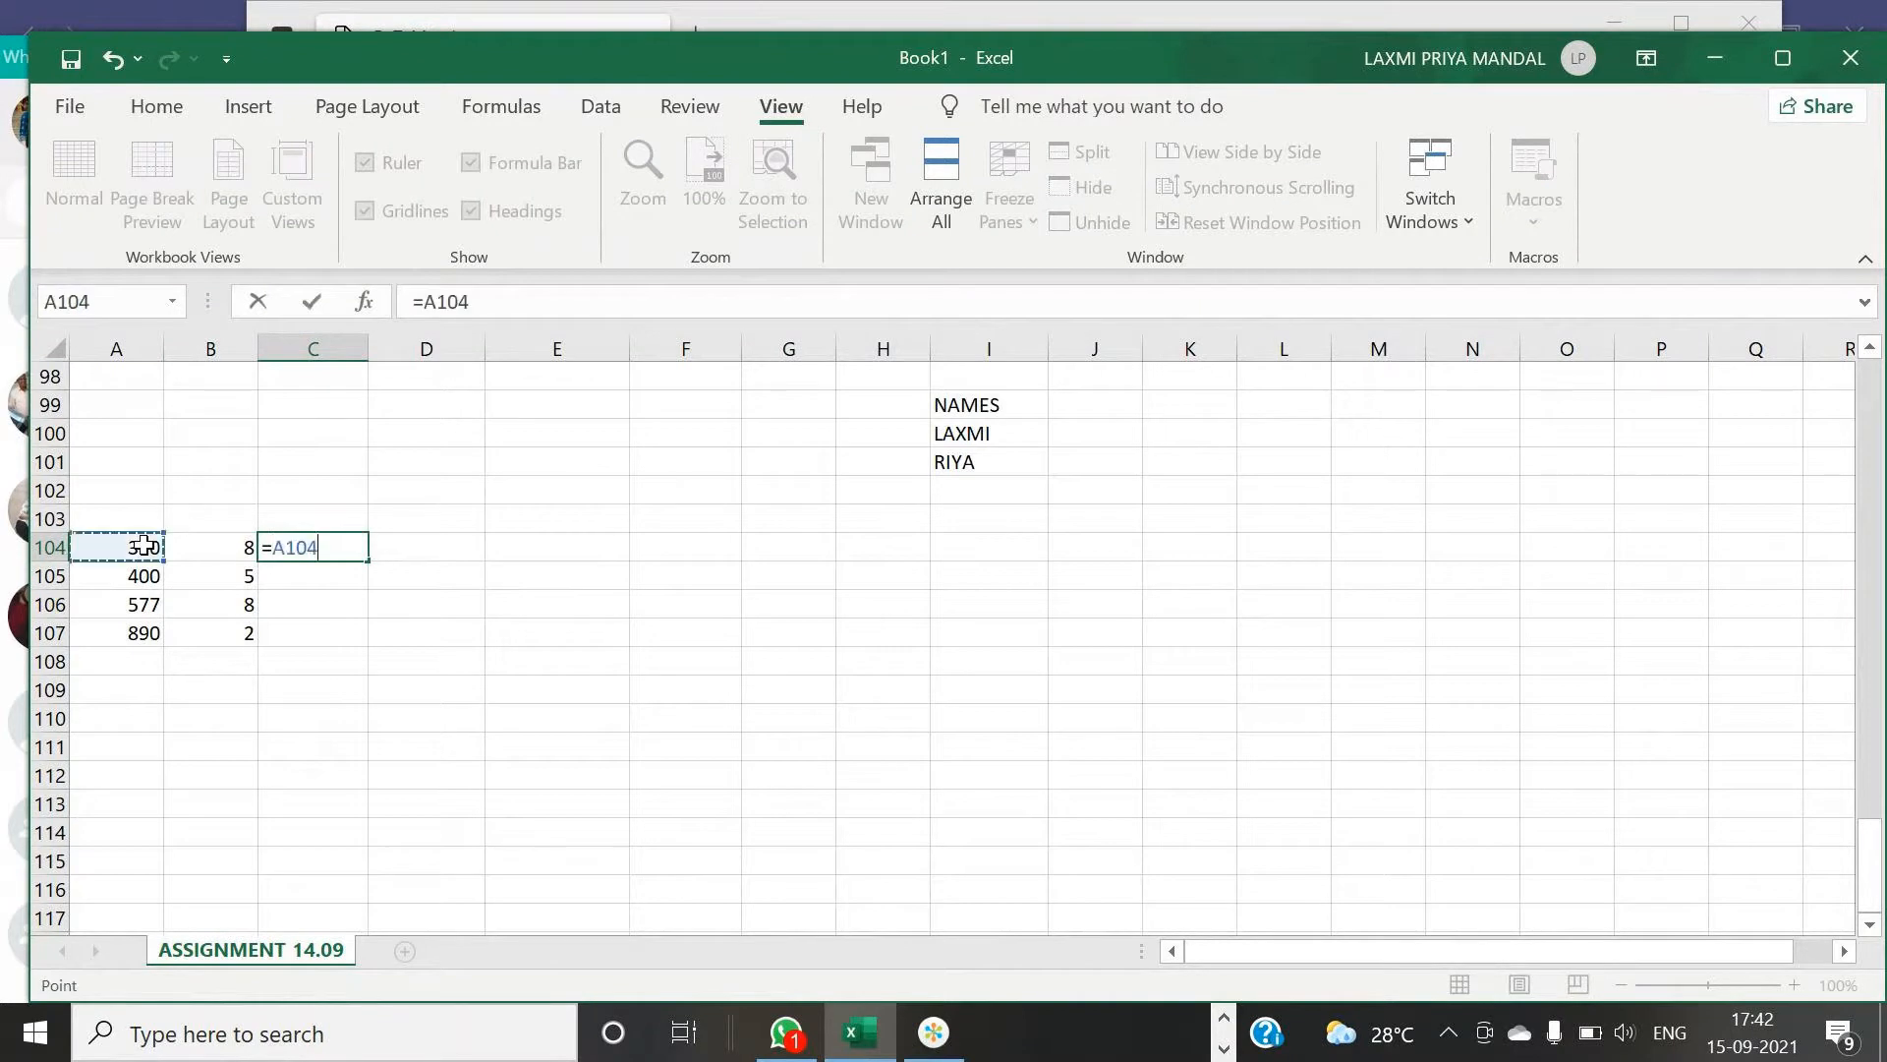
{"action": "type", "text": "/"}
{"action": "left_click", "coordinate": [235, 553]}
{"action": "key", "text": "Return"}
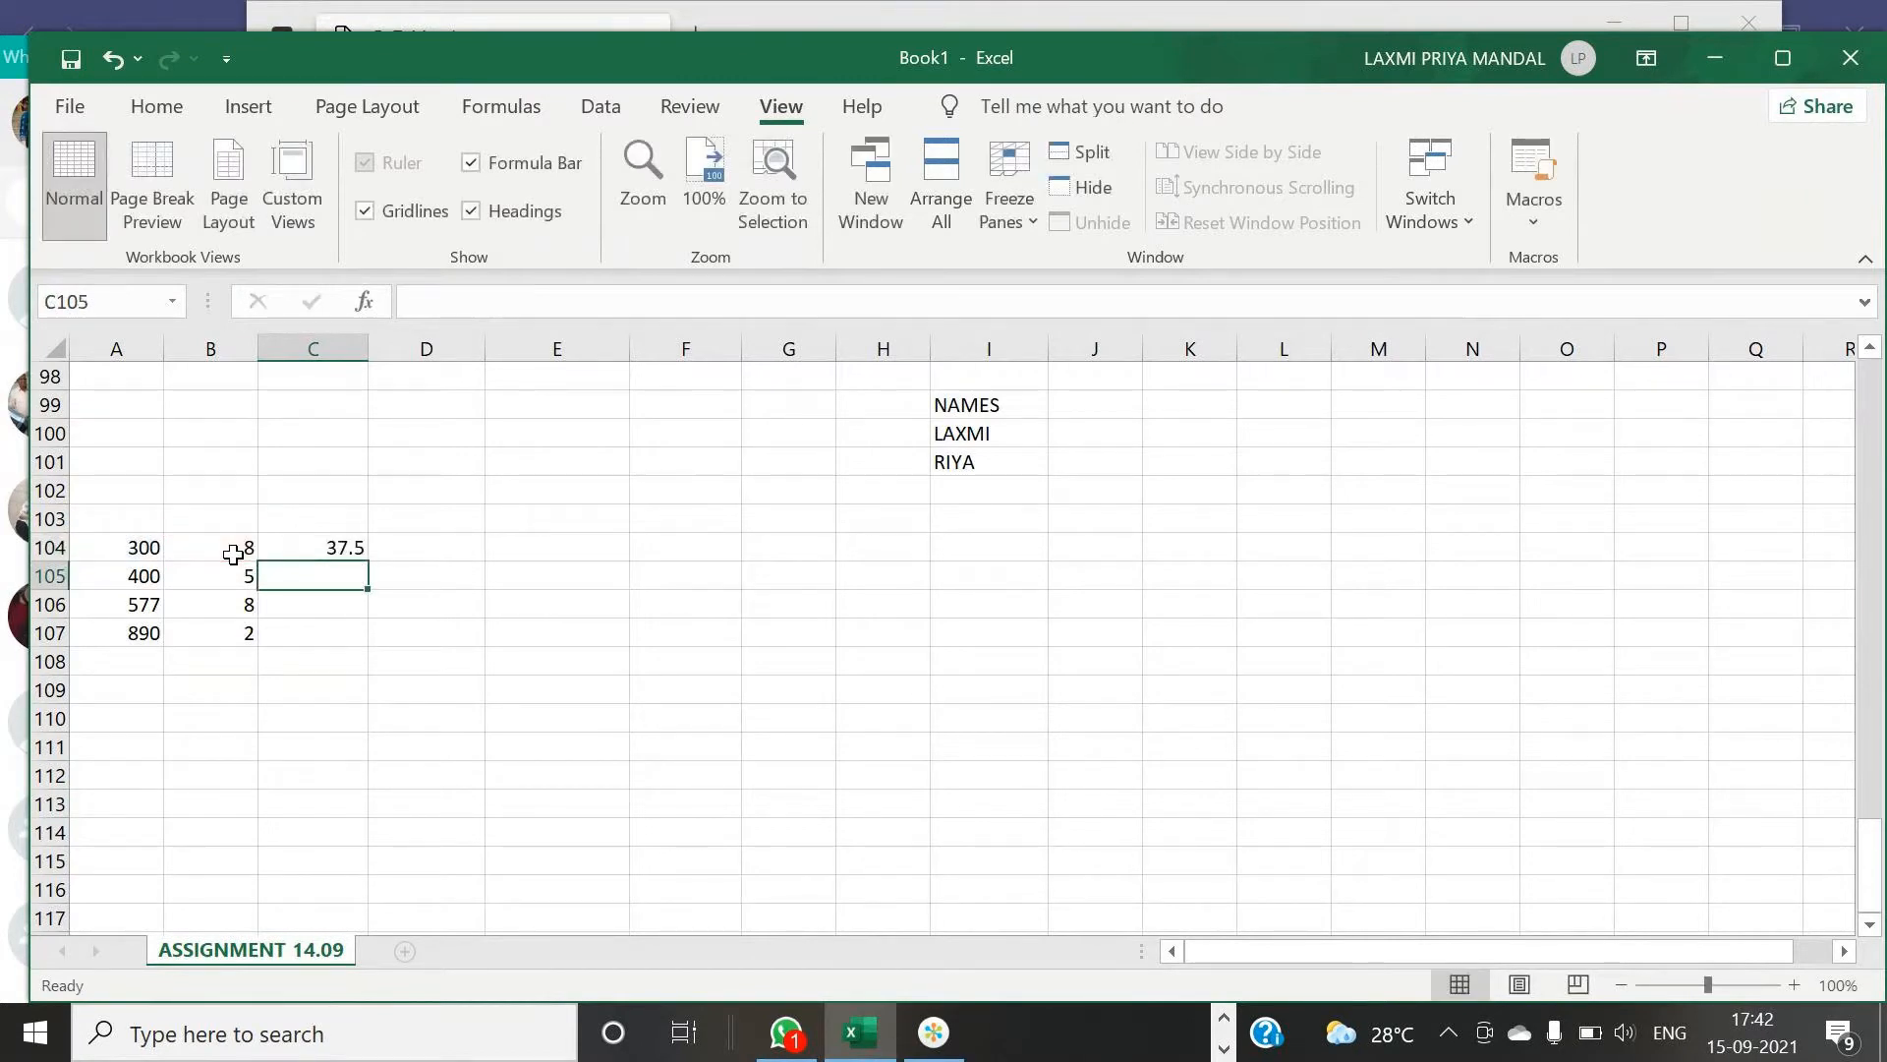
- Enter 566 in A108 and 0 in B108
{"action": "left_click", "coordinate": [111, 662]}
{"action": "type", "text": "566"}
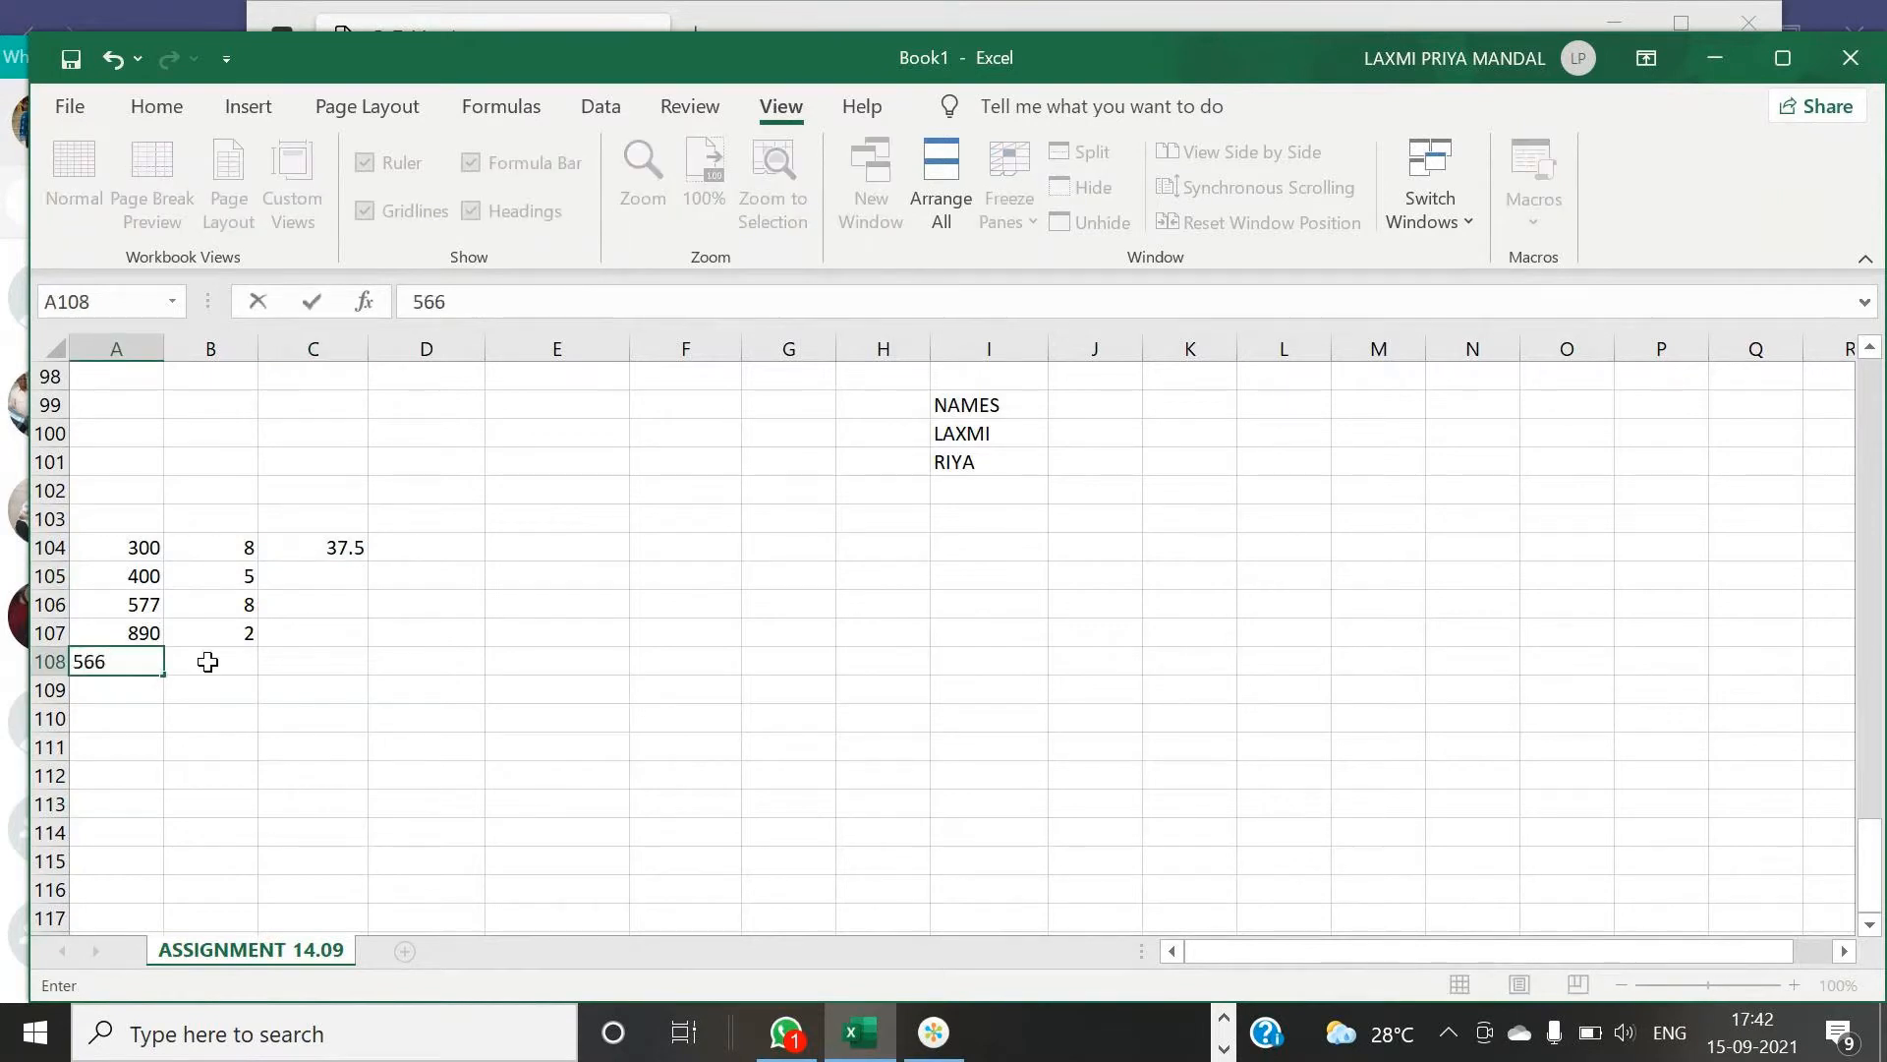
{"action": "left_click", "coordinate": [207, 662]}
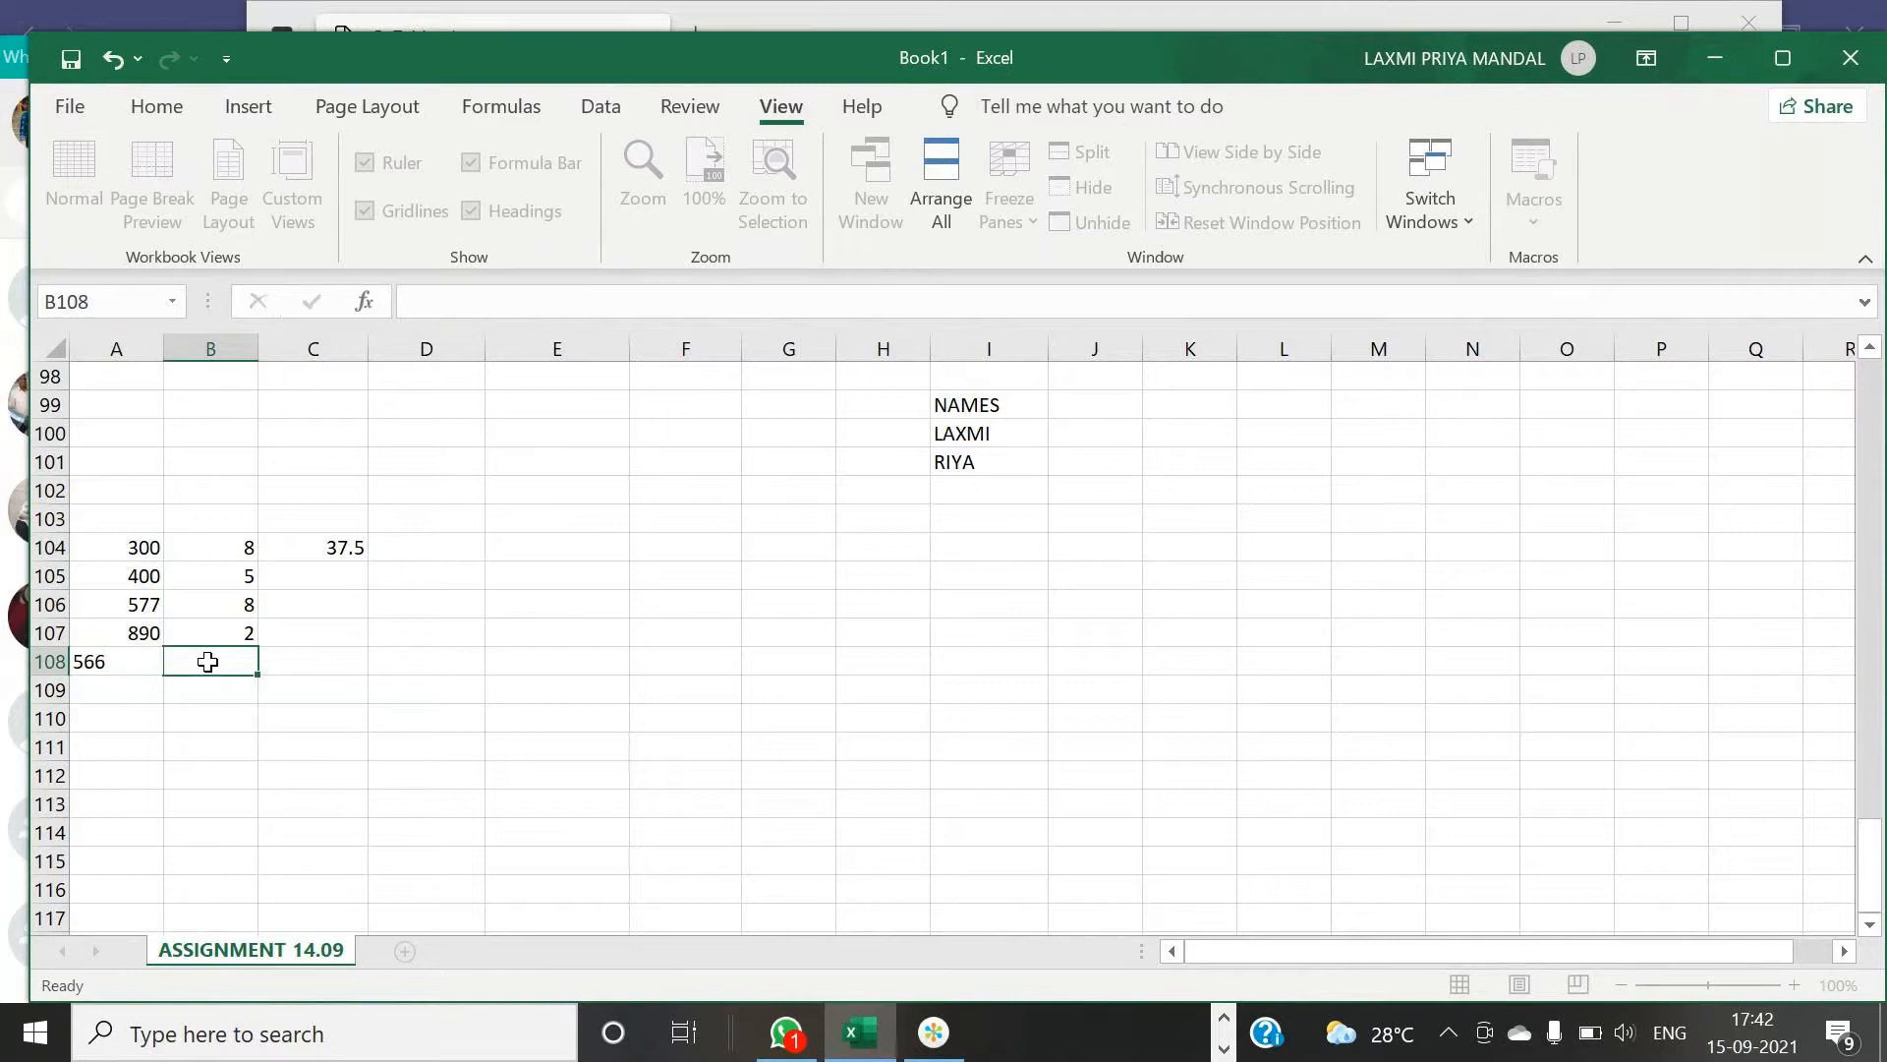
{"action": "type", "text": "0"}
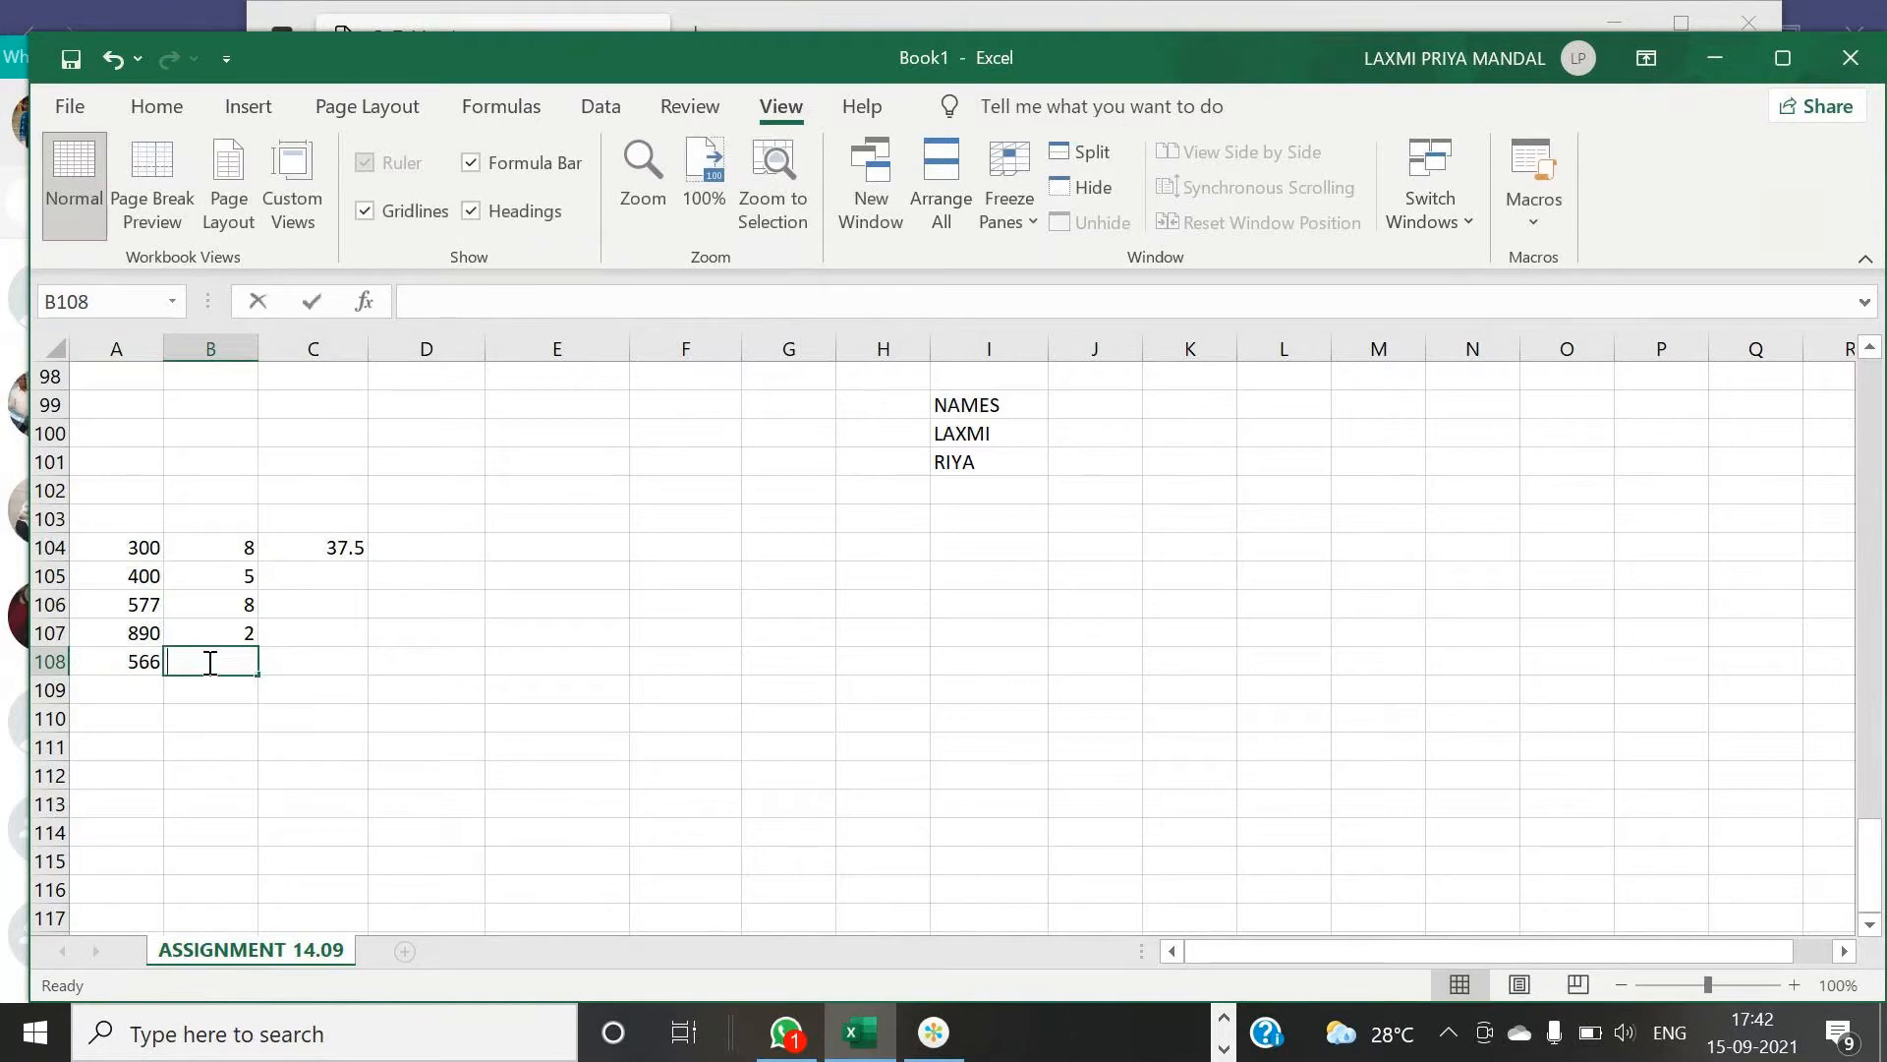
{"action": "left_click", "coordinate": [345, 663]}
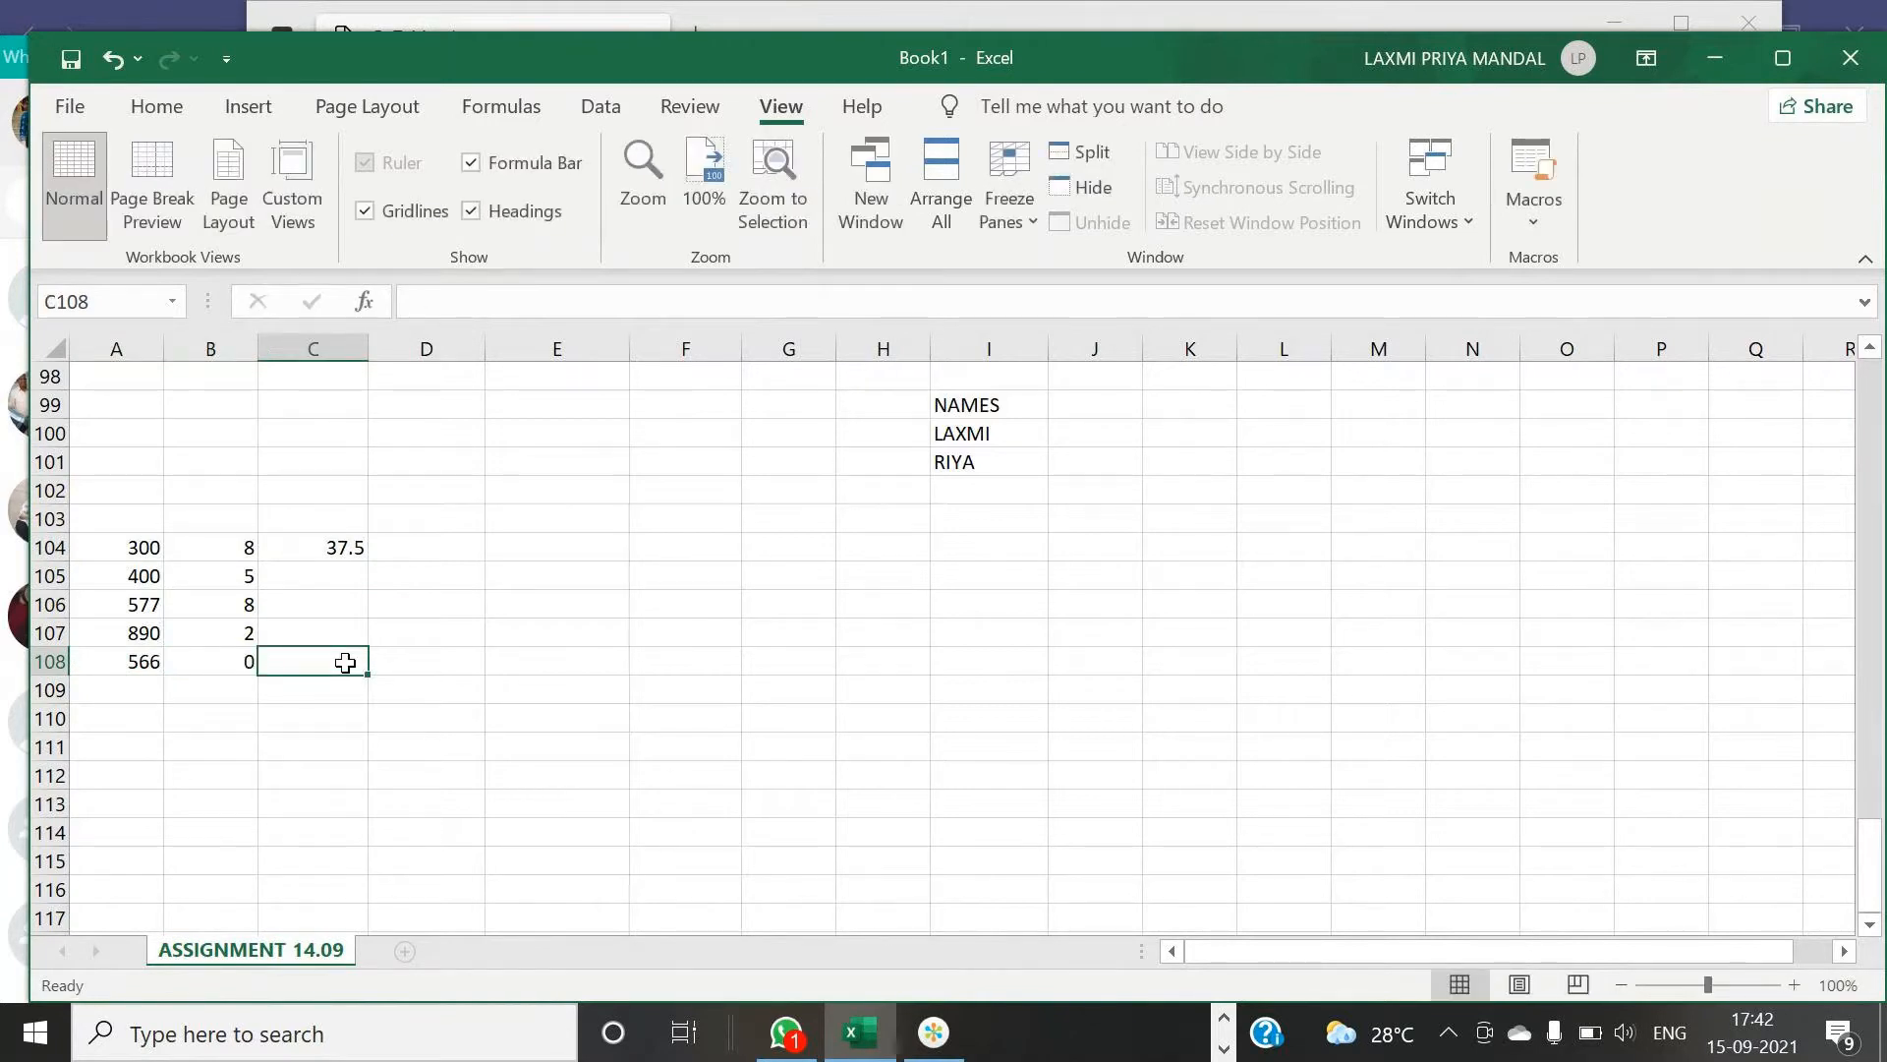
- Enter the formula =A108/0 in cell C108
{"action": "type", "text": "="}
{"action": "left_click", "coordinate": [149, 660]}
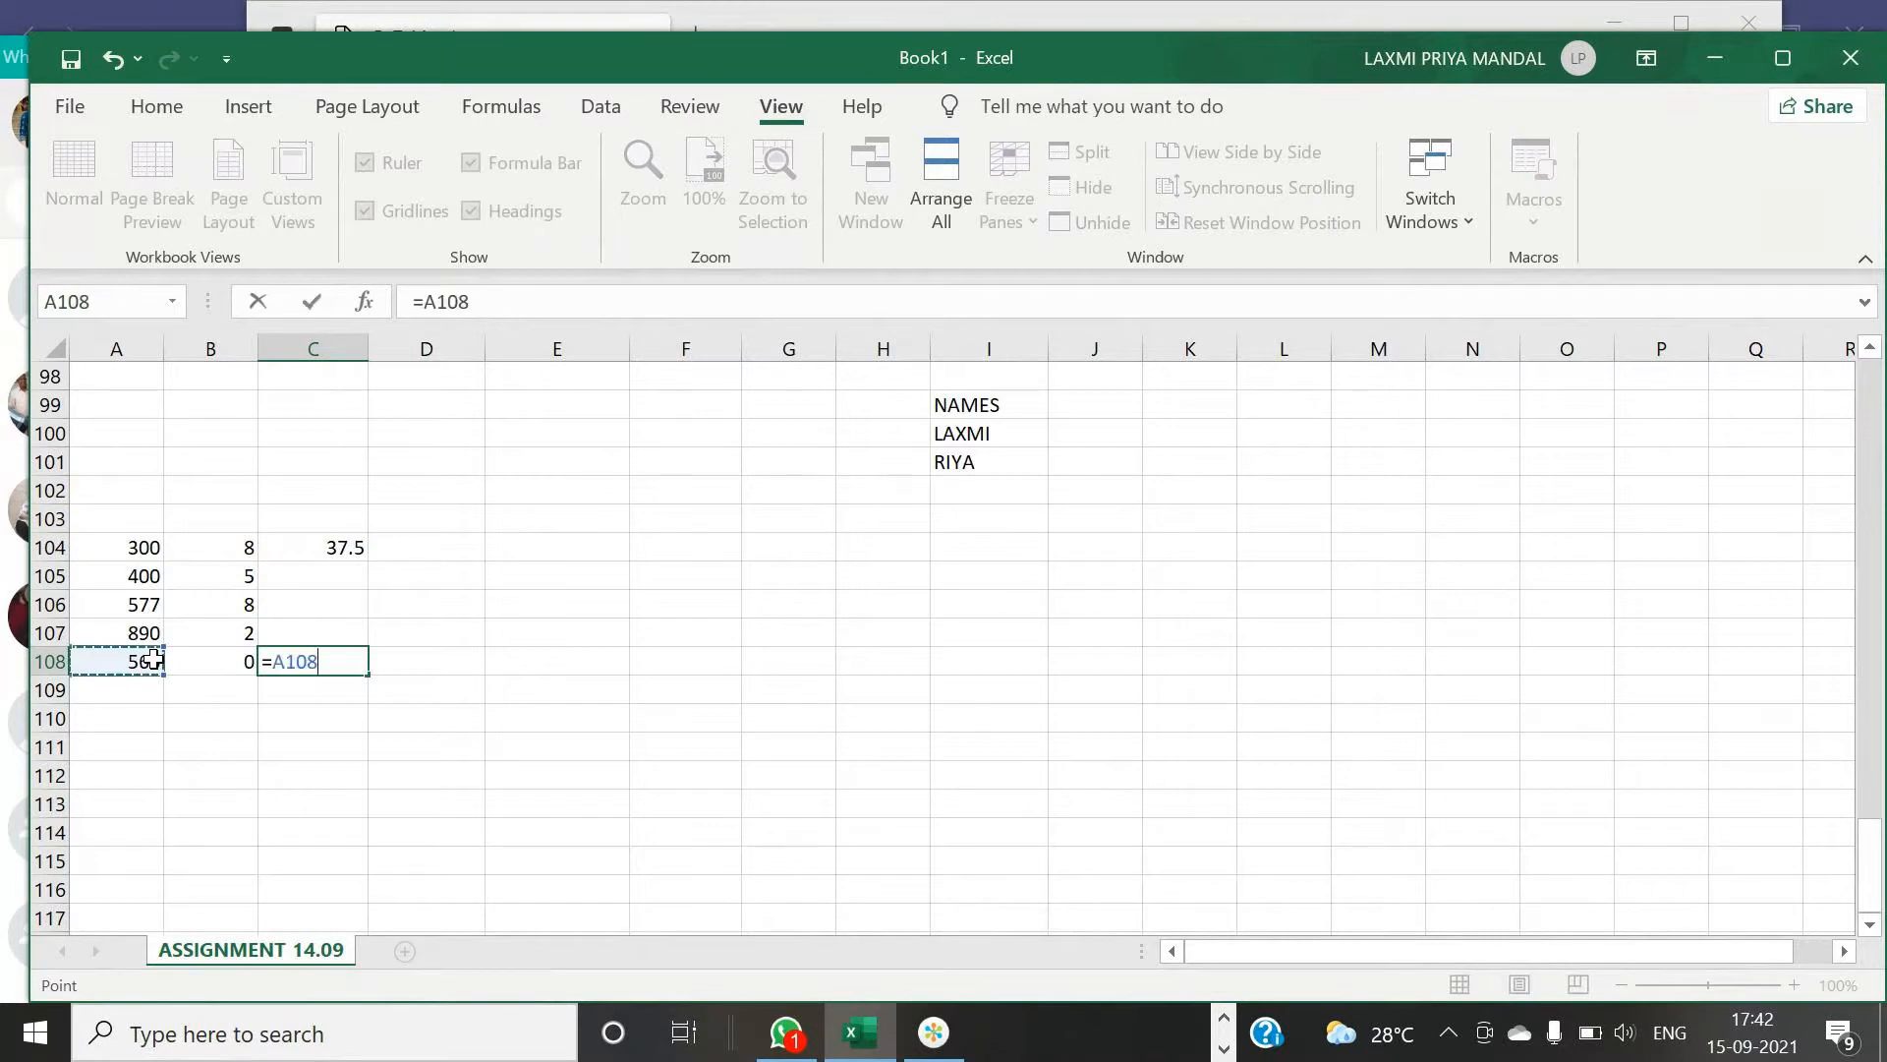
{"action": "type", "text": "/0"}
{"action": "key", "text": "Return"}
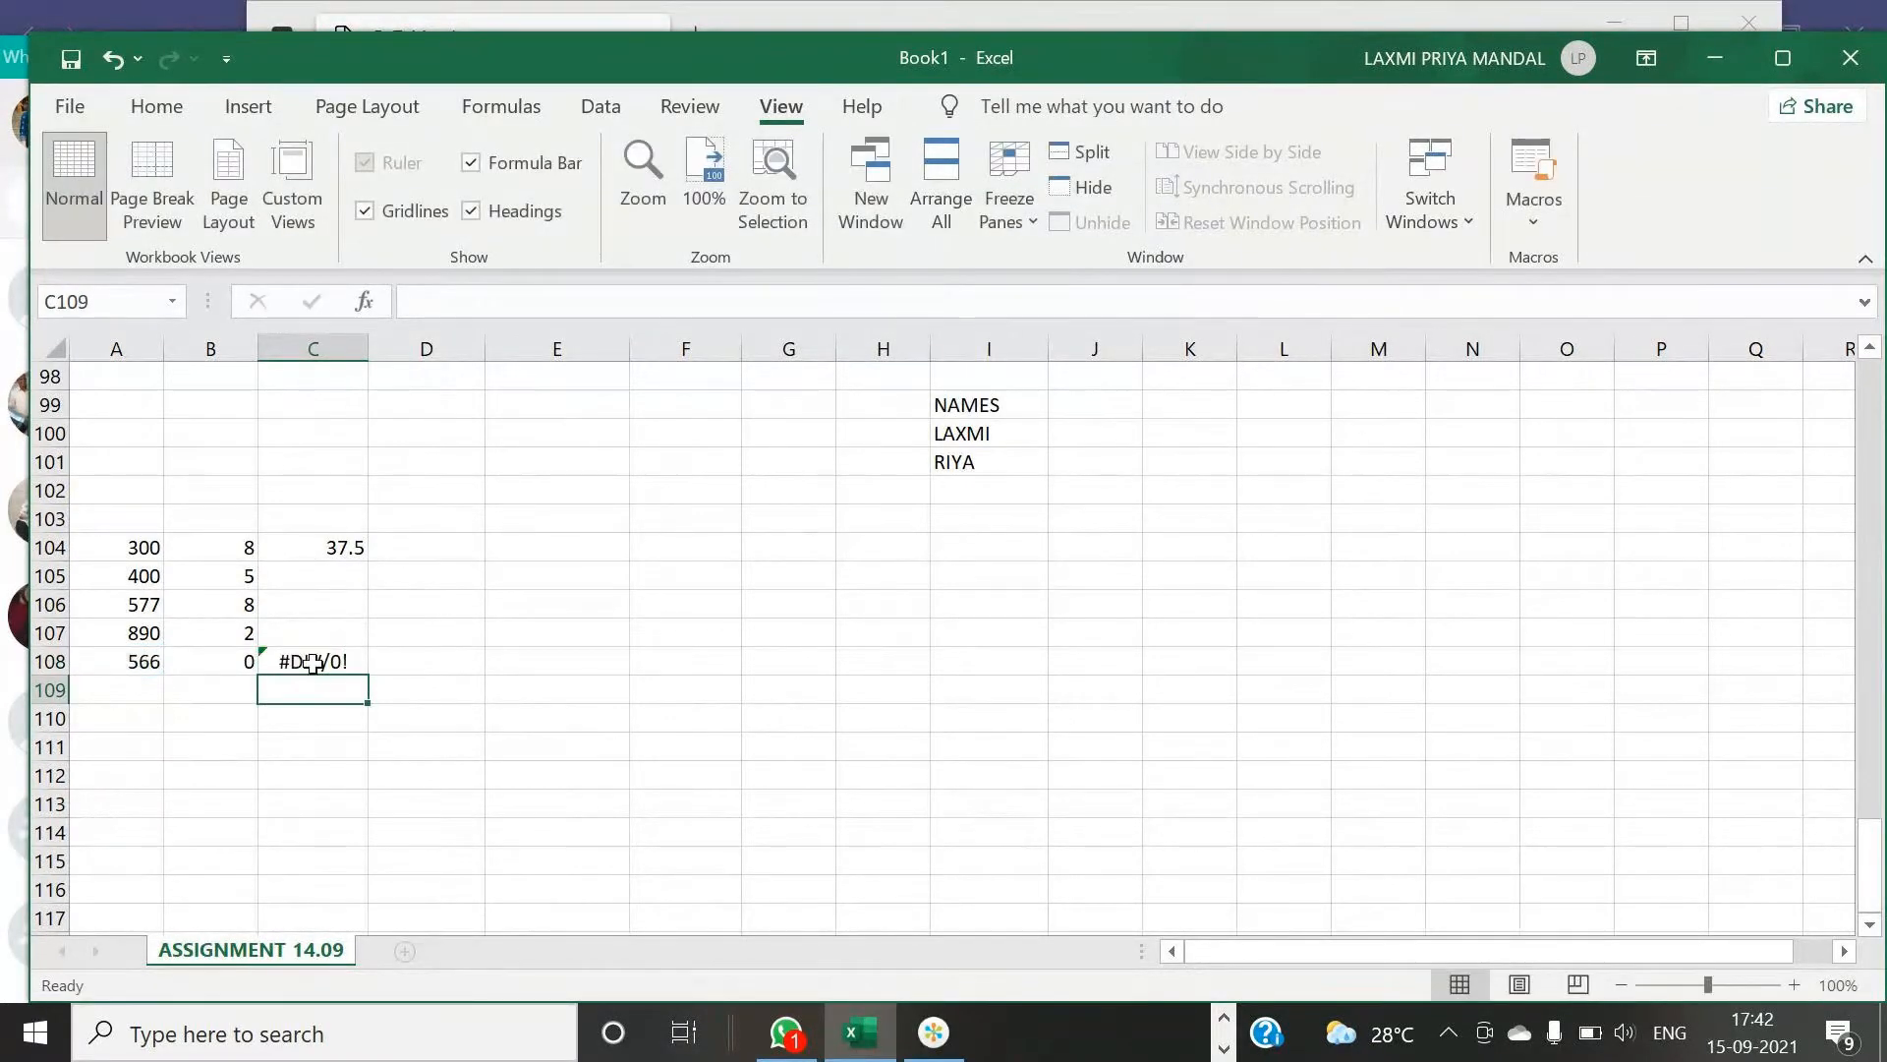
{"action": "left_click", "coordinate": [324, 585]}
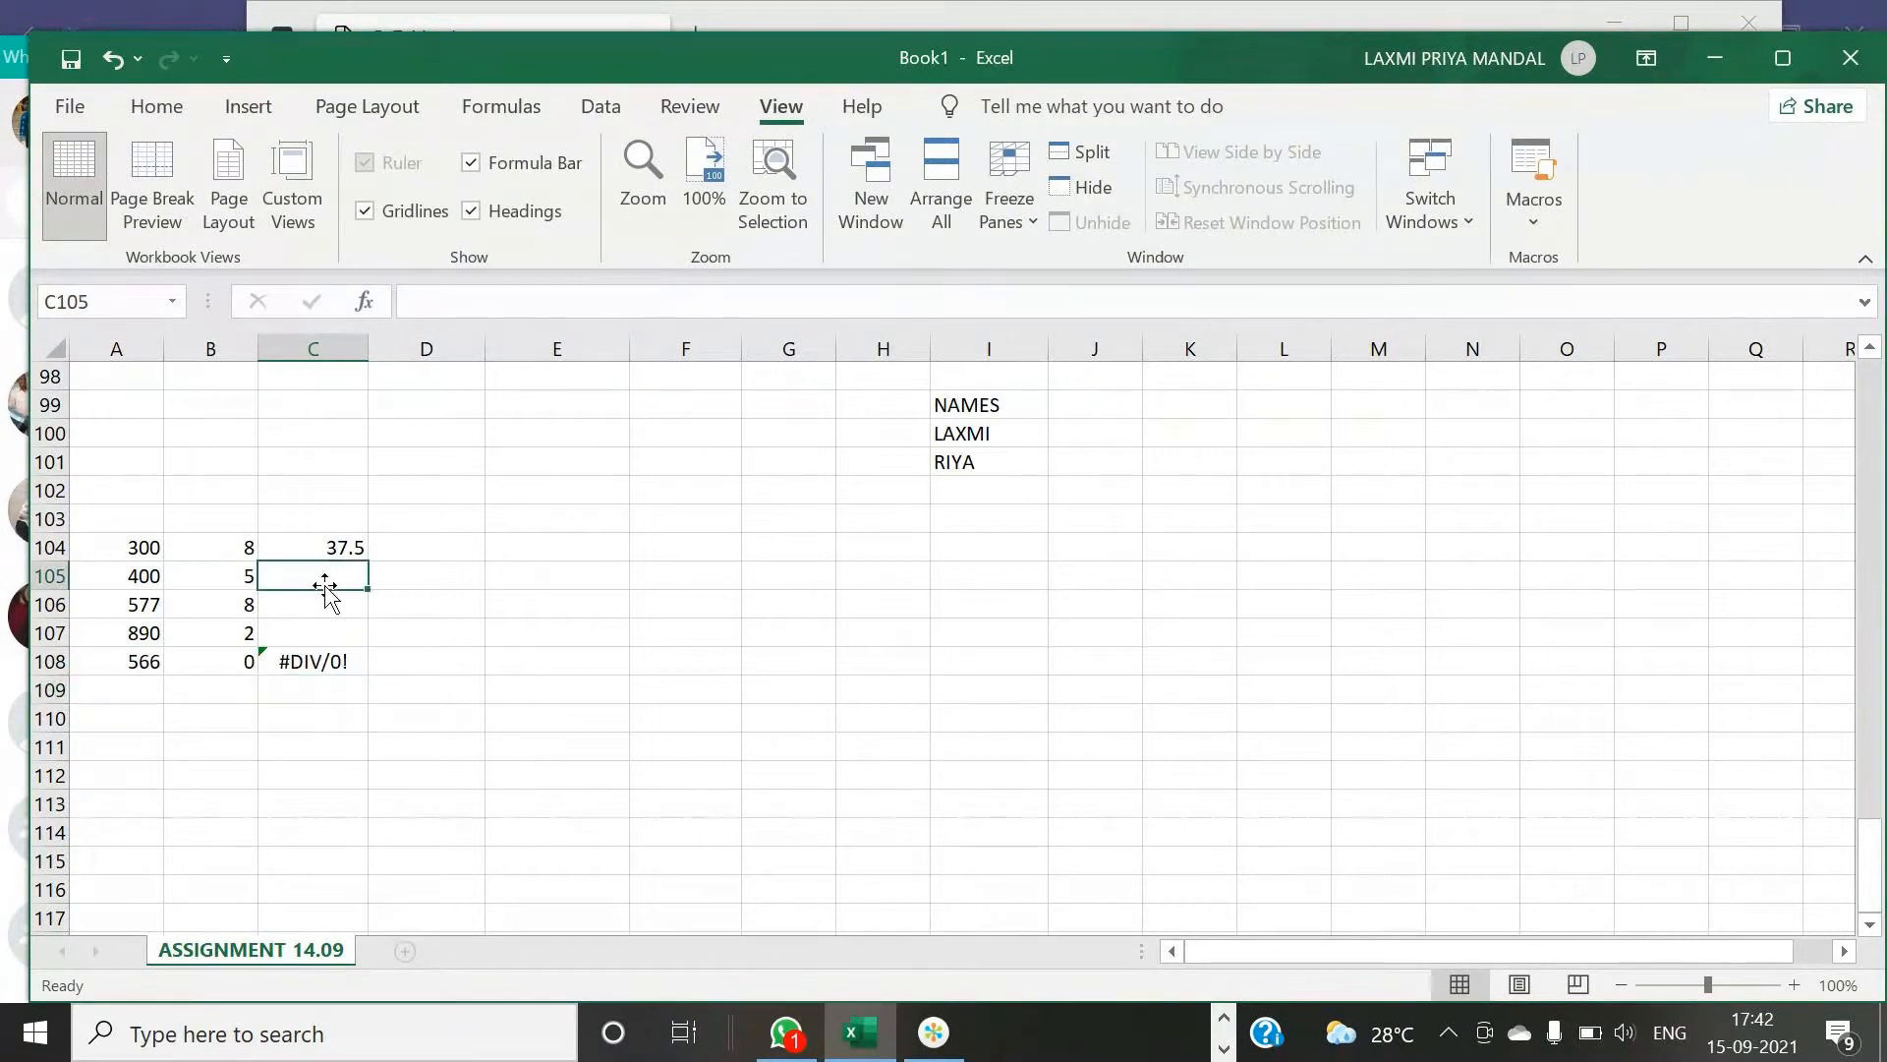
{"action": "left_click", "coordinate": [328, 617]}
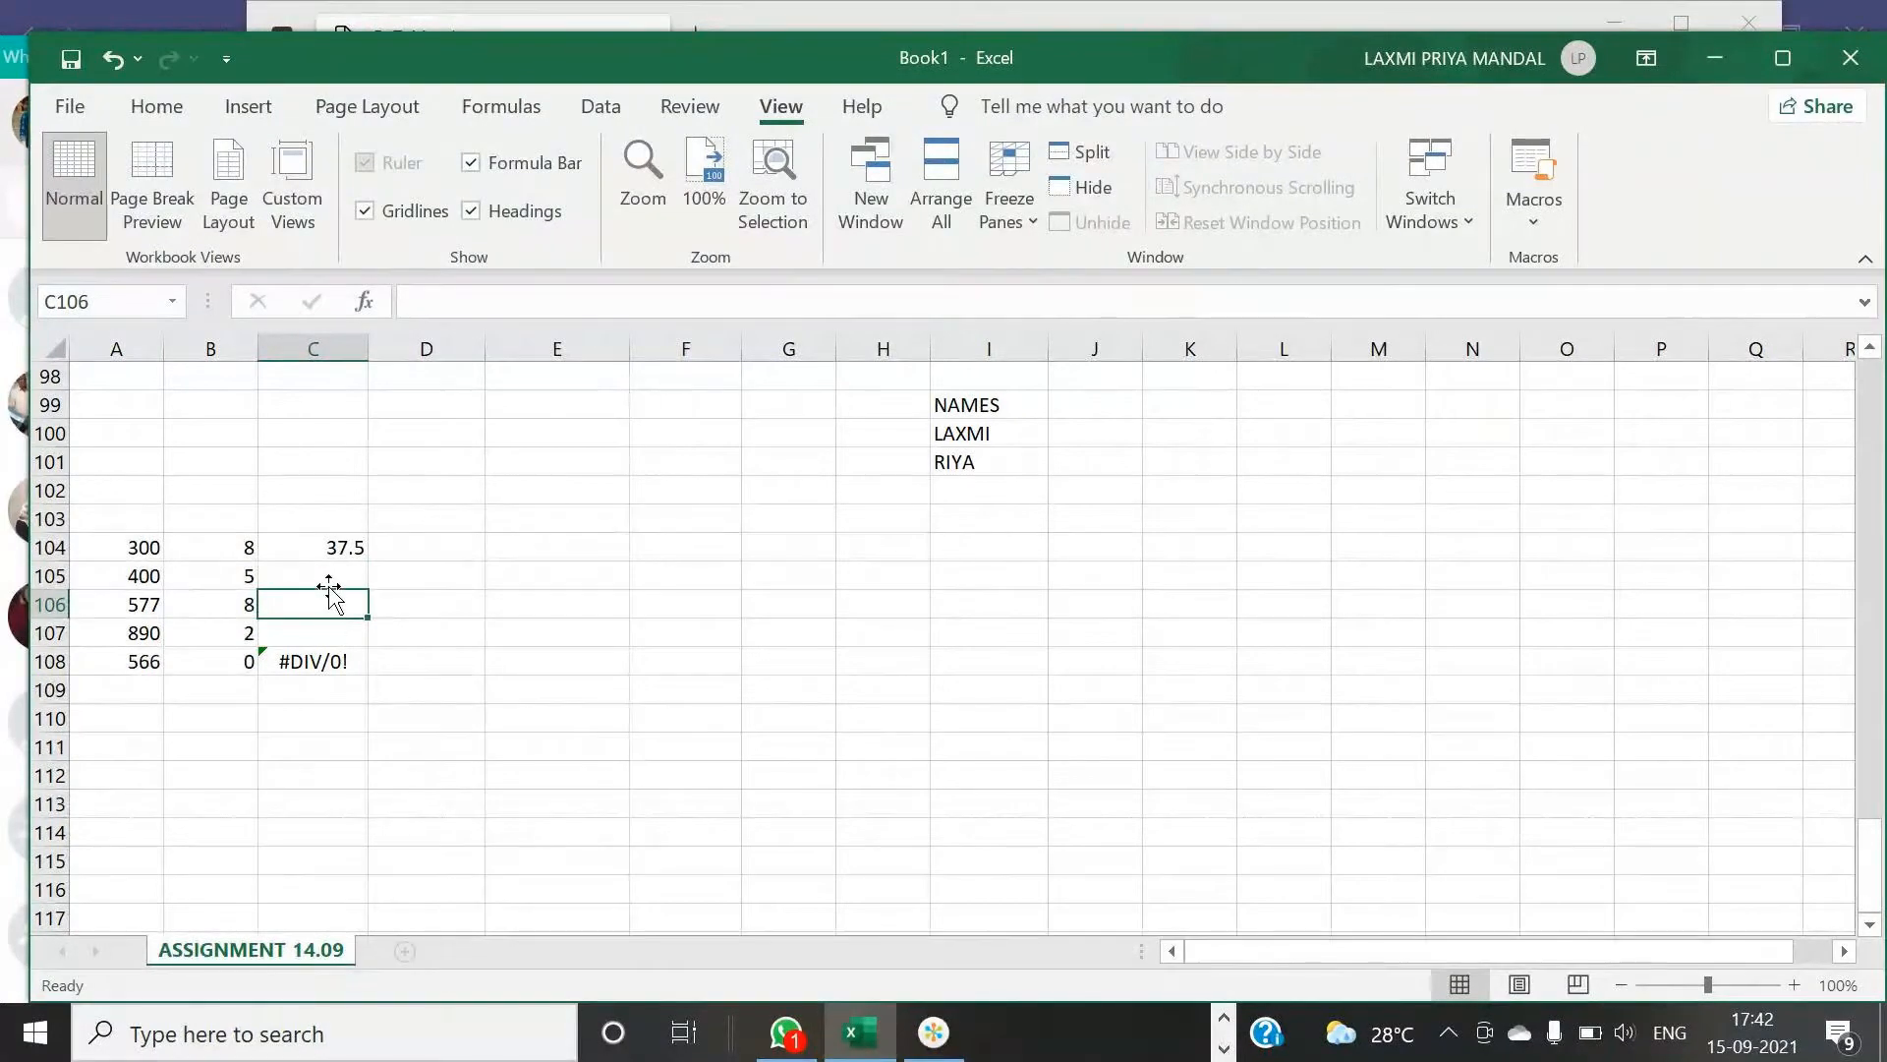
{"action": "left_click", "coordinate": [328, 581]}
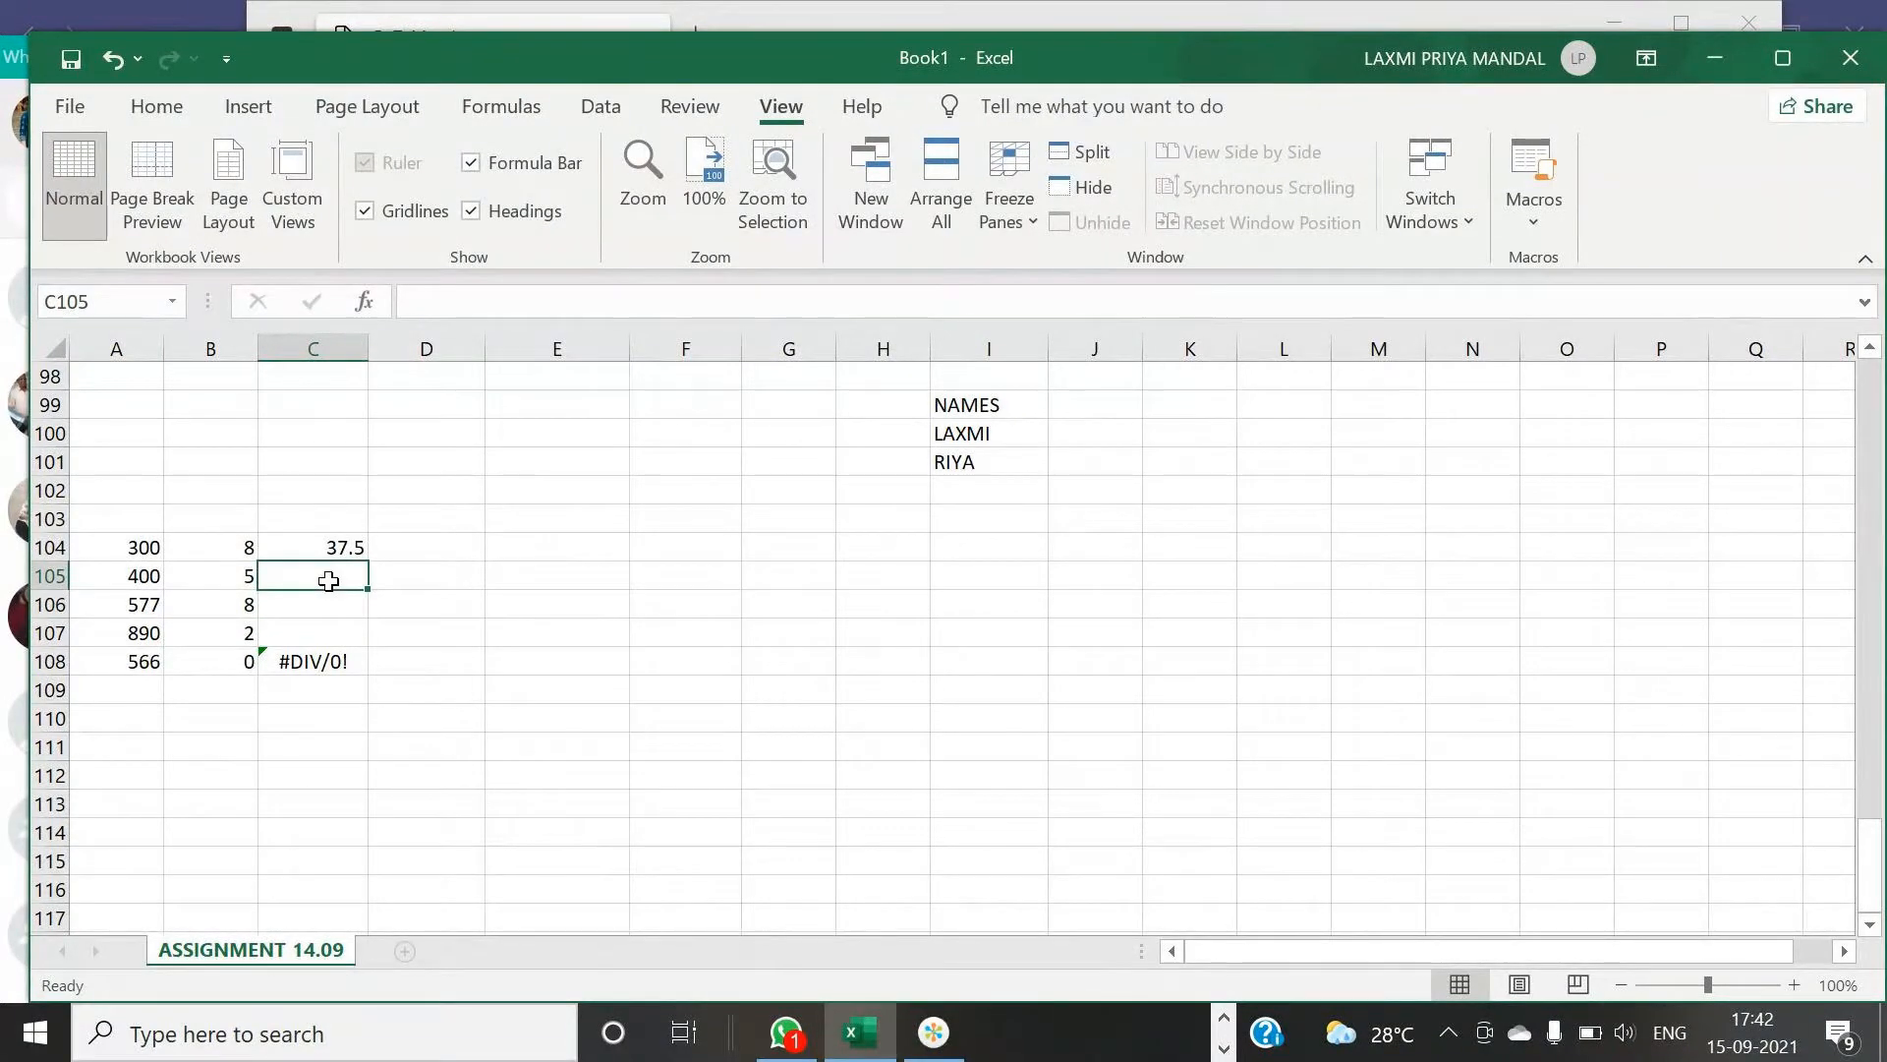
{"action": "type", "text": "="}
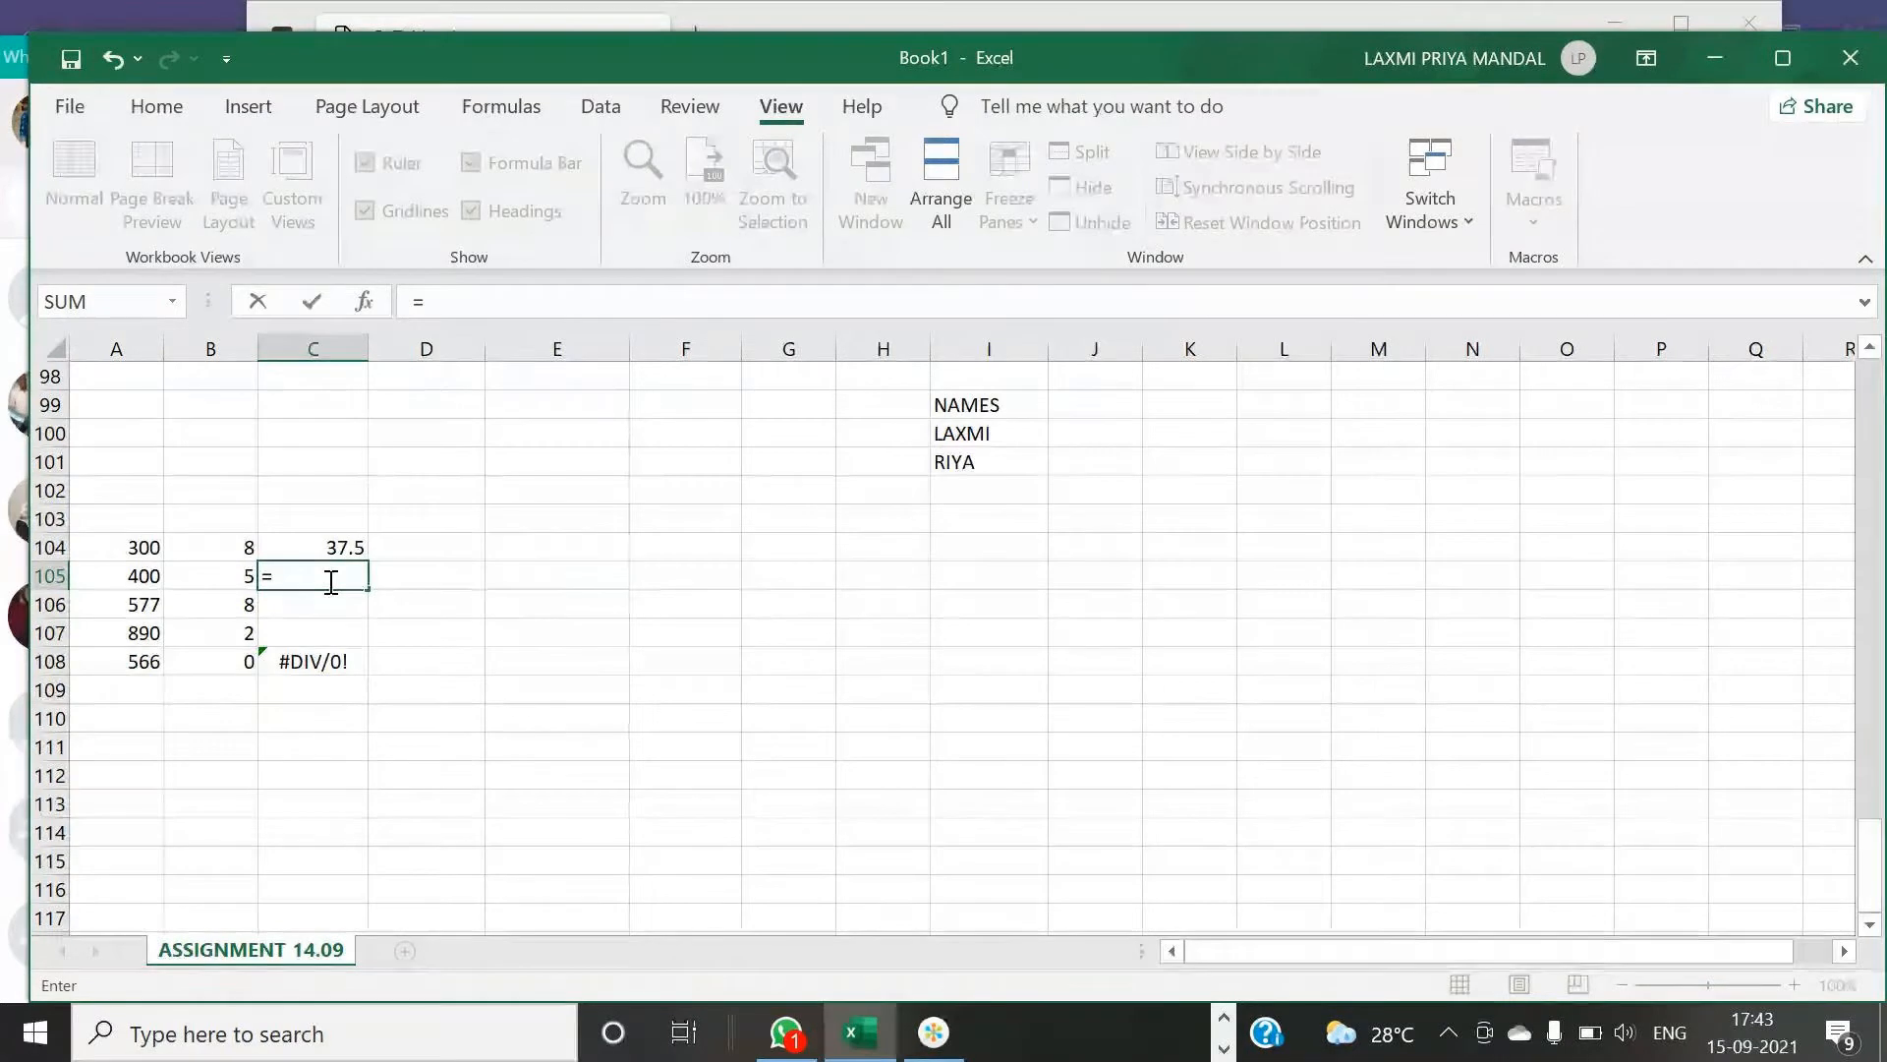
{"action": "left_click", "coordinate": [238, 701]}
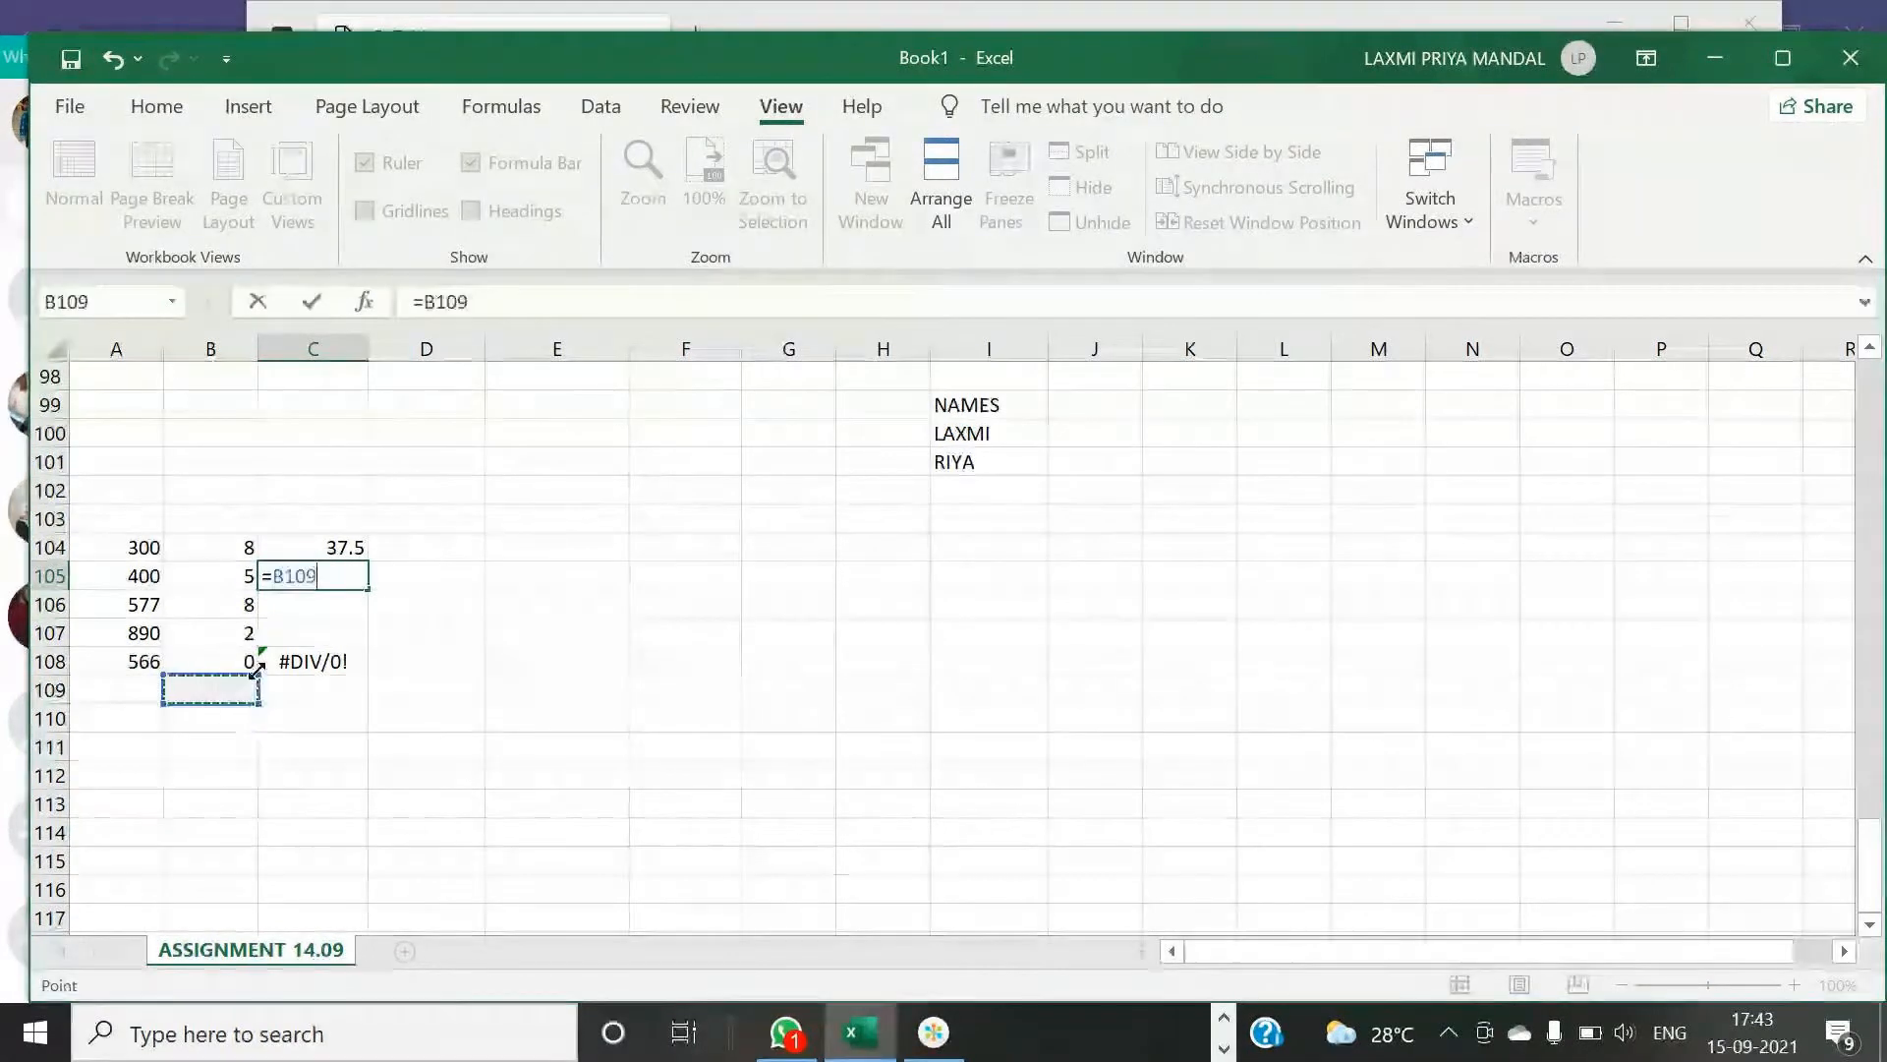
{"action": "key", "text": "BackSpace"}
{"action": "key", "text": "BackSpace"}
{"action": "key", "text": "BackSpace"}
{"action": "key", "text": "BackSpace"}
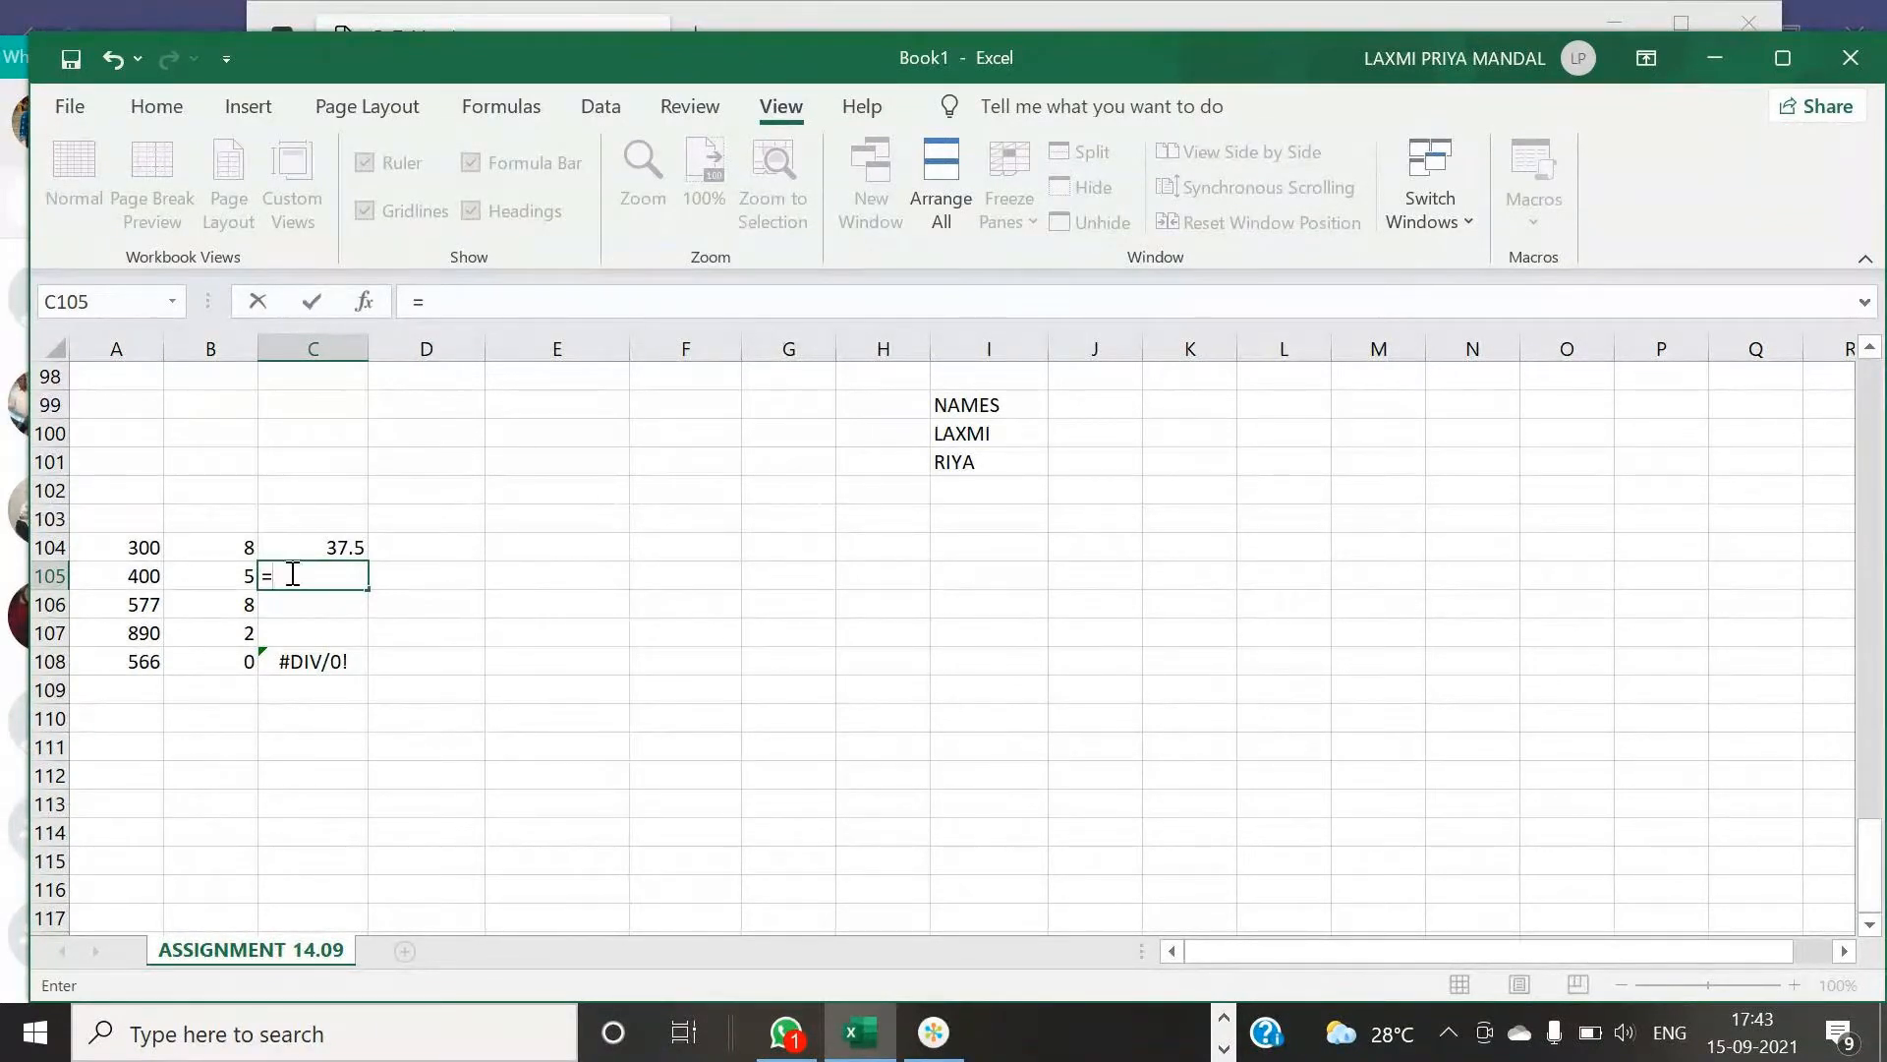
{"action": "type", "text": "IF"}
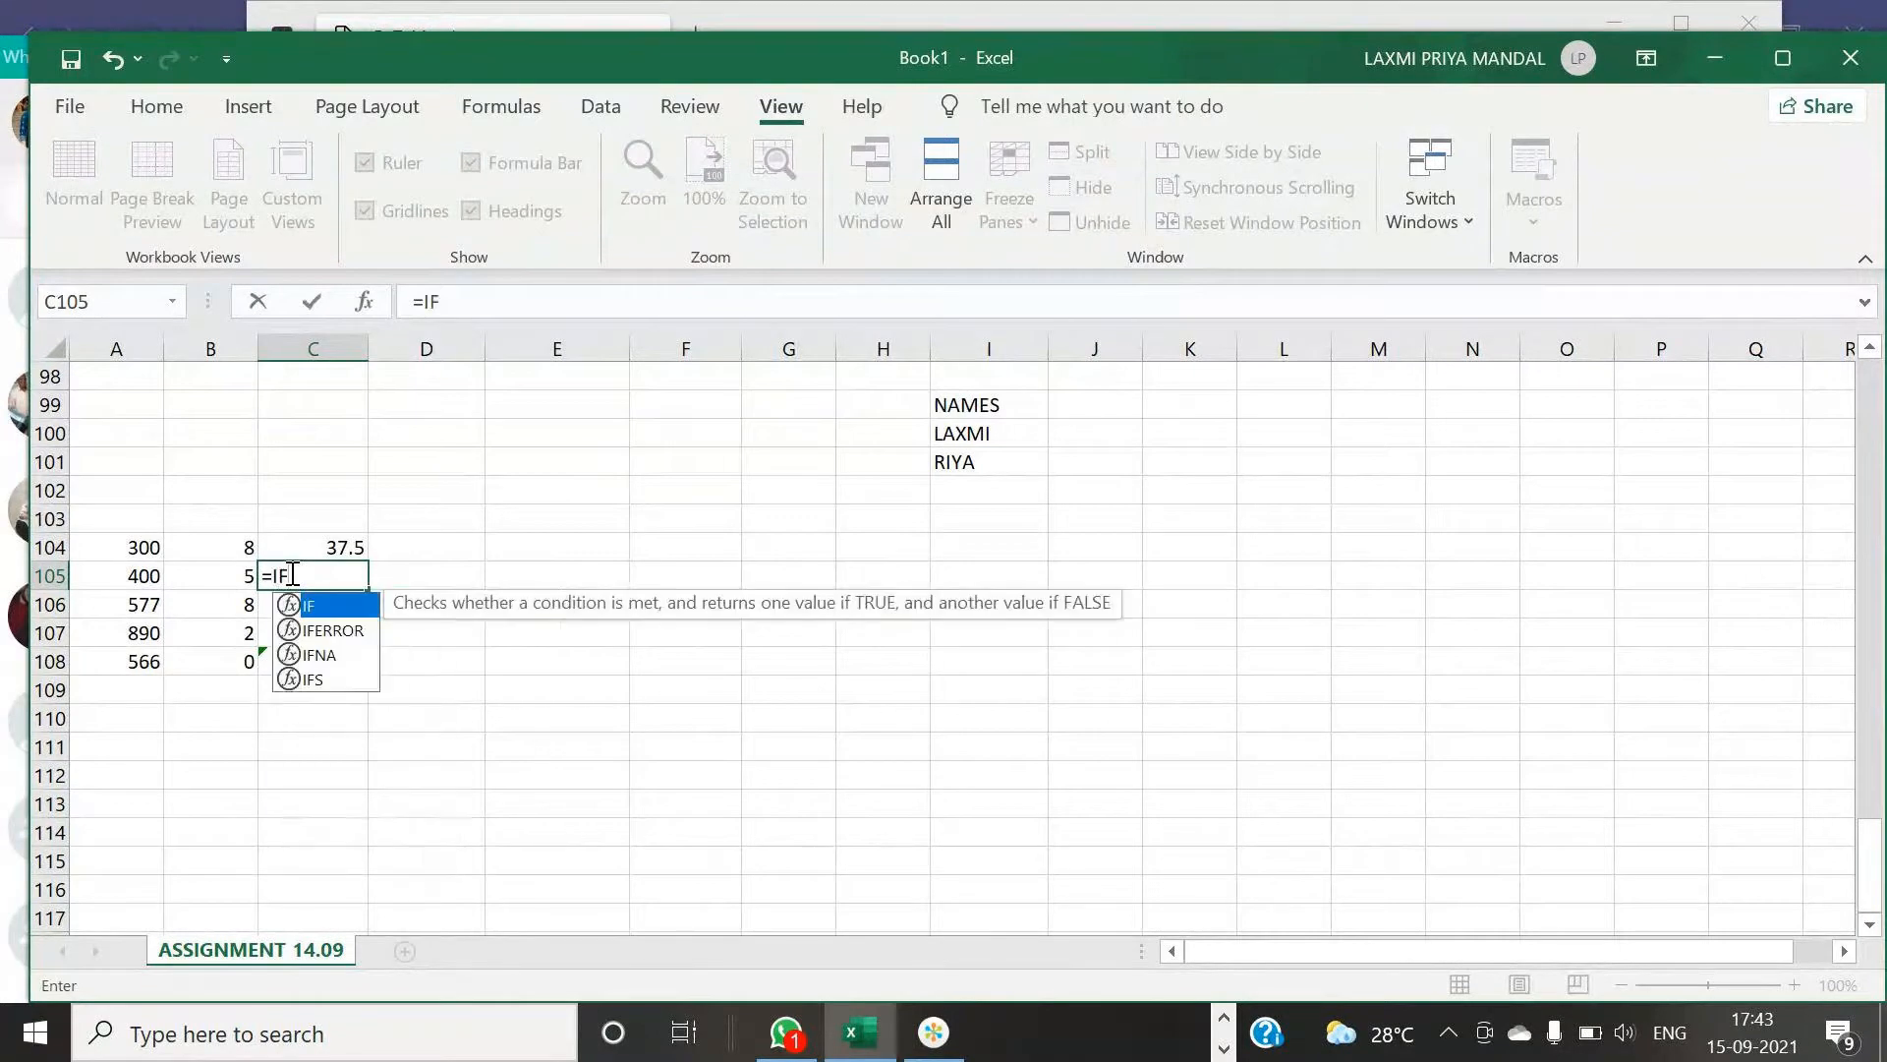
{"action": "key", "text": "BackSpace"}
{"action": "key", "text": "BackSpace"}
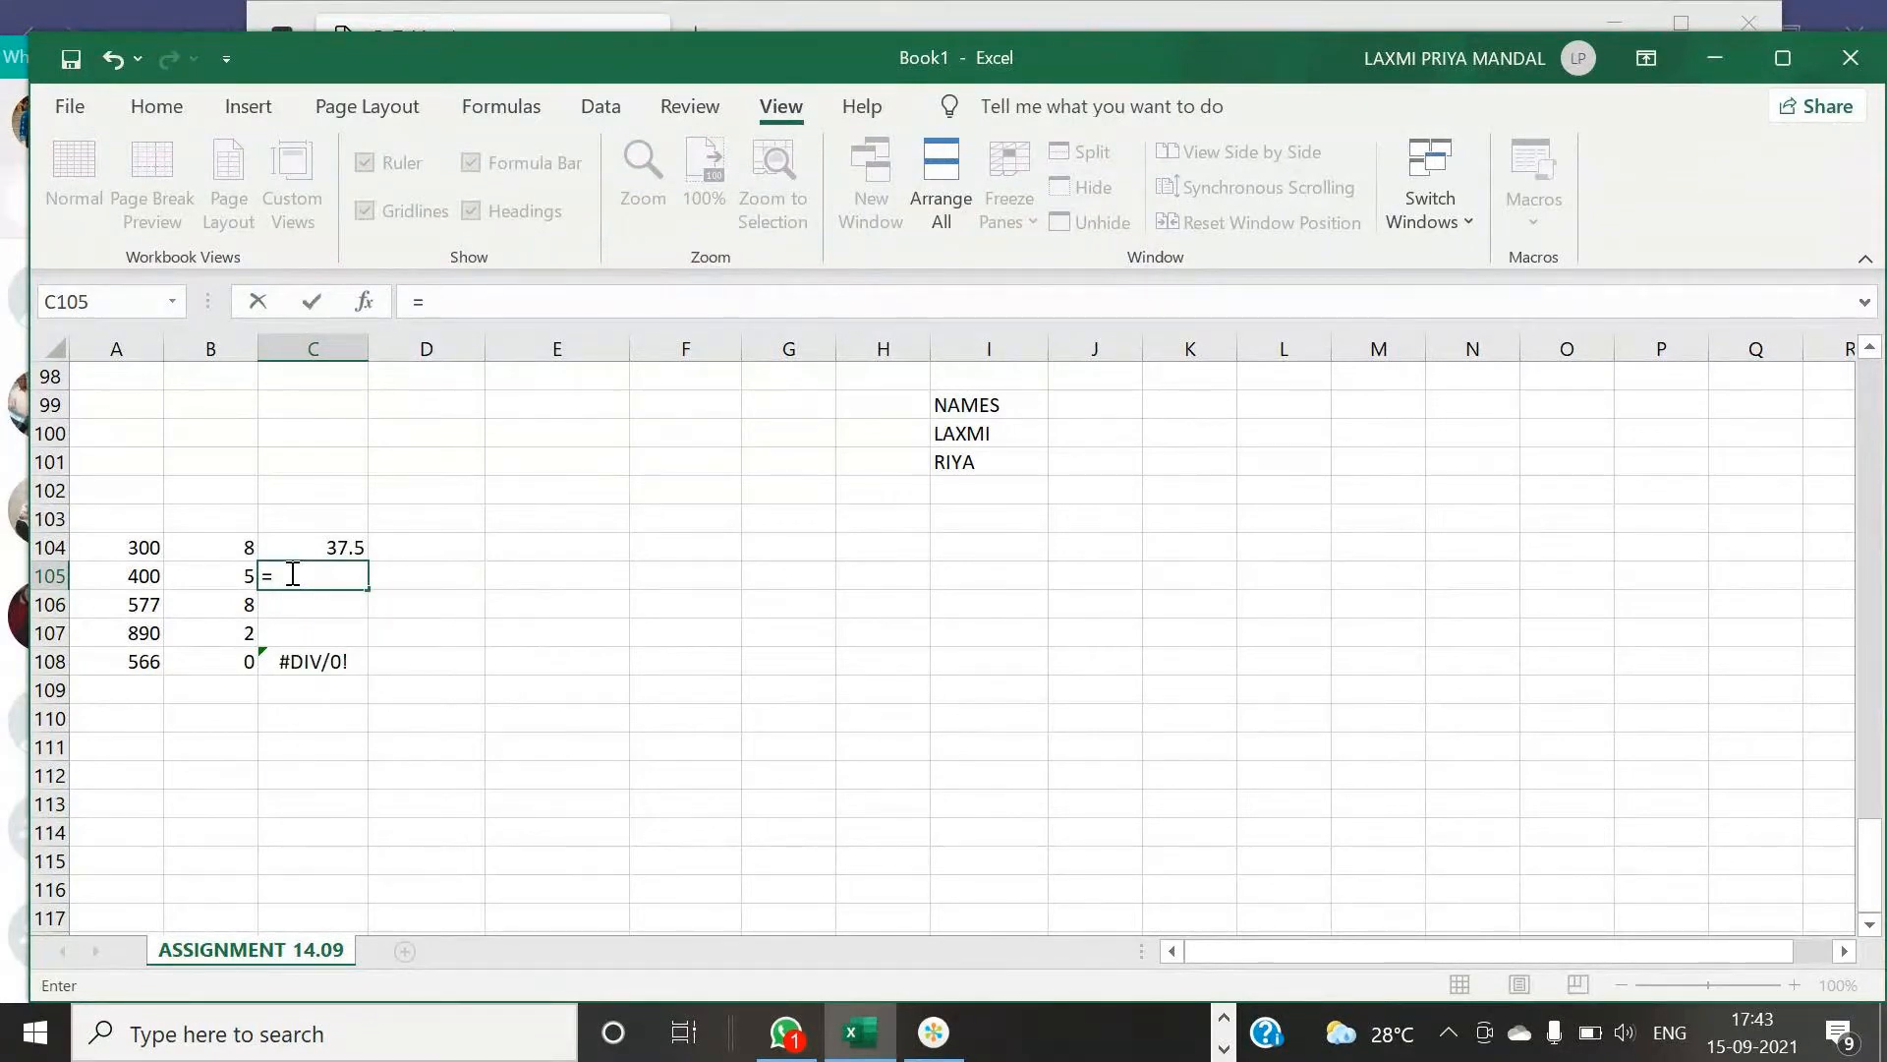
{"action": "left_click", "coordinate": [134, 751]}
{"action": "key", "text": "BackSpace"}
{"action": "key", "text": "BackSpace"}
{"action": "key", "text": "BackSpace"}
{"action": "key", "text": "BackSpace"}
{"action": "key", "text": "BackSpace"}
- Enter 829 and 953 in cells A111 and A112
{"action": "left_click", "coordinate": [144, 750]}
{"action": "type", "text": "8"}
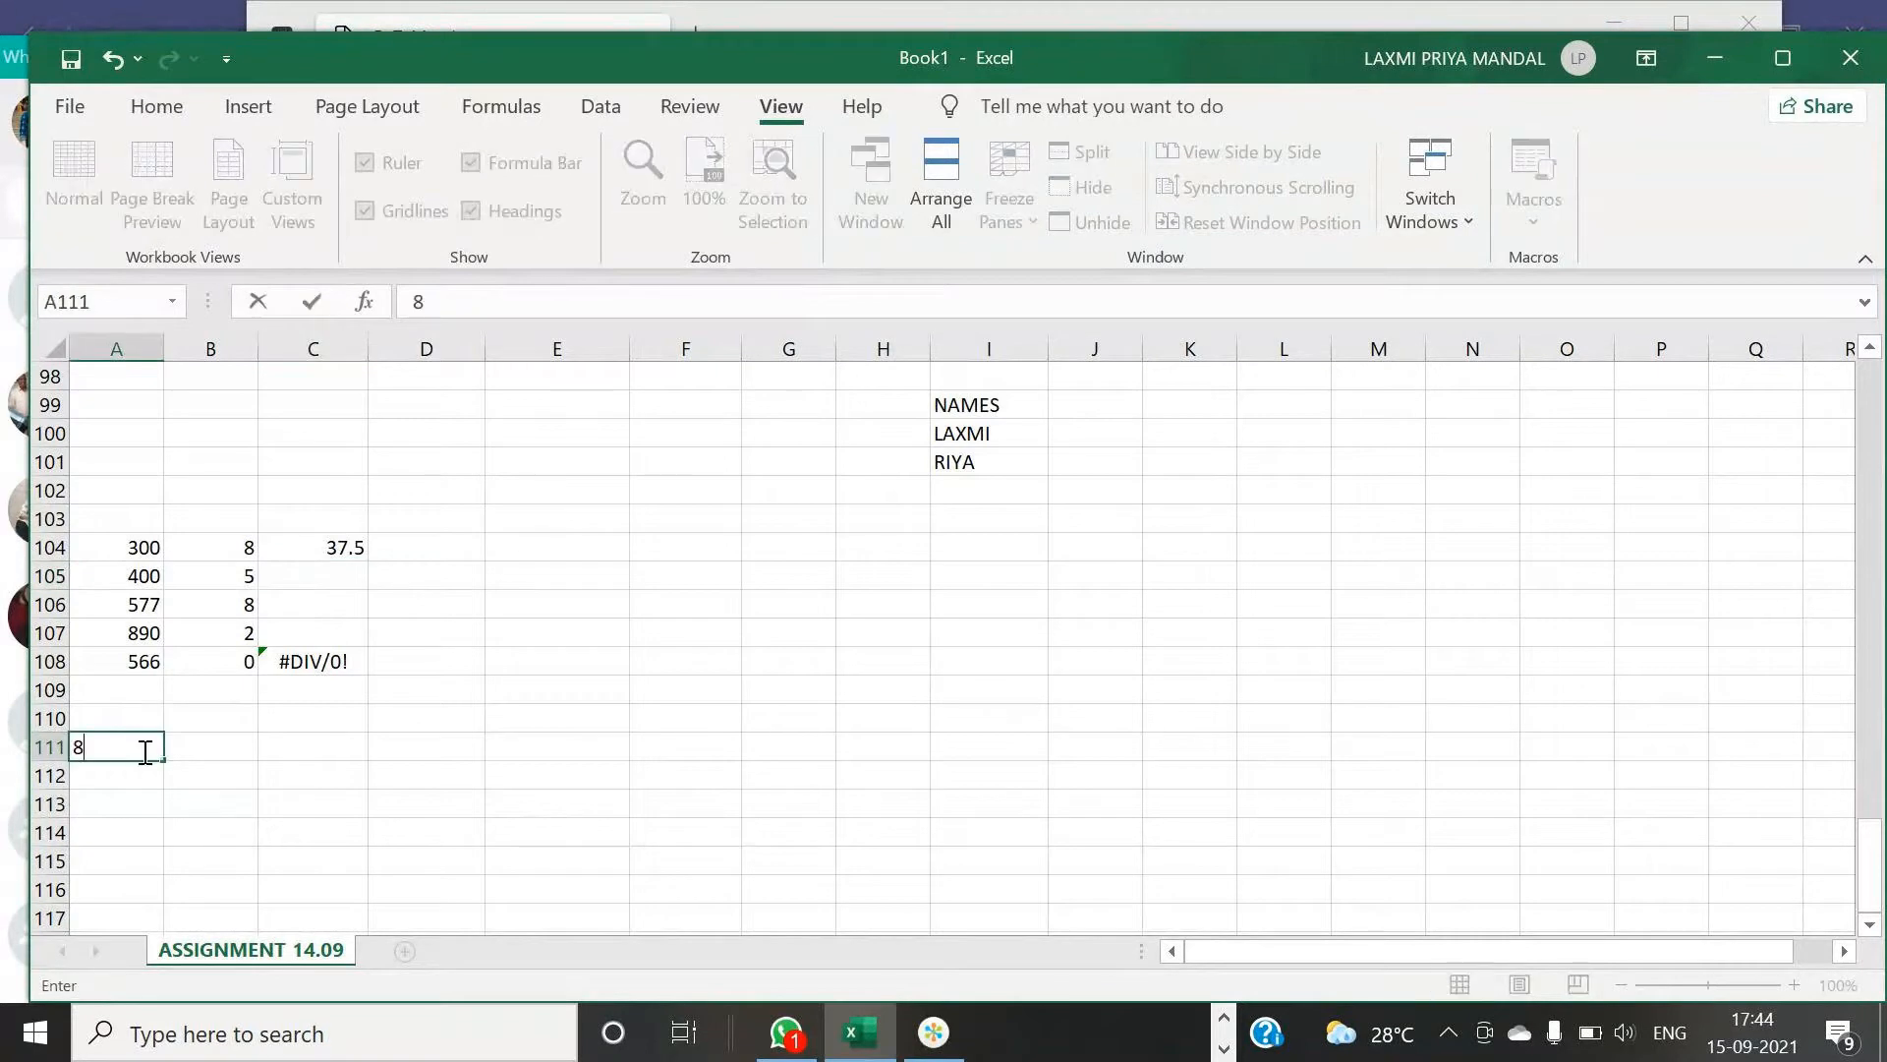
{"action": "type", "text": "29"}
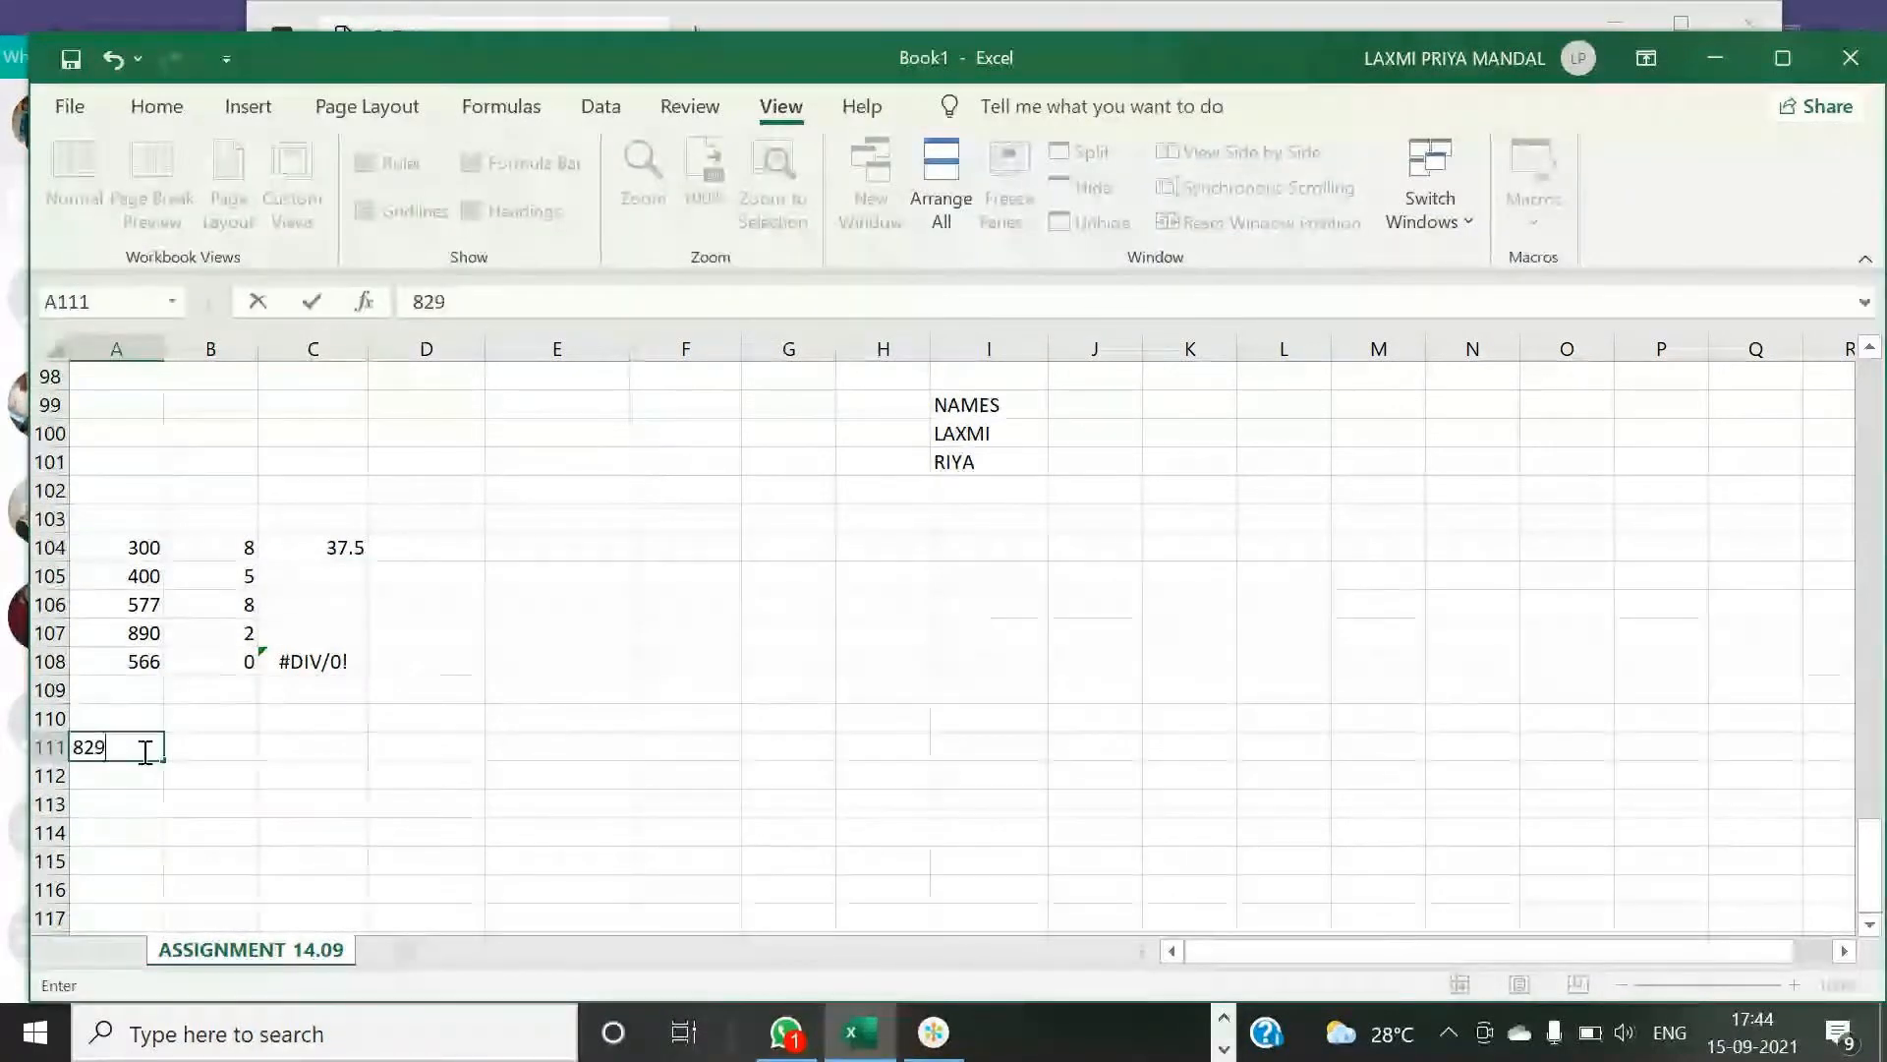
{"action": "key", "text": "Return"}
{"action": "type", "text": "9"}
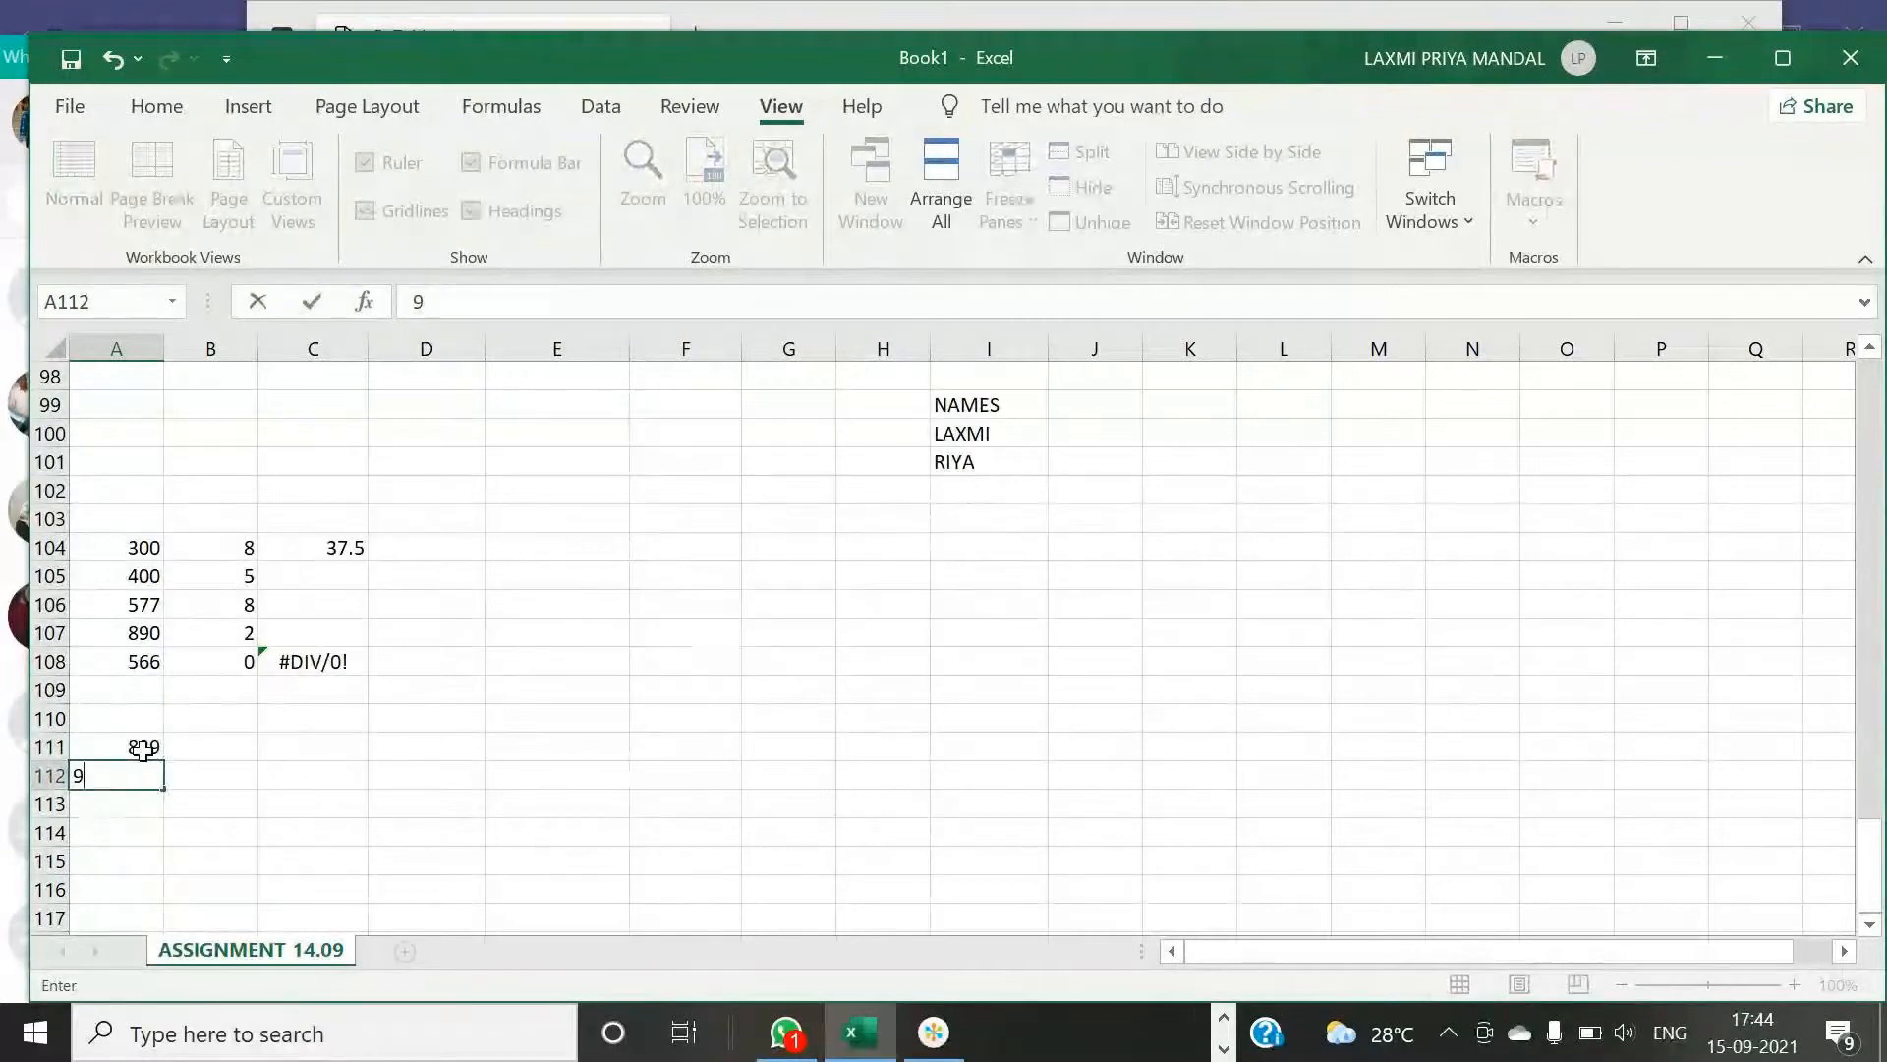
{"action": "type", "text": "53"}
{"action": "key", "text": "Return"}
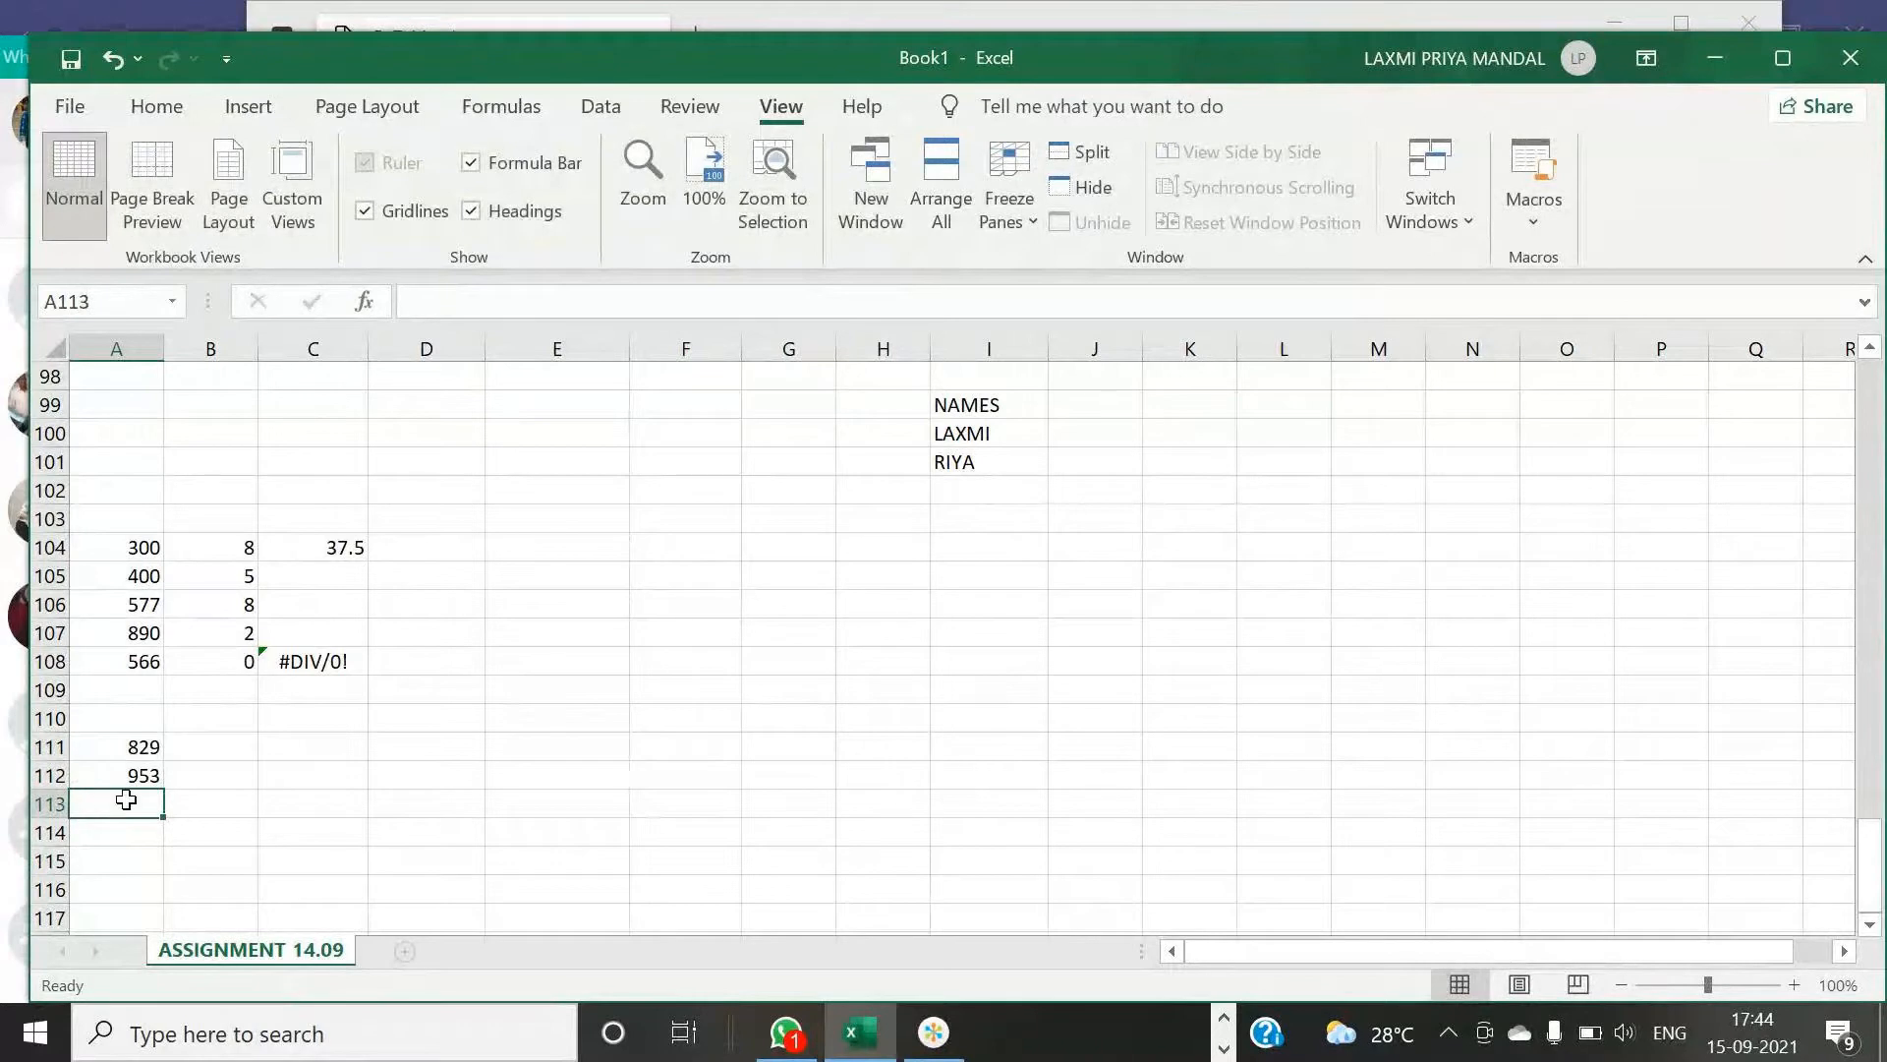
- Enter 946 and 576 in cells A113 and A114
{"action": "type", "text": "9"}
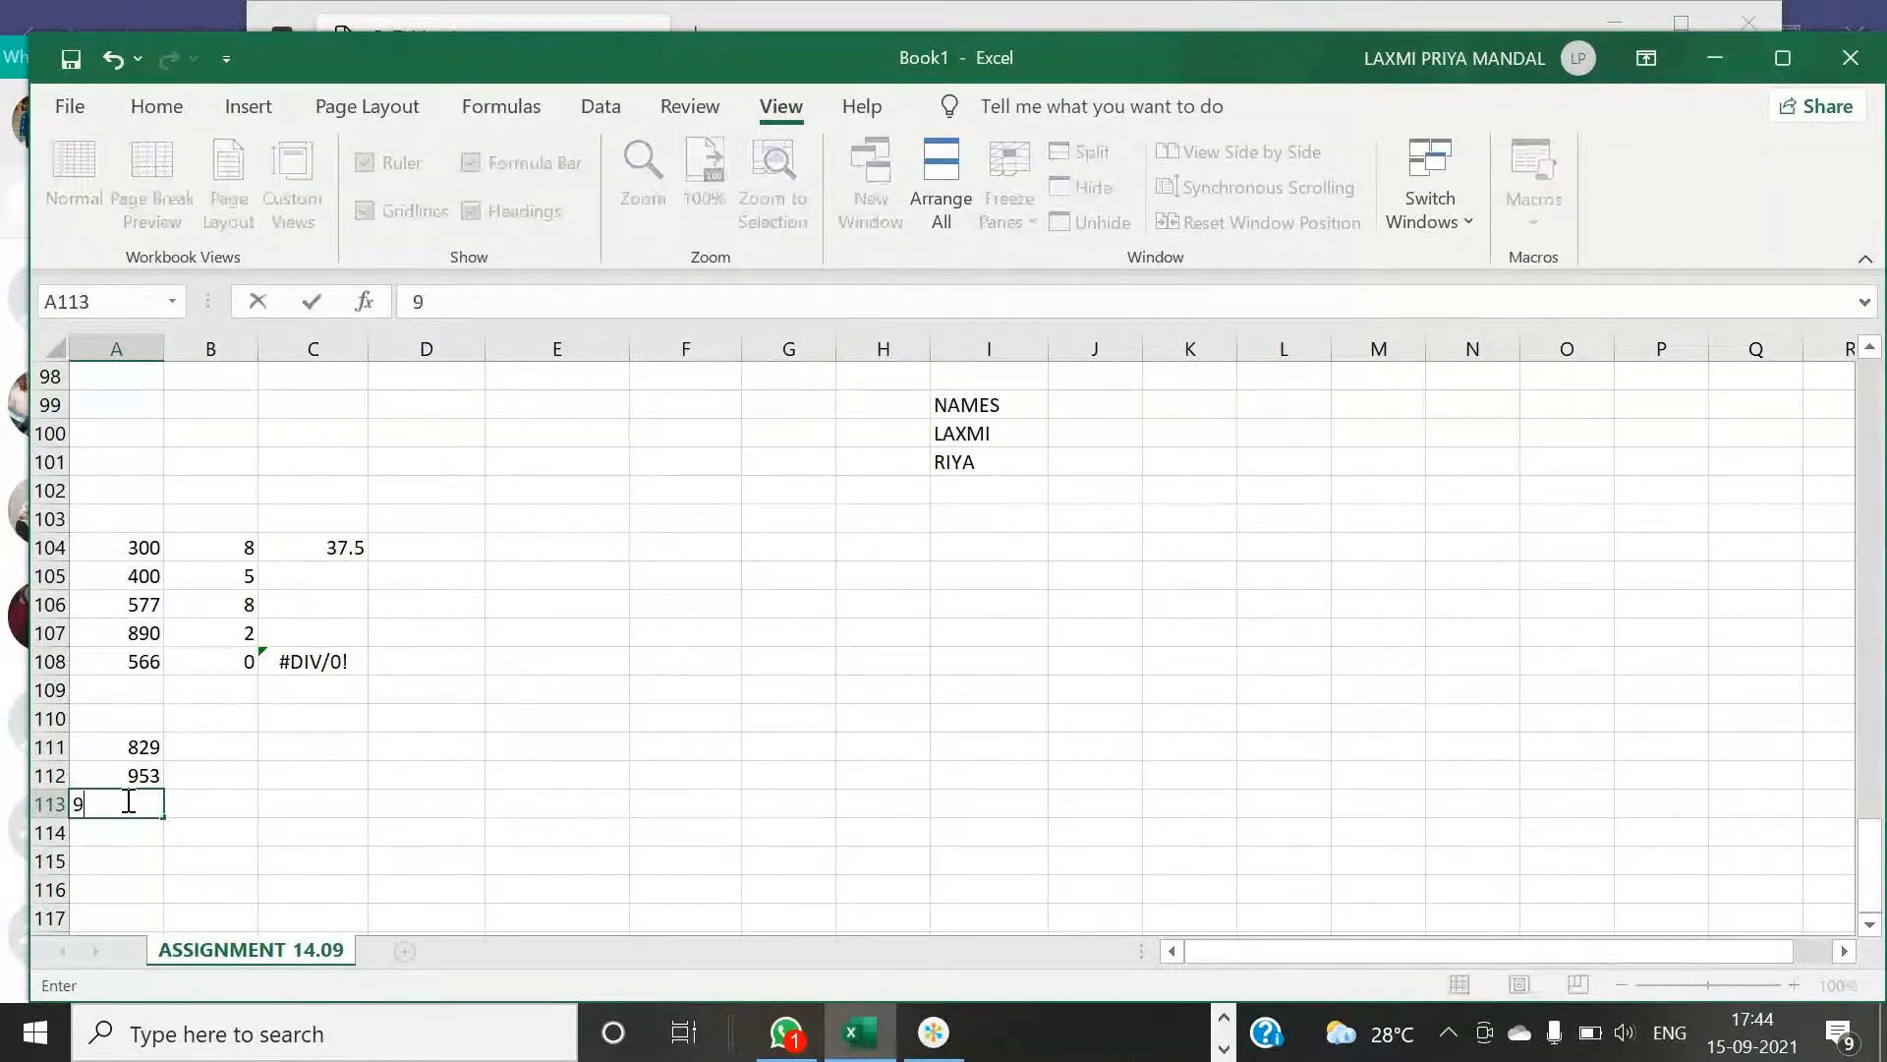
{"action": "type", "text": "46"}
{"action": "key", "text": "Return"}
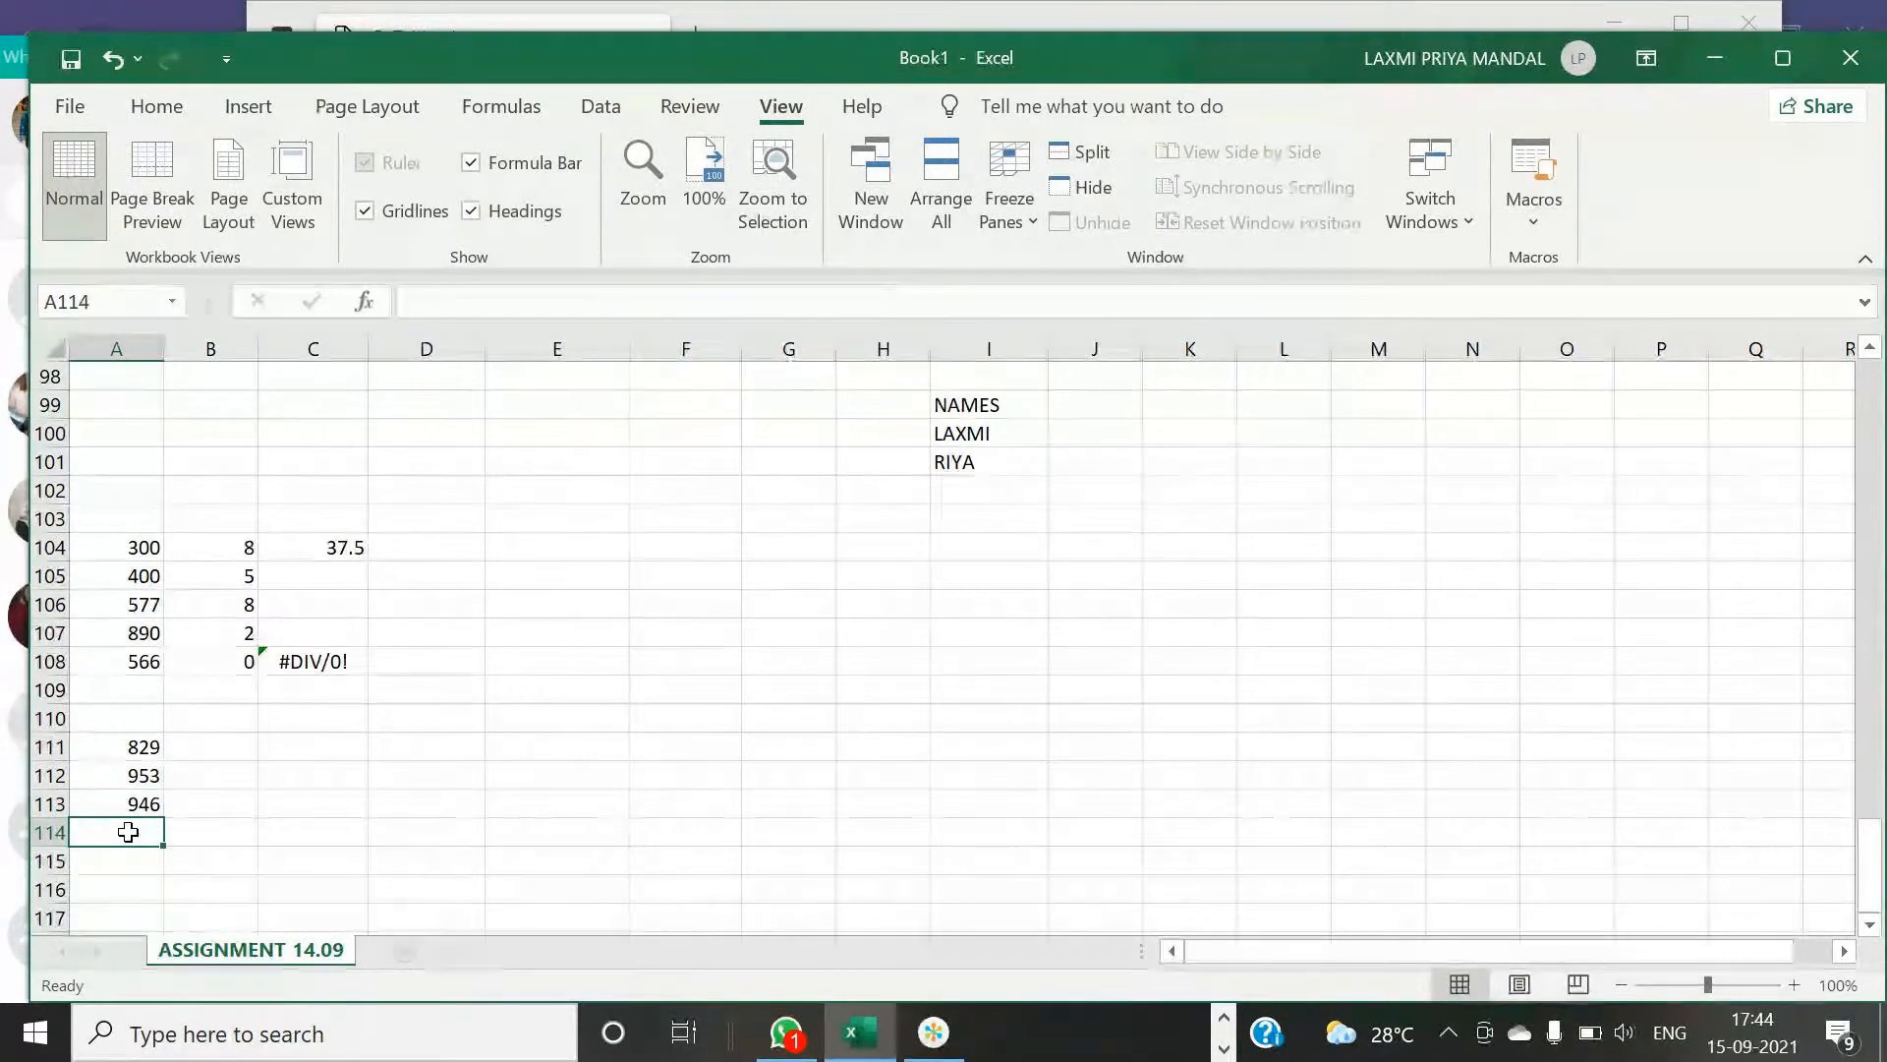
{"action": "type", "text": "576"}
- Enter the divisors 2, 0, 4 and 3 in cells B111 through B114
{"action": "left_click", "coordinate": [253, 746]}
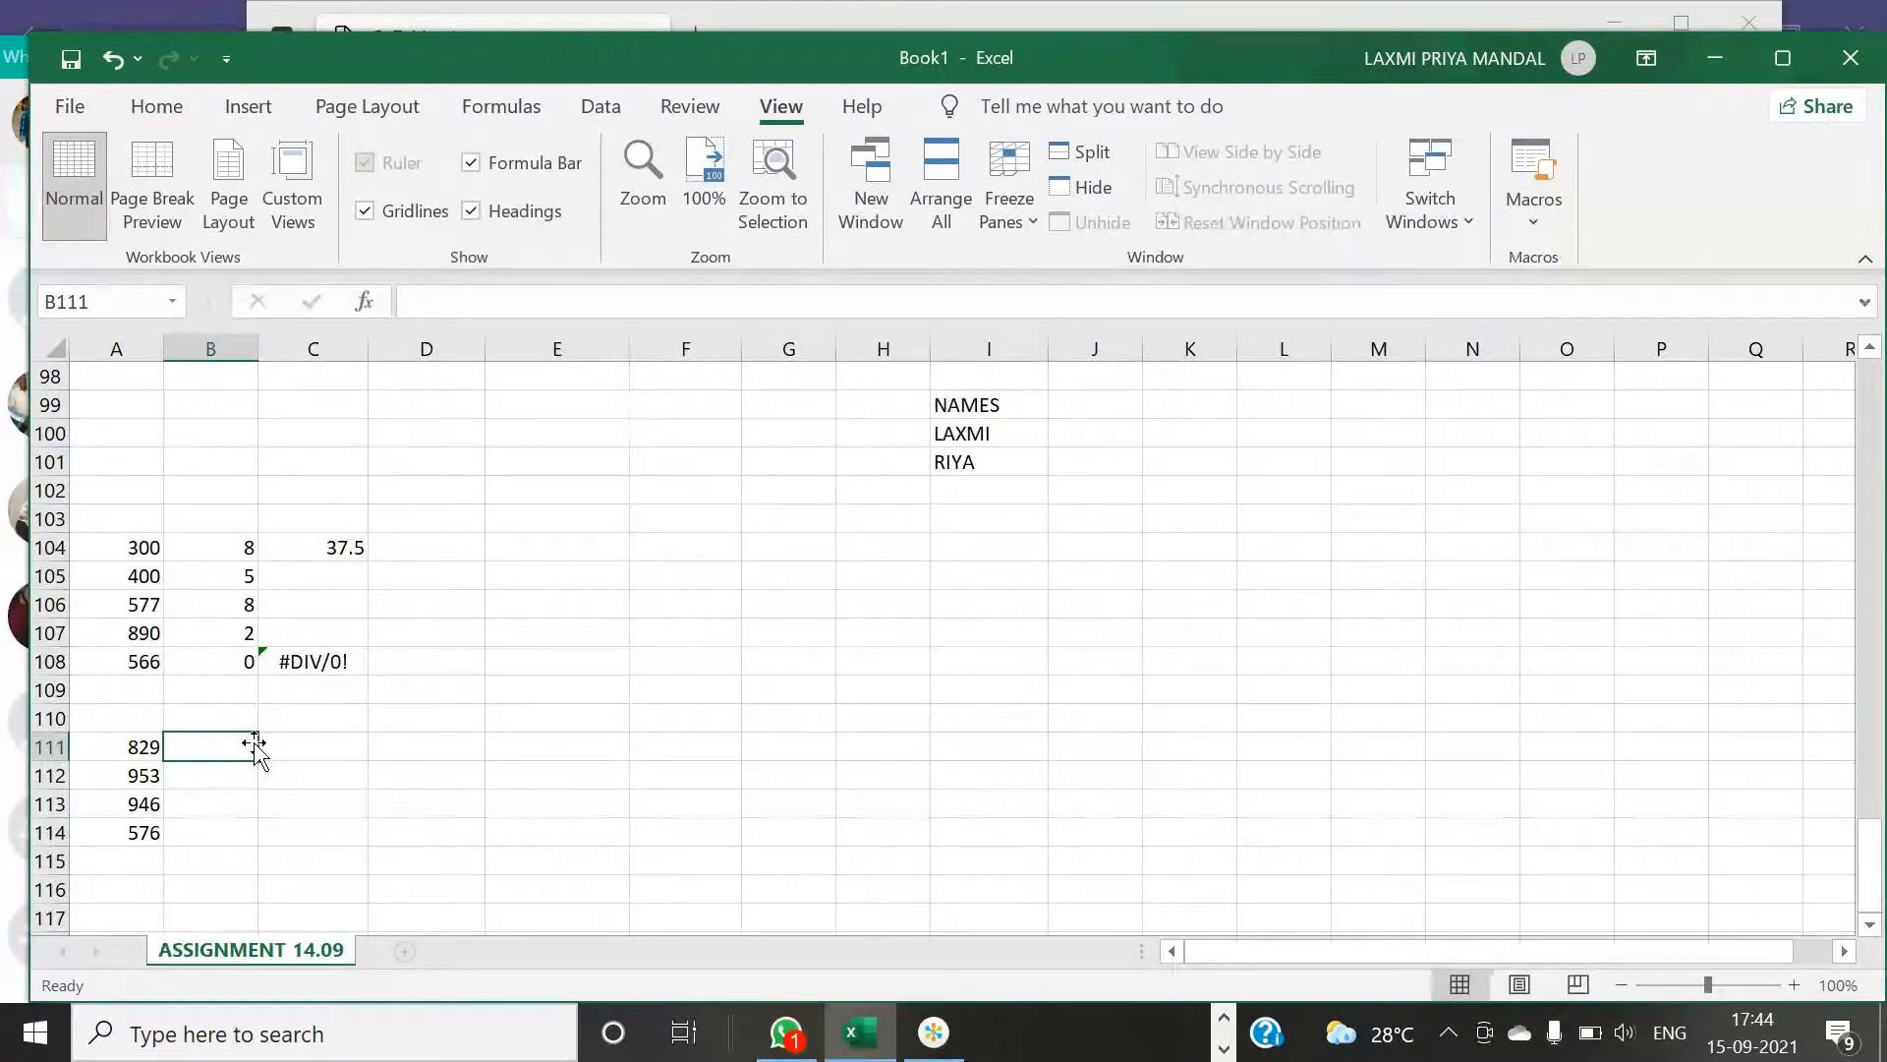
{"action": "type", "text": "2"}
{"action": "key", "text": "Return"}
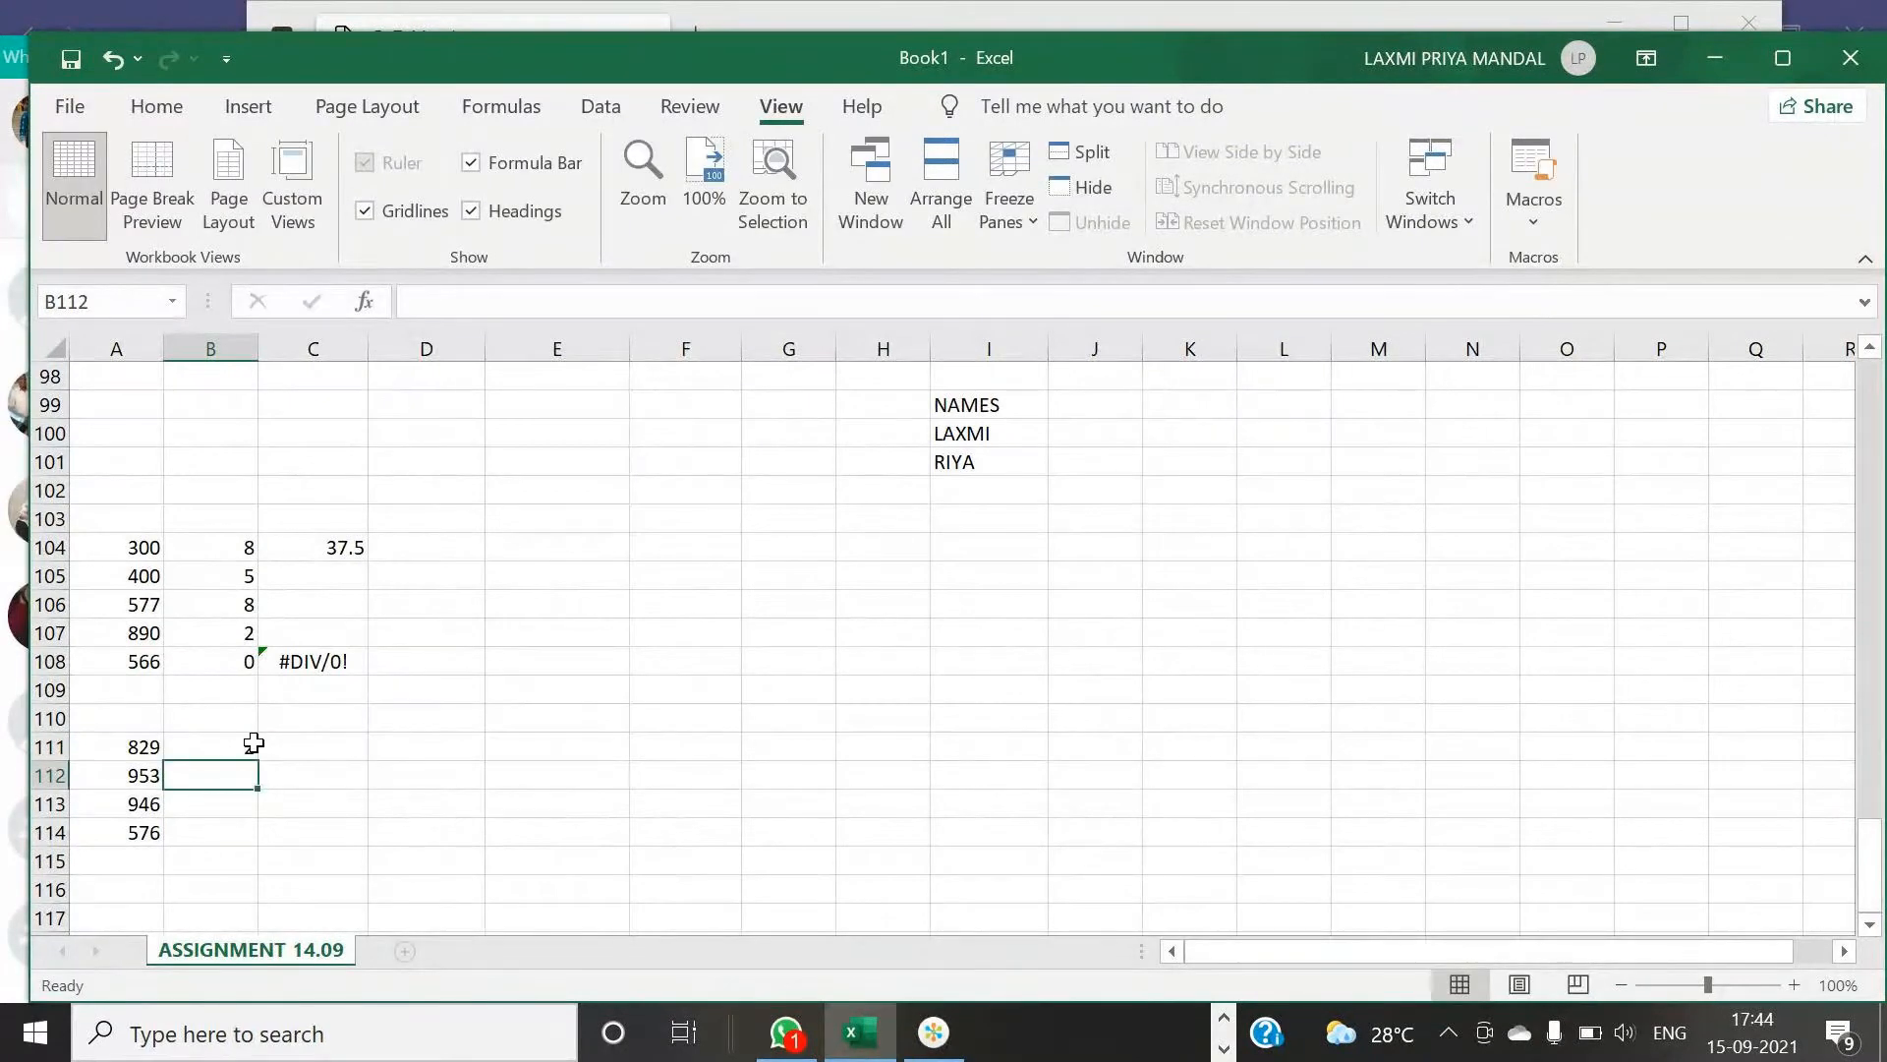
{"action": "type", "text": "0"}
{"action": "key", "text": "Return"}
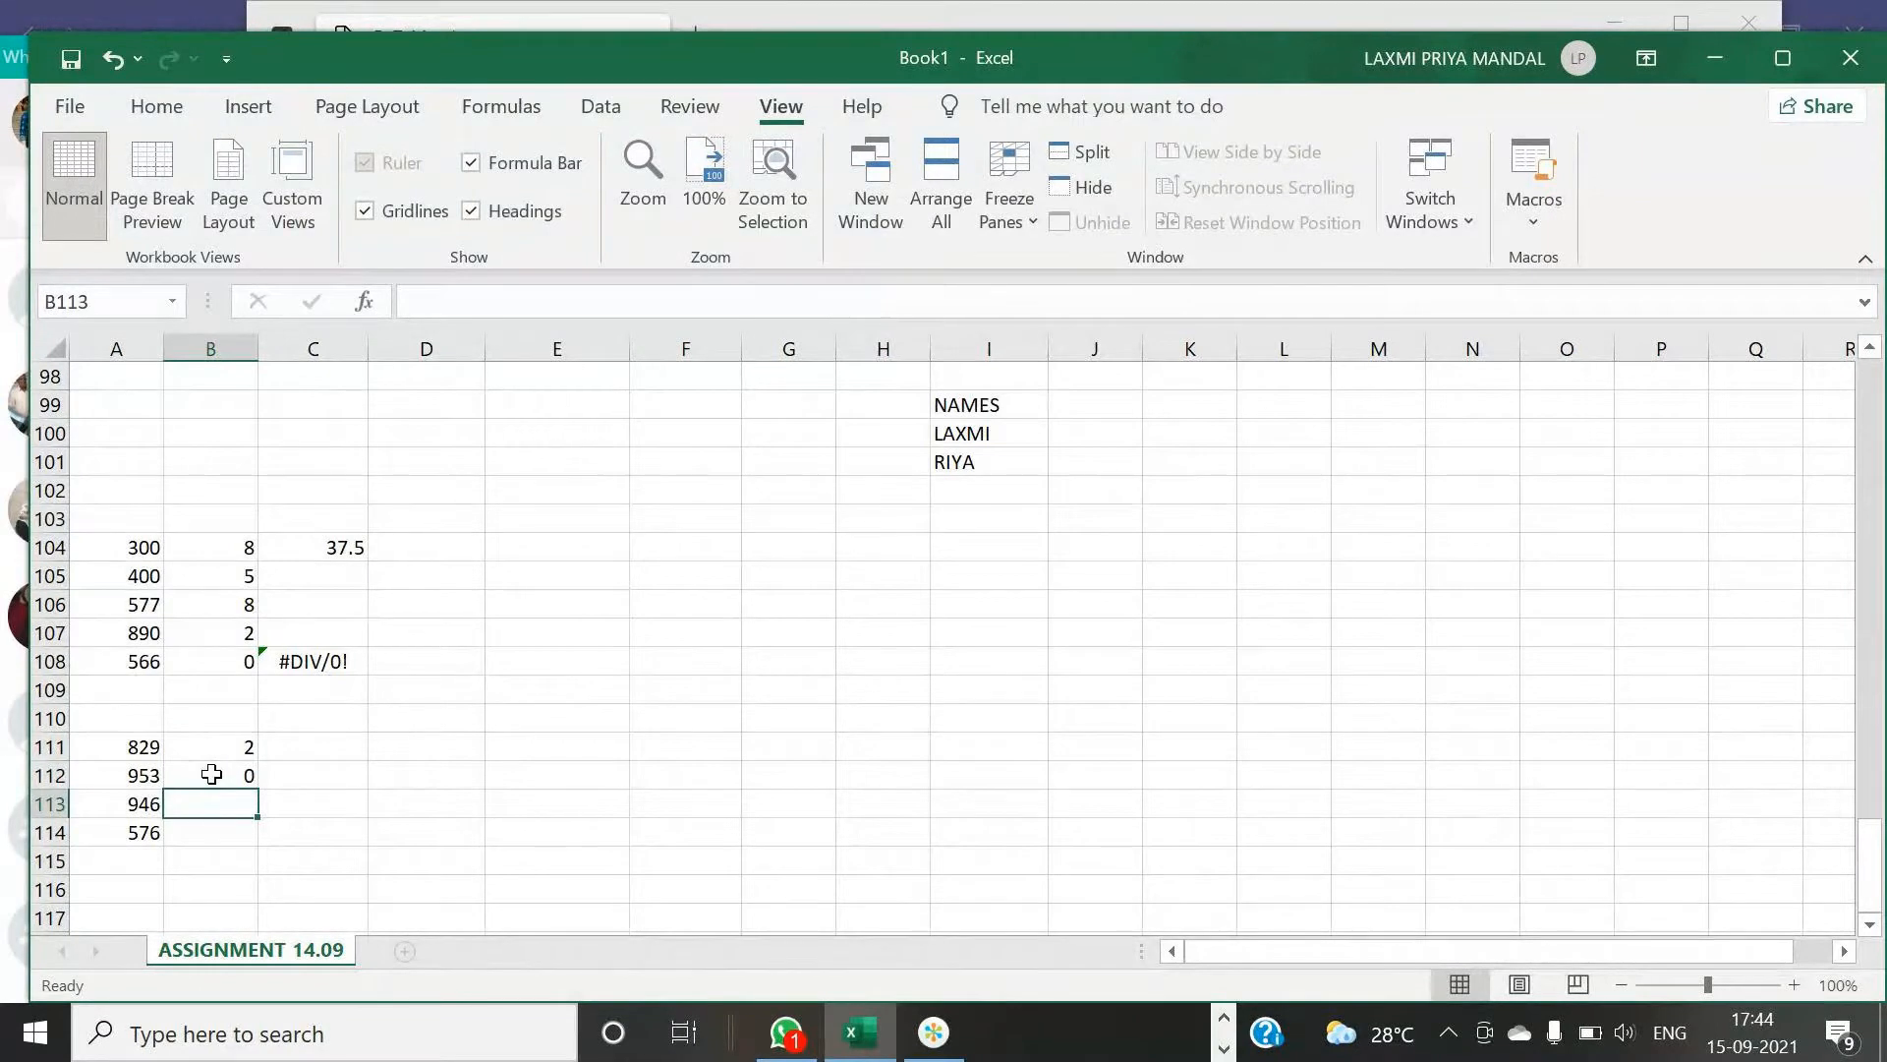
{"action": "type", "text": "4"}
{"action": "key", "text": "Return"}
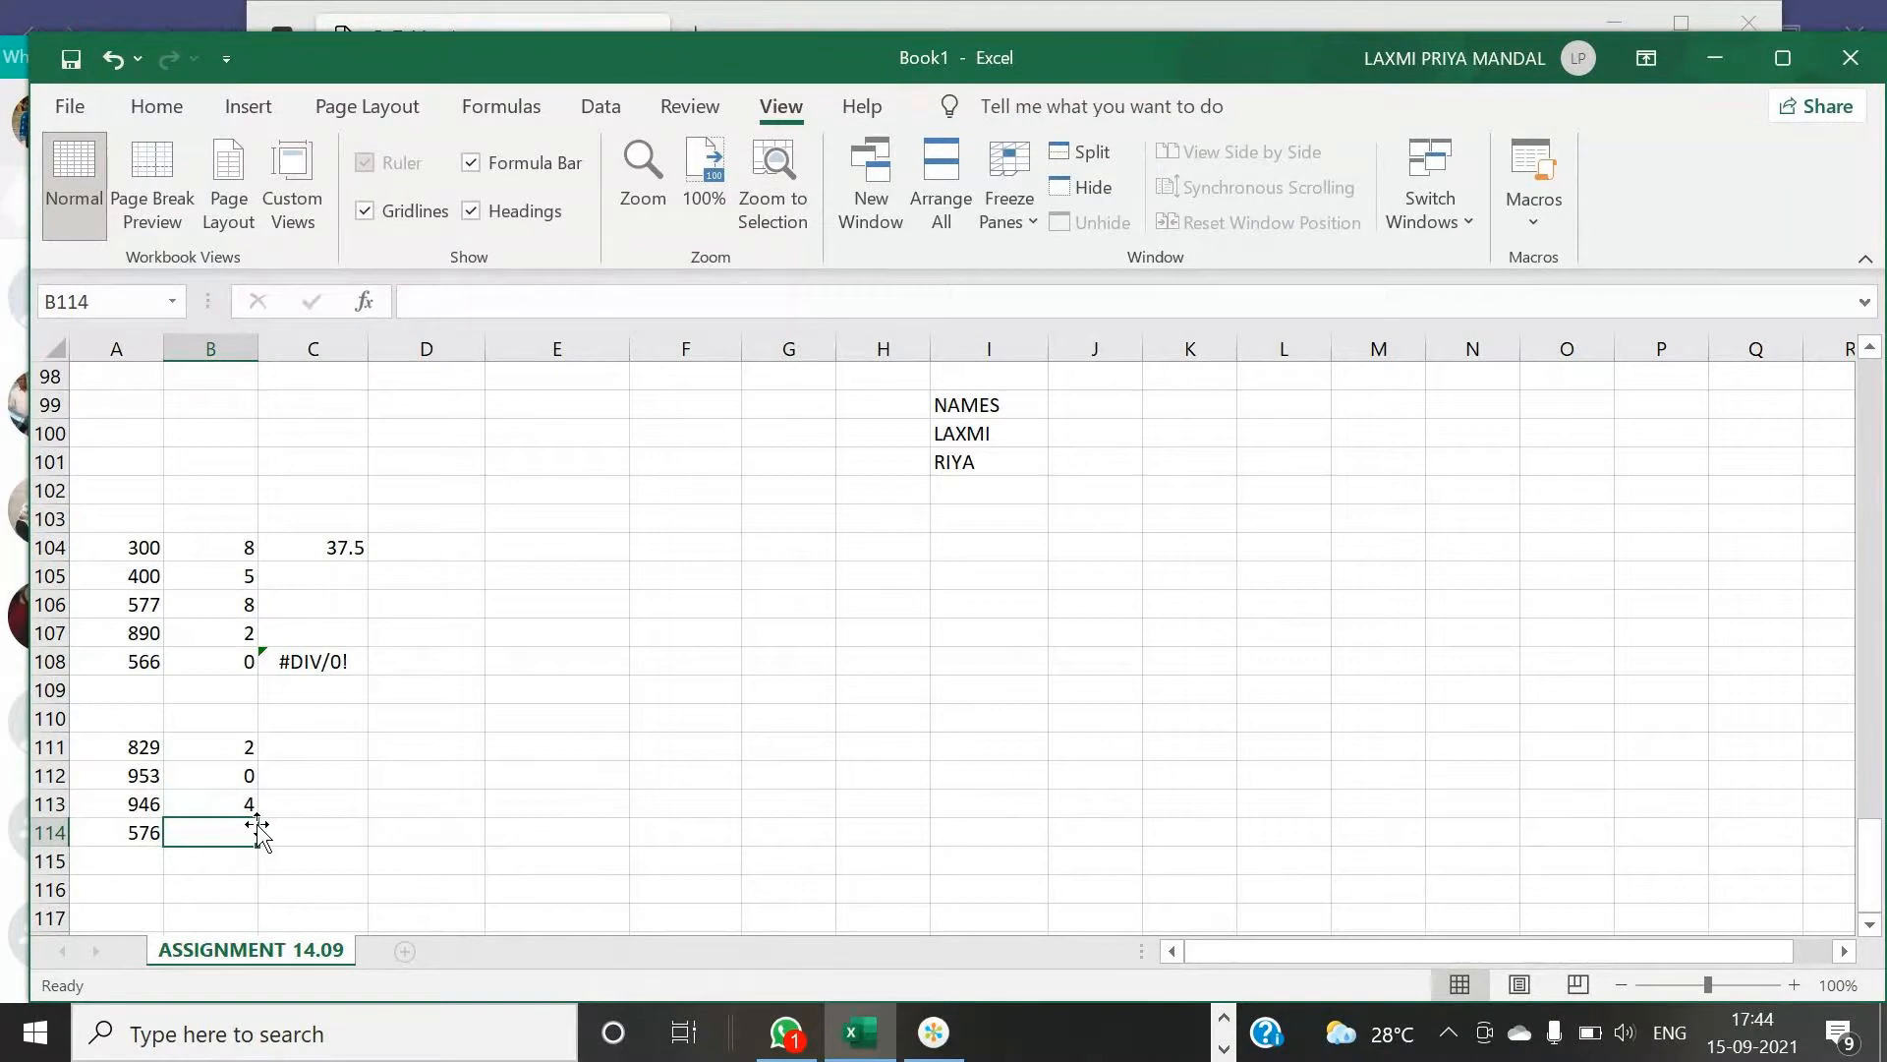
{"action": "type", "text": "3"}
{"action": "scroll", "coordinate": [291, 818], "scroll_direction": "down", "scroll_amount": 1}
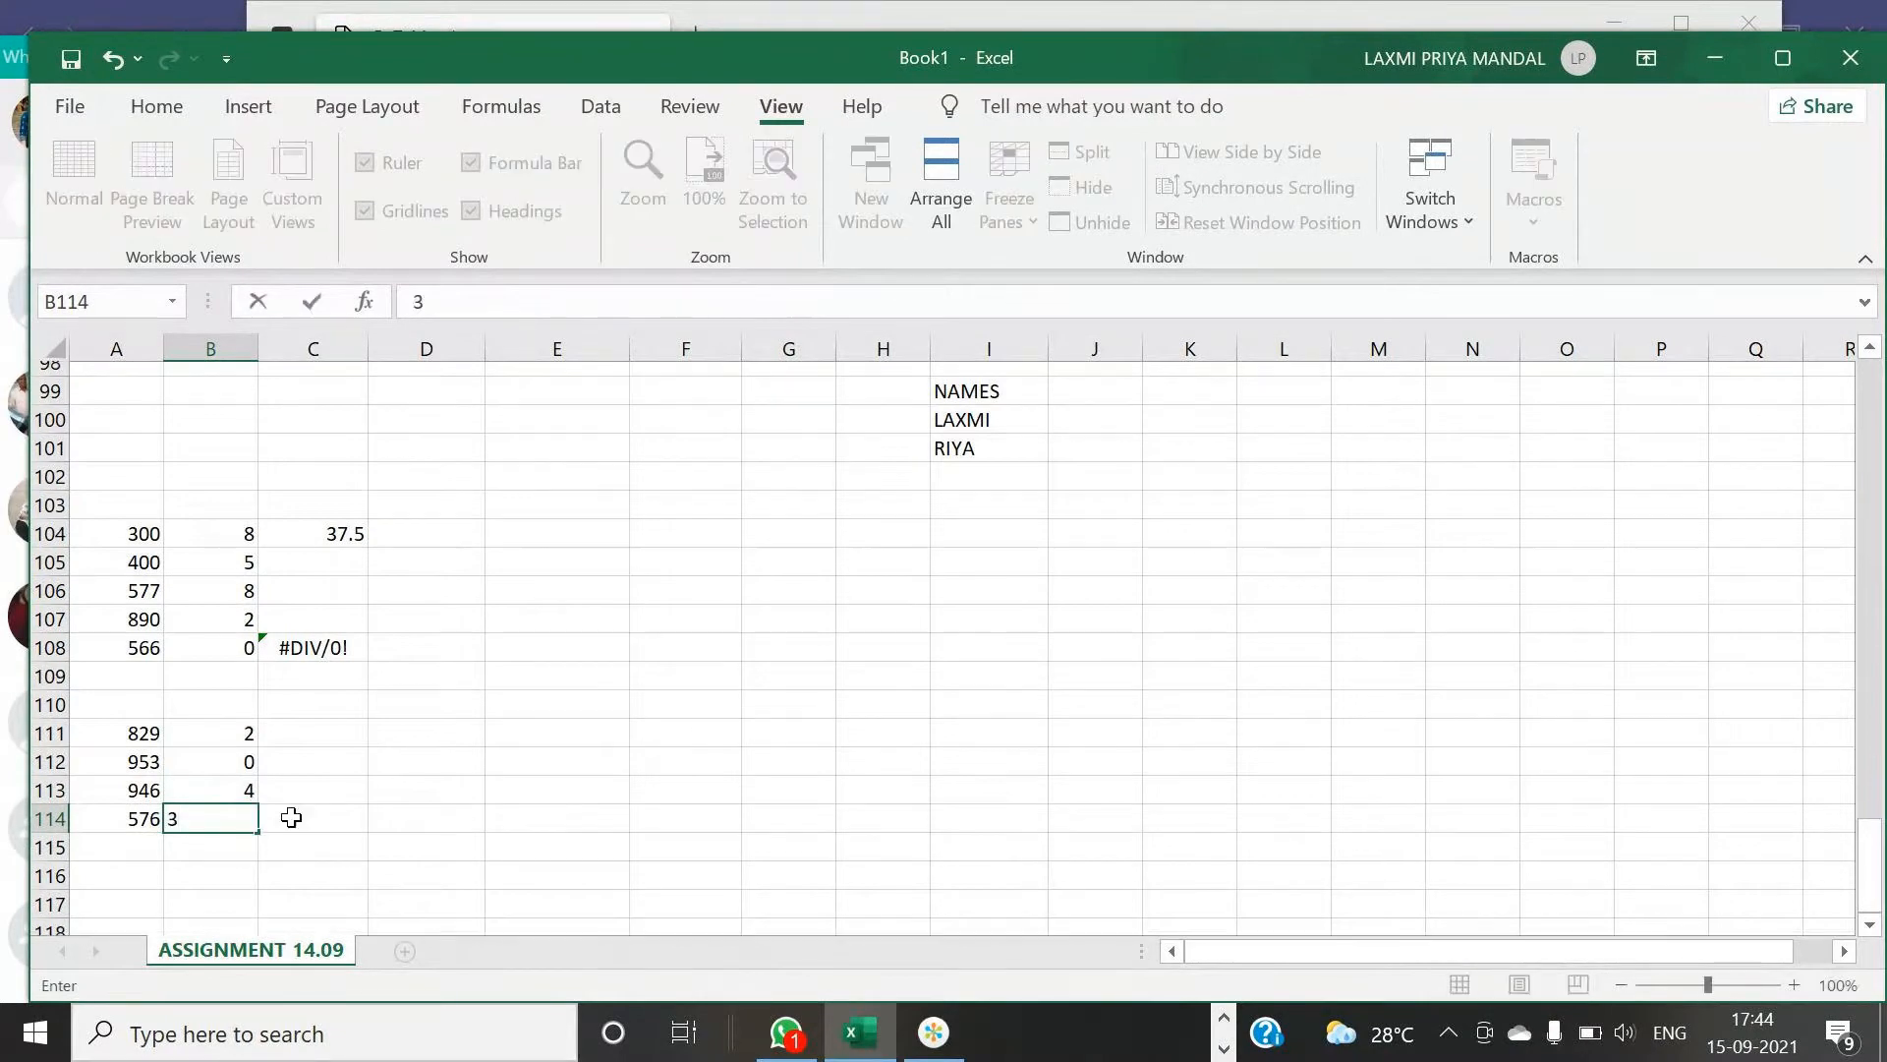
{"action": "scroll", "coordinate": [291, 818], "scroll_direction": "up", "scroll_amount": 1}
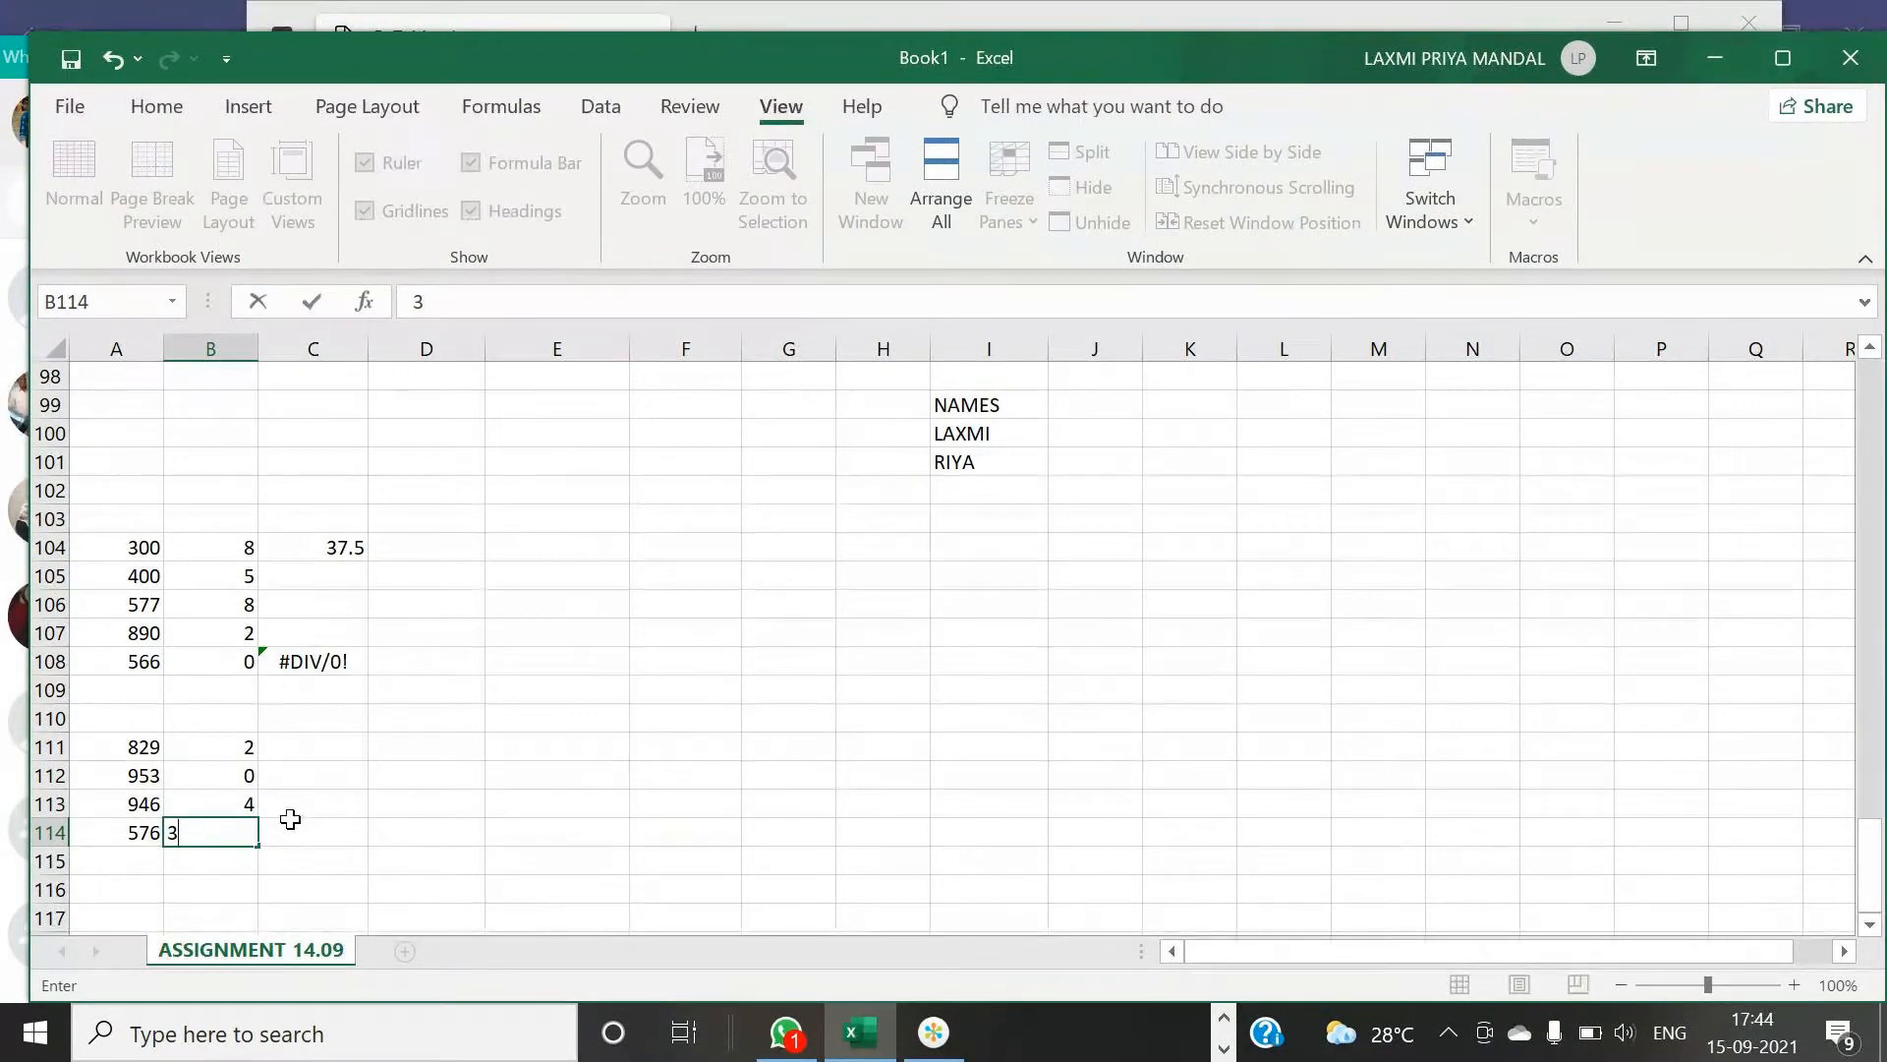
- Write a formula in C111 using IF and ISERROR on A111/B111, returning 5 on error and 100 otherwise
{"action": "left_click", "coordinate": [322, 758]}
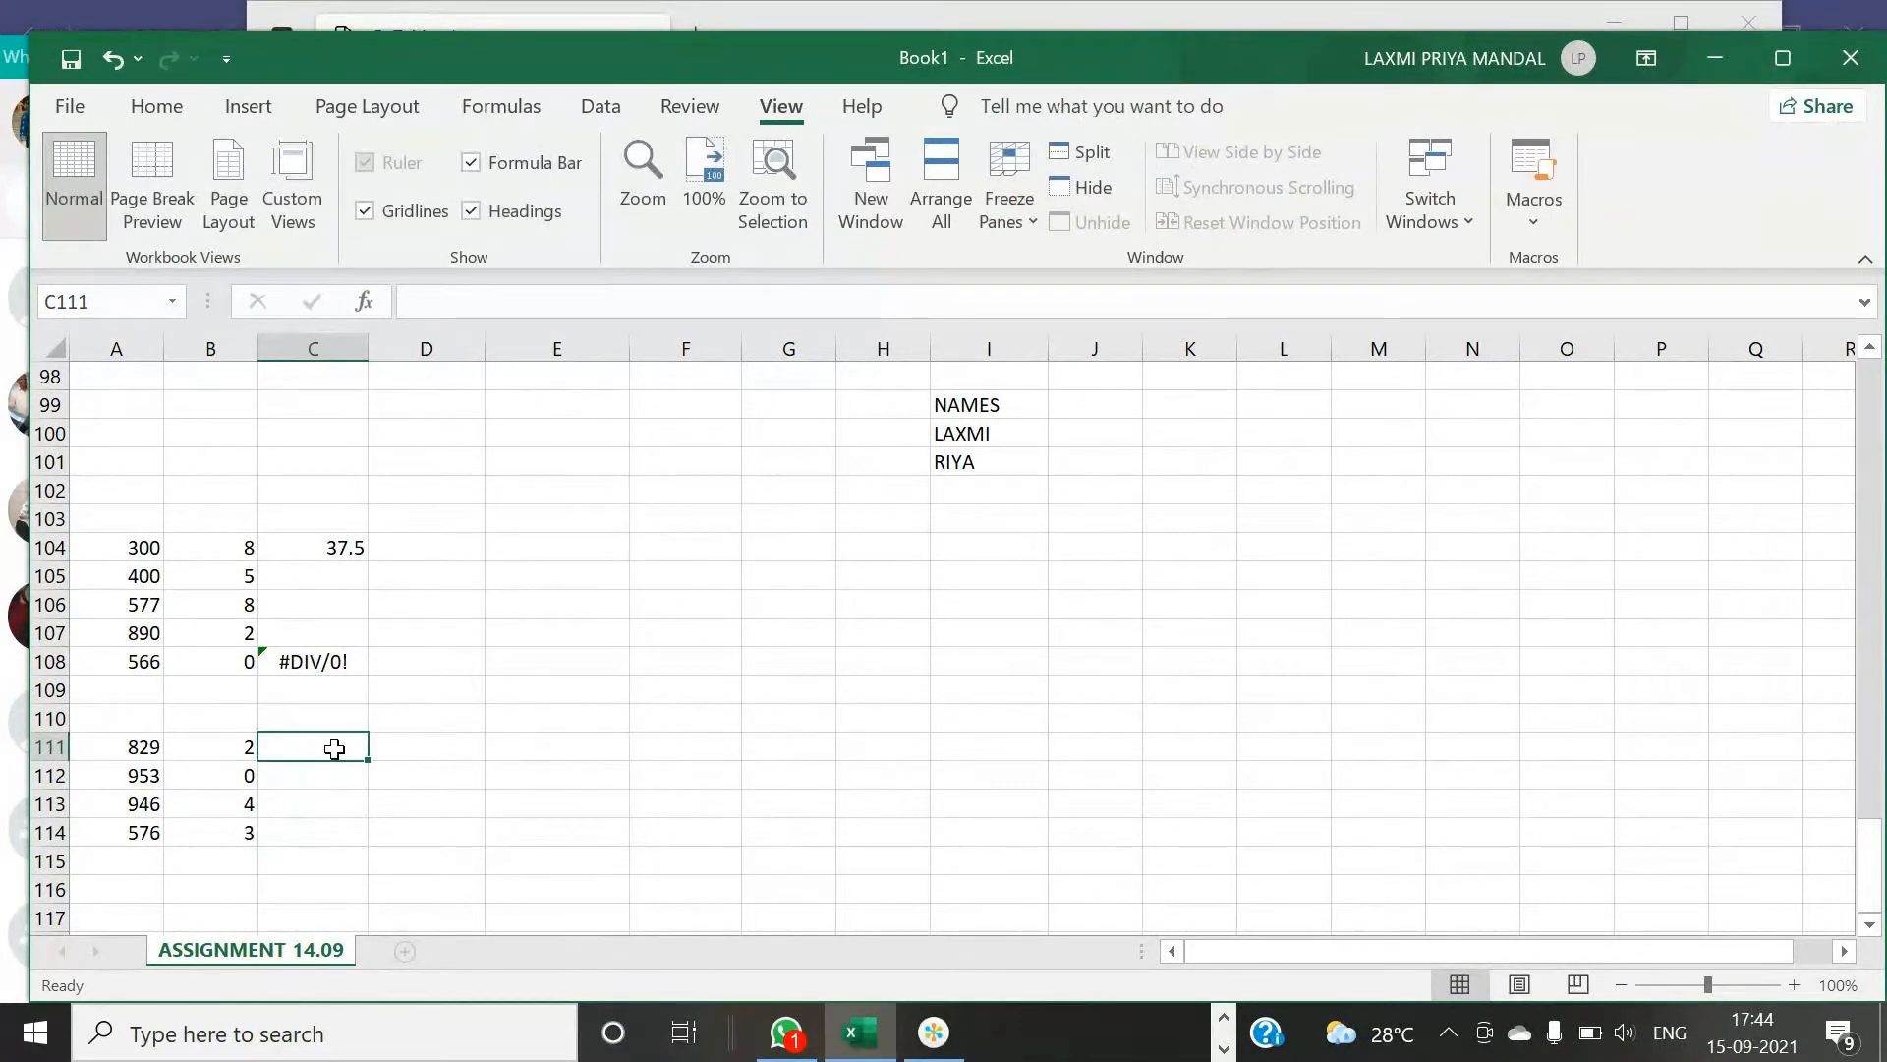
{"action": "type", "text": "="}
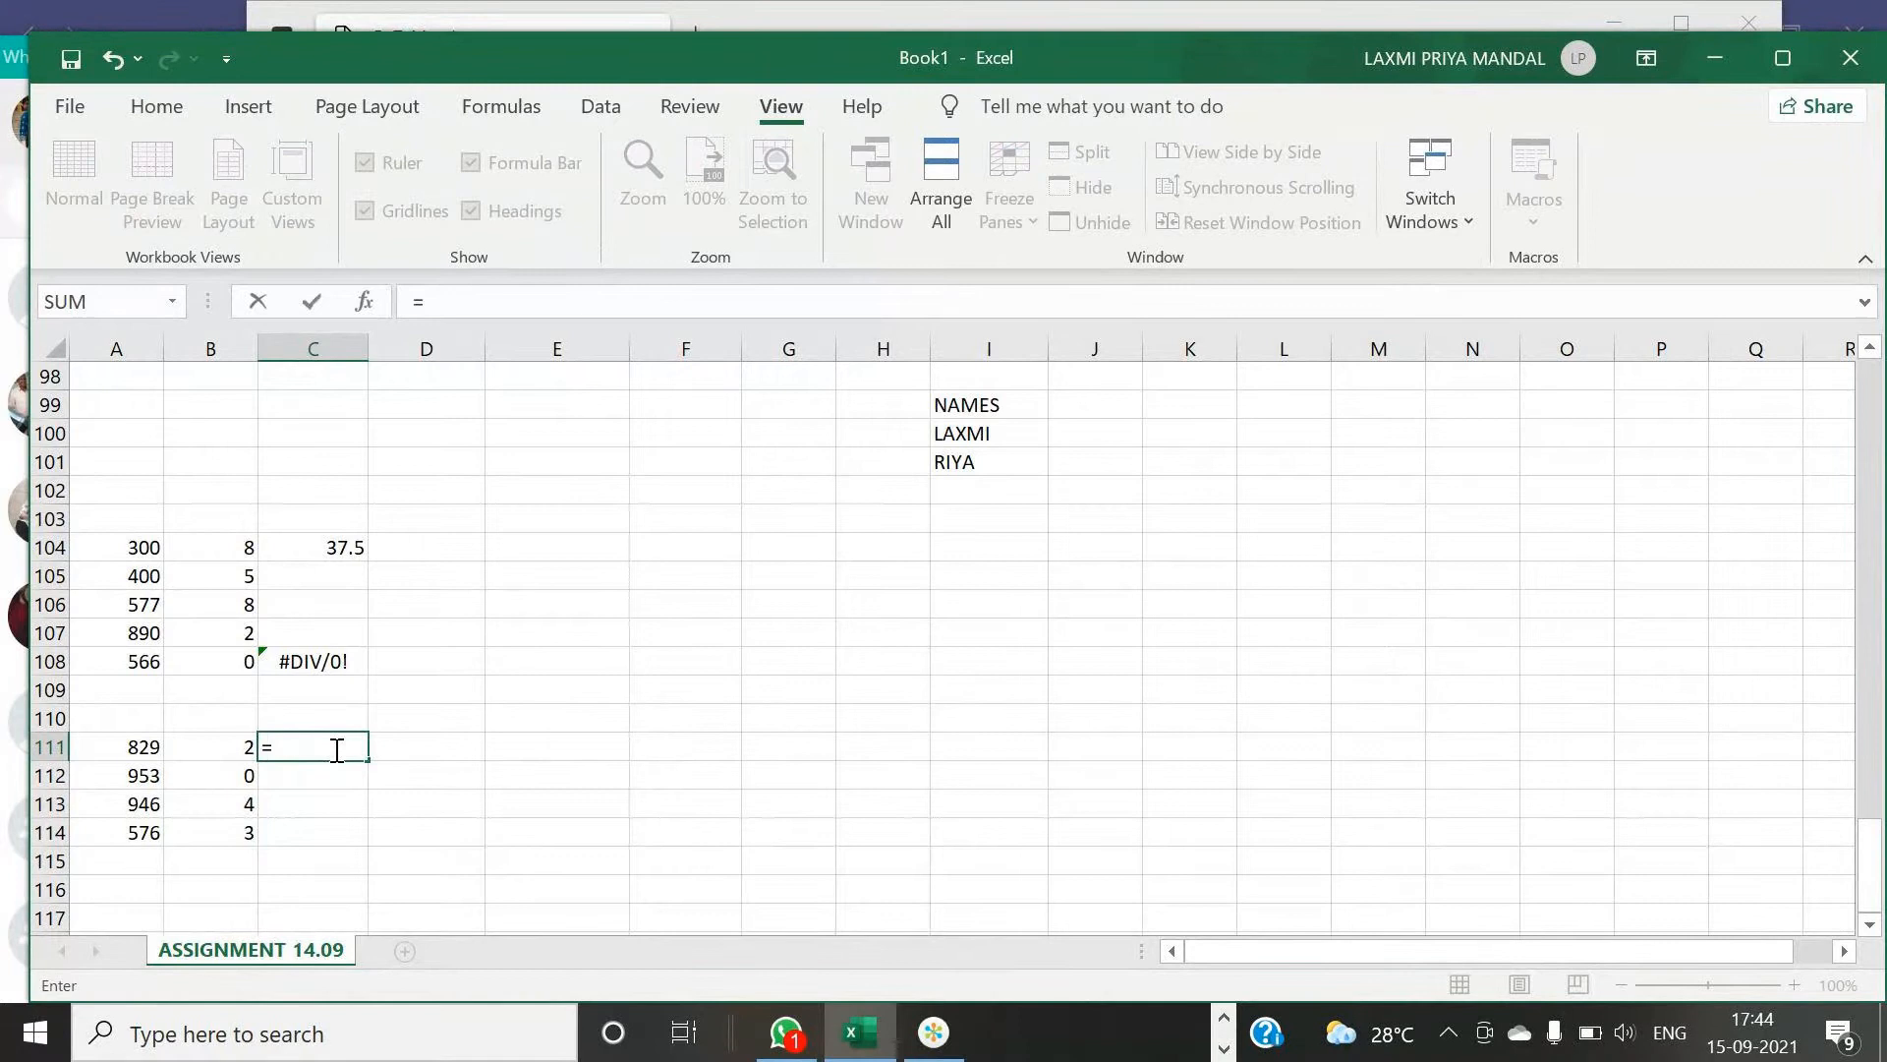
{"action": "type", "text": "IF"}
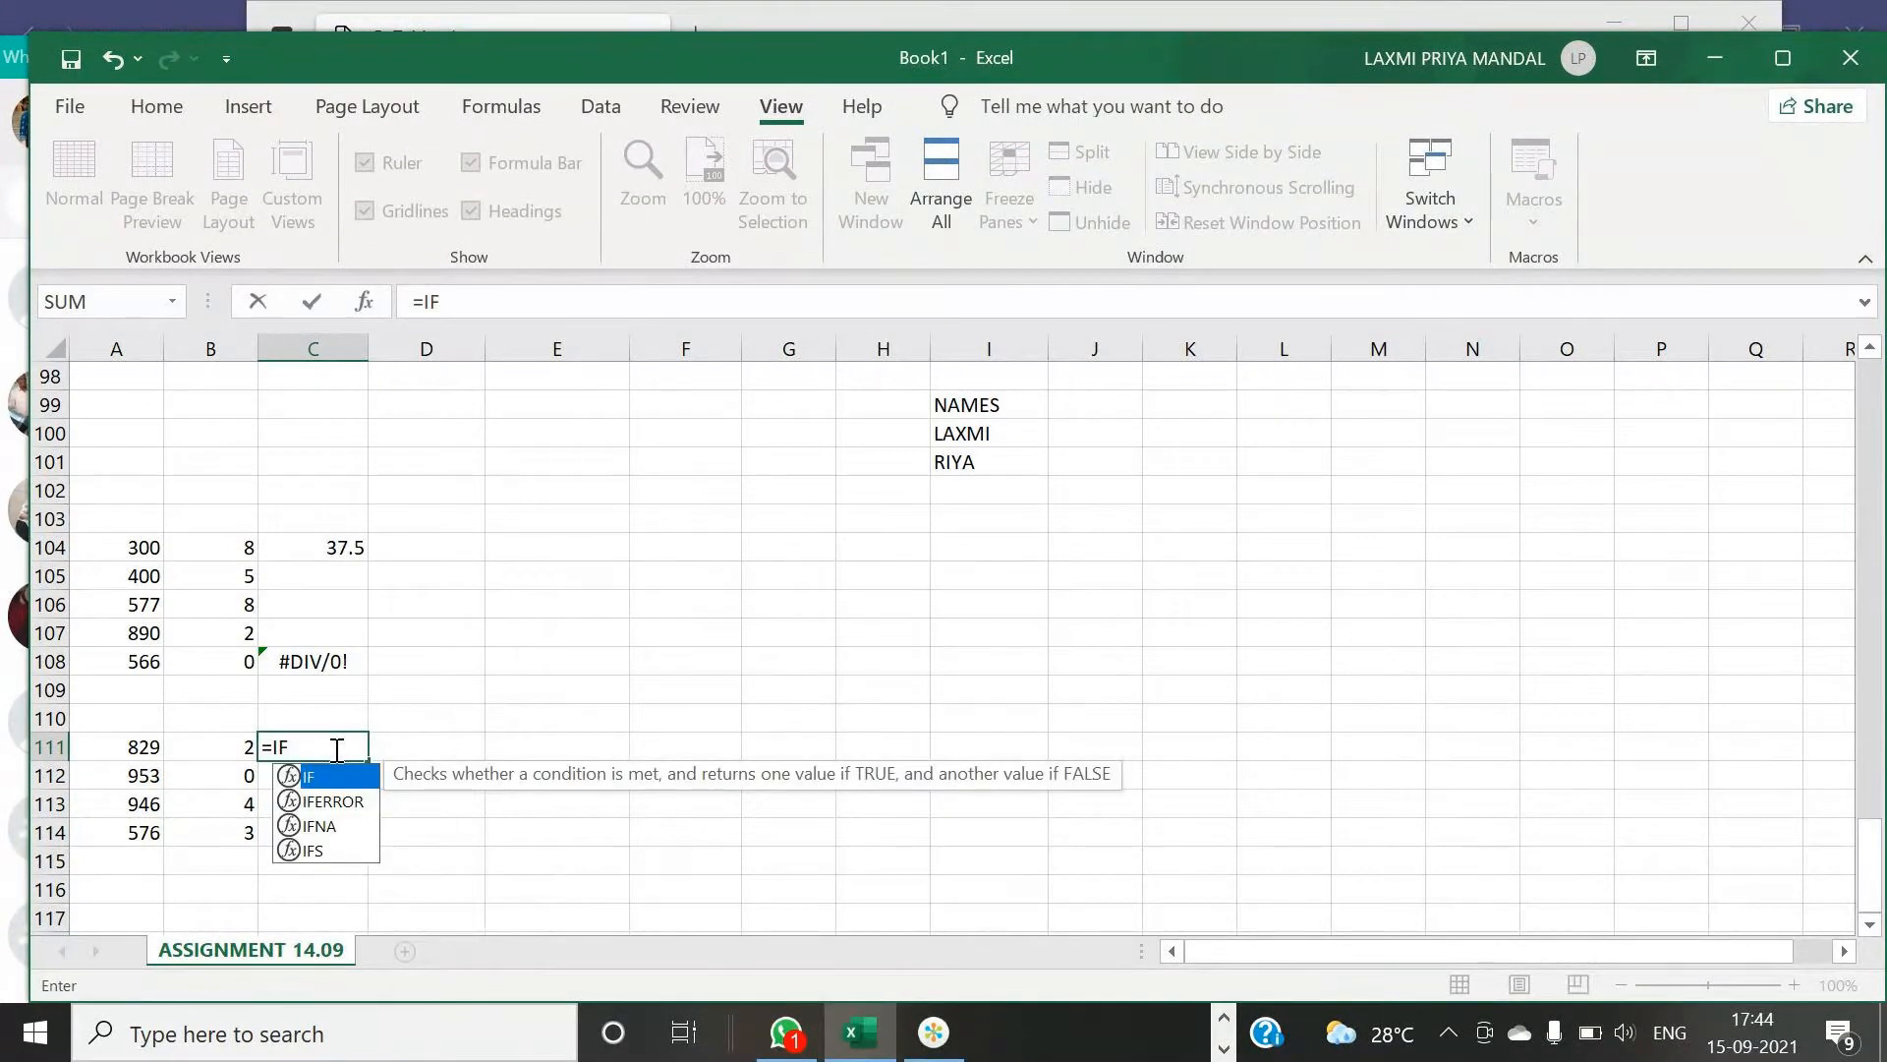
{"action": "type", "text": "("}
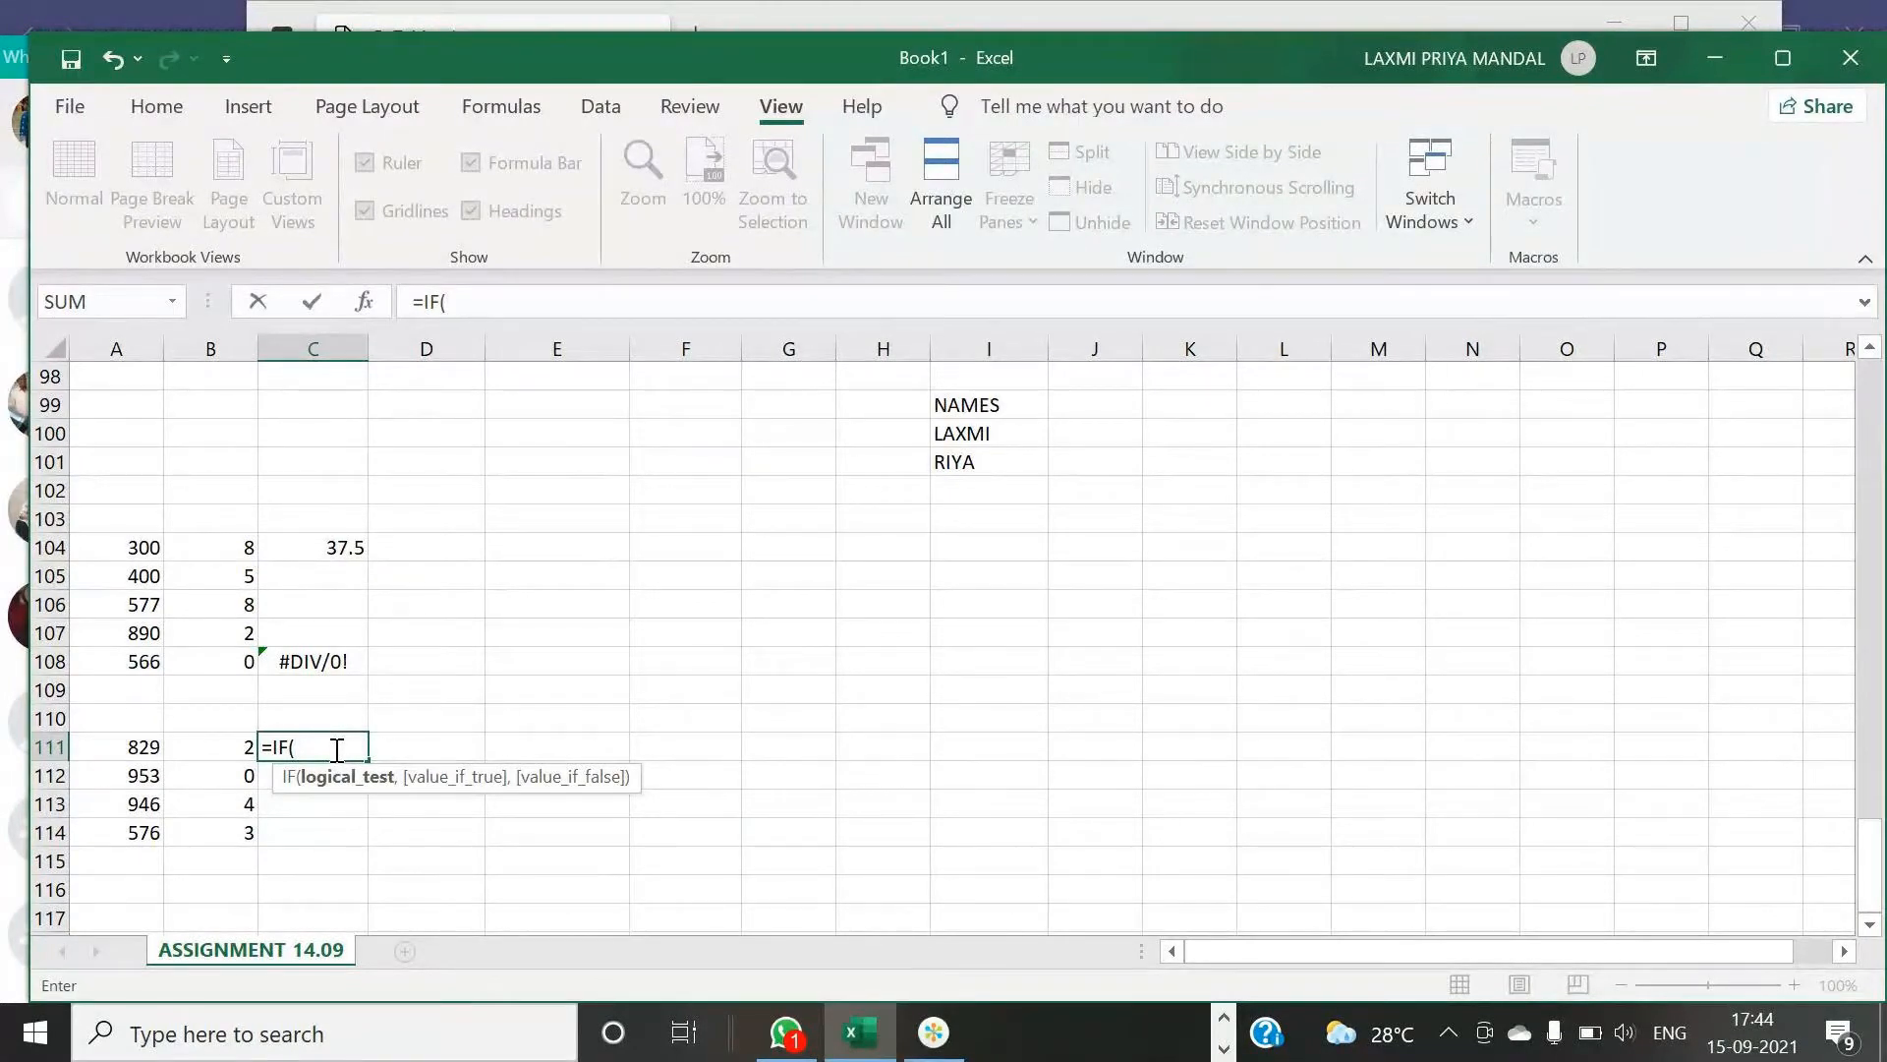
{"action": "type", "text": "ISE"}
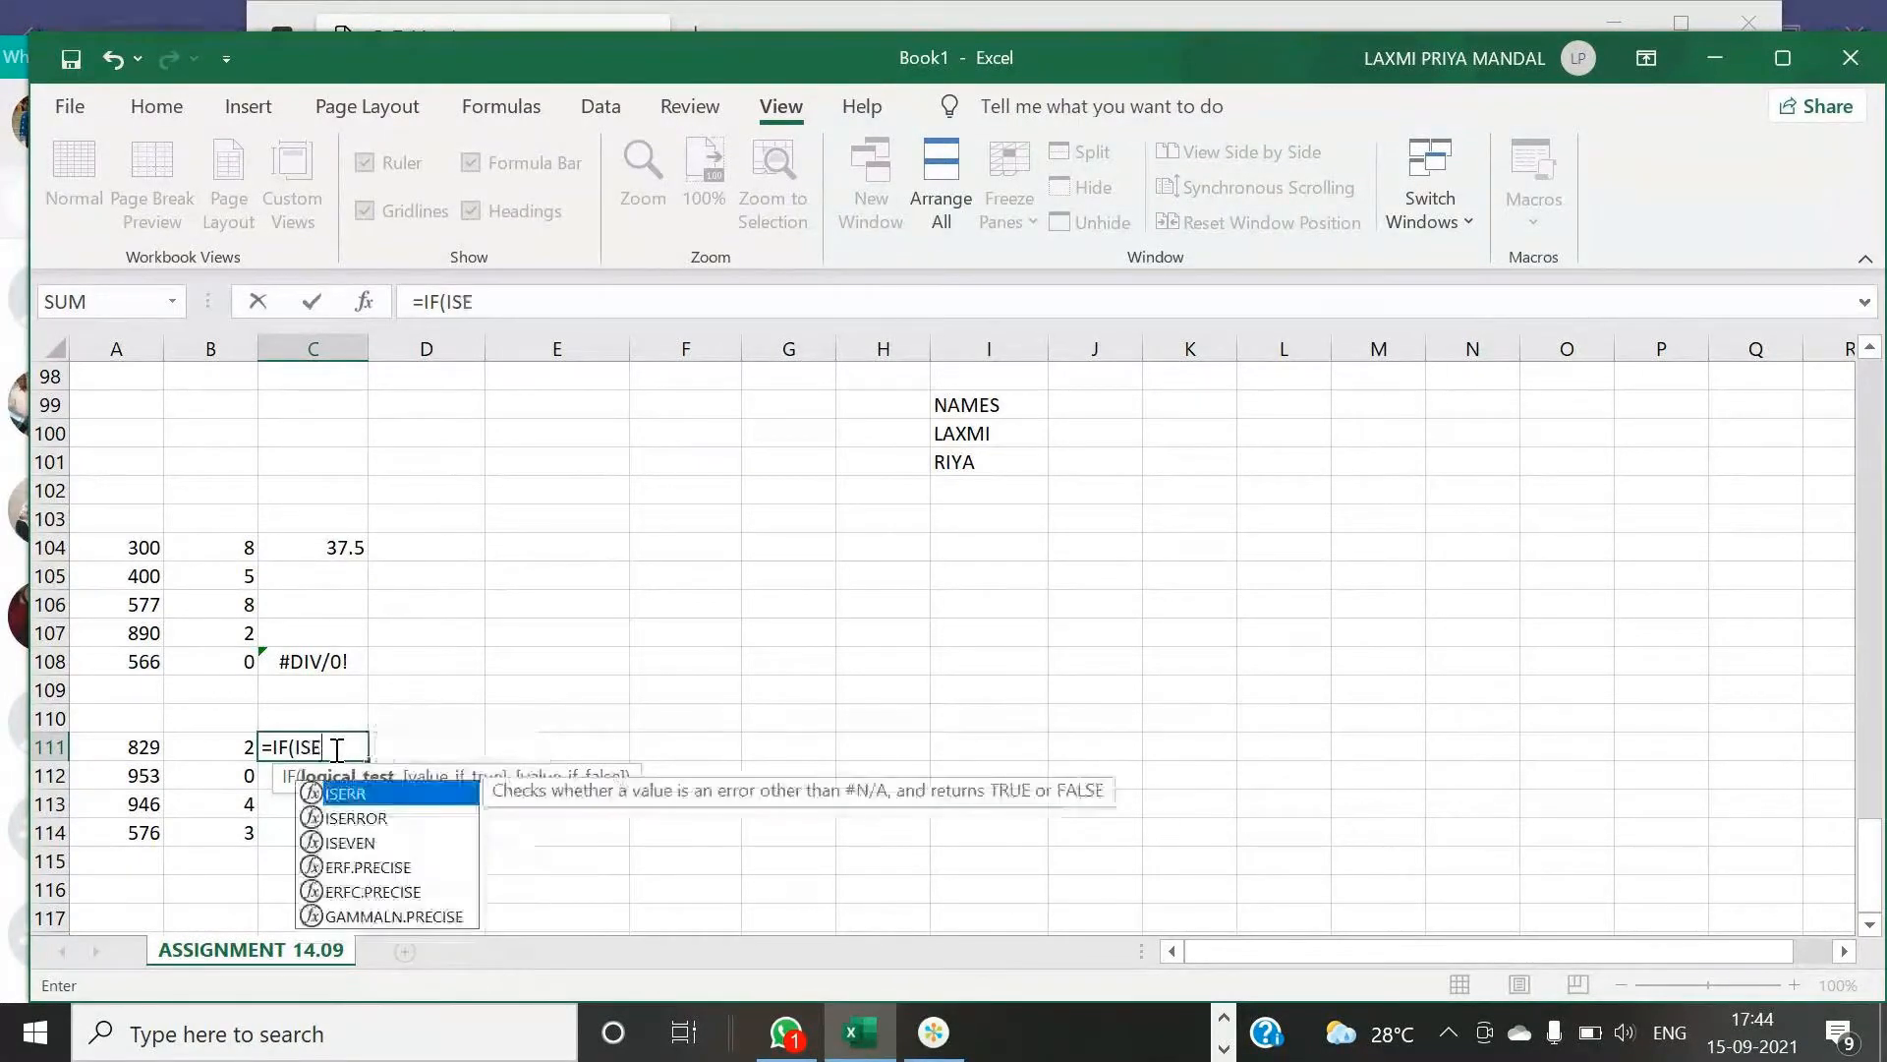
{"action": "type", "text": "RR"}
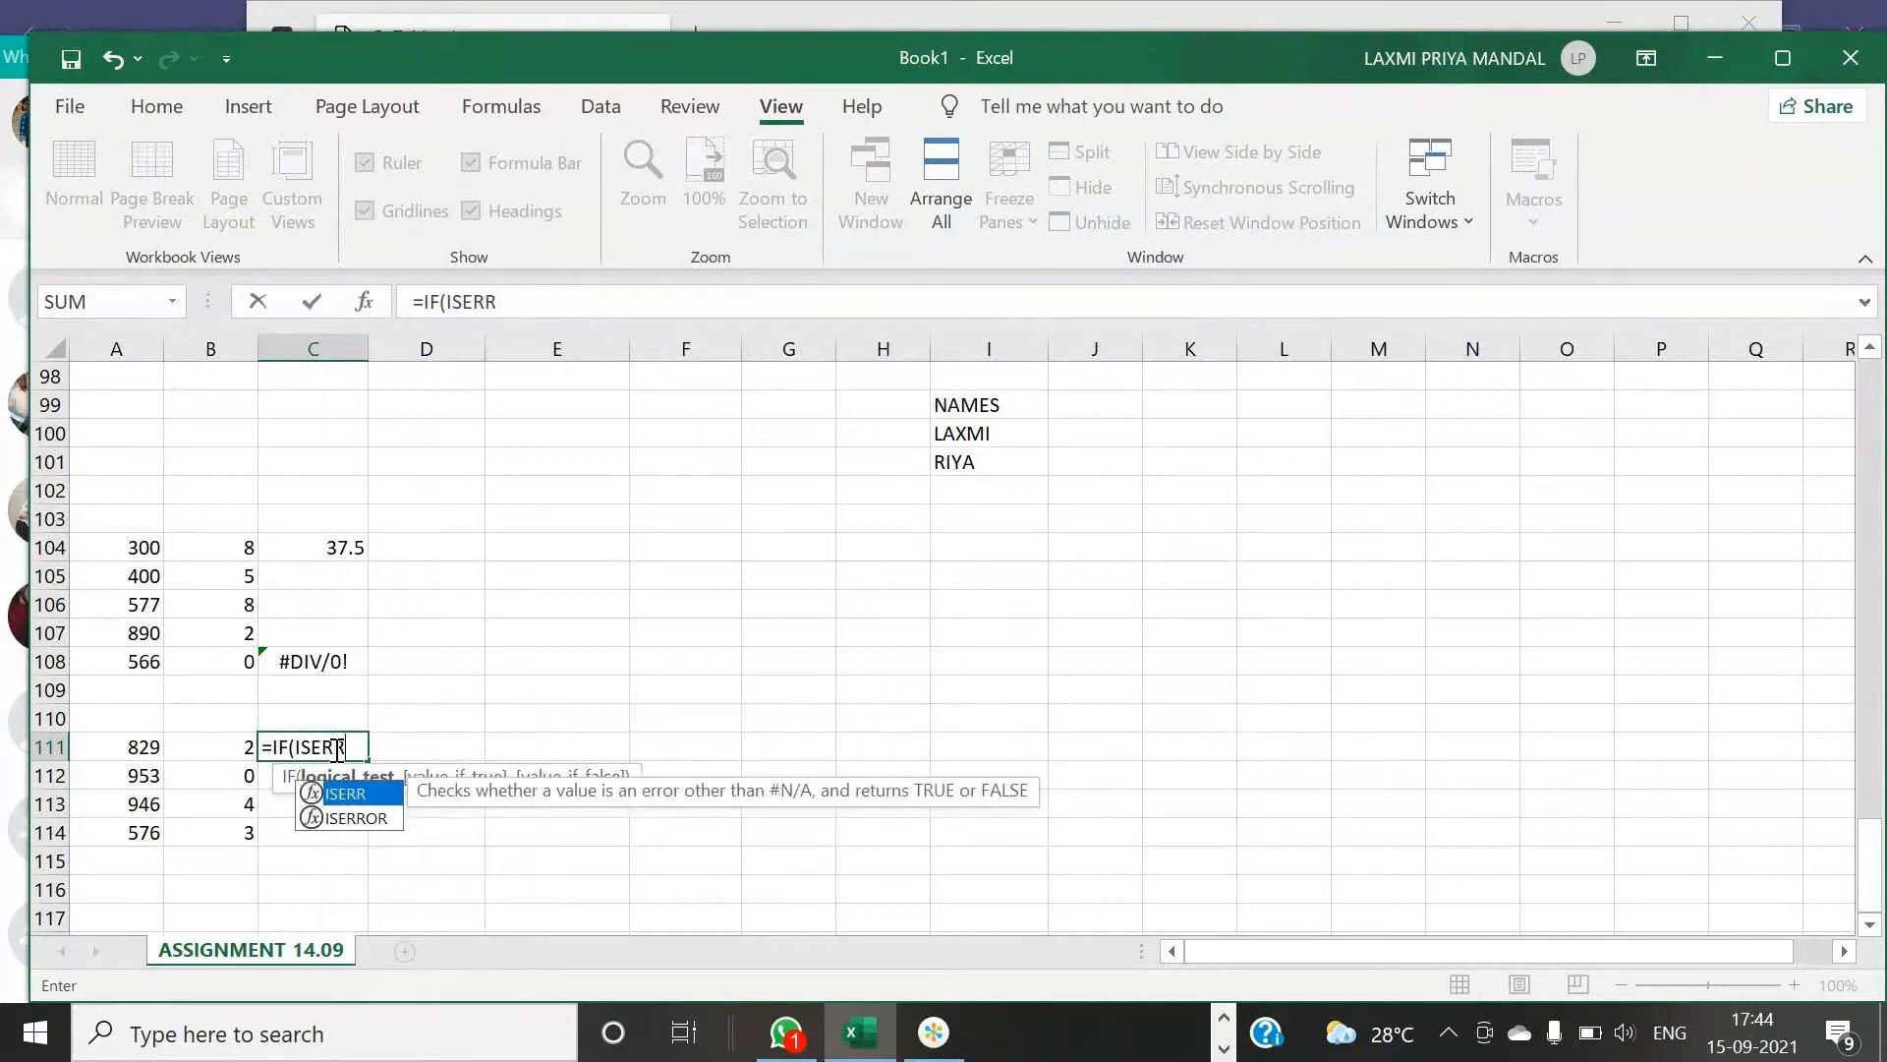
{"action": "type", "text": "OR"}
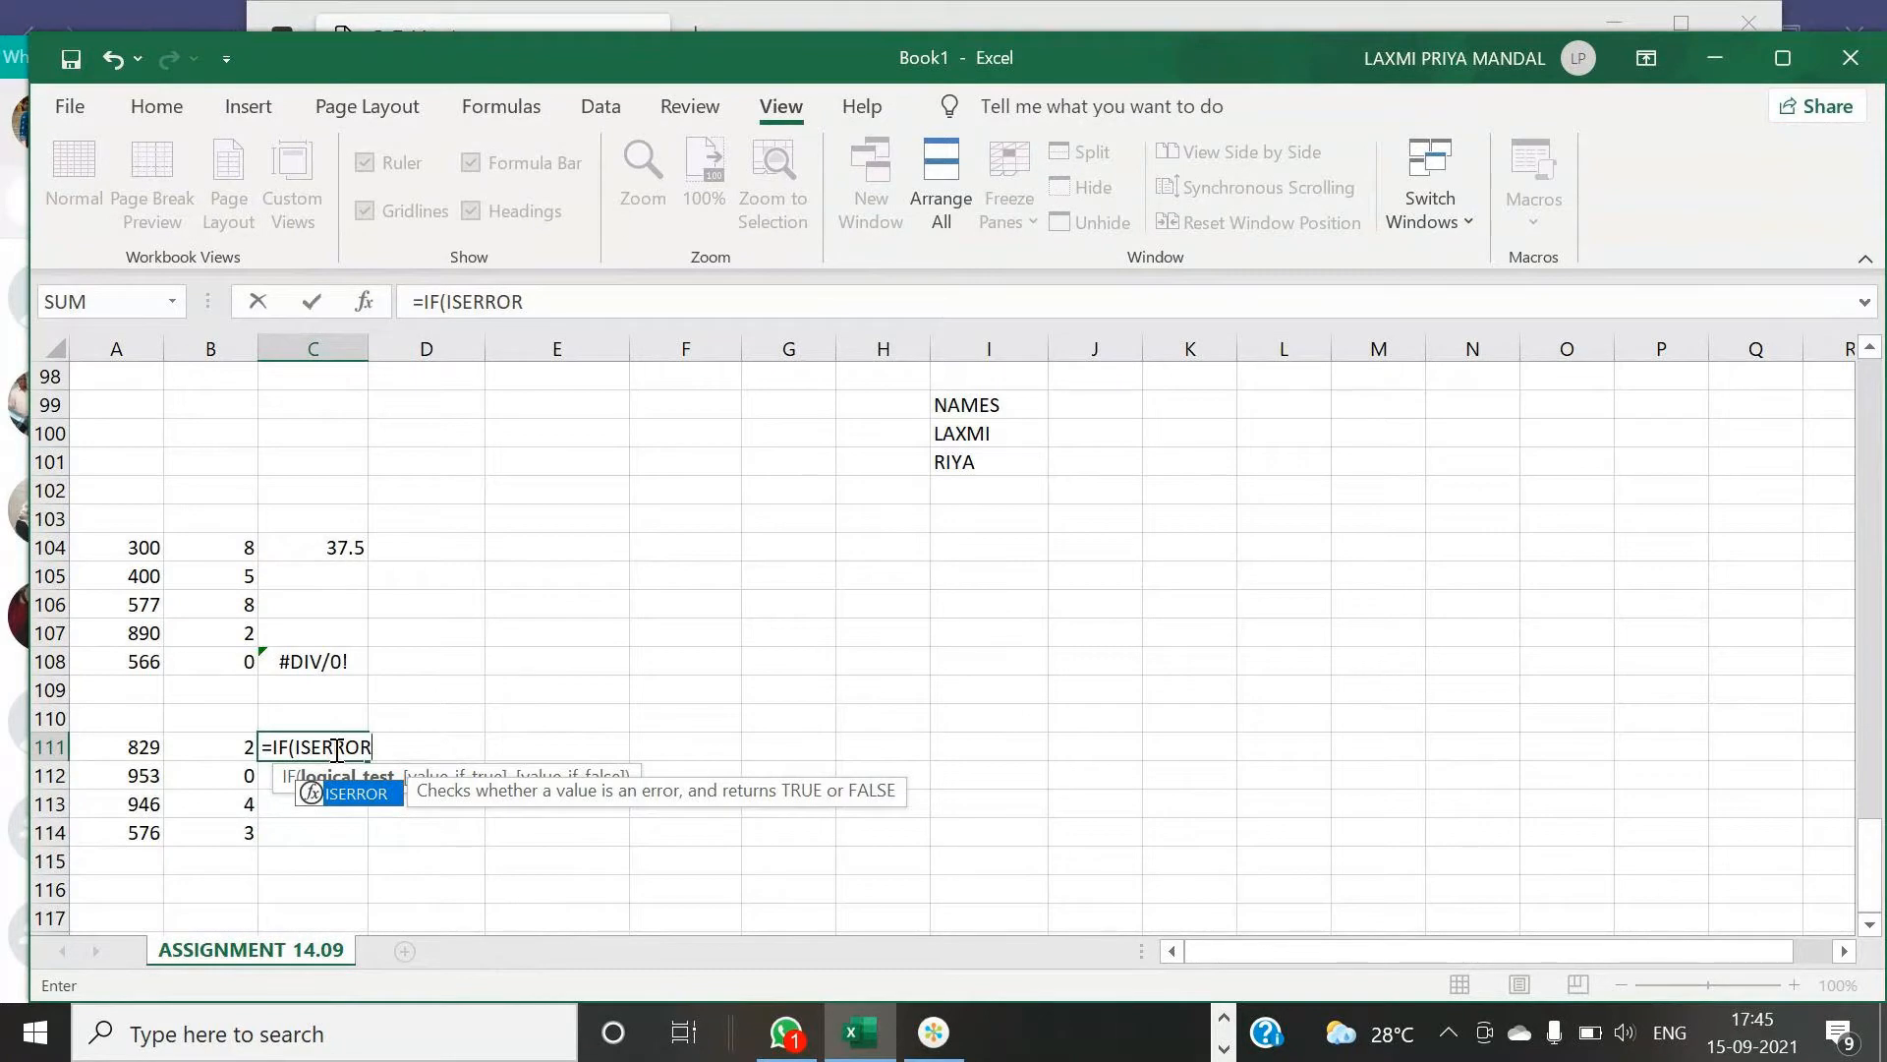
{"action": "type", "text": "("}
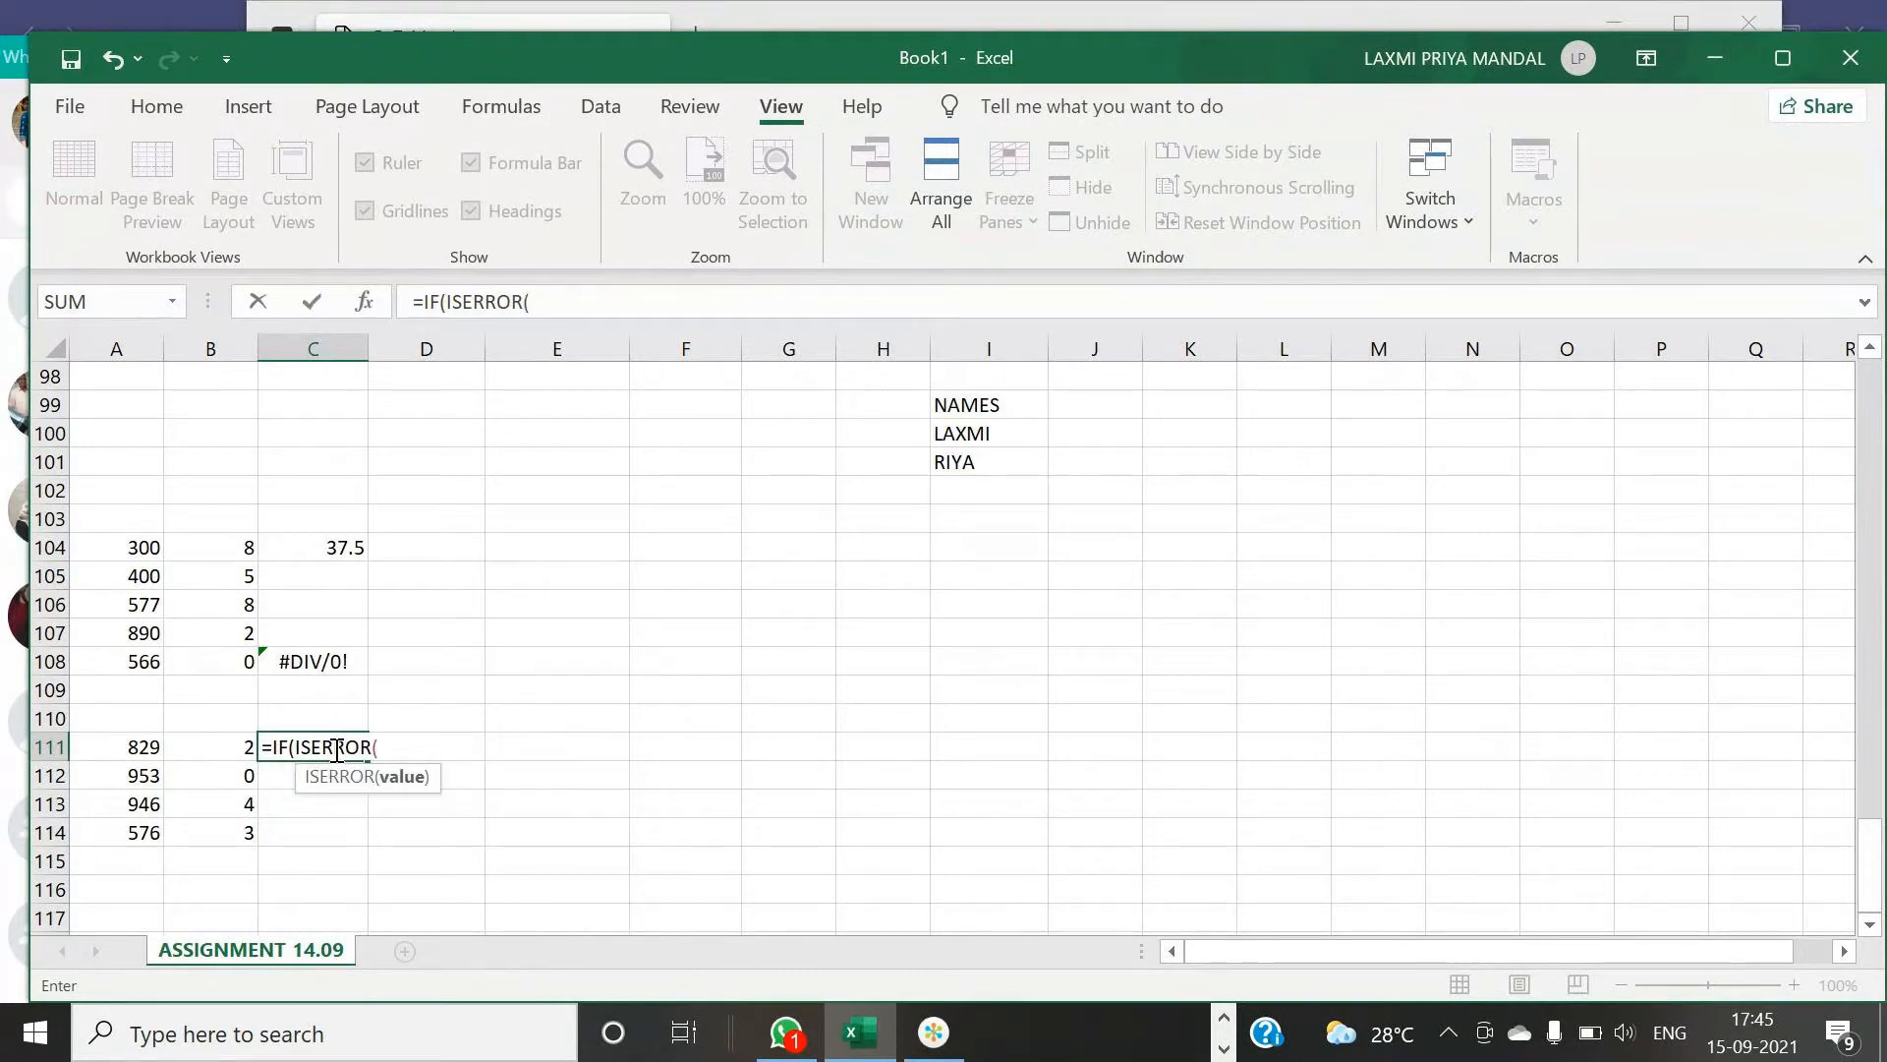
{"action": "left_click", "coordinate": [115, 750]}
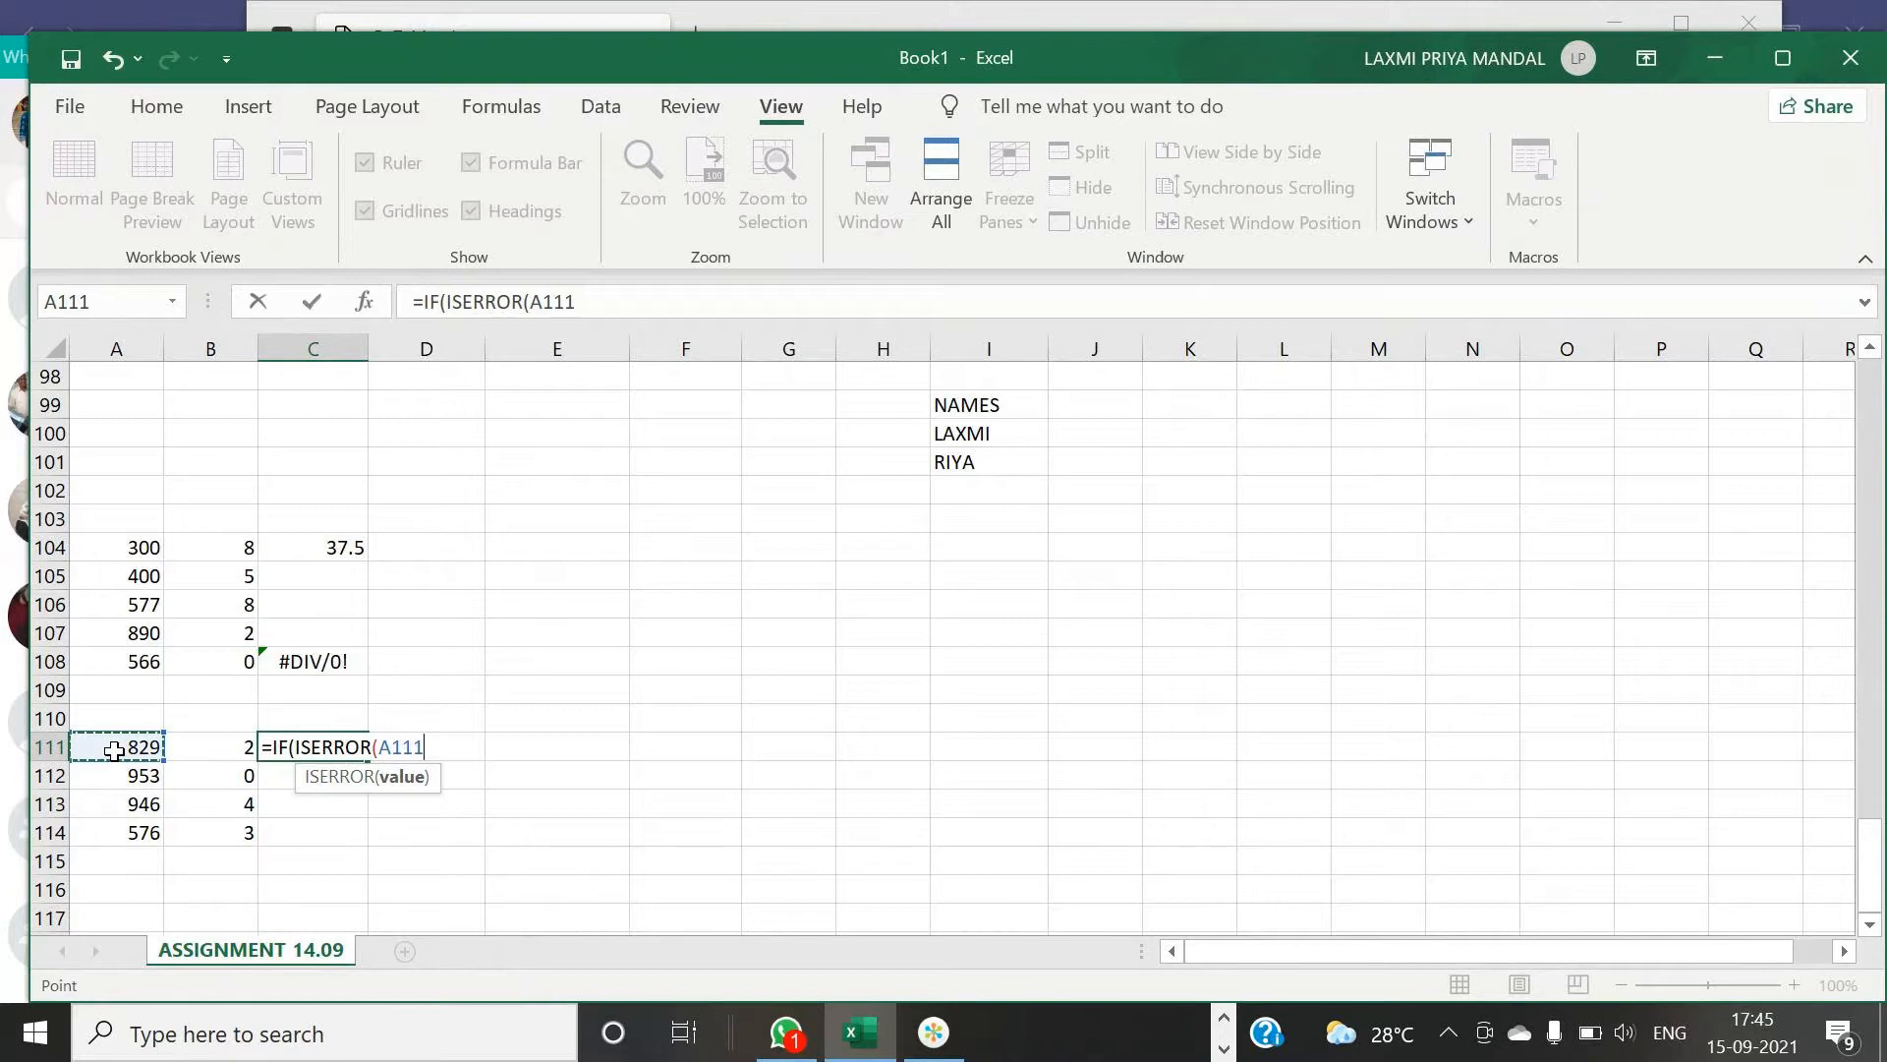
{"action": "type", "text": "/"}
{"action": "left_click", "coordinate": [203, 747]}
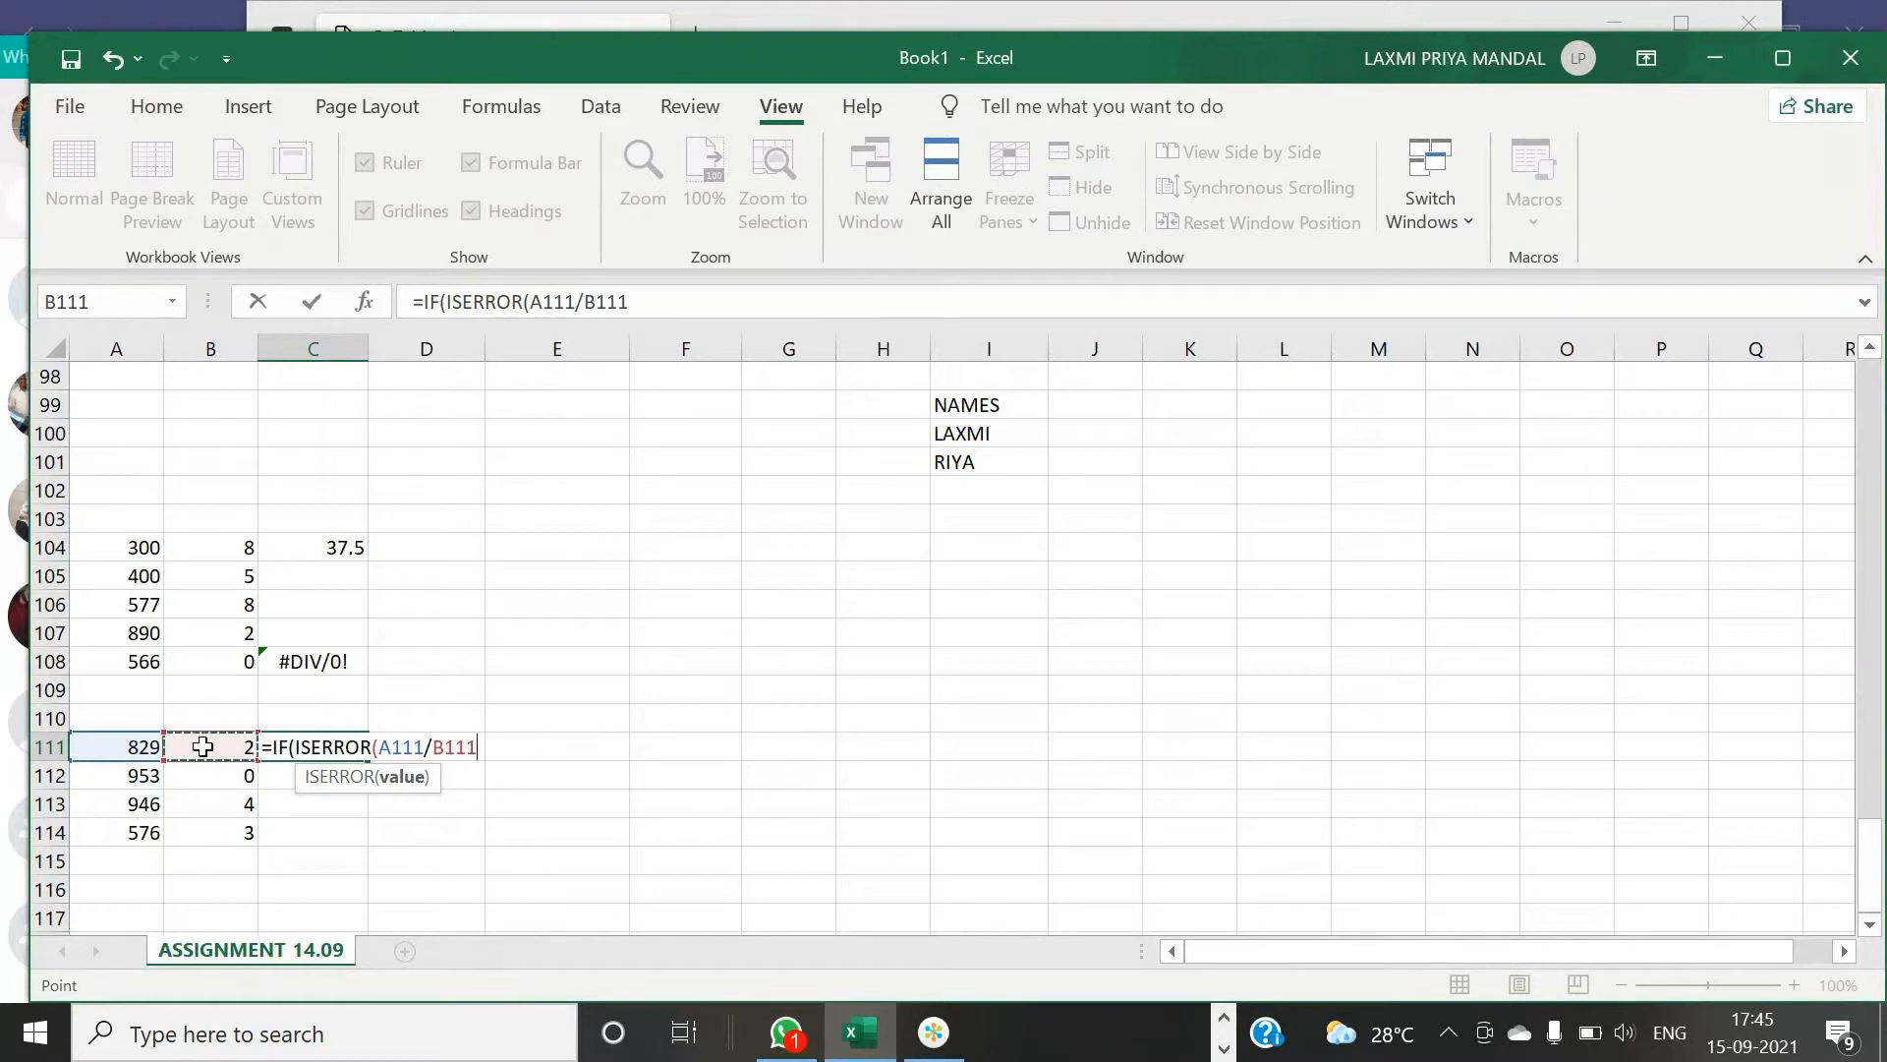
{"action": "type", "text": "),"}
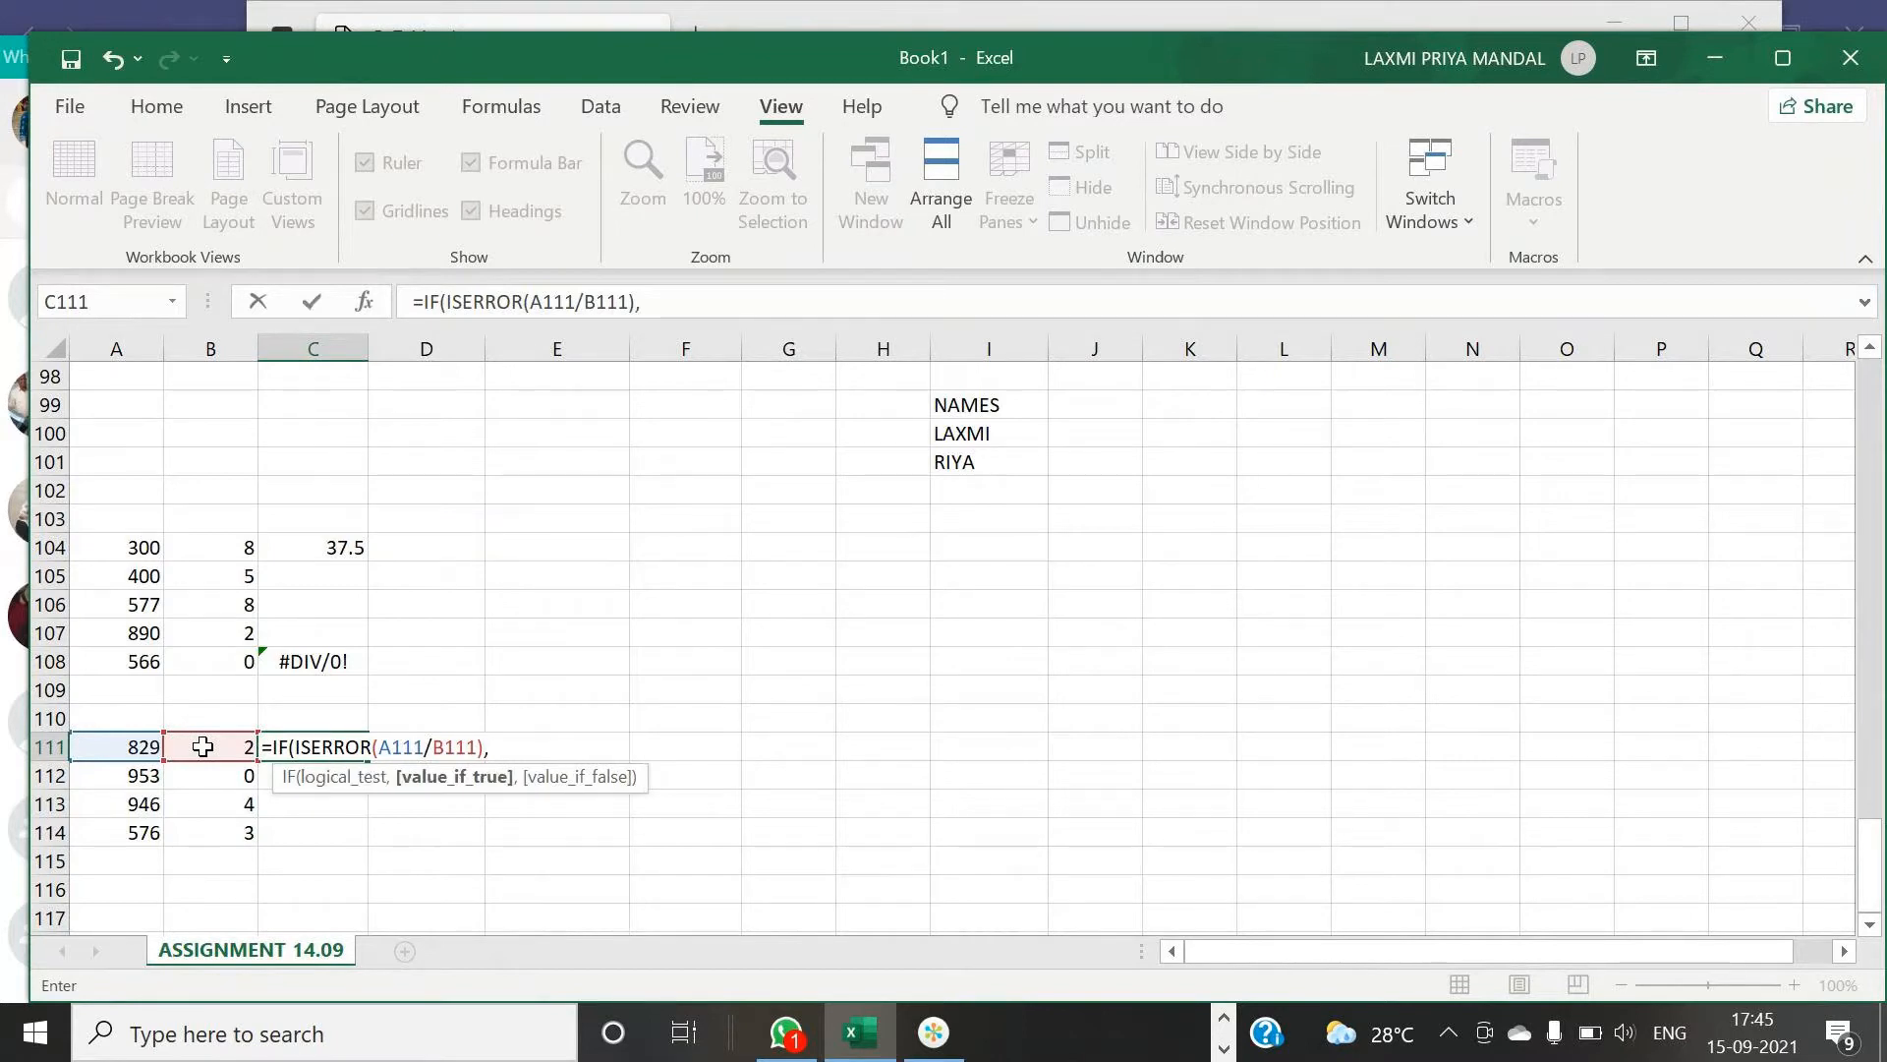
{"action": "type", "text": "5,100"}
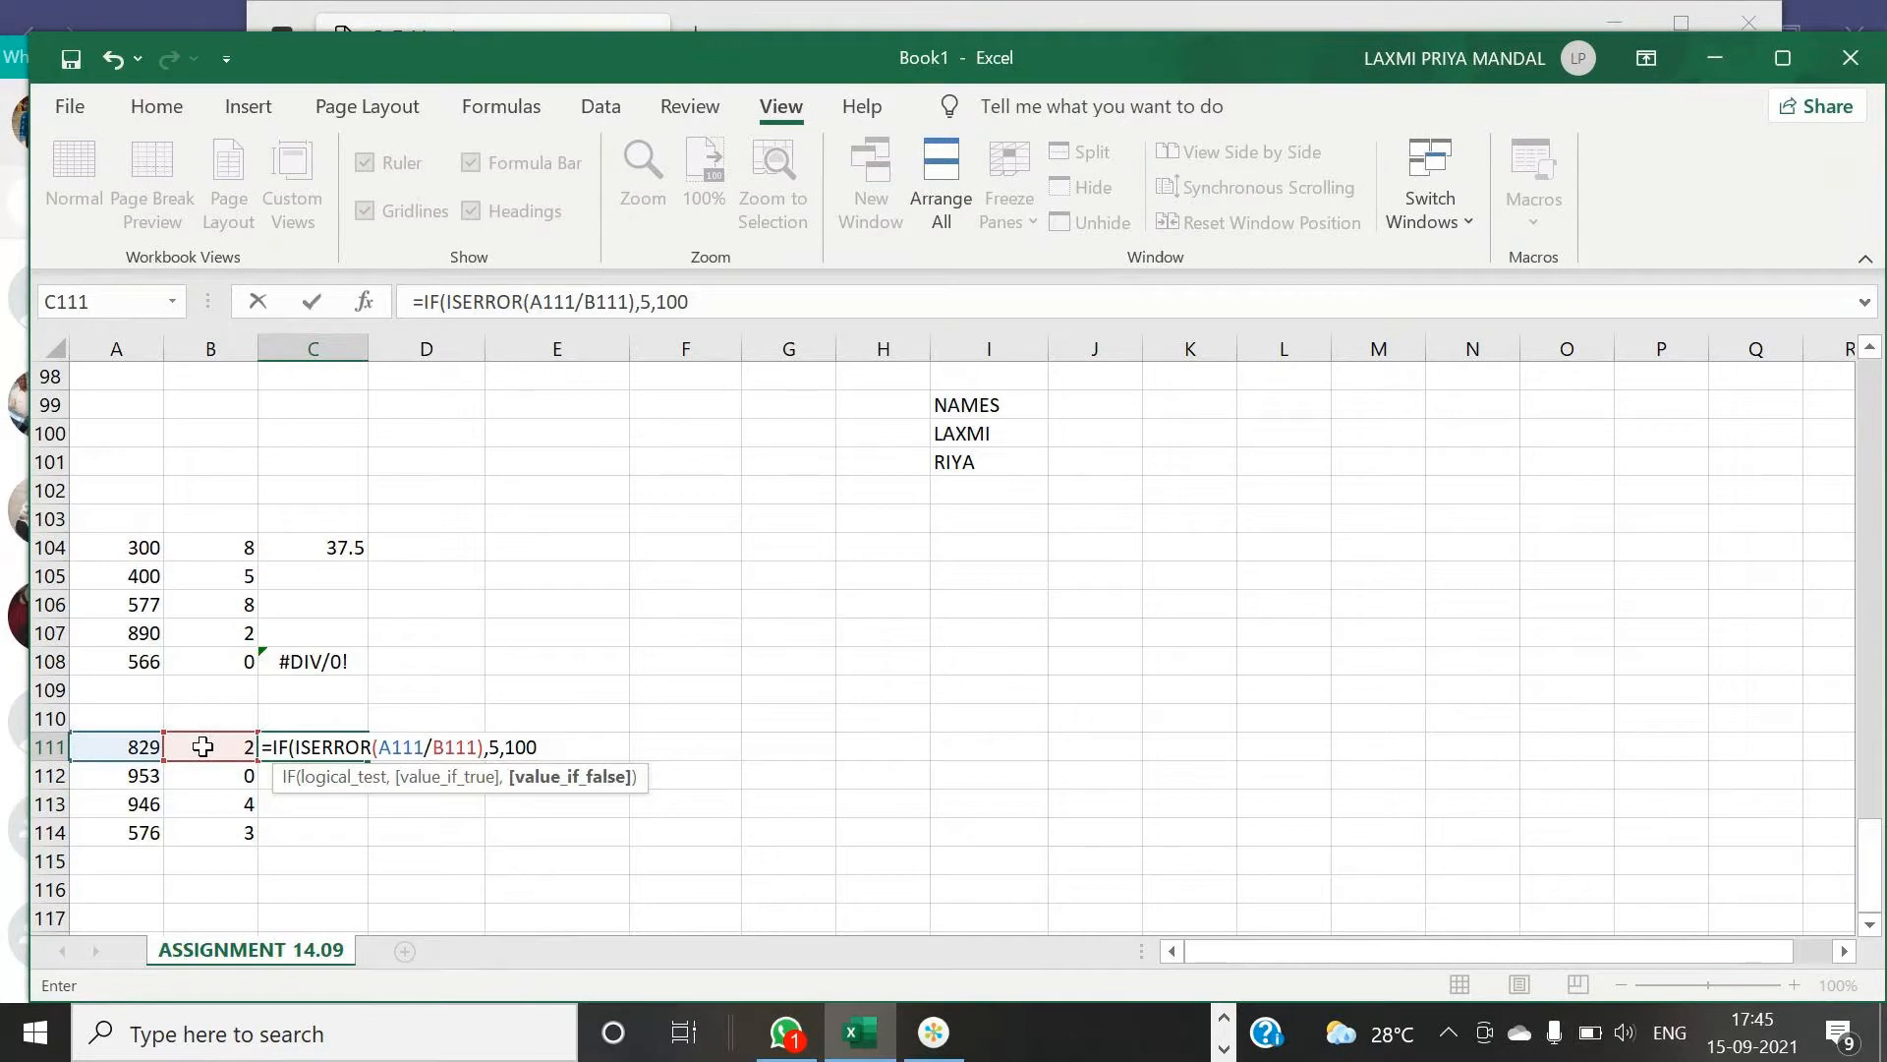
{"action": "key", "text": "Return"}
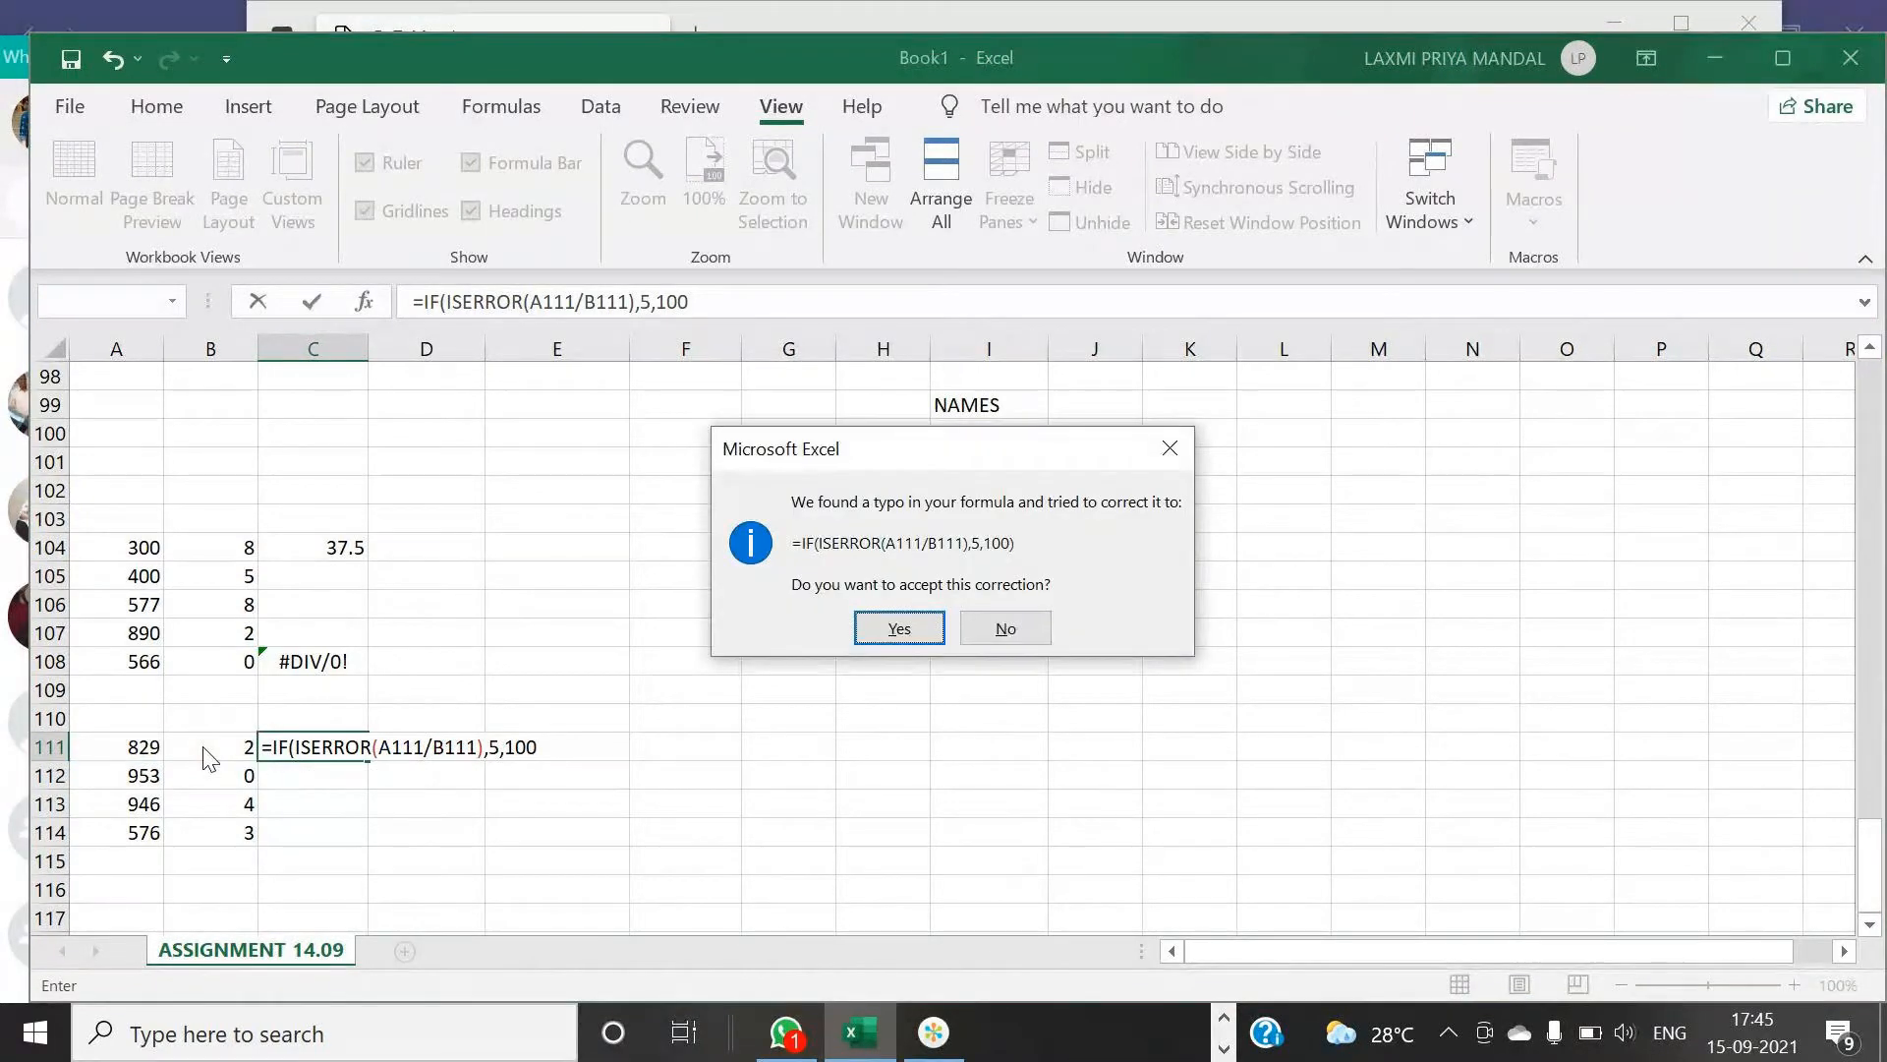
- Dismiss the correction prompts and add the missing closing parenthesis to complete the C111 formula
{"action": "left_click", "coordinate": [1174, 447]}
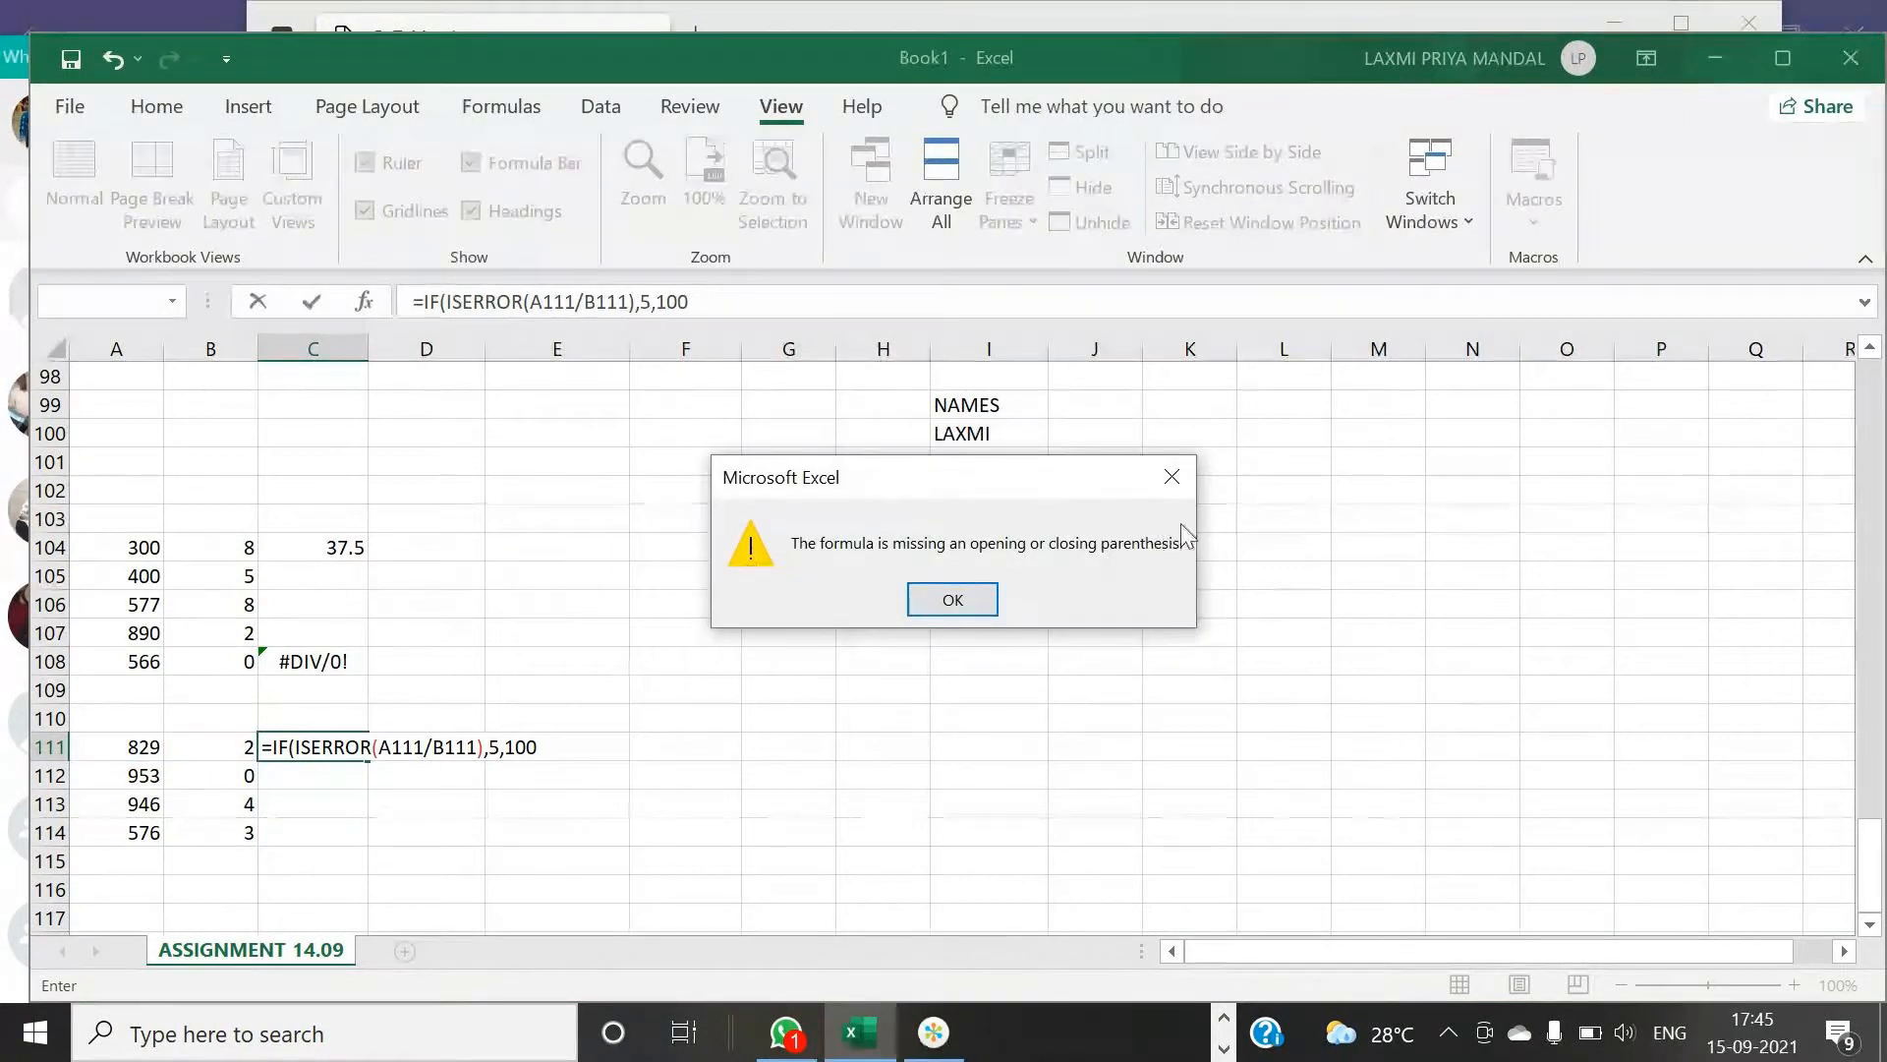
{"action": "left_click", "coordinate": [1168, 477]}
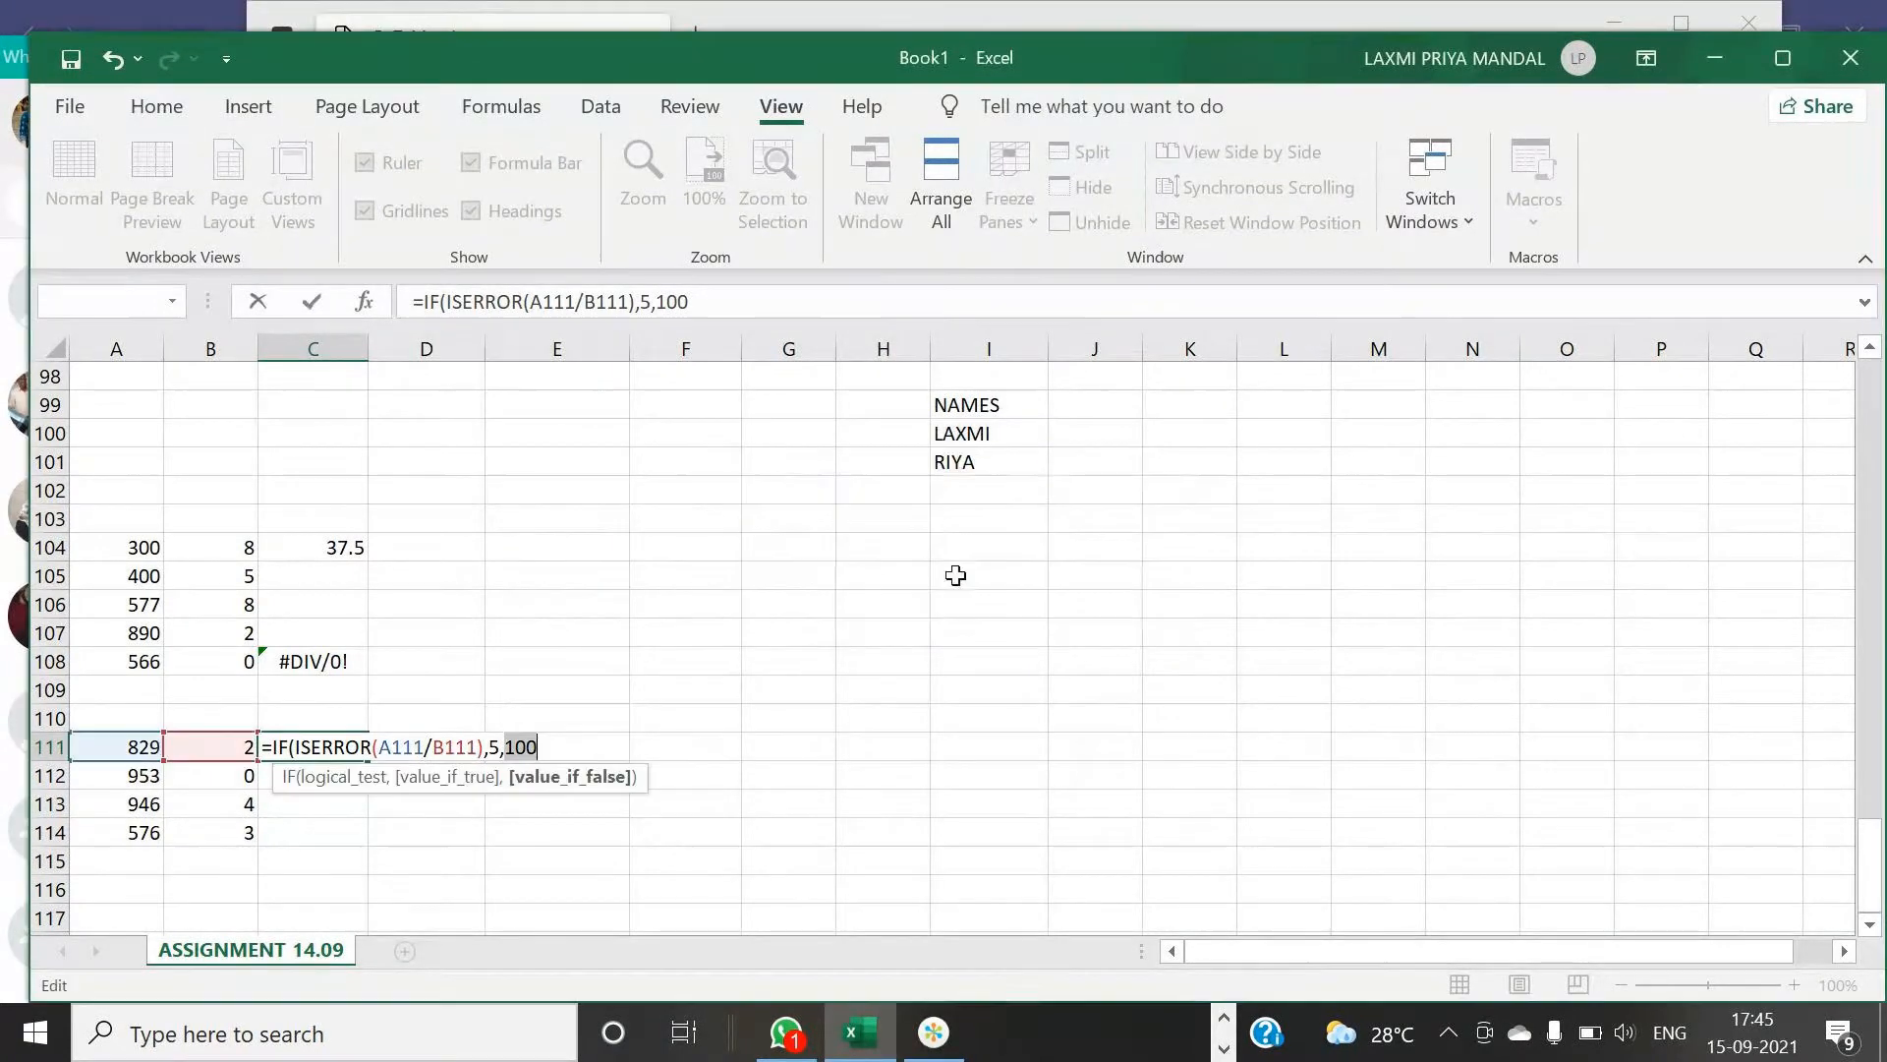
{"action": "left_click", "coordinate": [557, 752]}
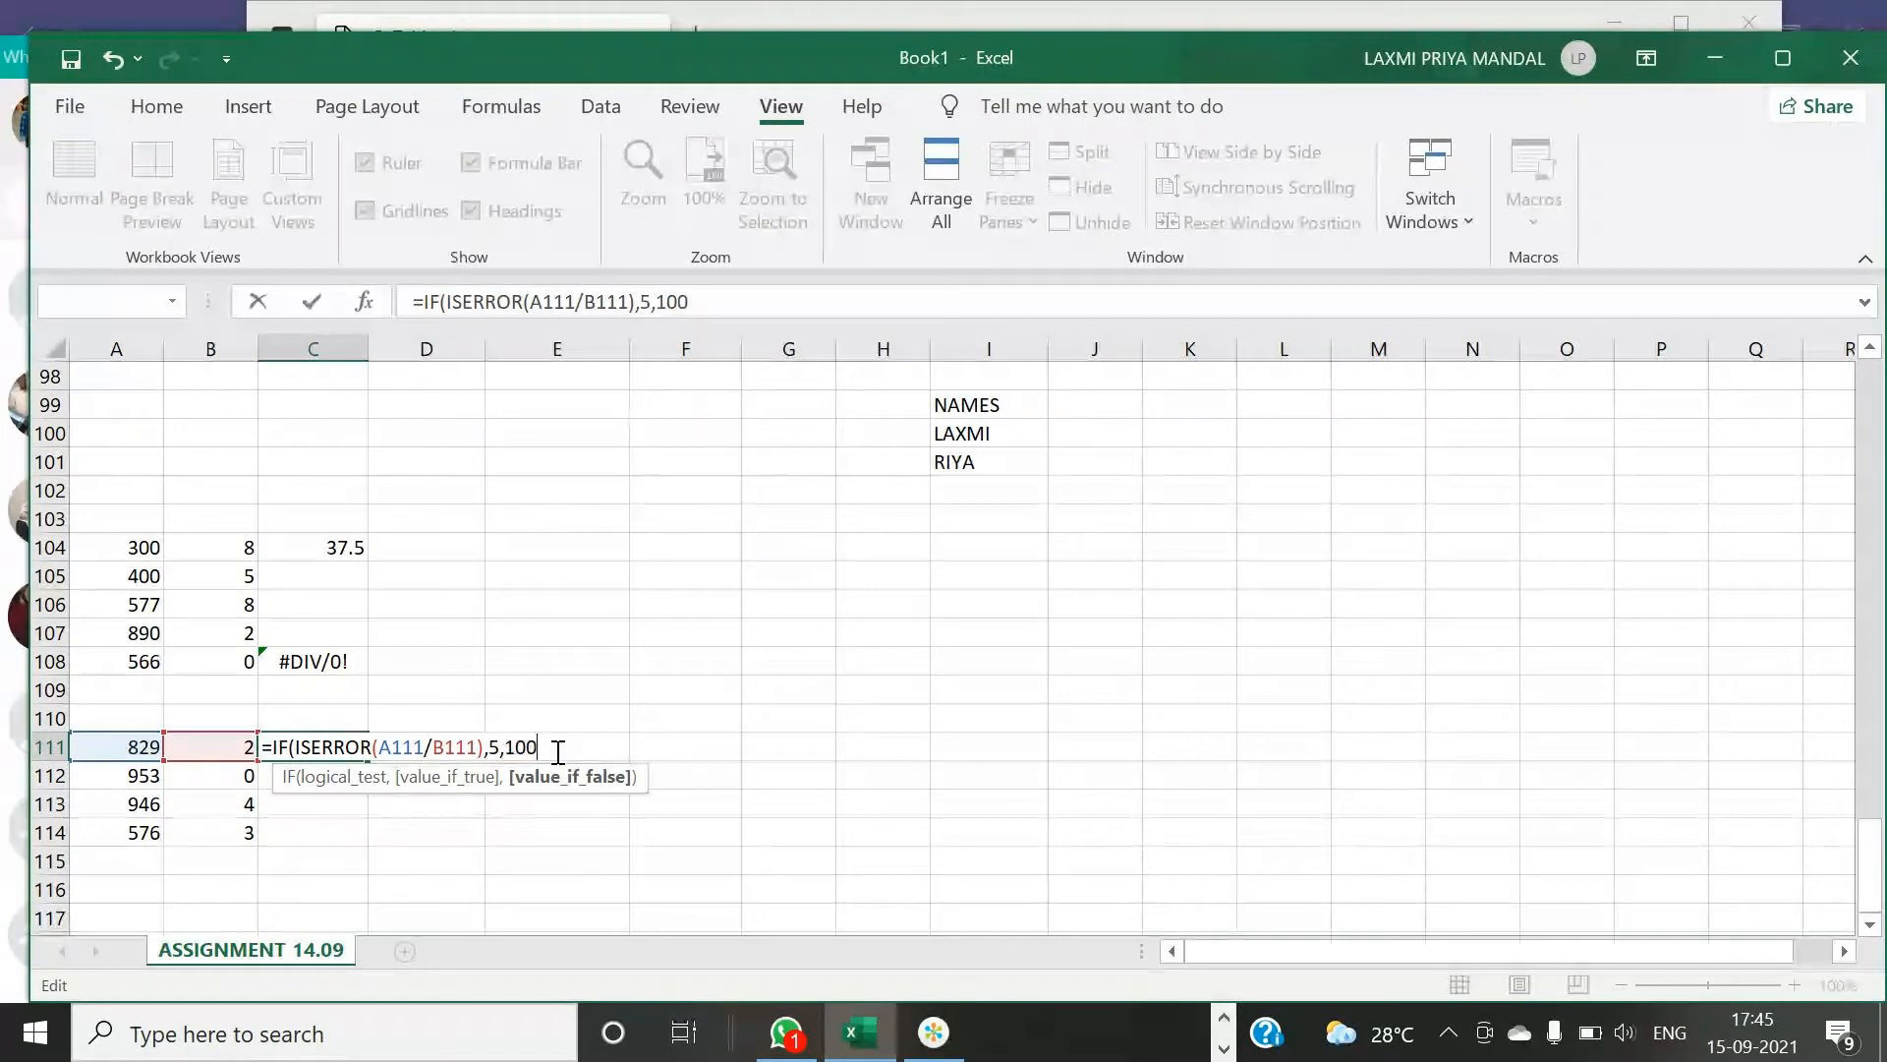
{"action": "type", "text": ")"}
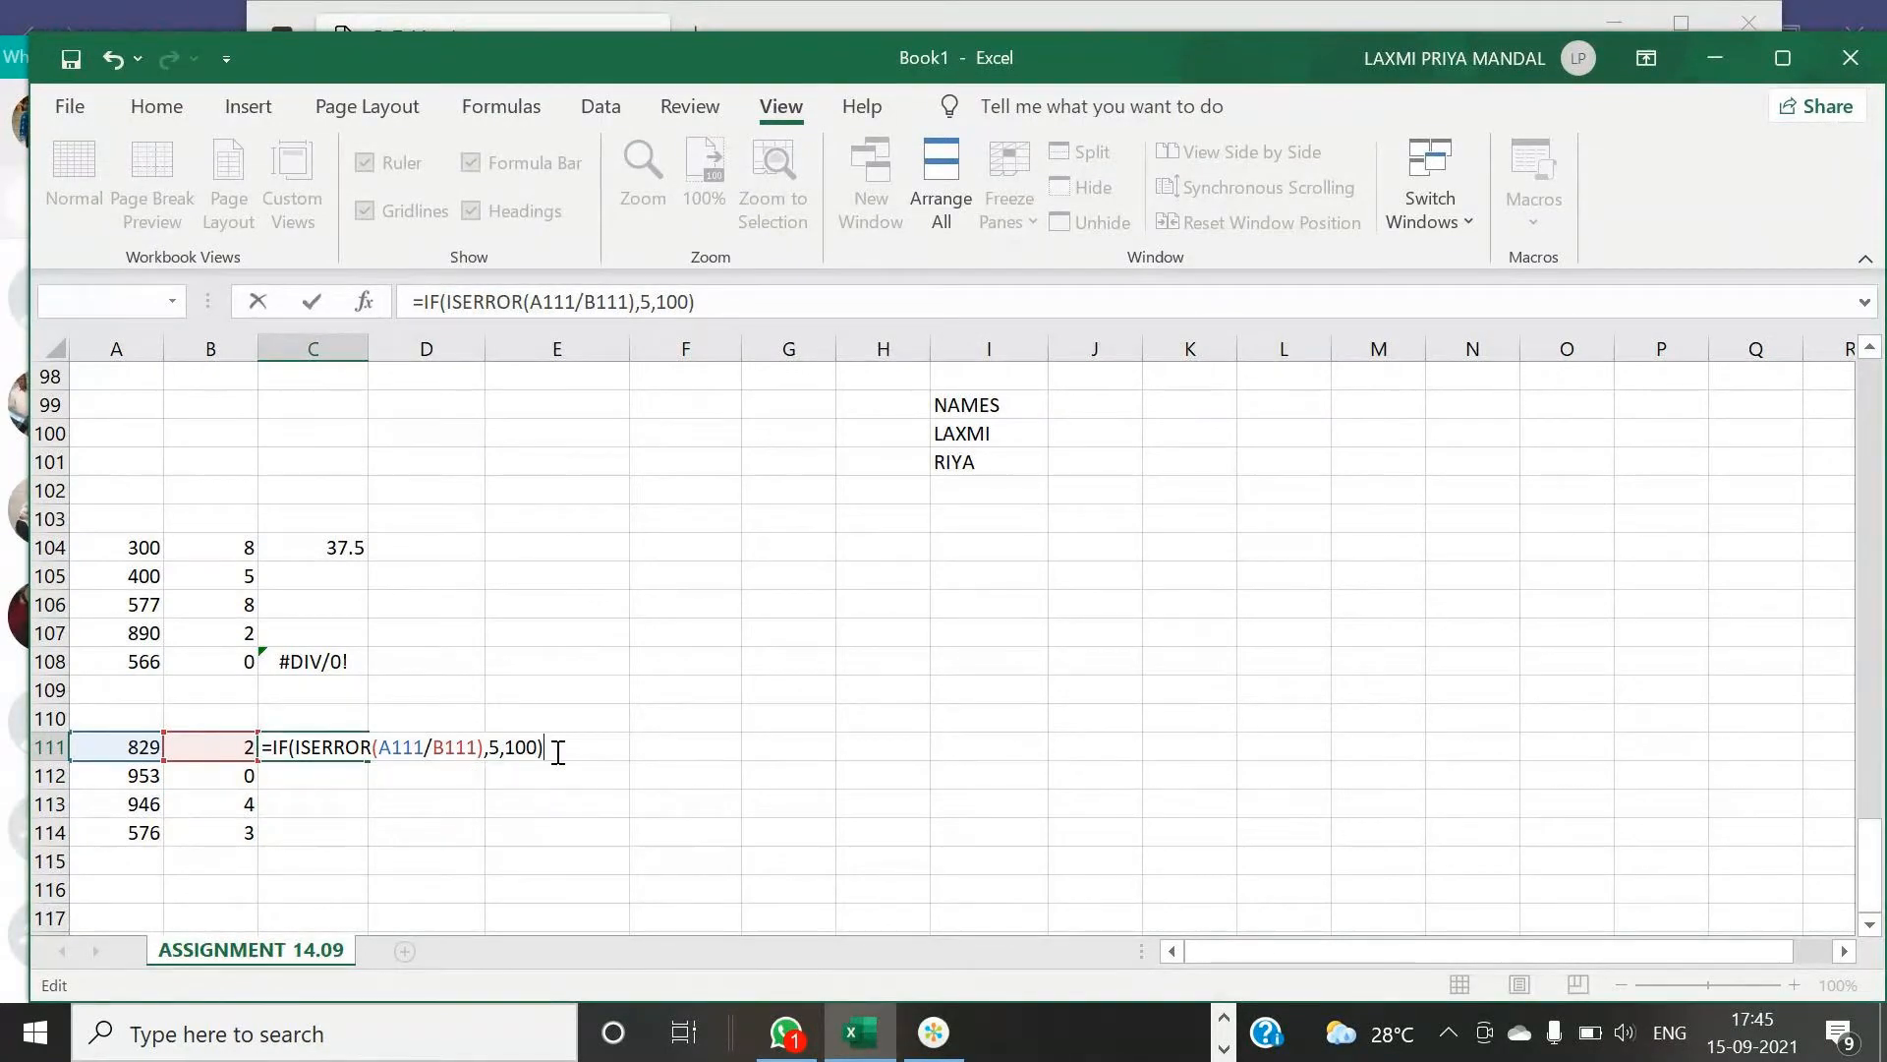
{"action": "key", "text": "Return"}
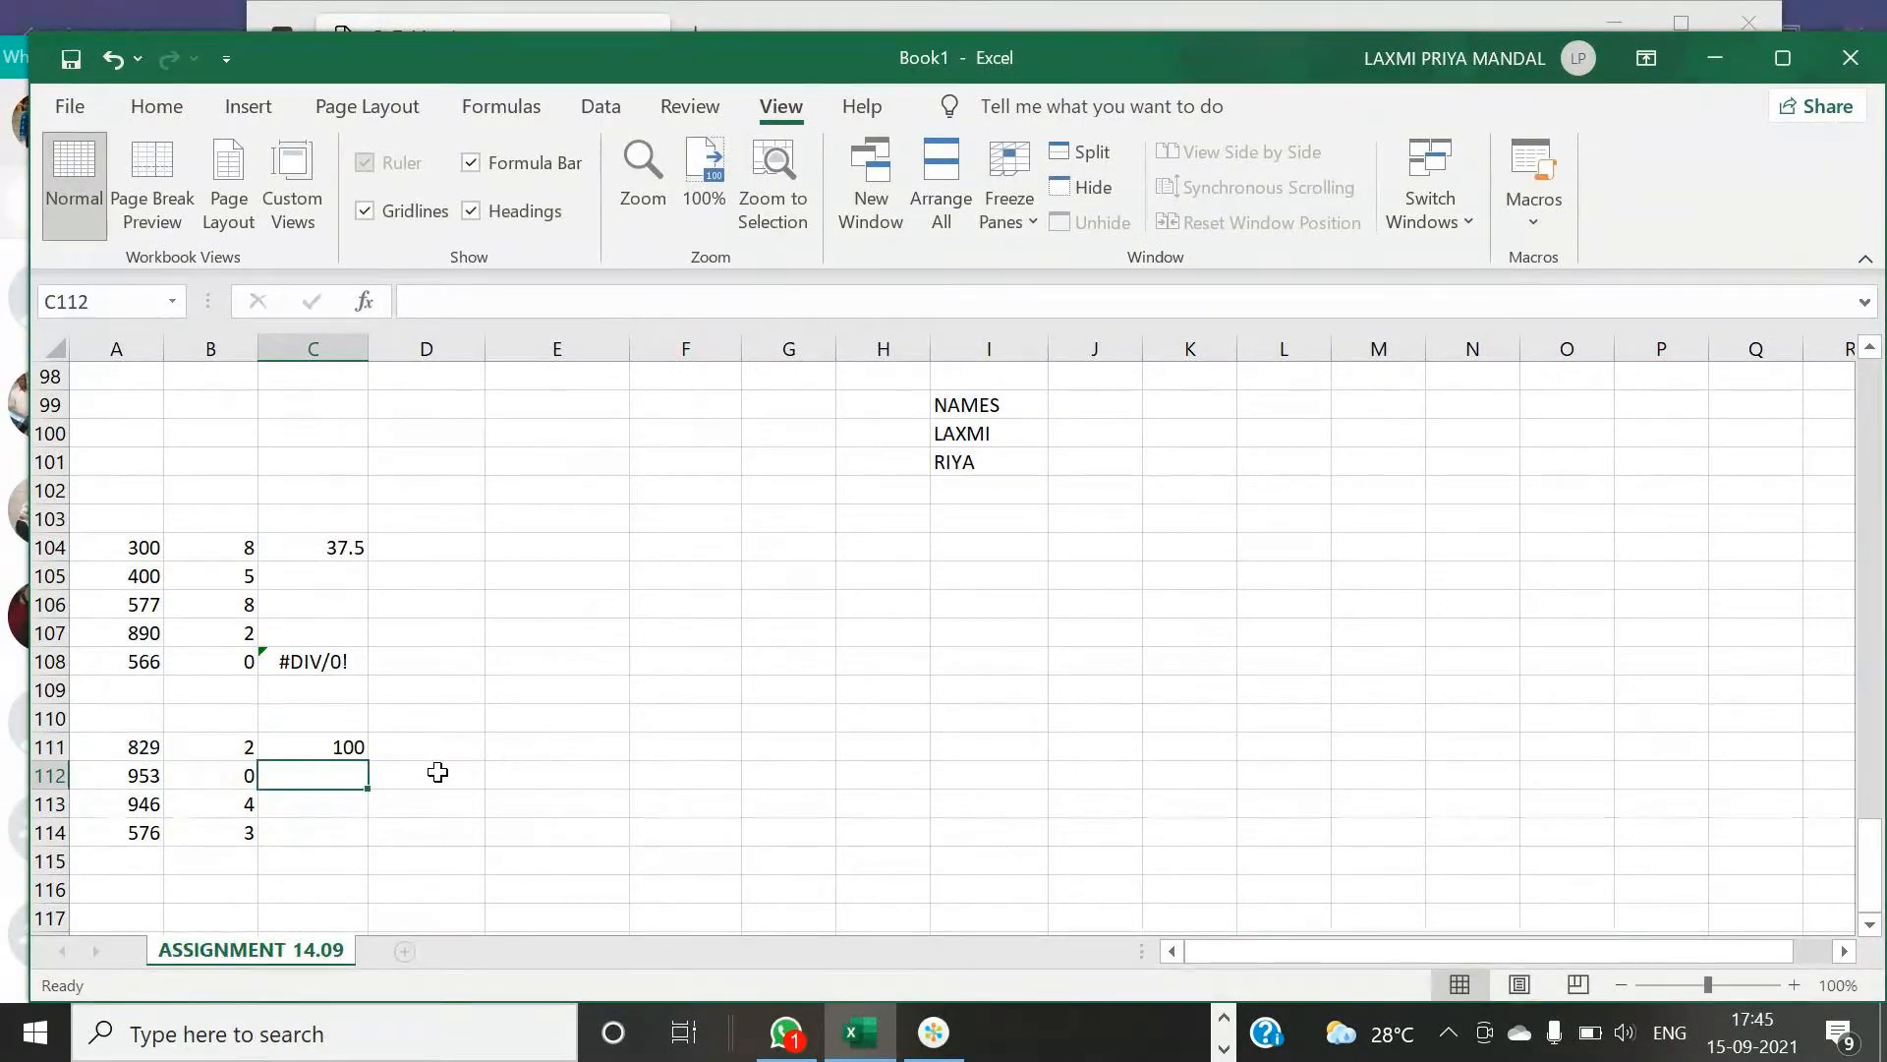
- Fill the C111 formula down to C114
{"action": "left_click", "coordinate": [341, 753]}
{"action": "left_click_drag", "start_coordinate": [367, 760], "coordinate": [370, 841]}
{"action": "left_click", "coordinate": [434, 768]}
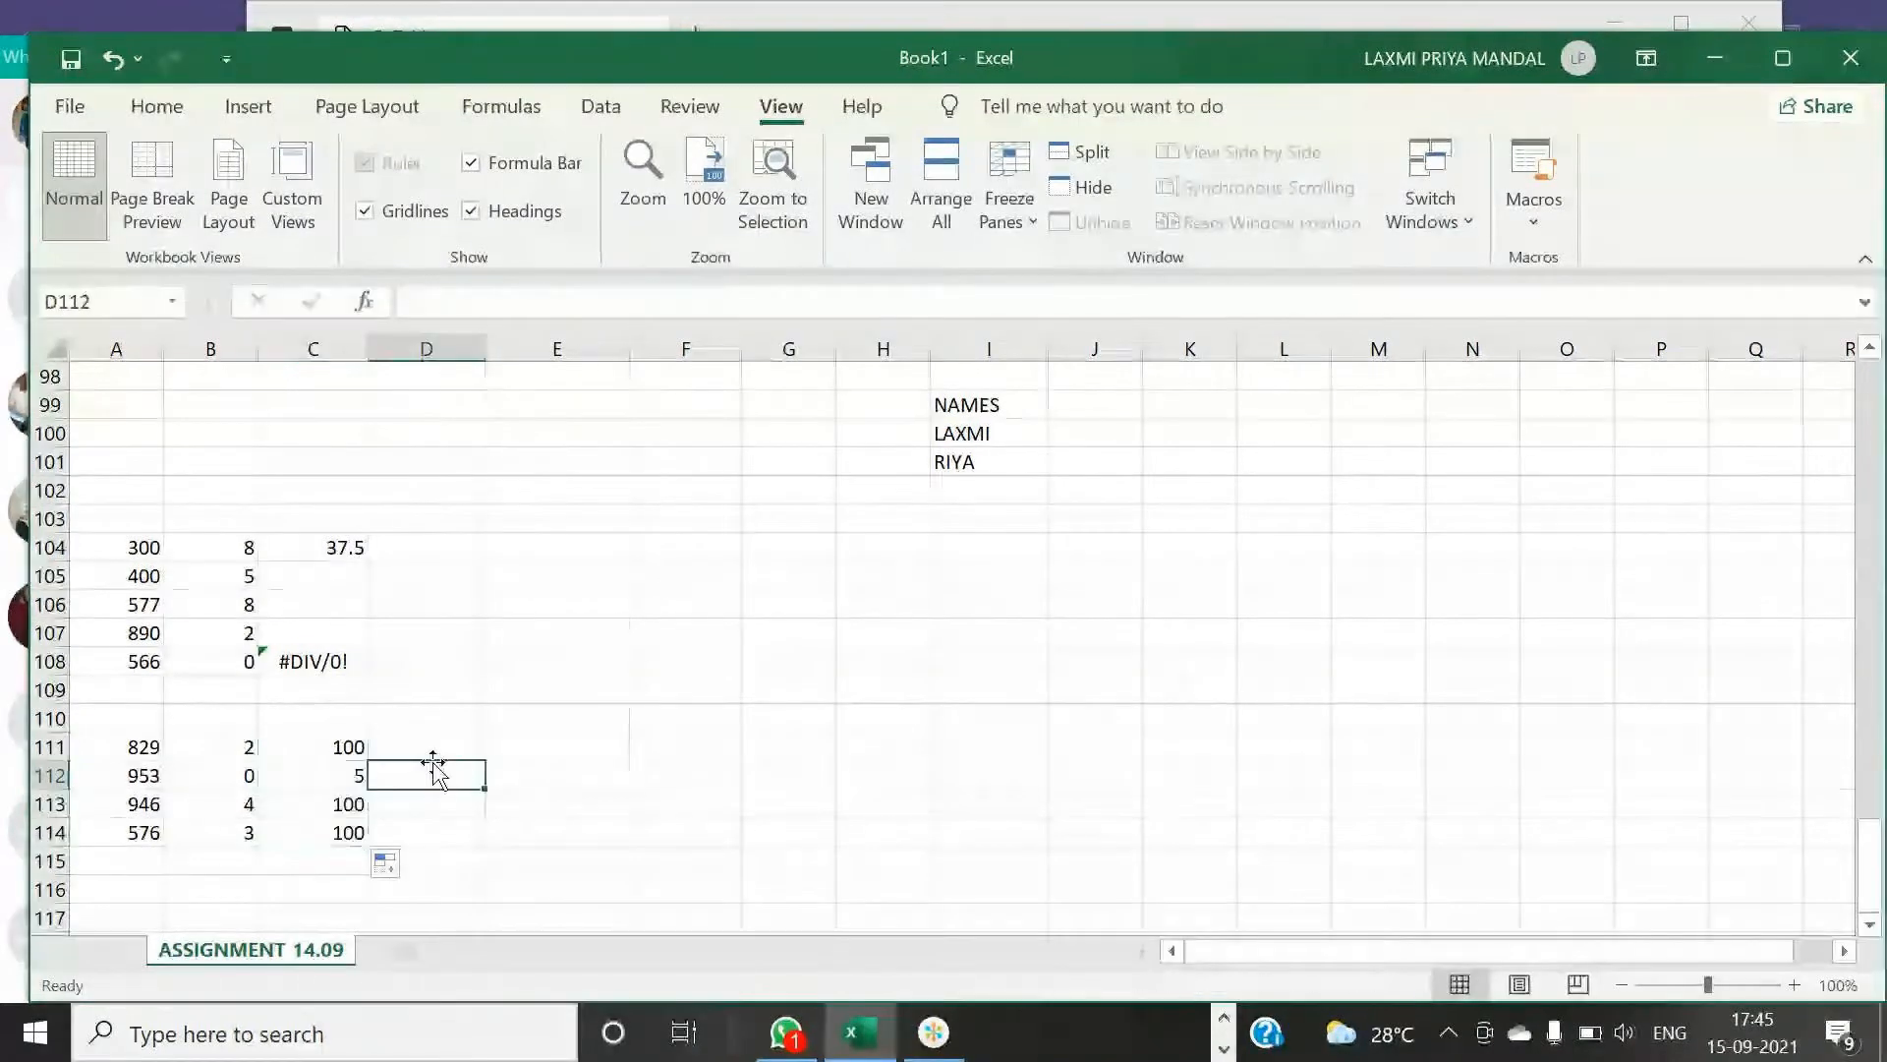
{"action": "left_click", "coordinate": [422, 746]}
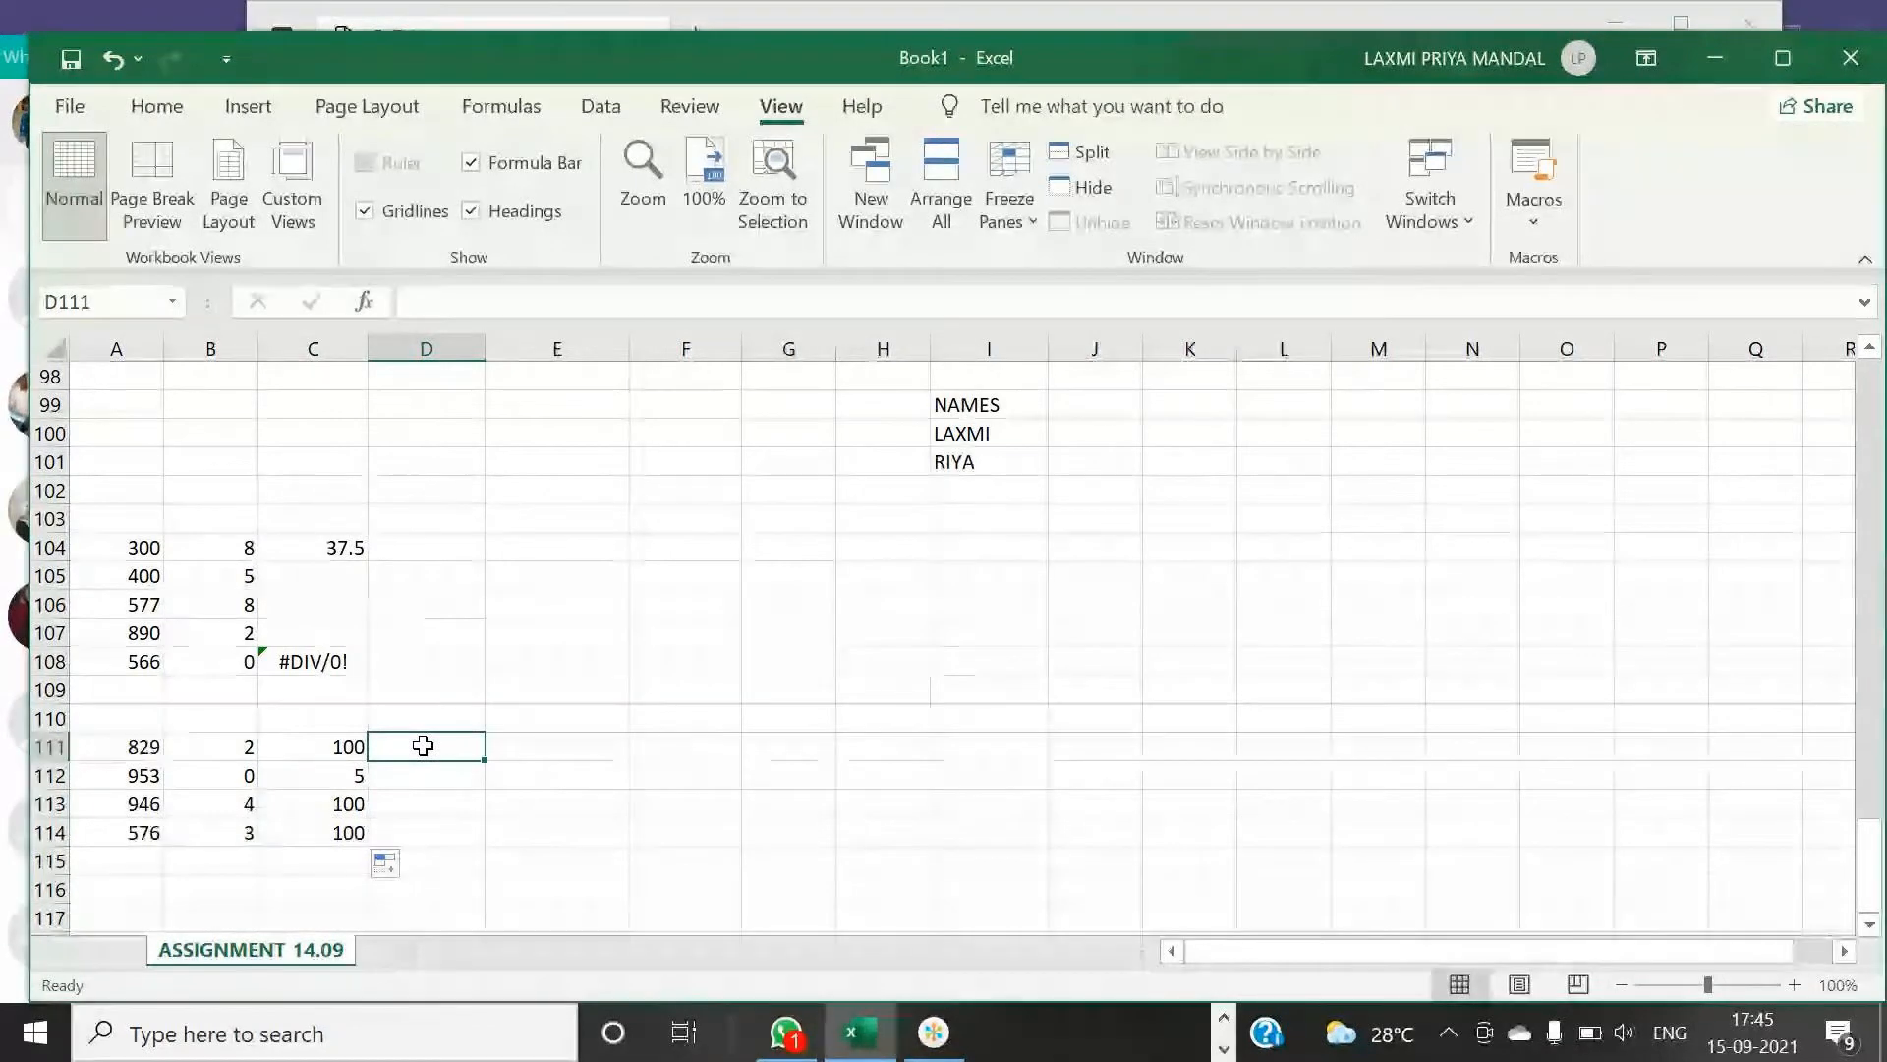
{"action": "scroll", "coordinate": [423, 746], "scroll_direction": "down", "scroll_amount": 2}
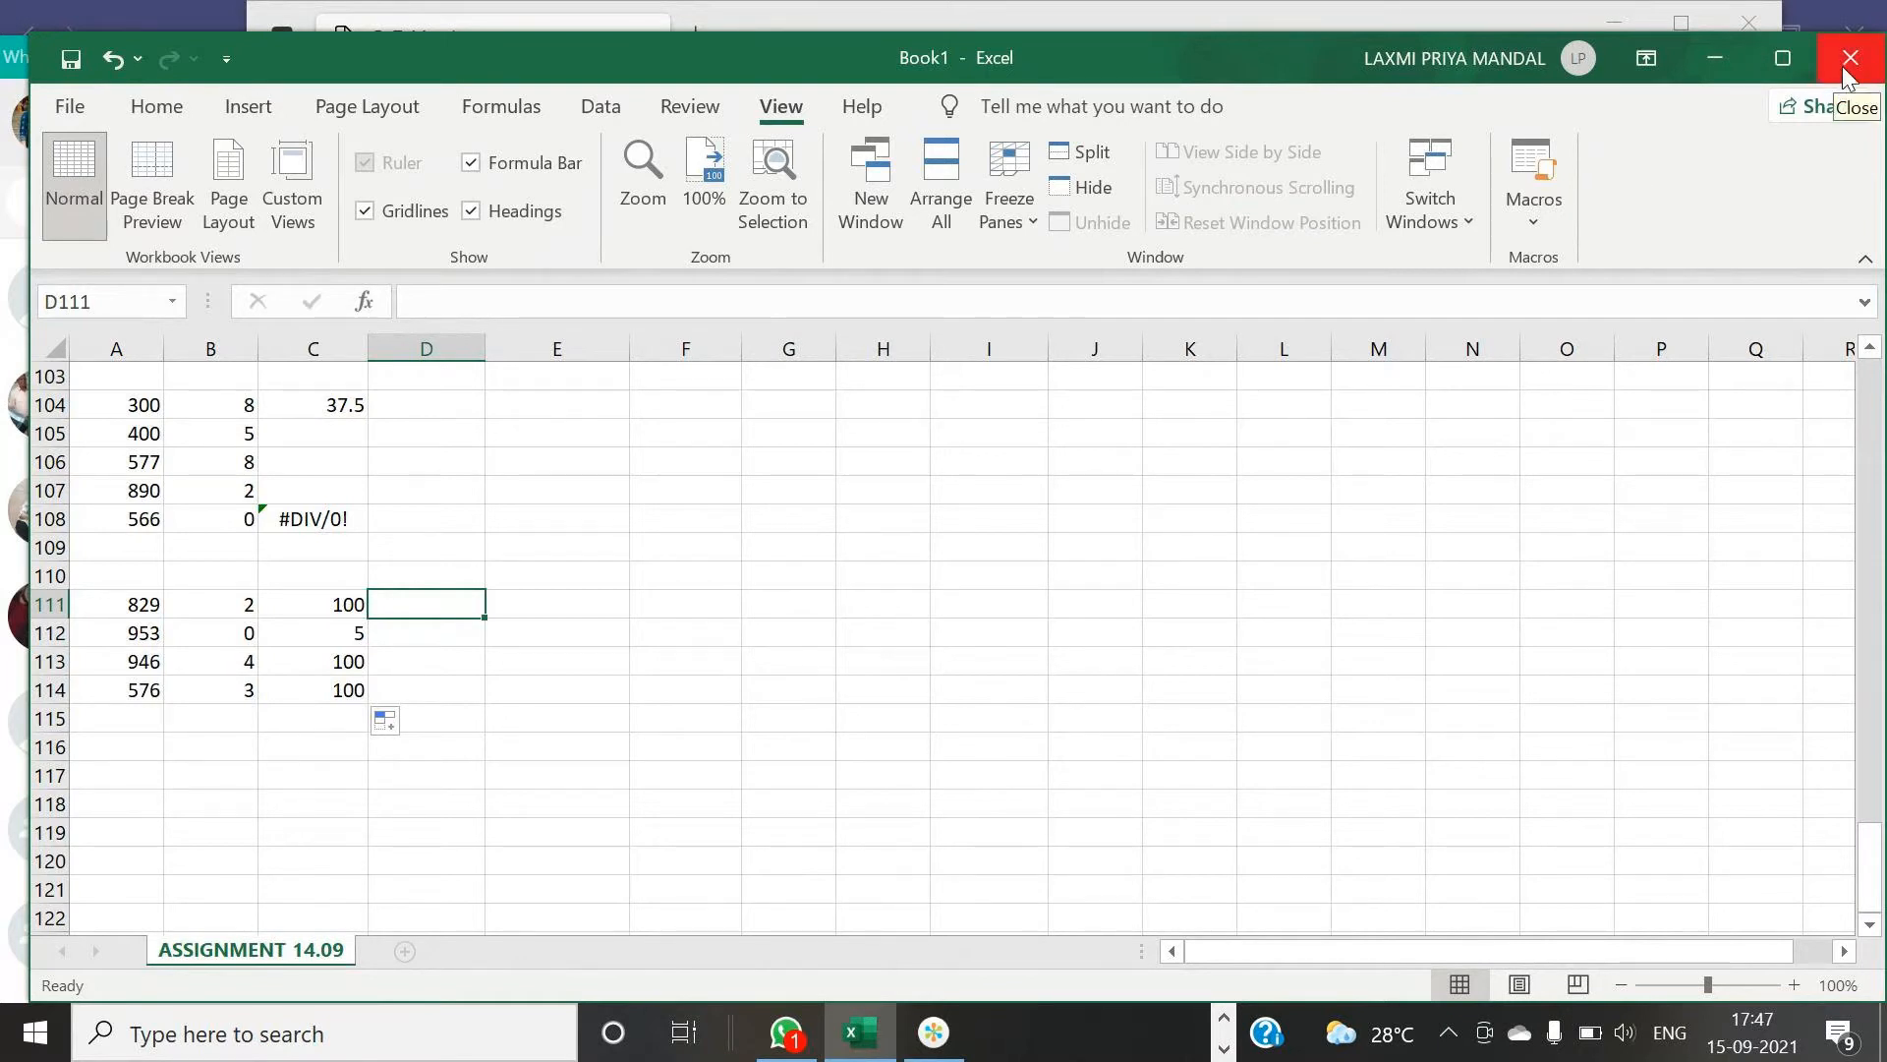
{"action": "left_click", "coordinate": [934, 1032]}
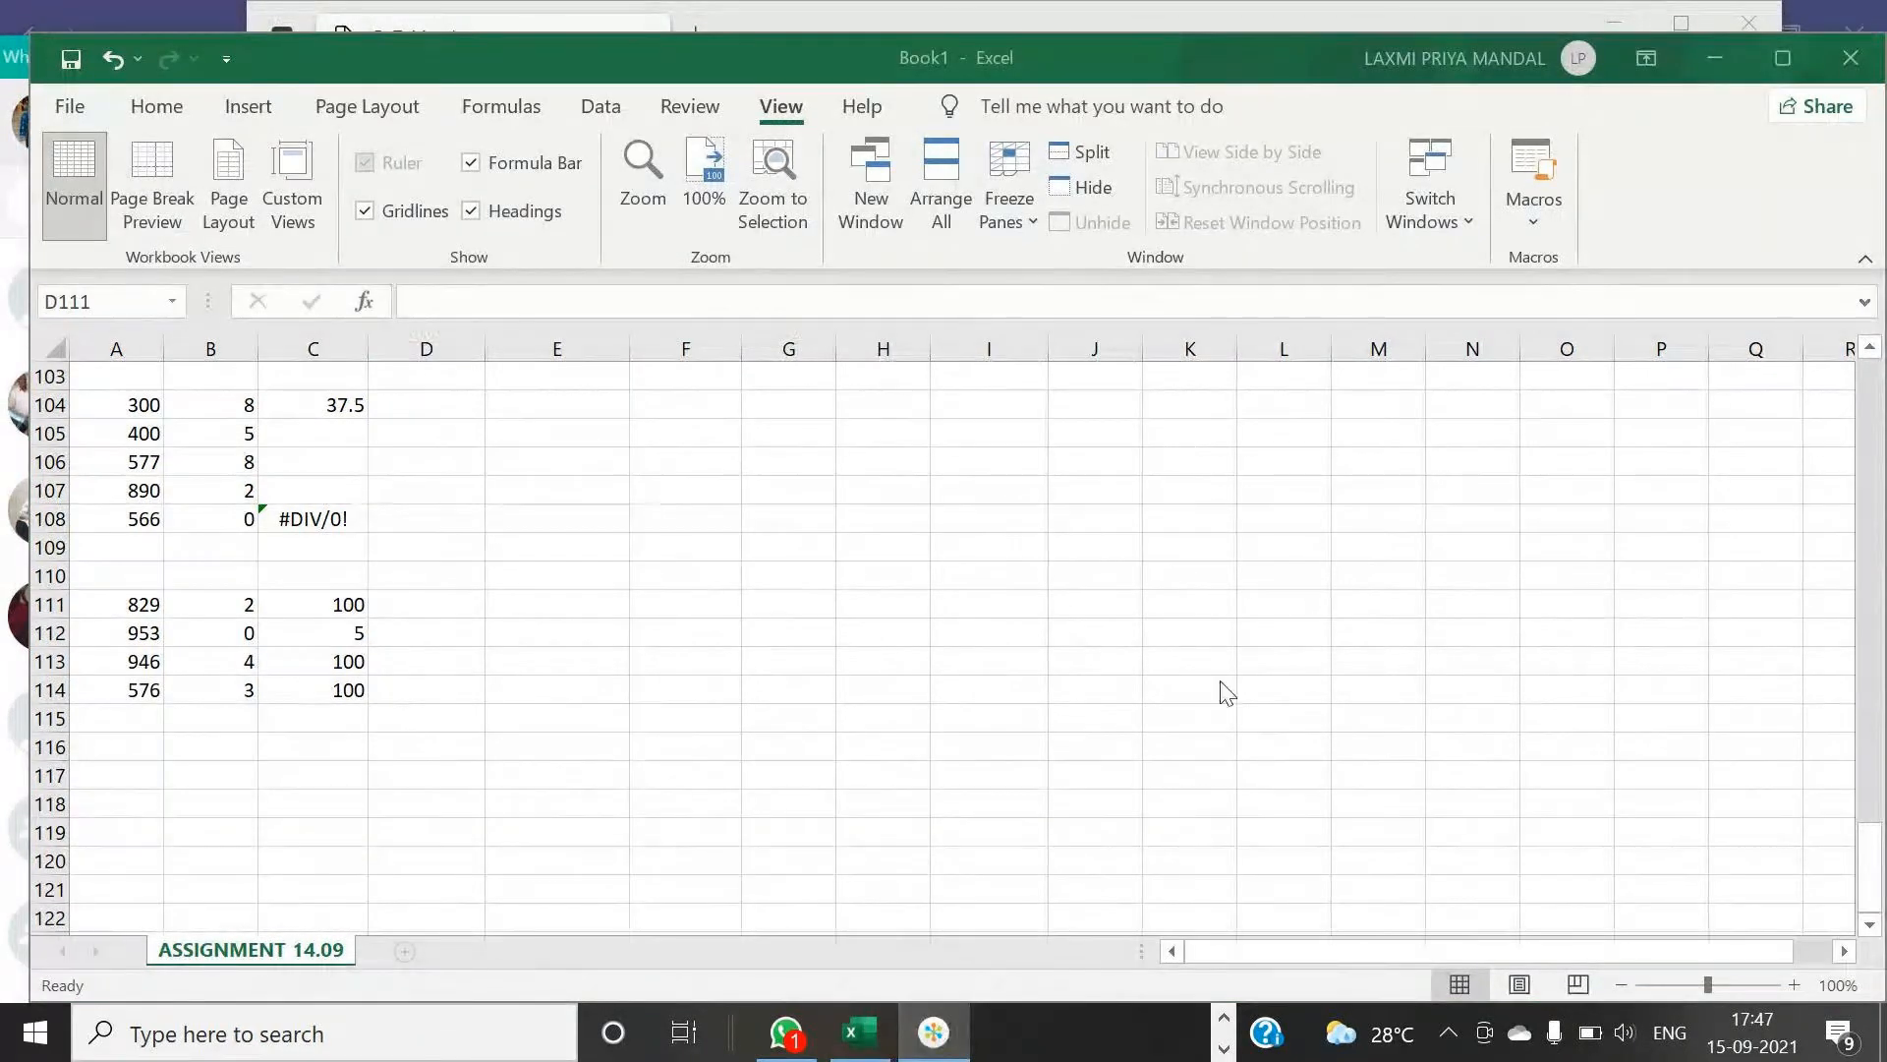
{"action": "left_click", "coordinate": [859, 1037]}
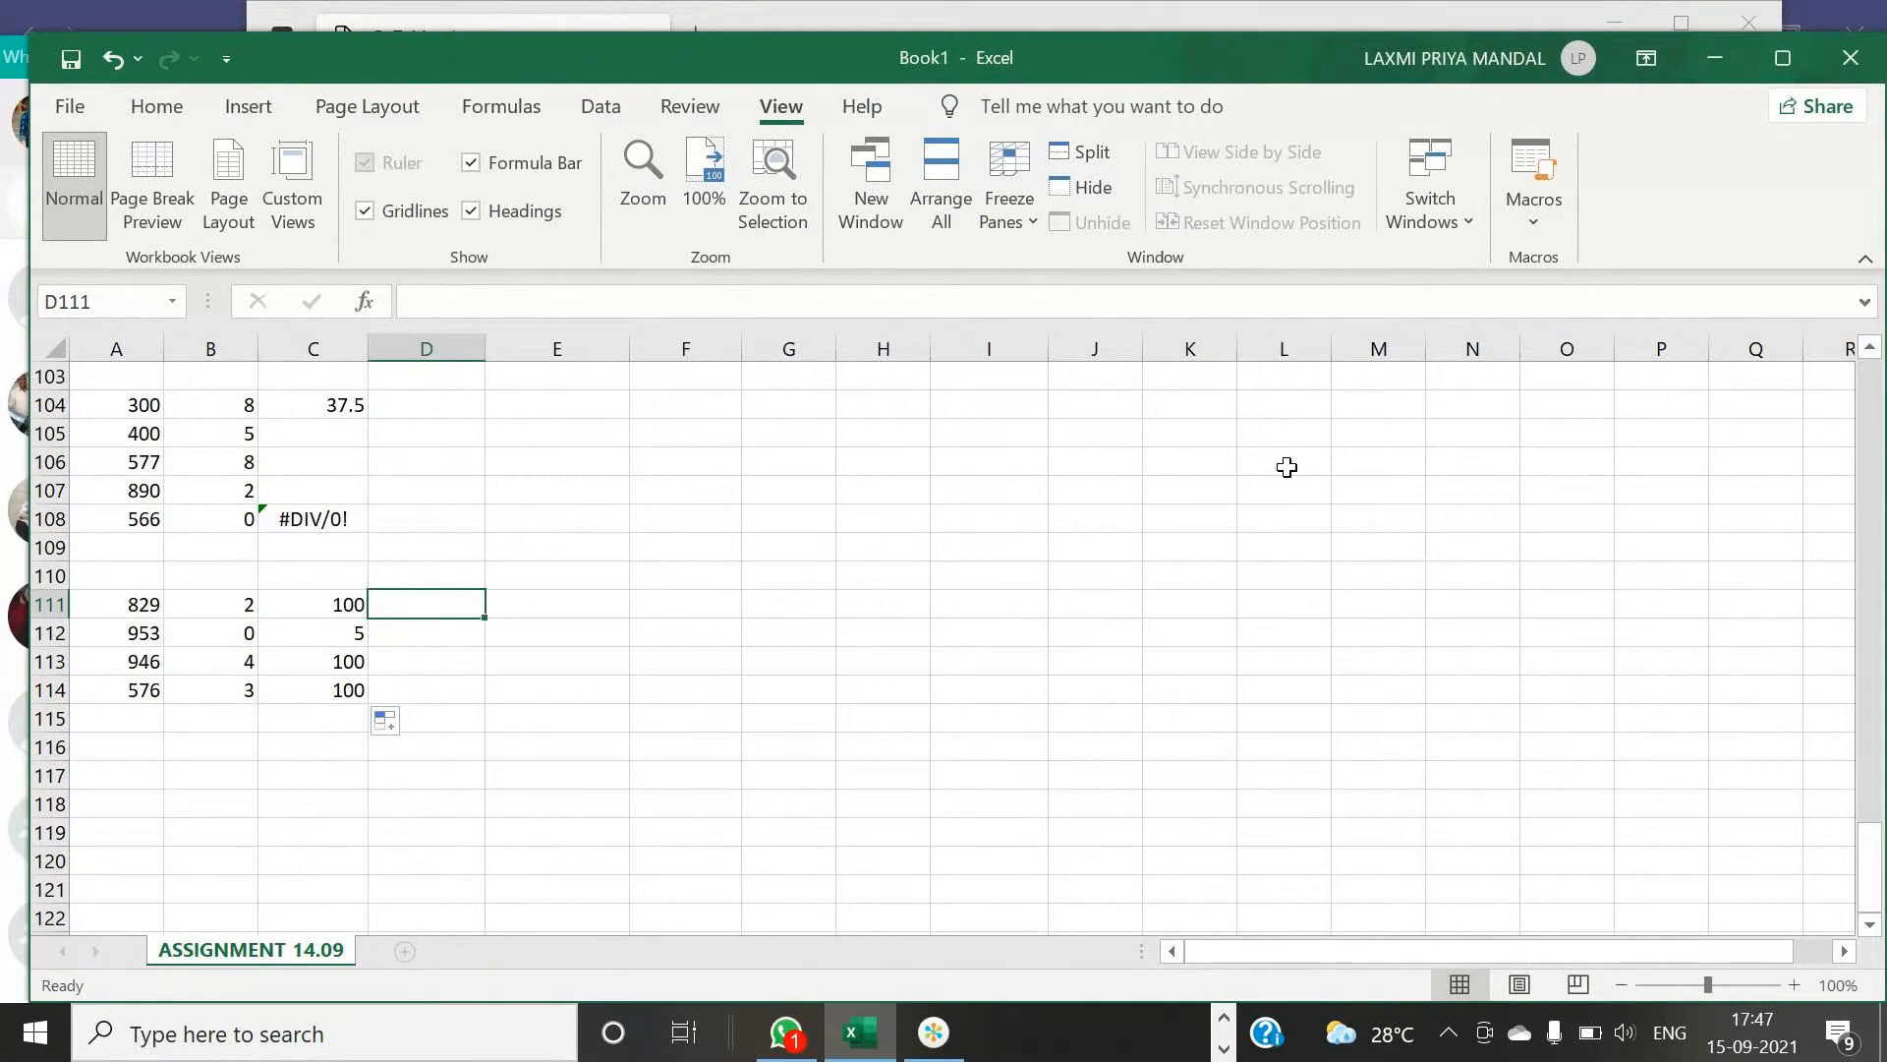
- Close the workbook, answering the prompt about saving changes to Book1.xlsx
{"action": "left_click", "coordinate": [1848, 69]}
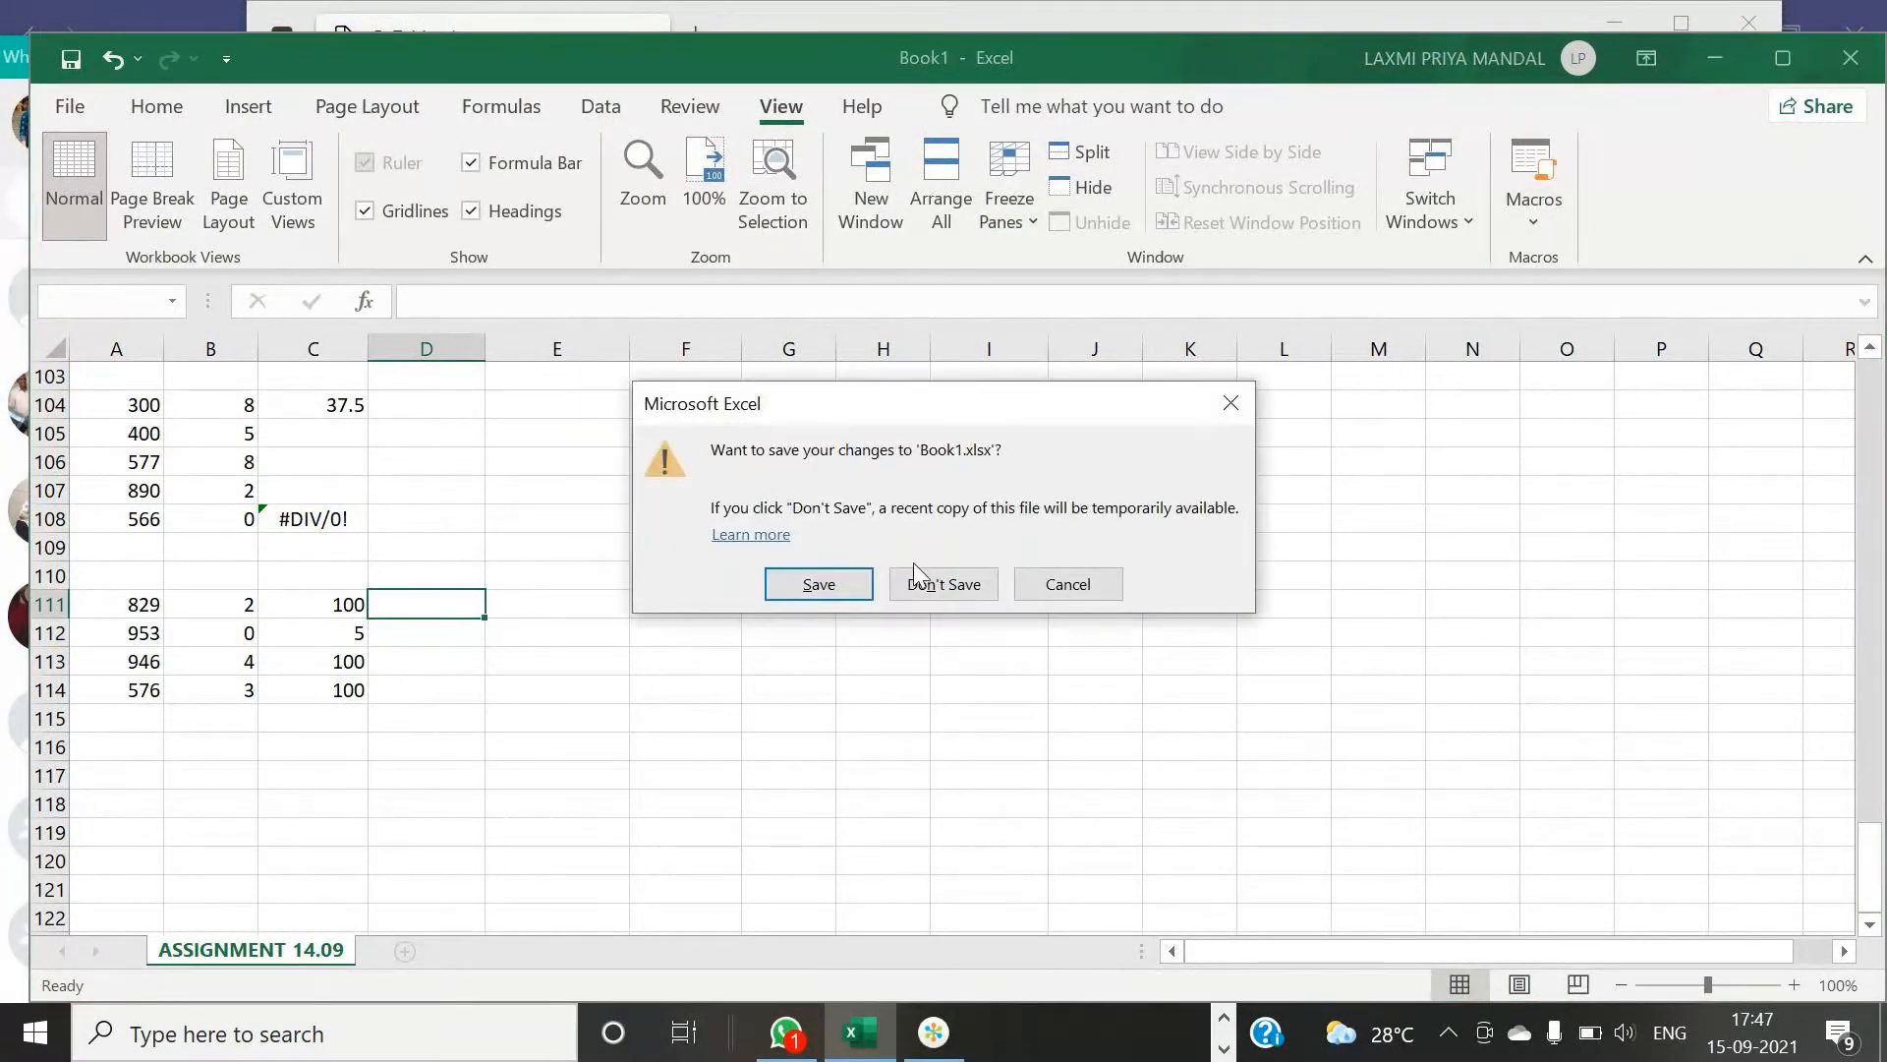
{"action": "left_click", "coordinate": [849, 588]}
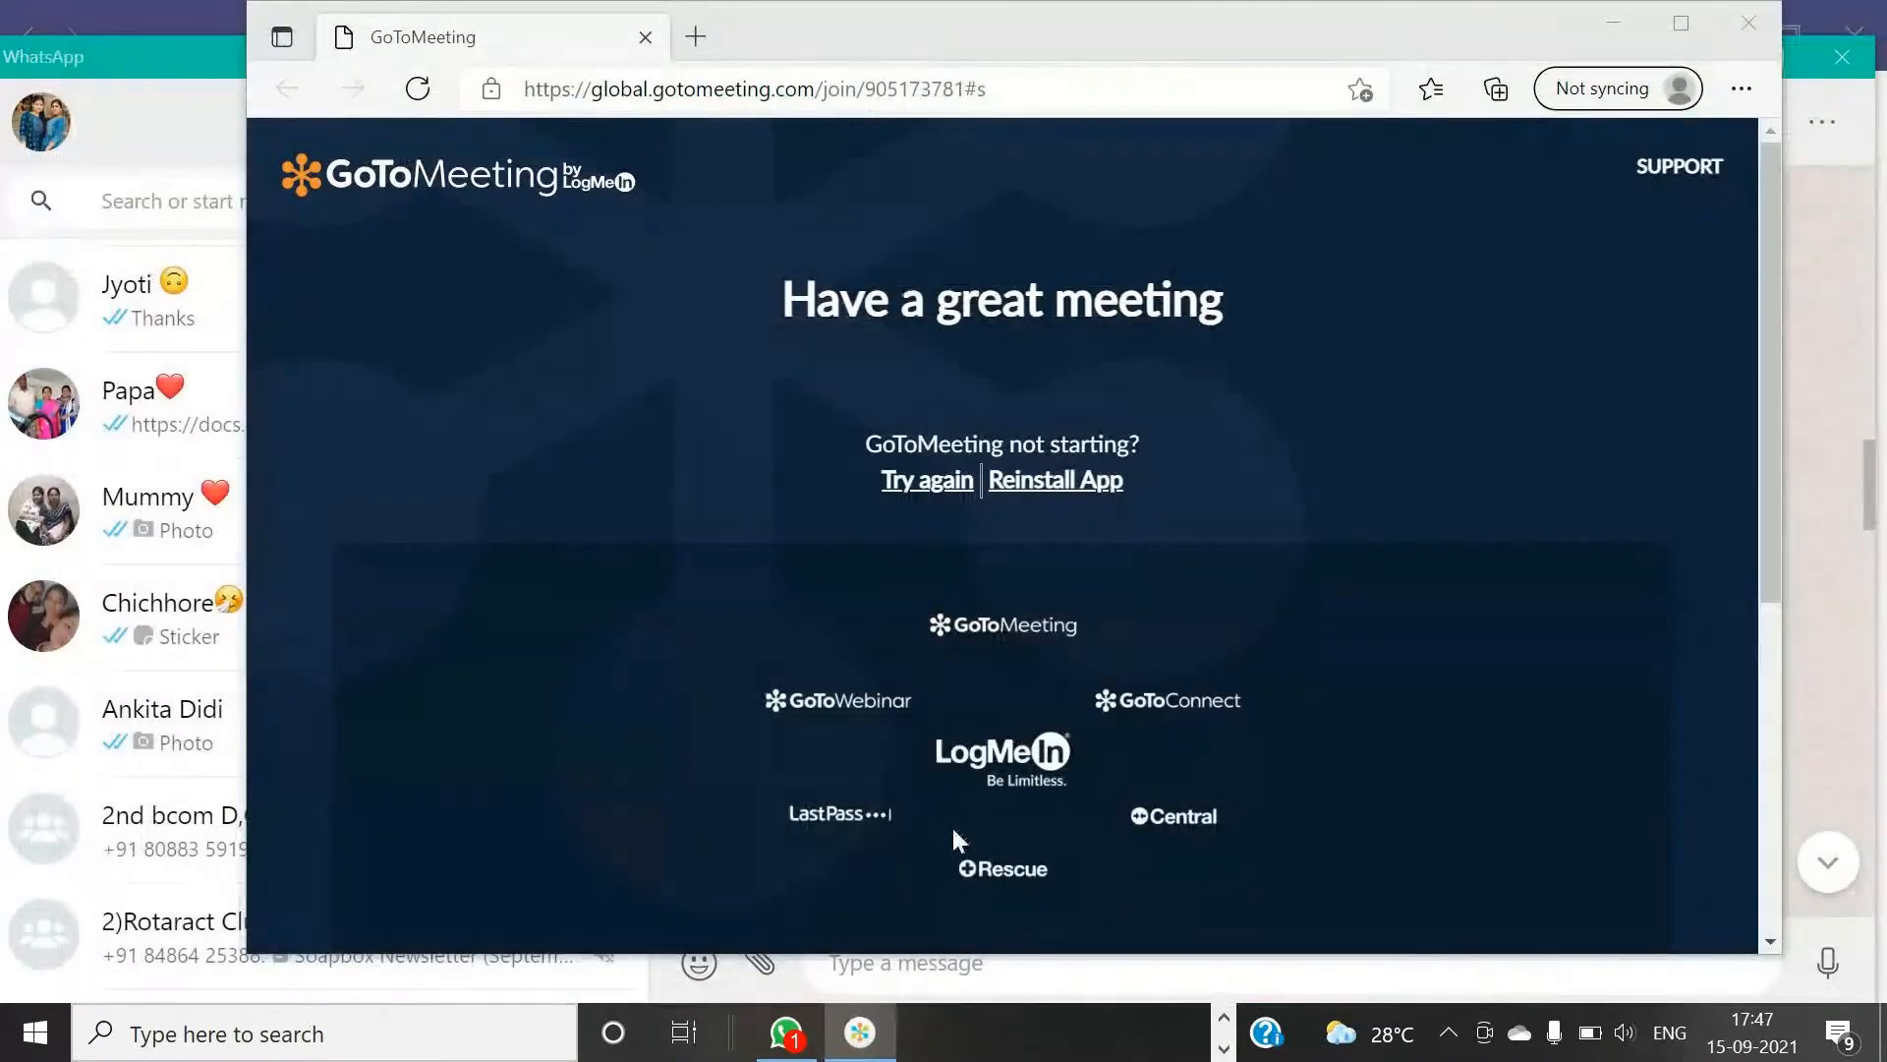
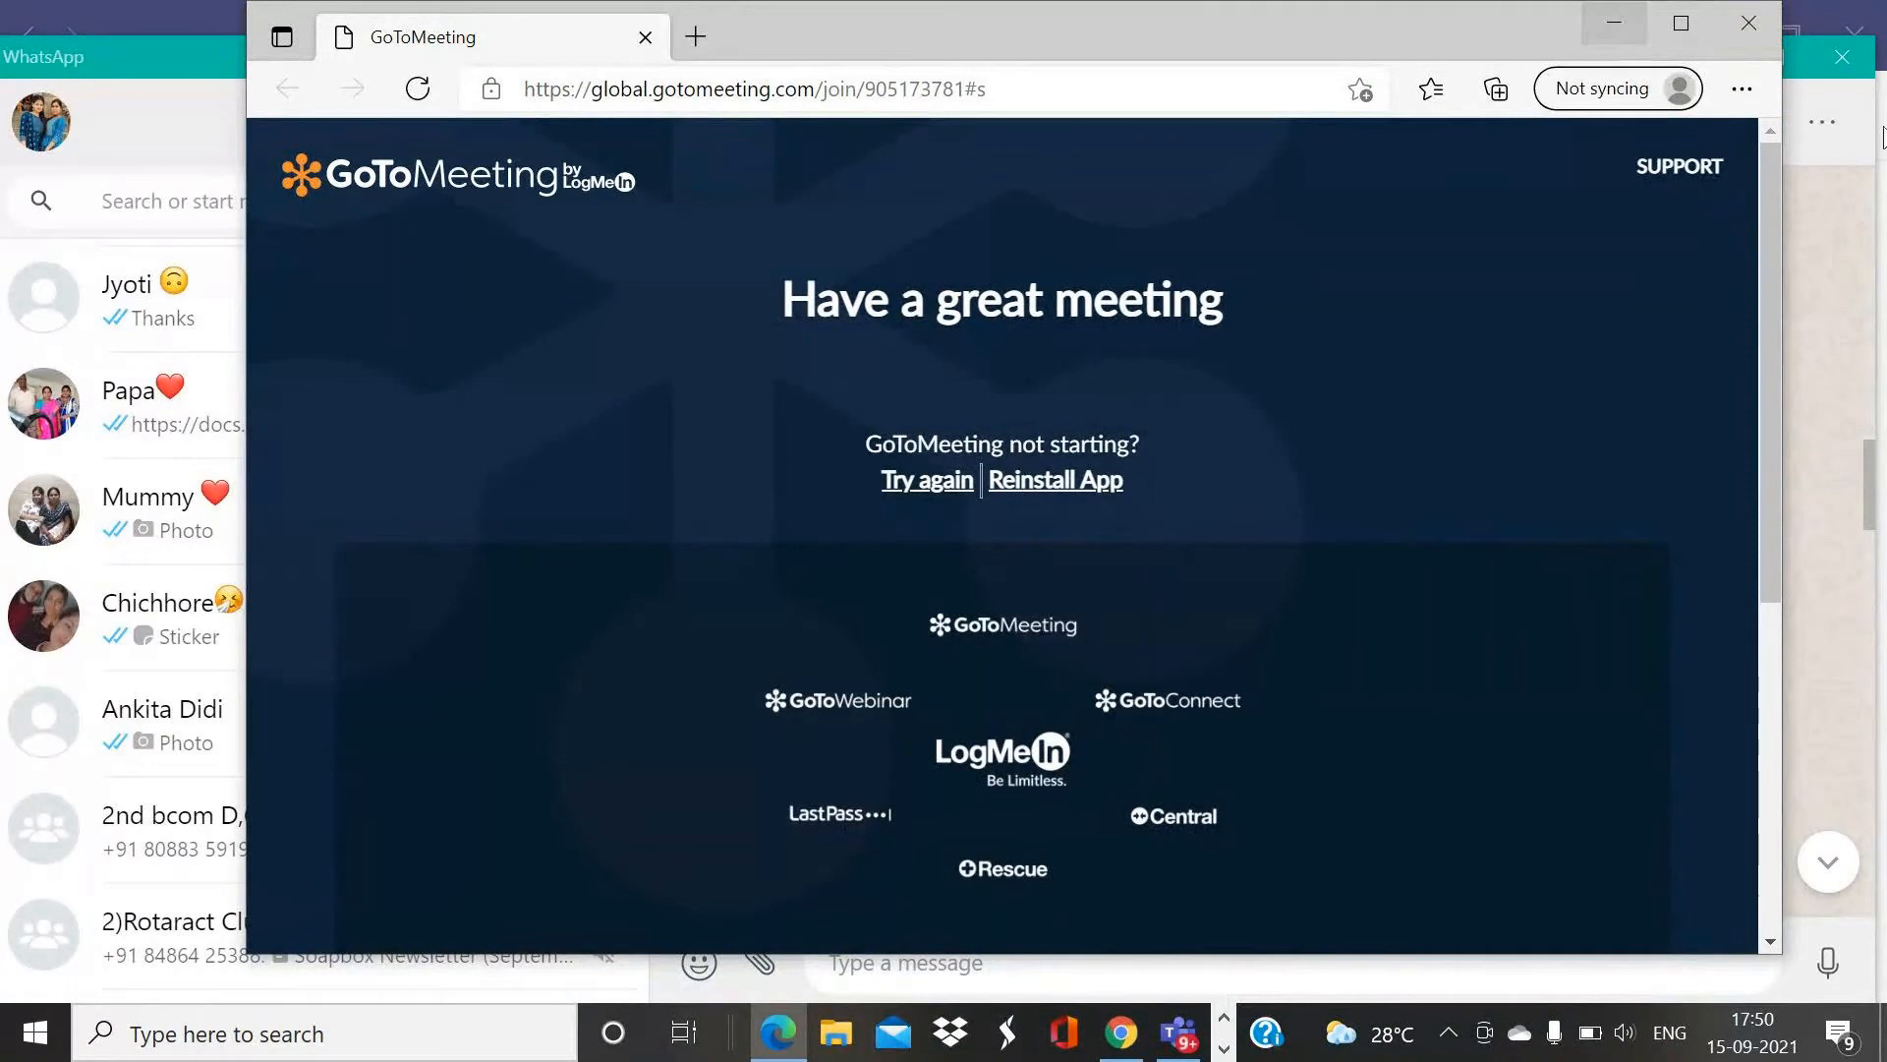
- Close the other open windows and open the Book1 workbook from the desktop
{"action": "left_click", "coordinate": [1844, 65]}
{"action": "left_click", "coordinate": [1844, 65]}
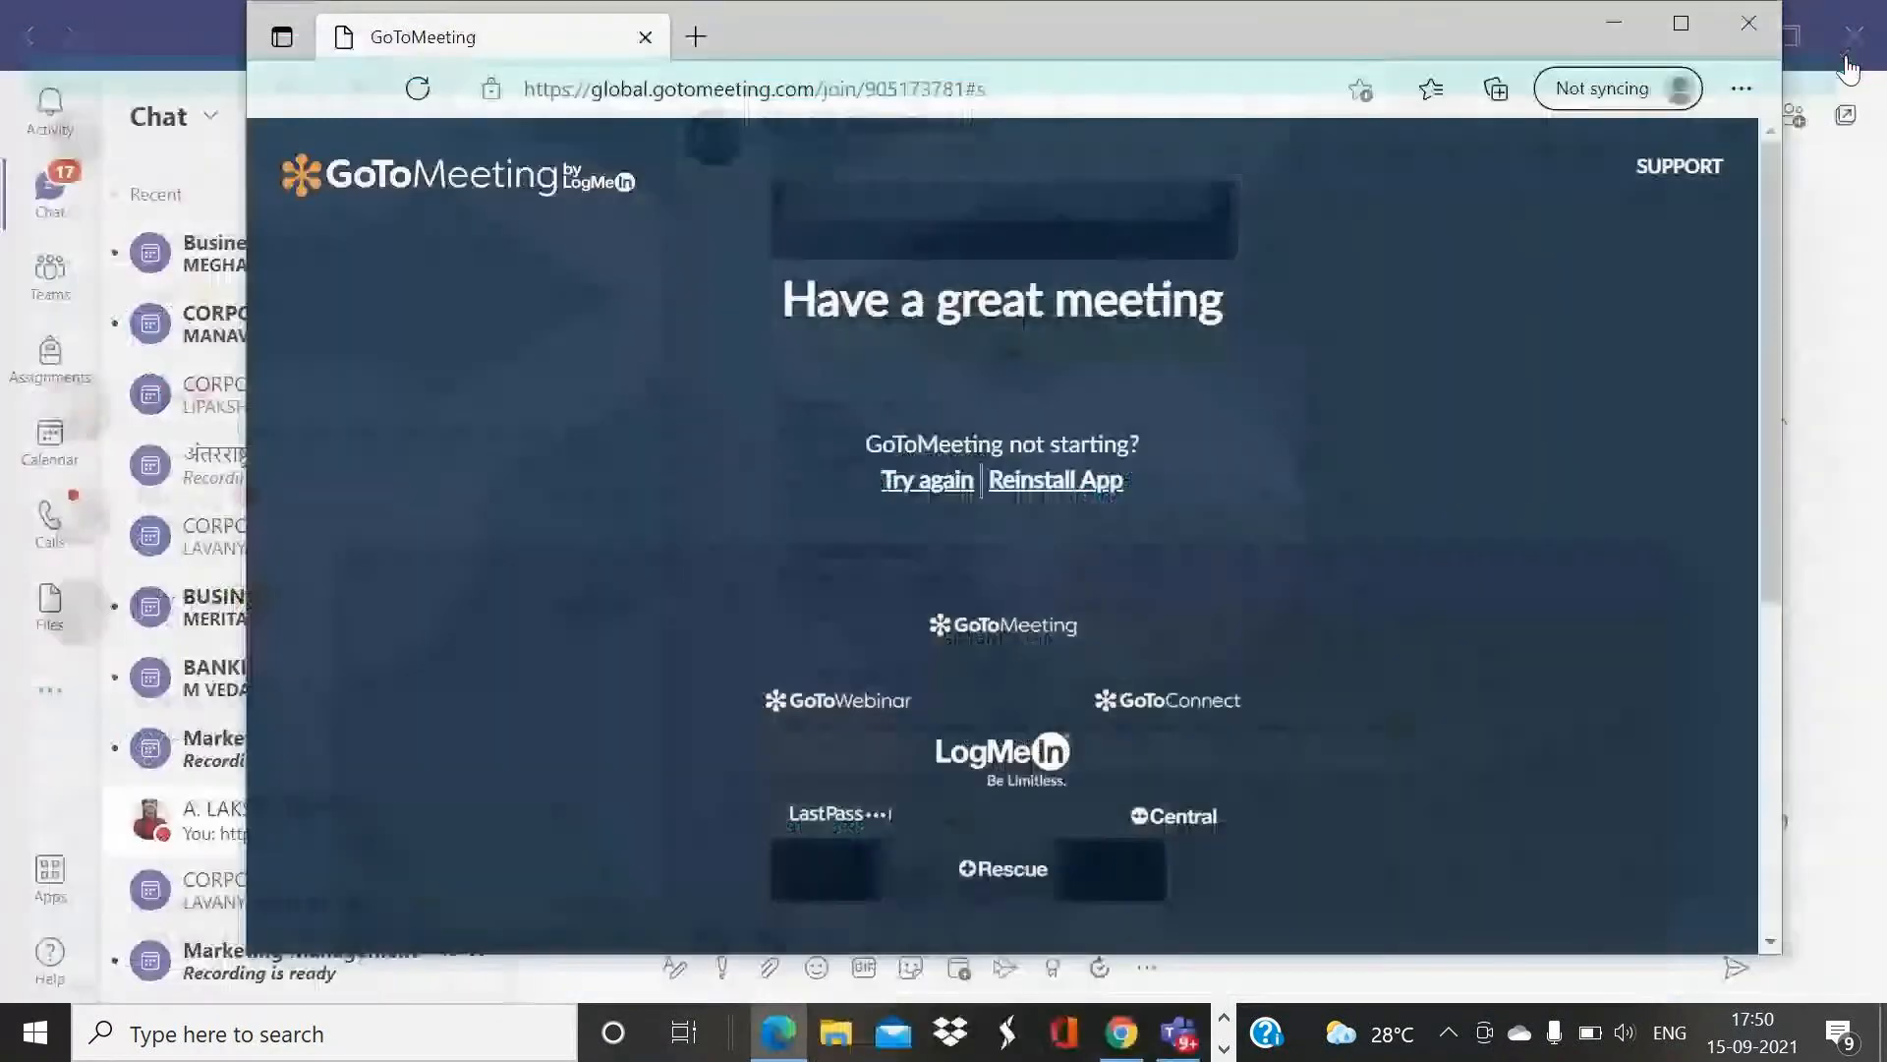
{"action": "left_click", "coordinate": [1747, 21]}
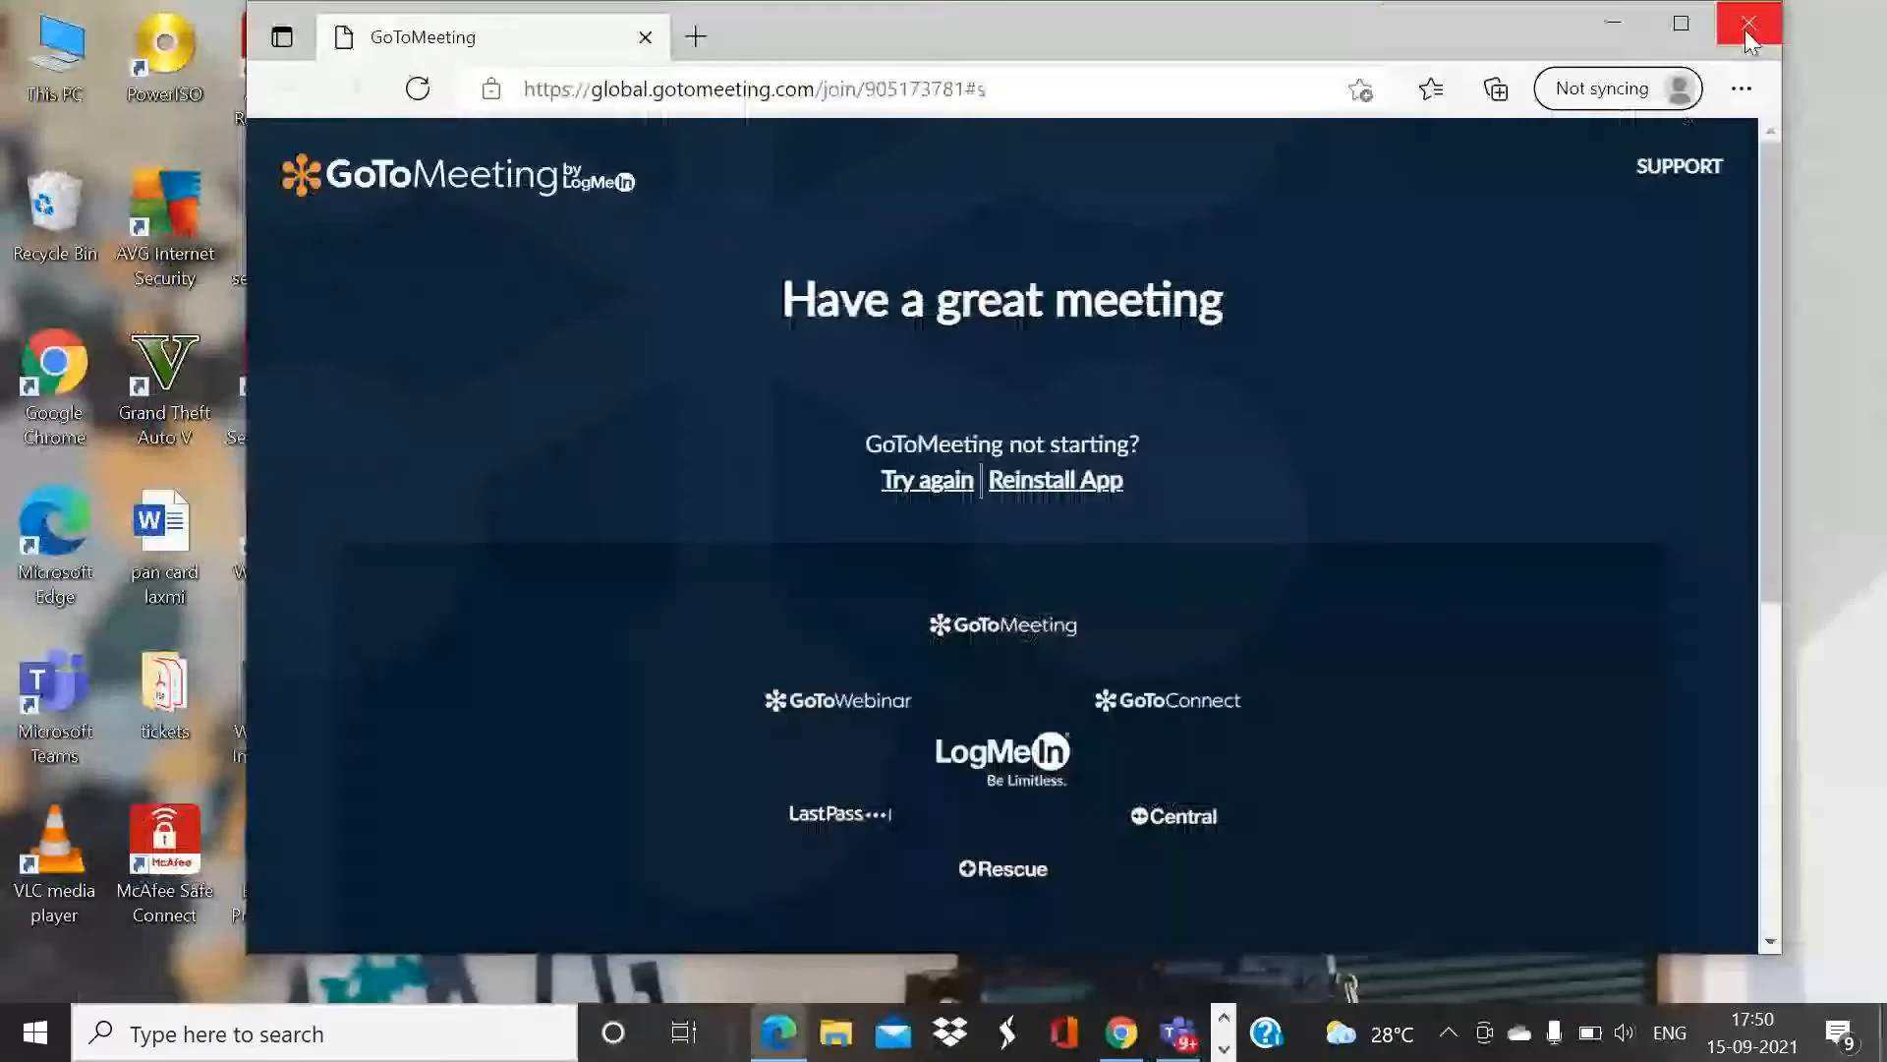
{"action": "left_click", "coordinate": [1747, 27]}
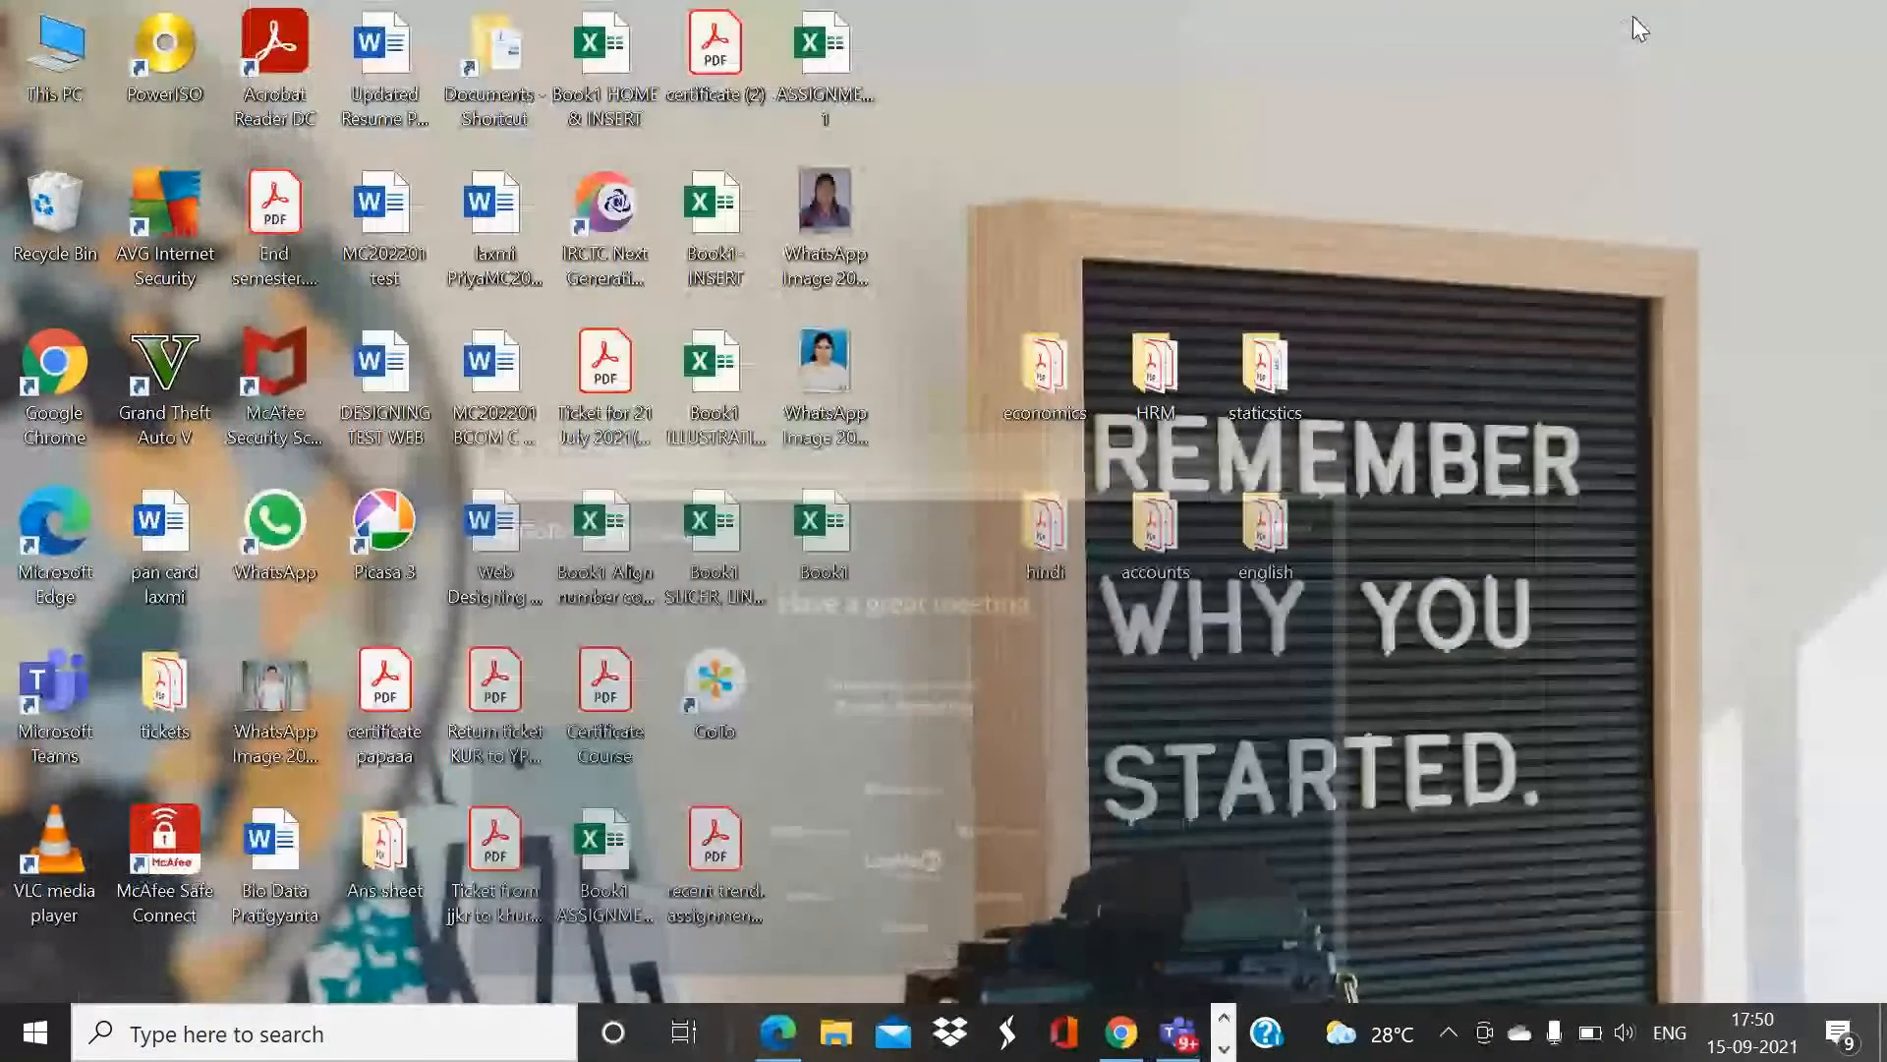
{"action": "double_click", "coordinate": [812, 556]}
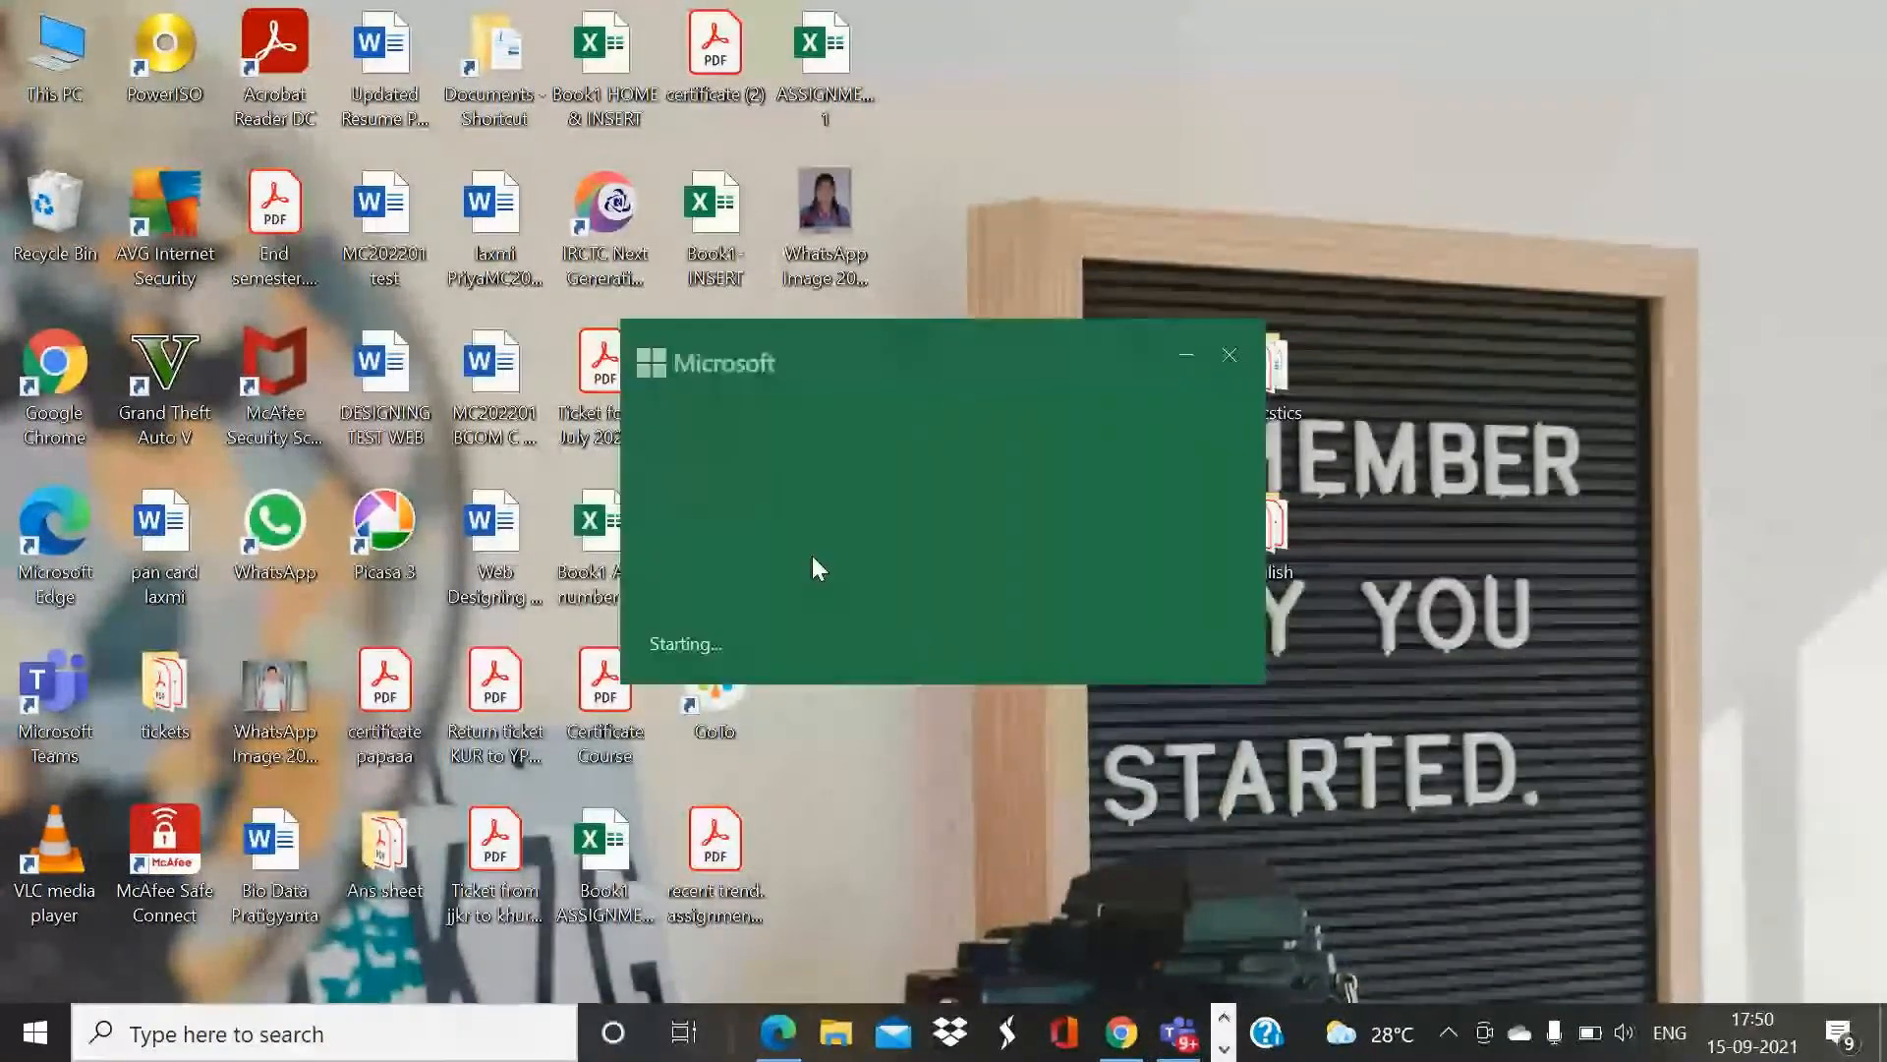
- Enter the numbers 1 to 6 in cells A117 to A122
{"action": "scroll", "coordinate": [792, 543], "scroll_direction": "down", "scroll_amount": 2}
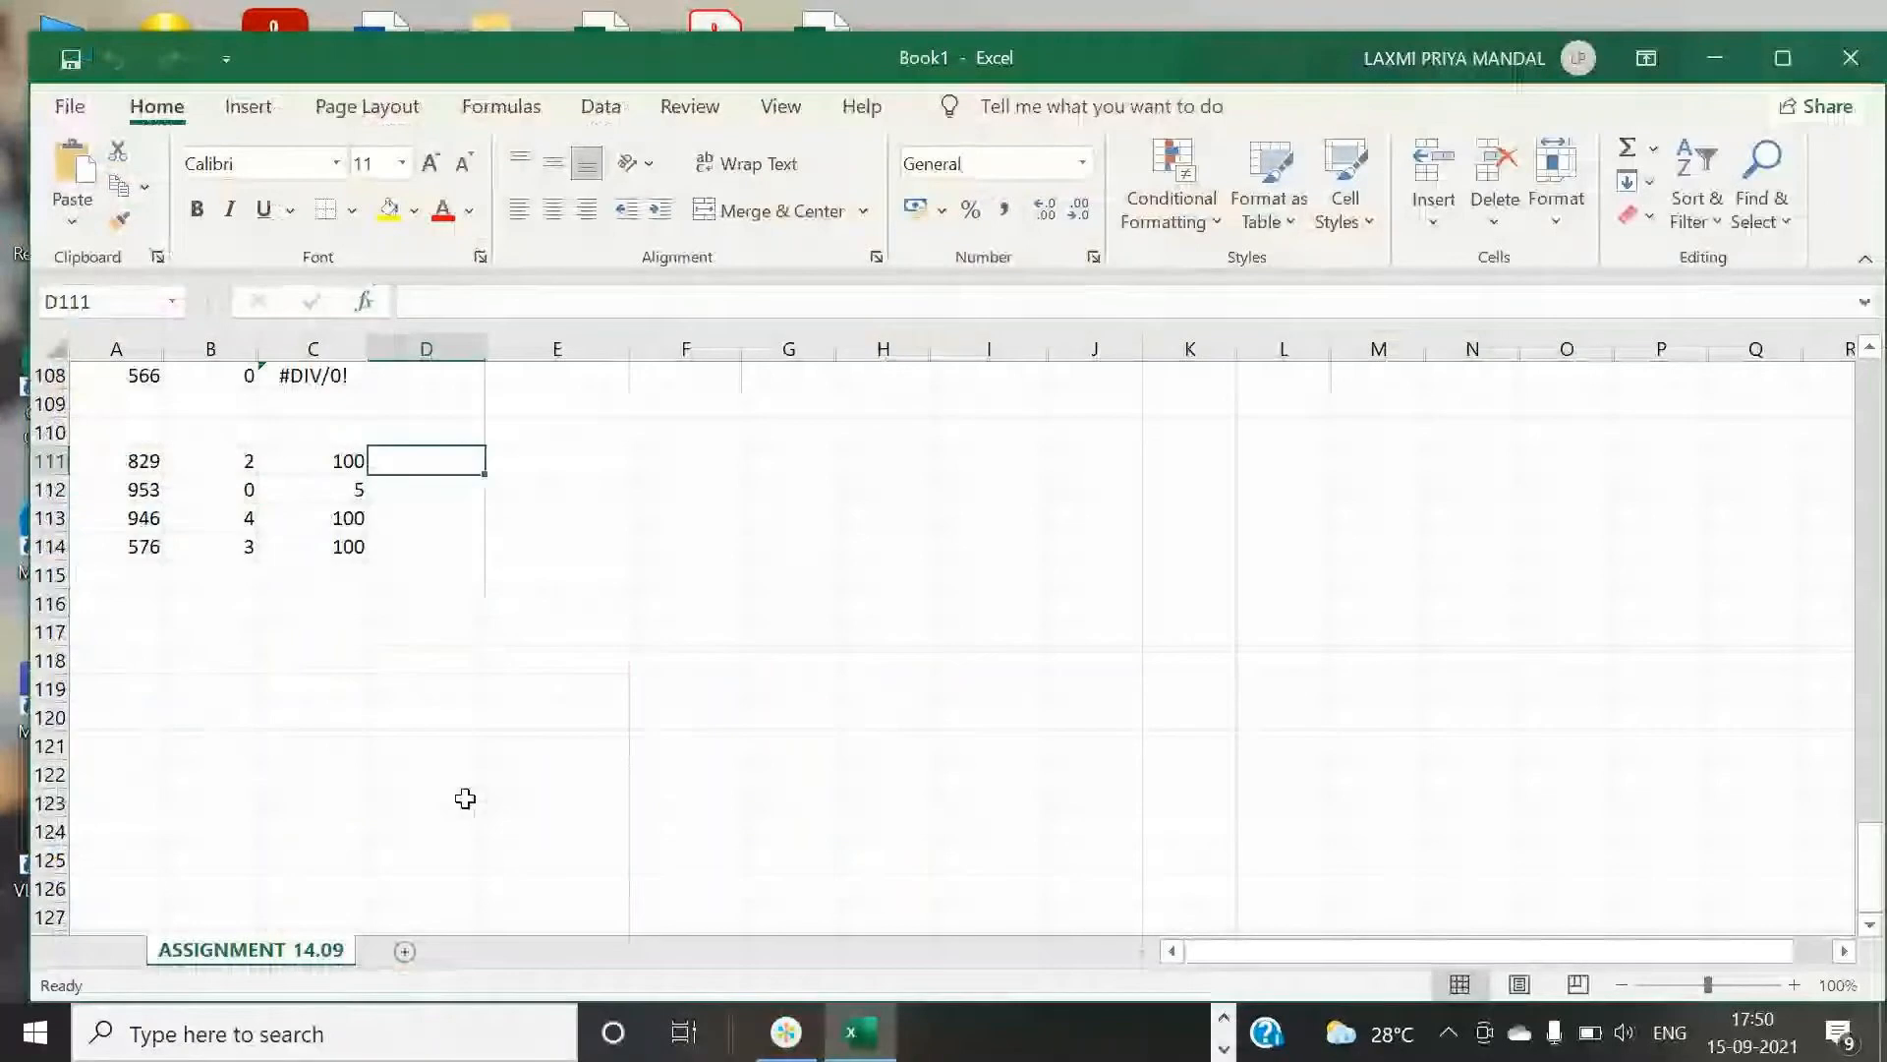
{"action": "left_click", "coordinate": [161, 634]}
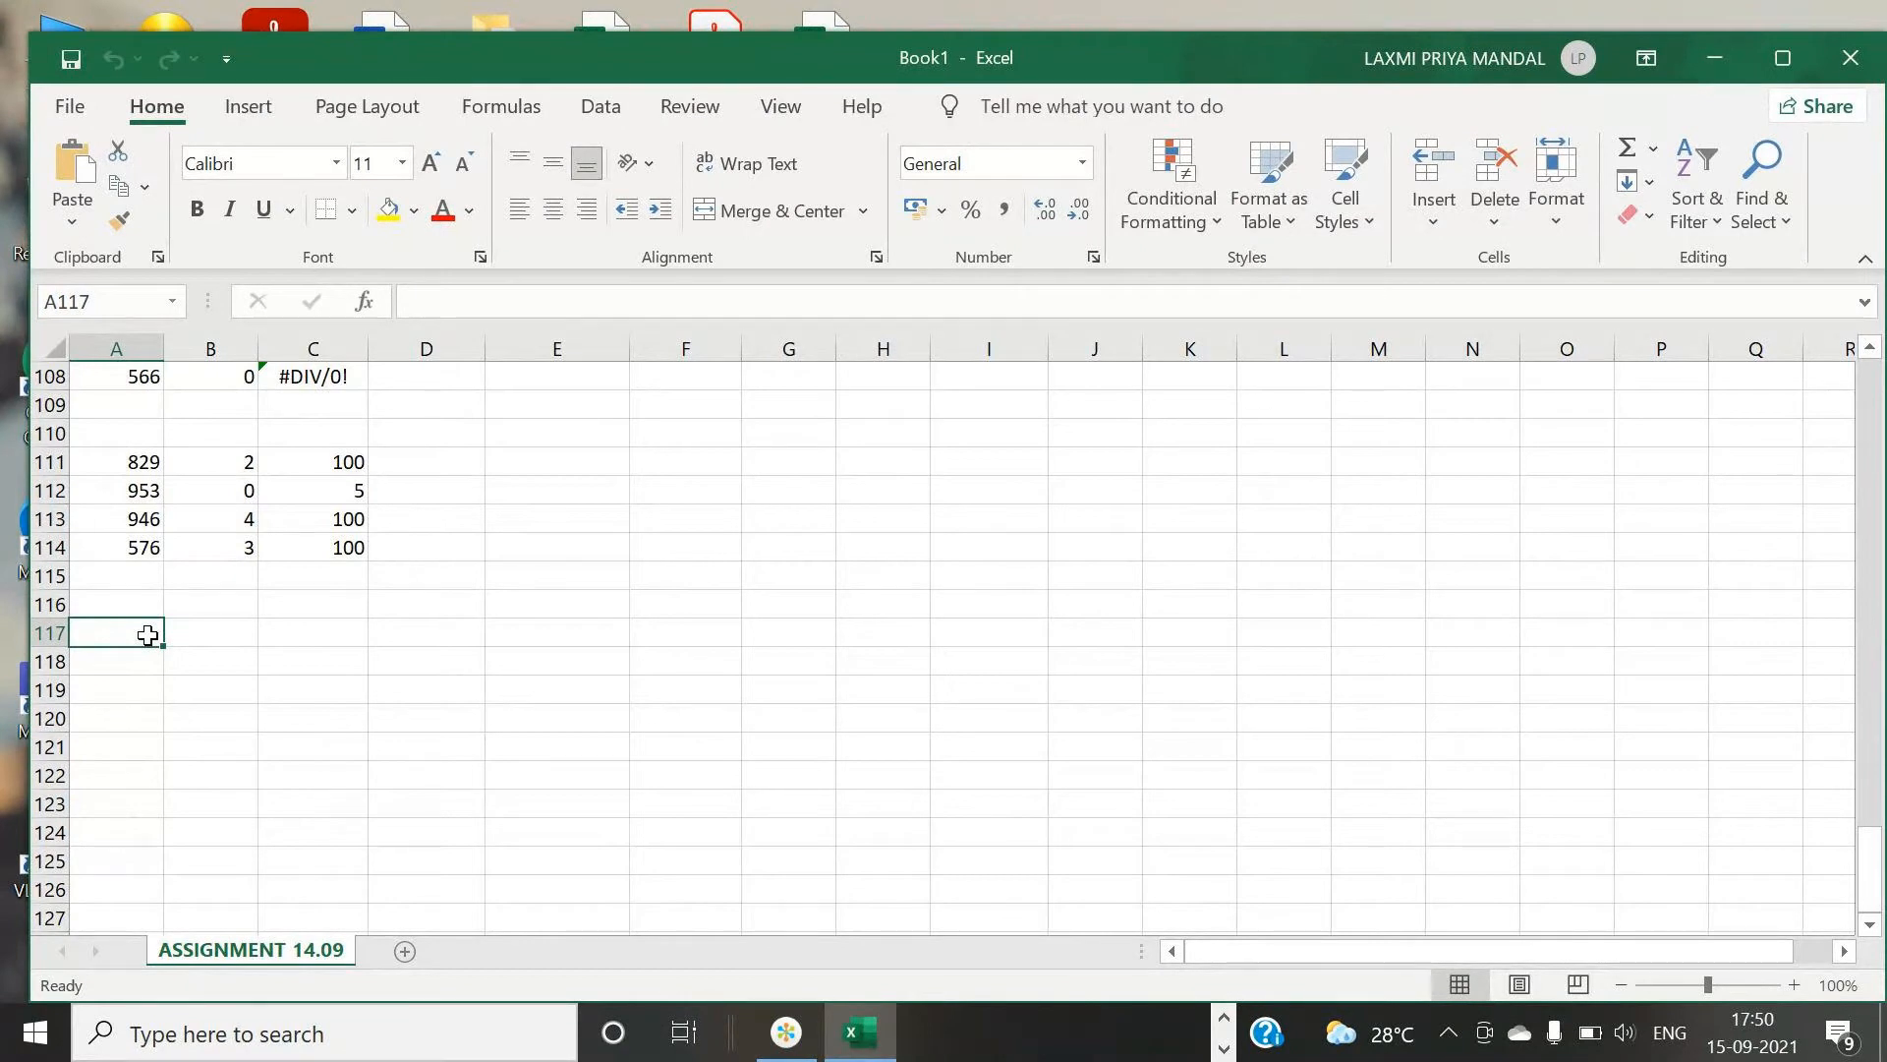
{"action": "type", "text": "1"}
{"action": "key", "text": "Return"}
{"action": "type", "text": "2"}
{"action": "key", "text": "Return"}
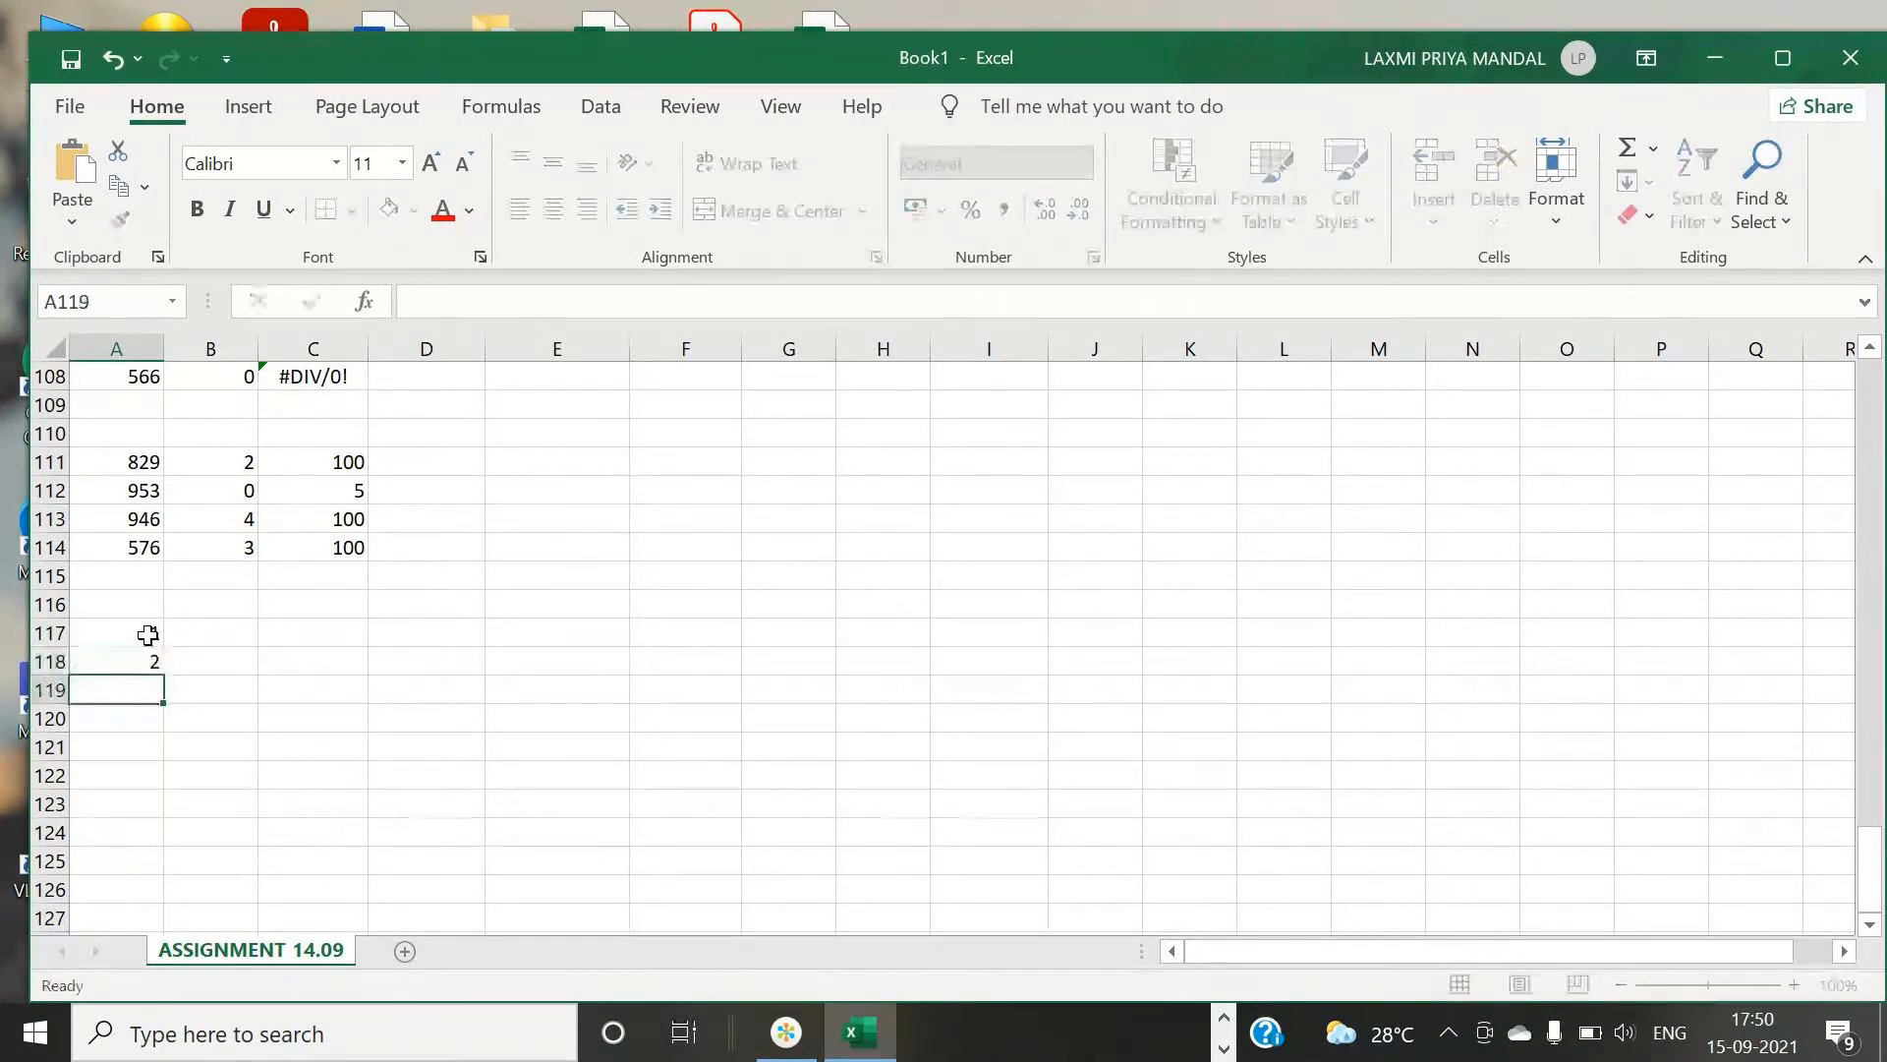
{"action": "type", "text": "3"}
{"action": "key", "text": "Return"}
{"action": "type", "text": "4"}
{"action": "key", "text": "Return"}
{"action": "type", "text": "5"}
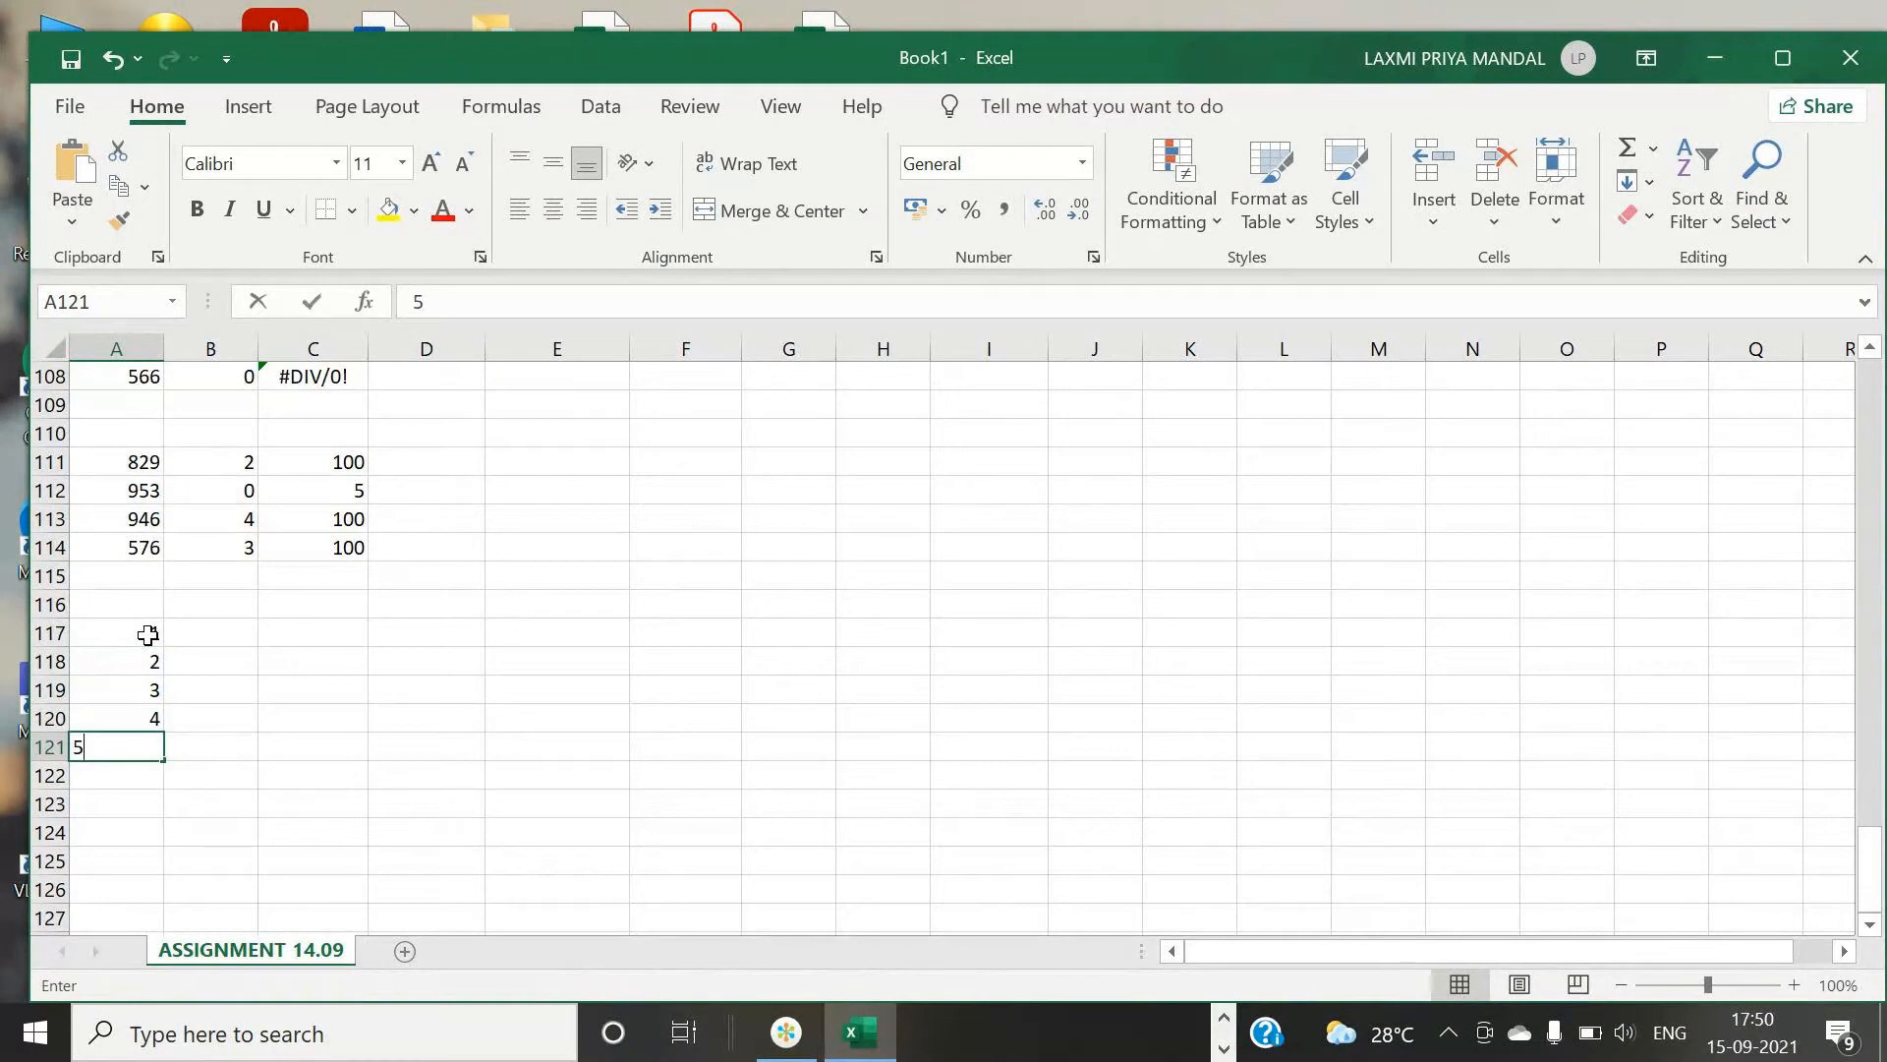
{"action": "type", "text": "6"}
{"action": "key", "text": "BackSpace"}
{"action": "key", "text": "Return"}
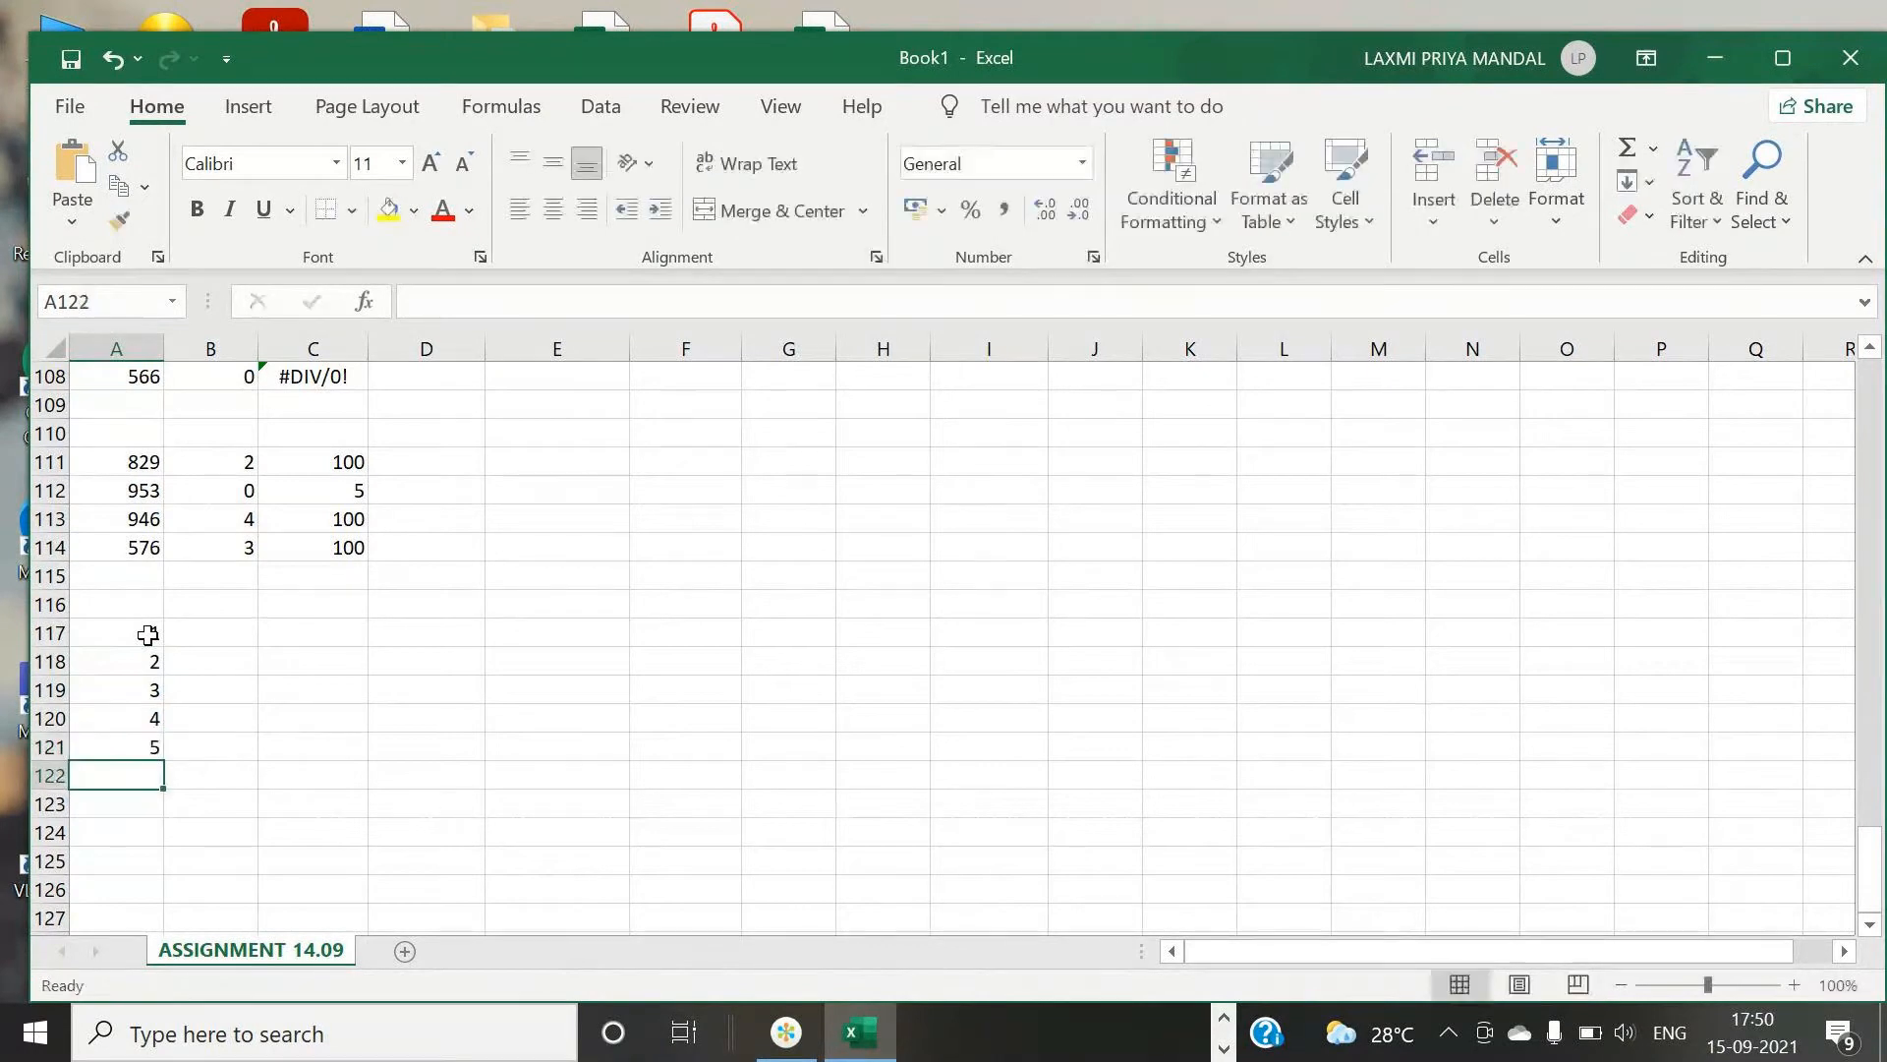
{"action": "type", "text": "6"}
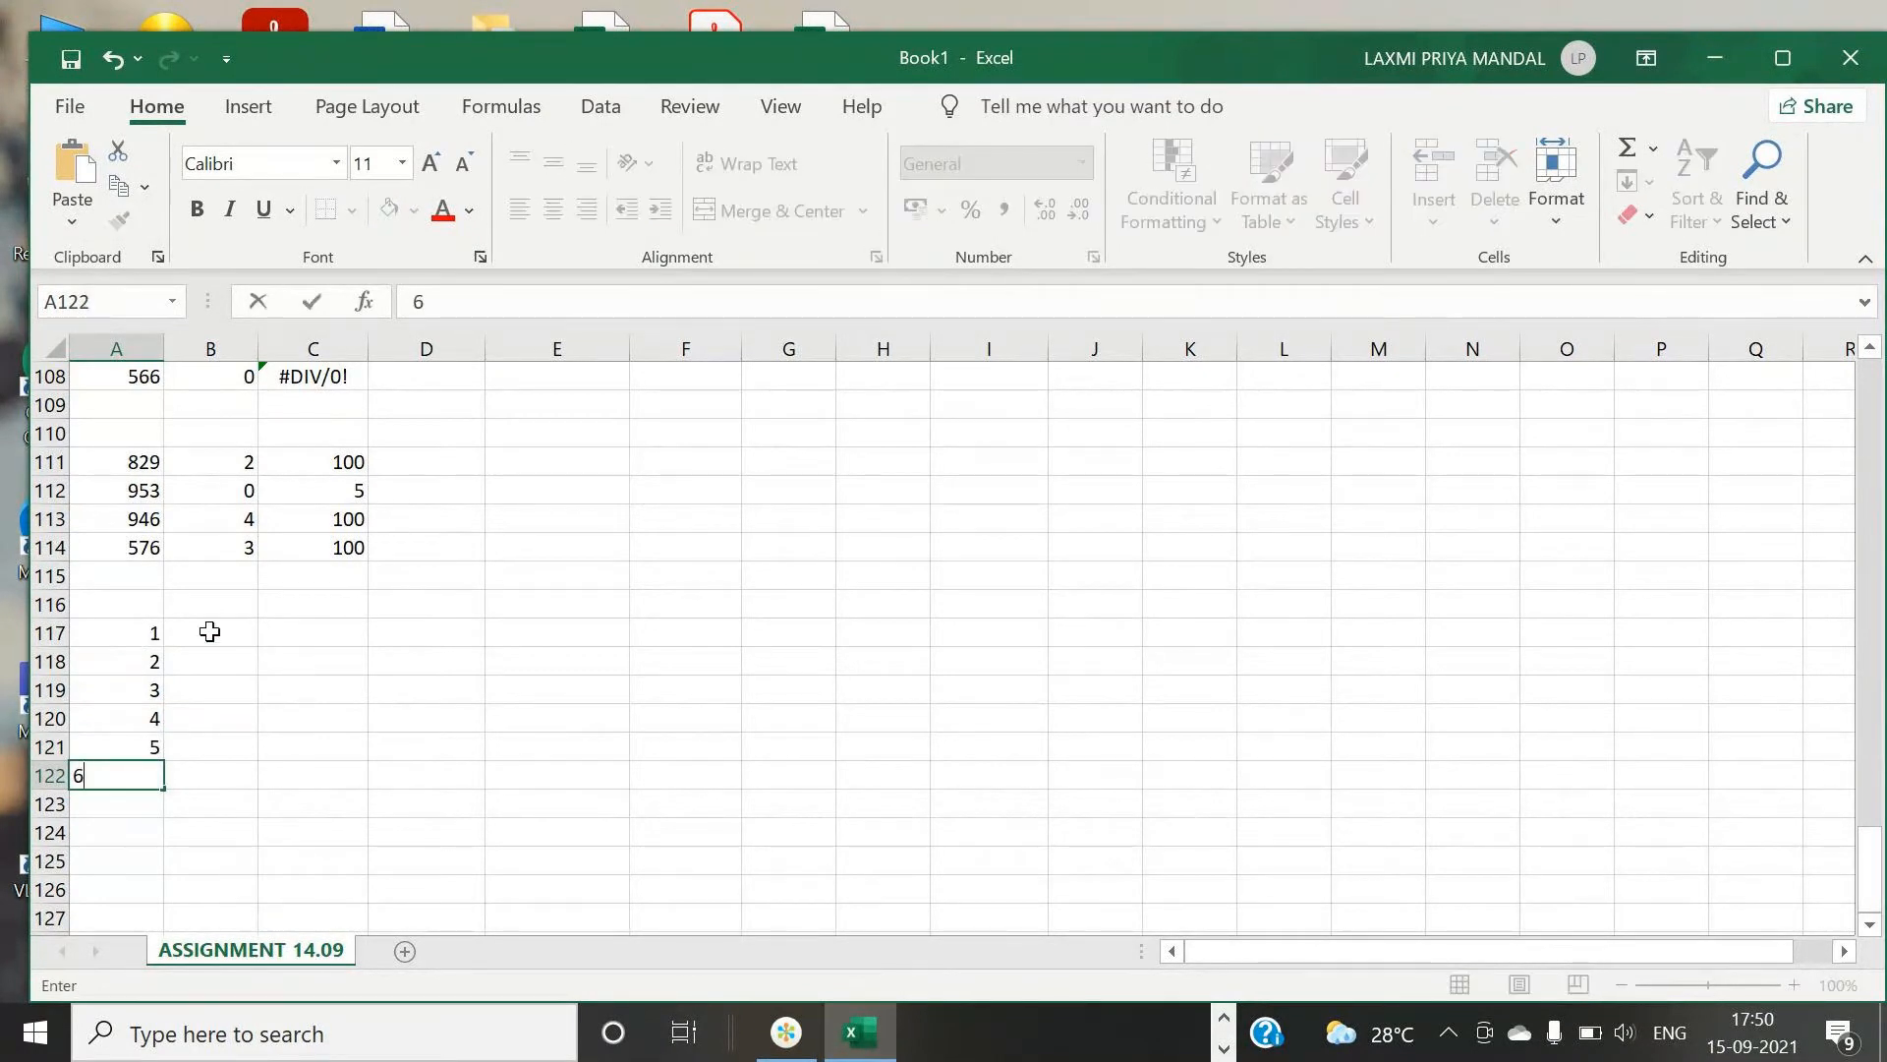
{"action": "left_click", "coordinate": [210, 631]}
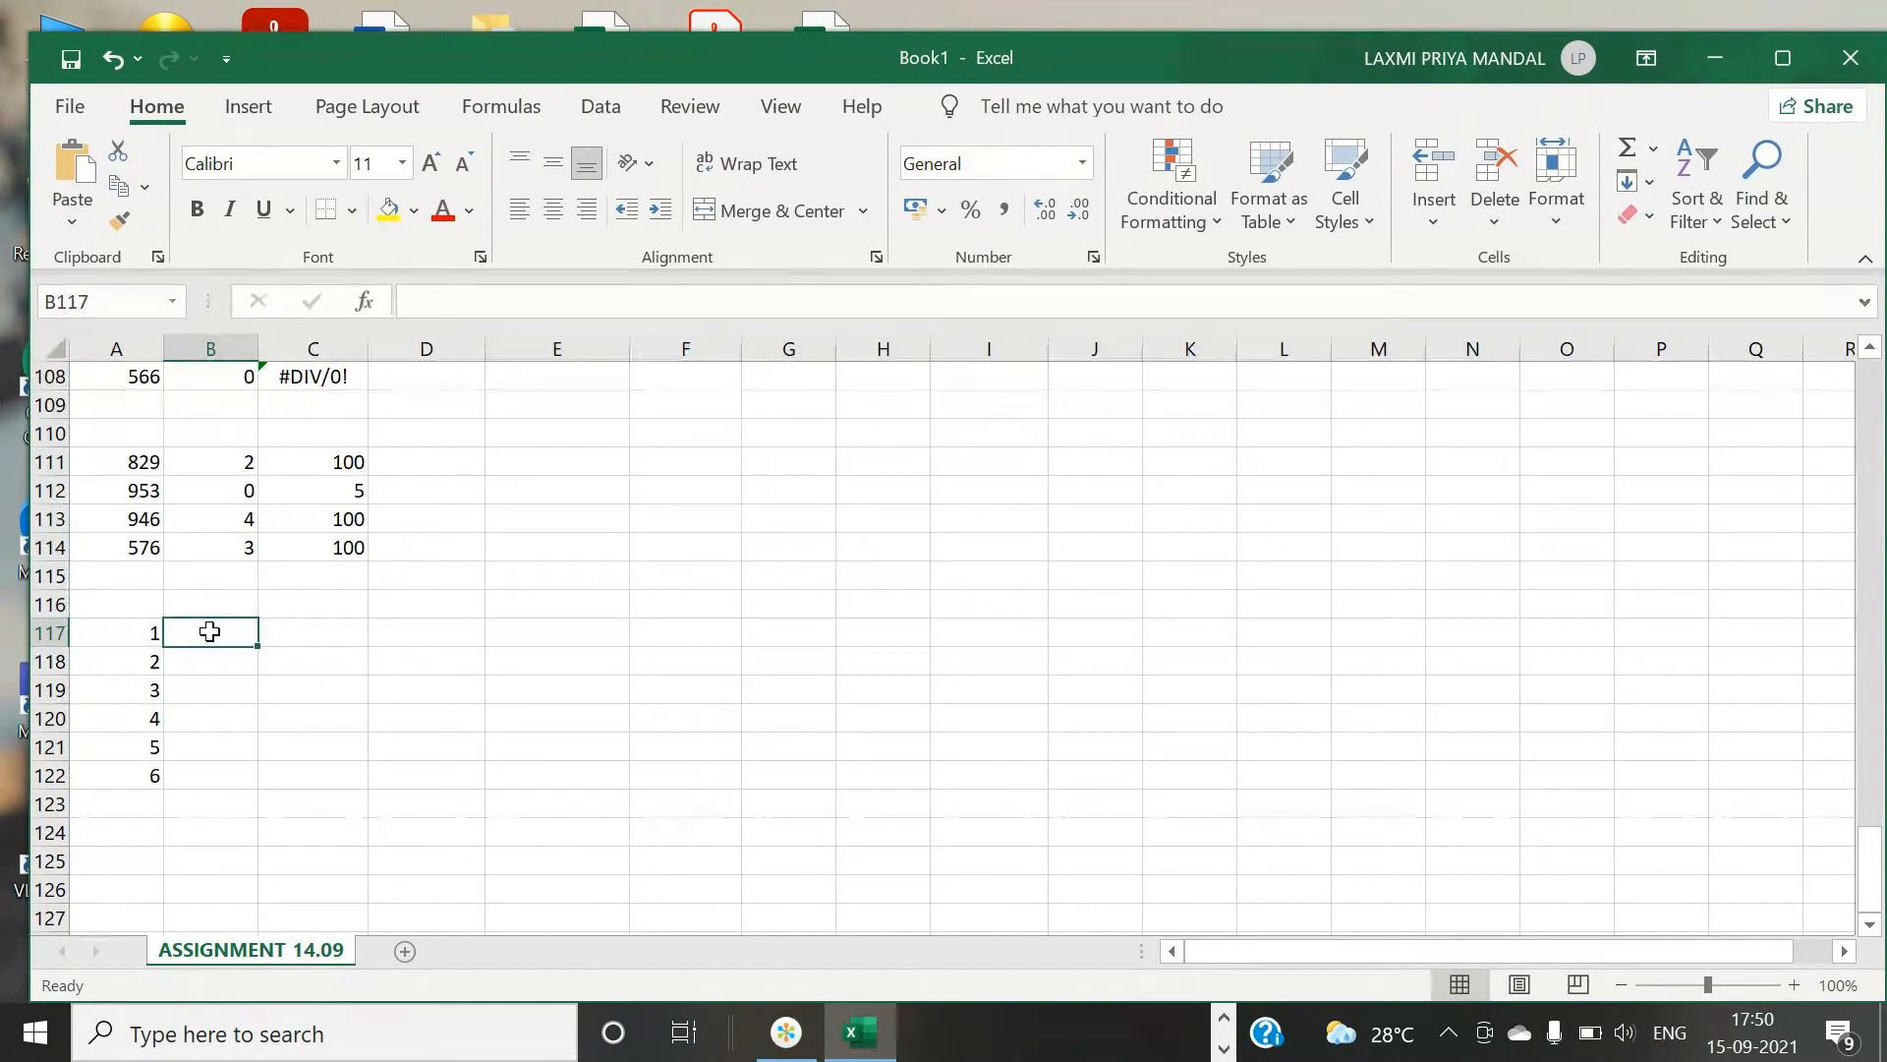
- Continue the column A list with 7, 8, 9 and 10 in A123 to A126
{"action": "left_click", "coordinate": [142, 798]}
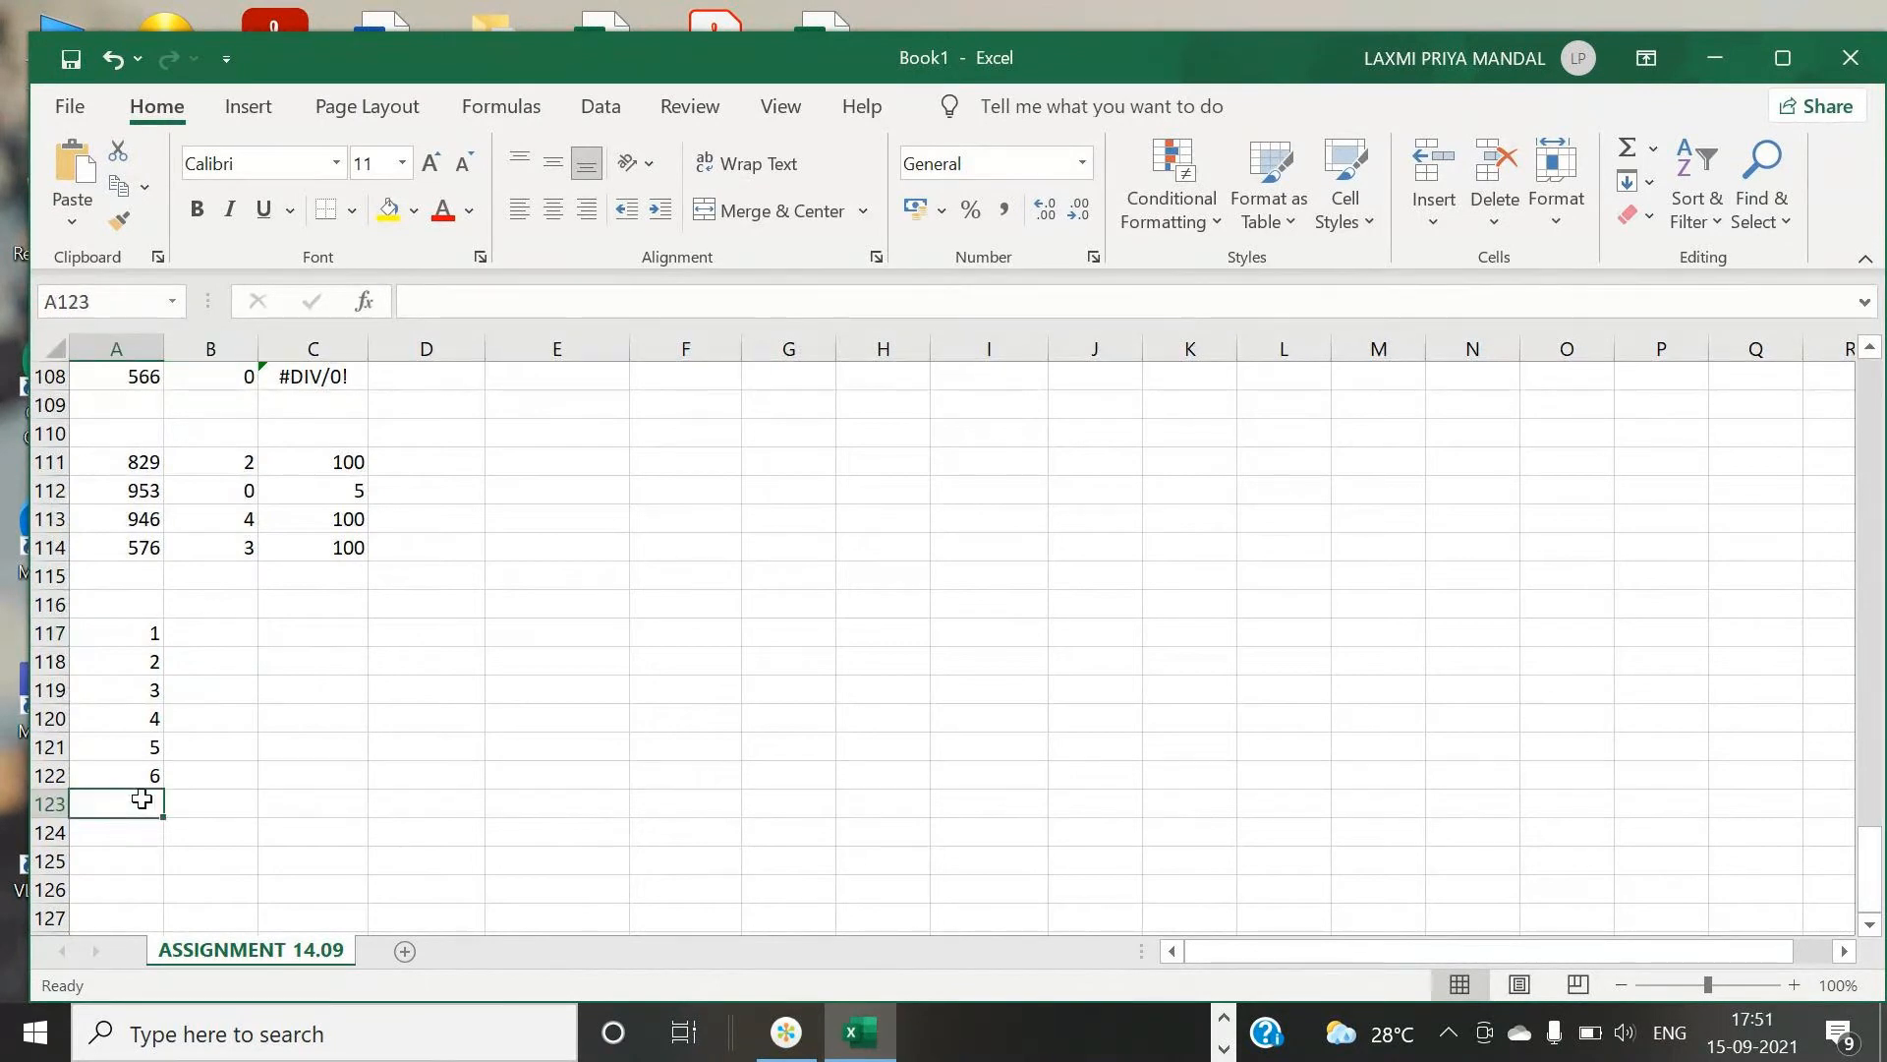
{"action": "left_click", "coordinate": [121, 622]}
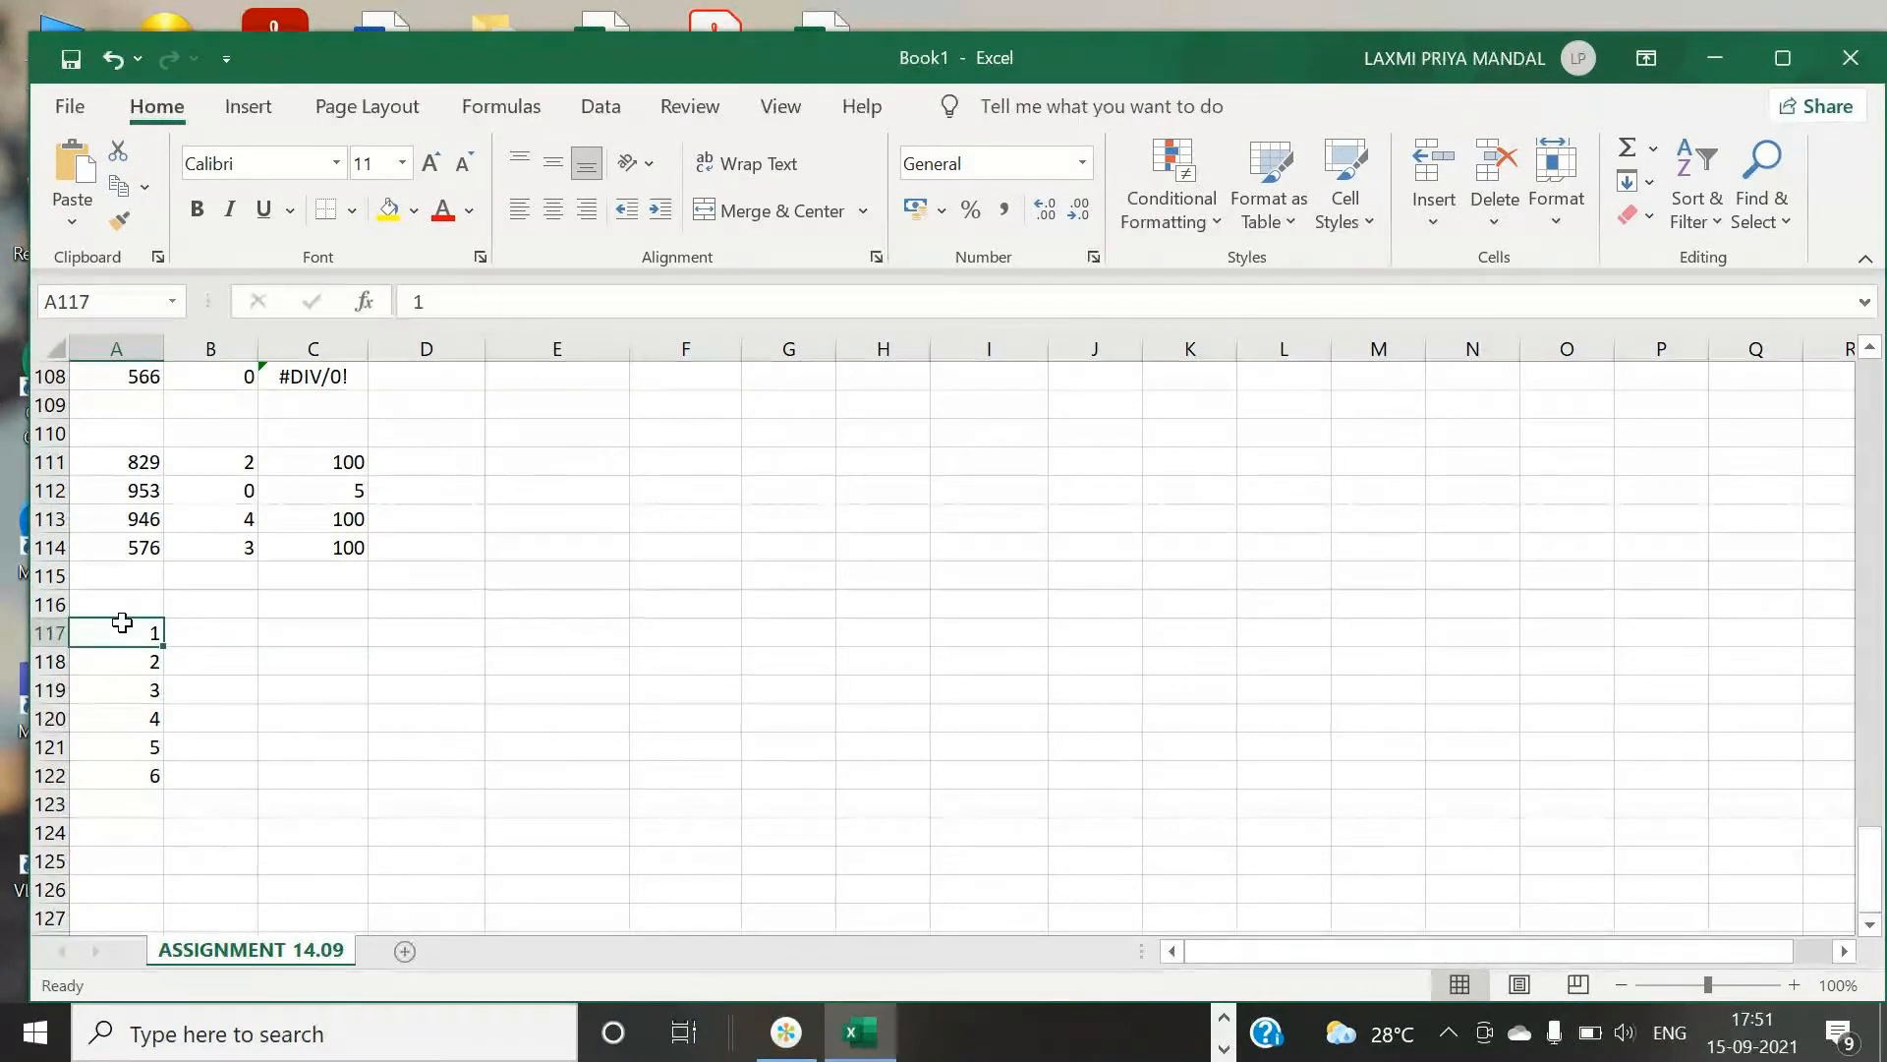
{"action": "left_click_drag", "start_coordinate": [126, 621], "coordinate": [150, 765]}
{"action": "left_click", "coordinate": [149, 771]}
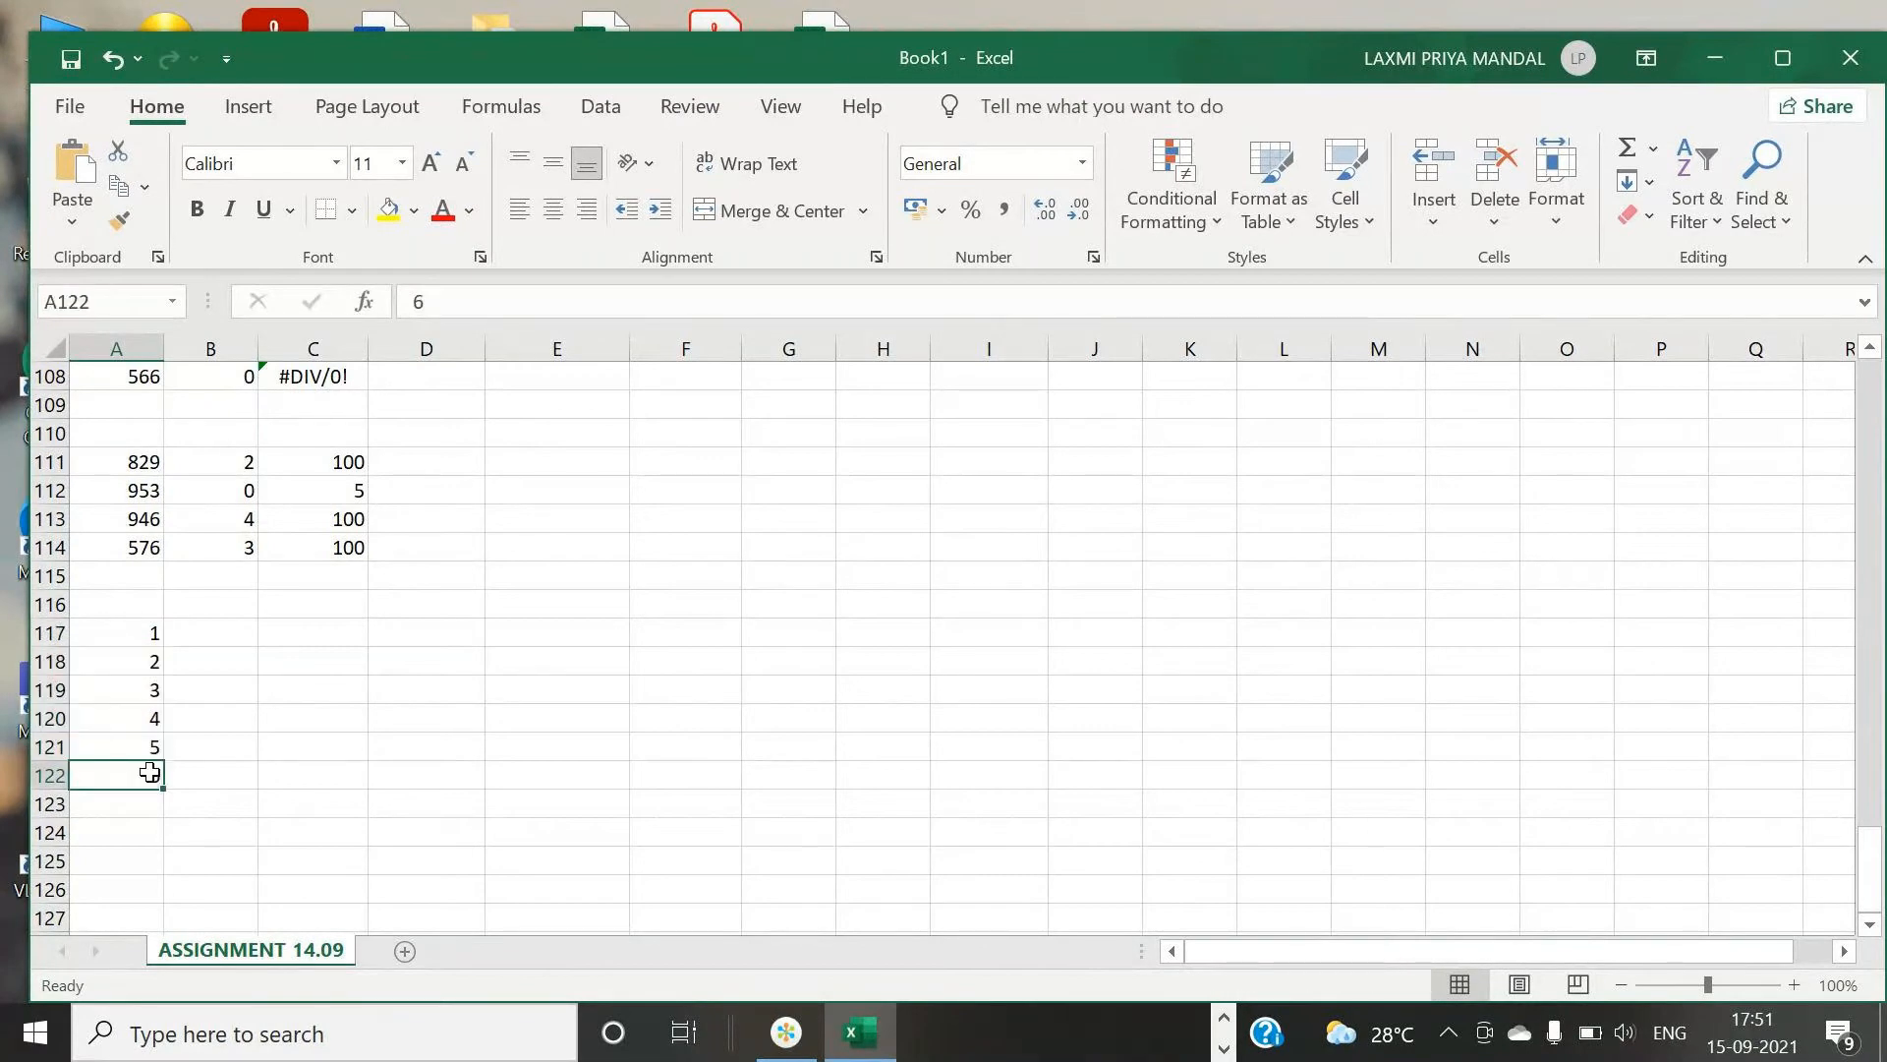
{"action": "left_click", "coordinate": [139, 813]}
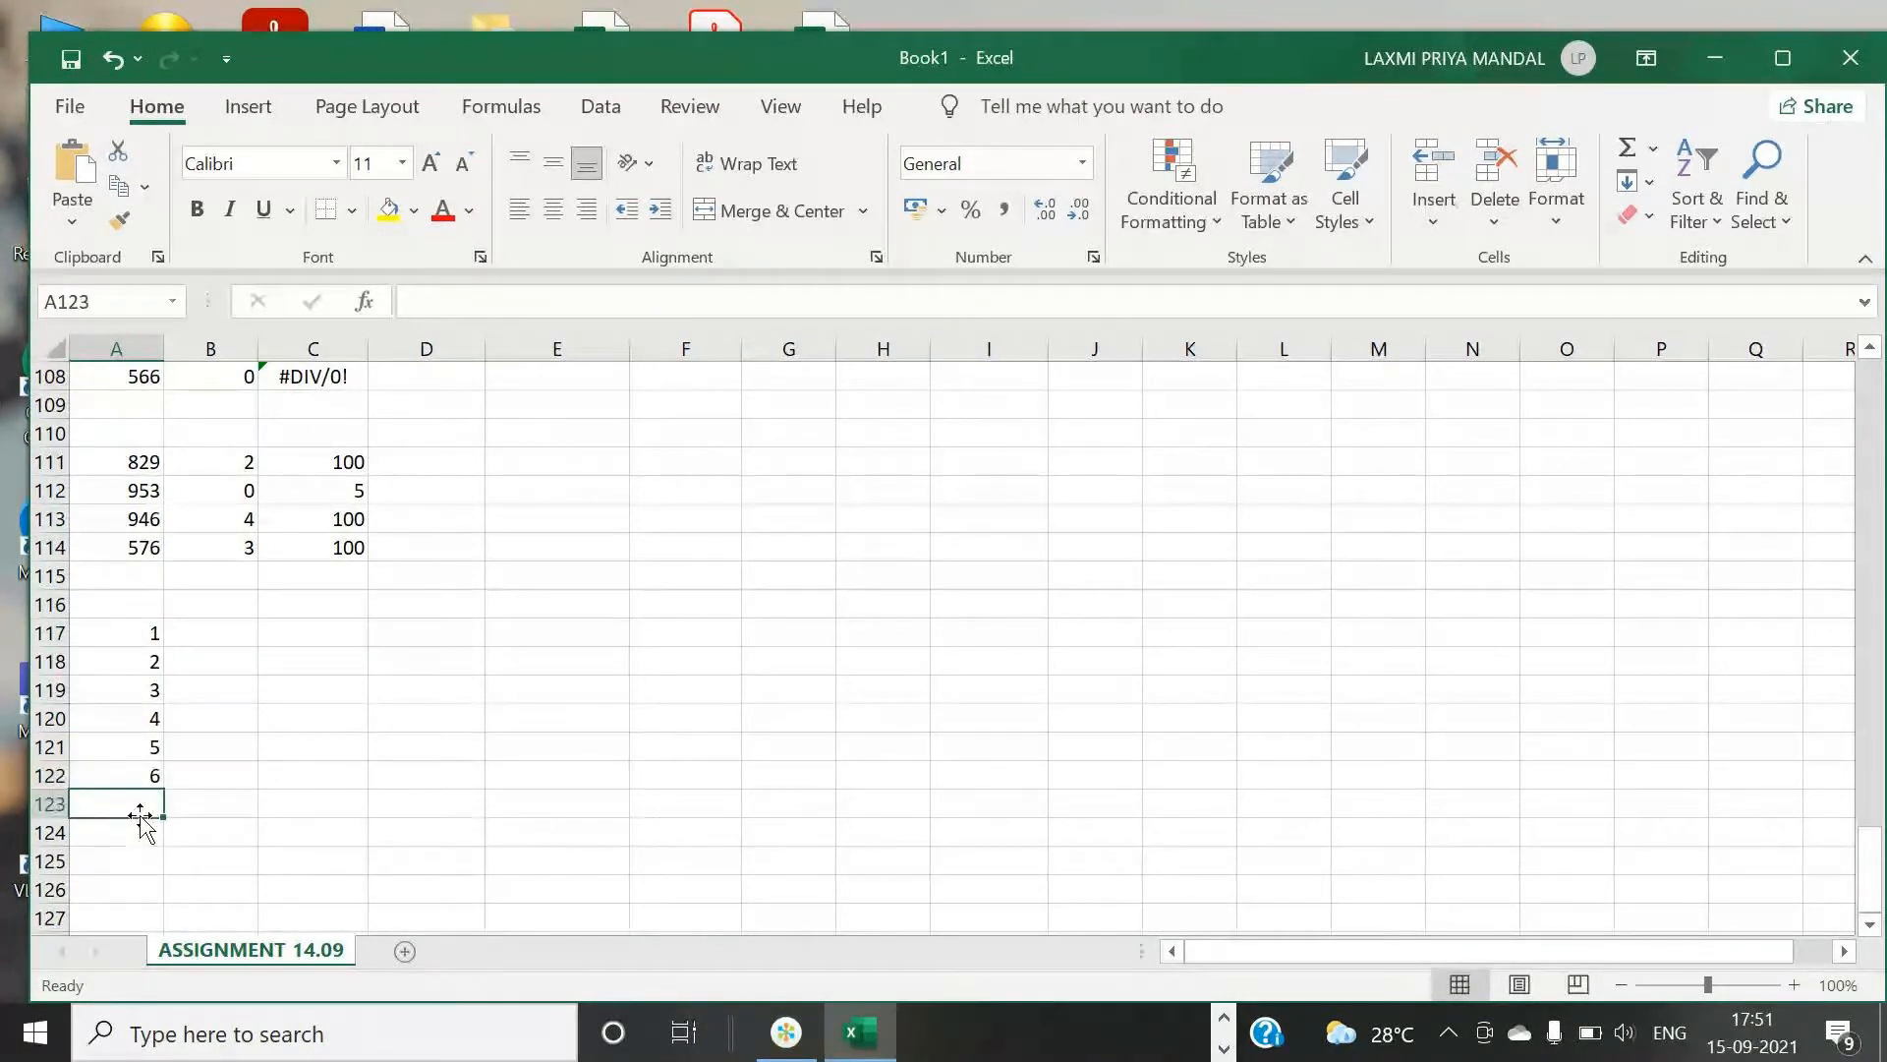
{"action": "type", "text": "7"}
{"action": "key", "text": "Return"}
{"action": "type", "text": "8"}
{"action": "key", "text": "Return"}
{"action": "type", "text": "9"}
{"action": "key", "text": "Return"}
{"action": "type", "text": "10"}
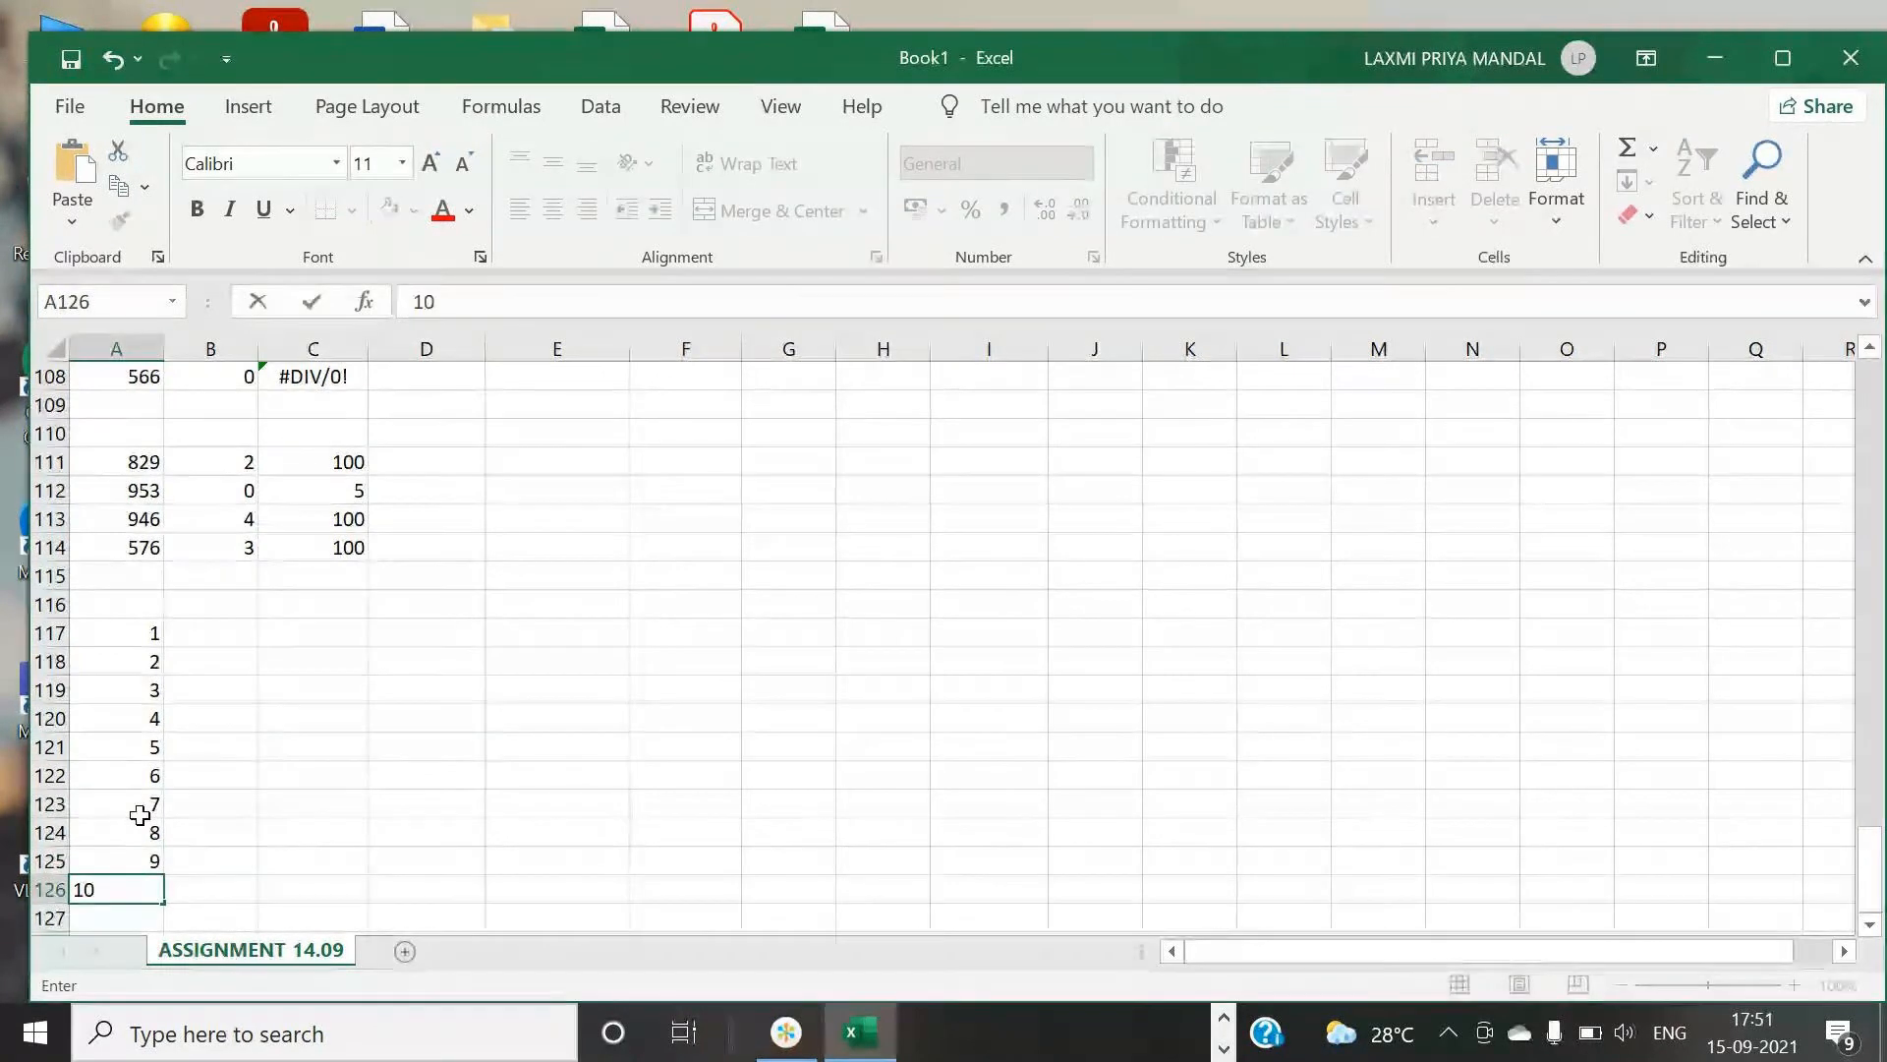
{"action": "key", "text": "Return"}
- Enter the values 1, 2, 3, 4, 2 and 4 in cells B117 to B122
{"action": "scroll", "coordinate": [249, 733], "scroll_direction": "down", "scroll_amount": 1}
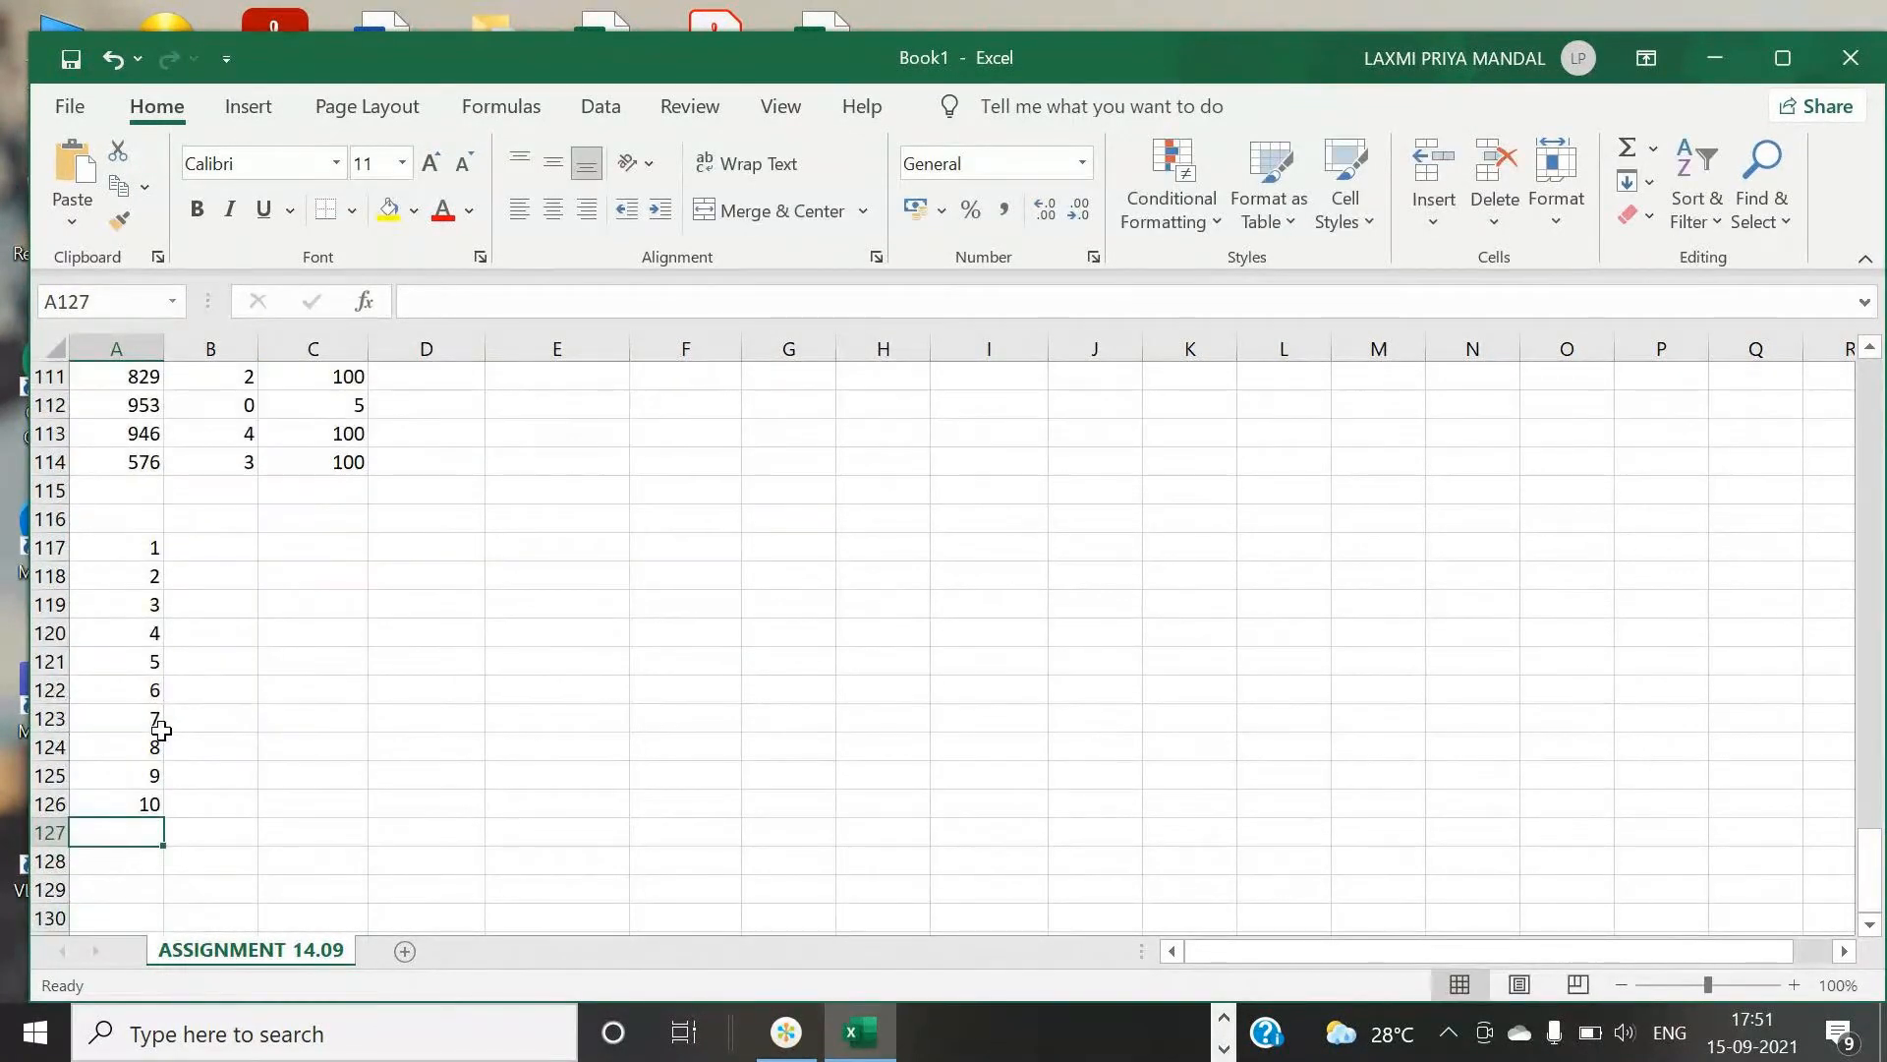
{"action": "left_click", "coordinate": [208, 548]}
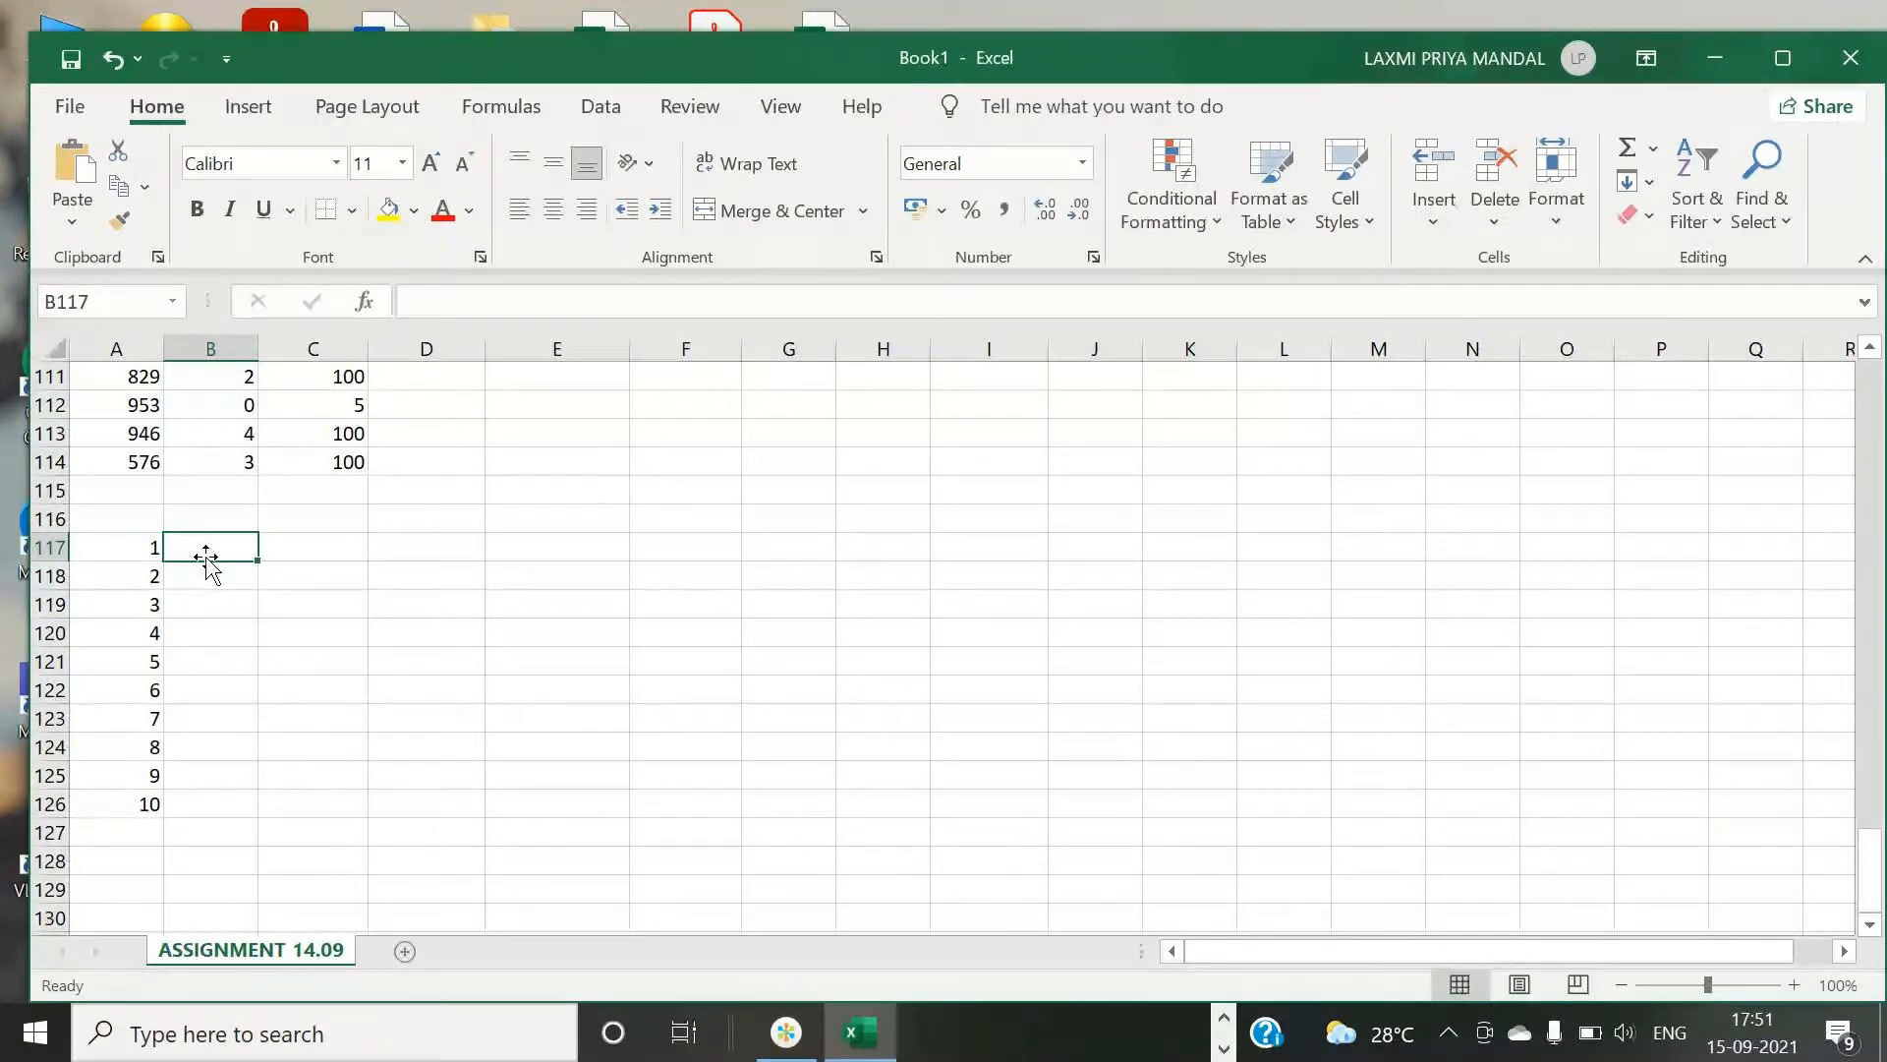
{"action": "type", "text": "1"}
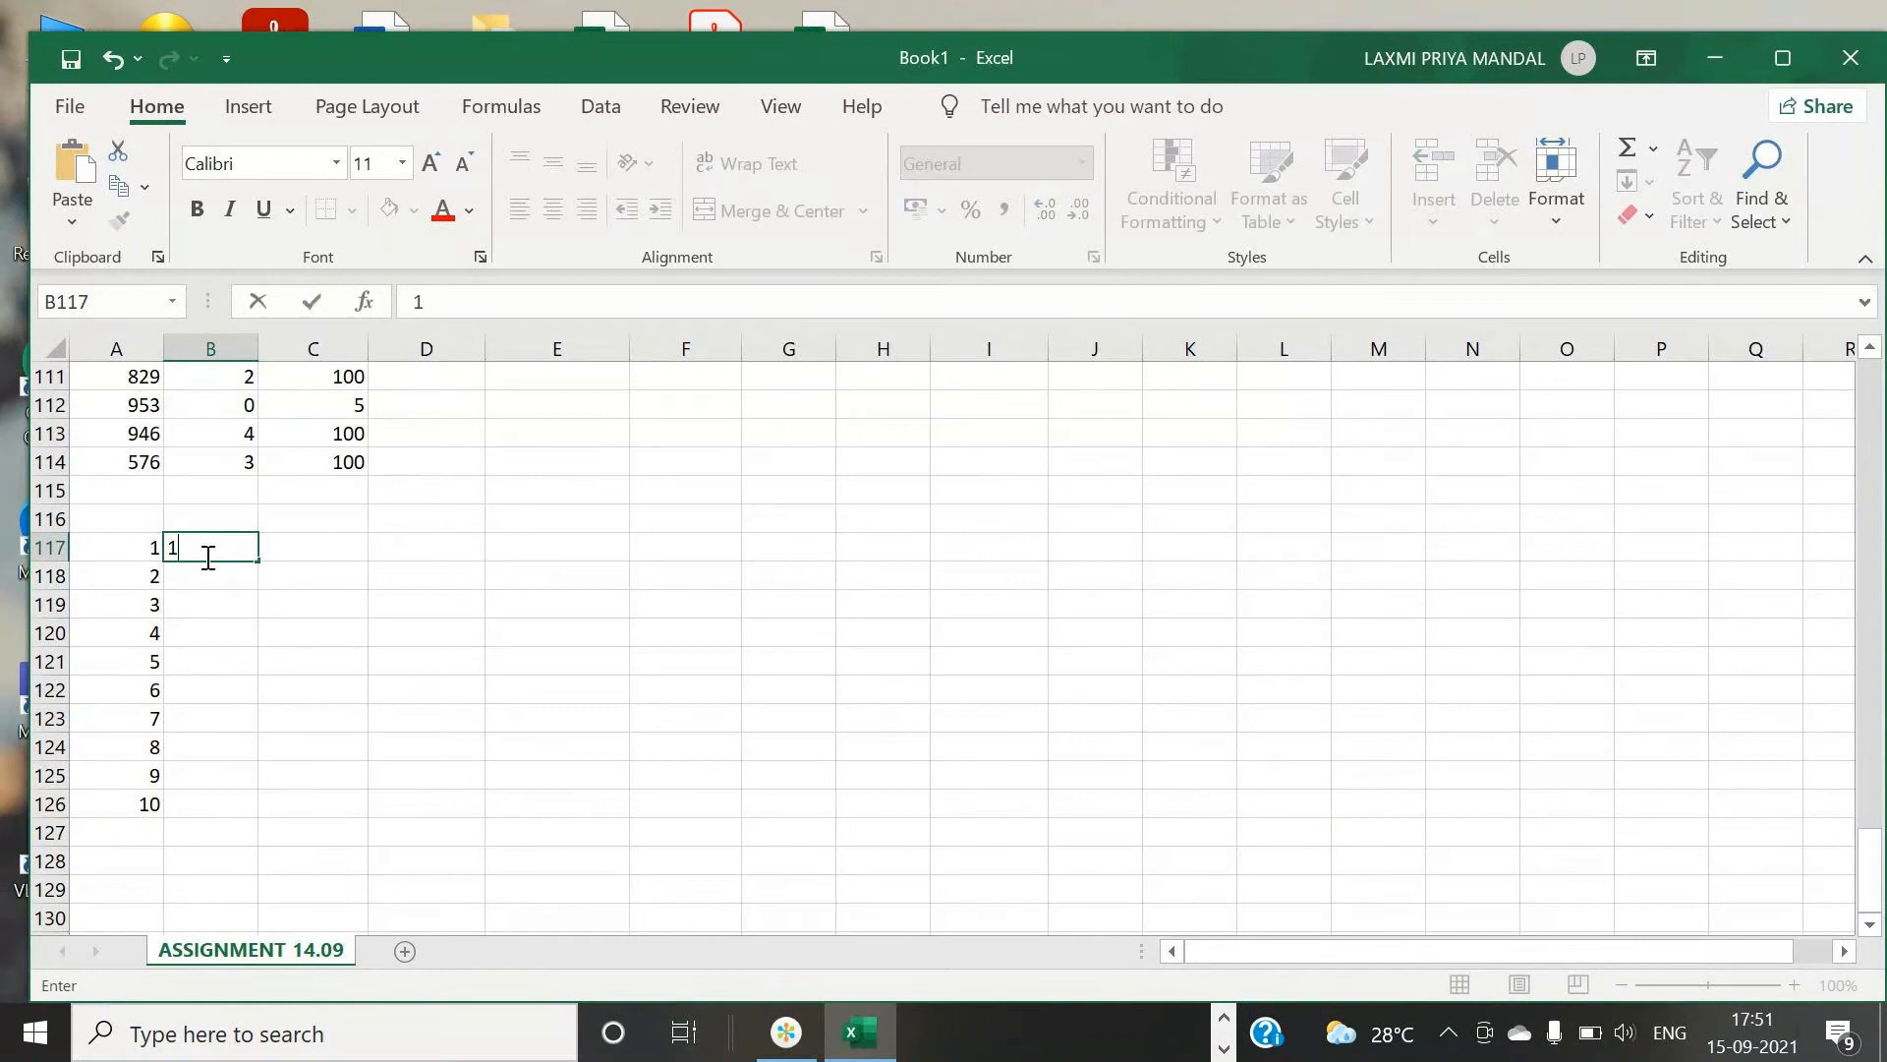
{"action": "key", "text": "Return"}
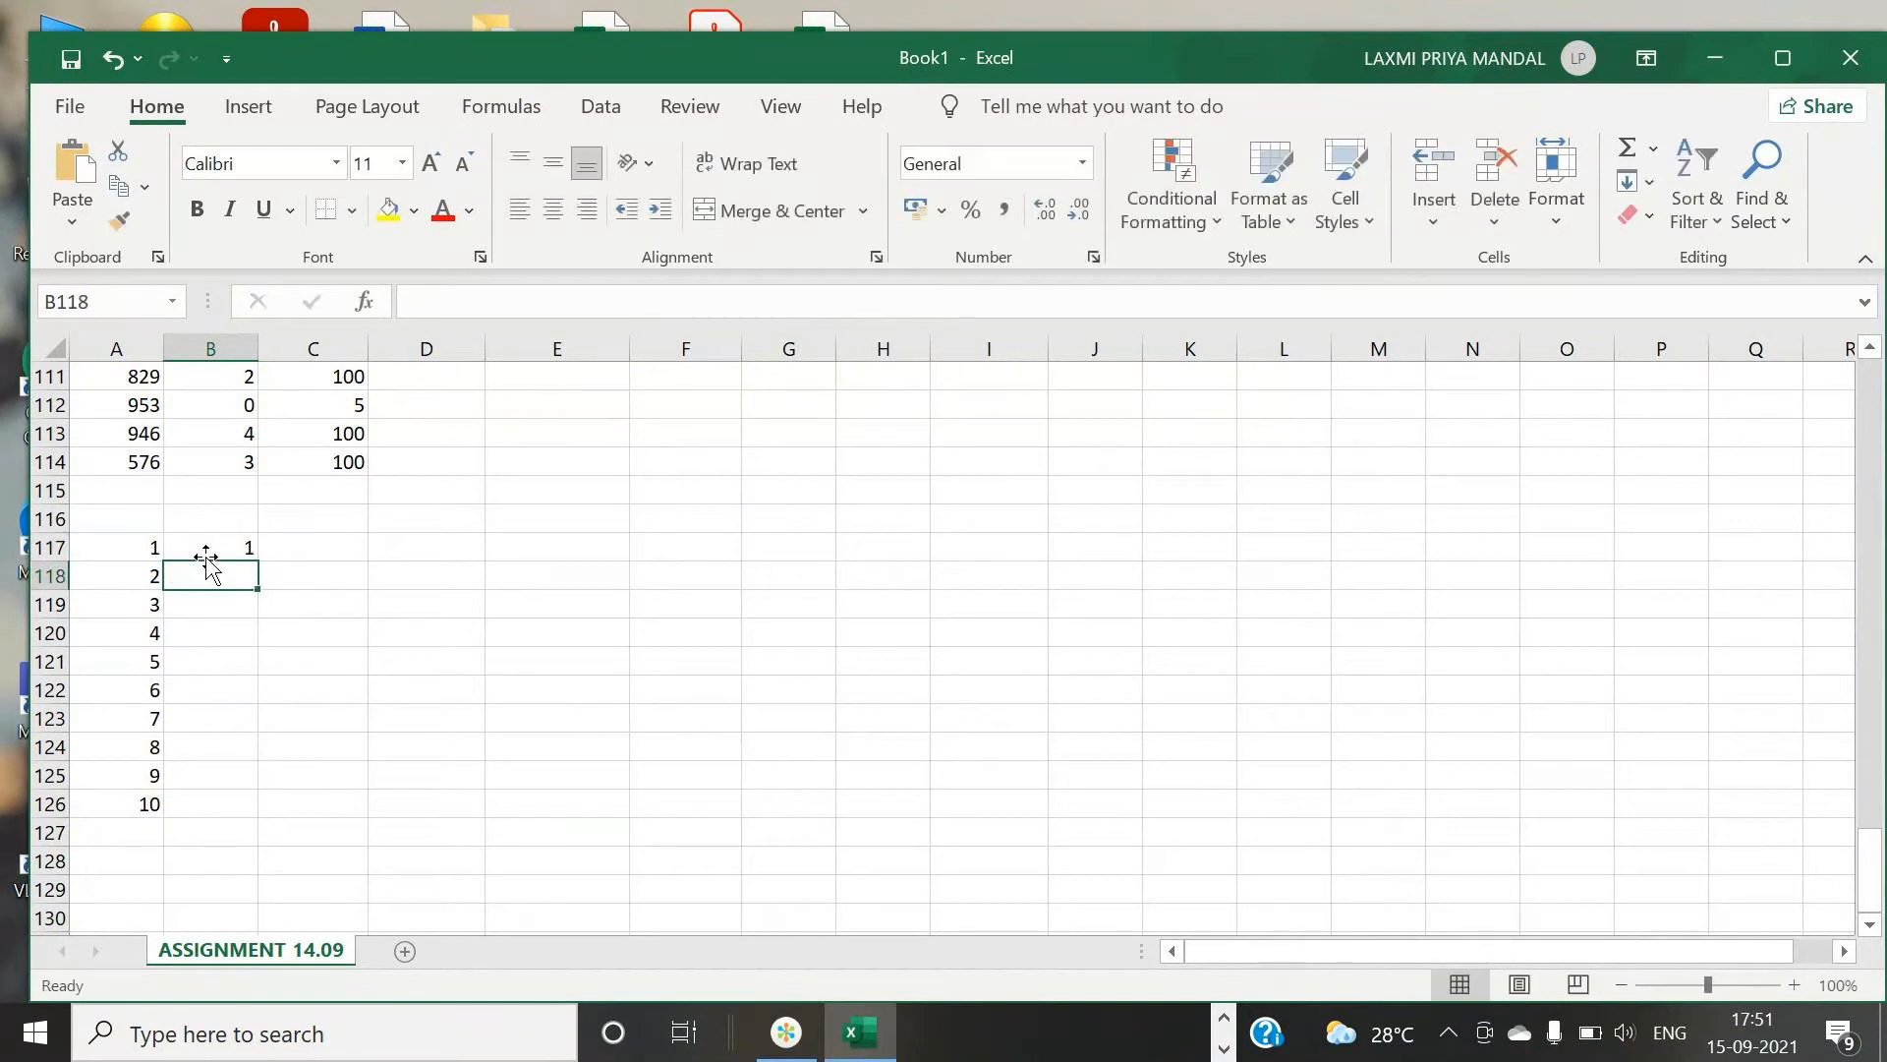
{"action": "type", "text": "2"}
{"action": "key", "text": "Return"}
{"action": "type", "text": "3"}
{"action": "key", "text": "Return"}
{"action": "type", "text": "4"}
{"action": "key", "text": "Return"}
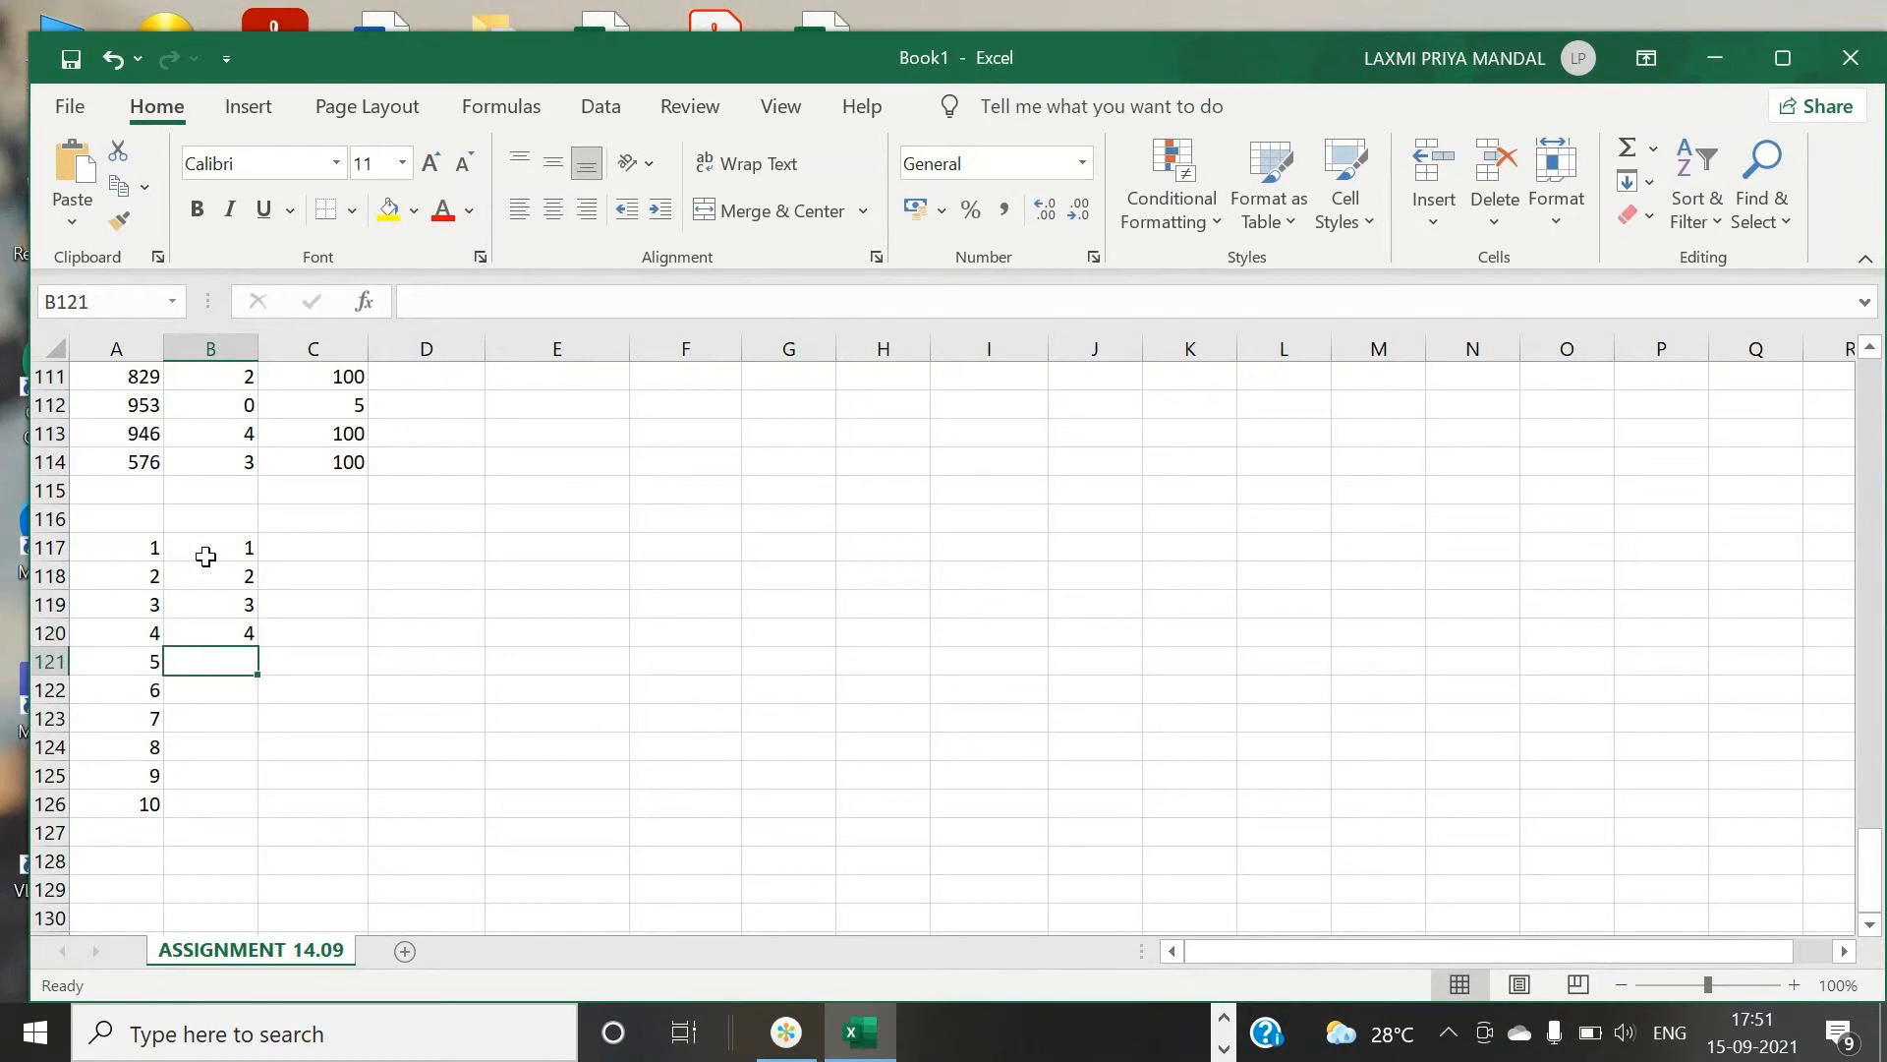
{"action": "type", "text": "5"}
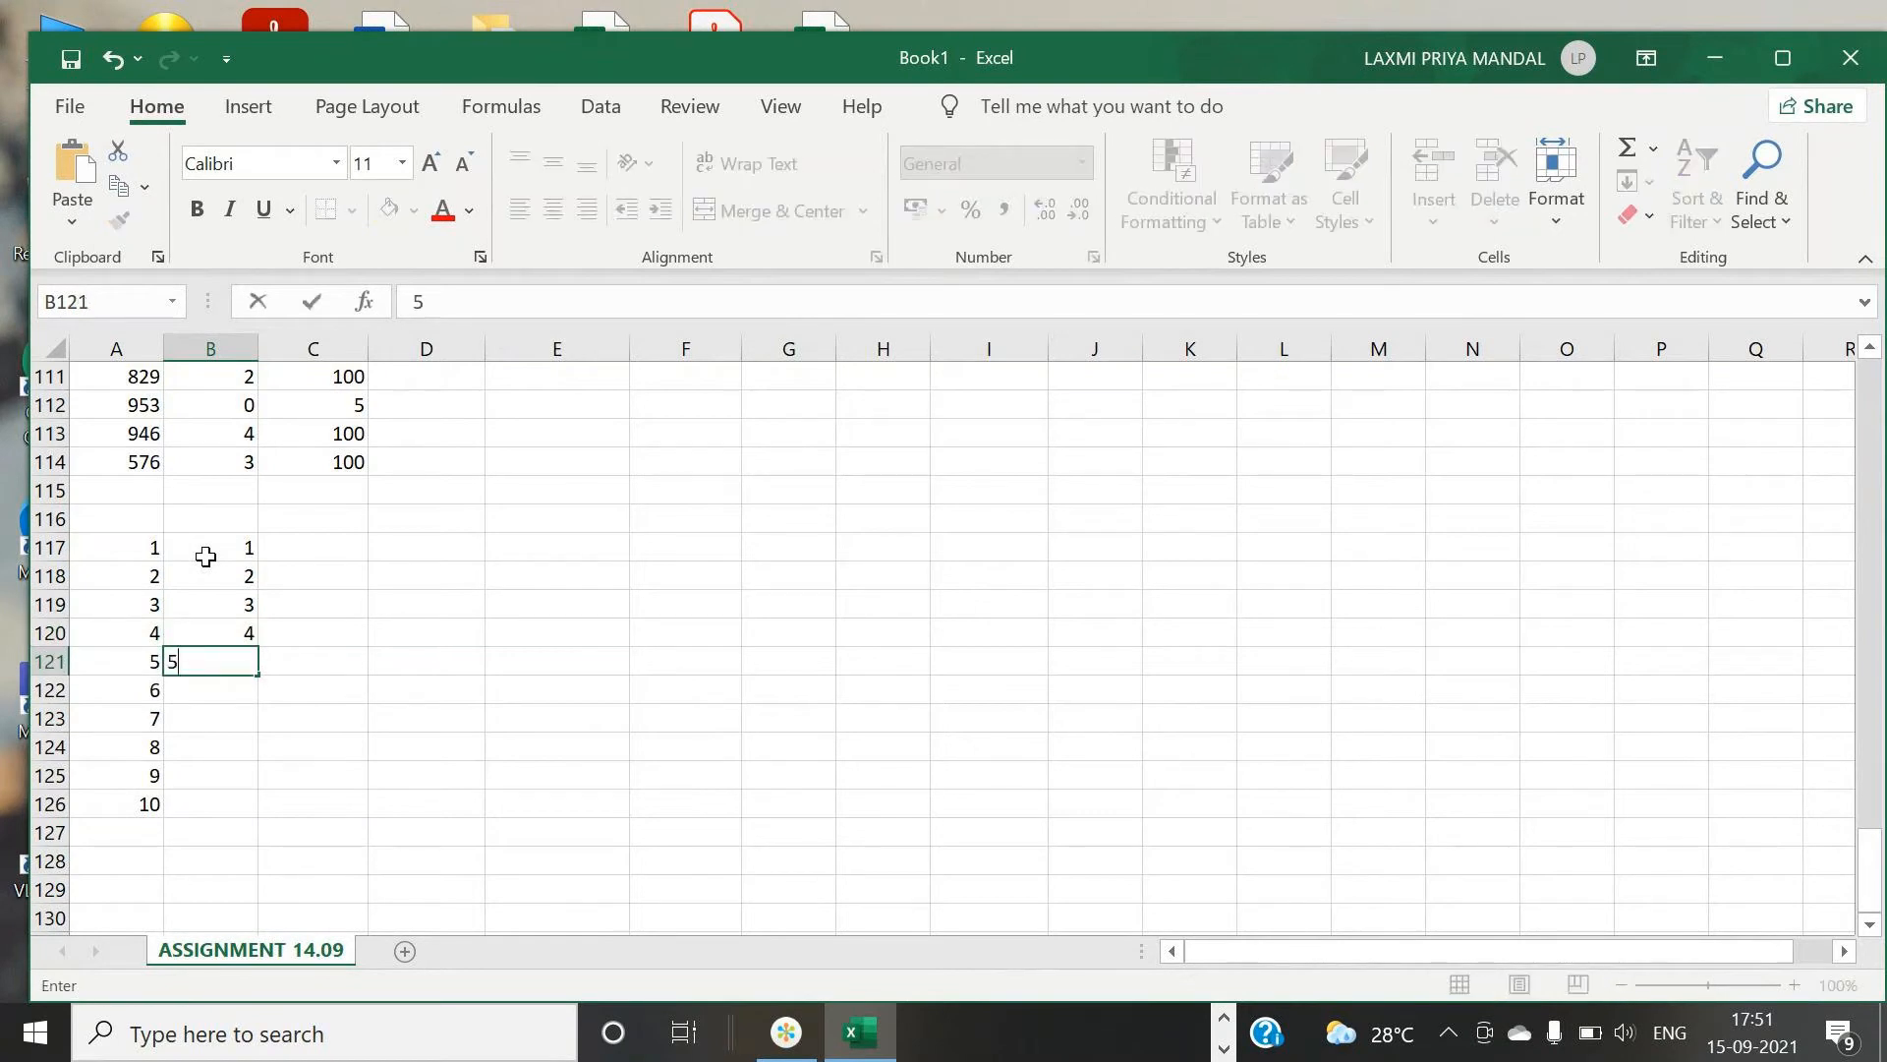
{"action": "key", "text": "BackSpace"}
{"action": "type", "text": "2"}
{"action": "key", "text": "Return"}
{"action": "type", "text": "4"}
{"action": "key", "text": "Return"}
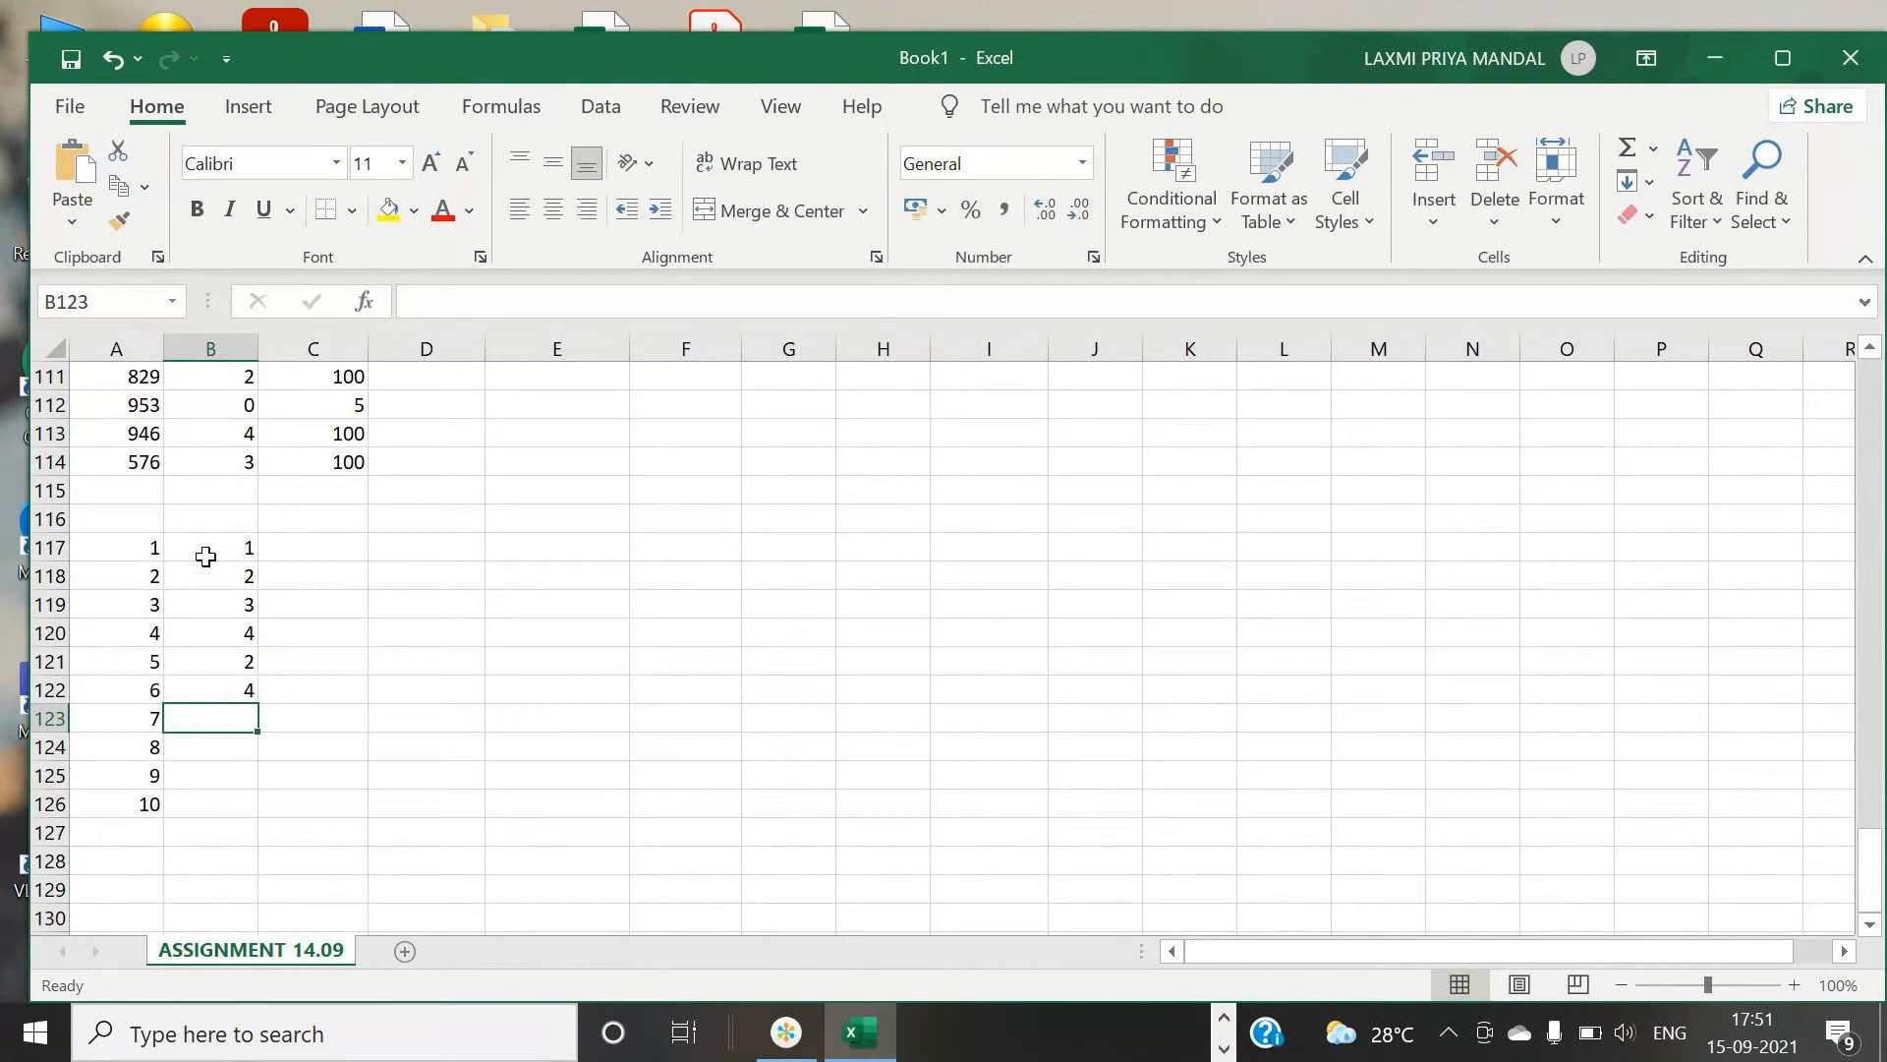
- Enter the values 5, 4, 6, 2, 6 and 6 in cells B123 to B128
{"action": "type", "text": "5"}
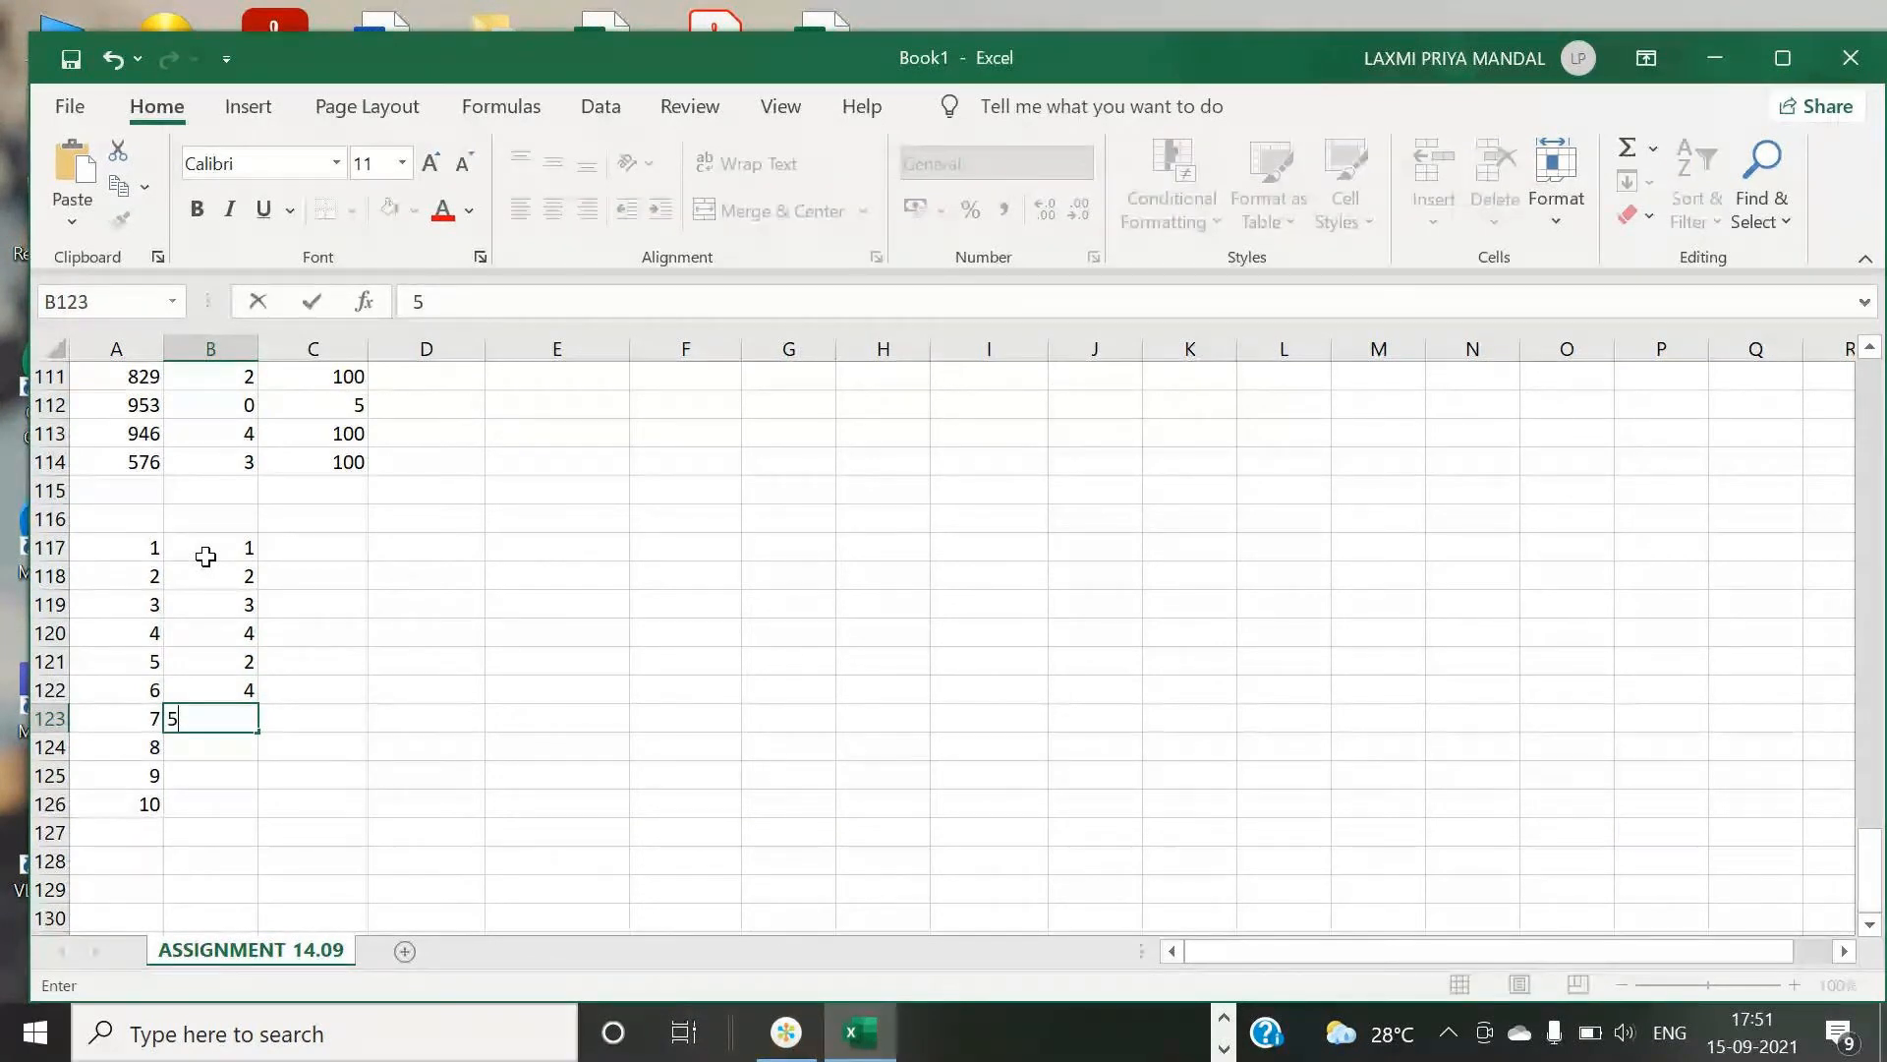
{"action": "key", "text": "Return"}
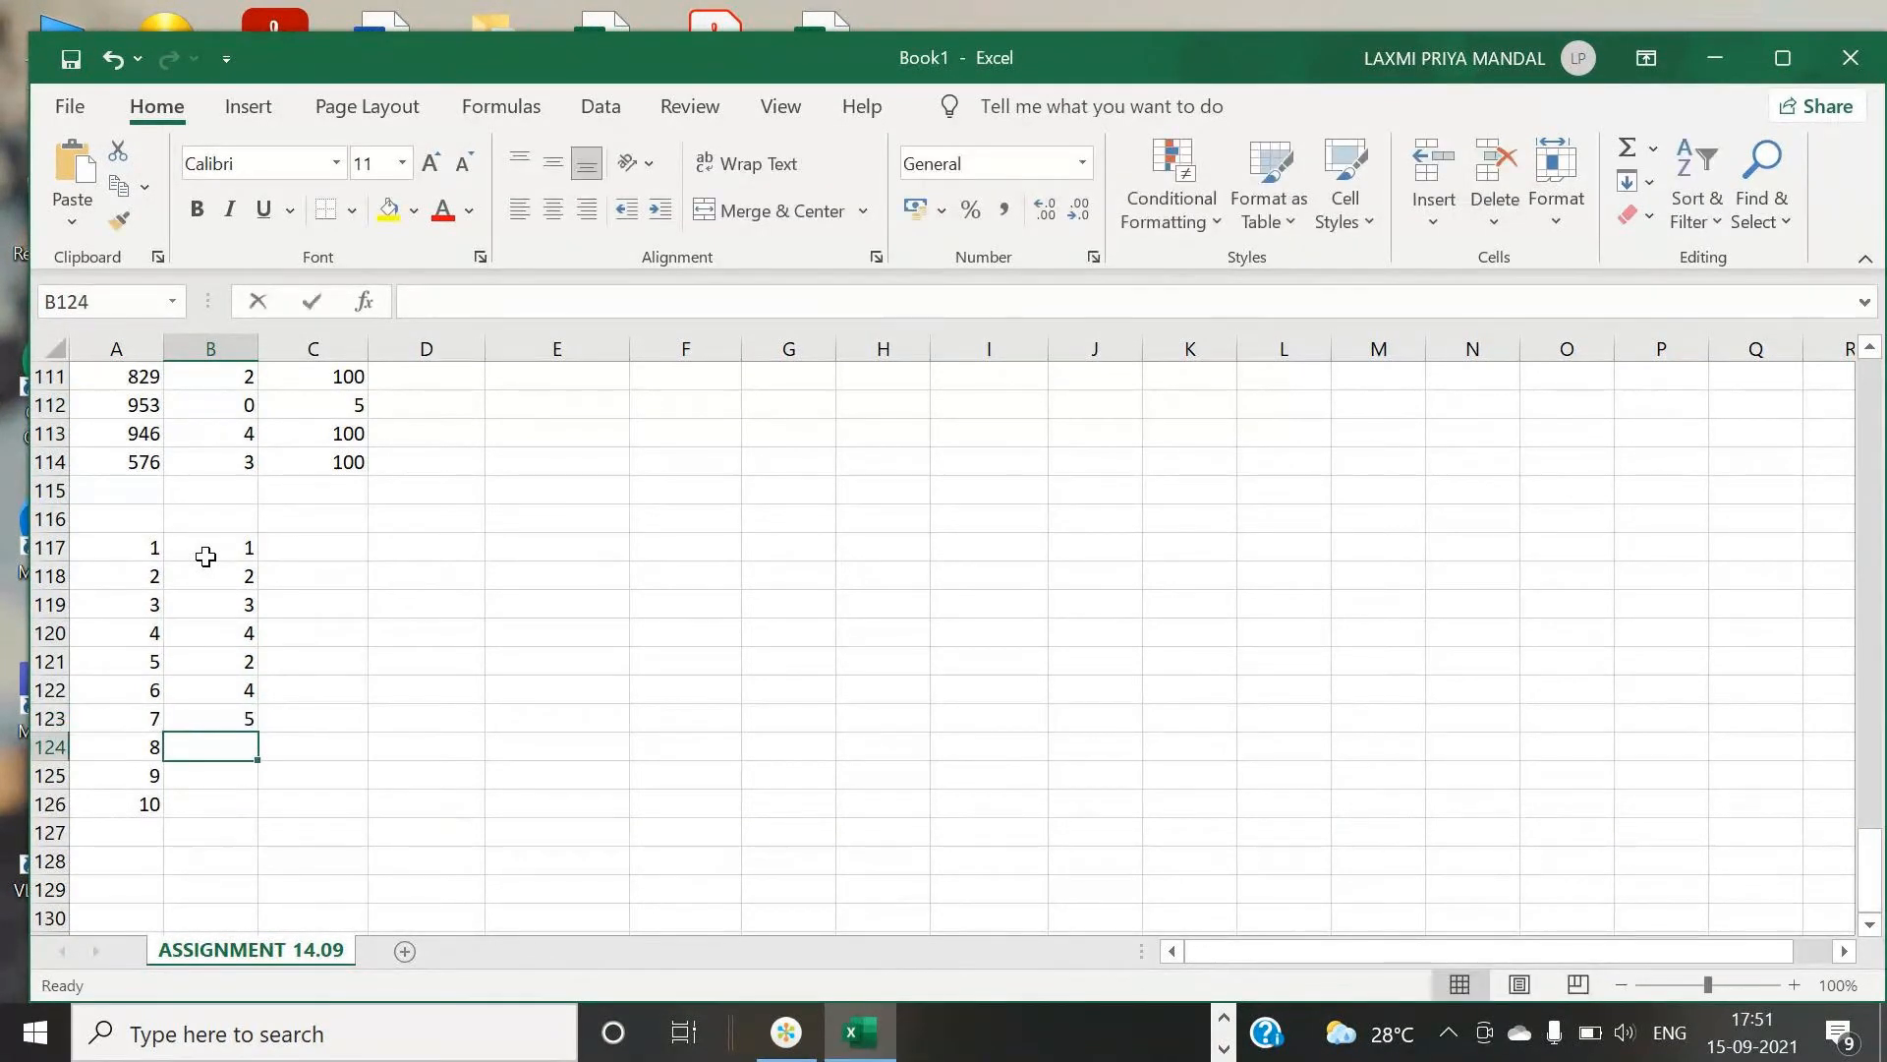
{"action": "type", "text": "4"}
{"action": "key", "text": "Return"}
{"action": "type", "text": "6"}
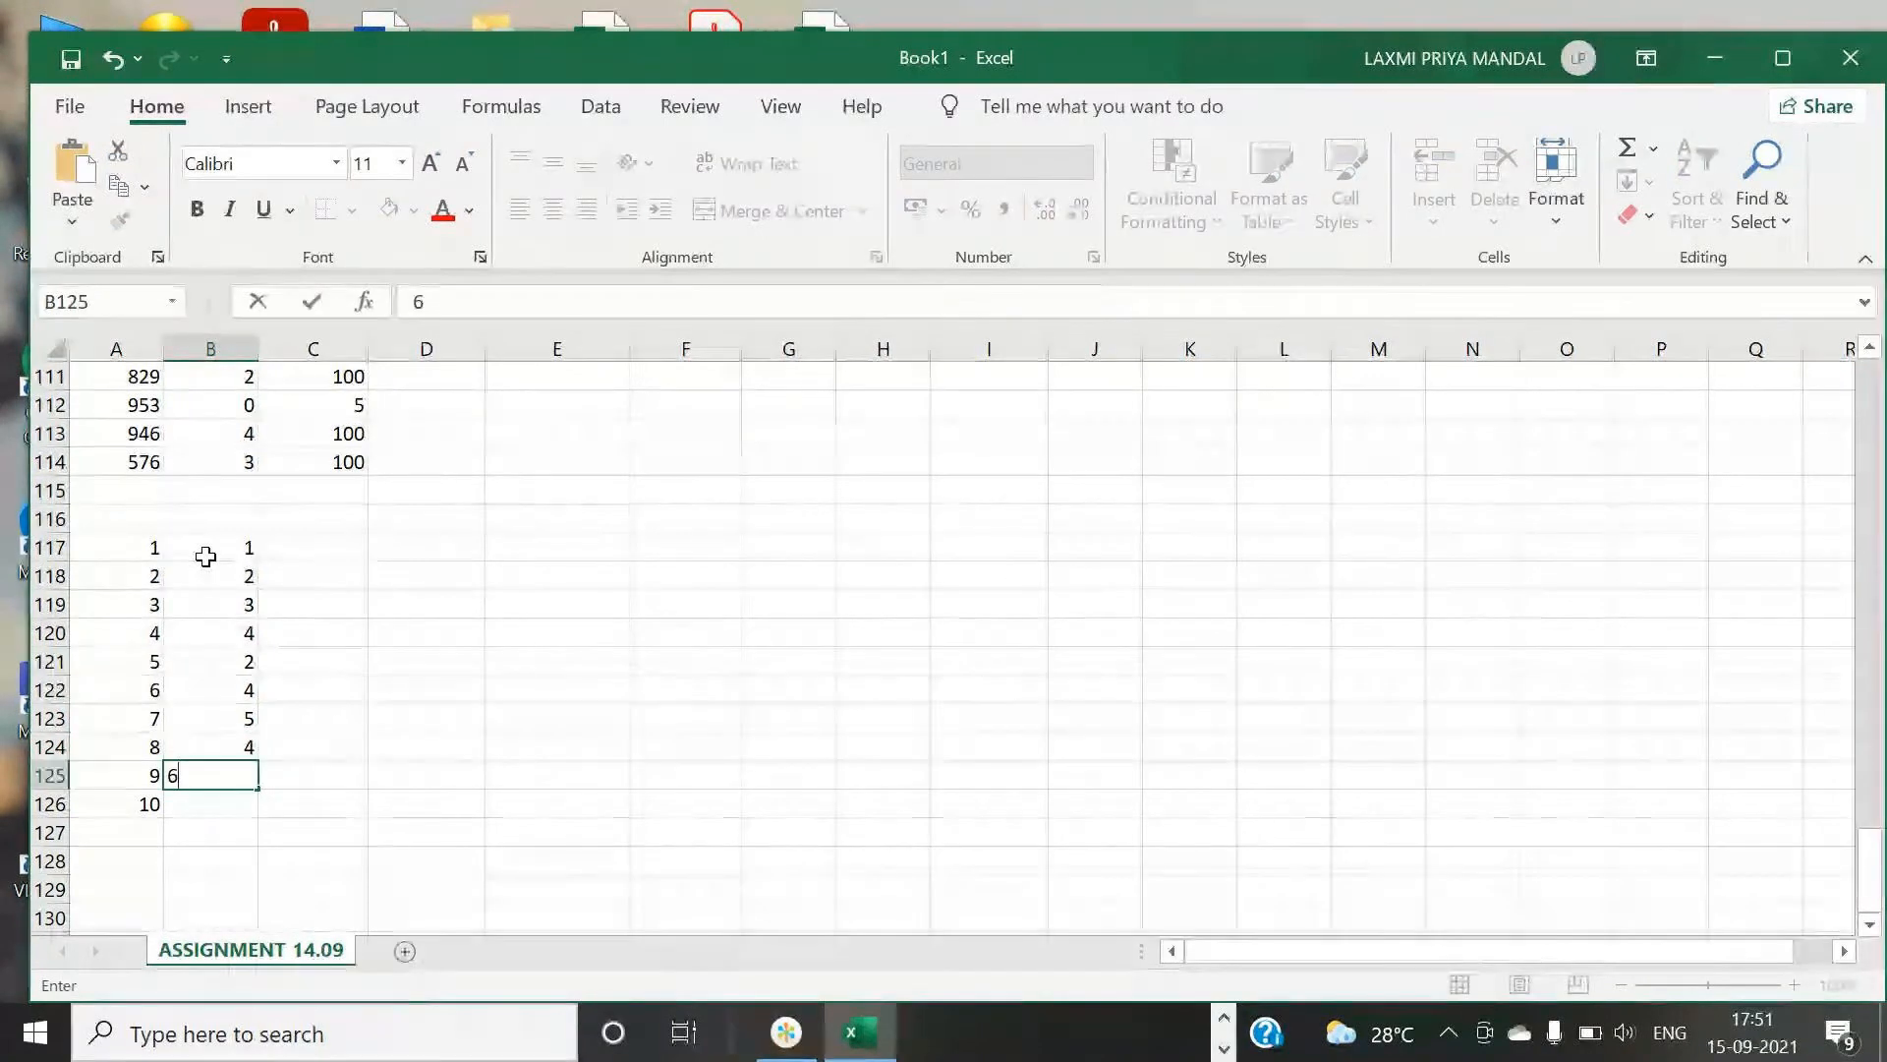
{"action": "key", "text": "Return"}
{"action": "type", "text": "2"}
{"action": "key", "text": "Return"}
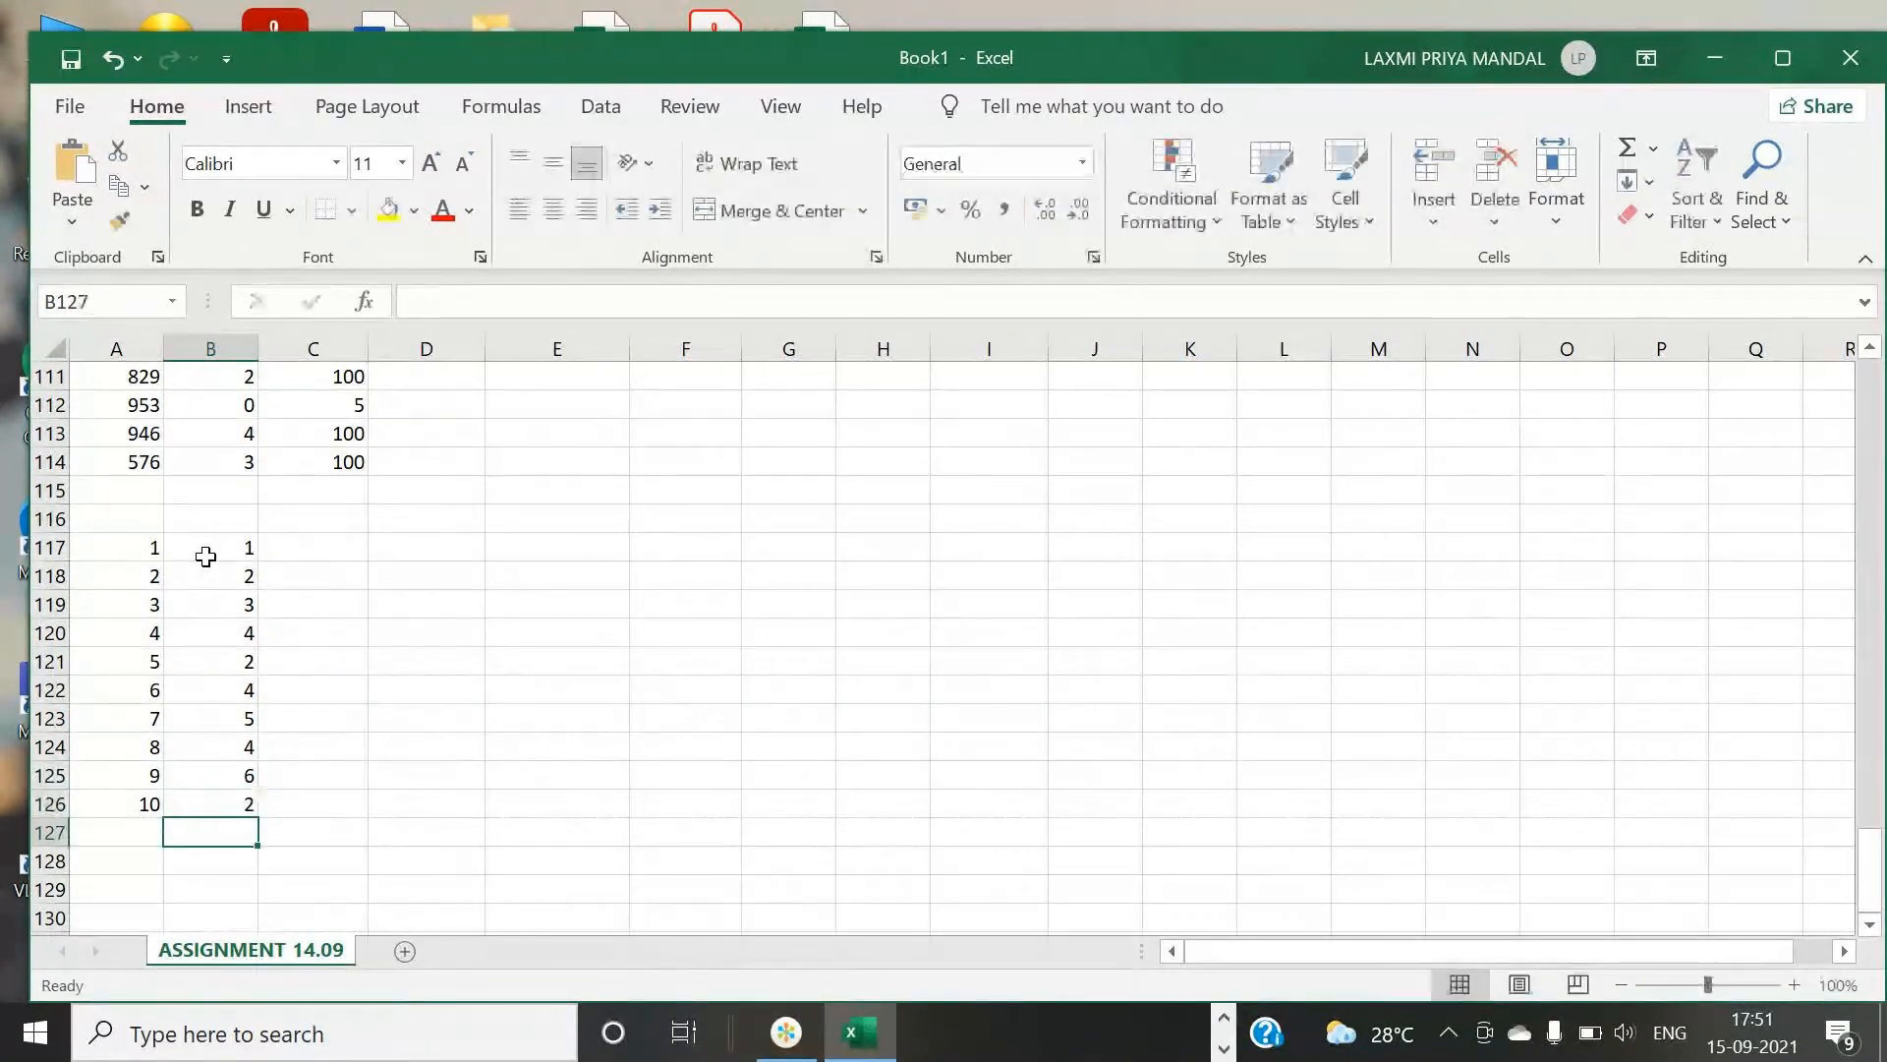
{"action": "type", "text": "6"}
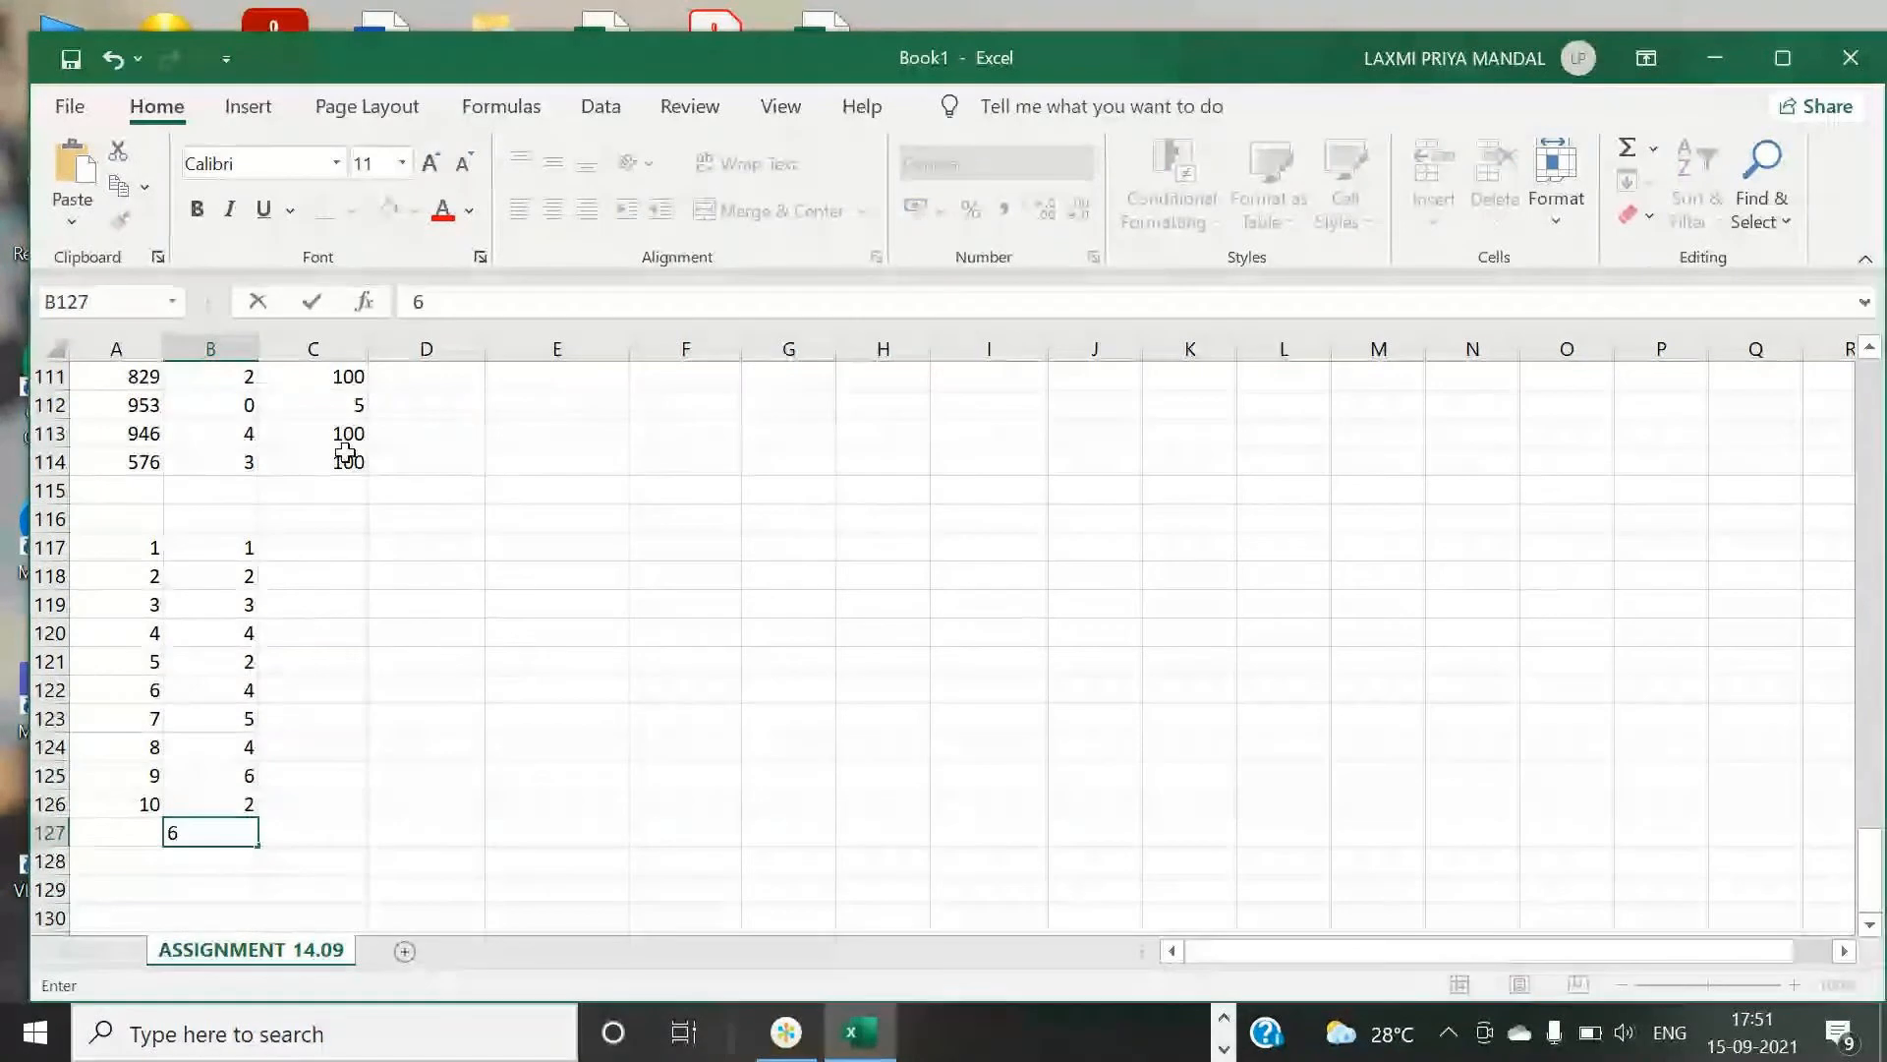
{"action": "key", "text": "ctrl+Return"}
{"action": "key", "text": "Return"}
{"action": "type", "text": "6"}
{"action": "left_click", "coordinate": [304, 548]}
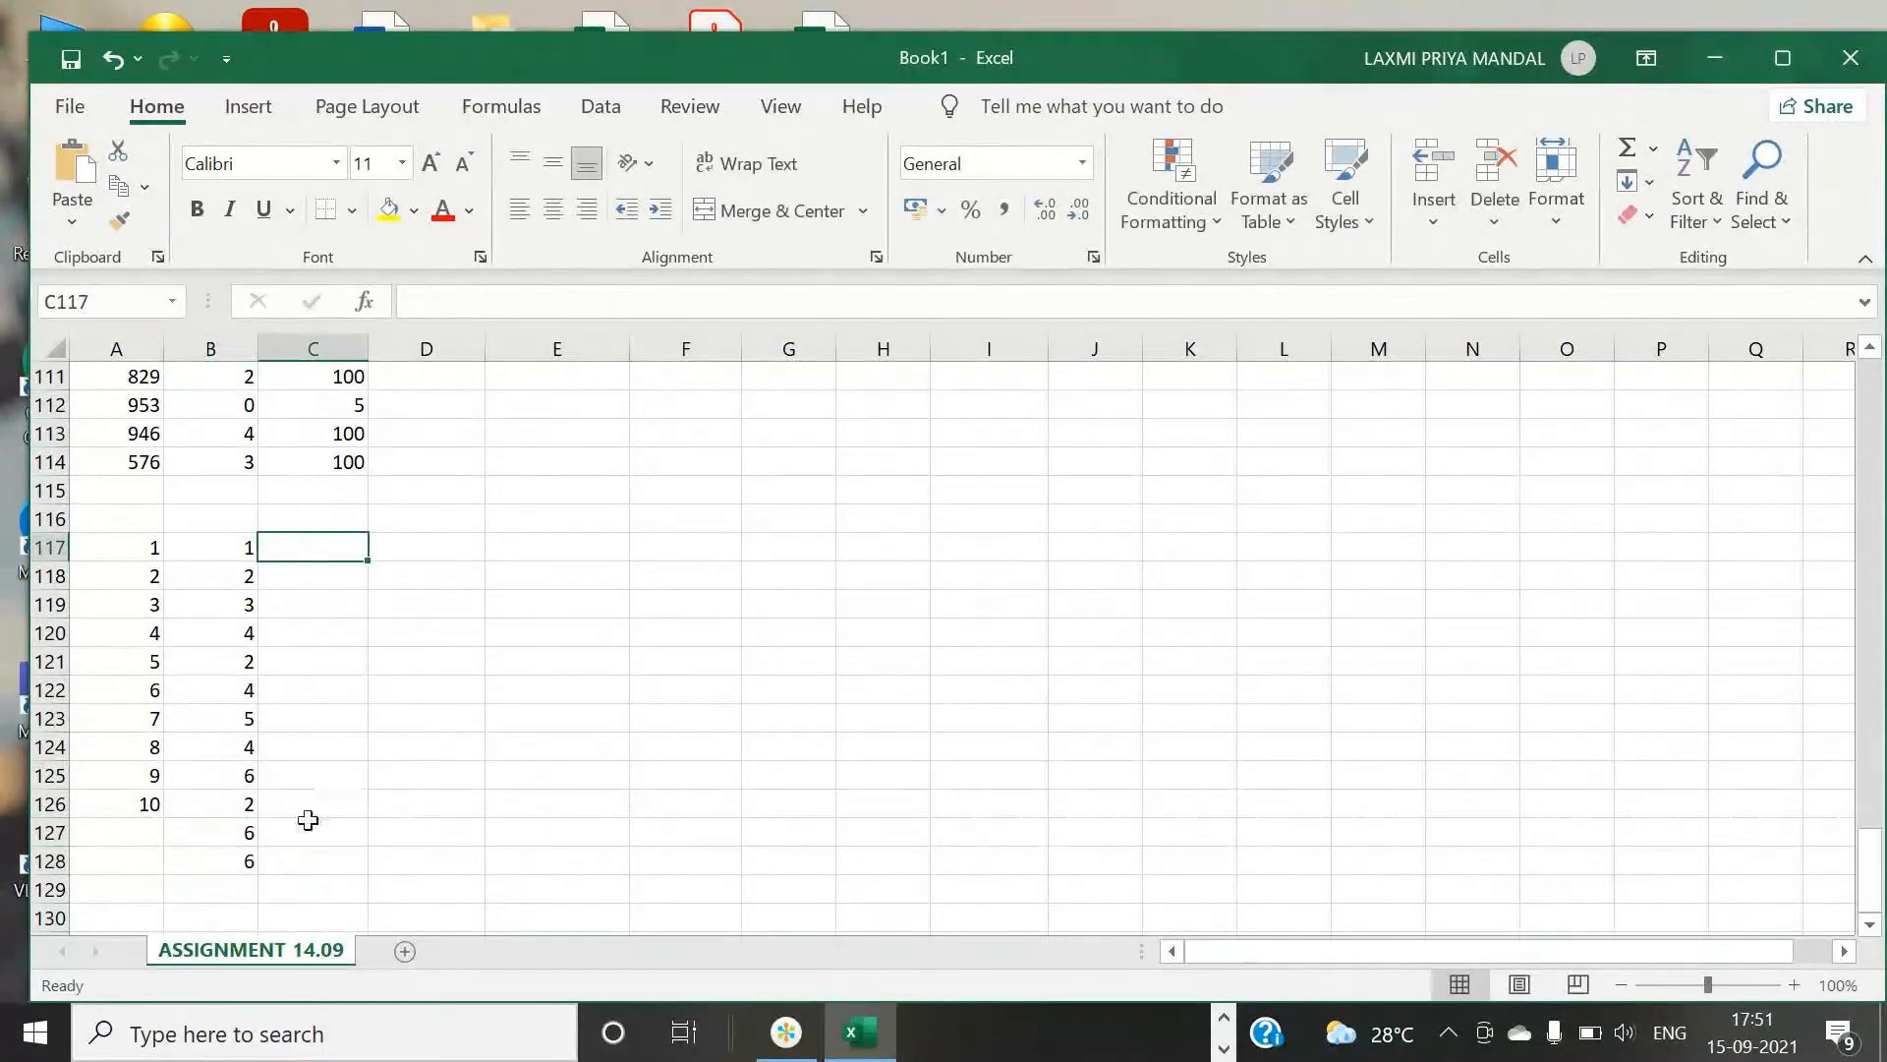
- Start an IF formula in C117 that returns "BAD" when B117 equals 1
{"action": "scroll", "coordinate": [303, 863], "scroll_direction": "down", "scroll_amount": 1}
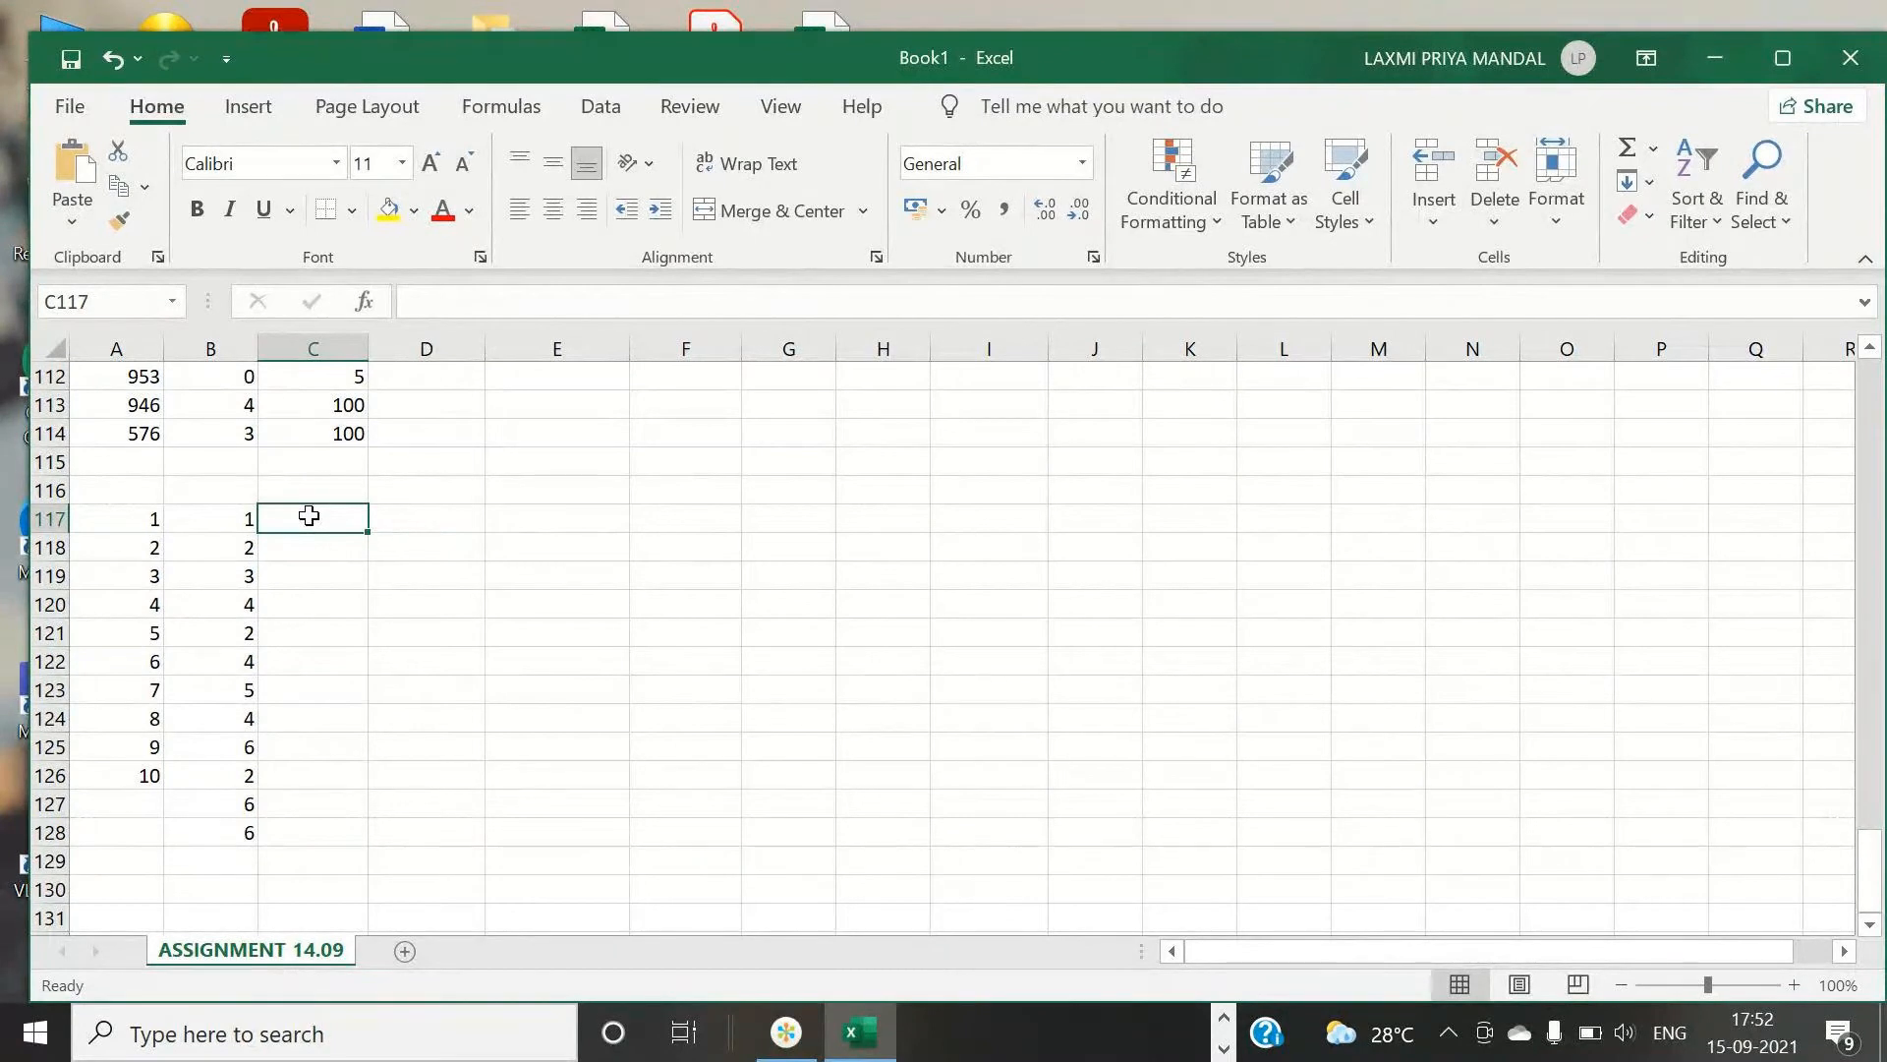
{"action": "type", "text": "=IF"}
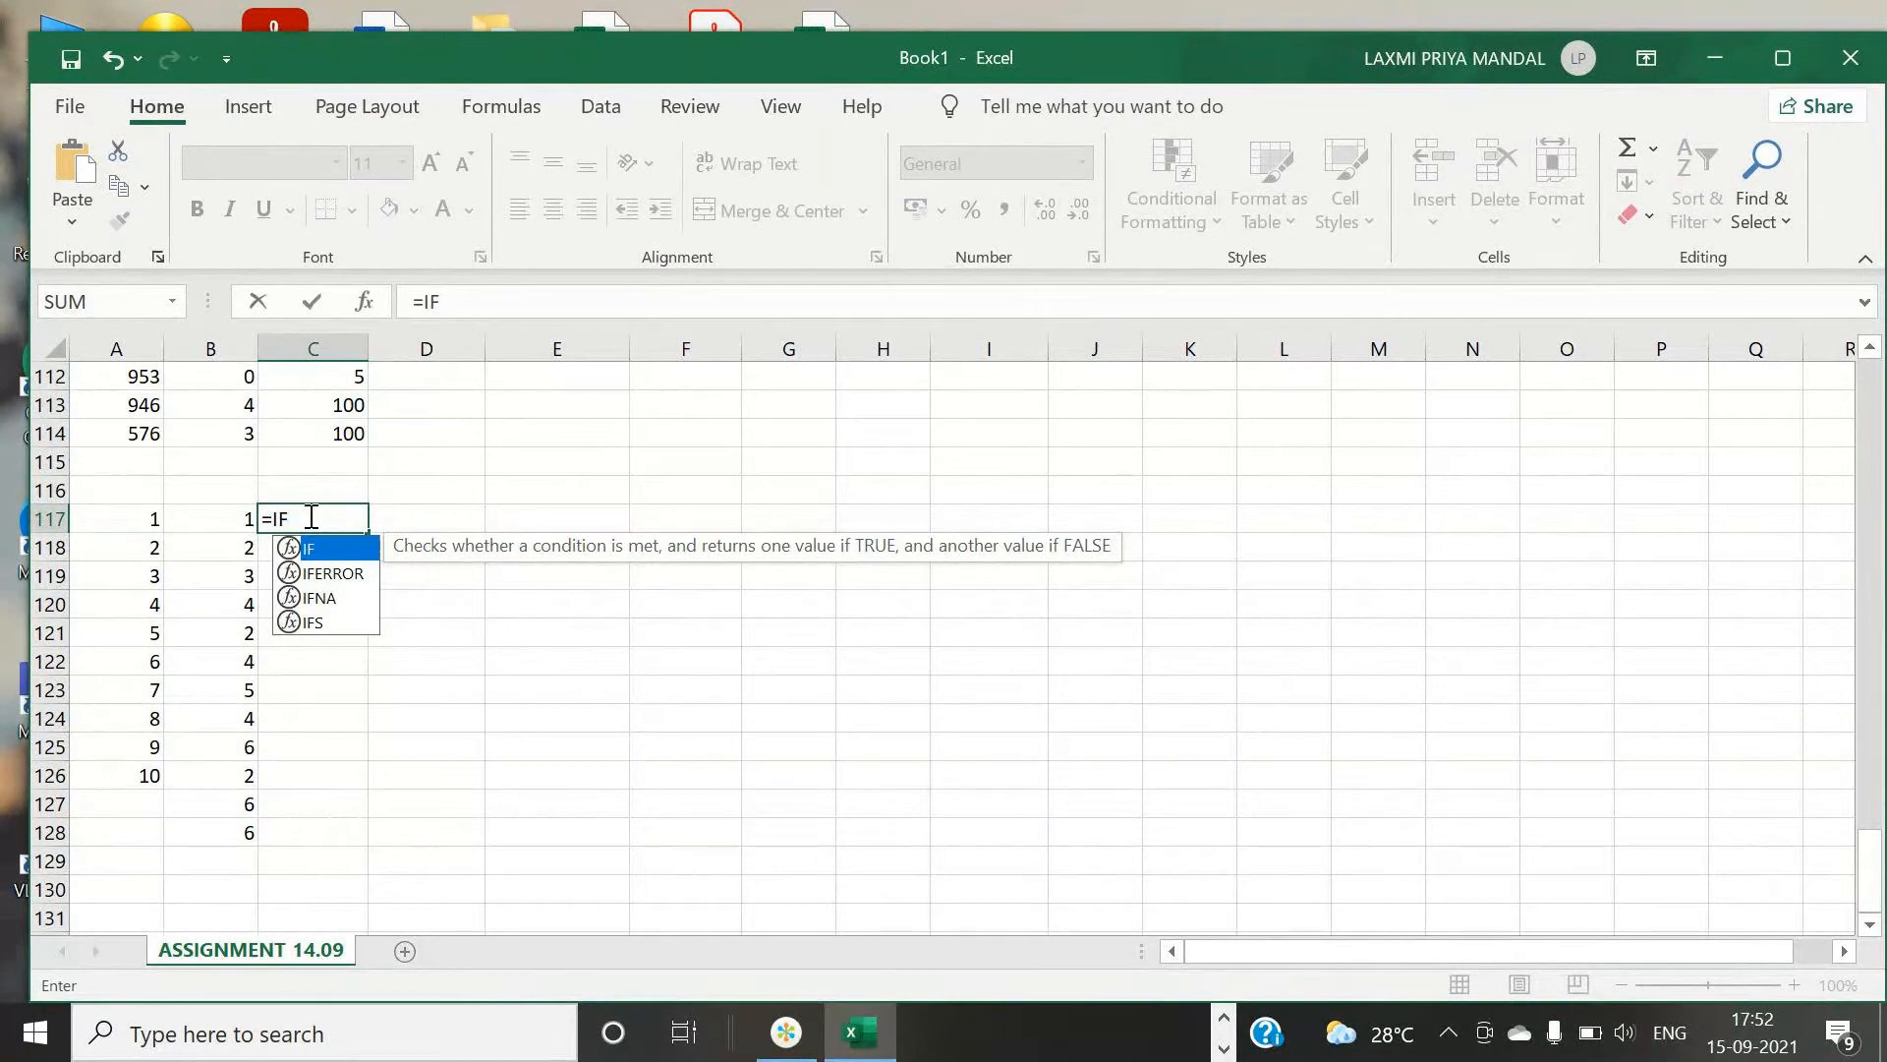
{"action": "type", "text": "("}
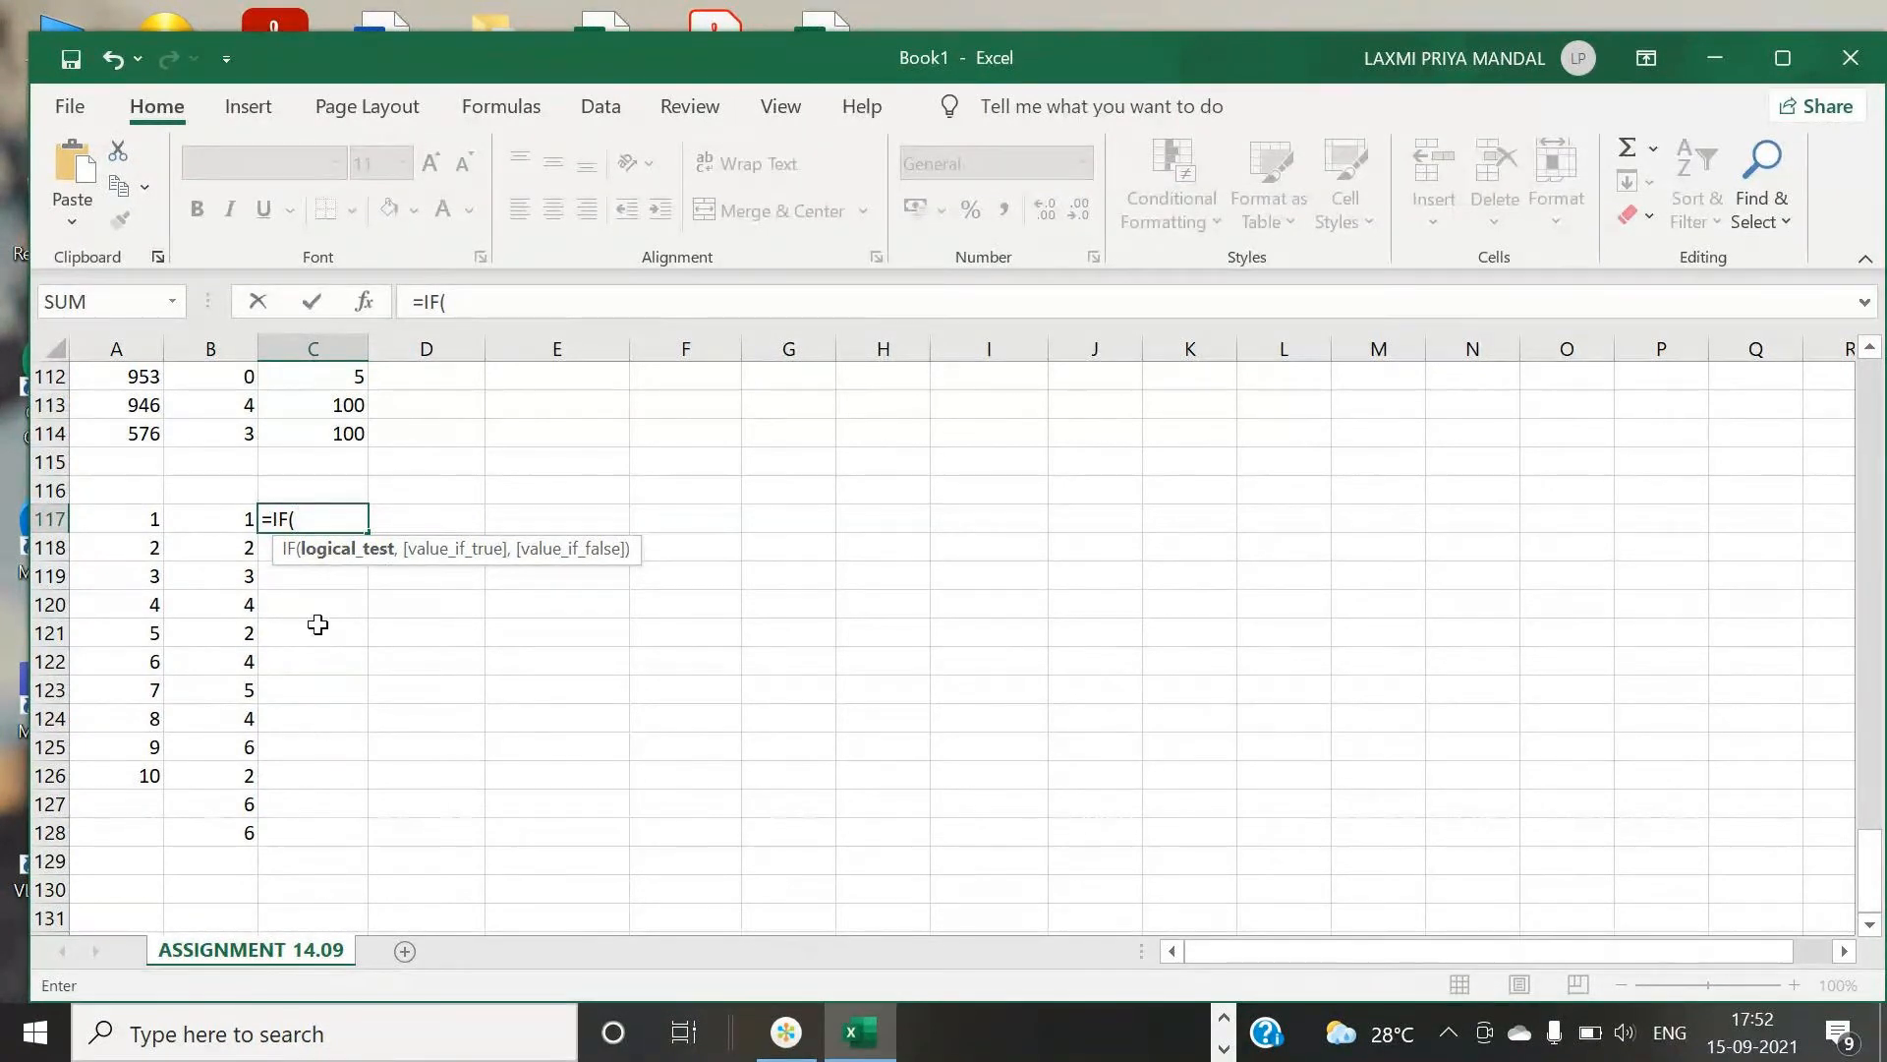
{"action": "left_click", "coordinate": [226, 518]}
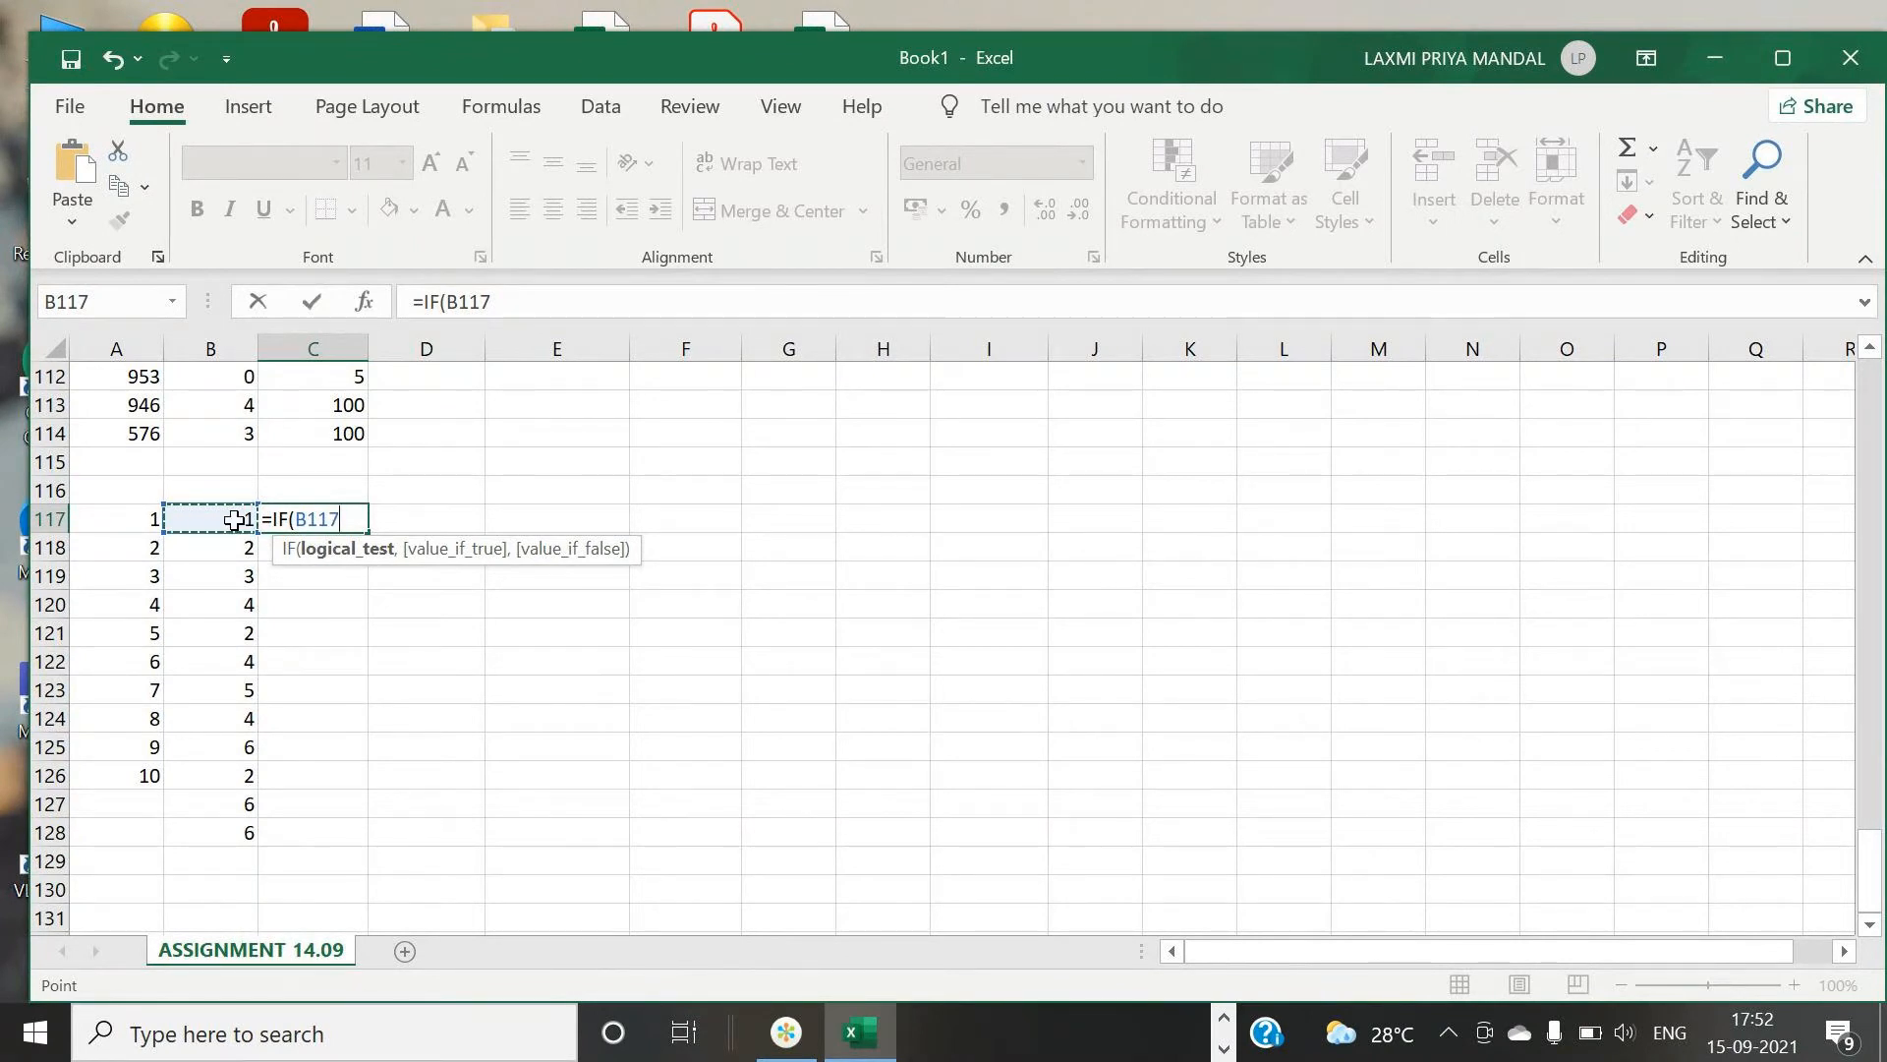
{"action": "type", "text": "=1,"}
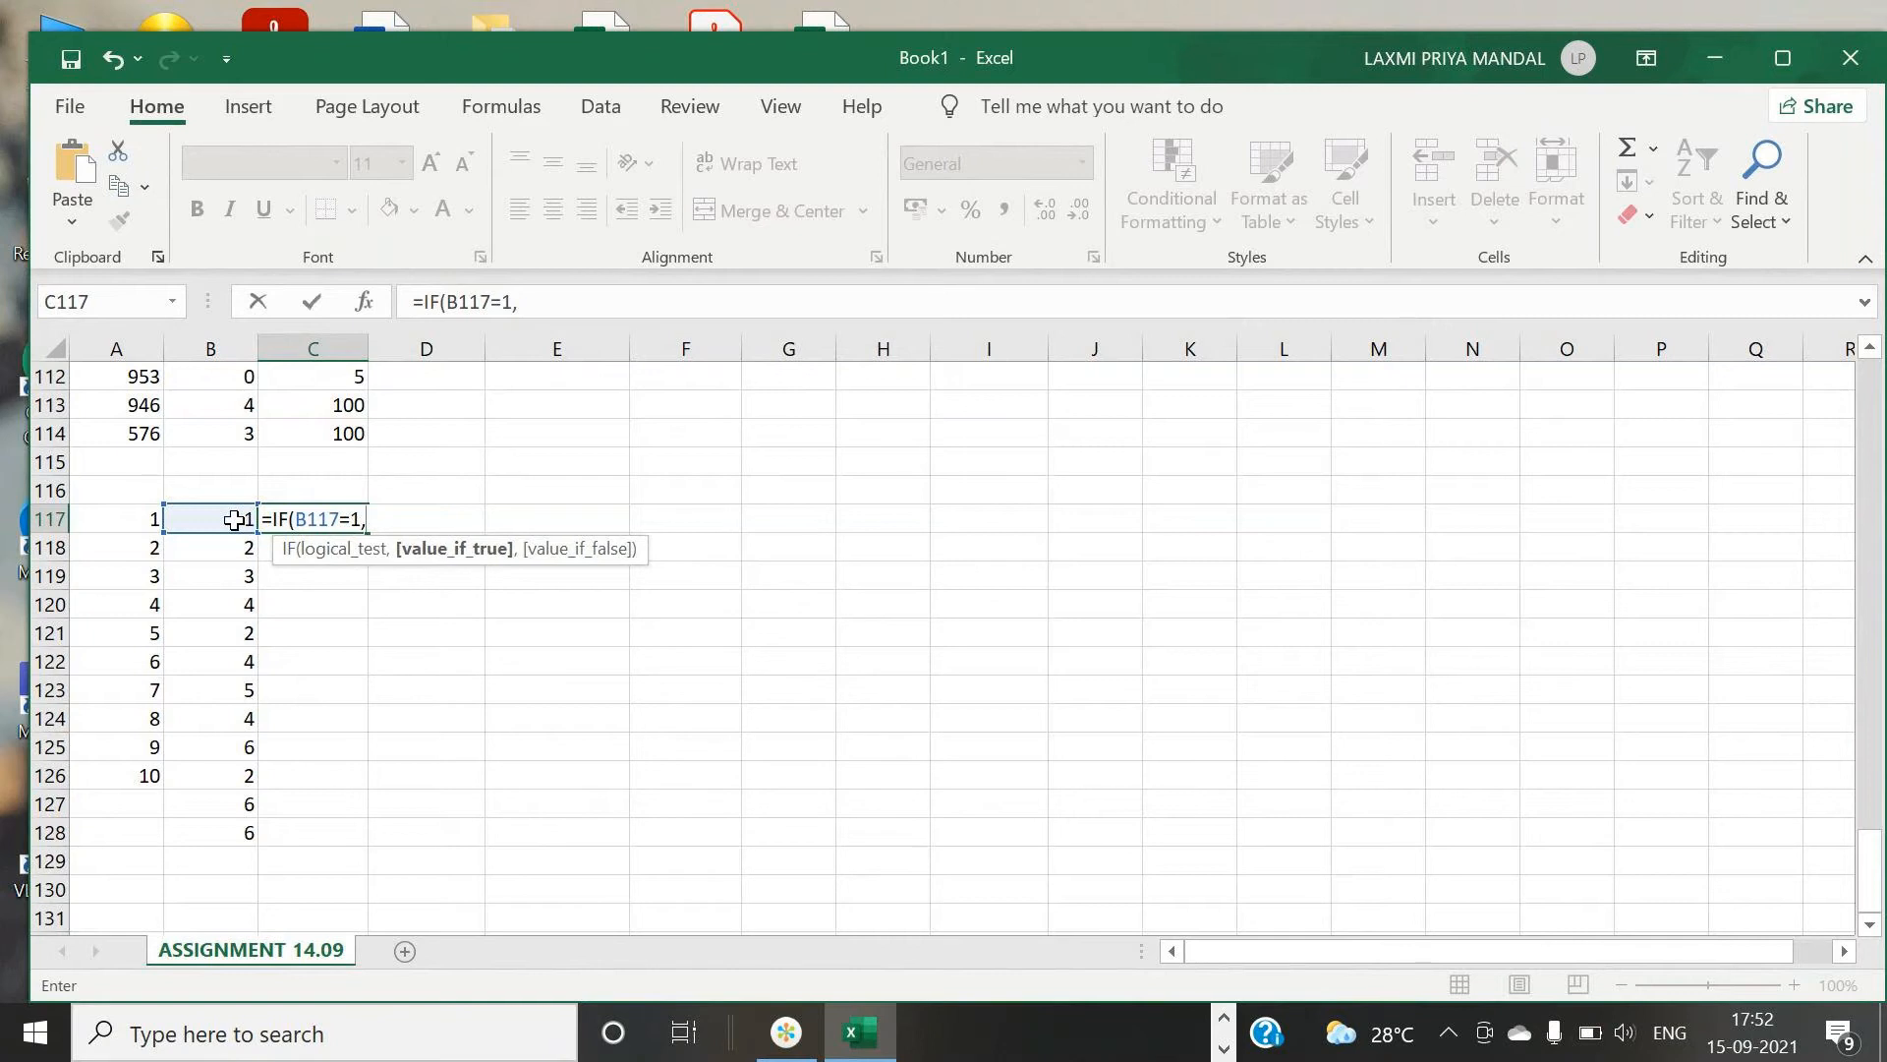
{"action": "type", "text": "\"BAD"}
- Nest a second IF in the formula that returns "GOOD" when B117 equals 2
{"action": "type", "text": ","}
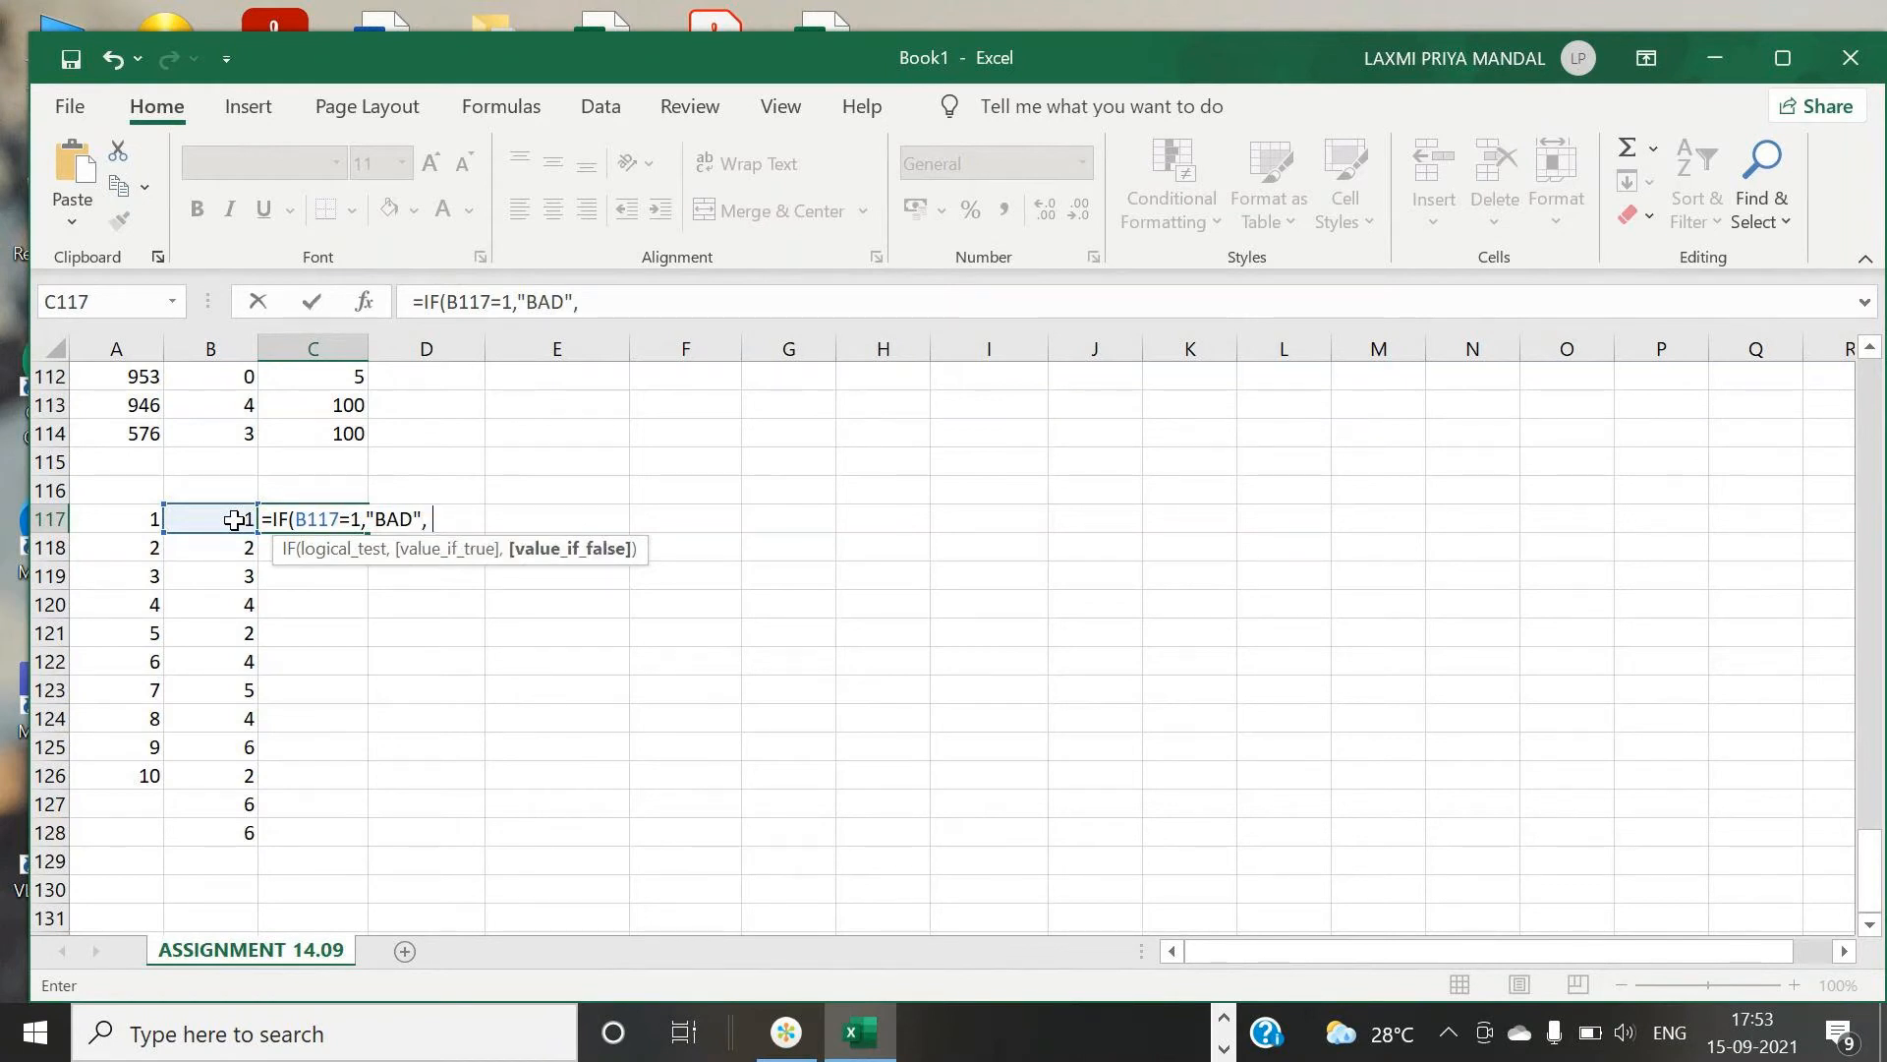
{"action": "type", "text": "IF"}
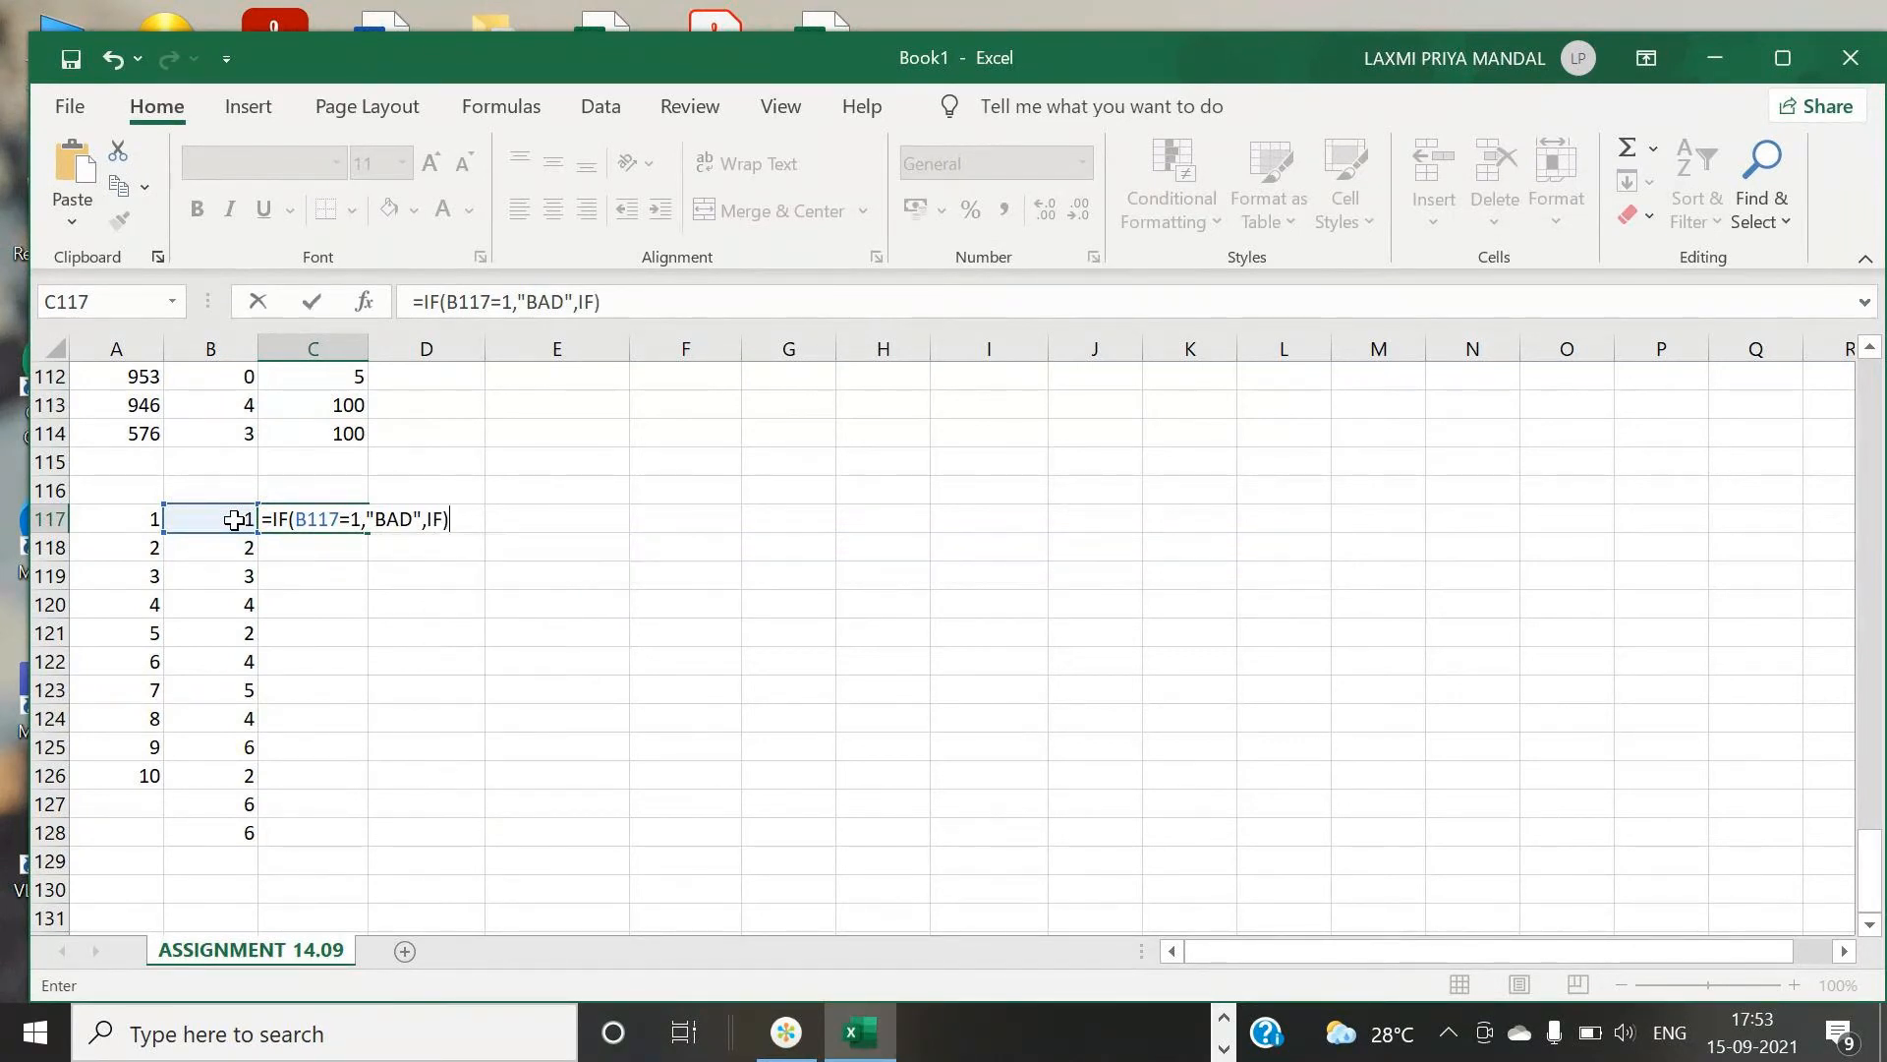
{"action": "type", "text": "("}
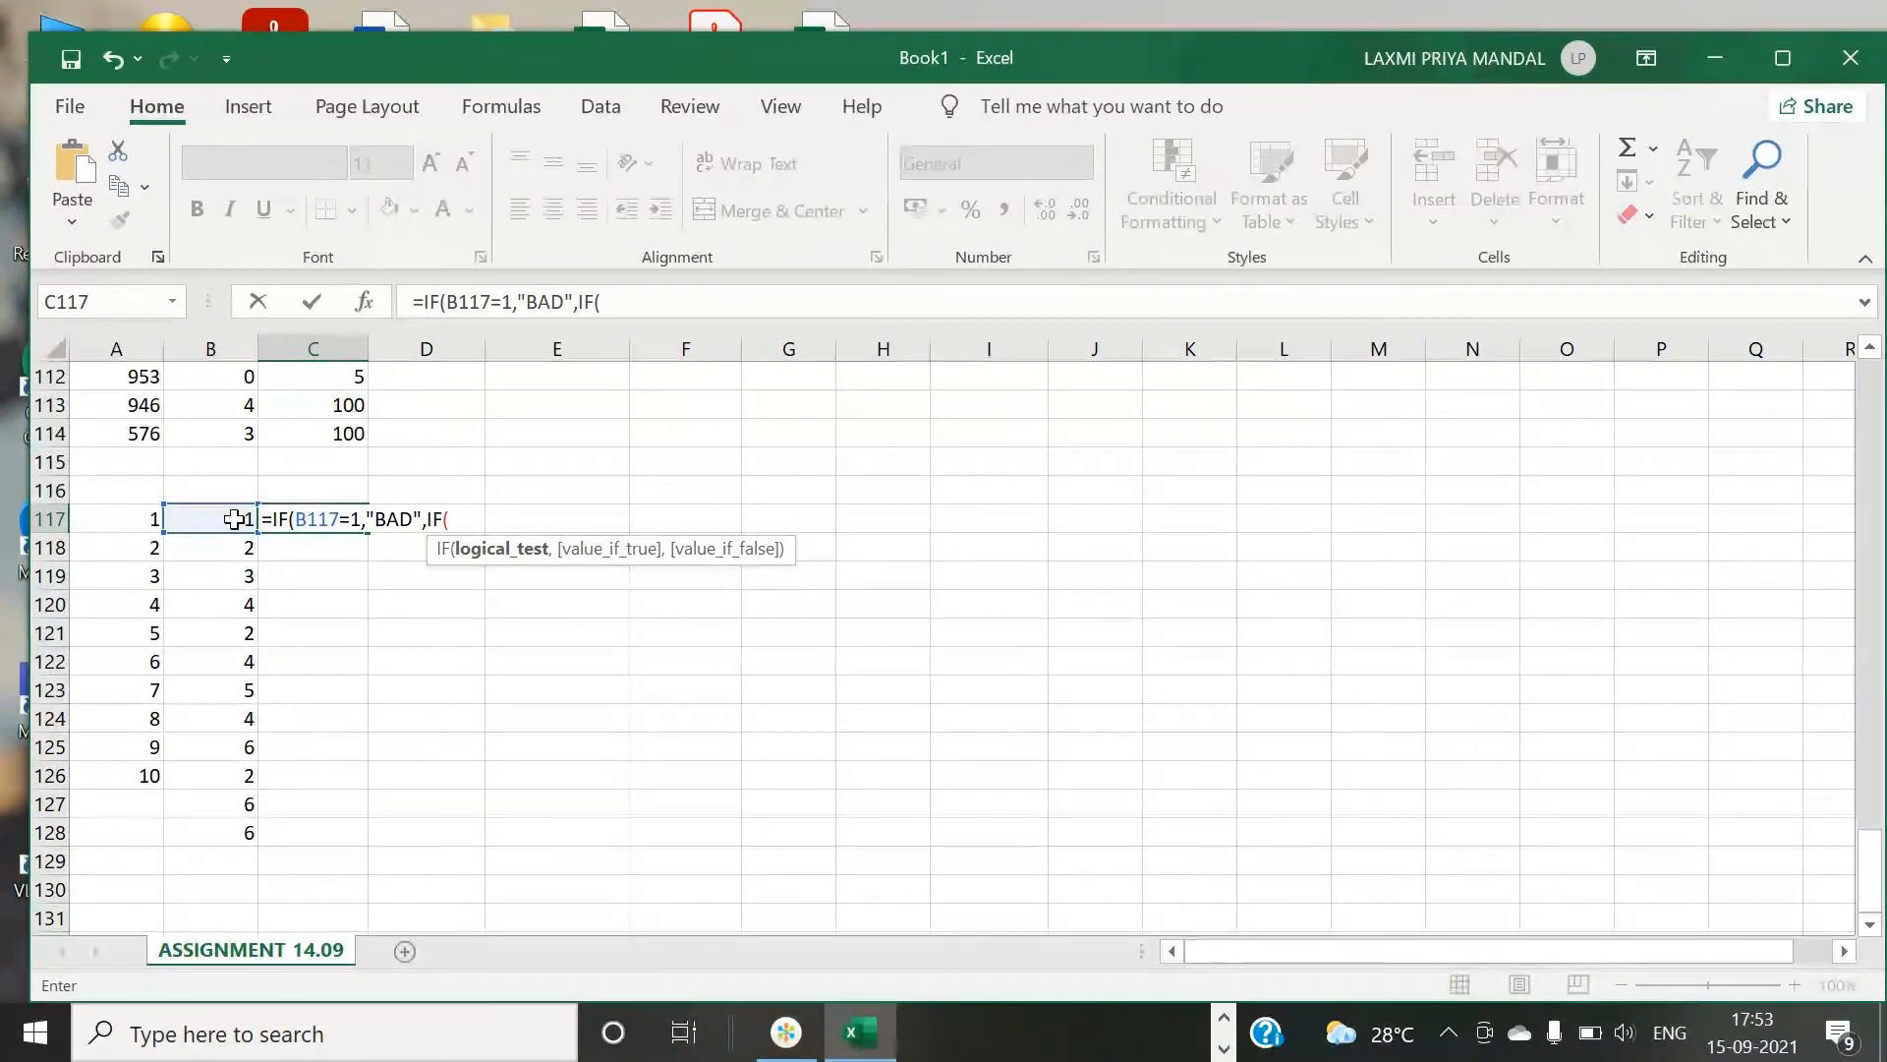
{"action": "left_click", "coordinate": [235, 520]}
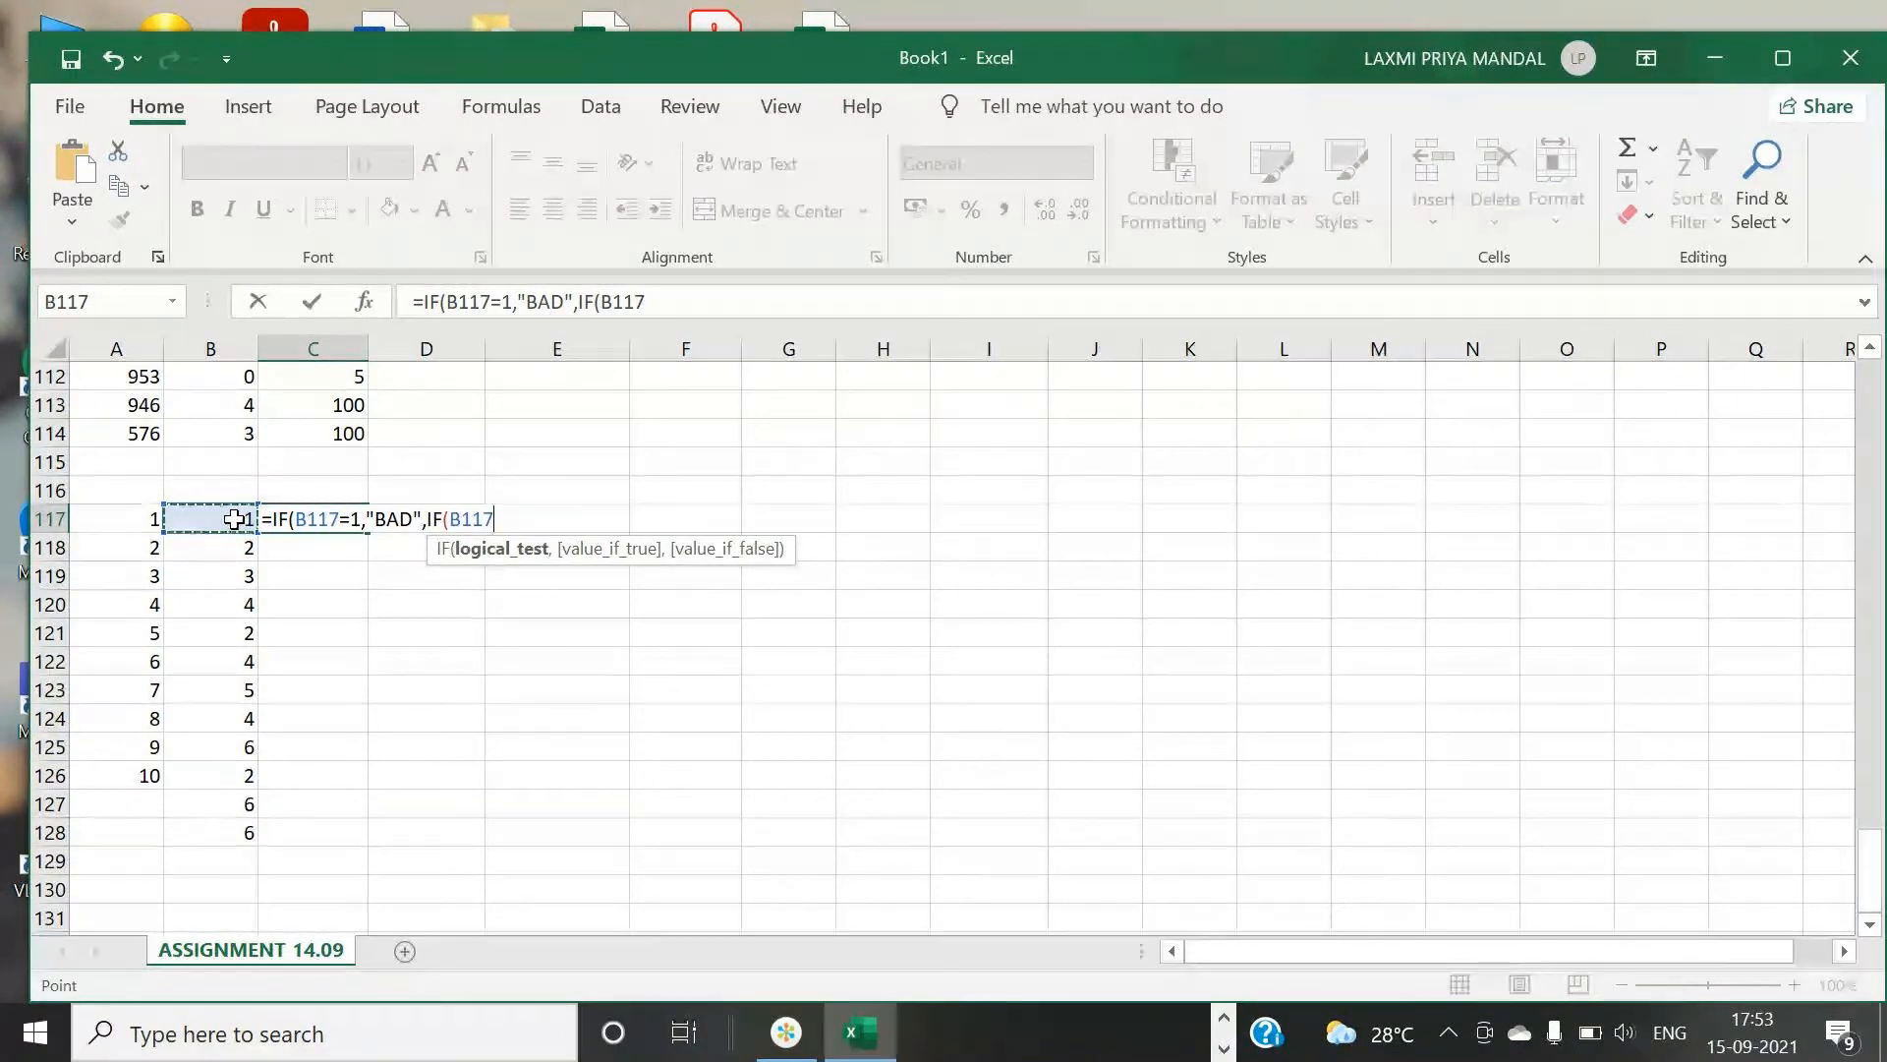
{"action": "type", "text": "="}
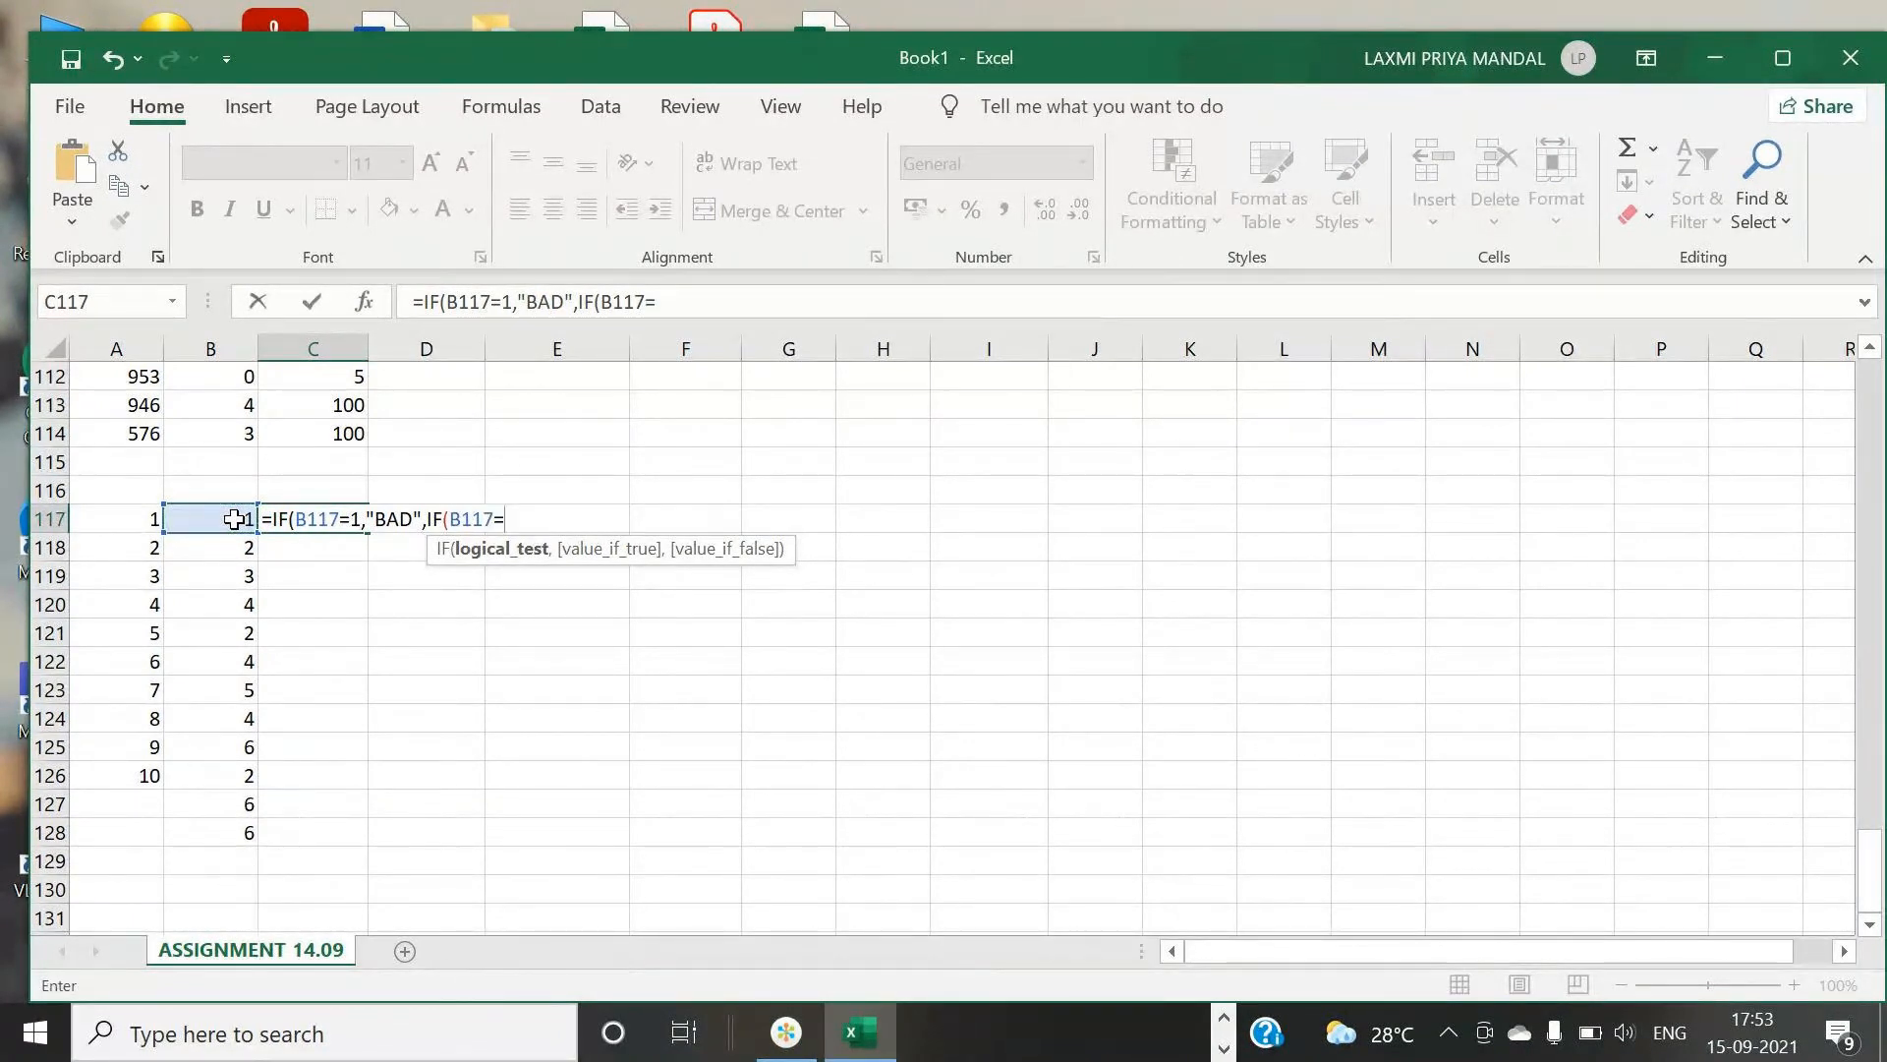
{"action": "type", "text": "2,"}
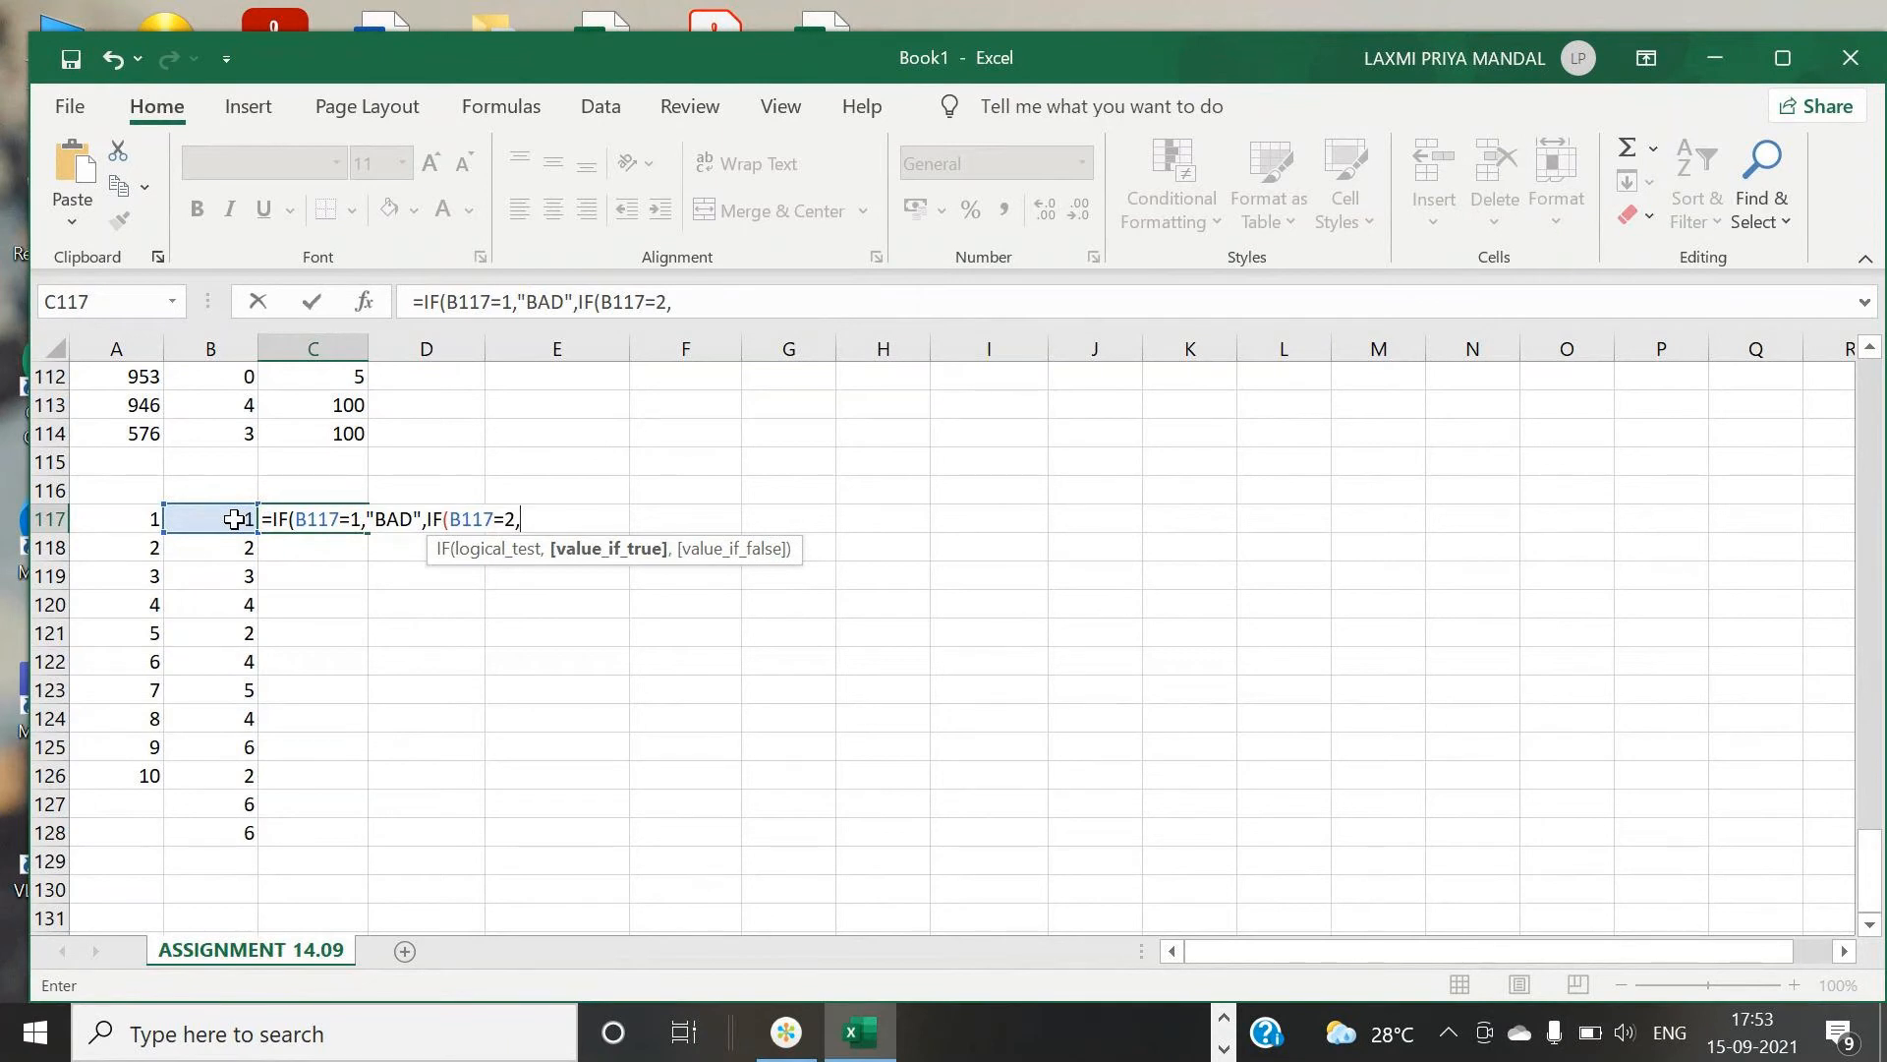
{"action": "type", "text": "GOOD"}
{"action": "type", "text": ","}
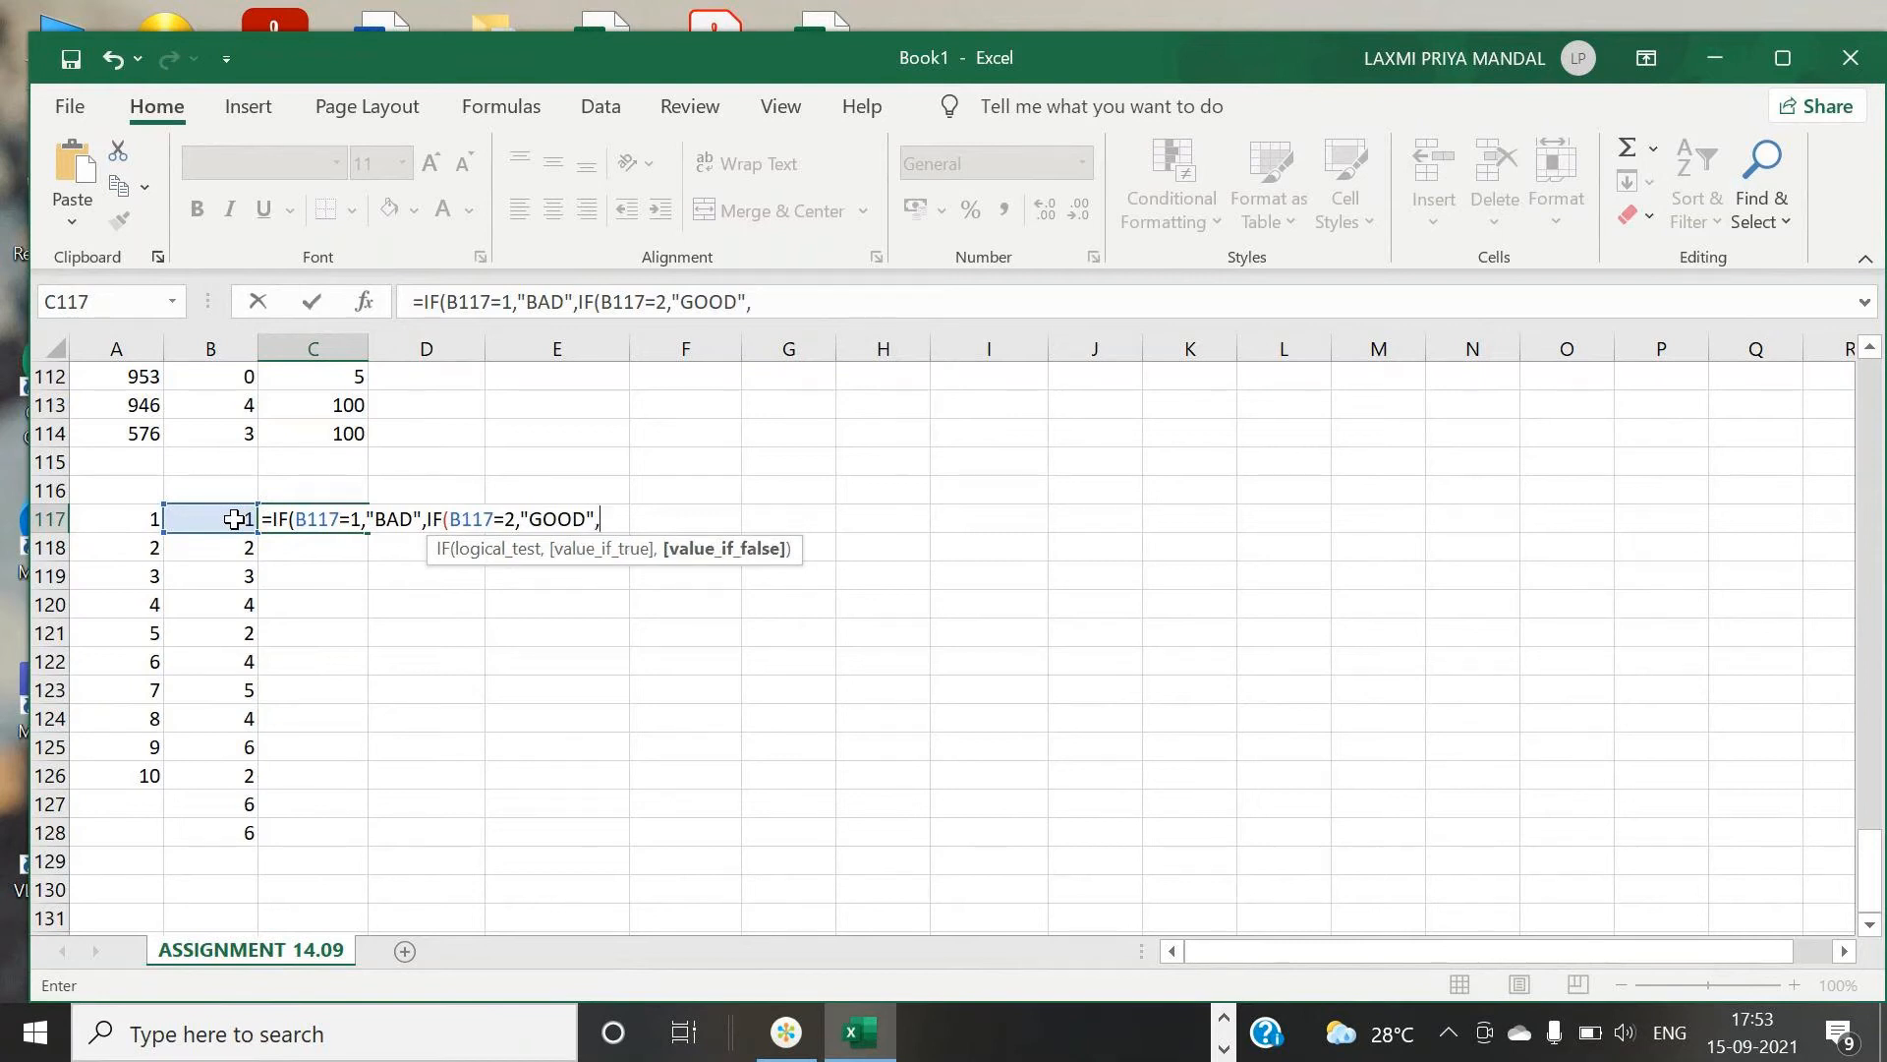
{"action": "type", "text": "I"}
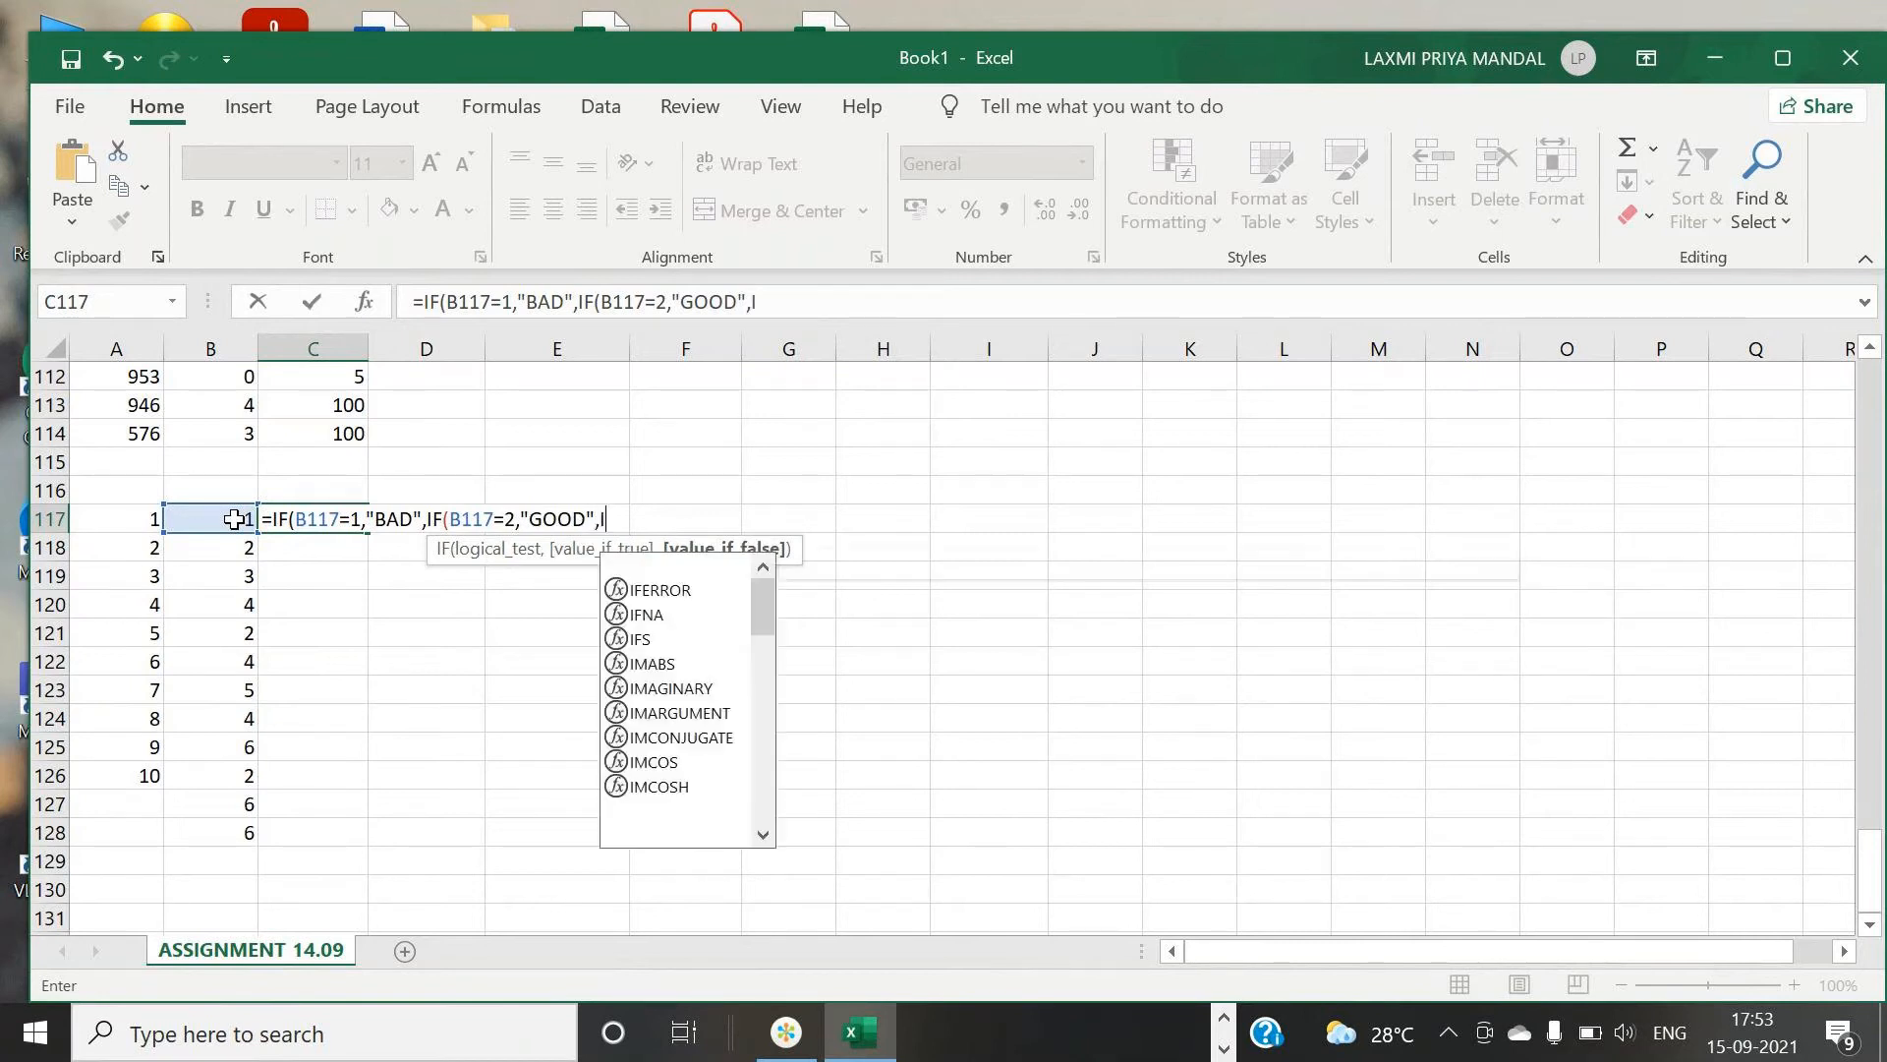
{"action": "type", "text": "F"}
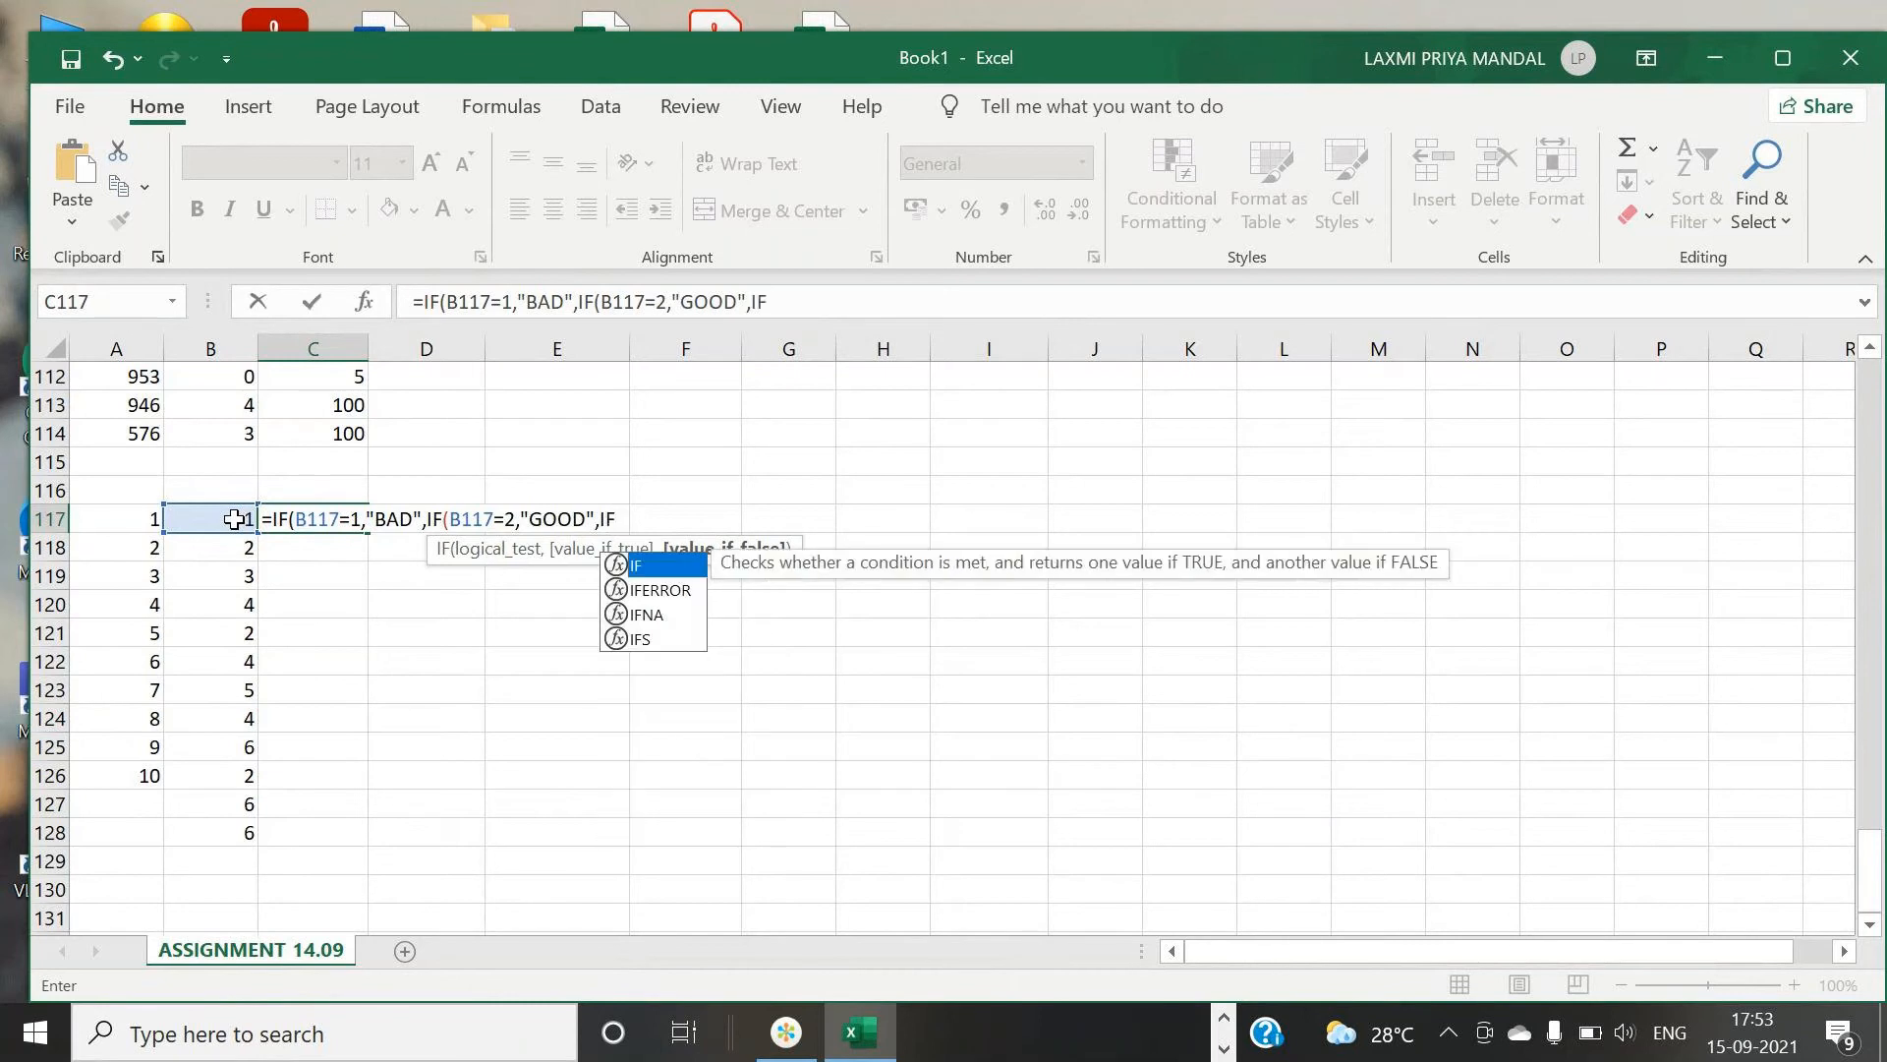
{"action": "type", "text": "("}
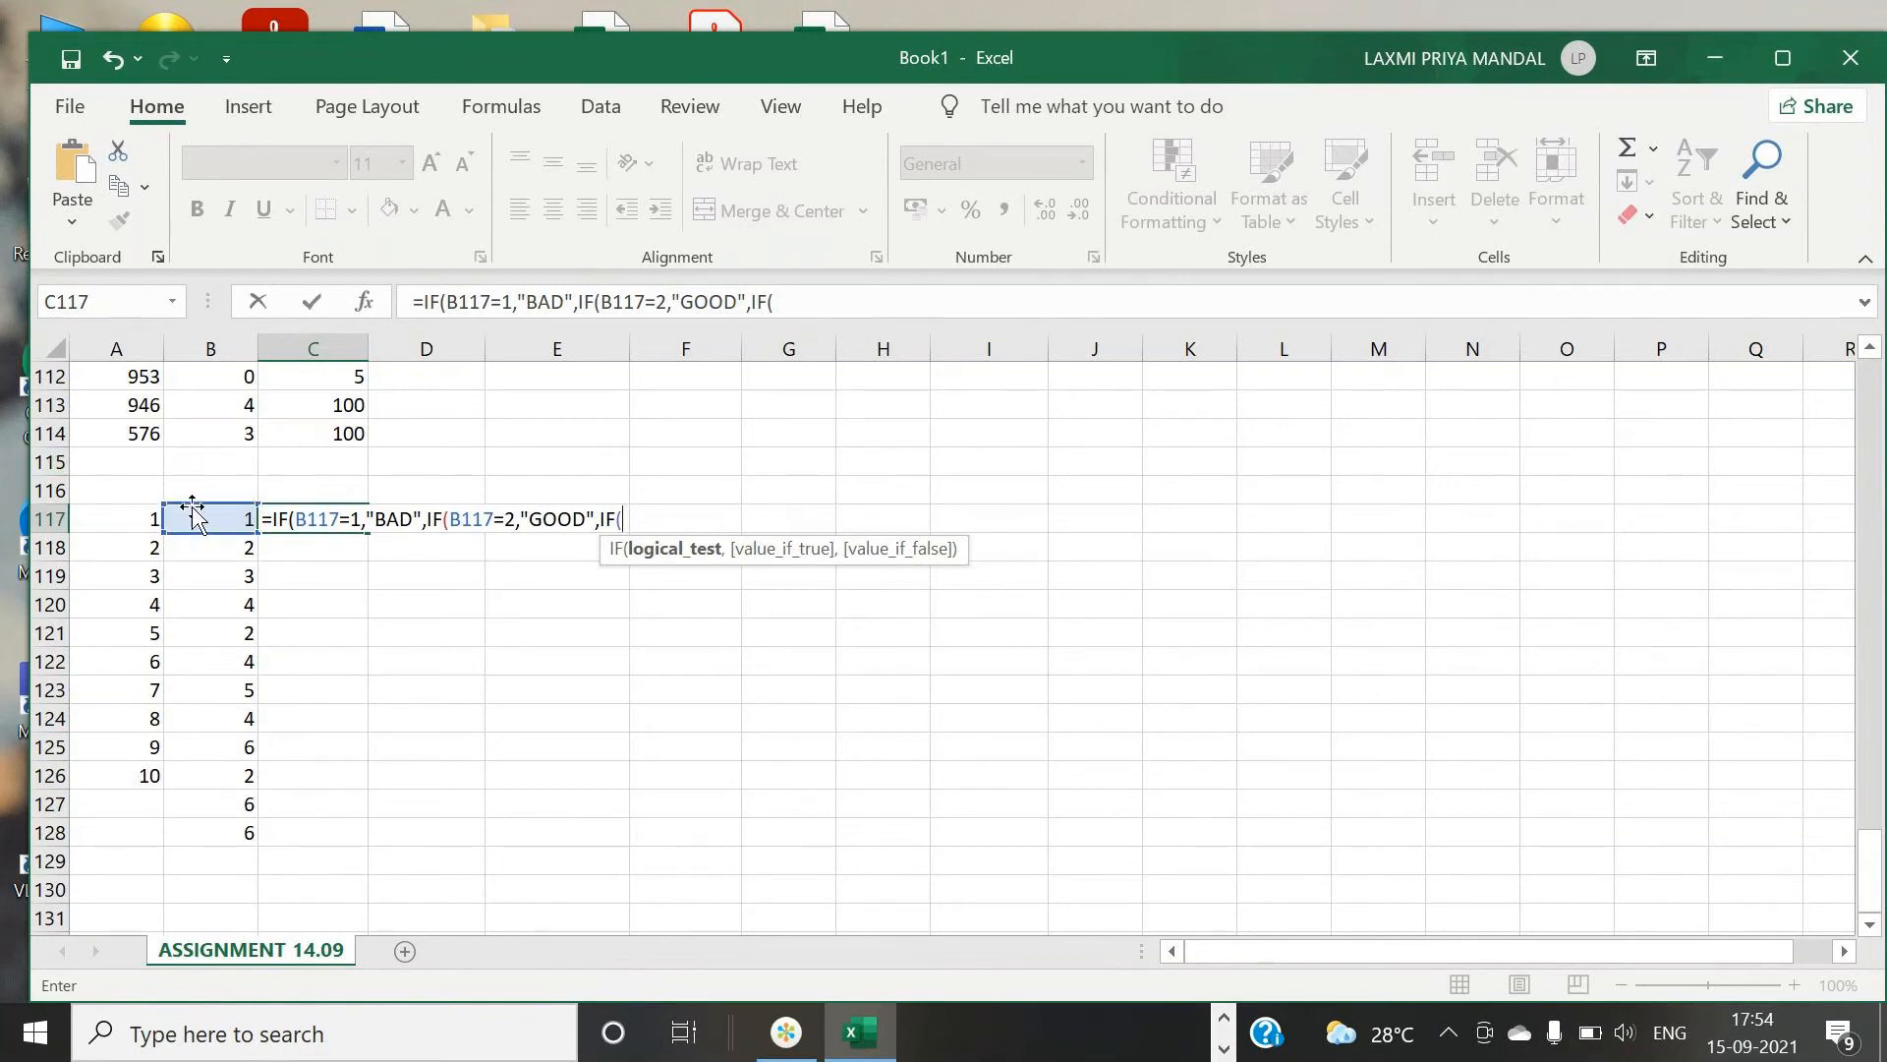
- Nest a third IF that returns "EXCELLENT" when B117 equals 3
{"action": "left_click", "coordinate": [236, 518]}
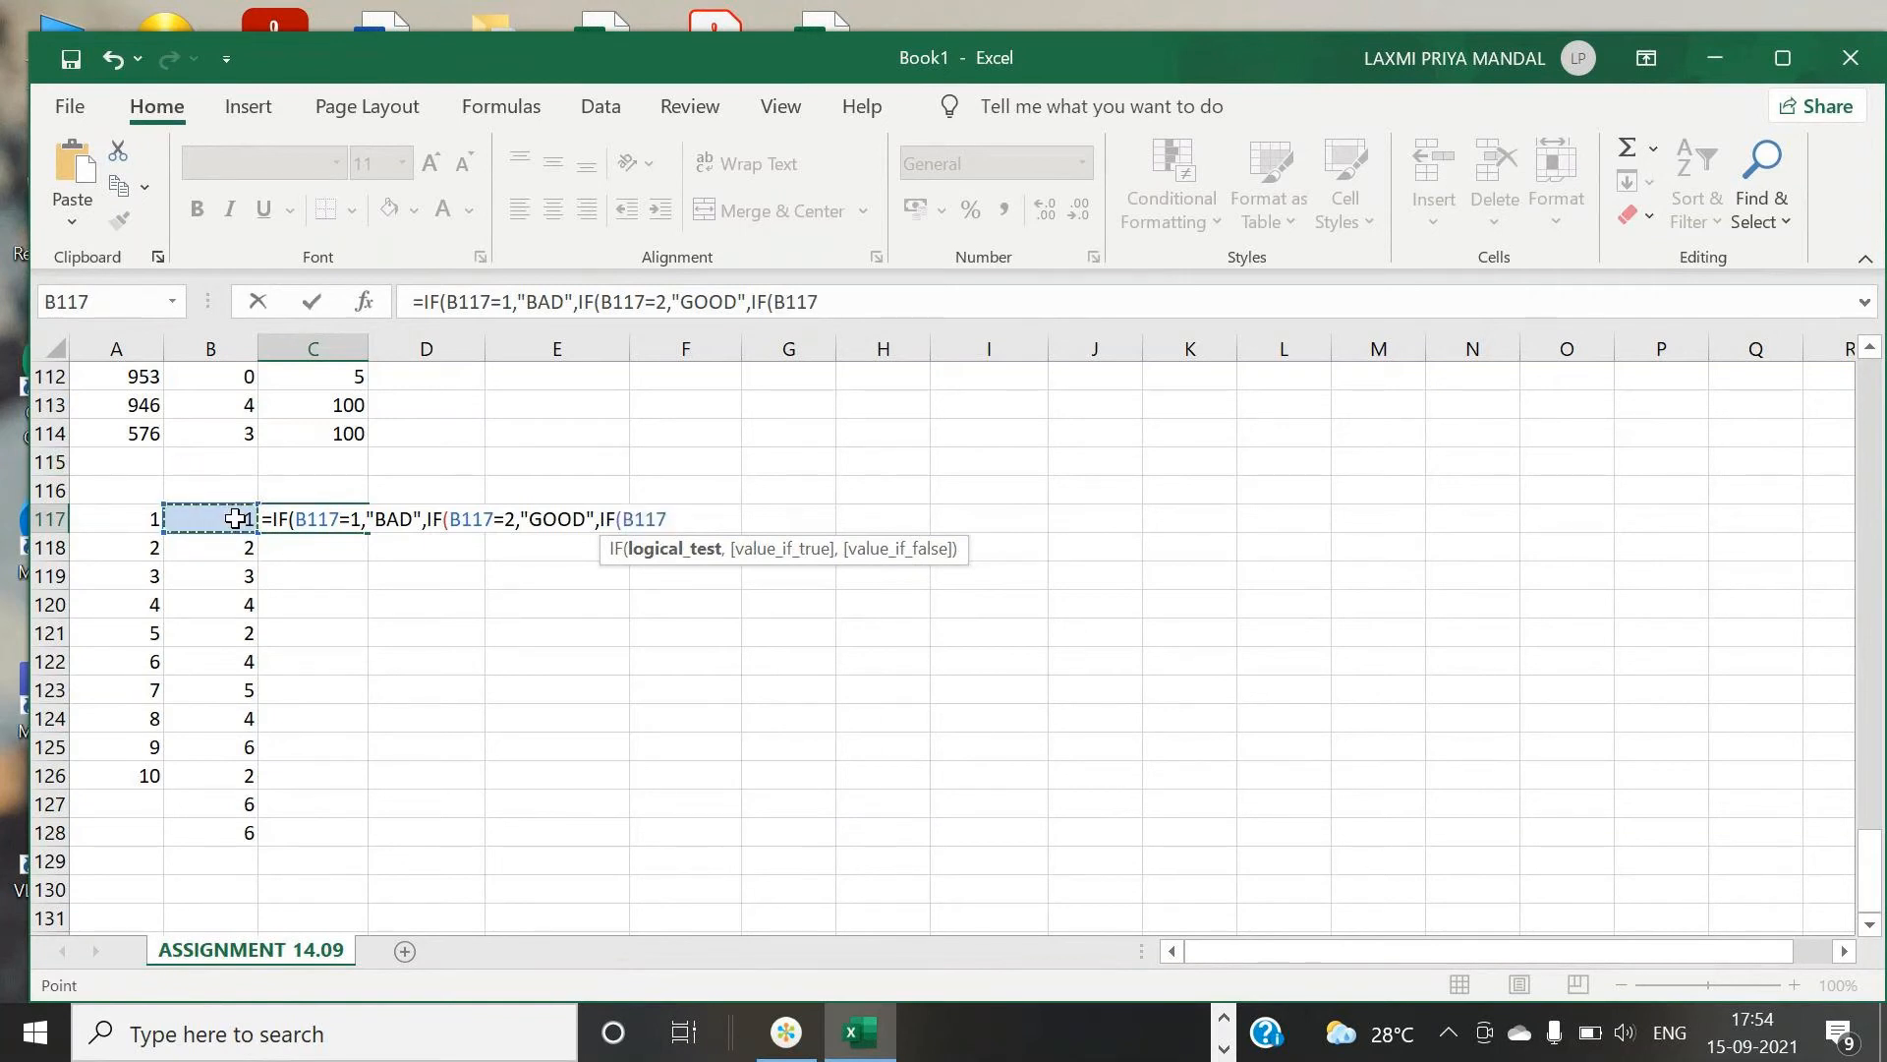
{"action": "type", "text": "=3,"}
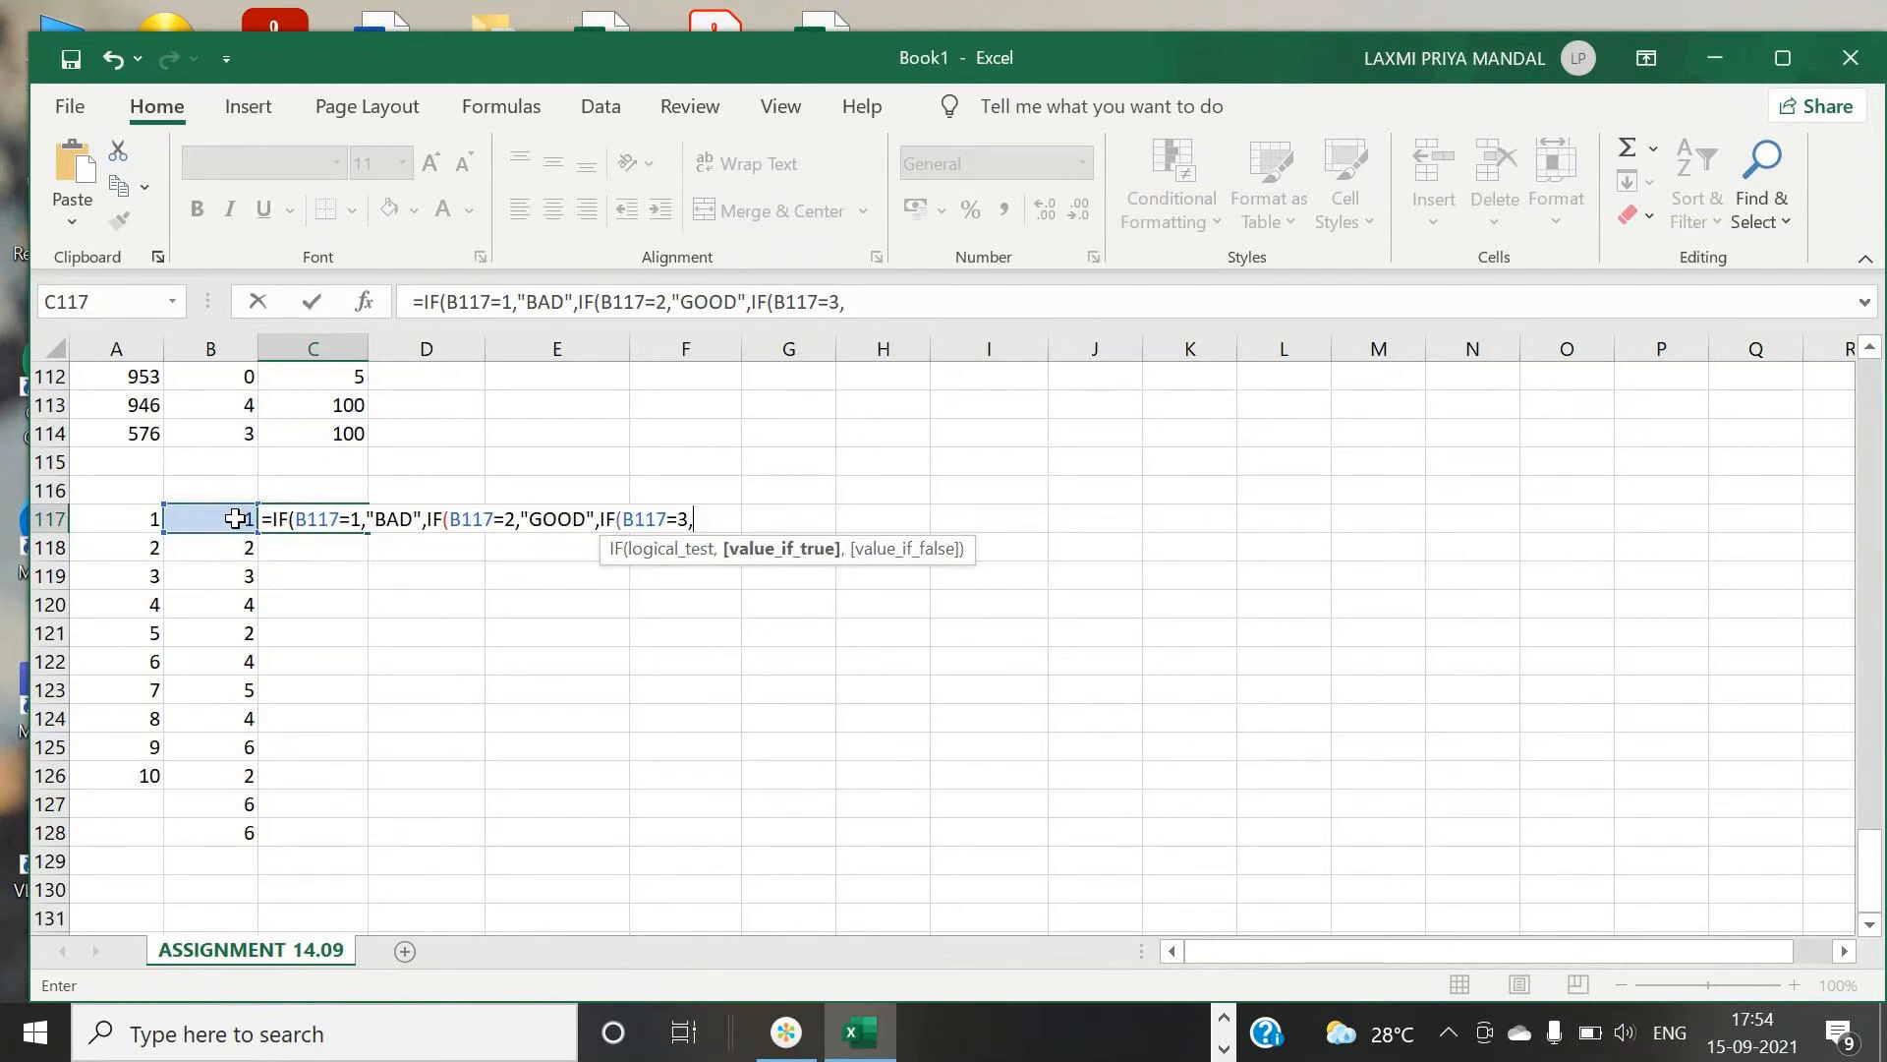
{"action": "type", "text": "\"EXCELLWNTG"}
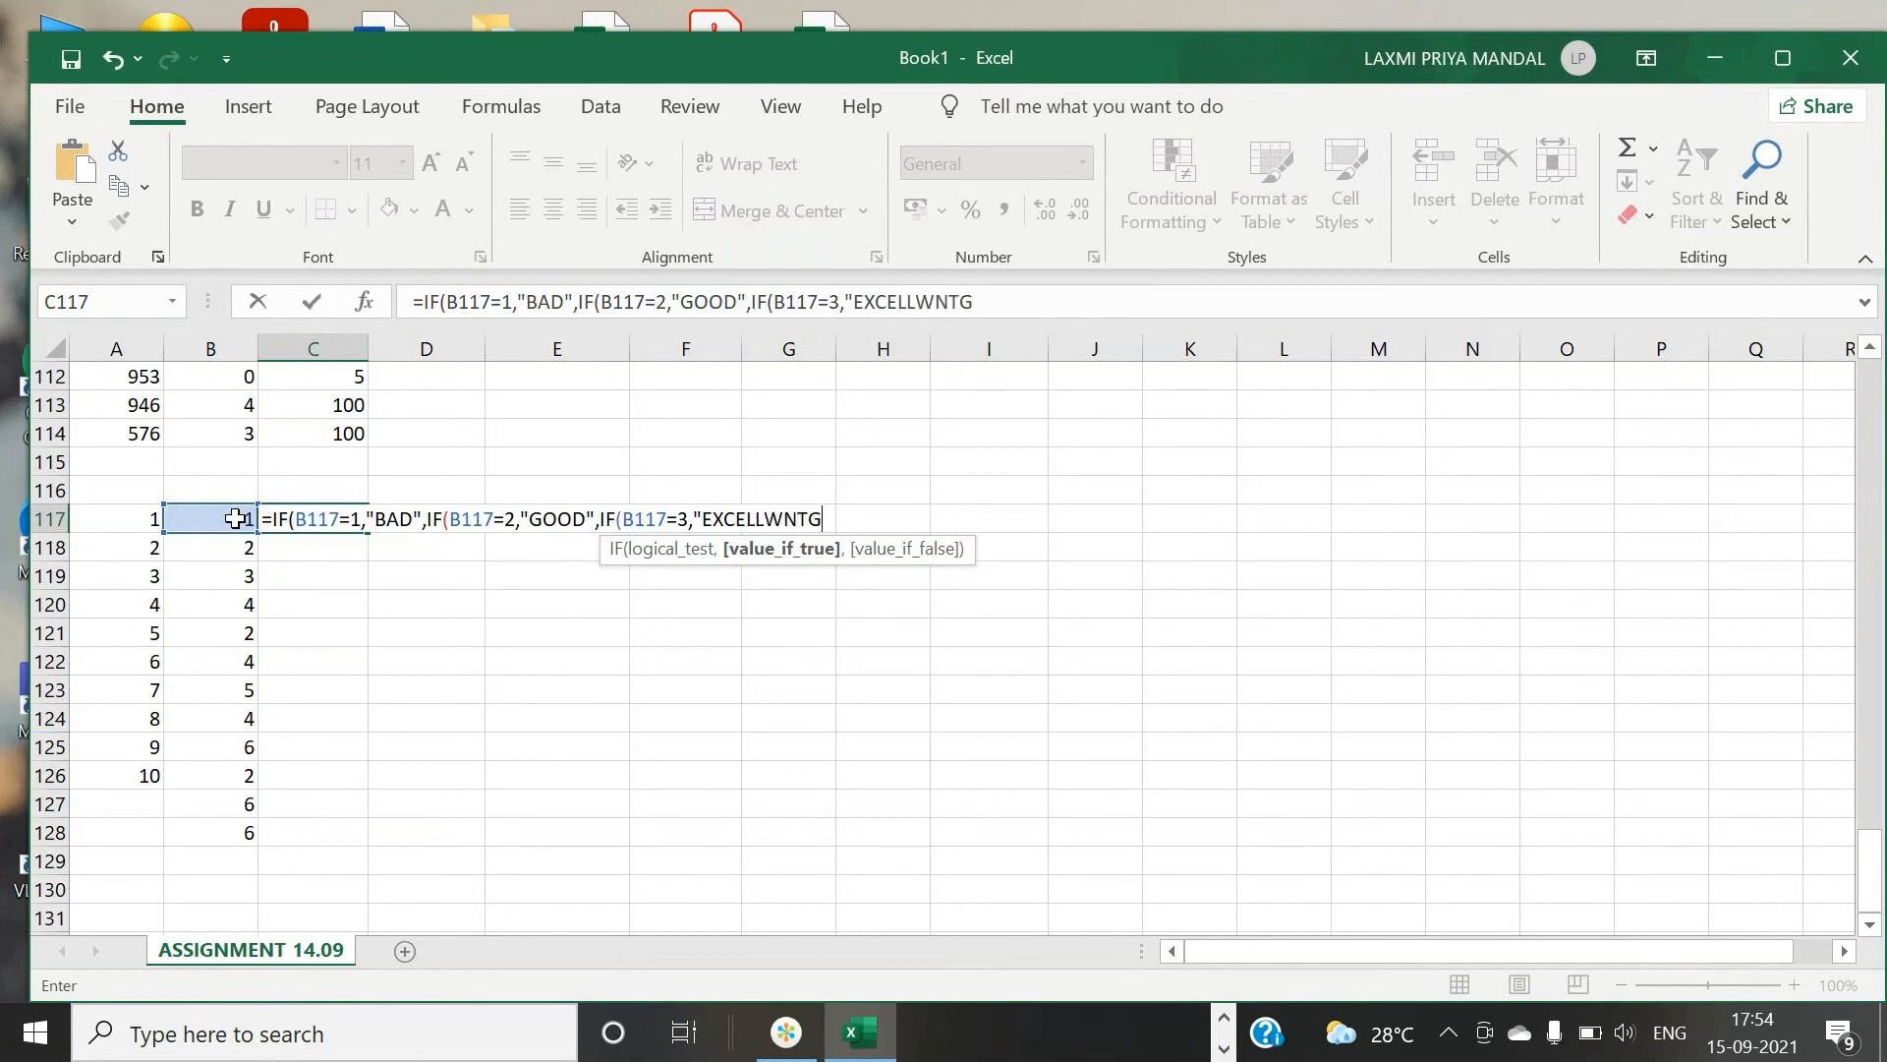
{"action": "key", "text": "BackSpace"}
{"action": "key", "text": "BackSpace"}
{"action": "key", "text": "BackSpace"}
{"action": "key", "text": "BackSpace"}
{"action": "type", "text": "ENT\","}
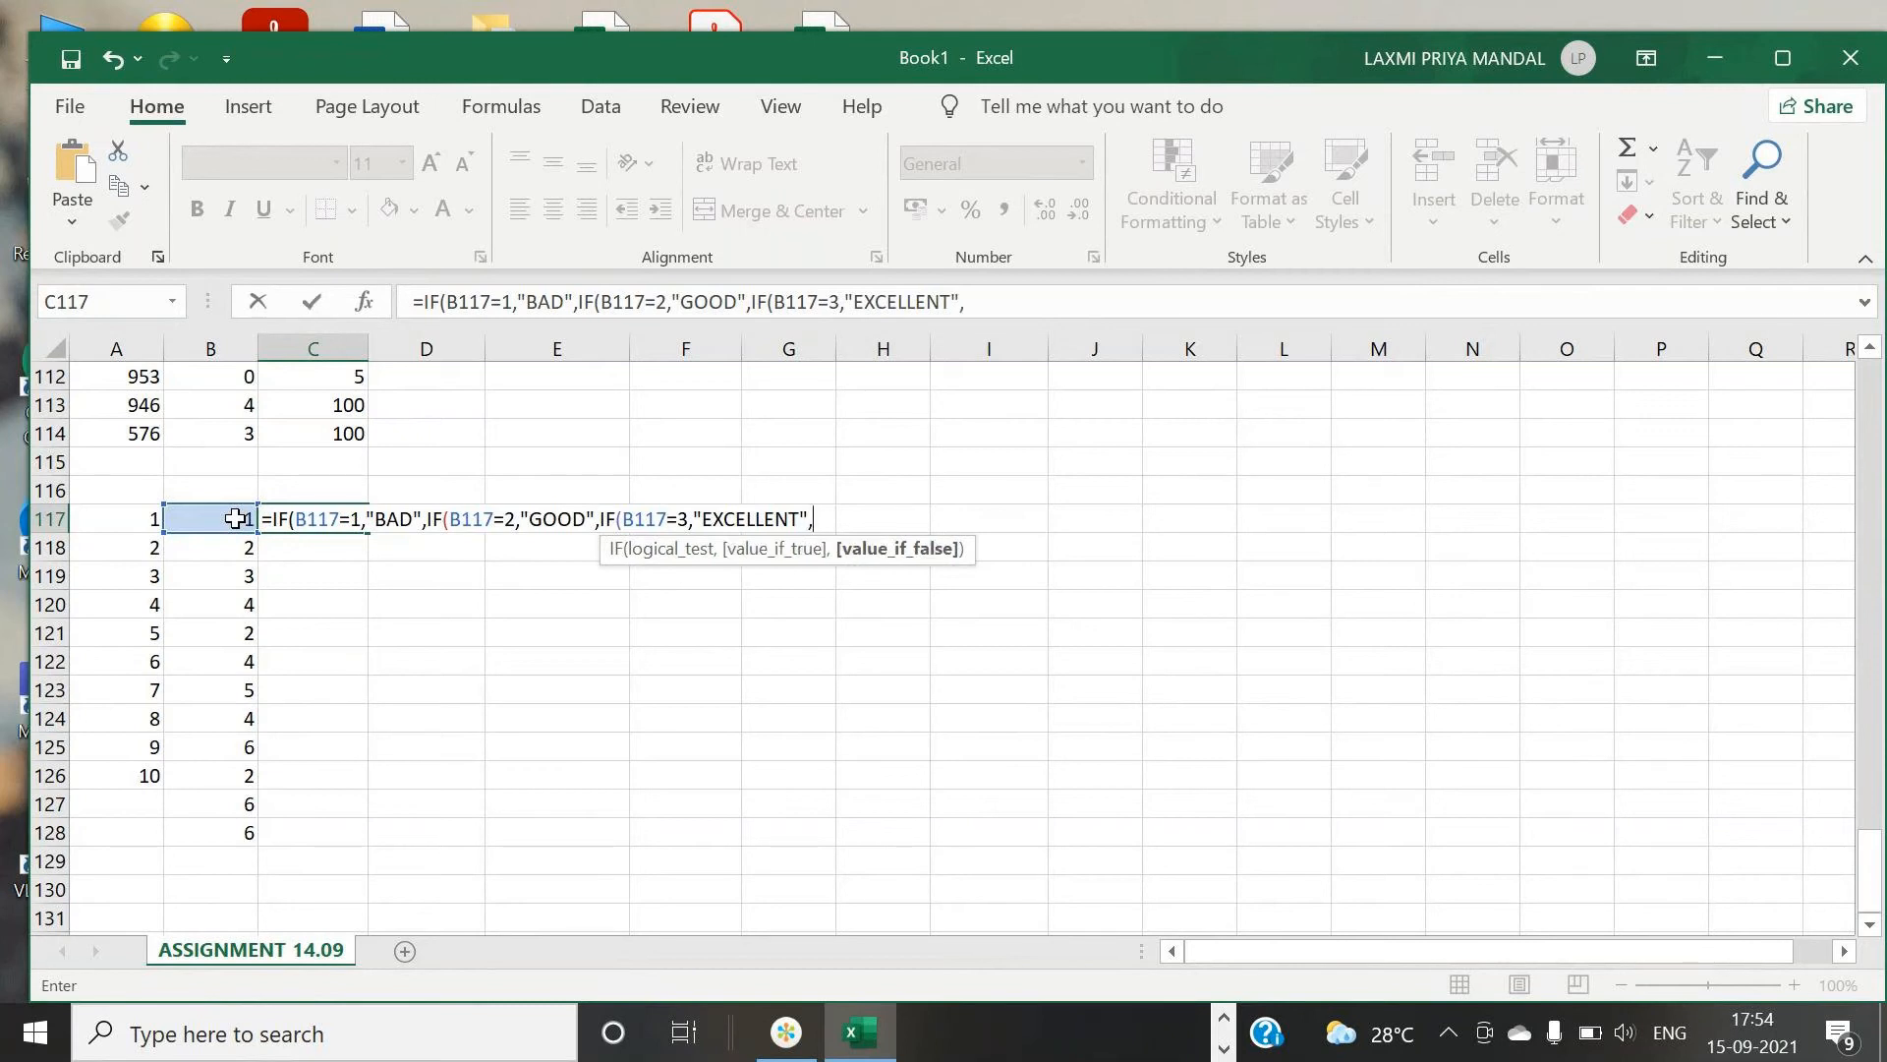
{"action": "type", "text": "\"NOT VALID"}
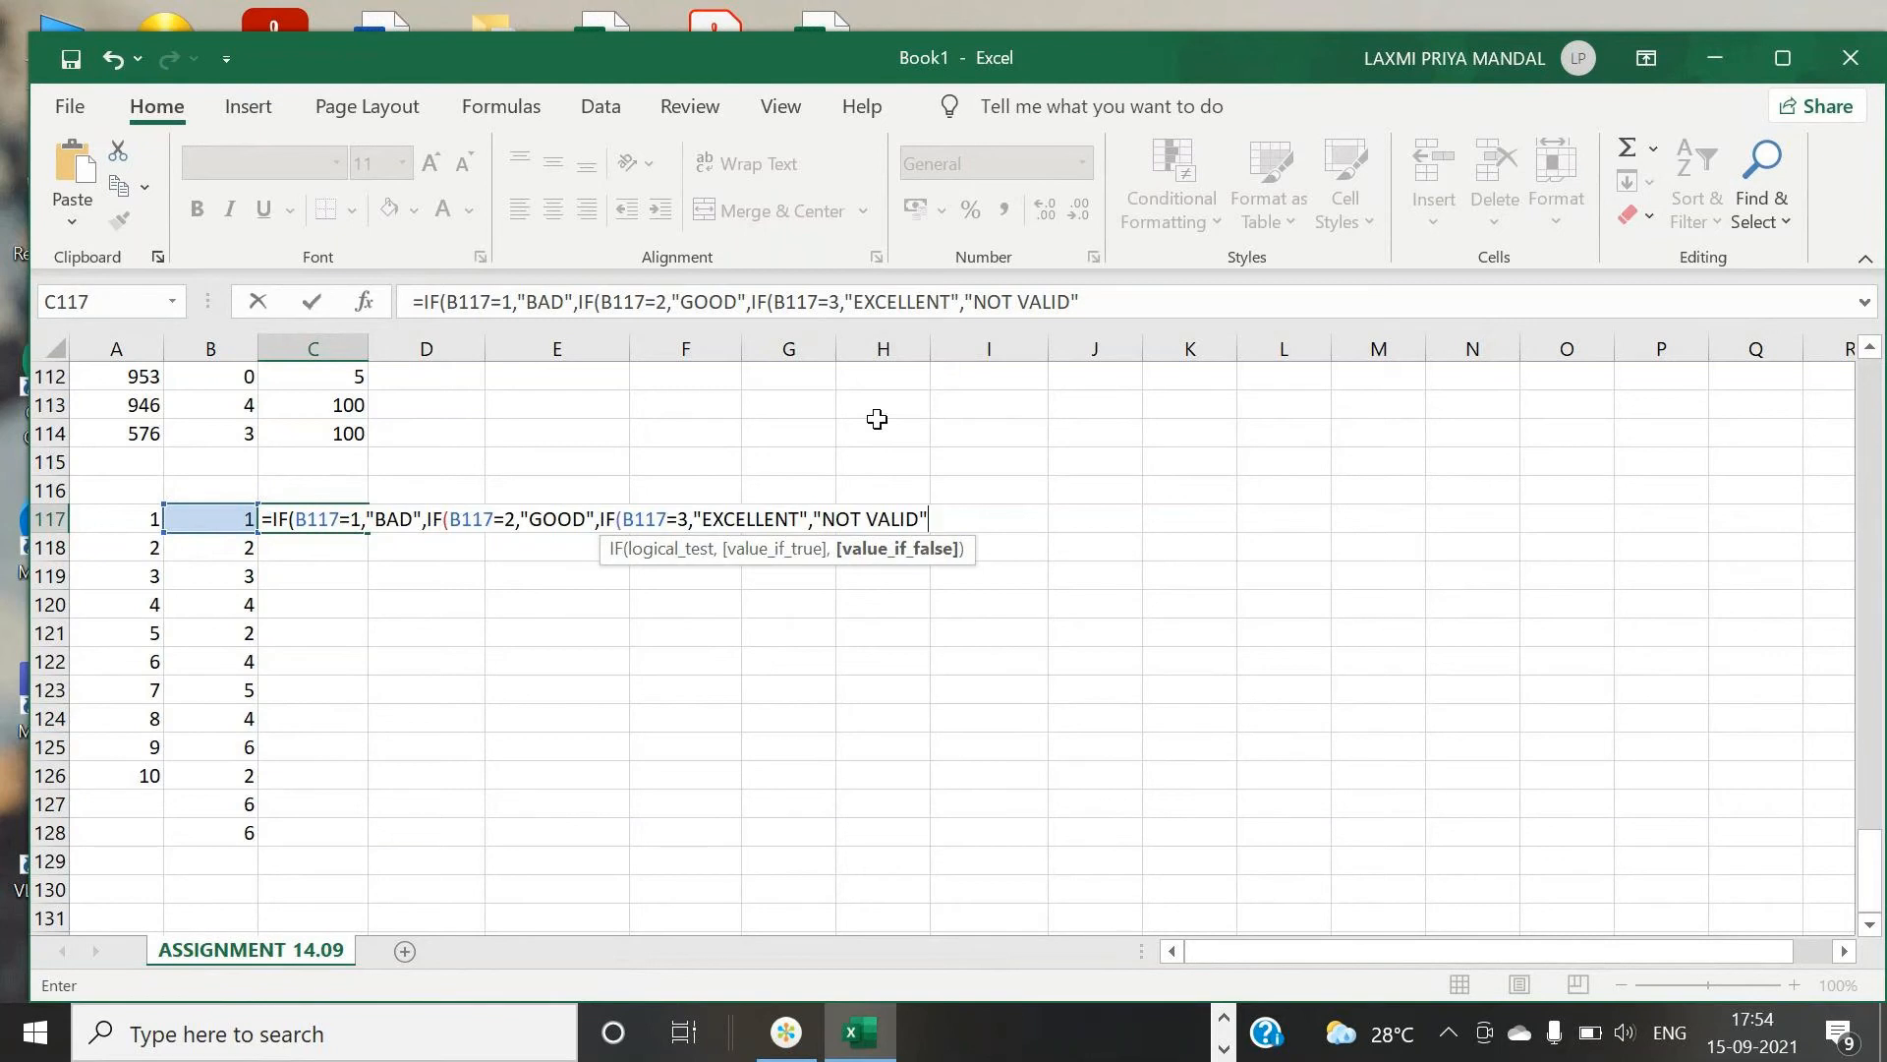
- Finish the formula with "NOT VALID" as the final fallback, close all three IFs and enter it
{"action": "type", "text": ")"}
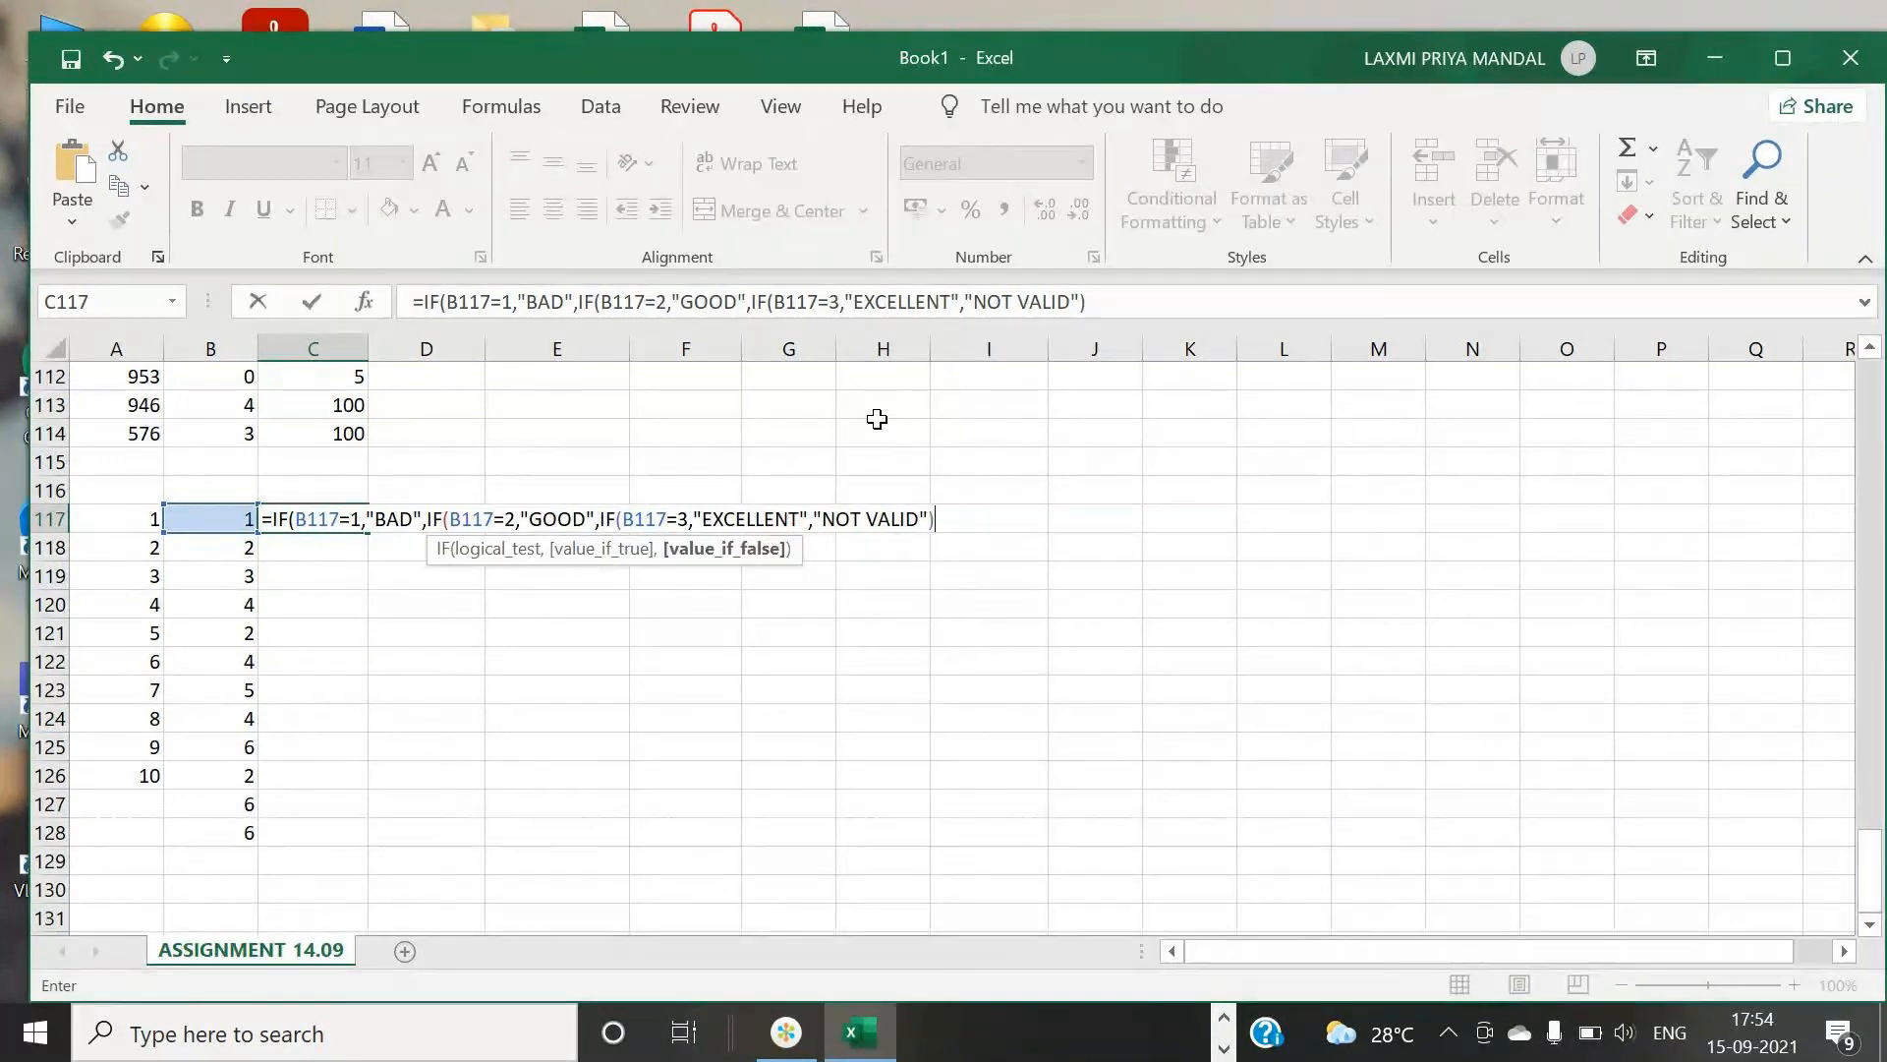
{"action": "type", "text": "))"}
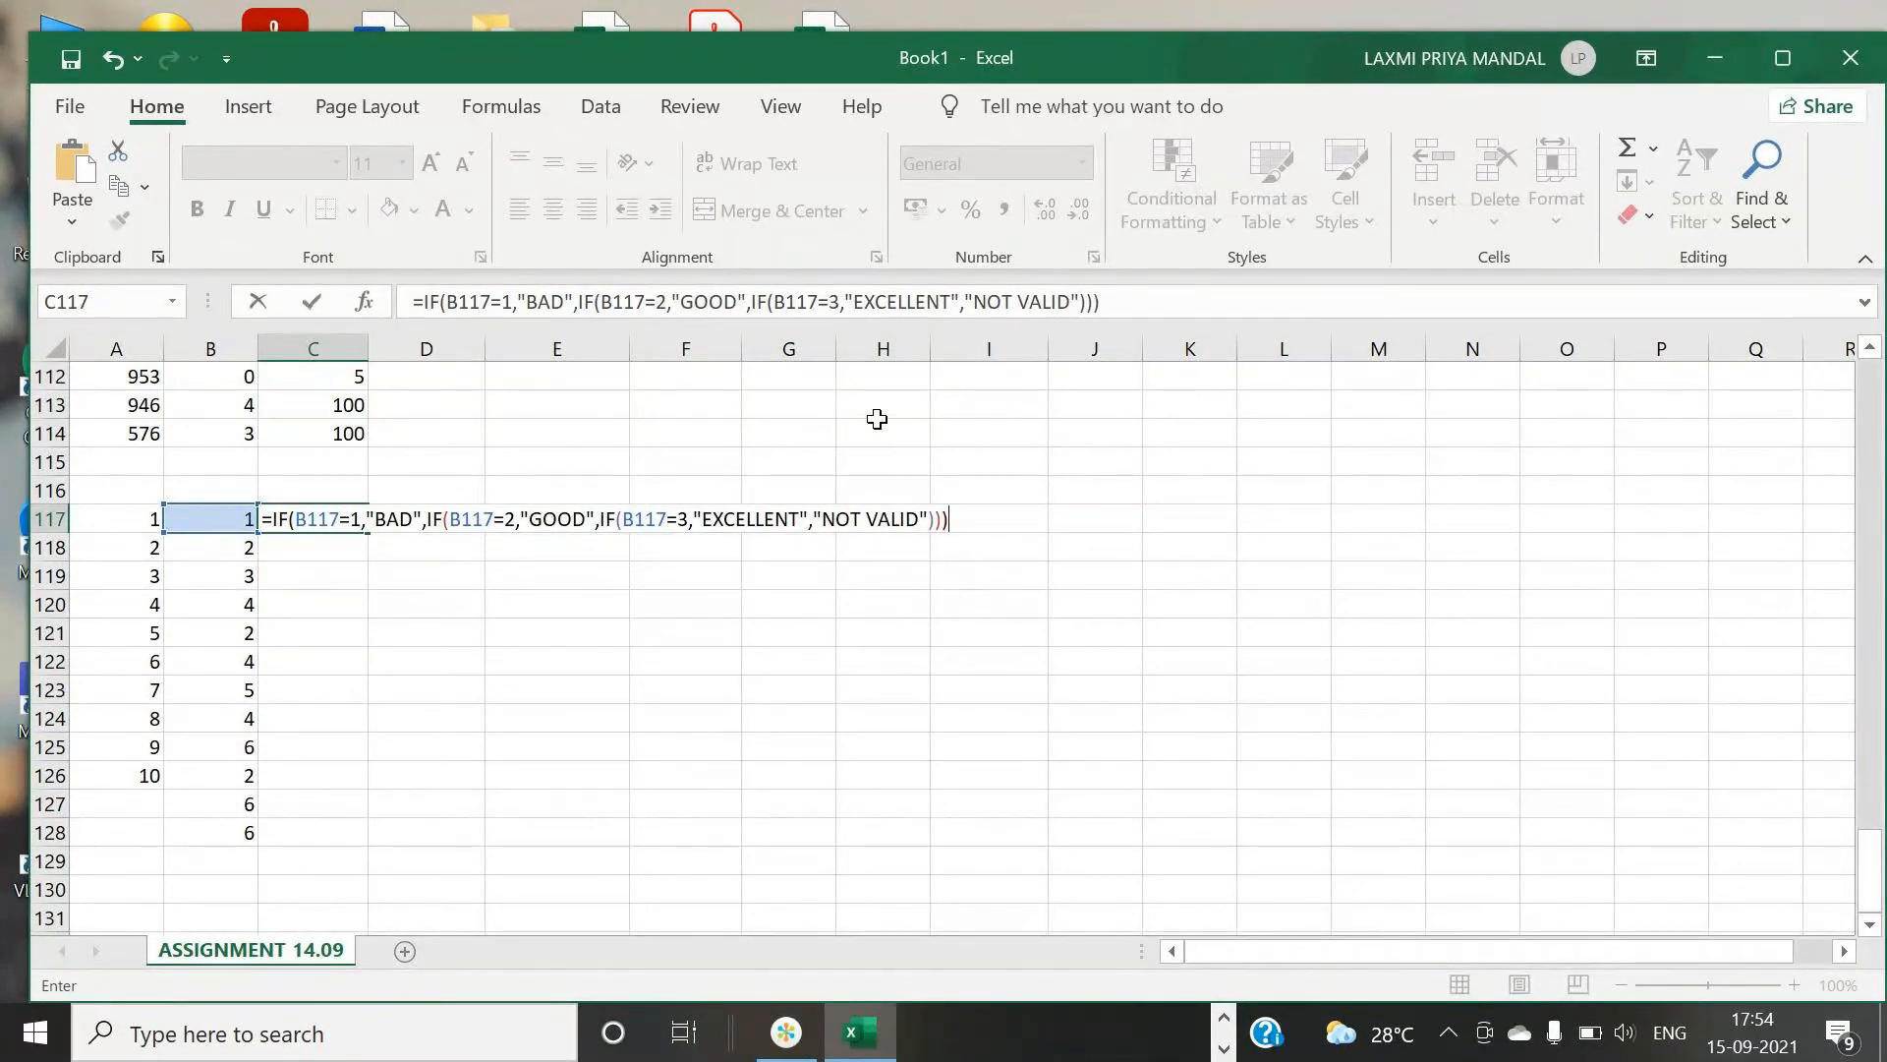
{"action": "key", "text": "Return"}
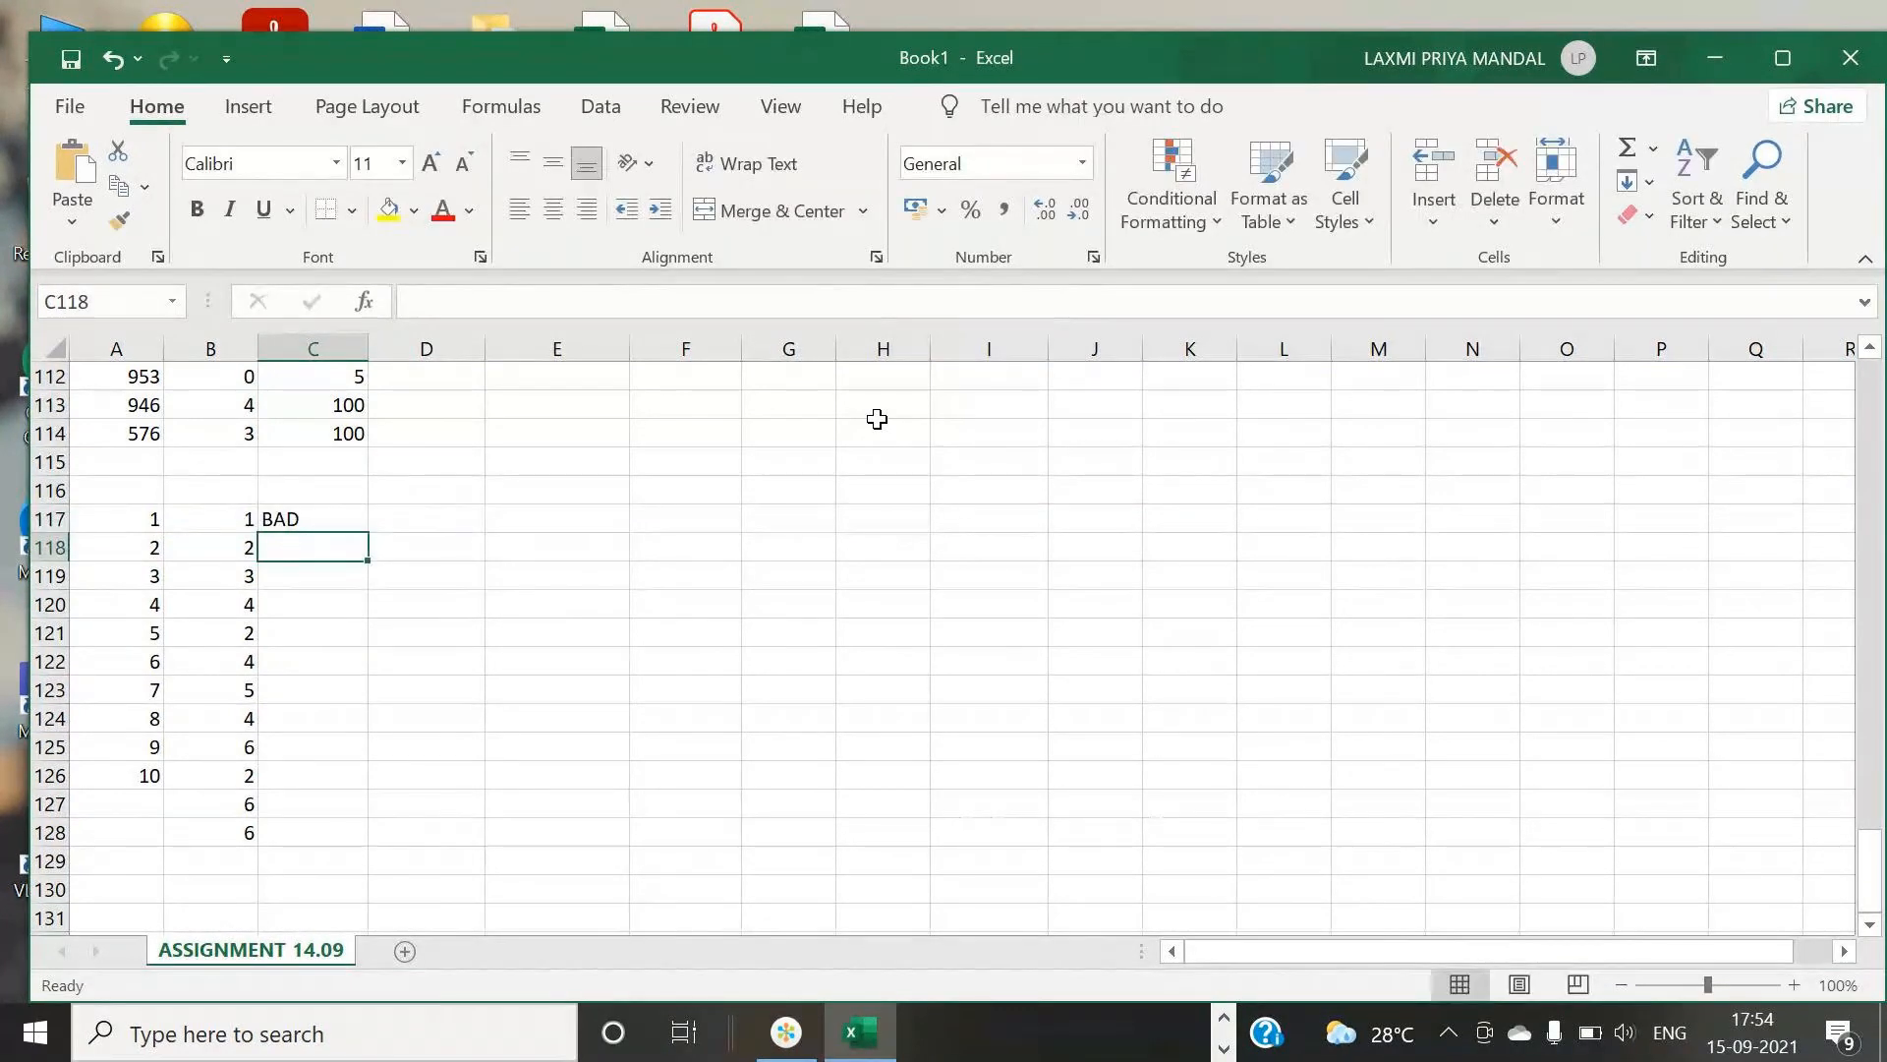
- Fill the C117 formula down through C128
{"action": "left_click", "coordinate": [351, 512]}
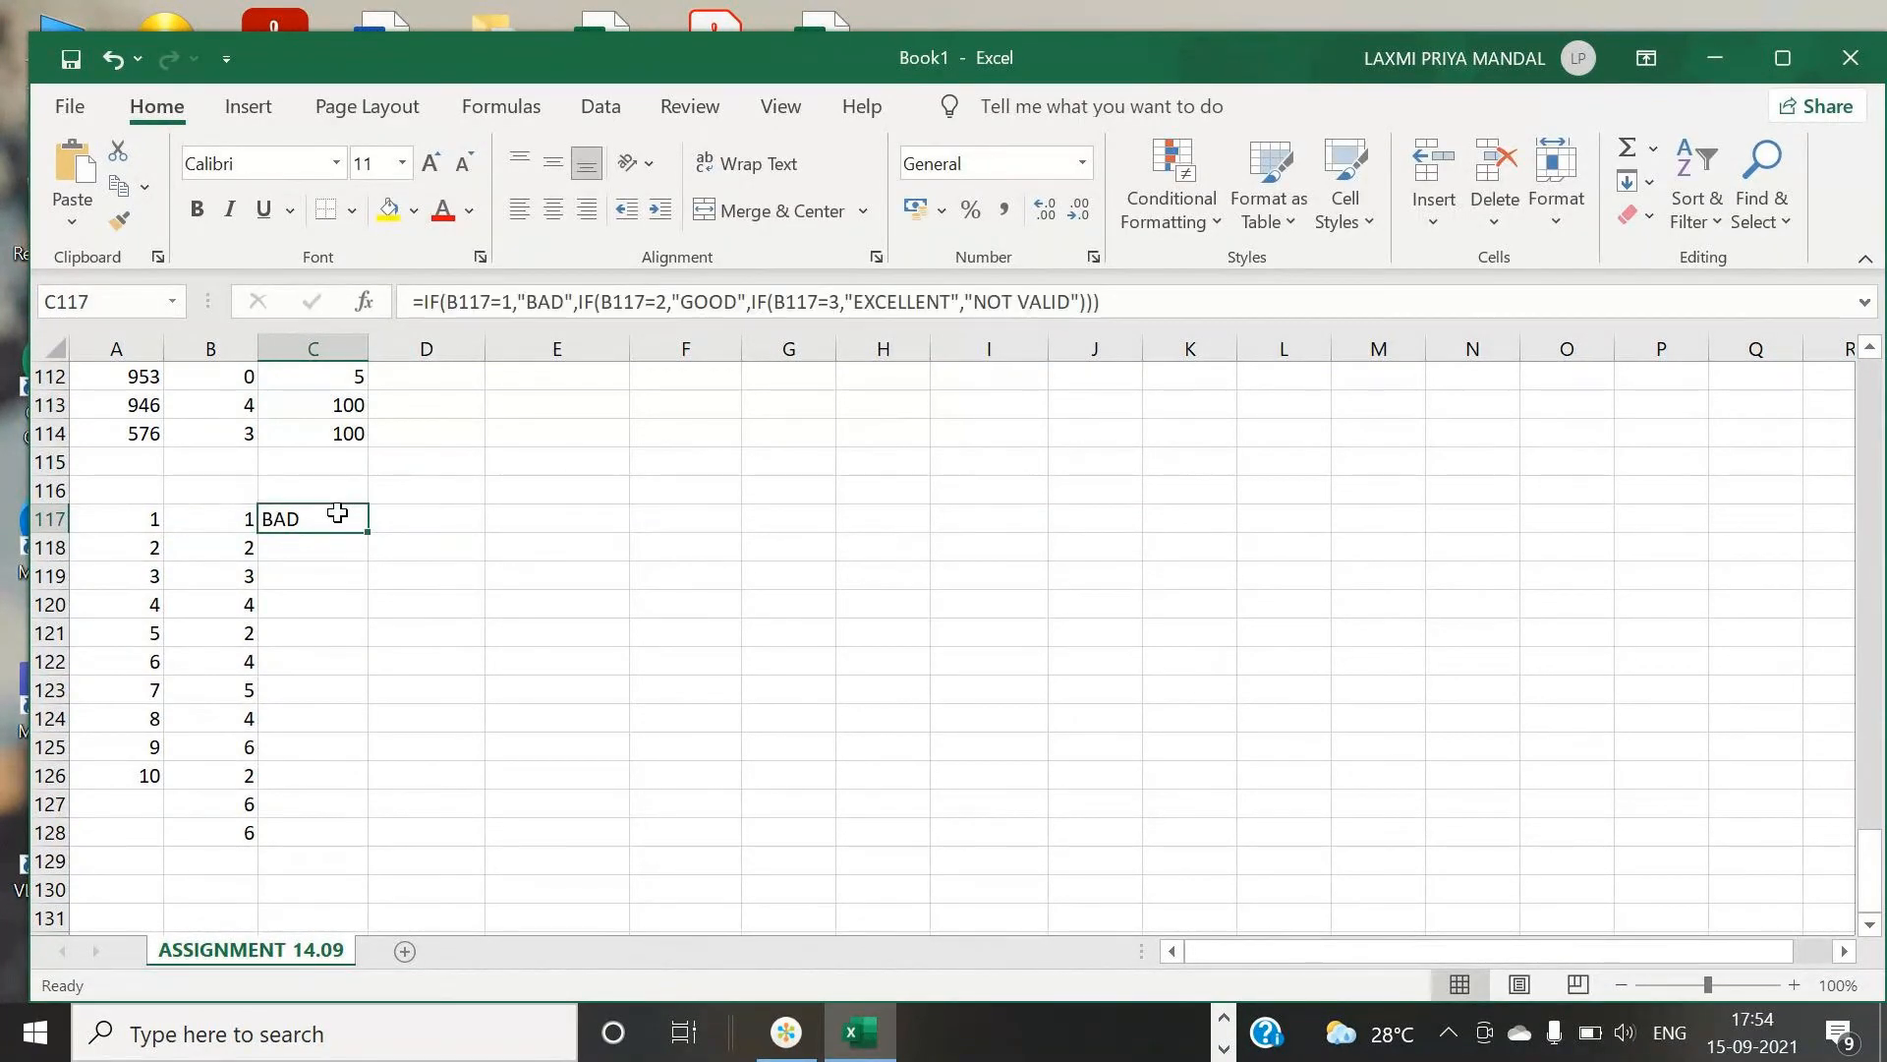
{"action": "left_click_drag", "start_coordinate": [366, 533], "coordinate": [308, 847]}
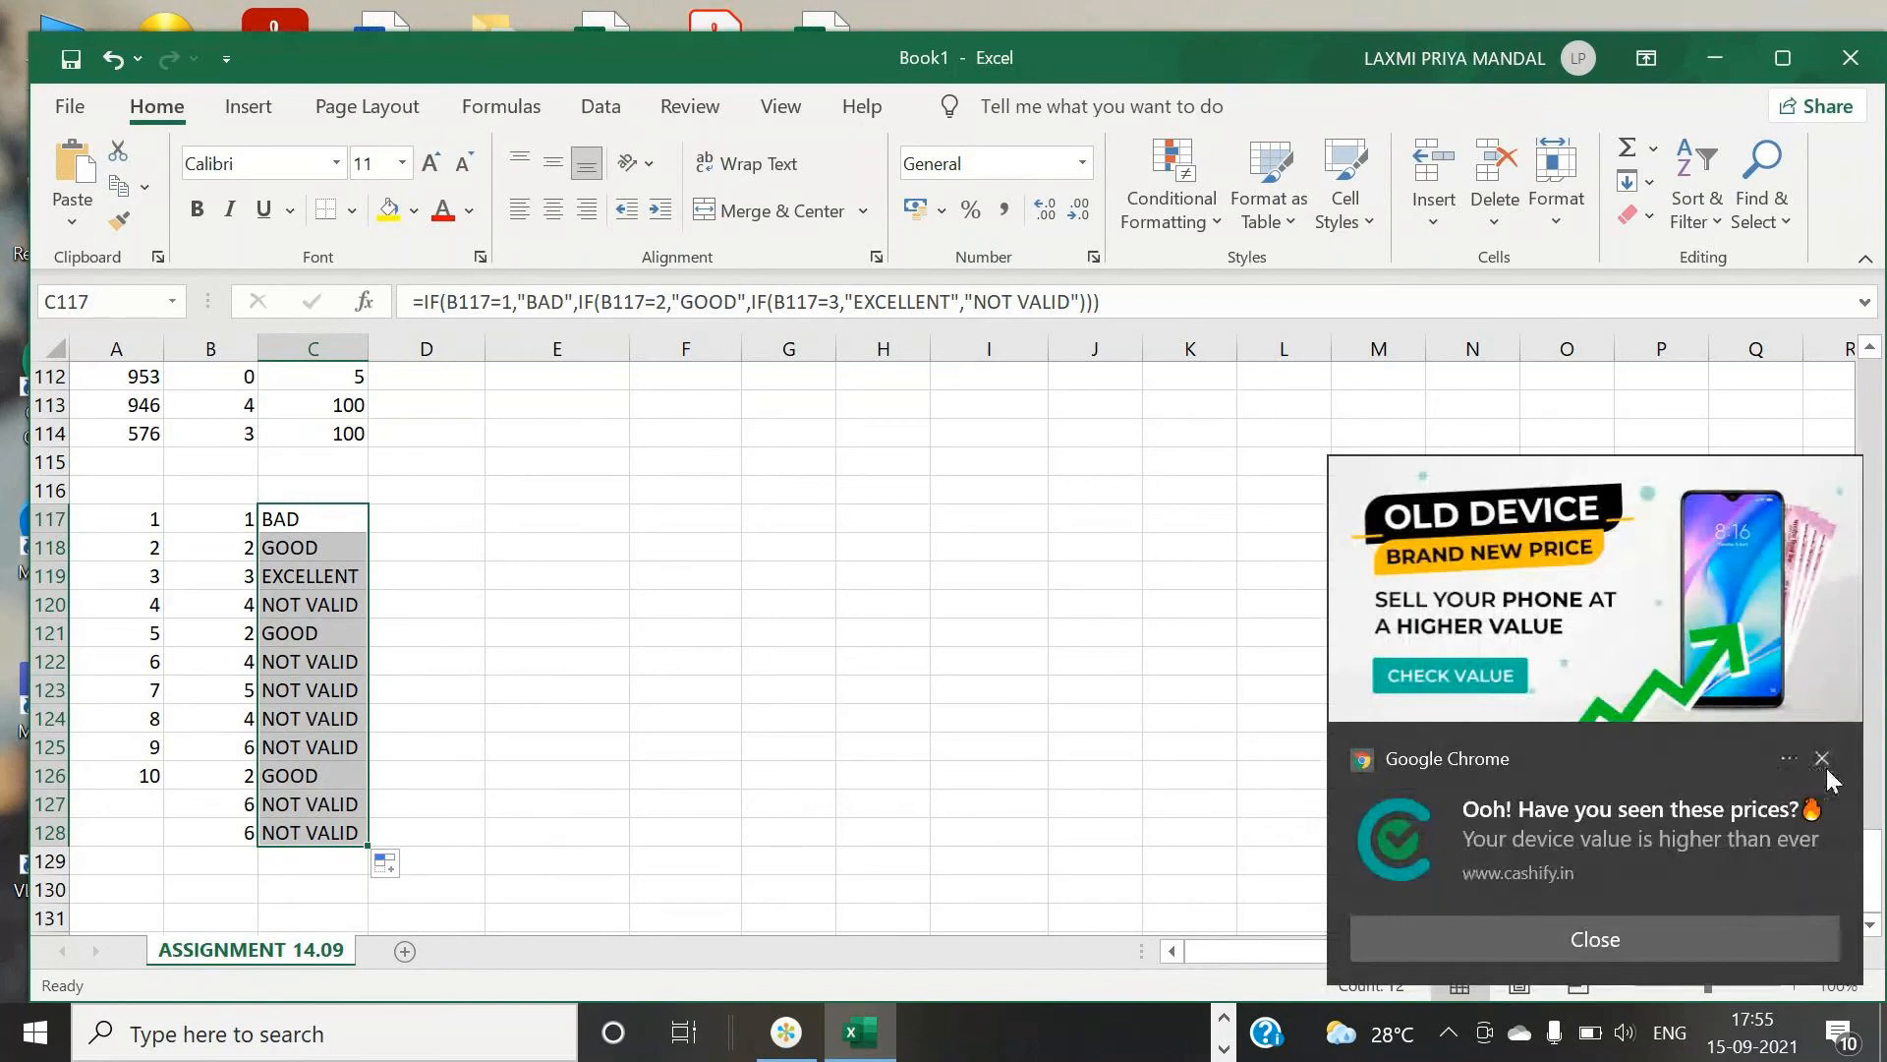
{"action": "left_click", "coordinate": [1822, 758]}
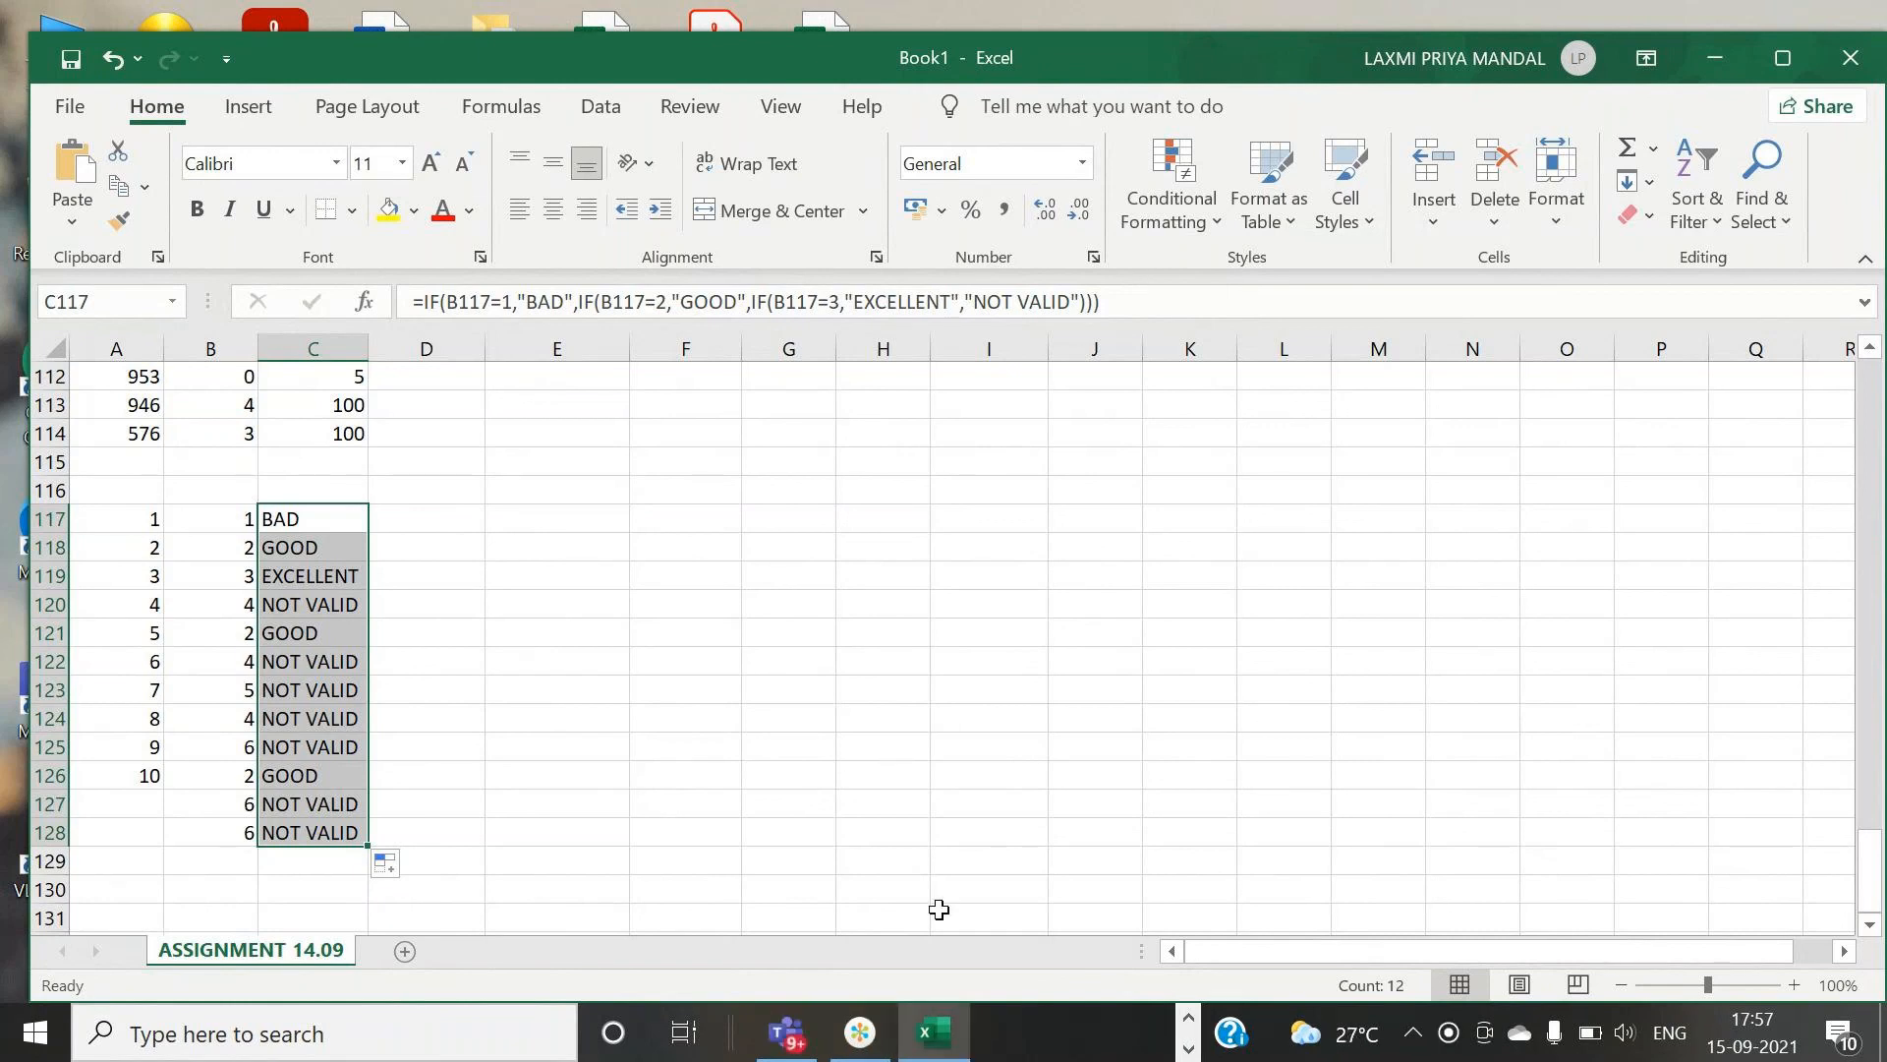
{"action": "mouse_move", "coordinate": [865, 1042]}
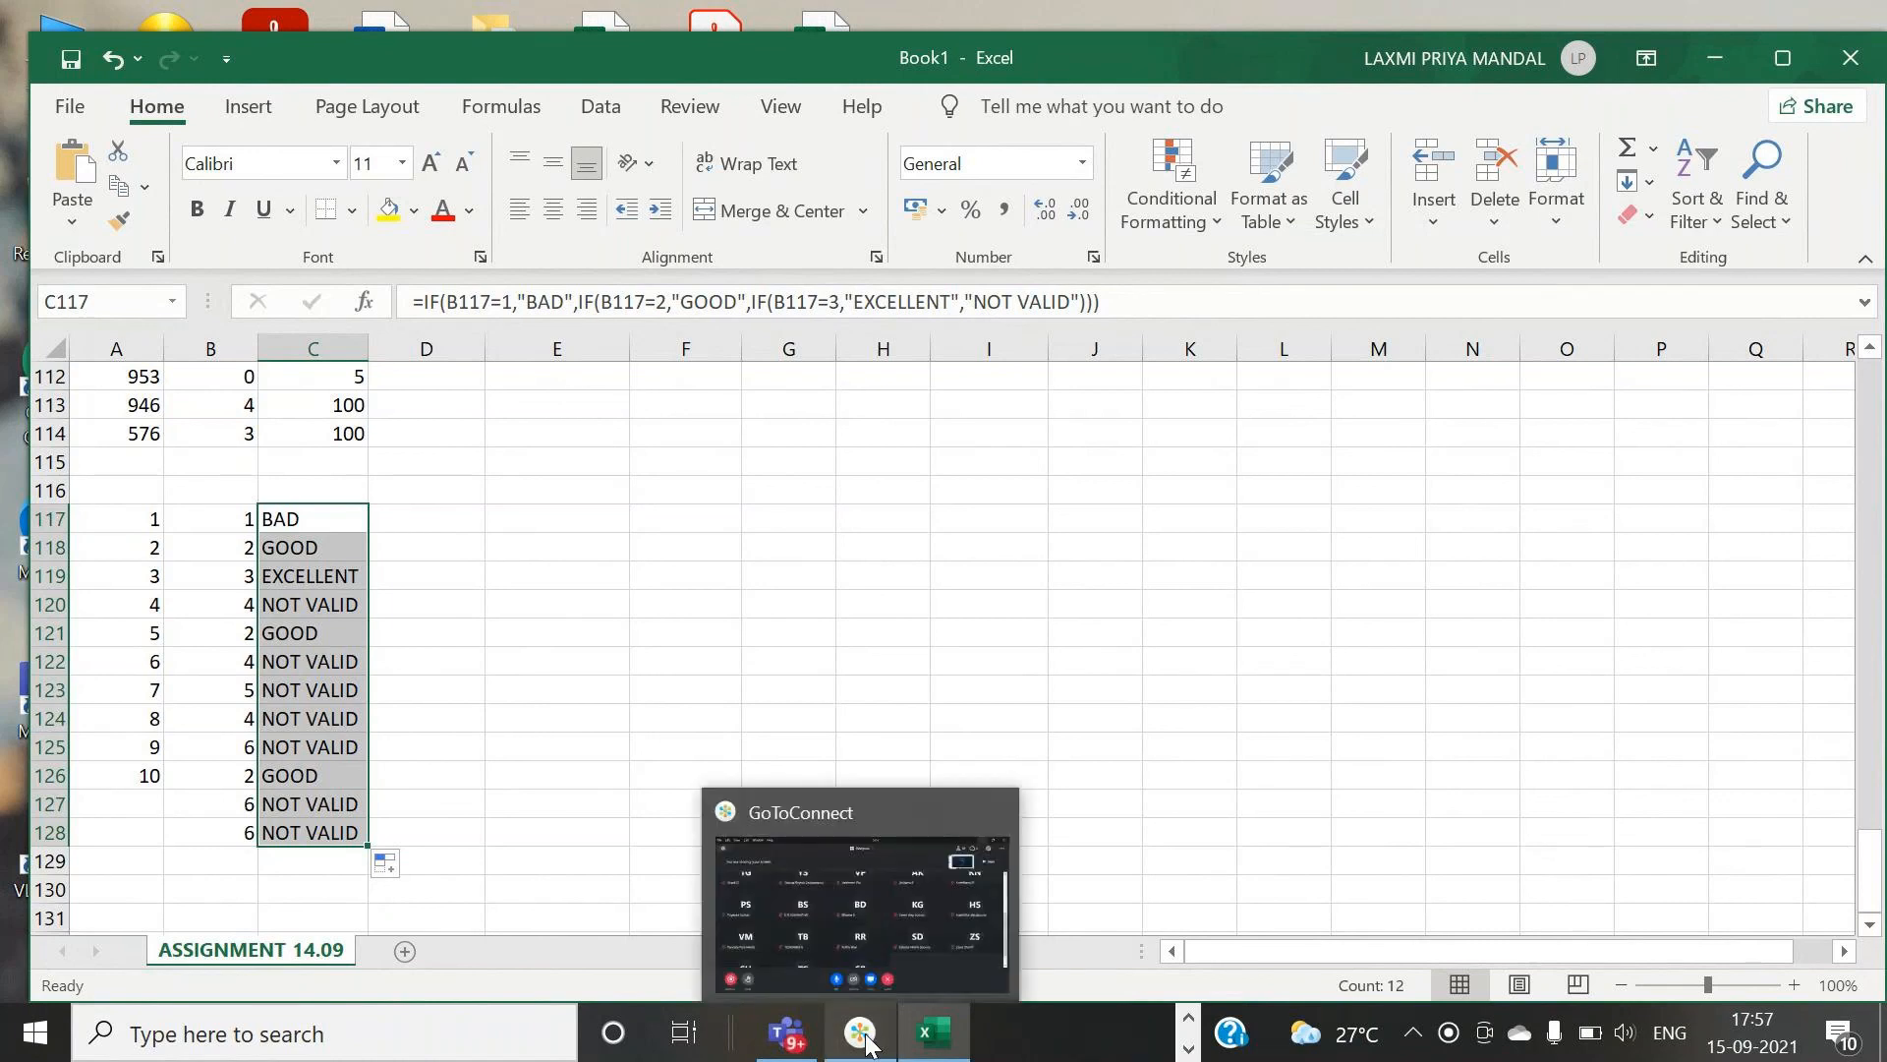